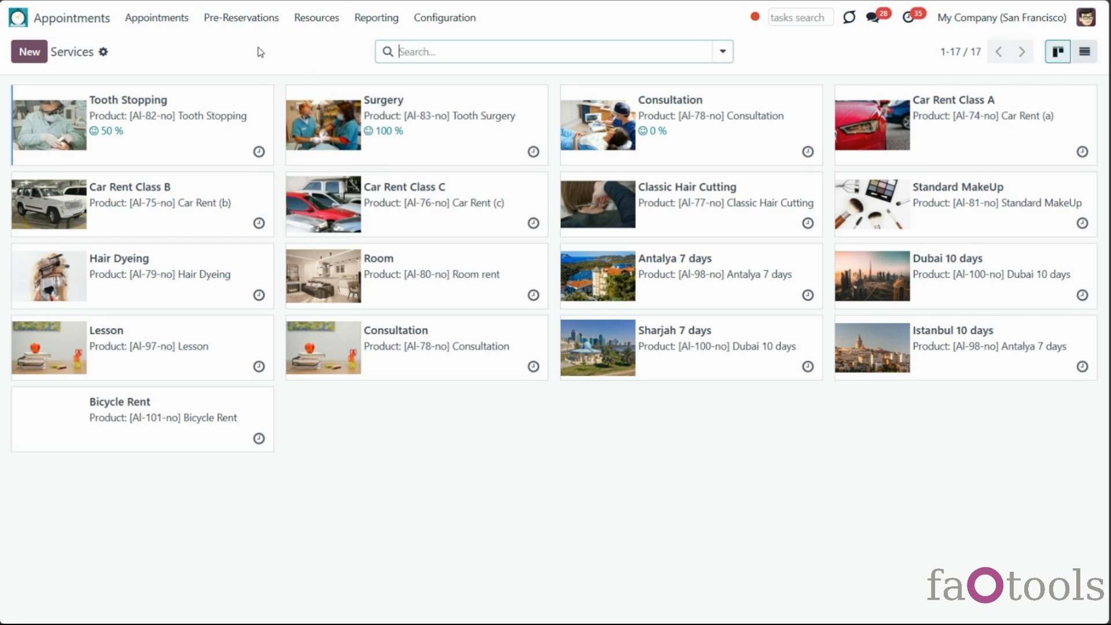
Book Tooth Stopping with any resource for 11–28 February, choosing the 02/14 11:00–12:00 slot
left_click(182, 22)
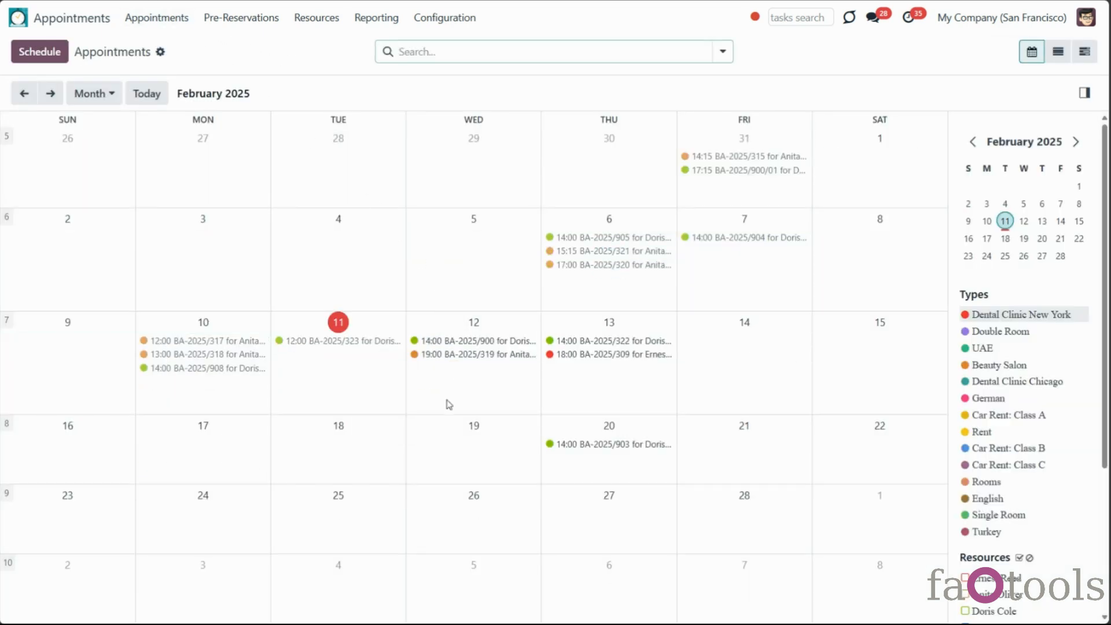
left_click_drag(310, 382, 738, 549)
left_click(297, 268)
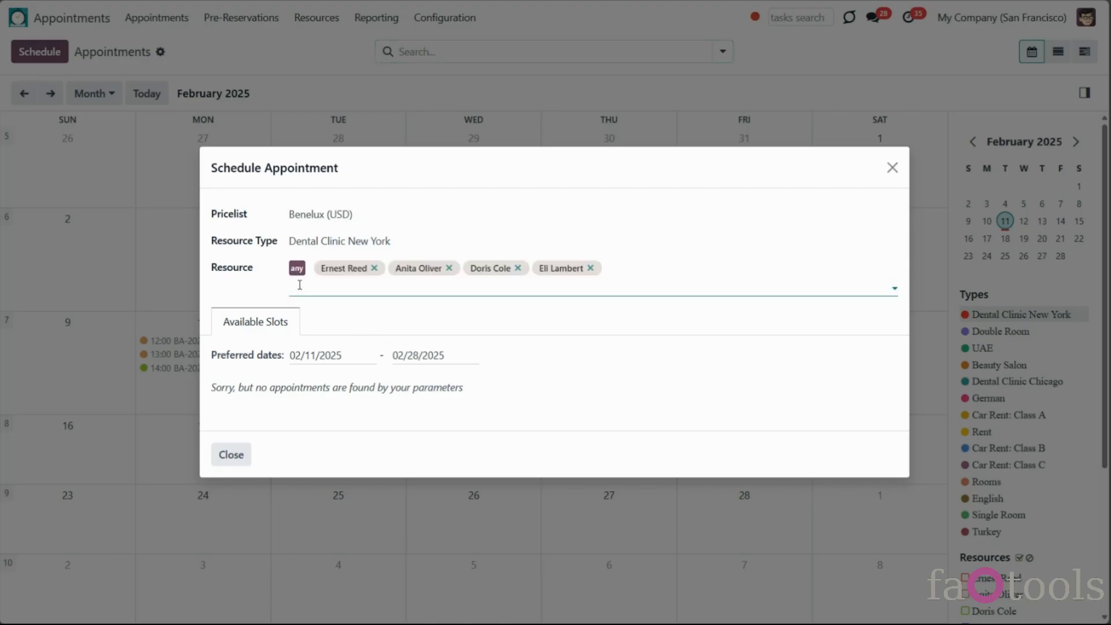
left_click(318, 303)
left_click(332, 327)
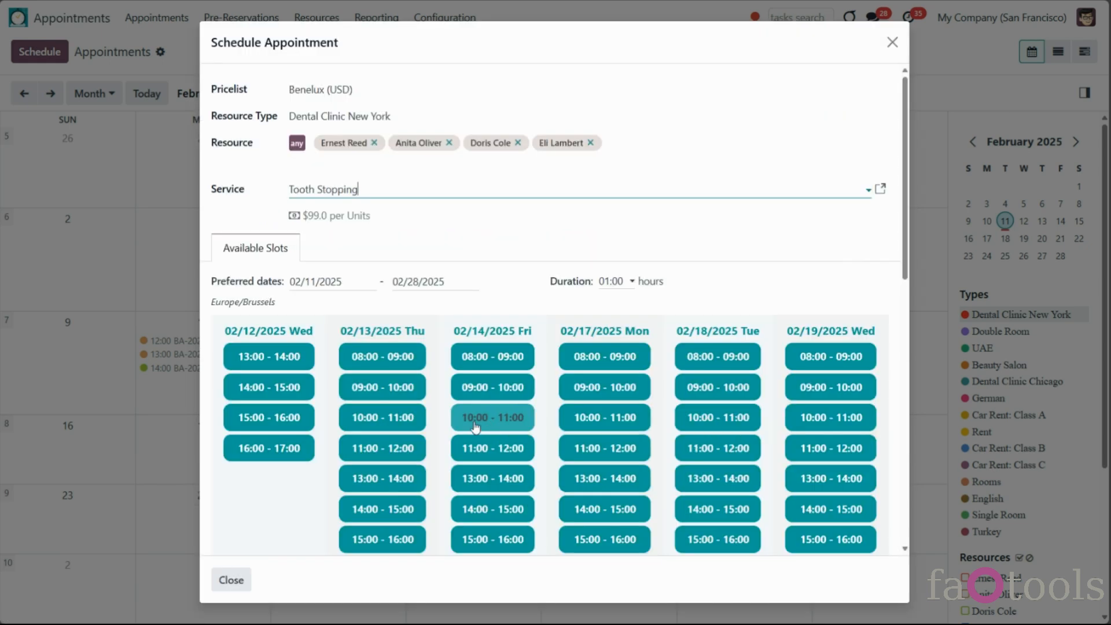
left_click_drag(907, 299, 910, 341)
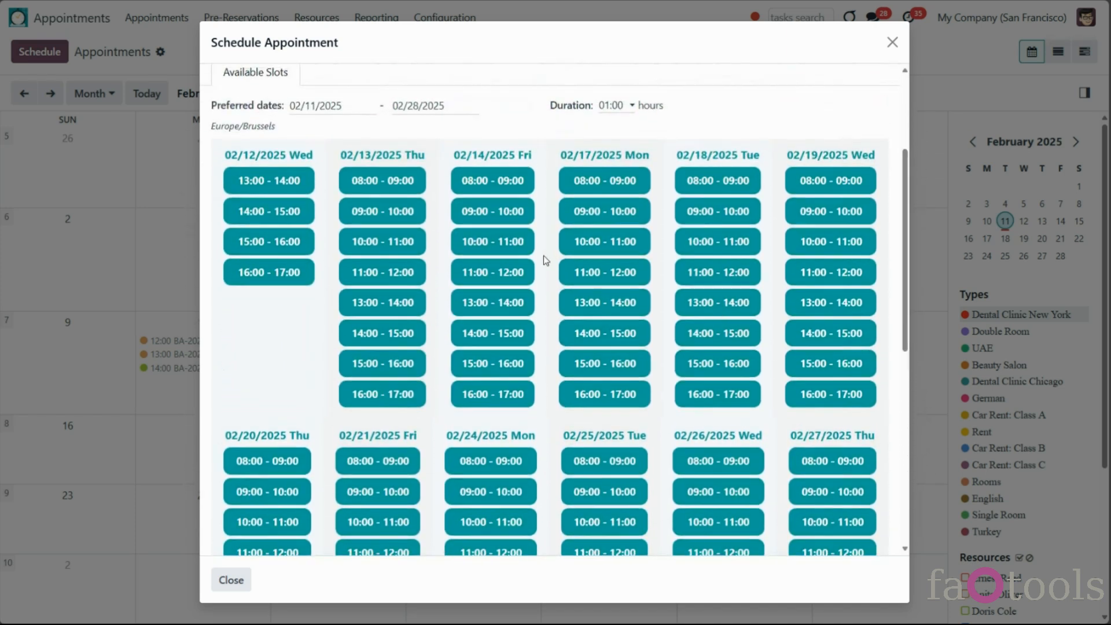
left_click(526, 280)
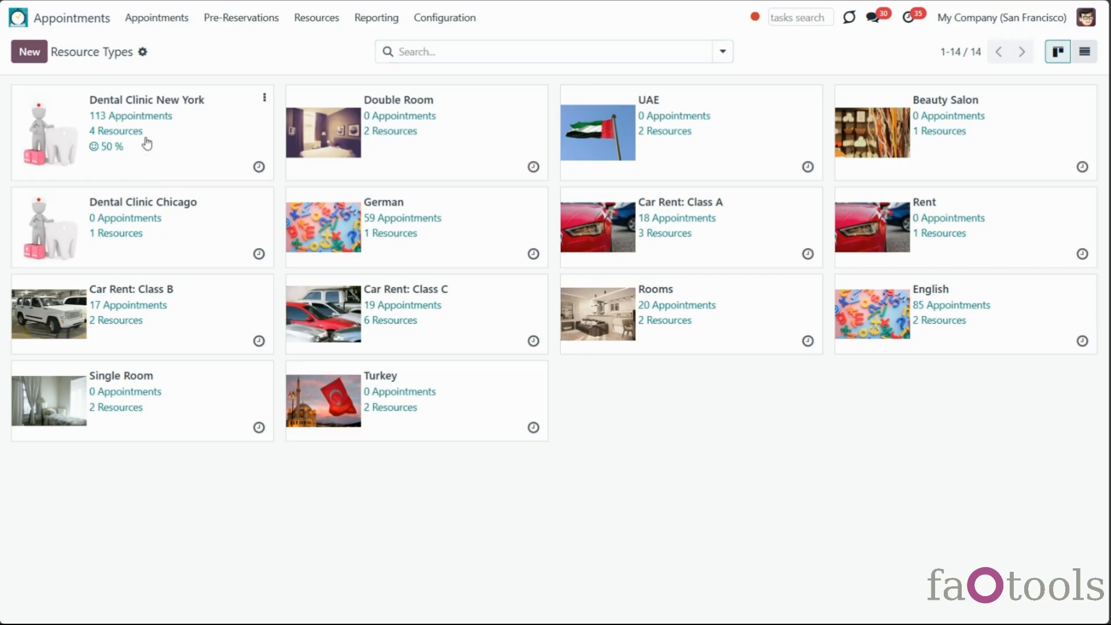
Review the rating email template on the Dental Clinic New York type's Notifications tab
left_click(148, 141)
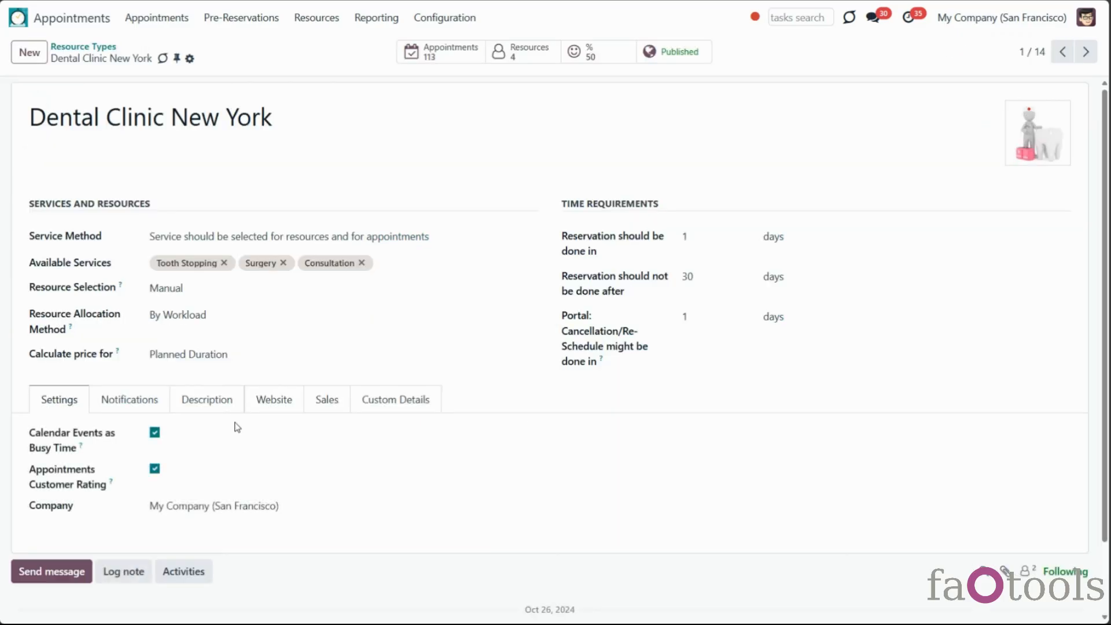
left_click(128, 400)
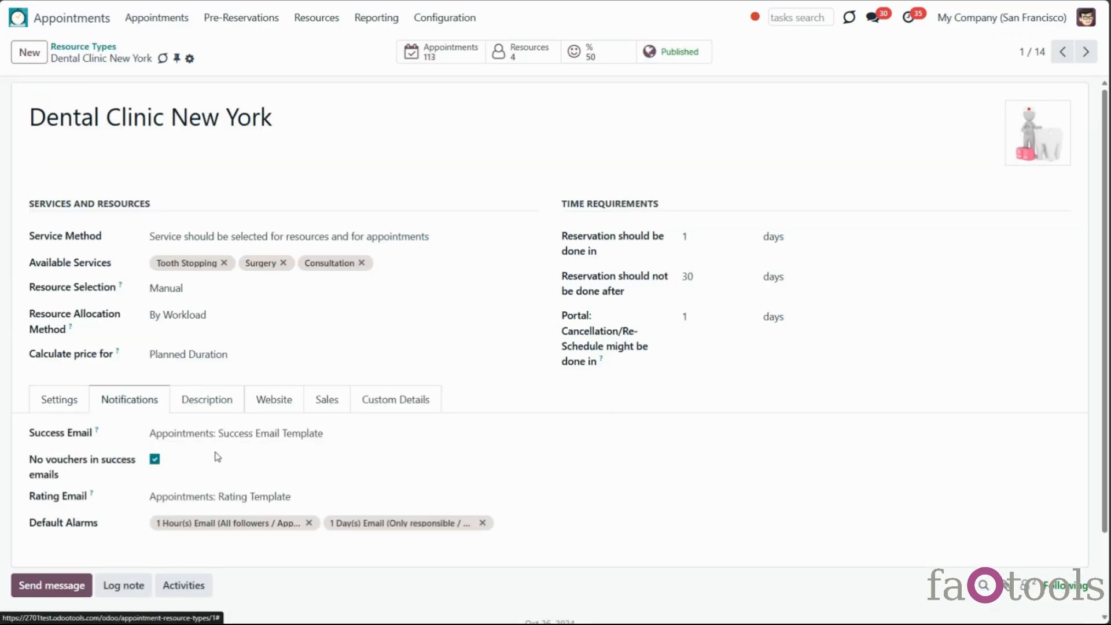
left_click(253, 496)
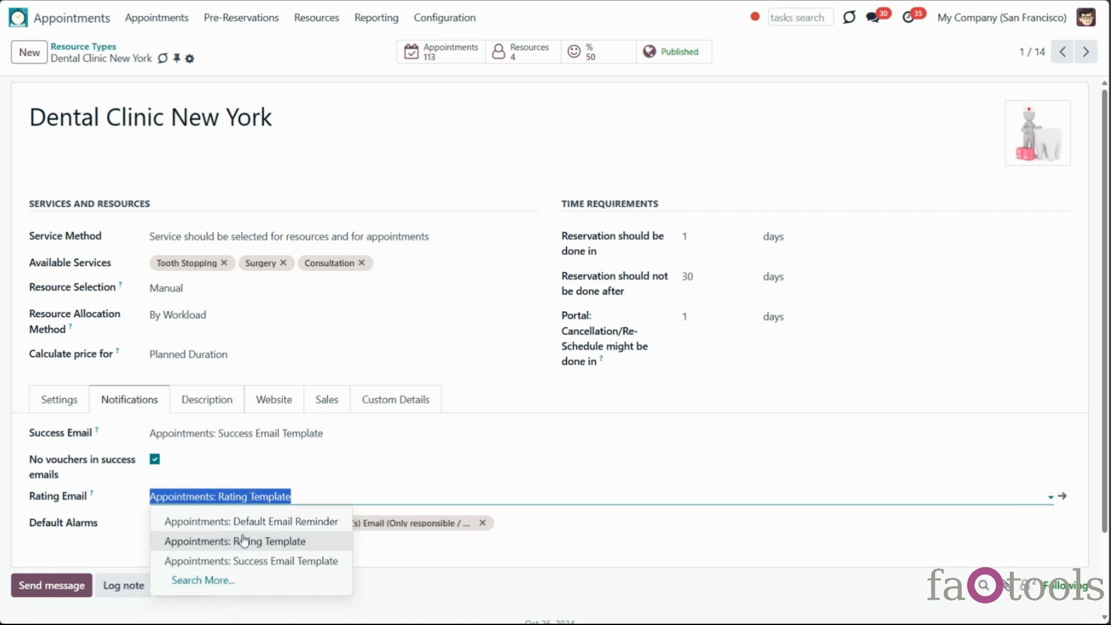
left_click(368, 352)
Inspect the customer ratings and a dissatisfied rating, then go to the website booking page
left_click(575, 54)
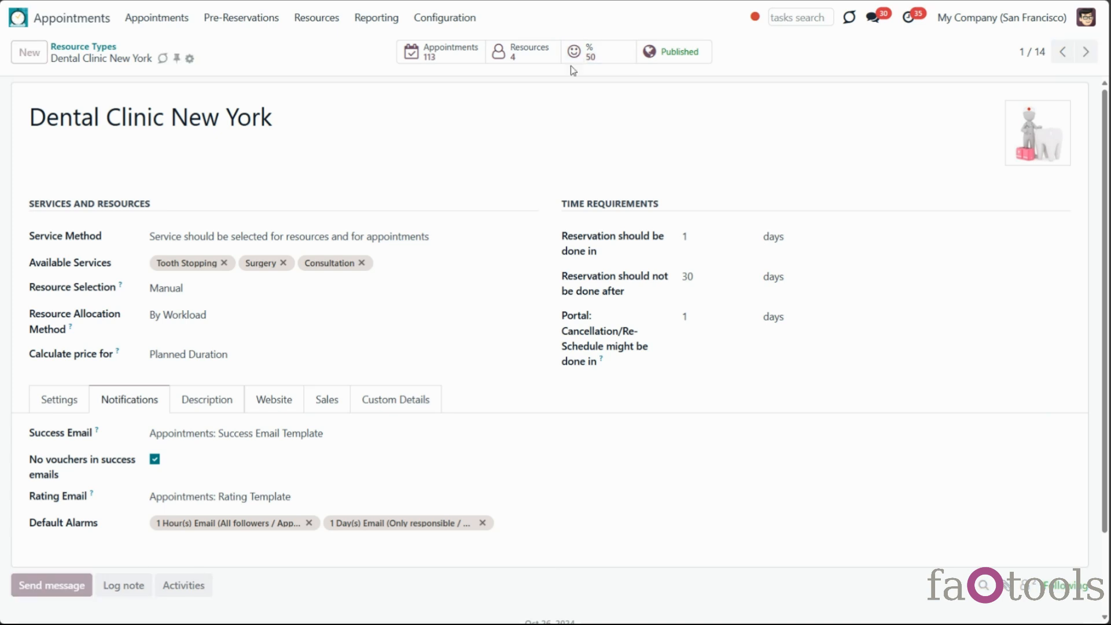
left_click(375, 137)
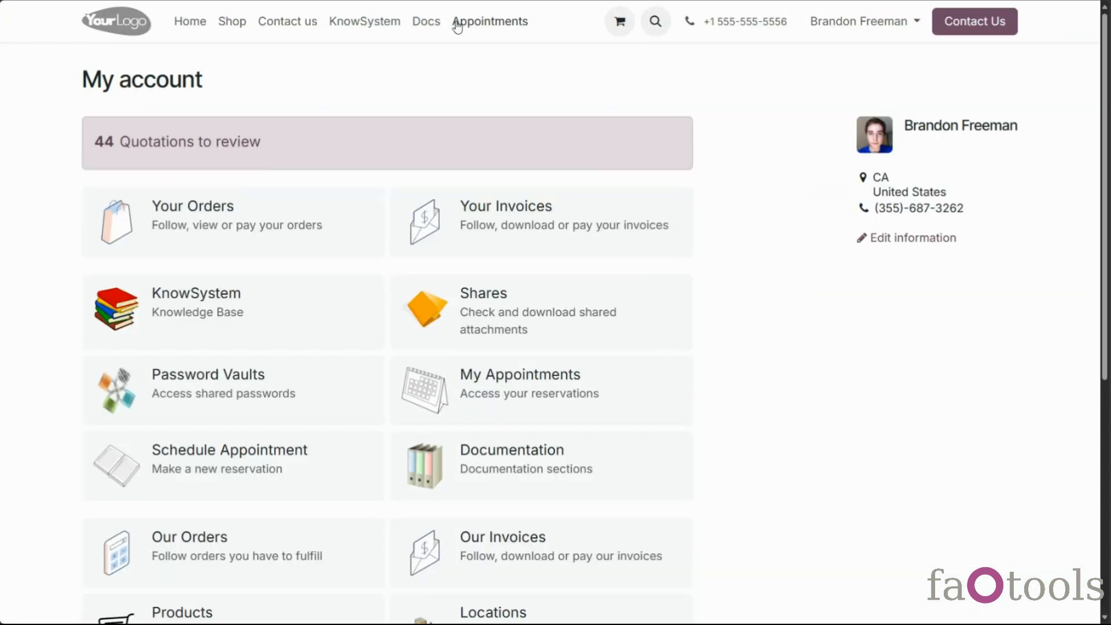
left_click(455, 23)
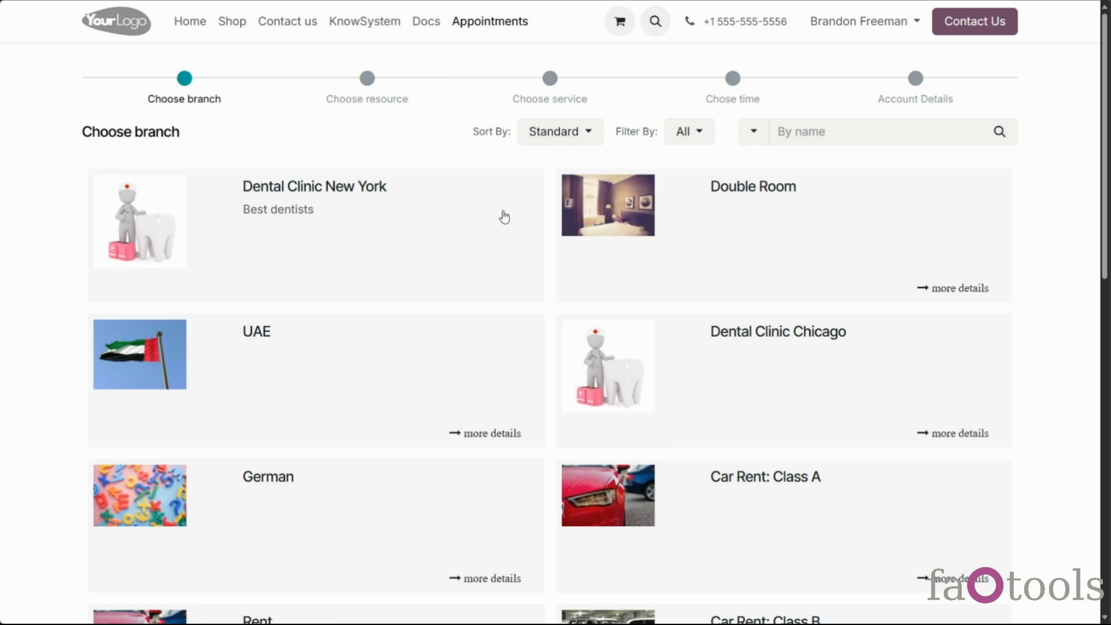
Pick a branch, any resource, Surgery, and the 02/18 15:00–17:00 slot
left_click(617, 251)
left_click(977, 141)
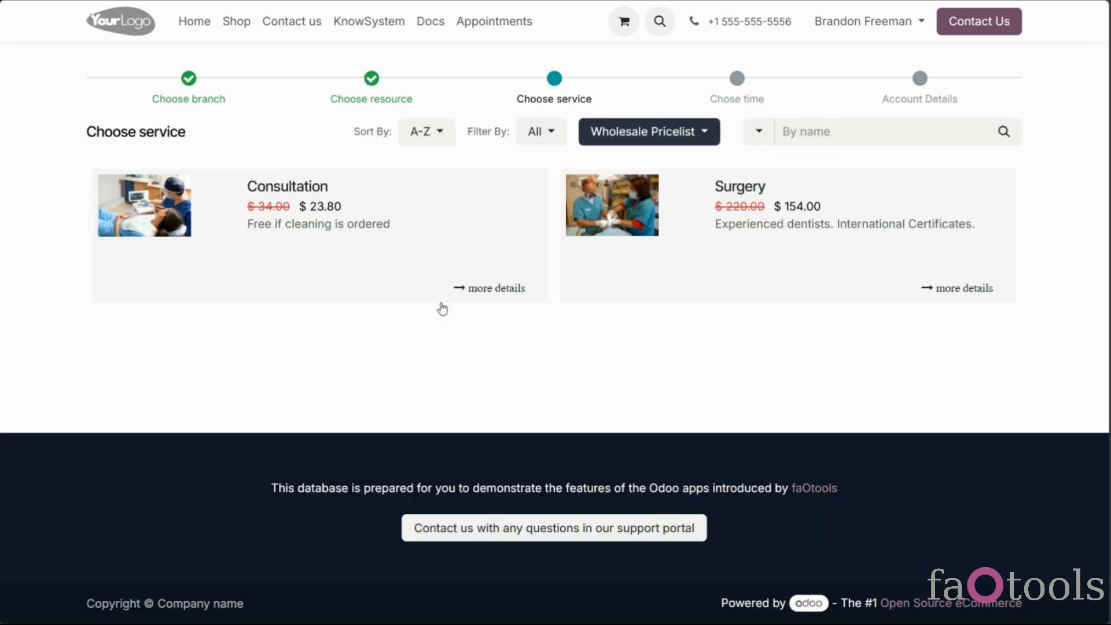
left_click(863, 201)
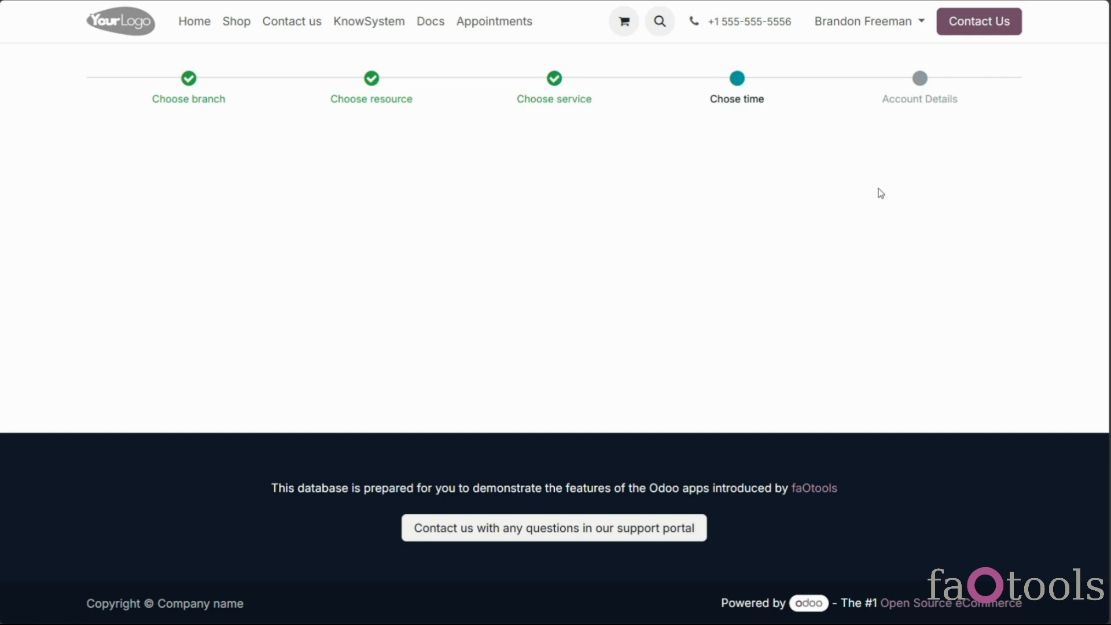
left_click(644, 295)
Confirm the account details to create the quotation, then open a resource's settings form
left_click(625, 198)
left_click(151, 428)
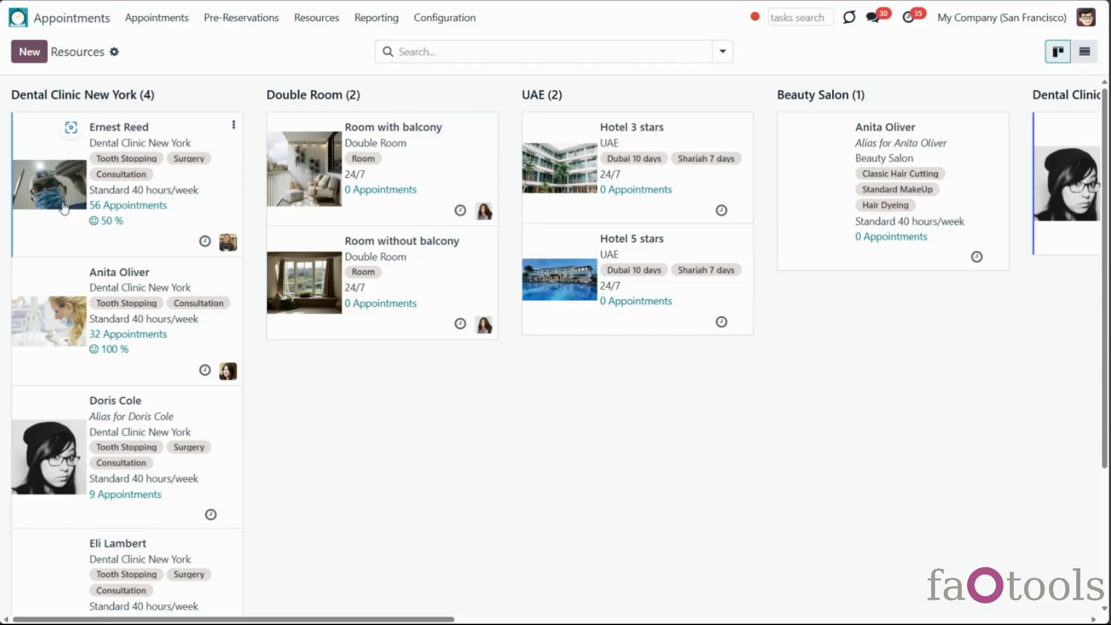
left_click(63, 207)
Check the resource kind and linked employee options without changing them, then open Configuration
left_click(154, 190)
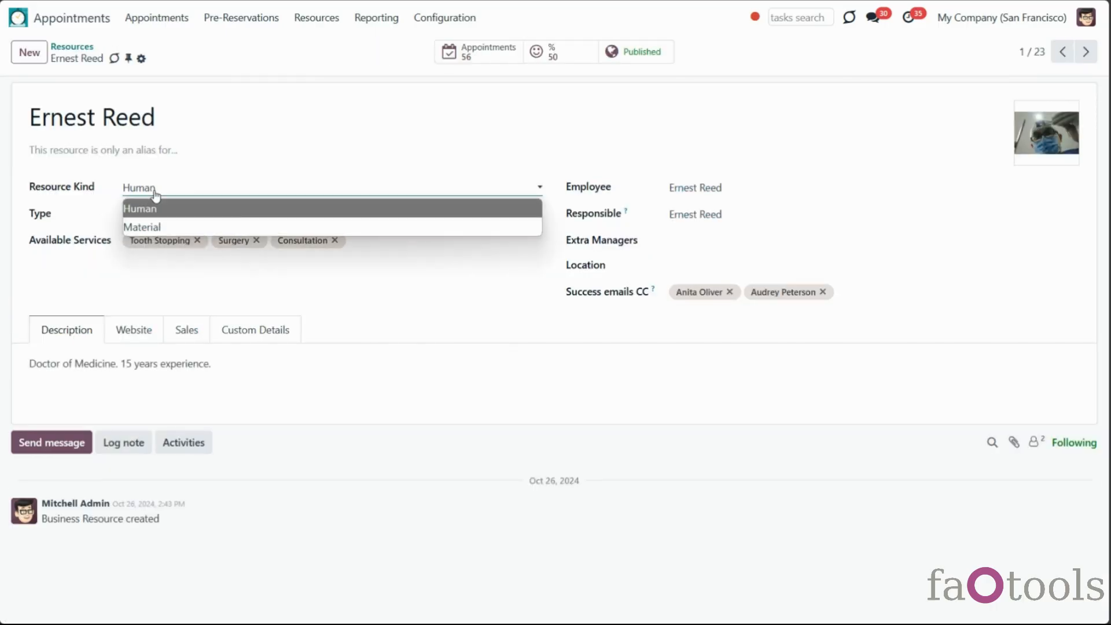
left_click(759, 191)
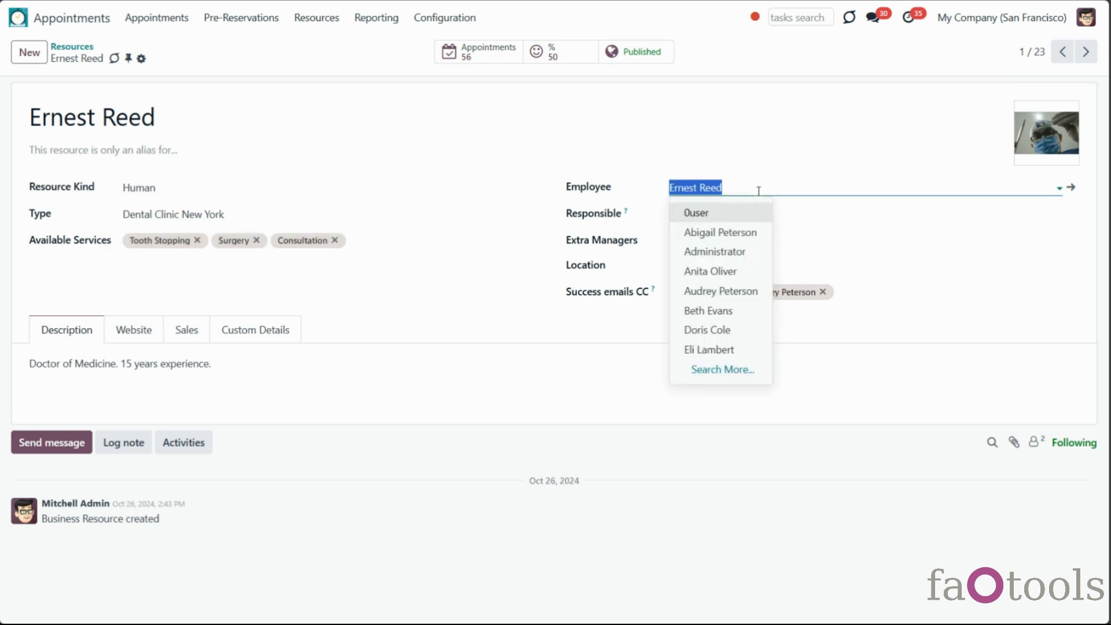
key("Escape")
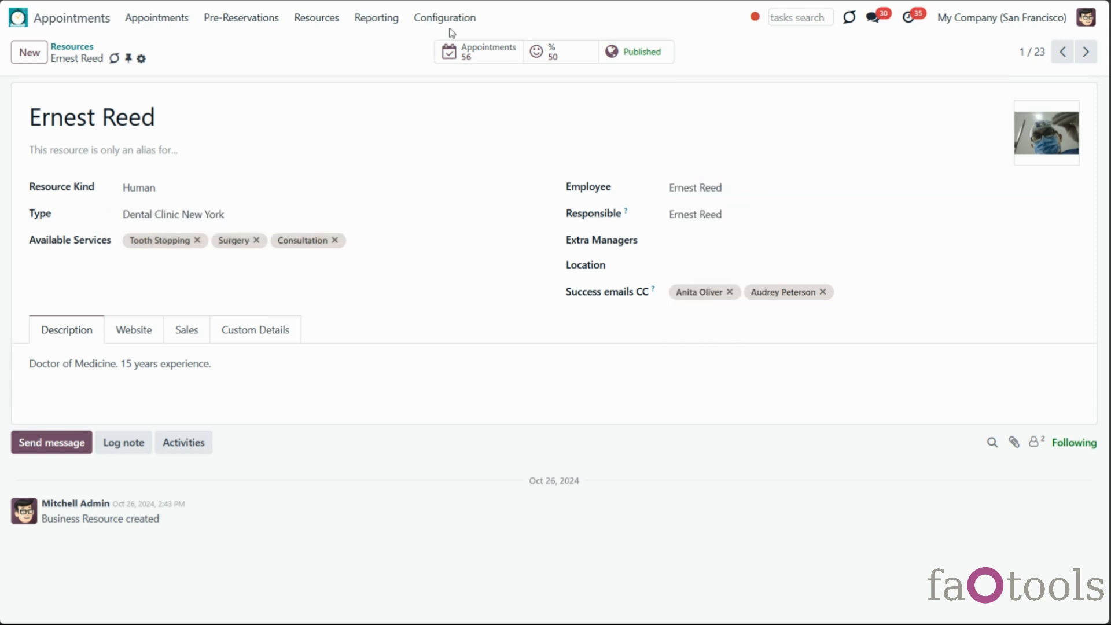
left_click(451, 19)
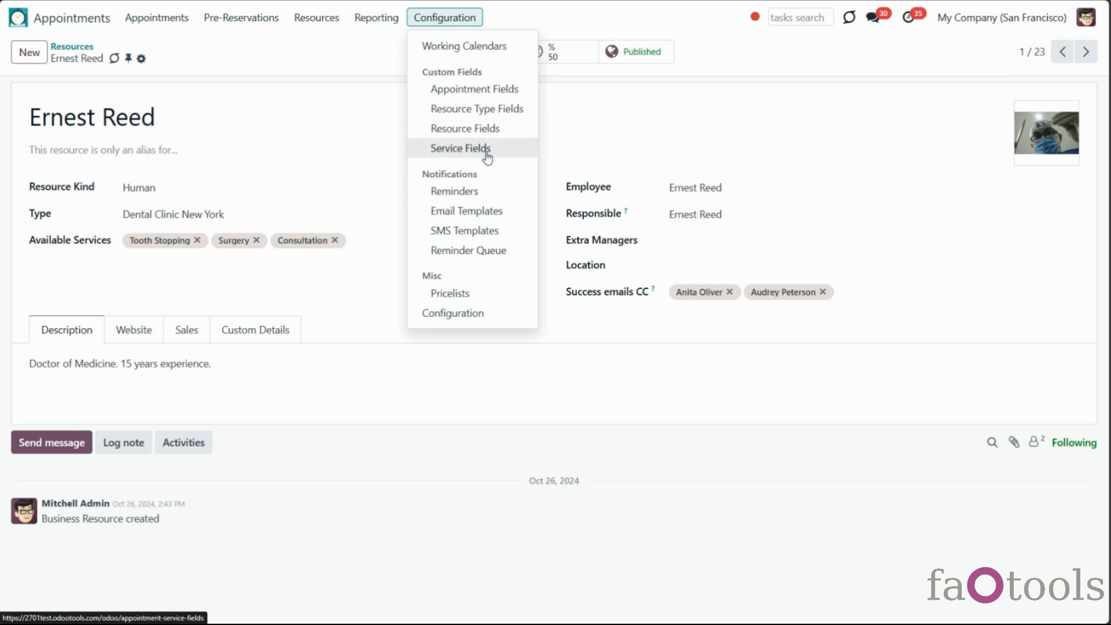
left_click(157, 17)
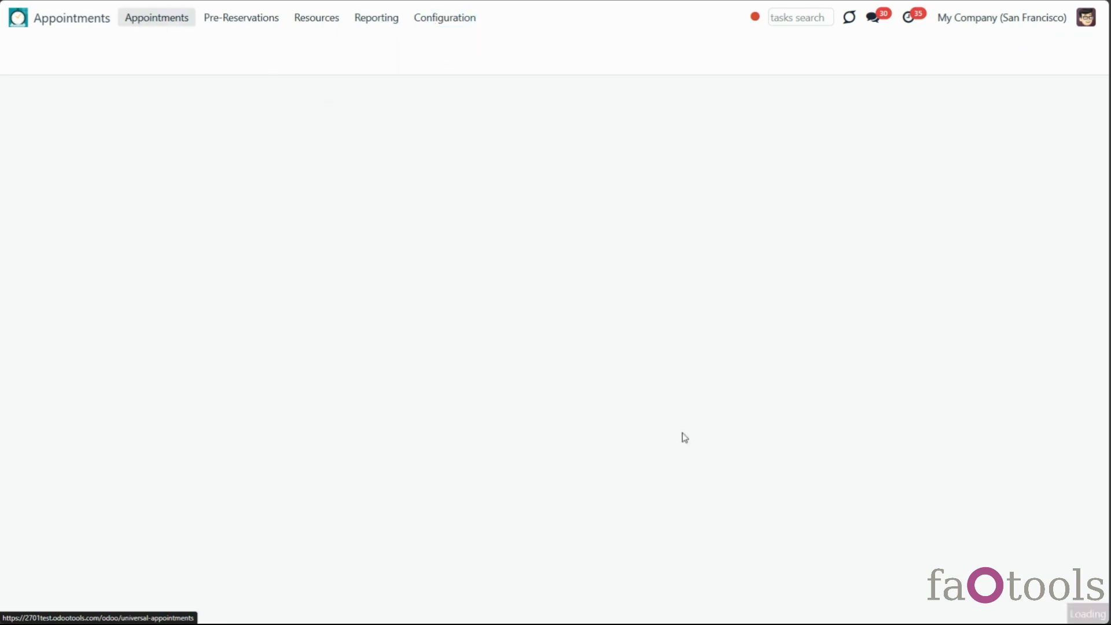
left_click(632, 444)
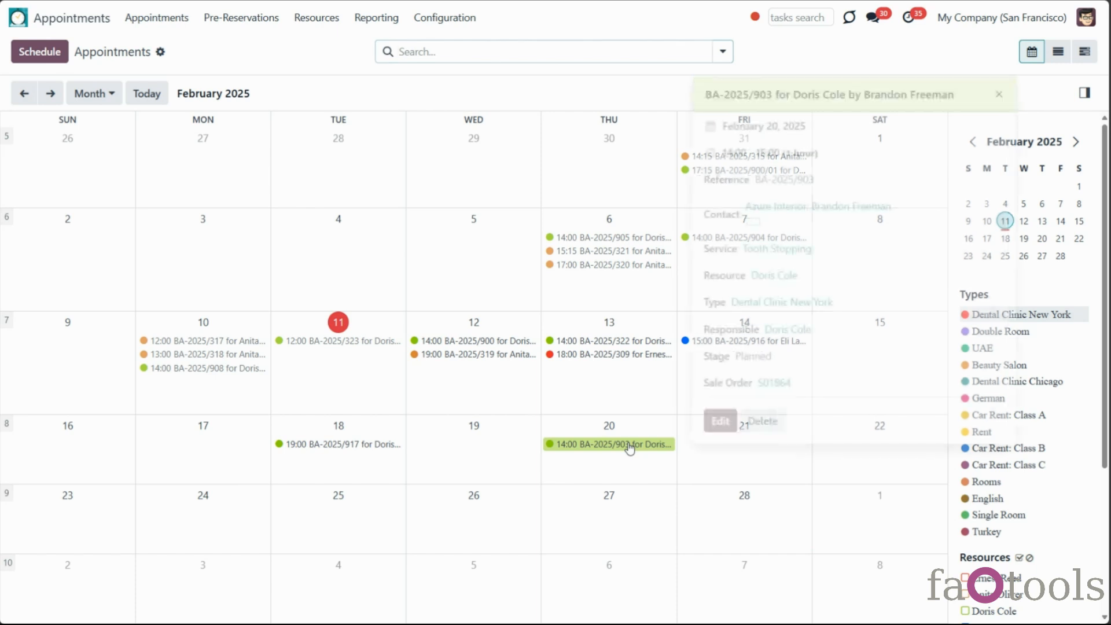
left_click(765, 383)
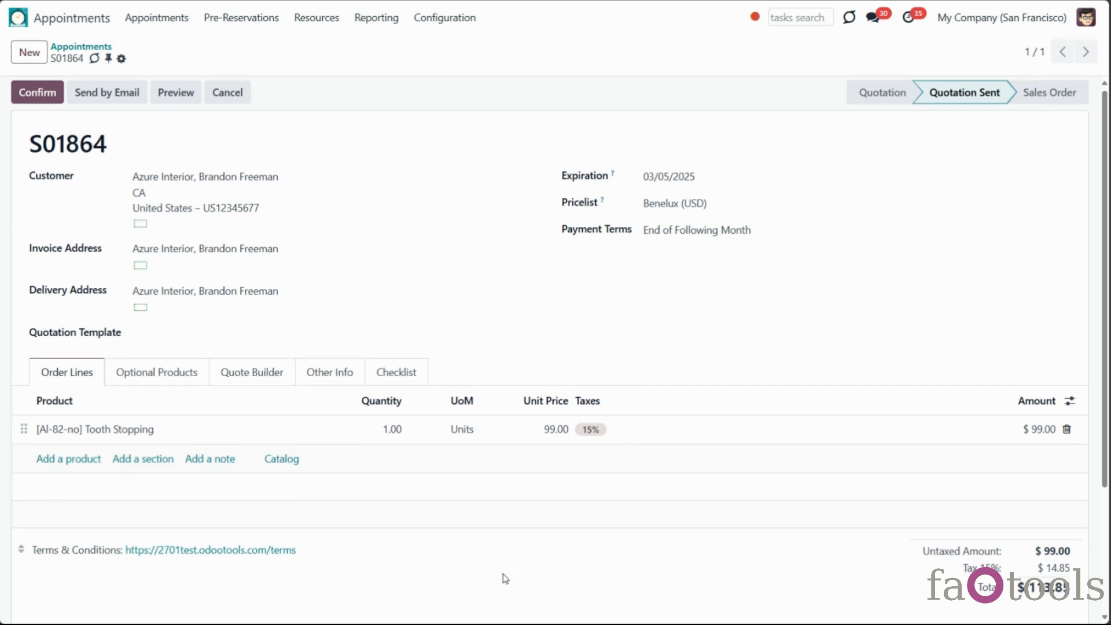
scroll(505, 577, "down", 1)
scroll(505, 577, "down", 1)
scroll(505, 577, "up", 1)
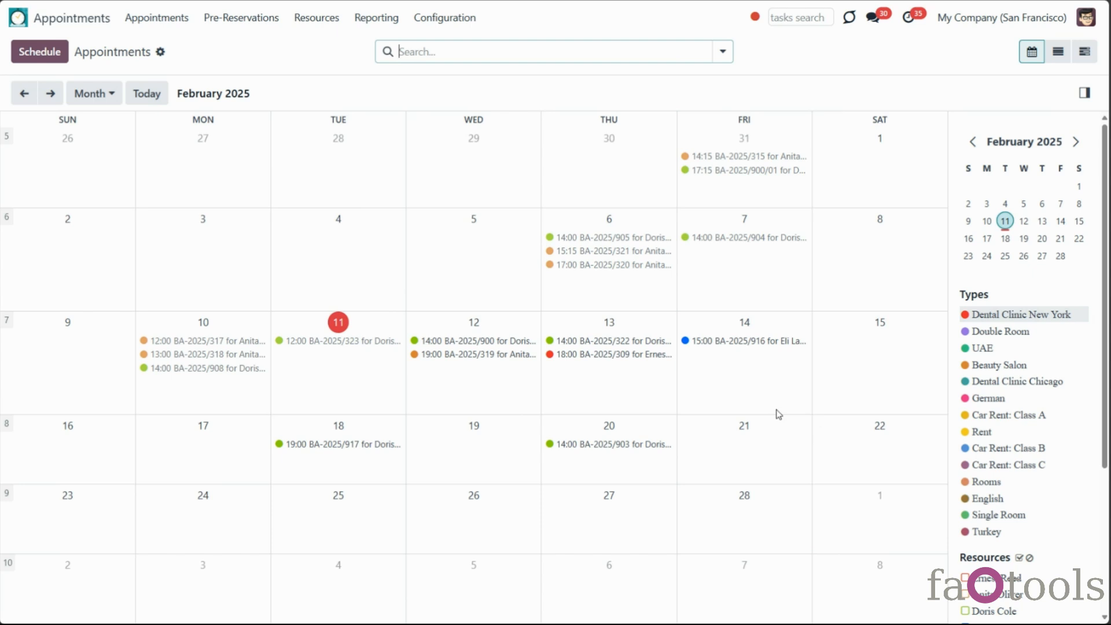
left_click_drag(1105, 445, 1107, 585)
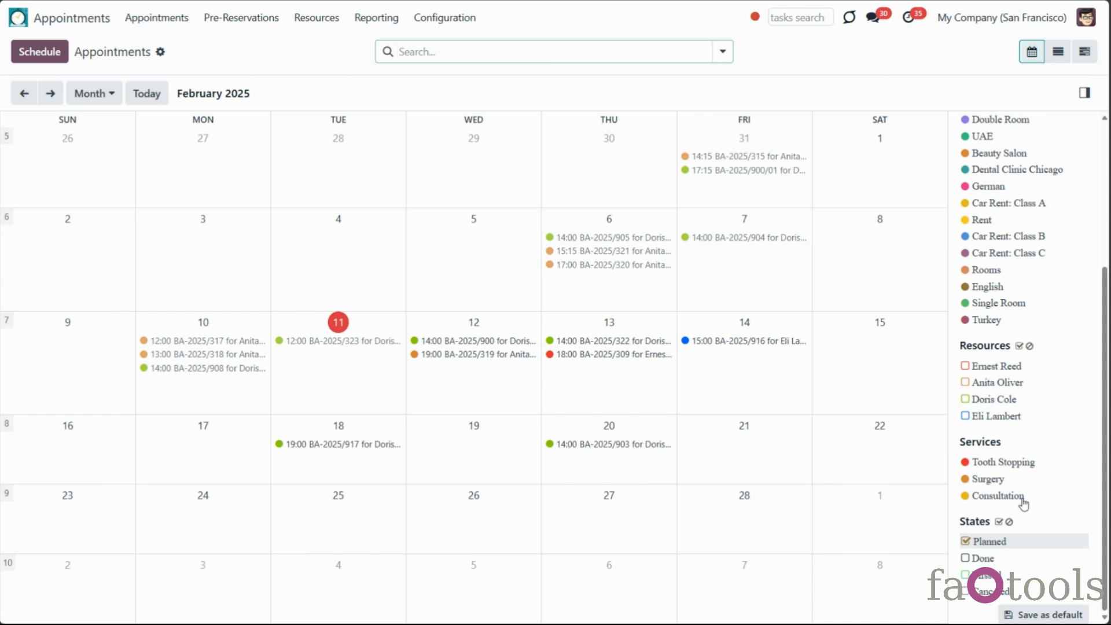
left_click_drag(1106, 455, 1107, 424)
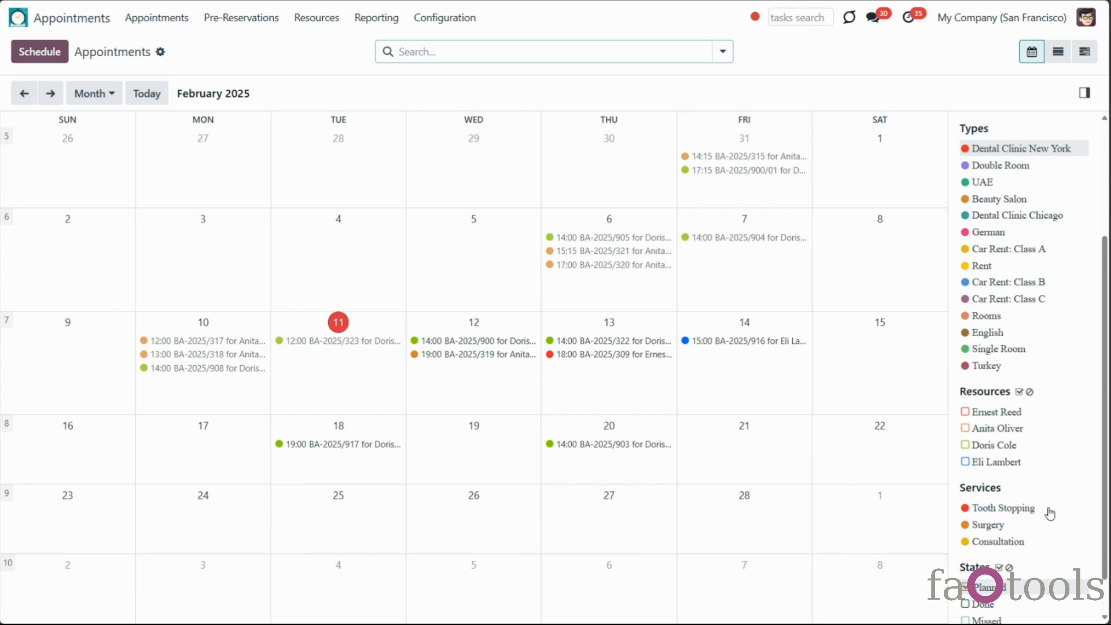
Filter the calendar by Rooms, then Rent, the Bicycle Rent service and Bicycle E234 resource
left_click(990, 317)
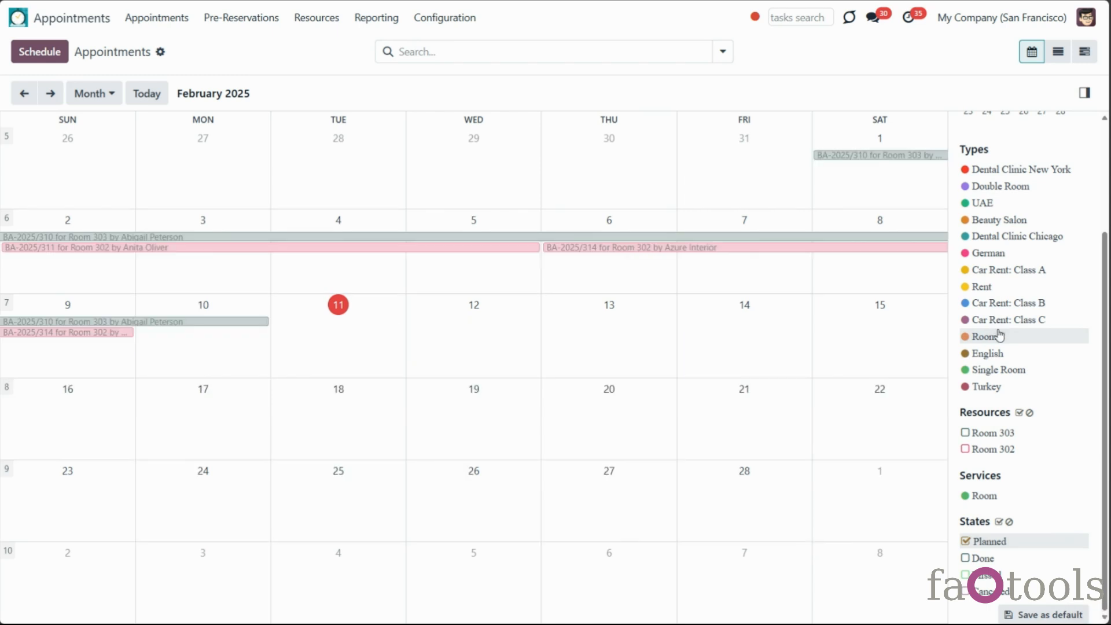
left_click(989, 288)
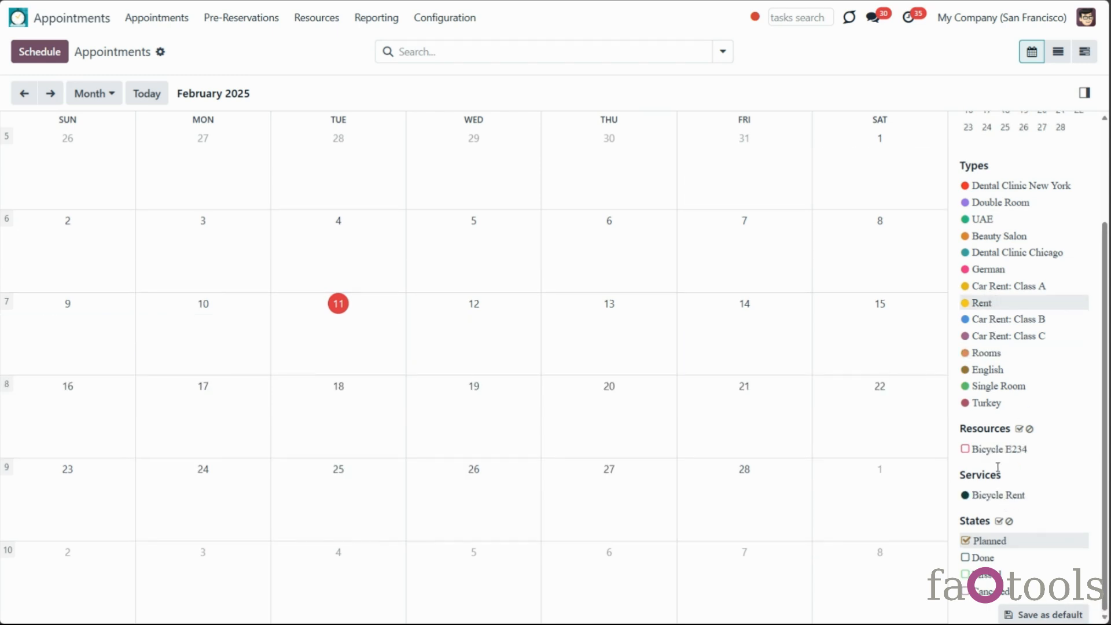
left_click(988, 495)
left_click(982, 451)
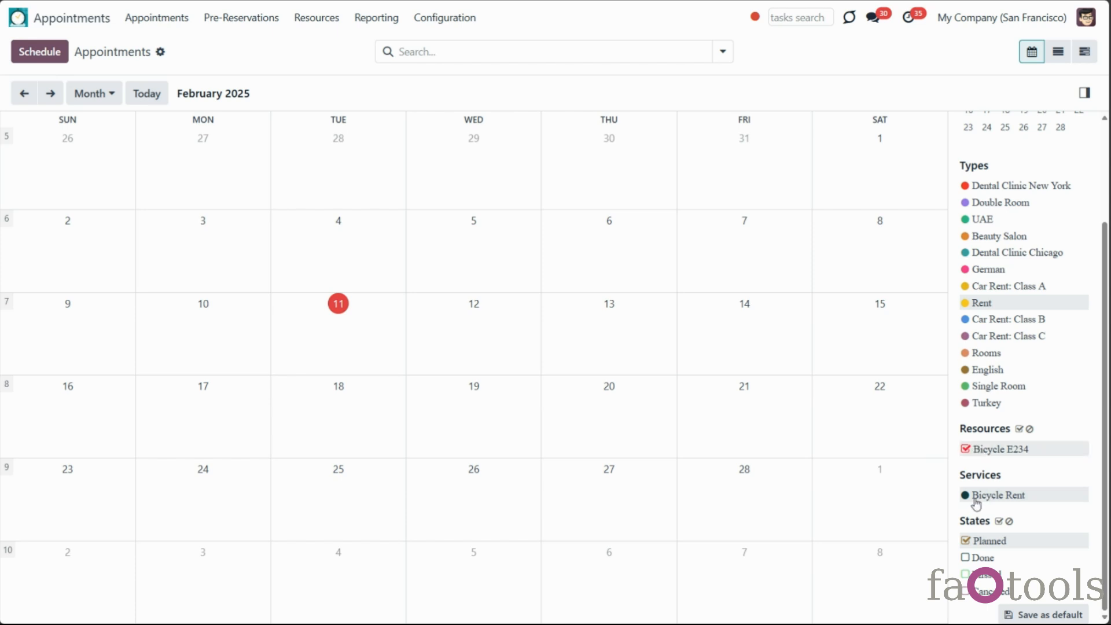
Start a new Rent appointment on 28 February
left_click(710, 525)
left_click(312, 117)
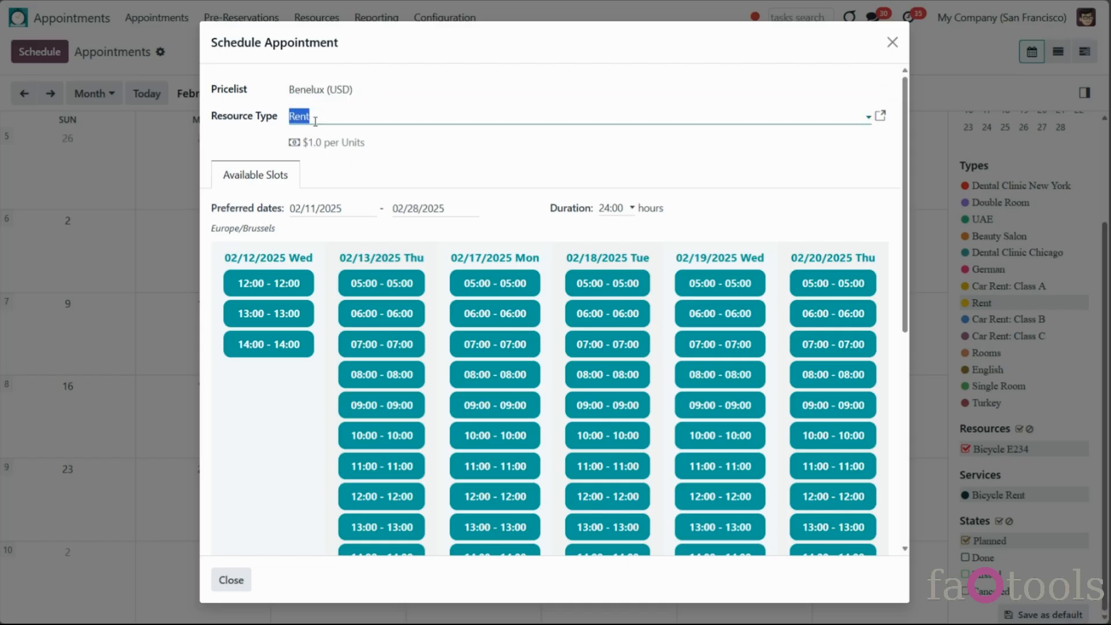
left_click(245, 144)
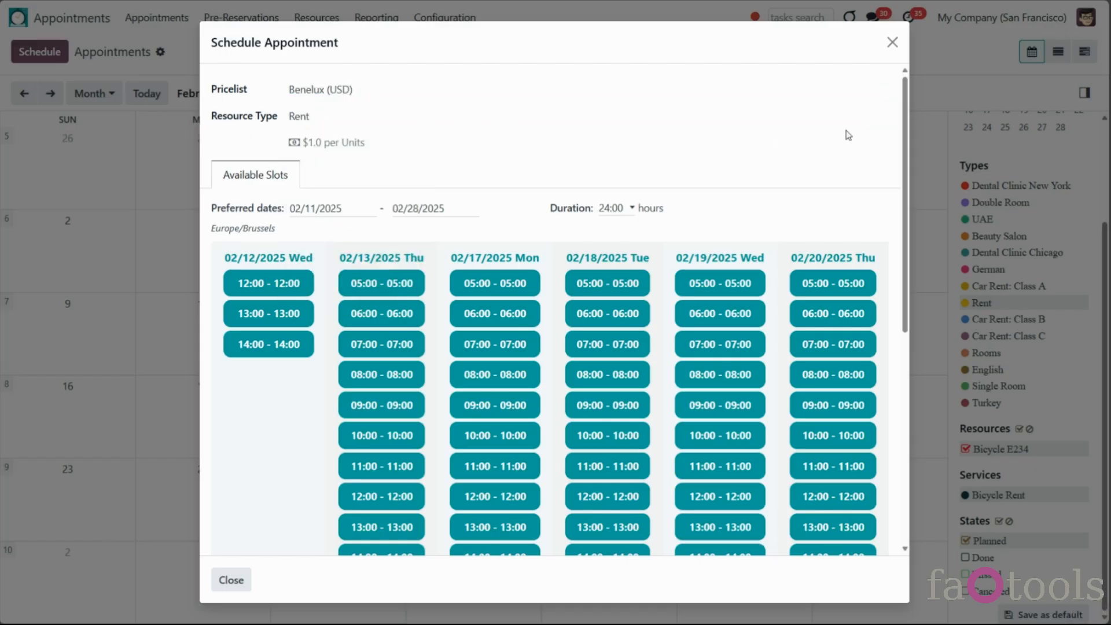
Discard the booking dialog and show only Dental Clinic New York appointments
left_click(892, 42)
scroll(1024, 243, "up", 2)
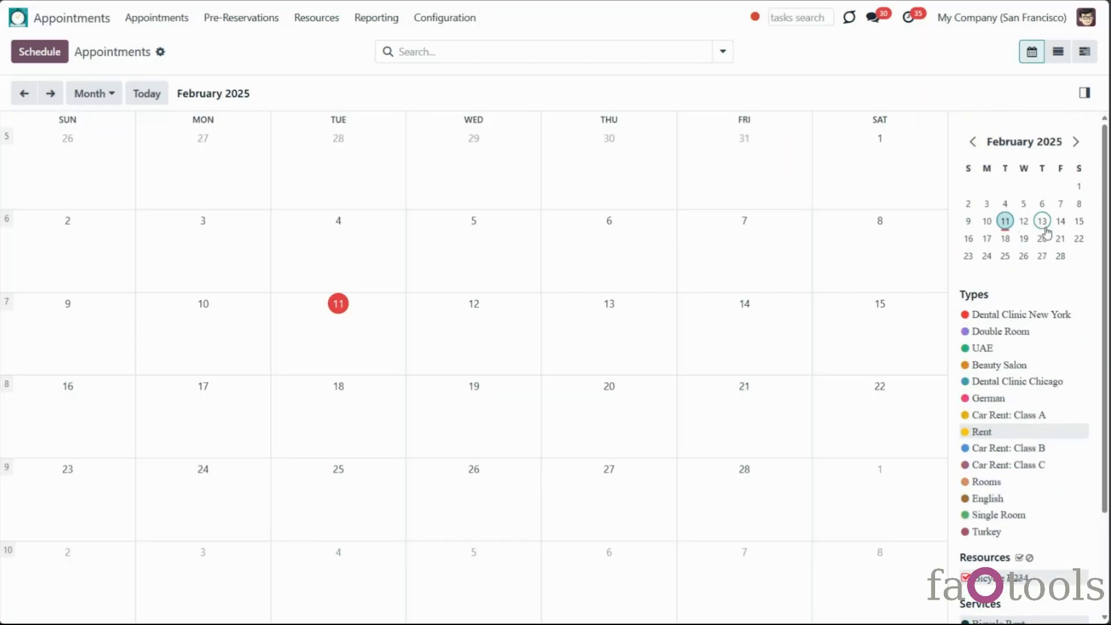
left_click(991, 315)
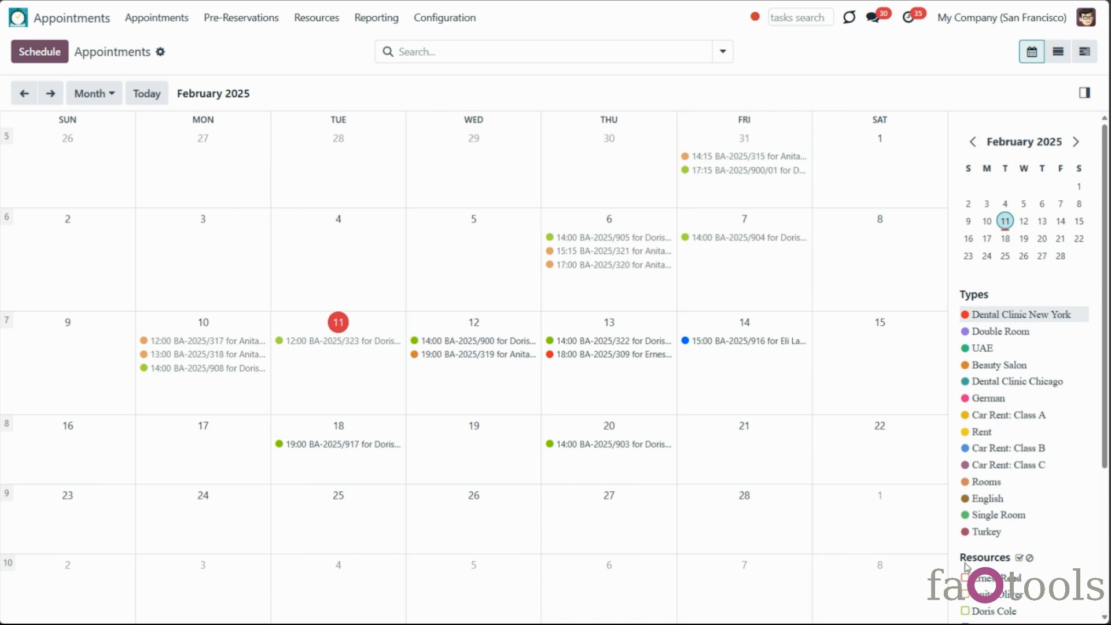
Review the 14 February 15:00 Tooth Stopping appointment, then open the Resources menu
scroll(1019, 579, "down", 4)
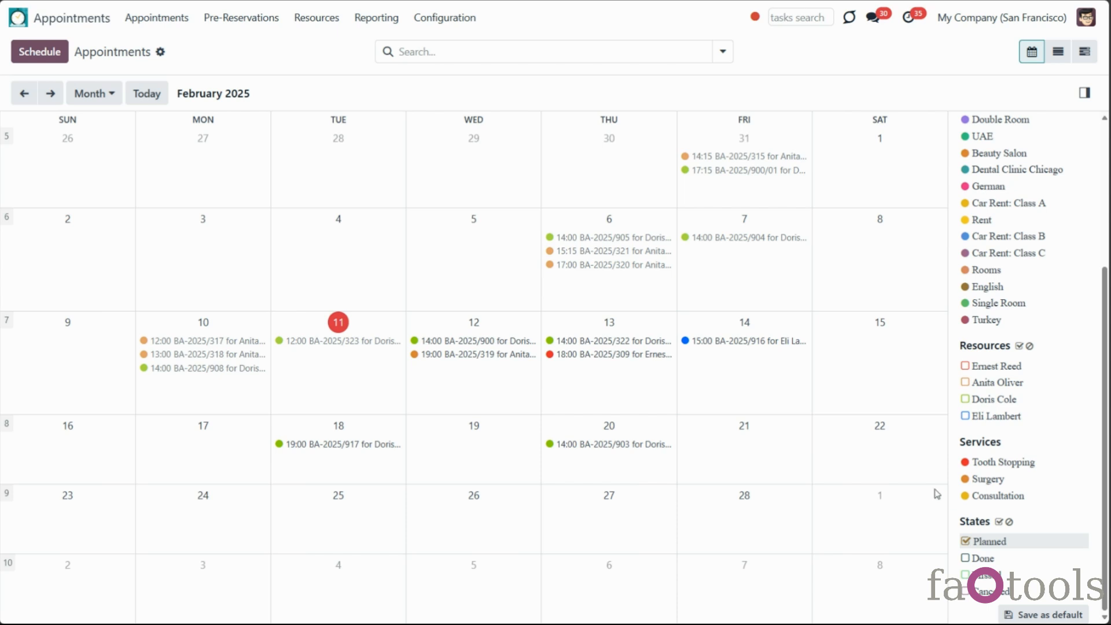
left_click(752, 342)
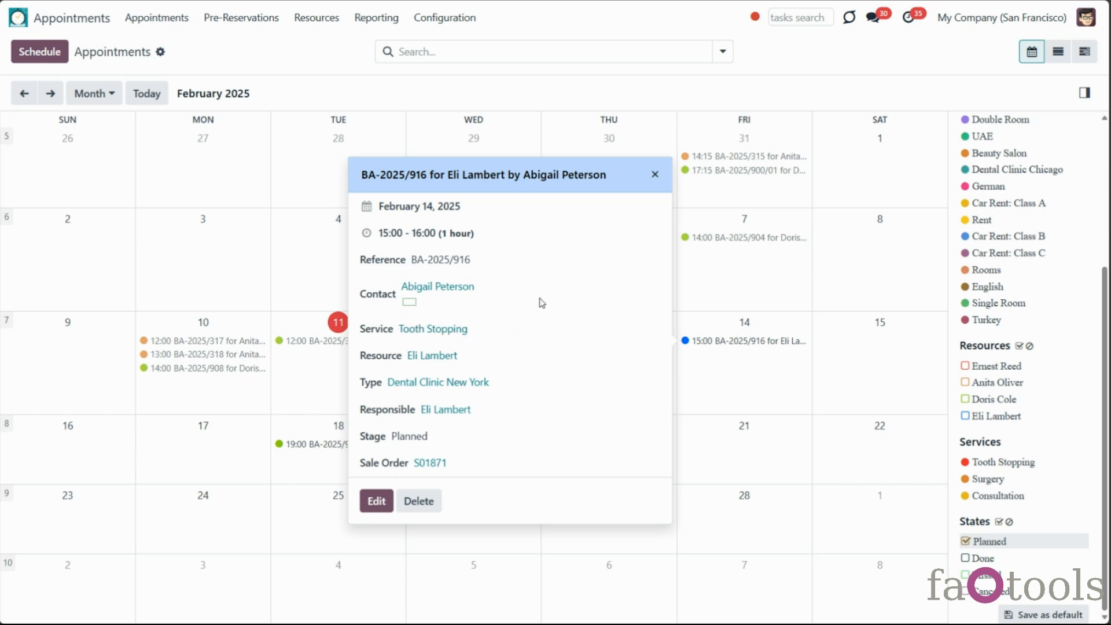
left_click(656, 176)
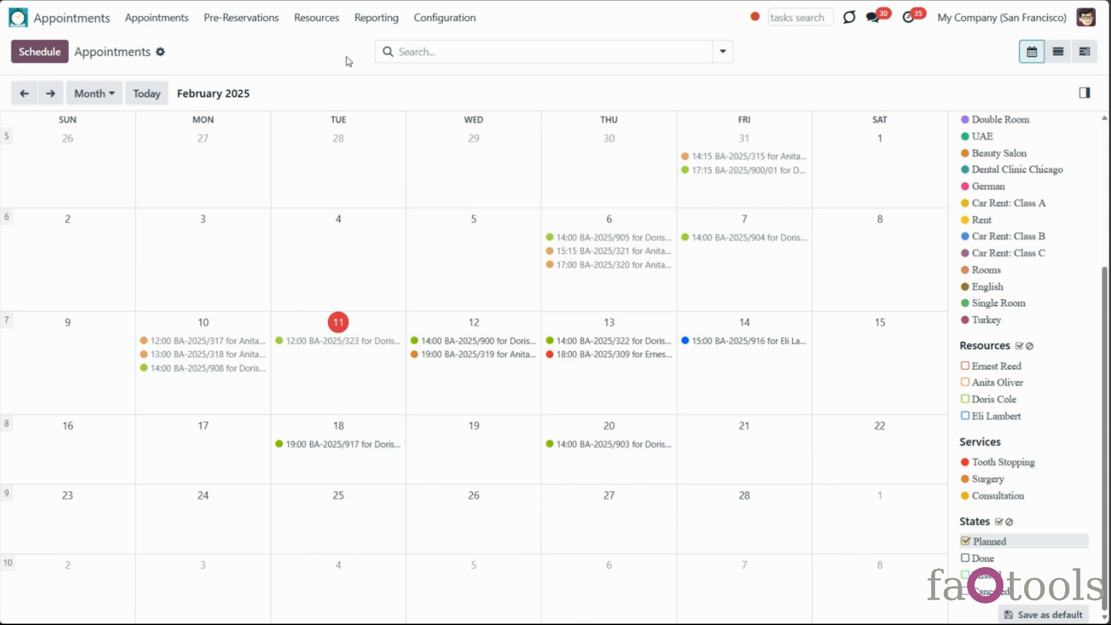
left_click(322, 19)
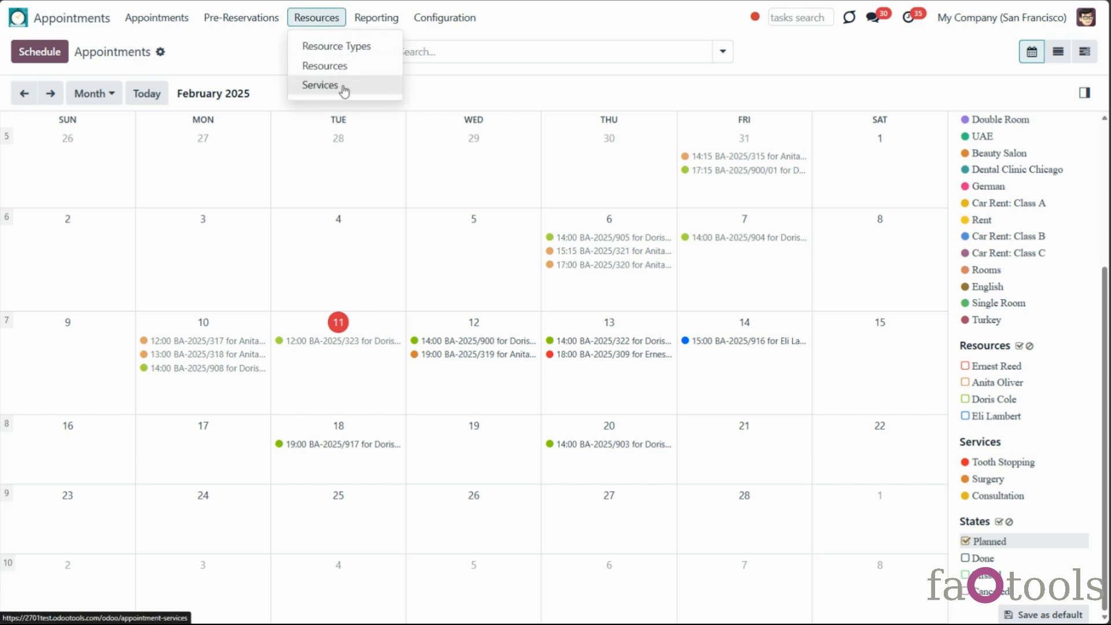
Create a new service named Lesson and add a picture to it
left_click(320, 85)
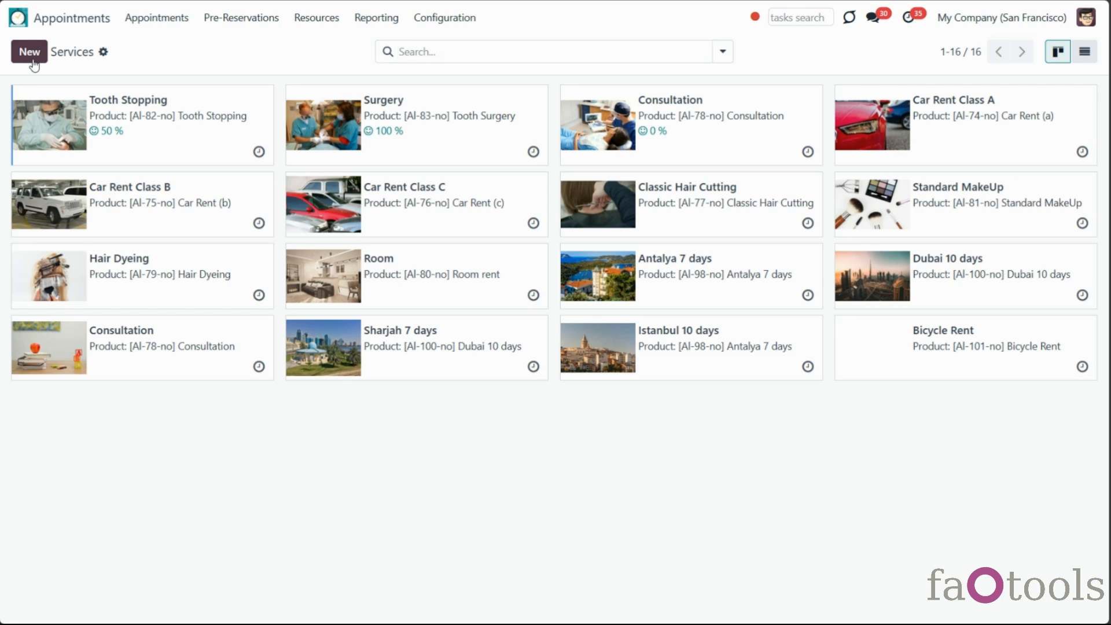
left_click(31, 60)
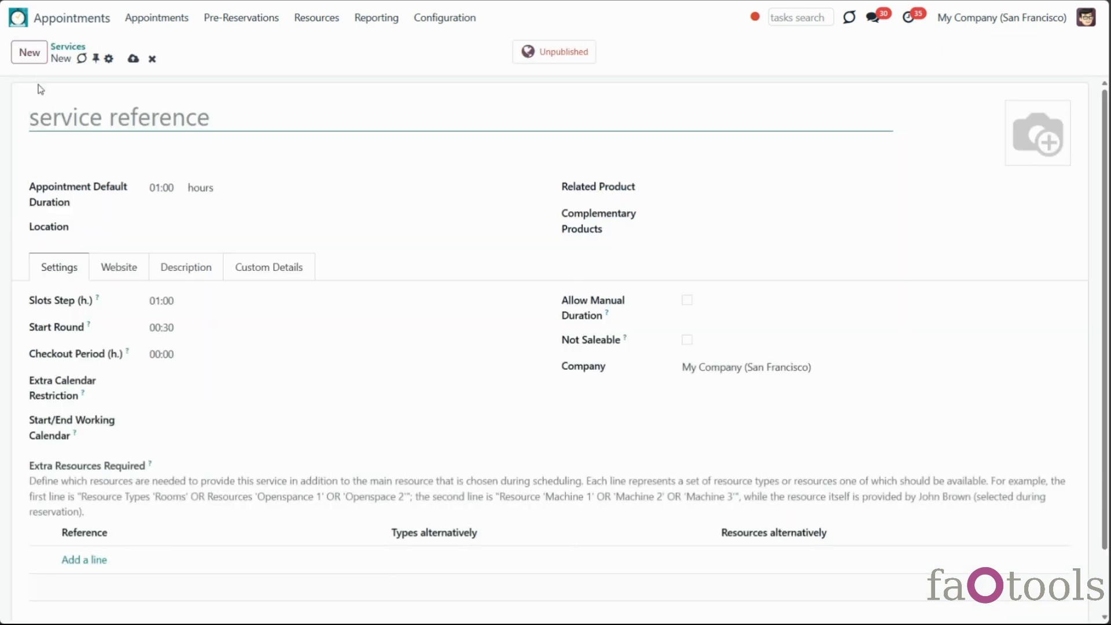
type("Lesson")
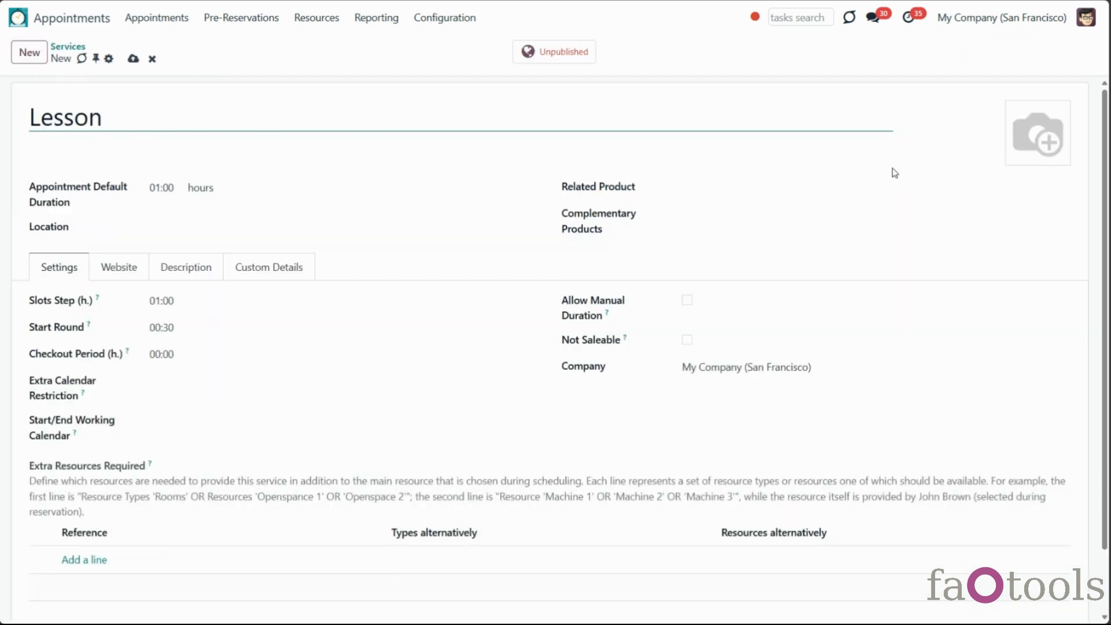
left_click(1017, 156)
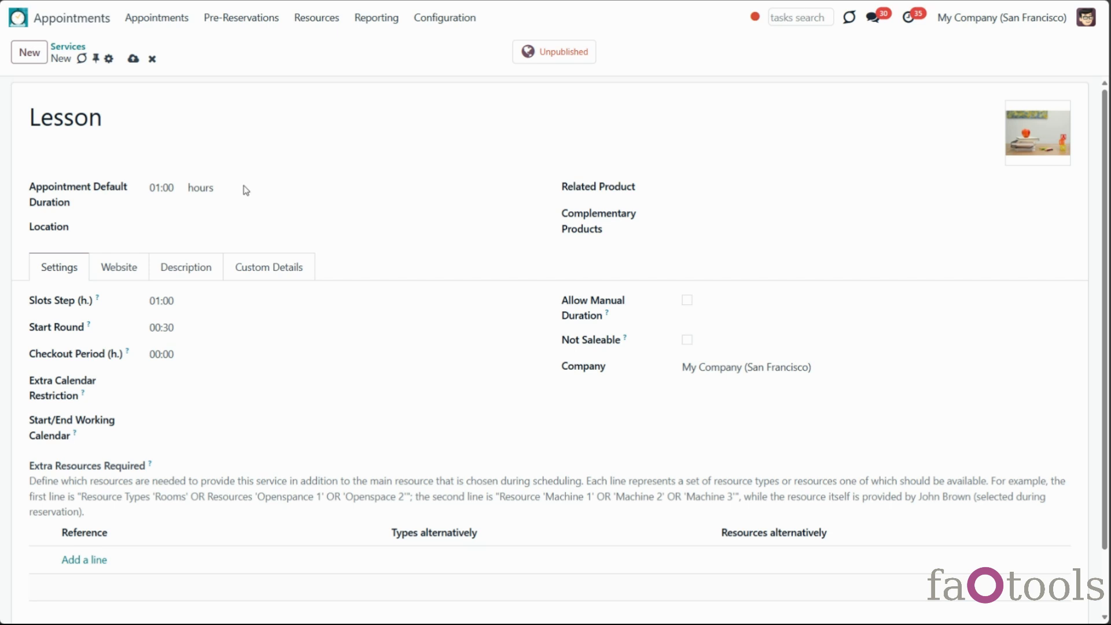
Set the Lesson default duration to 00:45 with hours as the unit
left_click(218, 192)
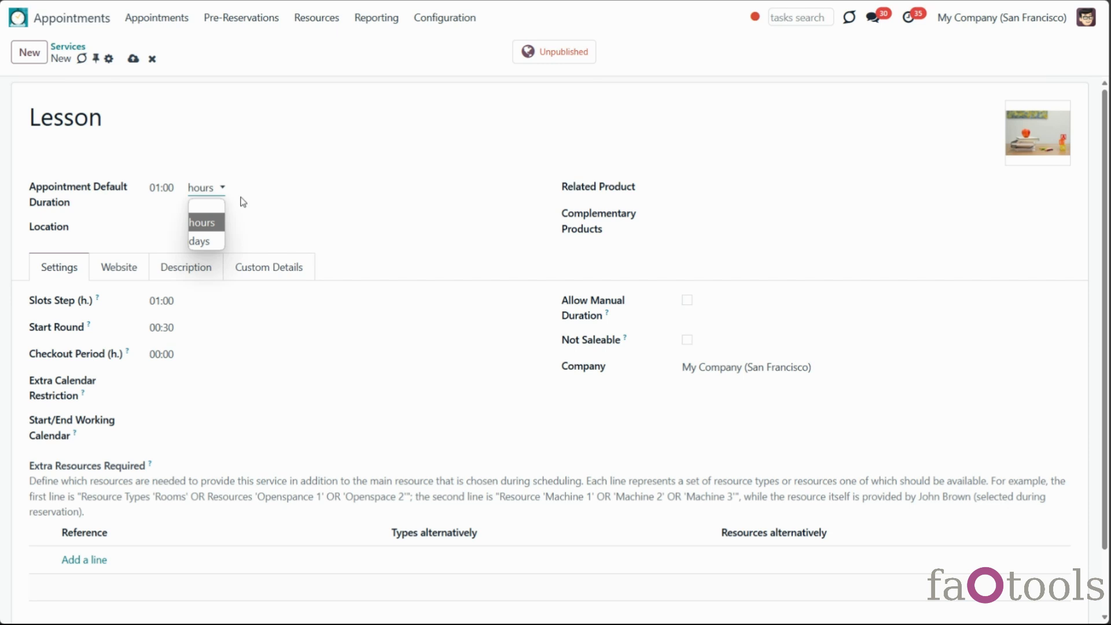
left_click(159, 189)
left_click(160, 187)
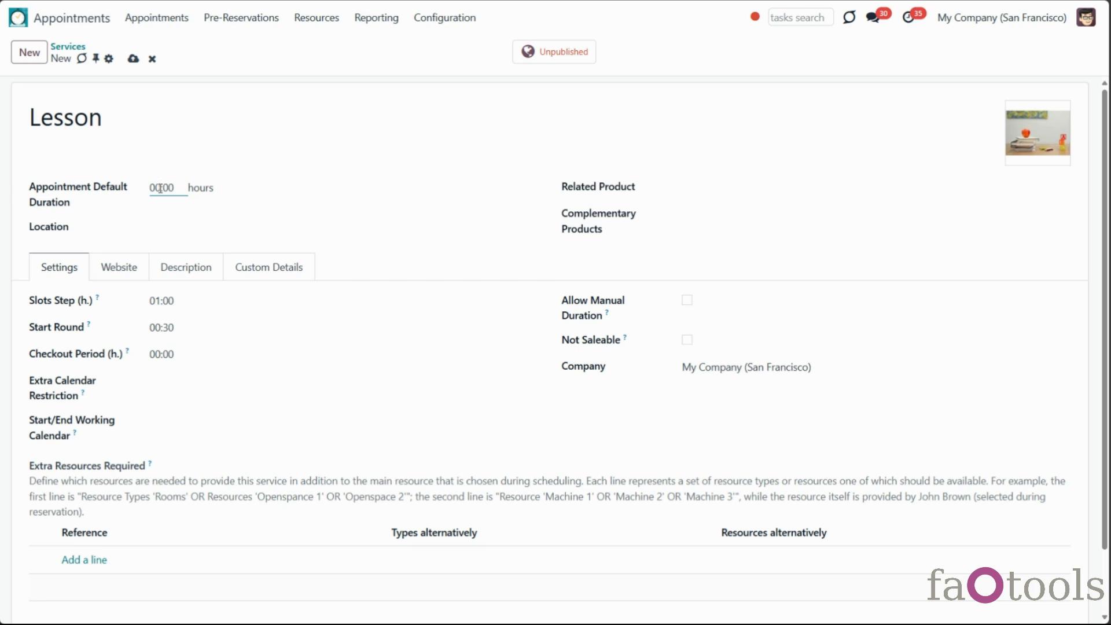
double_click(164, 186)
type("00:45")
left_click(217, 189)
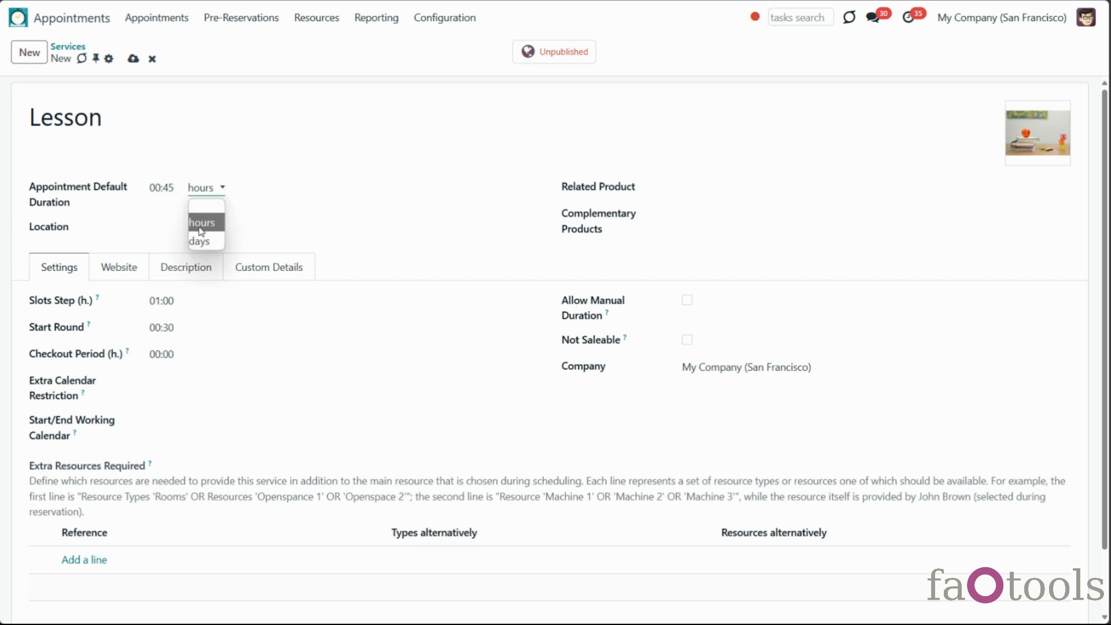
left_click(204, 224)
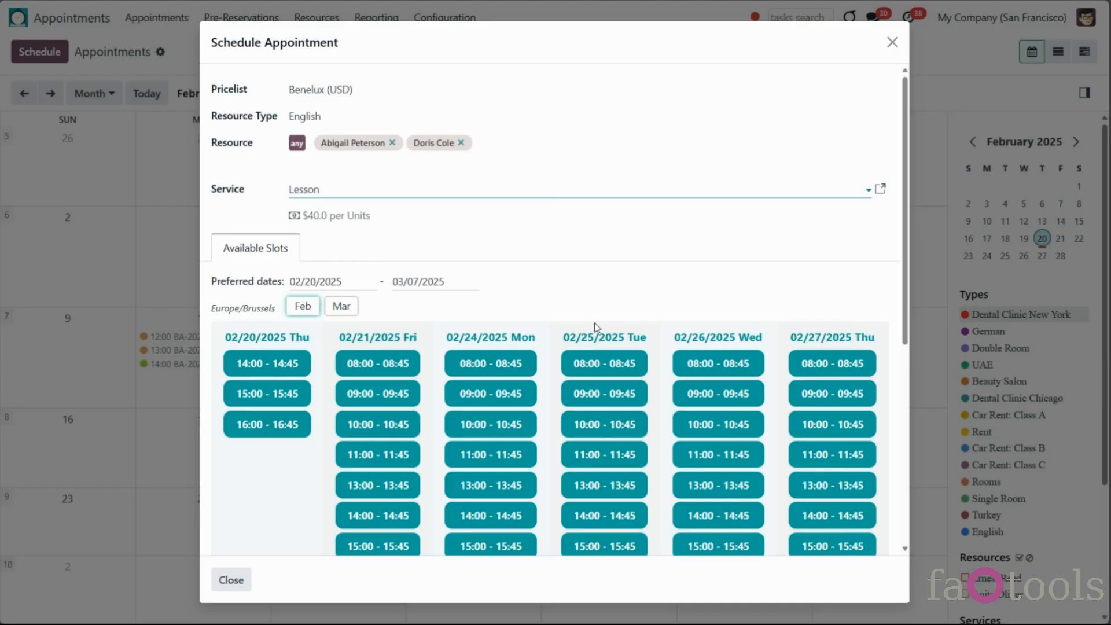
scroll(590, 327, "down", 2)
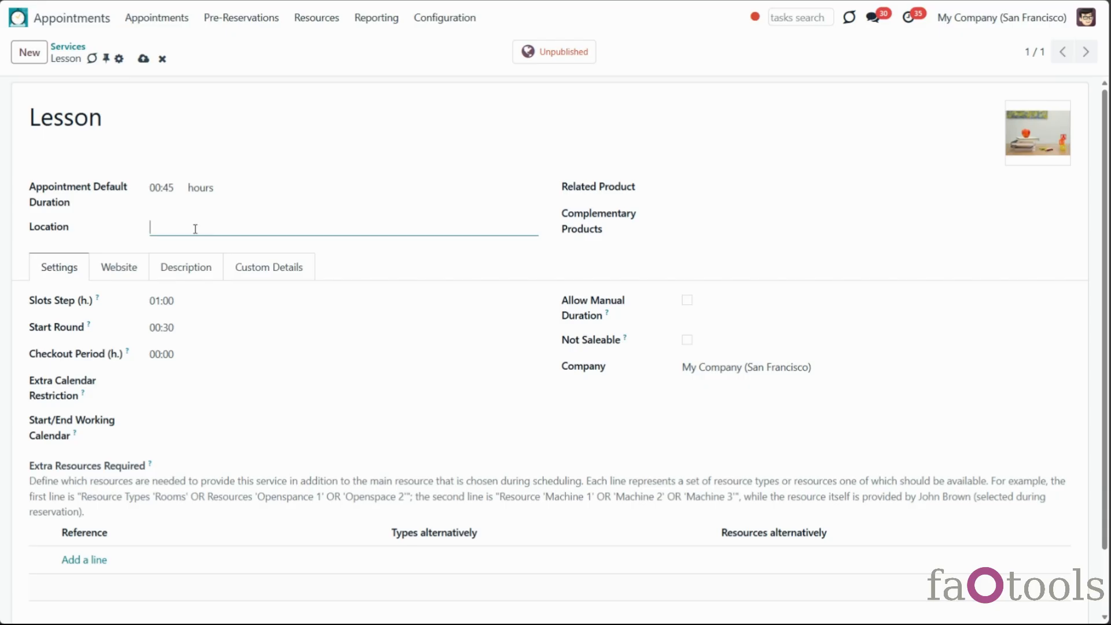
left_click(687, 188)
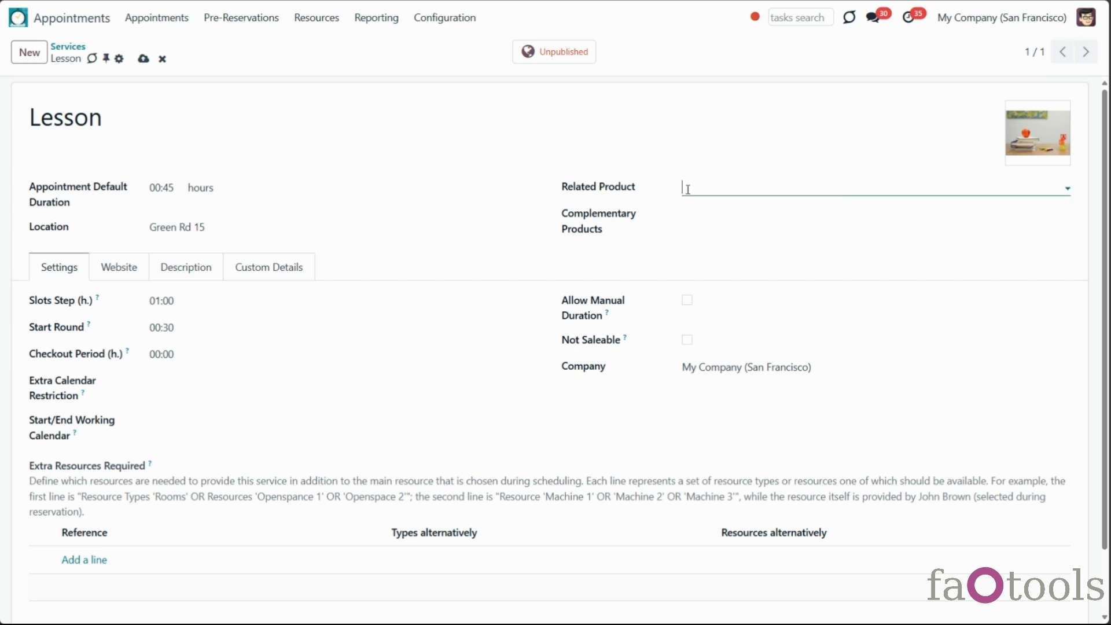
Set the related product to [AI-97-no] Lesson and review that product record
type("less")
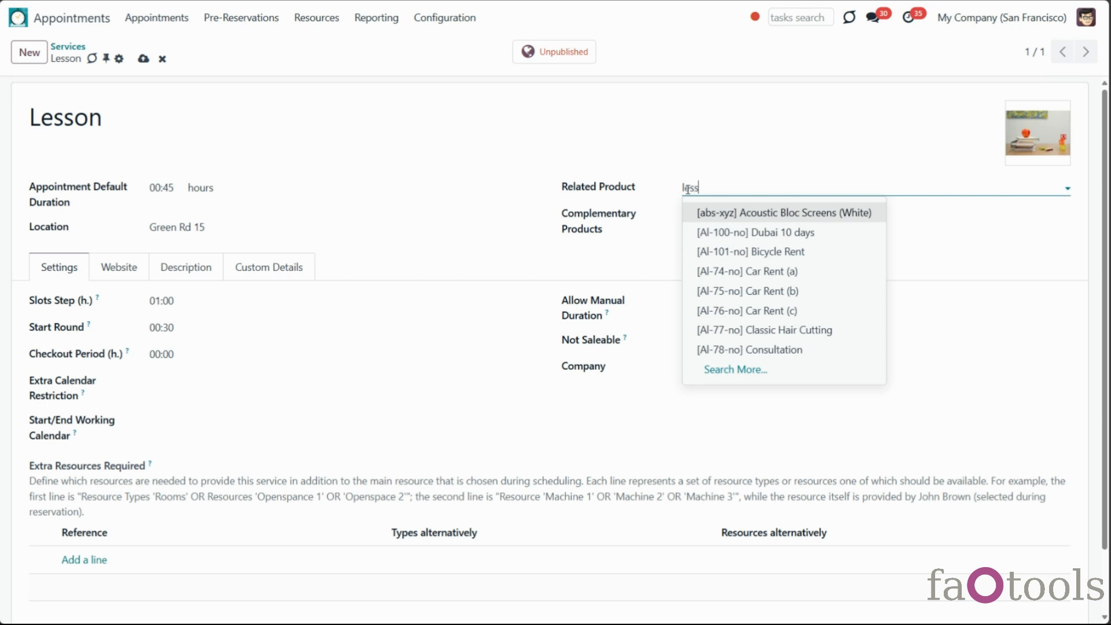
left_click(703, 212)
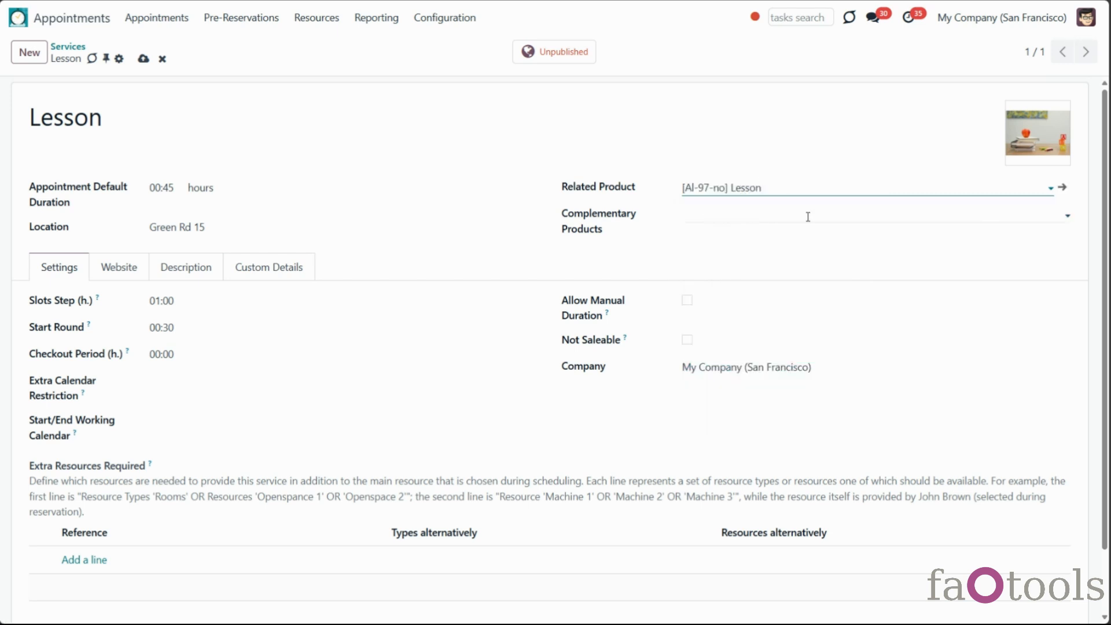
left_click(1060, 188)
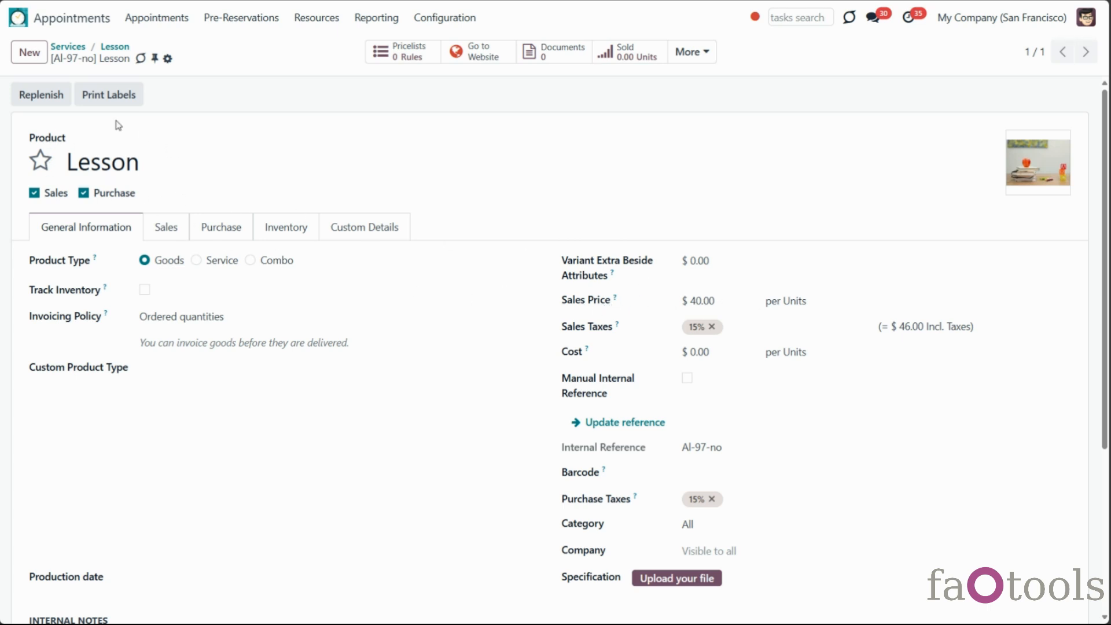
left_click(115, 46)
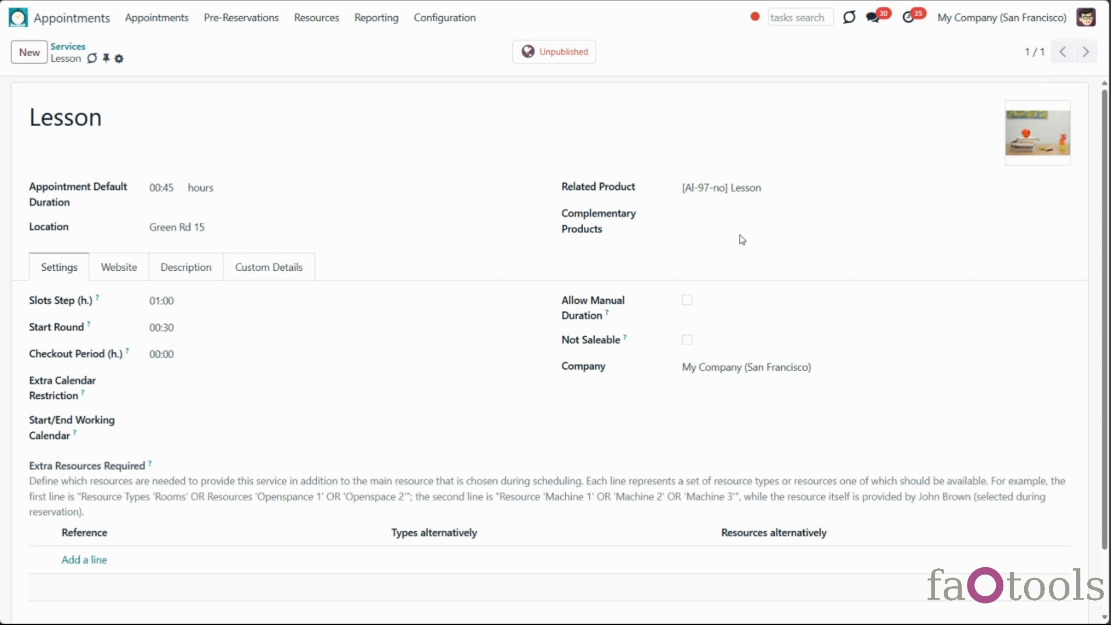
Add [AI-96-no] Book as a complementary product, then demo booking 02/24 10:00–10:45 with two Books
left_click(731, 216)
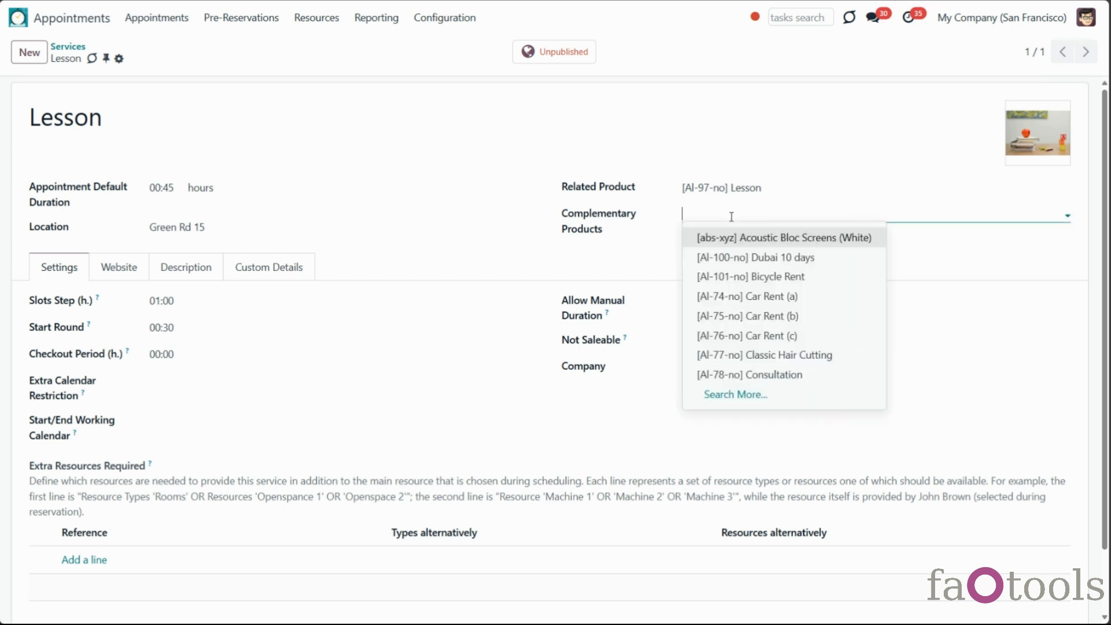
type("boo")
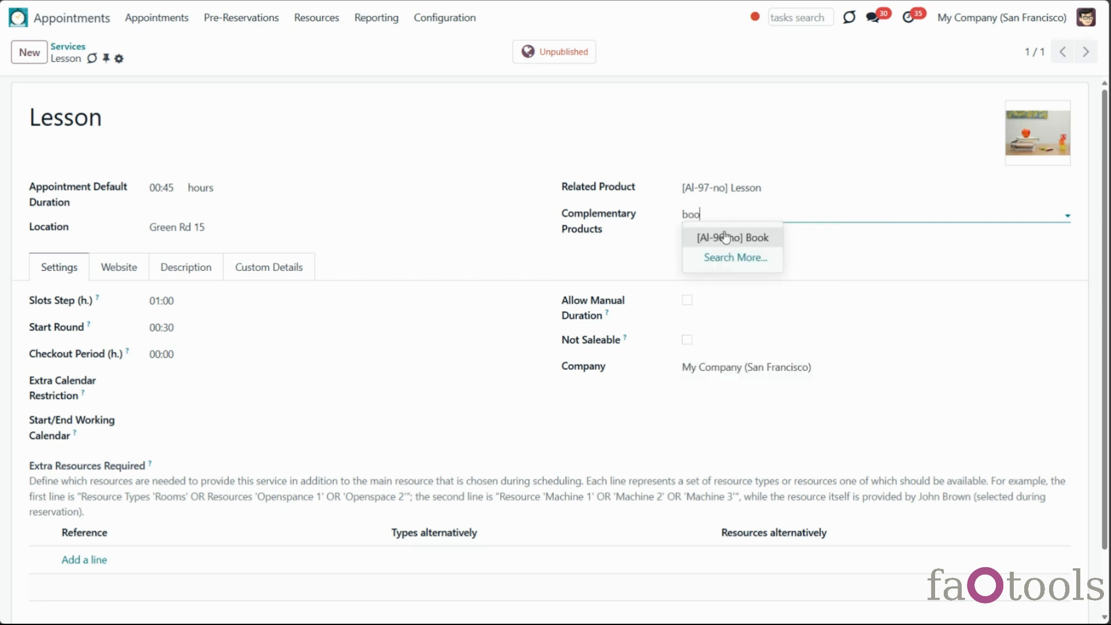
left_click(723, 240)
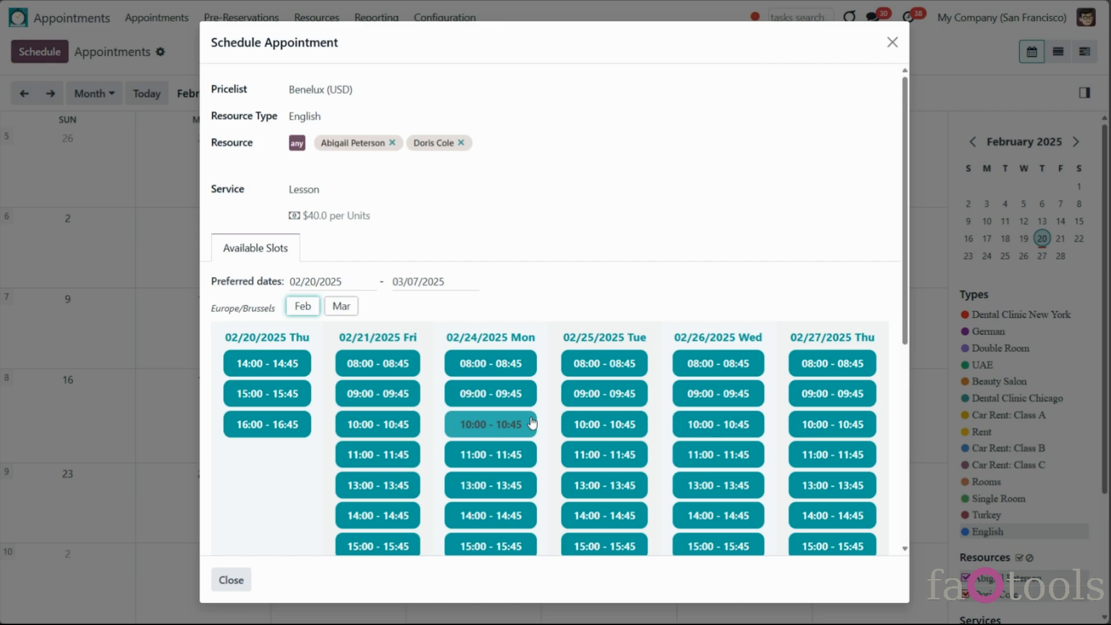
left_click(532, 423)
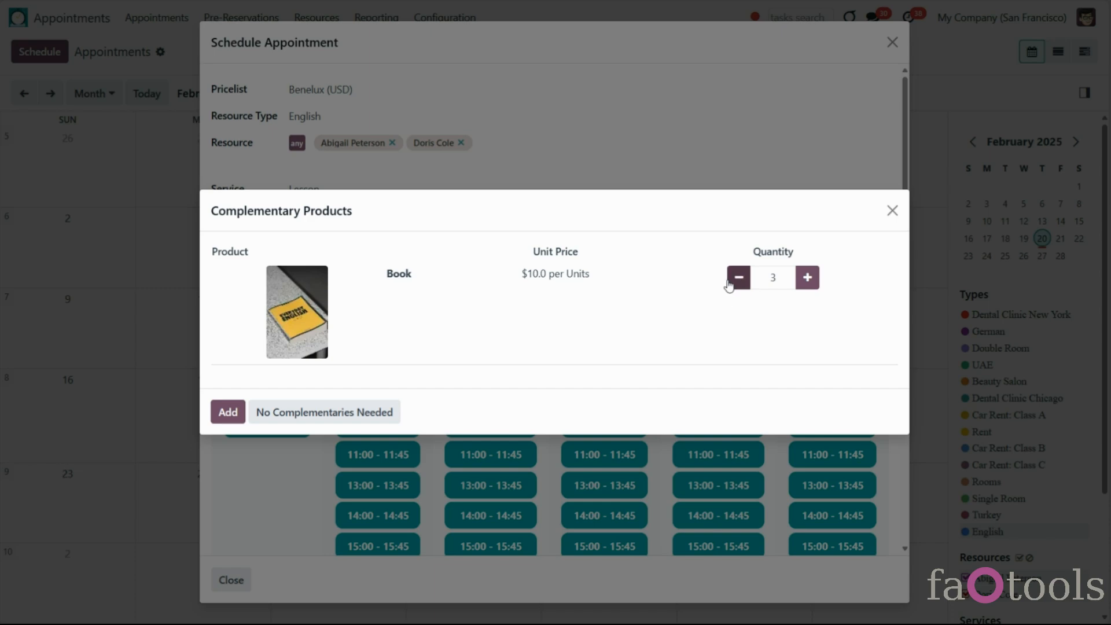
left_click(228, 412)
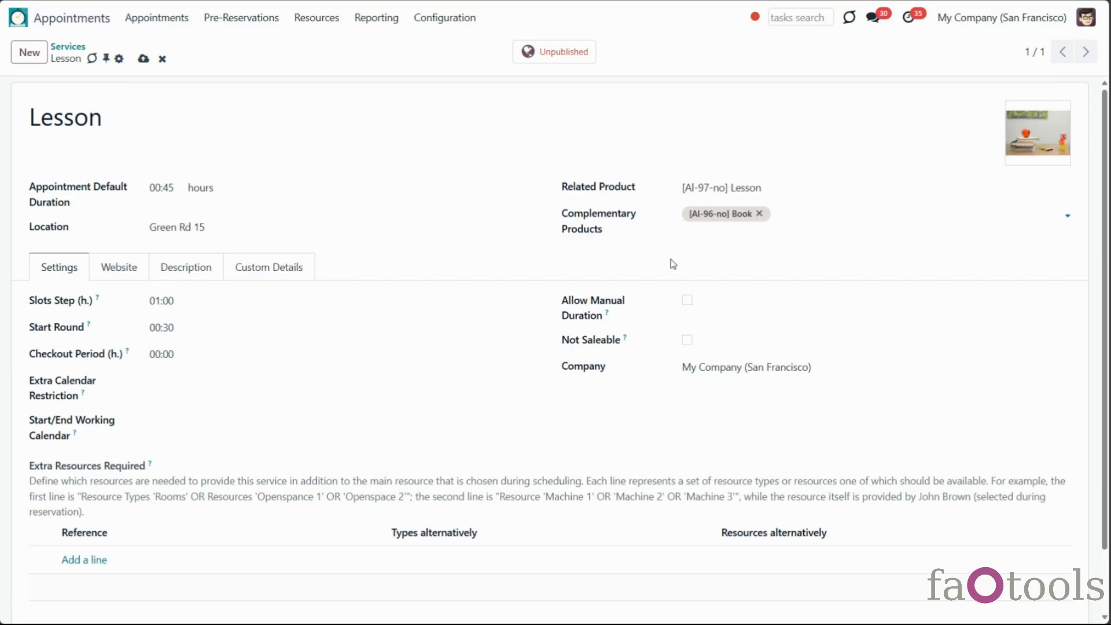
Edit the Lesson Slots Step (h.) value digit by digit until it reads 00:30
left_click(243, 302)
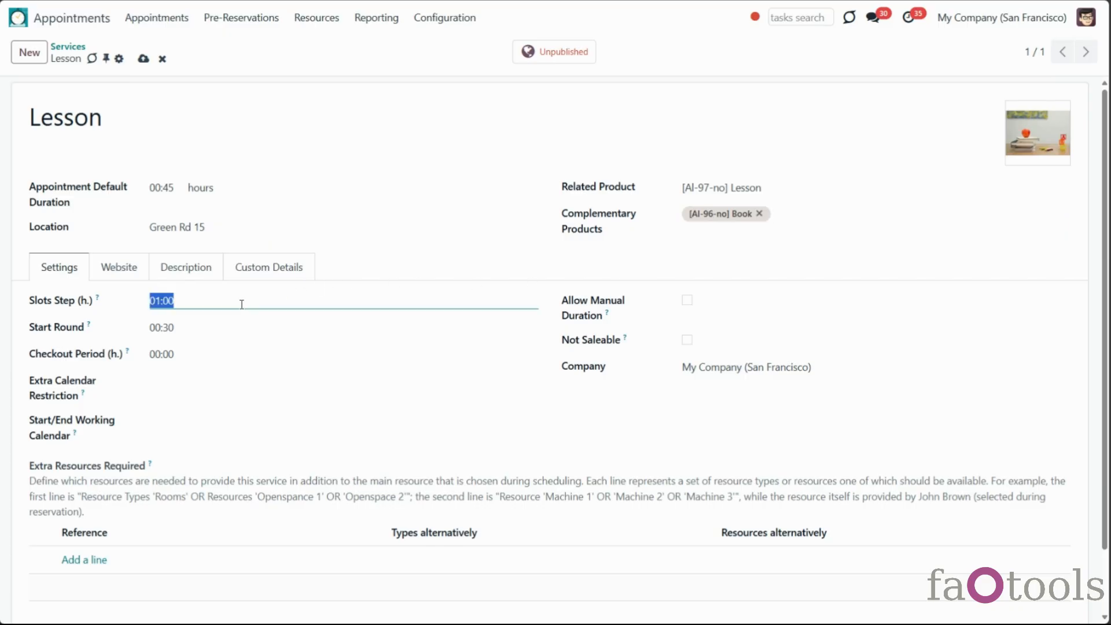
left_click(159, 300)
key("BackSpace")
type("0")
left_click_drag(168, 301, 164, 300)
type("30")
double_click(168, 301)
type("45")
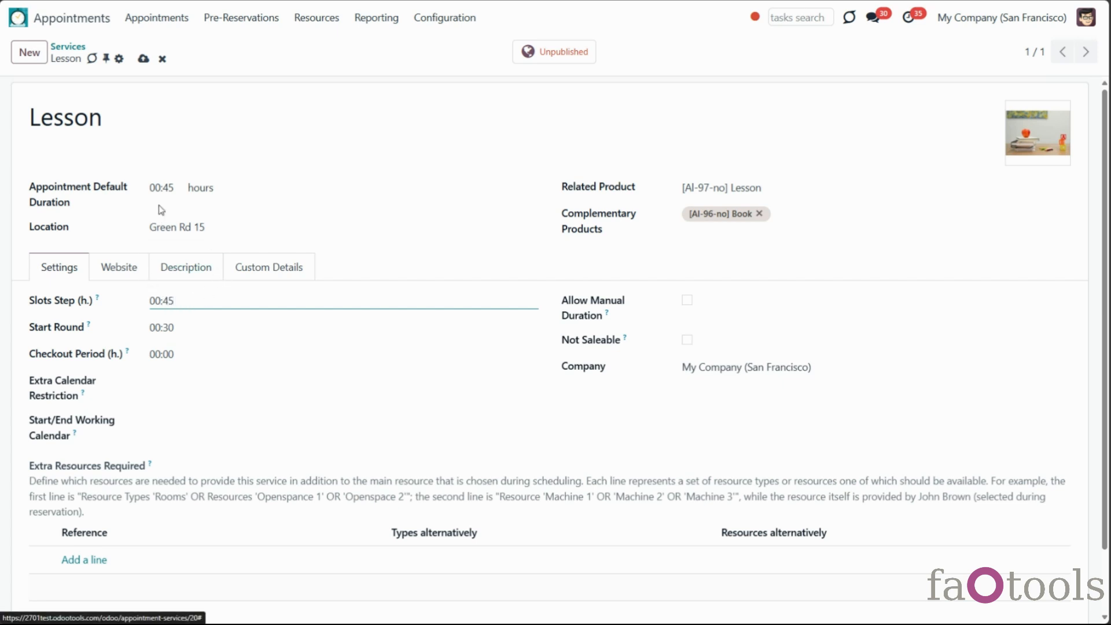
left_click_drag(155, 300, 159, 300)
type("2")
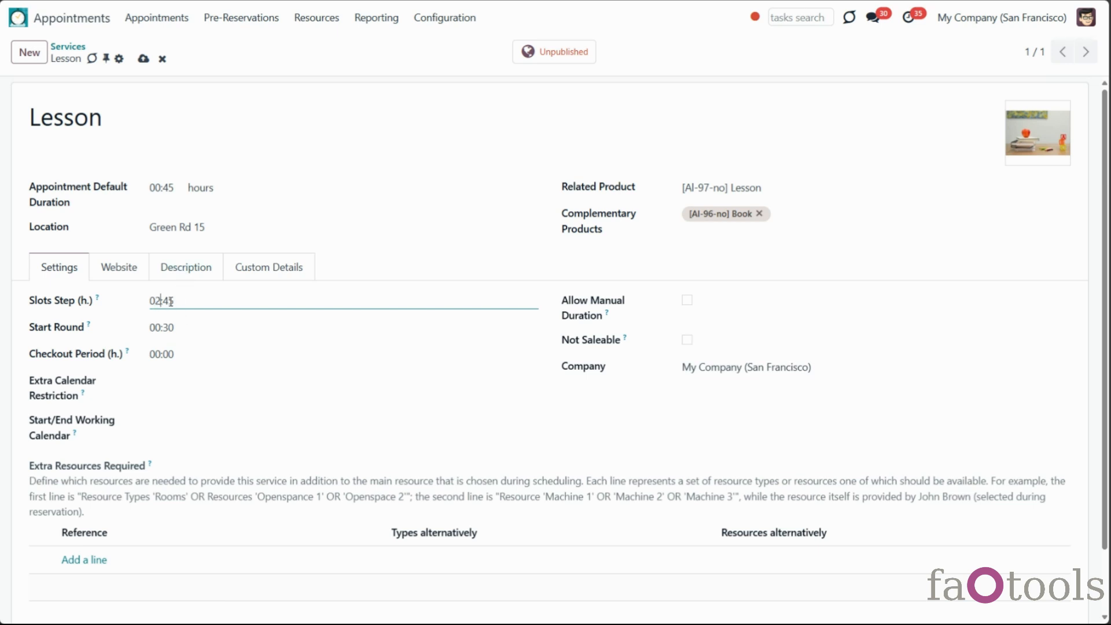
left_click_drag(162, 300, 183, 304)
type("00")
mouse_move(97, 299)
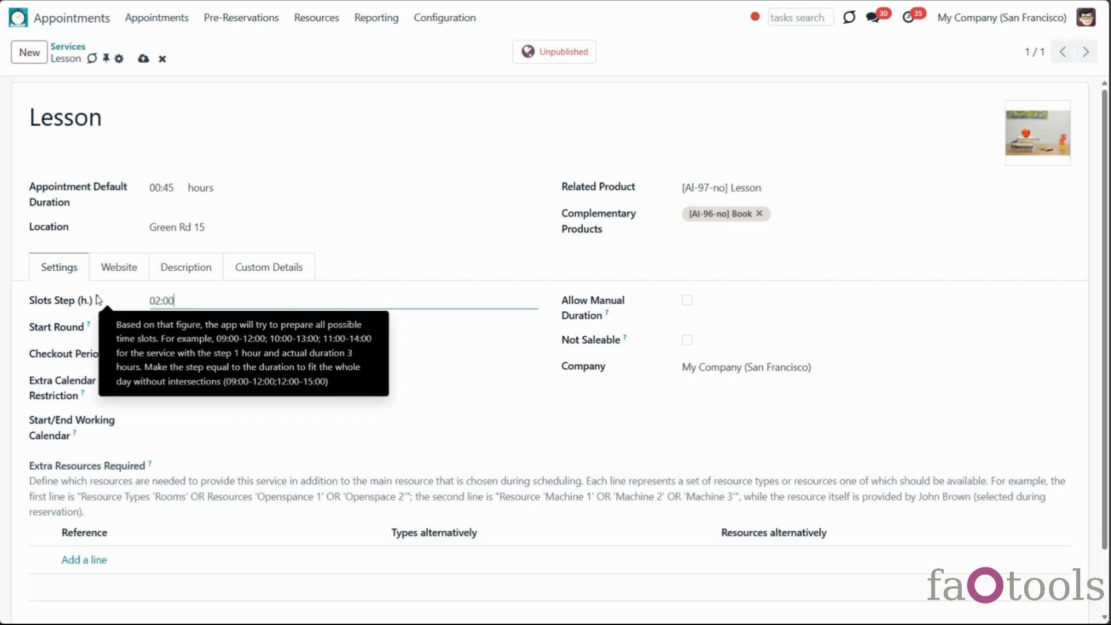
left_click_drag(153, 301, 158, 301)
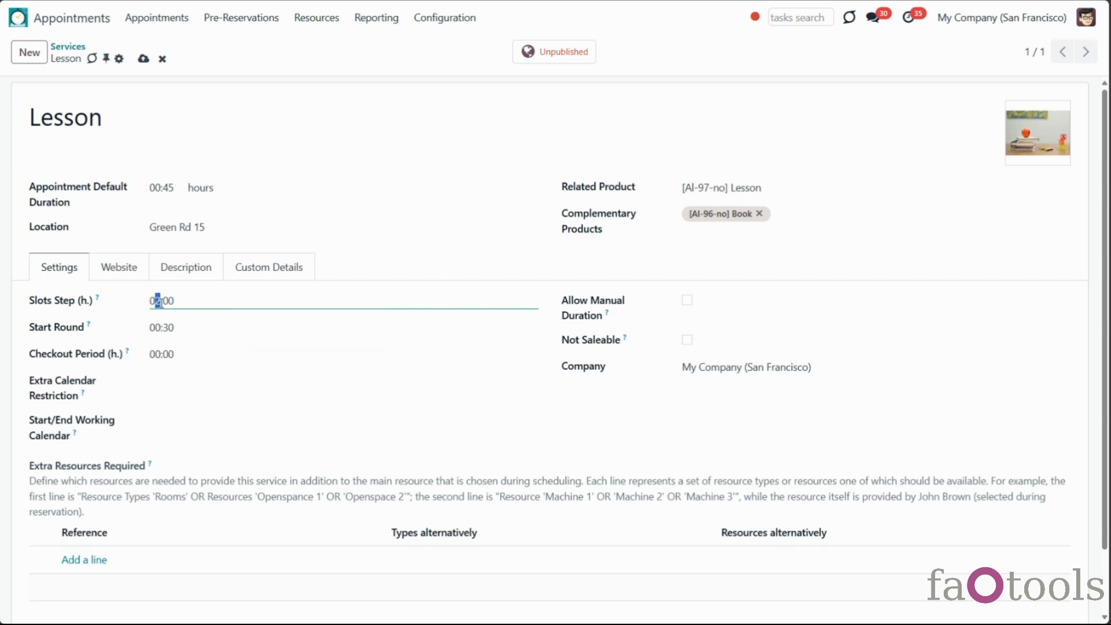
type("0")
left_click_drag(163, 301, 168, 300)
type("3")
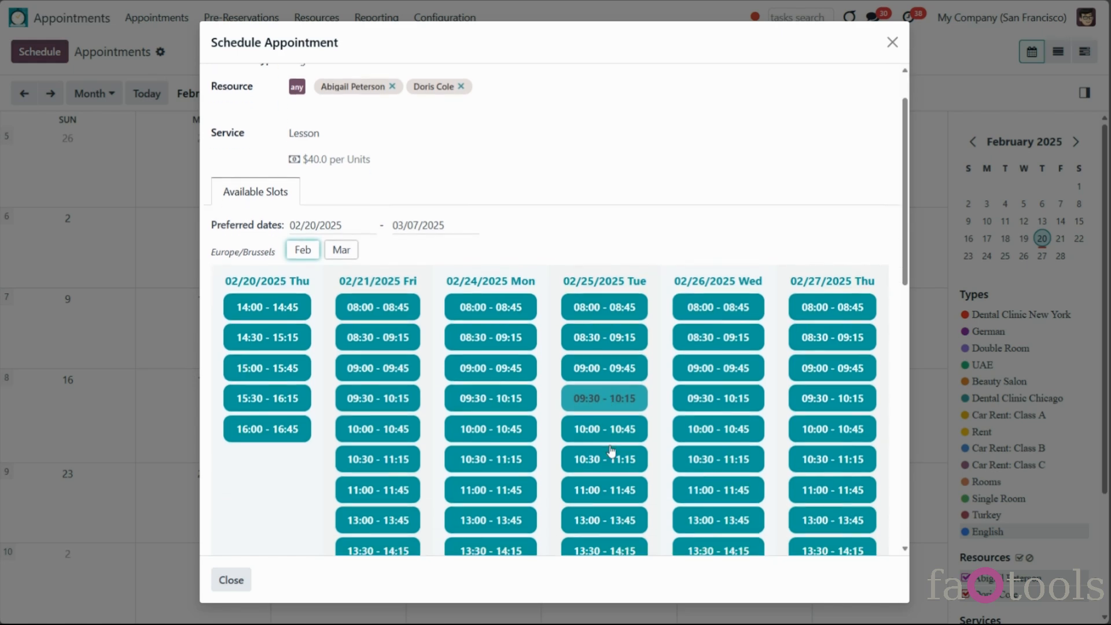
scroll(604, 405, "down", 4)
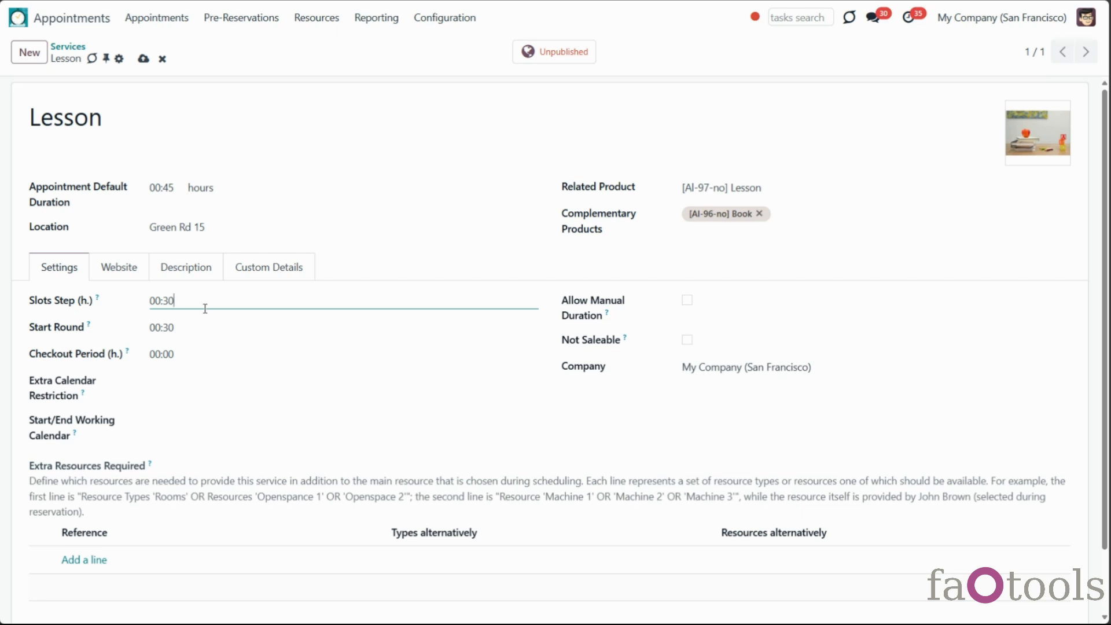
Set the Lesson service's Checkout Period to 00:15
scroll(205, 308, "down", 1)
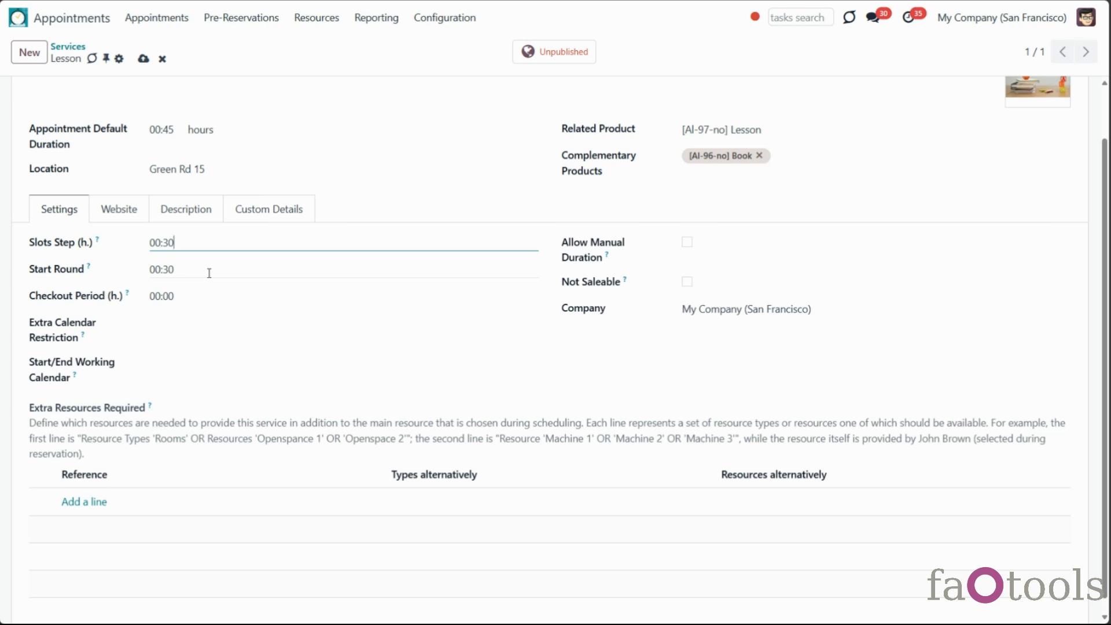
mouse_move(90, 268)
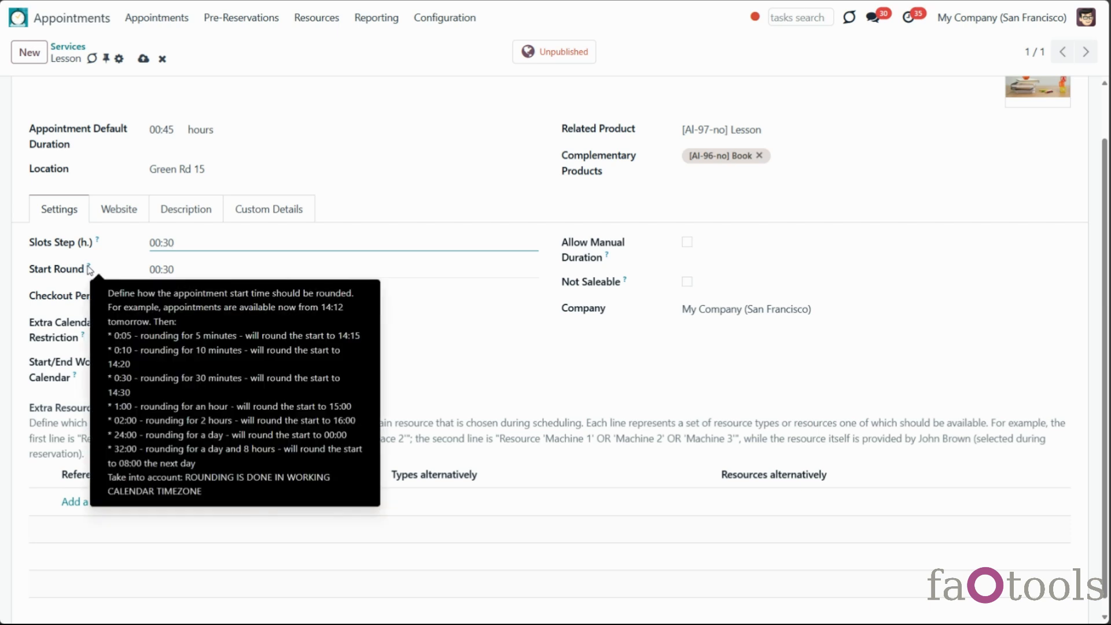
double_click(163, 268)
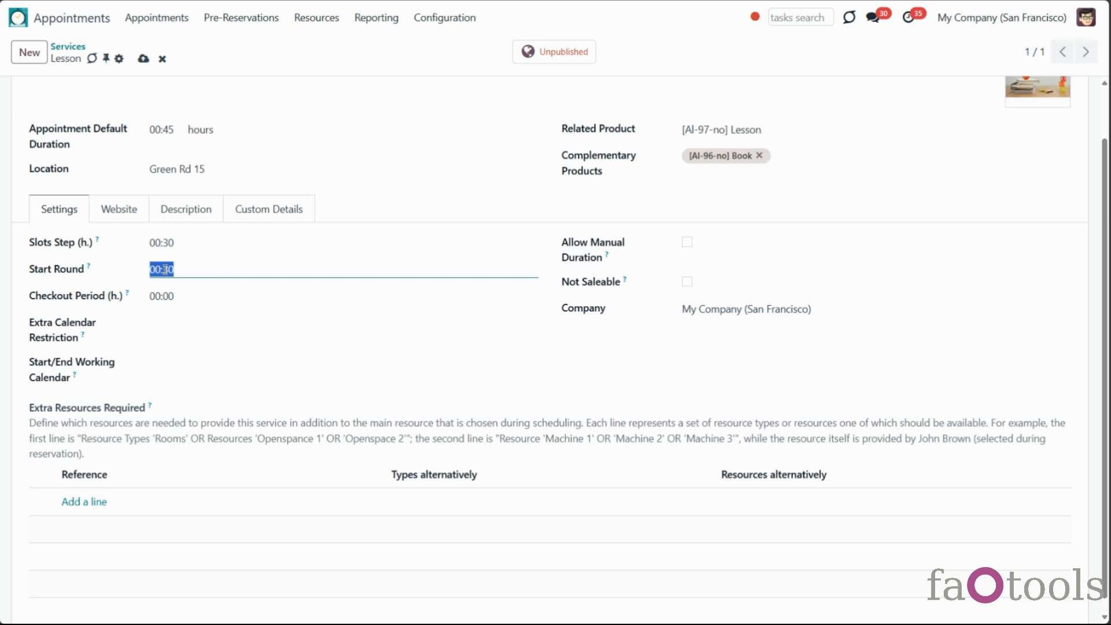
double_click(200, 294)
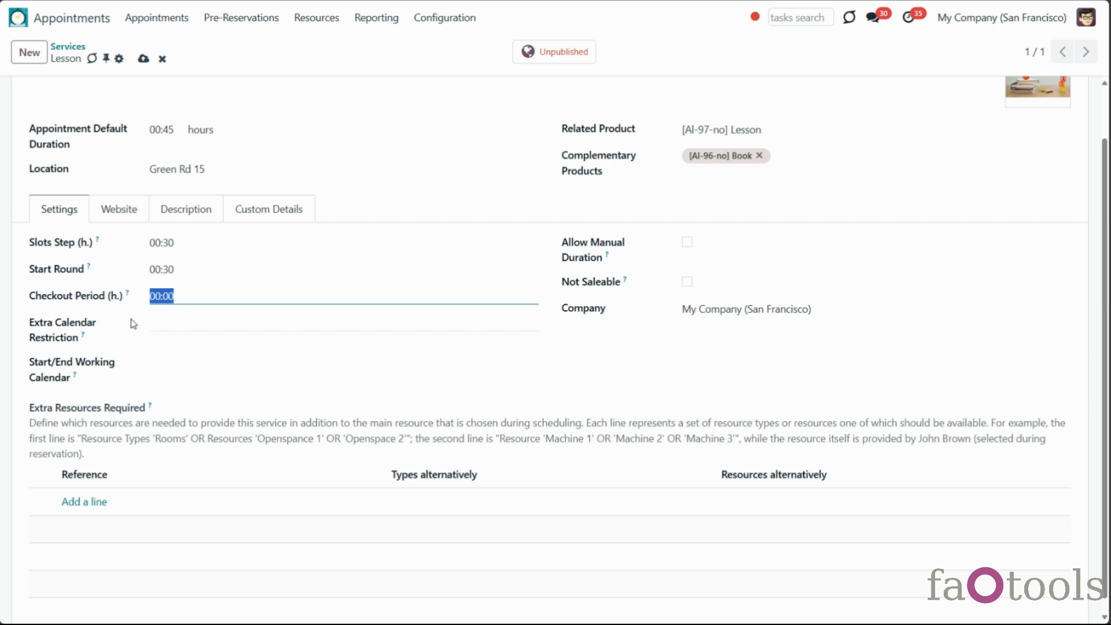
left_click(168, 296)
double_click(167, 296)
type("15")
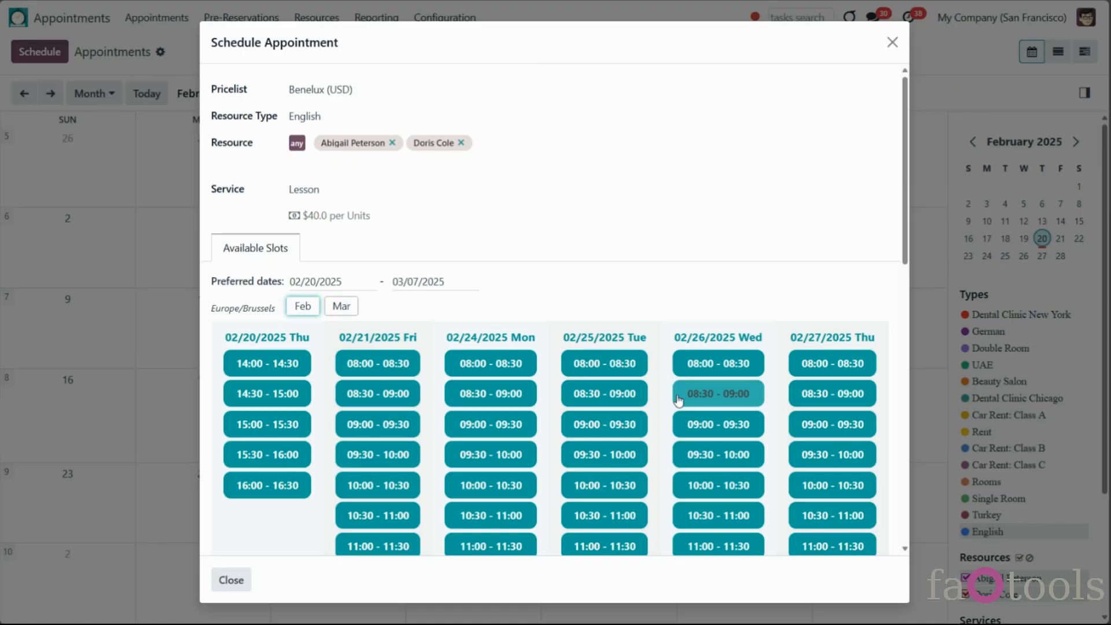
Book the 02/24 09:30–10:00 Lesson slot for a contact, with no complementary products
scroll(639, 453, "down", 3)
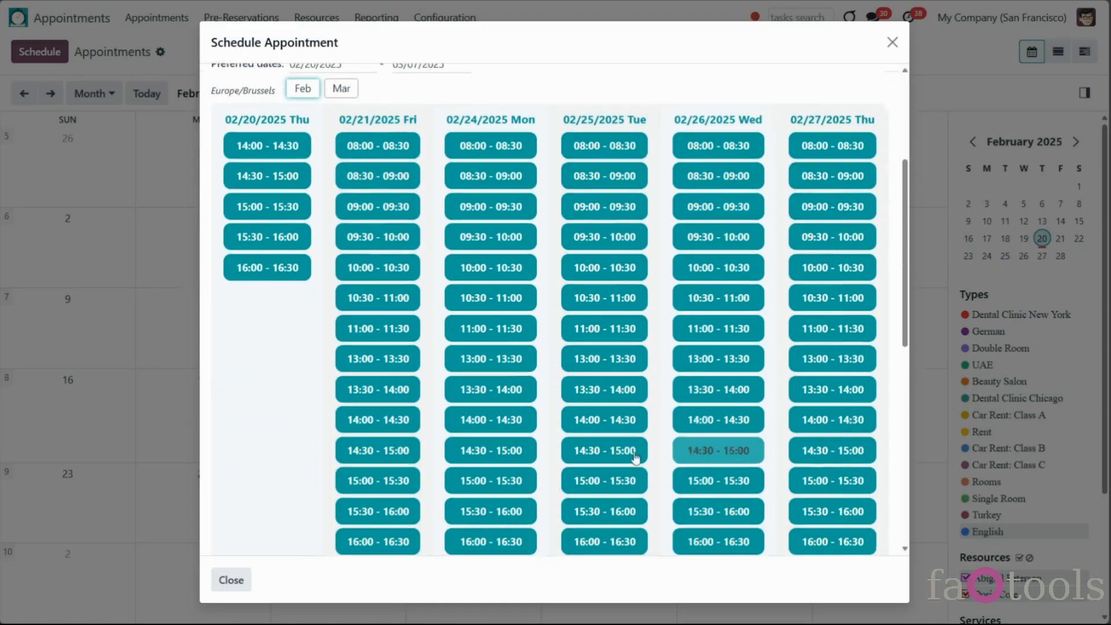
left_click(517, 227)
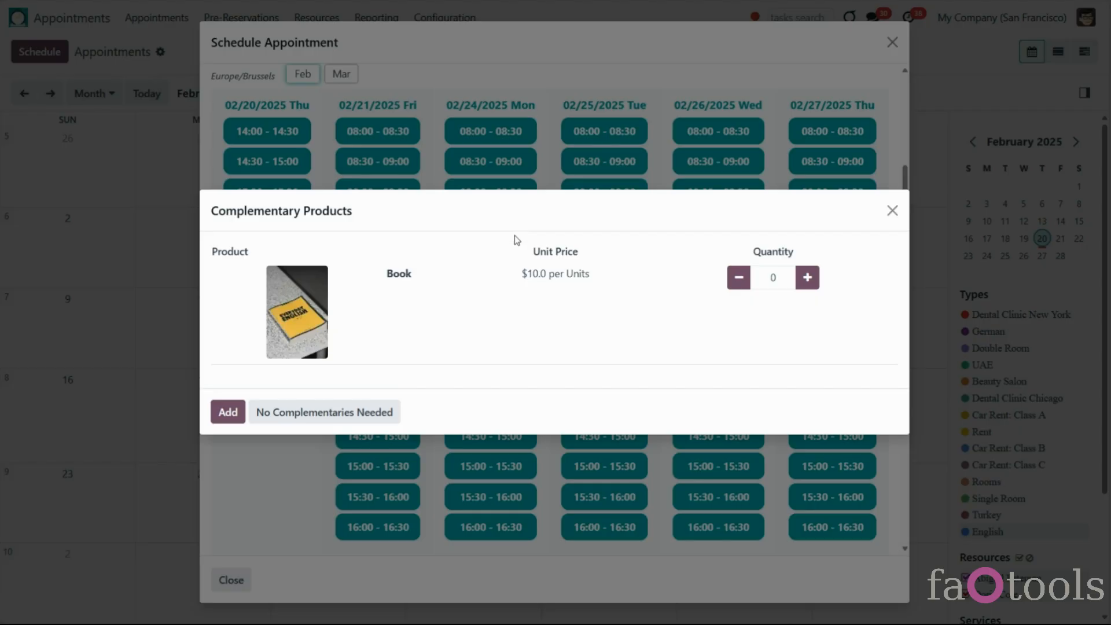
left_click(316, 413)
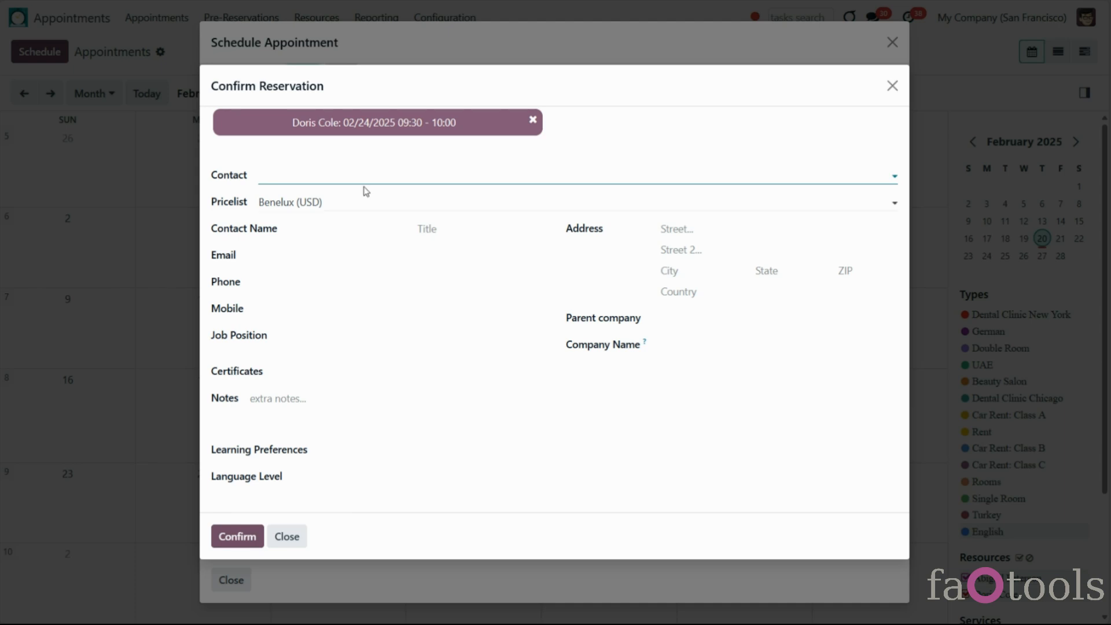
left_click(419, 178)
left_click(327, 203)
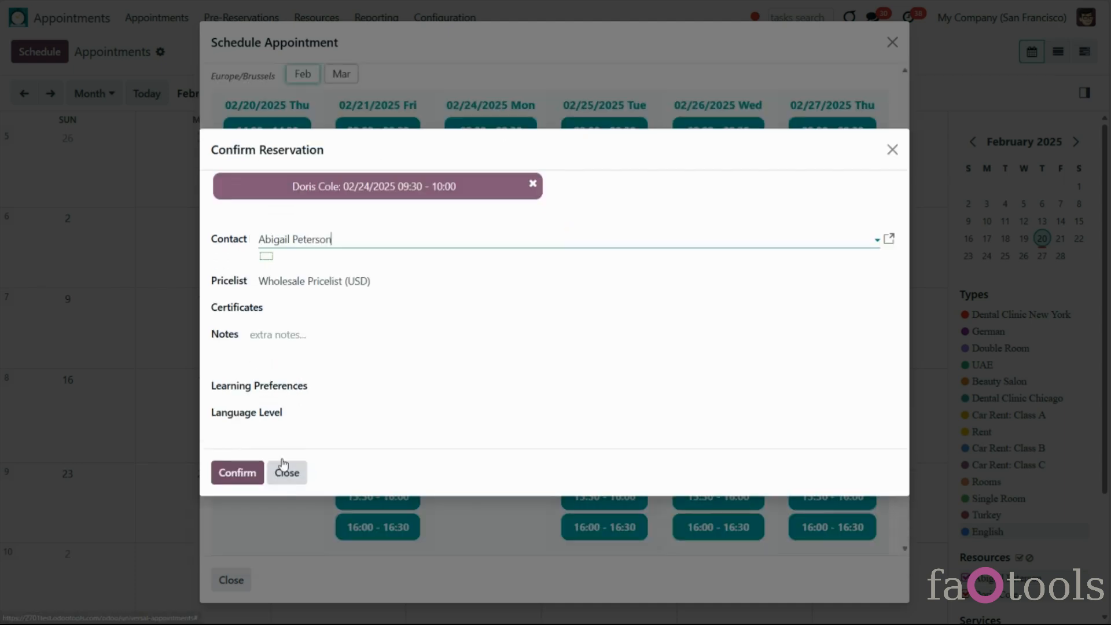
left_click(231, 472)
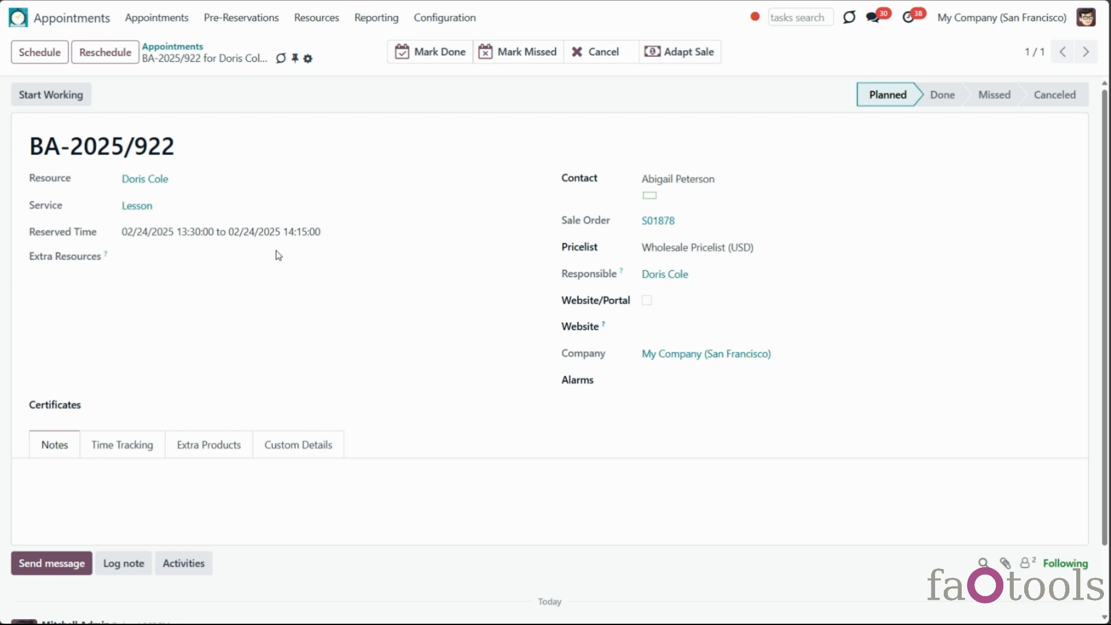
left_click_drag(177, 231, 331, 230)
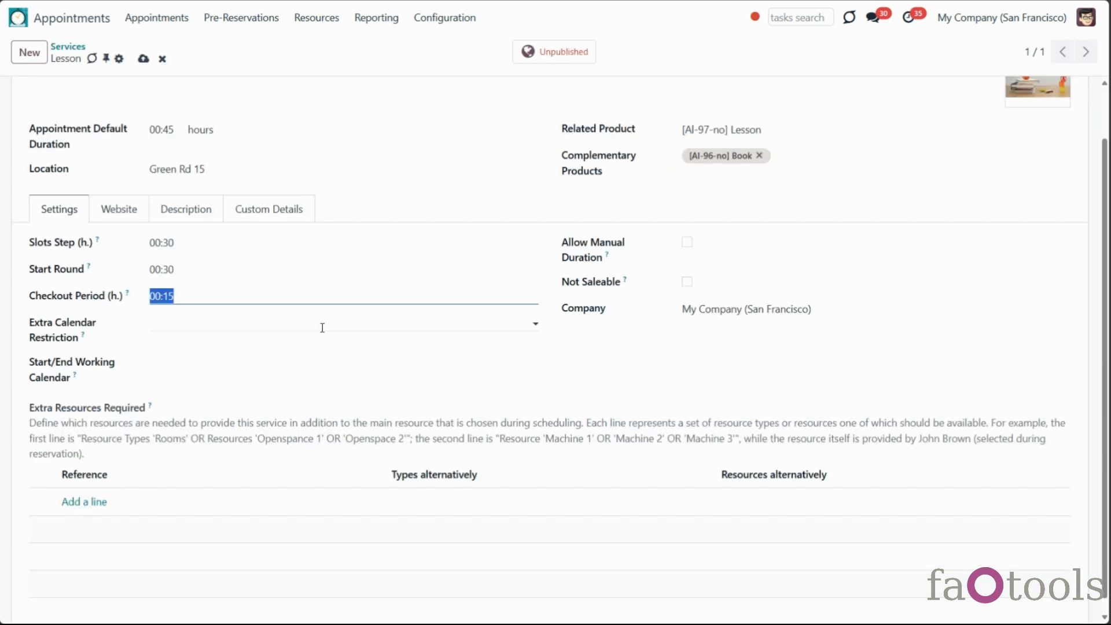
Enable manual duration, try 4- and 6-day durations, and restrict to the Standard 35 hours/week calendar
left_click(687, 242)
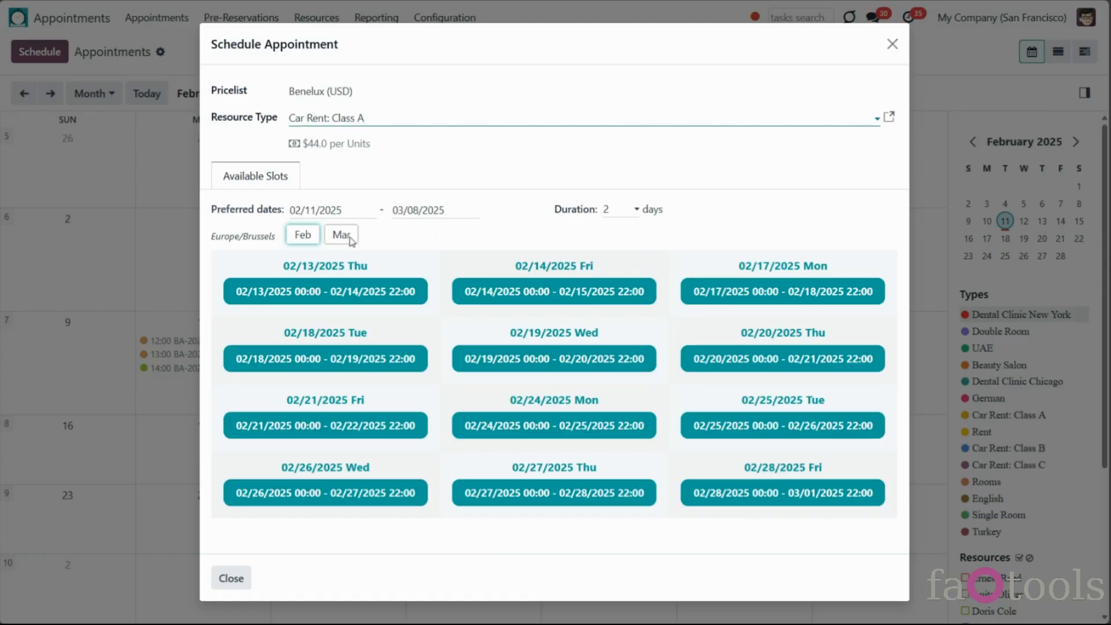
left_click(627, 215)
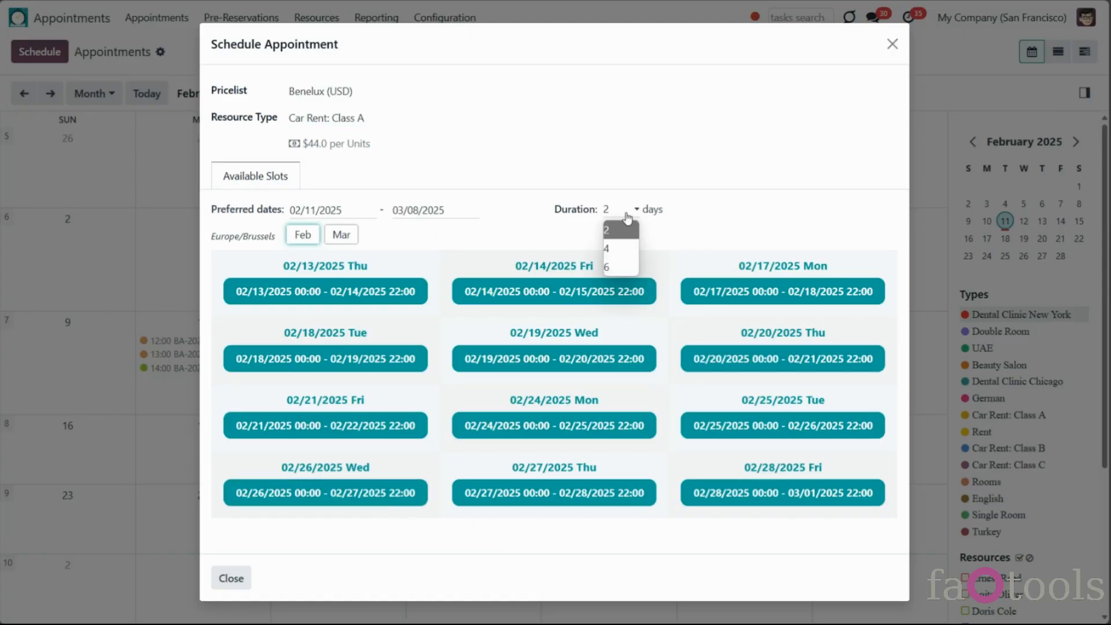
left_click(640, 251)
left_click(629, 215)
left_click(614, 249)
left_click(620, 276)
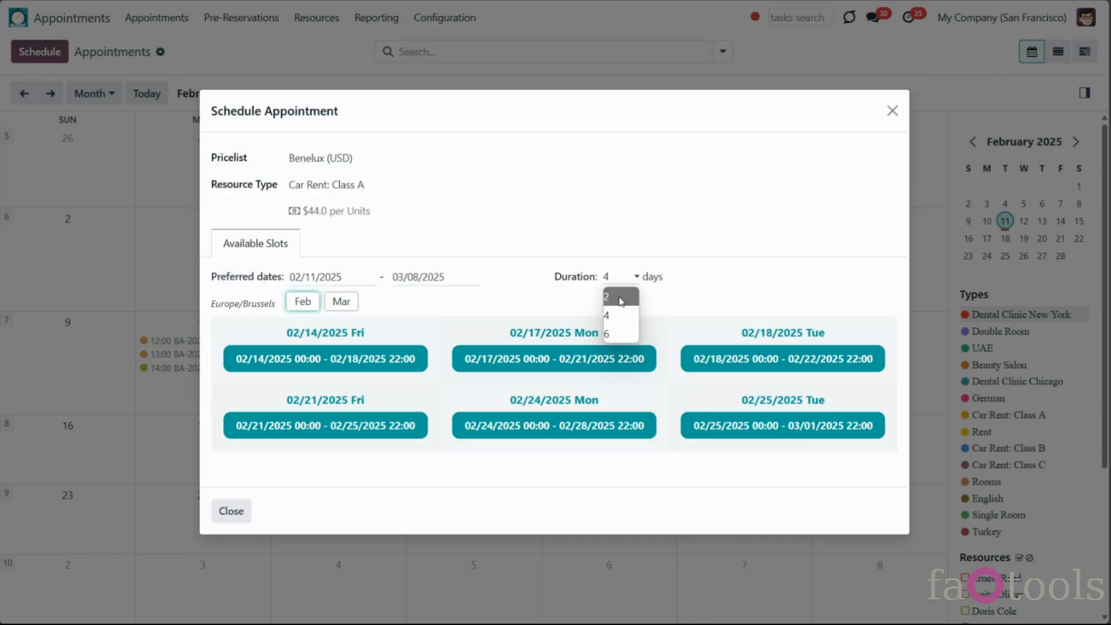
left_click(635, 335)
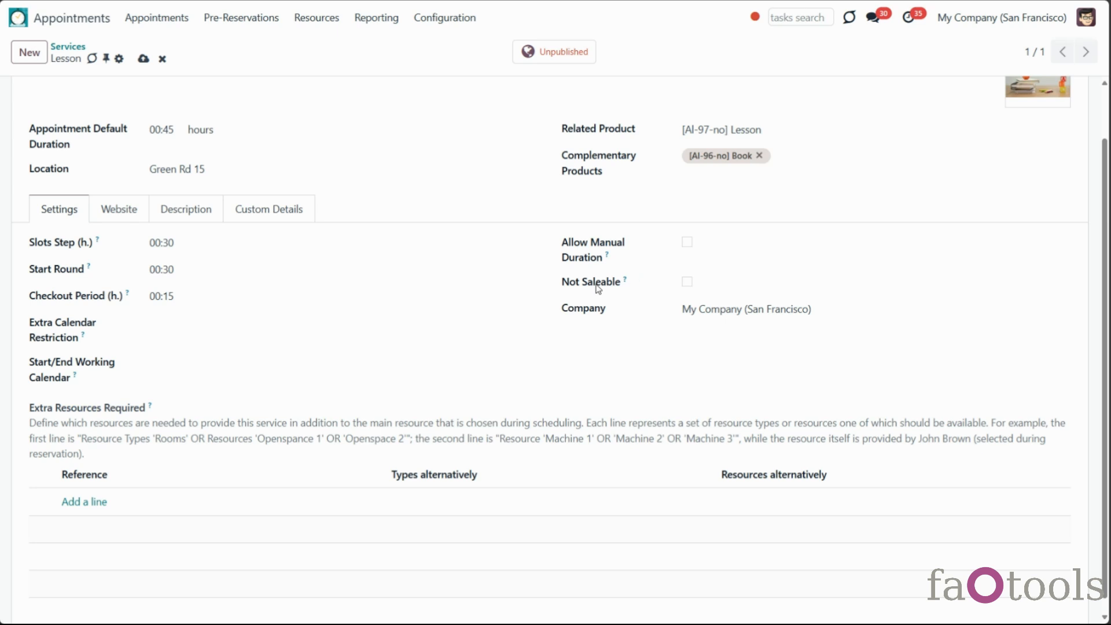
left_click(244, 323)
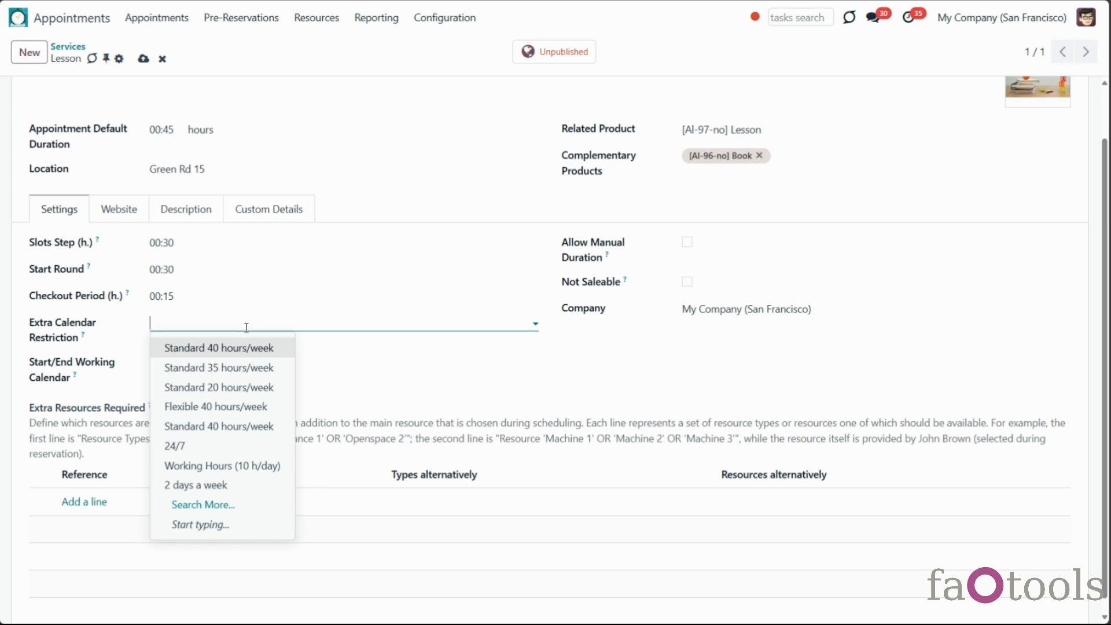
left_click(269, 366)
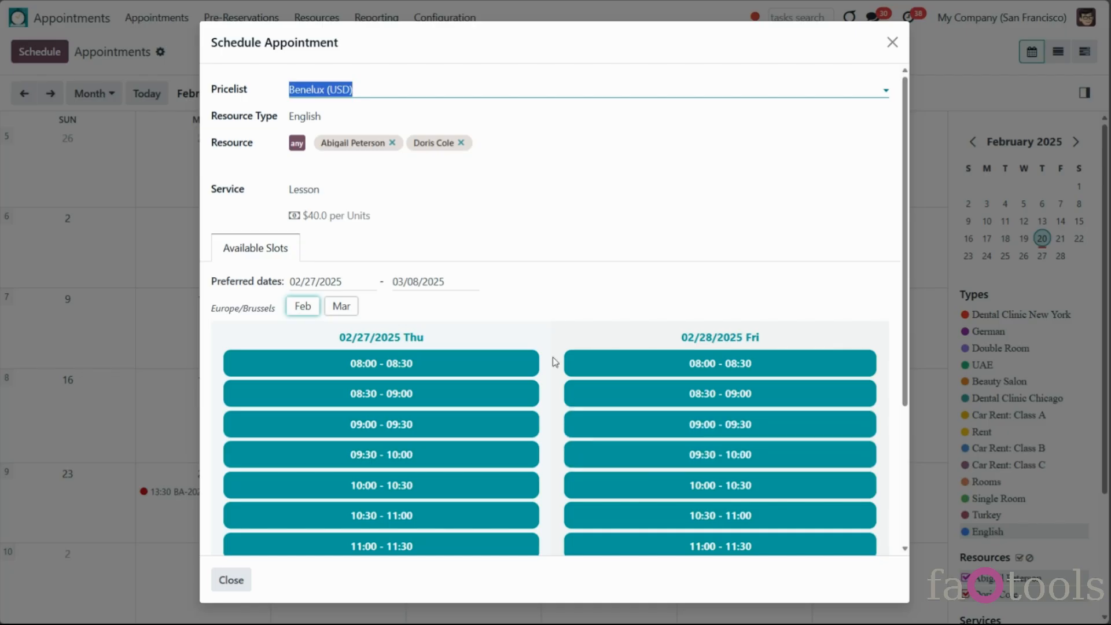
Show available slots for the Rent resource type with a 48:00-hour duration
scroll(552, 347, "down", 3)
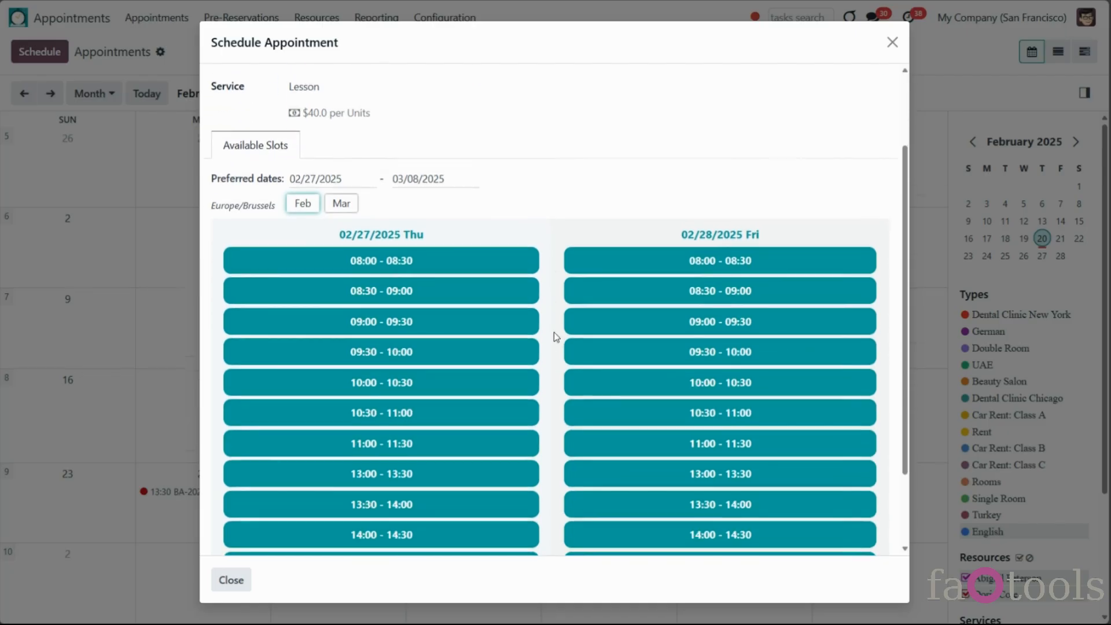
scroll(555, 334, "down", 1)
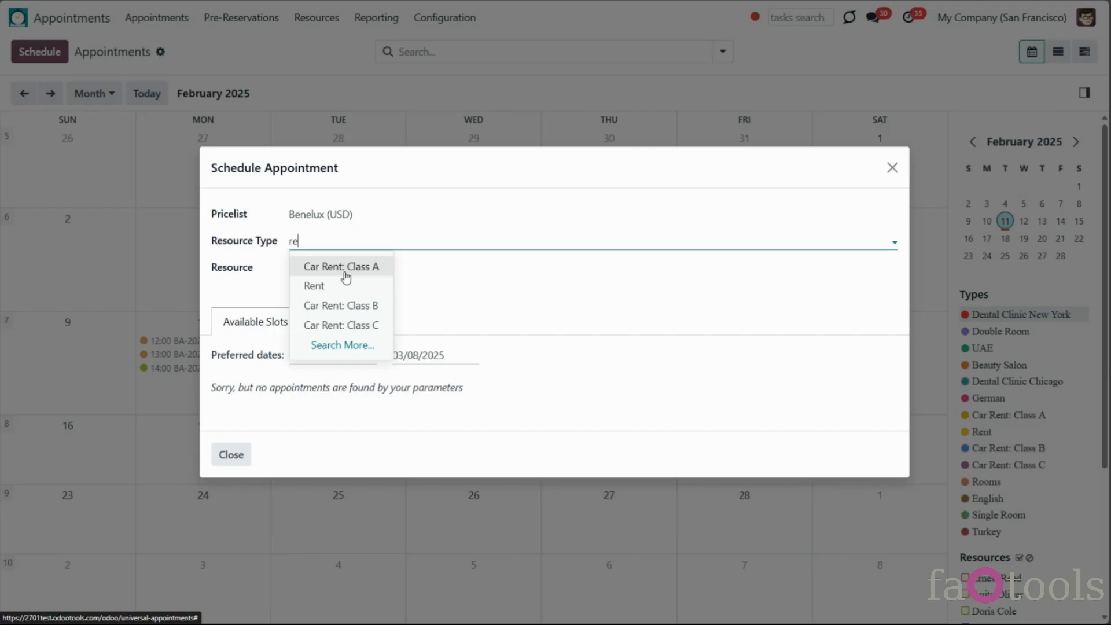
left_click(340, 285)
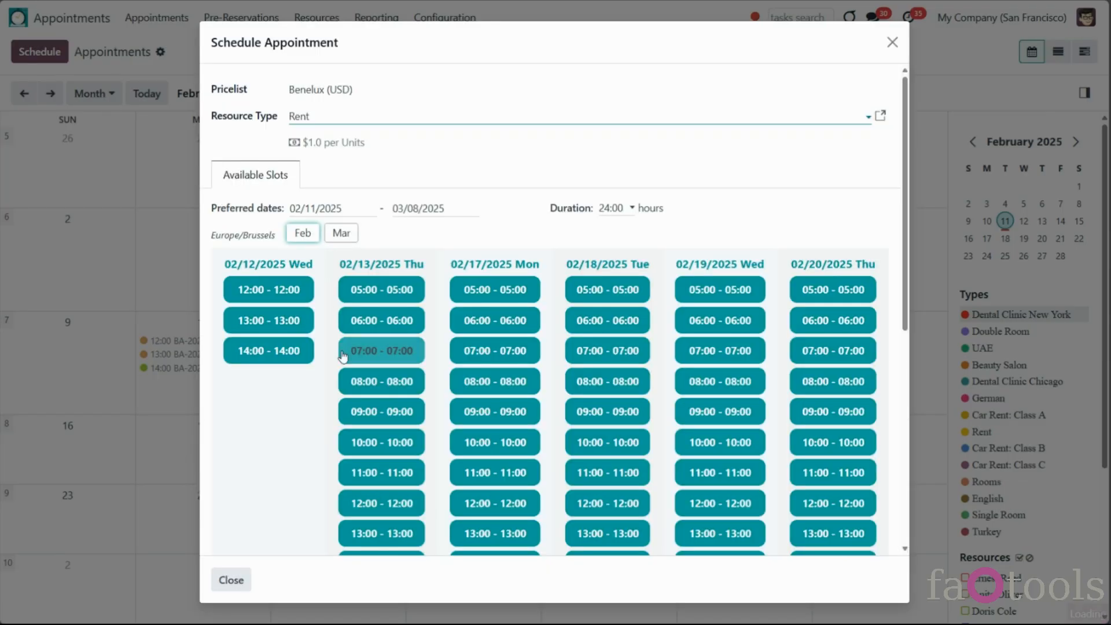
left_click(618, 210)
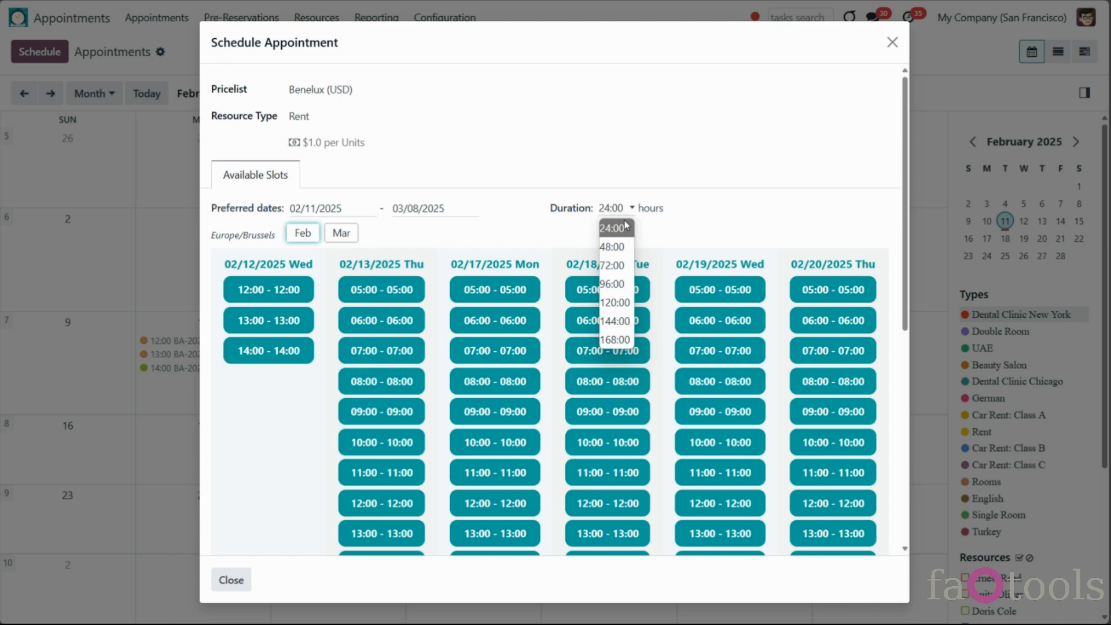
left_click(623, 250)
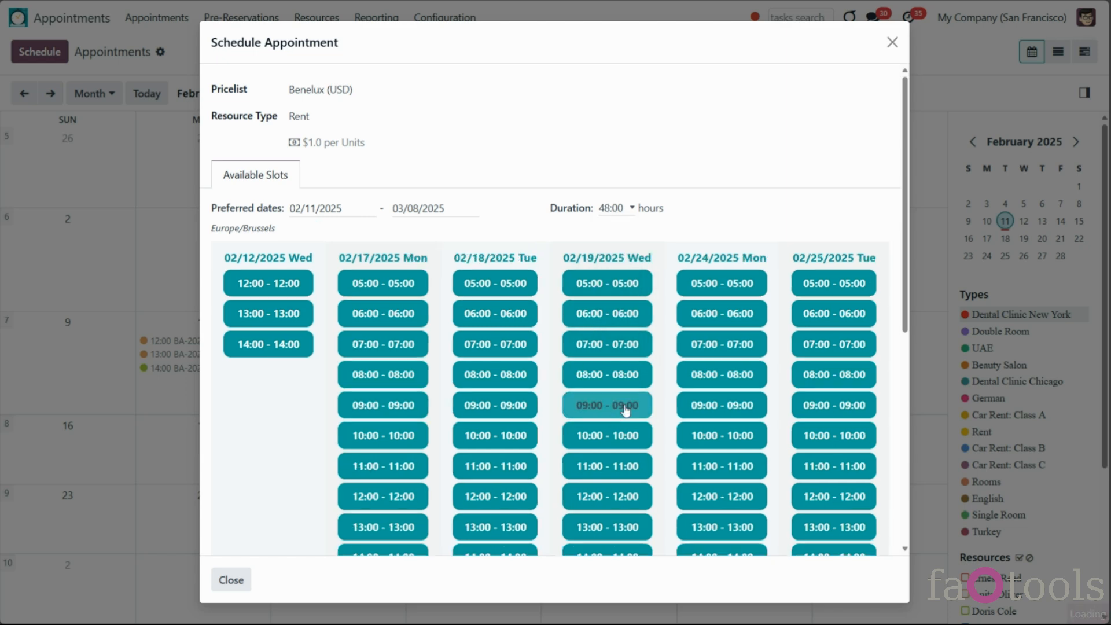
Change the duration to 120:00 hours and review the resulting Rent slots
scroll(637, 407, "down", 3)
scroll(619, 230, "up", 3)
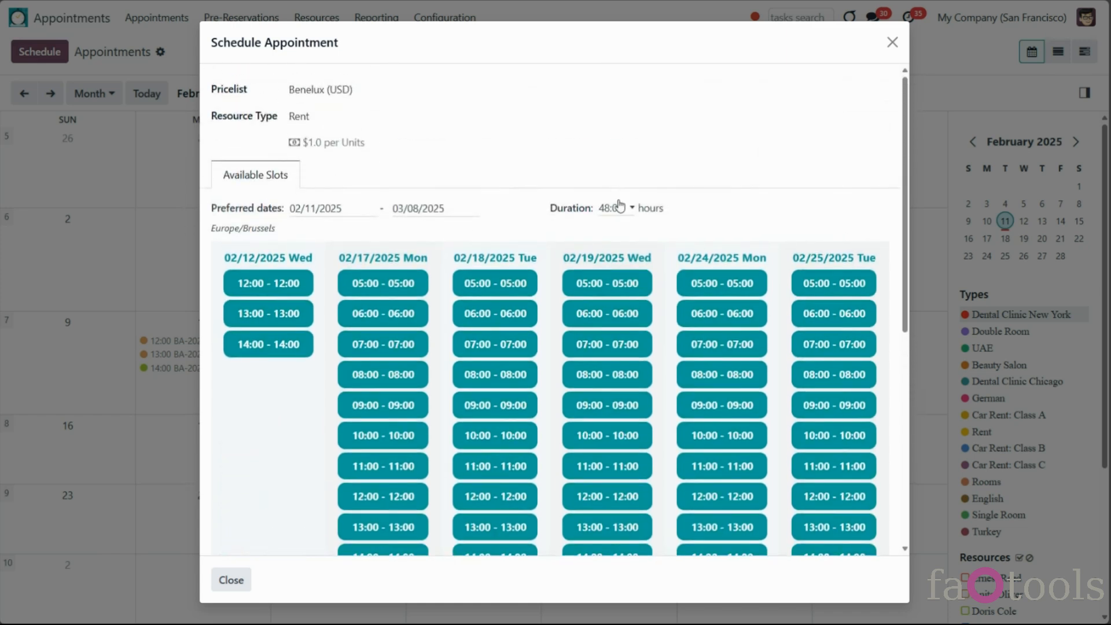
left_click(619, 207)
left_click(621, 316)
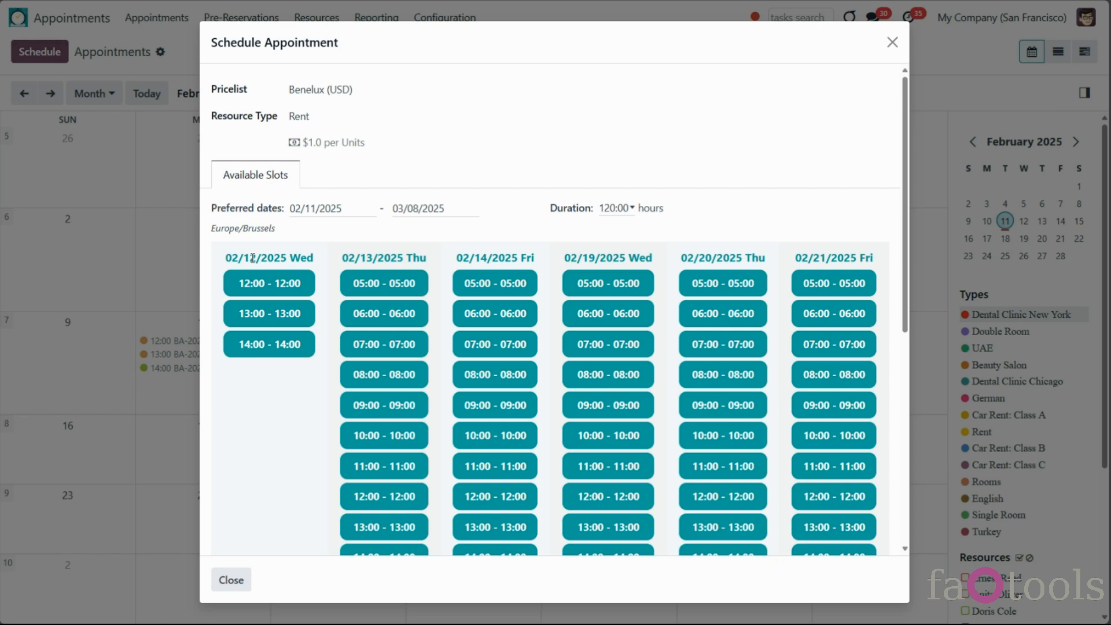
scroll(607, 254, "down", 5)
scroll(612, 259, "down", 2)
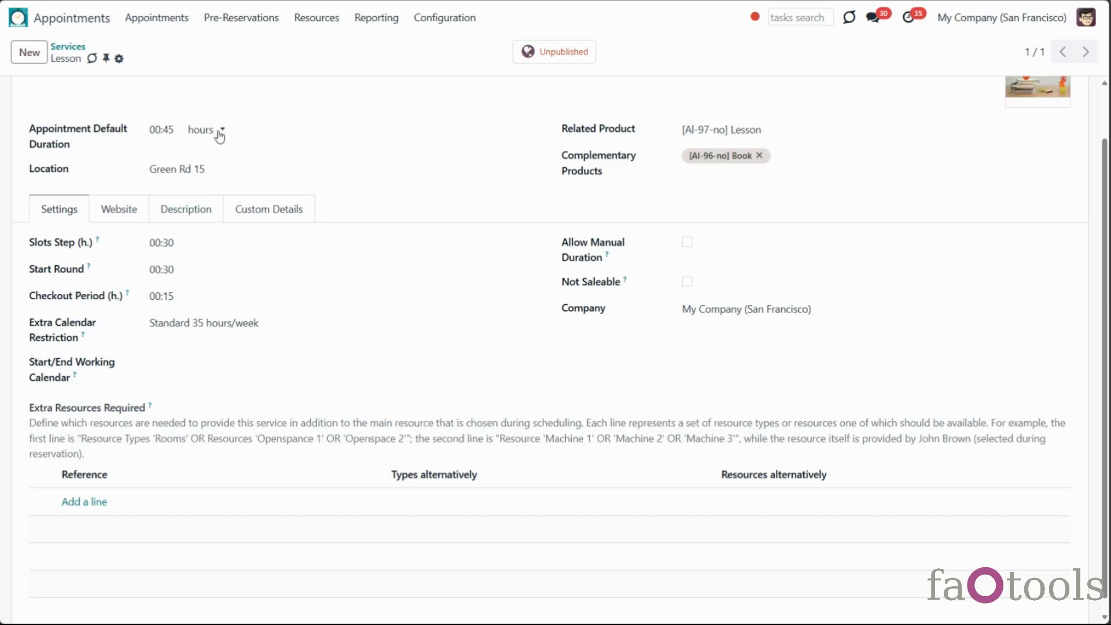
Set the Start Day Restriction to Weekend and inspect its Sat and Sun weekday rules
left_click(218, 134)
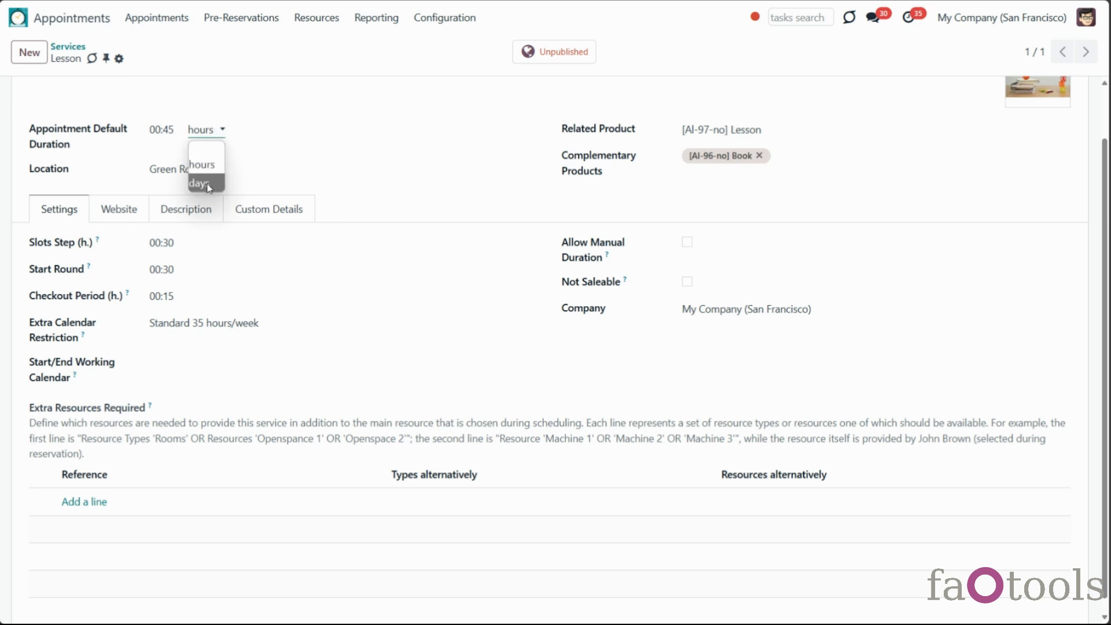
left_click(206, 183)
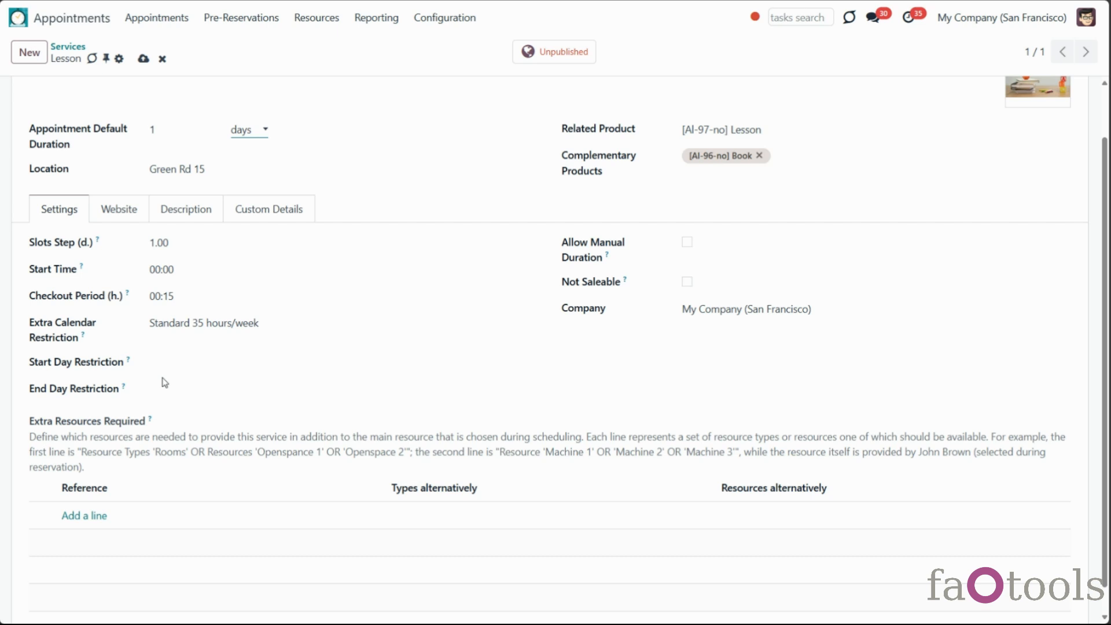
left_click(178, 358)
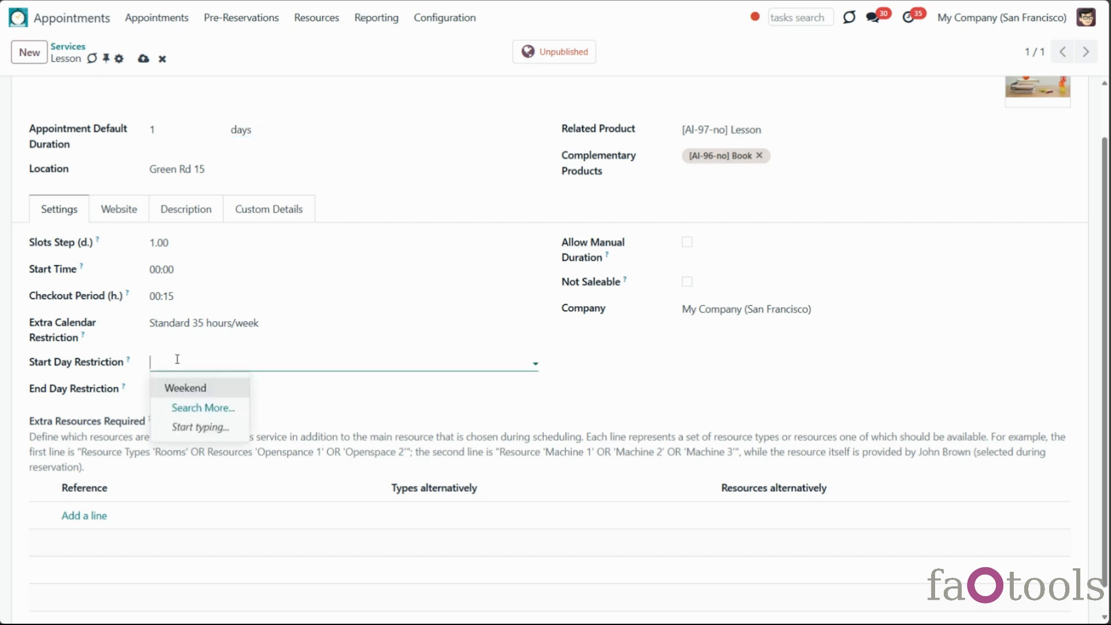
left_click(204, 387)
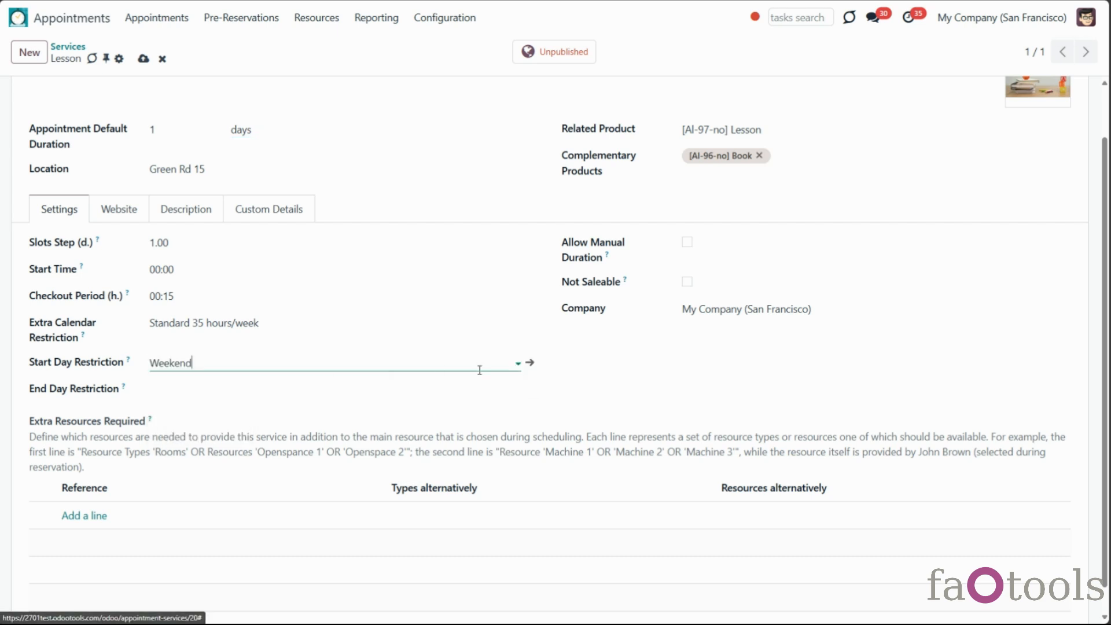
left_click(528, 363)
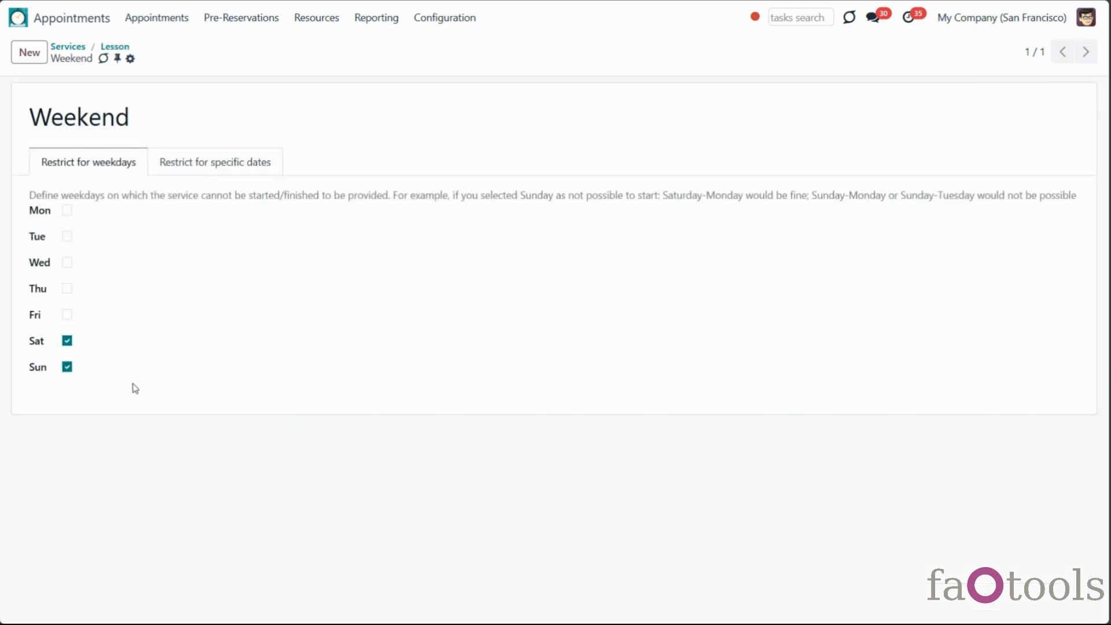
left_click(208, 167)
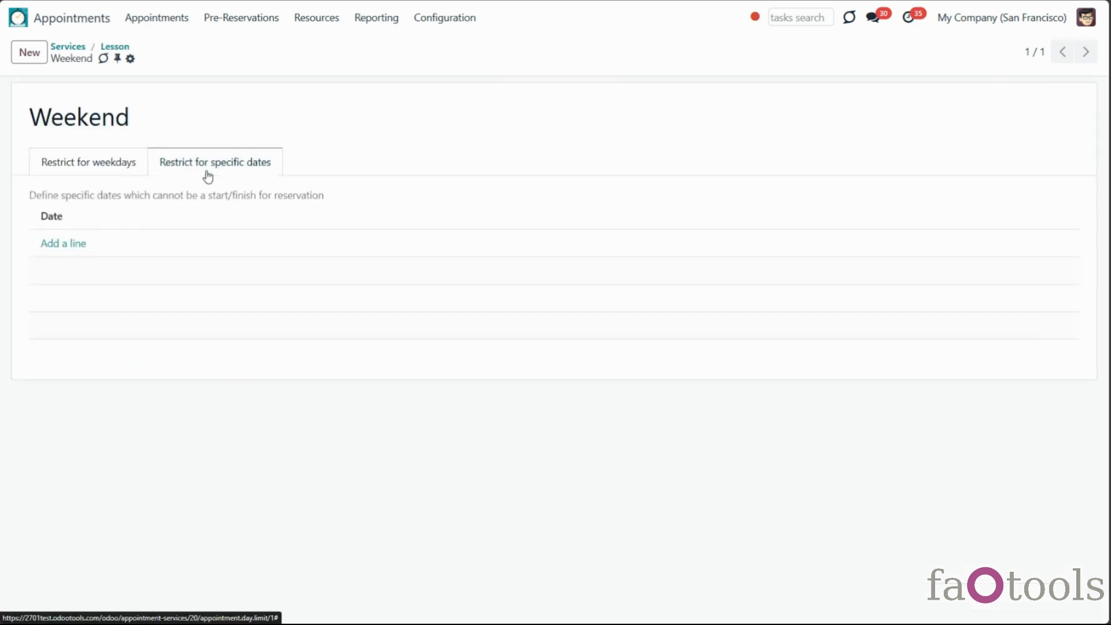
left_click(128, 166)
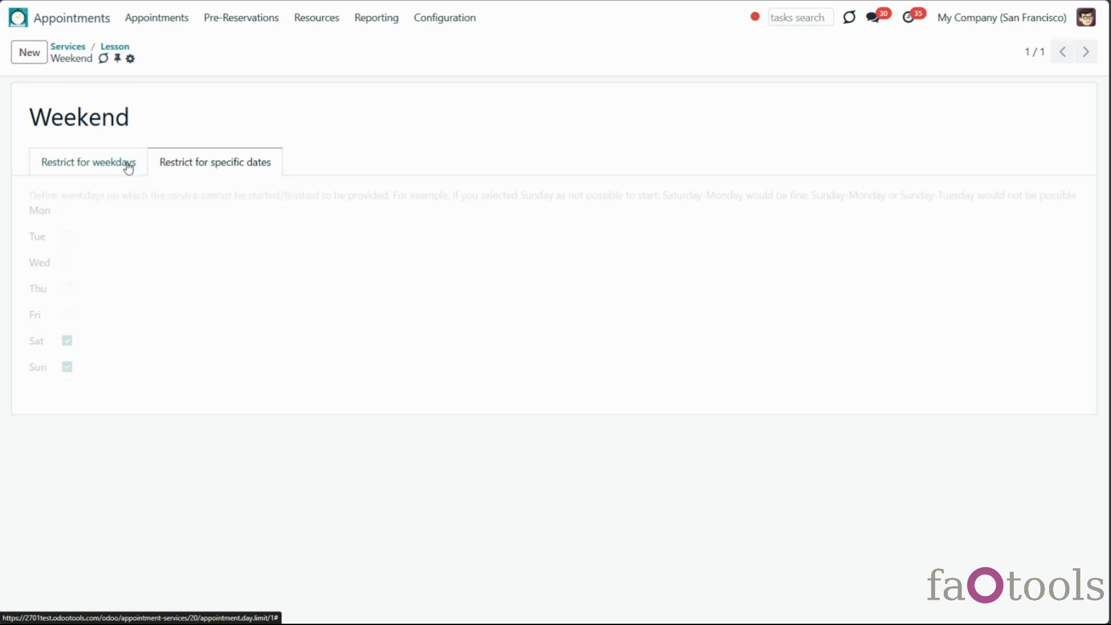
left_click(114, 46)
Switch the default duration unit to hours and toggle Not Saleable on, then off
left_click(243, 129)
left_click(249, 165)
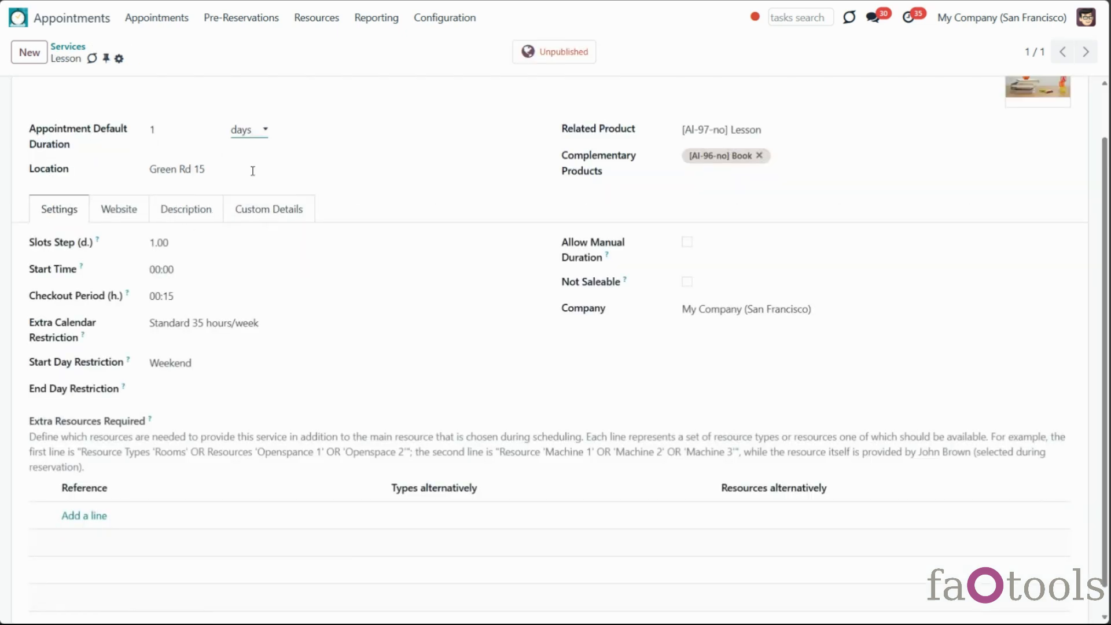
left_click(343, 403)
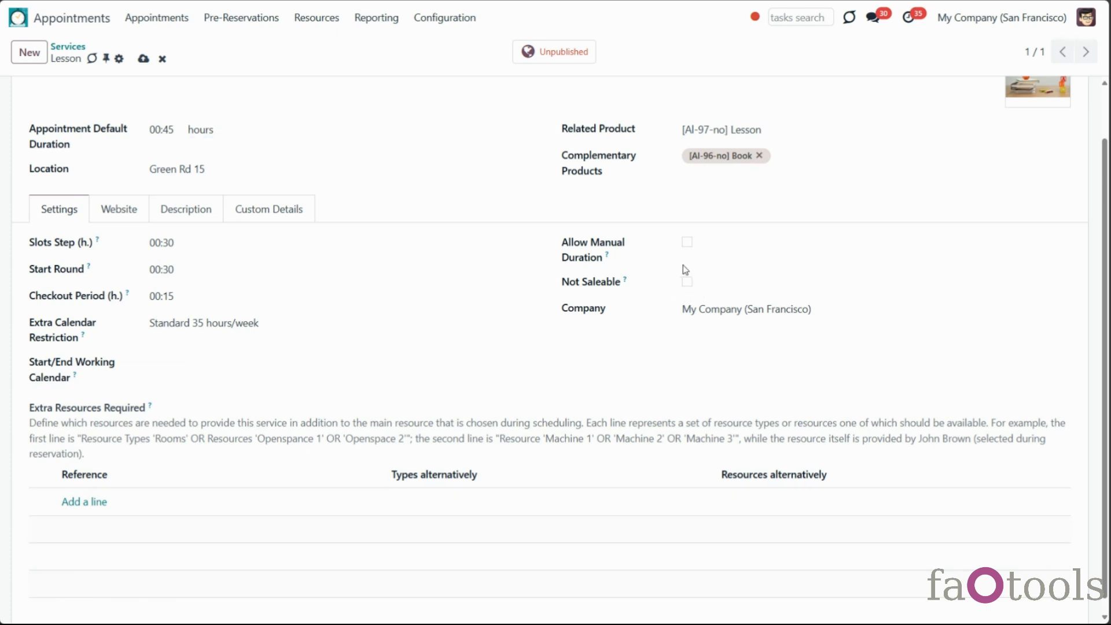
mouse_move(627, 282)
left_click(686, 282)
left_click(686, 283)
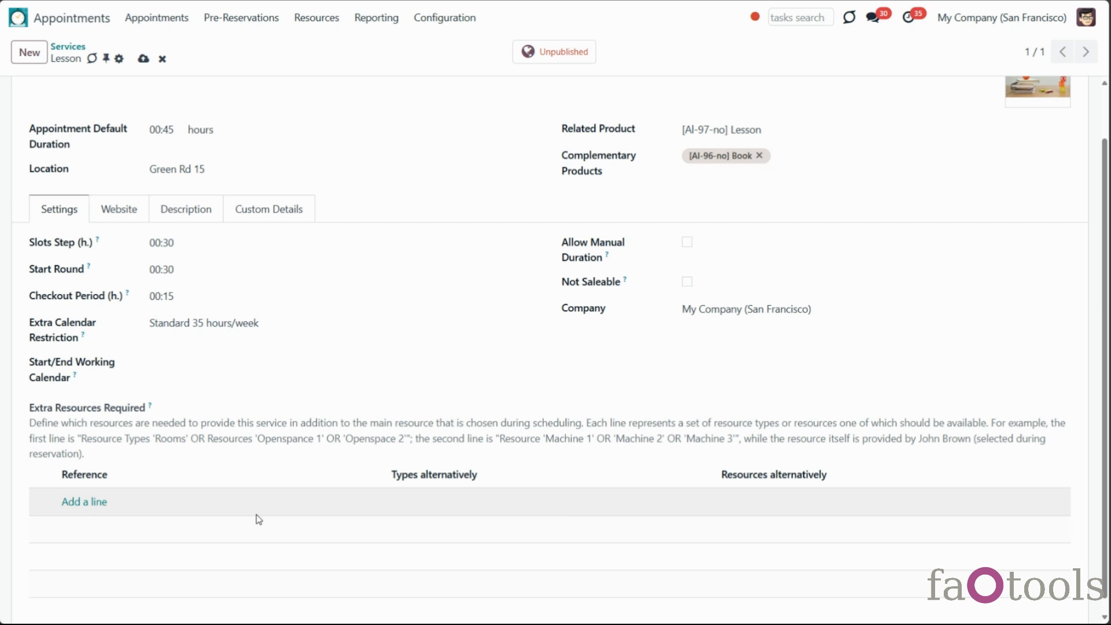
Add an extra resource line named Classroom with Rooms as its resource type
scroll(259, 518, "down", 1)
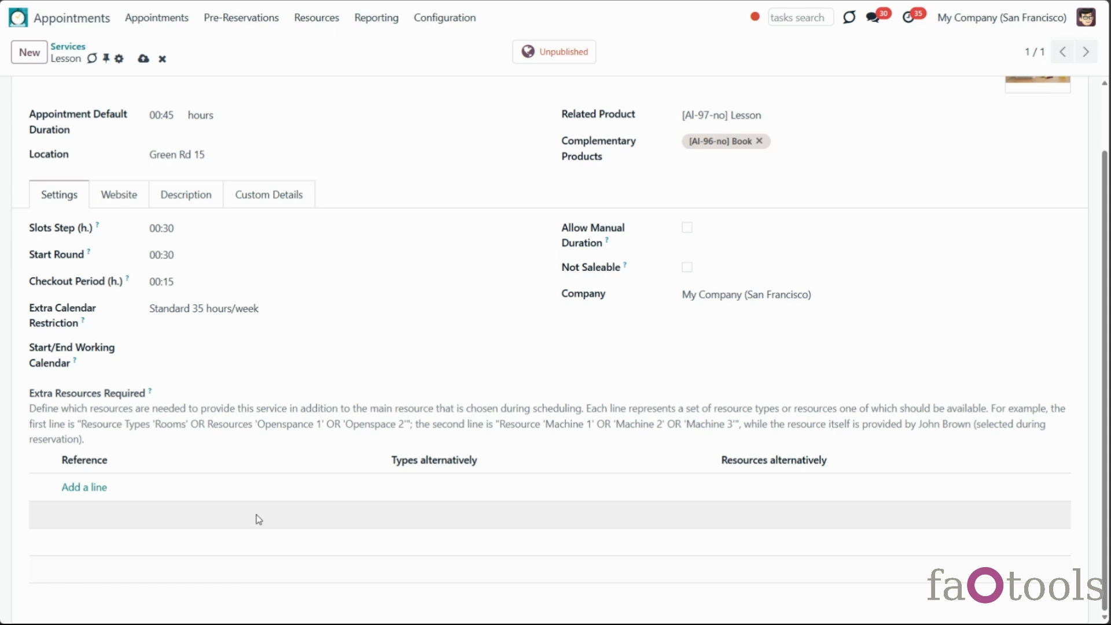
left_click(82, 486)
type("Classroom")
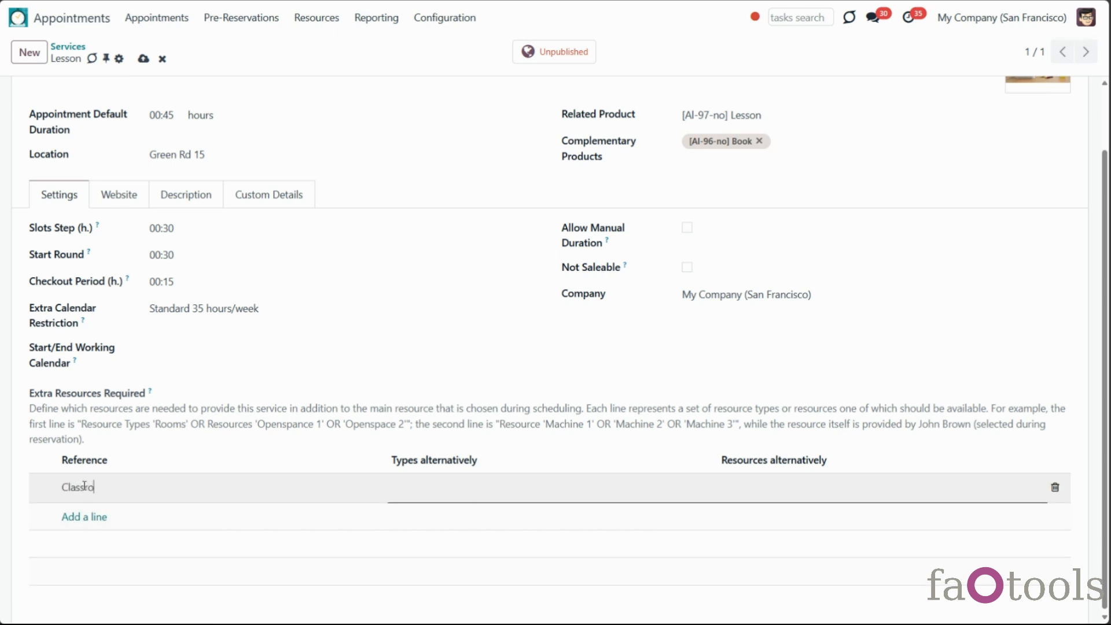
left_click(436, 496)
type("r")
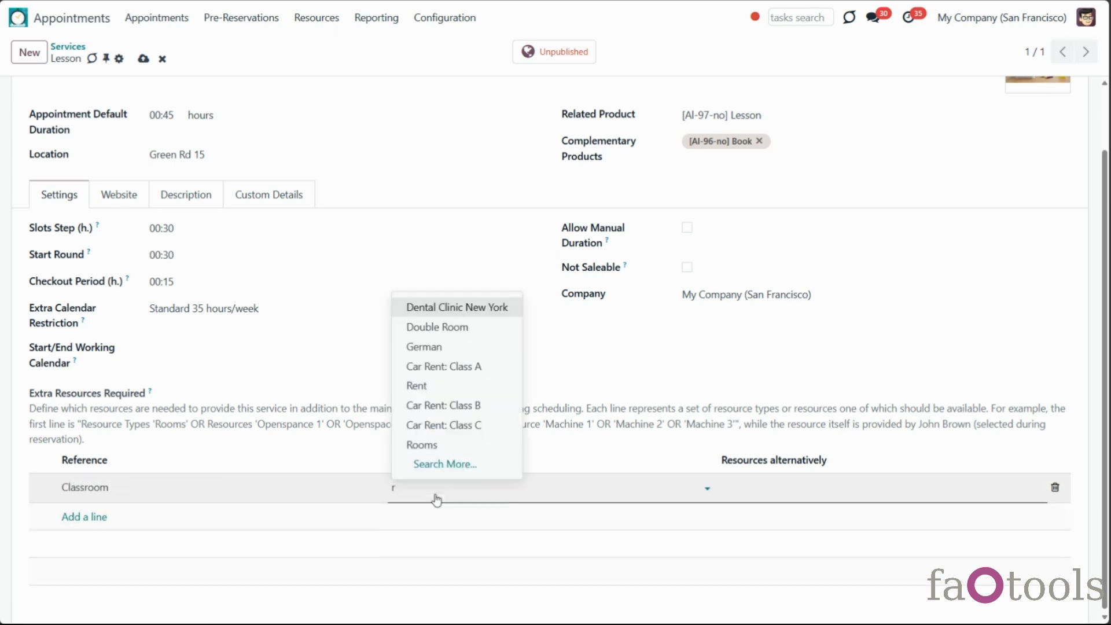
left_click(425, 444)
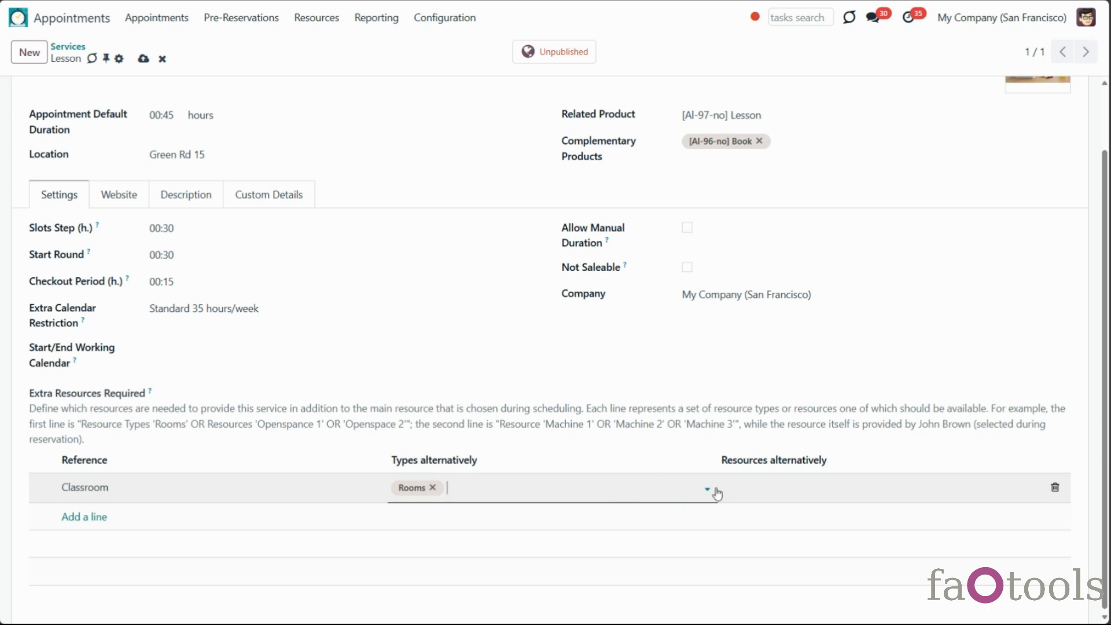
Review the resources that could fill the Classroom line and add another empty line
left_click(763, 491)
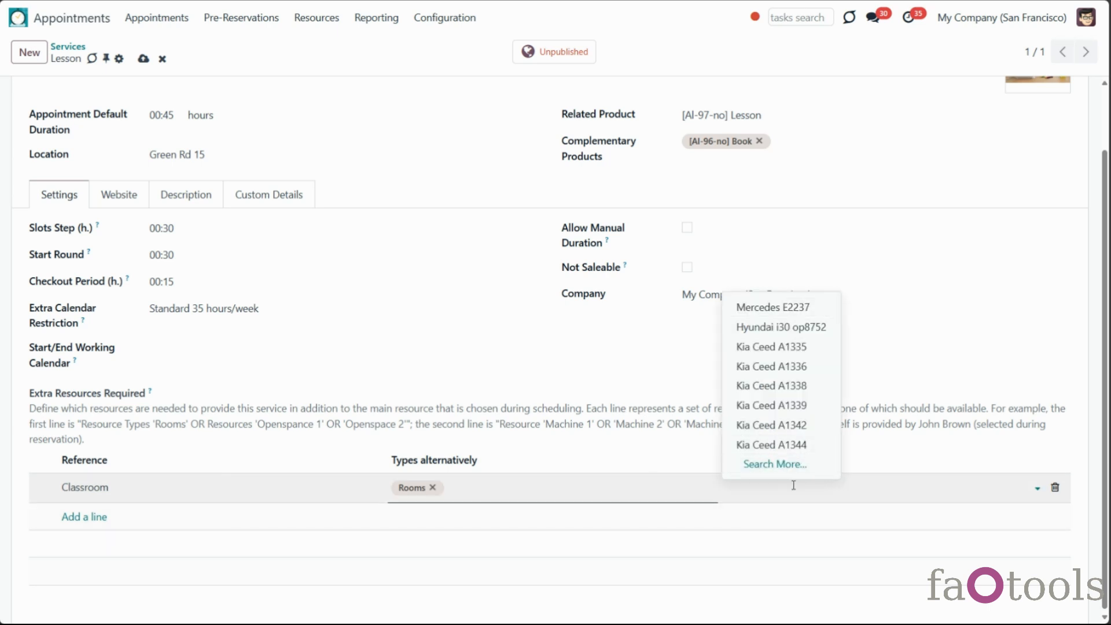
left_click(629, 492)
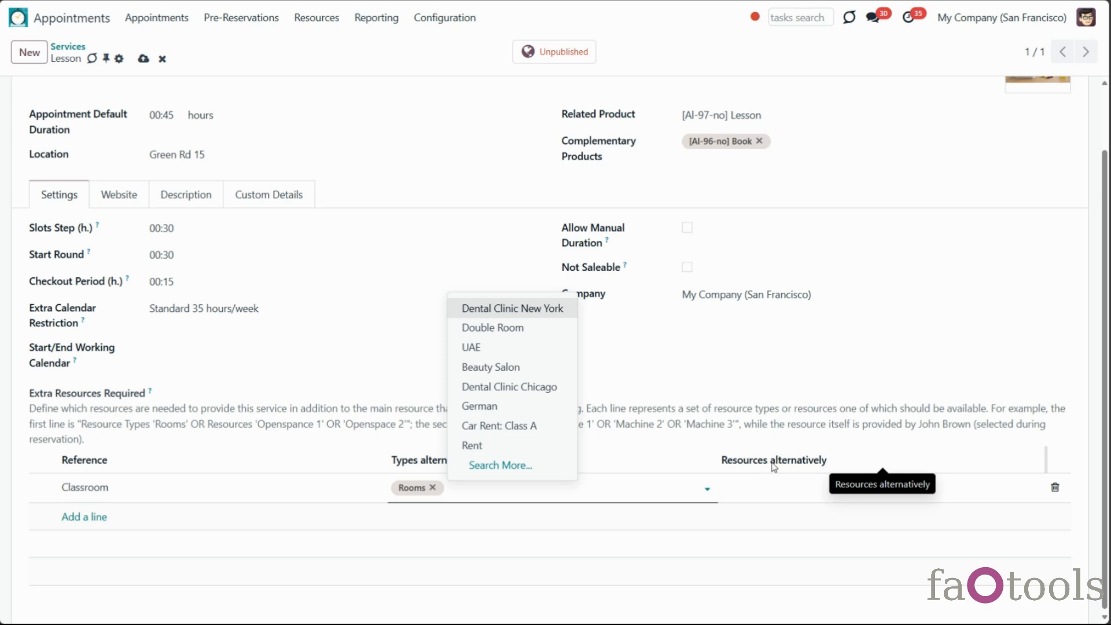
left_click_drag(773, 466, 840, 464)
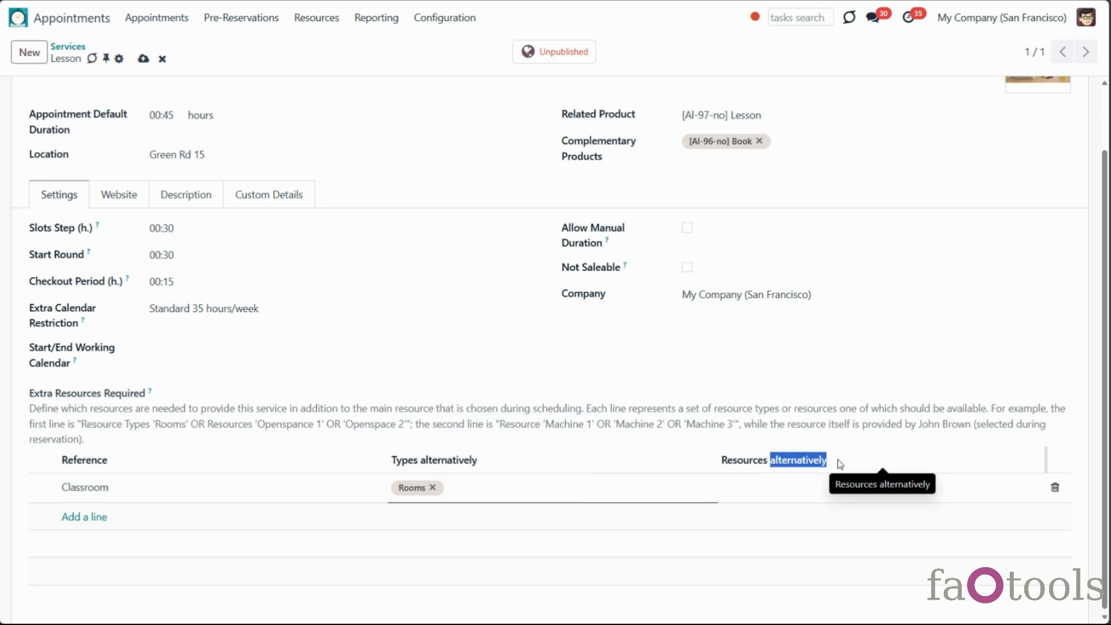
left_click(840, 464)
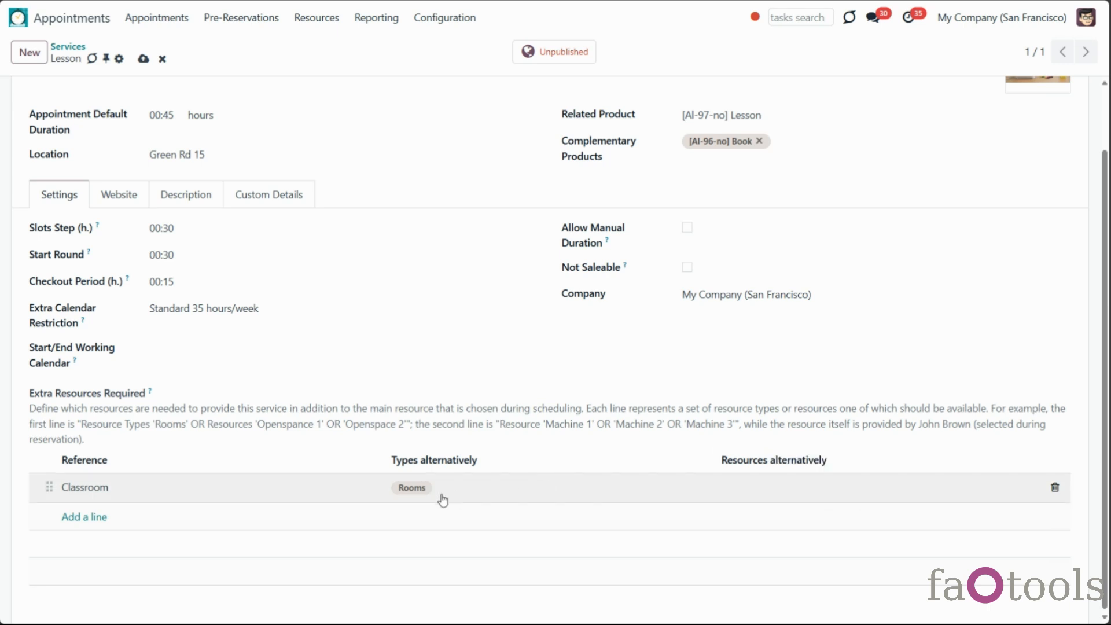
left_click(93, 518)
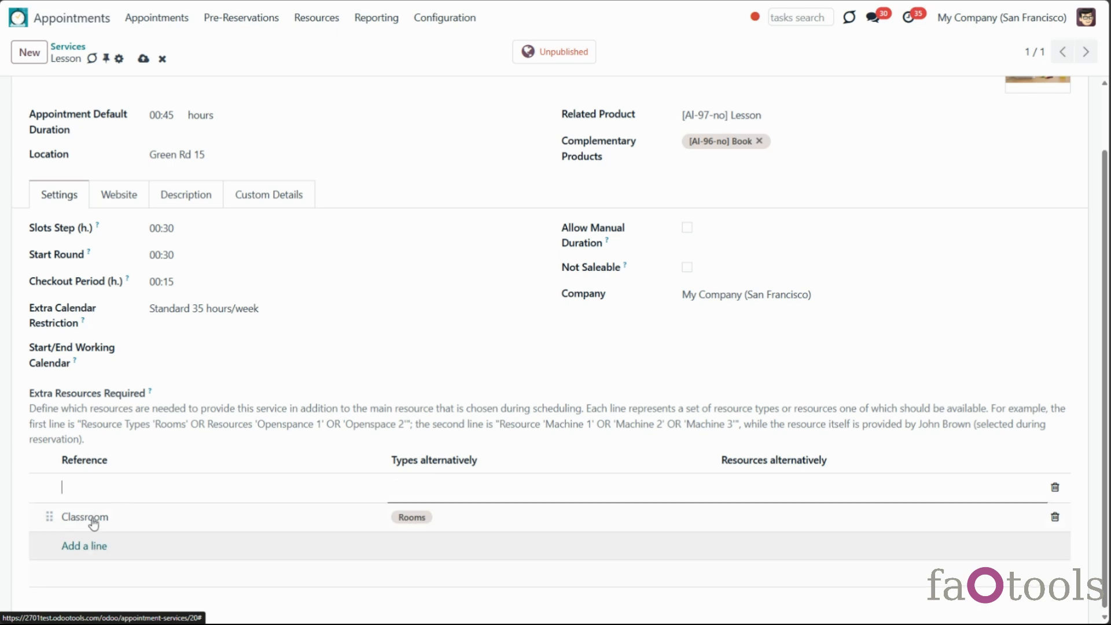
Delete the empty extra resource line and show the description 'Best lessons from famous teachers'
left_click(1054, 487)
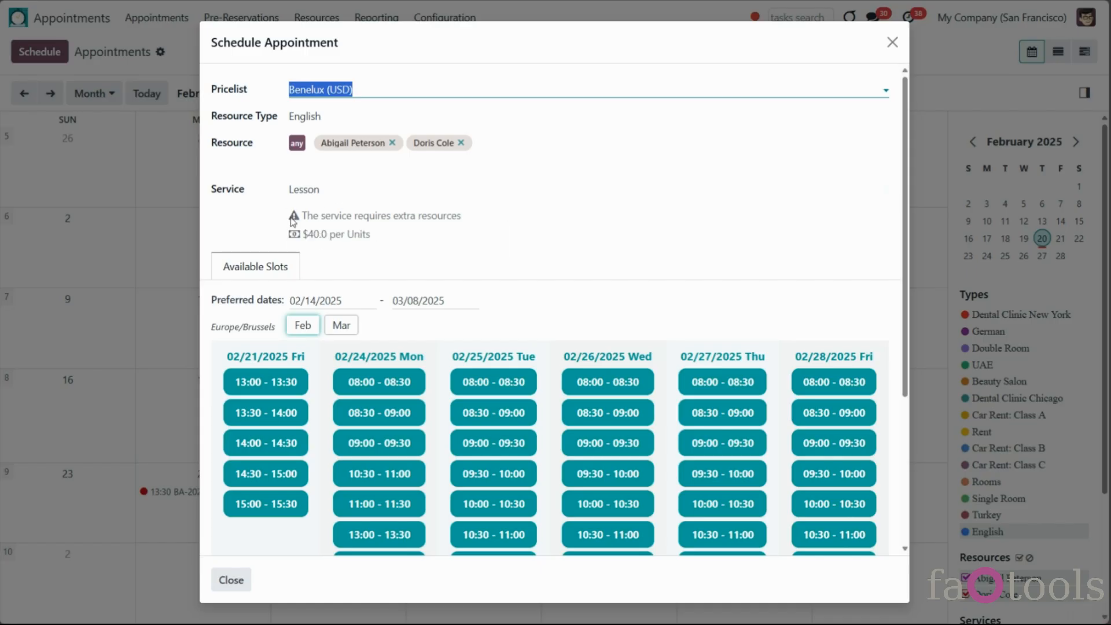
mouse_move(295, 219)
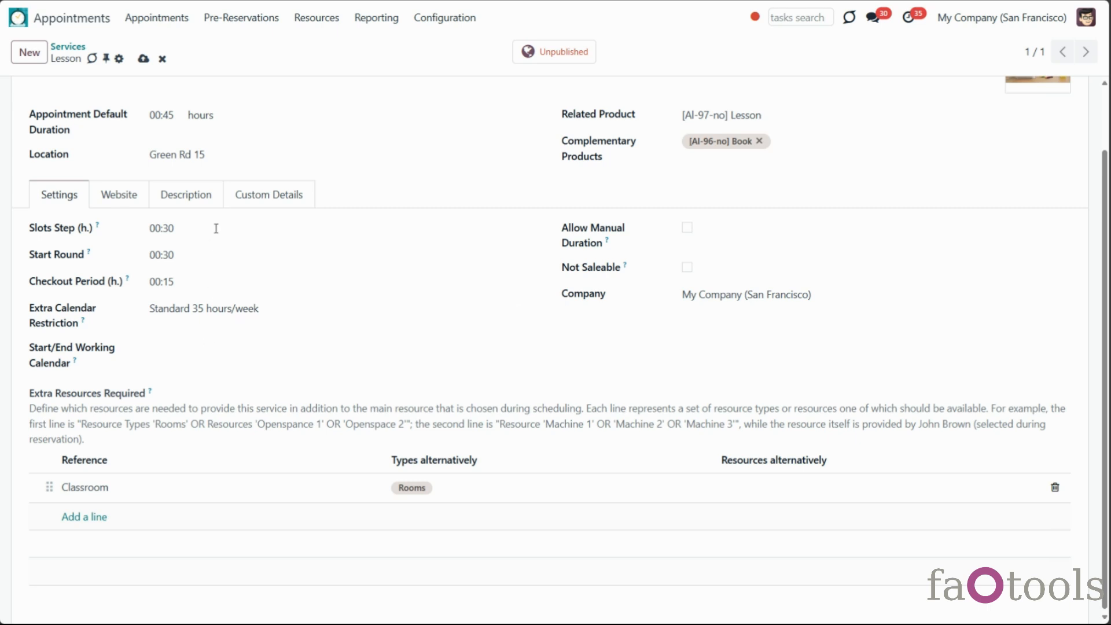
left_click(206, 194)
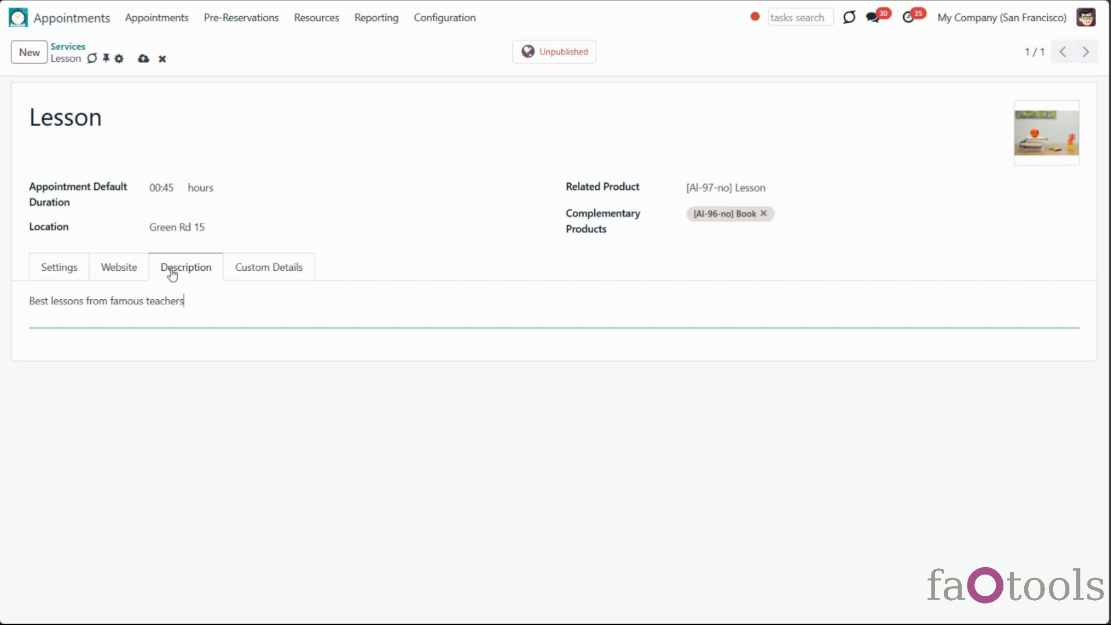
Set the Lesson service's Website to My Website and save the service
left_click(127, 270)
left_click(172, 301)
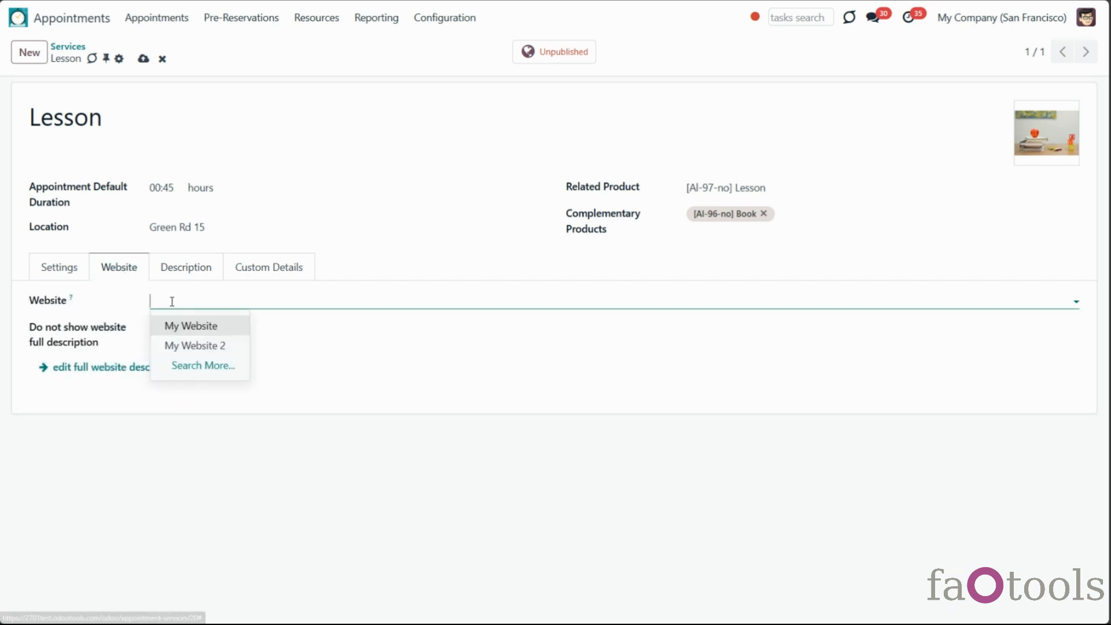
left_click(191, 329)
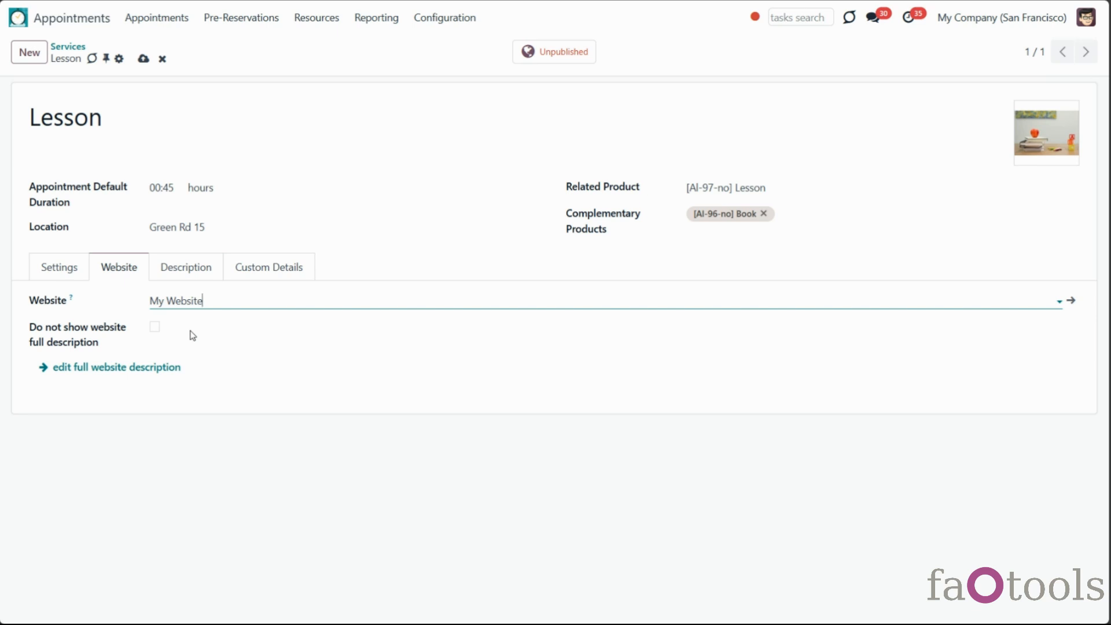
left_click(50, 279)
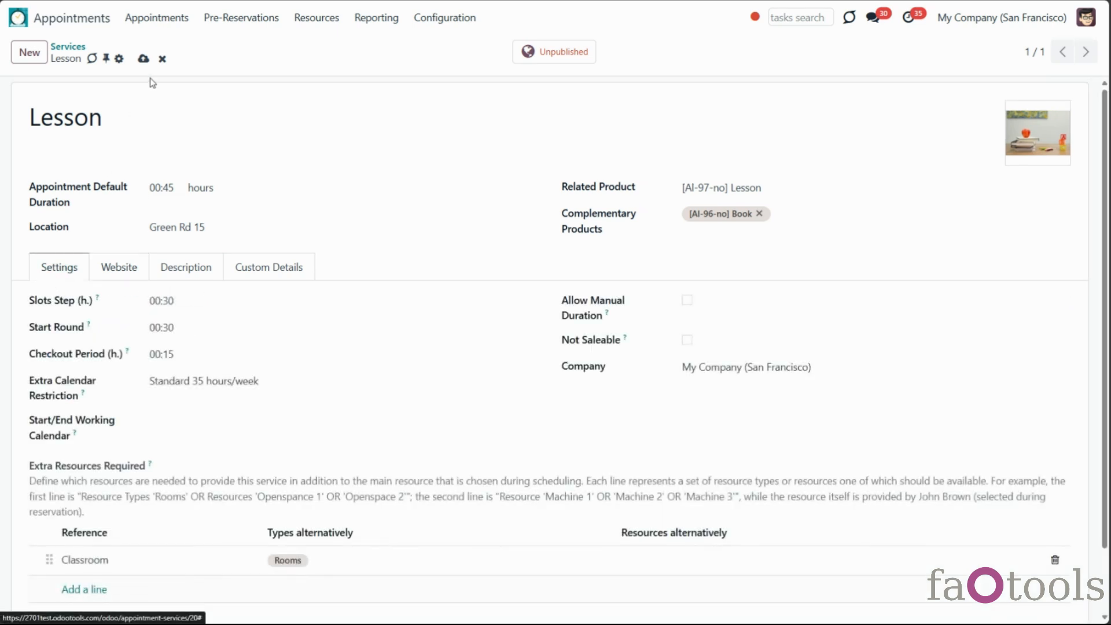
left_click(143, 59)
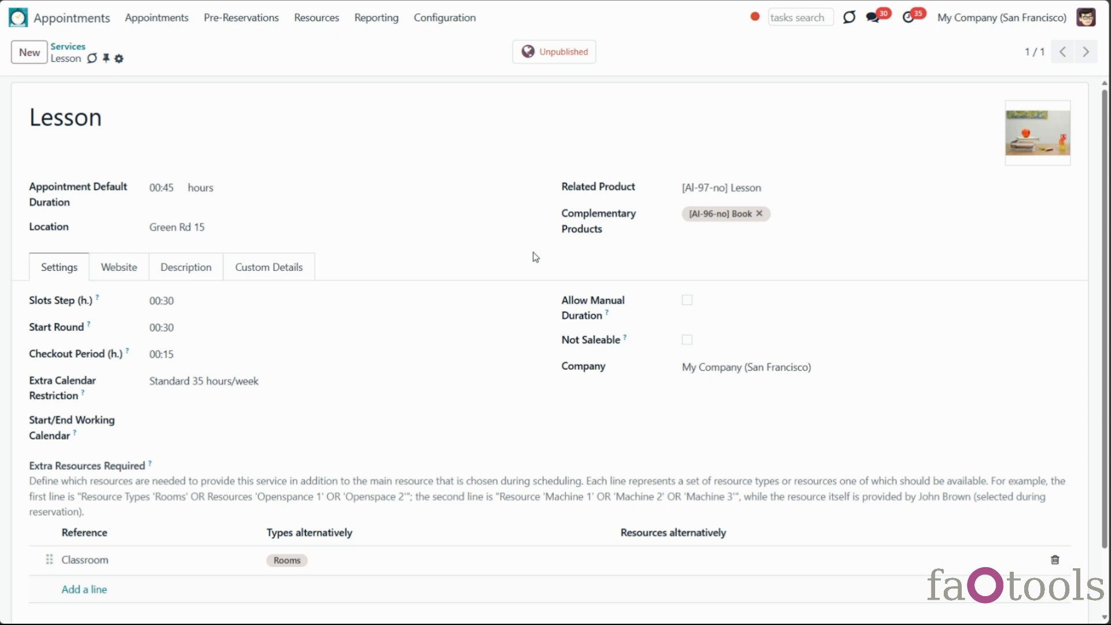
Create a new resource type named English with a picture and bring up its Service Method options
left_click(316, 18)
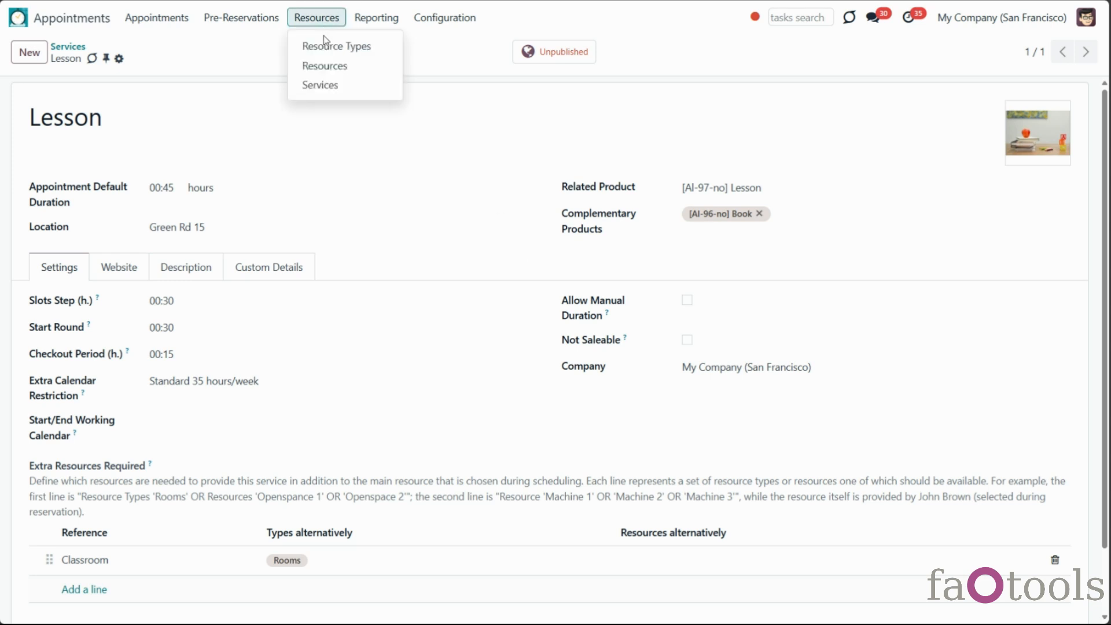
left_click(328, 51)
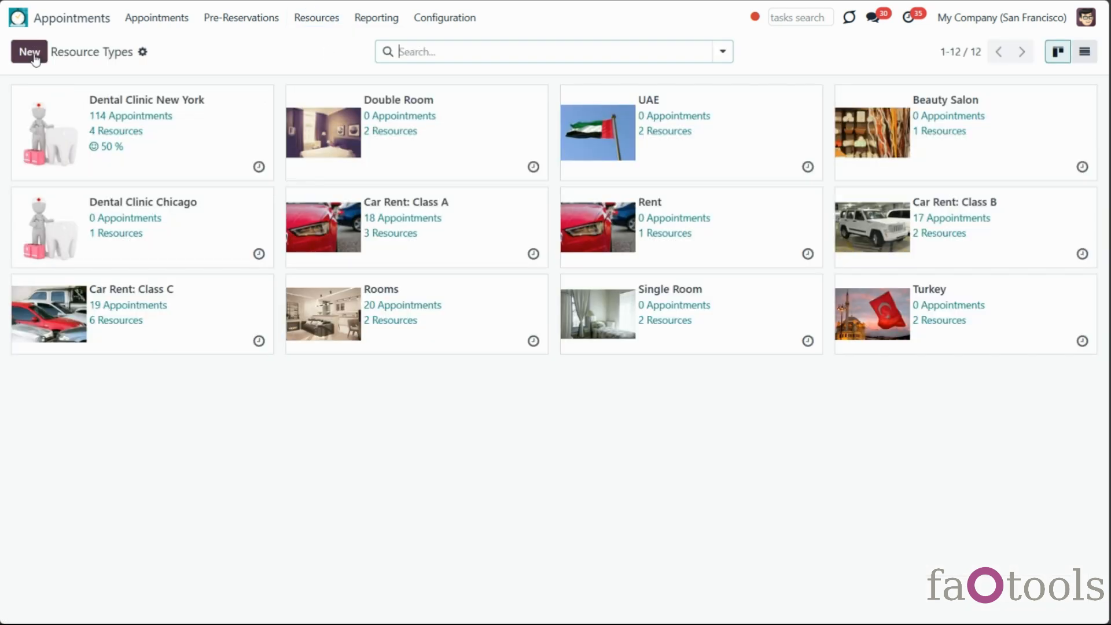
left_click(35, 58)
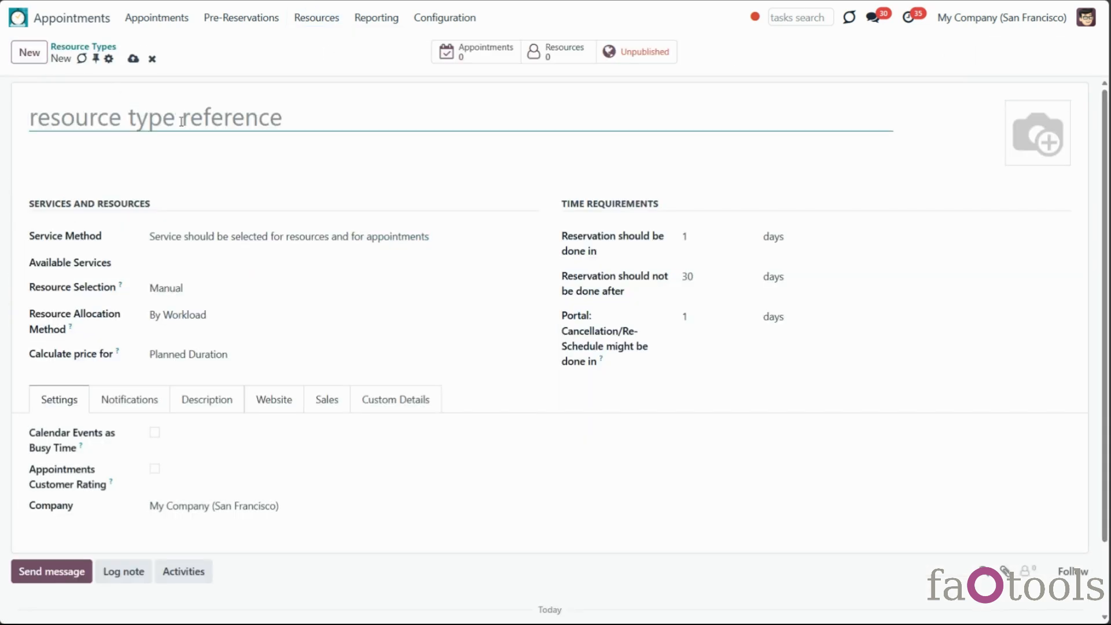
type("English")
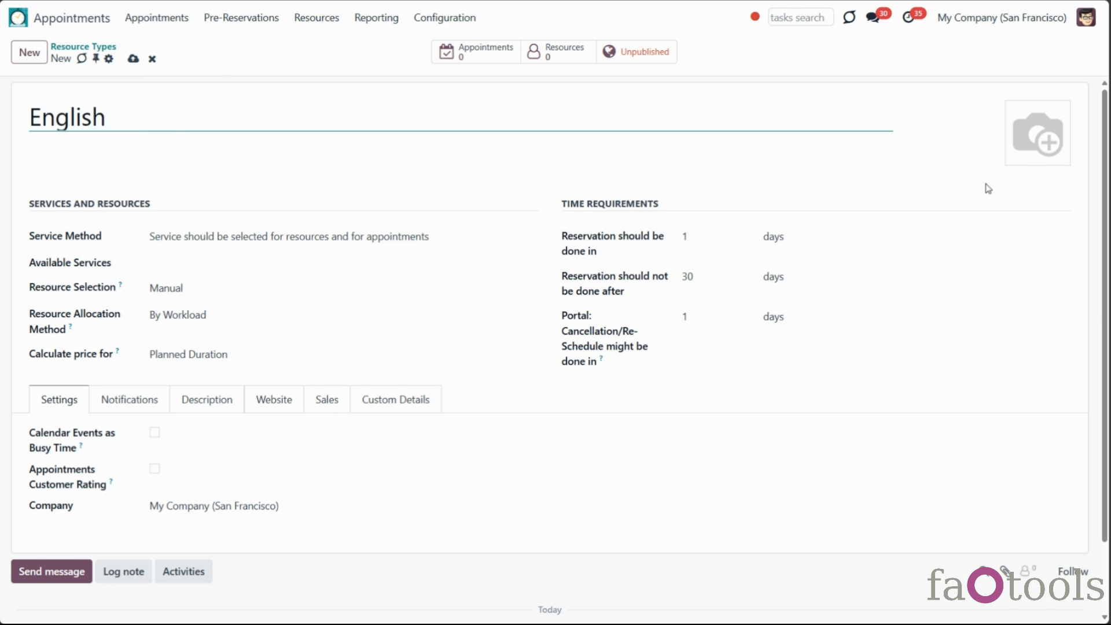
left_click(1015, 158)
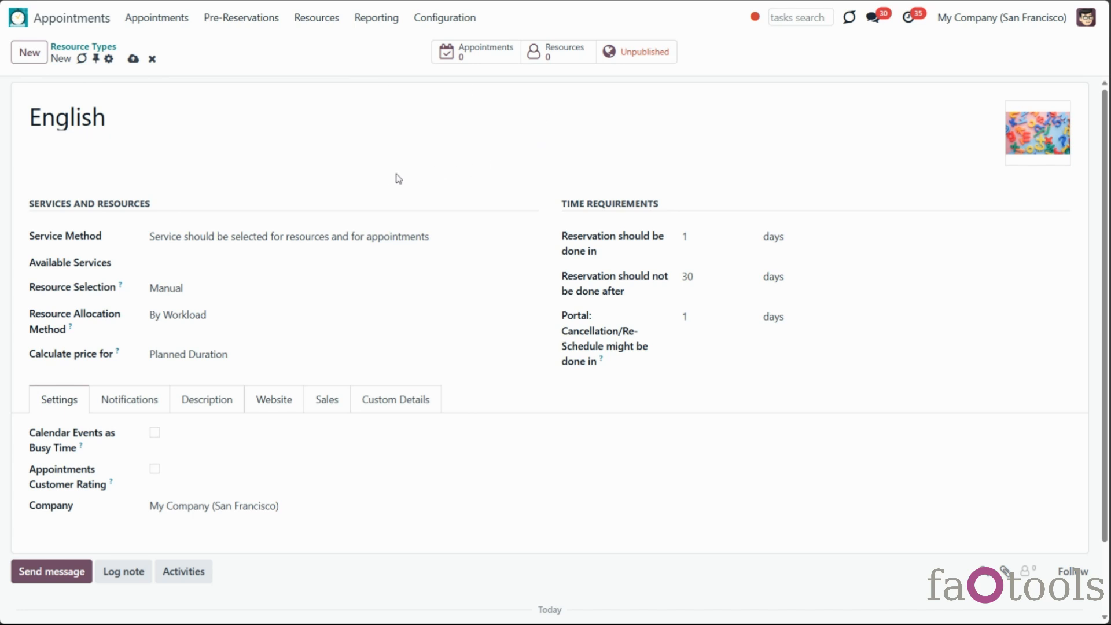
left_click(395, 242)
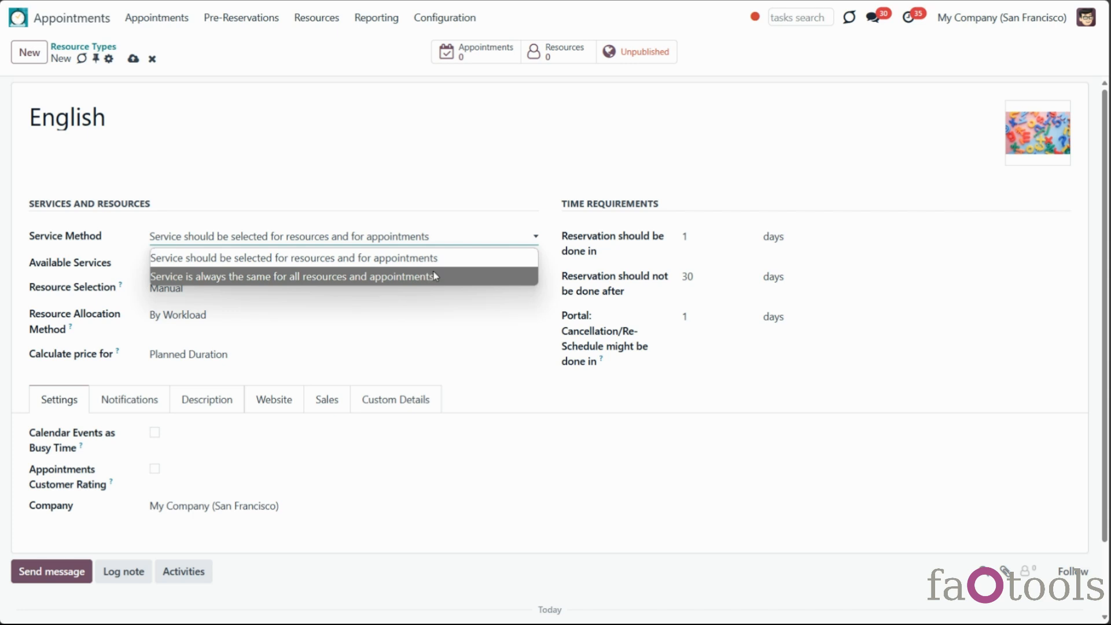
Add Lesson and Consultation as English's available services, keeping Manual resource selection
left_click(443, 258)
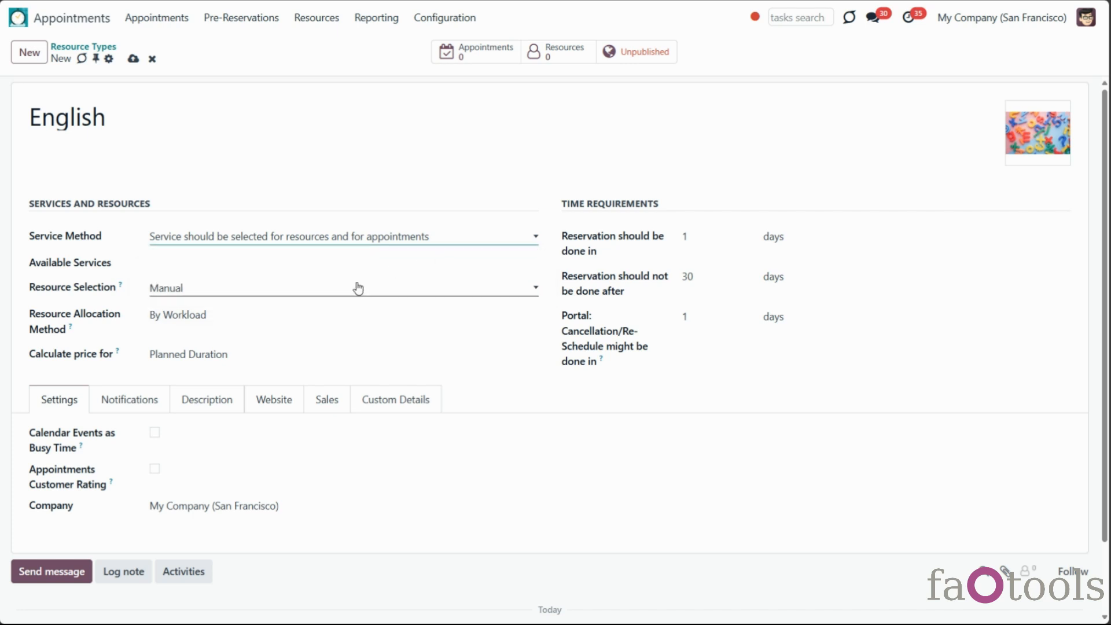
left_click(342, 266)
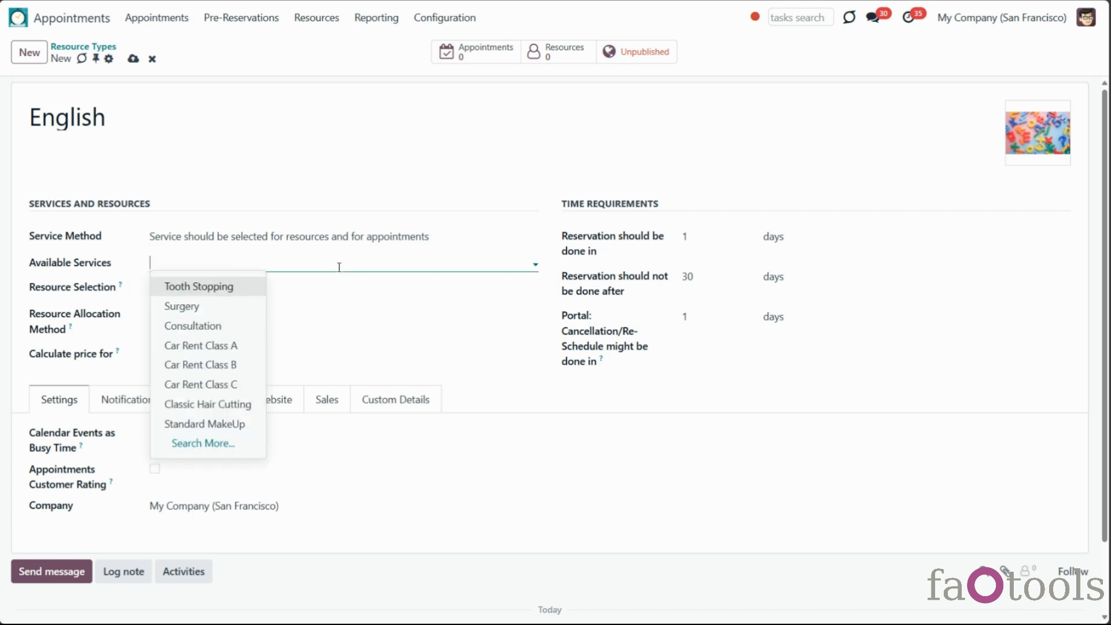
type("le")
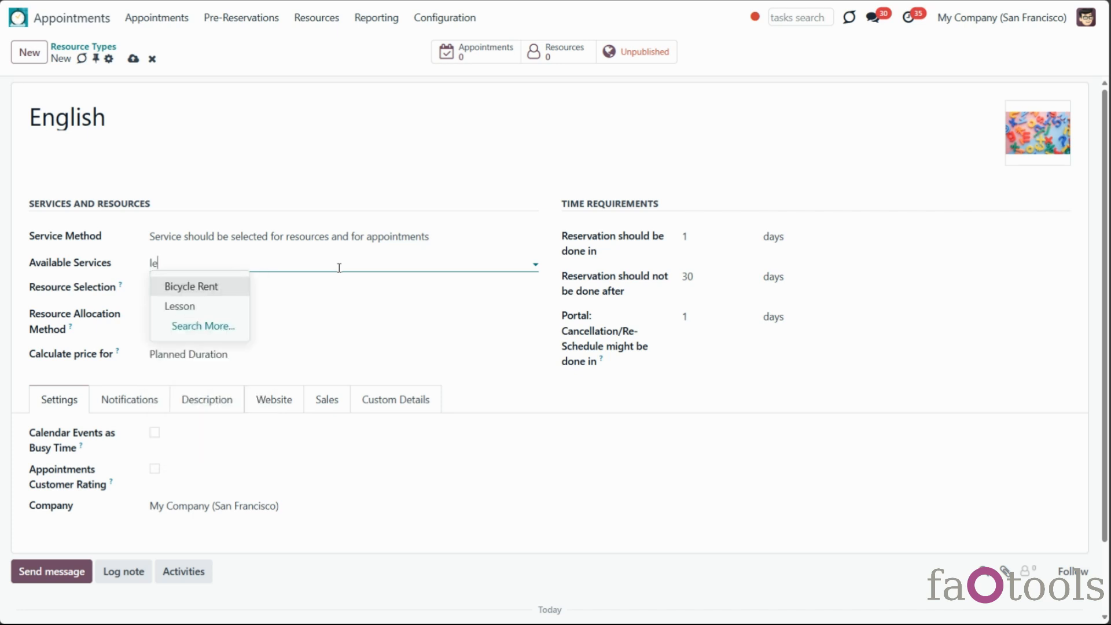
left_click(232, 306)
type("con")
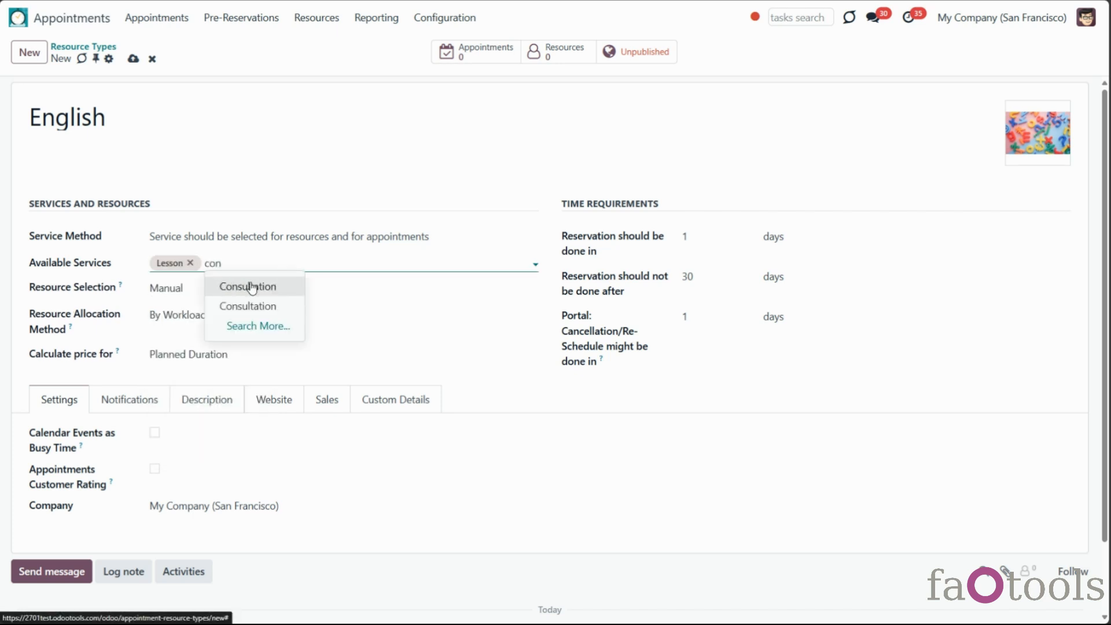
left_click(250, 288)
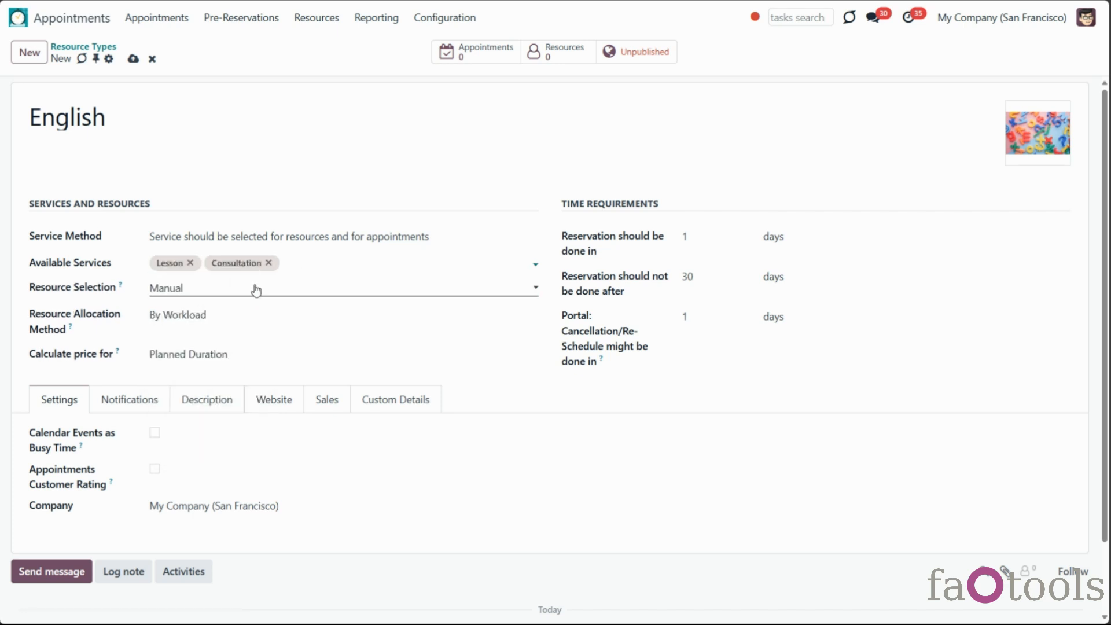
left_click(283, 289)
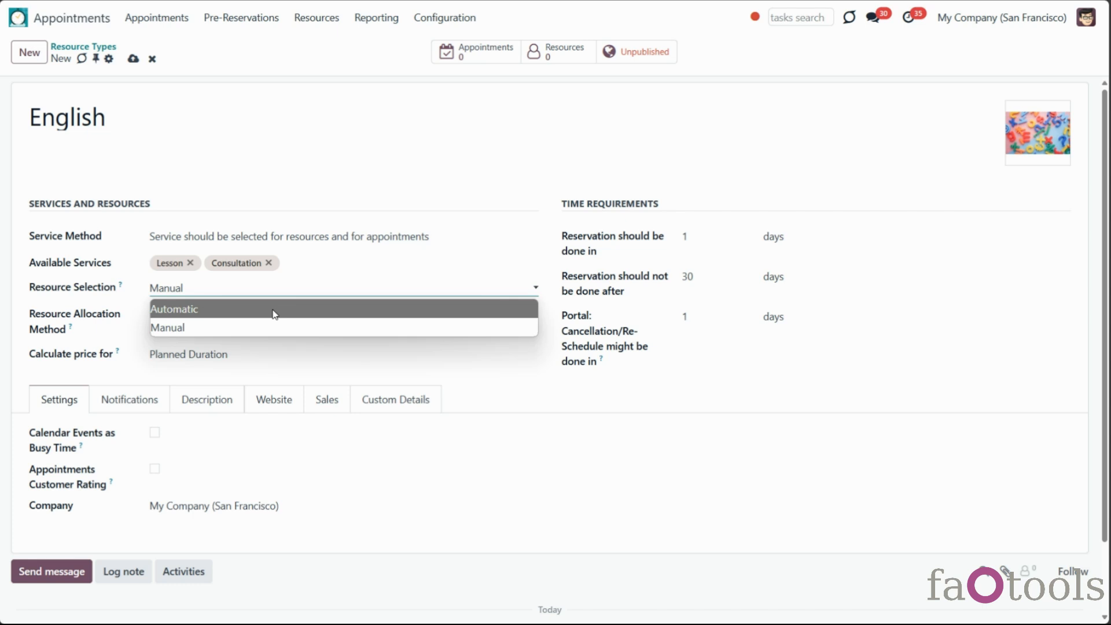
left_click(224, 327)
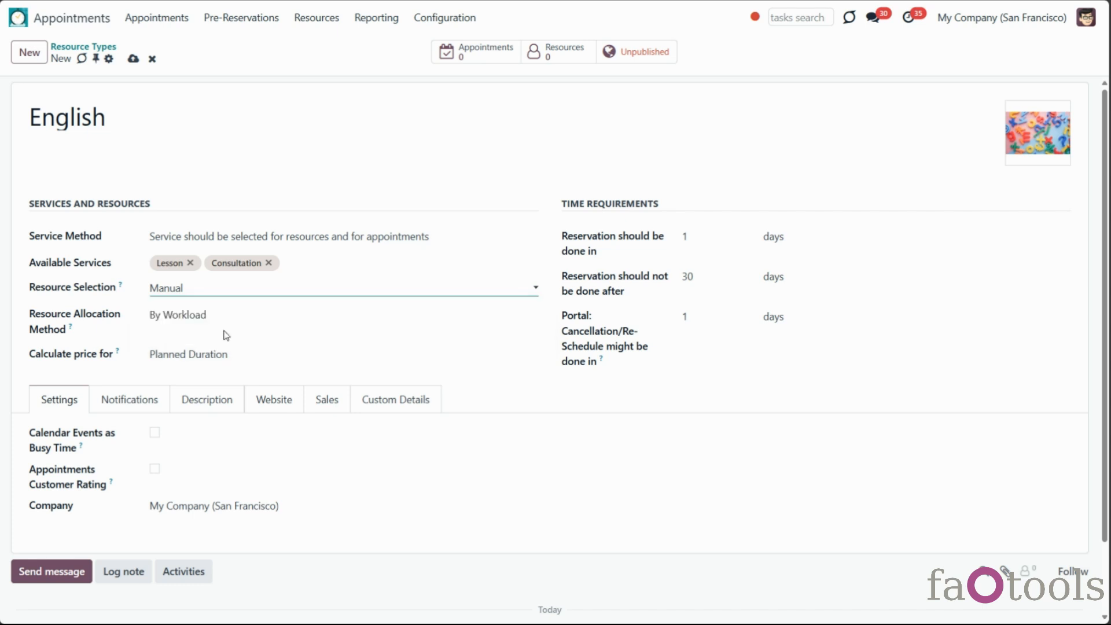
left_click(231, 316)
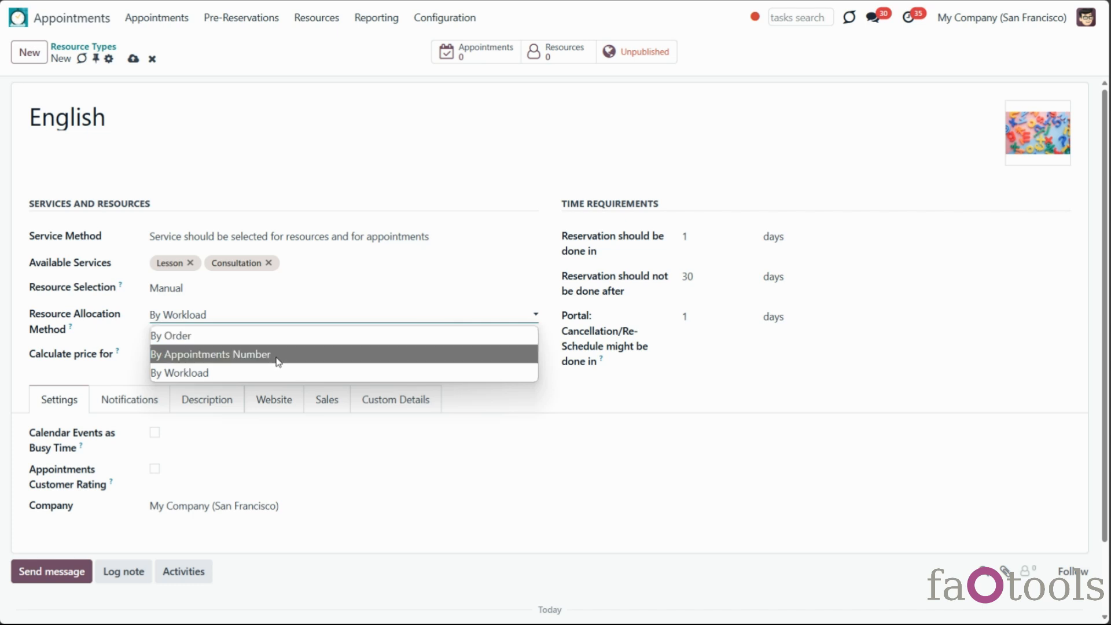
left_click(273, 377)
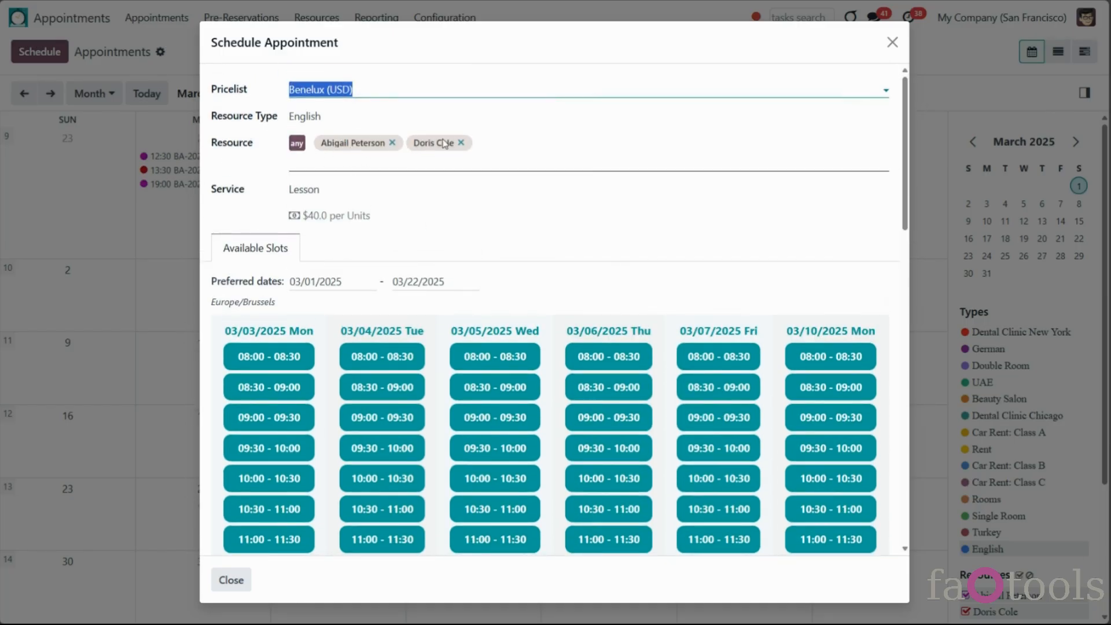
left_click(298, 147)
scroll(511, 431, "down", 1)
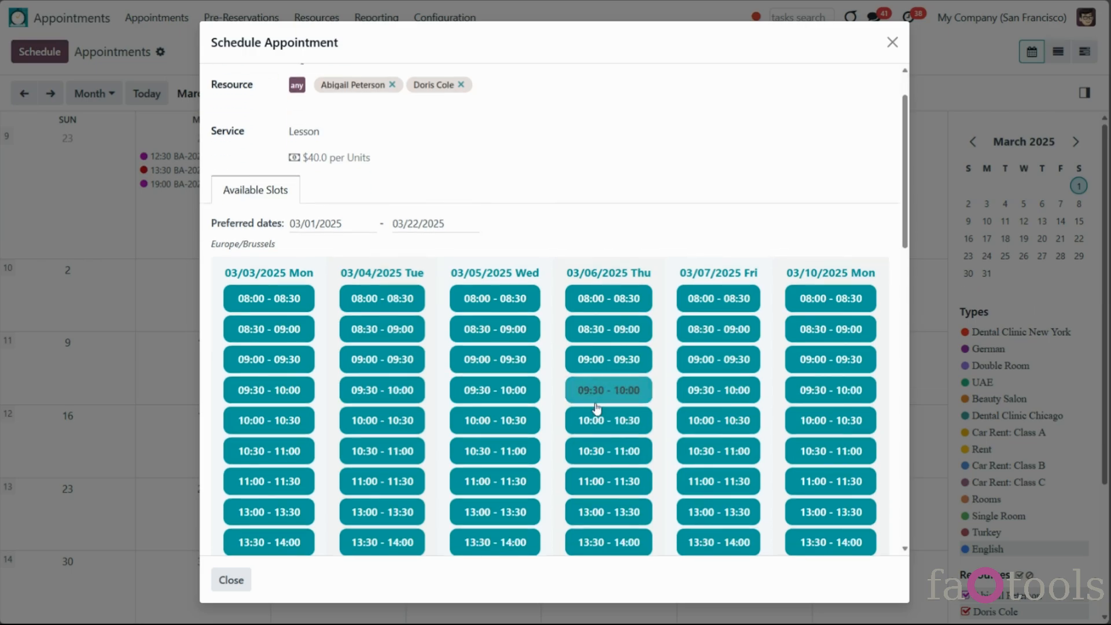
left_click(596, 420)
left_click(361, 413)
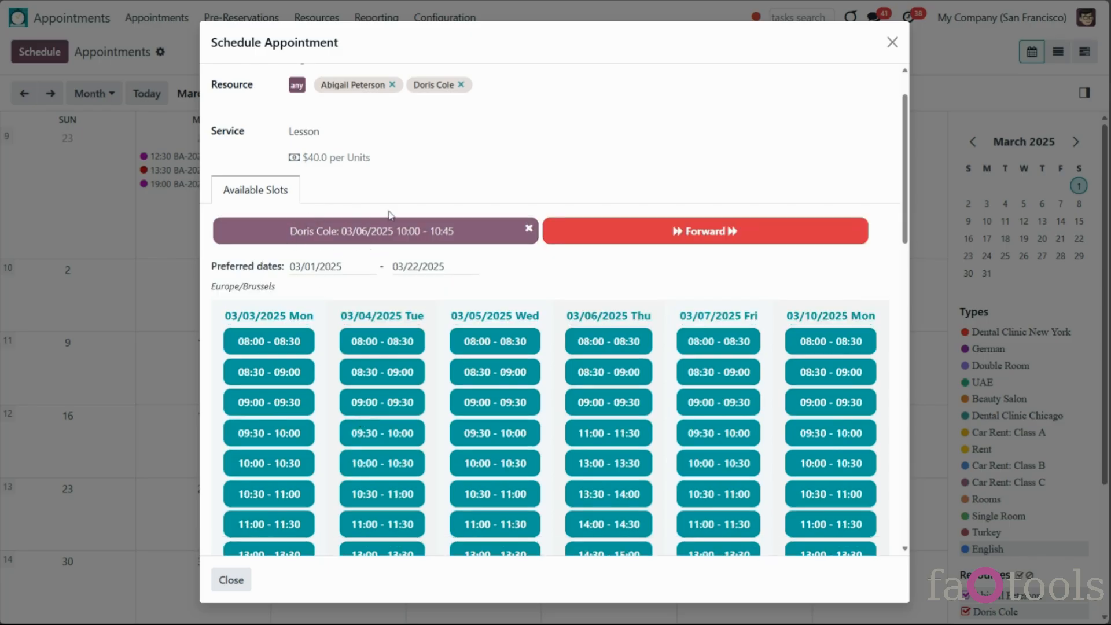
left_click_drag(291, 230, 344, 233)
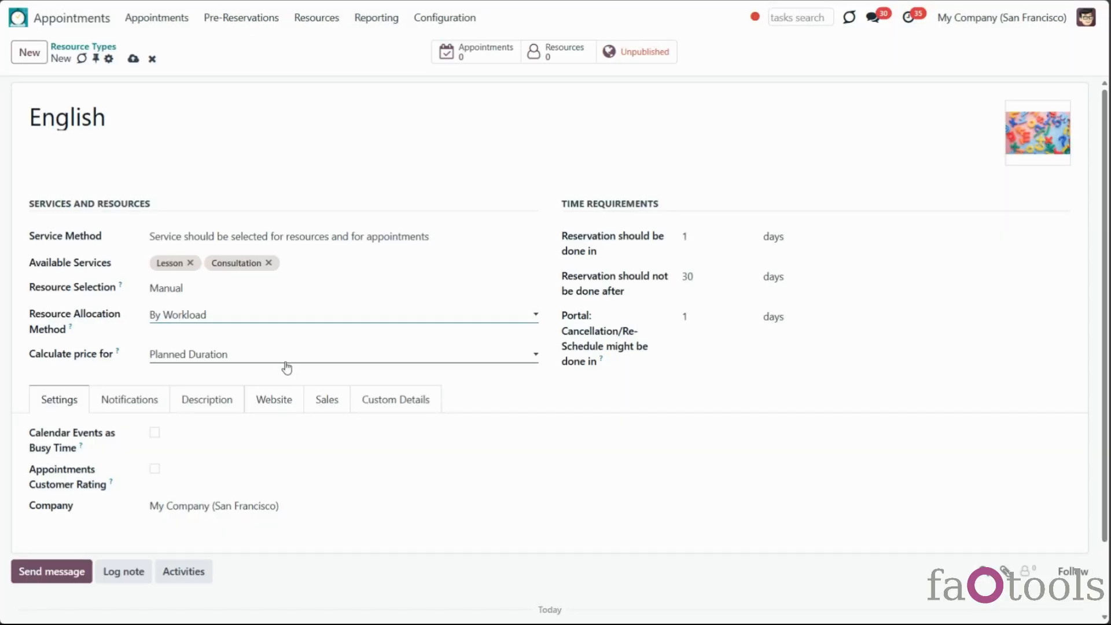
left_click(294, 362)
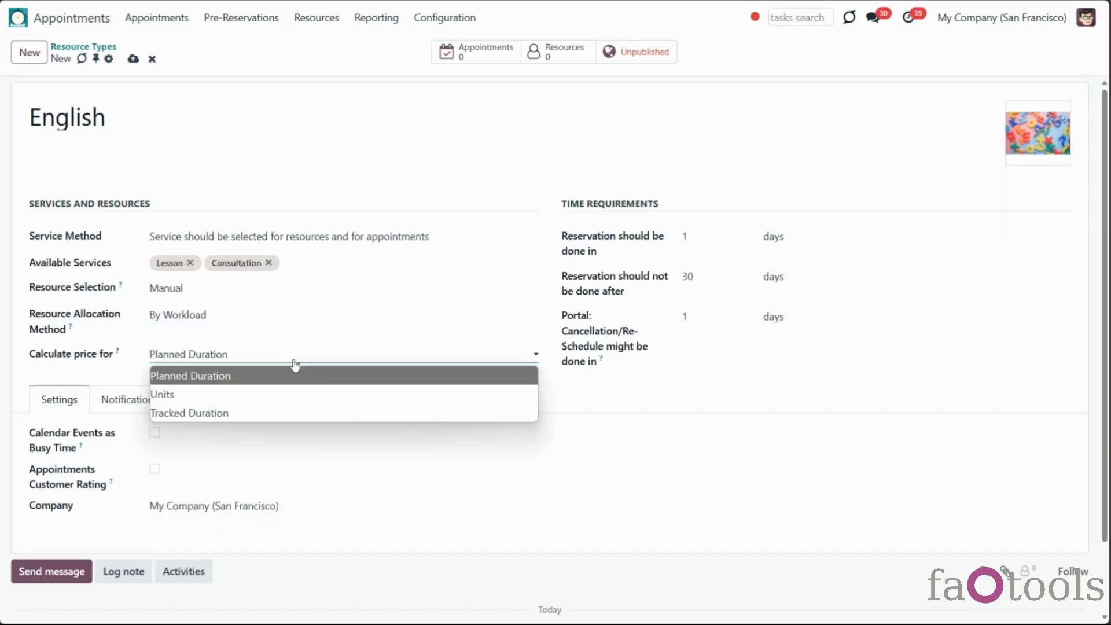
left_click(319, 383)
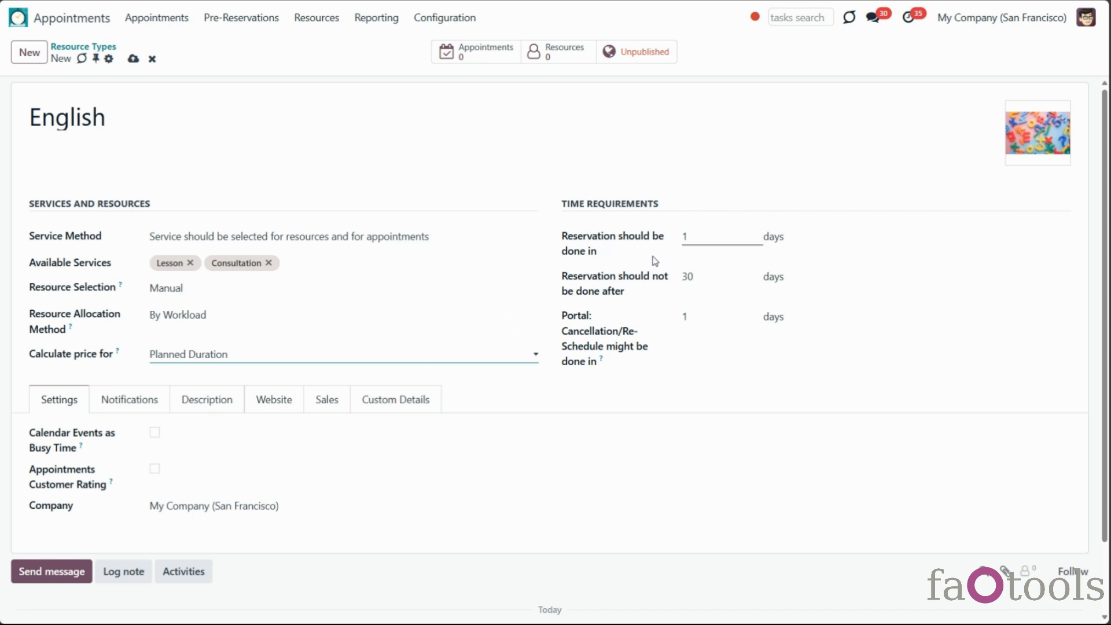
Require English bookings at least 2 hours ahead and no more than 5 weeks out
left_click(703, 237)
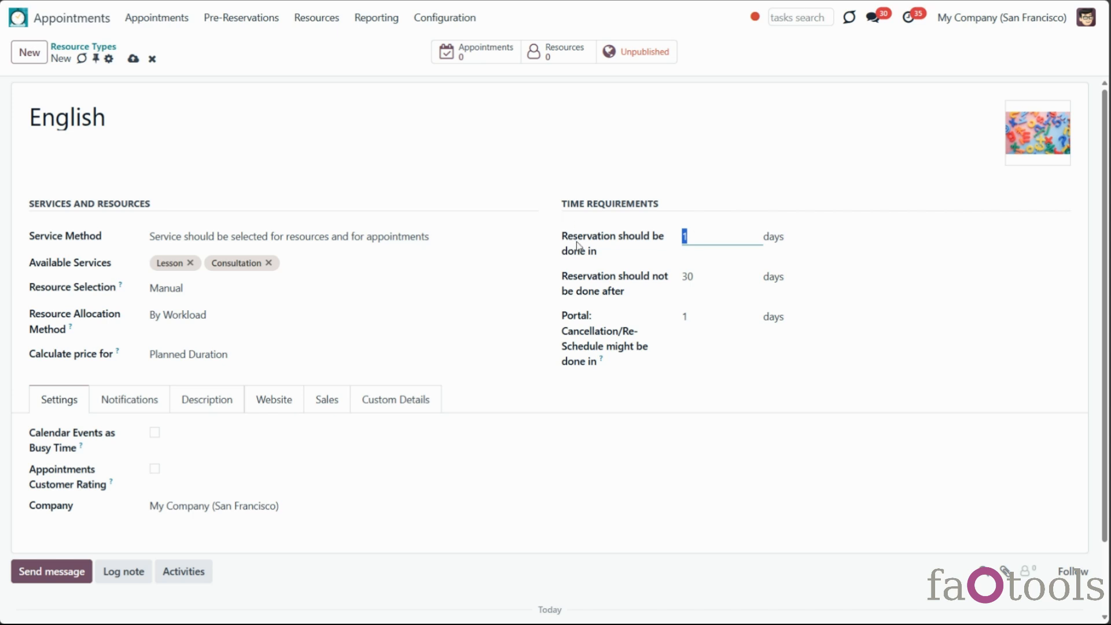
type("2")
left_click(784, 237)
left_click(781, 276)
left_click(783, 282)
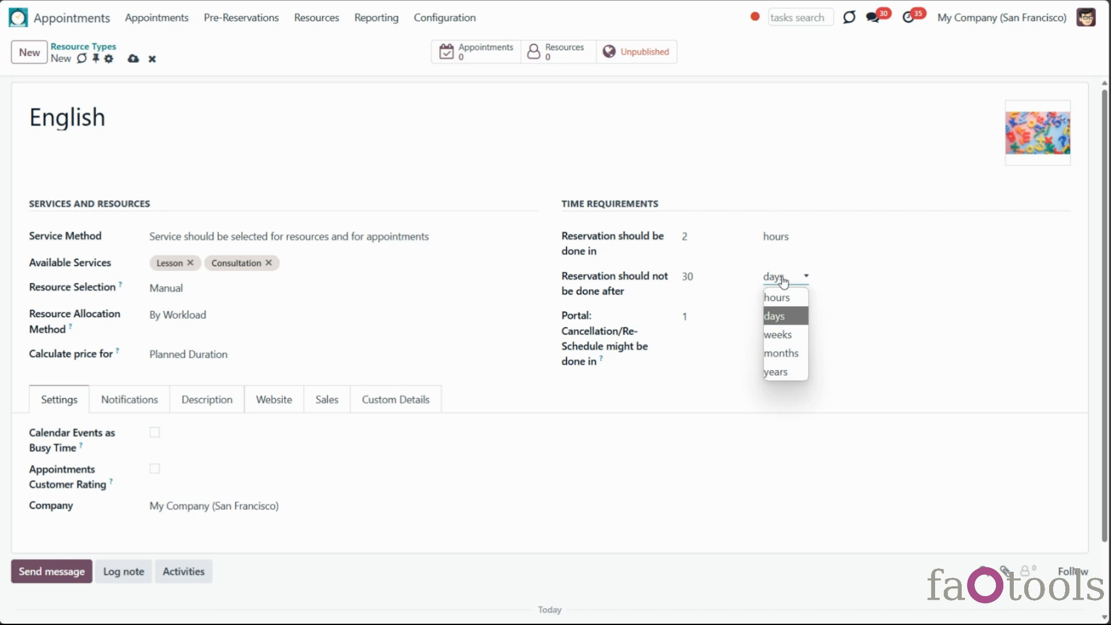
left_click(804, 337)
left_click(717, 283)
type("5")
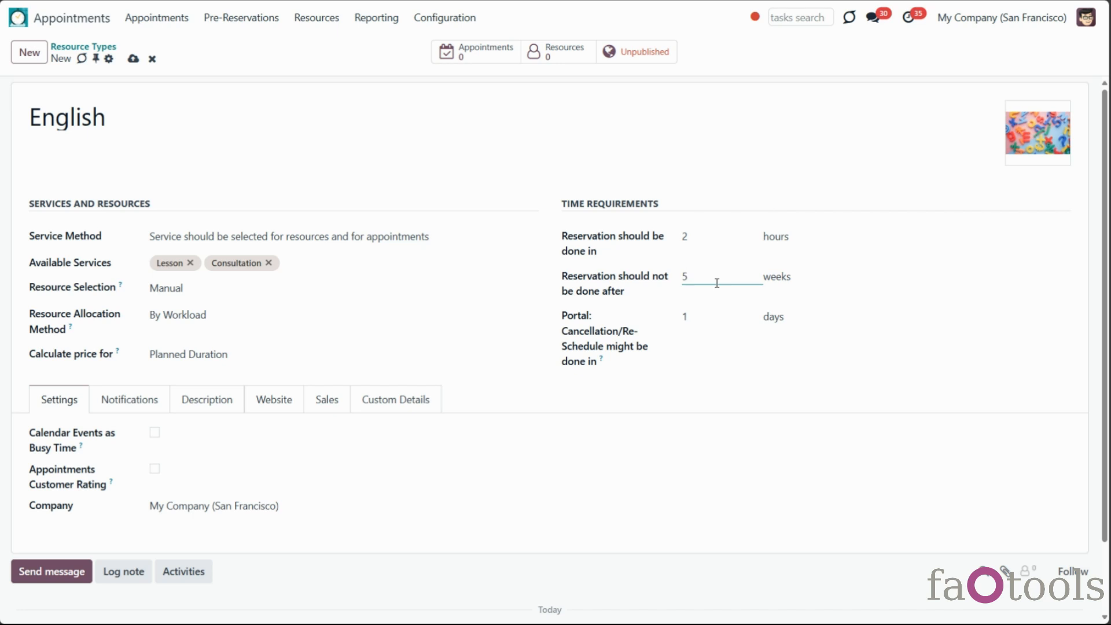
Set the portal cancellation and reschedule deadline to 1 day
left_click(724, 316)
left_click(788, 317)
left_click(789, 321)
left_click(726, 313)
key("BackSpace")
type("0")
left_click(717, 368)
left_click(708, 315)
type("1")
left_click(787, 323)
left_click(782, 356)
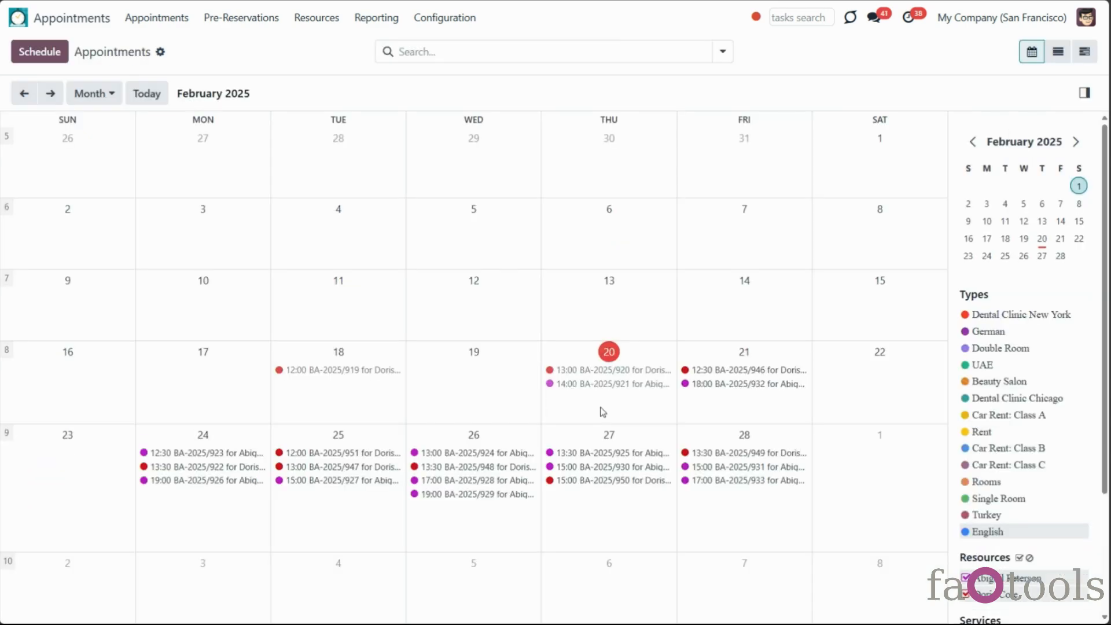
left_click(603, 411)
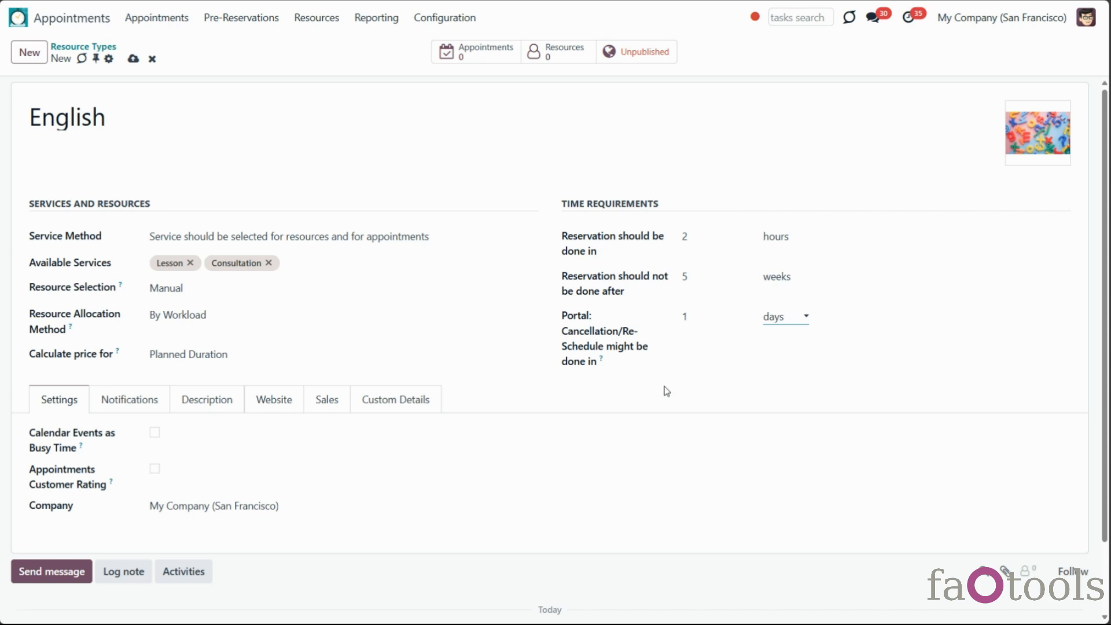
Enable Calendar Events as Busy Time and Appointments Customer Rating for the English resource type
left_click(155, 434)
left_click(156, 472)
Set Appointments: Success Email Template and Appointments: Rating Template as the notification emails
left_click(149, 402)
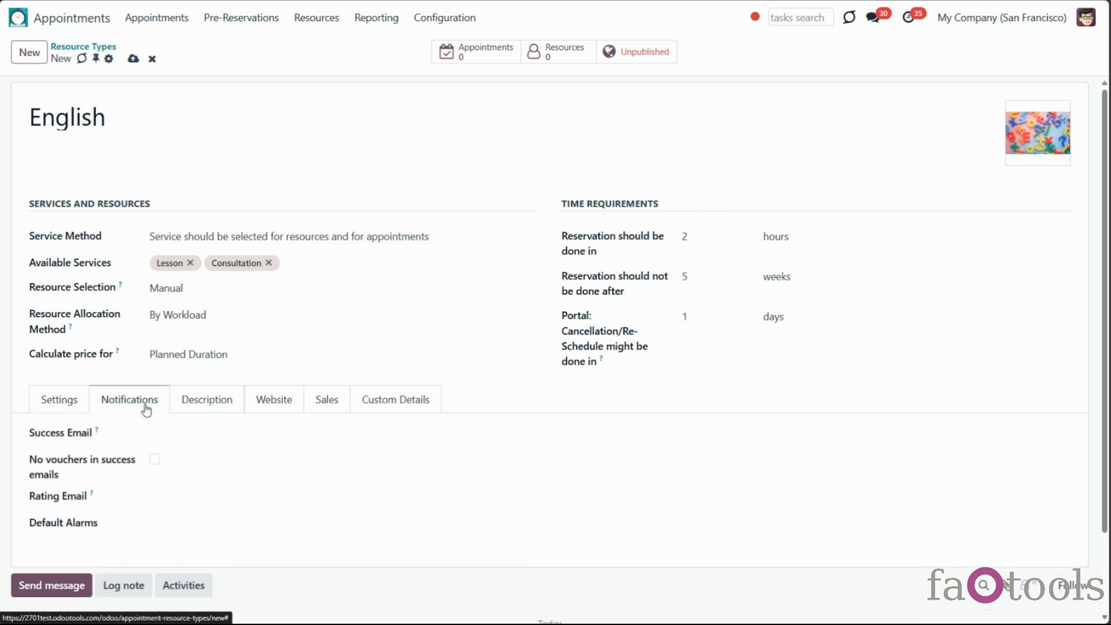
left_click(173, 432)
left_click(219, 498)
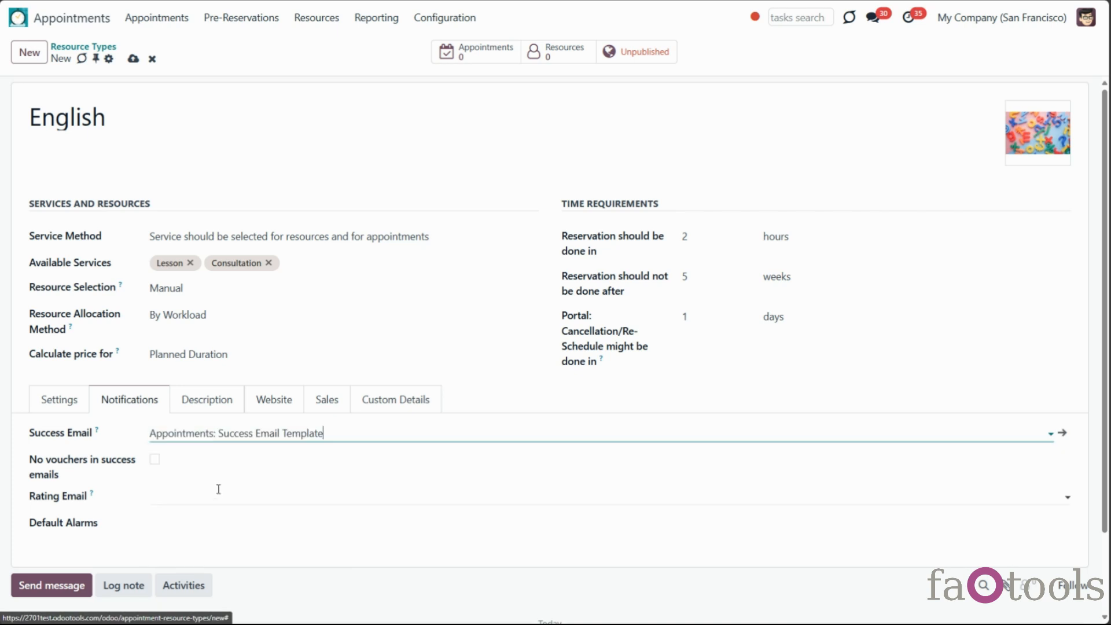
left_click(220, 495)
left_click(244, 541)
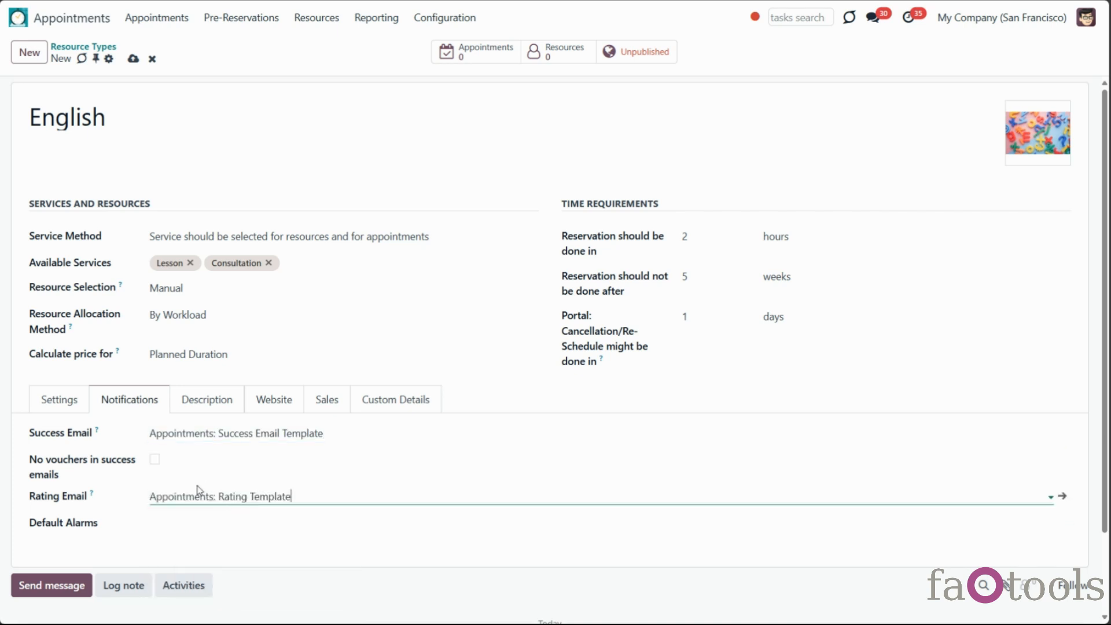
Toggle No vouchers off and back on, check Default Alarms, and view the description
left_click(154, 458)
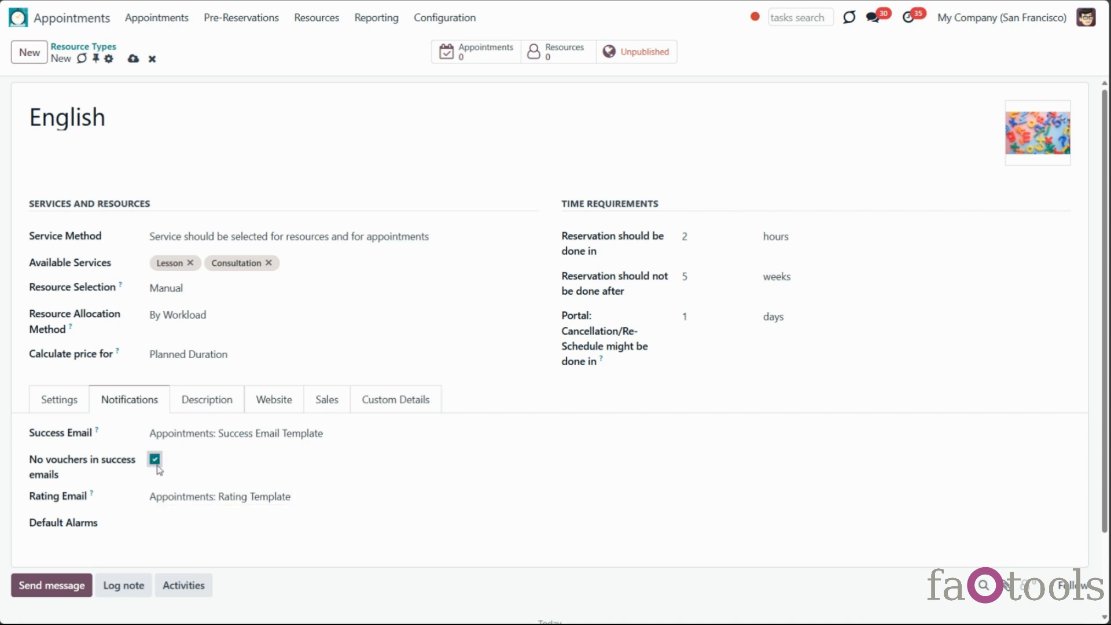
left_click(154, 459)
left_click(199, 523)
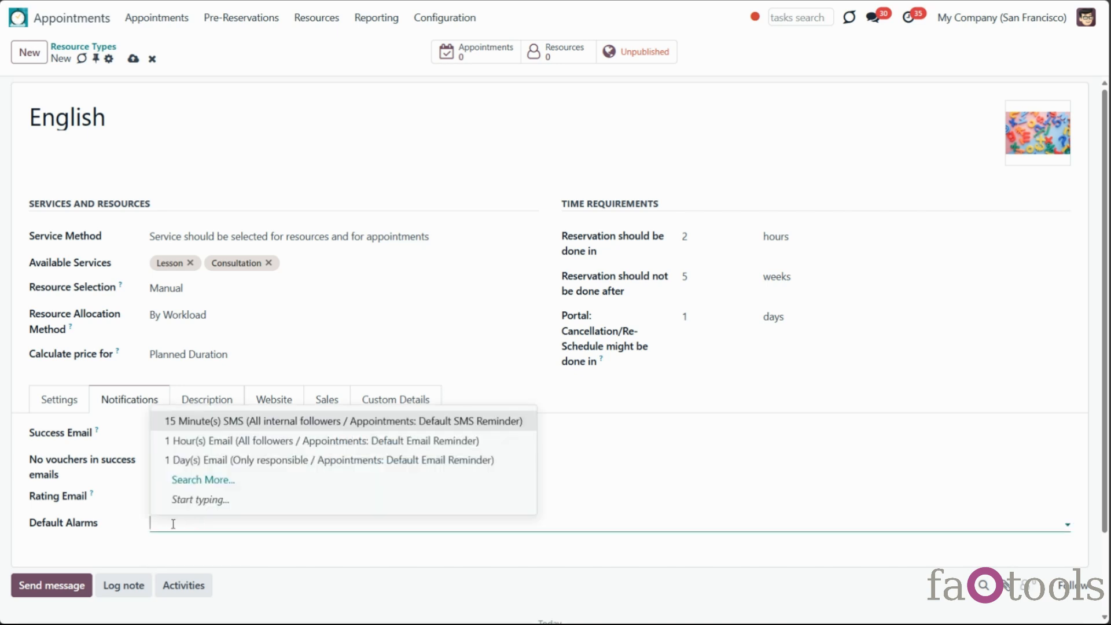
left_click(138, 517)
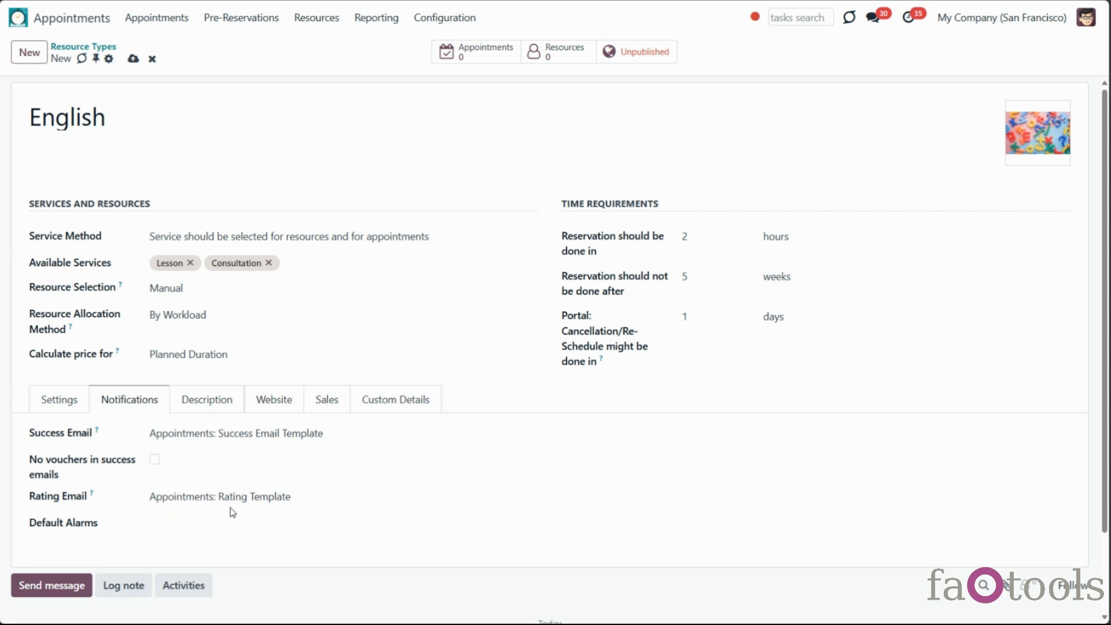
left_click(207, 405)
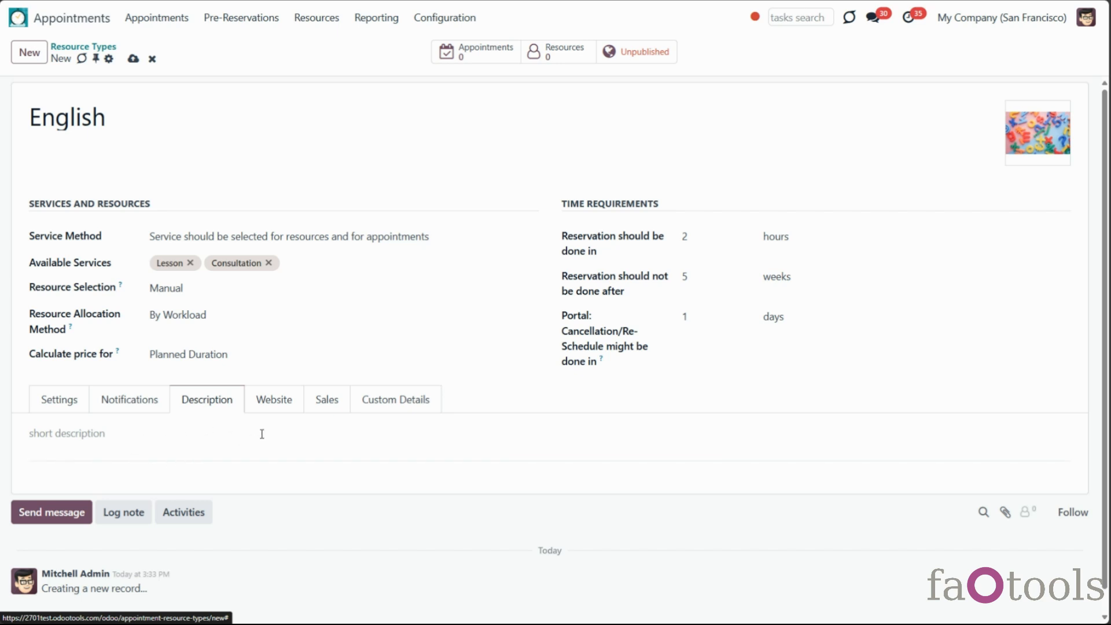
Pick My Website for the English type, then clear the field so no website is assigned
left_click(281, 413)
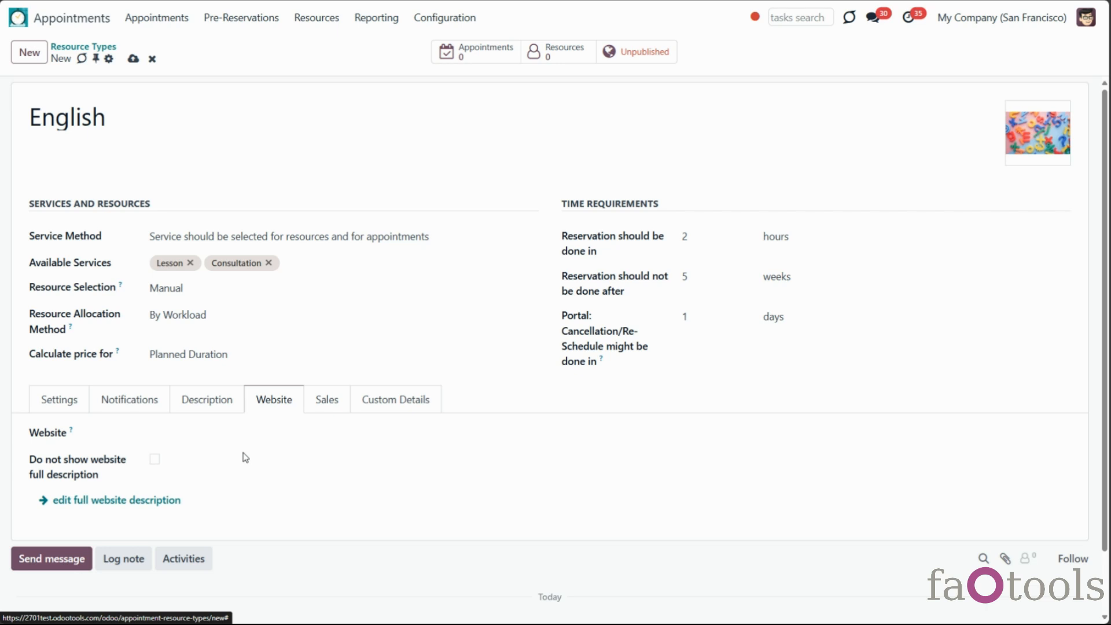
left_click(247, 433)
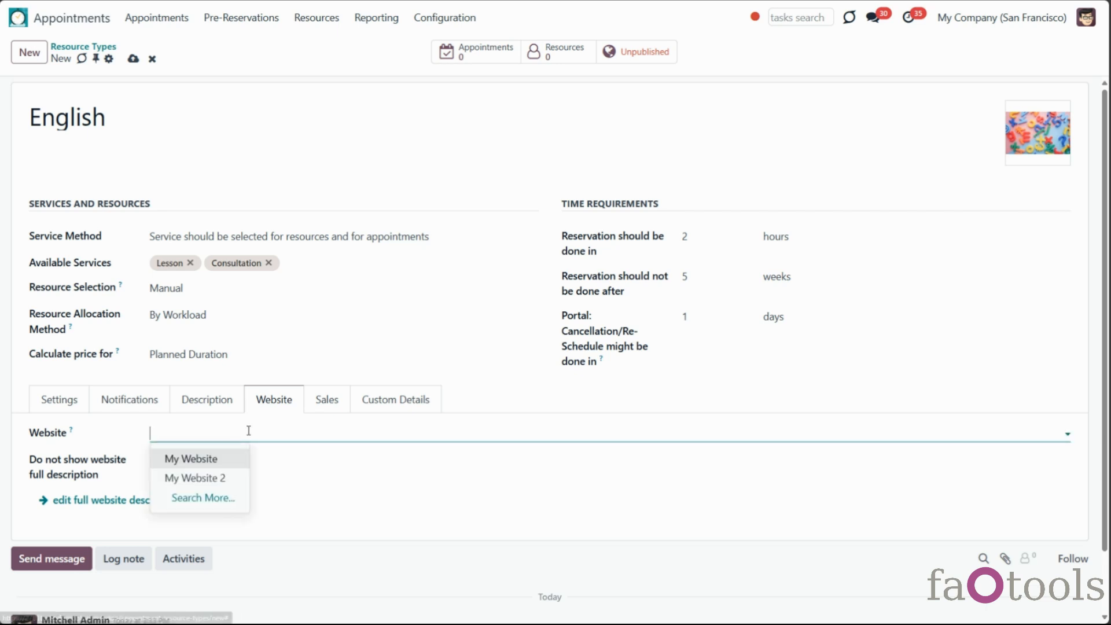
left_click(228, 457)
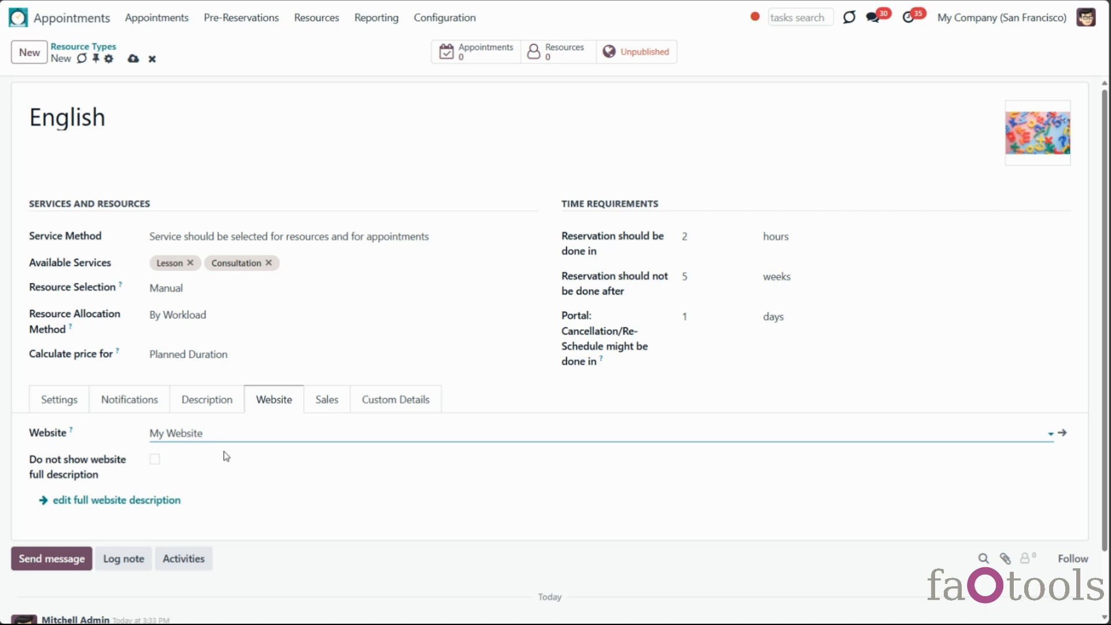
left_click_drag(230, 434, 149, 437)
key("BackSpace")
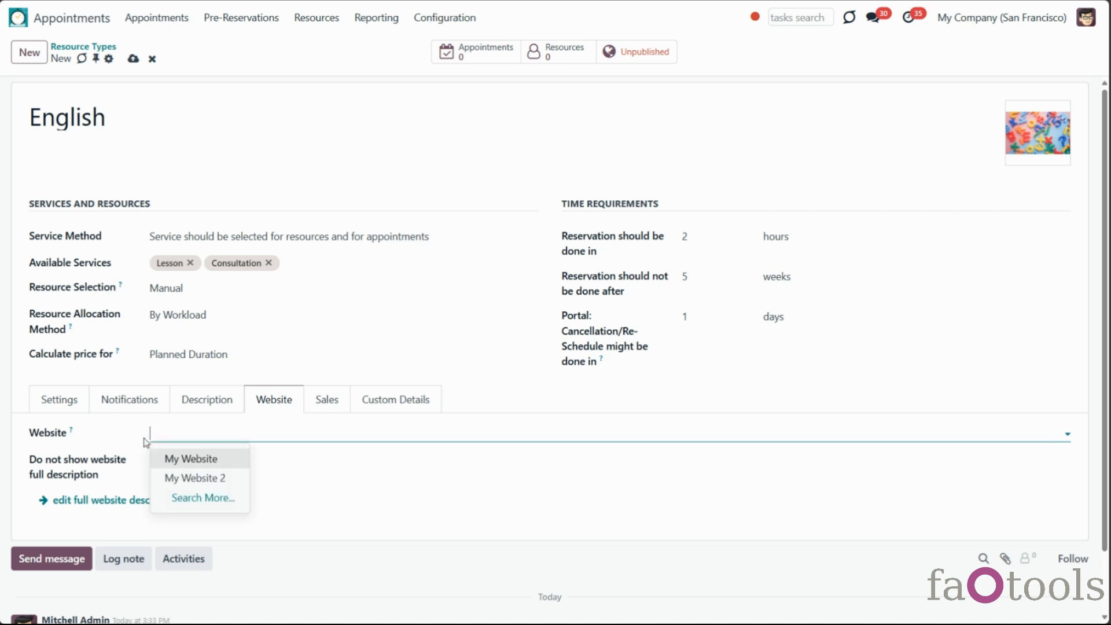
left_click(339, 444)
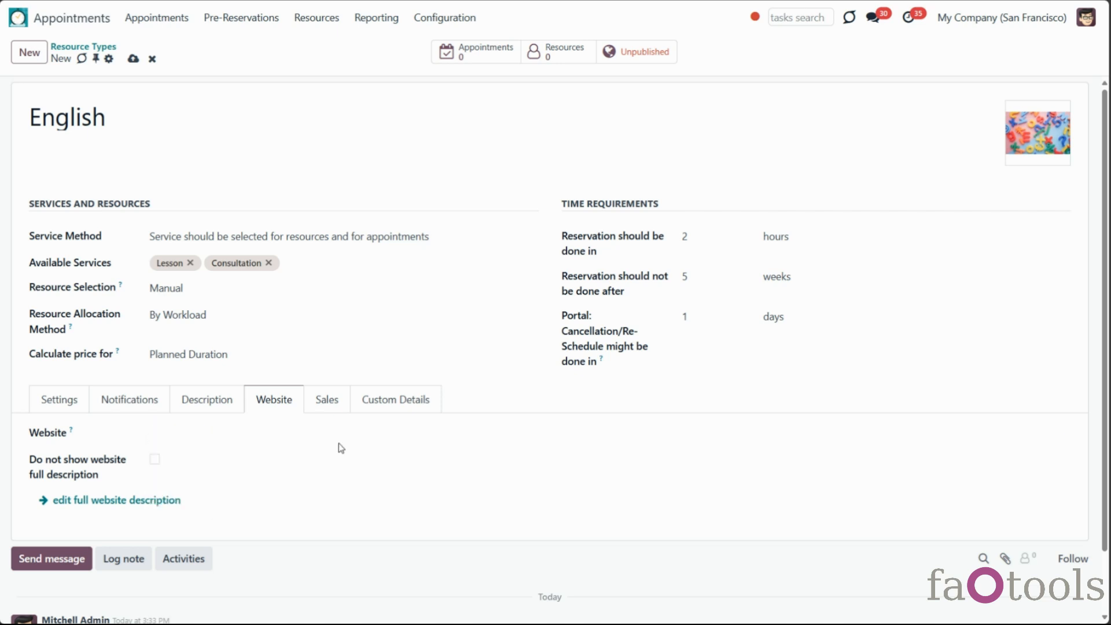
Set Europe as default sales team, choose a default salesperson, and save the English type
left_click(327, 401)
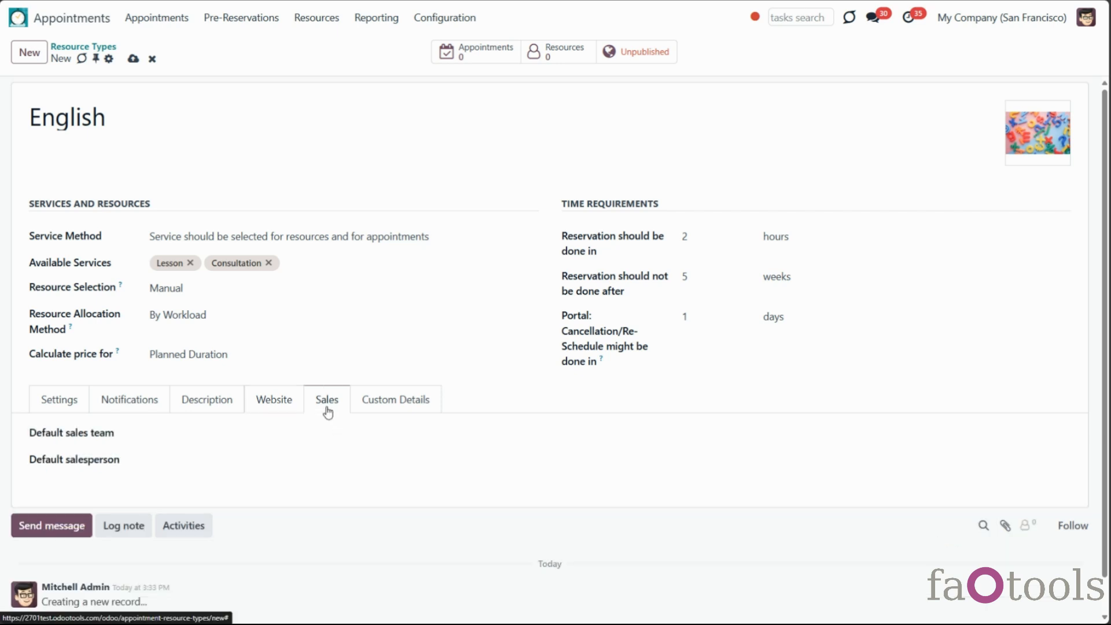
left_click(266, 434)
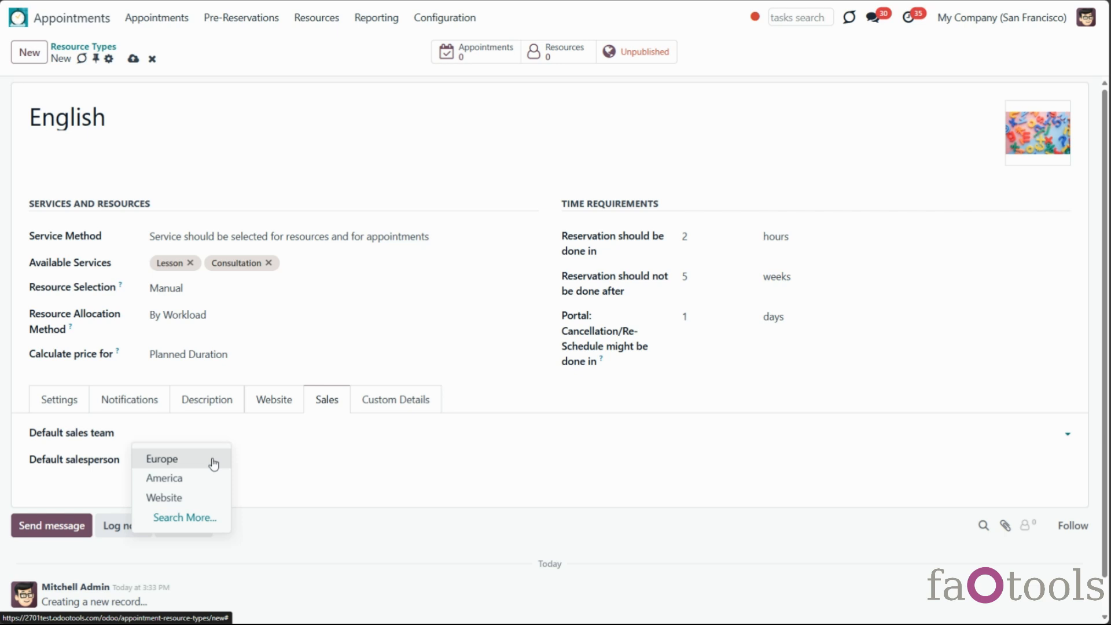
left_click(214, 461)
left_click(213, 458)
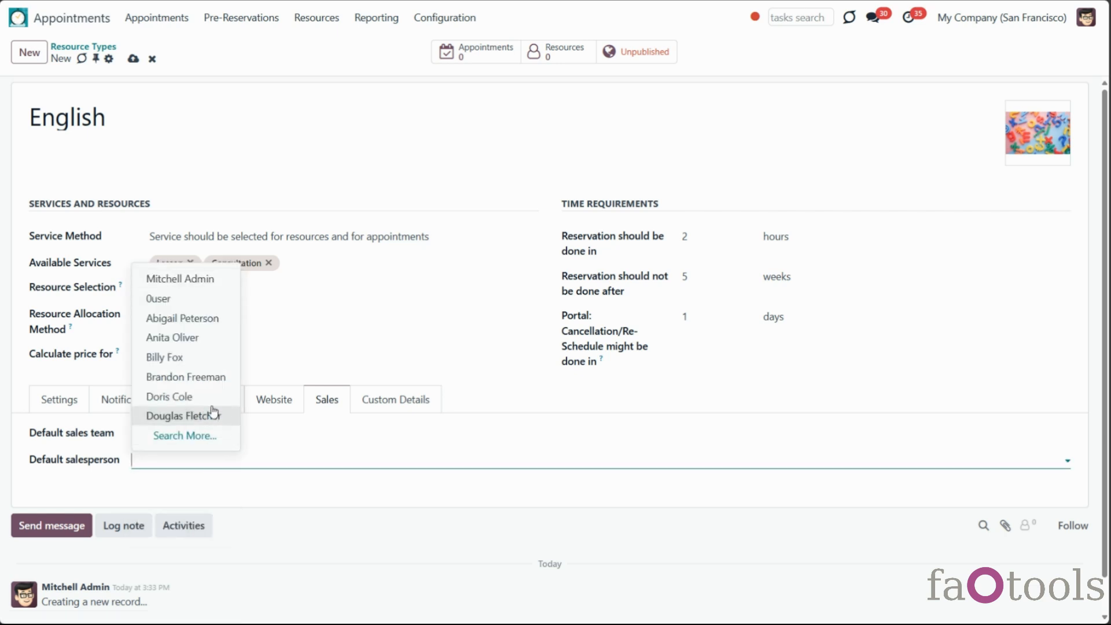
left_click(213, 340)
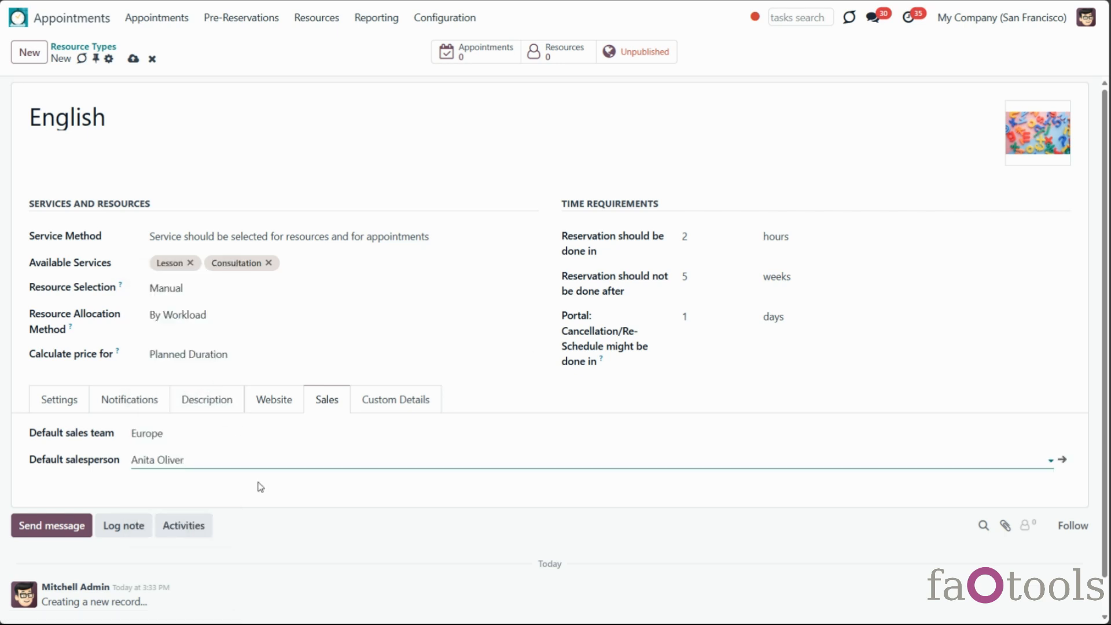
left_click(133, 58)
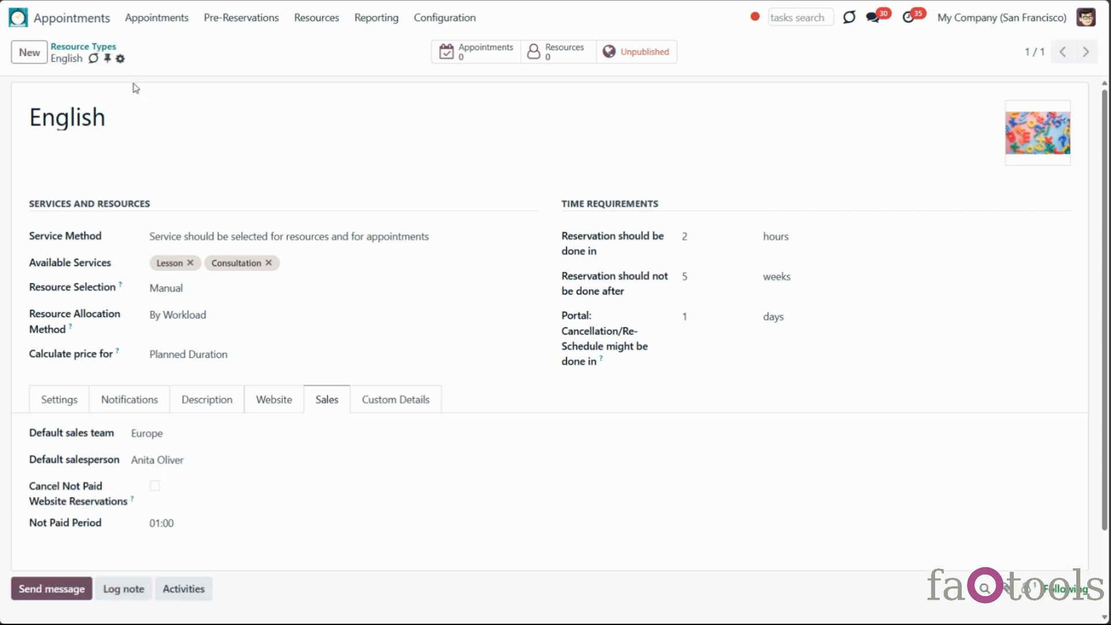
left_click(120, 58)
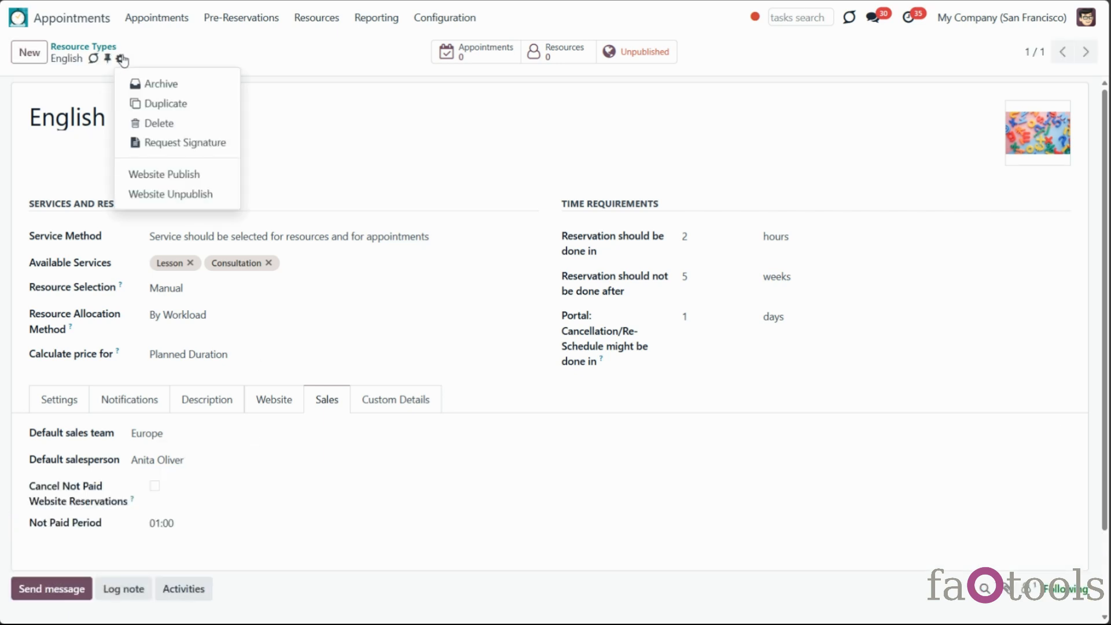
Duplicate the English resource type, rename the copy 'German', save it, and check its settings
left_click(151, 104)
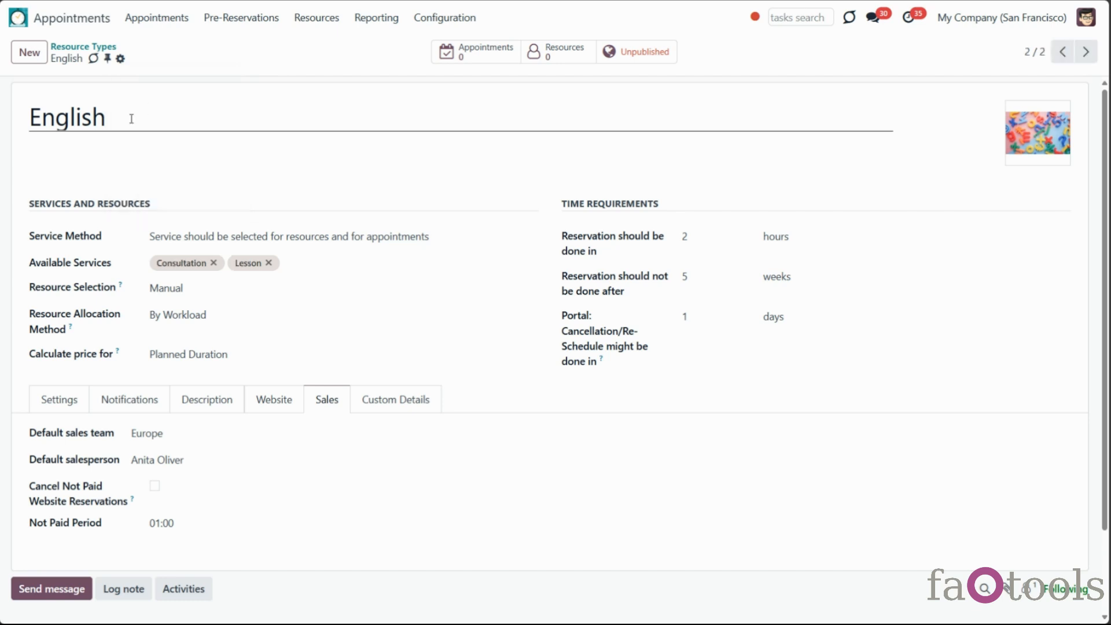
left_click_drag(131, 118, 13, 131)
type("German")
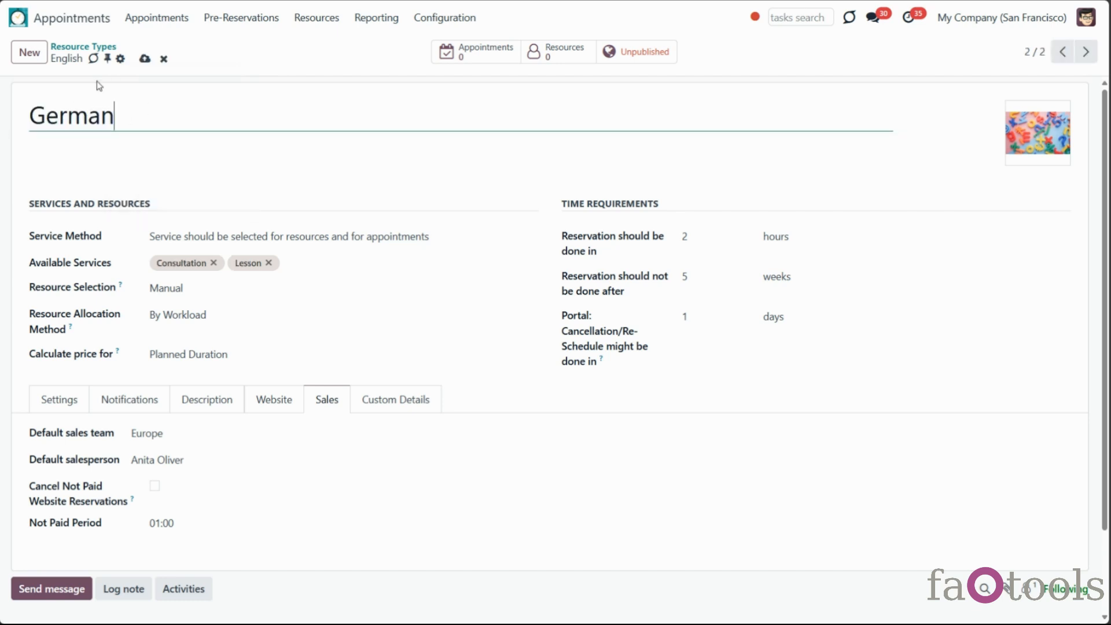
left_click(144, 58)
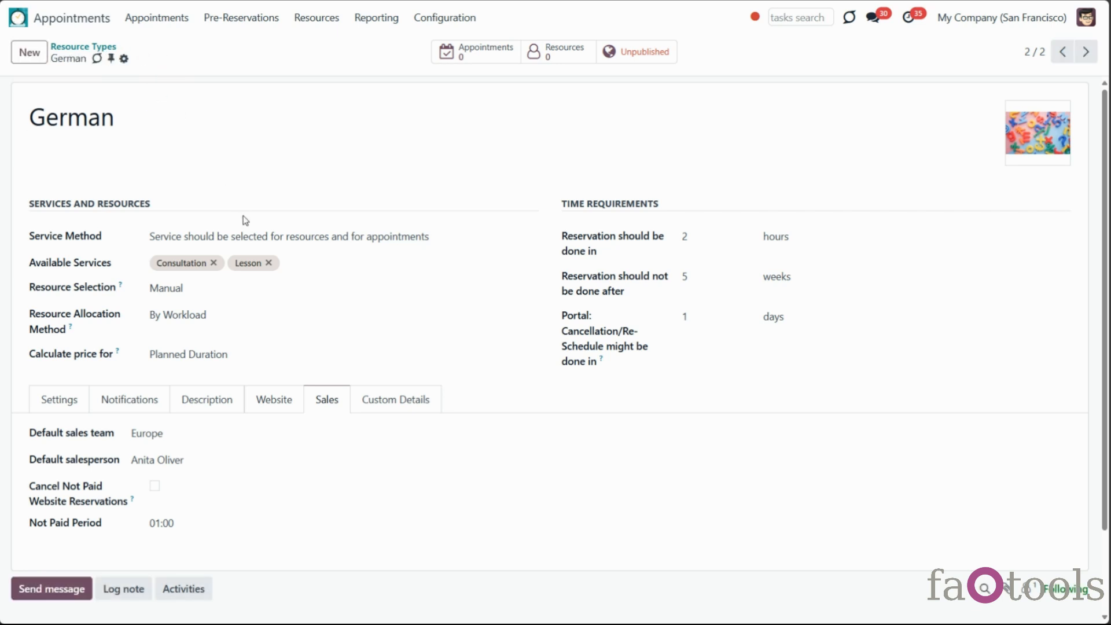
left_click(75, 403)
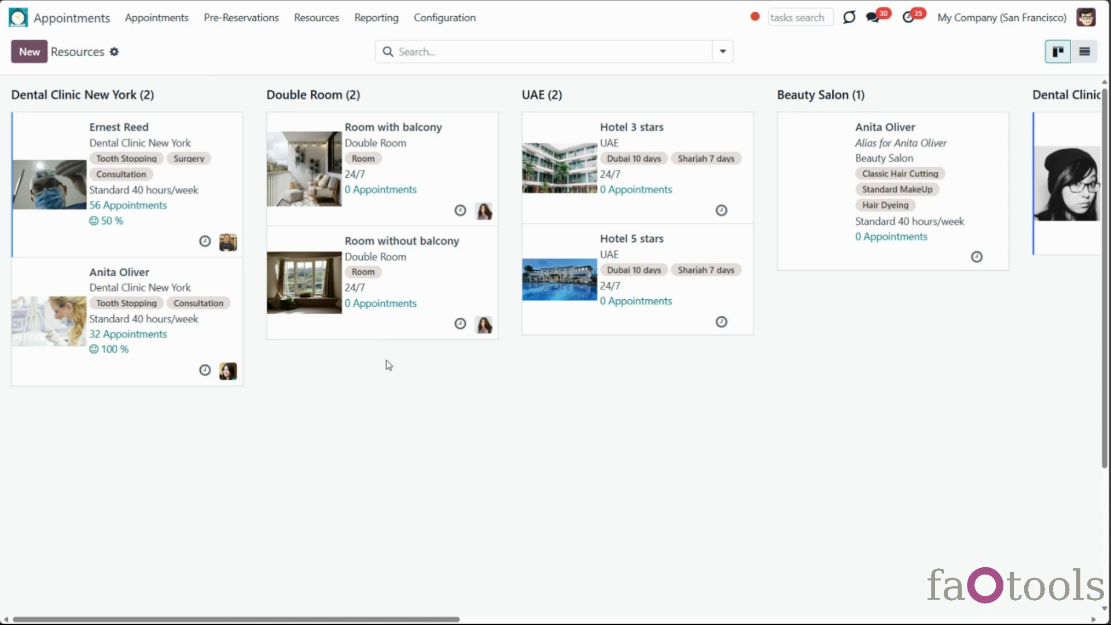
Scroll across the Resources kanban type columns, then start a new resource record
scroll(405, 368, "down", 1)
scroll(532, 425, "up", 1)
scroll(560, 565, "right", 3)
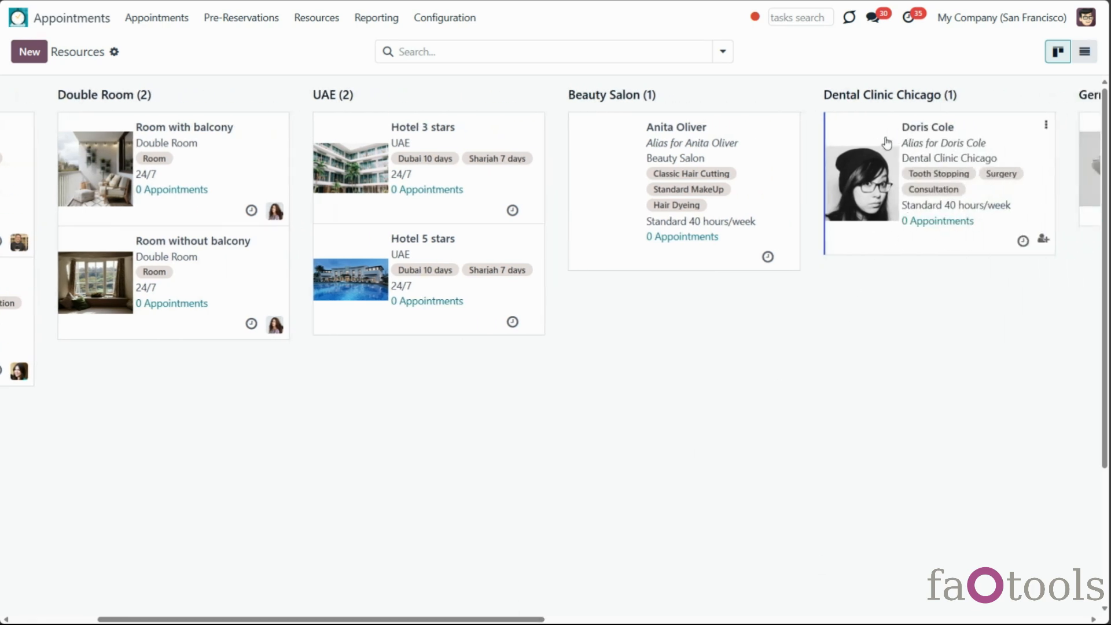
left_click_drag(365, 621, 266, 591)
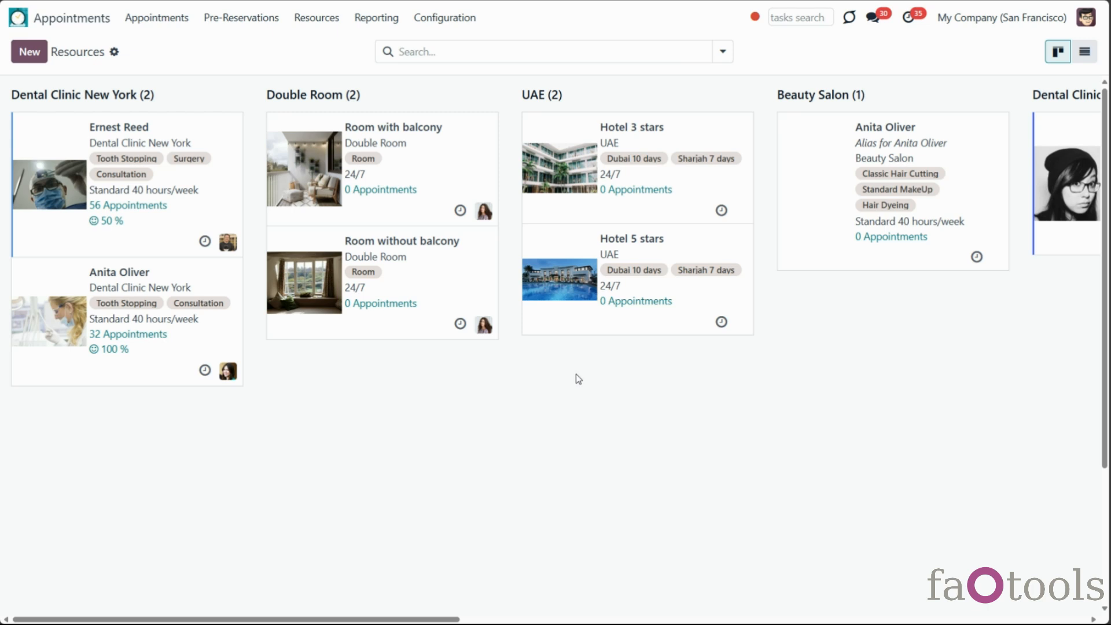
left_click(329, 25)
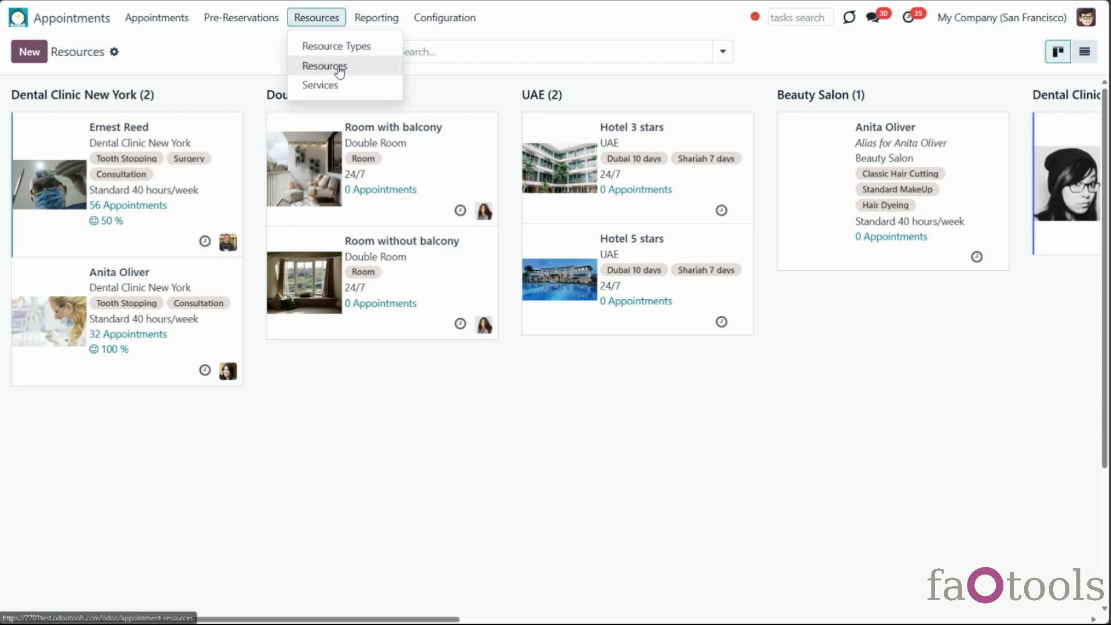
left_click(29, 51)
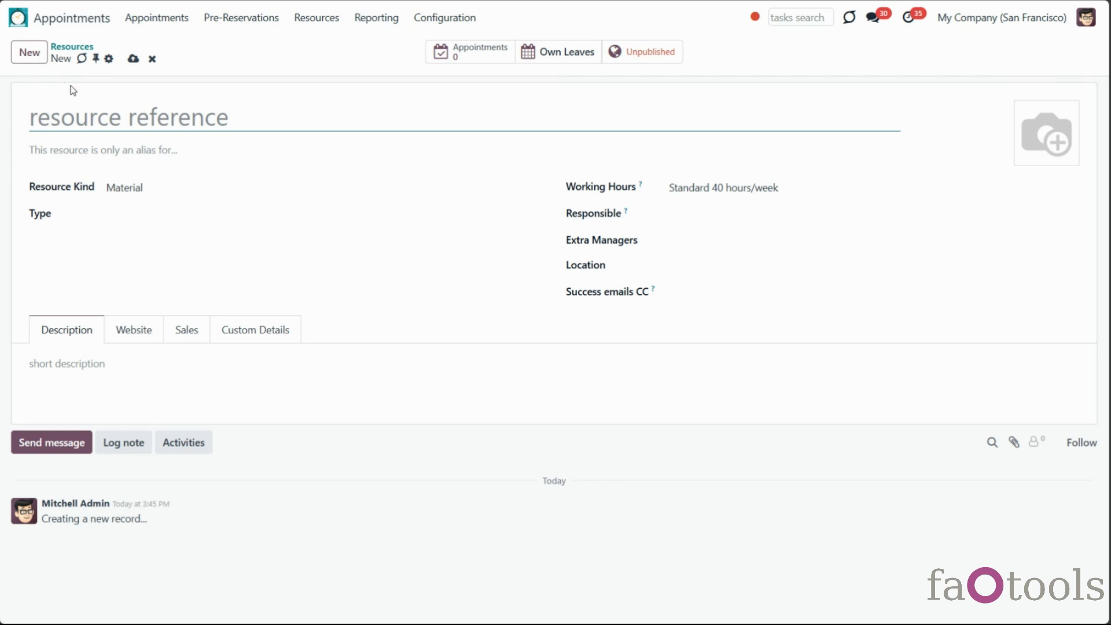
Enter the person's full name as the resource name and upload their photo
type("Abigail Peterson")
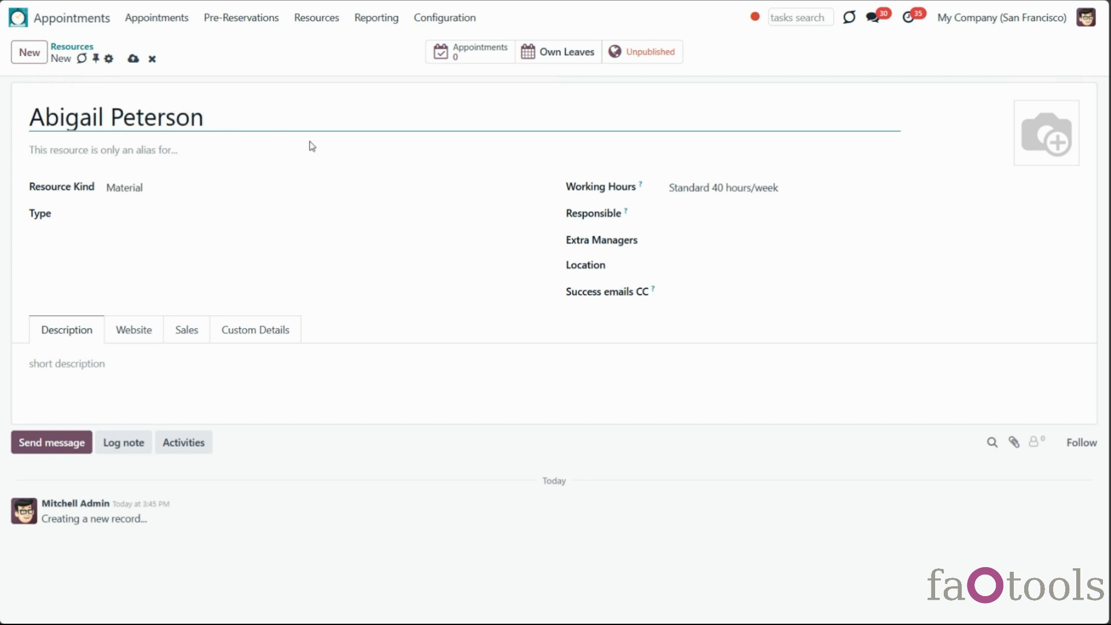
mouse_move(1046, 146)
left_click(1027, 155)
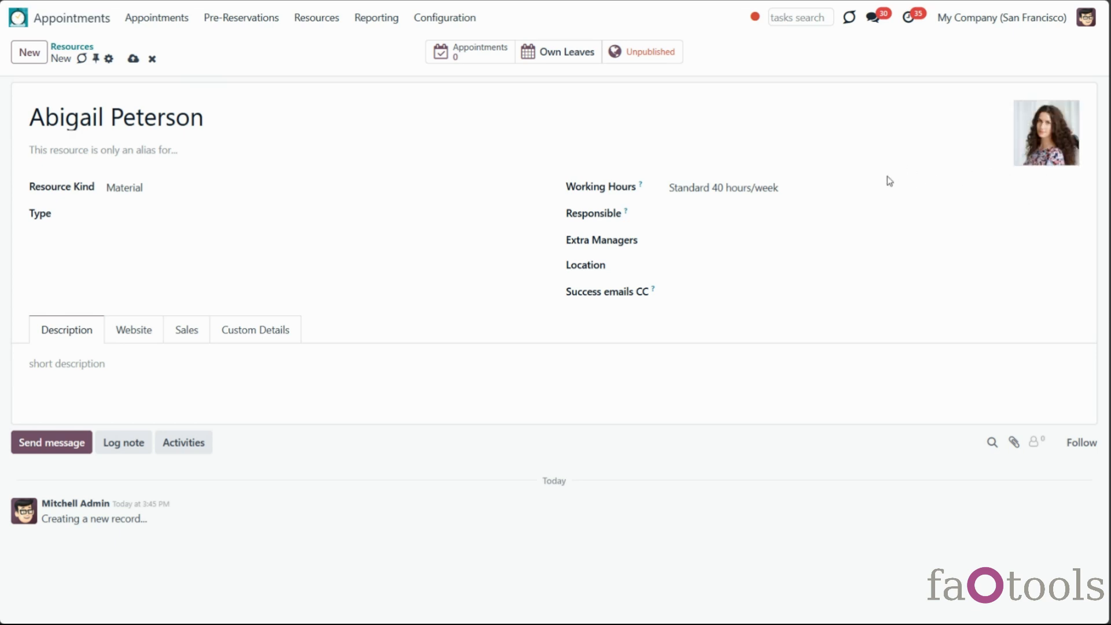
Set Resource Kind to Human and link the resource to the matching employee
left_click(234, 189)
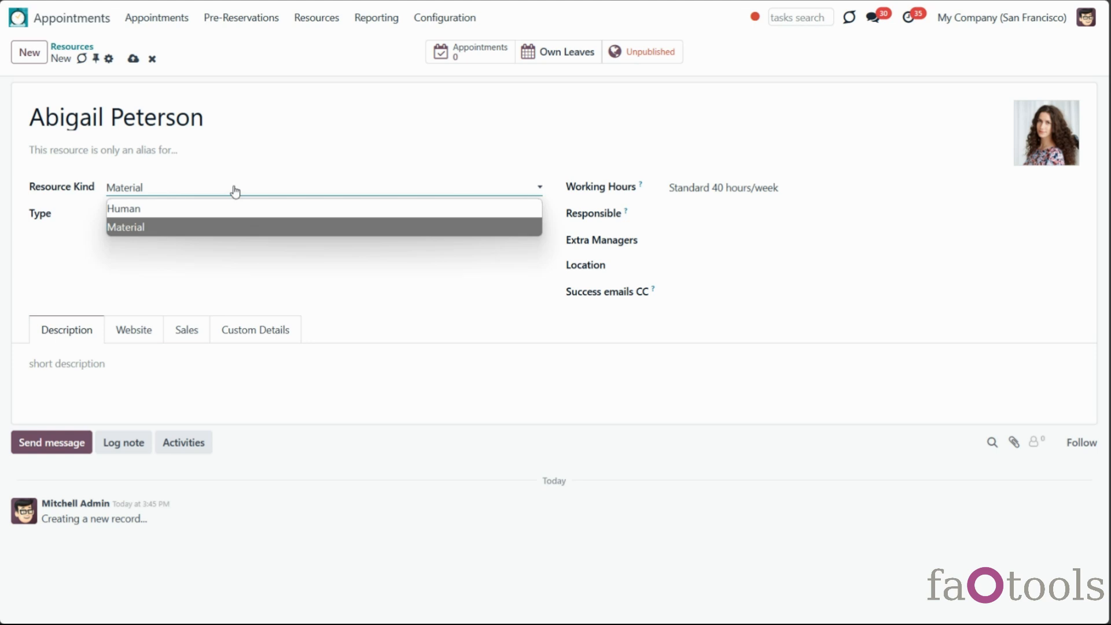
left_click(233, 228)
left_click(723, 187)
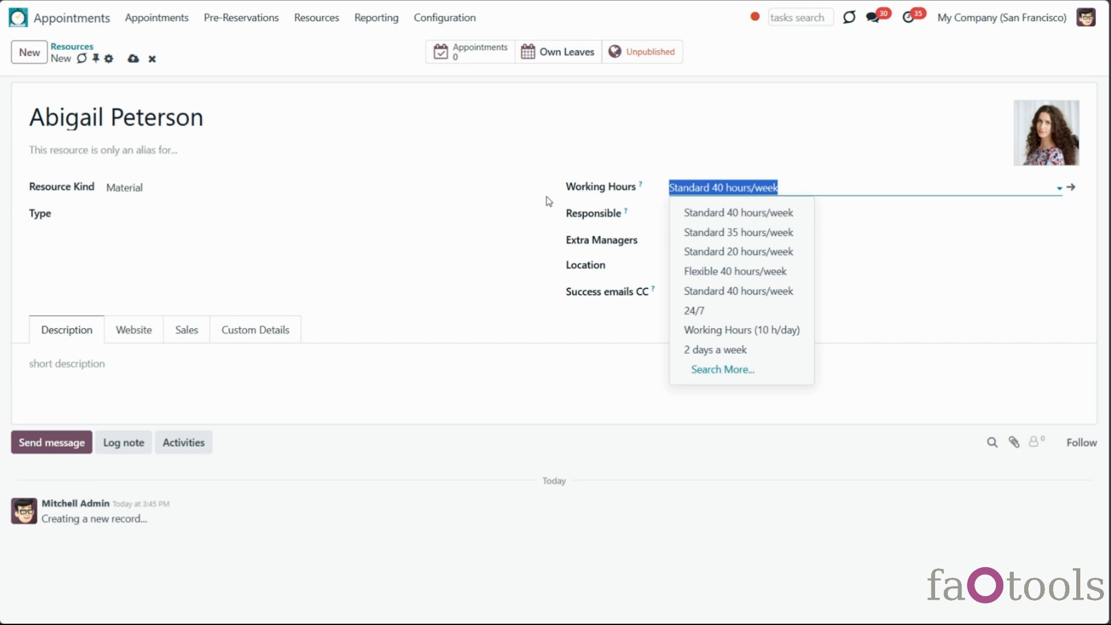
left_click(502, 187)
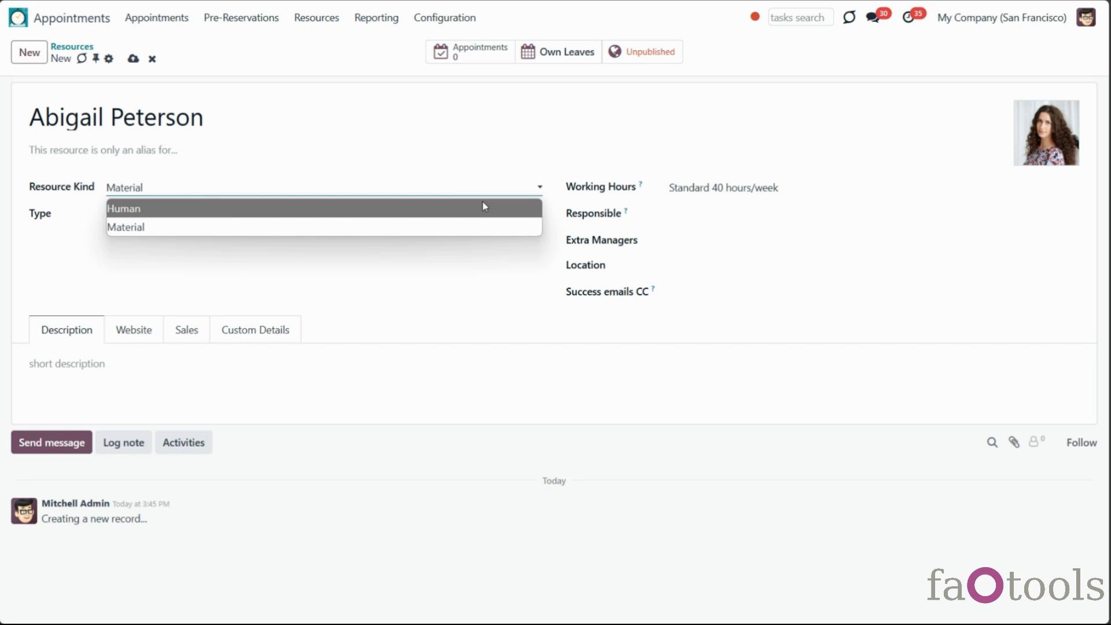
left_click(481, 200)
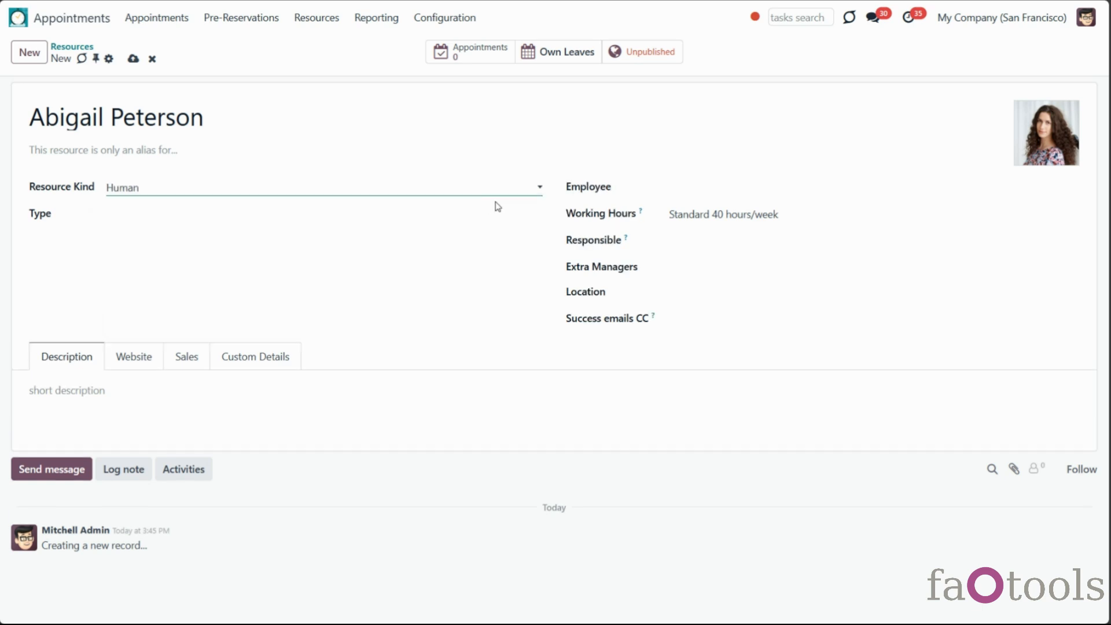
left_click(692, 188)
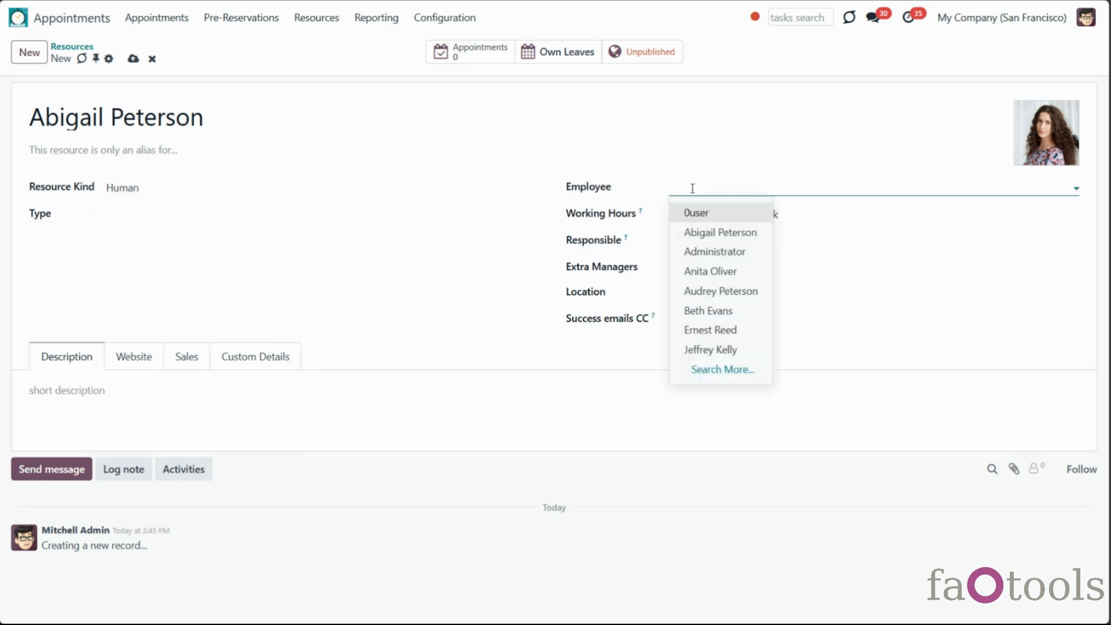
left_click(704, 231)
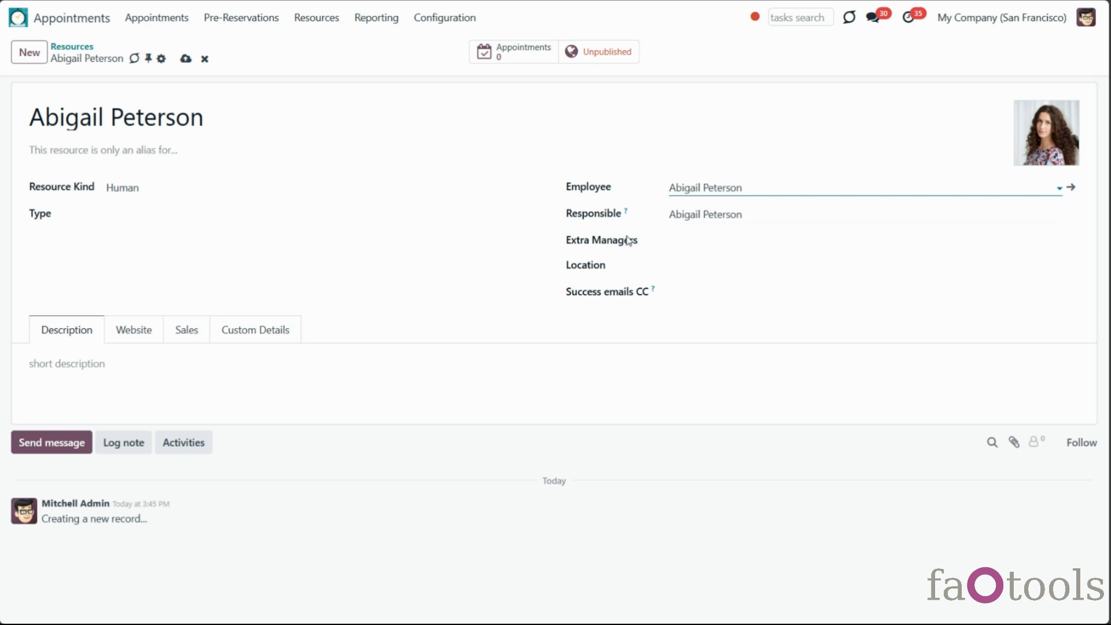
Assign the English resource type, keeping Lesson and Consultation as available services
left_click(218, 216)
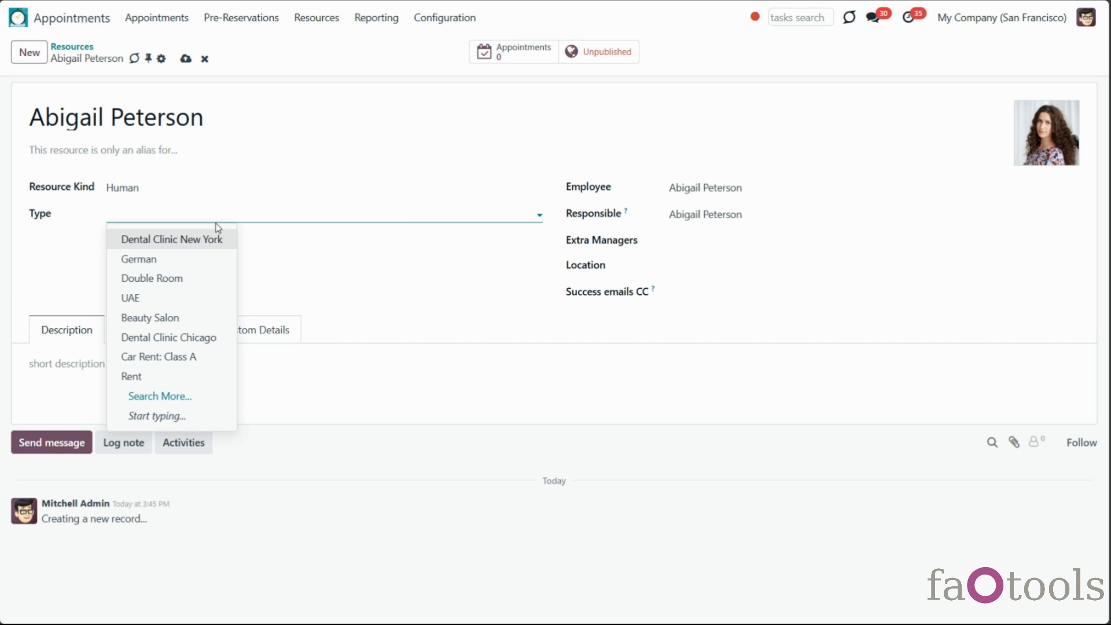
type("En")
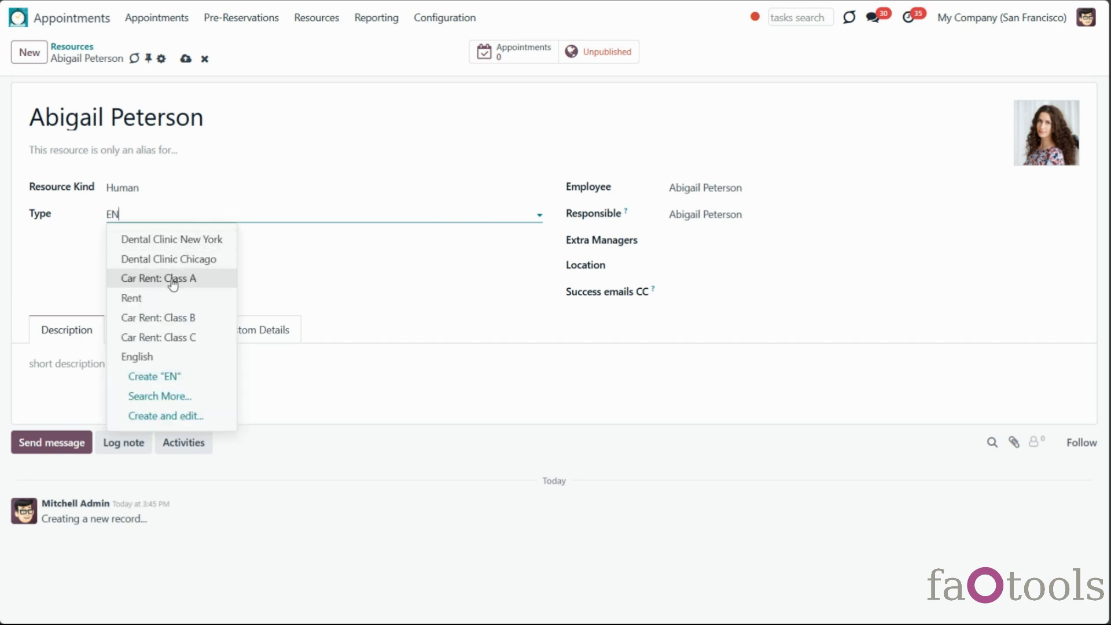
left_click(173, 357)
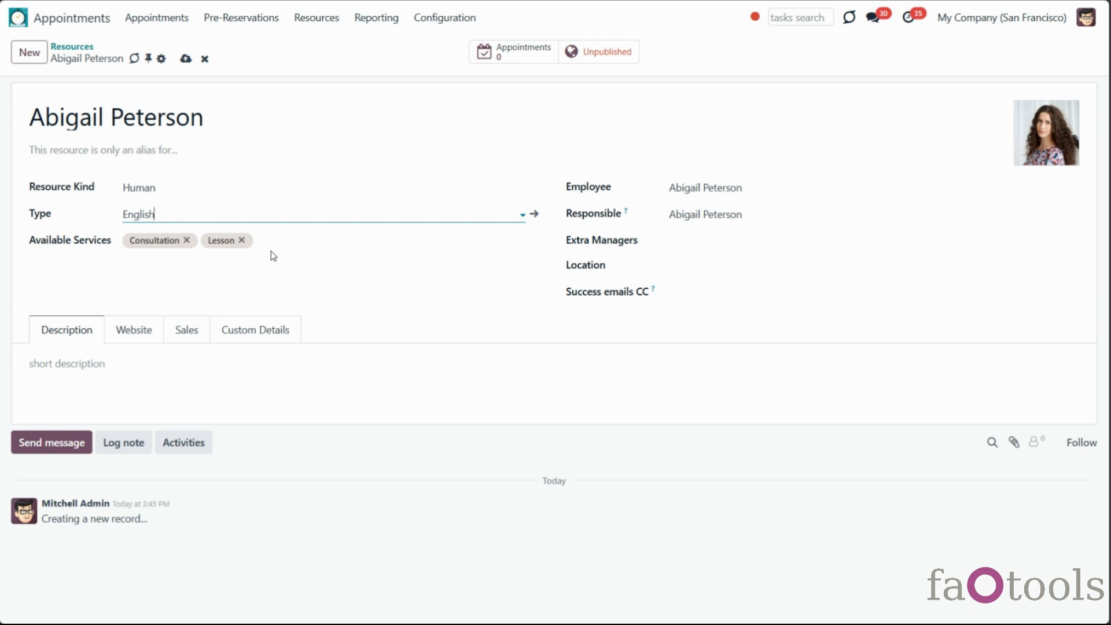
left_click(186, 240)
left_click(271, 241)
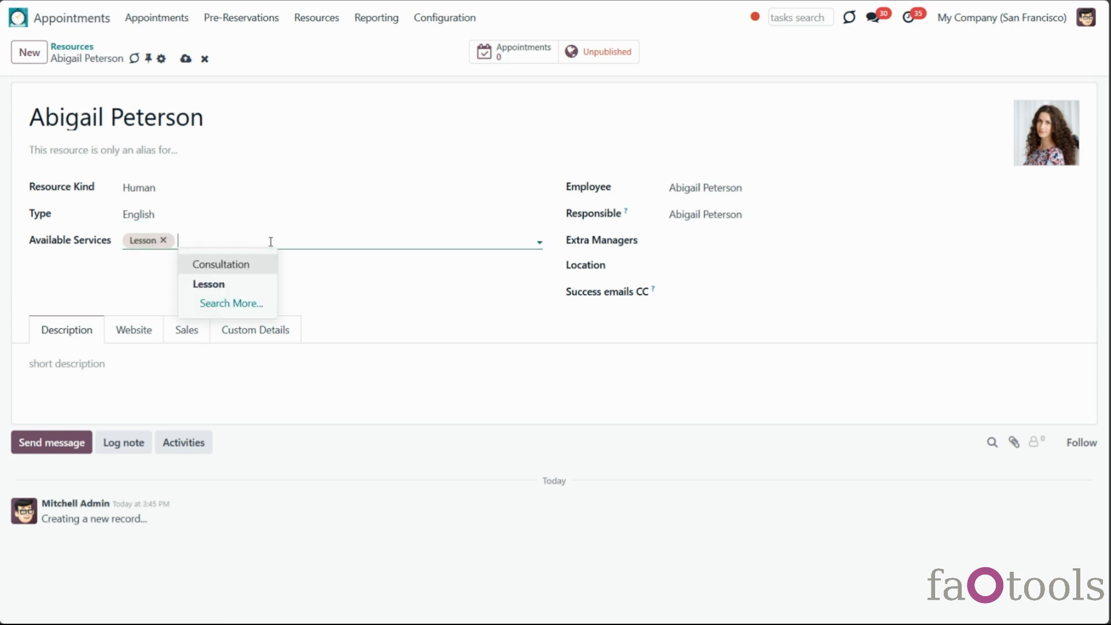
left_click(248, 270)
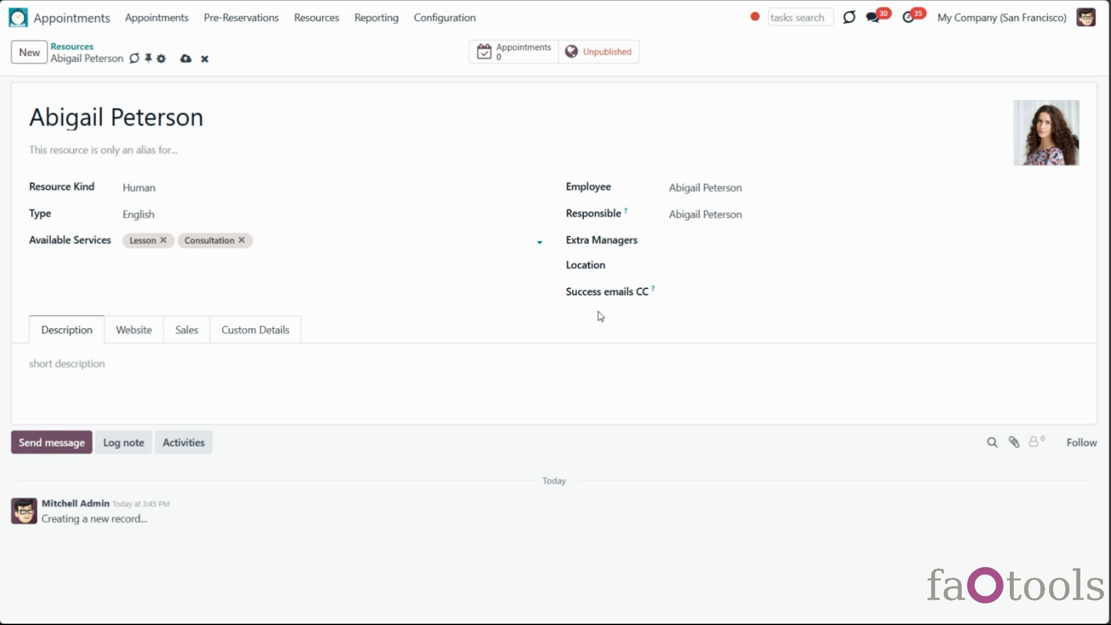
left_click(718, 242)
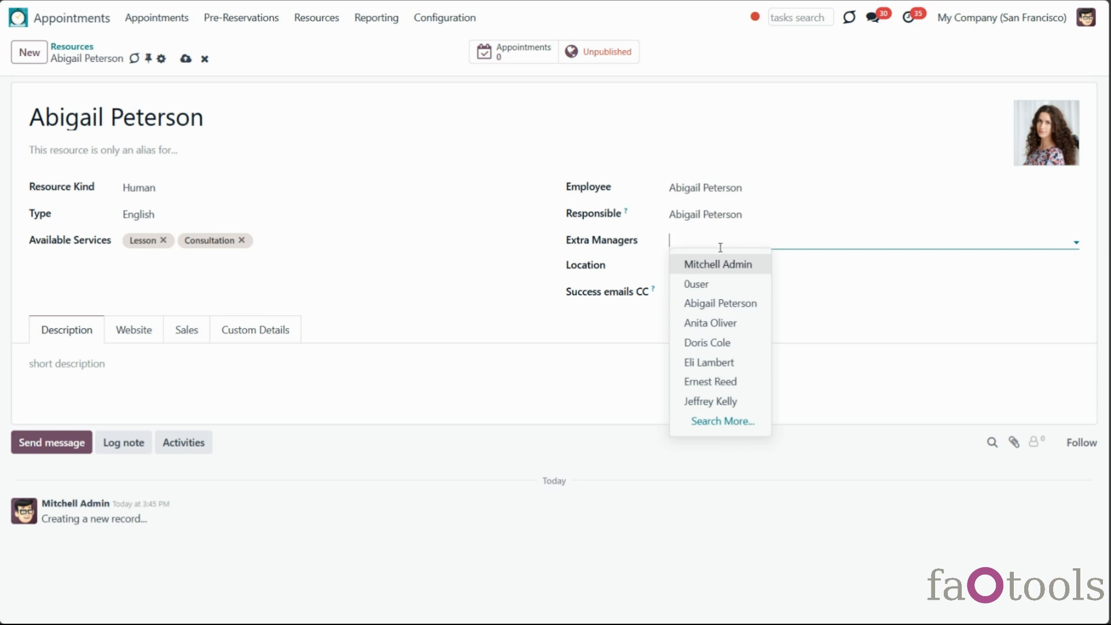
left_click(730, 363)
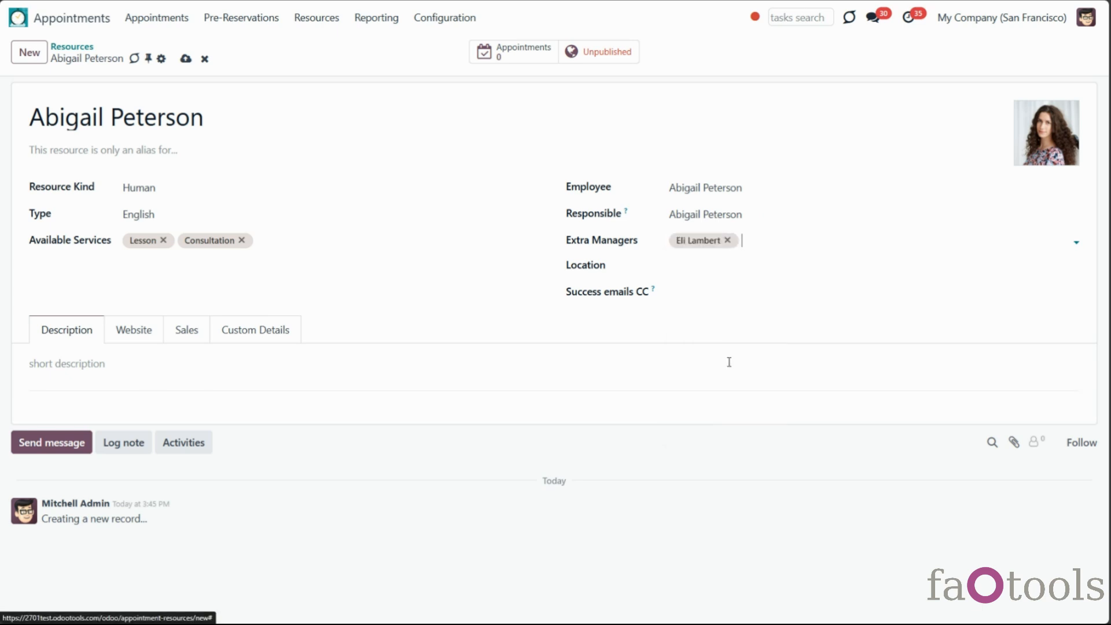
left_click(676, 270)
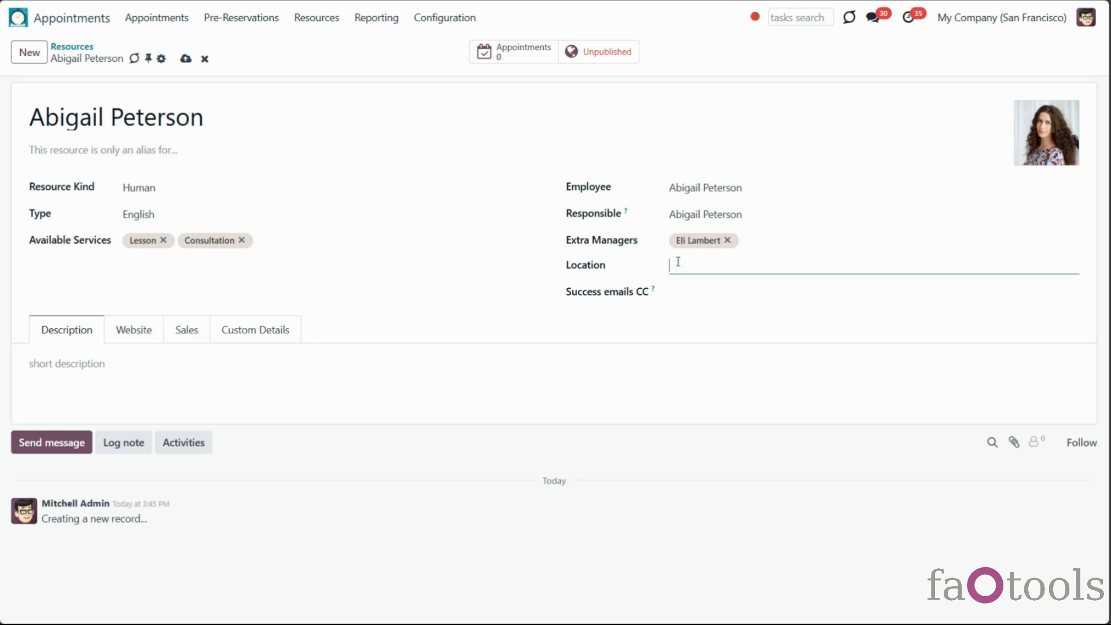
left_click(720, 288)
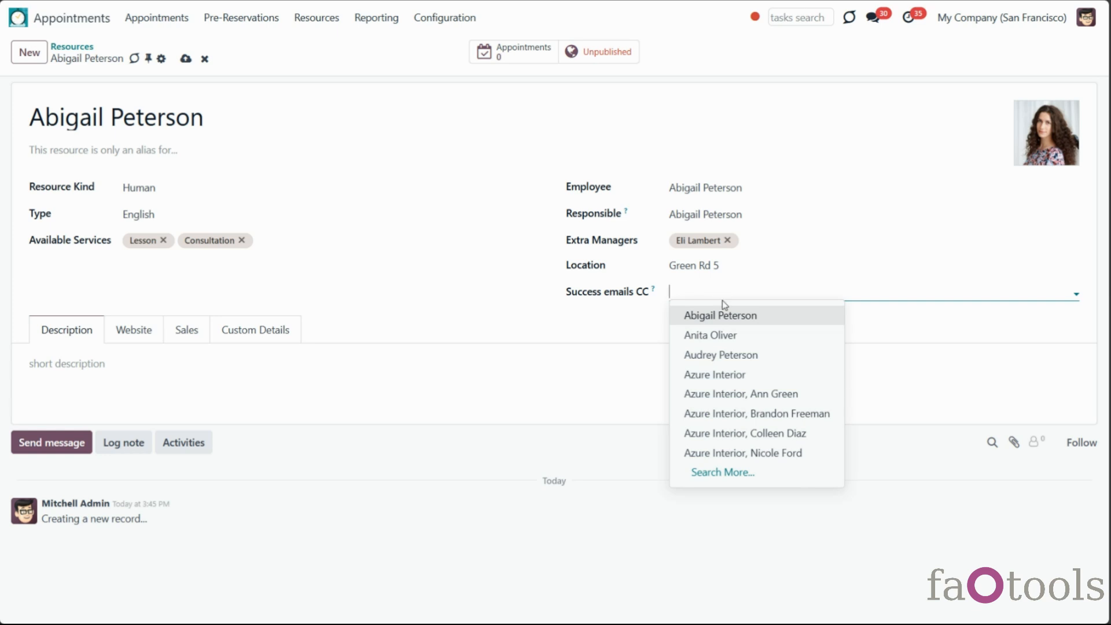
left_click(736, 374)
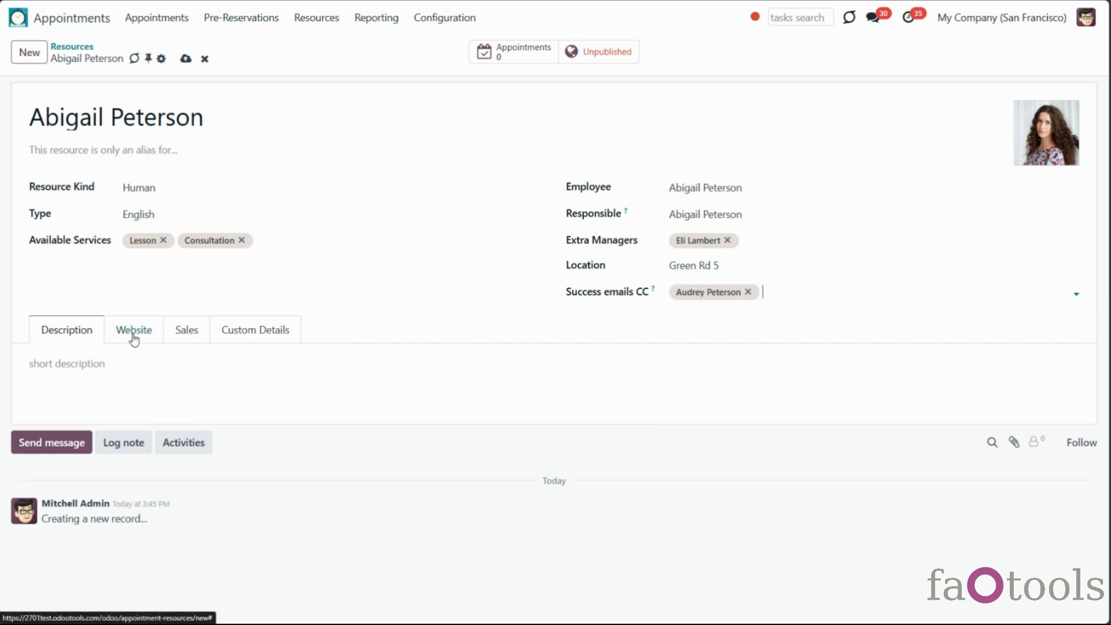
Describe the resource as 'IELTS Certif' and link it to My Website
left_click(108, 375)
type("IELTS Certificate")
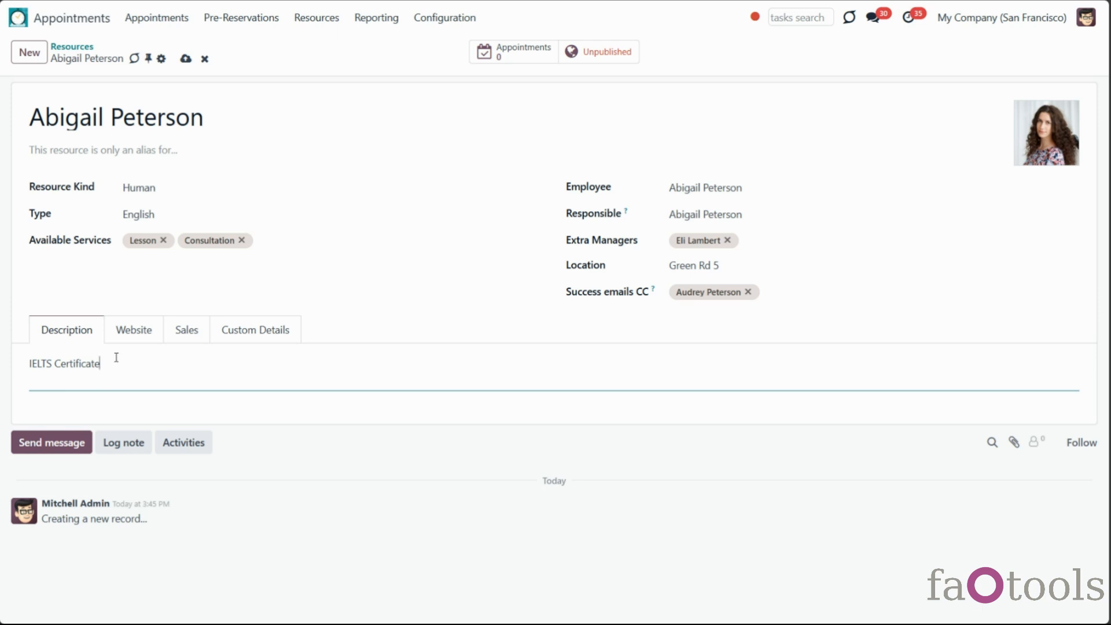
left_click(130, 329)
left_click(194, 363)
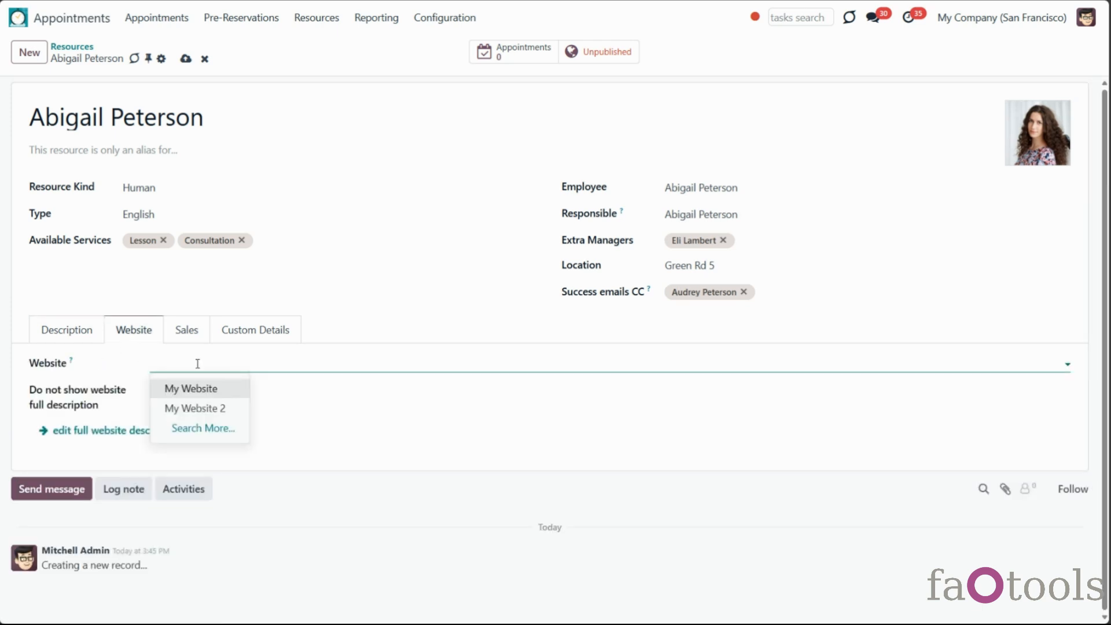
left_click(204, 391)
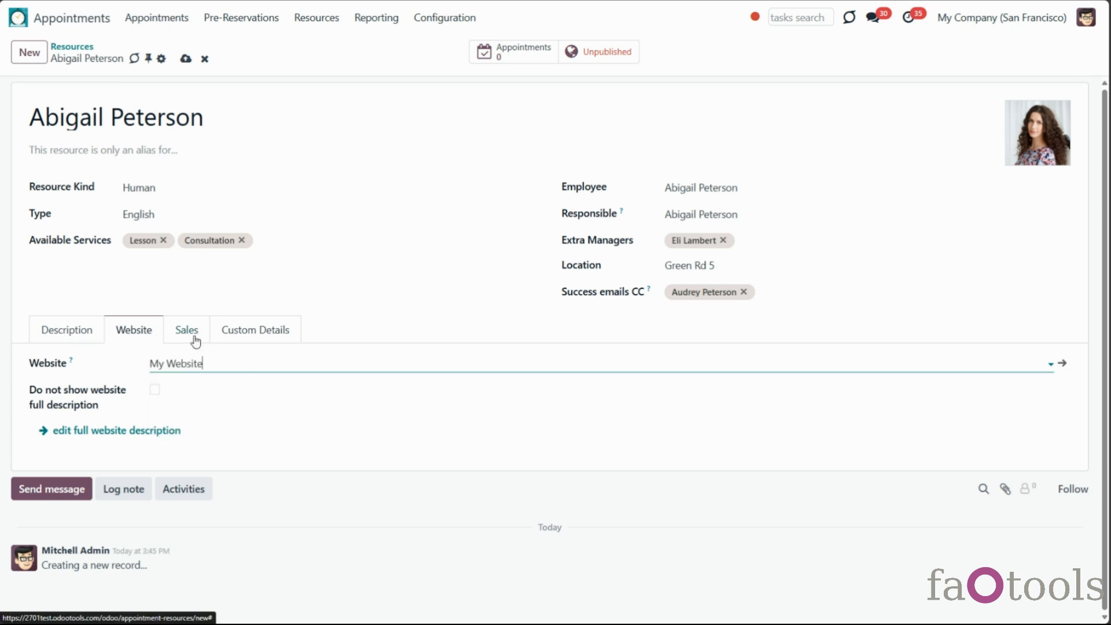
Assign the Europe sales team and leave the default salesperson empty
left_click(192, 336)
left_click(213, 366)
left_click(204, 389)
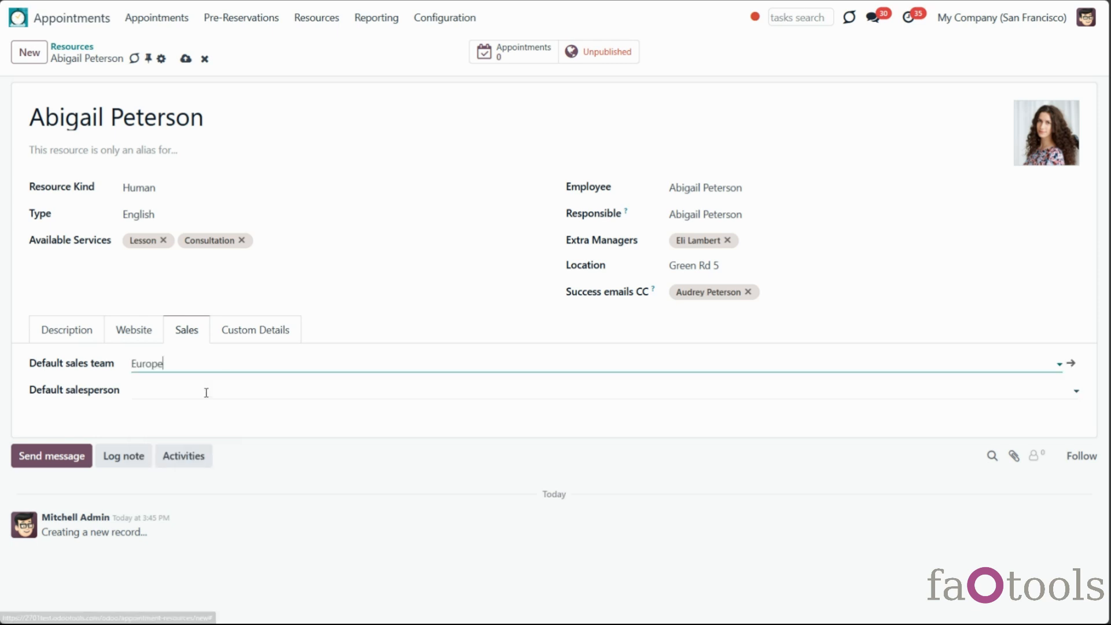
left_click(206, 394)
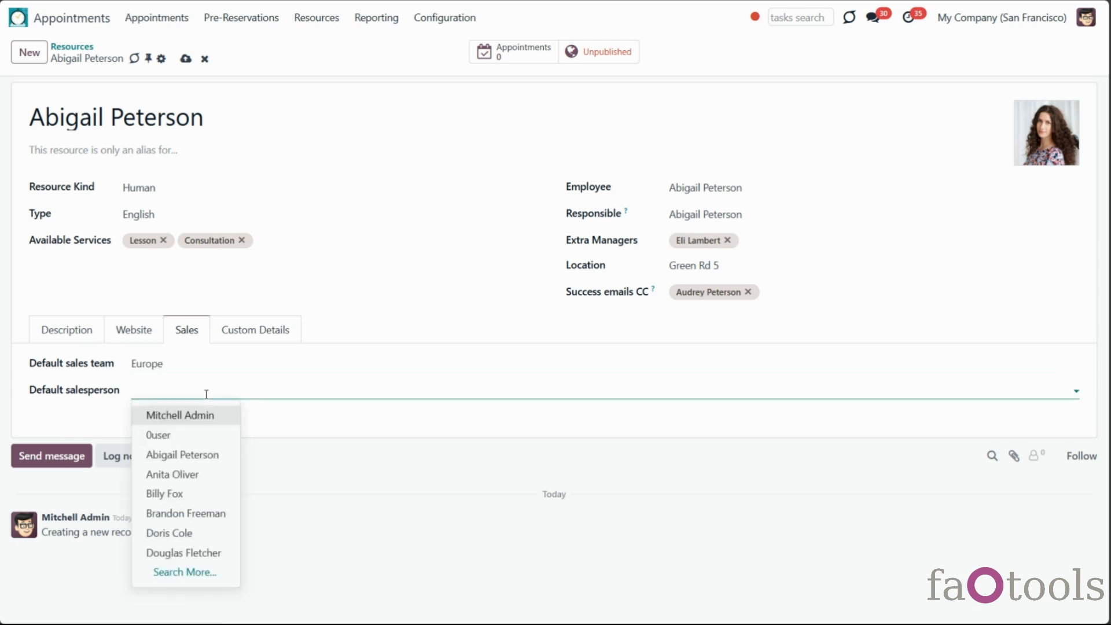
left_click(230, 531)
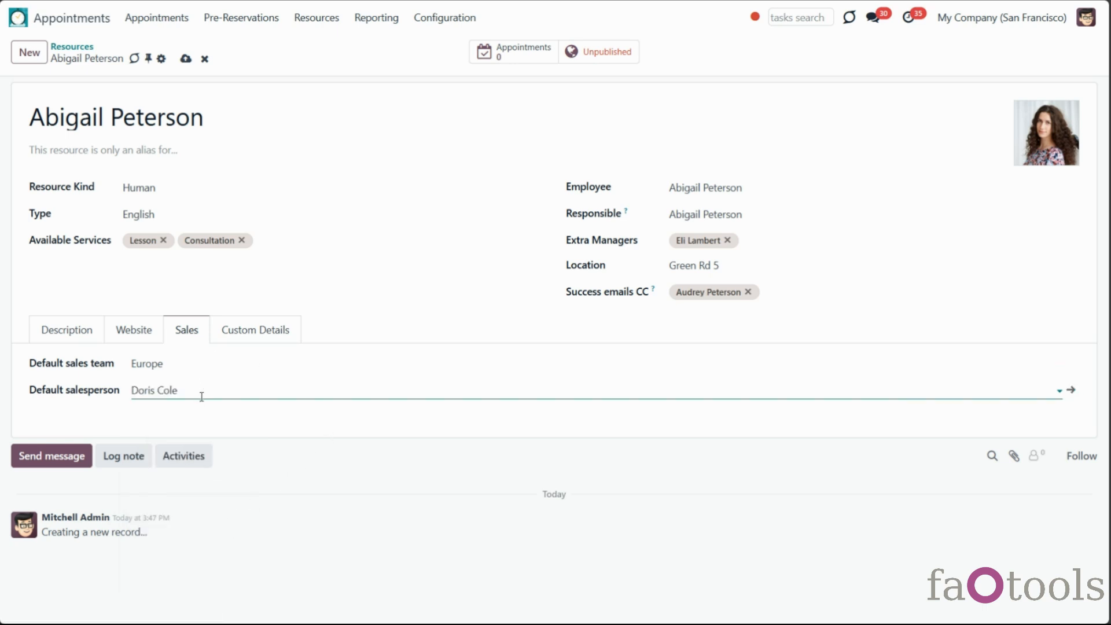
left_click_drag(189, 394, 112, 384)
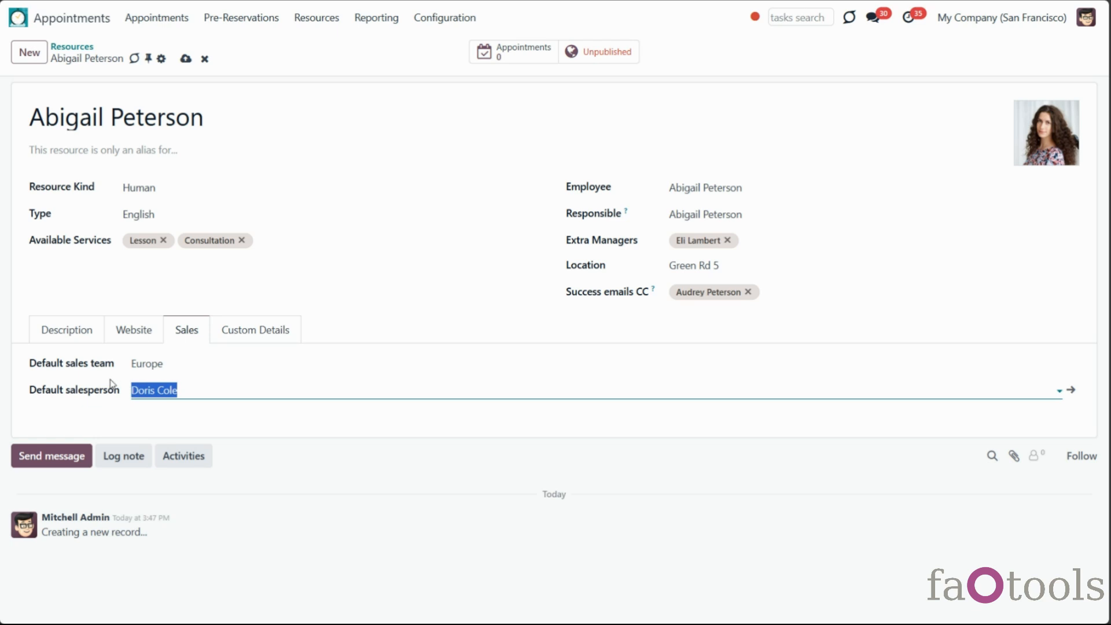
key("BackSpace")
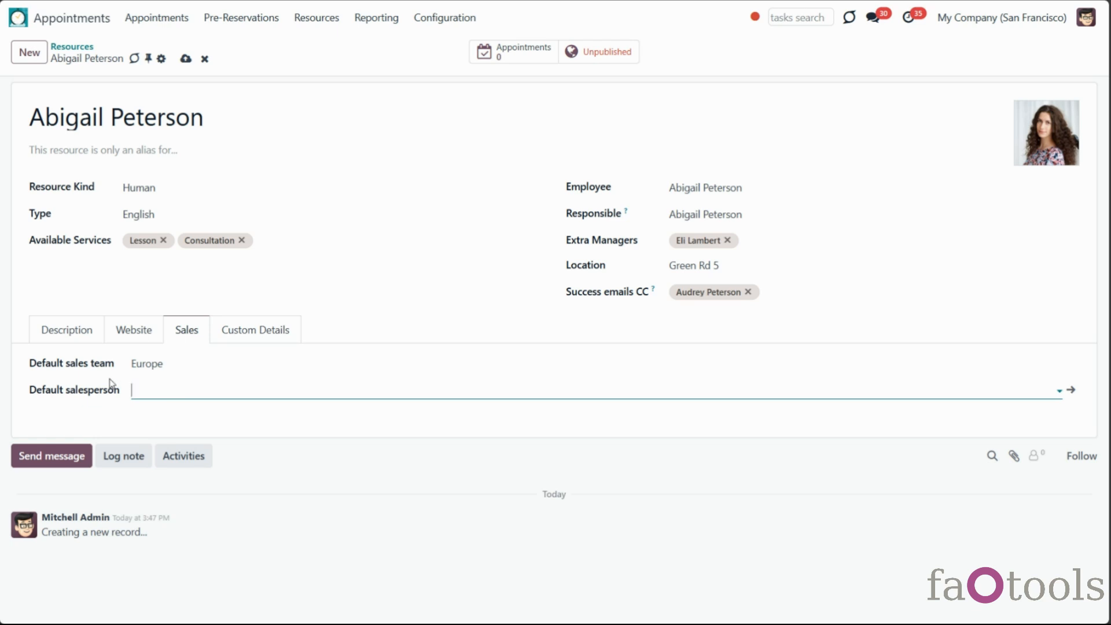
left_click(310, 427)
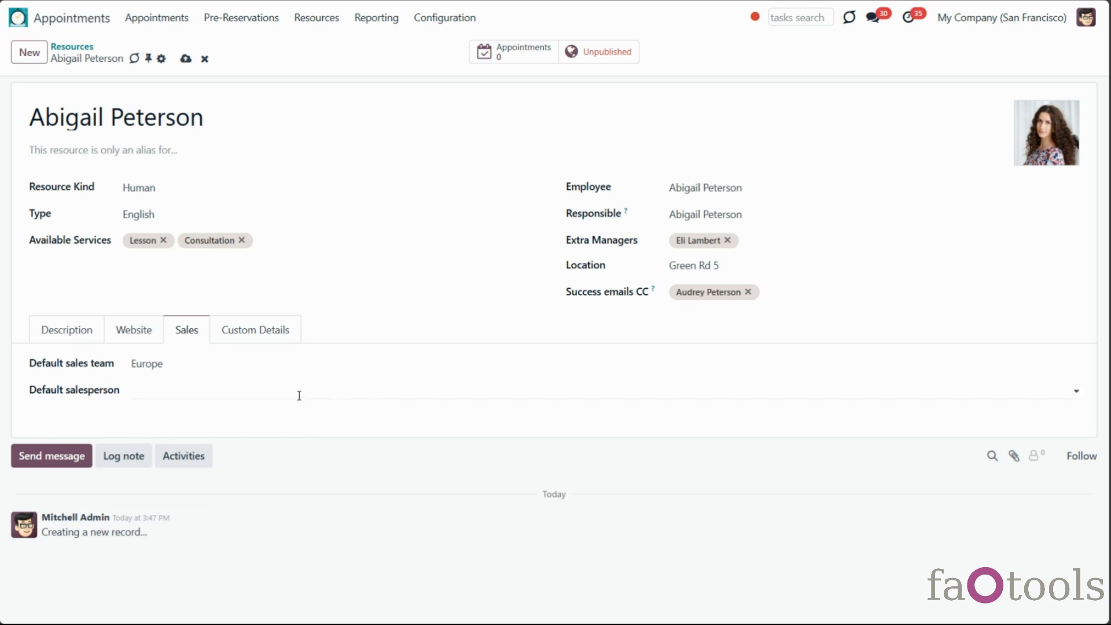
Save the resource, glancing at alias suggestions without choosing one
left_click(186, 59)
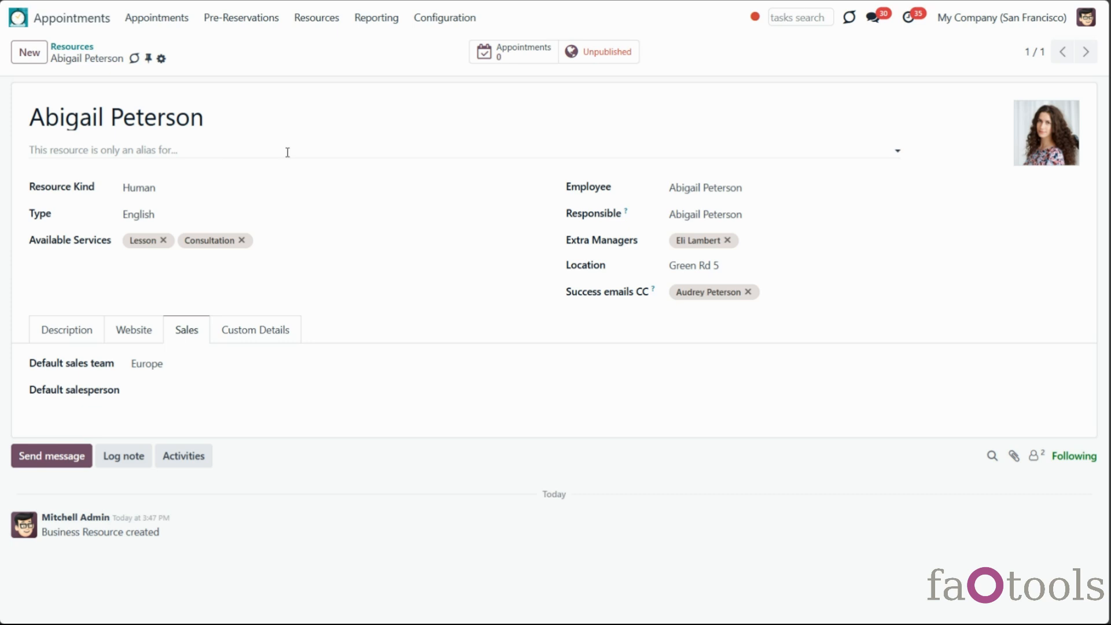
left_click(288, 152)
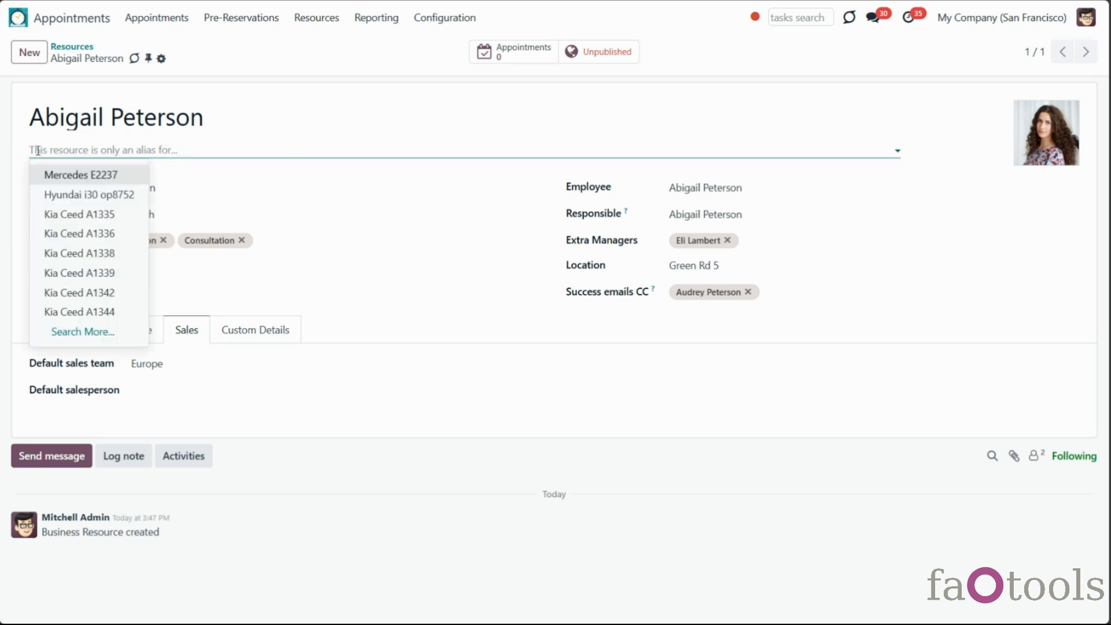
left_click(73, 51)
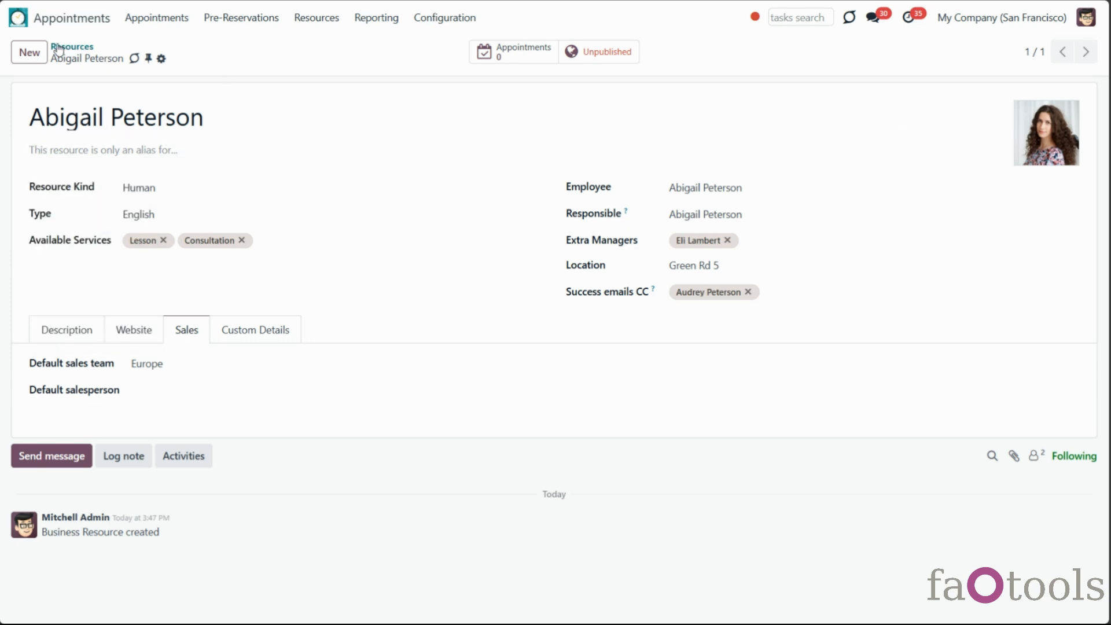
Return to the Resources board and scroll right to columns like German and Car Rent: Class A
left_click(72, 48)
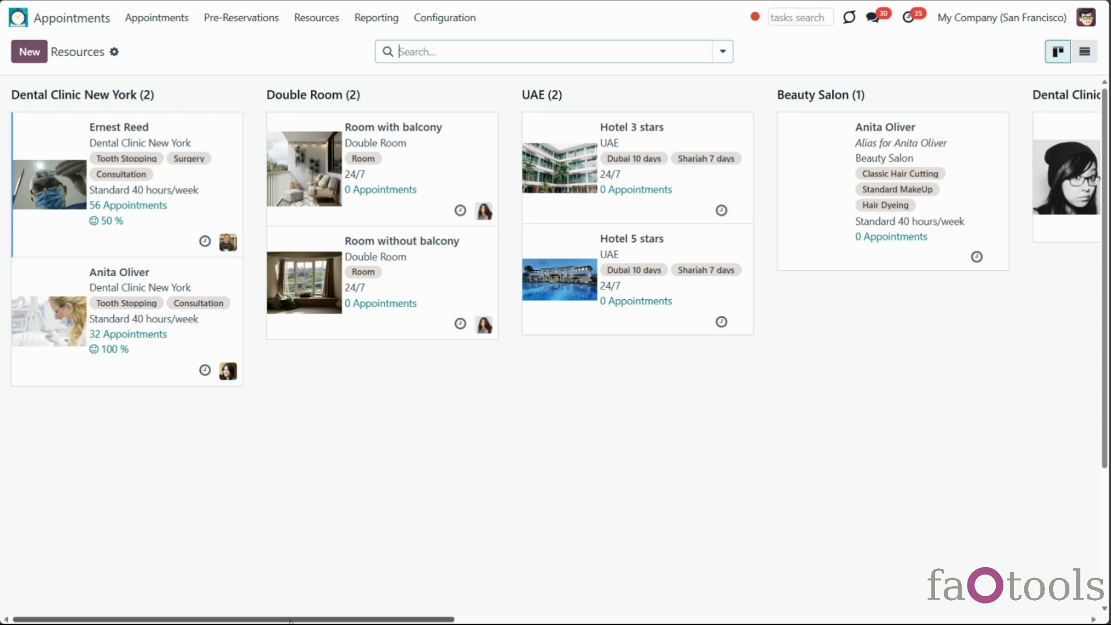
left_click_drag(290, 620, 554, 621)
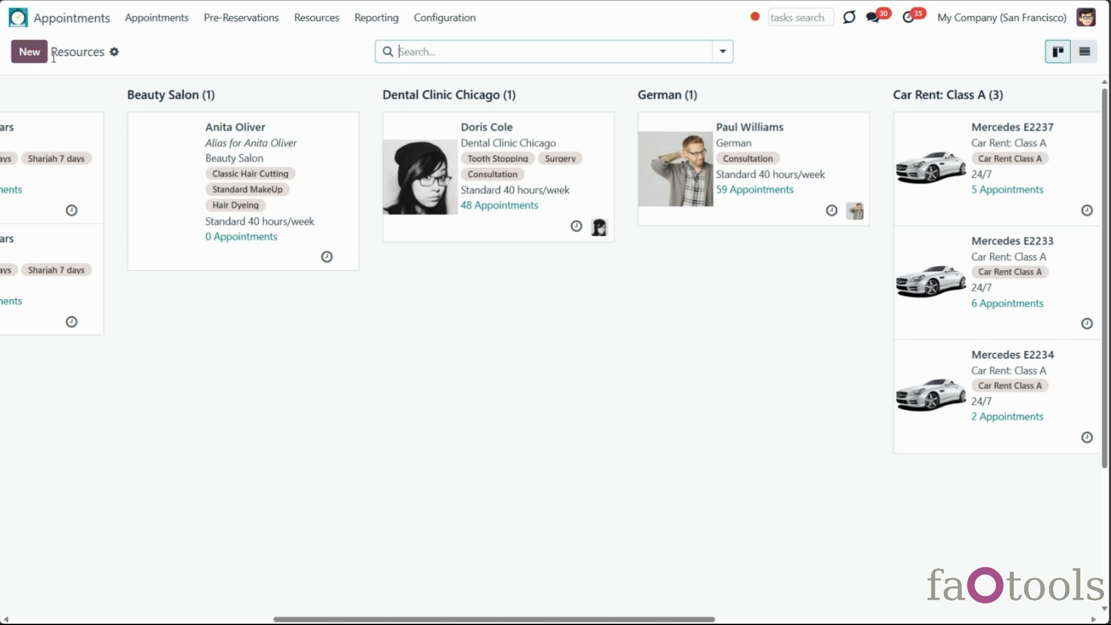
left_click(22, 54)
Name the new resource after the existing person, alias it to that person and set its kind to Human
type("Doris Cole")
left_click(1034, 161)
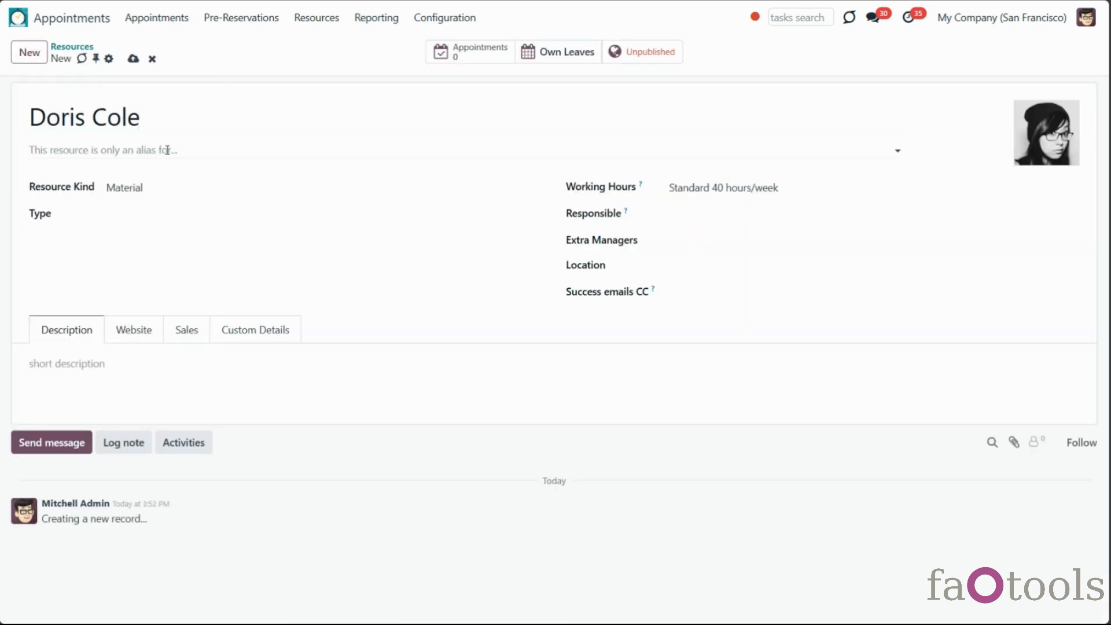
left_click(167, 150)
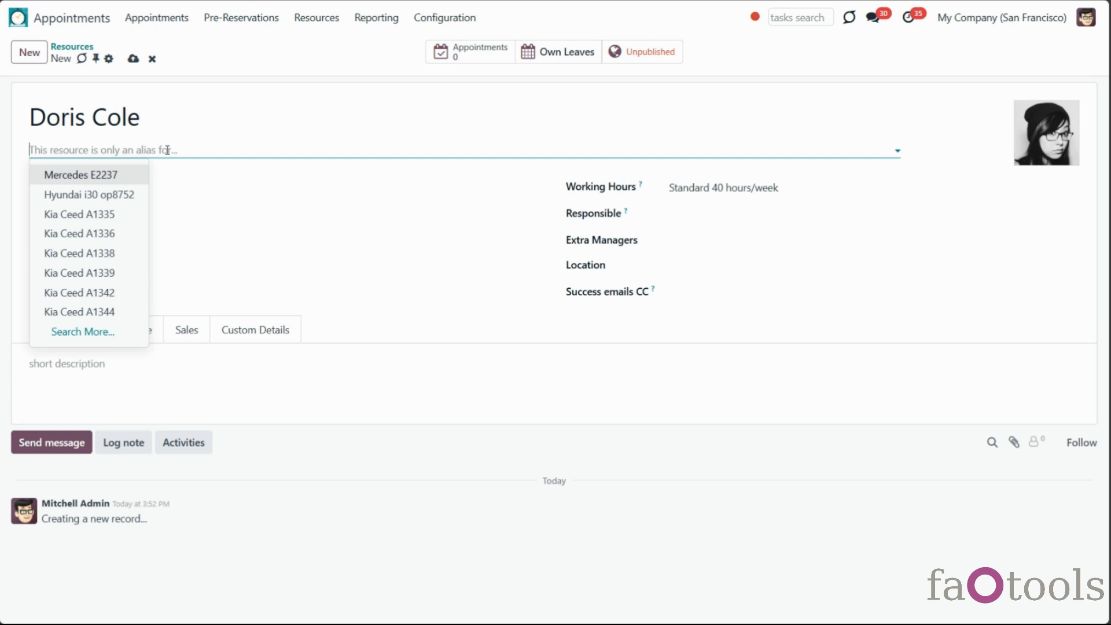
type("d")
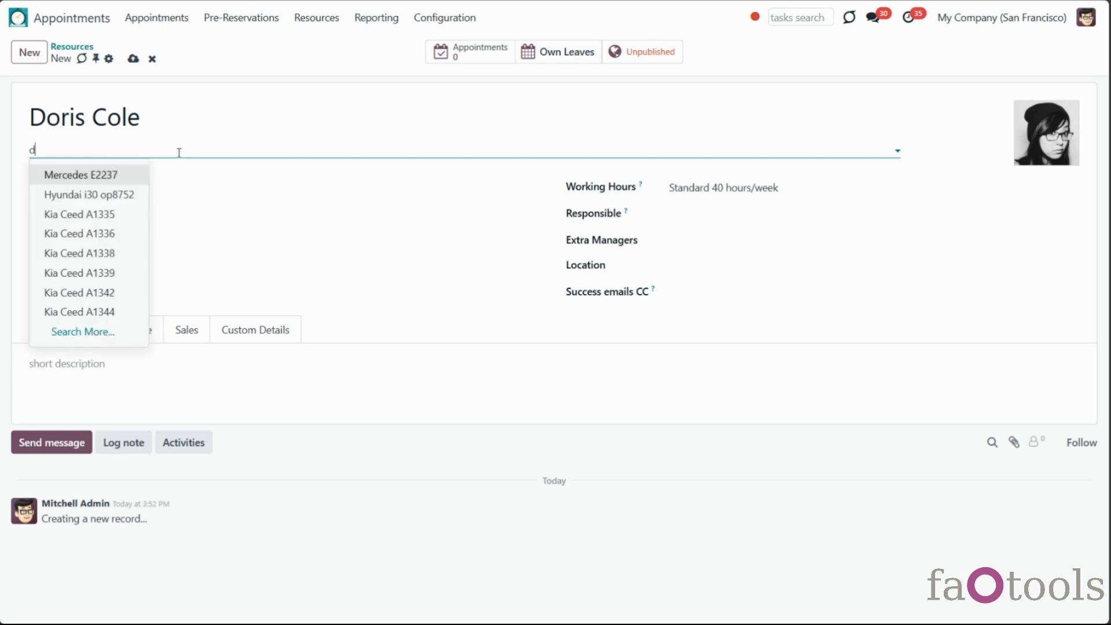
type("or")
left_click(115, 173)
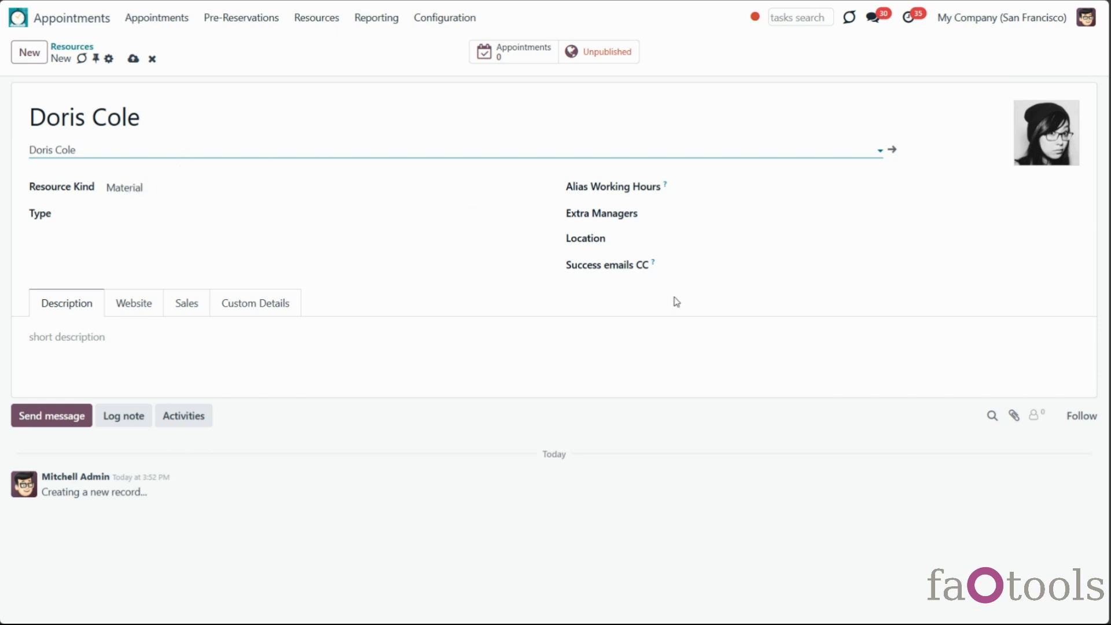
left_click(151, 191)
left_click(154, 207)
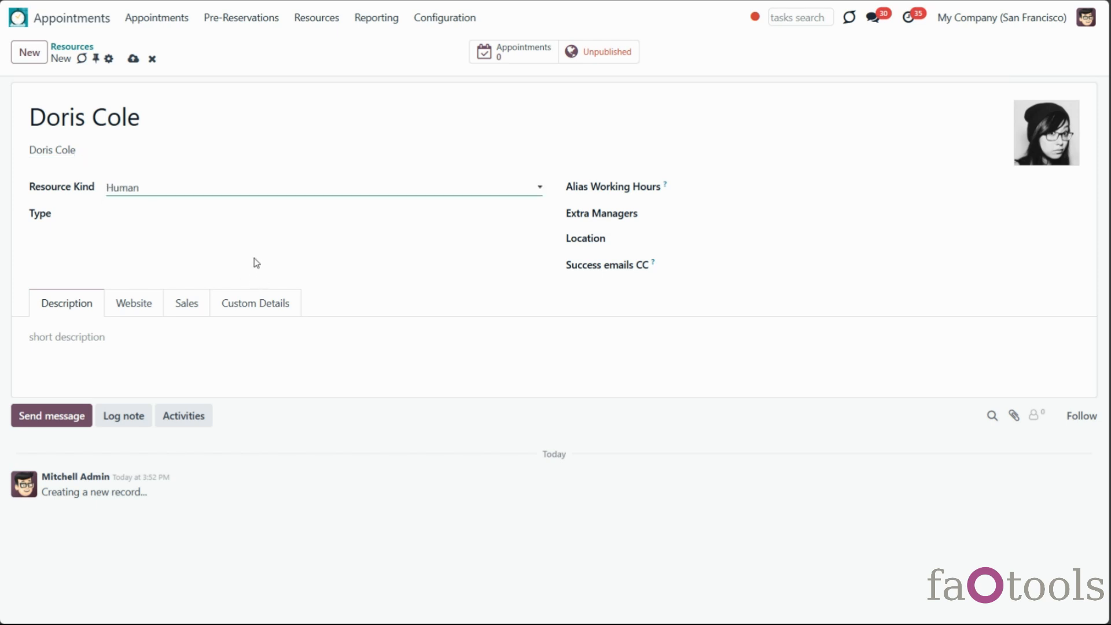
Set type English and working hours Standard 20 hours/week, then save the alias resource
left_click(230, 213)
type("eng")
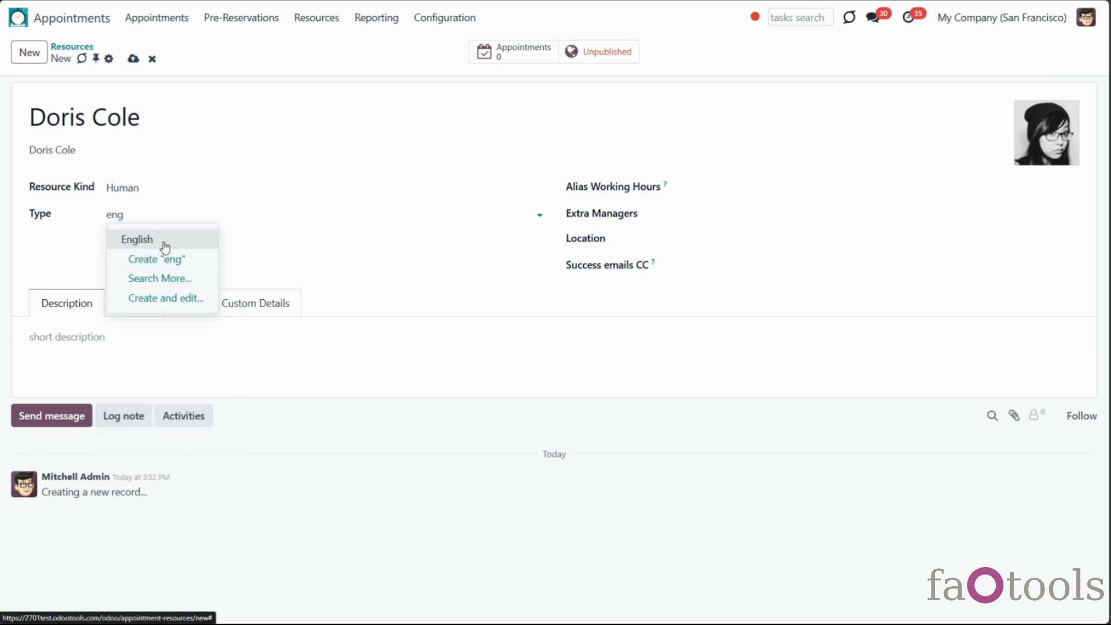
left_click(164, 240)
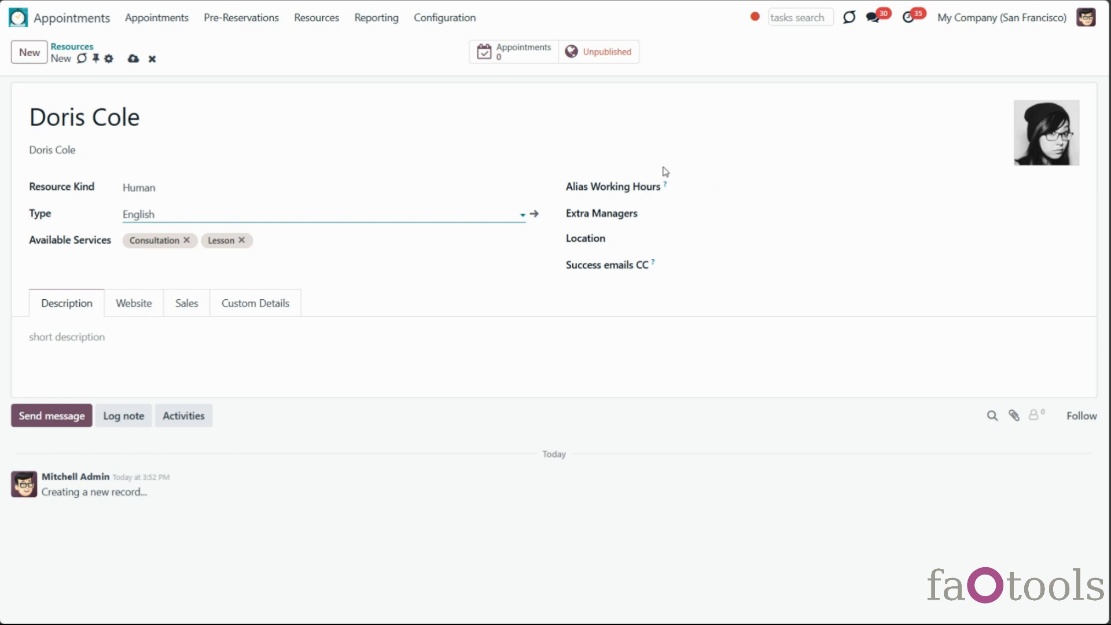
left_click(709, 188)
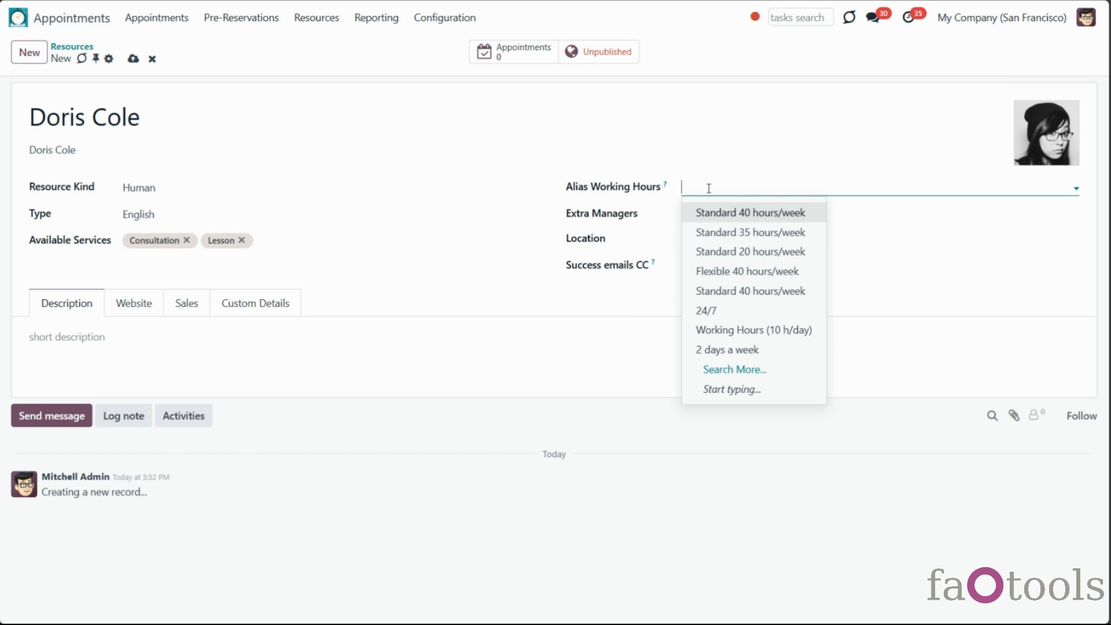
left_click(729, 252)
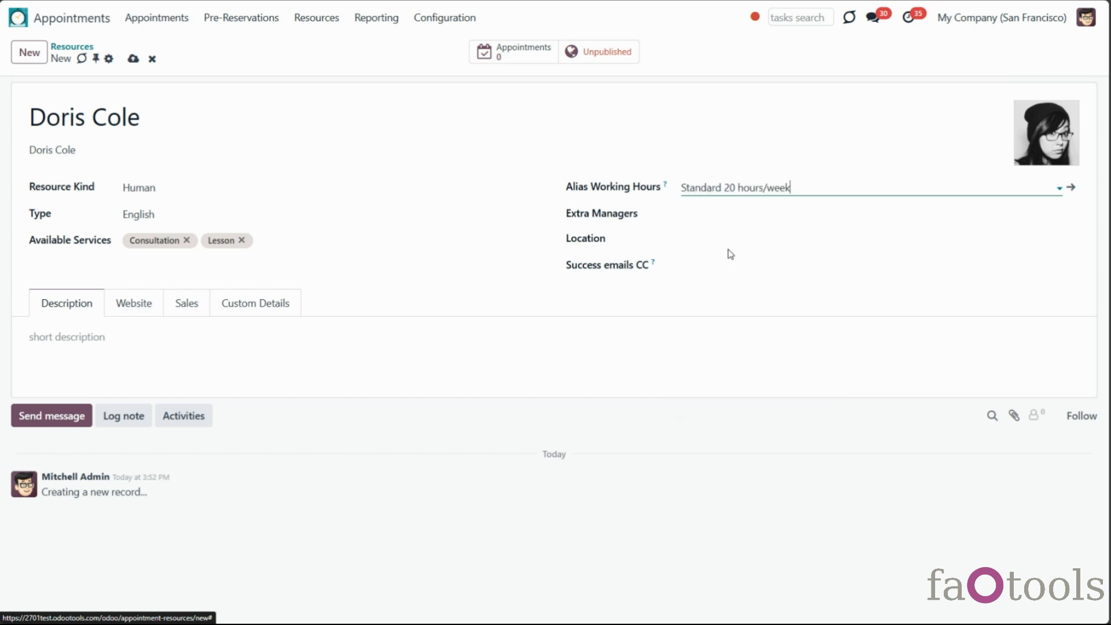
left_click(133, 58)
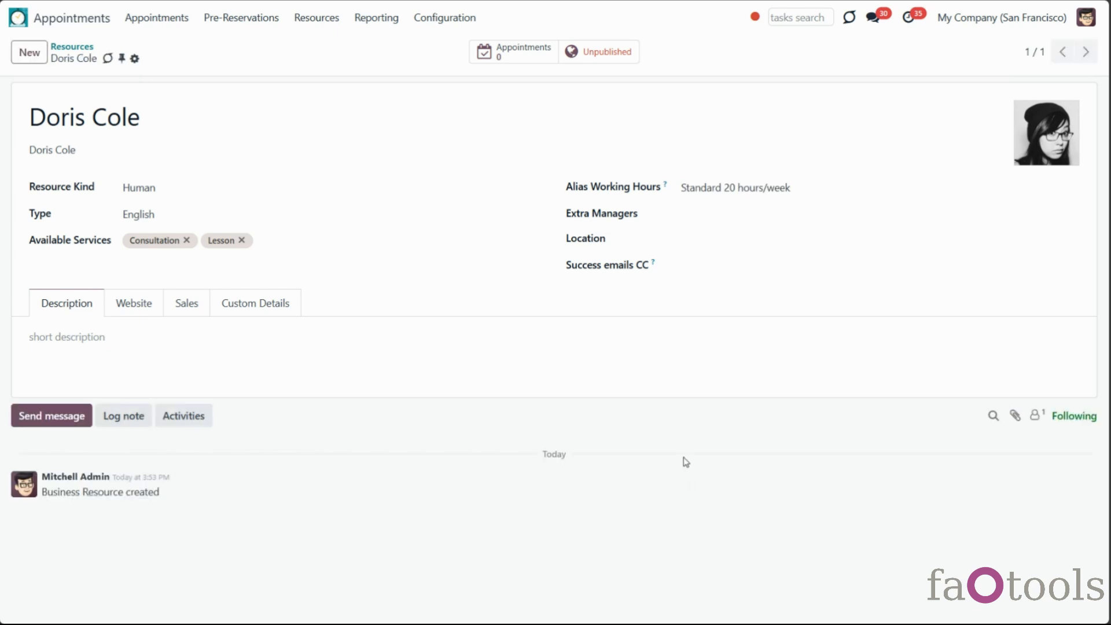
left_click(68, 48)
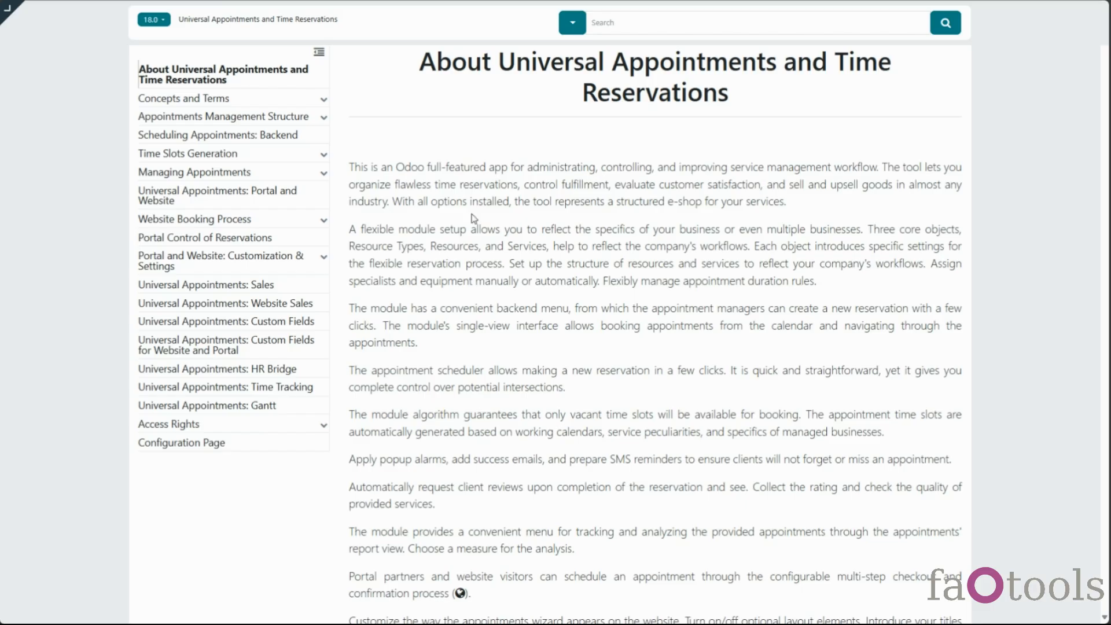
Go to the Managing Resources docs section and highlight the sentence on alias resources
scroll(271, 117, "down", 2)
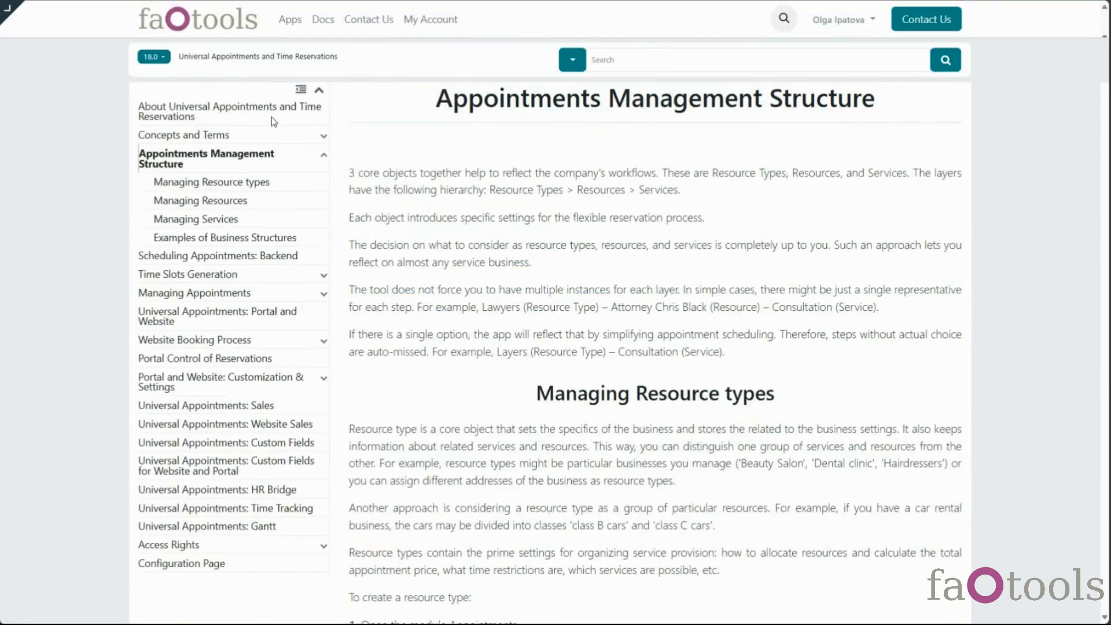
left_click(217, 208)
scroll(590, 266, "down", 8)
scroll(616, 285, "down", 15)
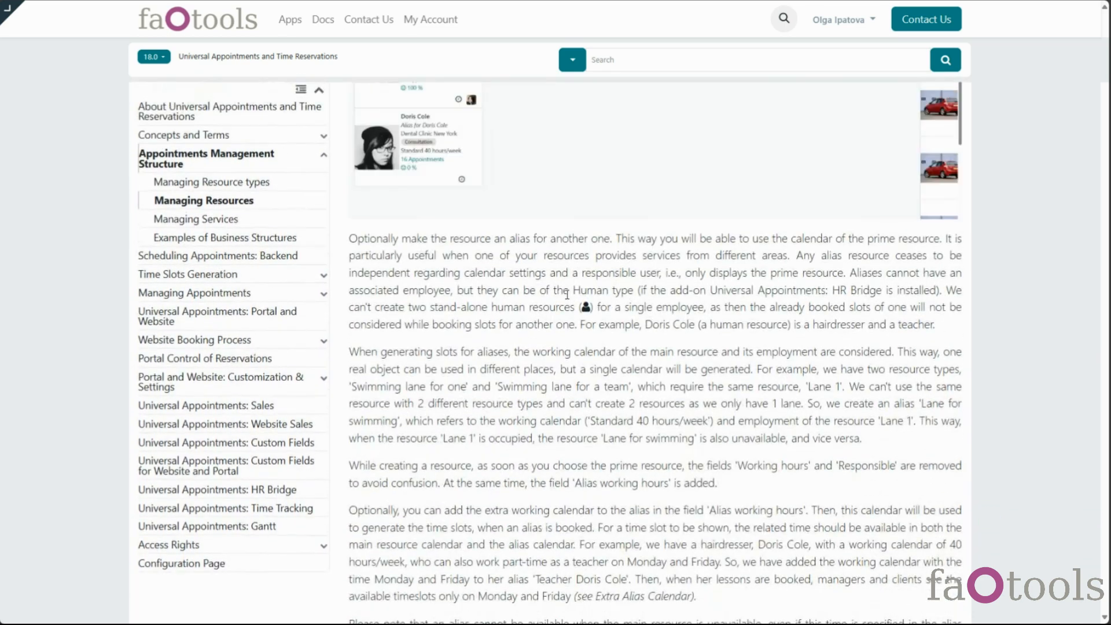
left_click_drag(349, 238, 343, 279)
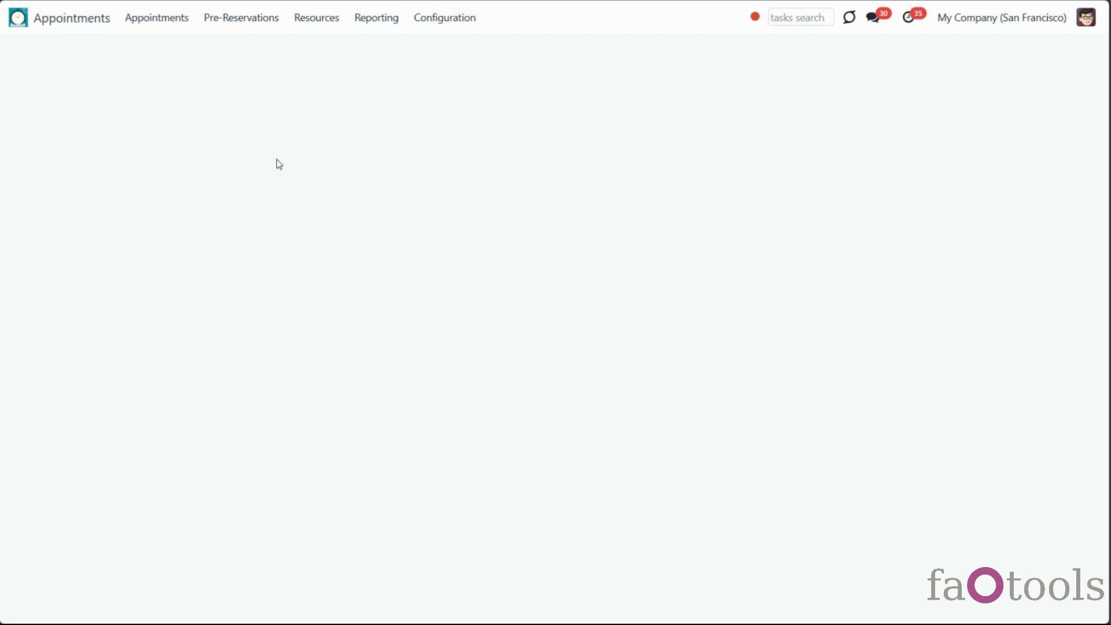
List Dental Clinic New York's resources, then open one dentist's resource record
left_click(208, 162)
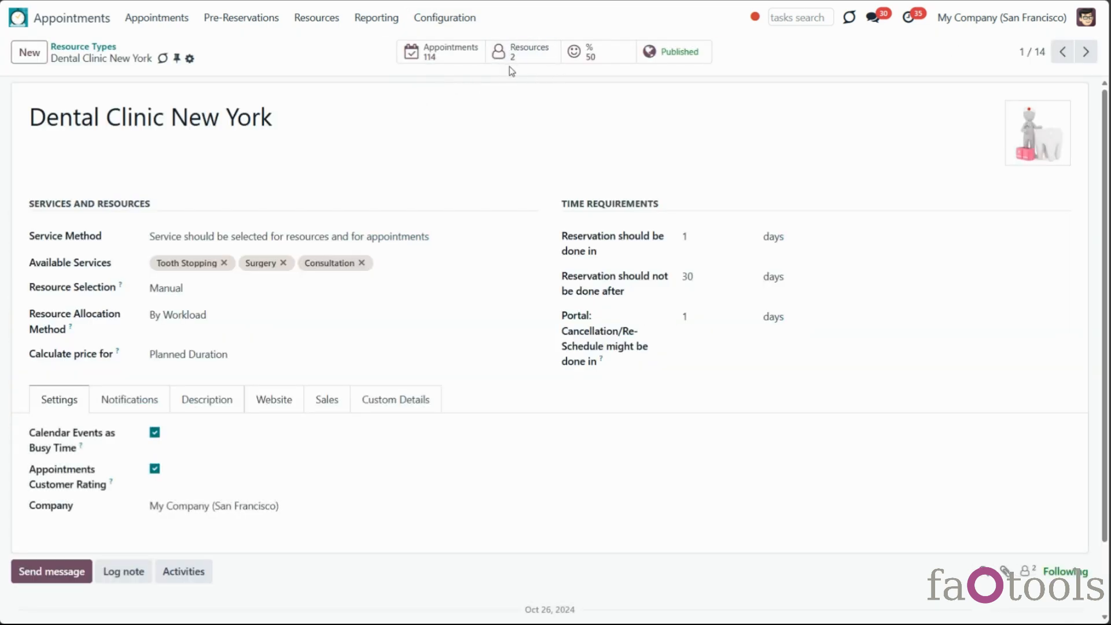
left_click(530, 56)
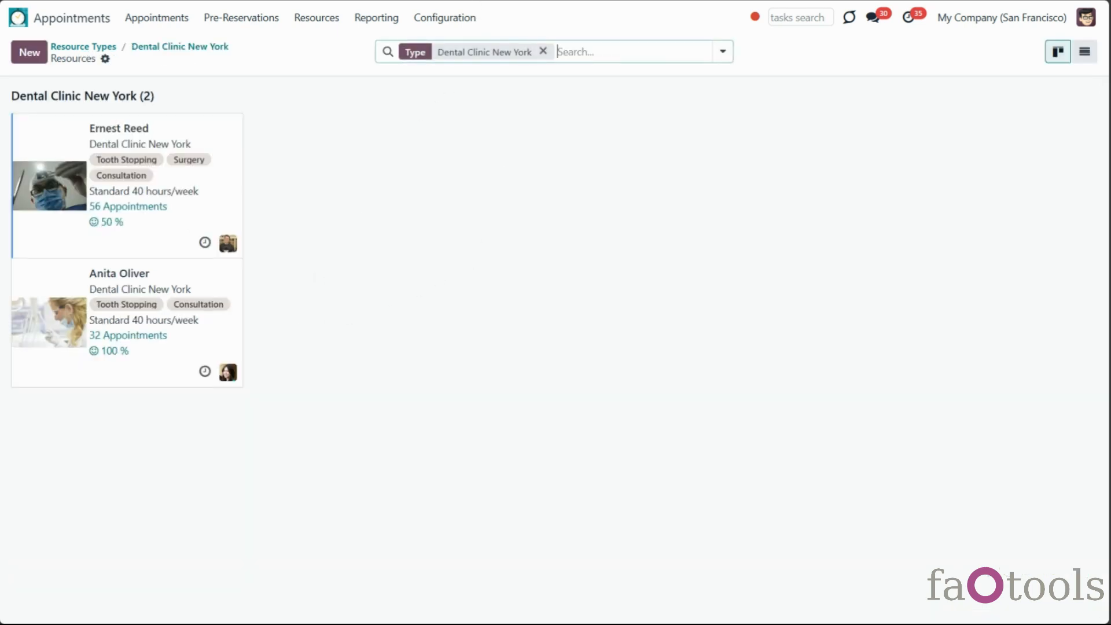
left_click(161, 51)
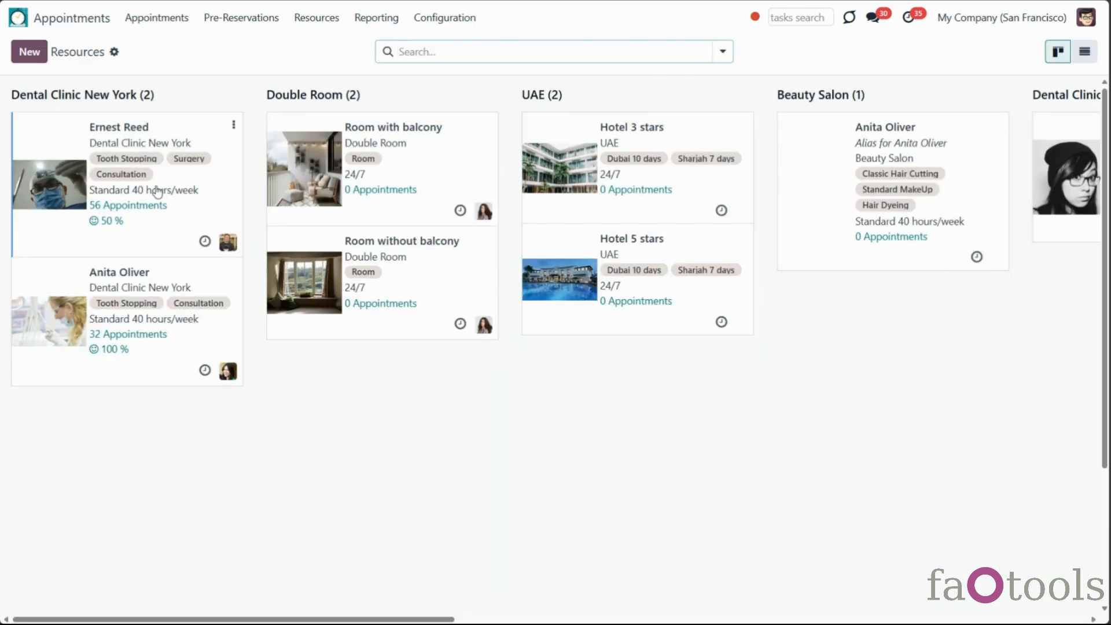
left_click(219, 170)
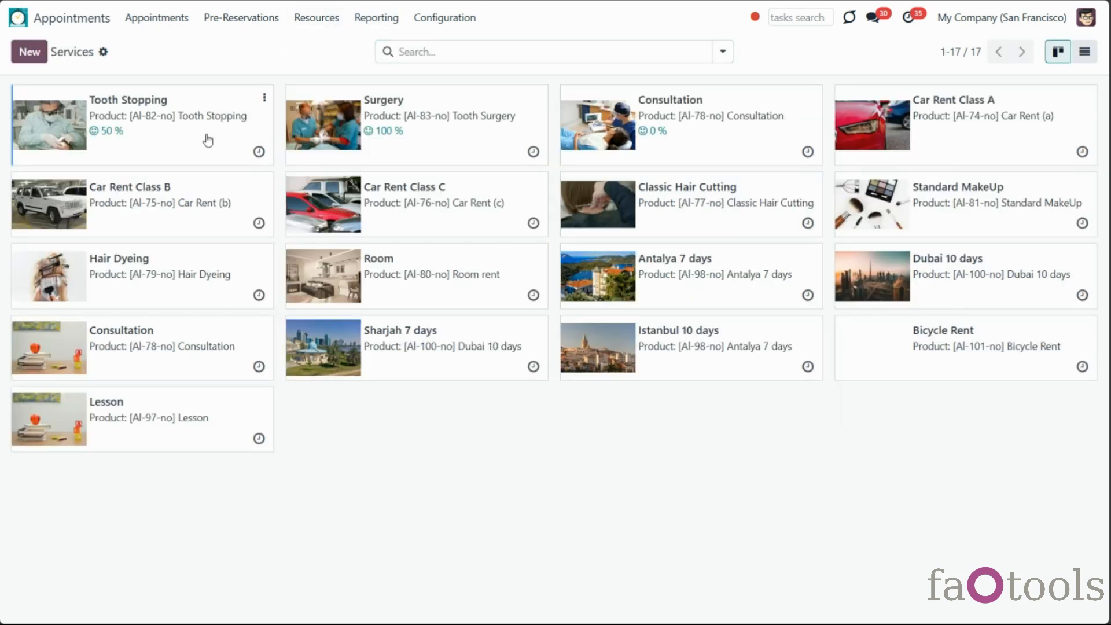
Open Tooth Stopping's customer ratings and view its satisfied and dissatisfied rating cards
left_click(208, 140)
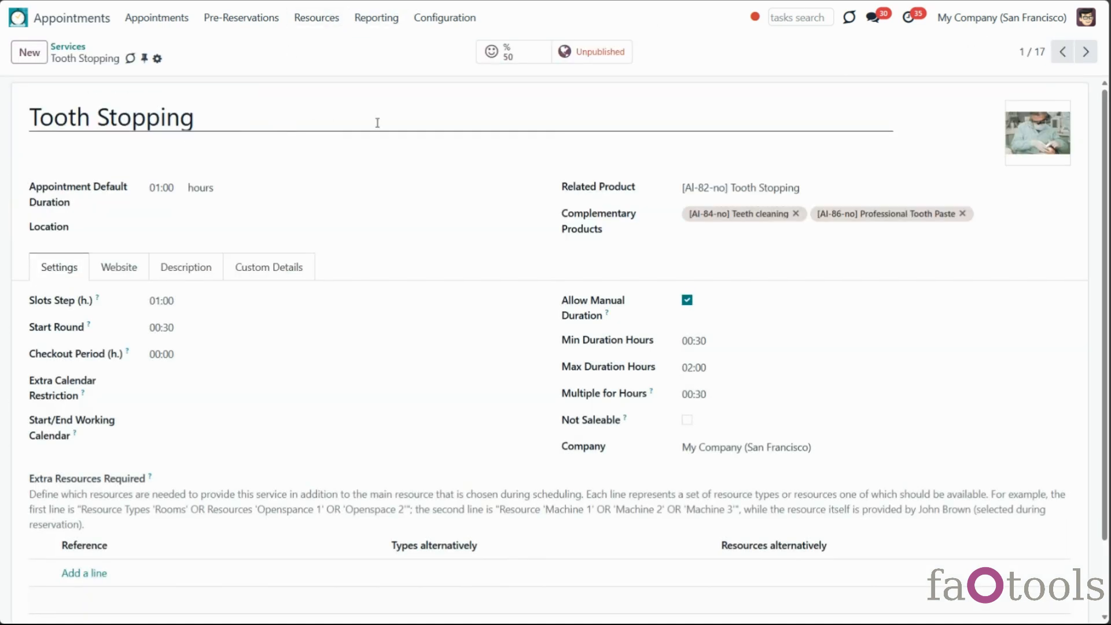
left_click(526, 59)
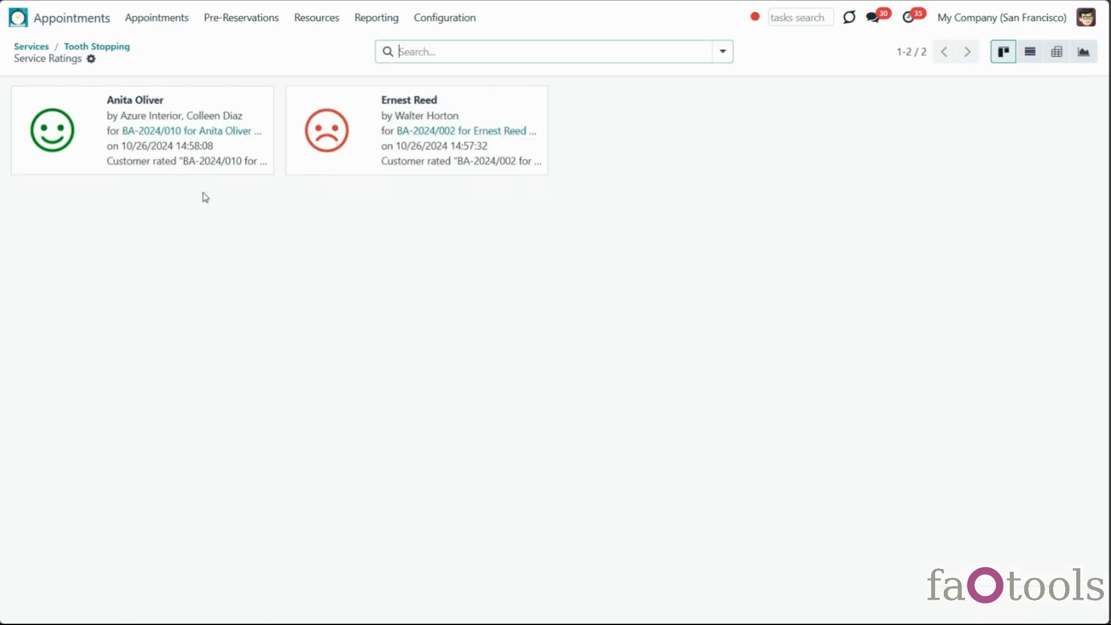
left_click(61, 134)
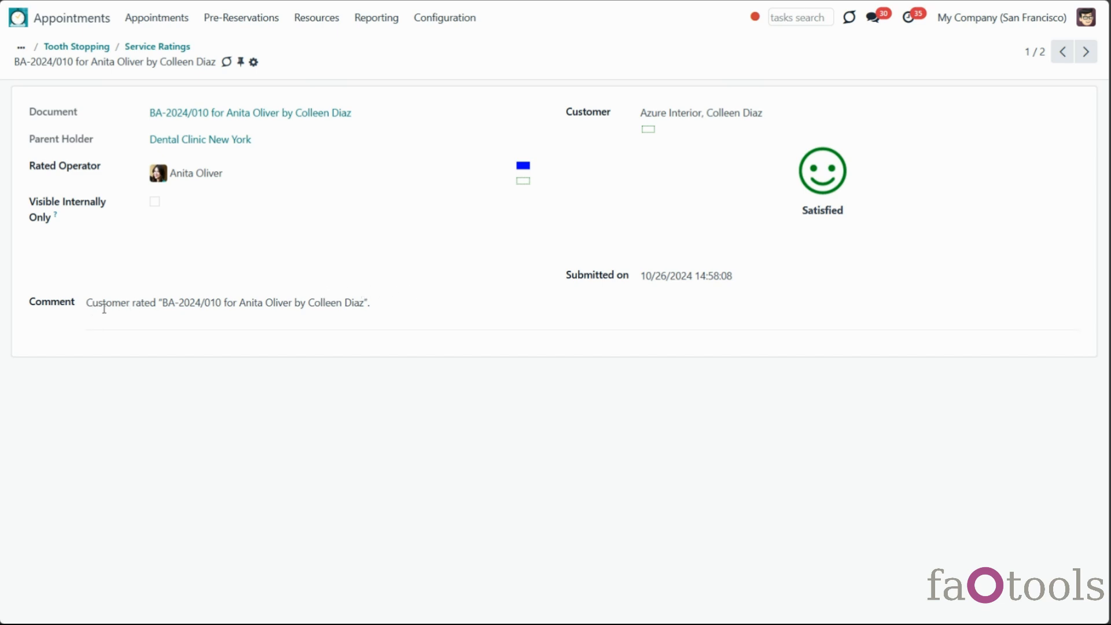
left_click(1085, 52)
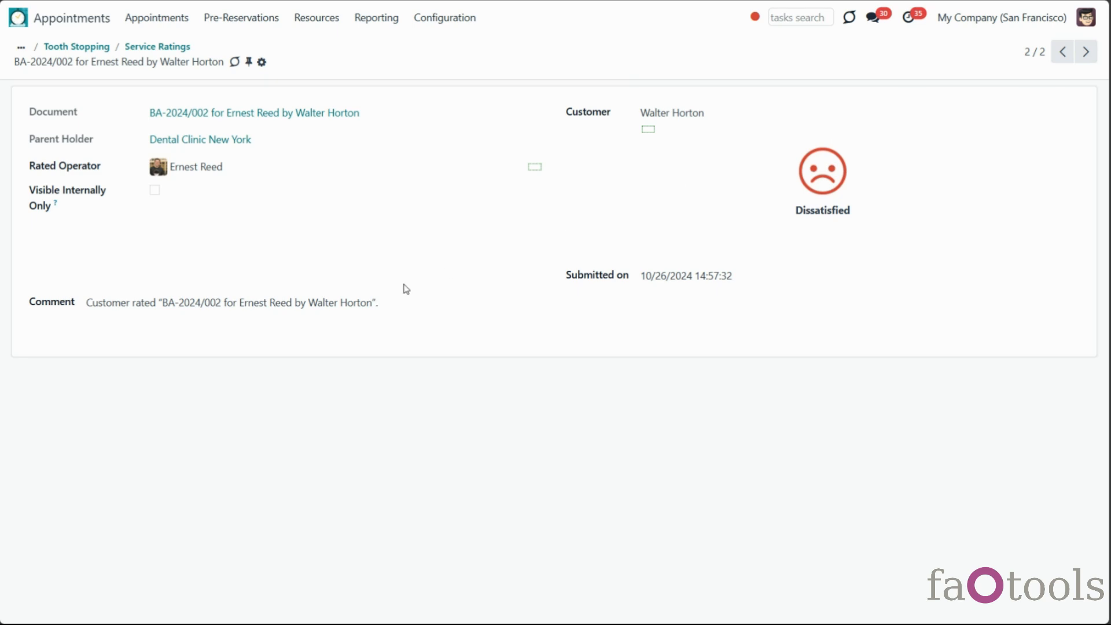
left_click(82, 49)
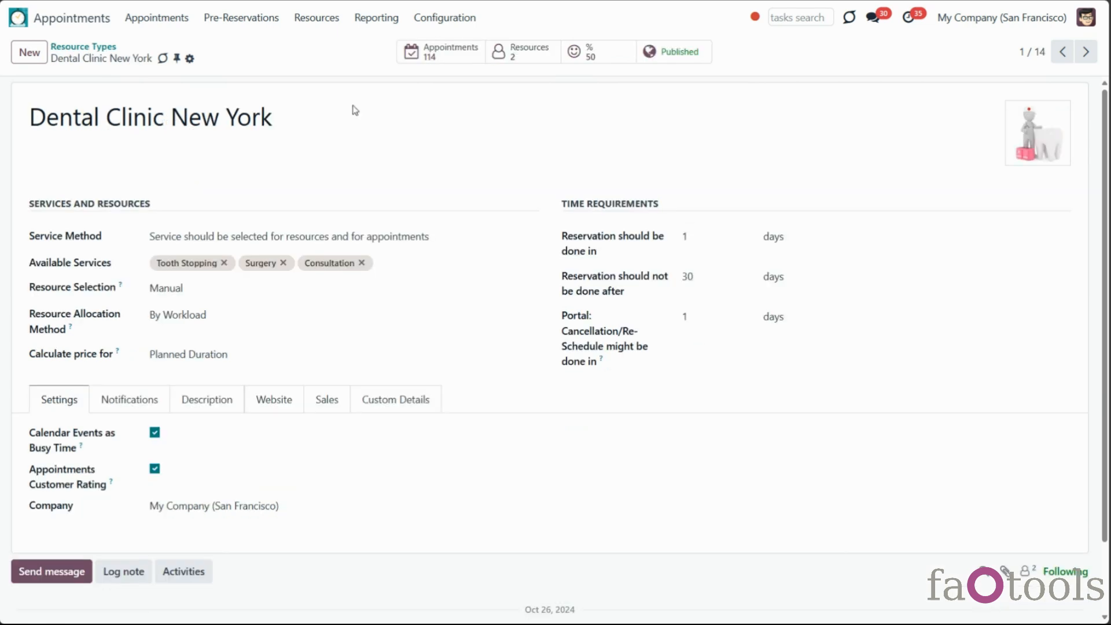
scroll(250, 243, "down", 2)
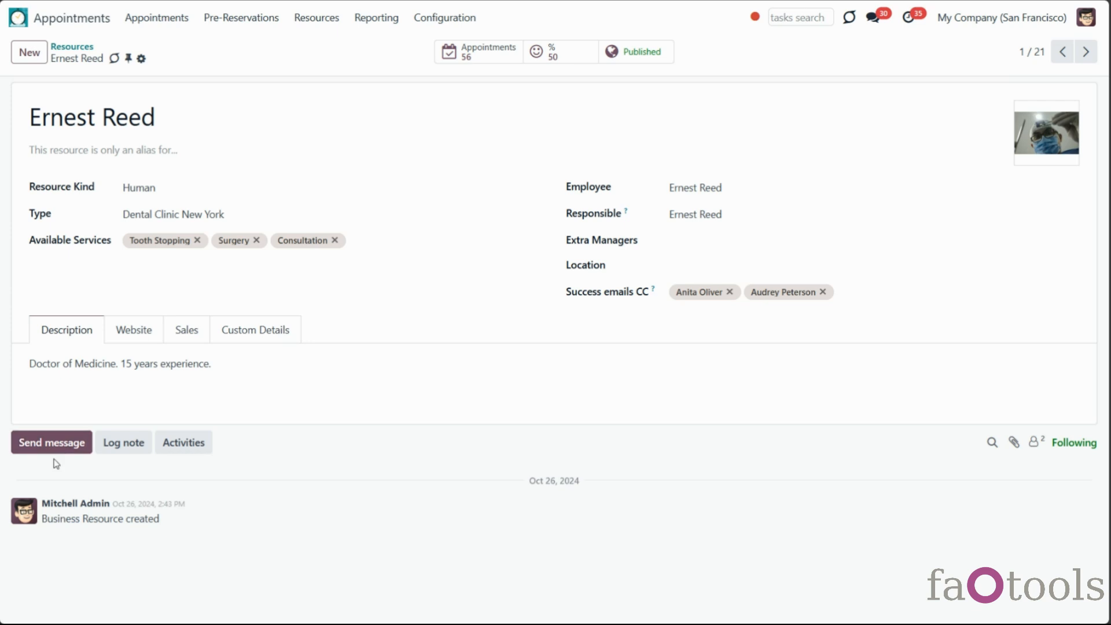
Try Log note, Send message and Activities on the record, then unfollow, refollow and view followers
left_click(134, 446)
left_click(84, 448)
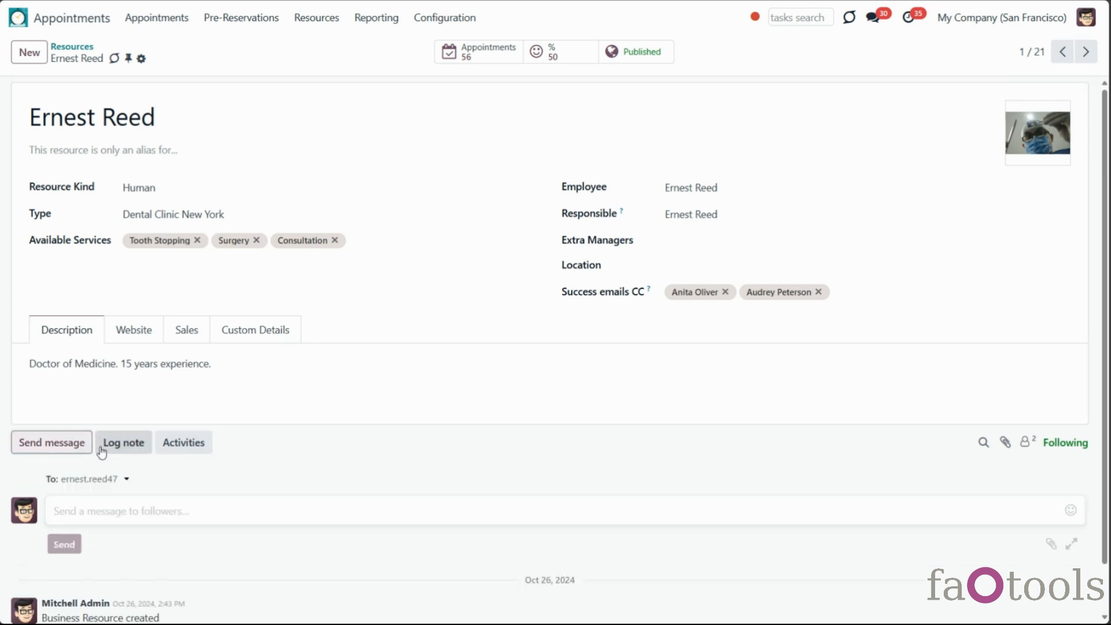
left_click(207, 442)
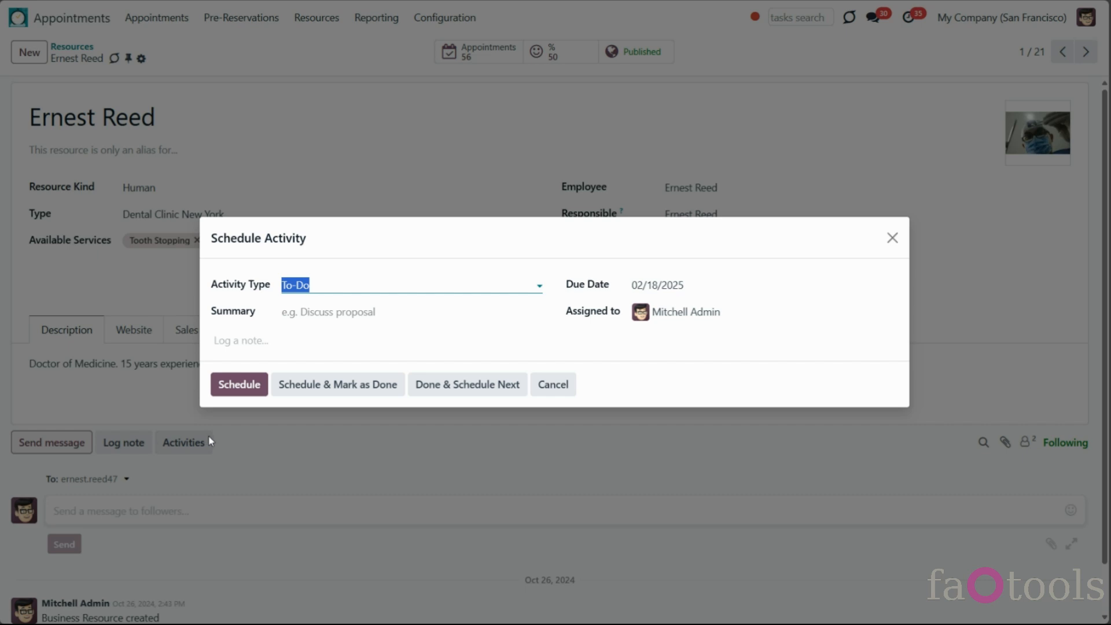
left_click(893, 239)
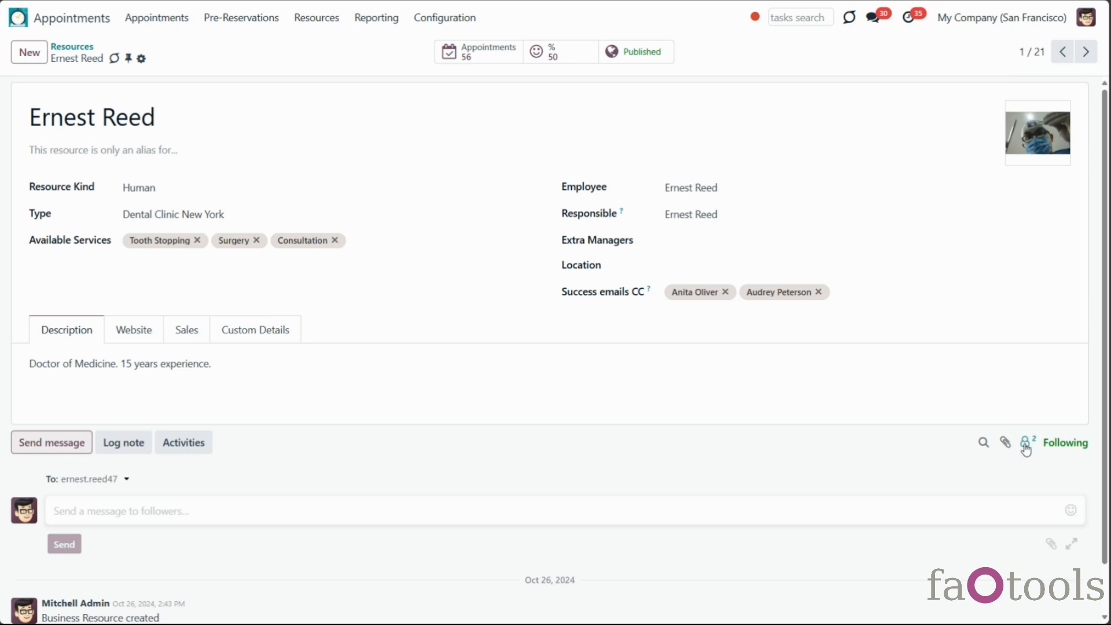
left_click(1058, 444)
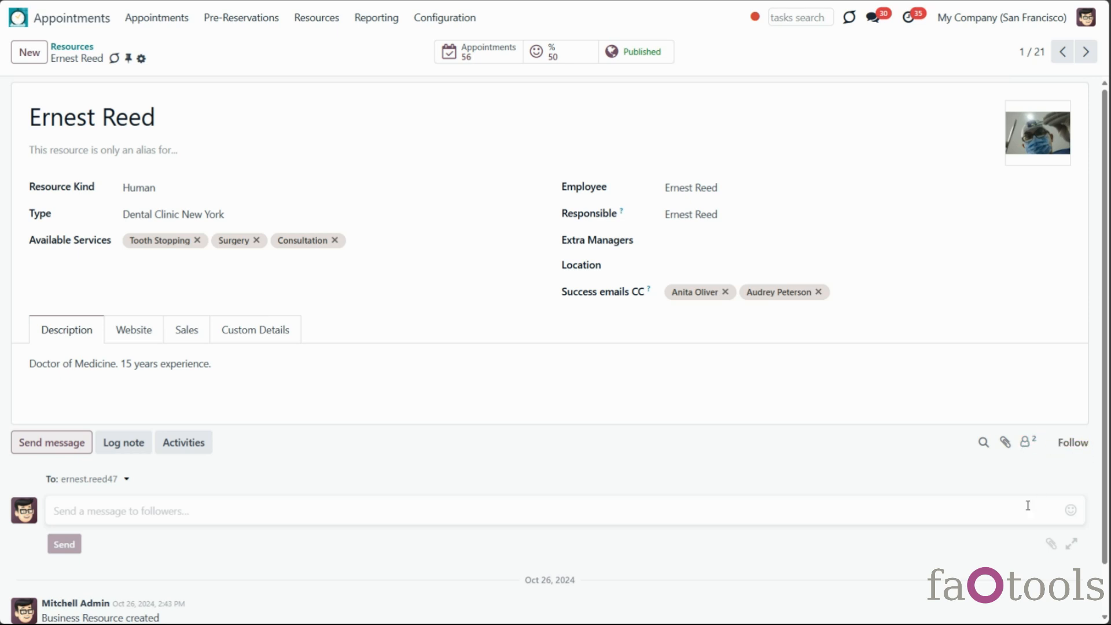
left_click(1069, 444)
left_click(1021, 443)
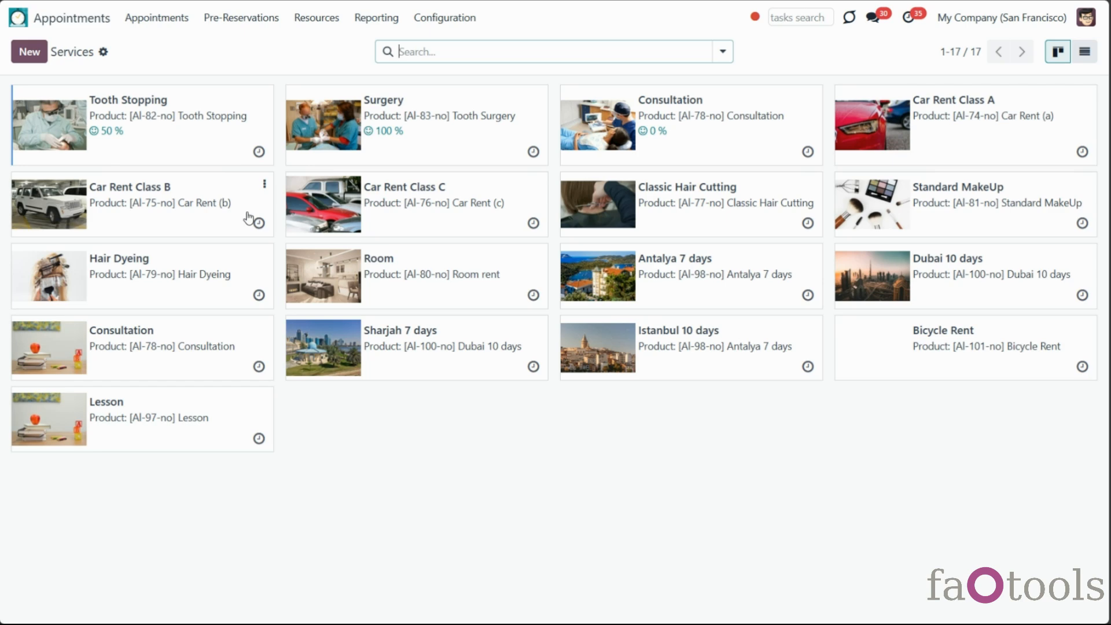
Switch the active company from My Company (San Francisco) to My Company (Chicago)
left_click(959, 26)
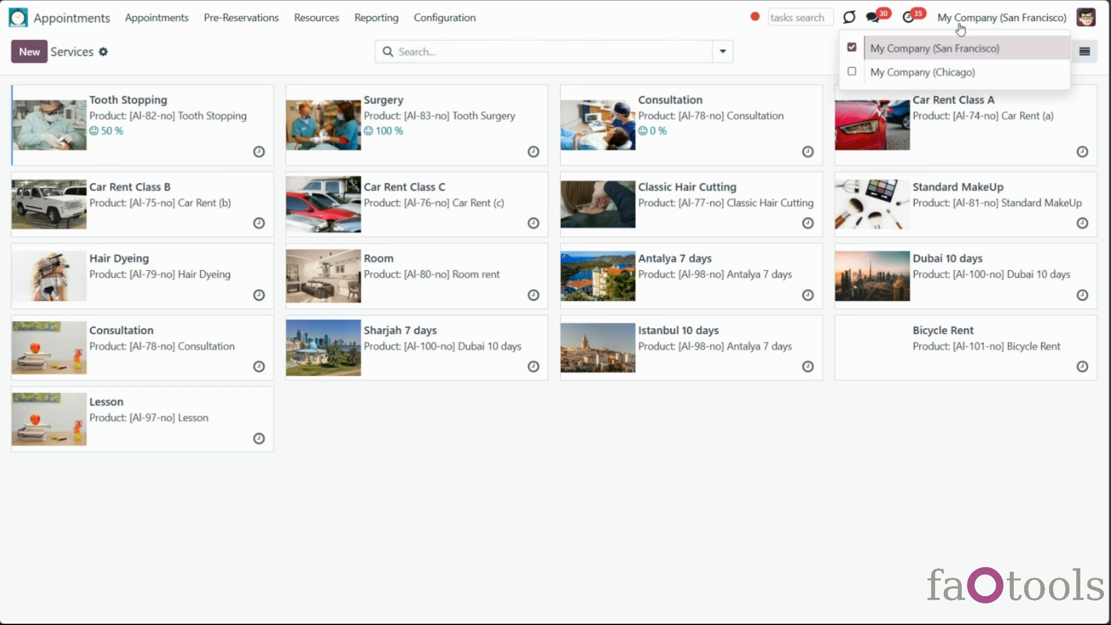
left_click(852, 72)
left_click(851, 46)
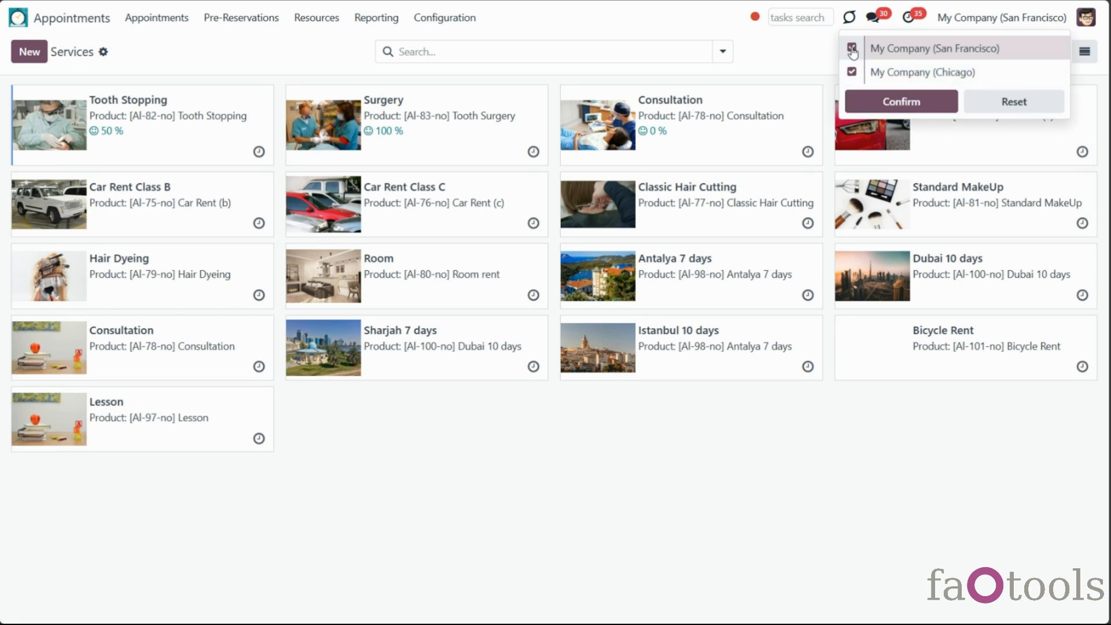
left_click(885, 103)
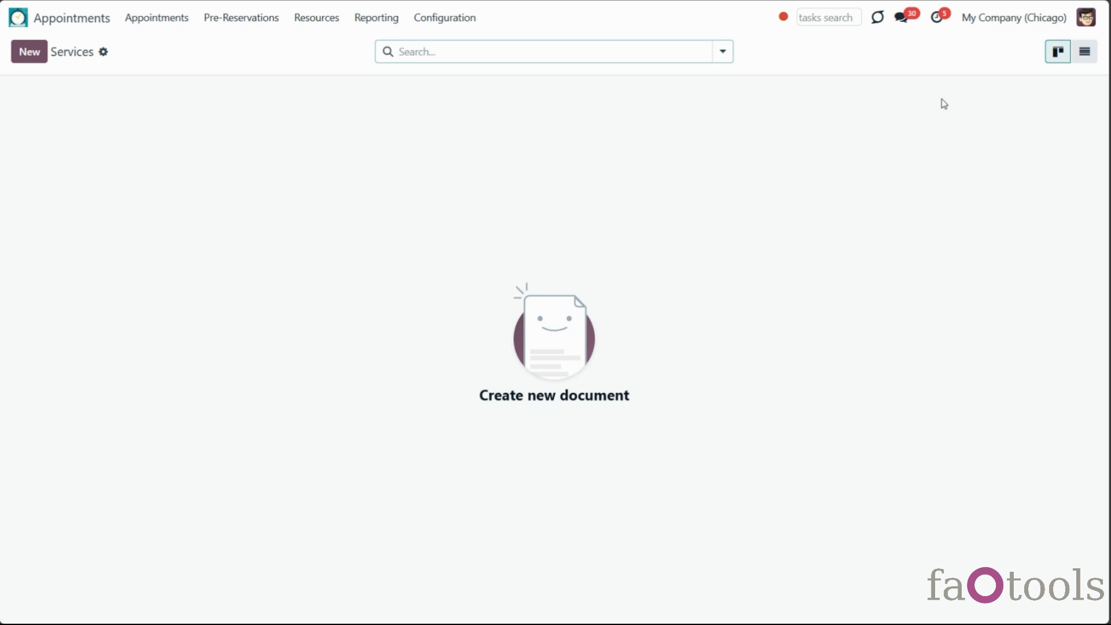
Switch back from Chicago to the San Francisco company
left_click(1010, 26)
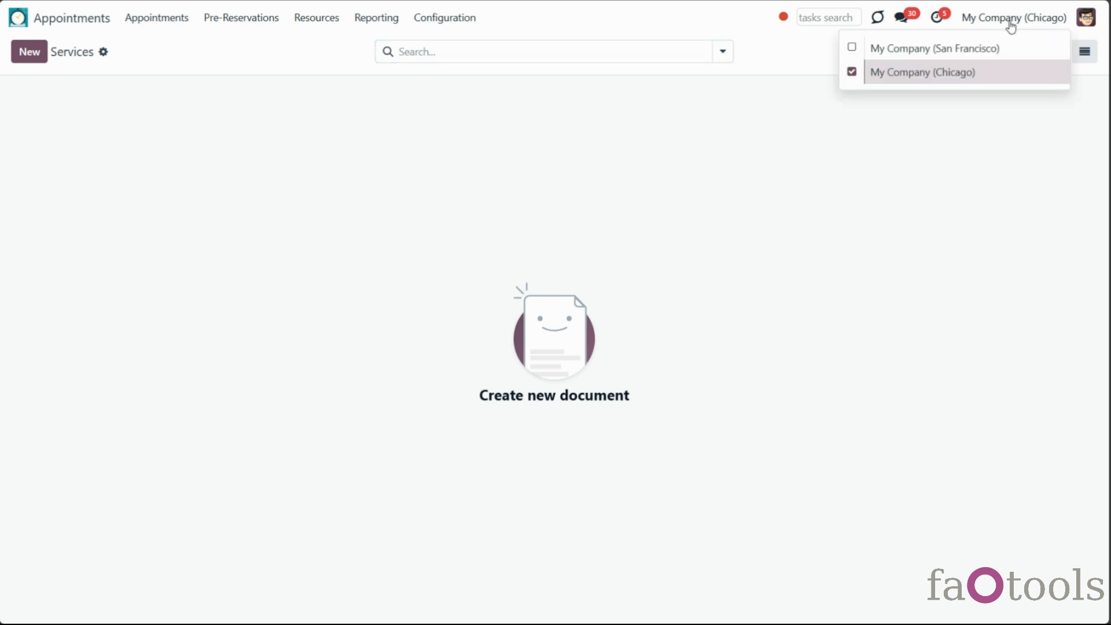
left_click(851, 47)
left_click(851, 72)
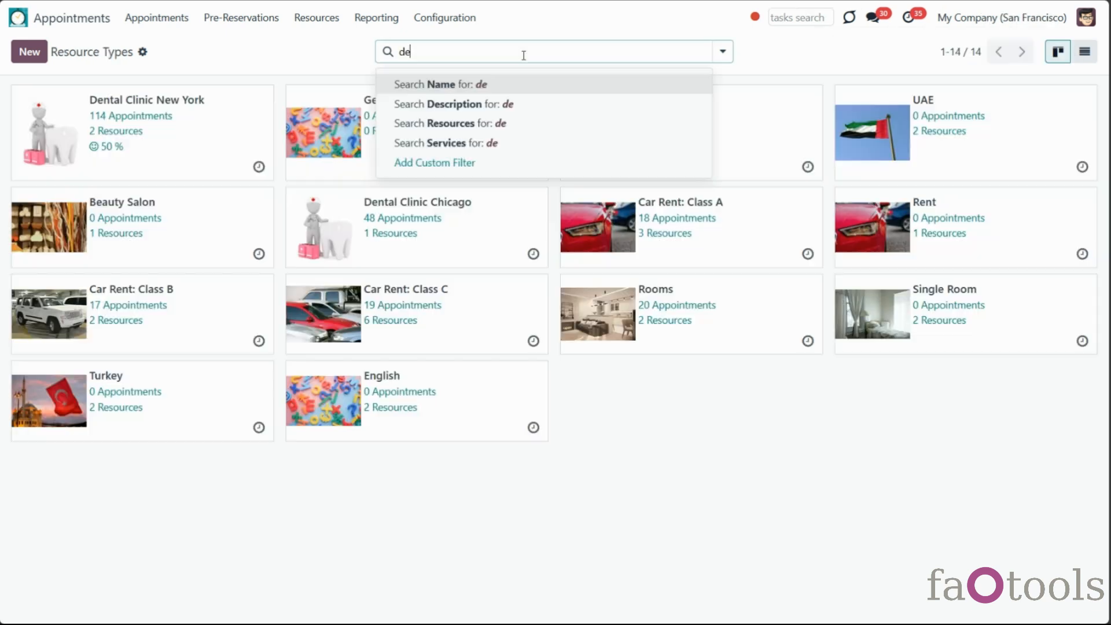
Filter by name 'dental' and group resources by Resource Kind instead of Resource Type and Employee
type("ntal")
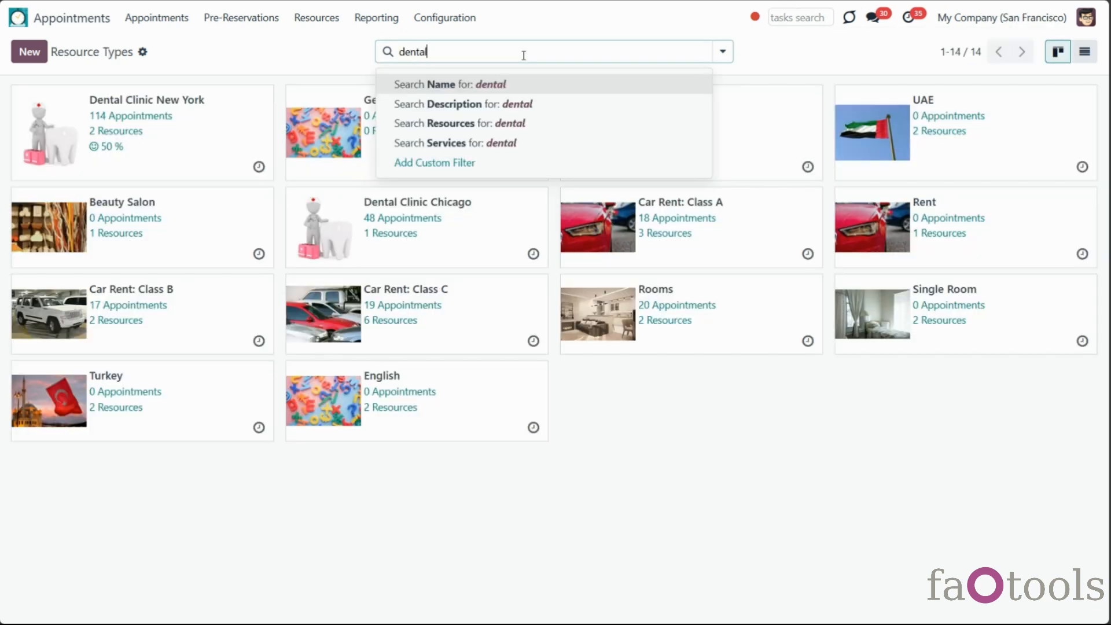
left_click(519, 87)
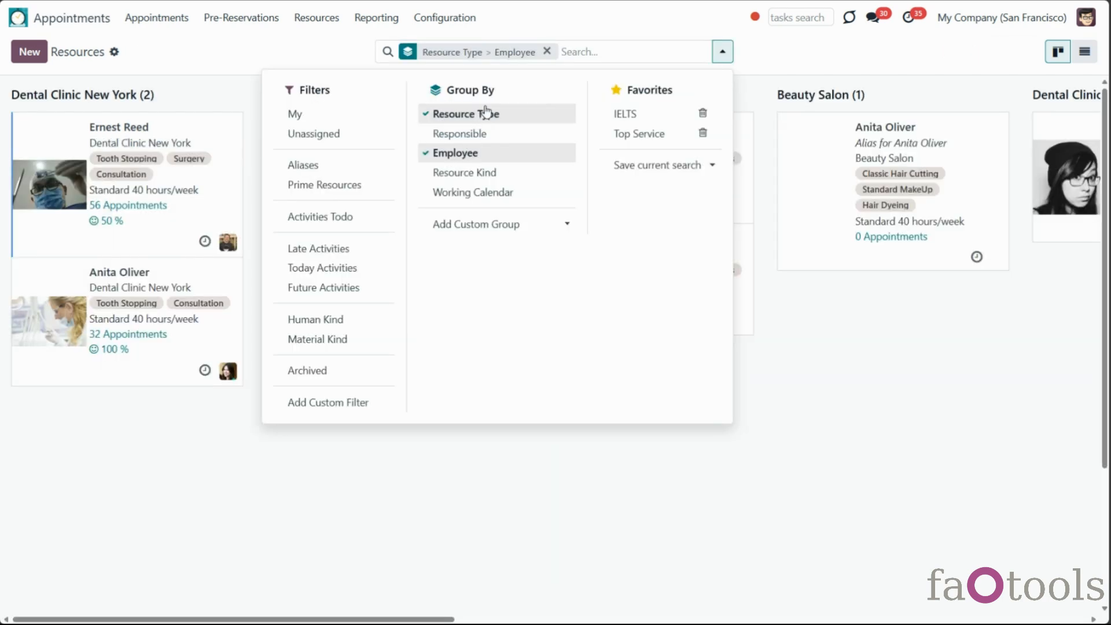
left_click(486, 113)
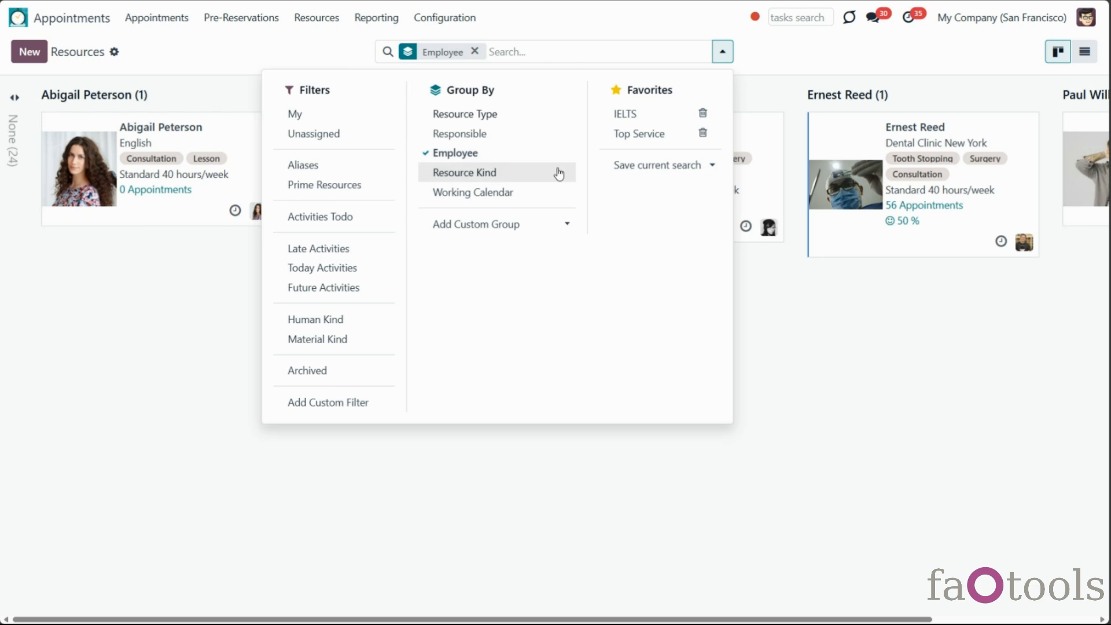
left_click(503, 173)
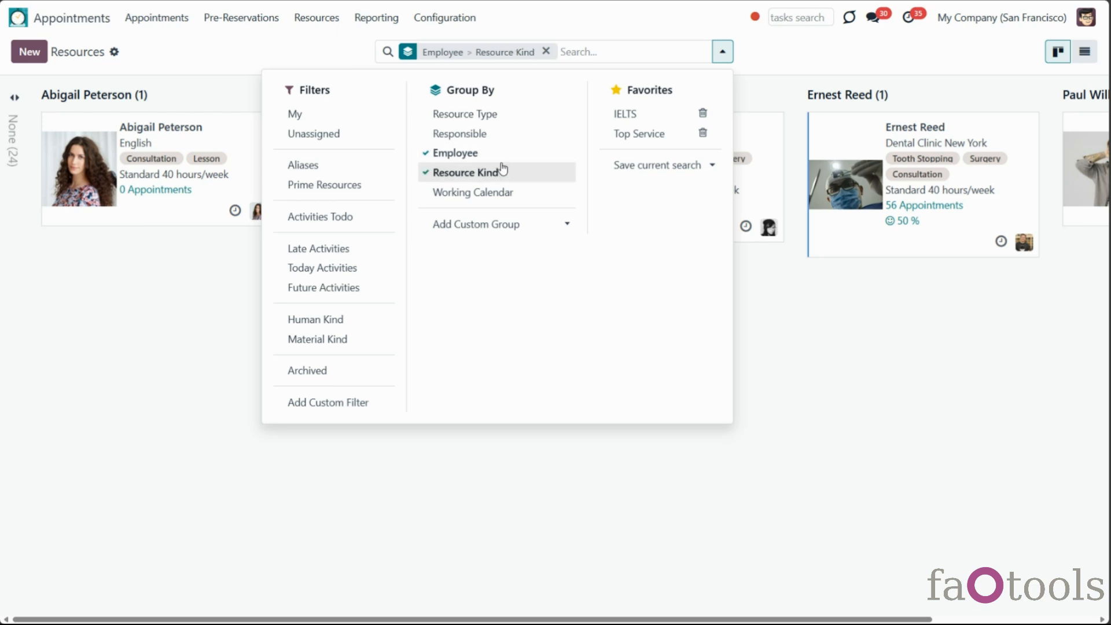
left_click(501, 165)
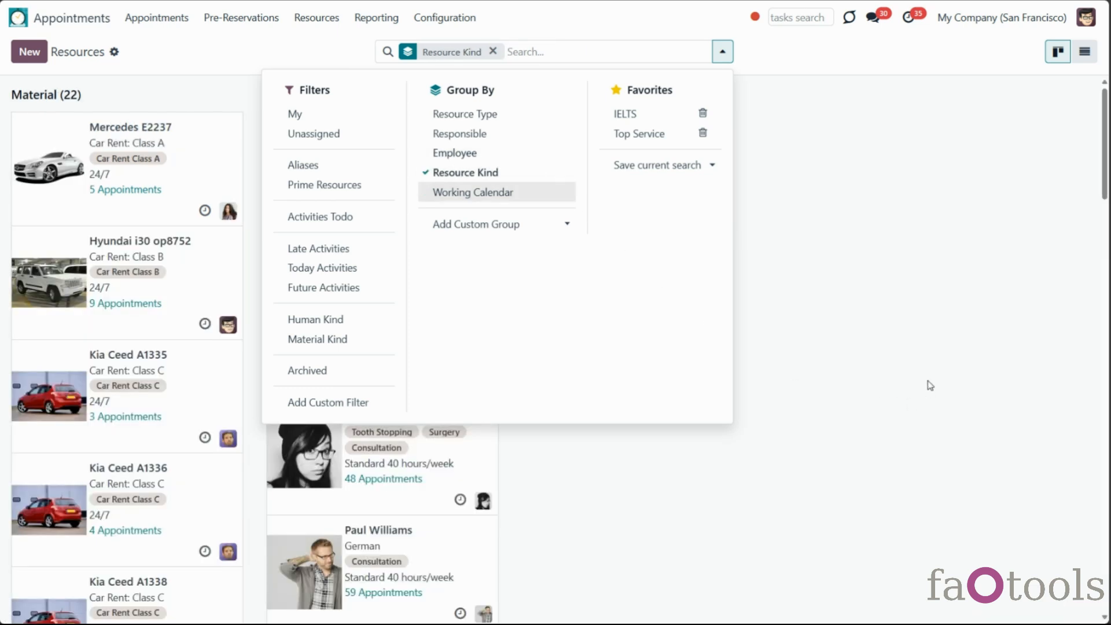
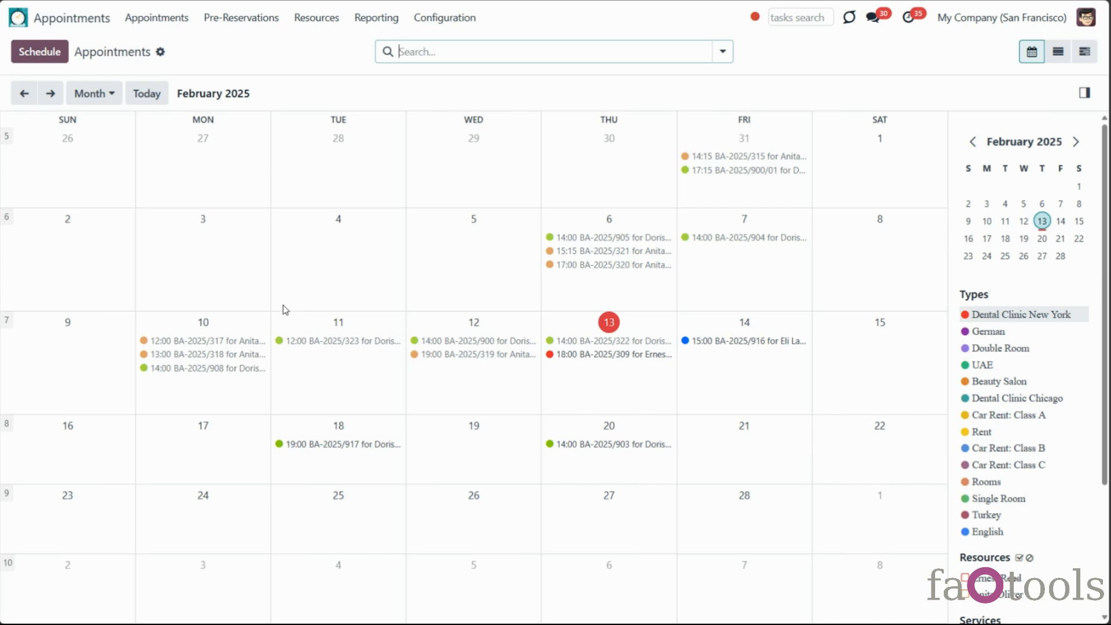
Cycle the appointment calendar through day, week, month and year 2025 views
left_click(103, 99)
left_click(100, 124)
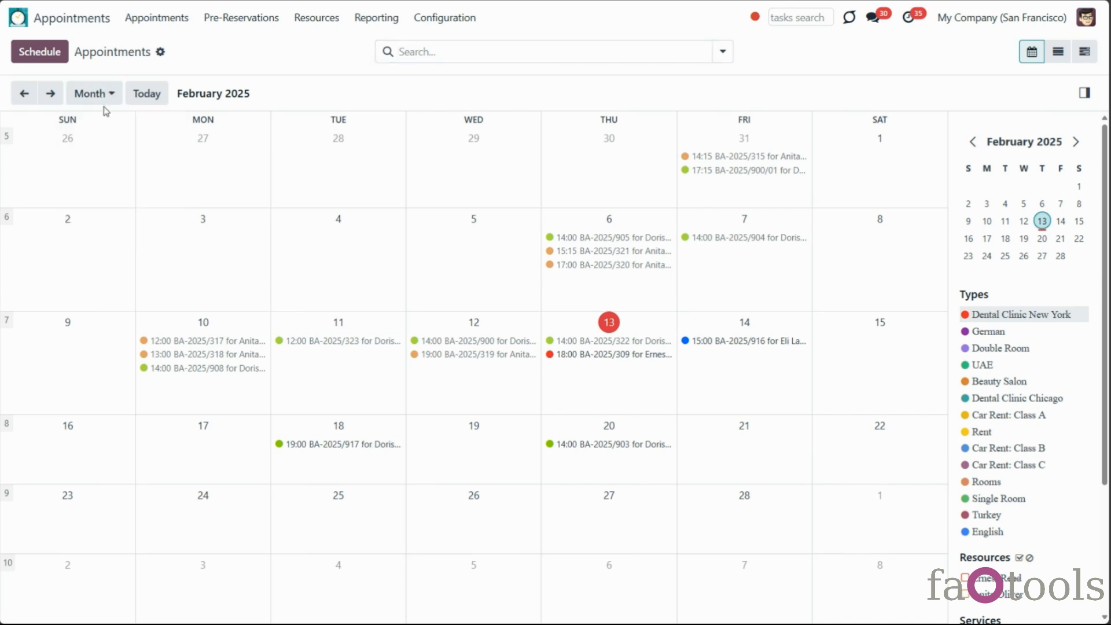
left_click(97, 94)
left_click(95, 144)
left_click(99, 94)
left_click(96, 163)
left_click(99, 93)
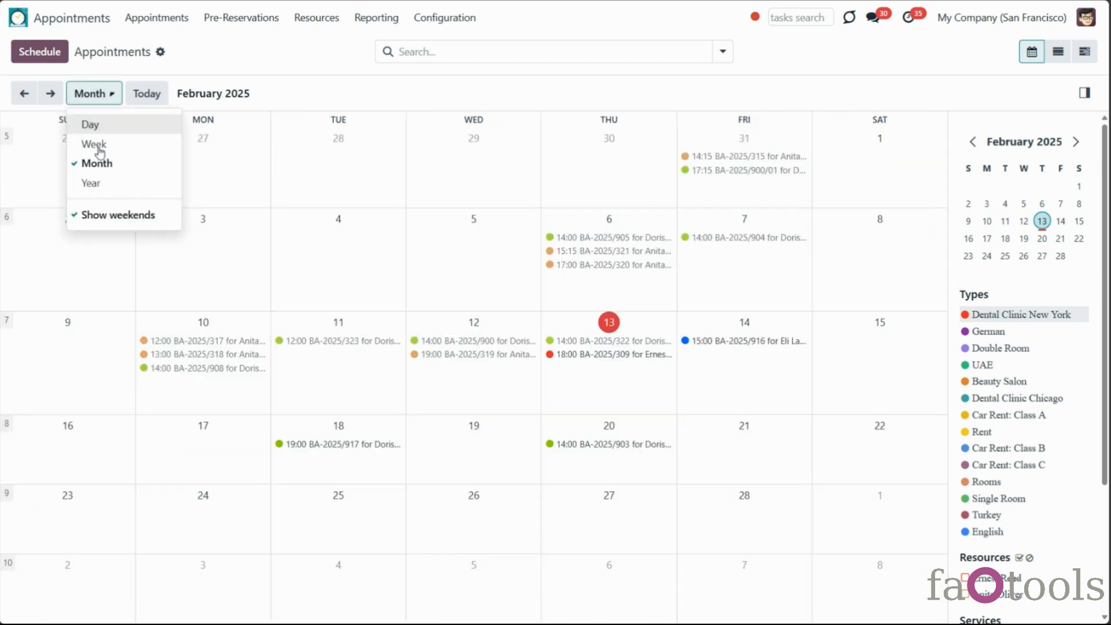
left_click(107, 187)
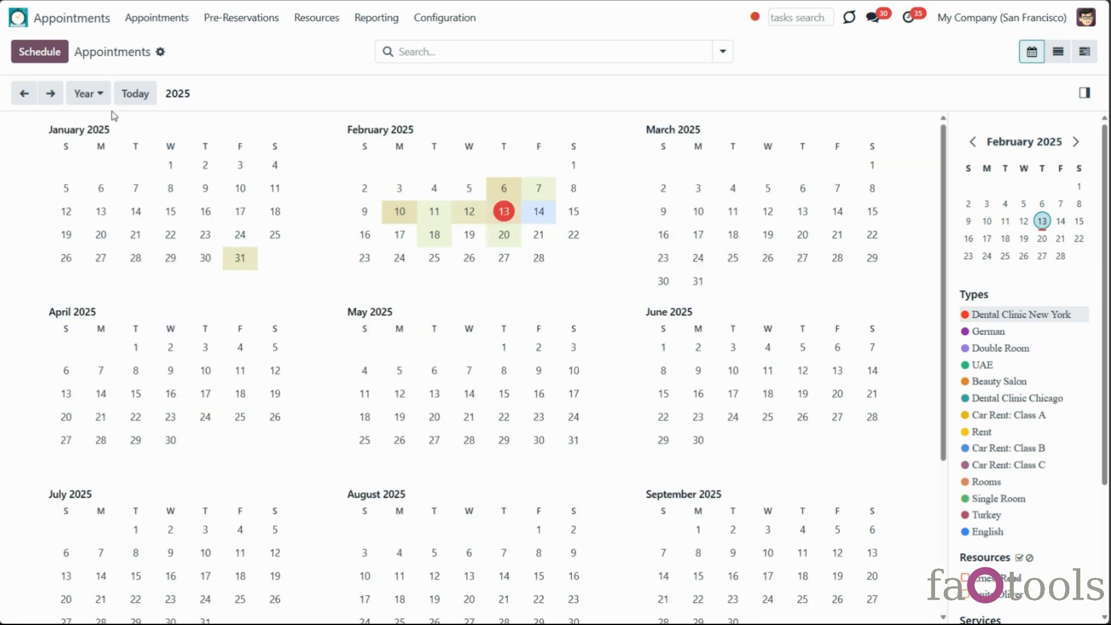
Return to the February 2025 month view and hide, then show, weekends
left_click(96, 94)
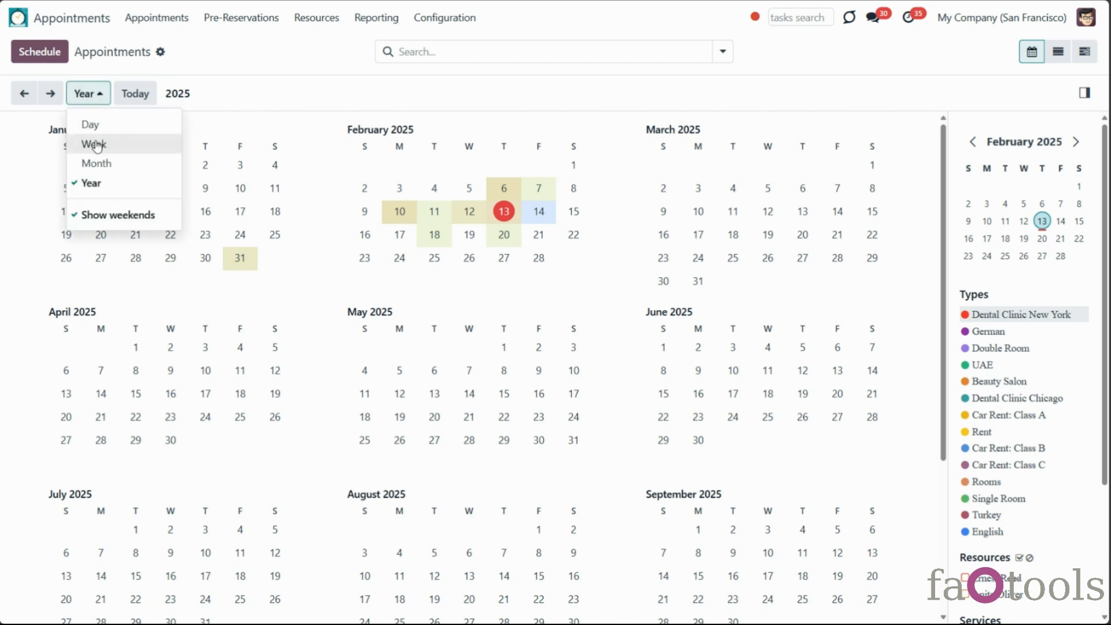
left_click(99, 165)
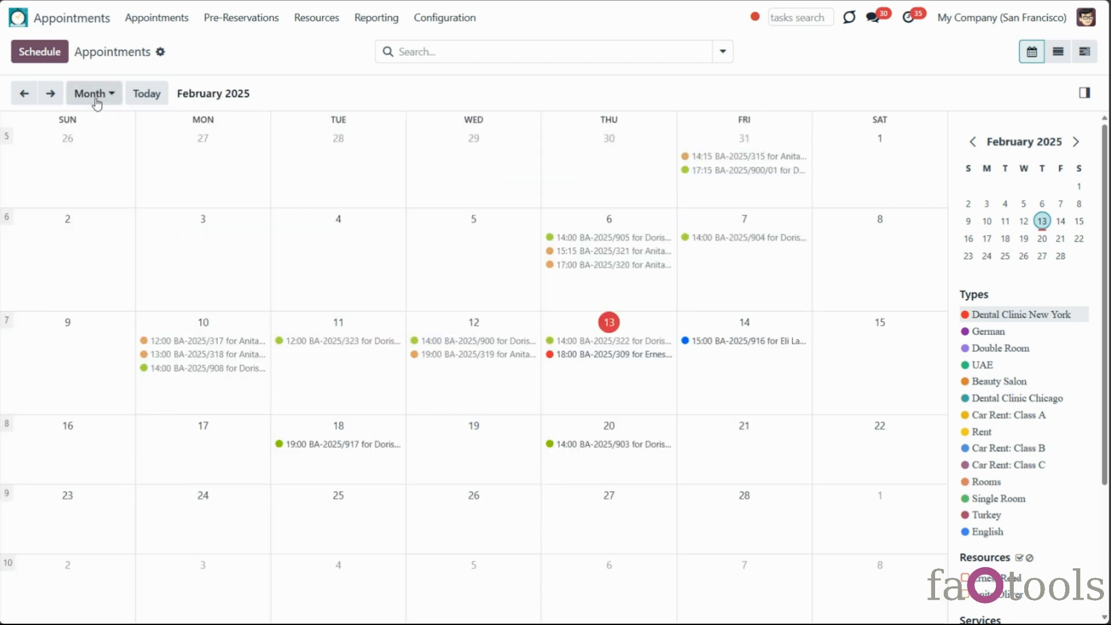
left_click(97, 97)
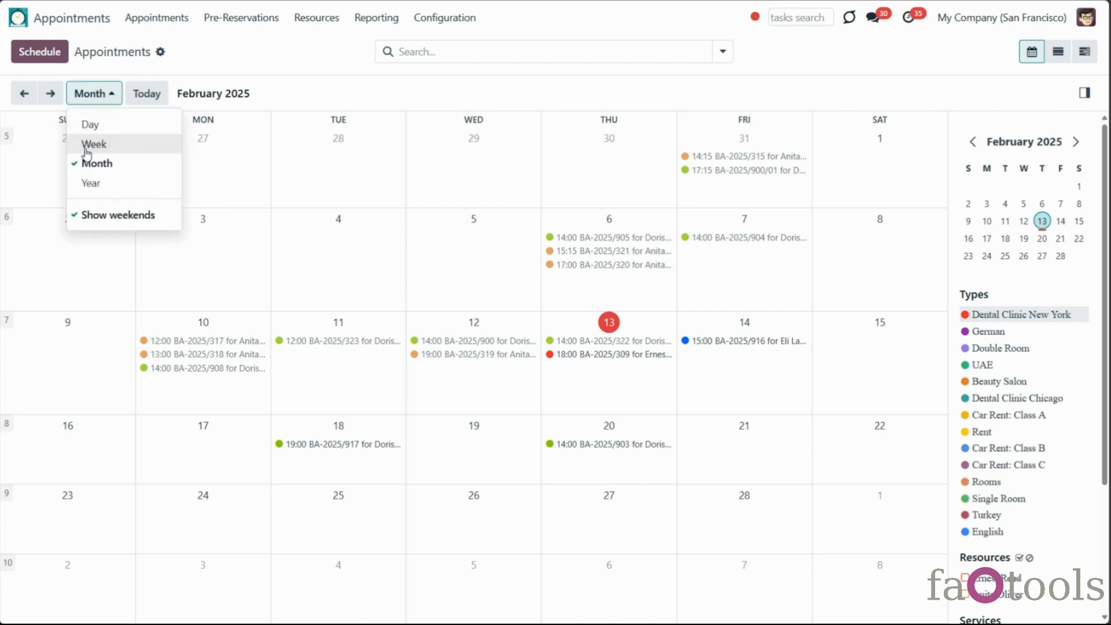
left_click(102, 215)
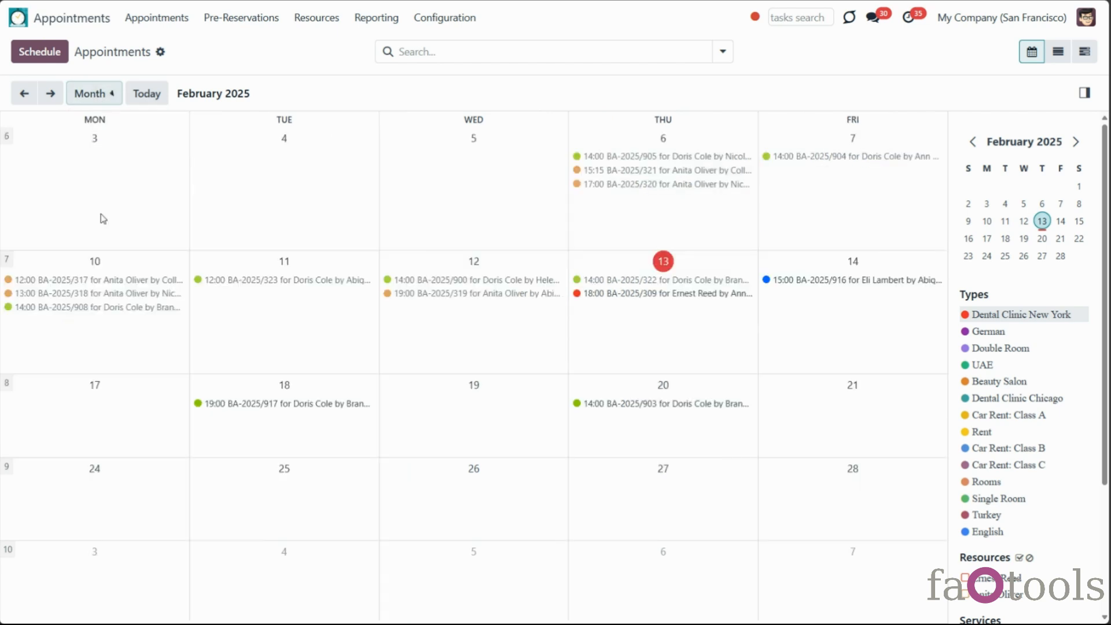
left_click(108, 93)
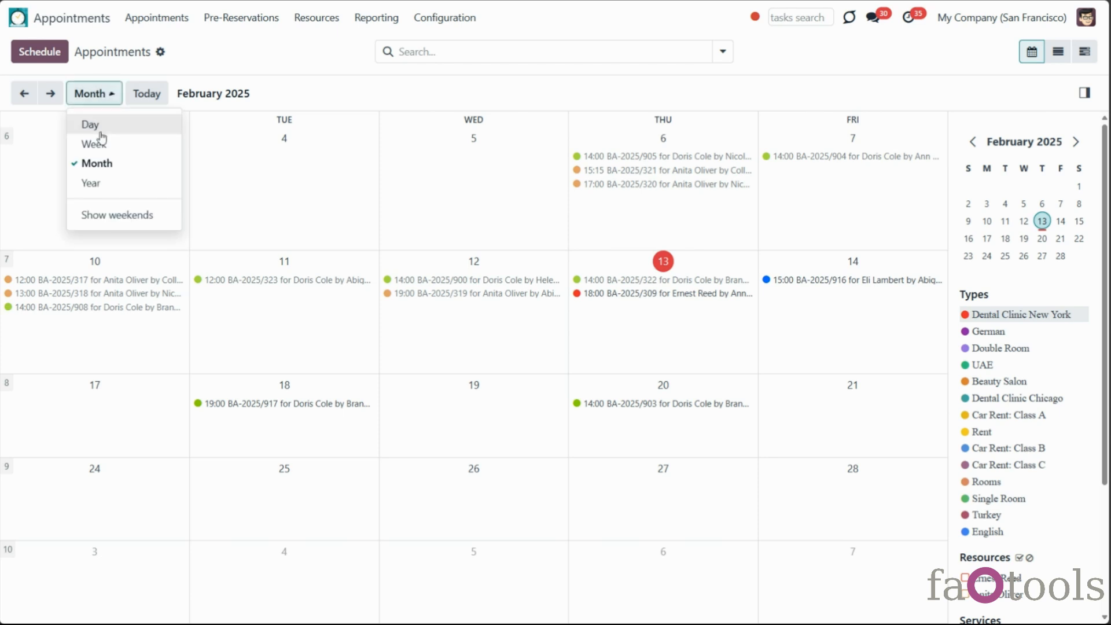
left_click(121, 217)
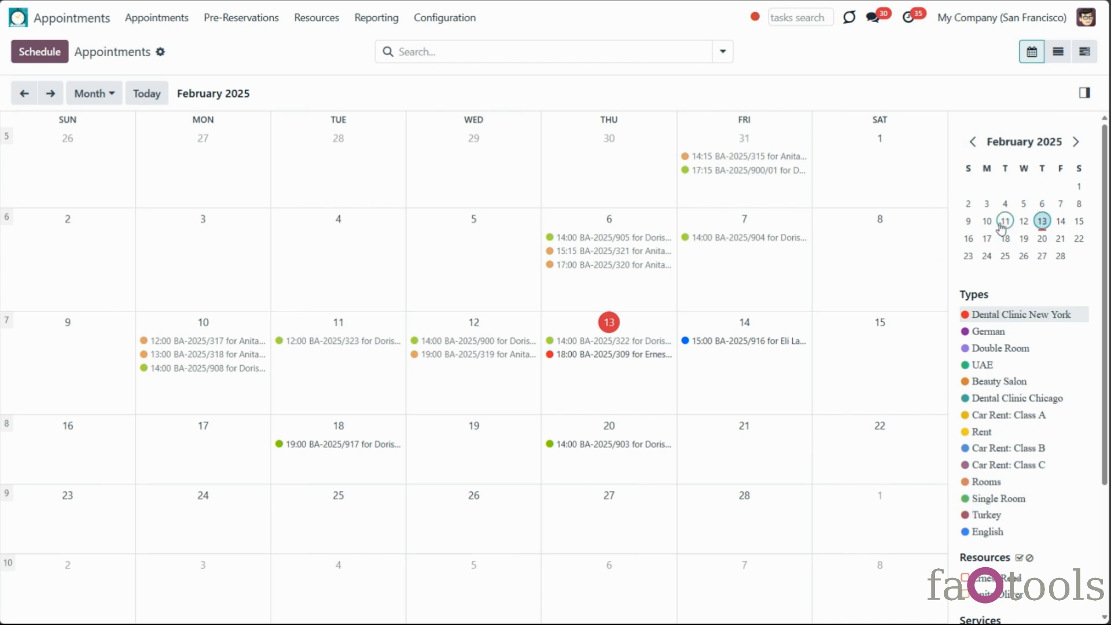
Browse the 16–22 February week and the Monday 10 February day view
left_click(986, 239)
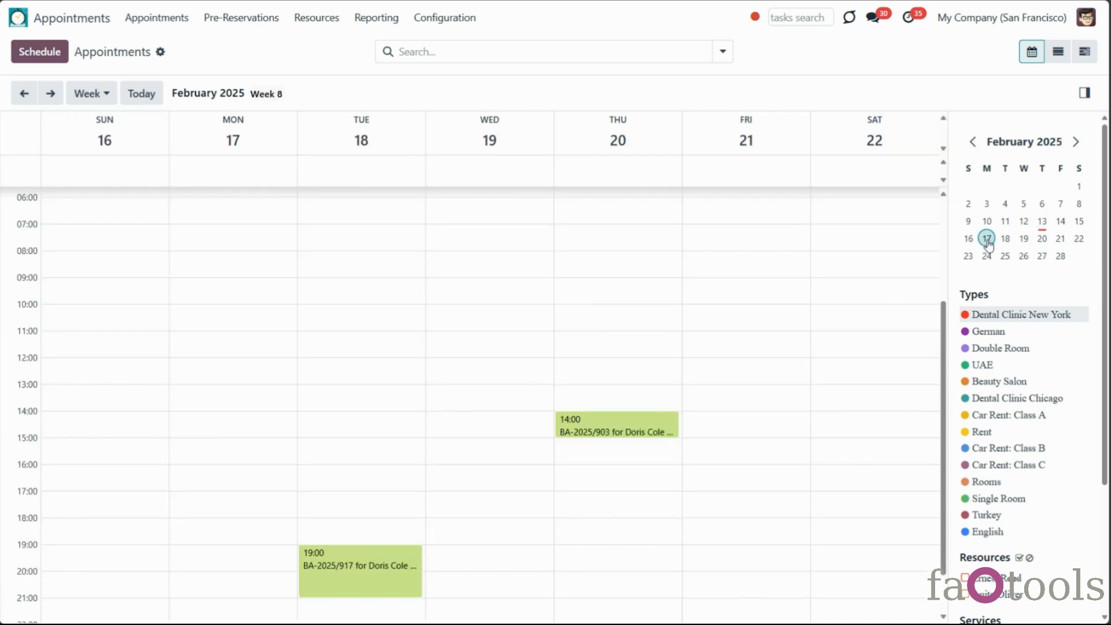
left_click(987, 222)
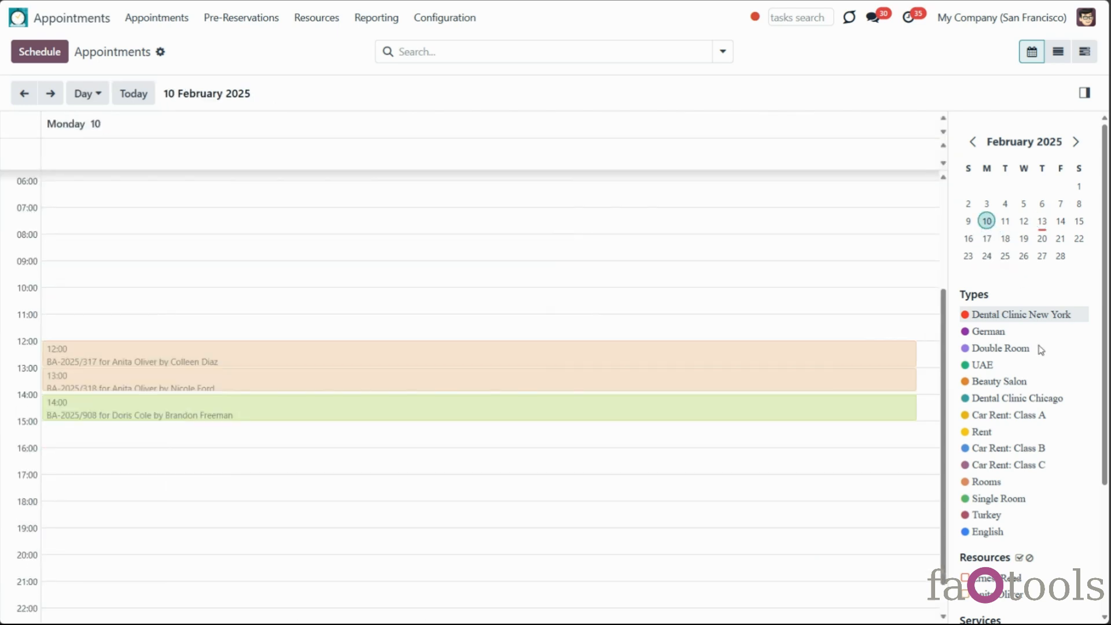
scroll(1040, 349, "down", 3)
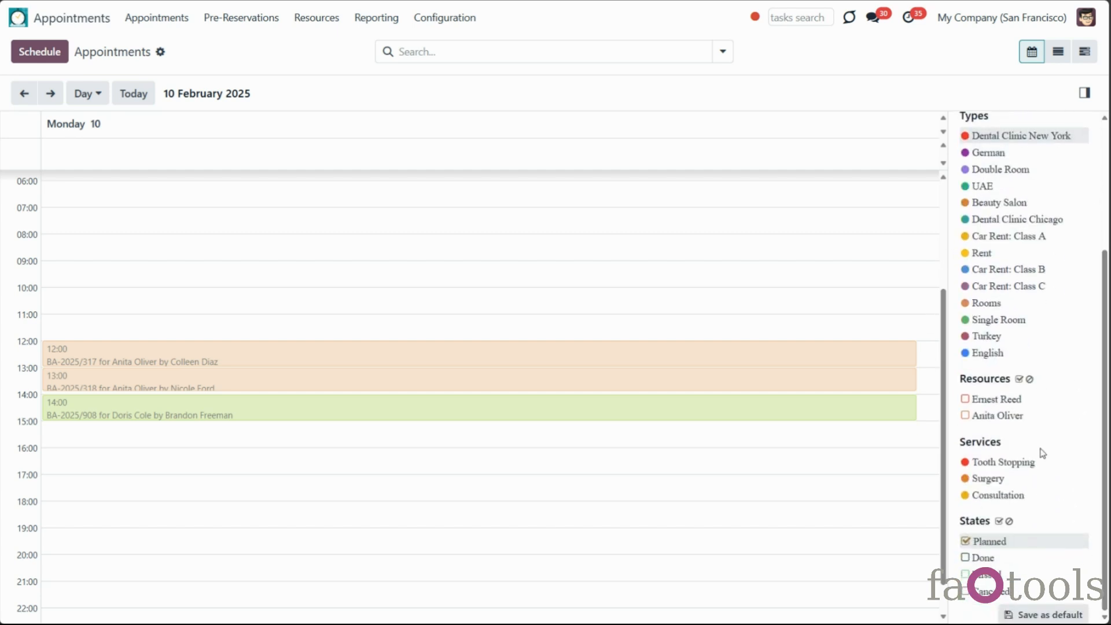
scroll(984, 475, "up", 3)
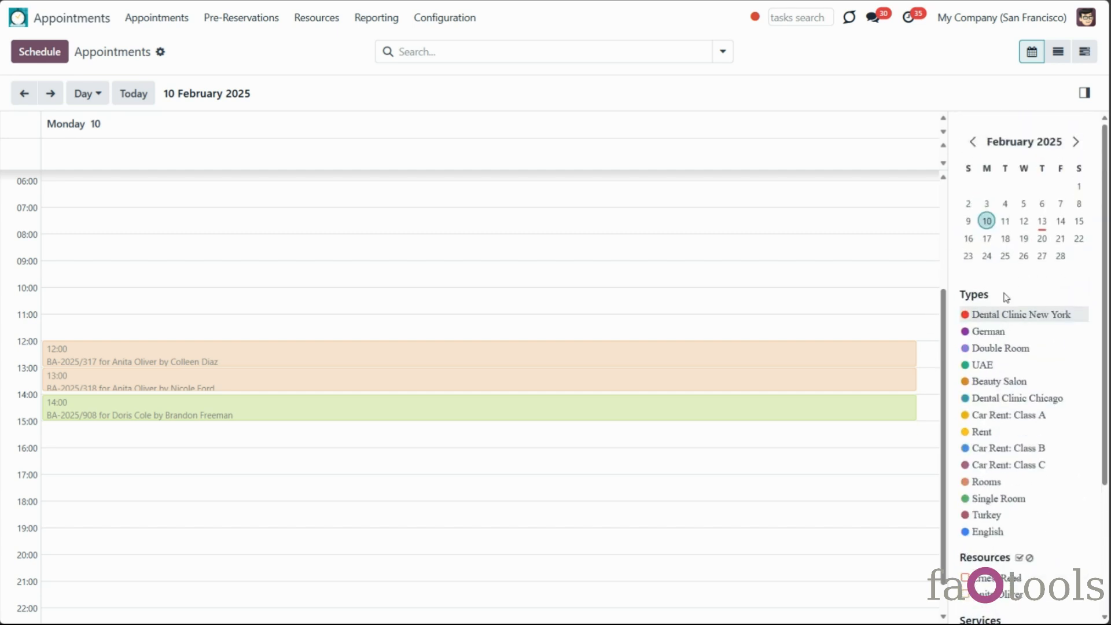
Jump to today in the month grid and drag from 13 February to book
left_click(131, 92)
left_click(85, 94)
left_click(99, 164)
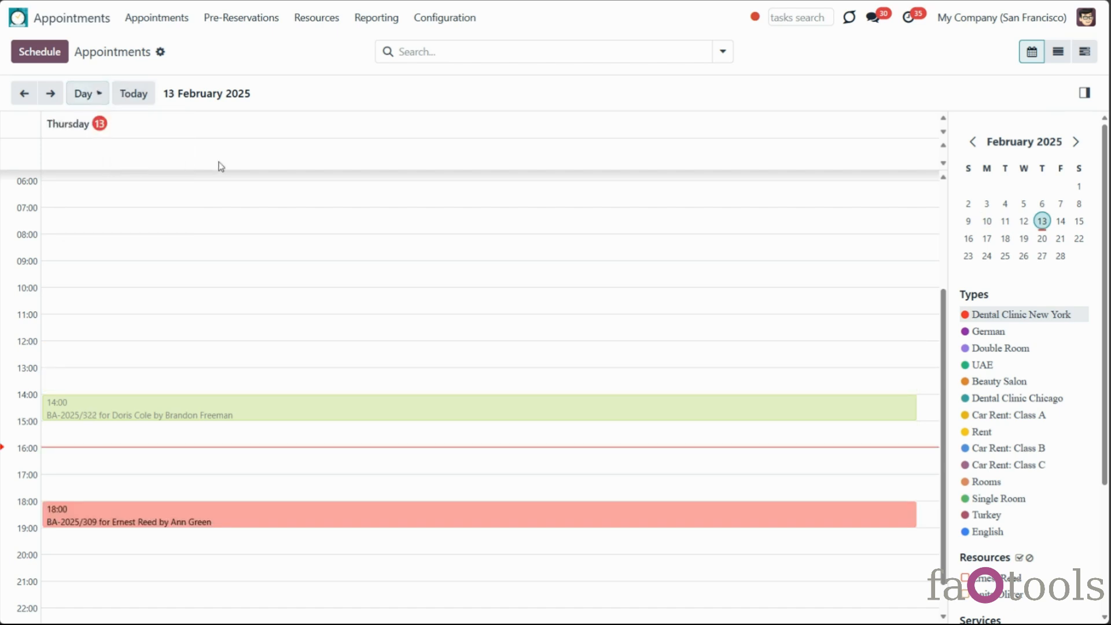
left_click_drag(555, 393, 802, 539)
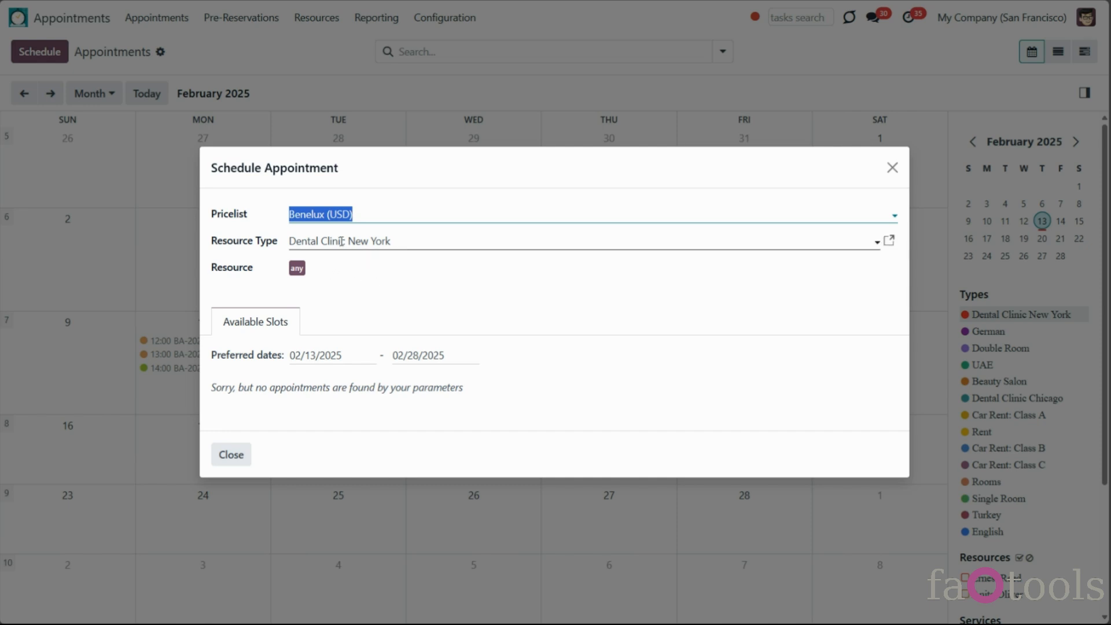
Set the appointment's Resource Type to English
left_click(336, 287)
left_click(338, 243)
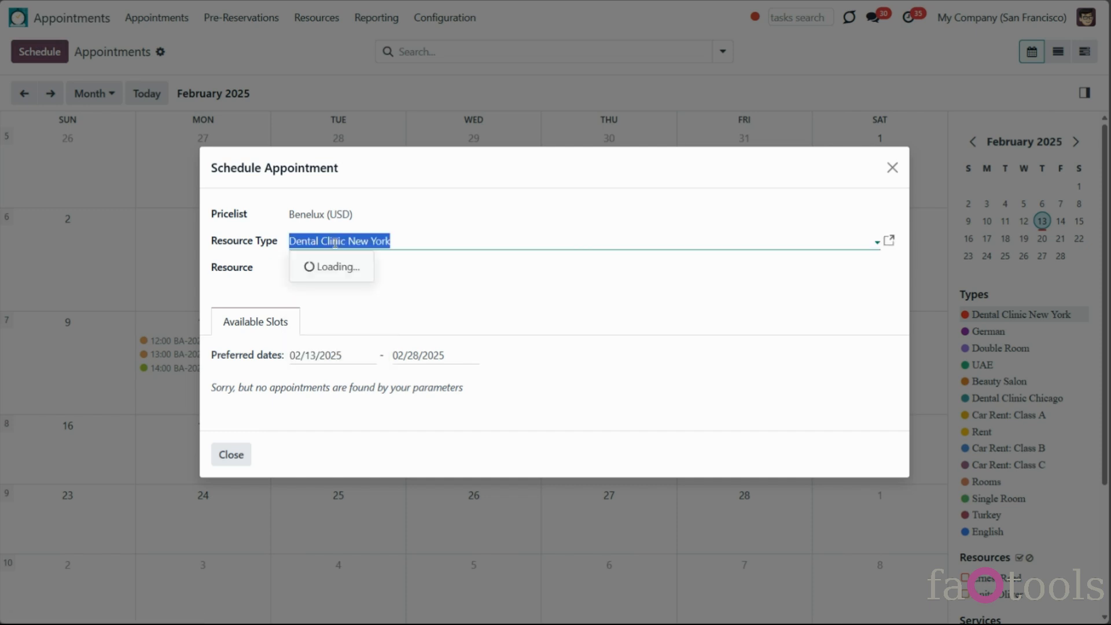
type("en")
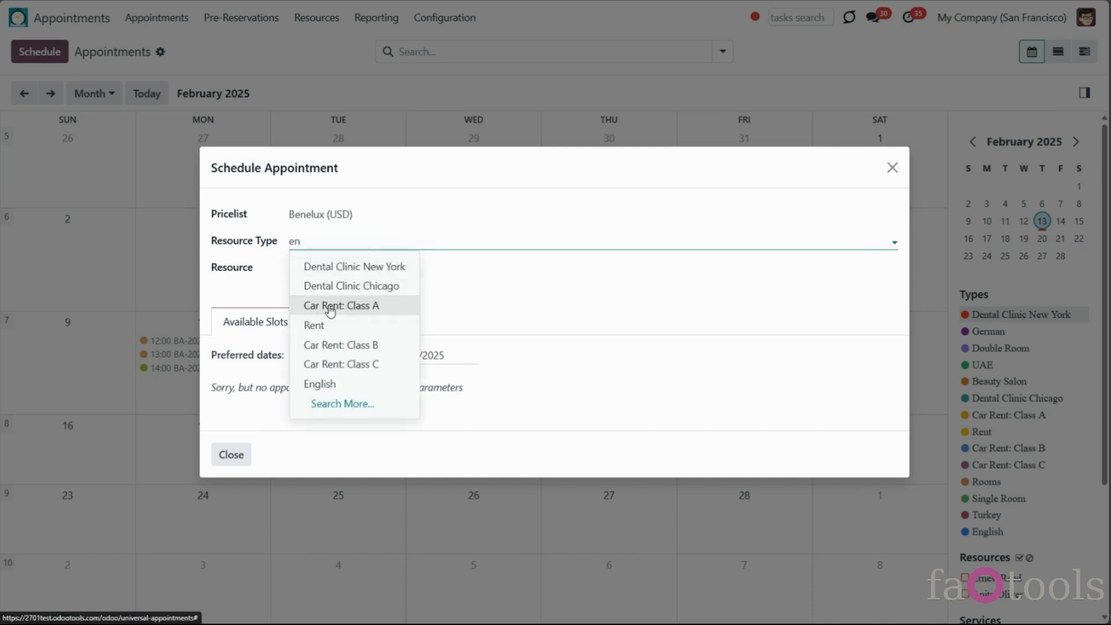
left_click(318, 383)
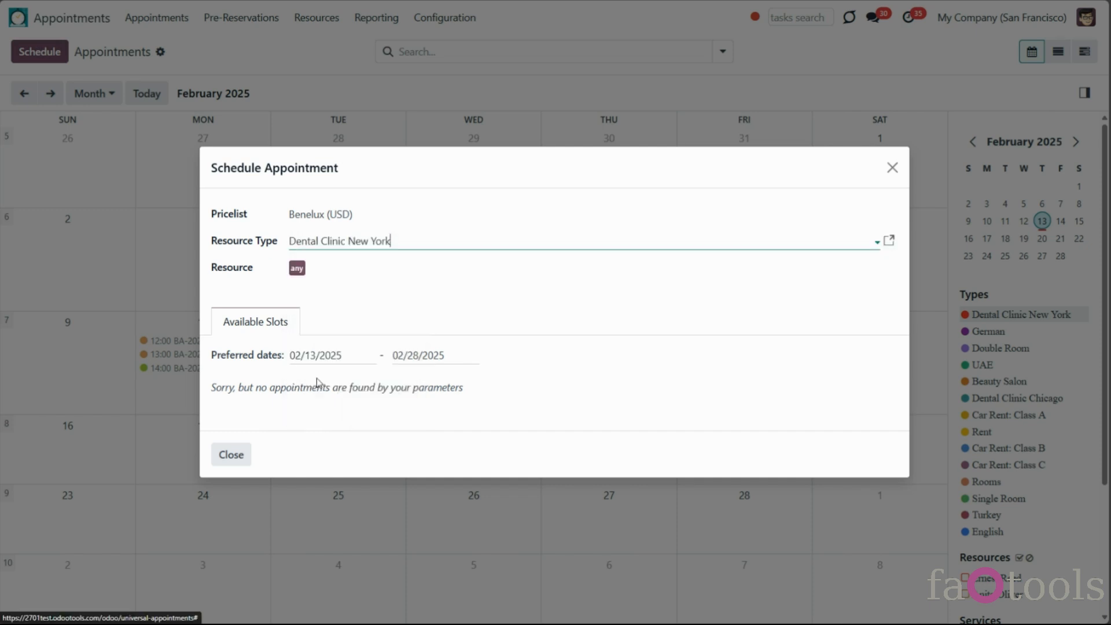
Add two people as resources on the appointment
left_click(343, 287)
left_click(339, 313)
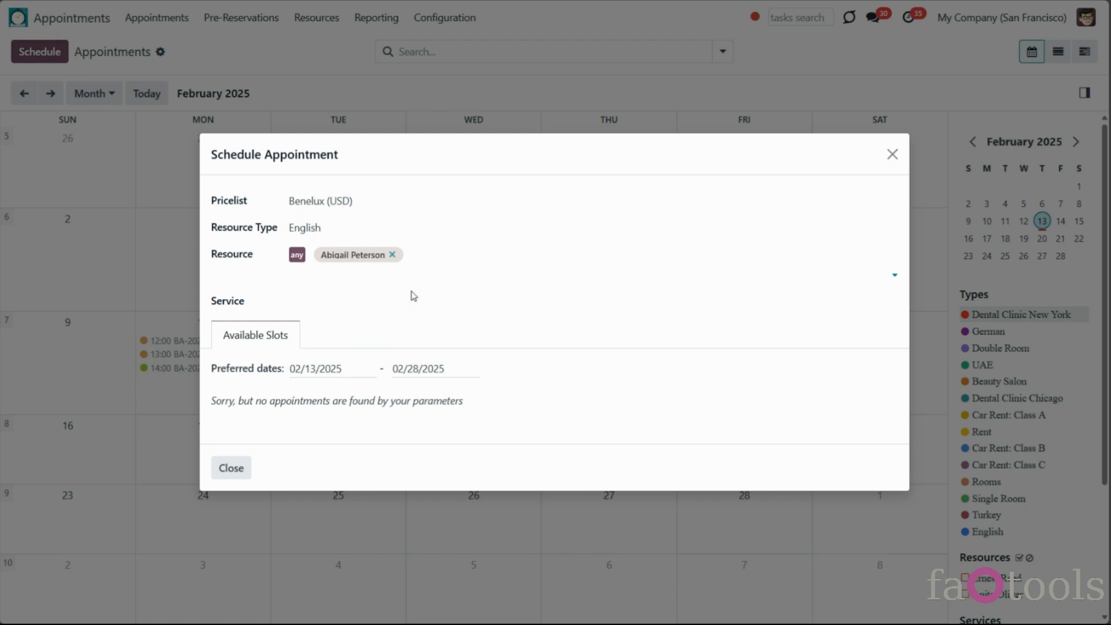
left_click(300, 273)
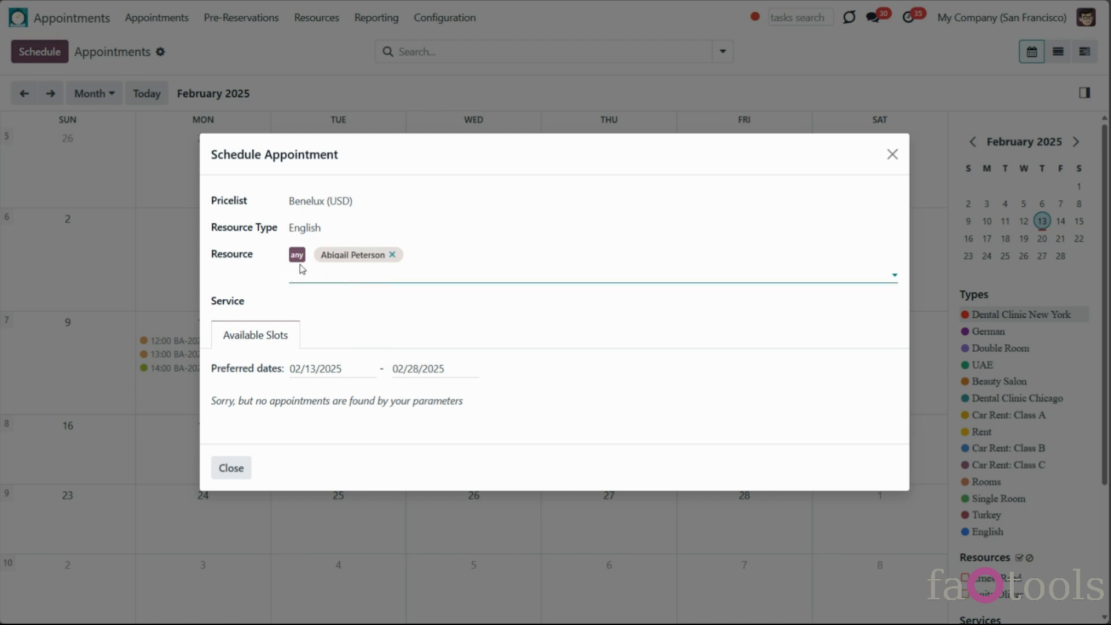
left_click(303, 274)
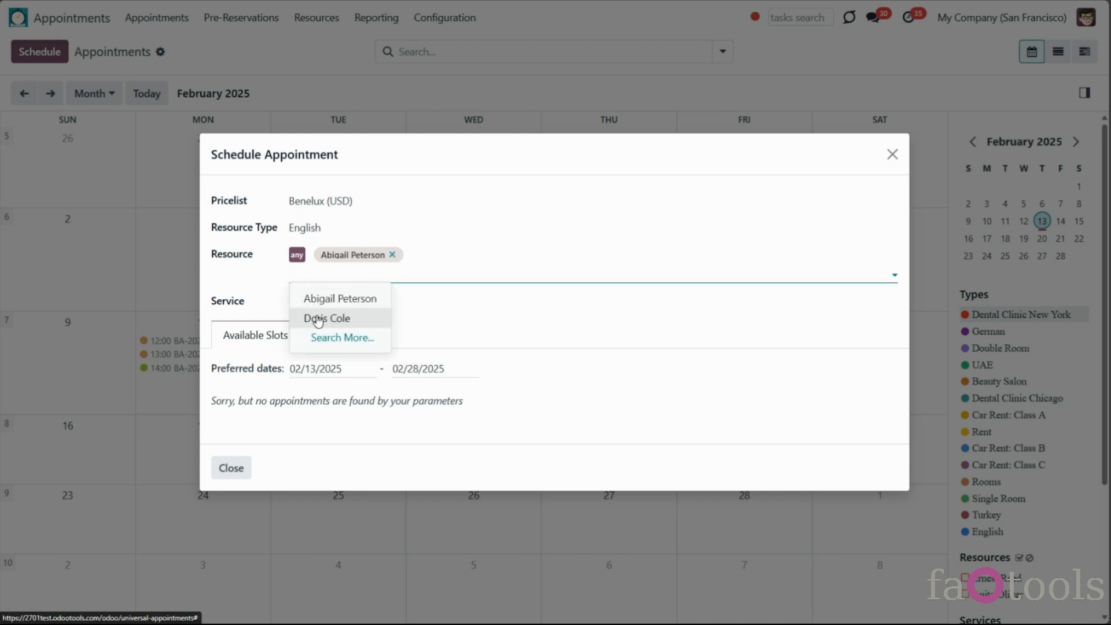
left_click(311, 316)
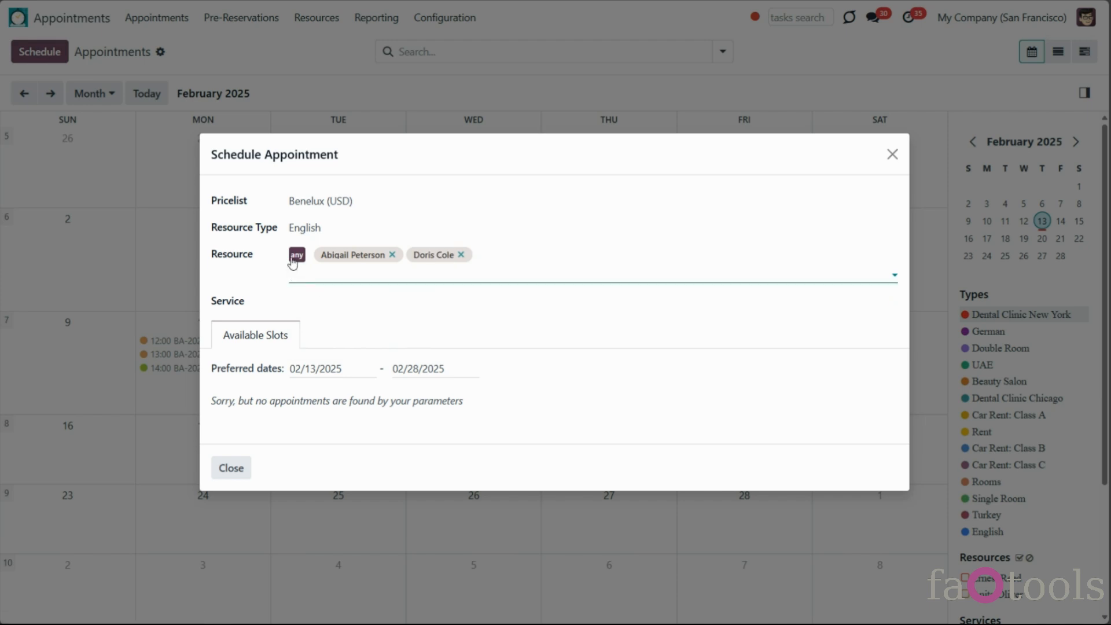
Remove and restore each resource tag to test the Resource field
left_click(393, 255)
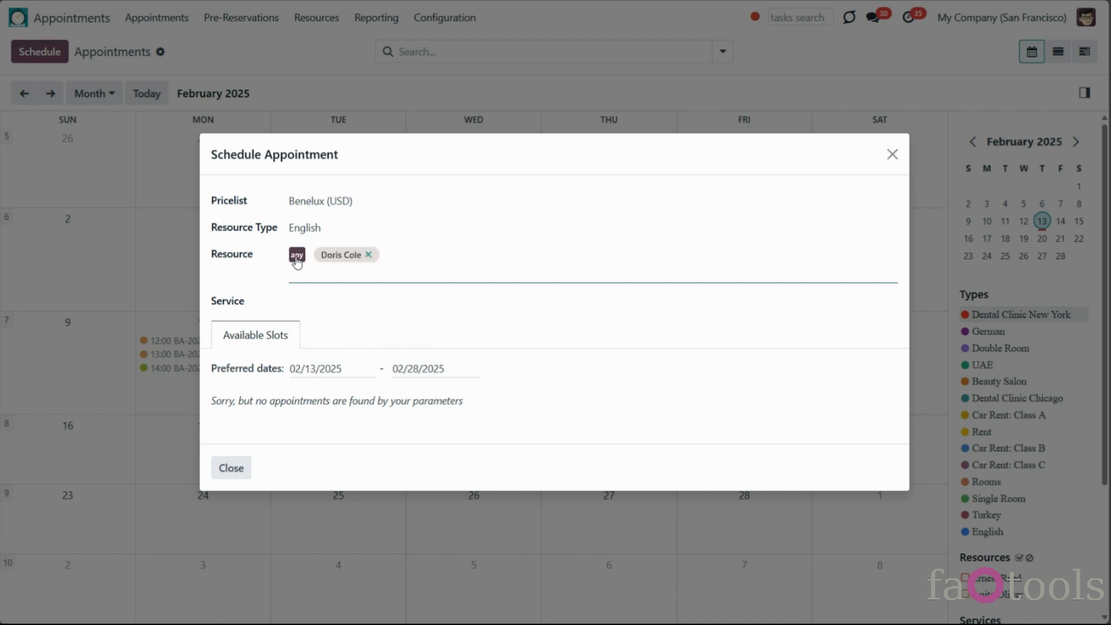
left_click(296, 256)
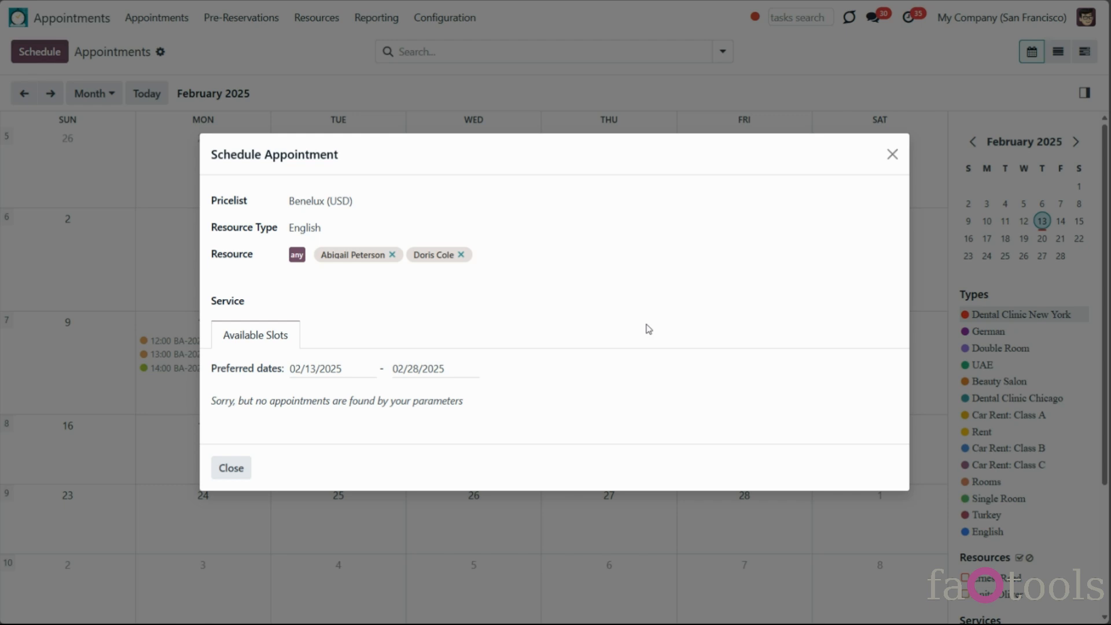
left_click(461, 255)
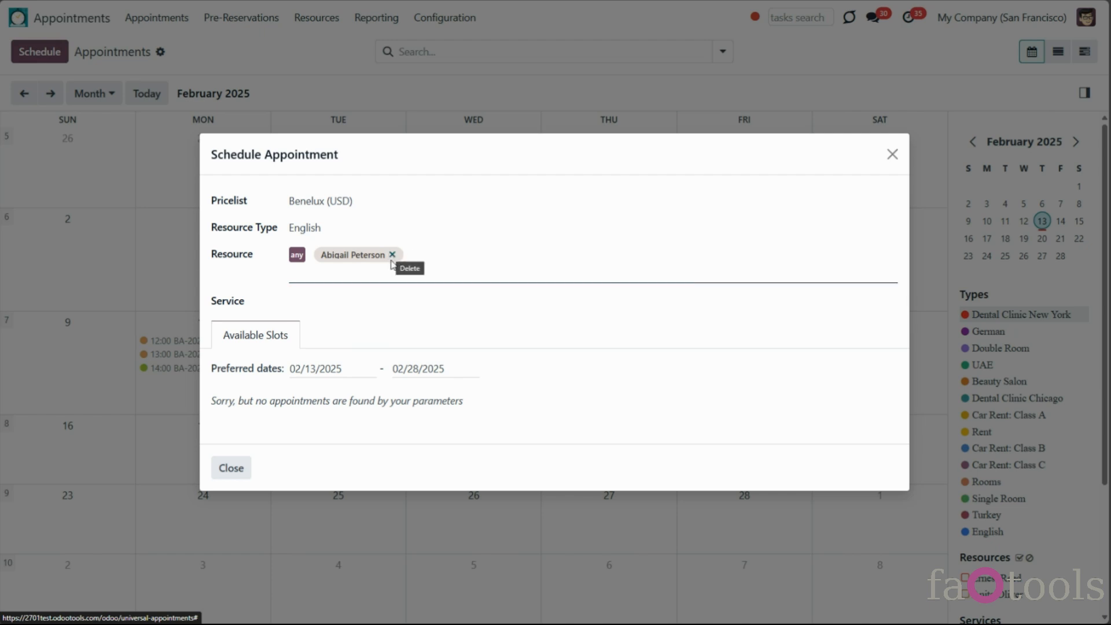
left_click(297, 255)
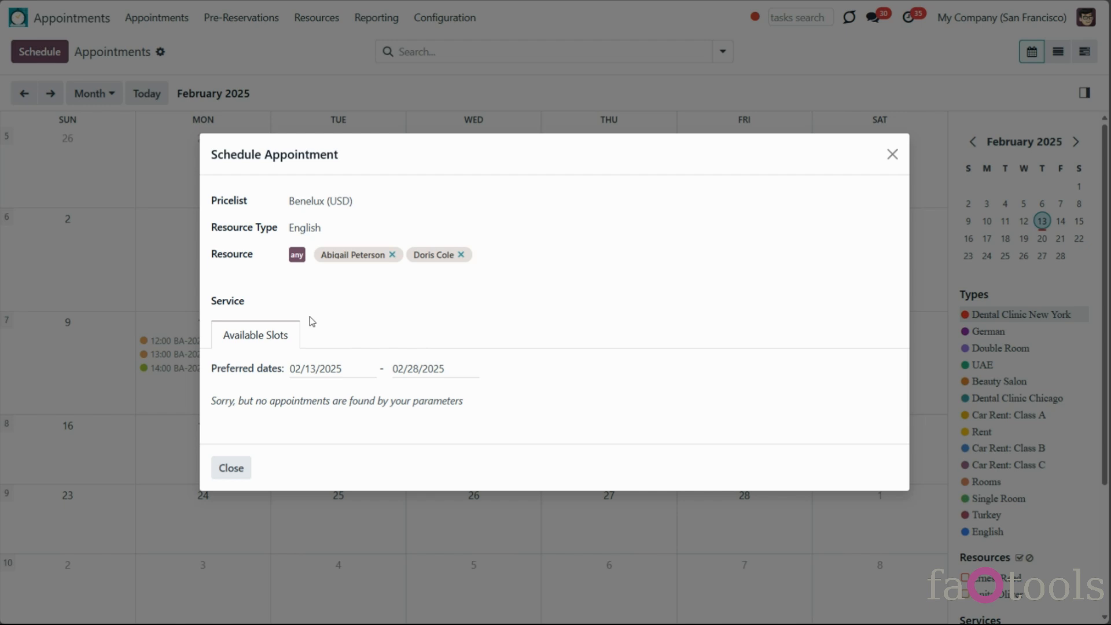
Choose the Lesson service and set preferred dates to 16–28 February 2025
left_click(330, 302)
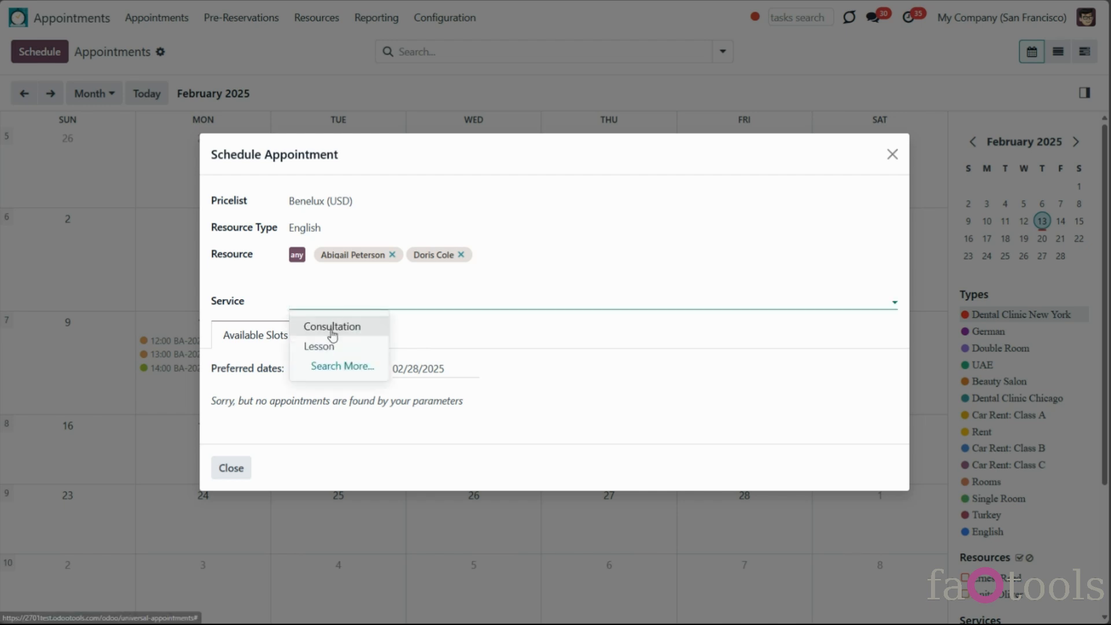
left_click(318, 346)
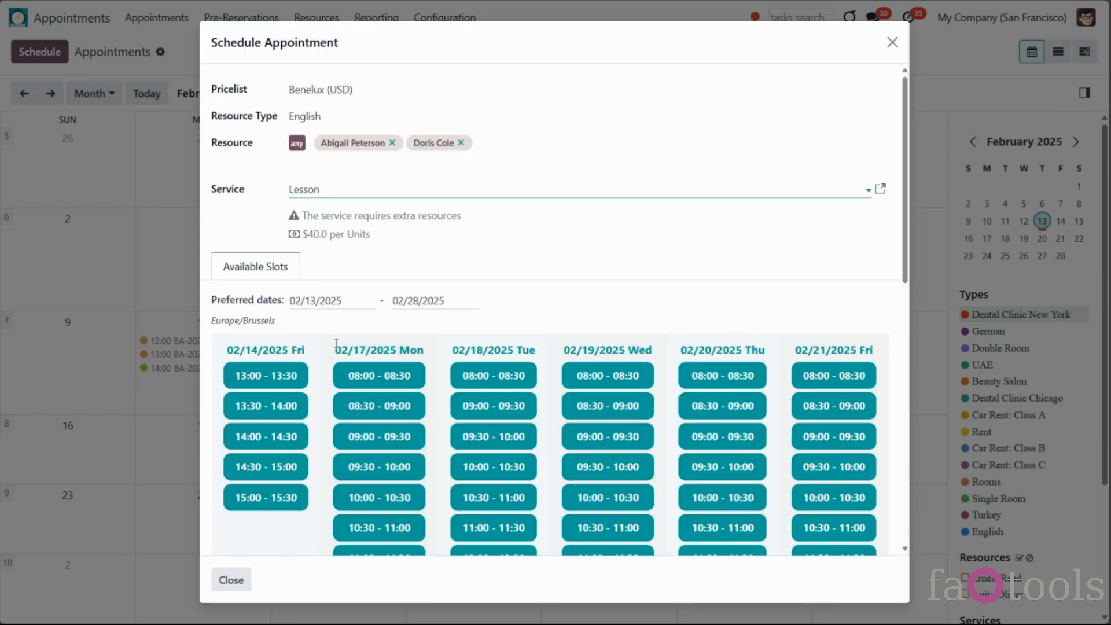
left_click(319, 306)
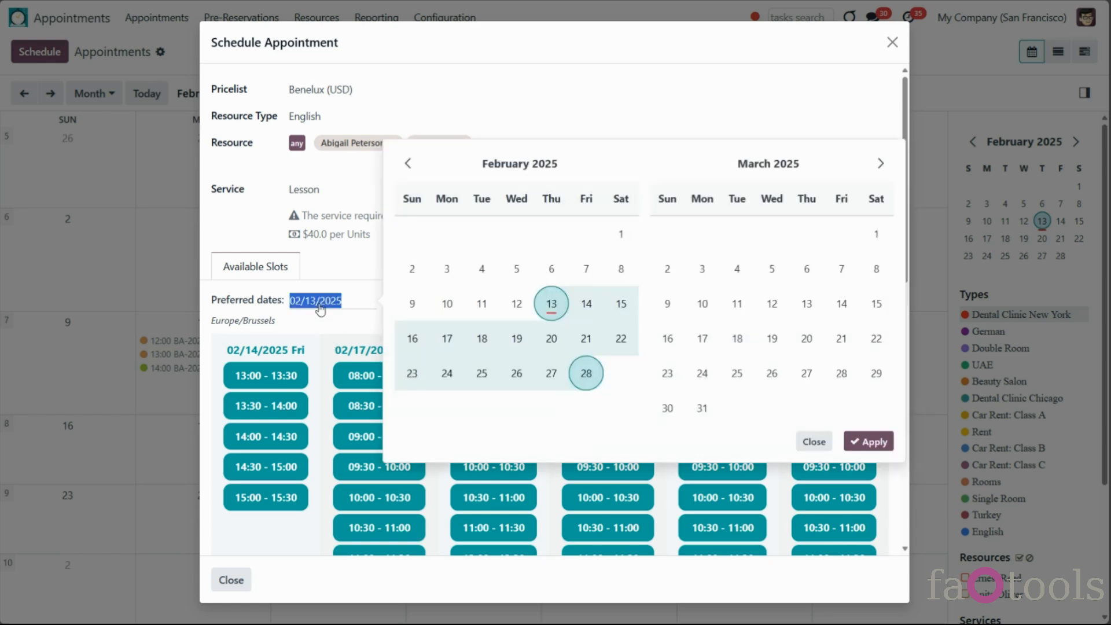
left_click(412, 338)
left_click(586, 373)
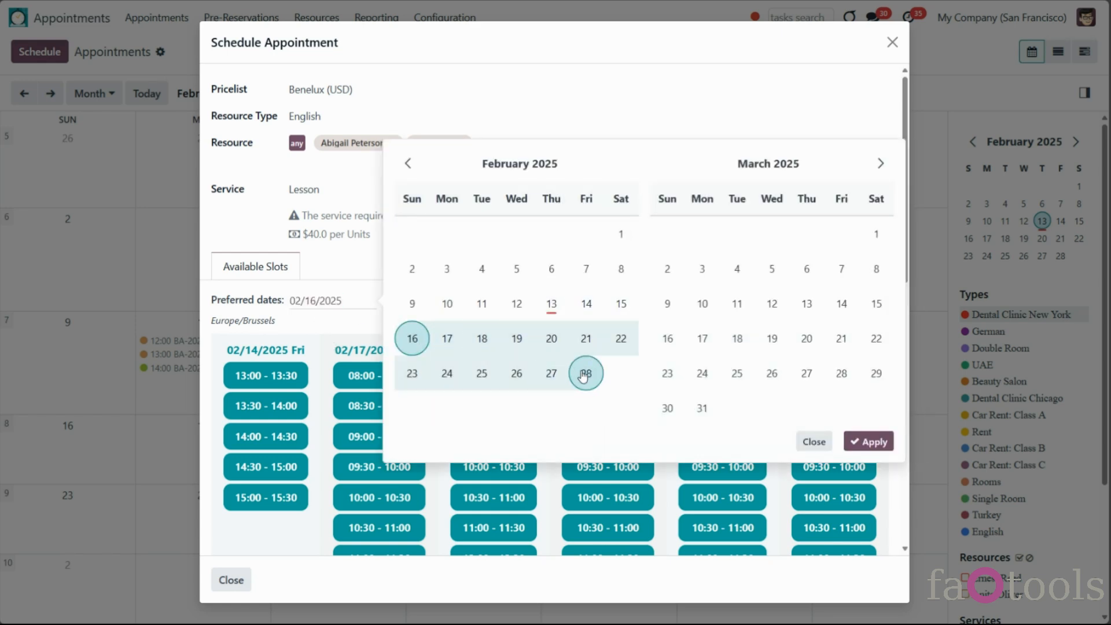
left_click(870, 442)
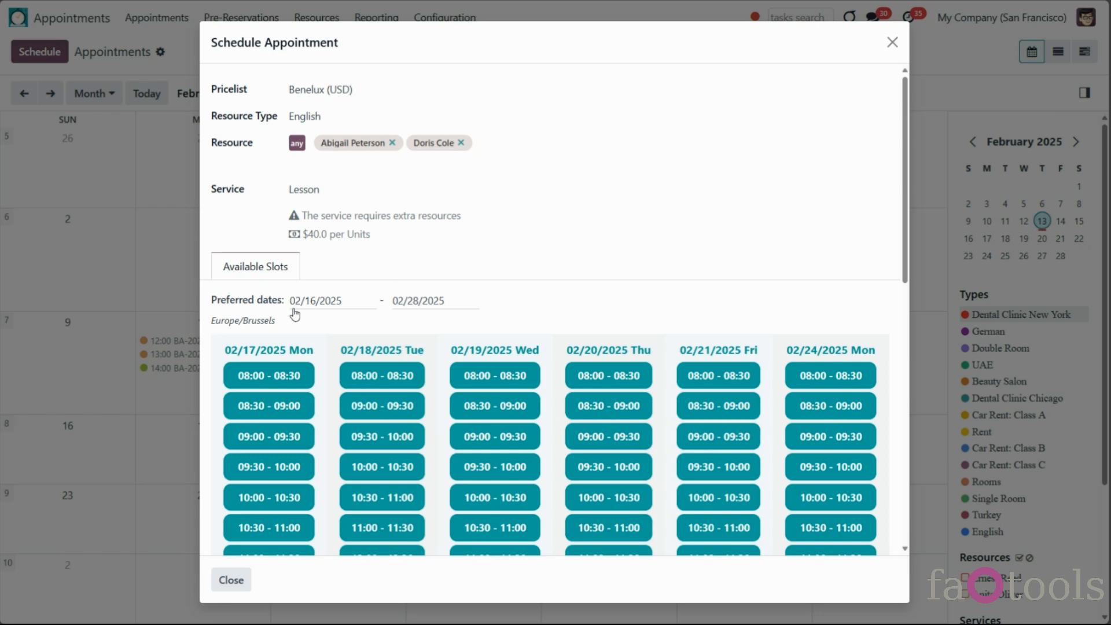
Scroll through the half-hour slots listed from 02/17 onward
scroll(468, 362, "down", 4)
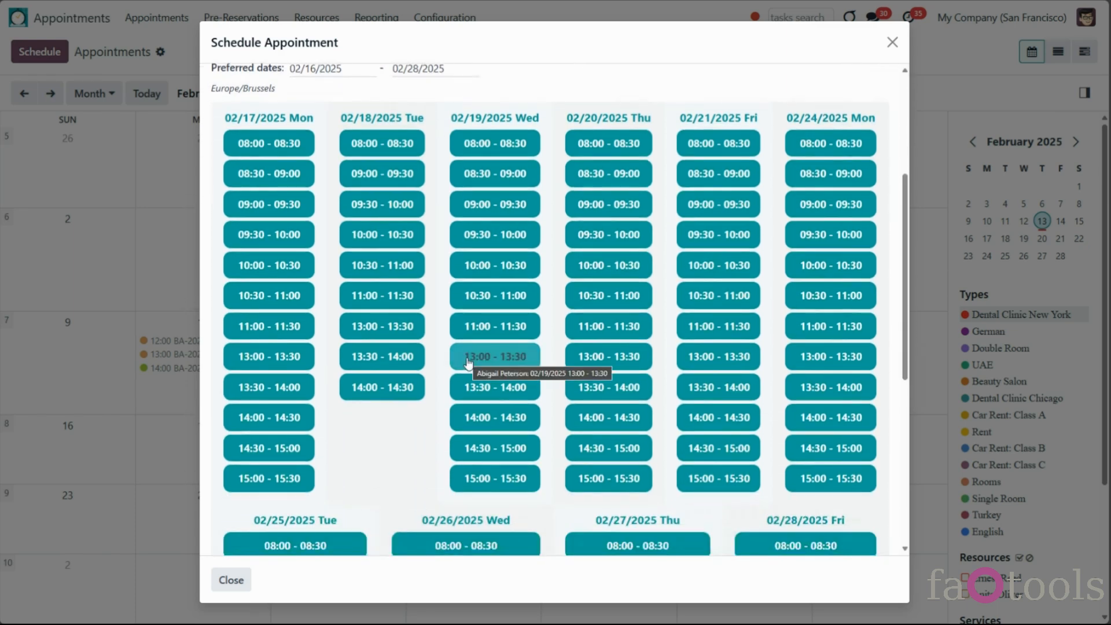
scroll(542, 311, "down", 1)
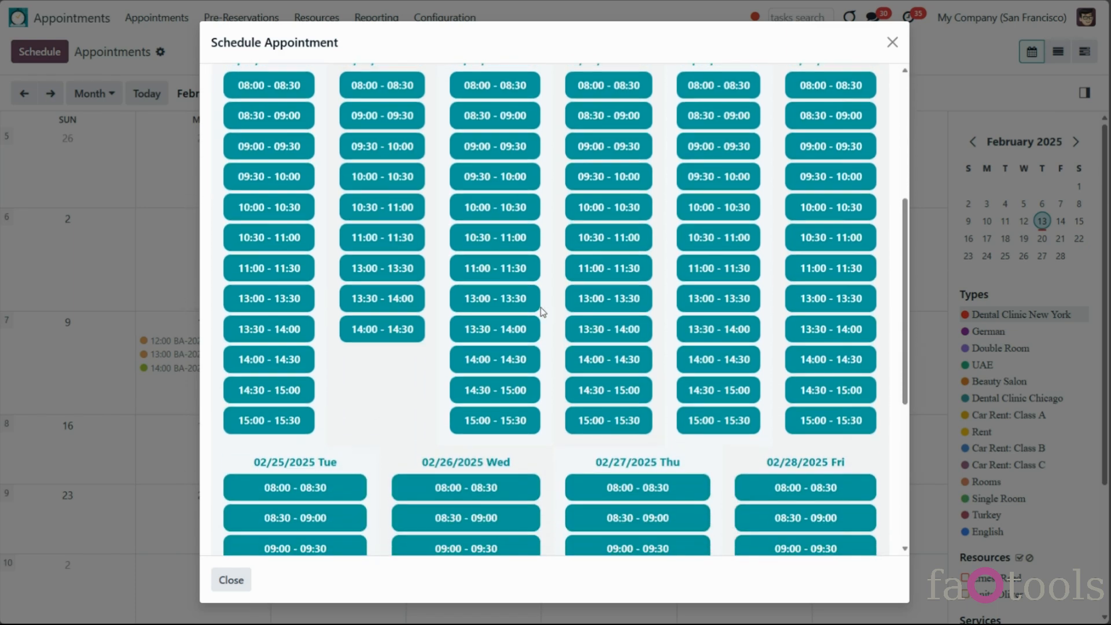
scroll(542, 311, "down", 5)
scroll(544, 313, "up", 7)
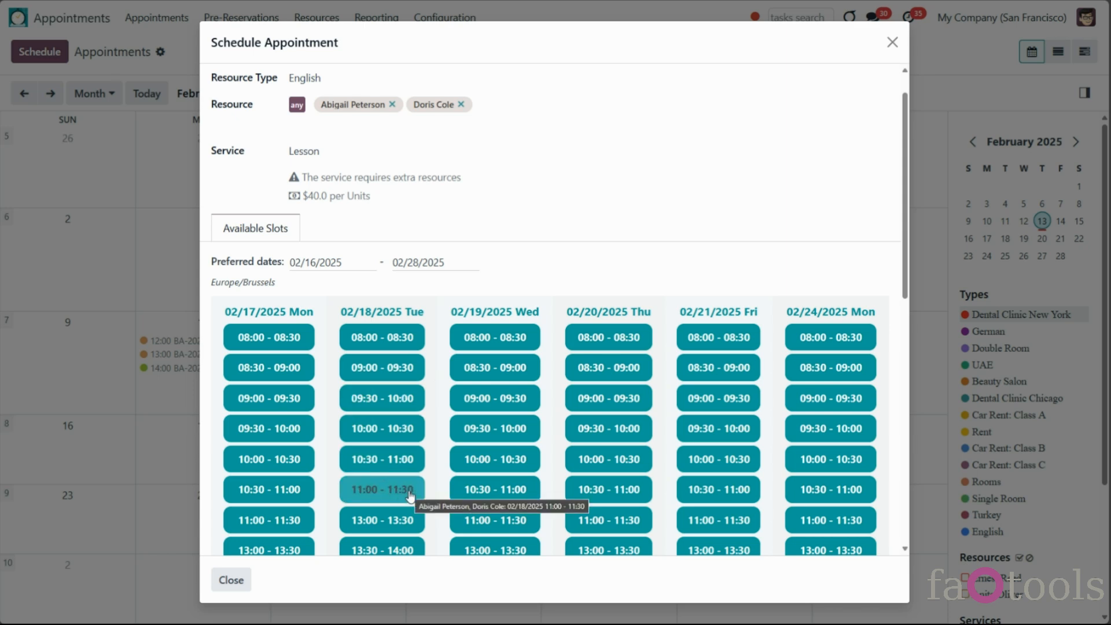
scroll(424, 509, "down", 2)
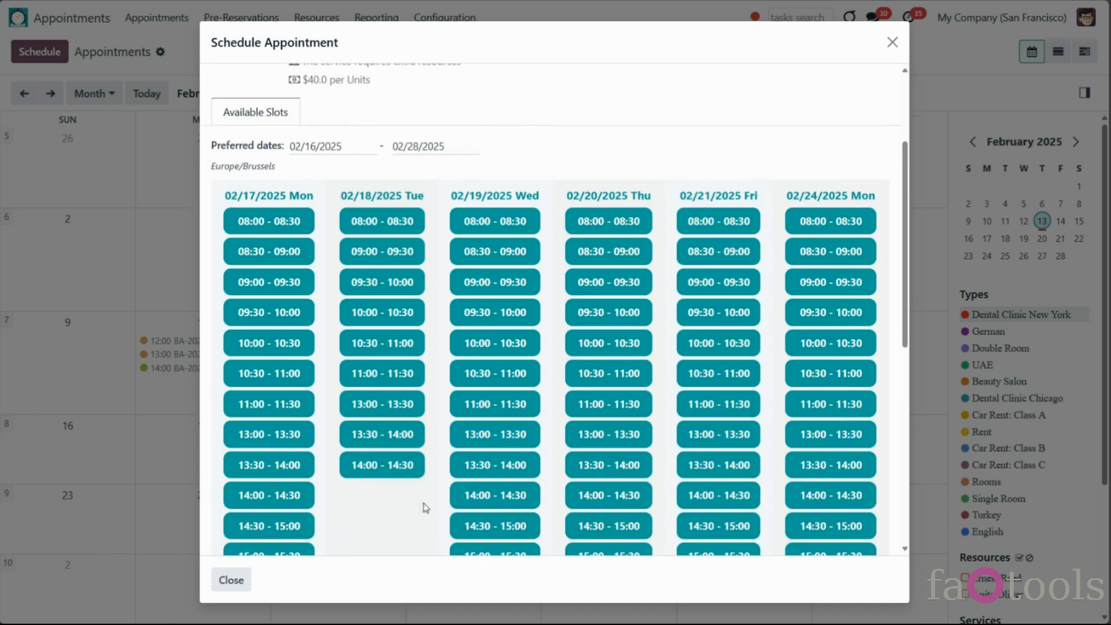
Book the 02/19 08:00–08:30 slot without complementary products, then remove it again
left_click(489, 222)
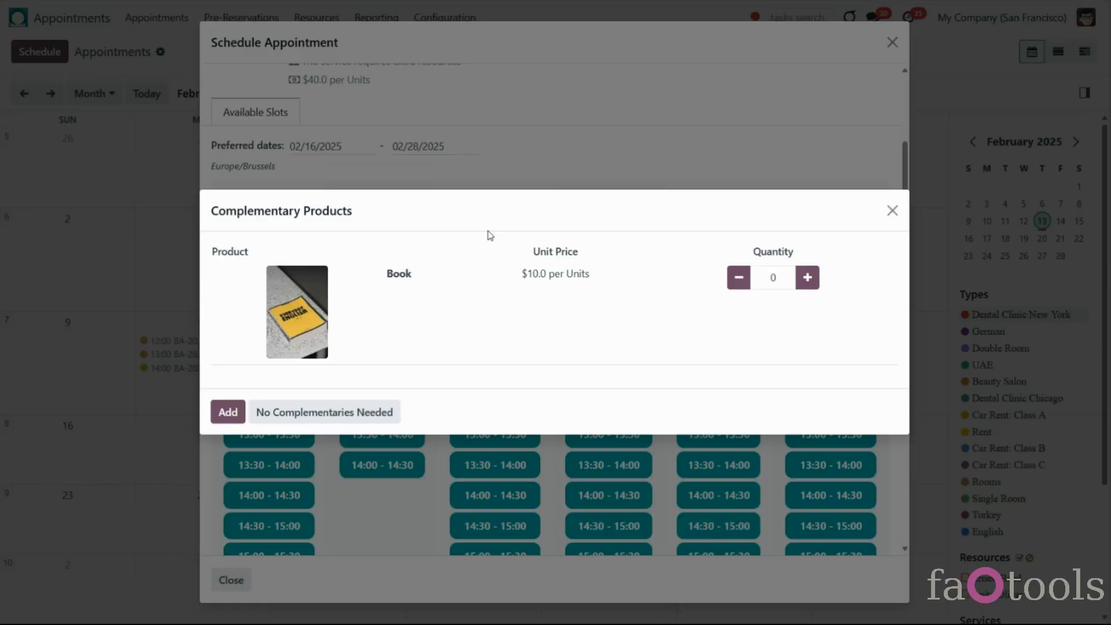
left_click(367, 414)
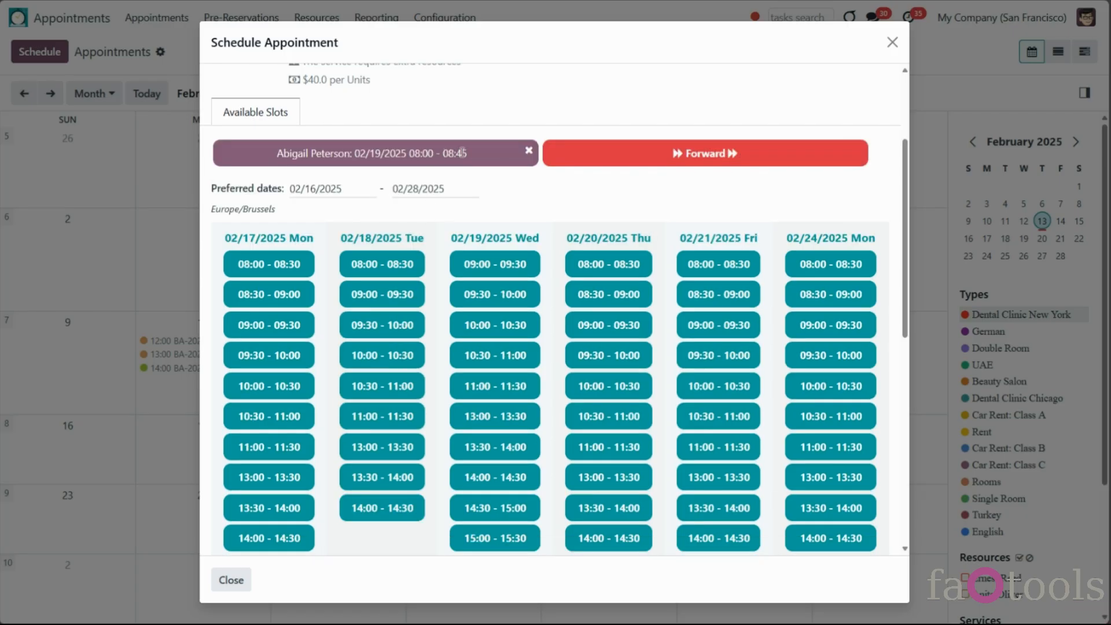
left_click(528, 152)
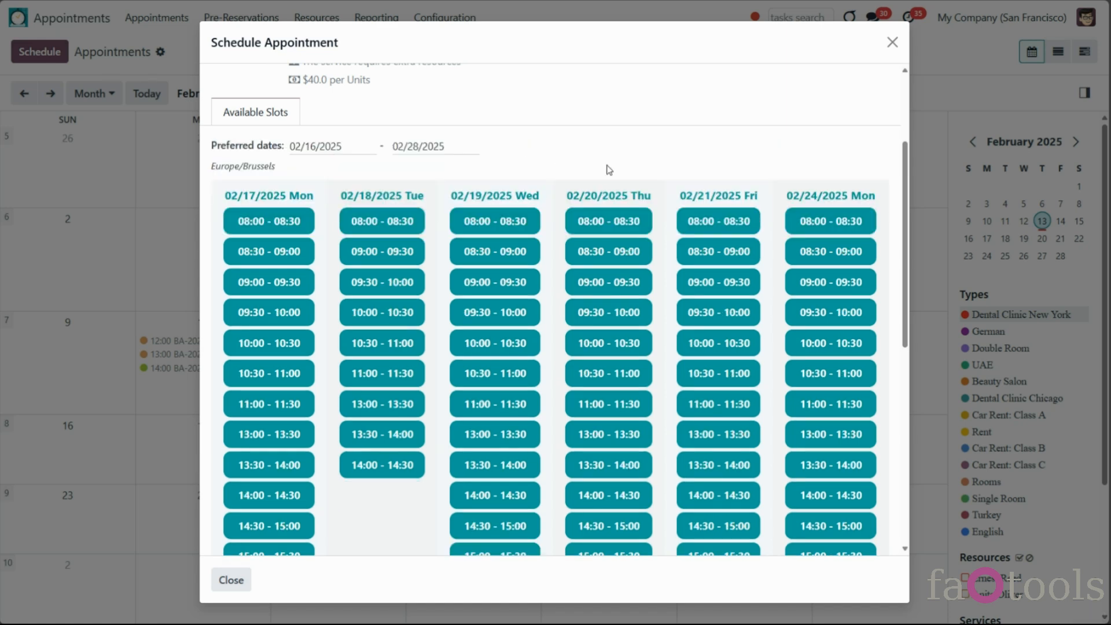
scroll(347, 168, "up", 2)
mouse_move(295, 180)
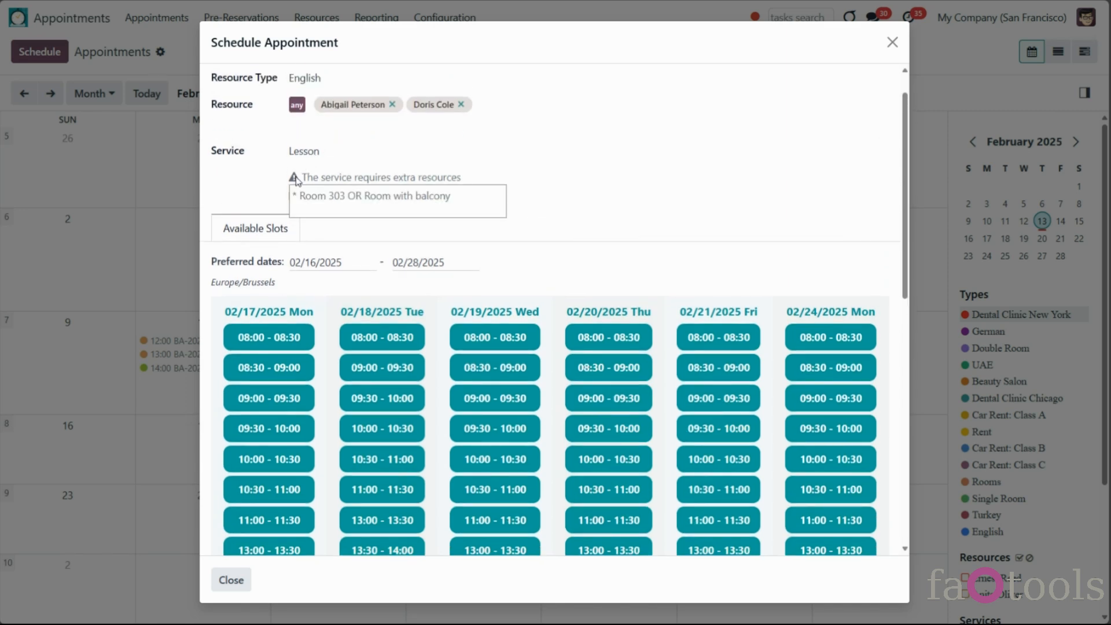
Move the preferred date range end to 31 May 2025 and scroll the new slots
left_click(444, 266)
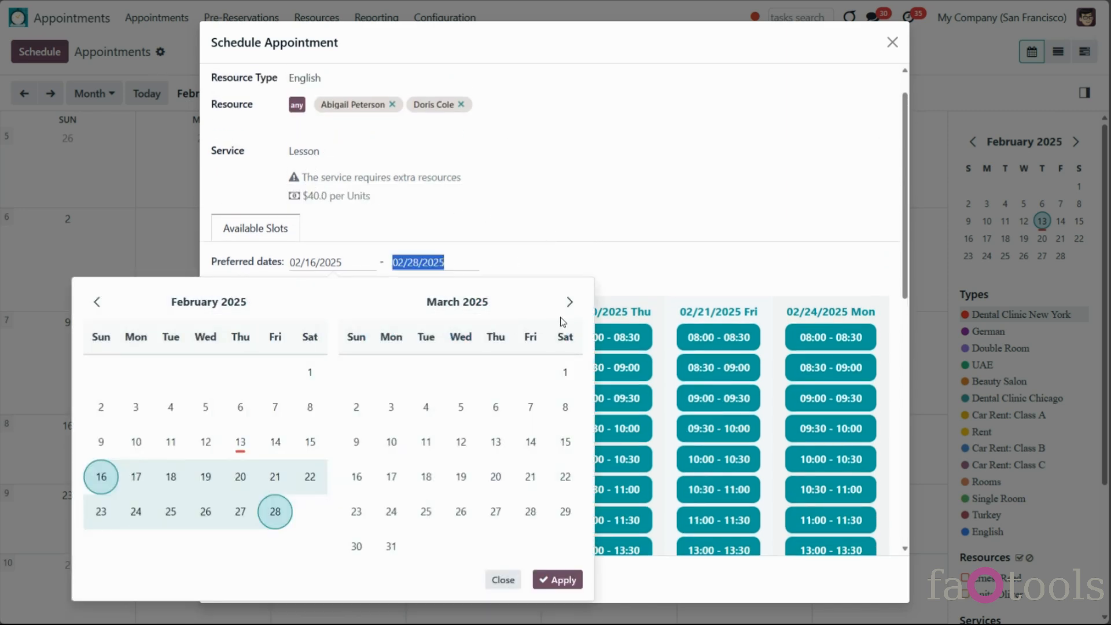
left_click(550, 301)
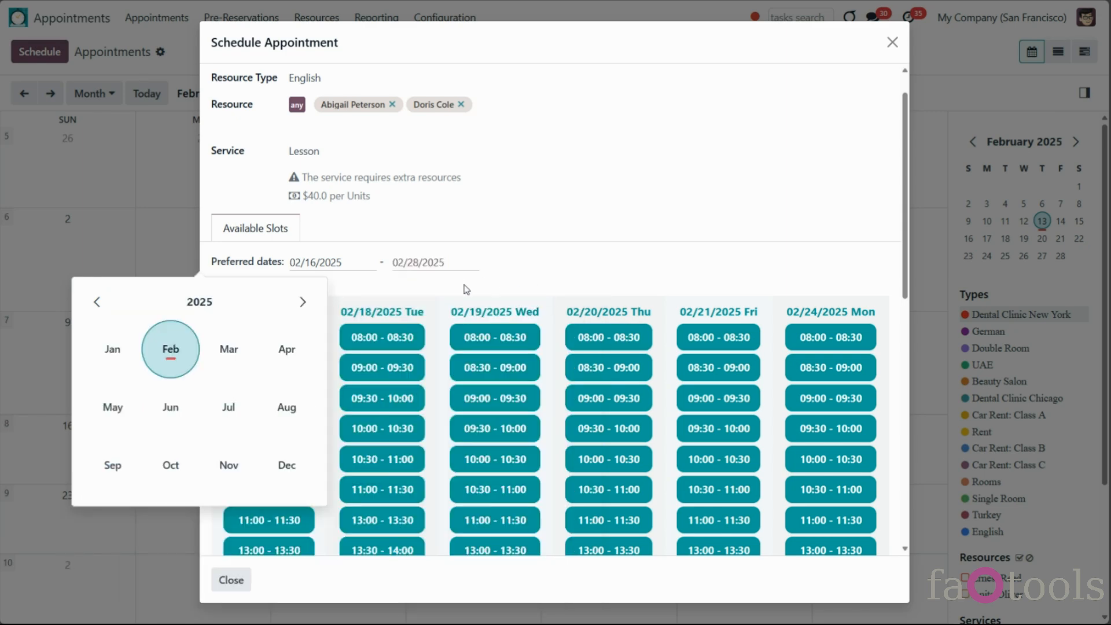
left_click(274, 351)
left_click(565, 514)
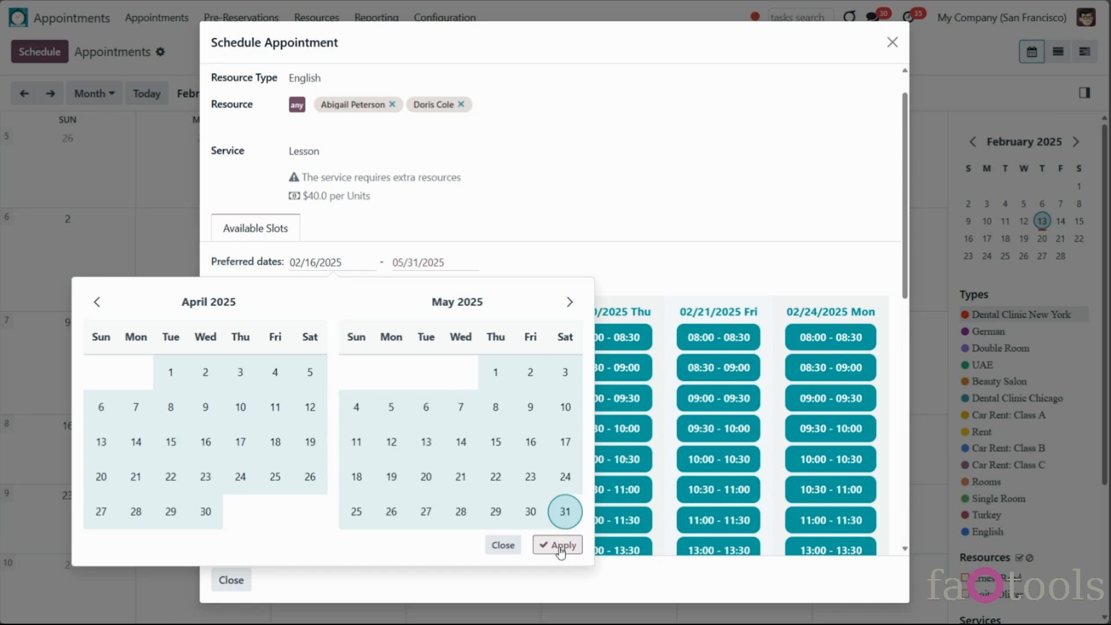
left_click(557, 544)
scroll(634, 289, "down", 2)
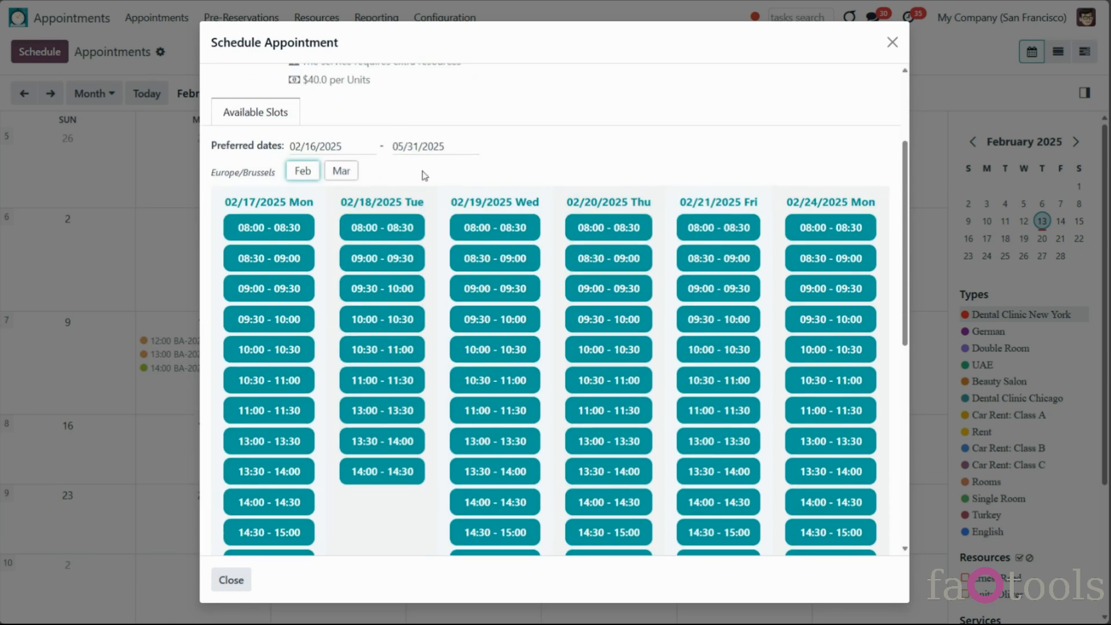
scroll(622, 179, "down", 10)
scroll(623, 184, "down", 4)
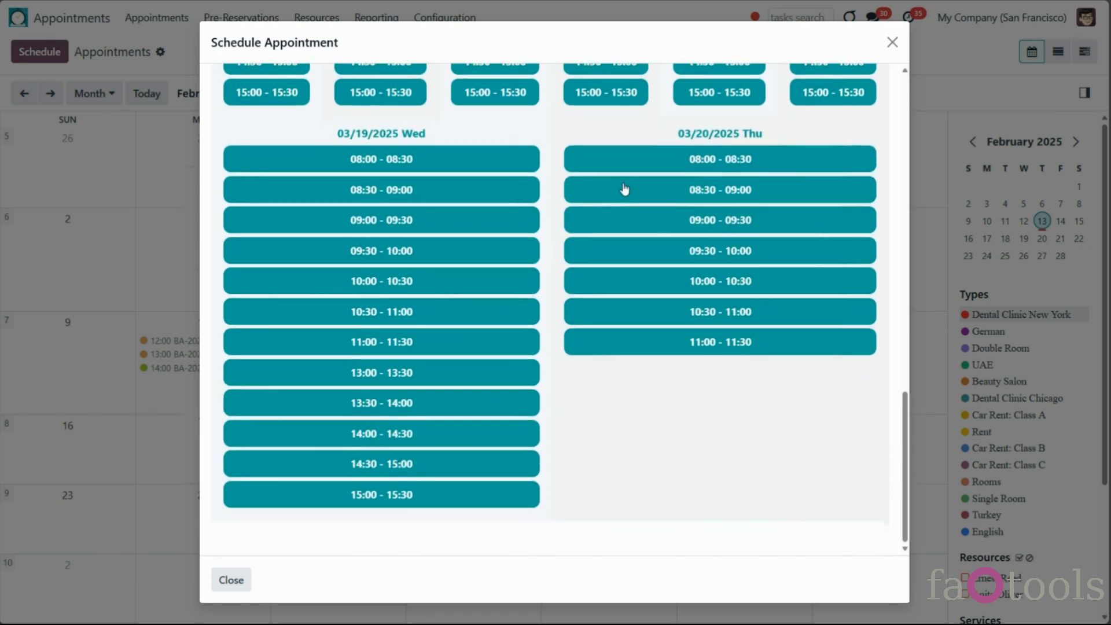
scroll(865, 169, "up", 10)
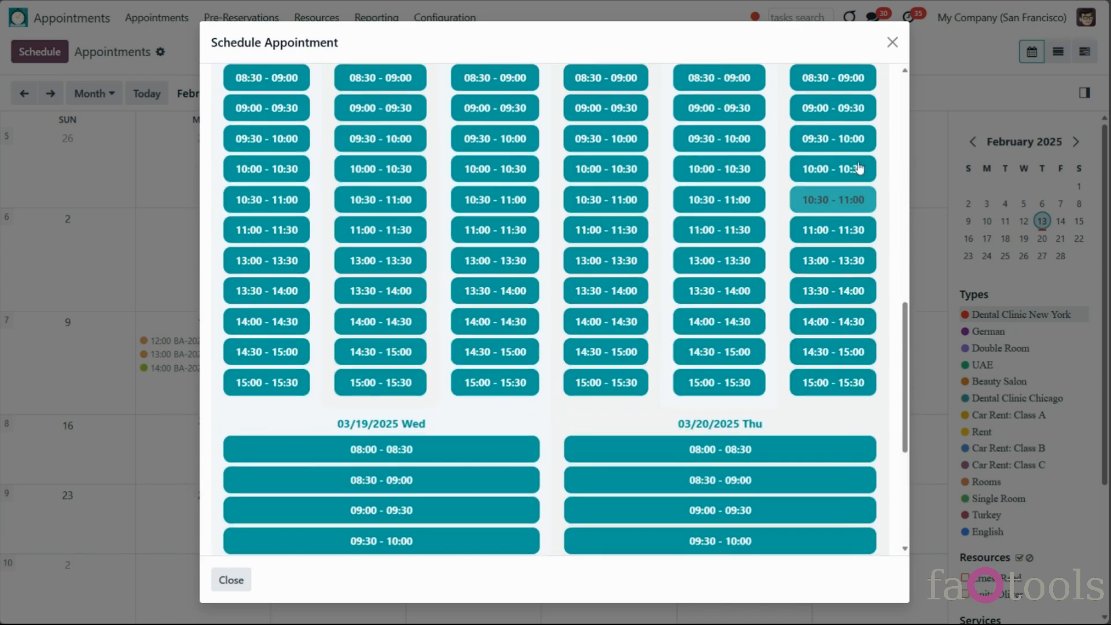
scroll(859, 169, "up", 4)
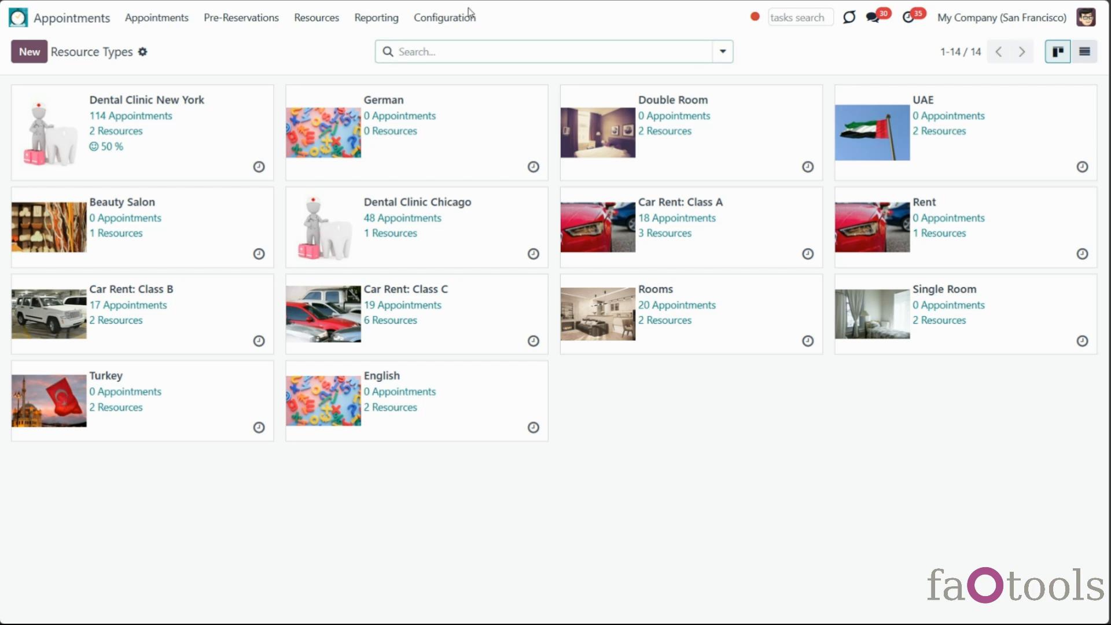
Check in Settings that Maximum Appointments (Backend) under Multi Scheduling is 3
left_click(464, 16)
left_click(455, 313)
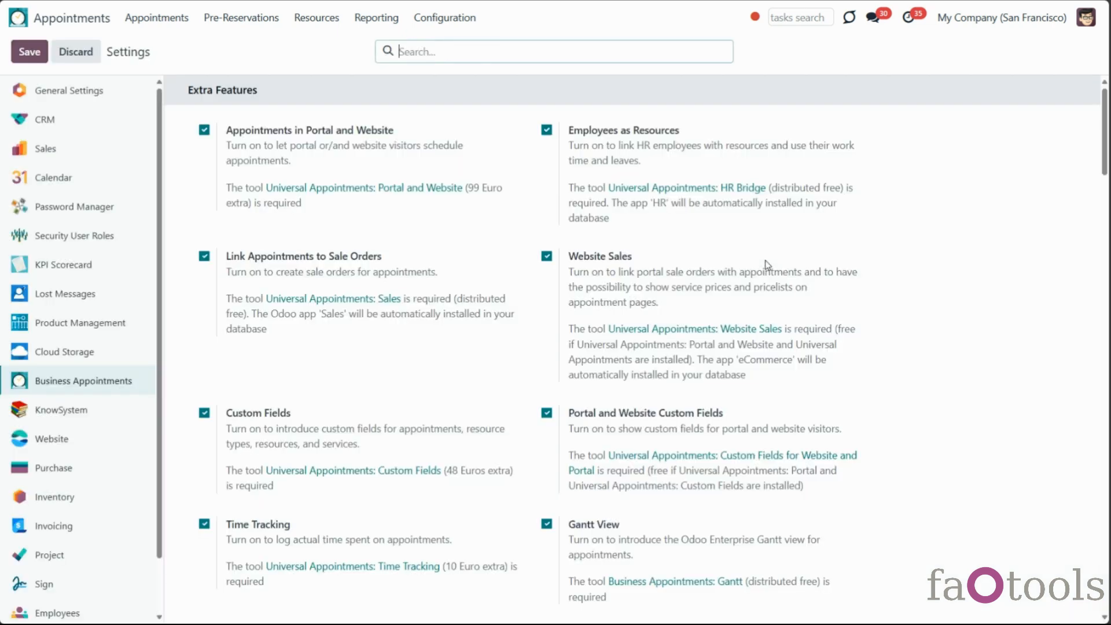
scroll(767, 263, "down", 5)
scroll(766, 263, "down", 3)
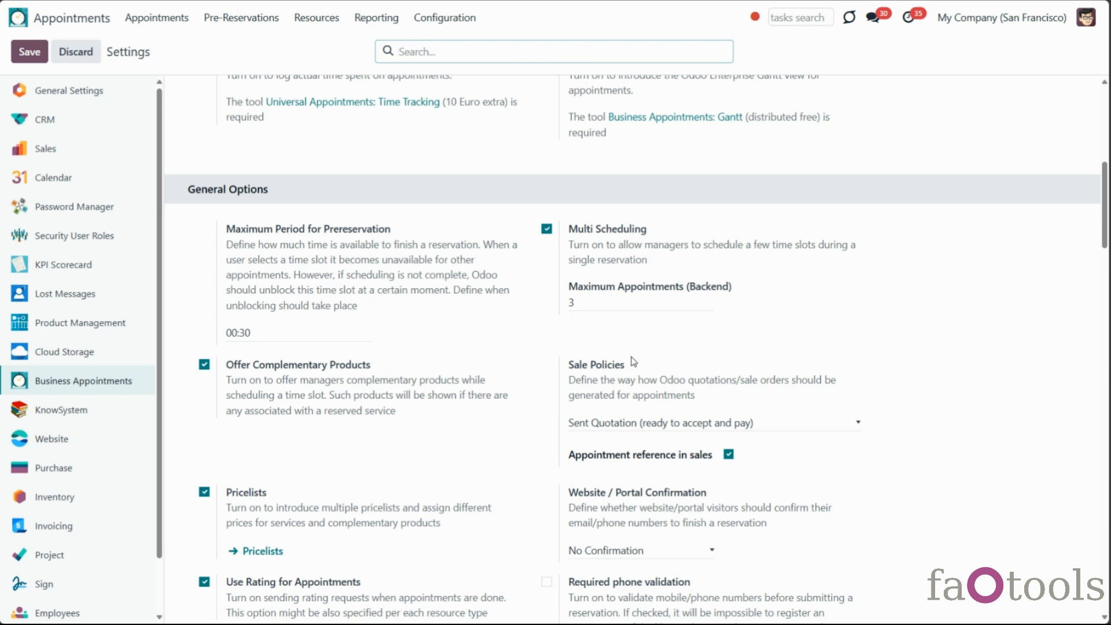
left_click(583, 299)
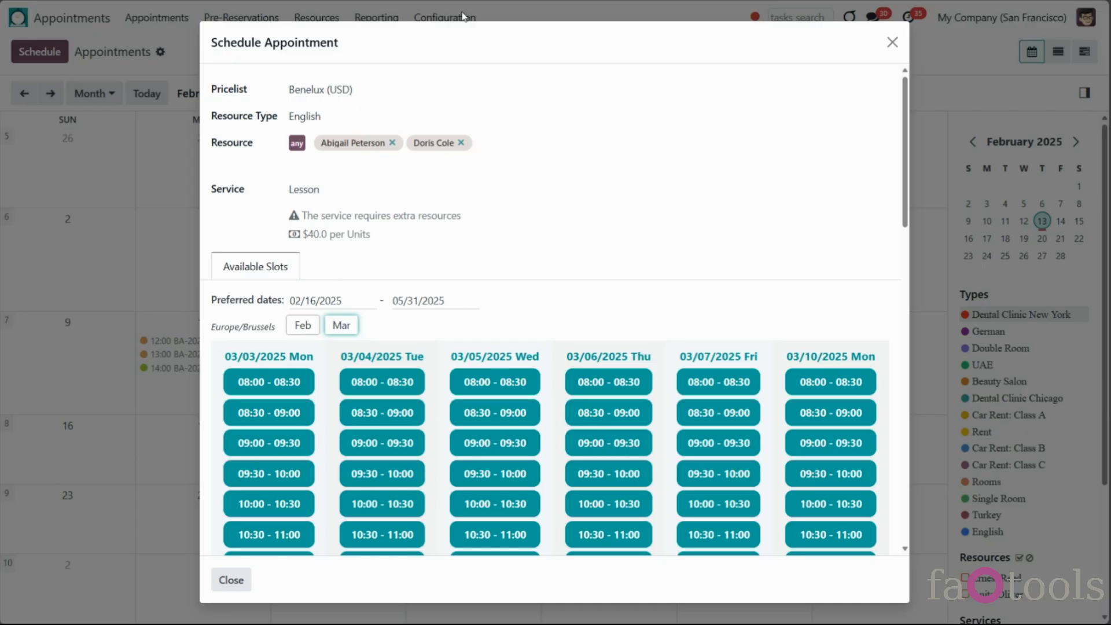
Book the 03/05 08:30 slot without extras, then a 03/03 08:30–08:45 Consultation slot
scroll(512, 321, "down", 2)
left_click(470, 354)
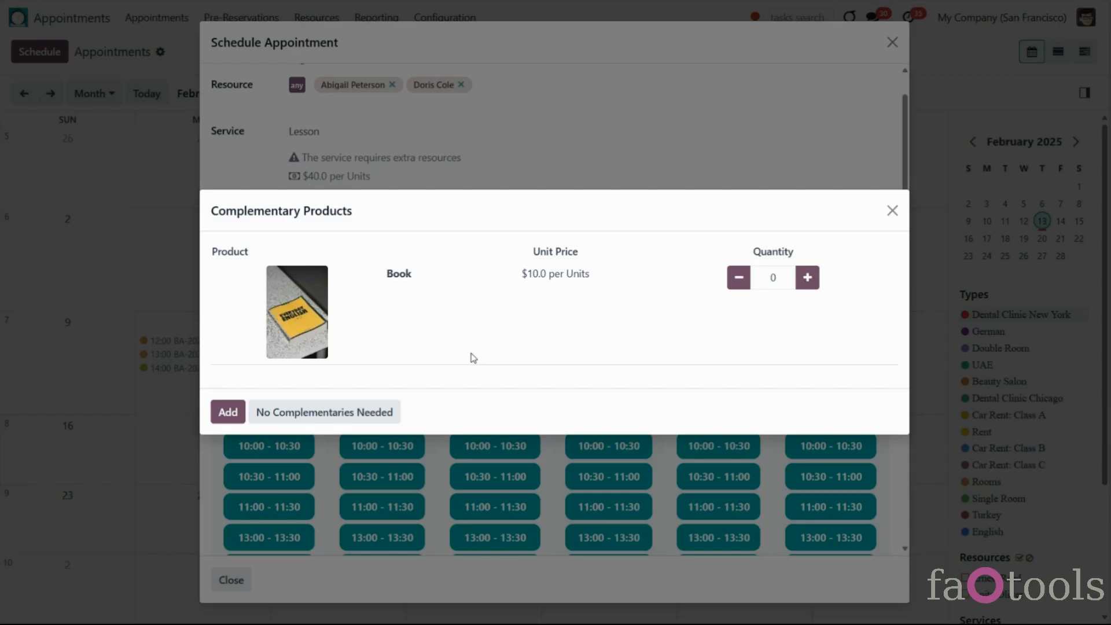
left_click(324, 412)
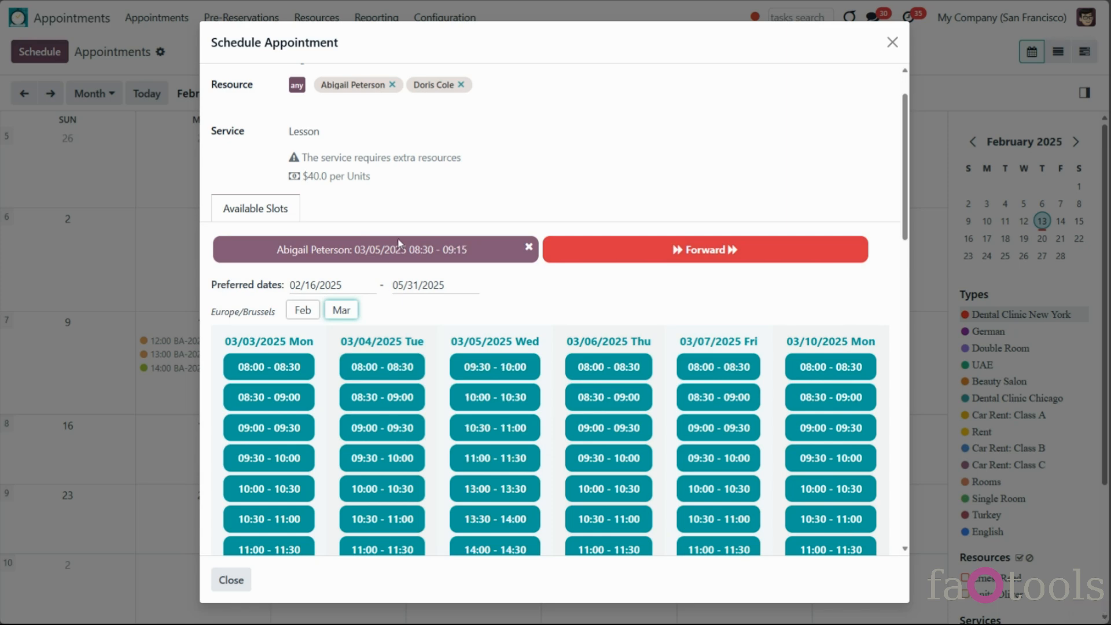
left_click(321, 132)
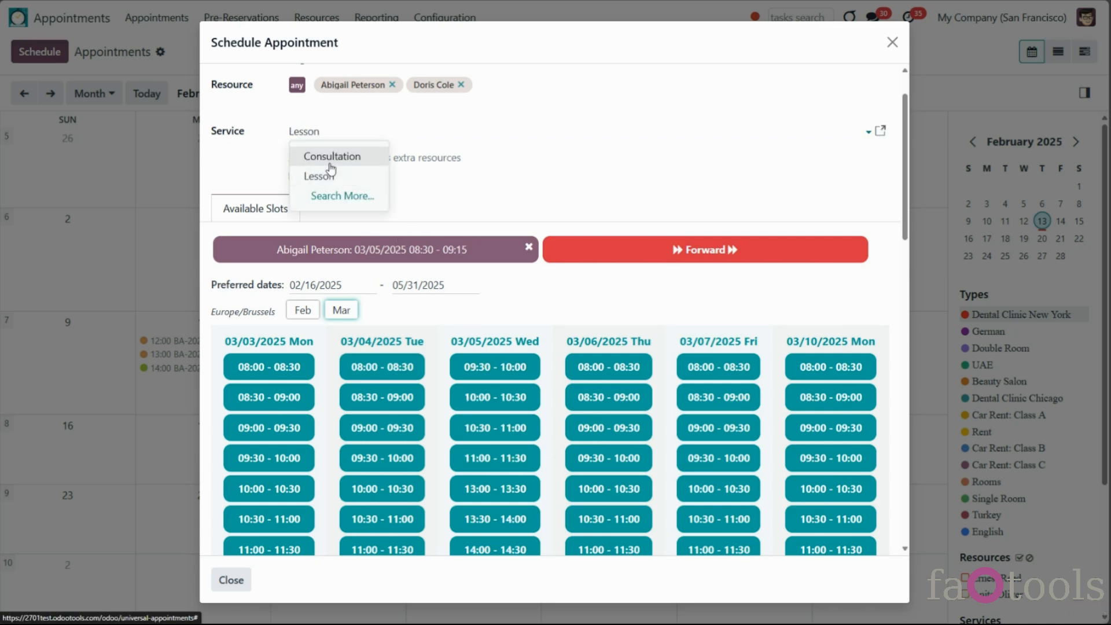
left_click(330, 159)
left_click(267, 428)
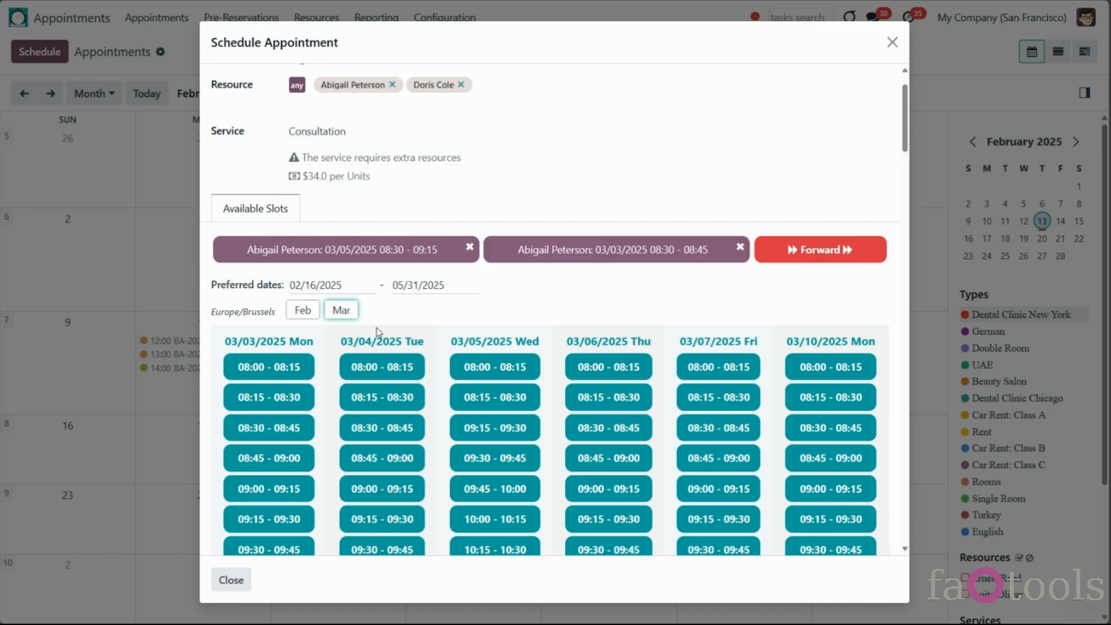
scroll(449, 191, "up", 2)
Switch to Dental Clinic New York with two resources, Tooth Stopping, and pick 03/05 10:30–11:30
left_click(361, 115)
left_click(363, 143)
left_click(320, 251)
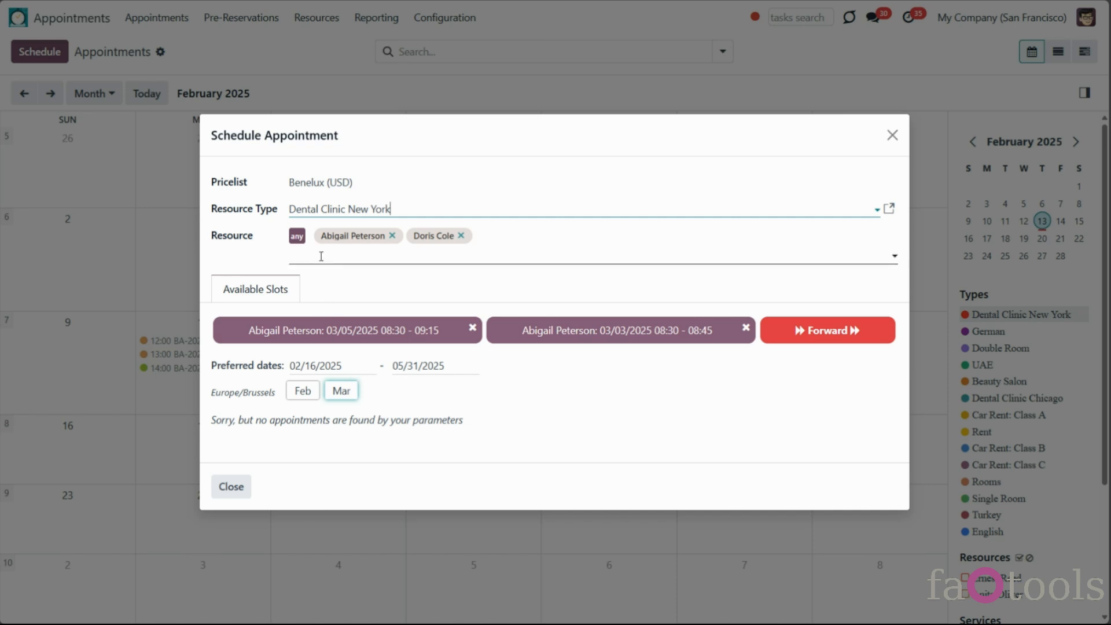
left_click(343, 285)
left_click(327, 266)
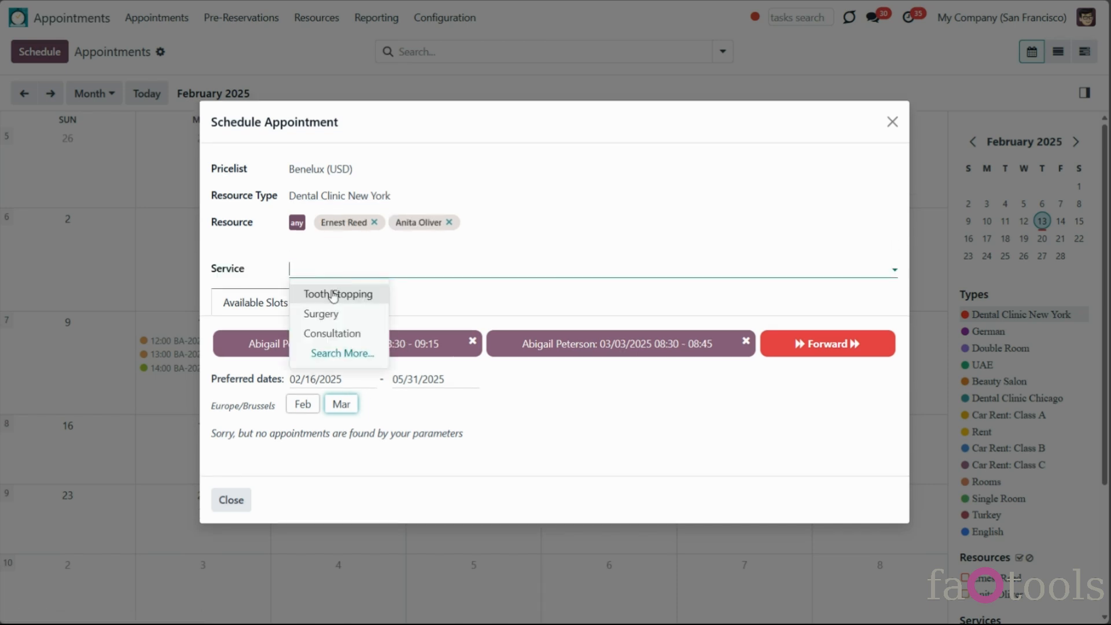
left_click(329, 293)
left_click(493, 436)
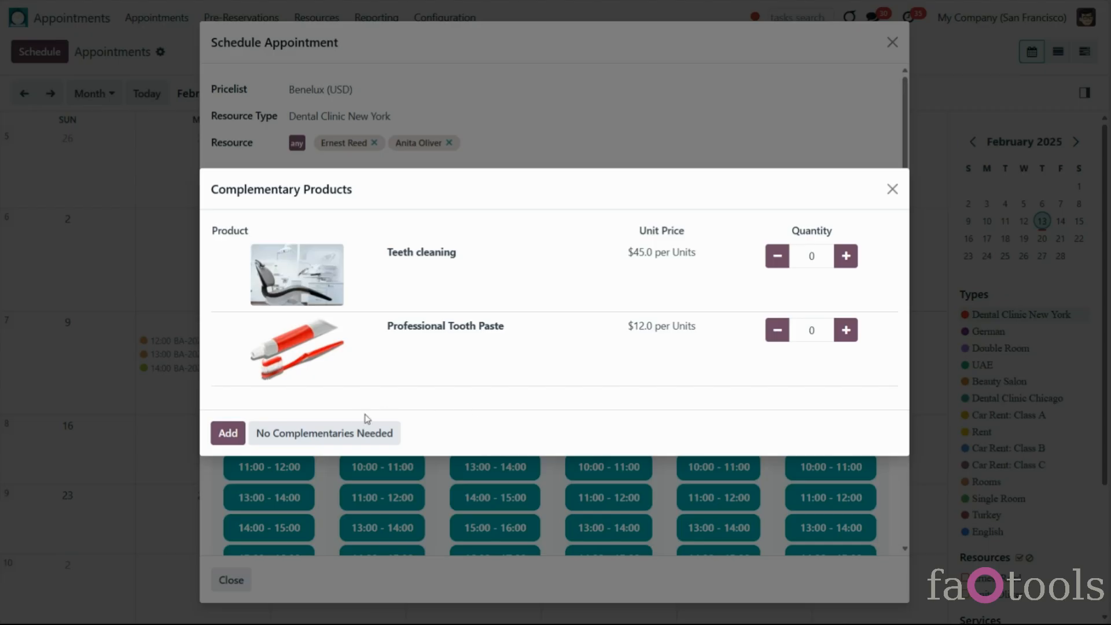
left_click(366, 428)
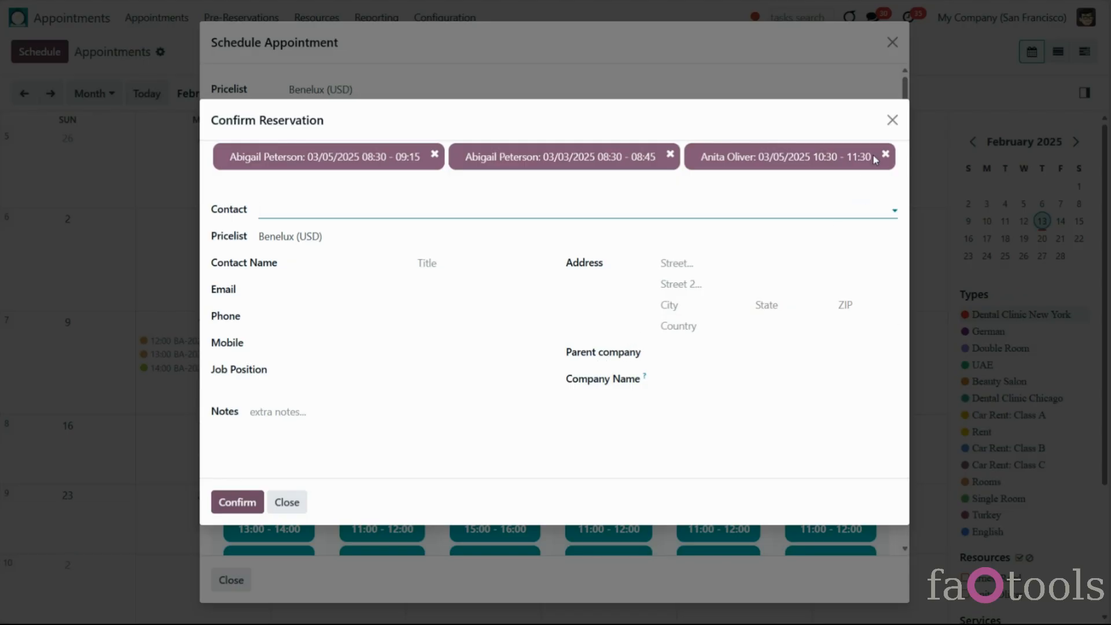
Replace the dental slot with 03/05 09:30–10:30 and add 2 Professional Tooth Paste
left_click(892, 121)
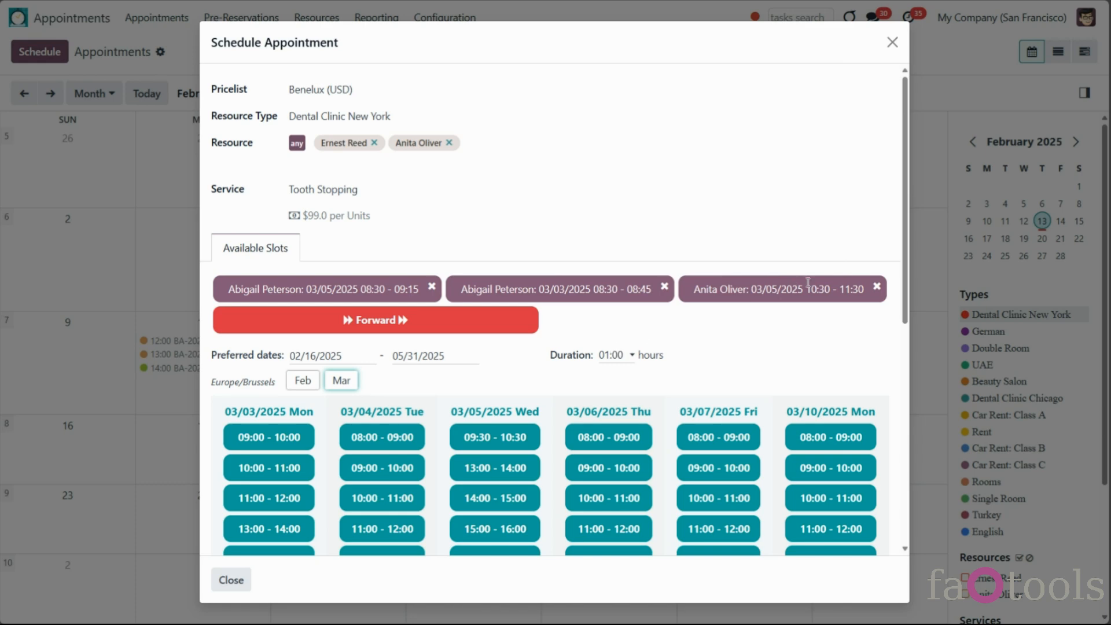
left_click(877, 286)
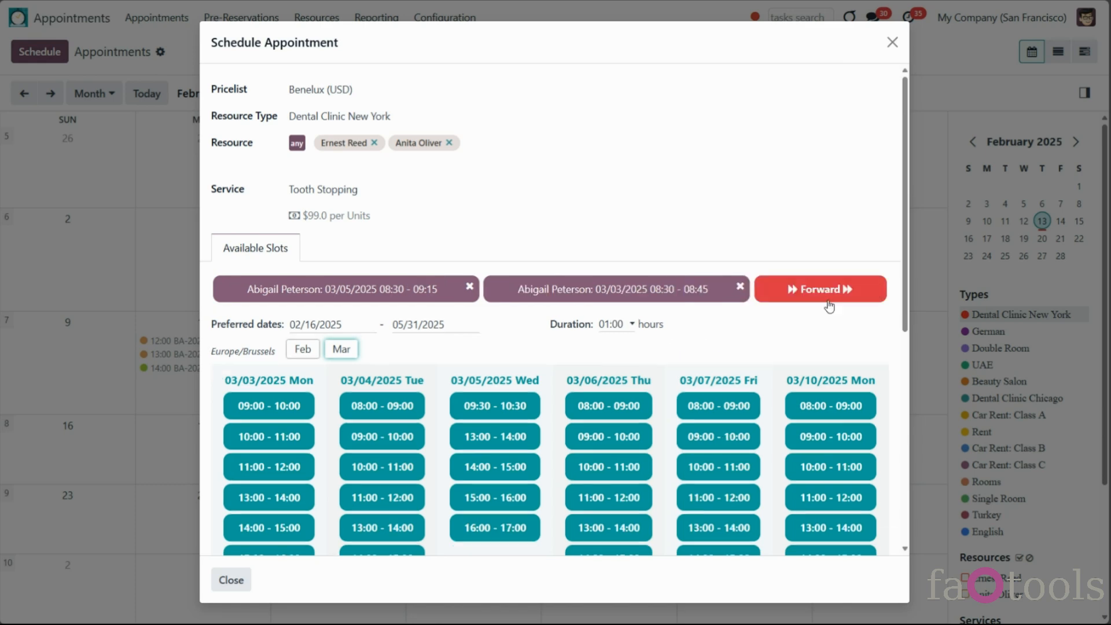
left_click(496, 407)
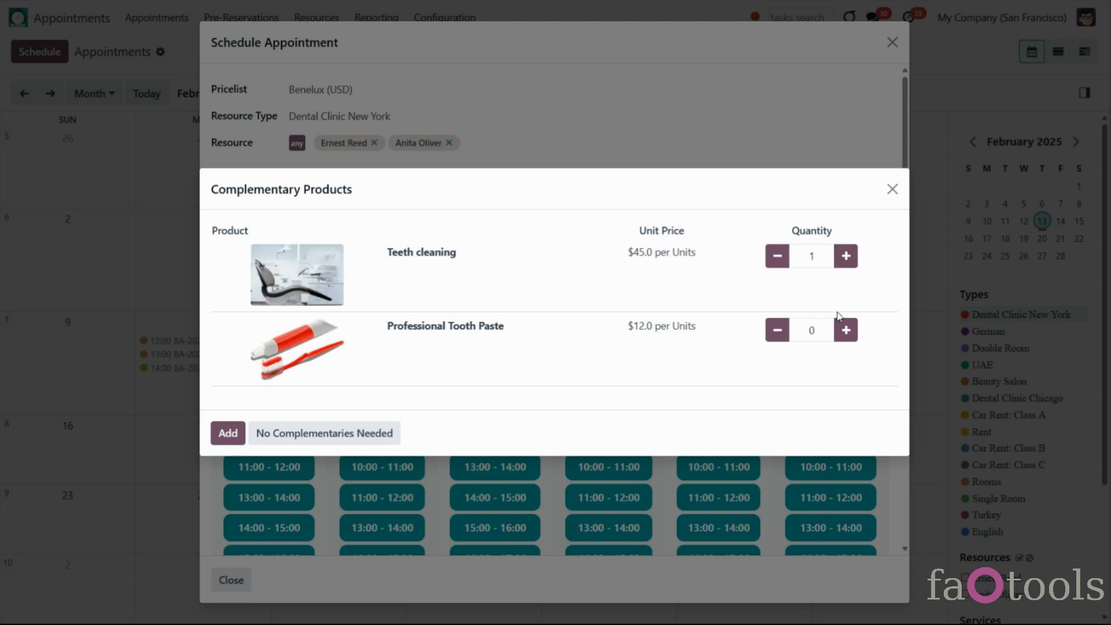
left_click(848, 328)
left_click(847, 335)
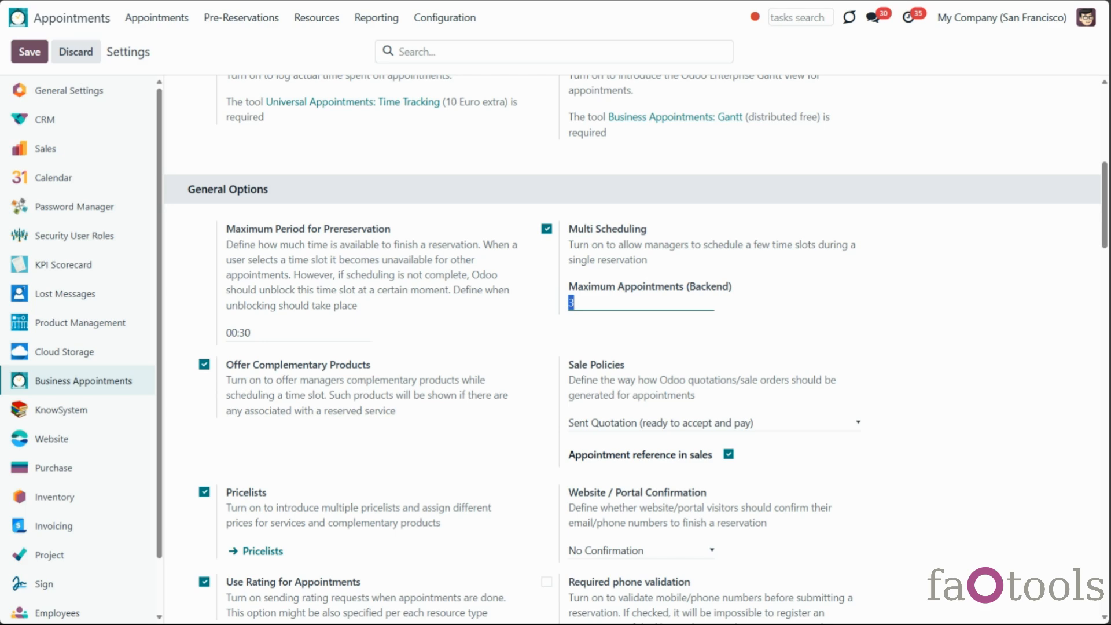
scroll(497, 347, "up", 5)
scroll(498, 412, "down", 3)
scroll(497, 413, "down", 3)
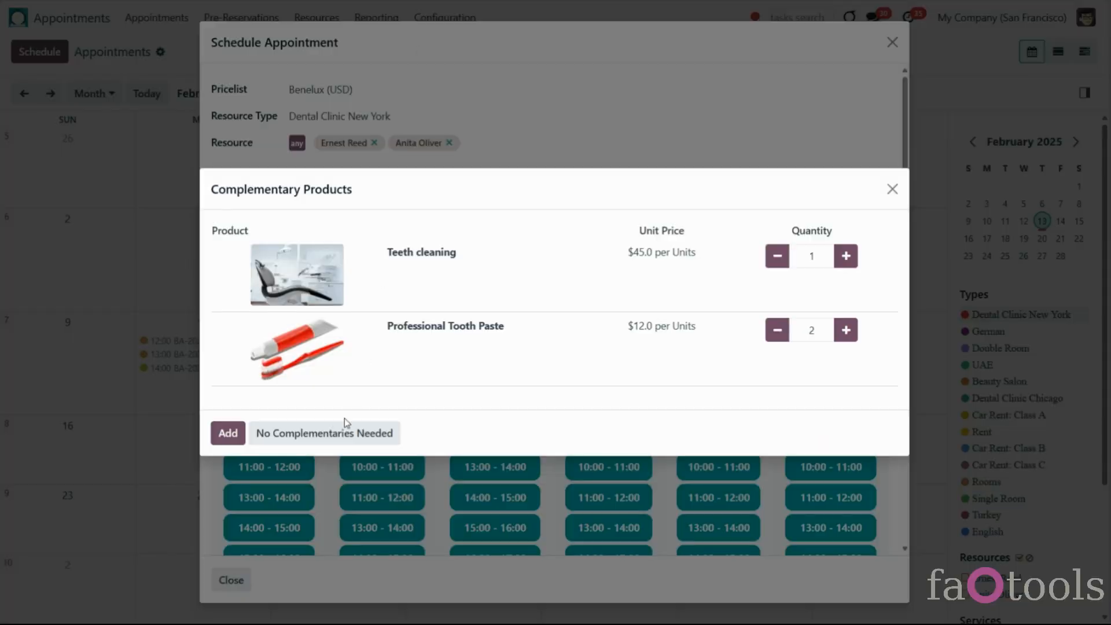
Add the complementary products and clear the reservation's existing contact
left_click(221, 437)
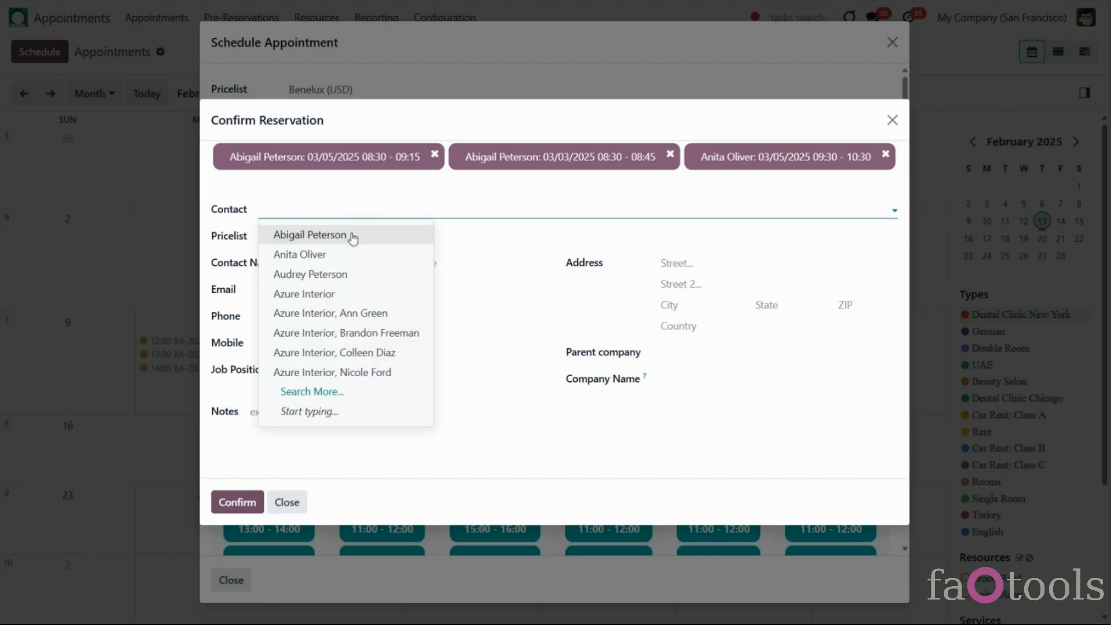
left_click(321, 294)
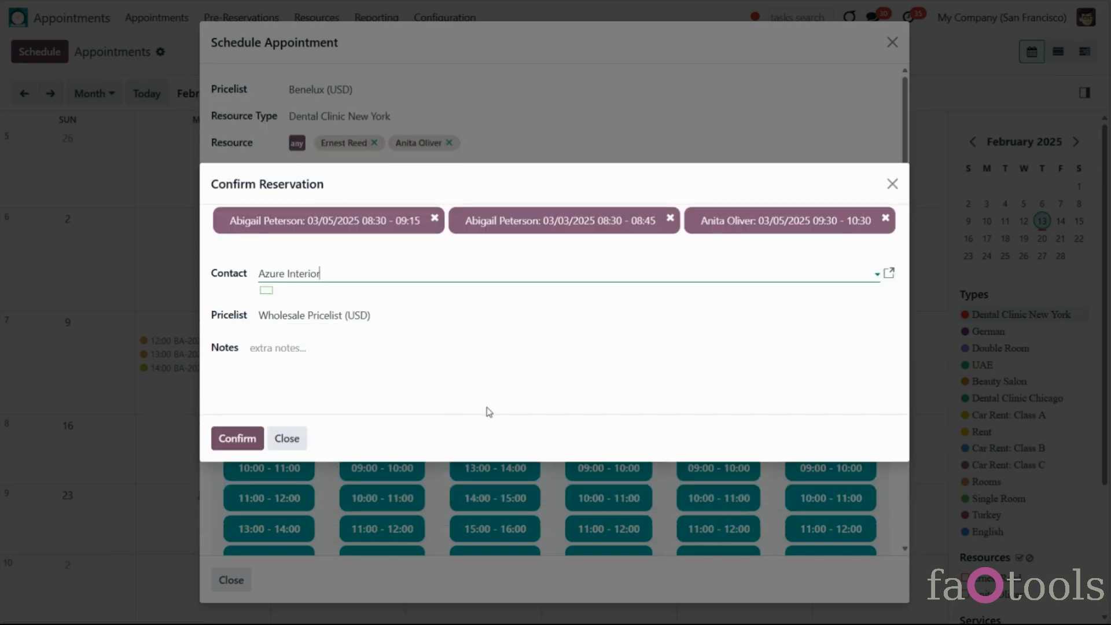
left_click_drag(326, 272, 258, 270)
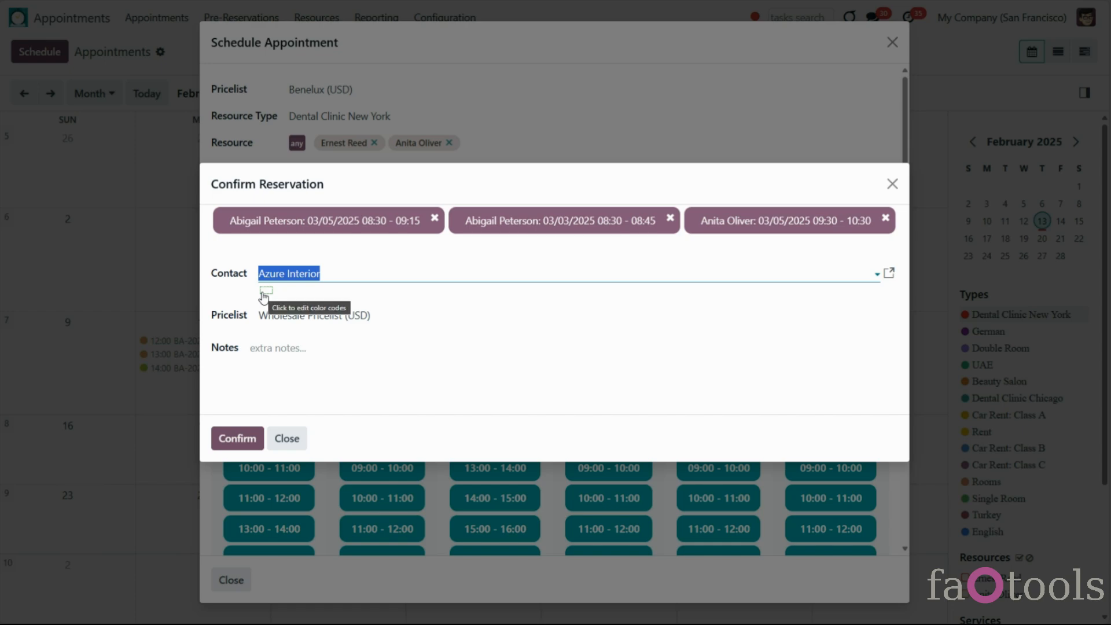
key("BackSpace")
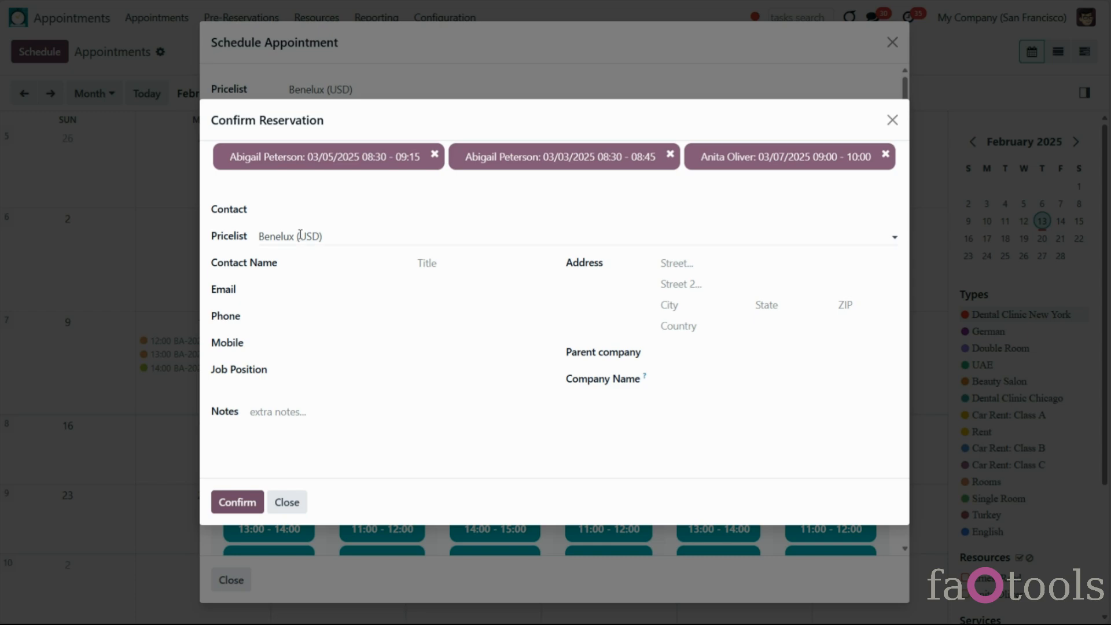
Enter the new contact's full name and set the title to Miss
left_click(303, 265)
left_click(501, 265)
left_click(457, 333)
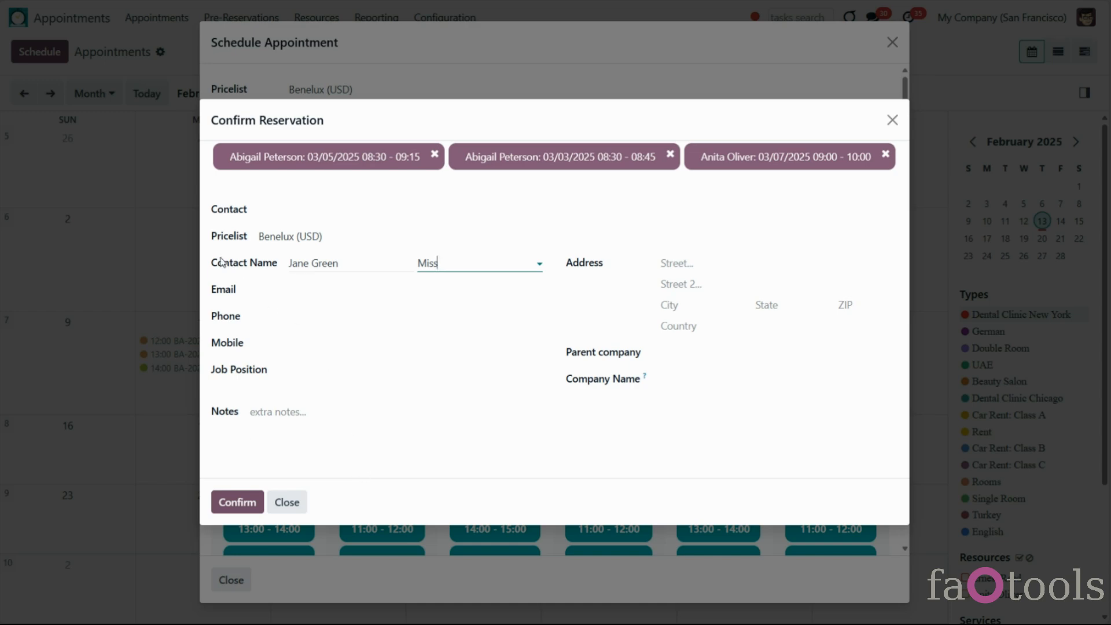
left_click_drag(212, 263, 277, 269)
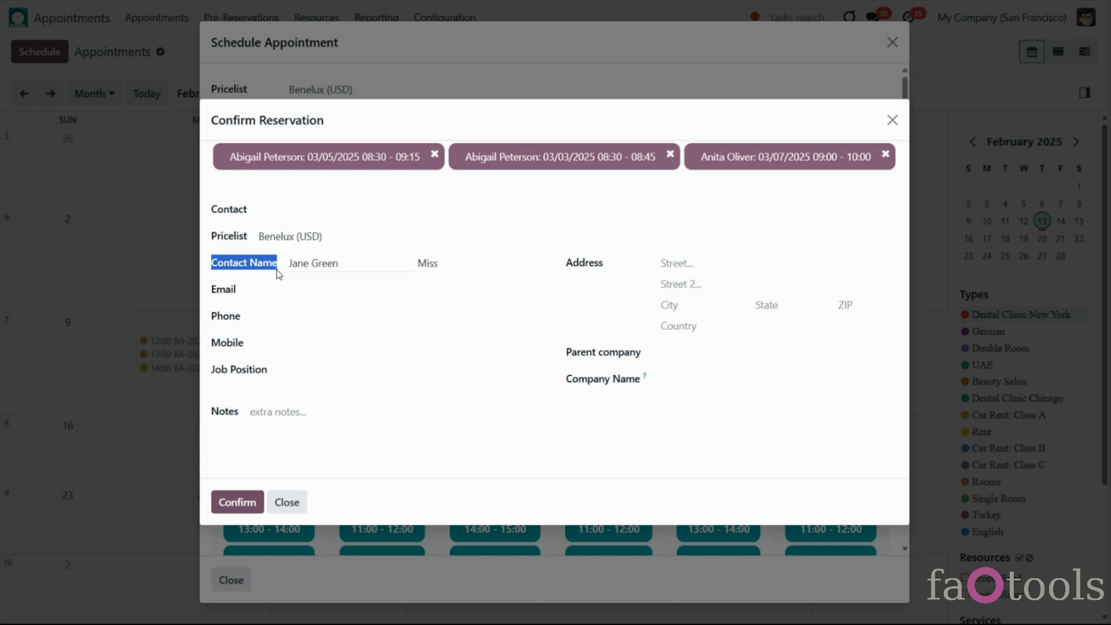
left_click(276, 270)
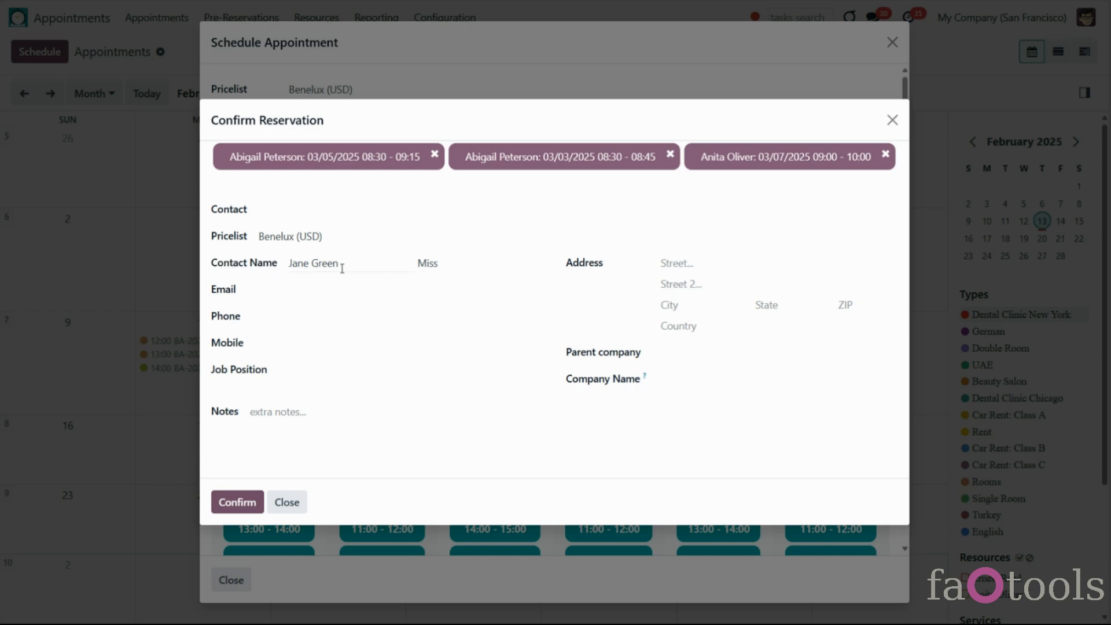
Fill in the contact's phone number and e-mail address, correcting the e-mail typo
left_click(314, 320)
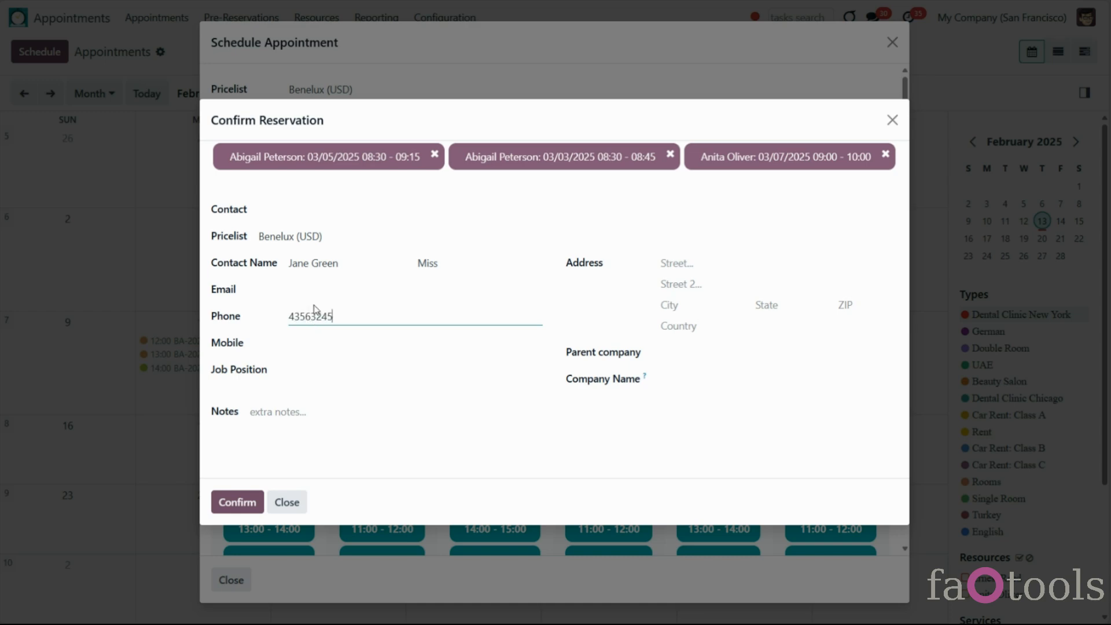
left_click(309, 284)
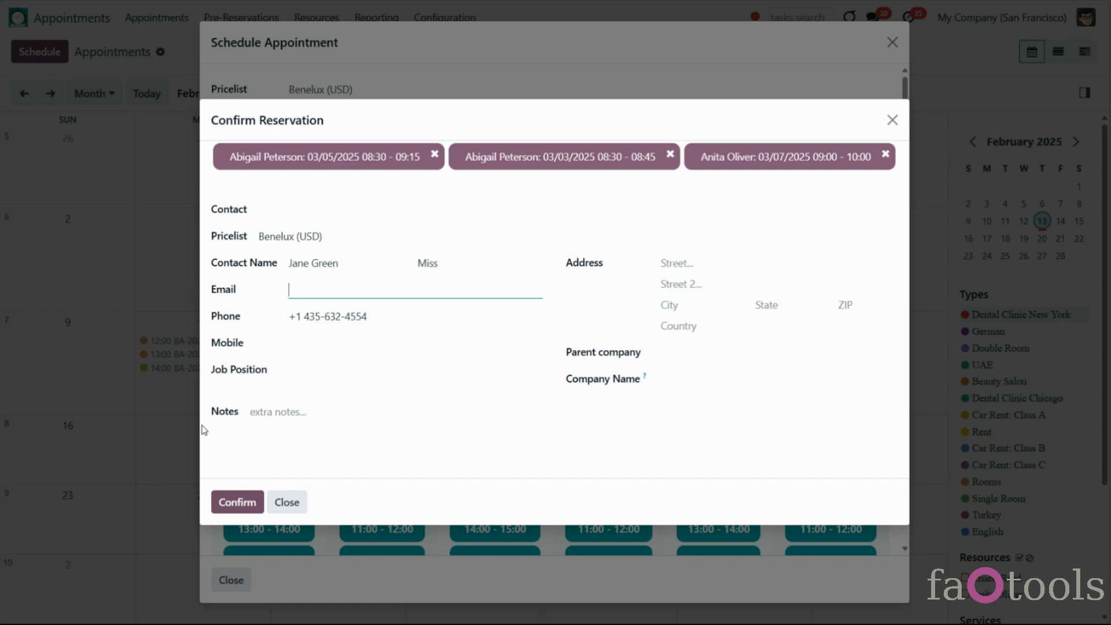
left_click(333, 286)
type("2025")
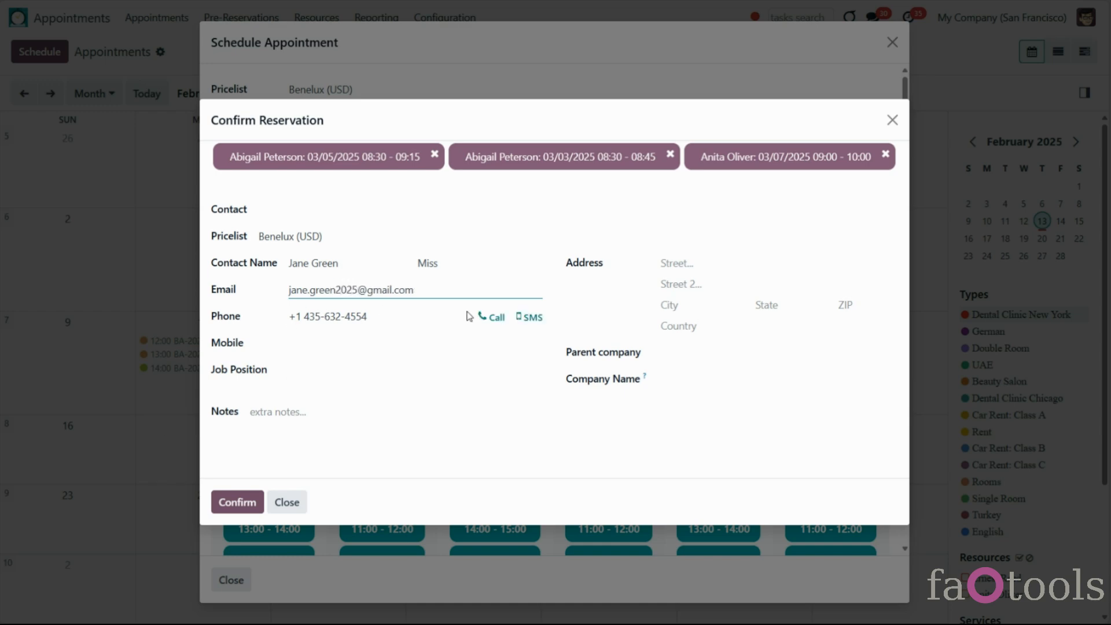
Set the reservation pricelist to Wholesale Pricelist (USD)
left_click(350, 235)
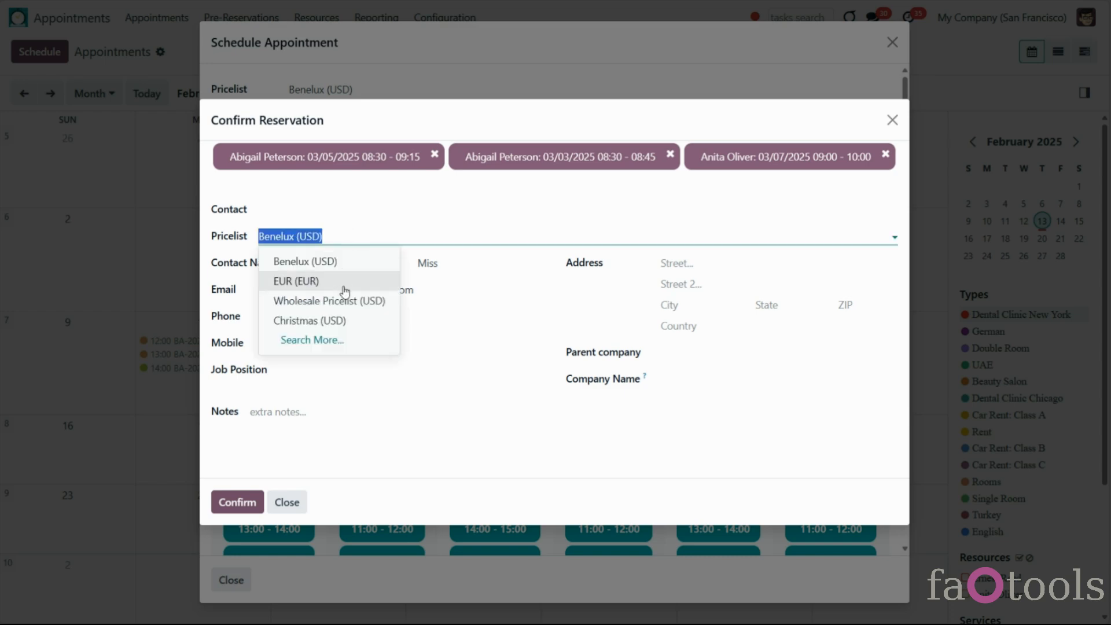
left_click(345, 309)
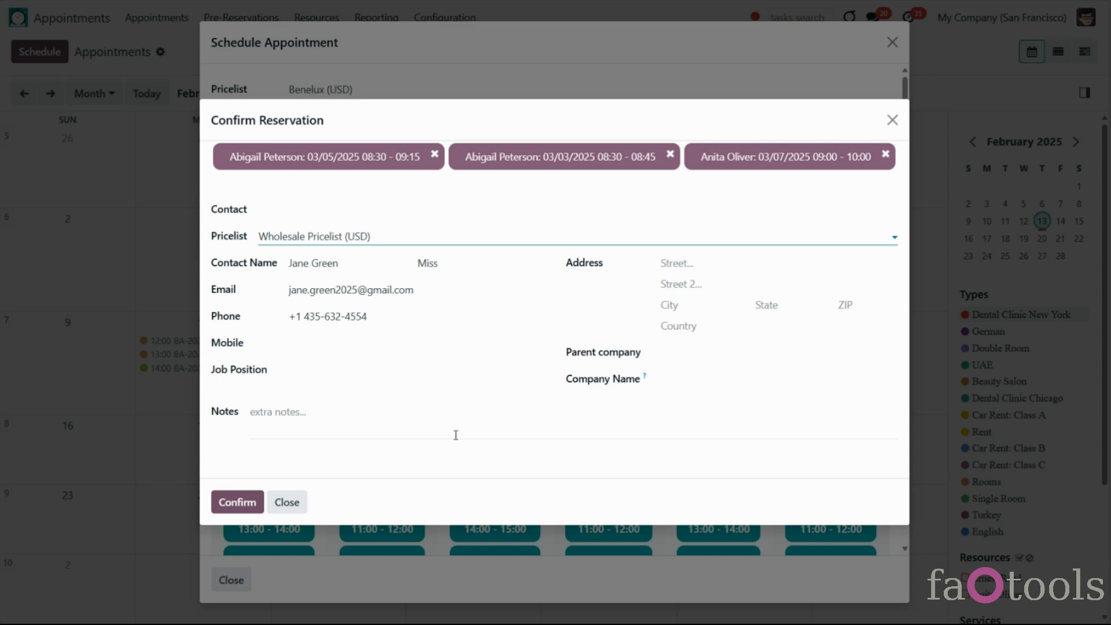
left_click(454, 21)
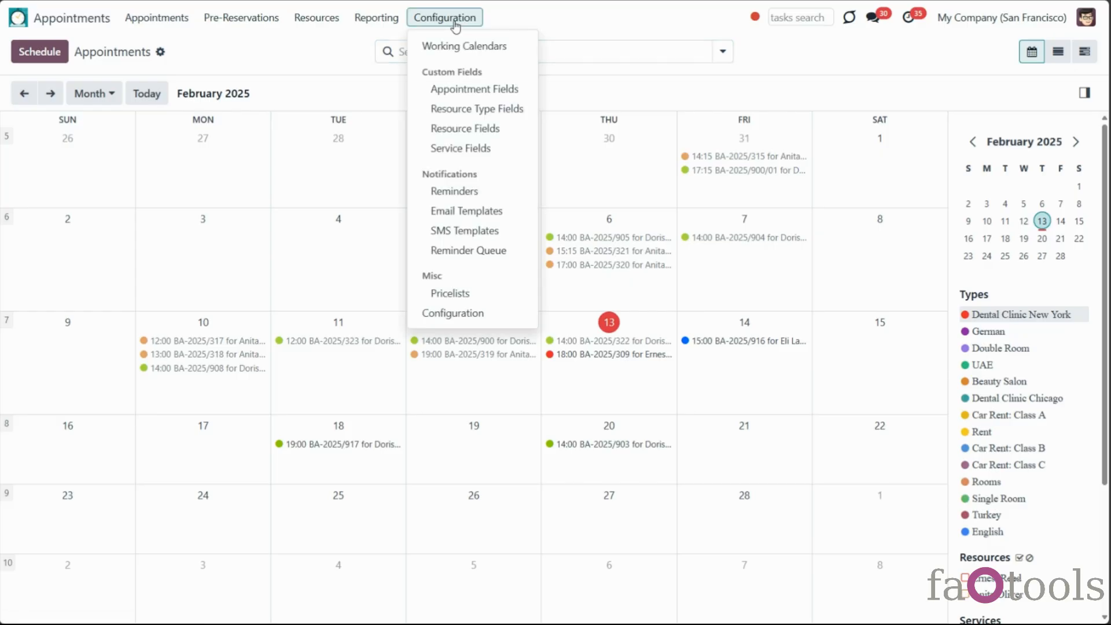
Apply Learning Preferences to English and German, keep Custom Tab, mark it required, and save
left_click(477, 91)
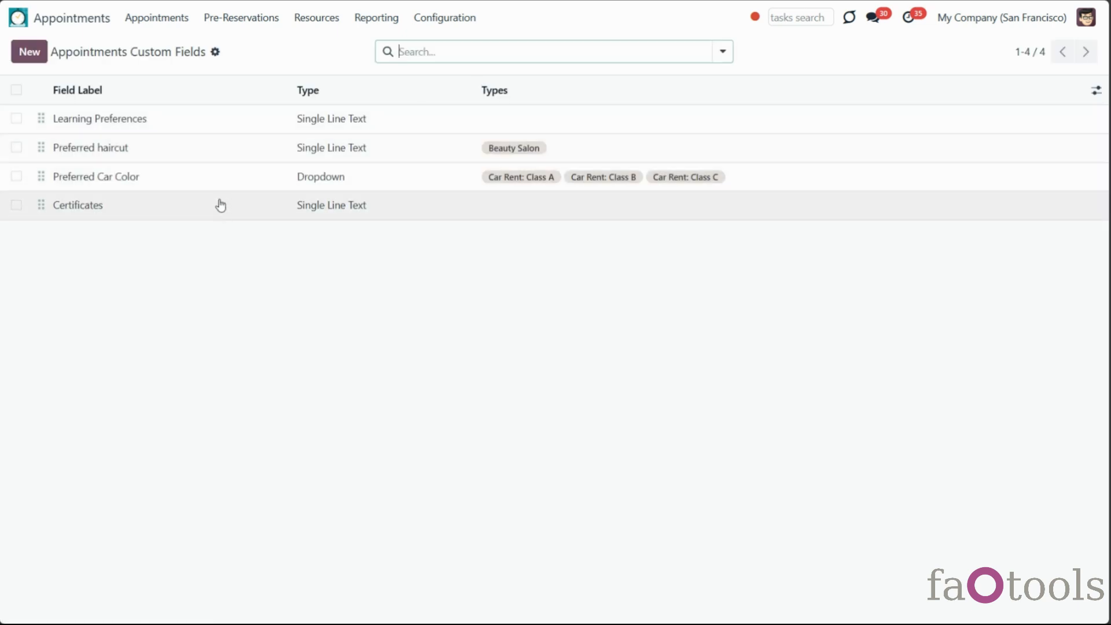
left_click(215, 125)
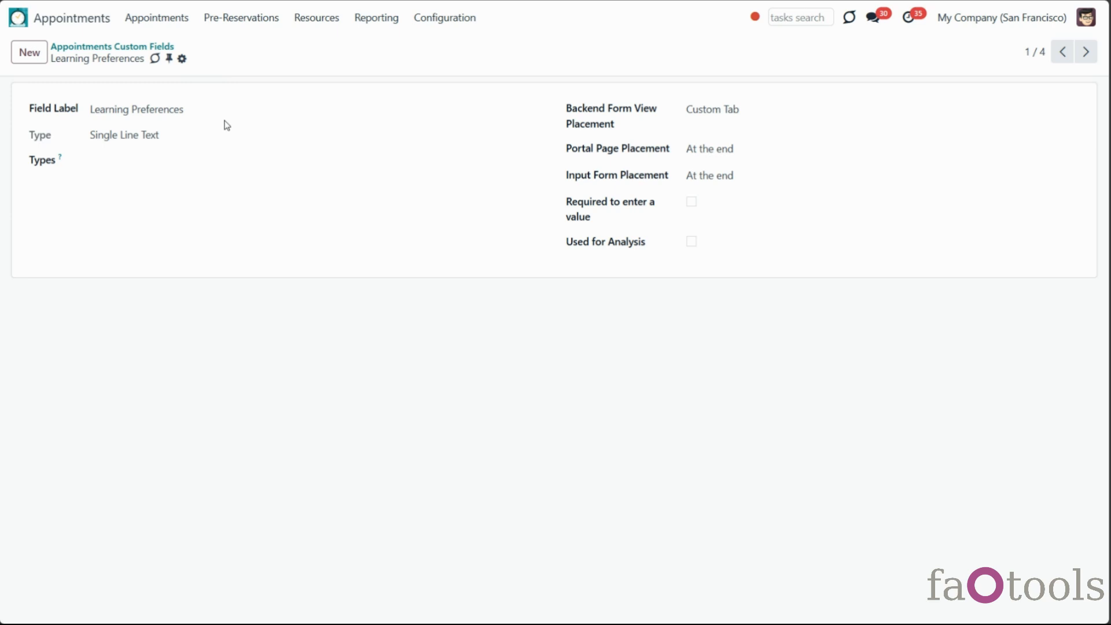
left_click(198, 158)
type("eng")
left_click(161, 181)
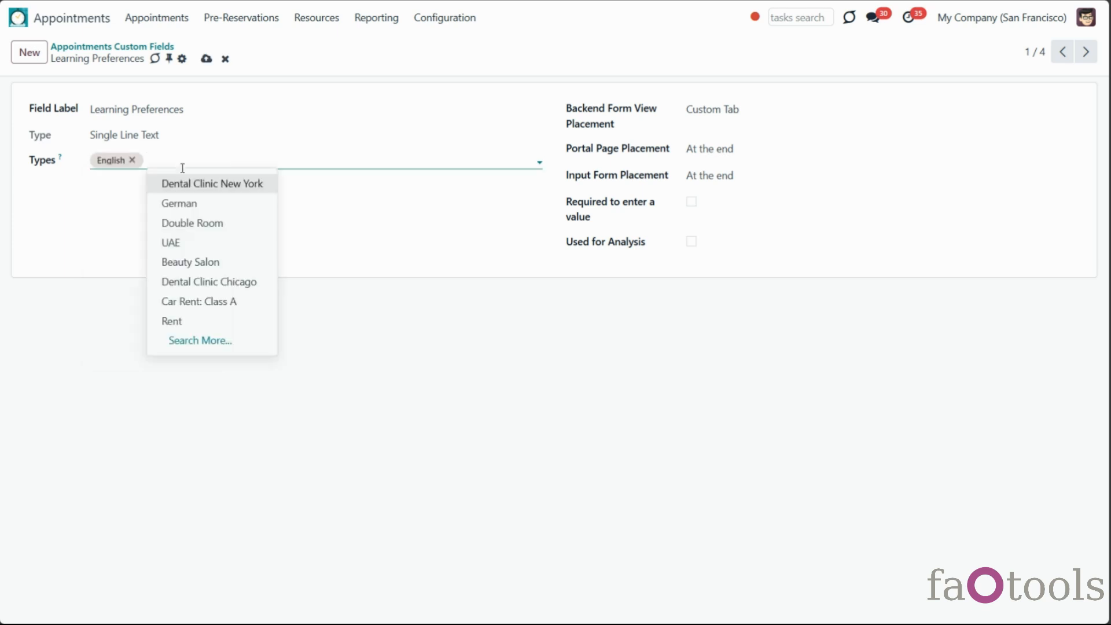
left_click(181, 203)
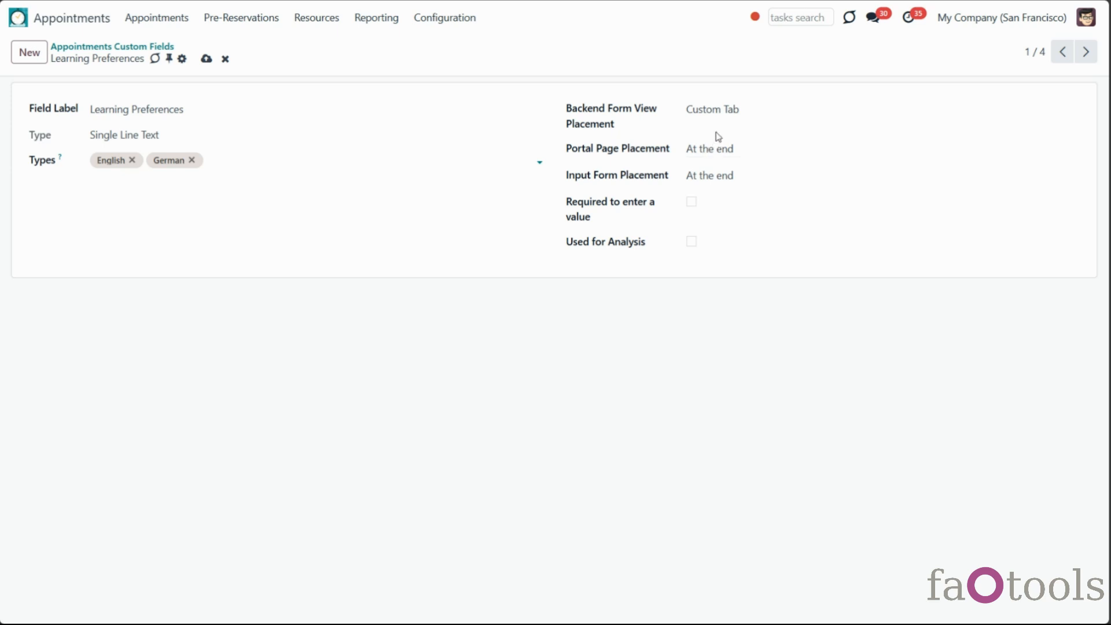
left_click(723, 109)
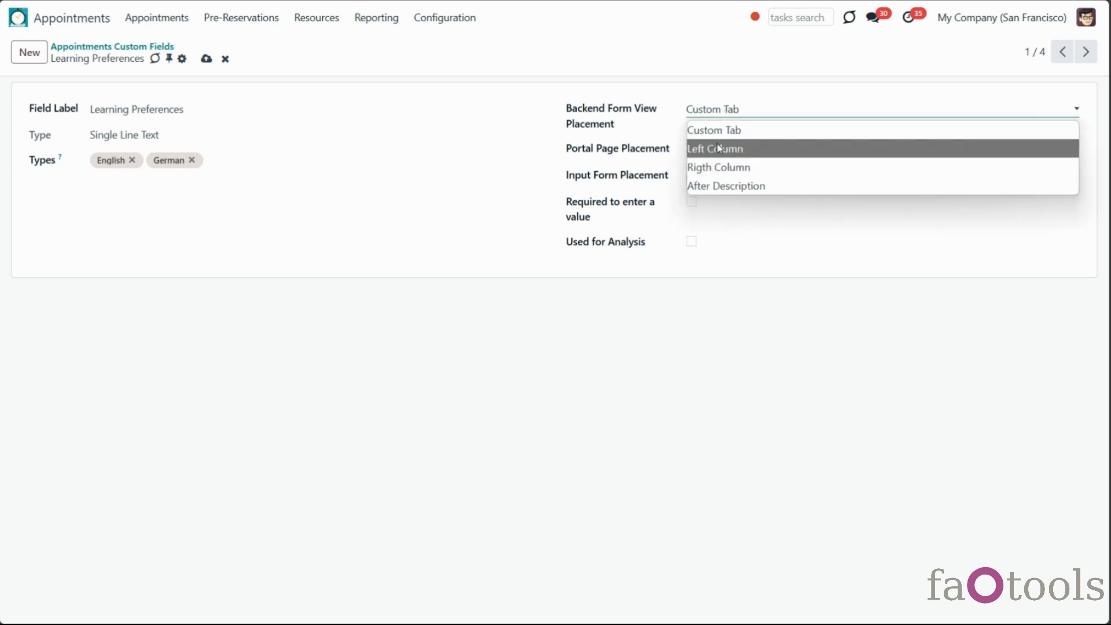
left_click(726, 131)
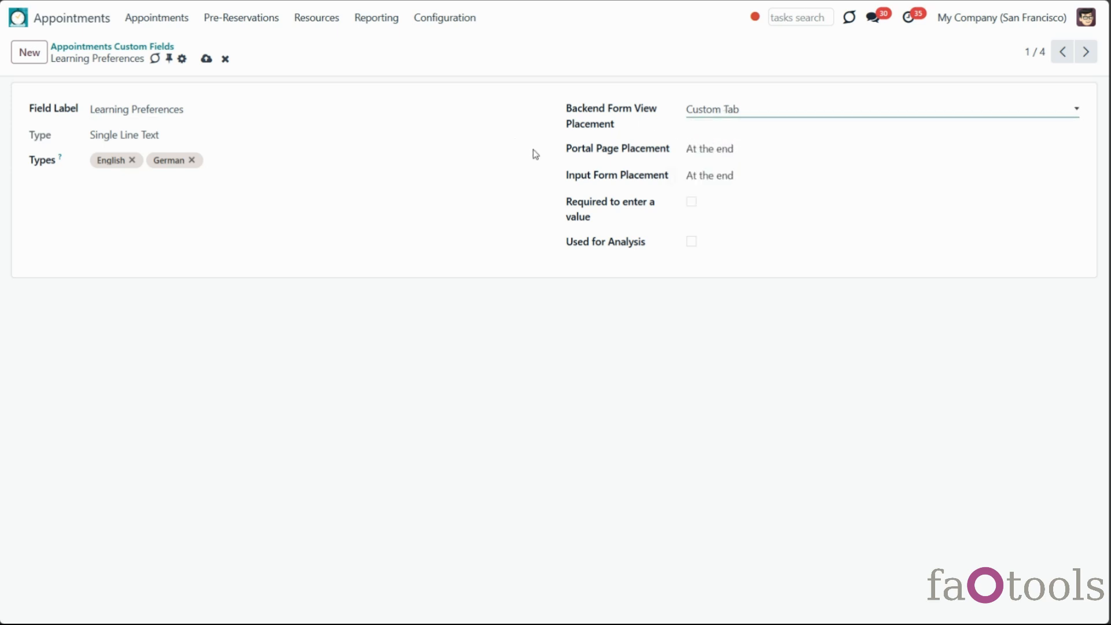
left_click(691, 202)
left_click(207, 59)
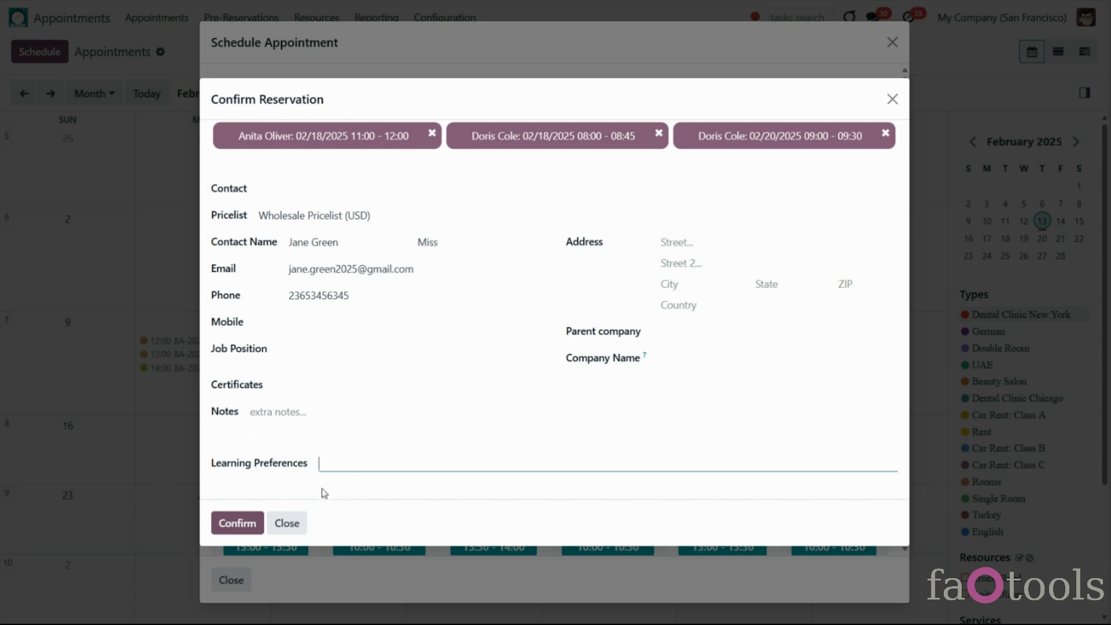
Enter 'ginner' in Learning Preferences, confirm, and close the overlapping-reservation error
type("ginner")
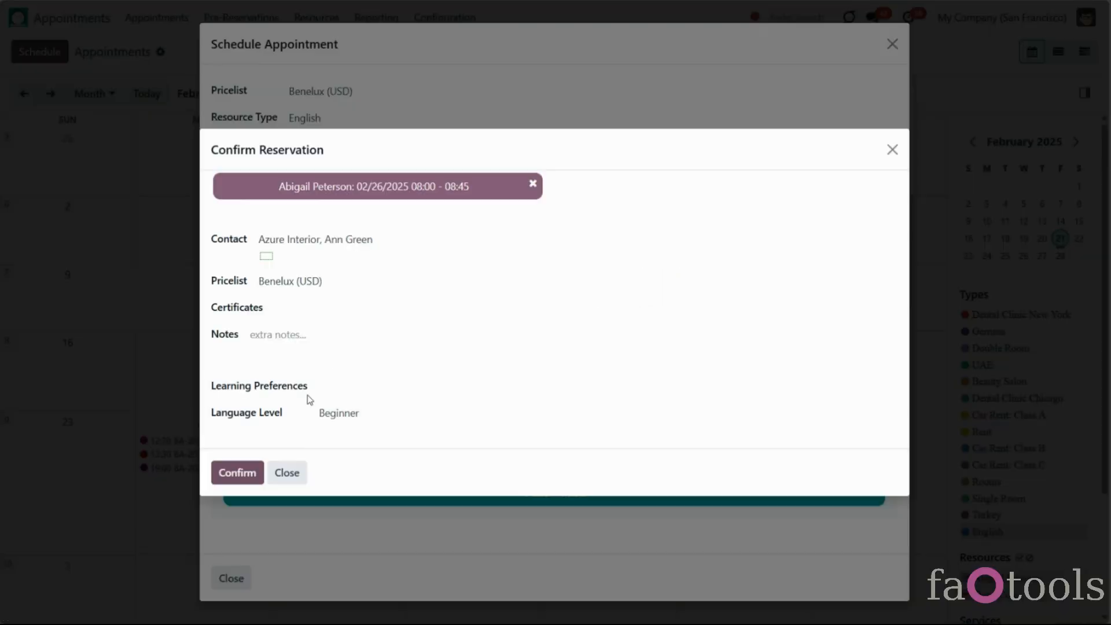
left_click(238, 480)
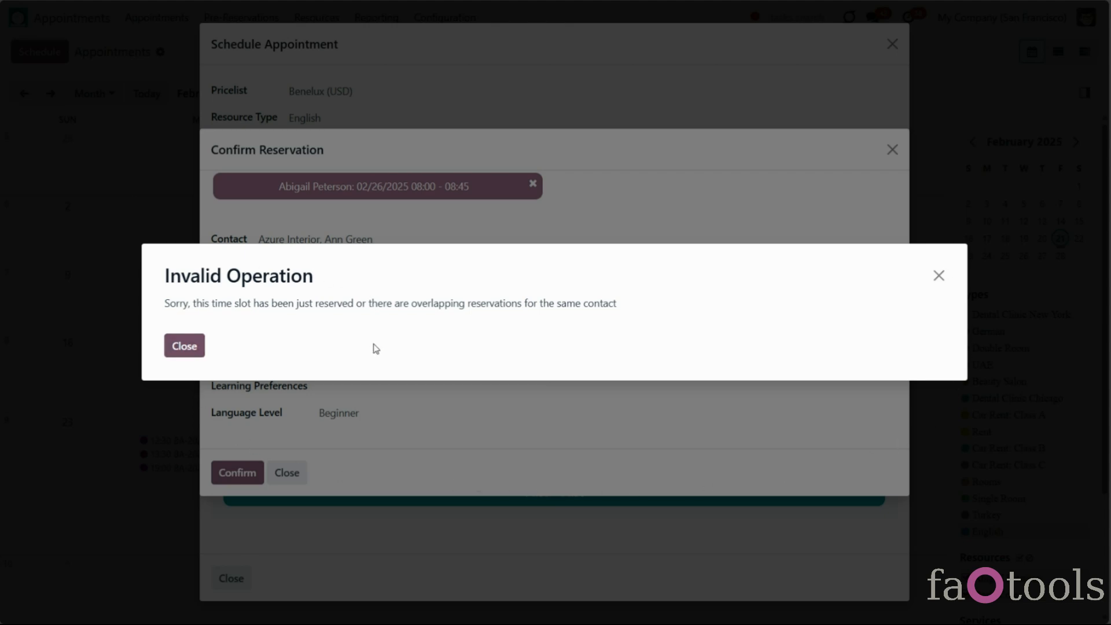
left_click(195, 348)
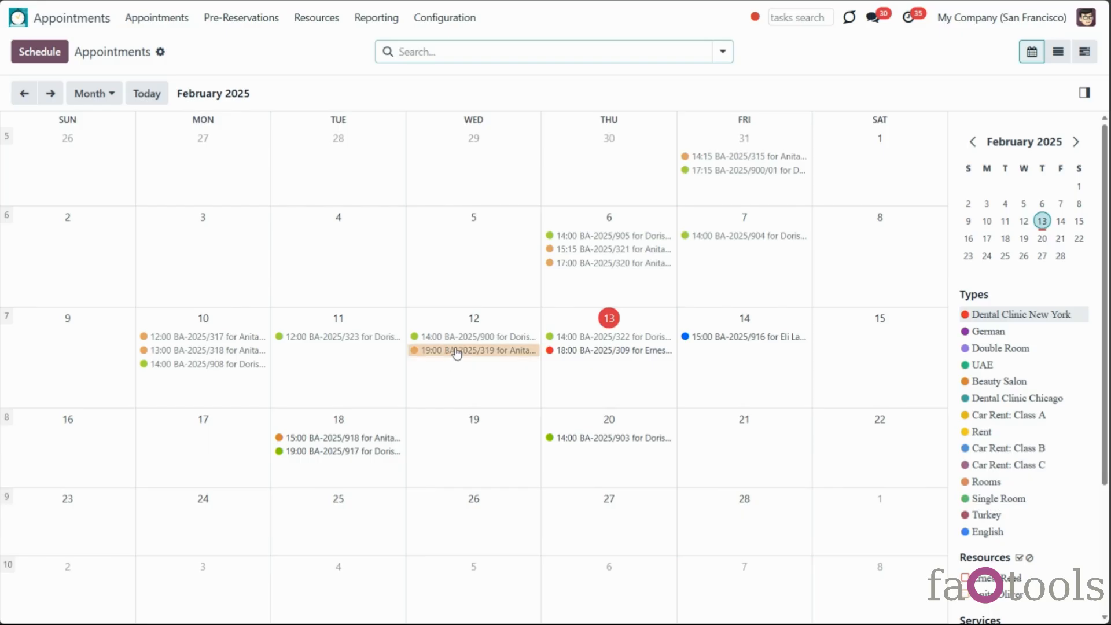
Drag BA-2025/319 to the 27 February 13:00–14:00 slot, keeping resources and the Benelux (USD) pricelist
left_click_drag(458, 354, 574, 529)
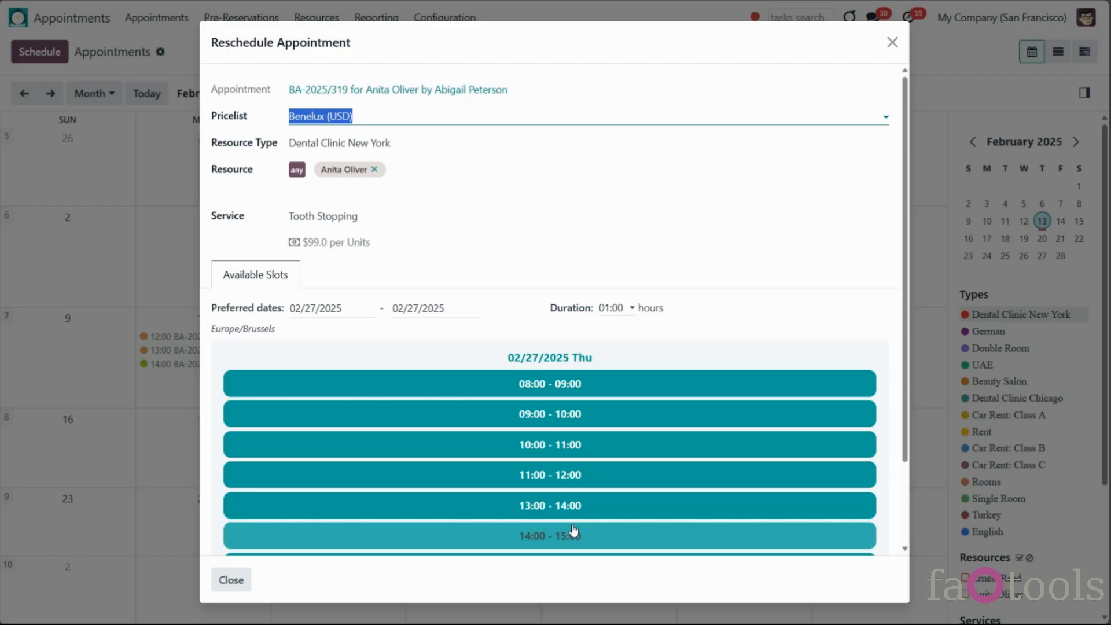
left_click(567, 498)
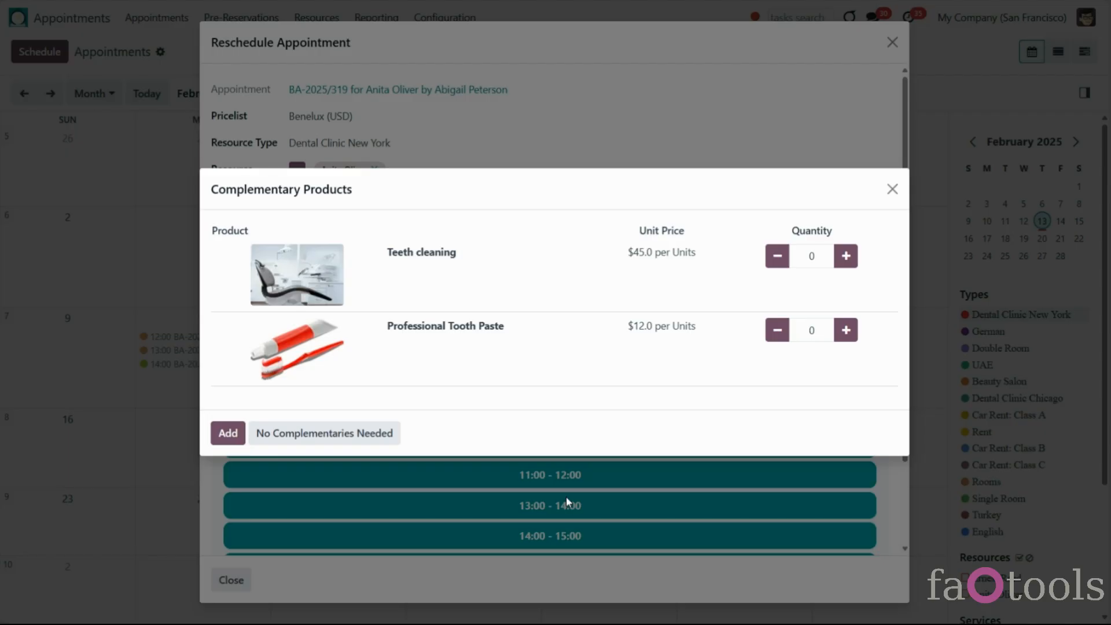
left_click(335, 434)
left_click(339, 143)
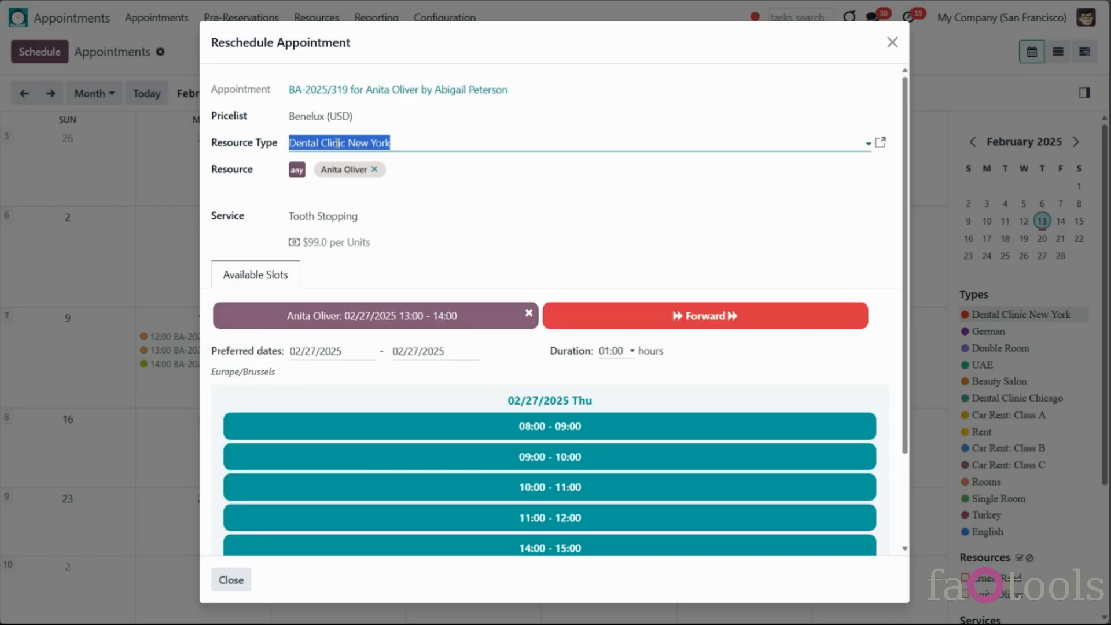
left_click(442, 175)
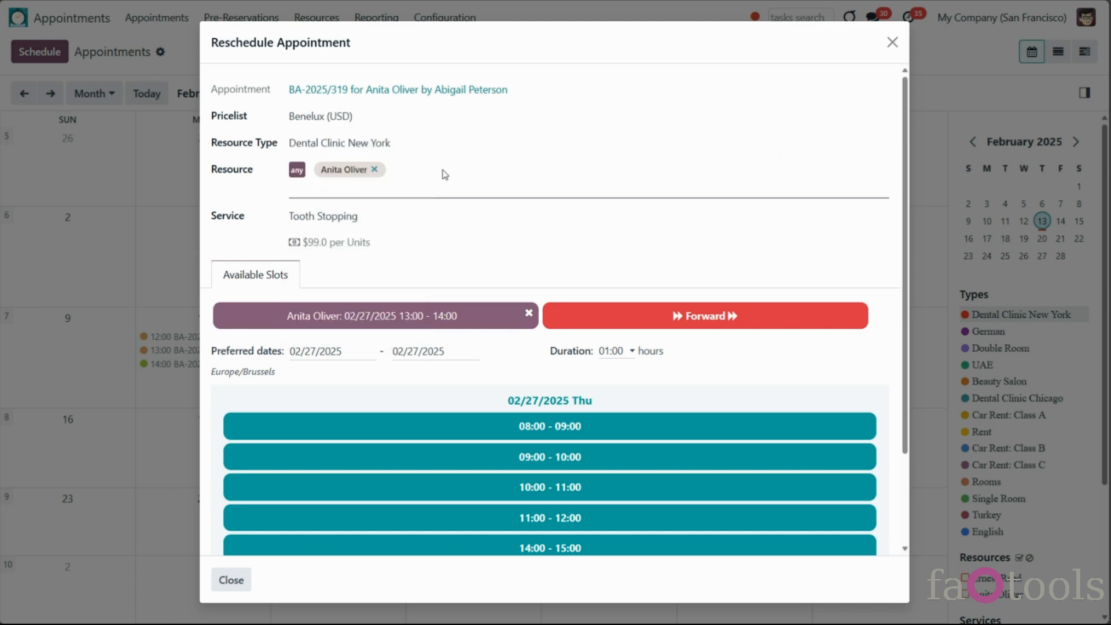
left_click(448, 186)
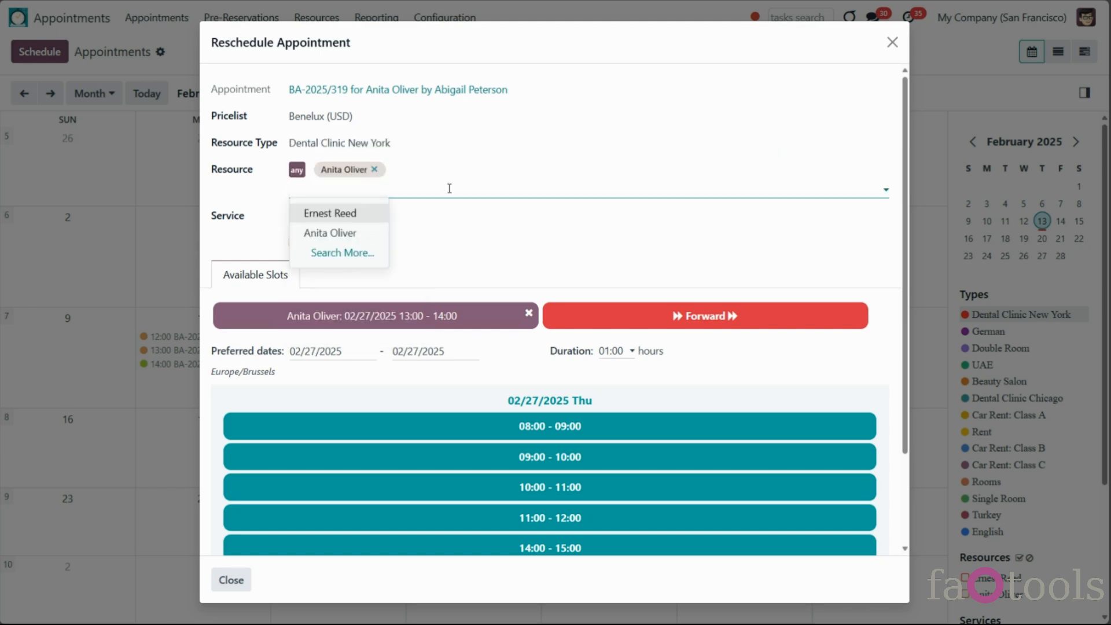
left_click(449, 188)
left_click(412, 120)
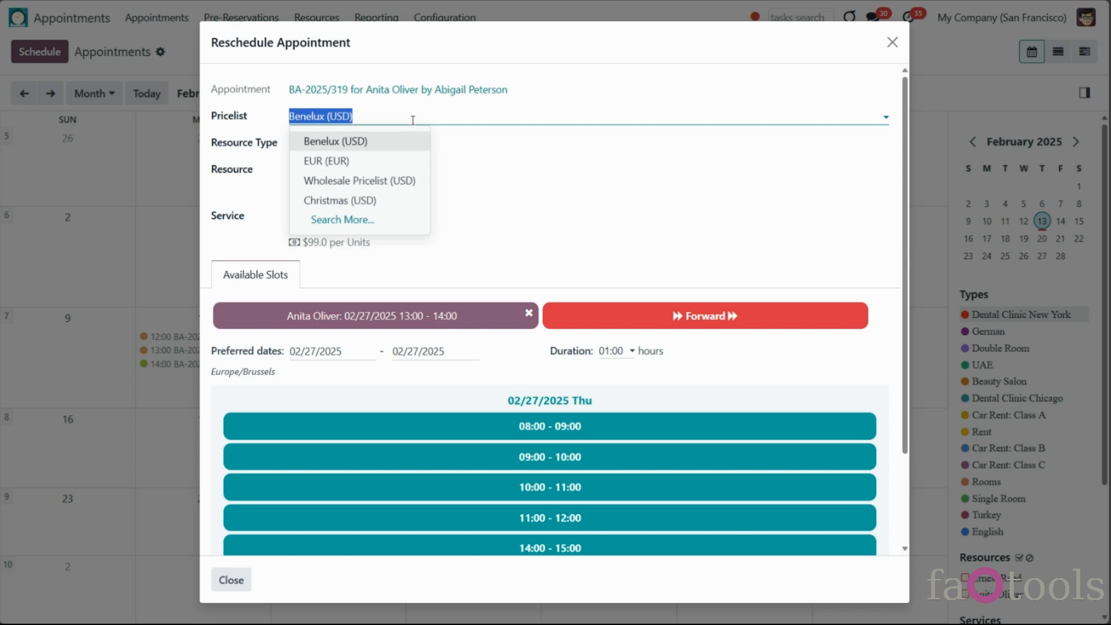
left_click(412, 120)
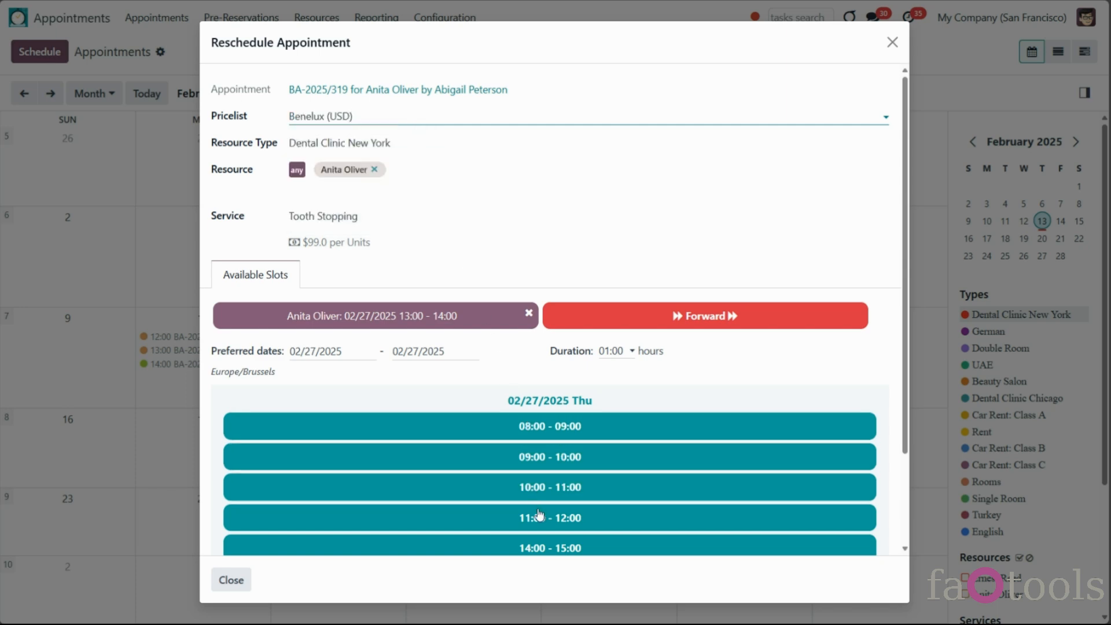
Extend preferred dates to 17 March, take the 10:00–11:00 slot without complementaries, and confirm
scroll(523, 421, "down", 2)
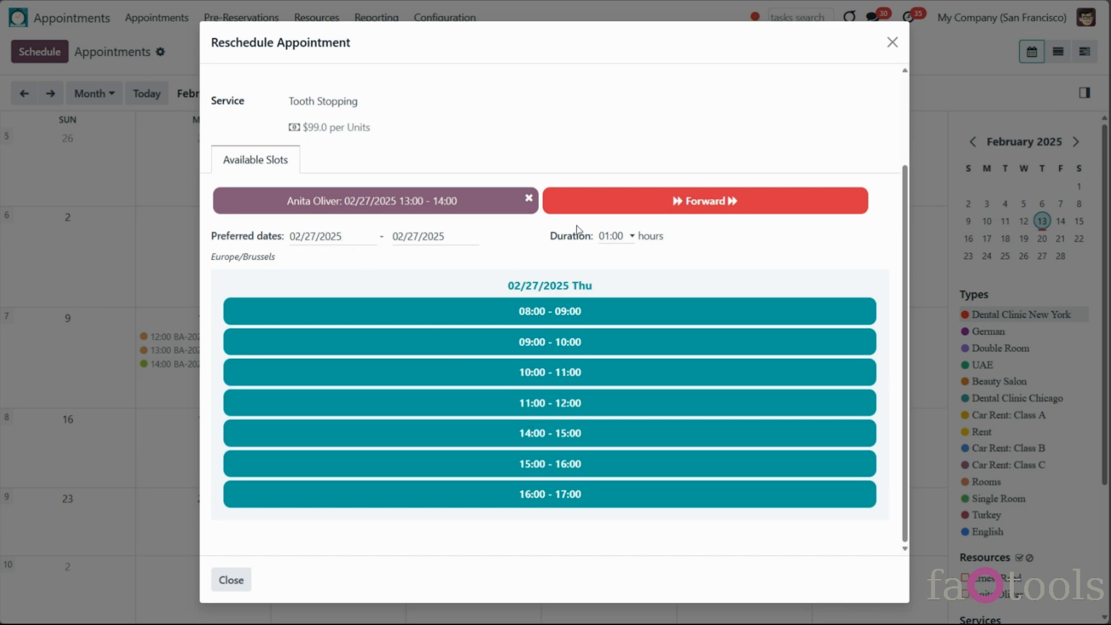
left_click(456, 236)
left_click(400, 467)
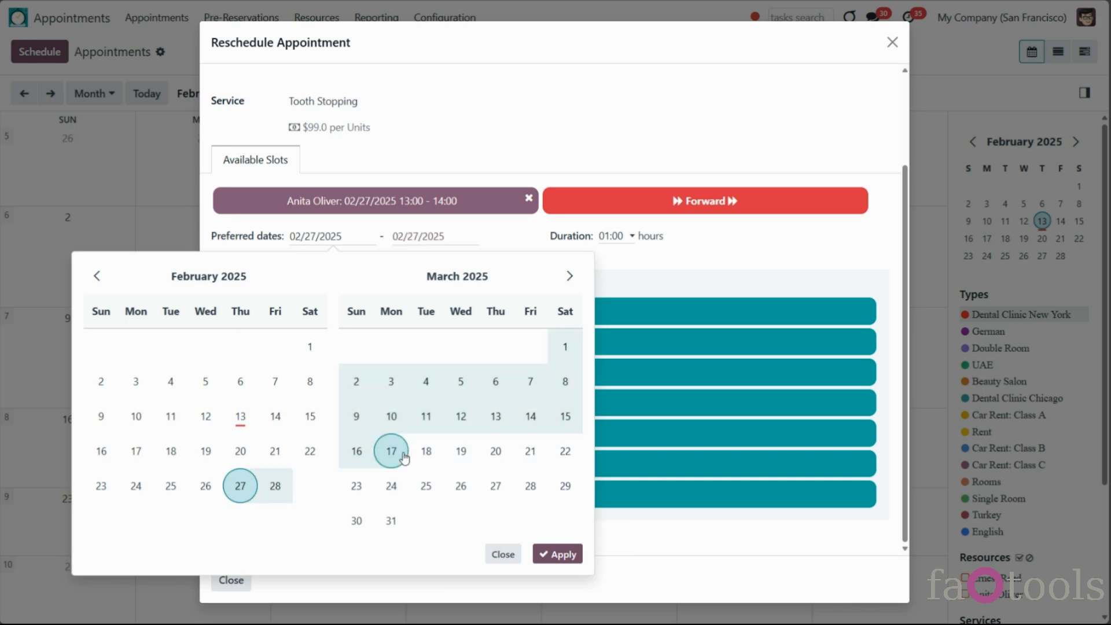
left_click(544, 554)
left_click(514, 382)
left_click(322, 433)
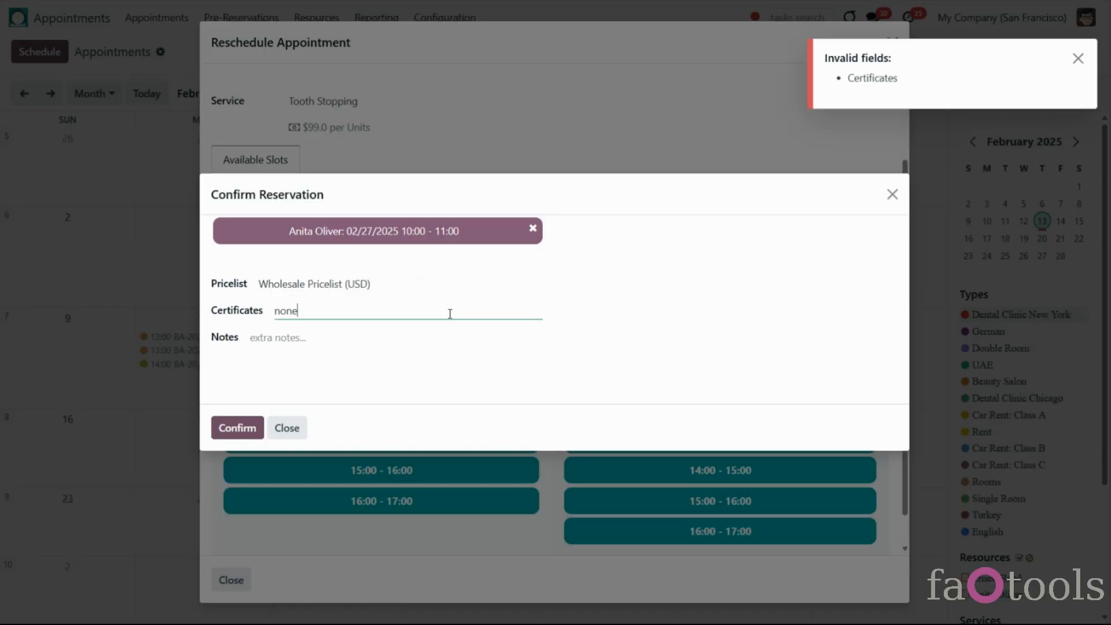
left_click(237, 428)
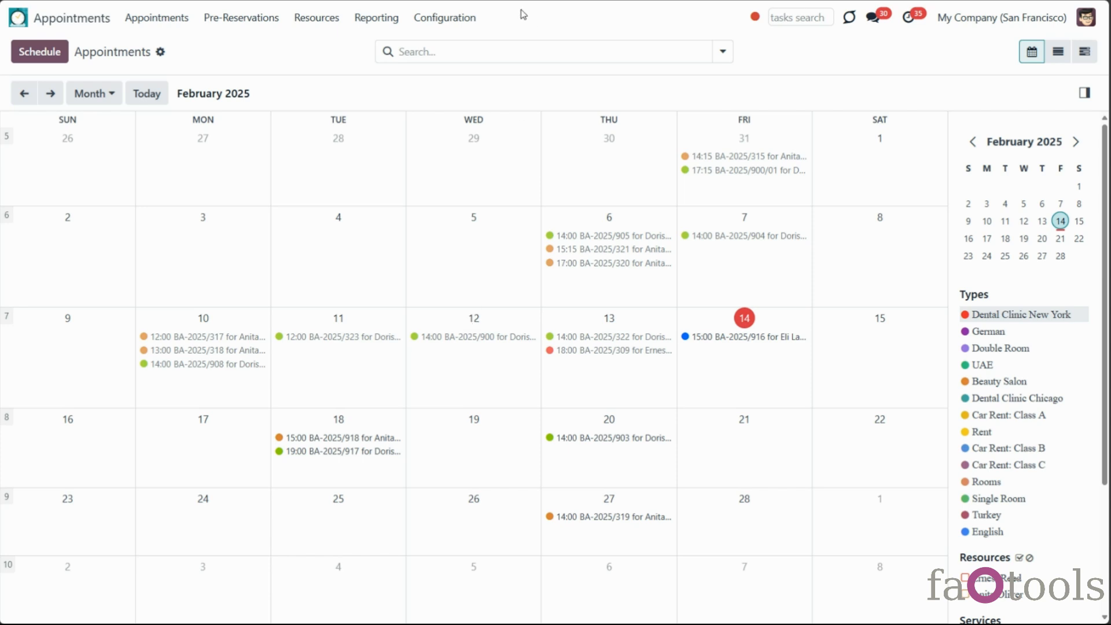
In Appointments settings for My Website, enable business appointments in the portal
left_click(478, 17)
left_click(466, 325)
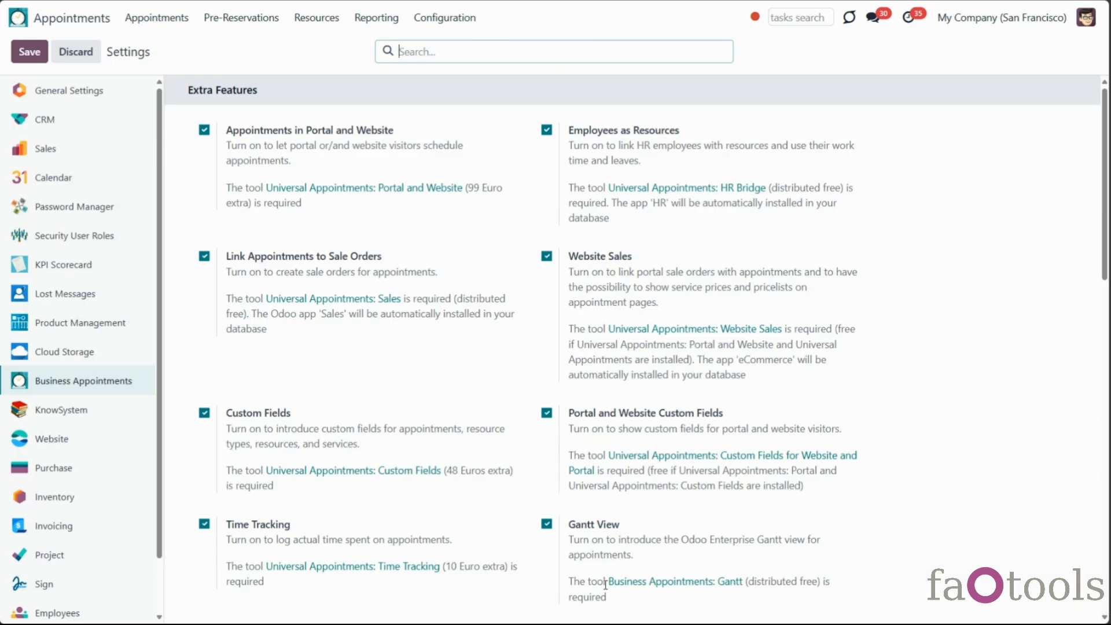
scroll(605, 584, "down", 15)
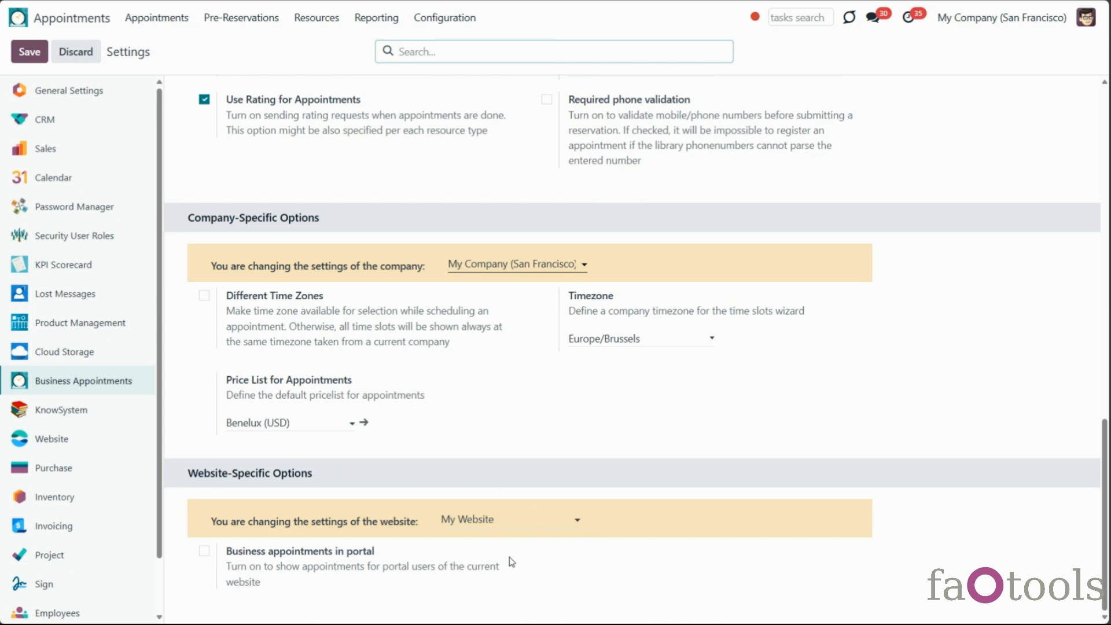
left_click(517, 522)
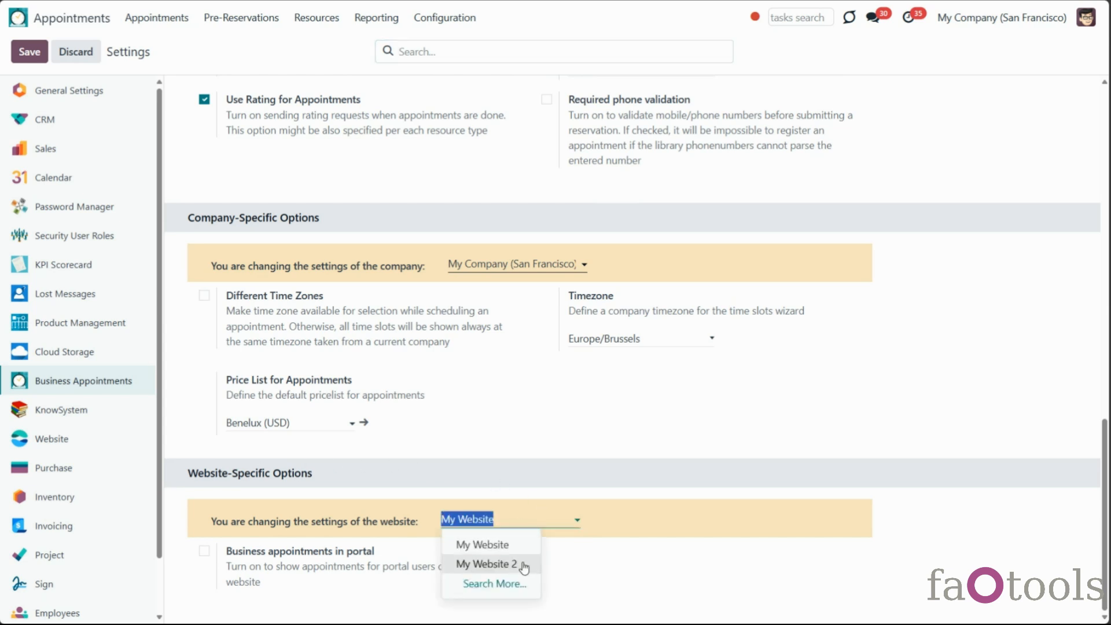
left_click(577, 583)
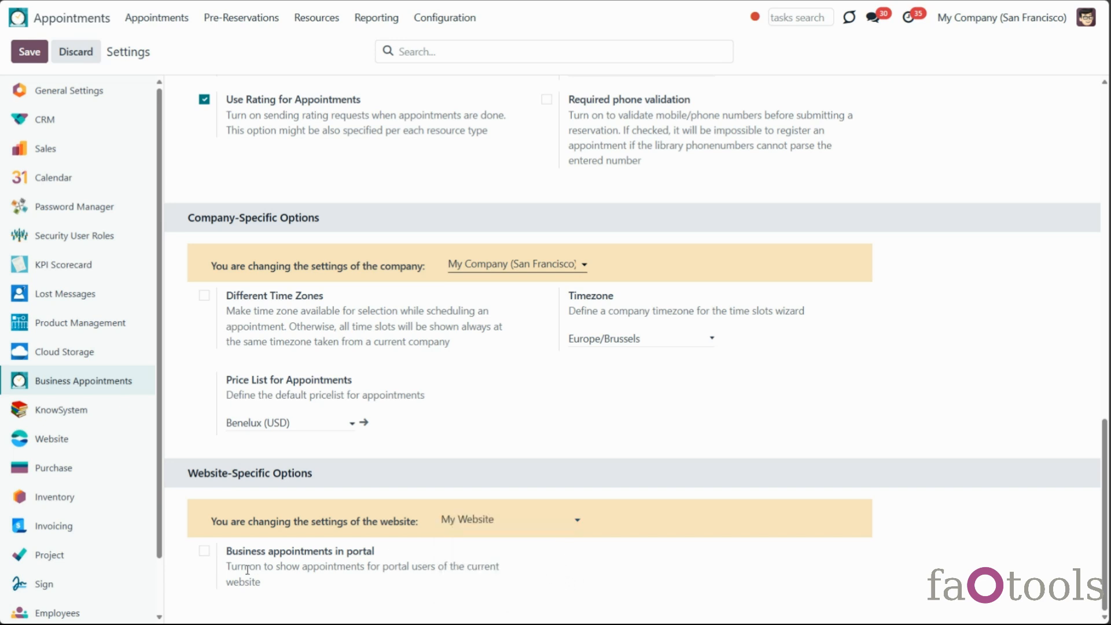
left_click(205, 551)
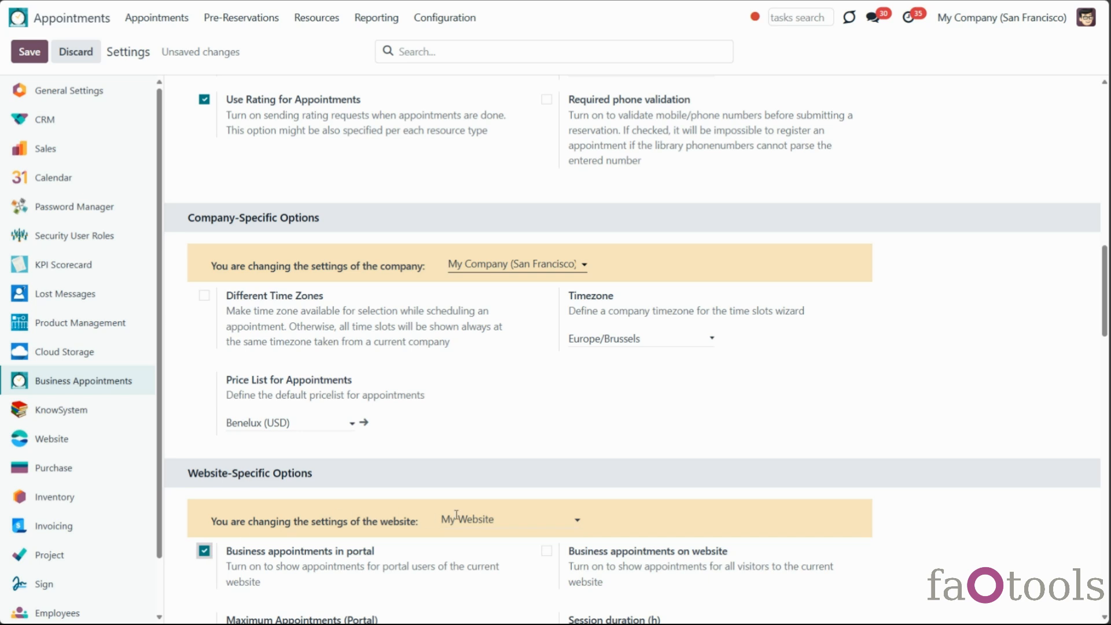
Enable business appointments on the website for all visitors
scroll(457, 515, "down", 3)
scroll(469, 524, "down", 3)
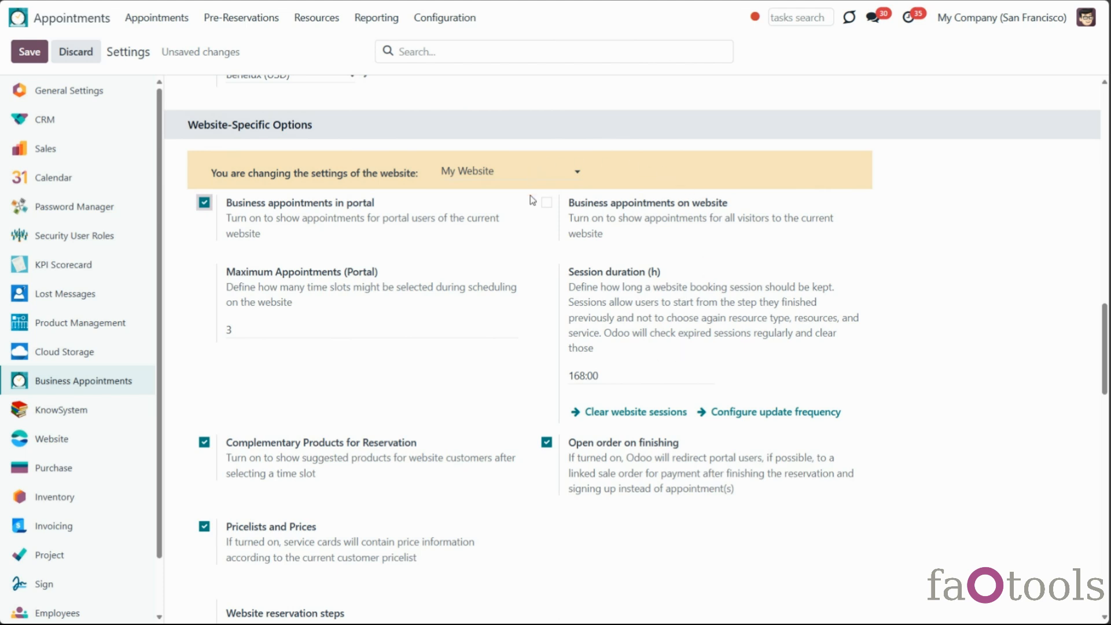
left_click(546, 203)
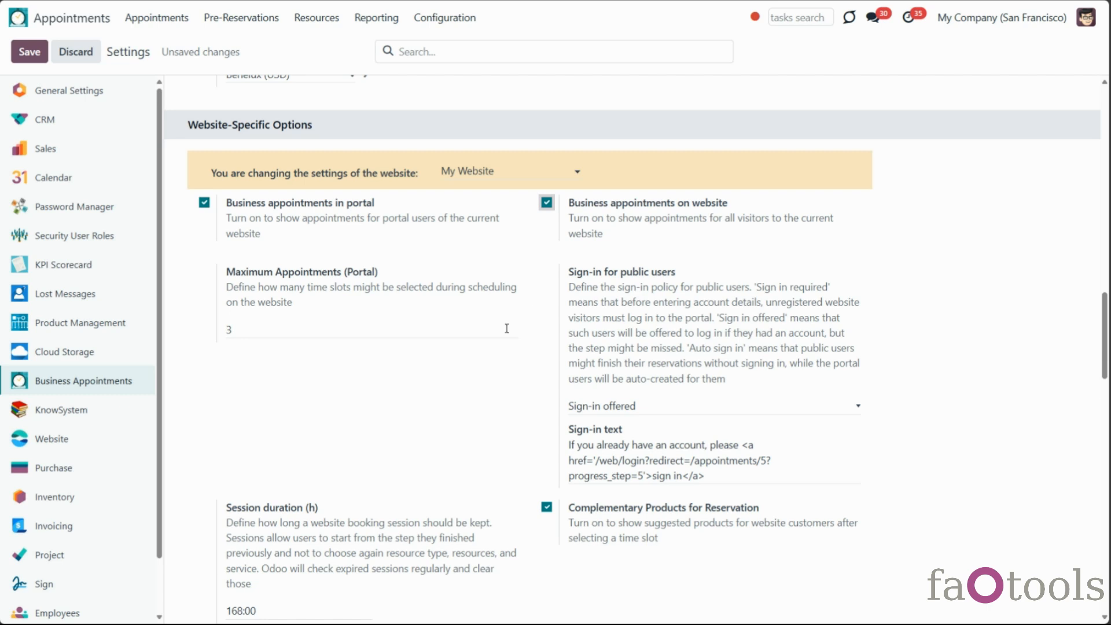
scroll(463, 355, "down", 5)
scroll(455, 353, "down", 4)
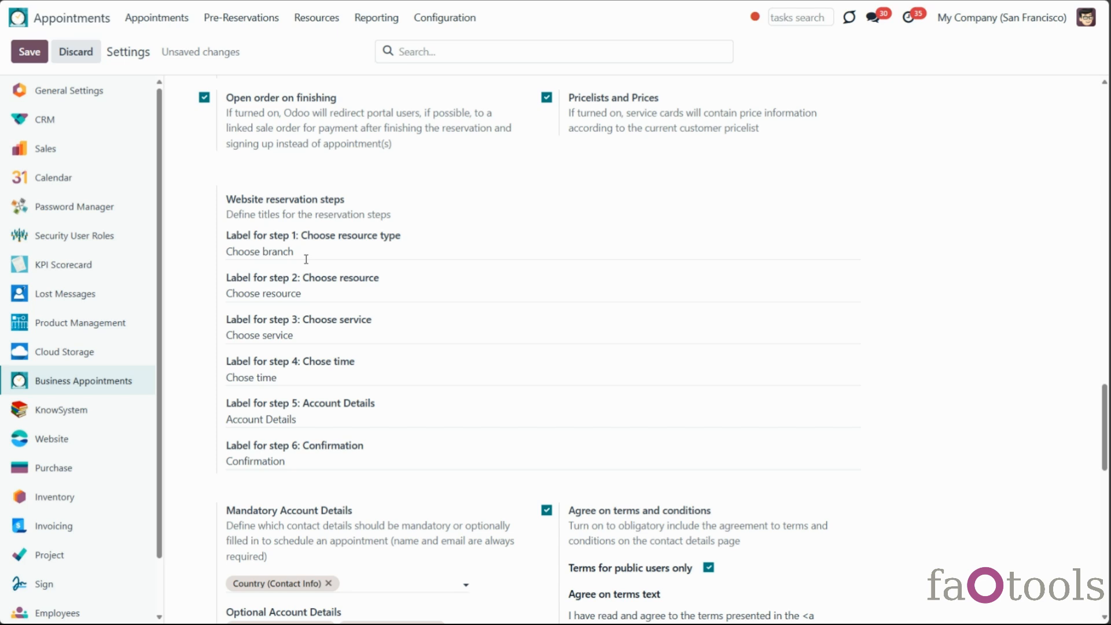
Relabel reservation step 1 as 'Choose the language' and step 2 as 'Choose the teacher'
left_click_drag(306, 259, 262, 266)
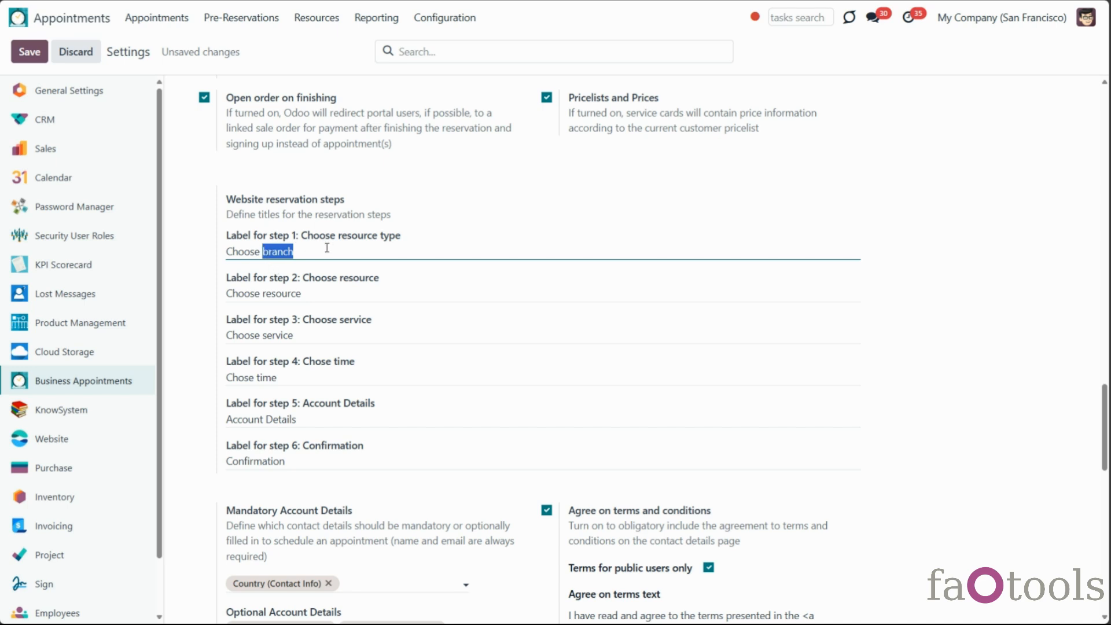
left_click(409, 237)
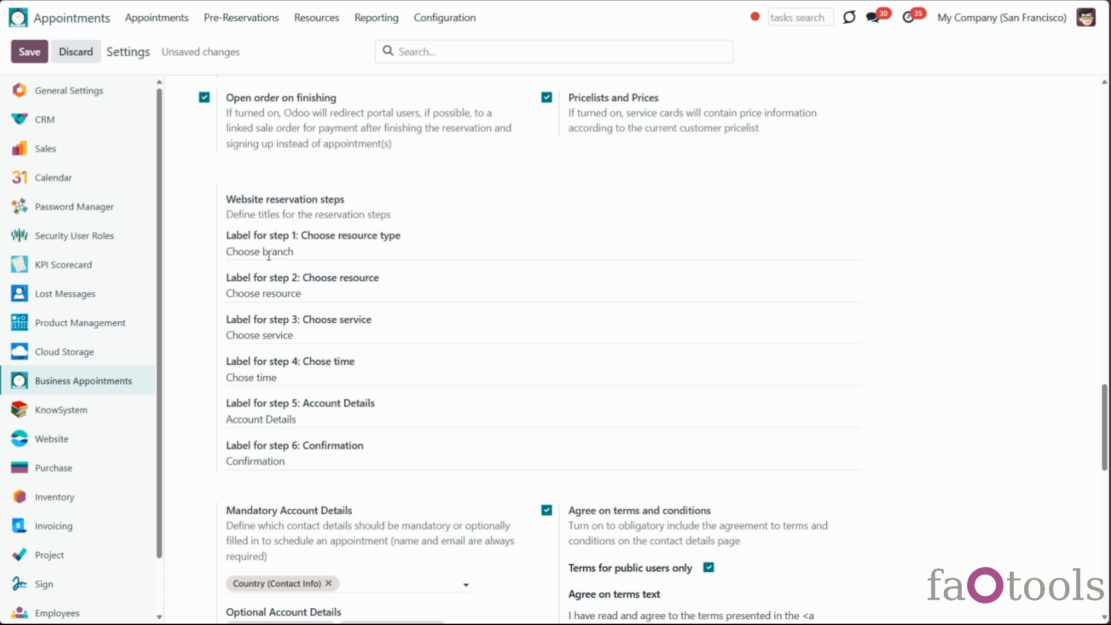
left_click_drag(264, 250, 322, 249)
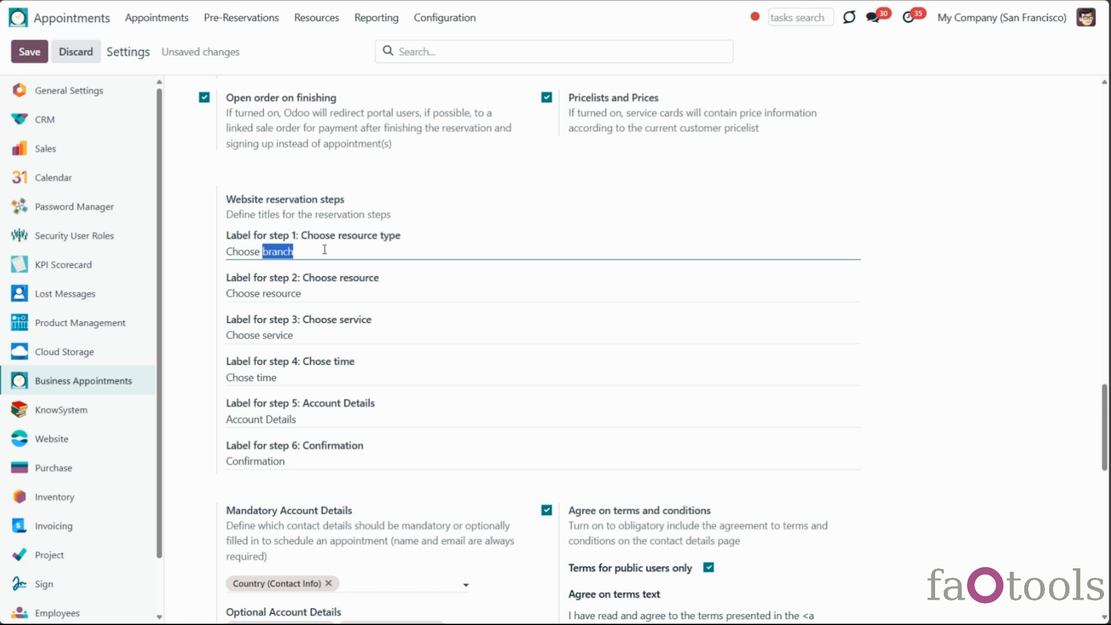
type("the language")
left_click_drag(264, 294, 329, 295)
type("the tea")
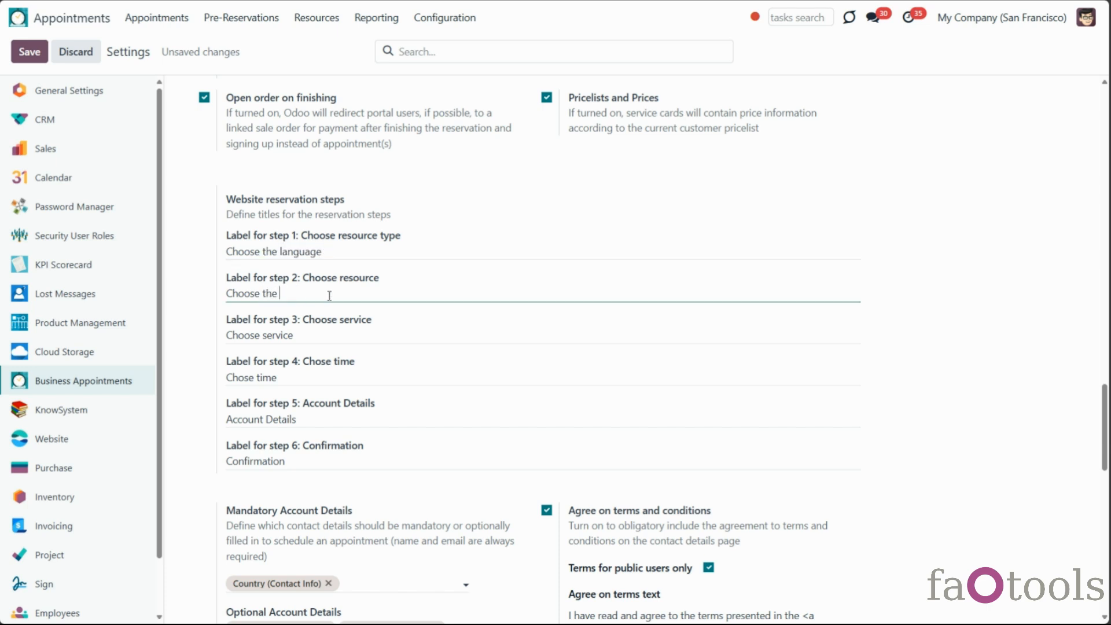
type("cher")
Save the settings, then on the website booking page choose English and the second teacher
left_click(29, 51)
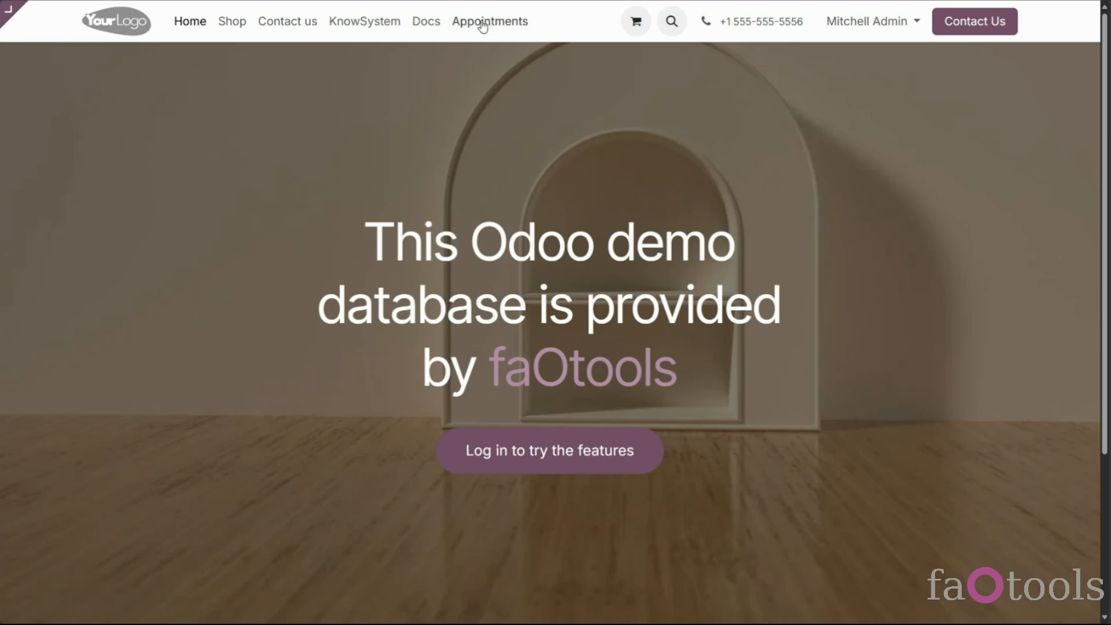
left_click(483, 23)
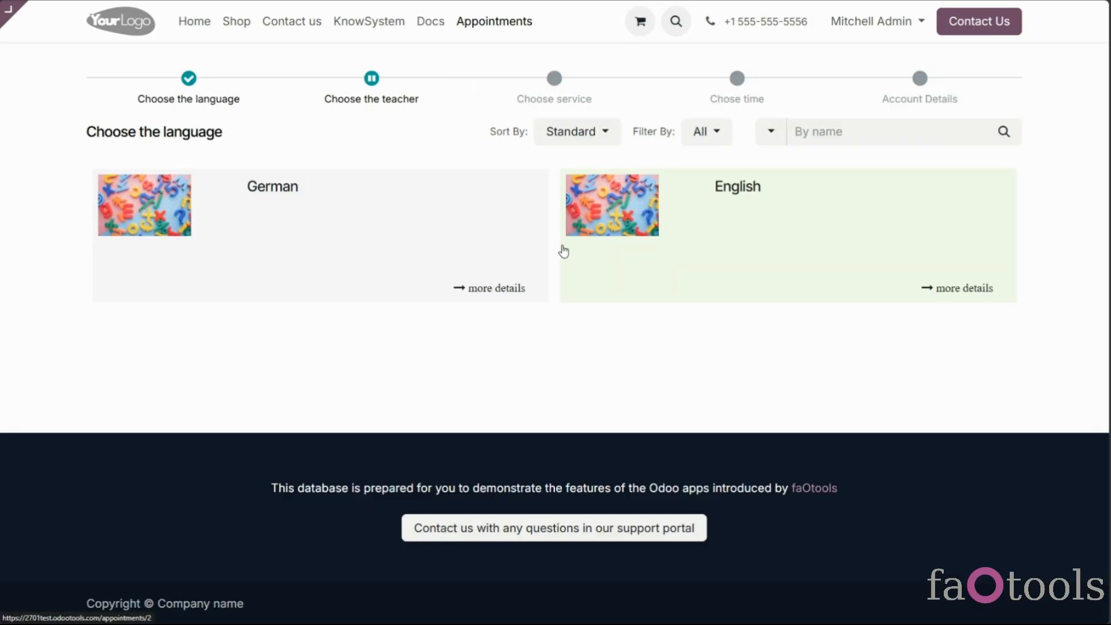
left_click(626, 297)
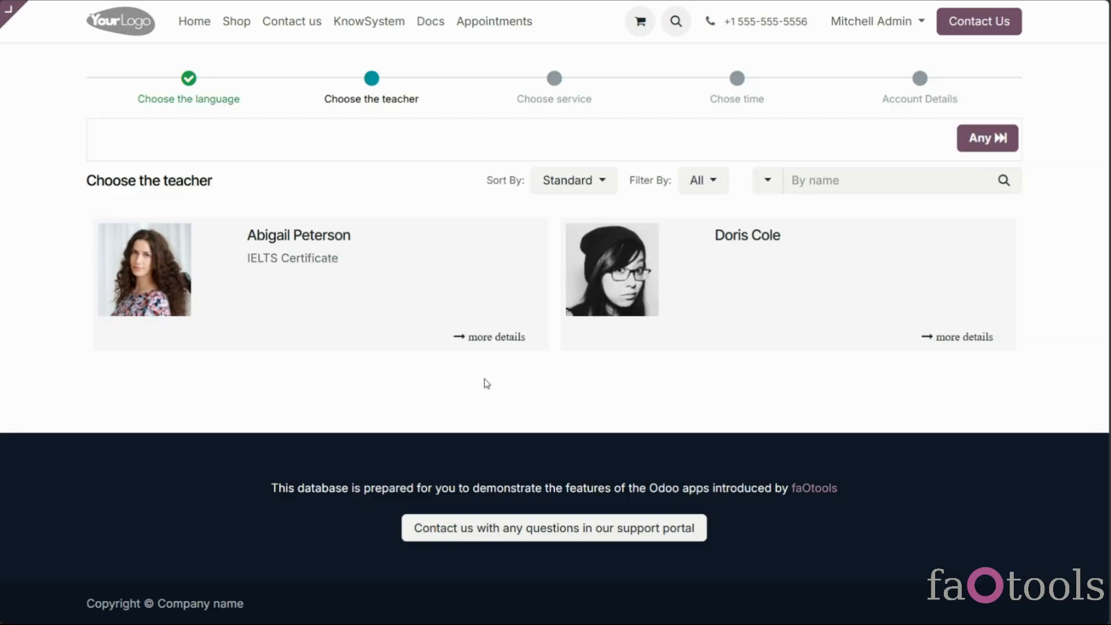
left_click(737, 312)
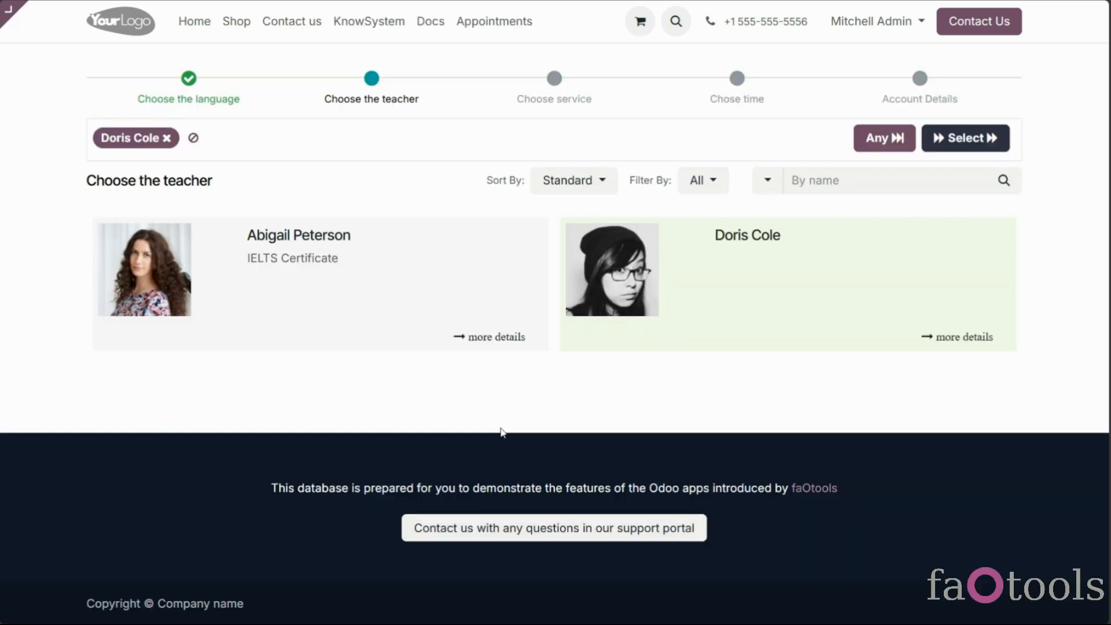
left_click(963, 145)
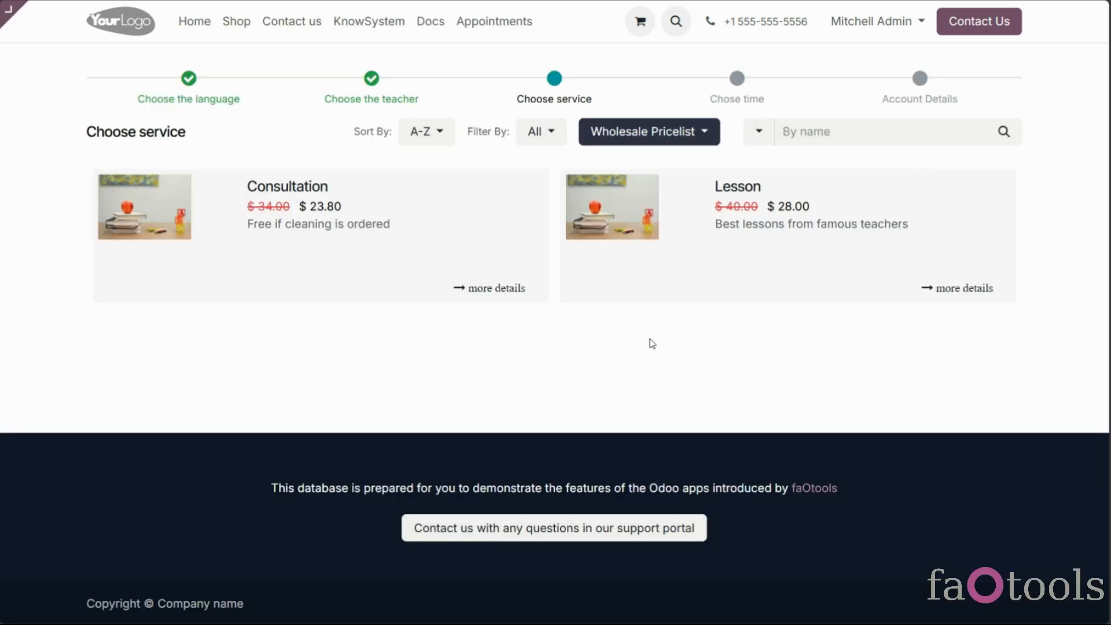
Choose Consultation, reserve 08:45–09:00 on 02/20/2025, and continue to account details
left_click(491, 217)
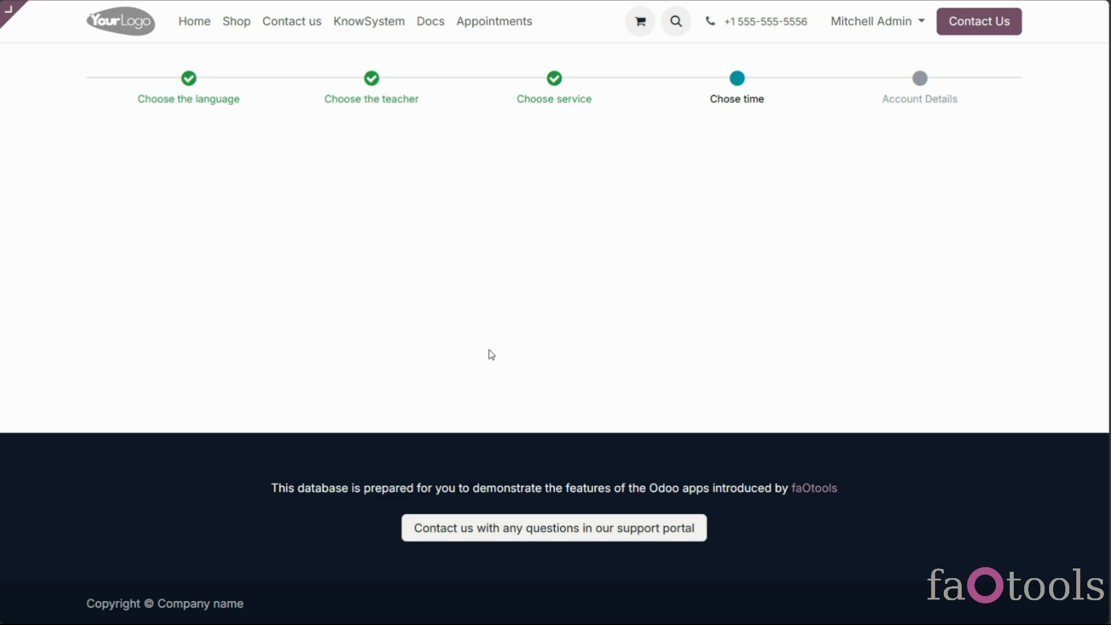
left_click(512, 333)
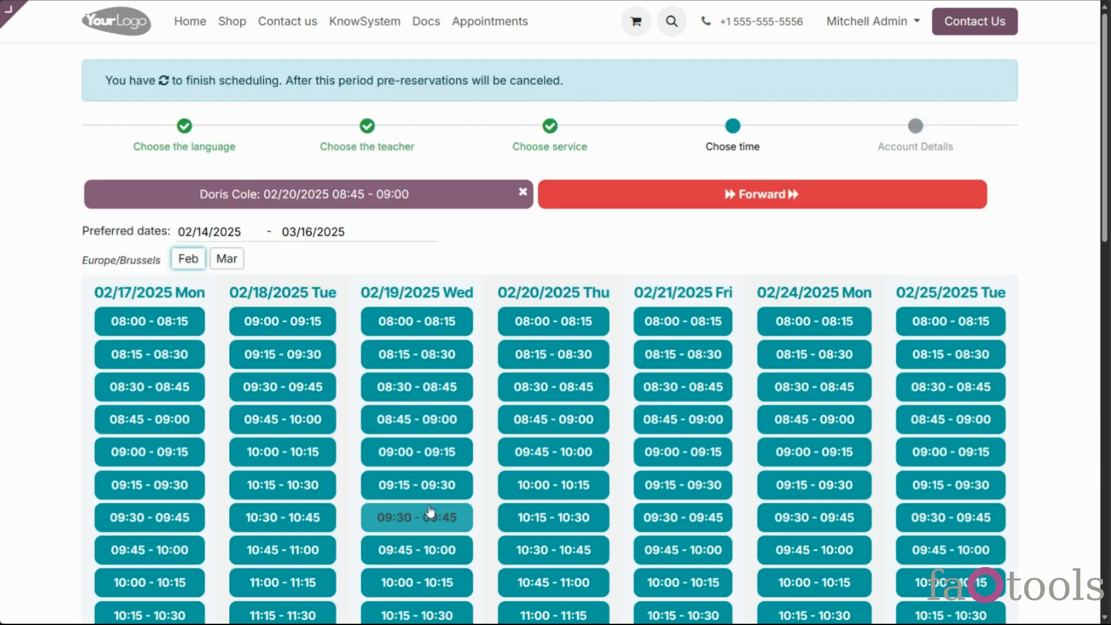
left_click(577, 494)
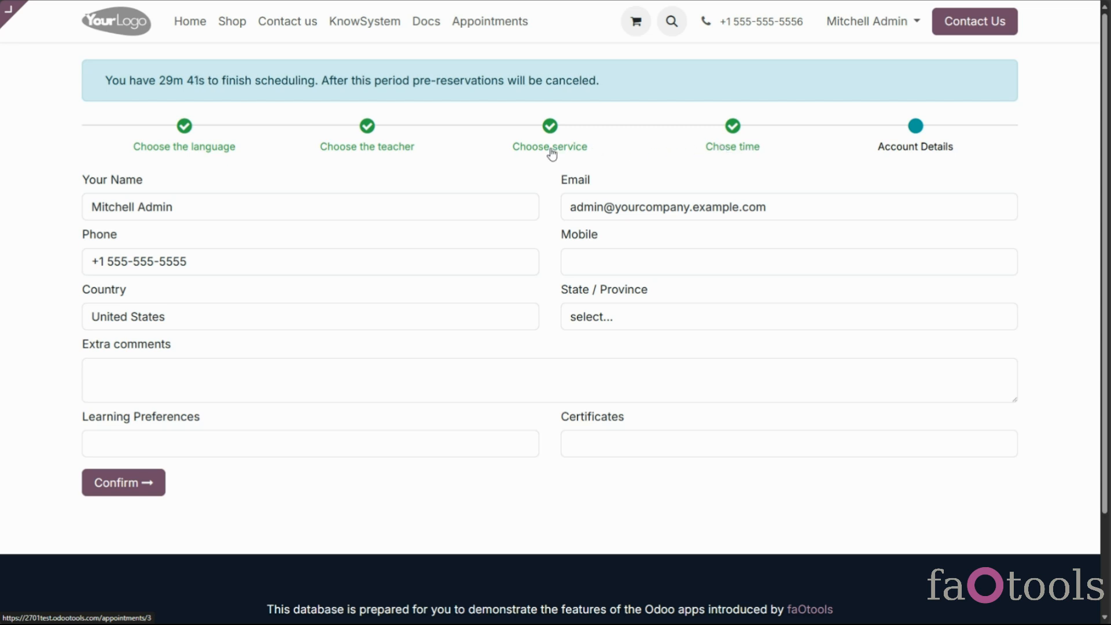
Move back and forth between the teacher, language and service steps of the booking
left_click(389, 149)
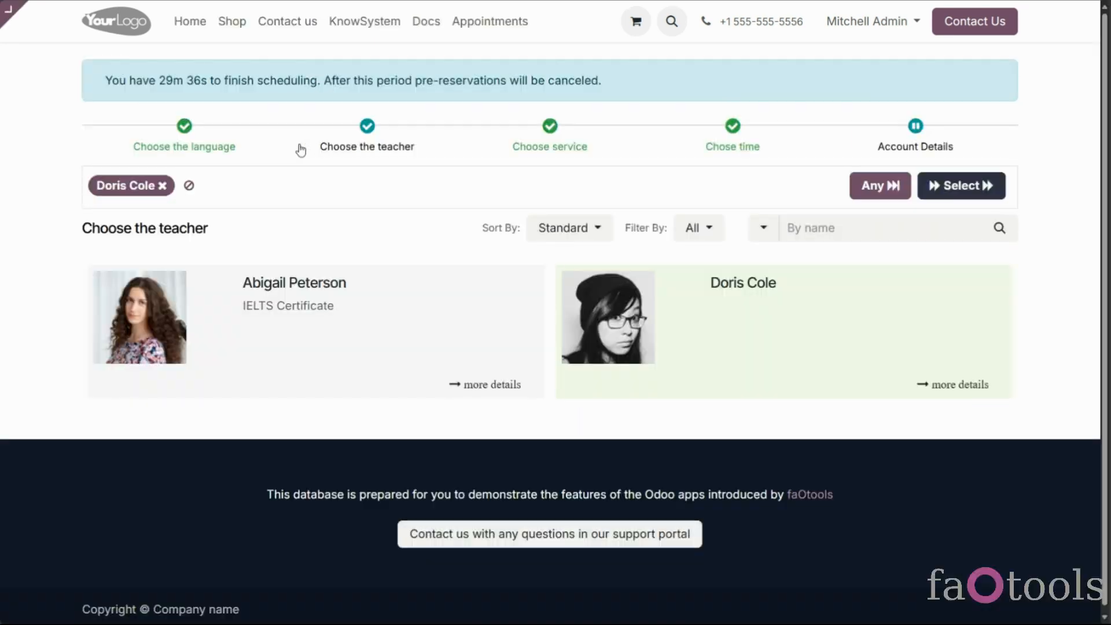
left_click(214, 149)
left_click(553, 148)
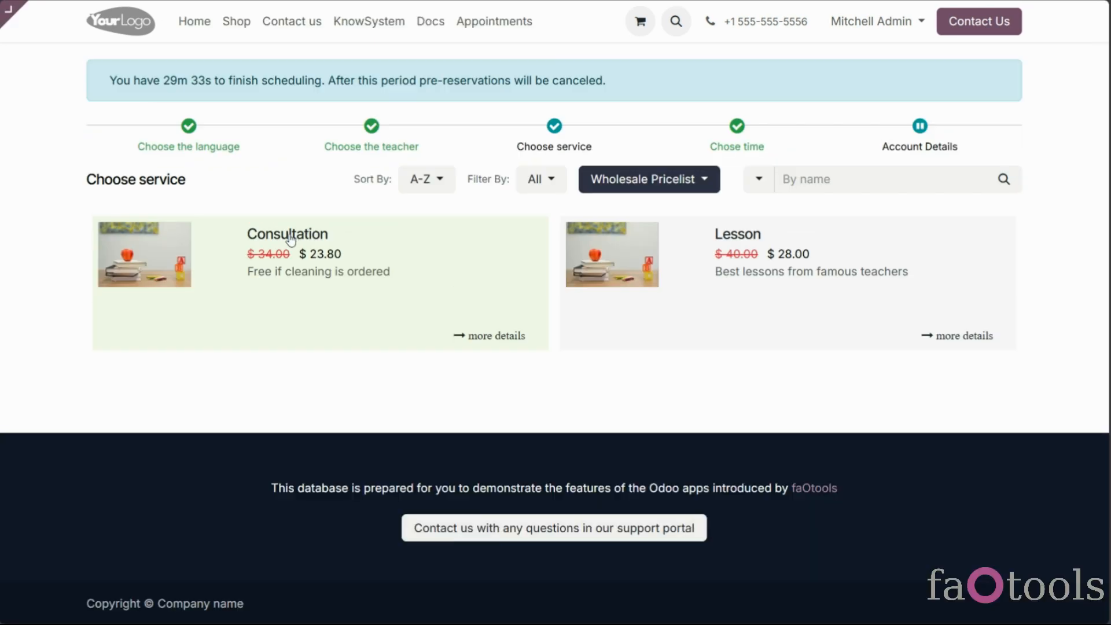
left_click(355, 151)
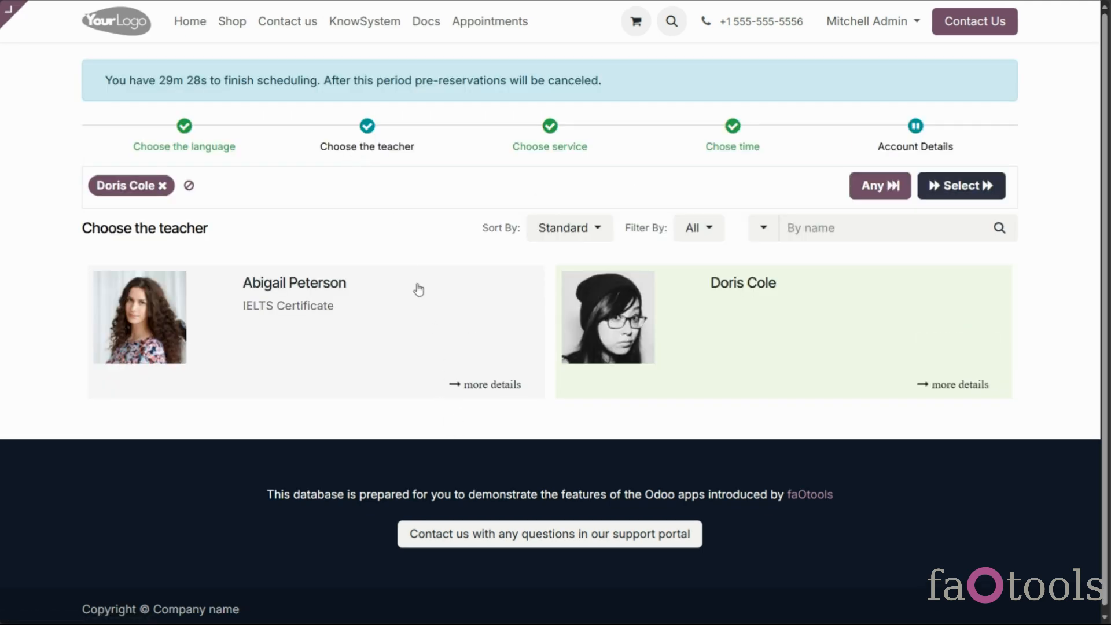
Leave for Home, reopen Appointments, and return to the time step to check the countdown
left_click(192, 22)
left_click(477, 25)
left_click(711, 148)
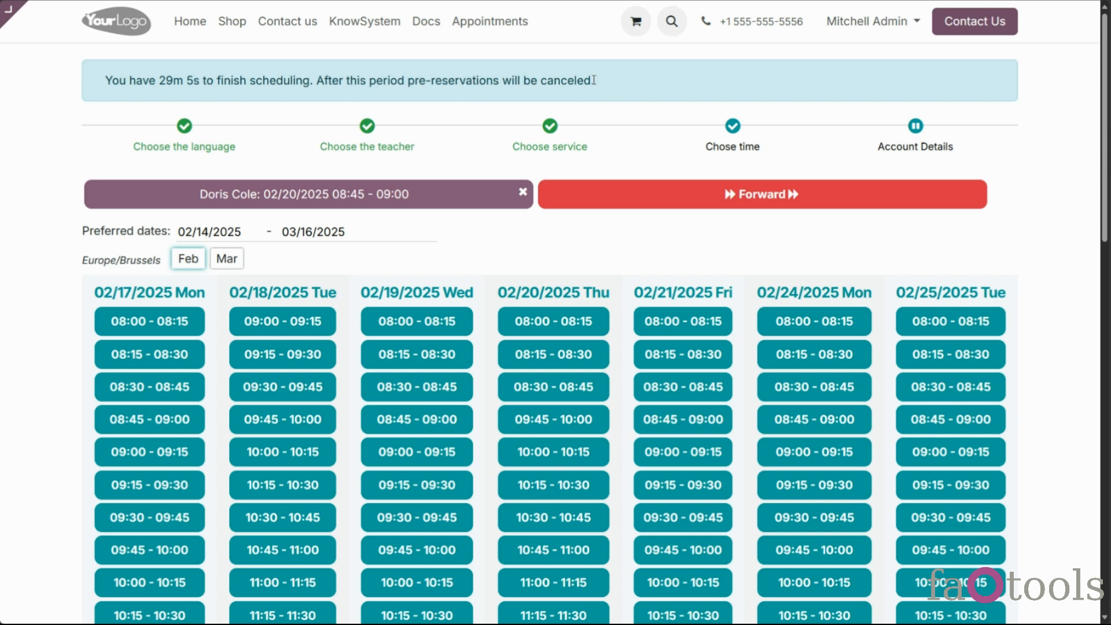
left_click_drag(158, 81, 205, 83)
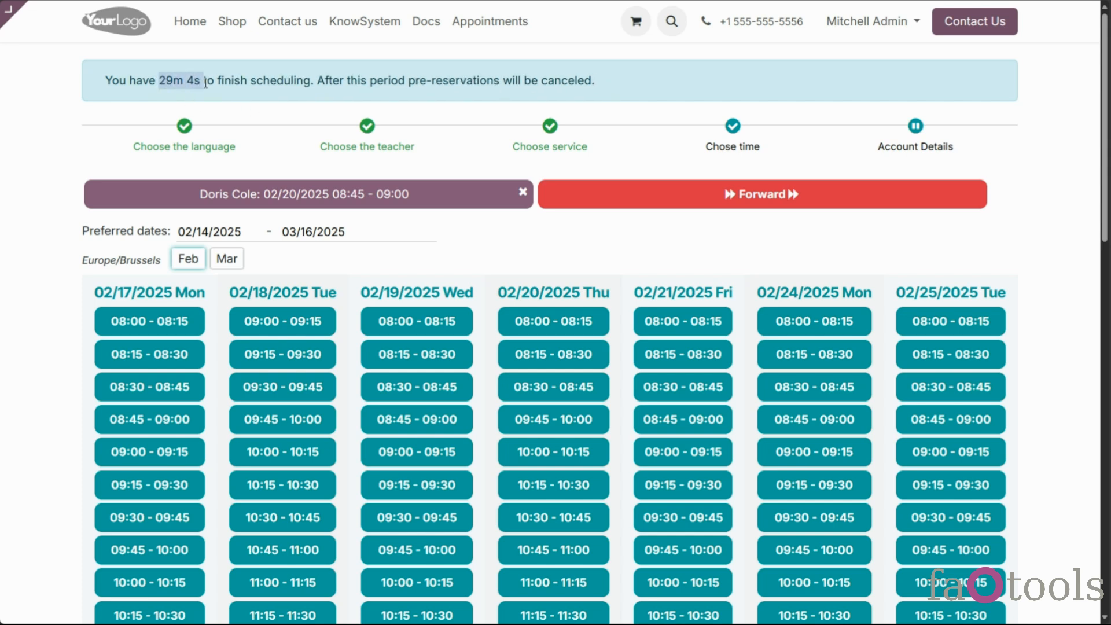
In the backend editor, hide and then re-show the booking page's progress bar
mouse_move(12, 9)
left_click(68, 8)
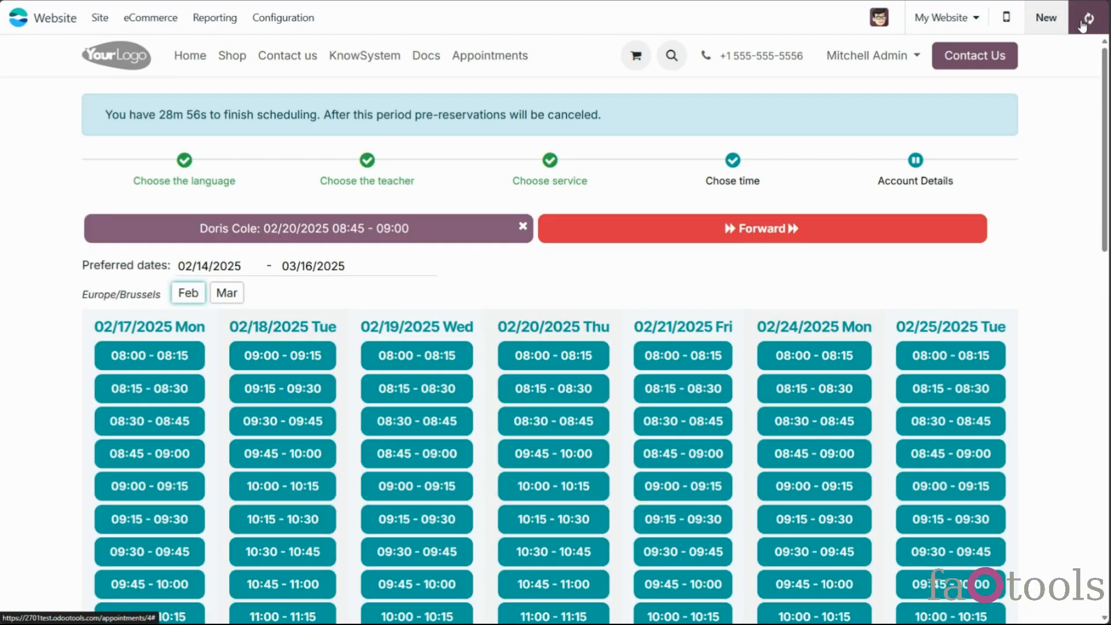
left_click(1088, 17)
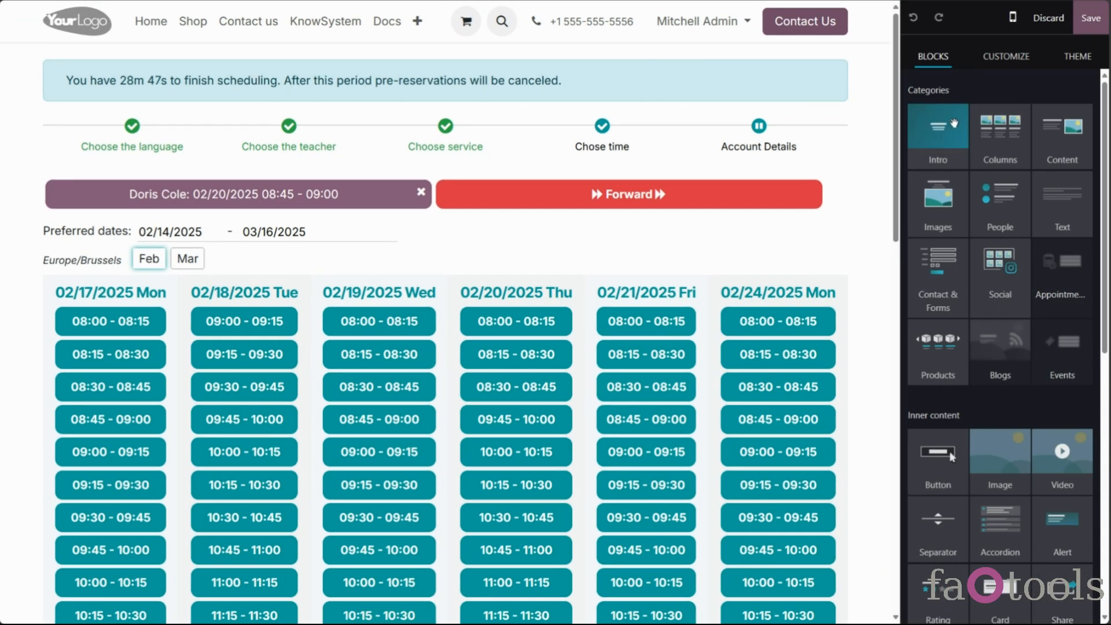
left_click(1005, 56)
left_click(996, 129)
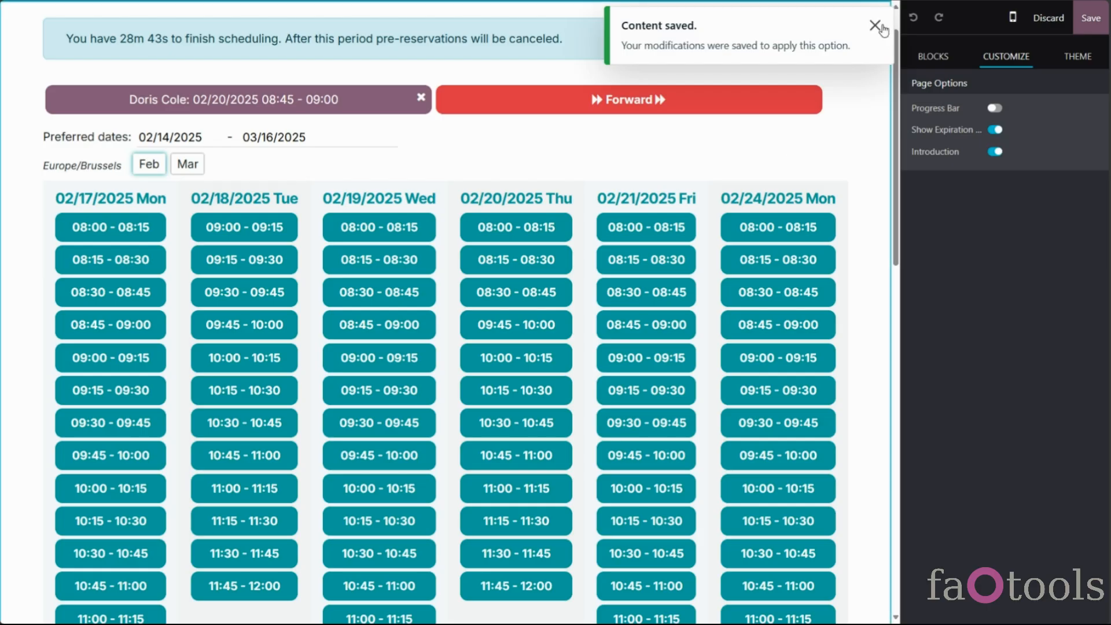
left_click(874, 26)
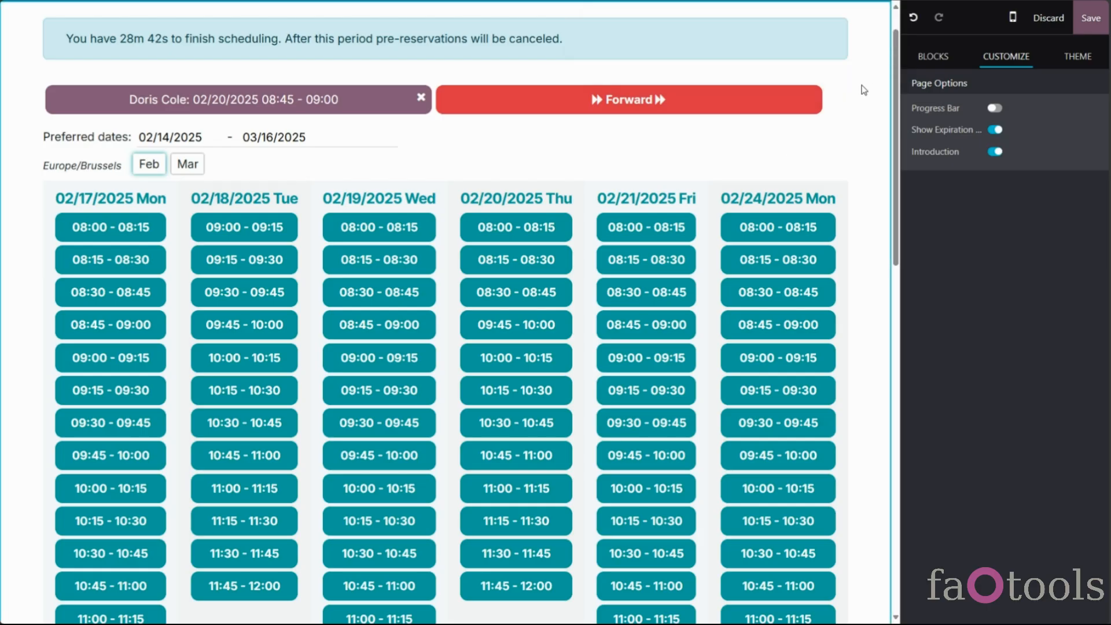
scroll(850, 137, "up", 1)
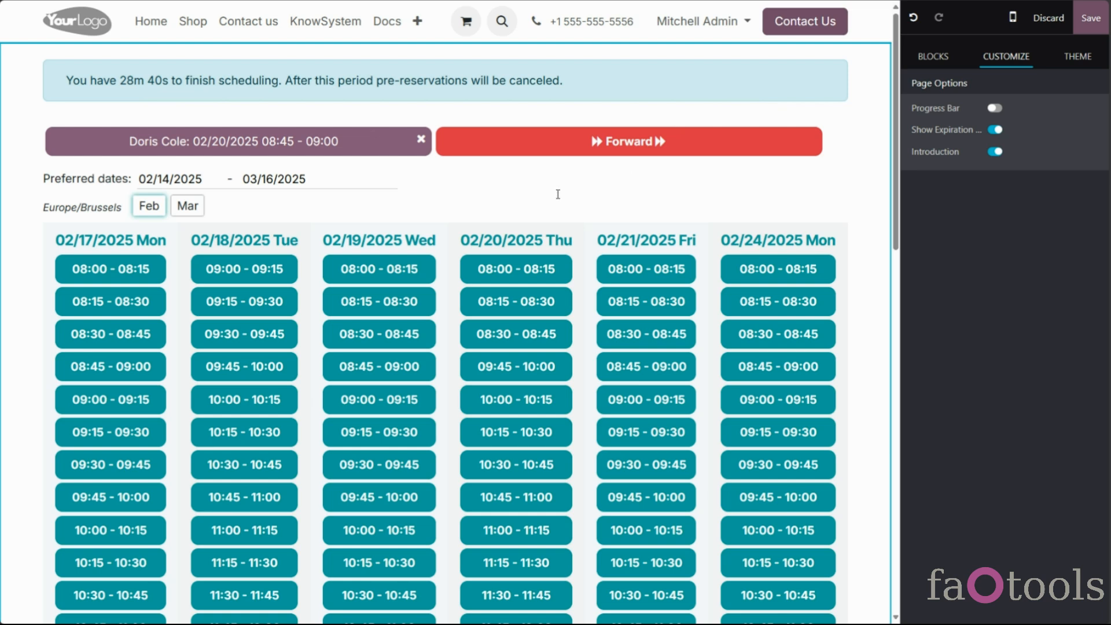
left_click(993, 109)
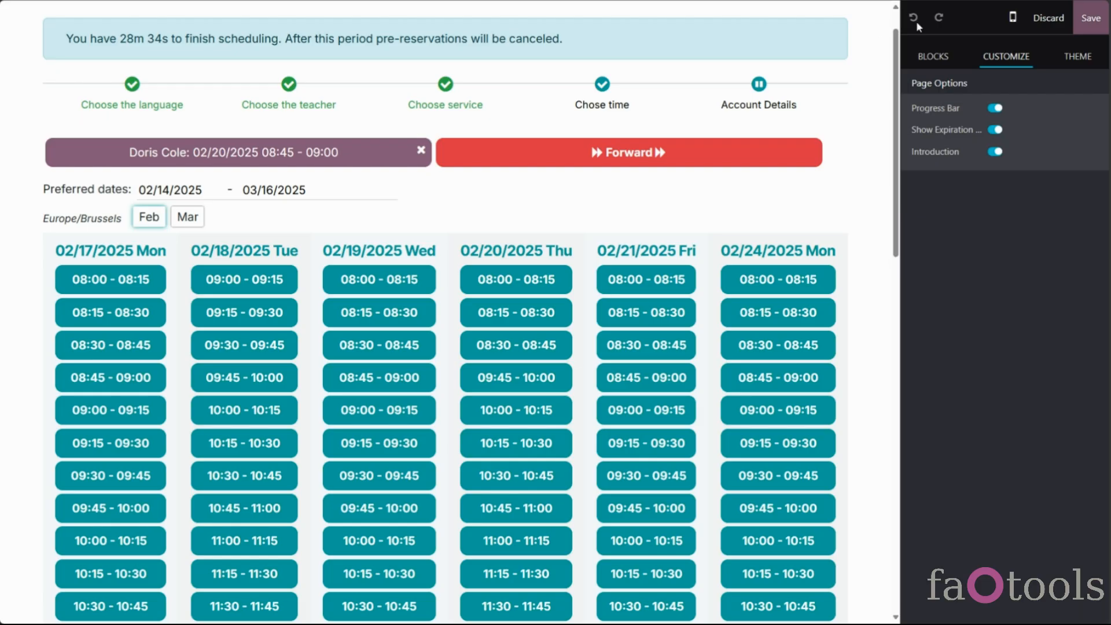
Preview on phone, discard the edits, return to desktop width, and go to Choose the language
left_click(1013, 16)
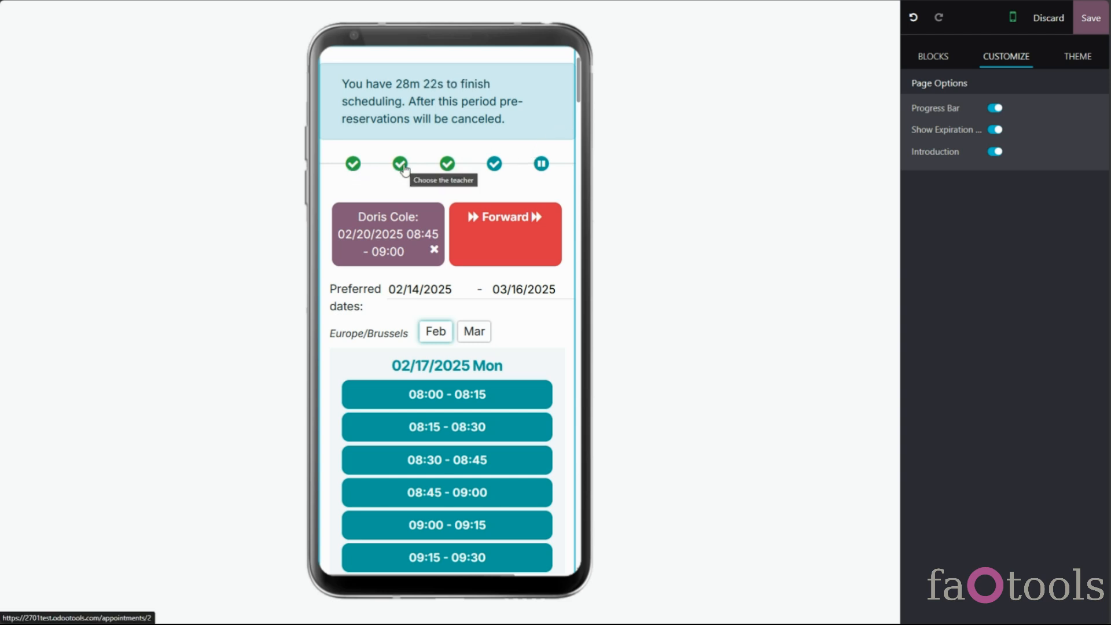
left_click(1043, 22)
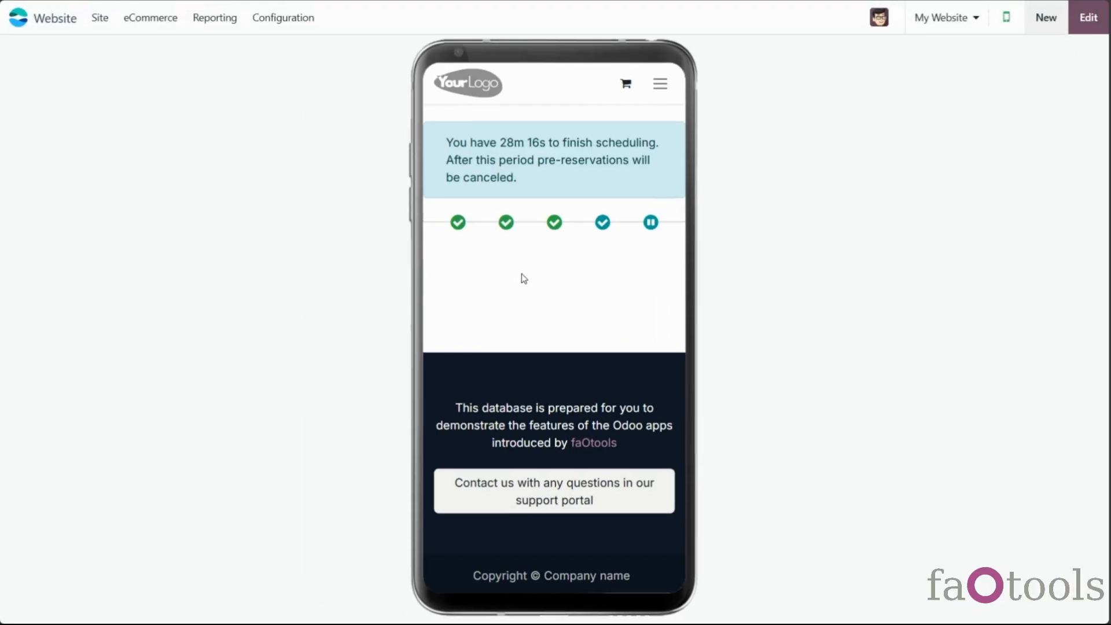
left_click(996, 28)
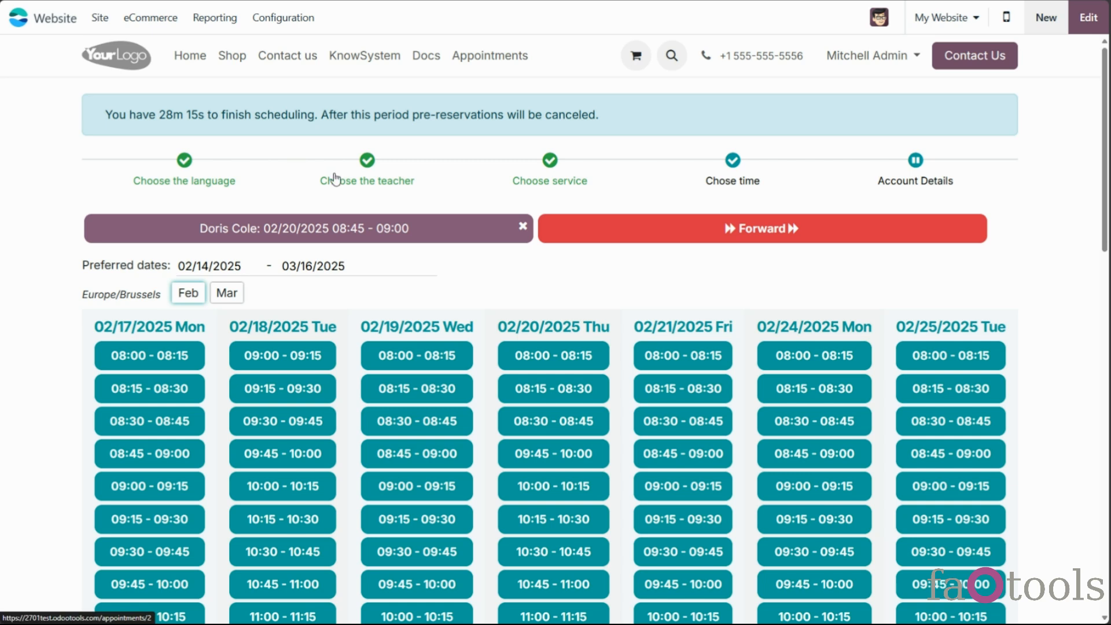
left_click(230, 185)
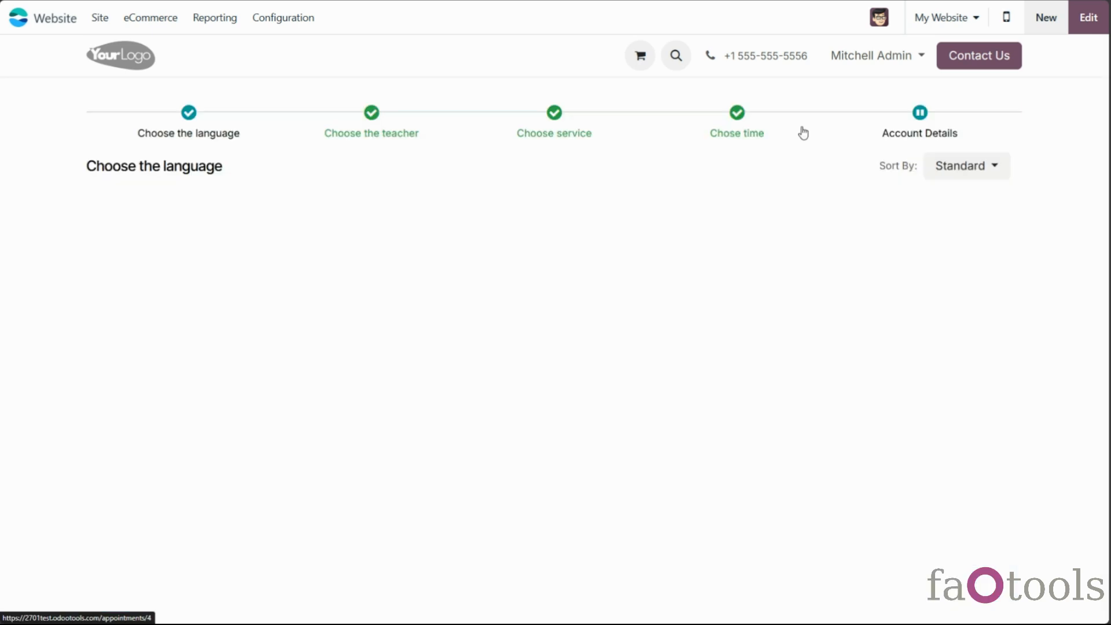
Insert a Your Site Title block on the language page, delete it, and discard all edits
left_click(1087, 20)
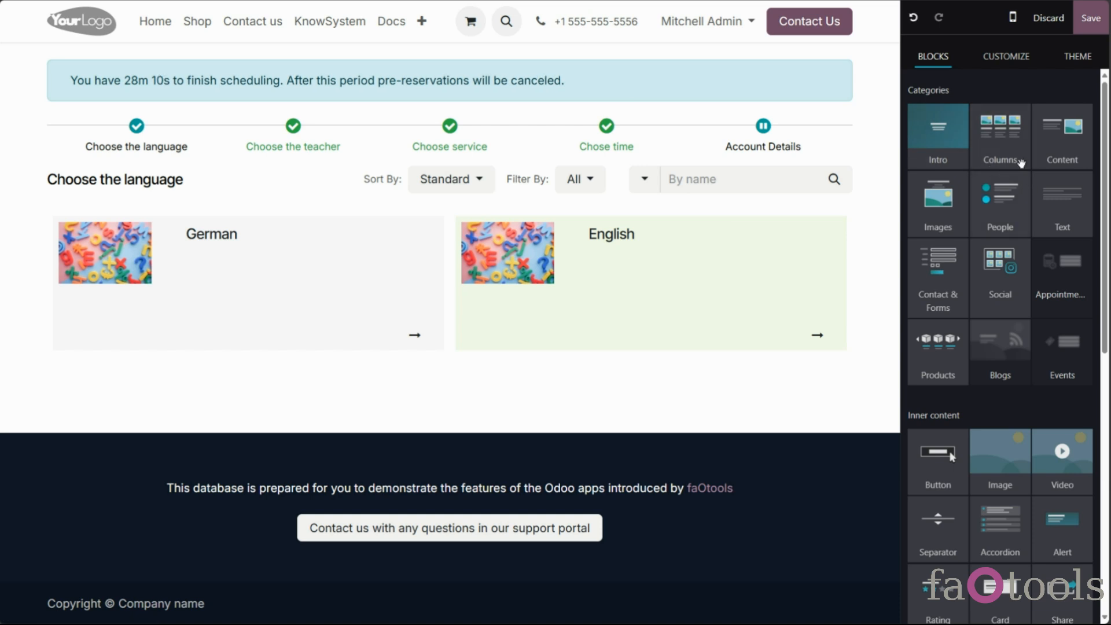
left_click(1016, 55)
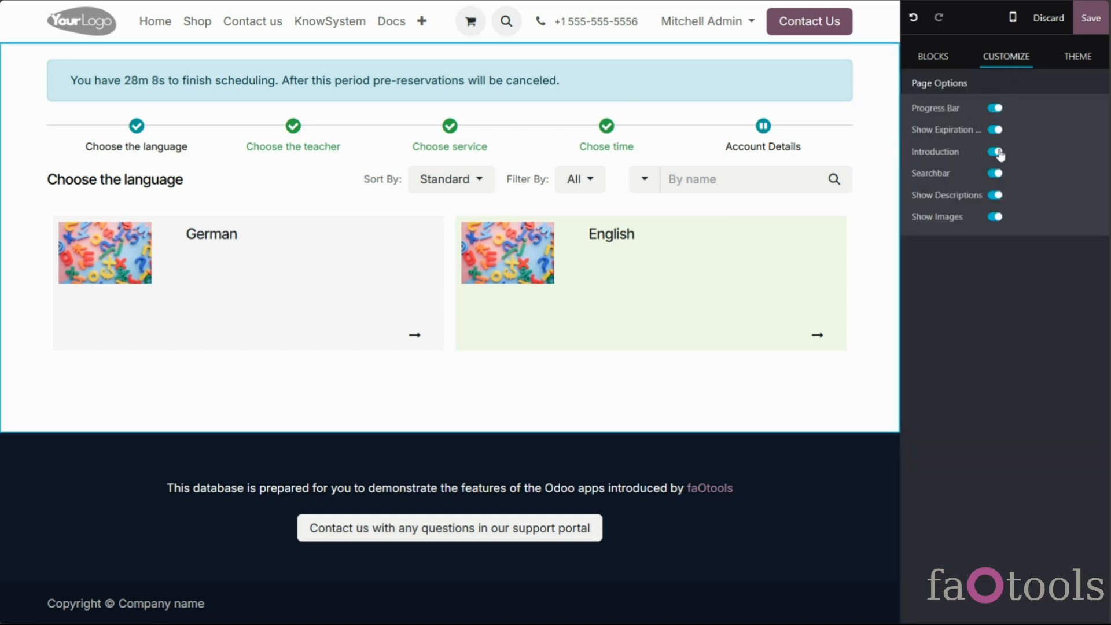
left_click(933, 58)
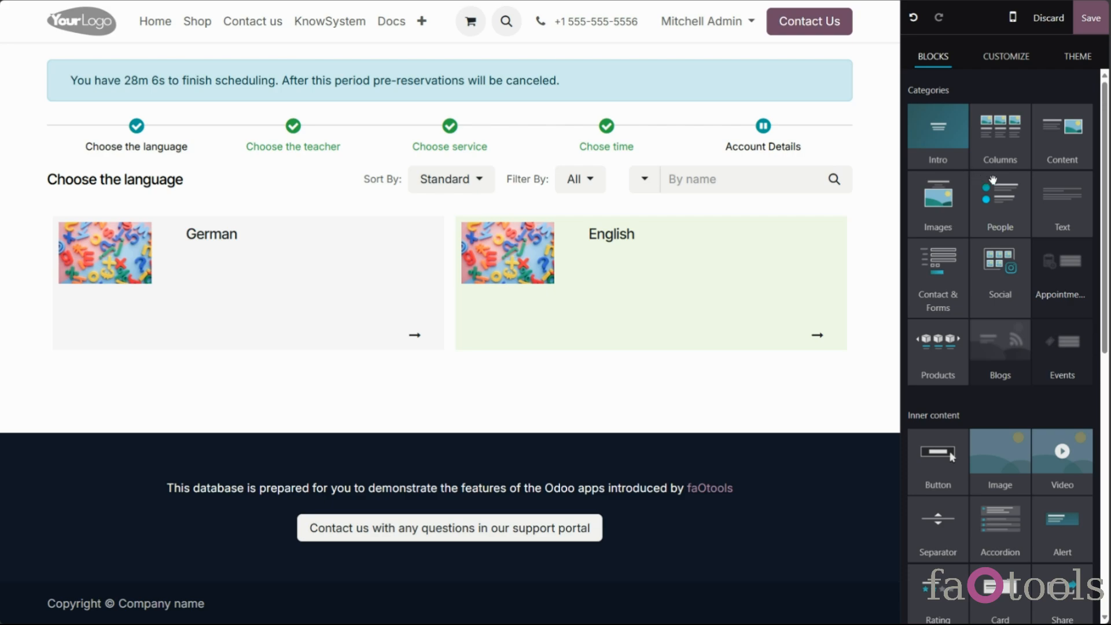
left_click_drag(1065, 220, 612, 173)
left_click(540, 102)
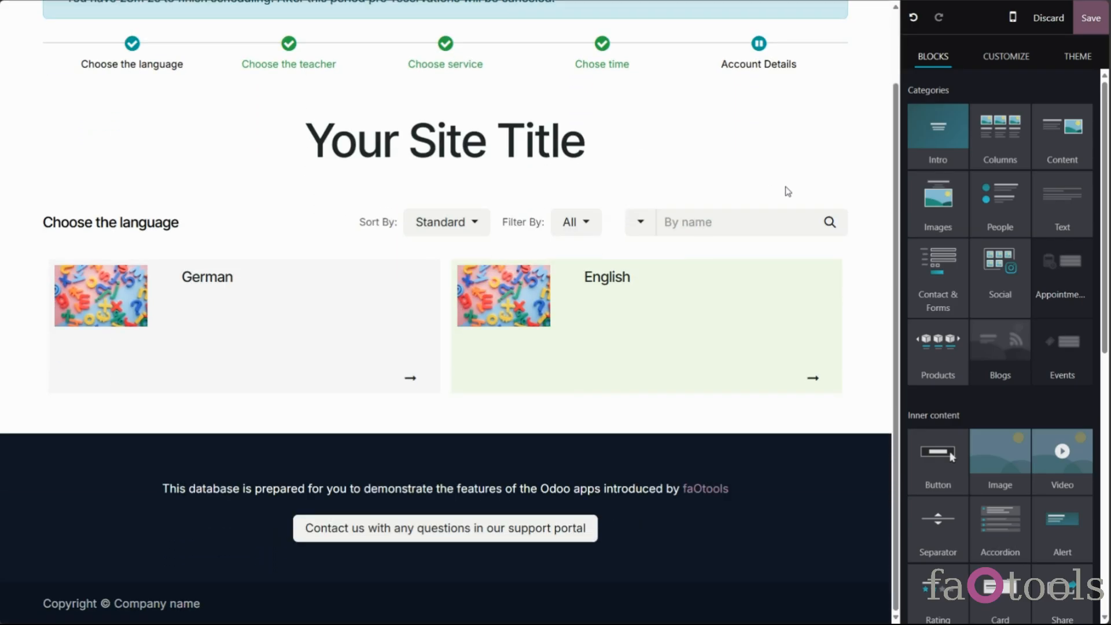
scroll(816, 163, "up", 2)
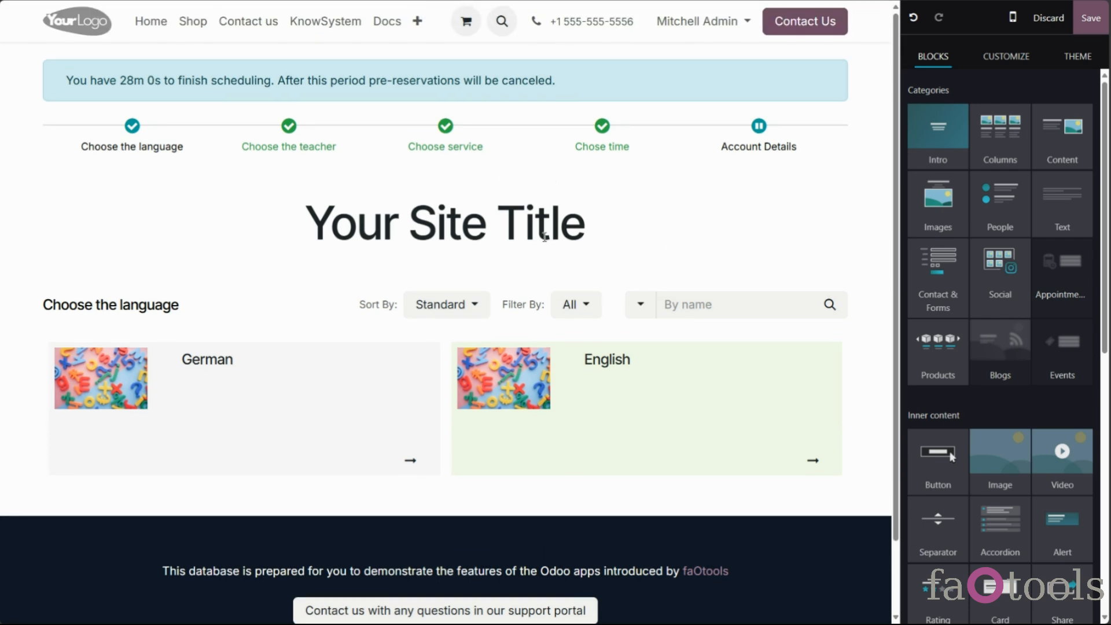
triple_click(544, 242)
left_click(486, 152)
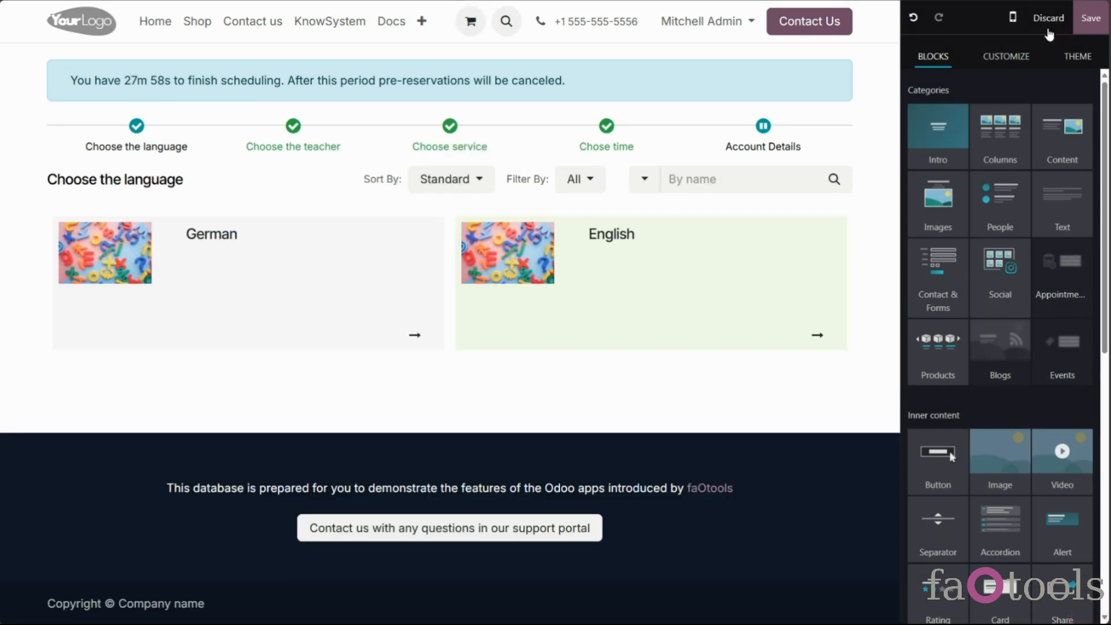
left_click(1048, 18)
left_click(345, 360)
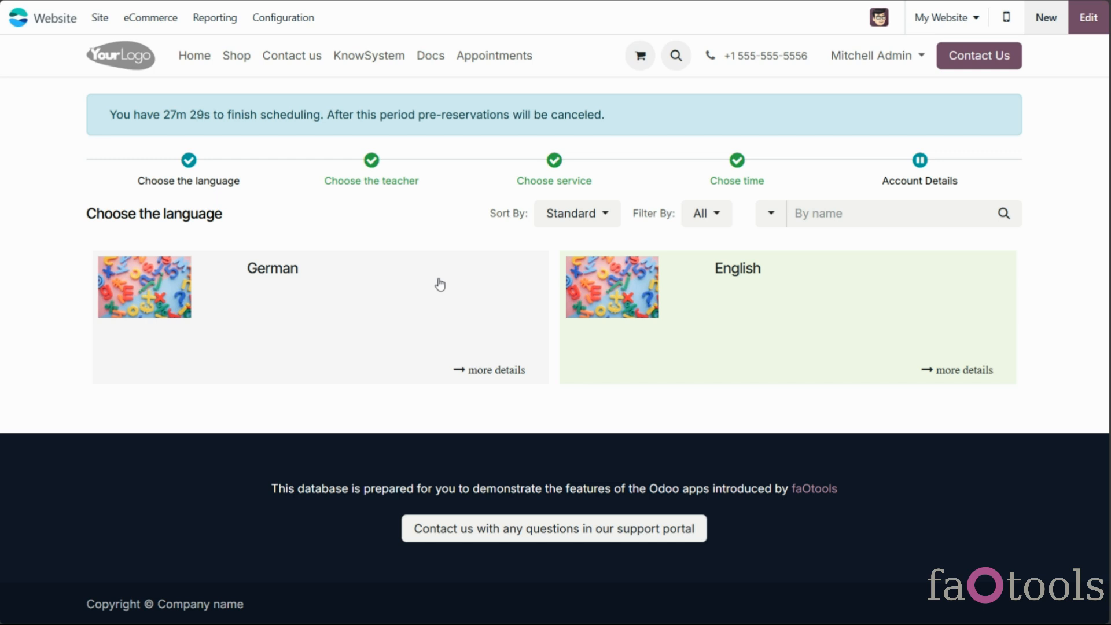
left_click(608, 222)
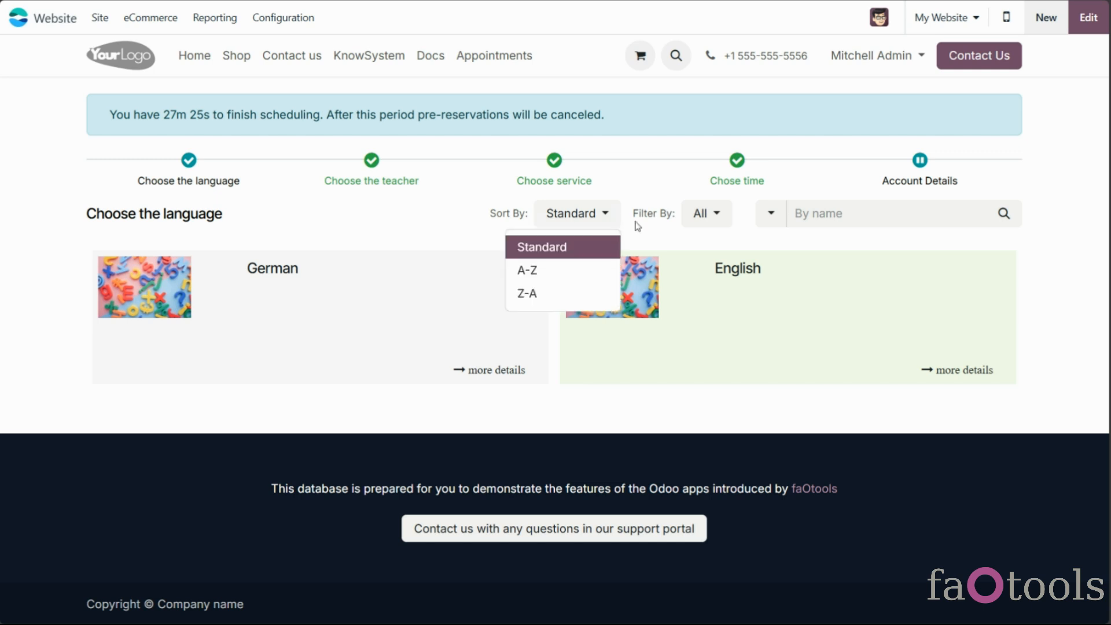
left_click(715, 221)
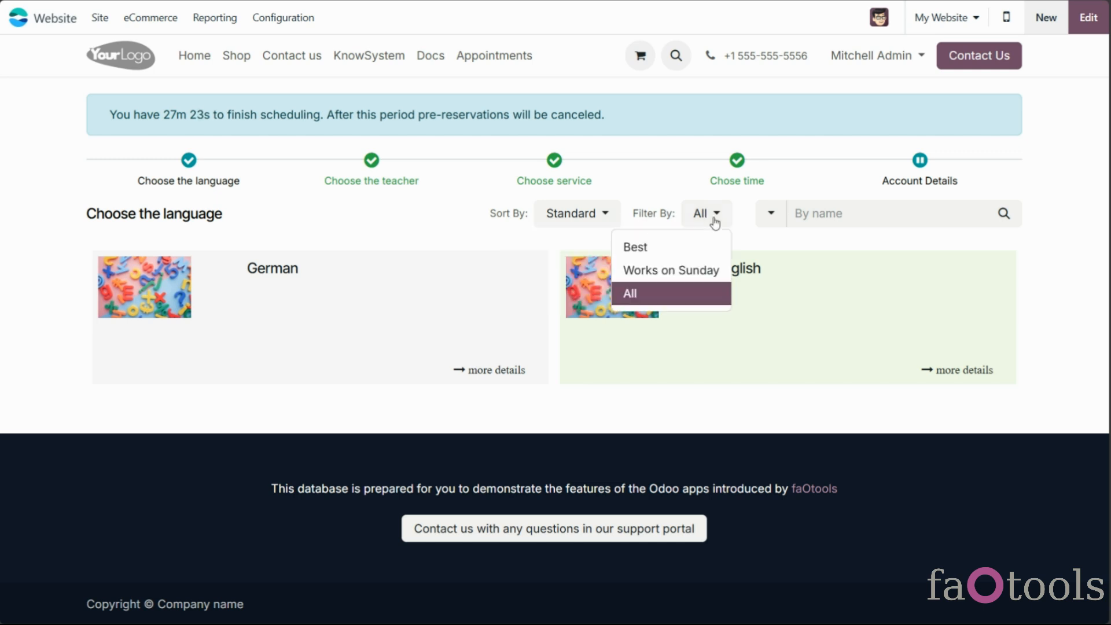
left_click(771, 215)
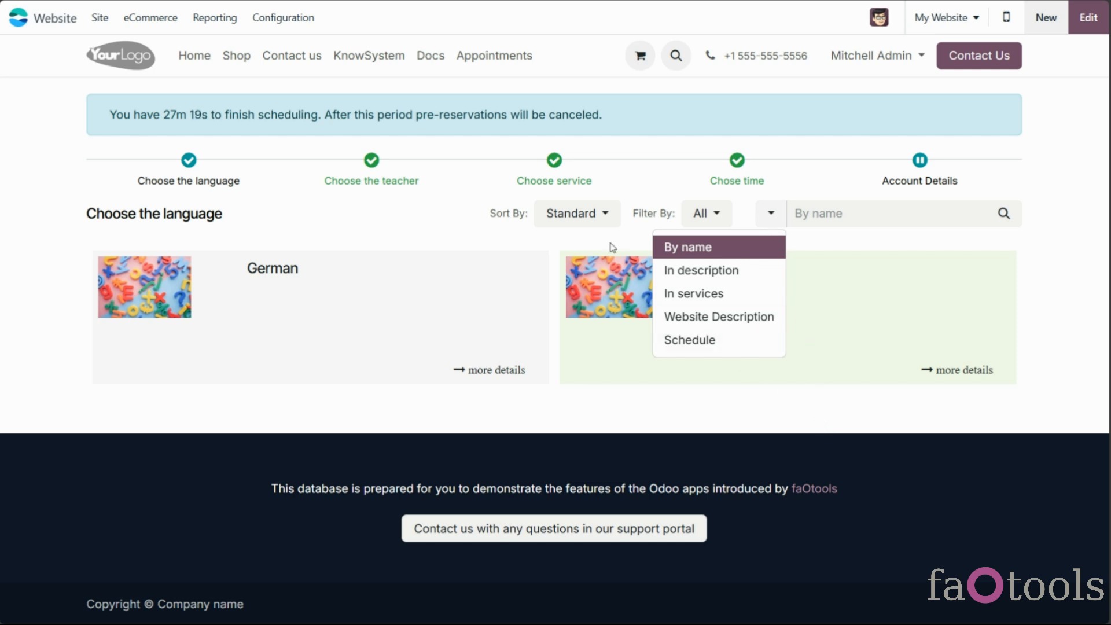
left_click(596, 218)
left_click(405, 227)
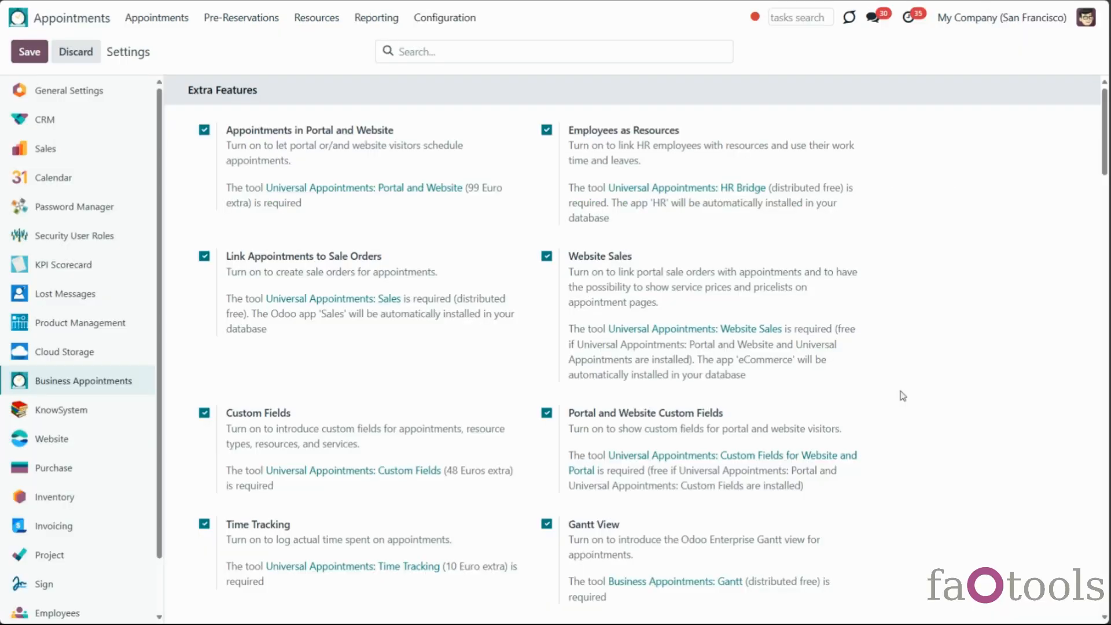
Create a new Custom Portal Resource Types filter named 'Best'
scroll(902, 396, "down", 20)
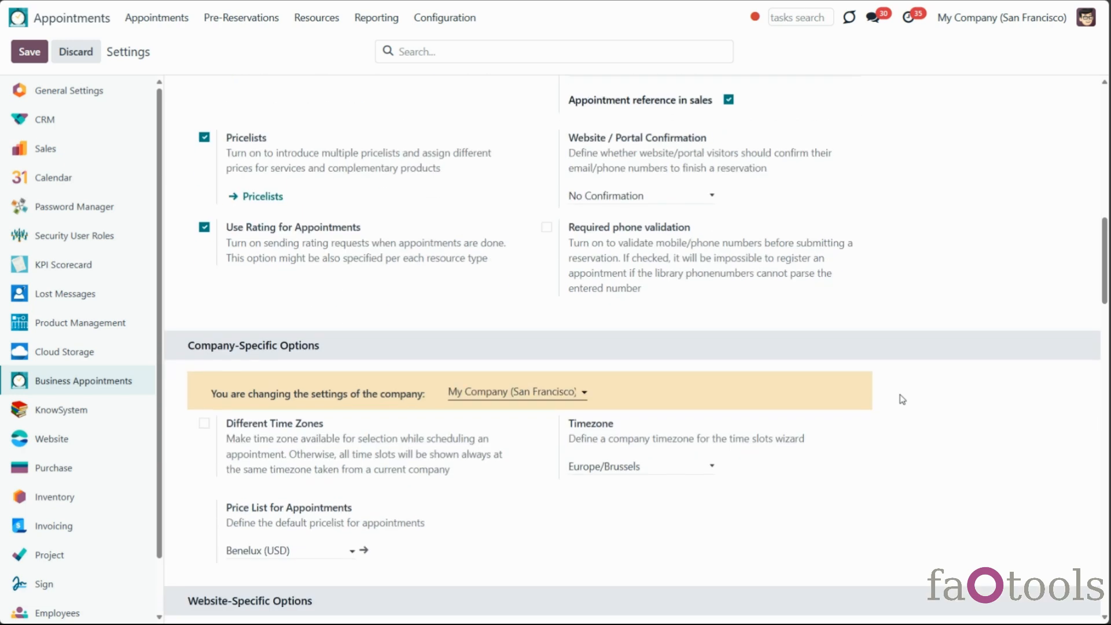
scroll(901, 399, "down", 2)
scroll(901, 399, "up", 1)
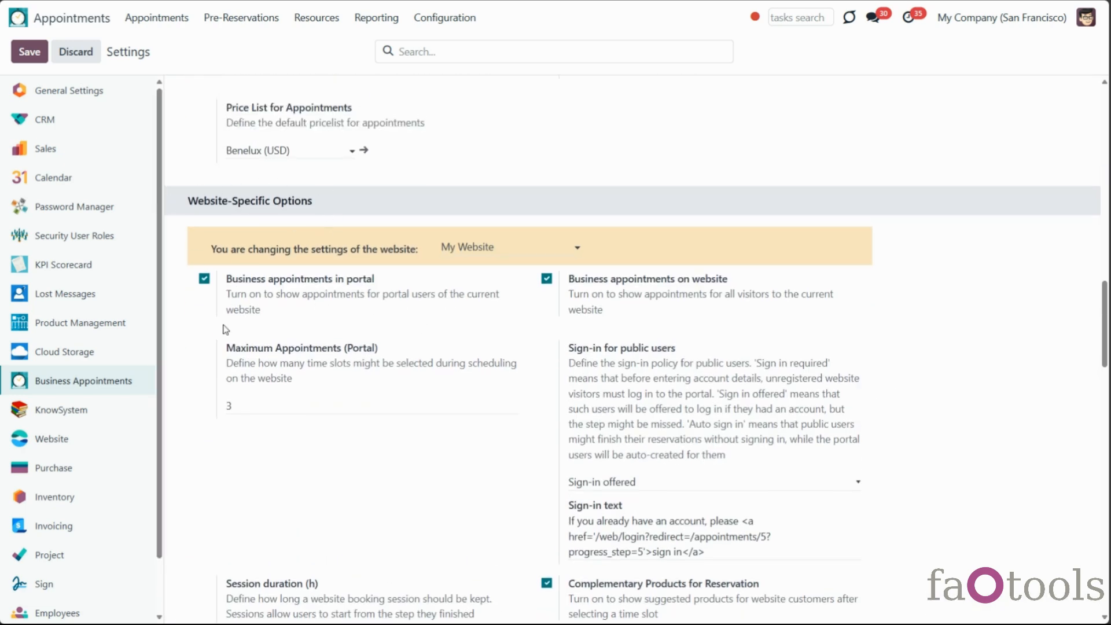
scroll(233, 421, "down", 12)
scroll(234, 421, "down", 3)
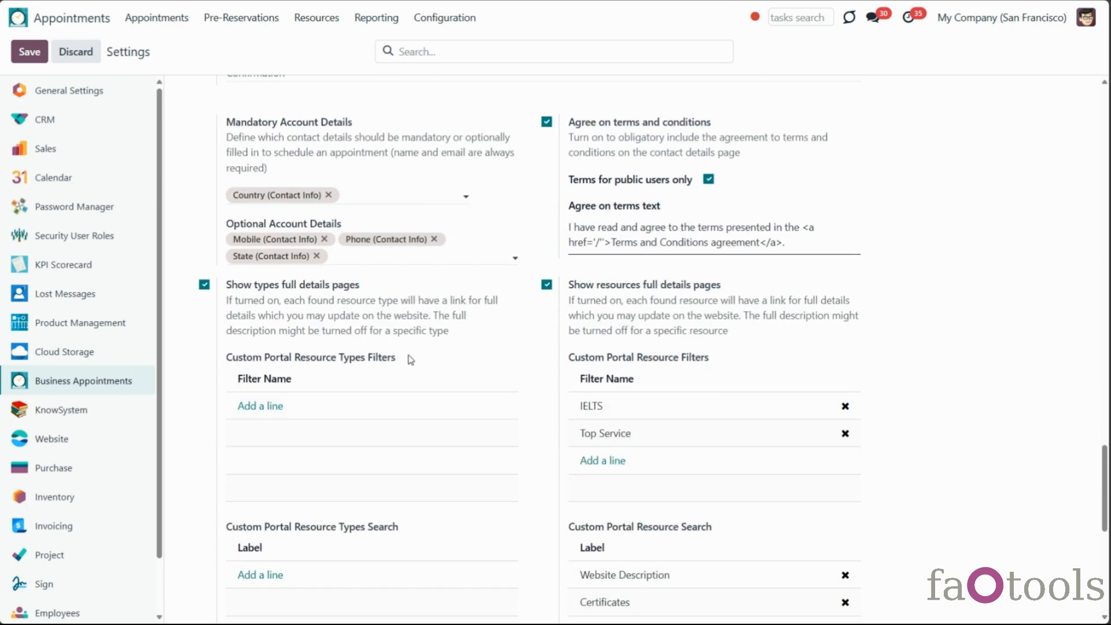
scroll(276, 355, "down", 2)
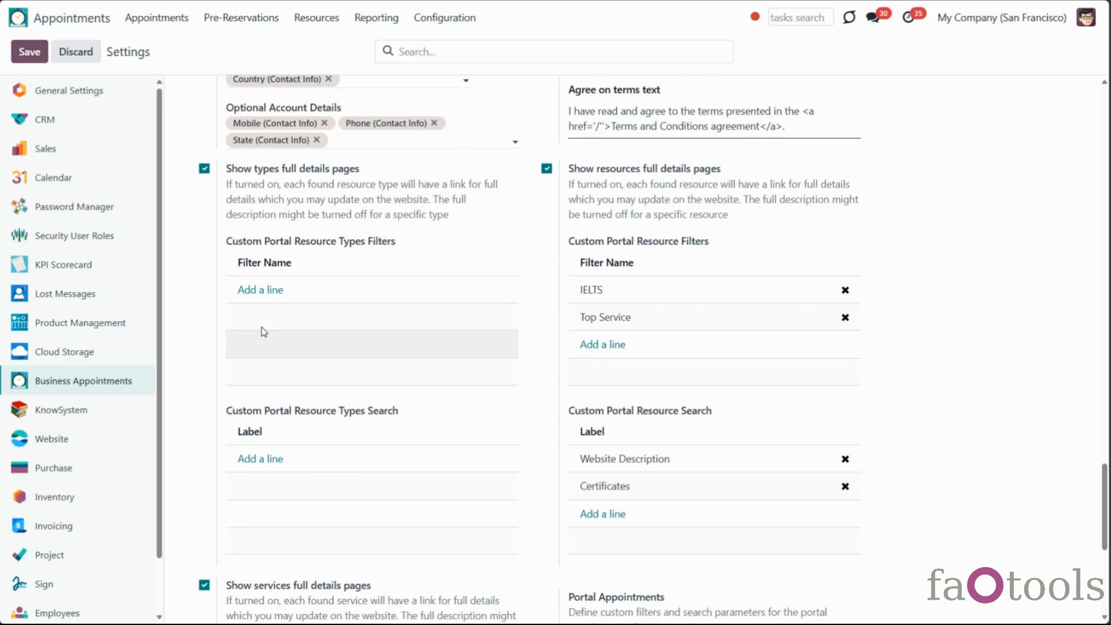
left_click(247, 290)
left_click(274, 403)
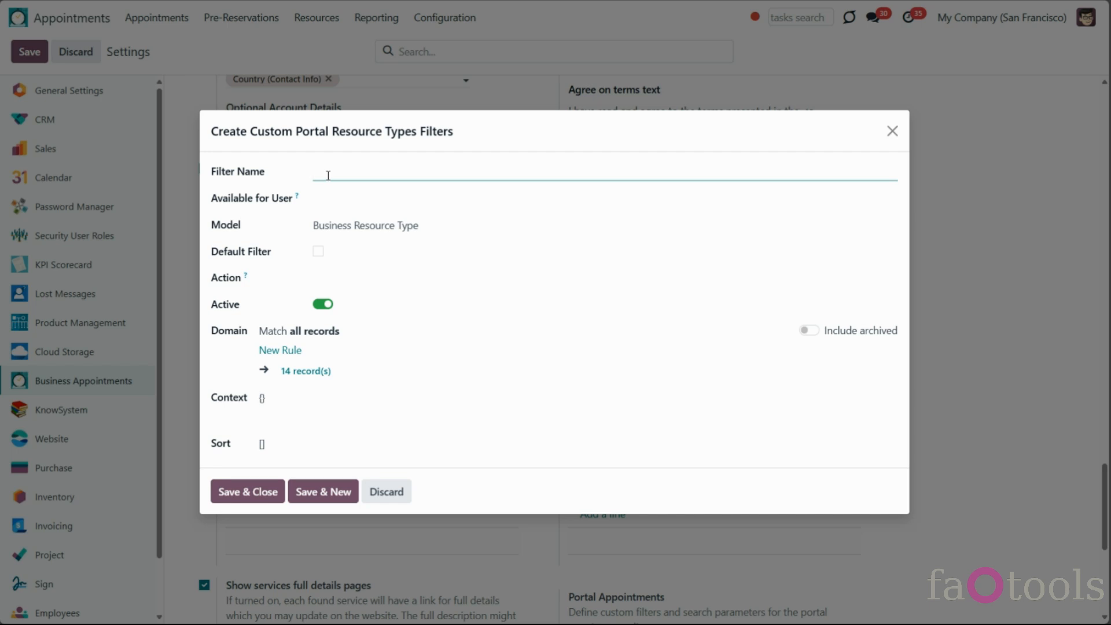
type("Best")
Give the filter the rule Description contains 'Best' and save and close it
left_click(291, 354)
left_click(289, 342)
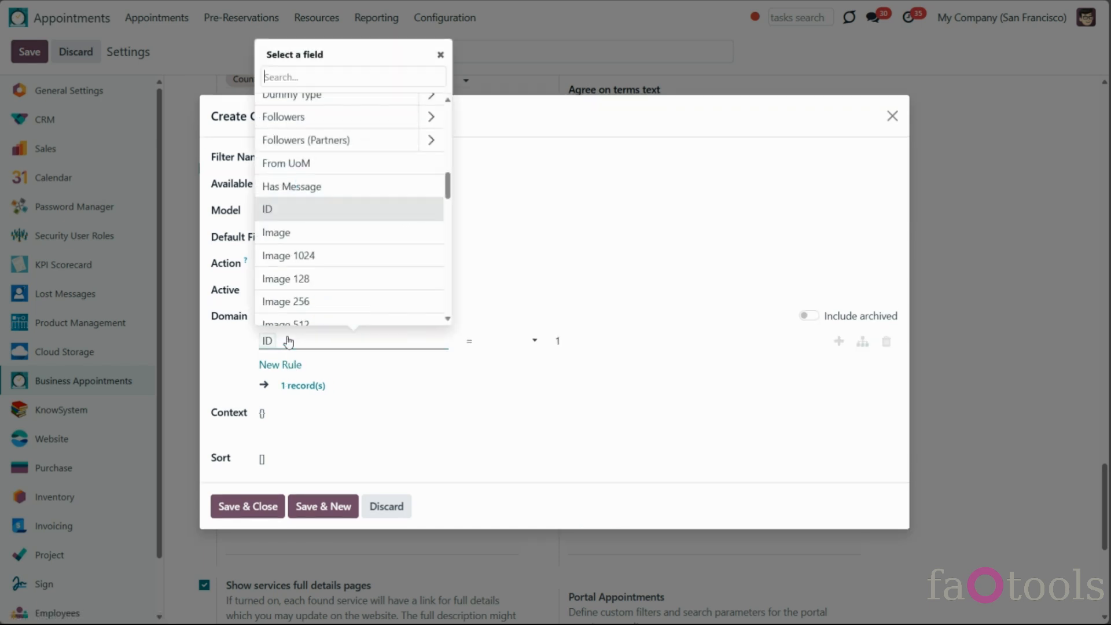
type("des")
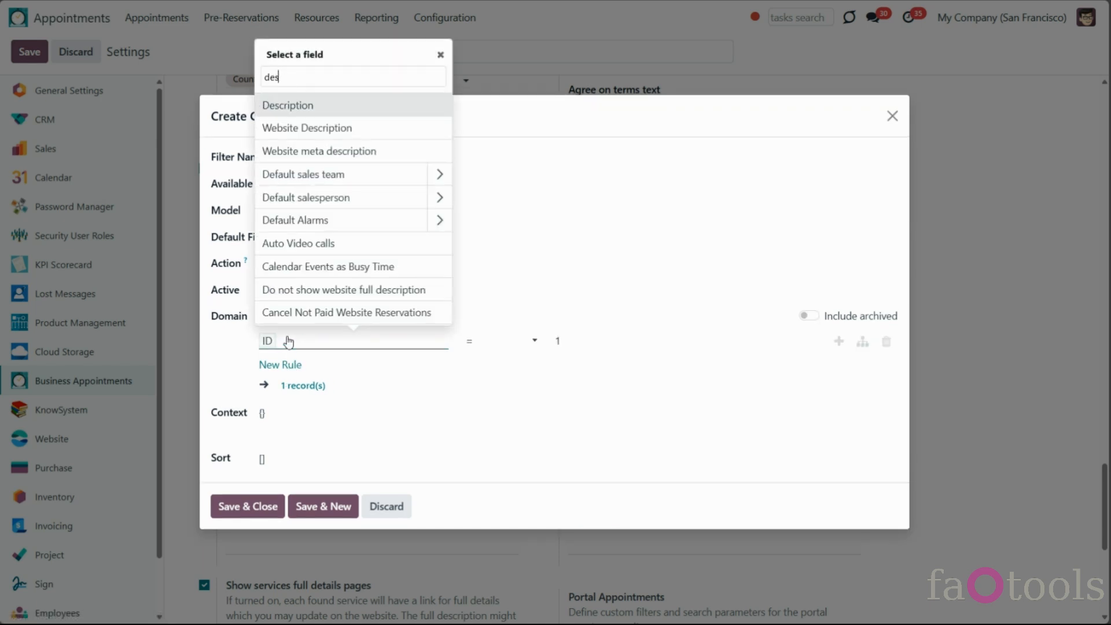
left_click(311, 110)
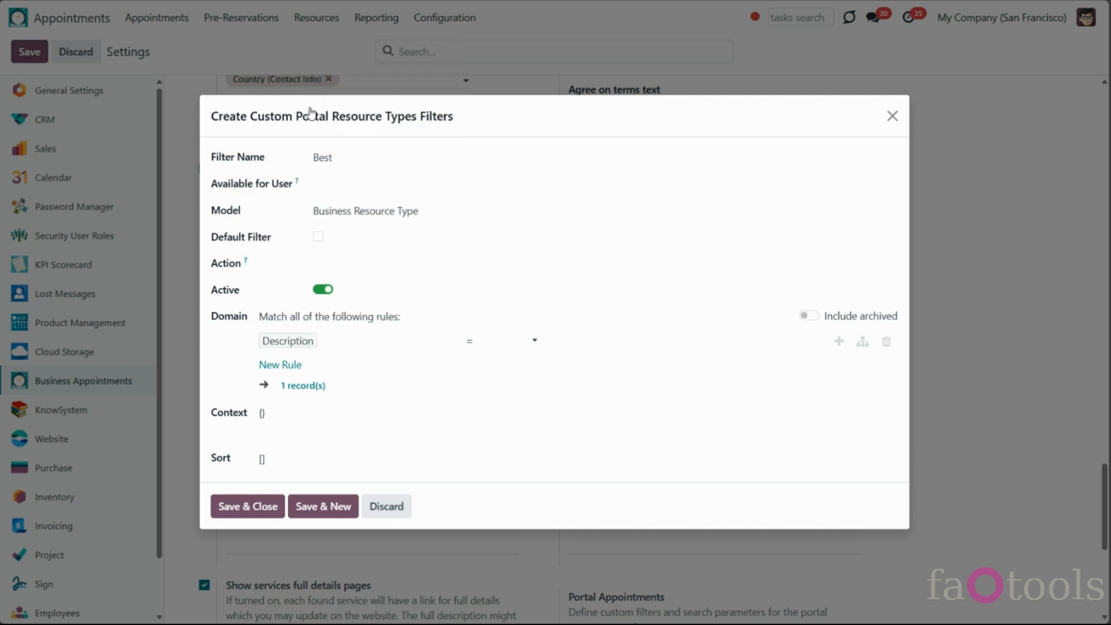
left_click(515, 340)
left_click(509, 394)
left_click(556, 343)
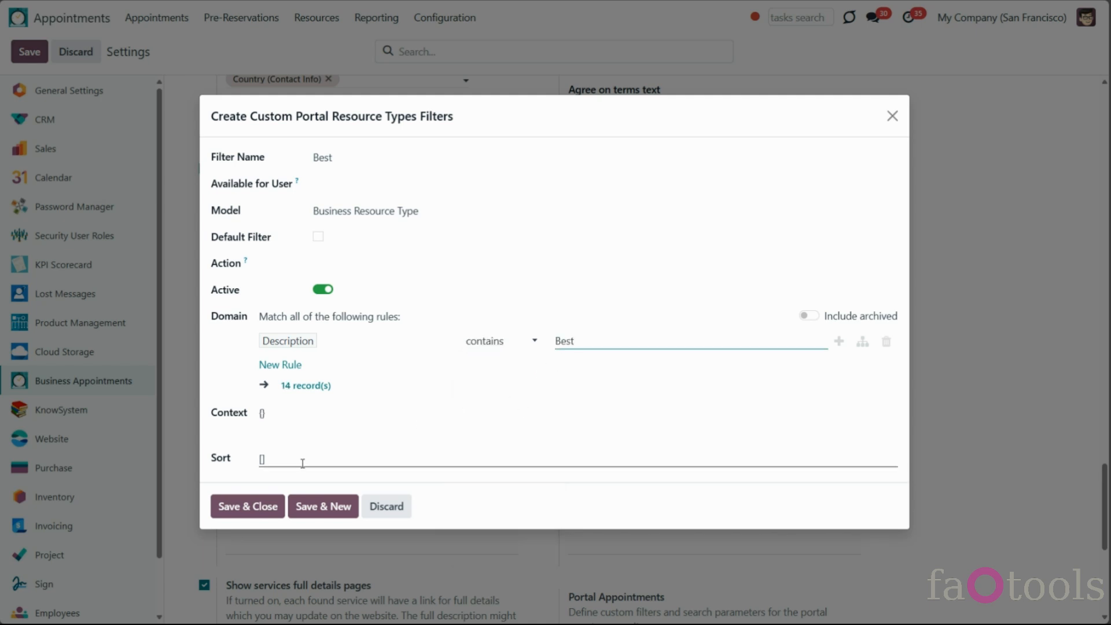
left_click(246, 479)
left_click(249, 507)
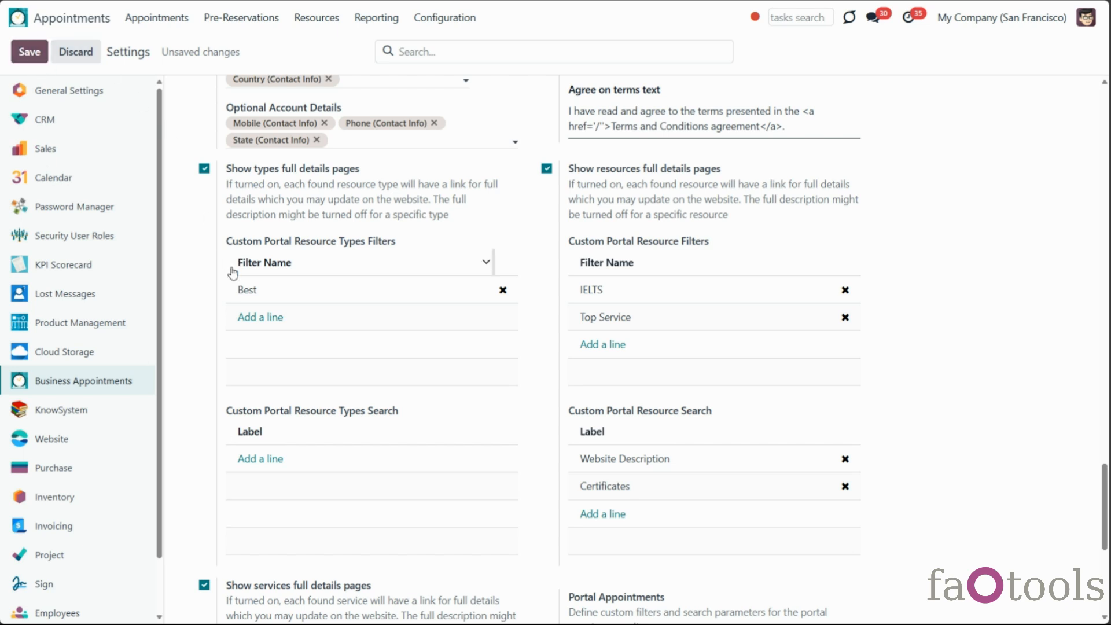
Add a Custom Portal Resource Types Search entry on Website Description, then save the settings
left_click(267, 460)
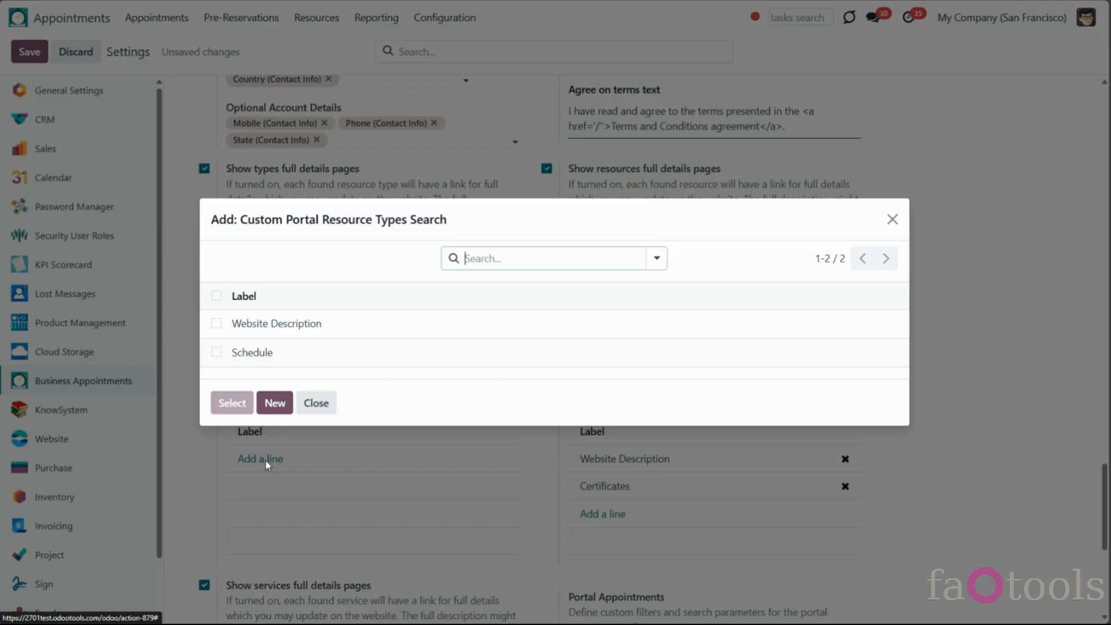
left_click(277, 402)
left_click(268, 299)
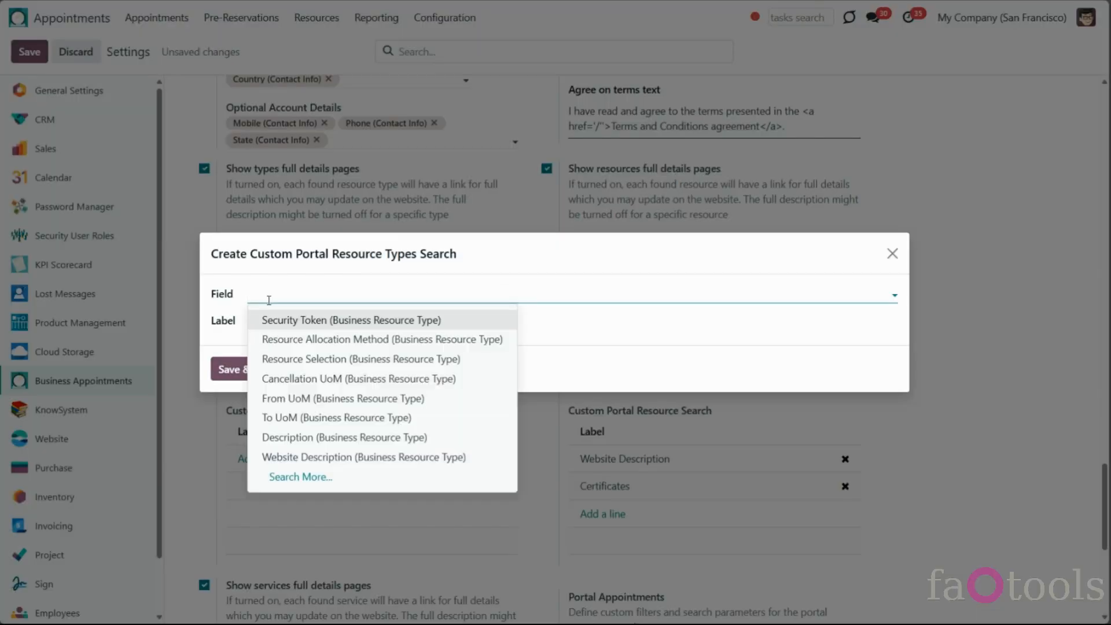
left_click(306, 456)
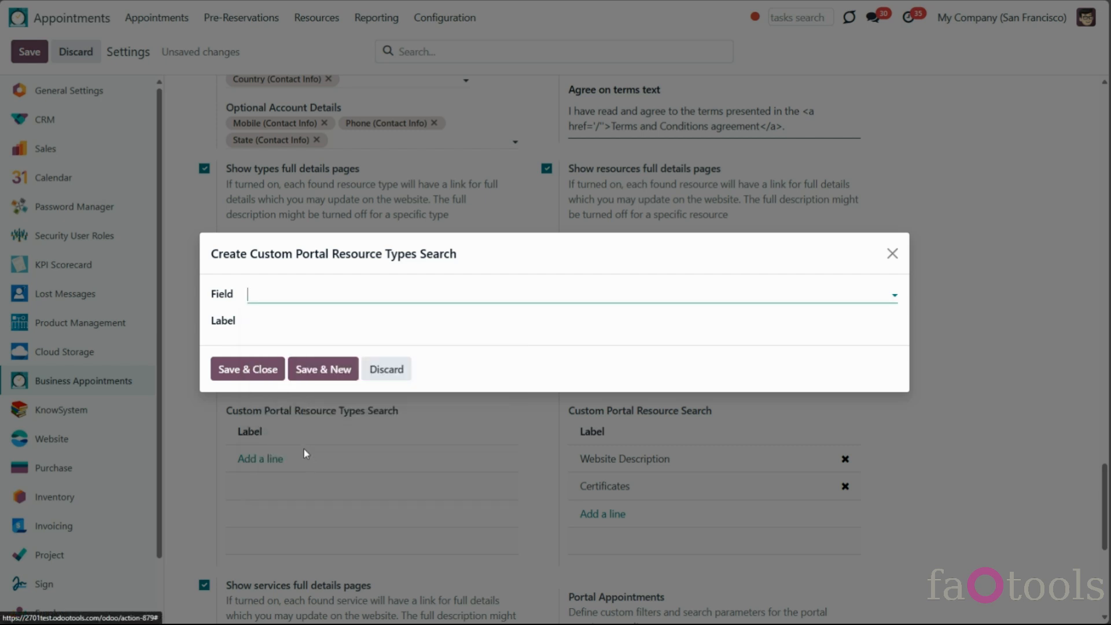
left_click(265, 380)
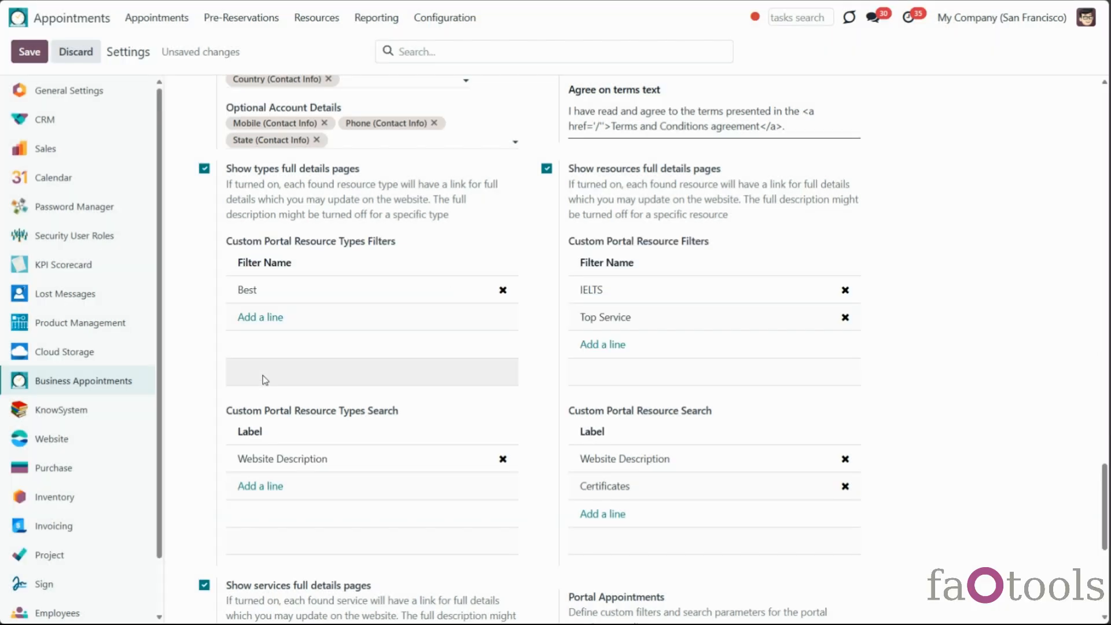
left_click(30, 53)
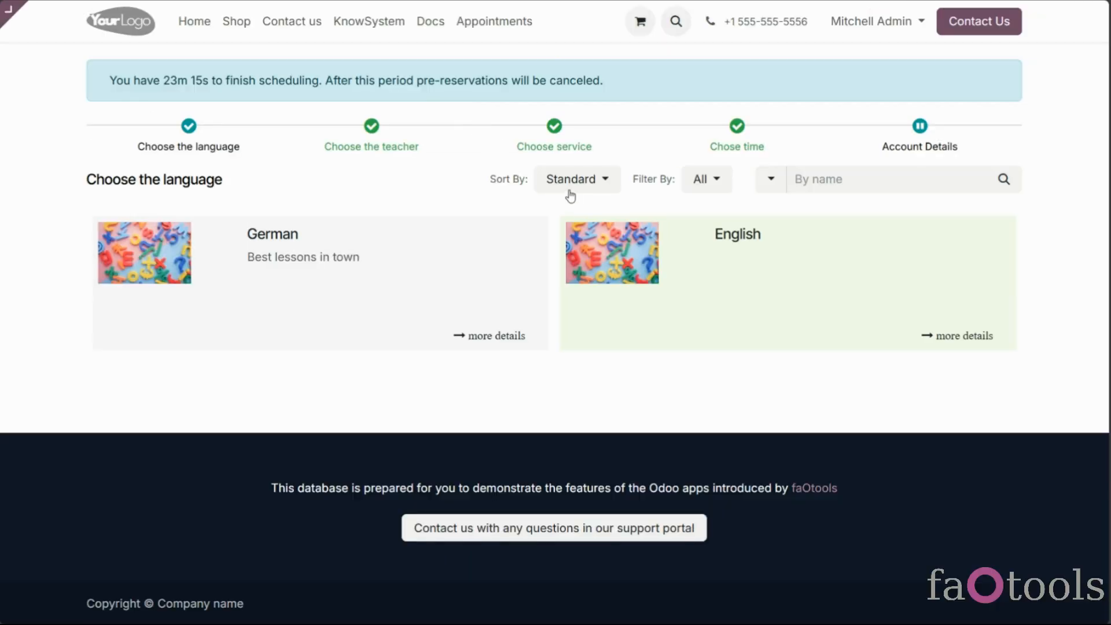
Filter languages by Best, search 'fgh', then clear the empty search to list all languages
left_click(700, 180)
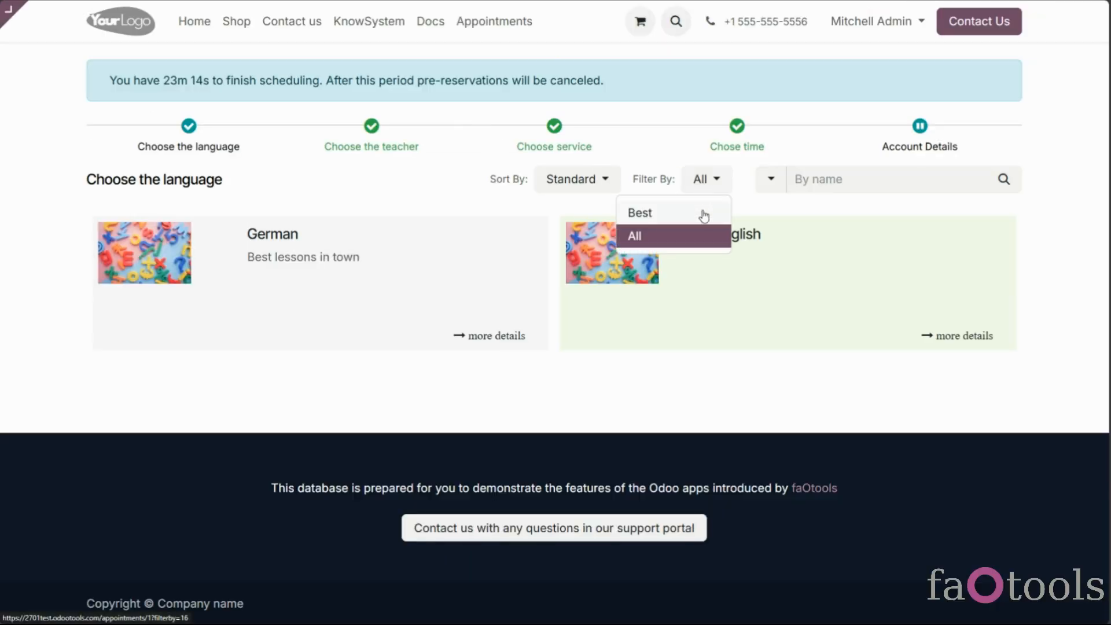
left_click(701, 214)
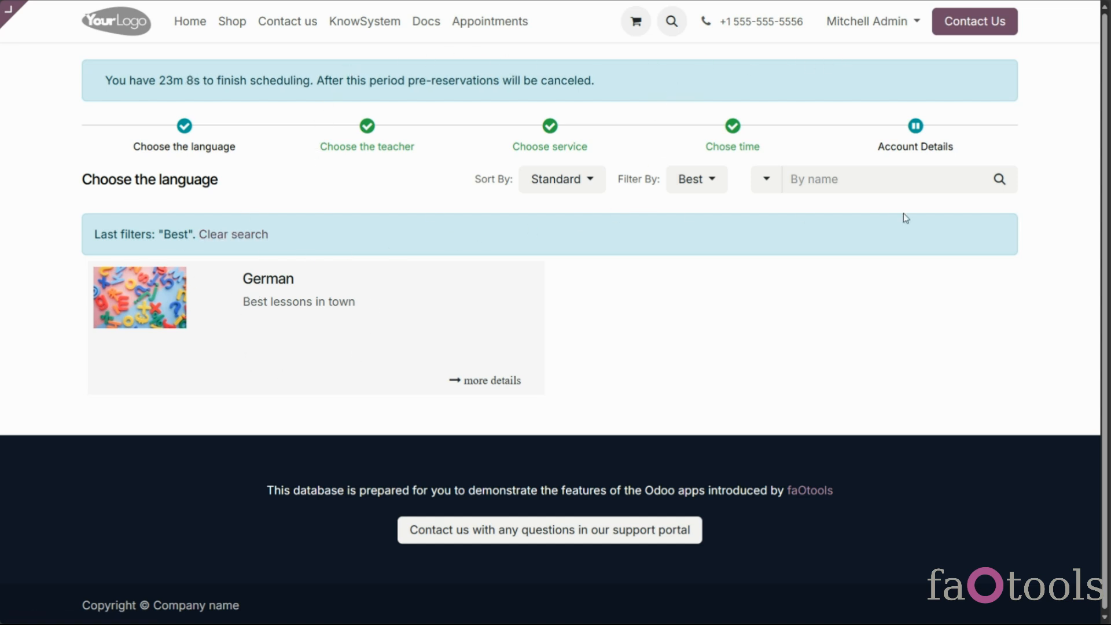
type("fgh")
left_click(1003, 179)
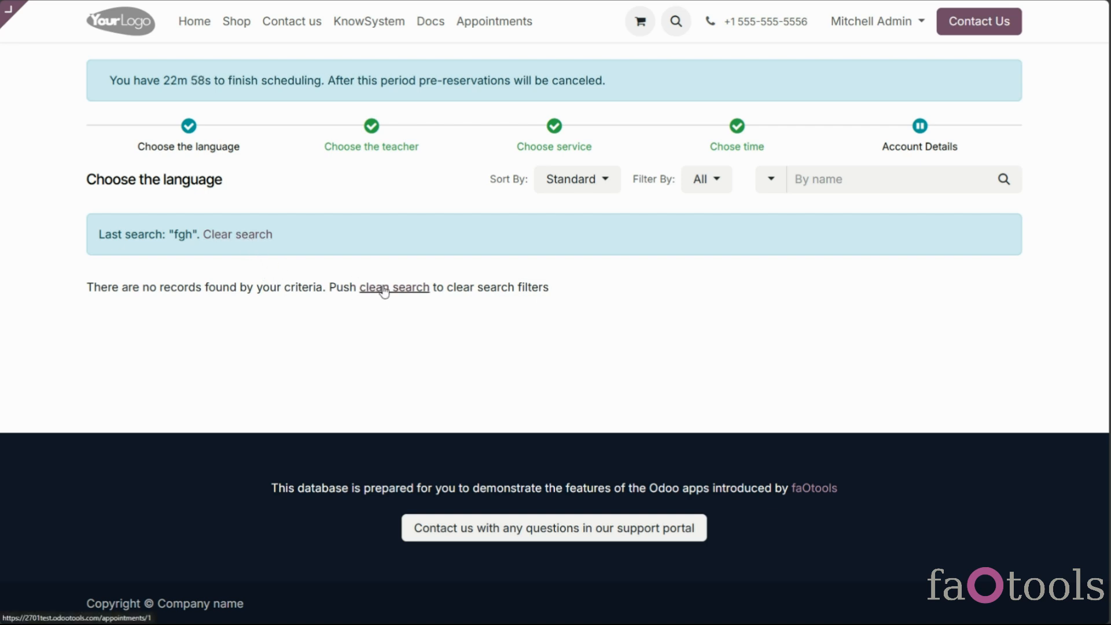
left_click(268, 236)
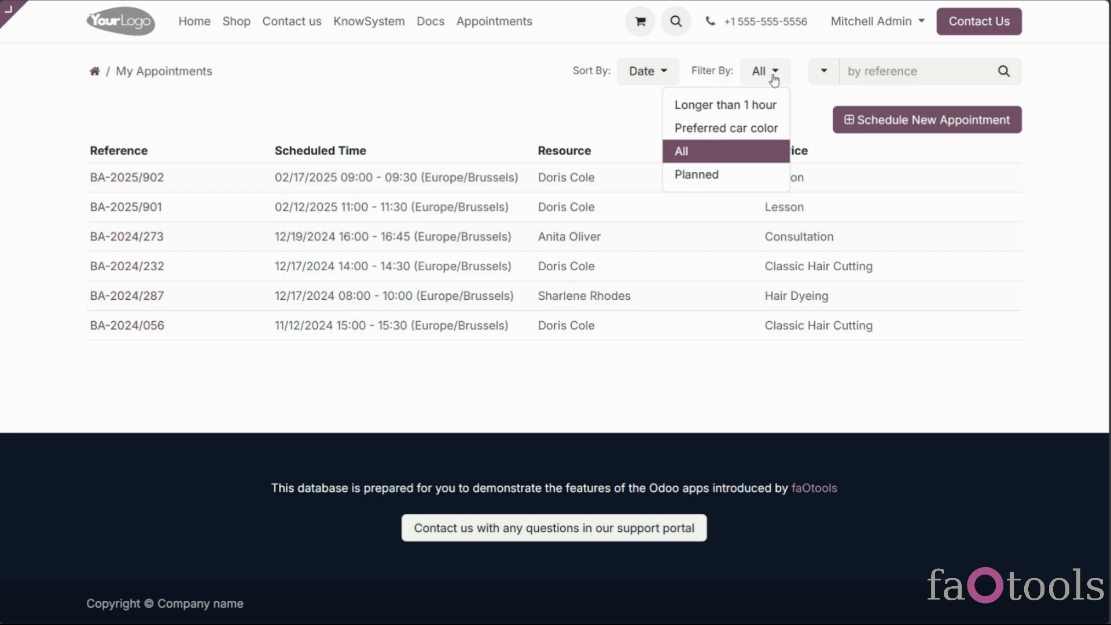
Check the search criteria on My Appointments, then reopen Appointments at the teacher step
left_click(827, 74)
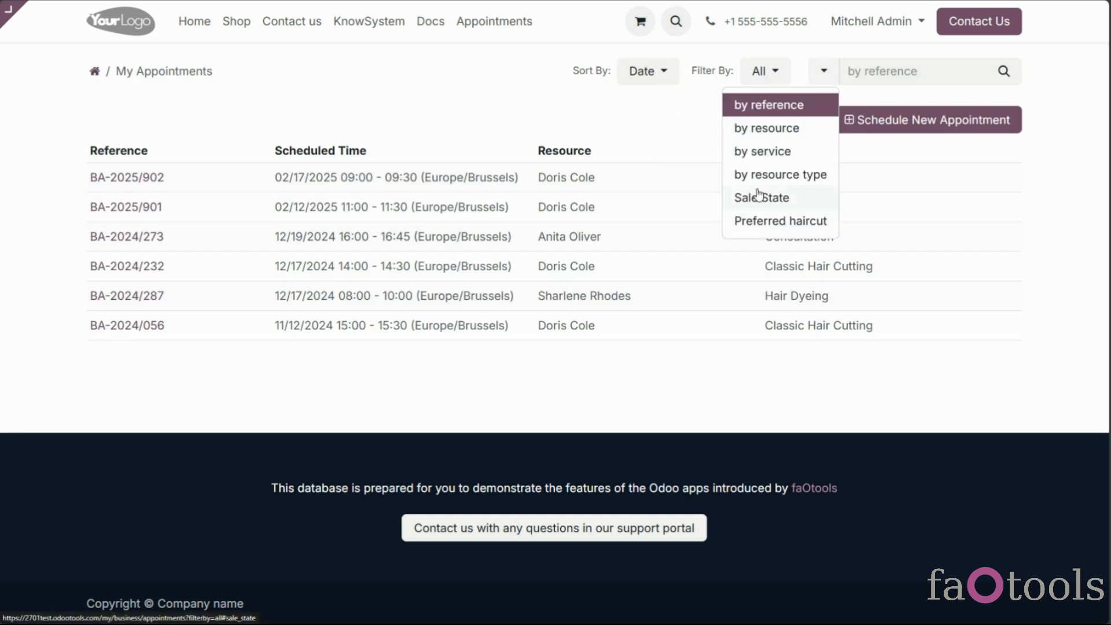
left_click(478, 23)
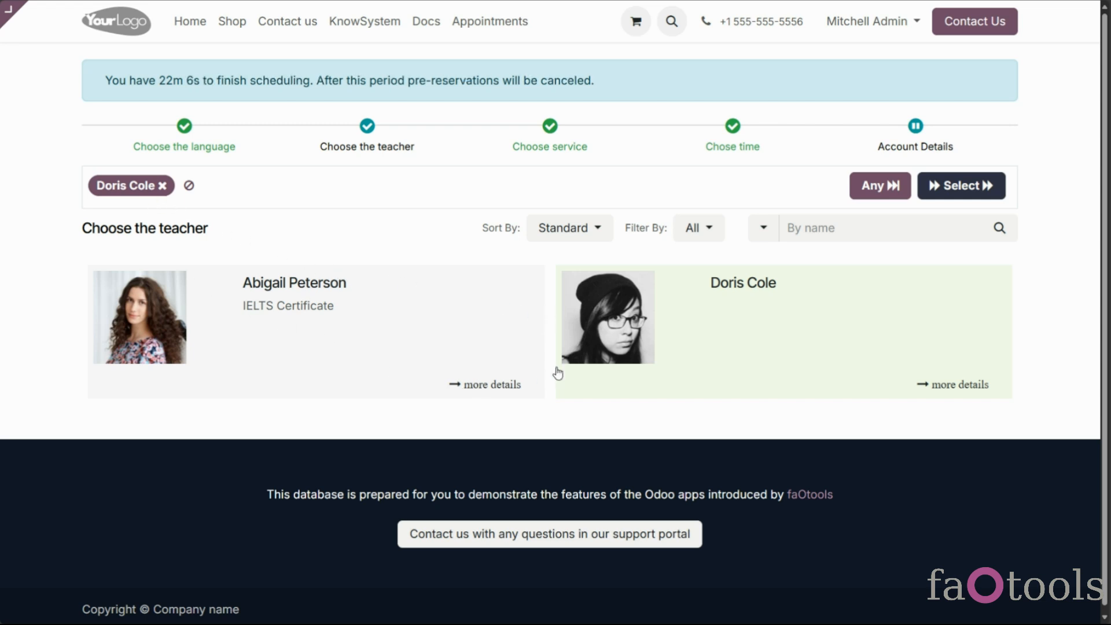
left_click(462, 338)
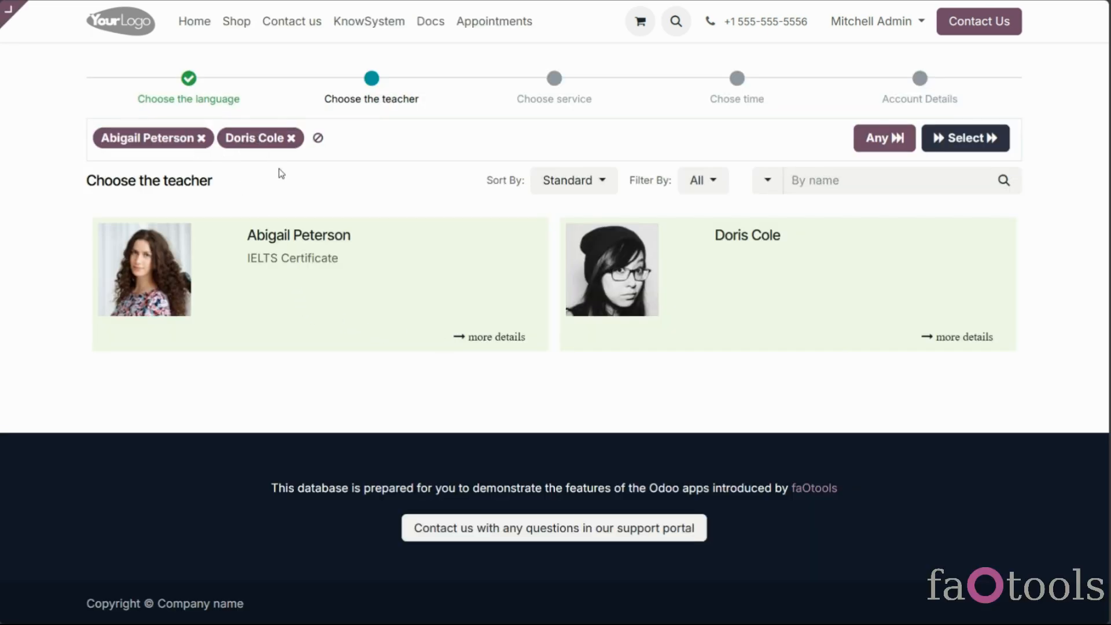
left_click(202, 138)
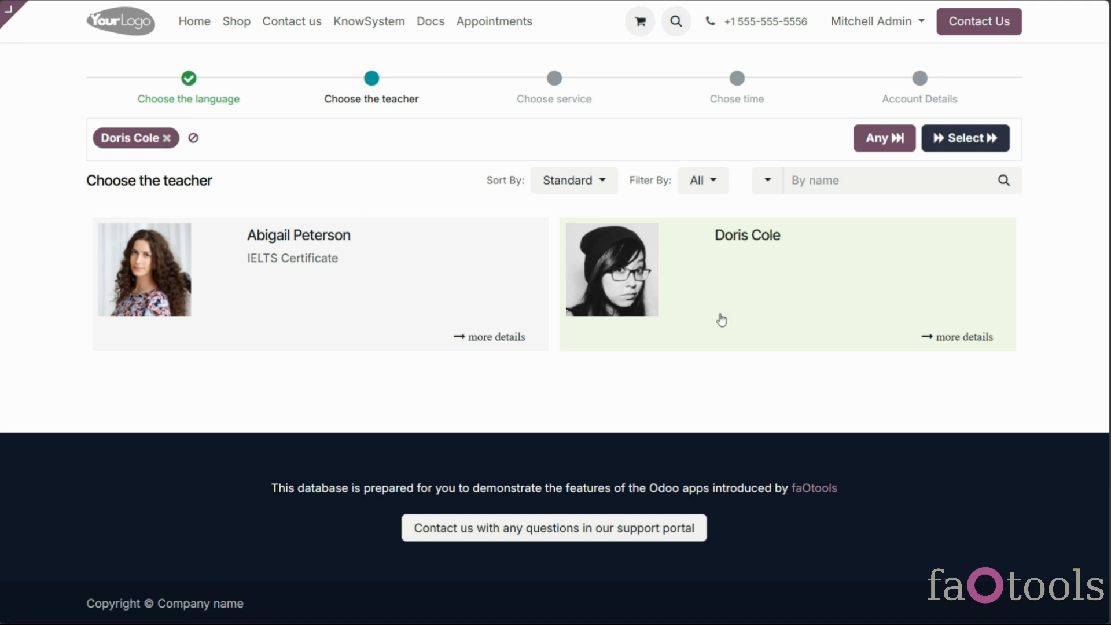
left_click(816, 337)
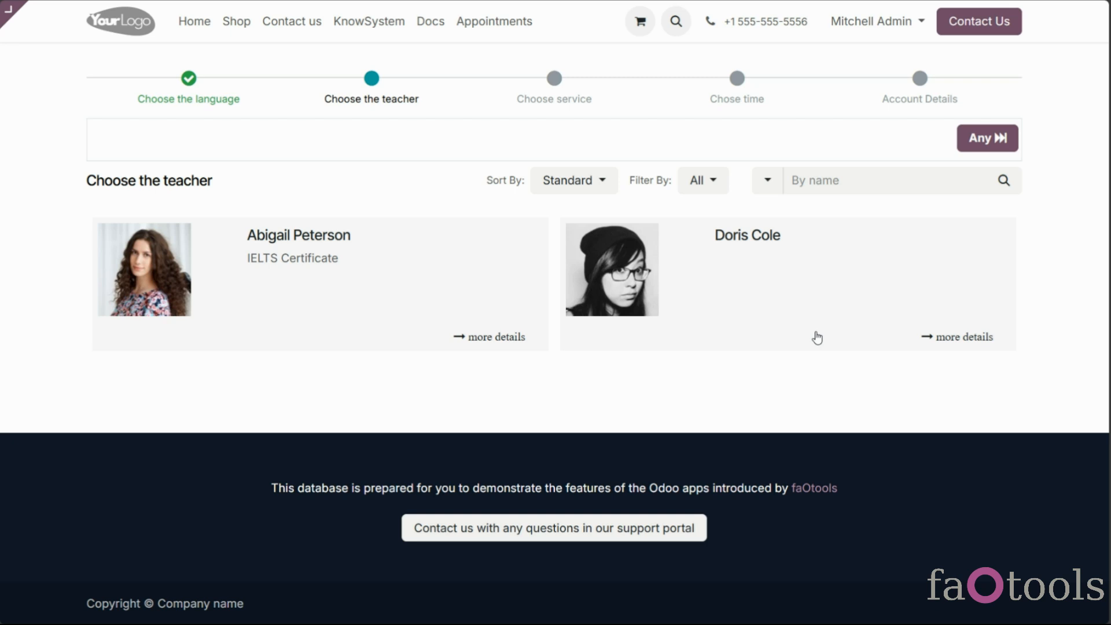
left_click(788, 334)
left_click(494, 305)
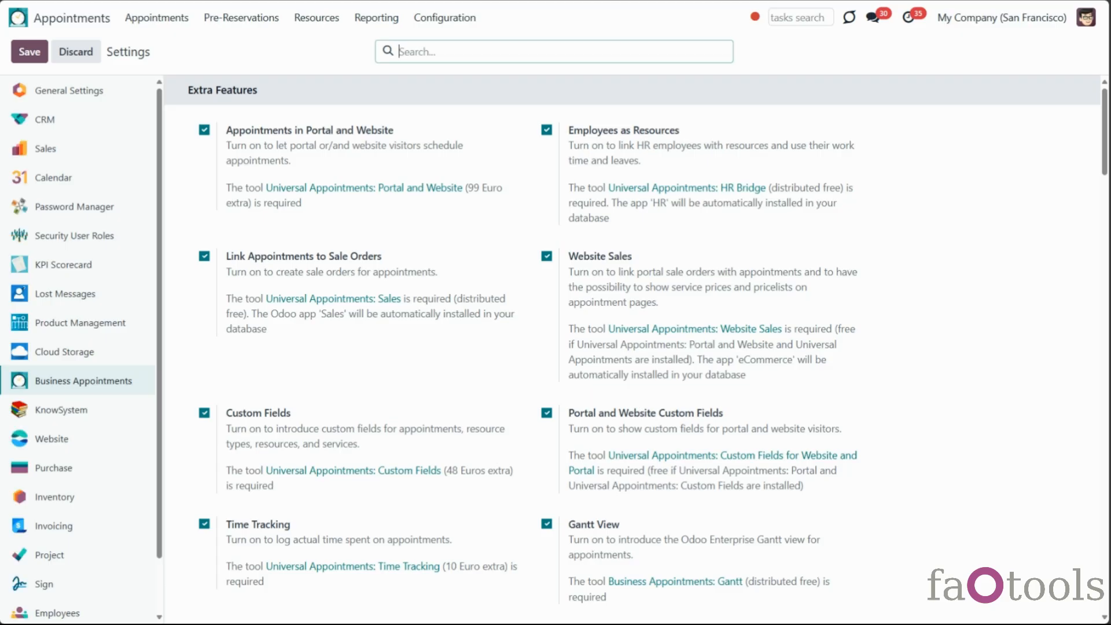
scroll(631, 445, "down", 2)
scroll(621, 465, "down", 18)
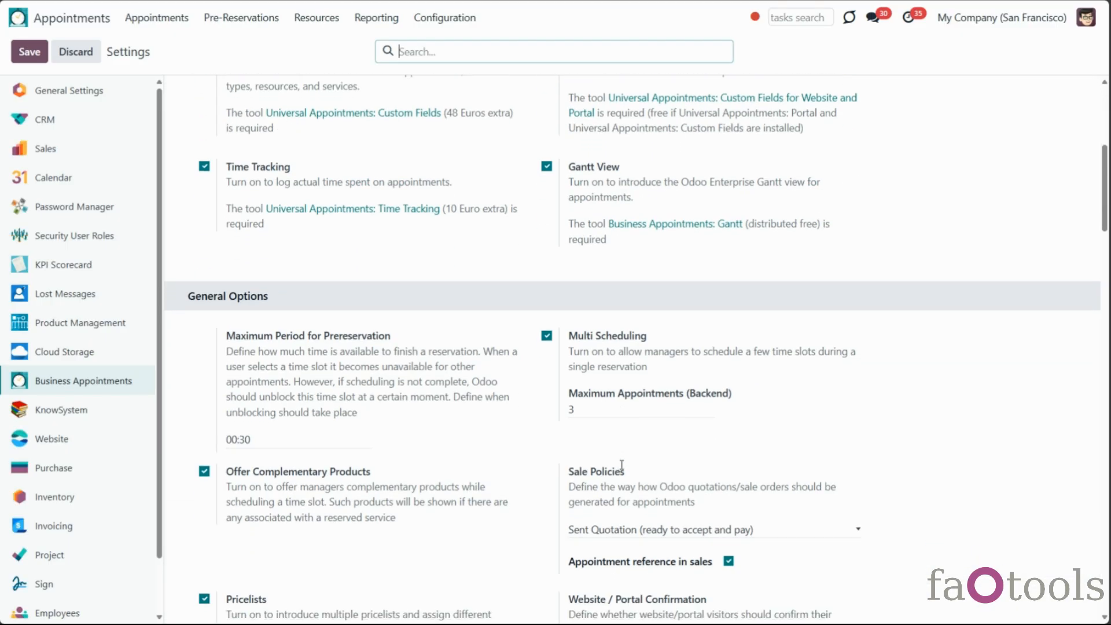
scroll(622, 473, "down", 14)
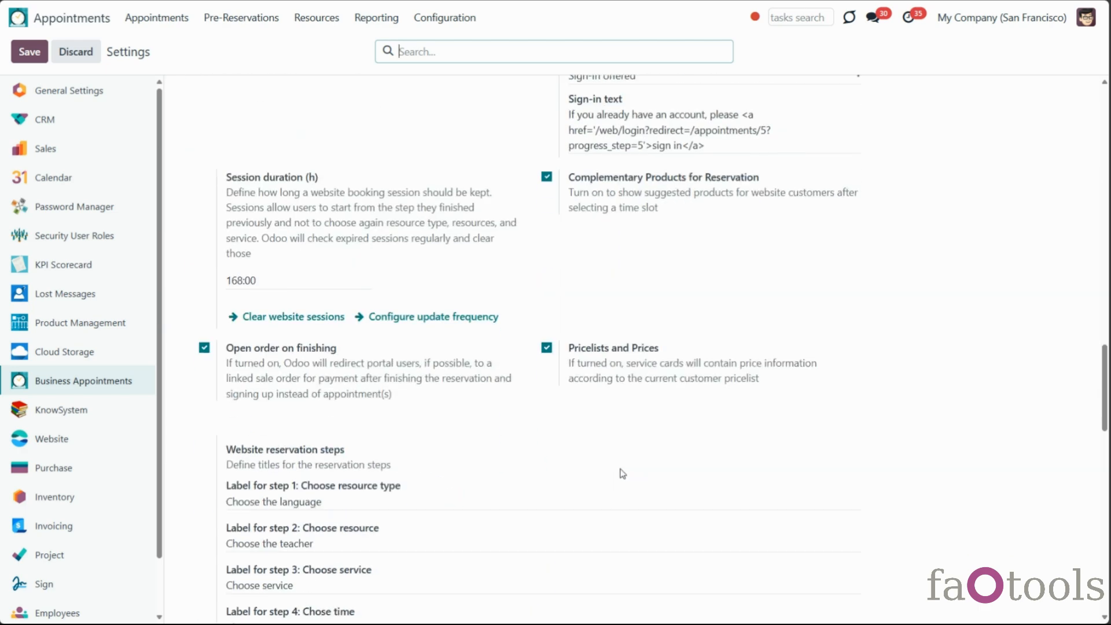
scroll(622, 473, "down", 2)
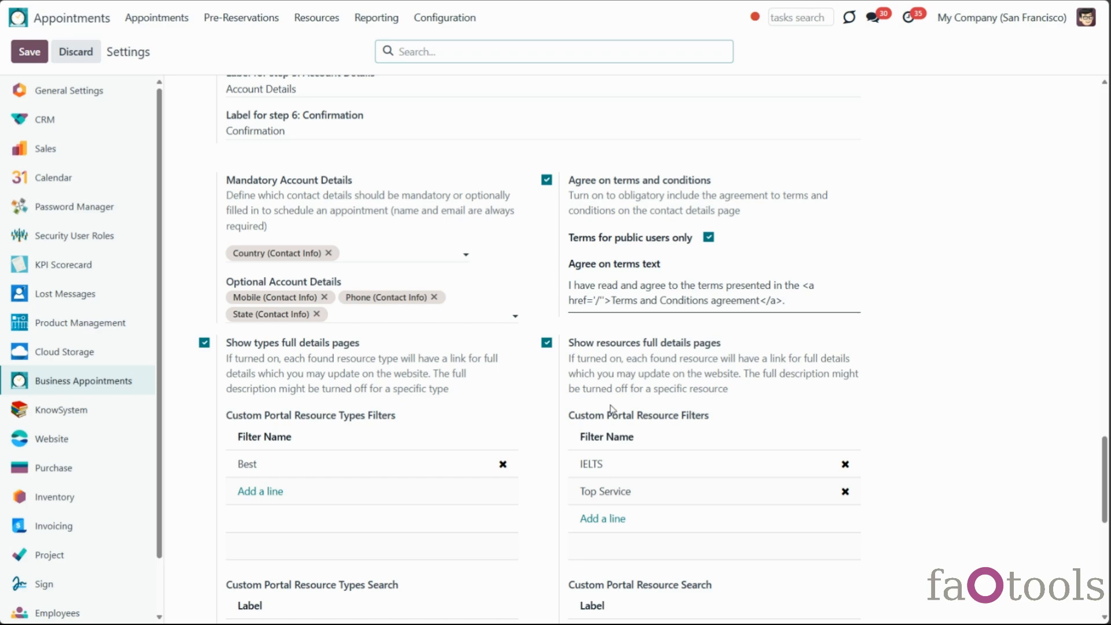
left_click(29, 52)
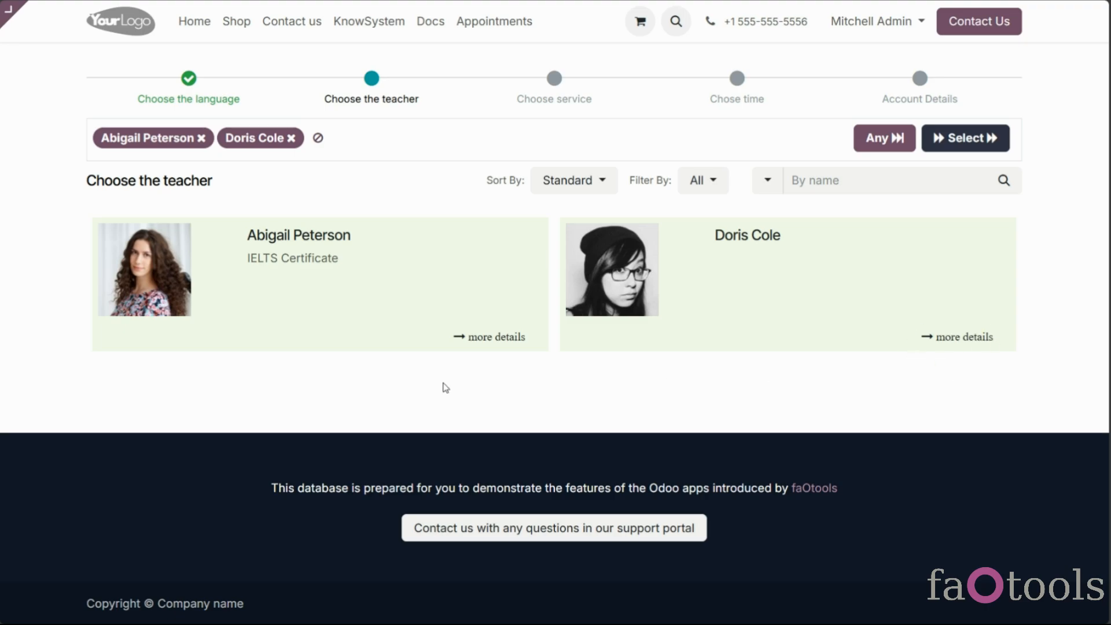
left_click(480, 337)
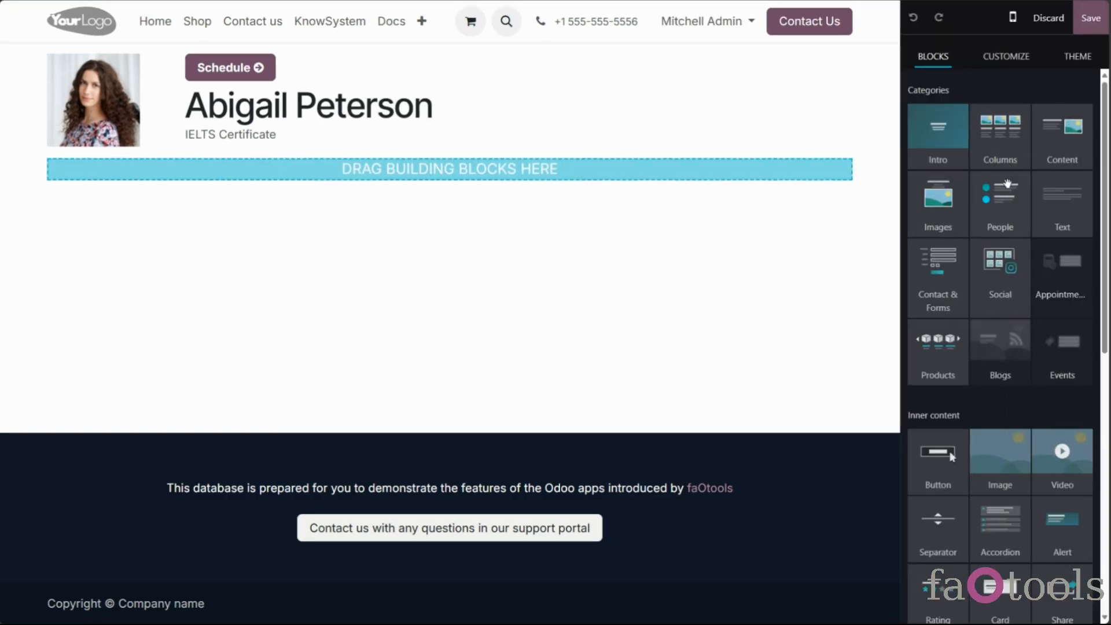
left_click_drag(1054, 206, 683, 180)
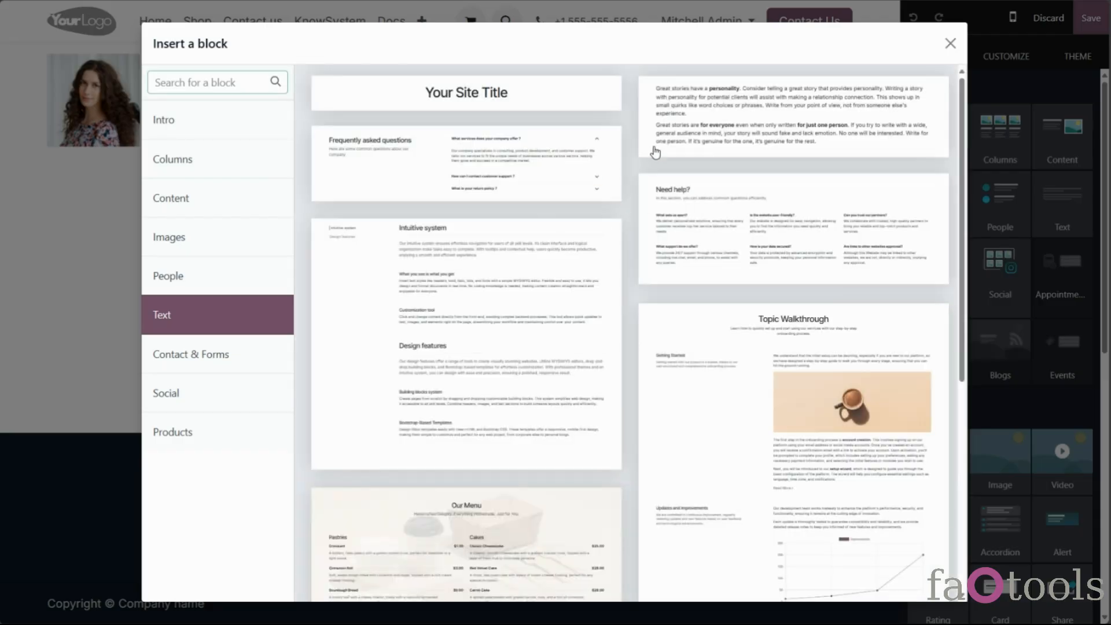
left_click(796, 152)
left_click_drag(984, 151, 499, 263)
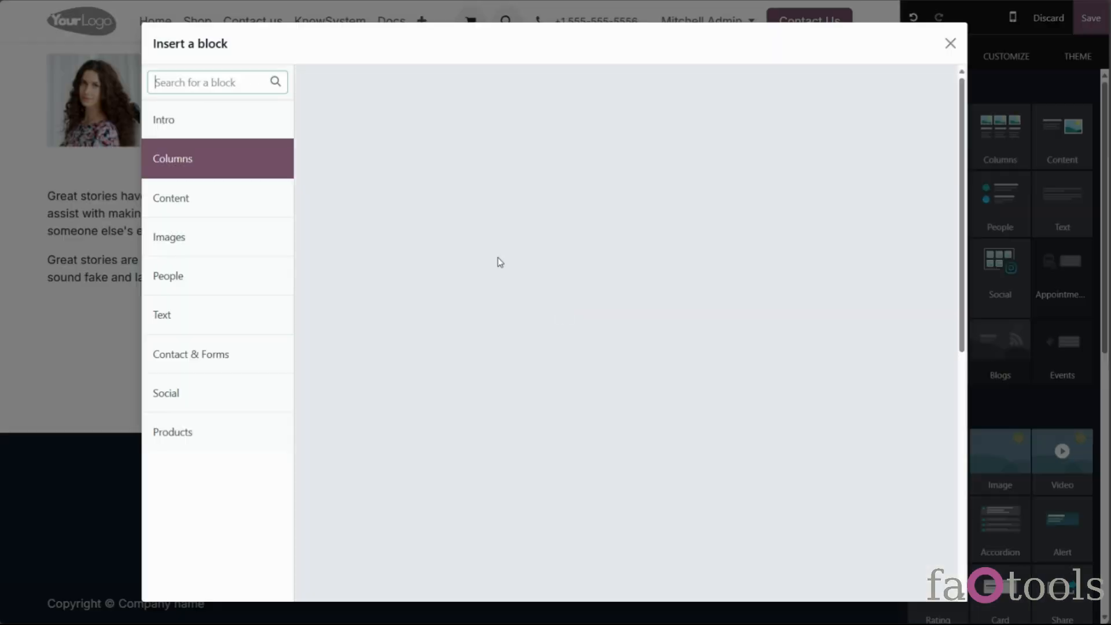
left_click(434, 151)
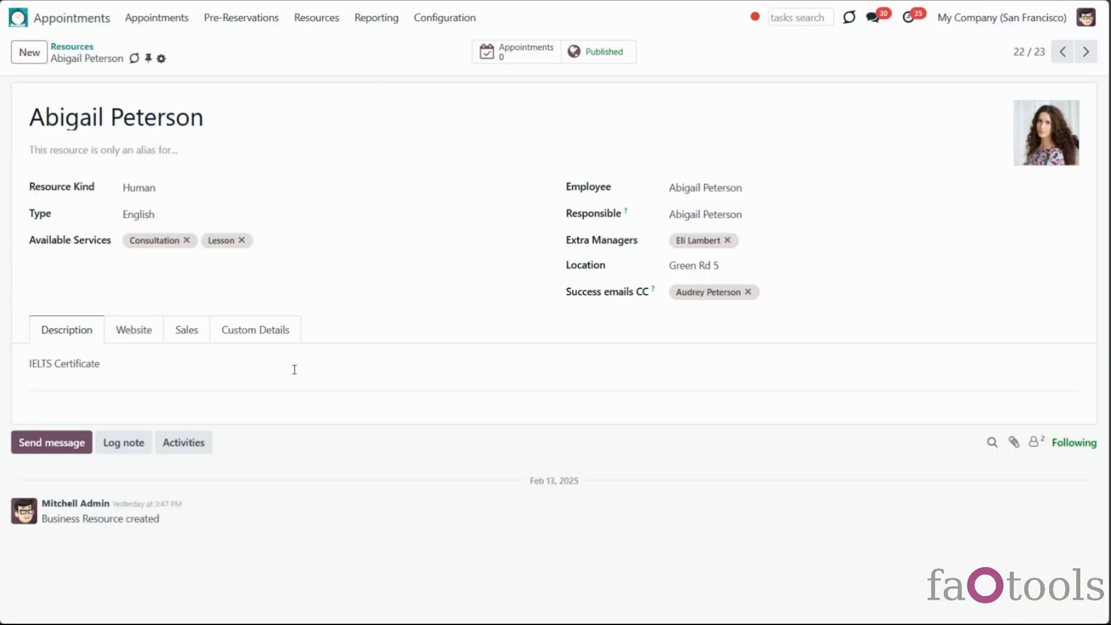
left_click(133, 334)
left_click(154, 390)
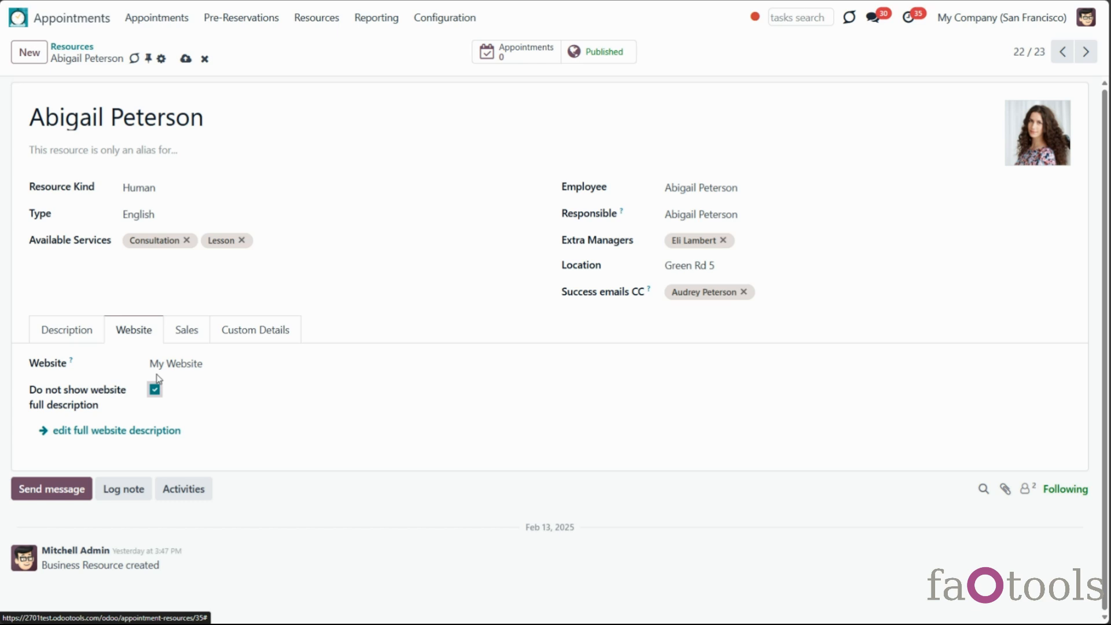
left_click(185, 59)
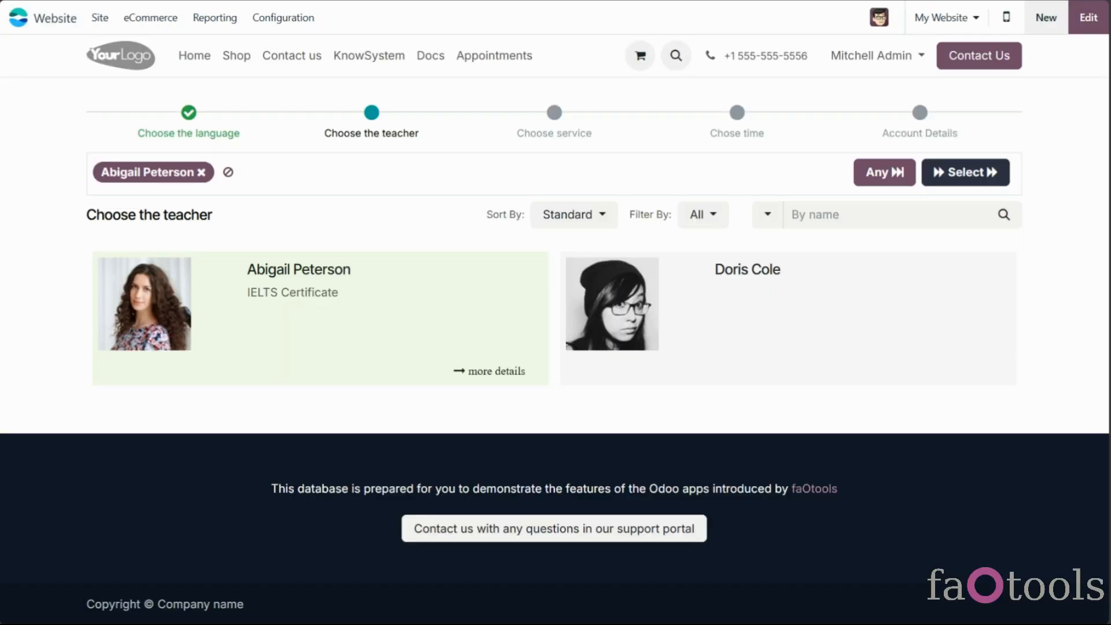
key("F5")
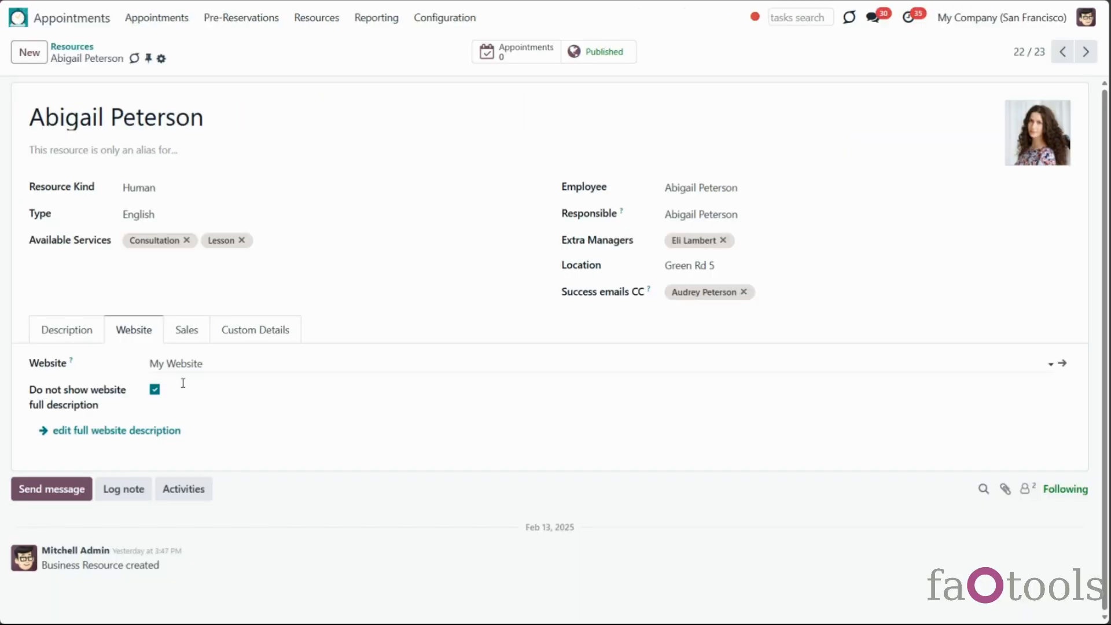
Check her full website description page, then close it to return to the teacher step
left_click(119, 433)
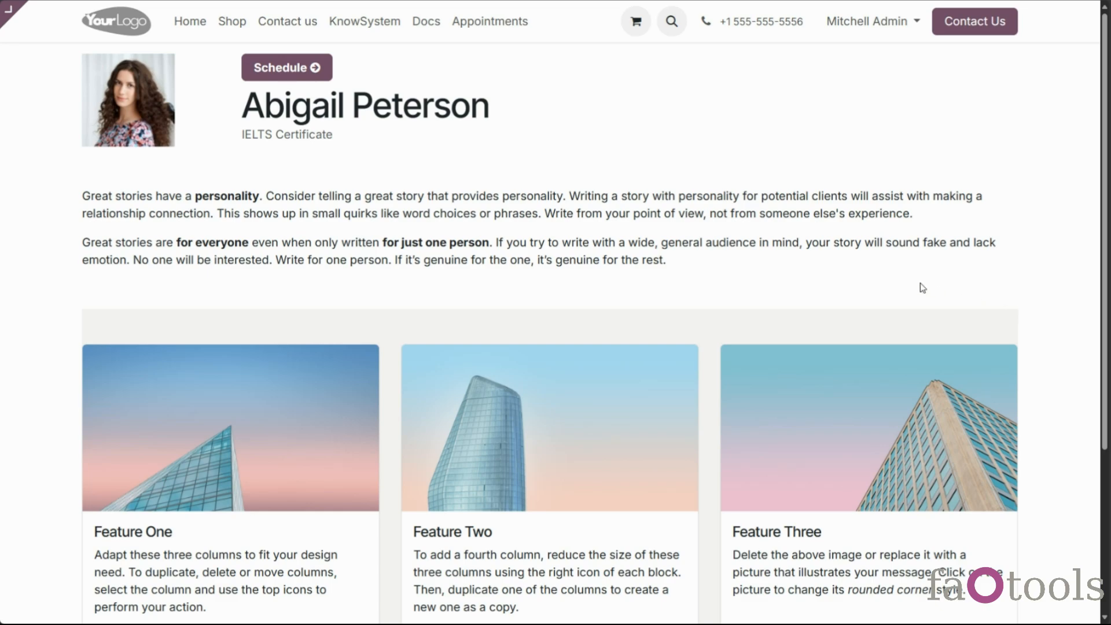
scroll(902, 275, "down", 3)
scroll(901, 275, "up", 3)
key("ctrl+w")
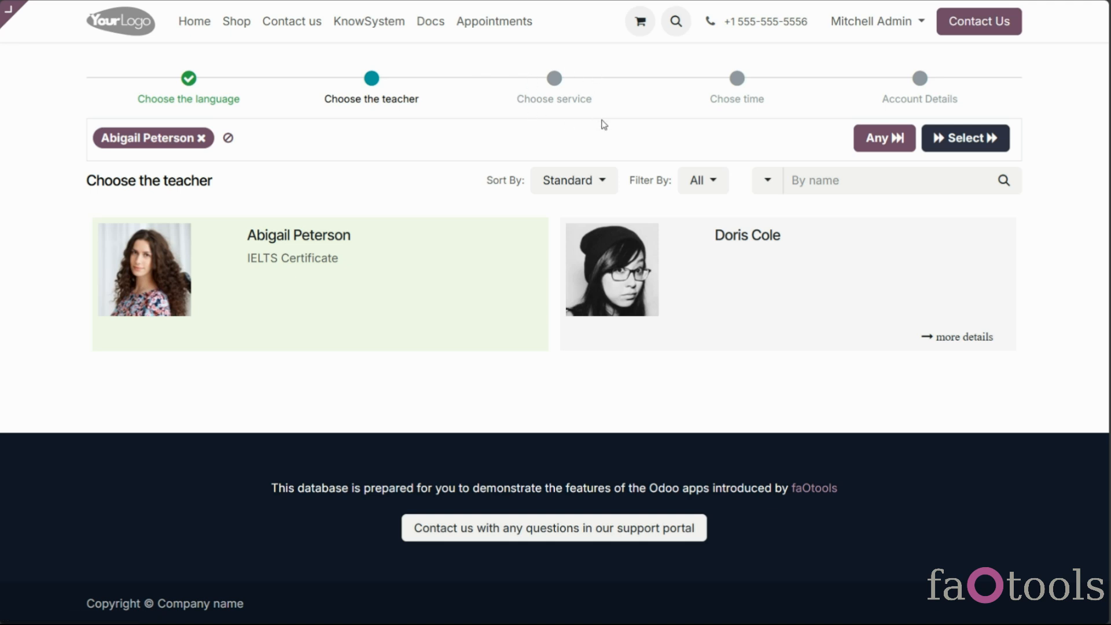
With Any teacher, cycle pricelists Benelux, EUR, then Christmas: Consultation $27.20, Lesson $32.00
left_click(891, 144)
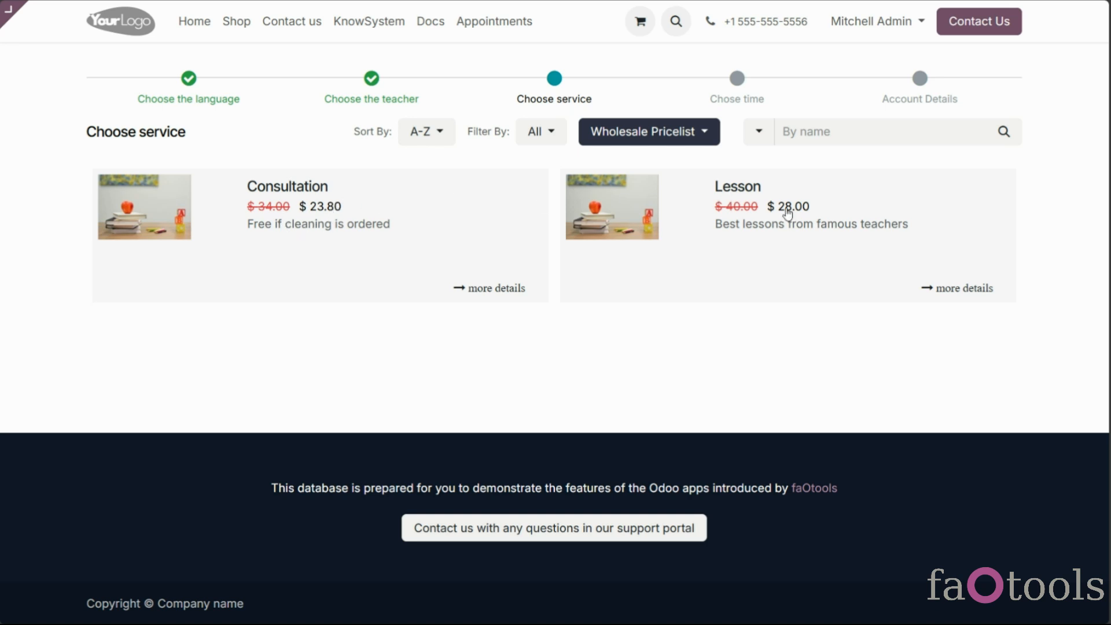
left_click(701, 131)
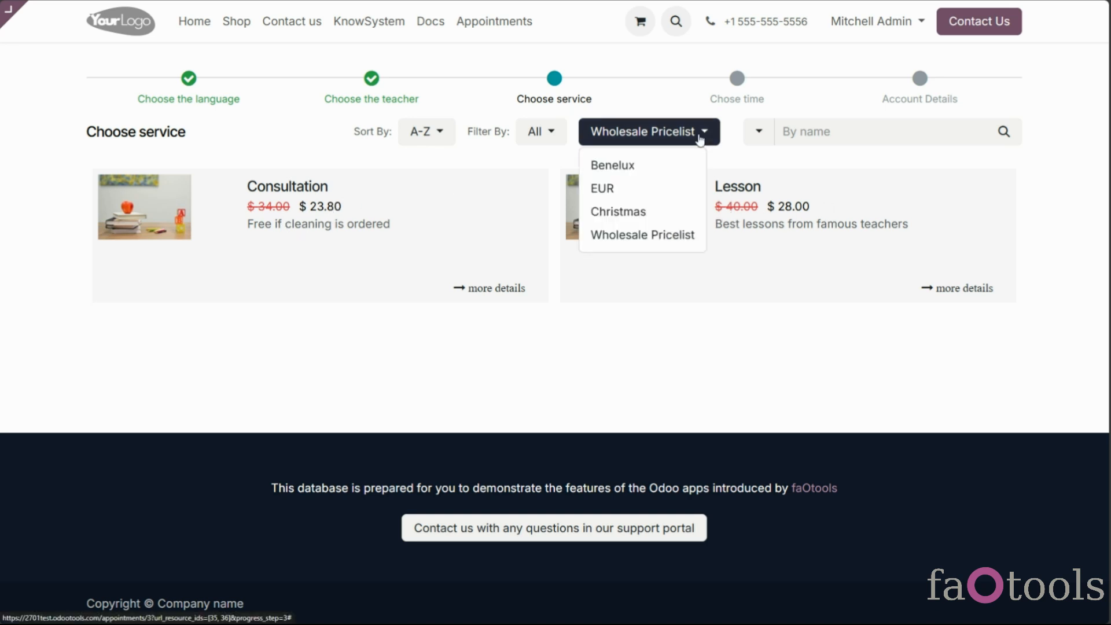
left_click(675, 169)
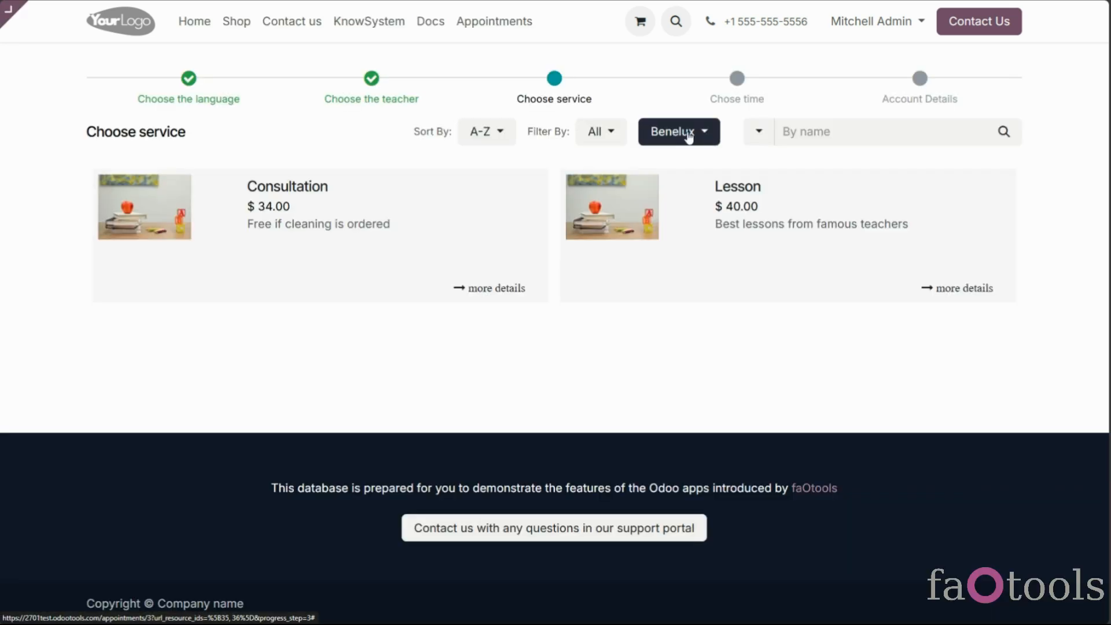
left_click(688, 134)
left_click(691, 189)
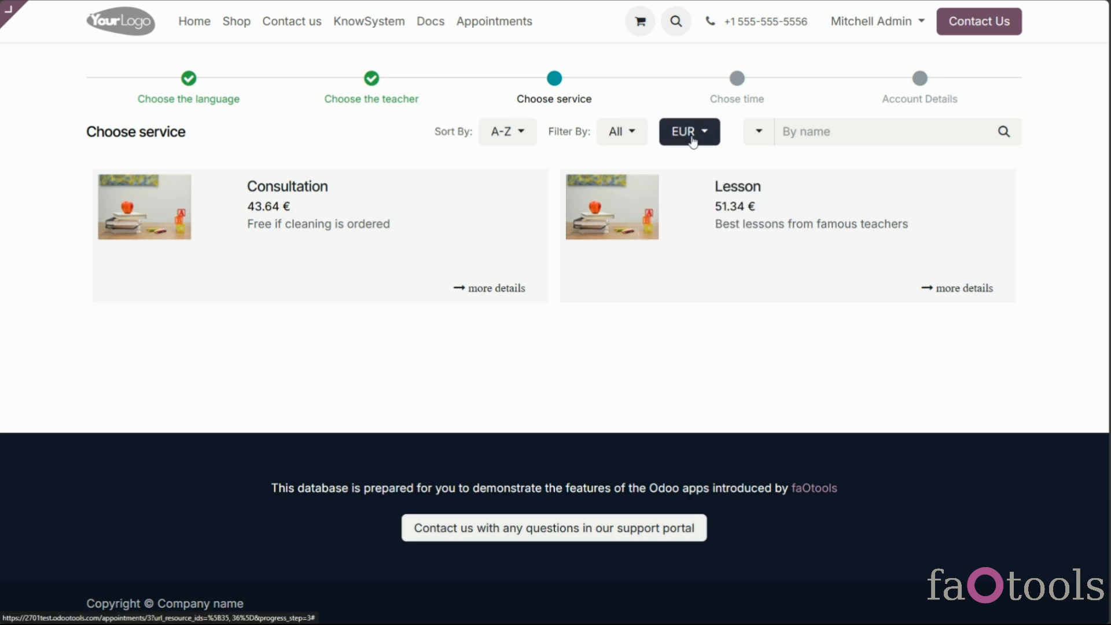
left_click(692, 133)
left_click(700, 211)
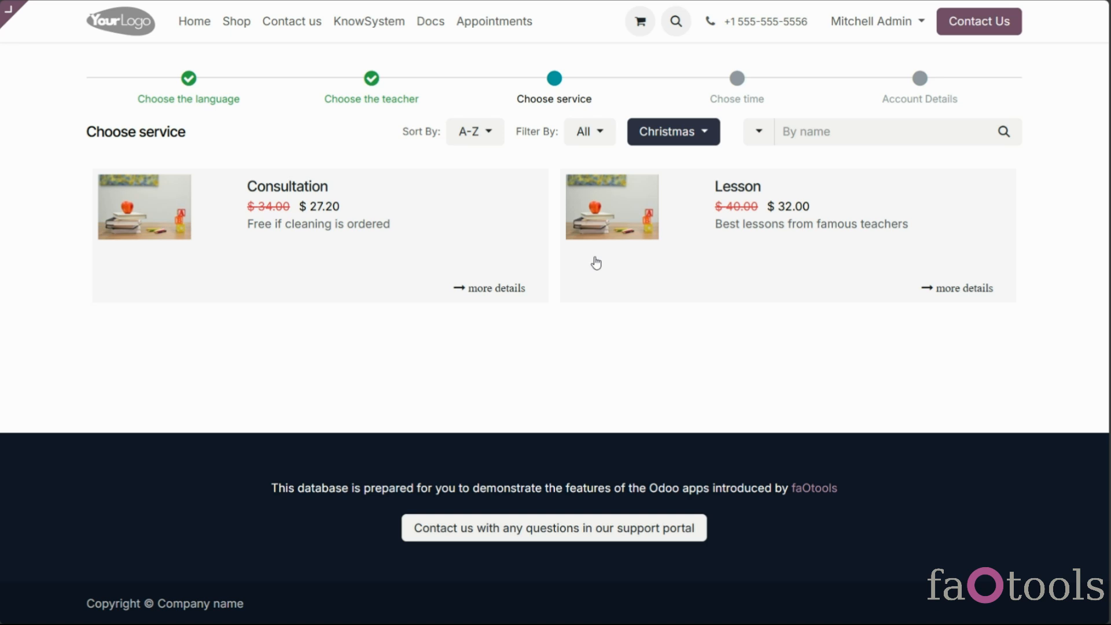
left_click(625, 277)
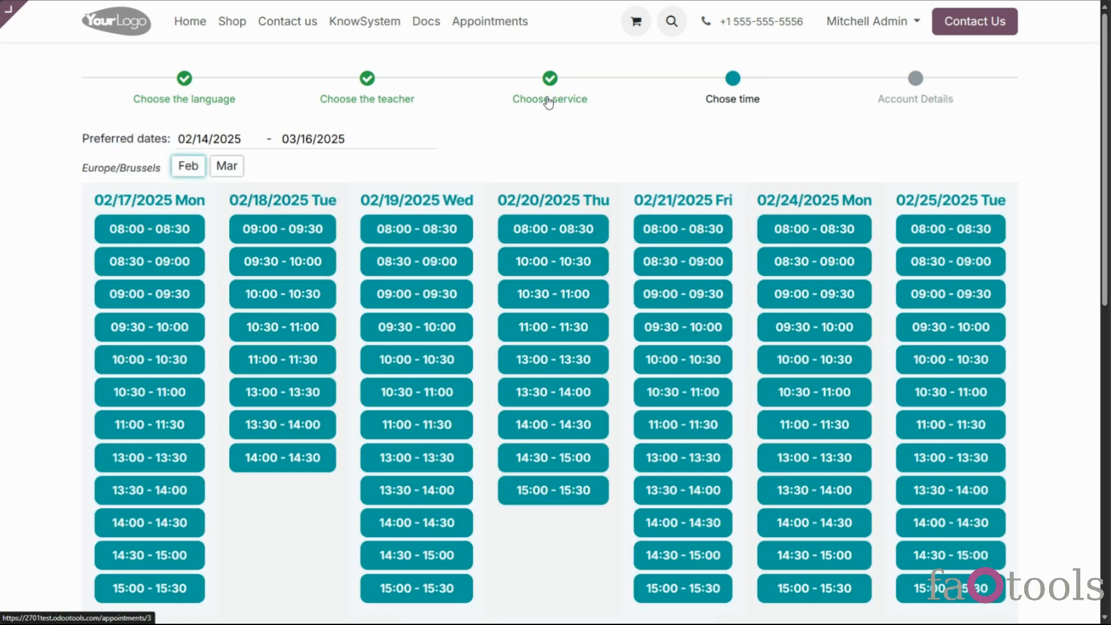
left_click(548, 101)
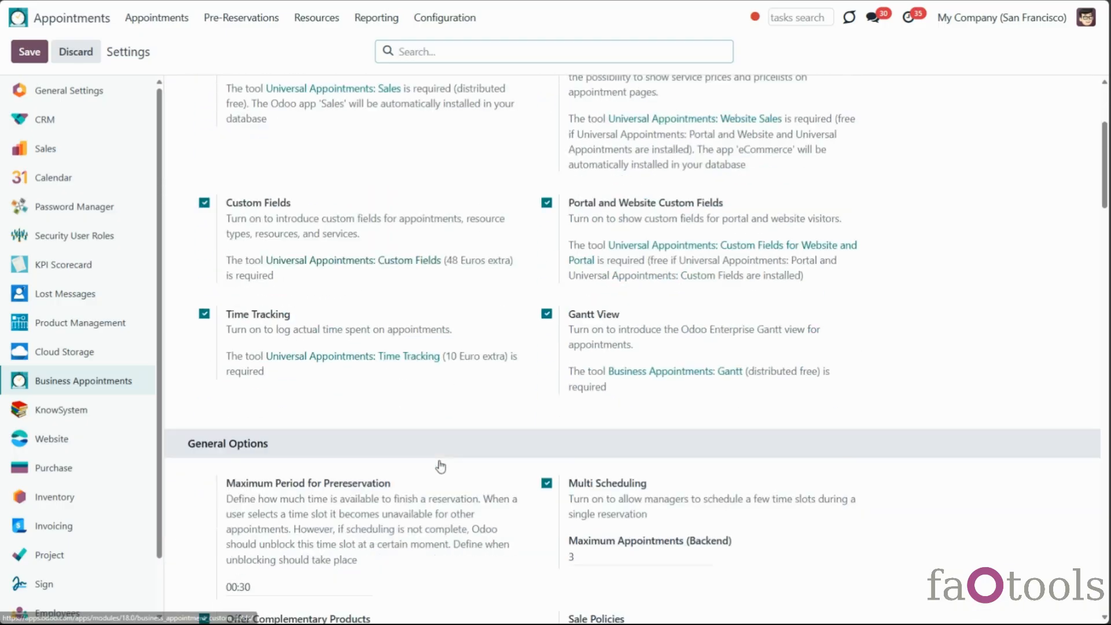
Change the session duration from 168 to 100:00 and save, keeping Maximum Appointments 3
scroll(440, 464, "down", 7)
scroll(441, 470, "down", 5)
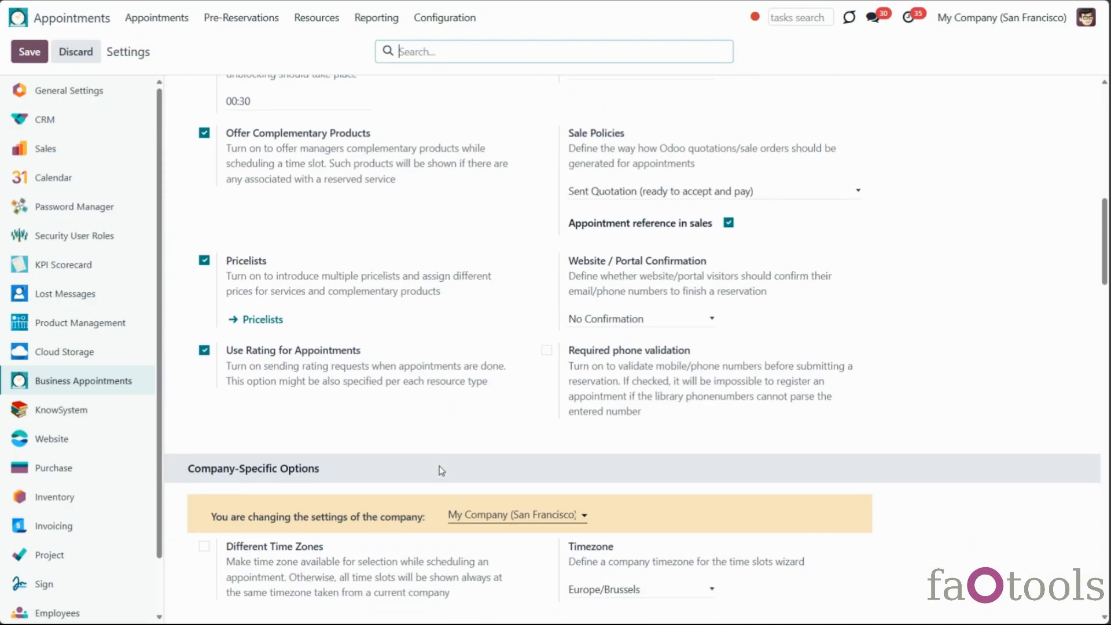
scroll(442, 472, "down", 6)
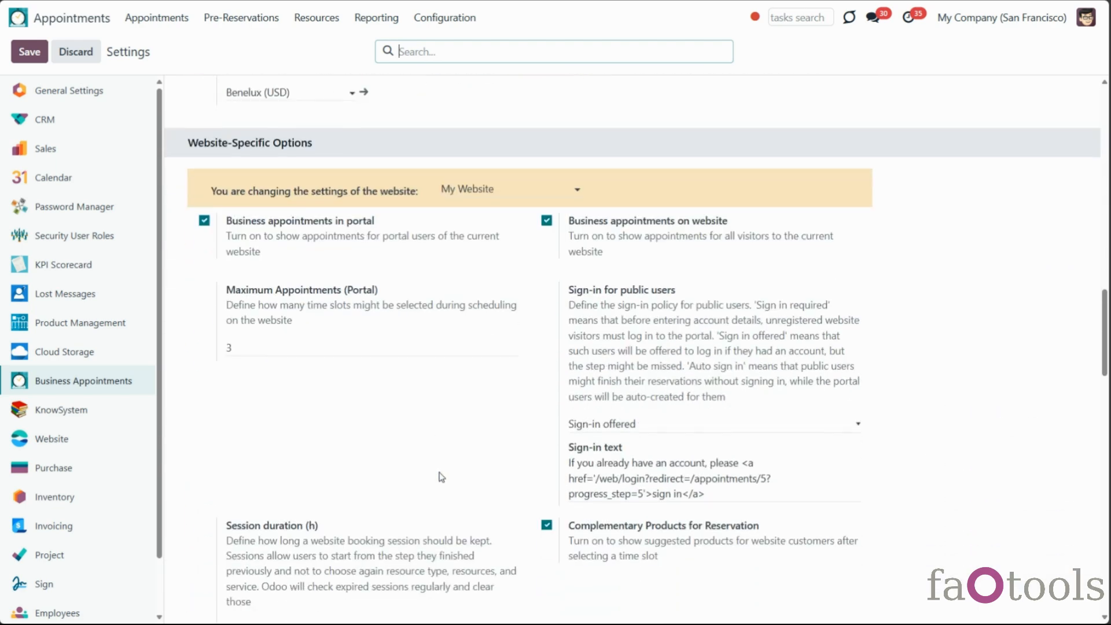
scroll(441, 476, "down", 3)
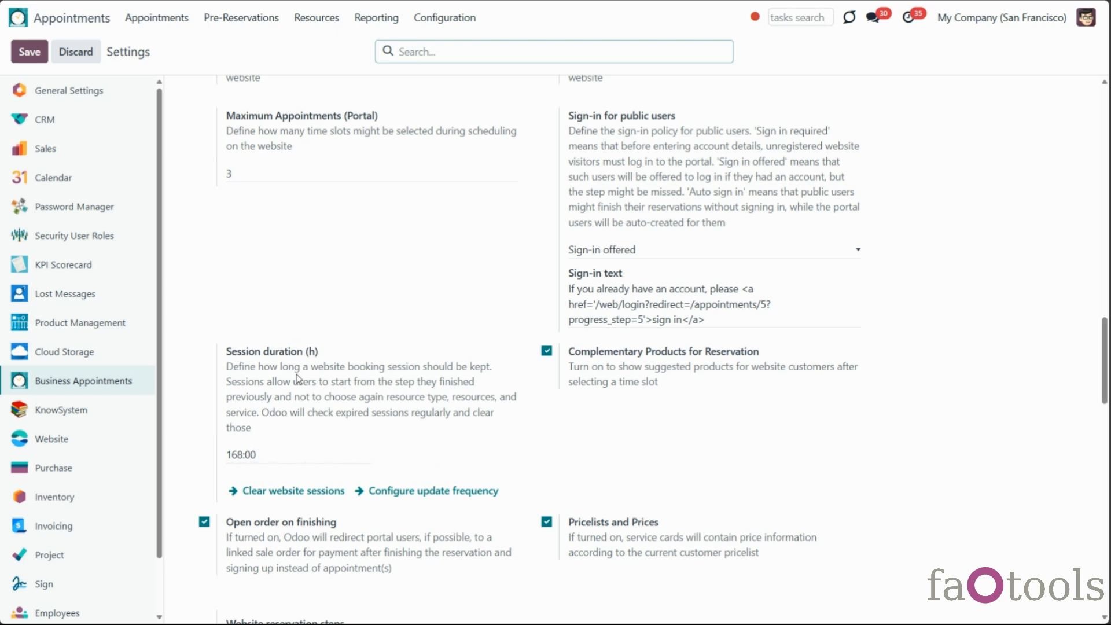
left_click(238, 455)
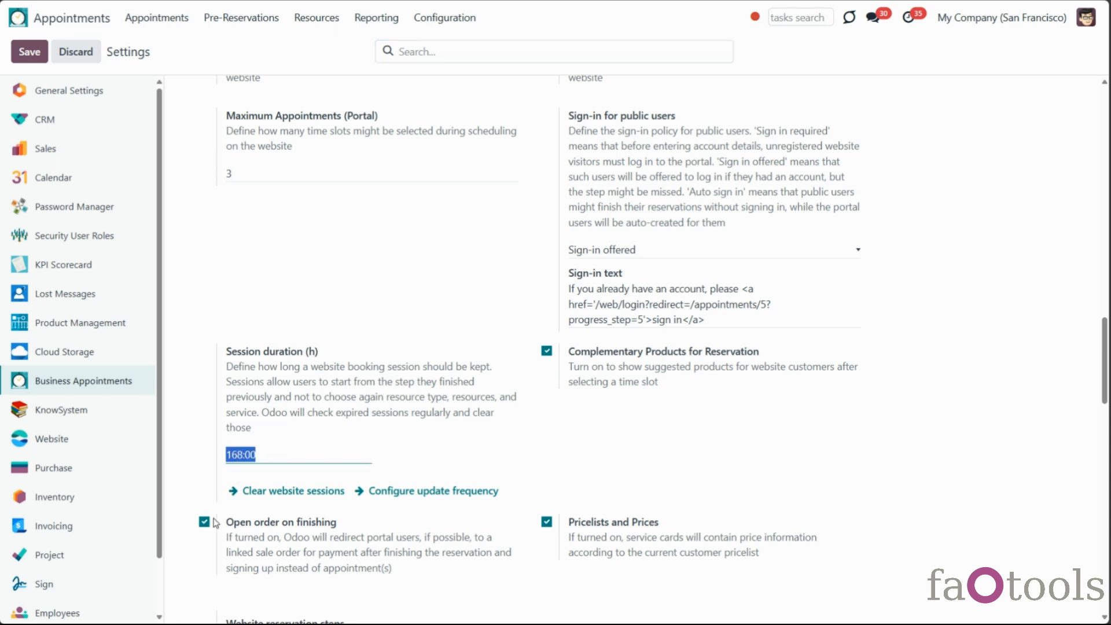
left_click(233, 455)
left_click_drag(226, 455, 242, 455)
type("100")
left_click(460, 458)
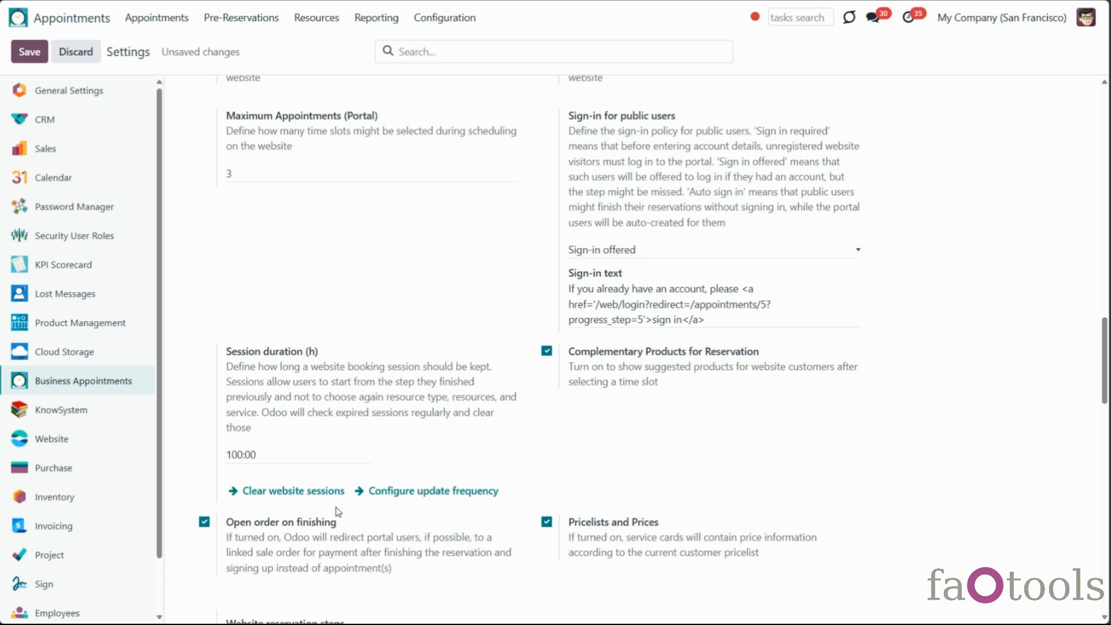
left_click(29, 54)
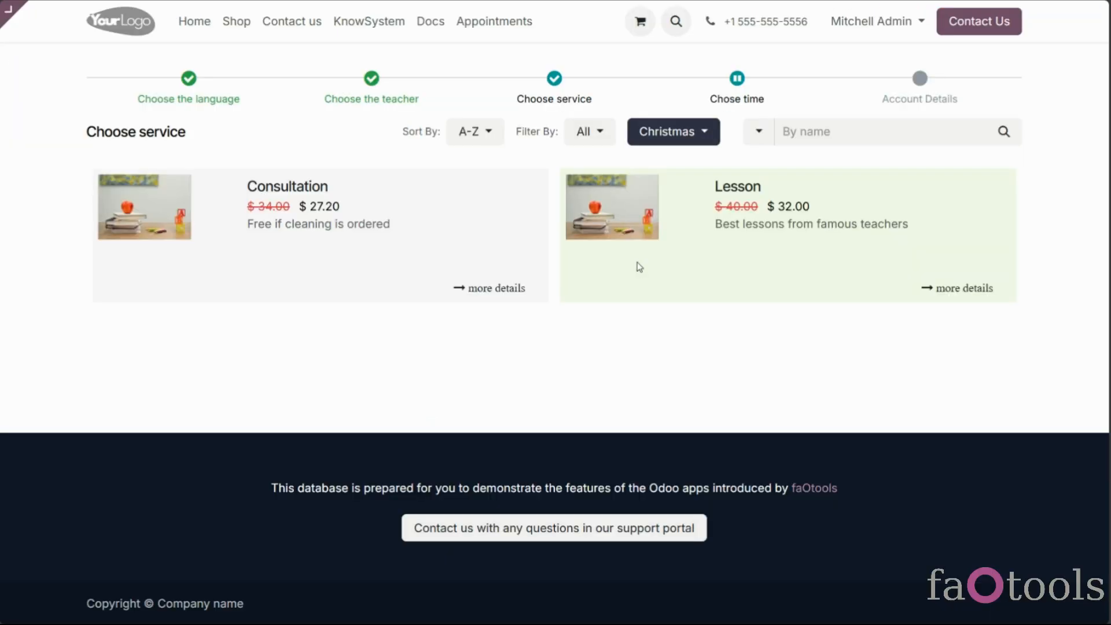
Choose the Lesson service and show the March time slots
left_click(639, 266)
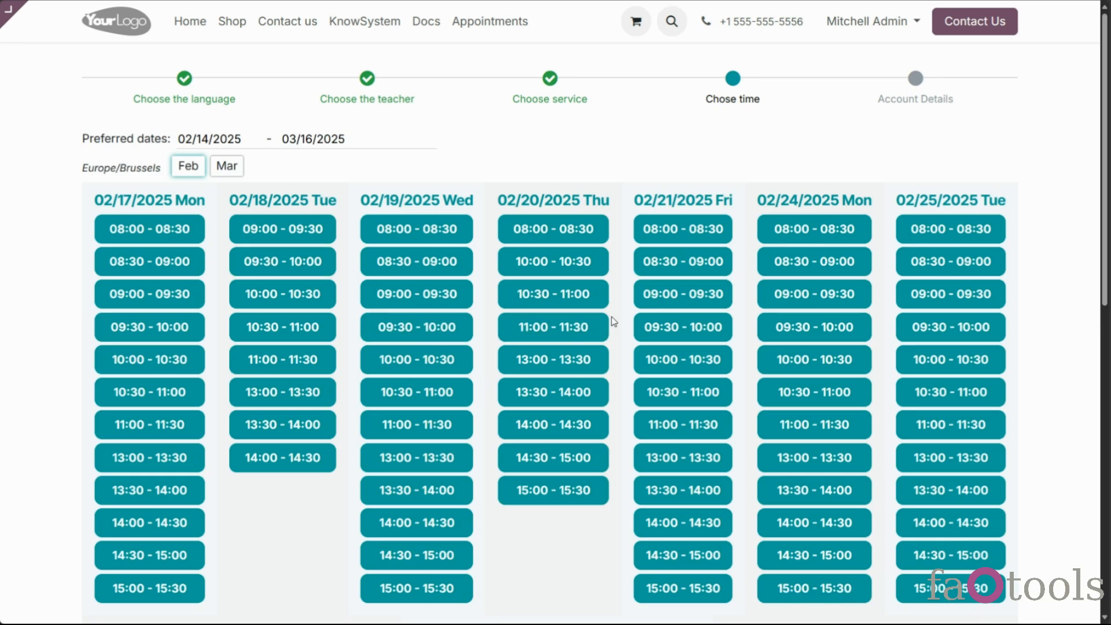
scroll(613, 321, "down", 10)
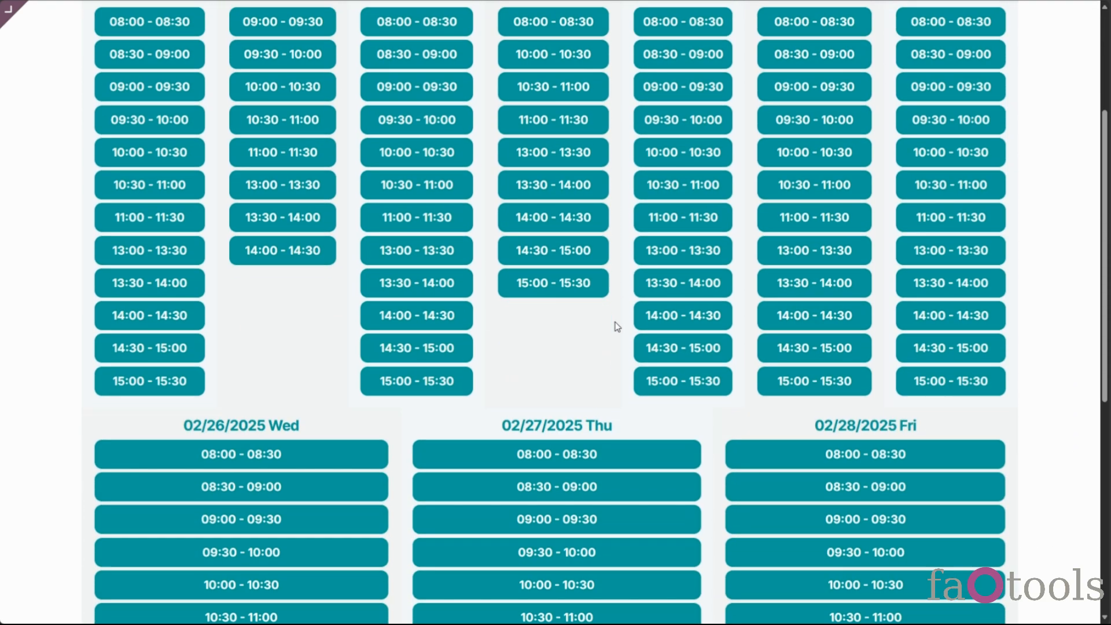
scroll(618, 335, "up", 10)
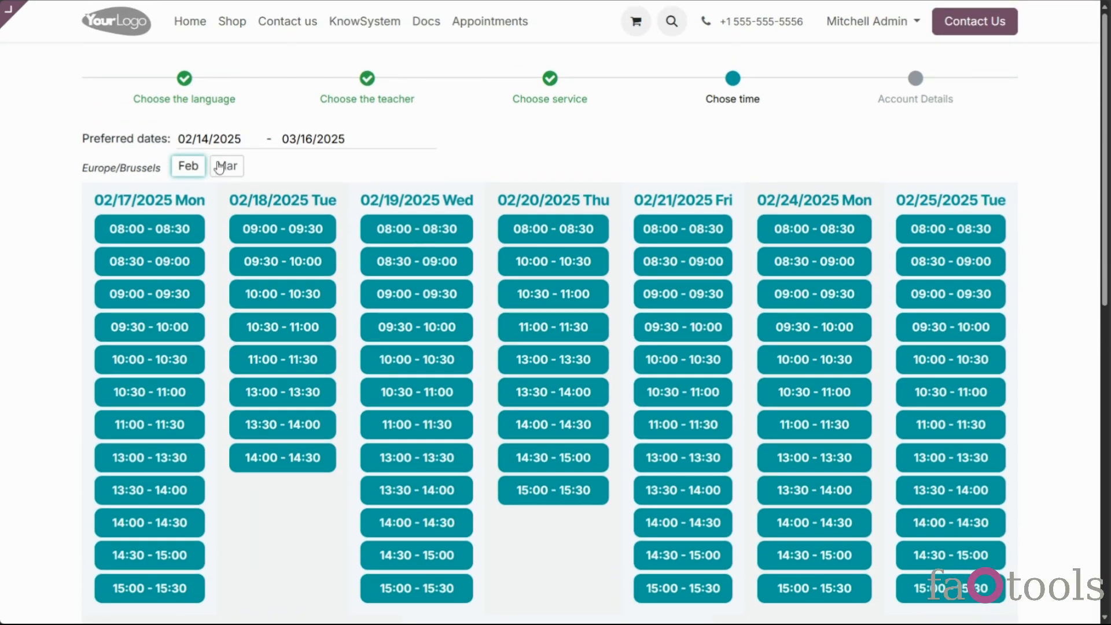
left_click(218, 166)
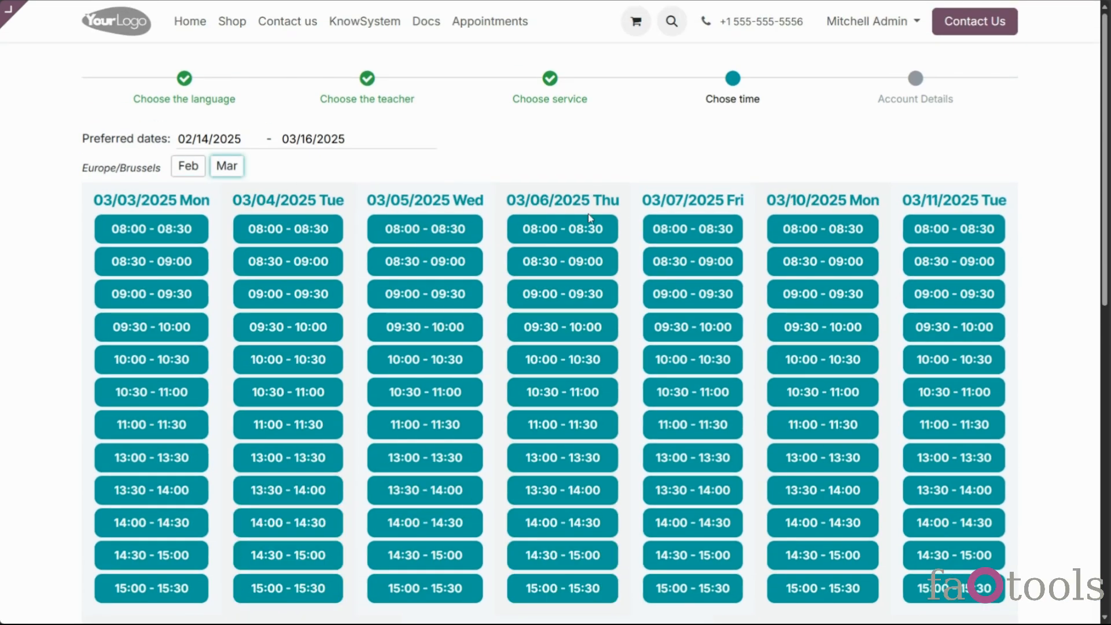
scroll(687, 231, "down", 8)
scroll(685, 237, "up", 10)
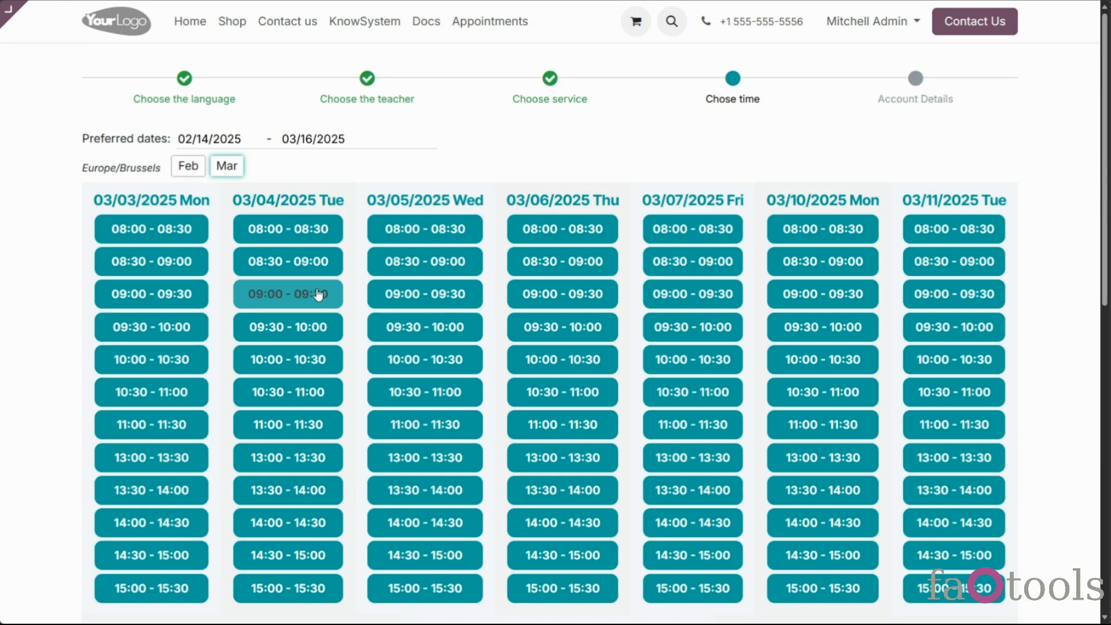
Reserve 03/04 09:00 and 03/06 08:30, declining complementary products each time
left_click(320, 296)
left_click(347, 415)
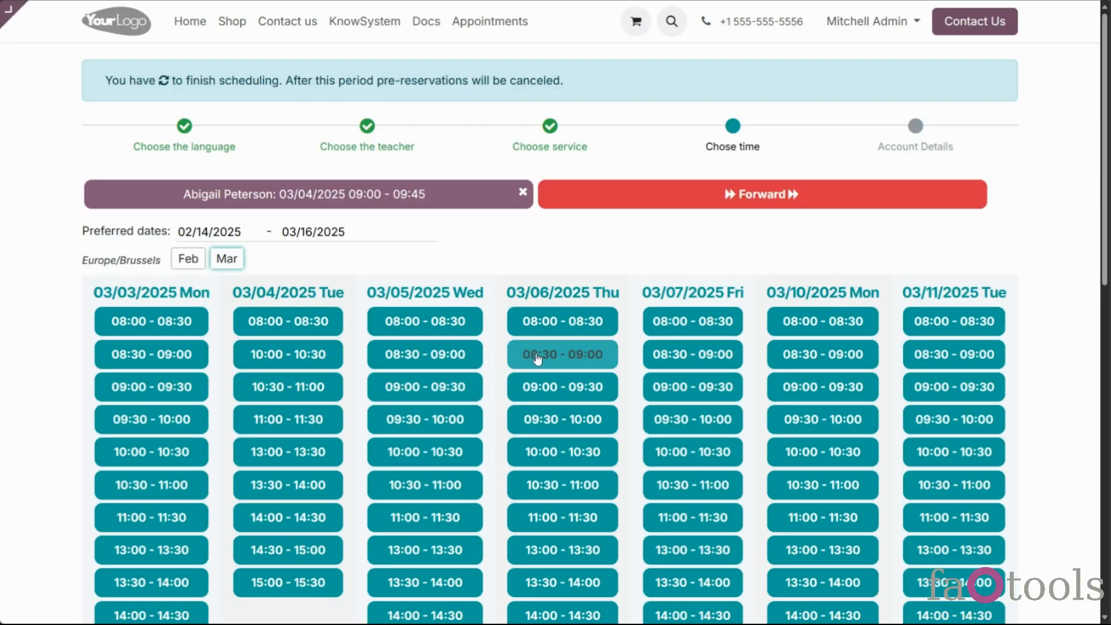
left_click(544, 355)
left_click(426, 416)
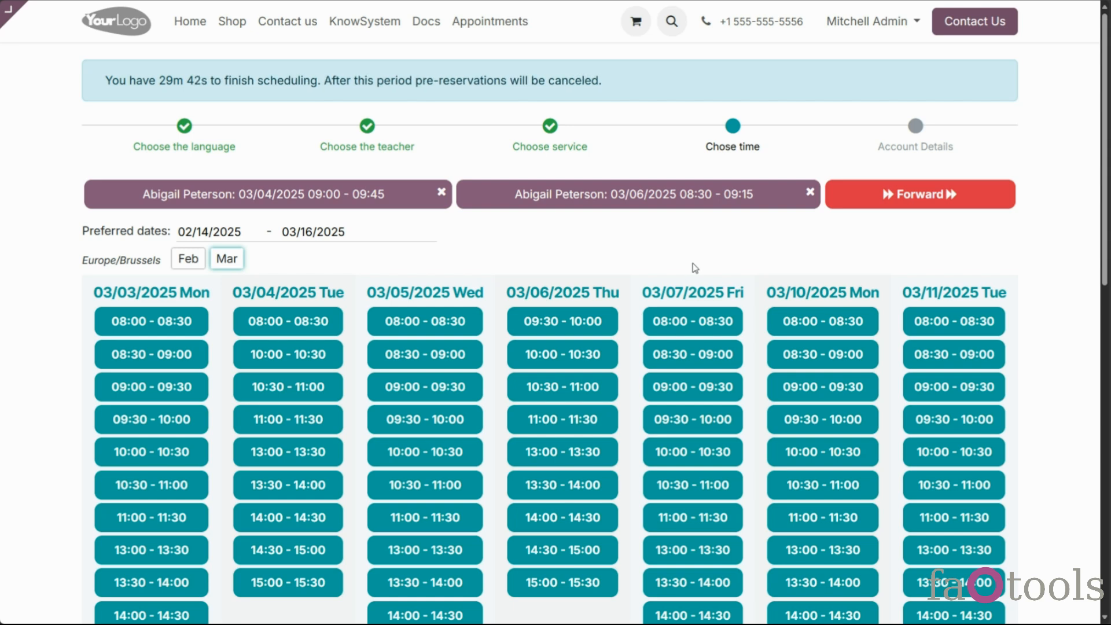
scroll(752, 440, "down", 2)
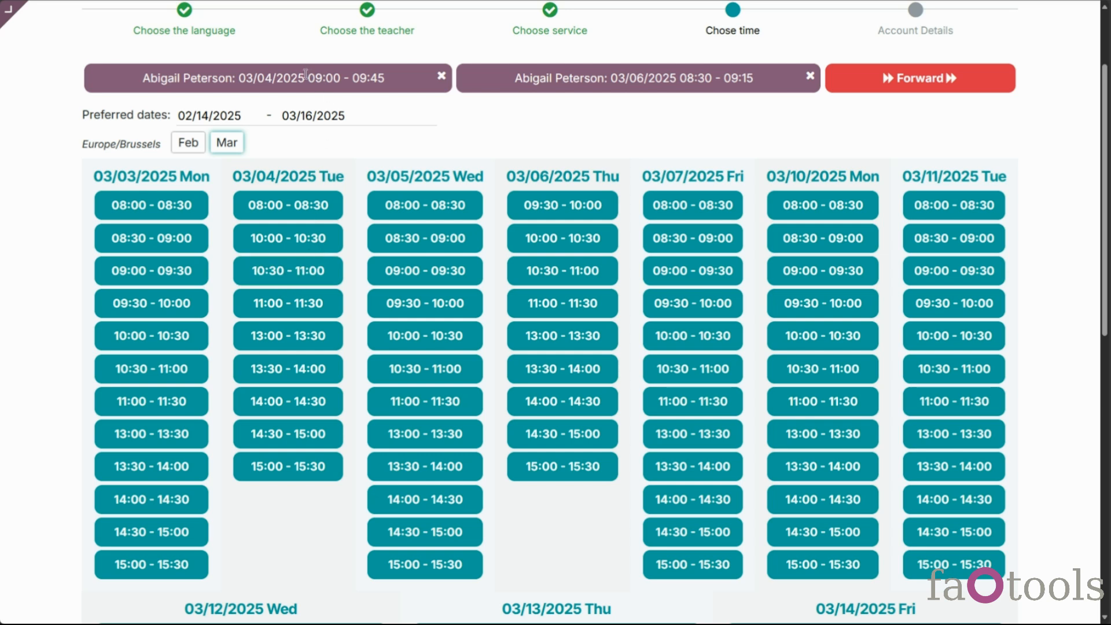
mouse_move(310, 78)
left_mouse_down()
mouse_move(384, 82)
mouse_move(308, 81)
left_mouse_up()
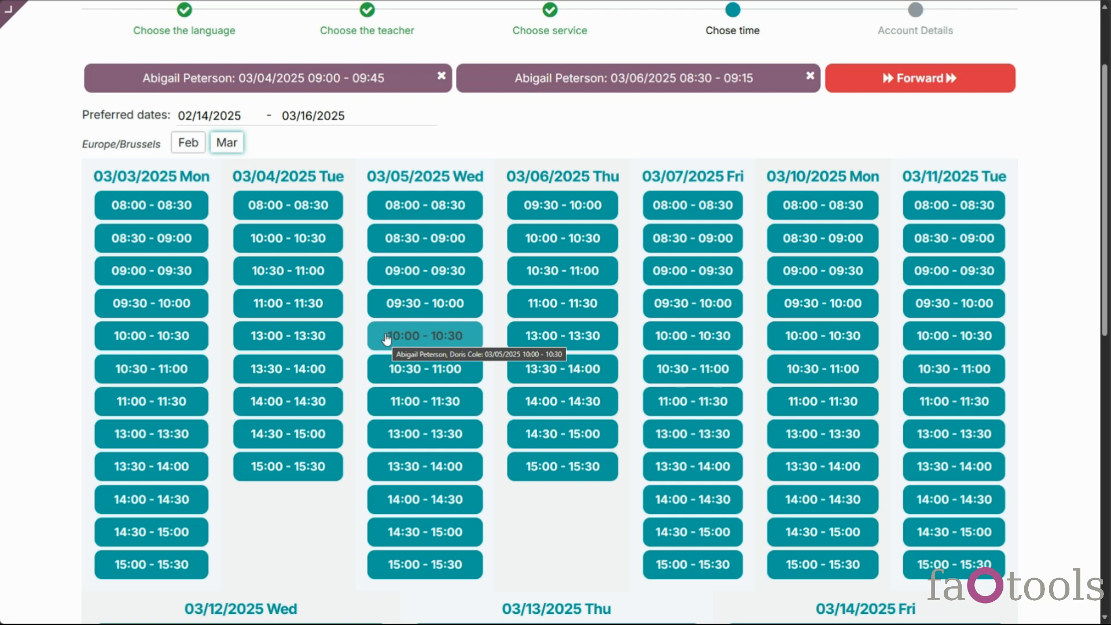
scroll(479, 225, "up", 2)
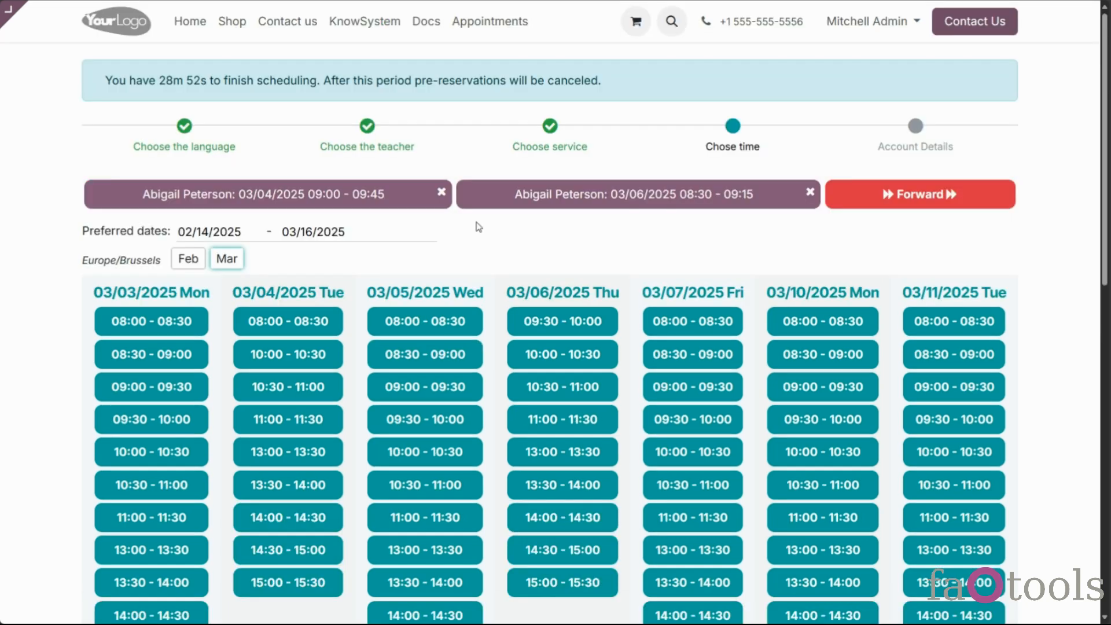
Extend the preferred date range to end on 04/30/2025 and scroll through the slots
left_click(411, 231)
left_click(674, 274)
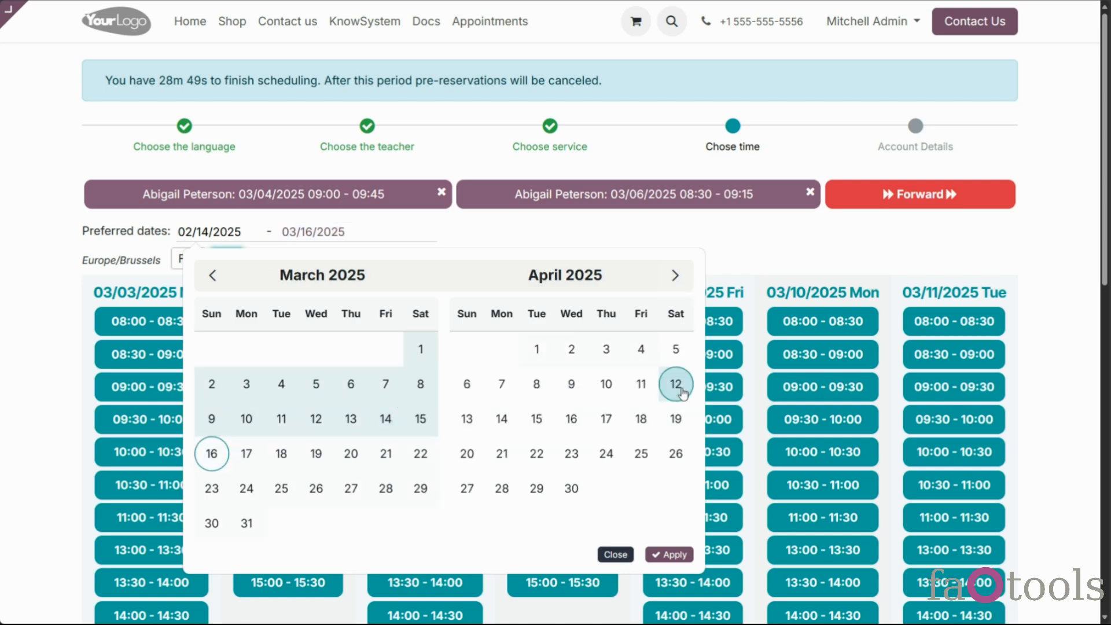
left_click(571, 488)
left_click(665, 554)
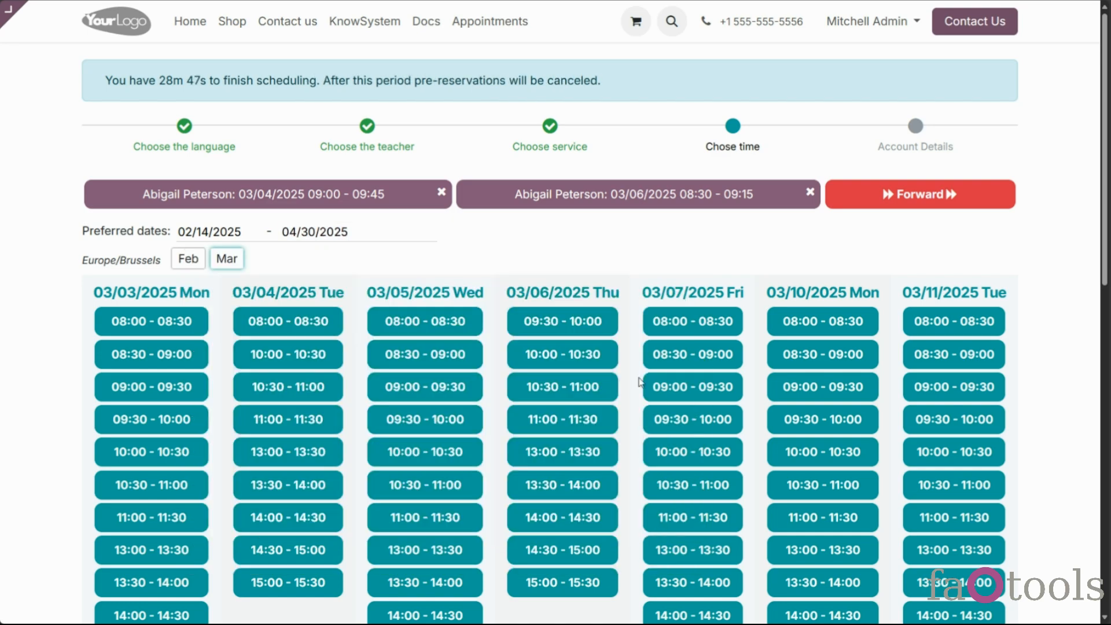
scroll(636, 395, "down", 10)
scroll(635, 396, "down", 1)
left_click_drag(498, 176, 626, 200)
scroll(626, 200, "up", 3)
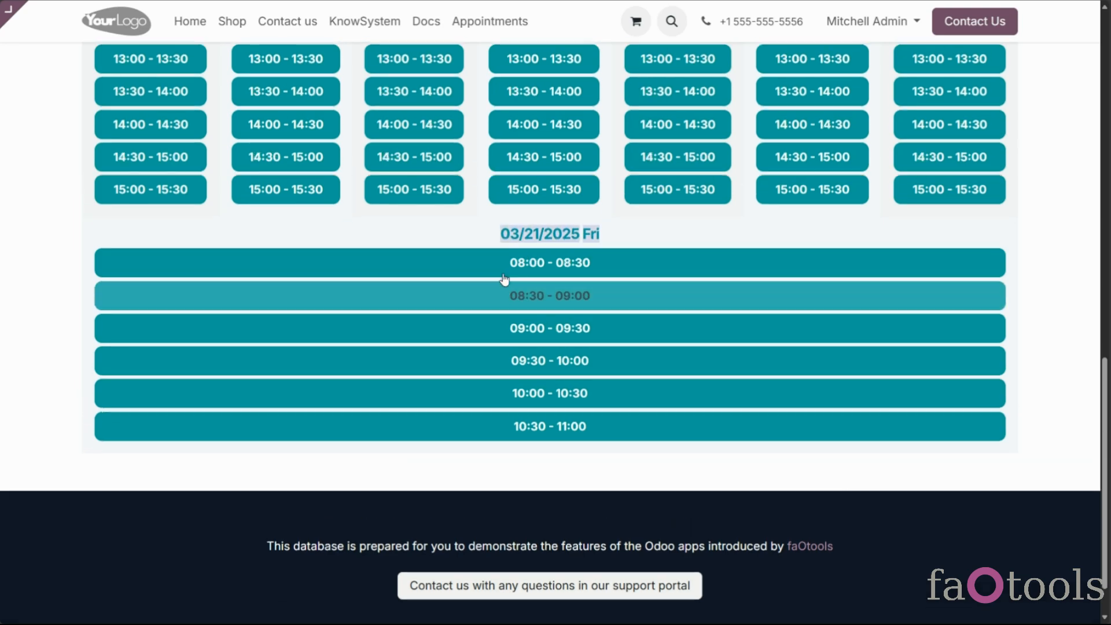
scroll(605, 328, "up", 10)
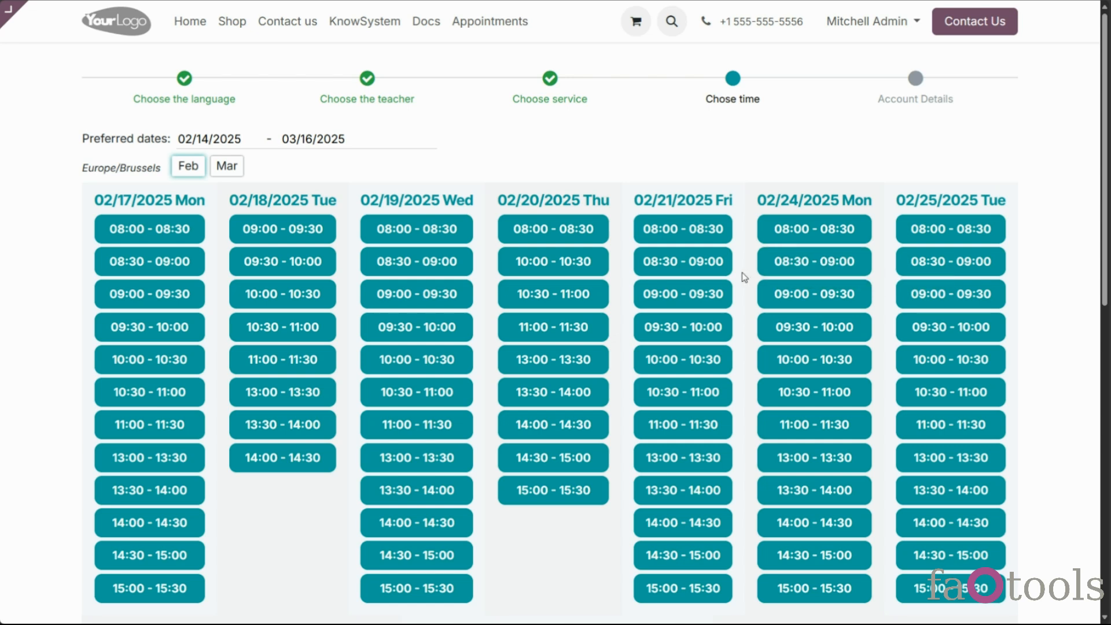
Reserve the 02/20 13:00-13:30 slot, declining complementary products
left_click(529, 360)
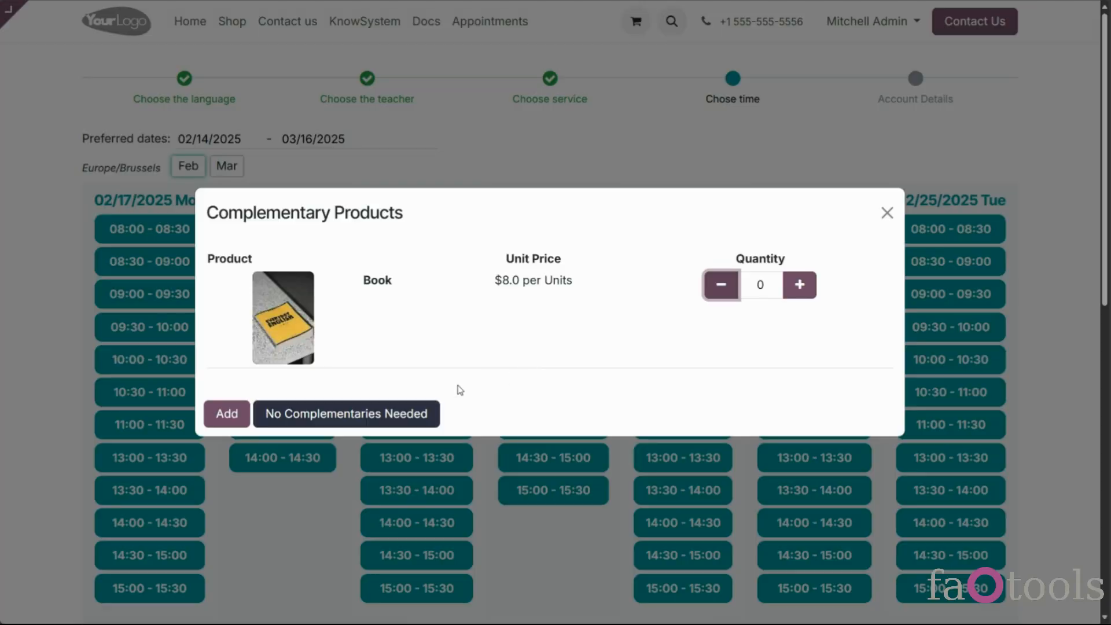
left_click(333, 414)
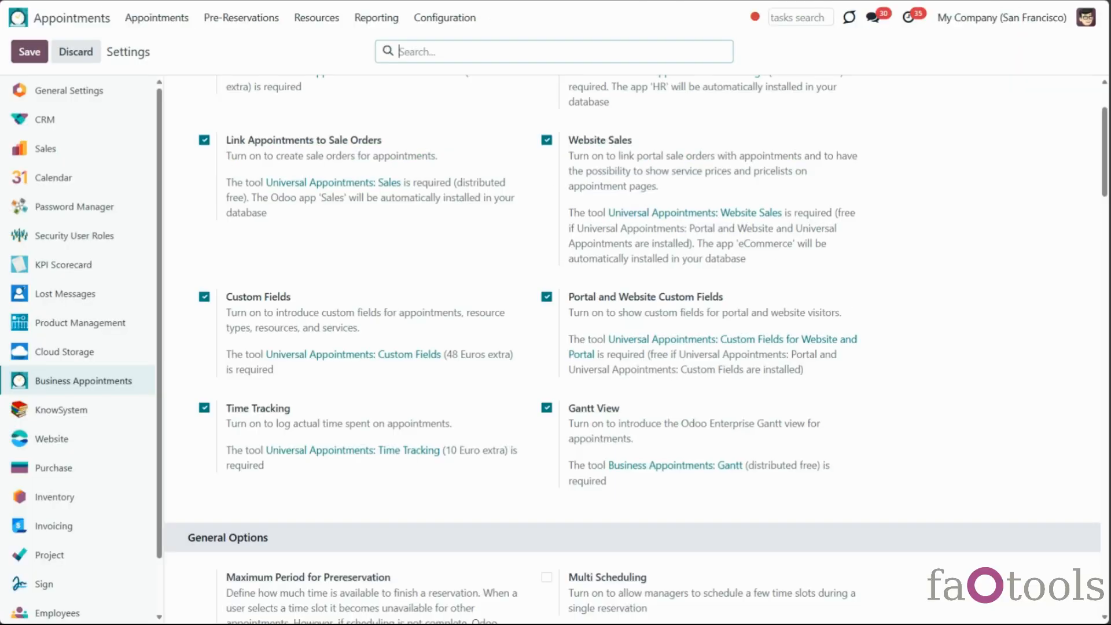
scroll(742, 385, "down", 3)
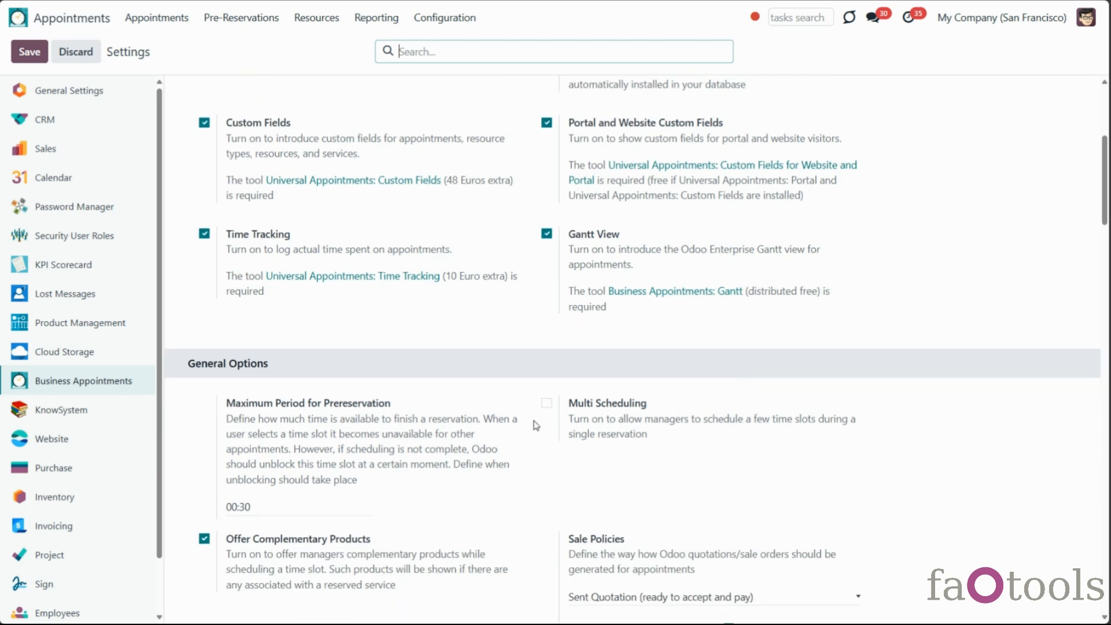
Enable Multi Scheduling, set Maximum Appointments (Portal) to 3, and save the settings
left_click(547, 402)
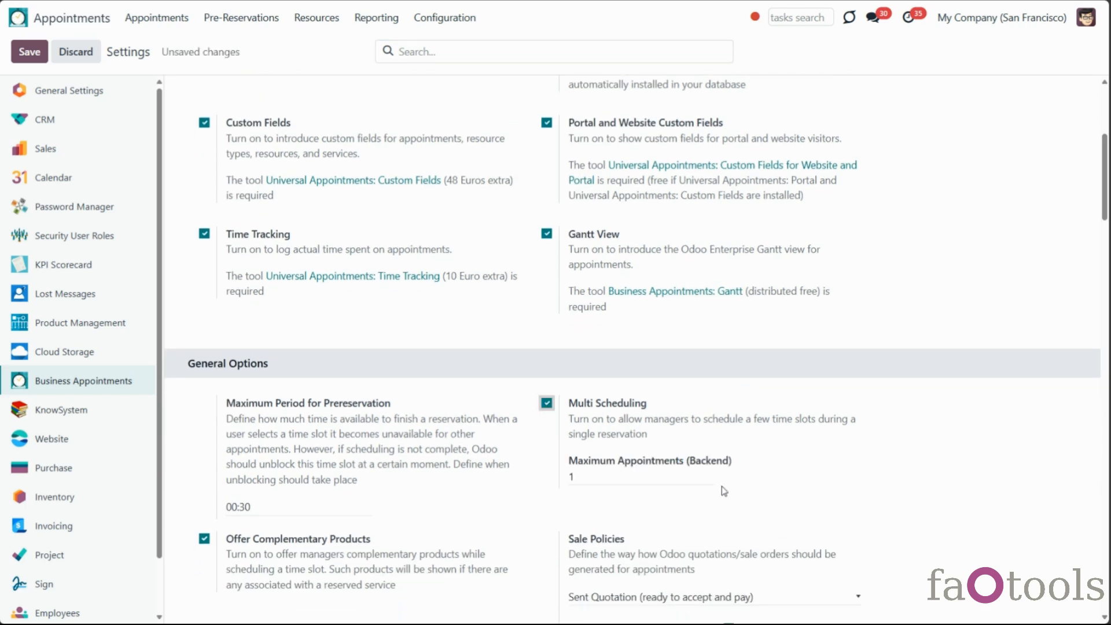
scroll(723, 491, "down", 15)
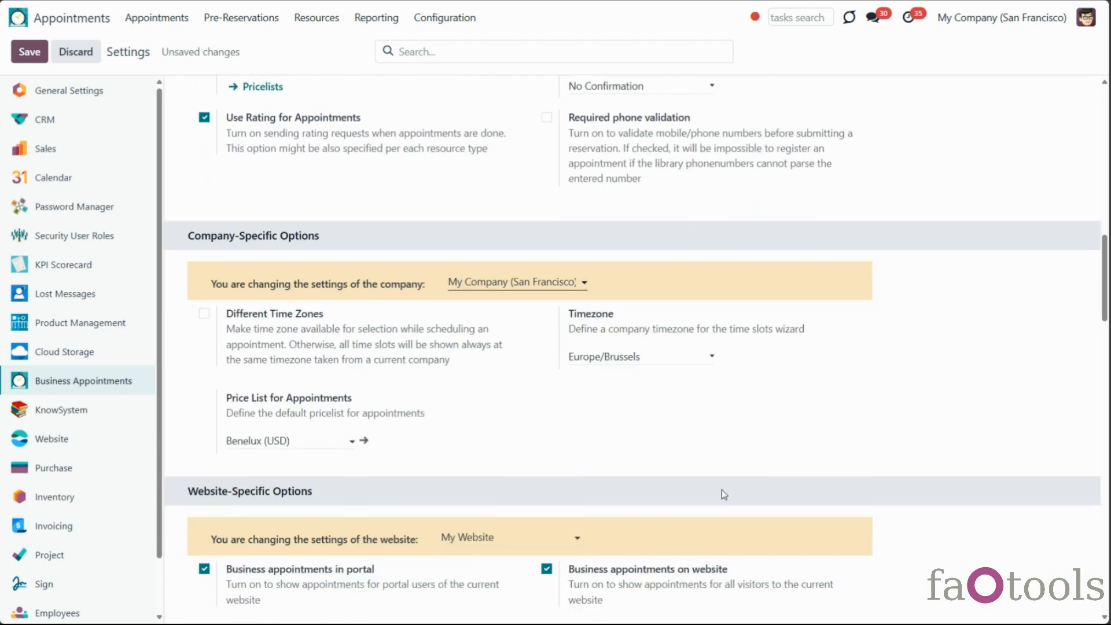
left_click(259, 353)
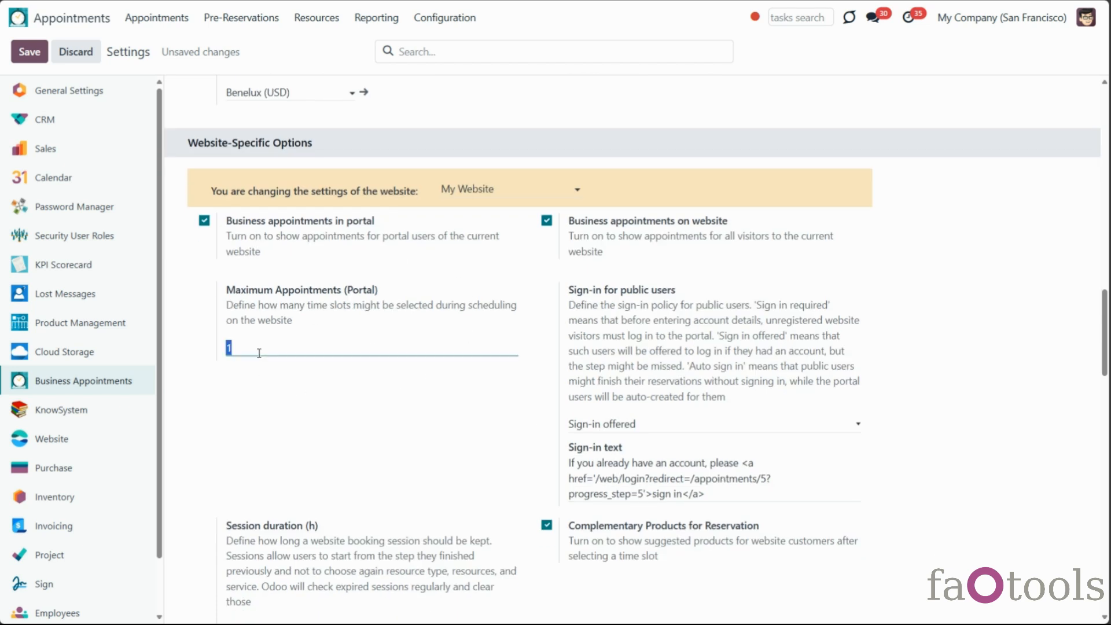
type("3")
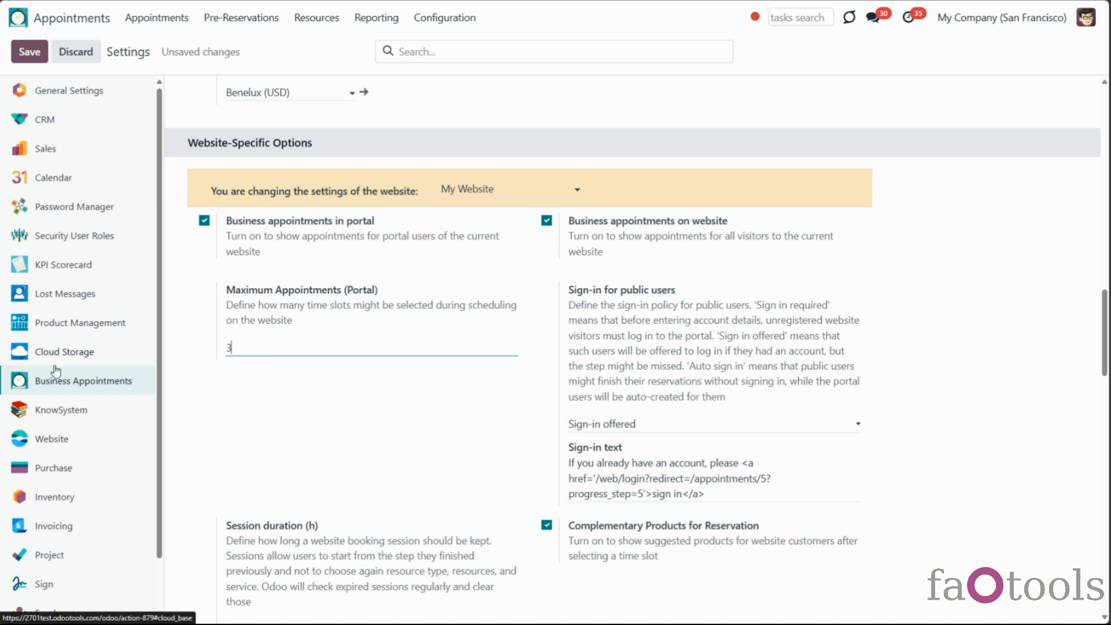
left_click(29, 51)
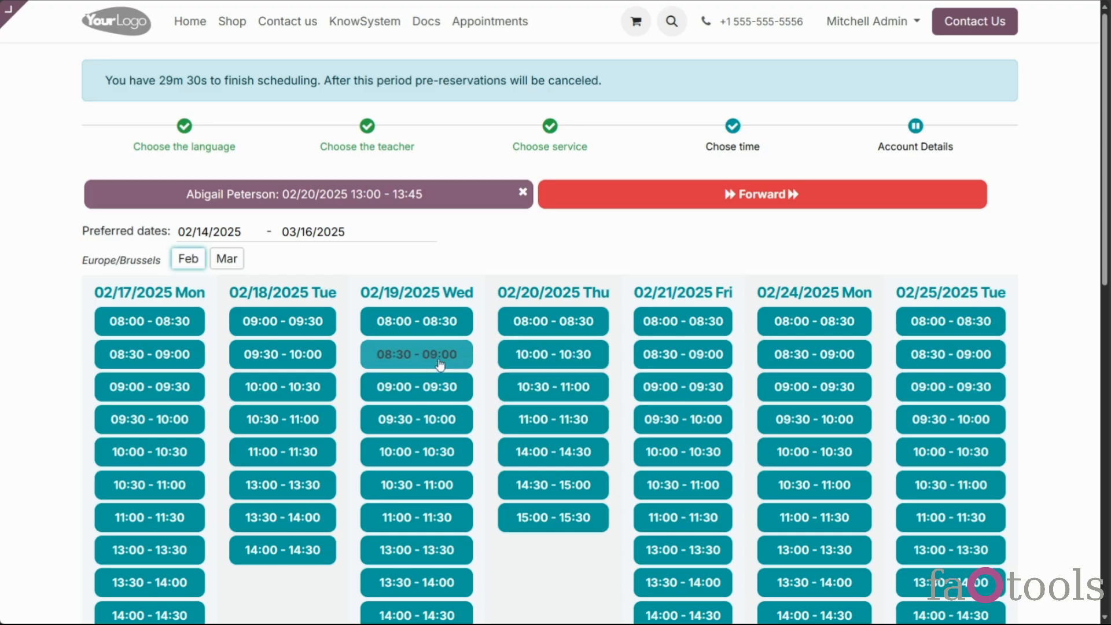
Reserve the 02/19 08:30-09:00 and 02/21 09:30-10:00 slots without complementaries, then cancel the 02/20 13:00-13:45 reservation
left_click(417, 354)
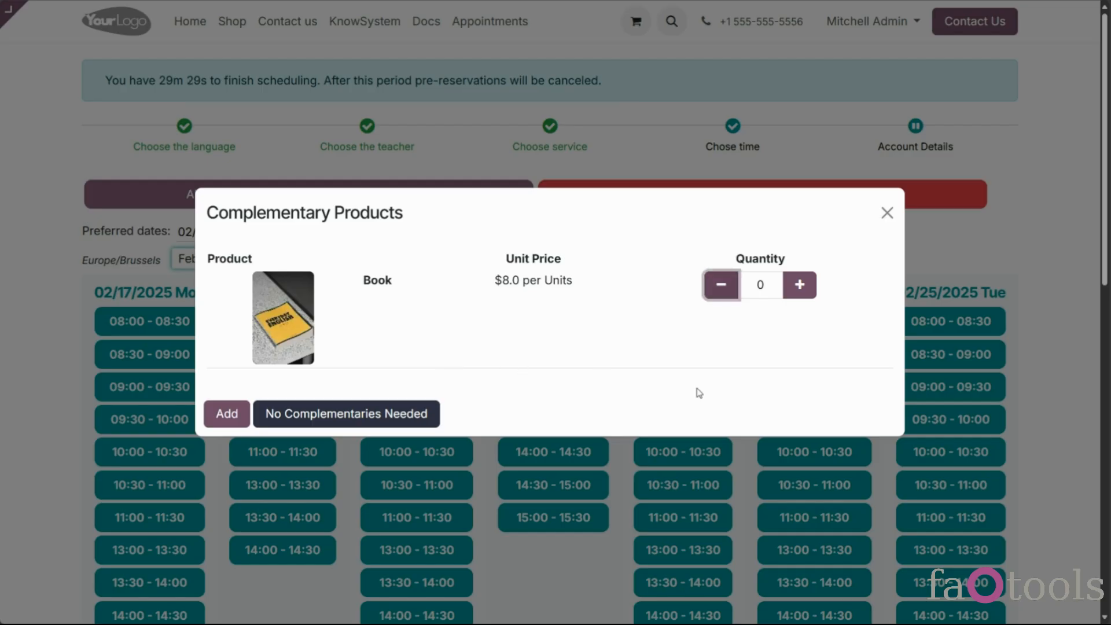
left_click(386, 412)
left_click(789, 485)
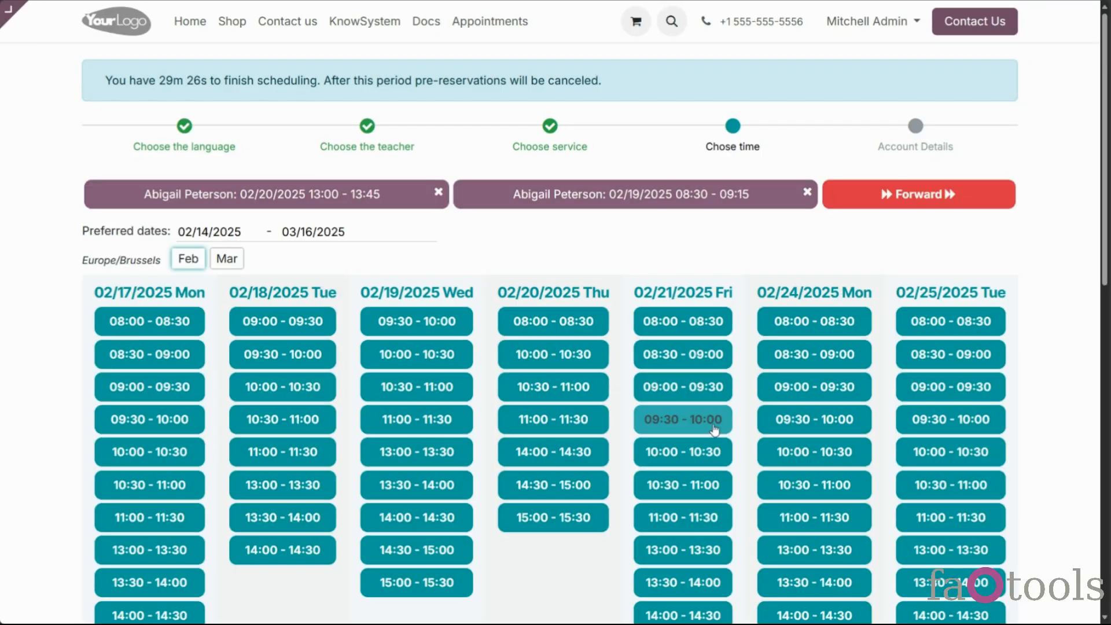
left_click(730, 427)
left_click(384, 412)
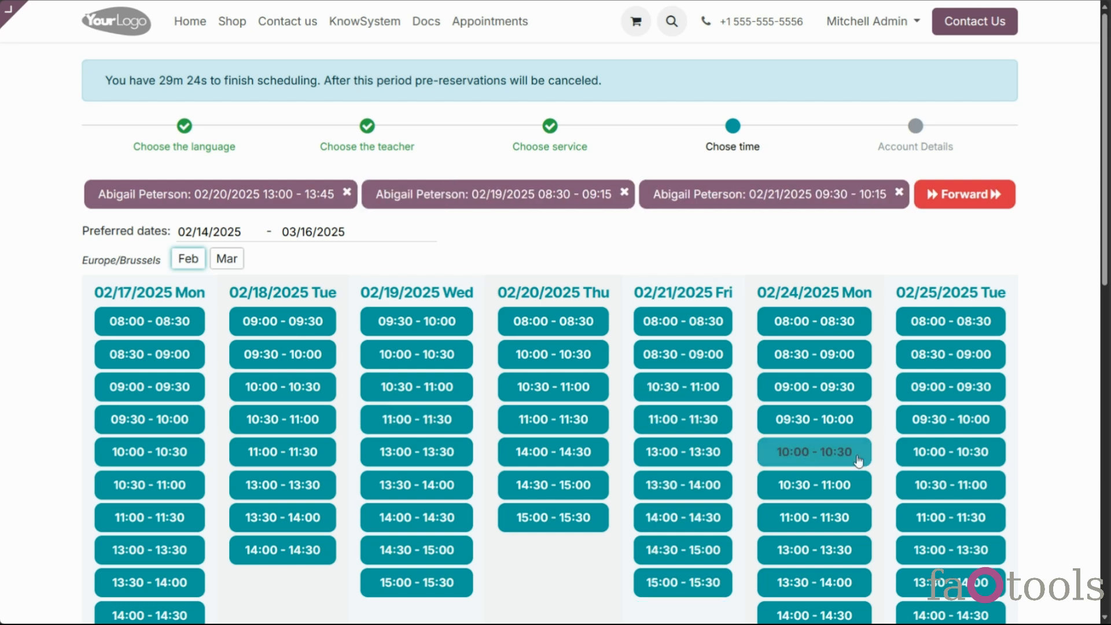
left_click(865, 461)
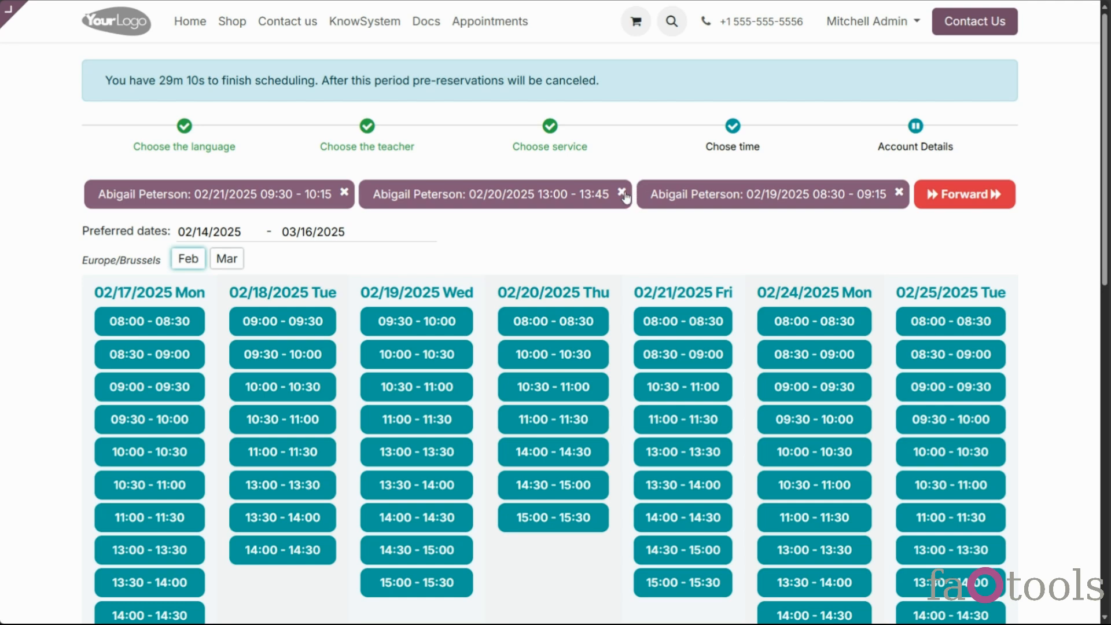
left_click(622, 192)
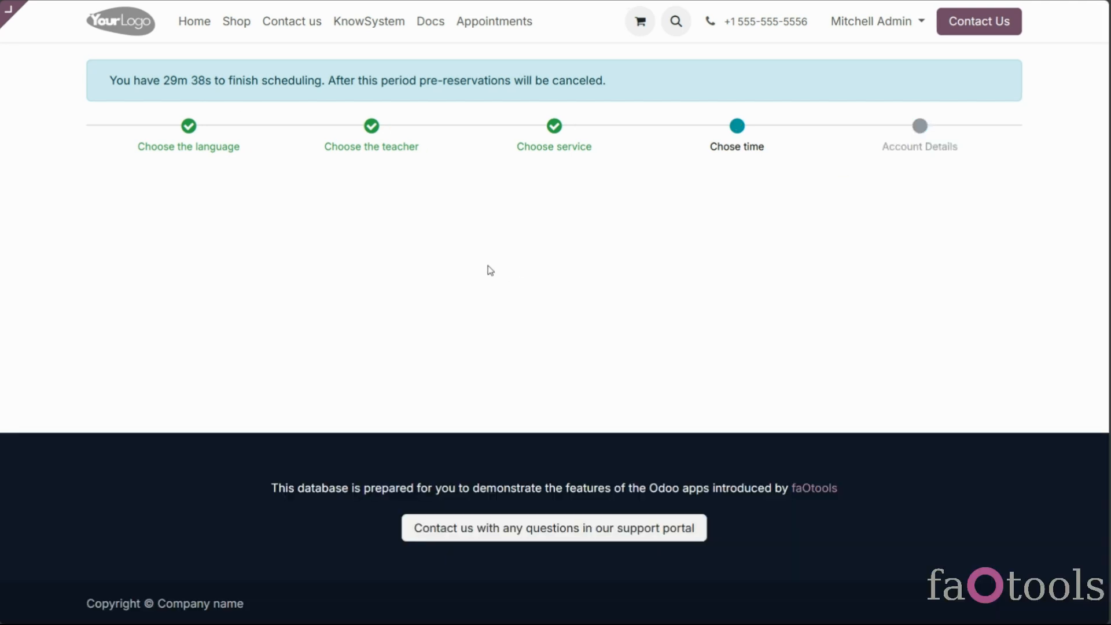
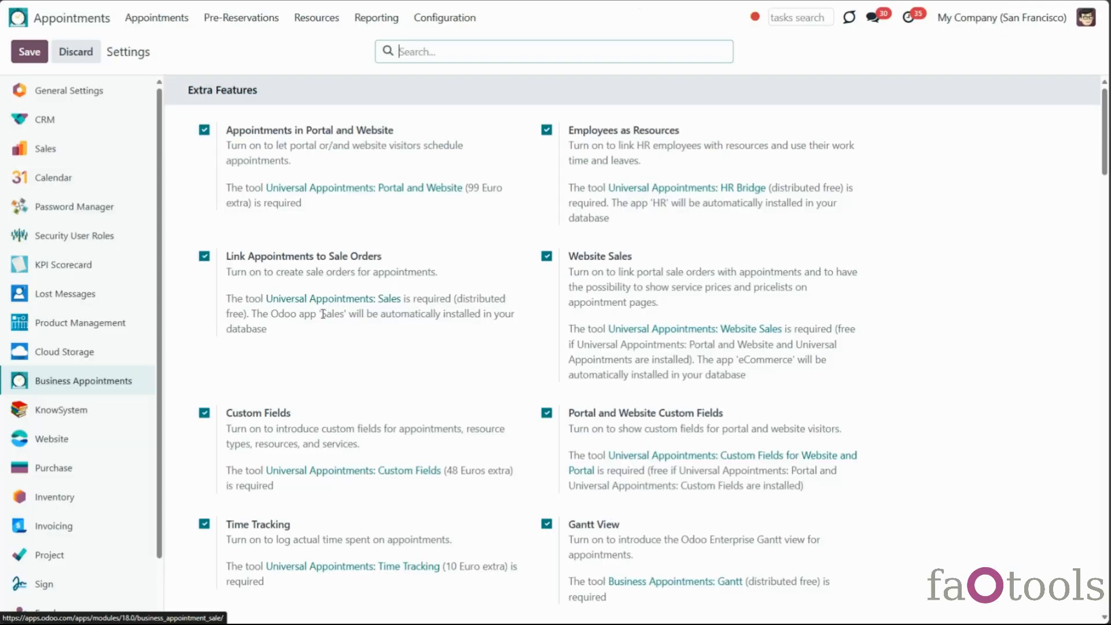
Check the 00:30 prereservation period and scroll to the Website-Specific Options sign-in settings
scroll(307, 334, "down", 7)
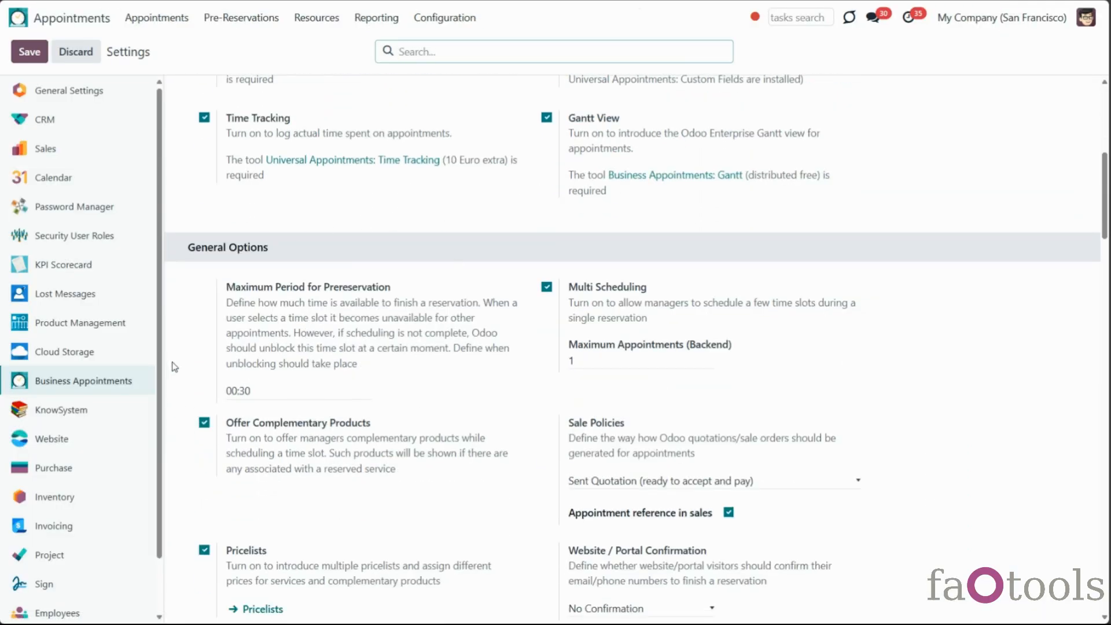
left_click(280, 388)
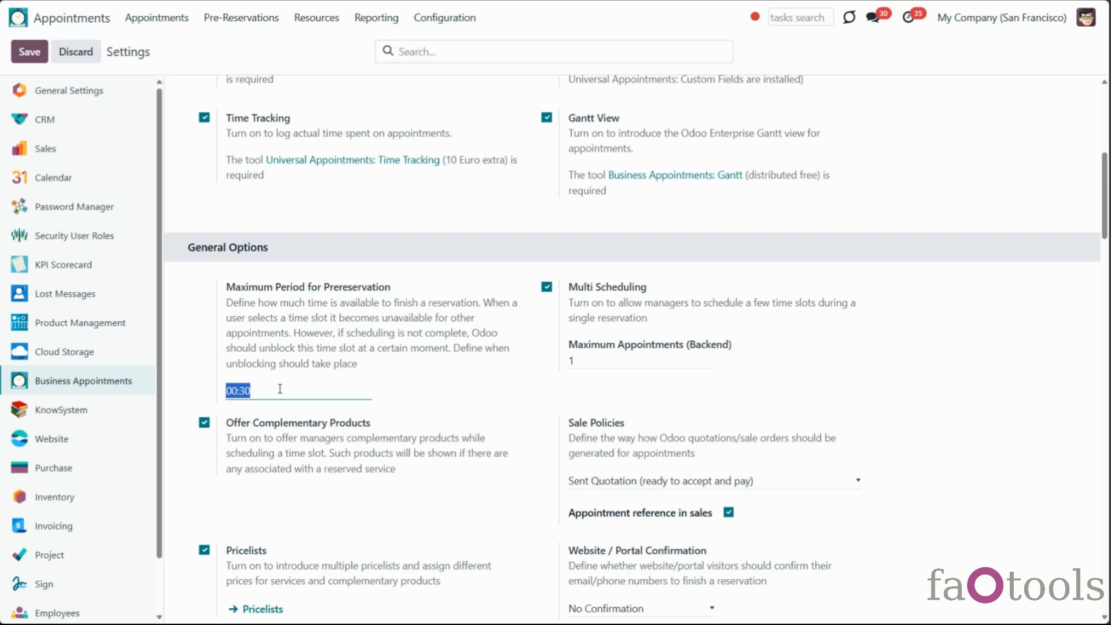
scroll(509, 286, "down", 8)
scroll(509, 285, "down", 8)
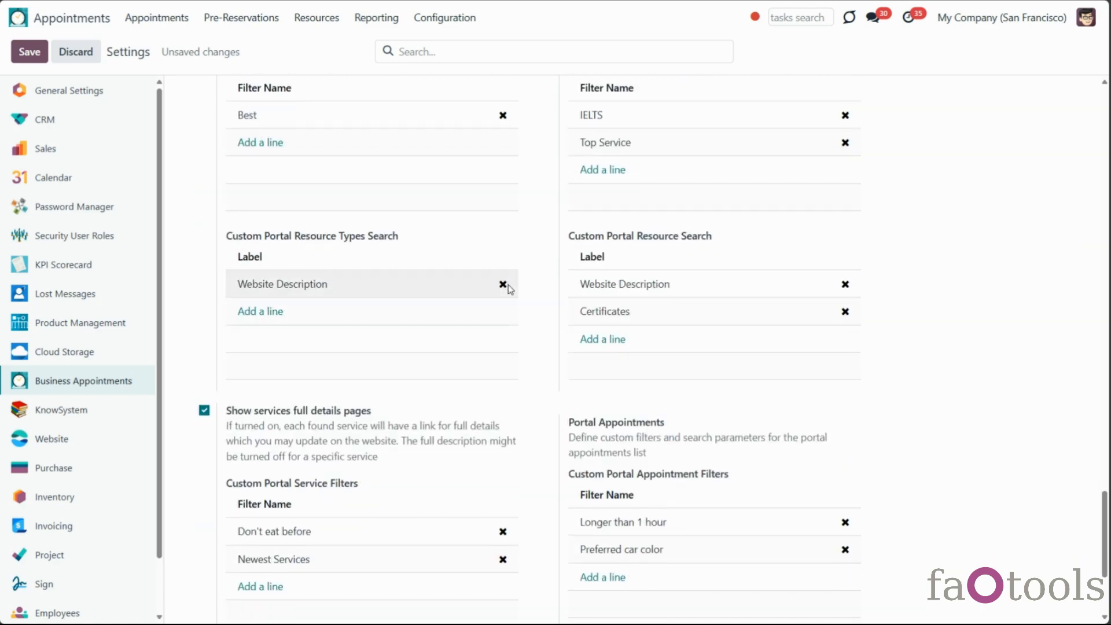
scroll(509, 285, "up", 6)
scroll(510, 288, "up", 15)
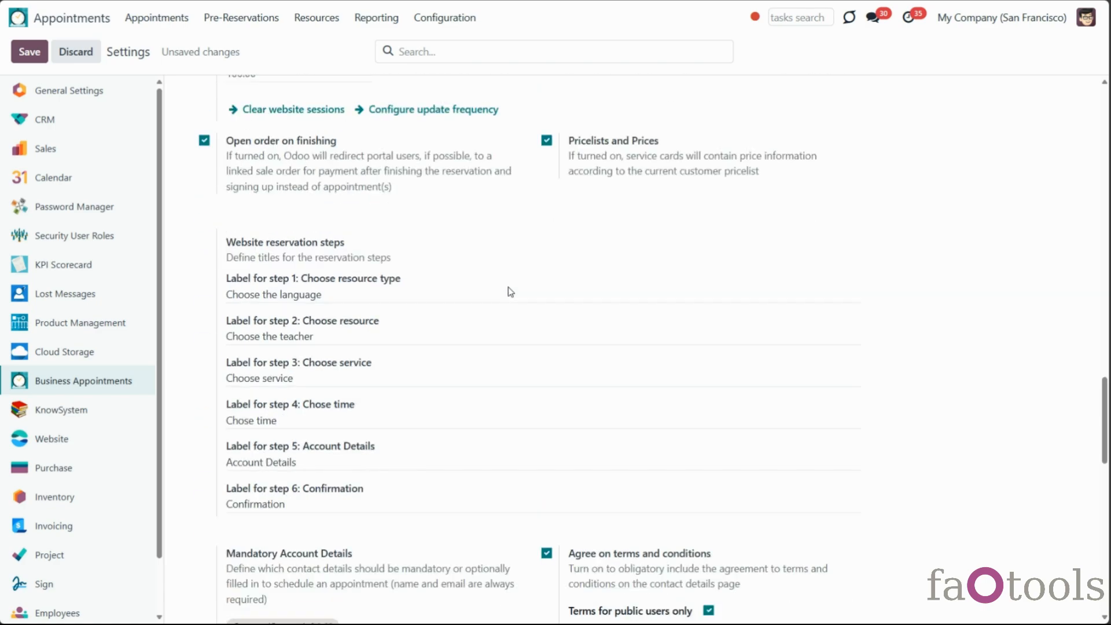
scroll(510, 292, "up", 2)
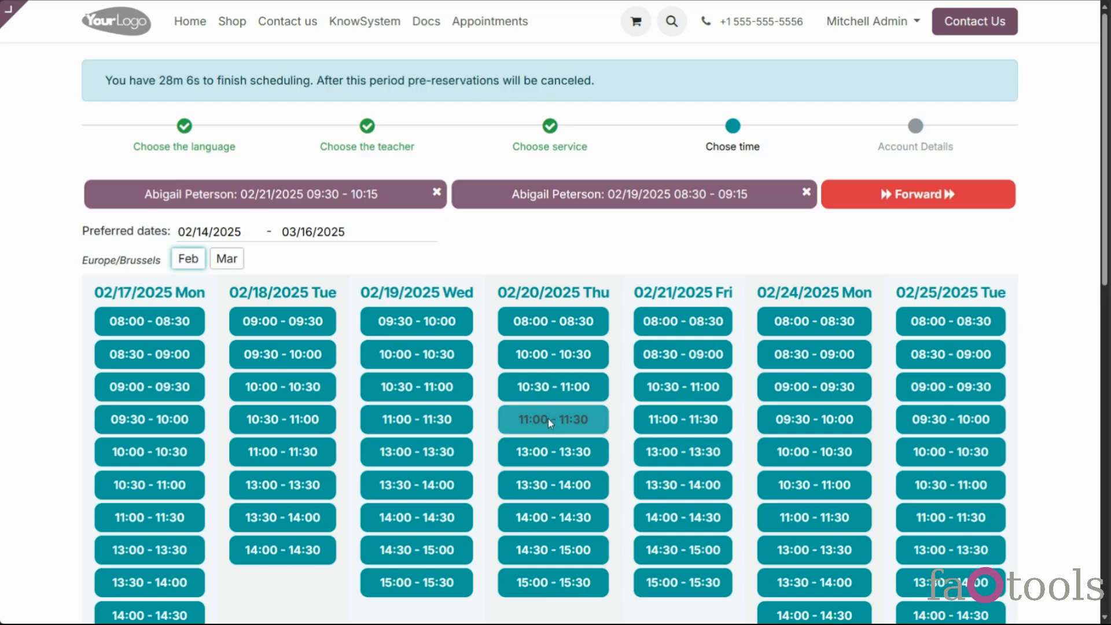
Reserve the Thursday 13:00-13:30 slot with two Books as complementary products
left_click(547, 418)
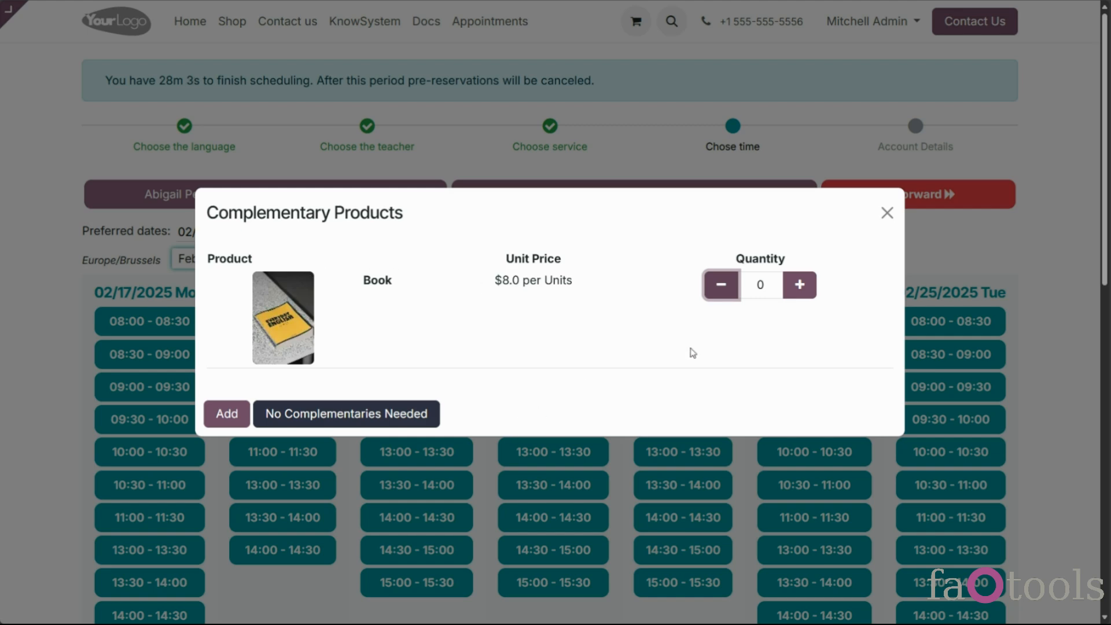
left_click(799, 284)
left_click(800, 285)
left_click(227, 414)
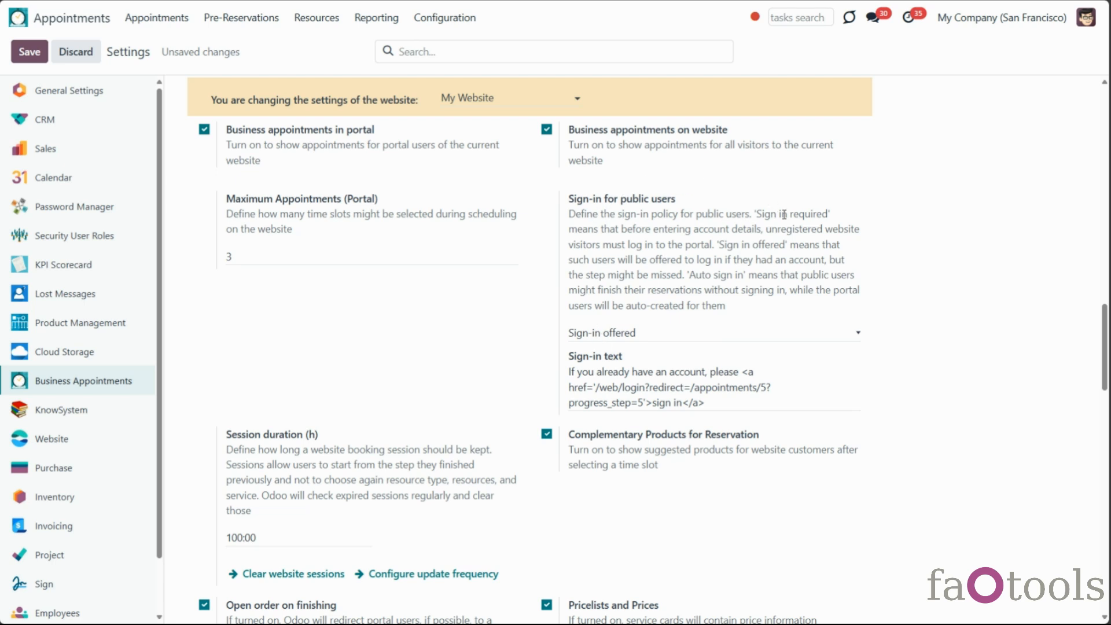
Change Sign-in for public users to 'Sign-in required' and save the settings
scroll(791, 259, "up", 2)
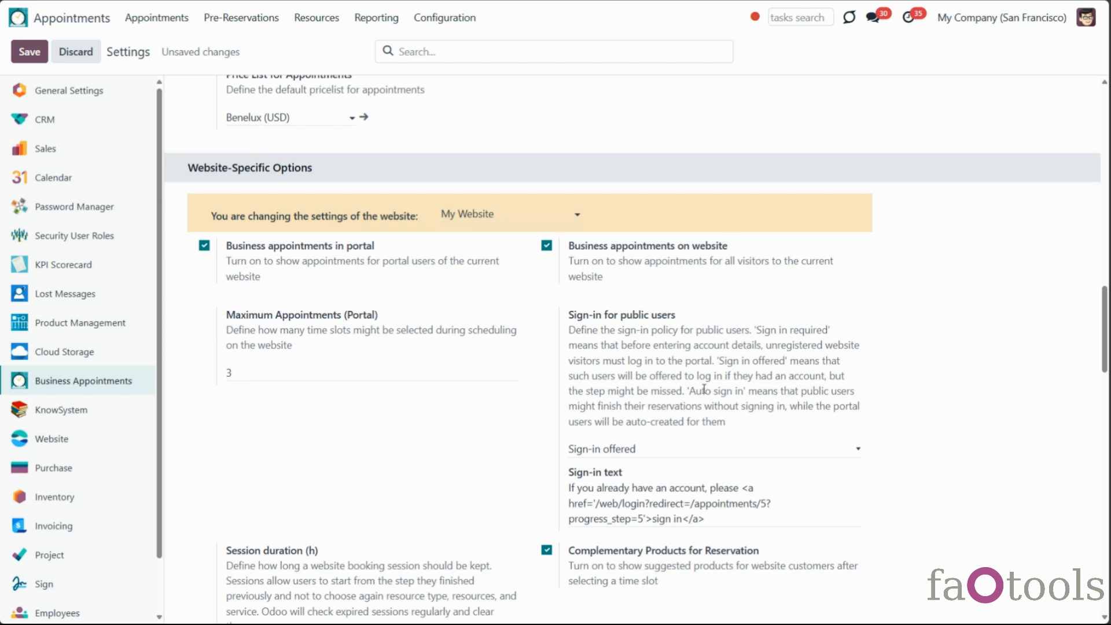
left_click_drag(570, 314, 692, 324)
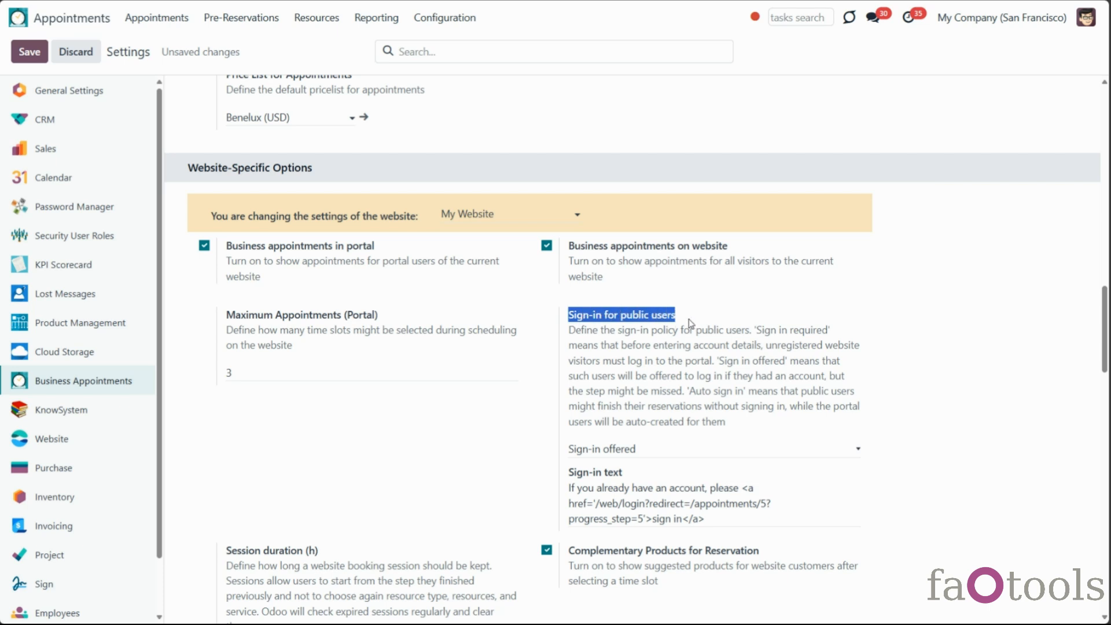
left_click(571, 319)
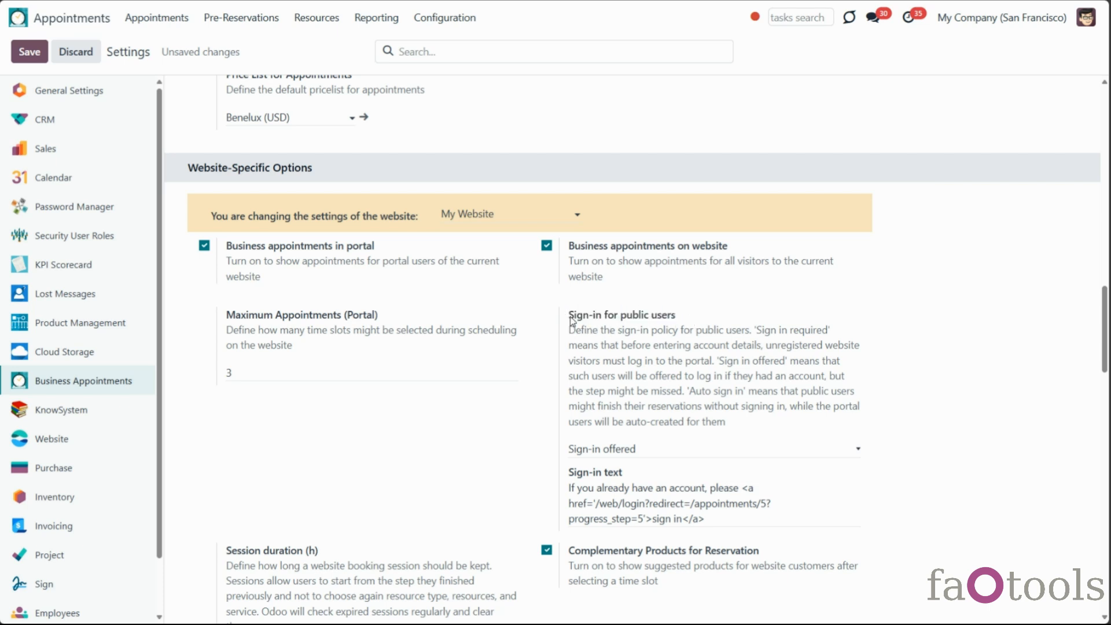
left_click(650, 454)
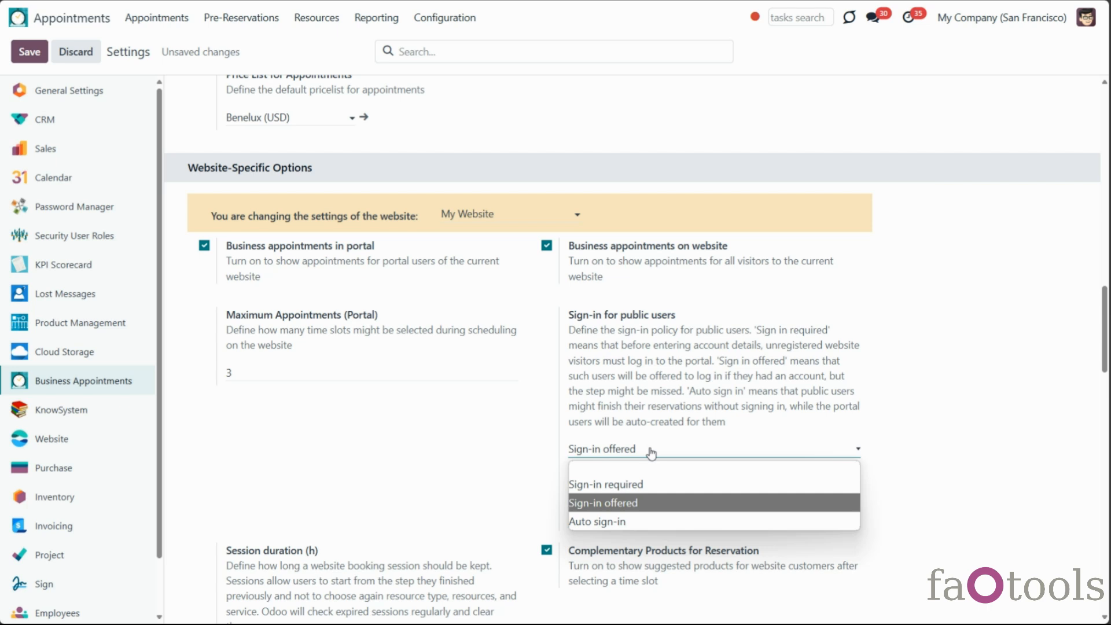
left_click(686, 489)
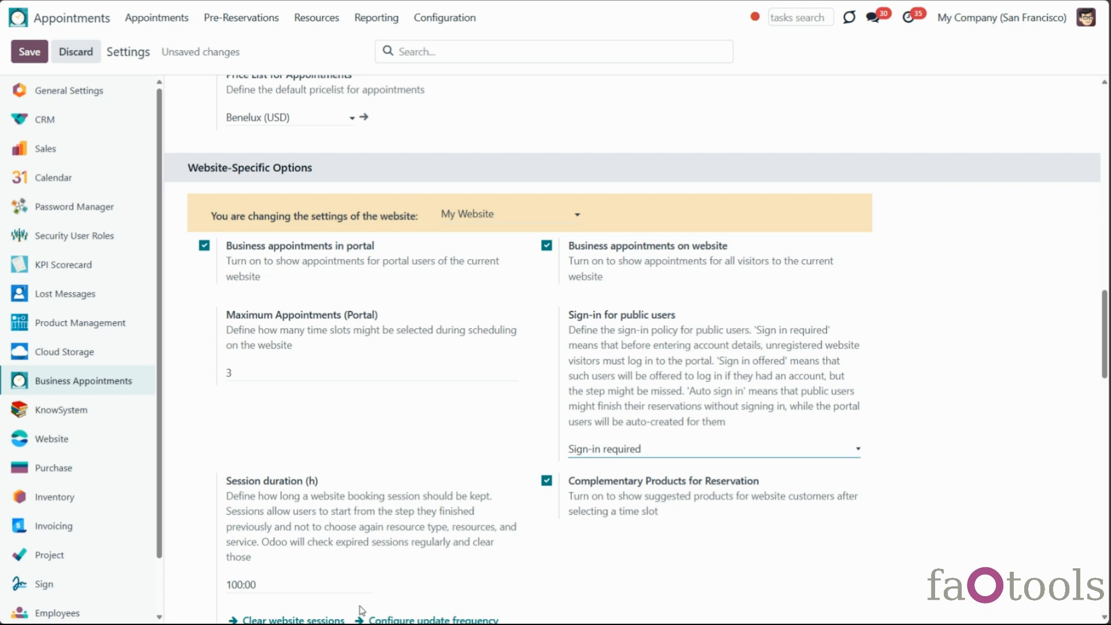
left_click(31, 53)
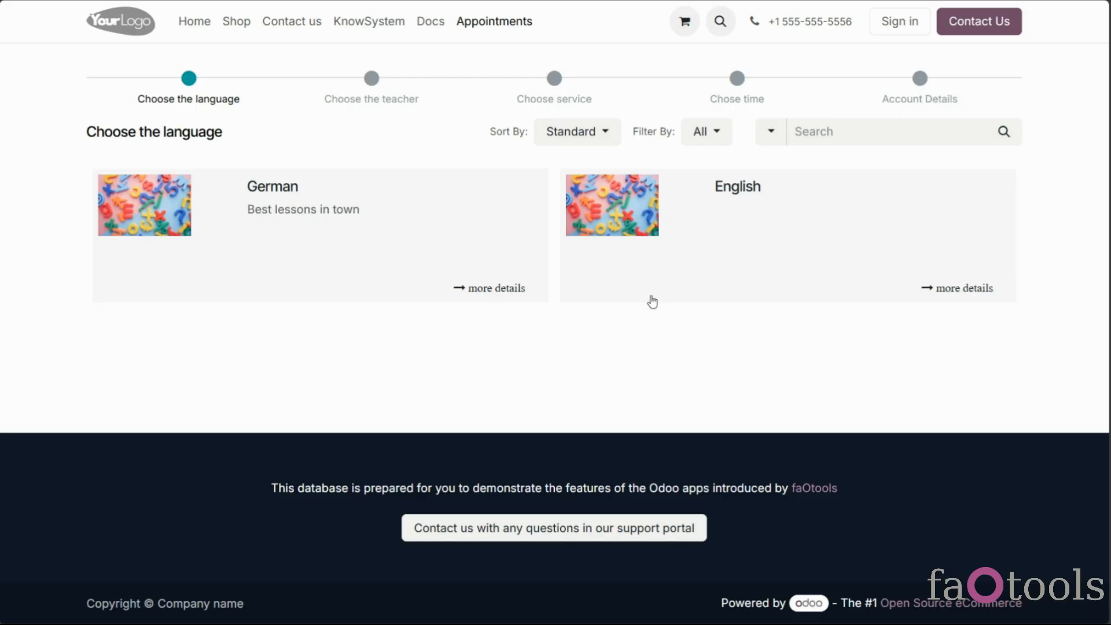
Test-book an English Lesson with the second teacher at Thursday 10:00, skipping complementaries
left_click(837, 243)
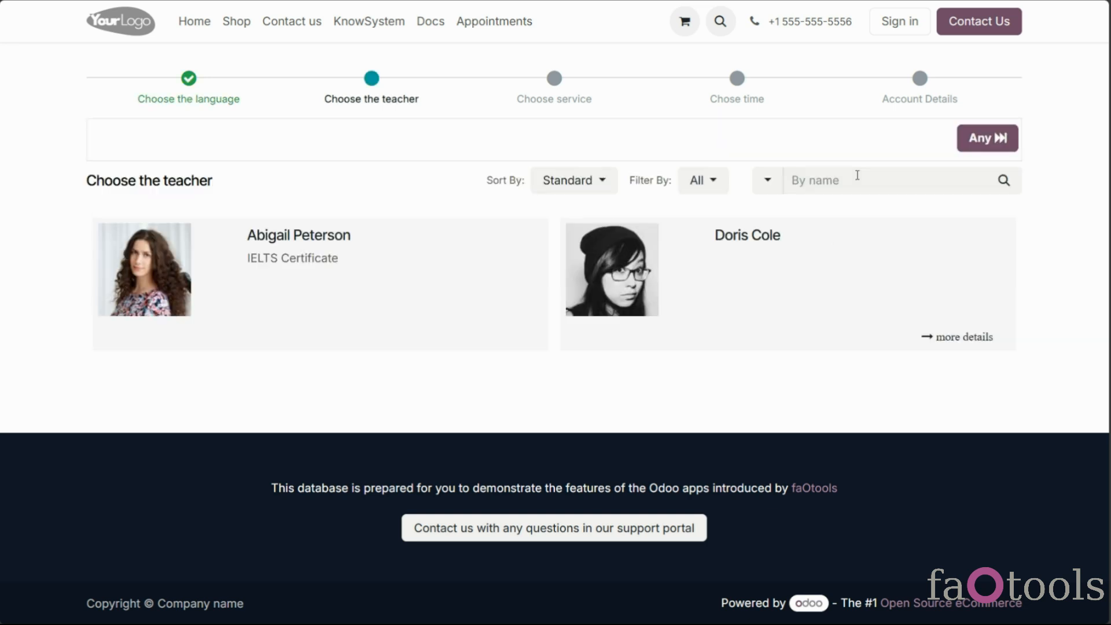
left_click(687, 231)
left_click(694, 240)
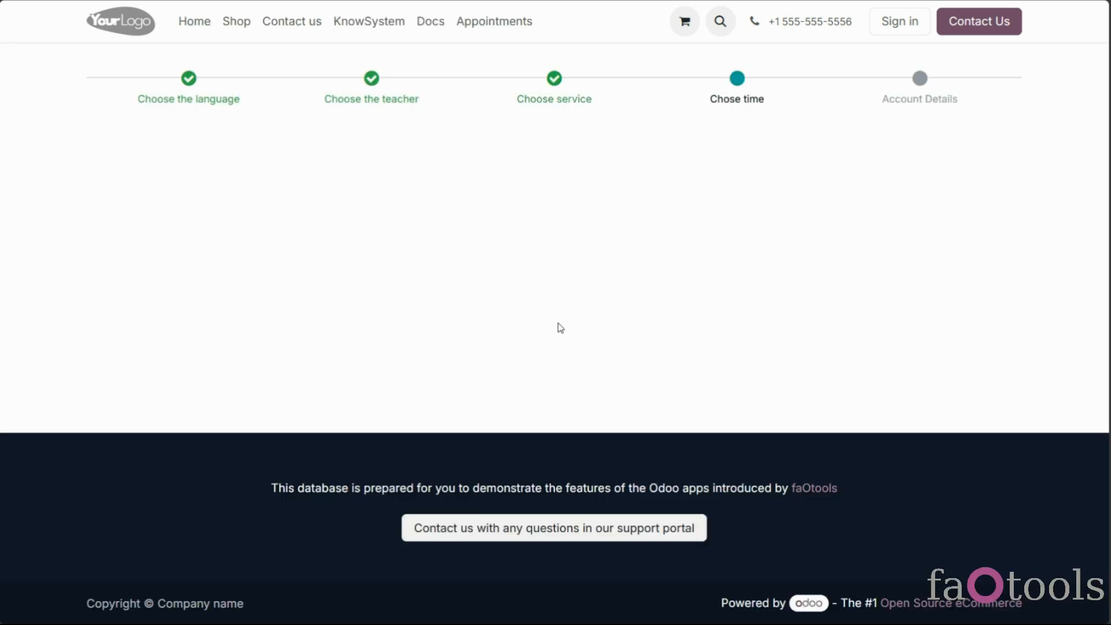
left_click(560, 276)
left_click(361, 412)
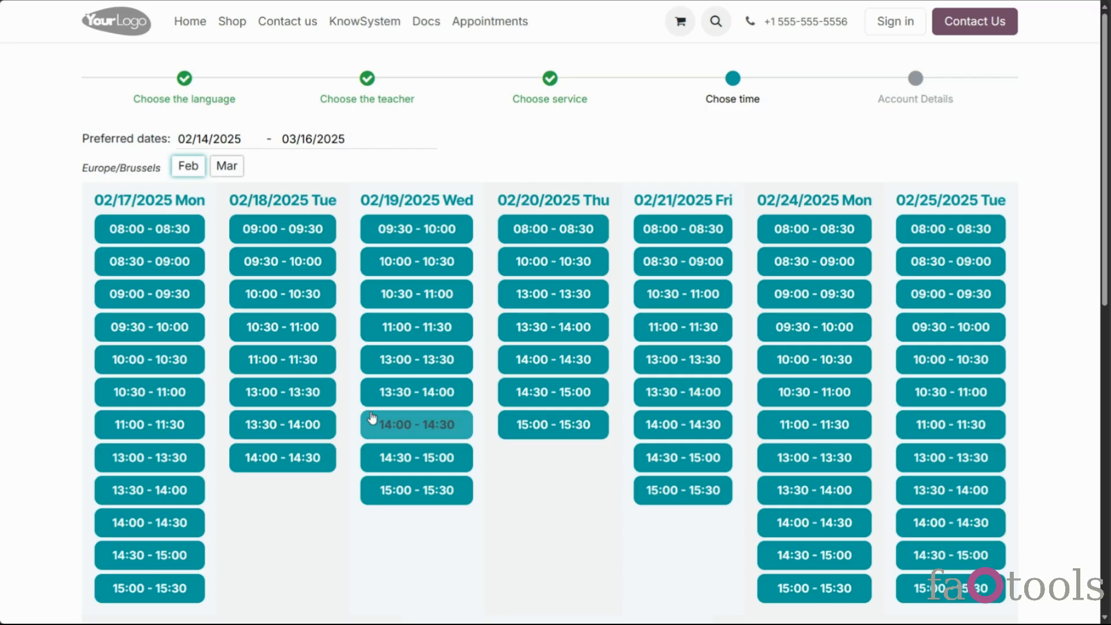
left_click(704, 191)
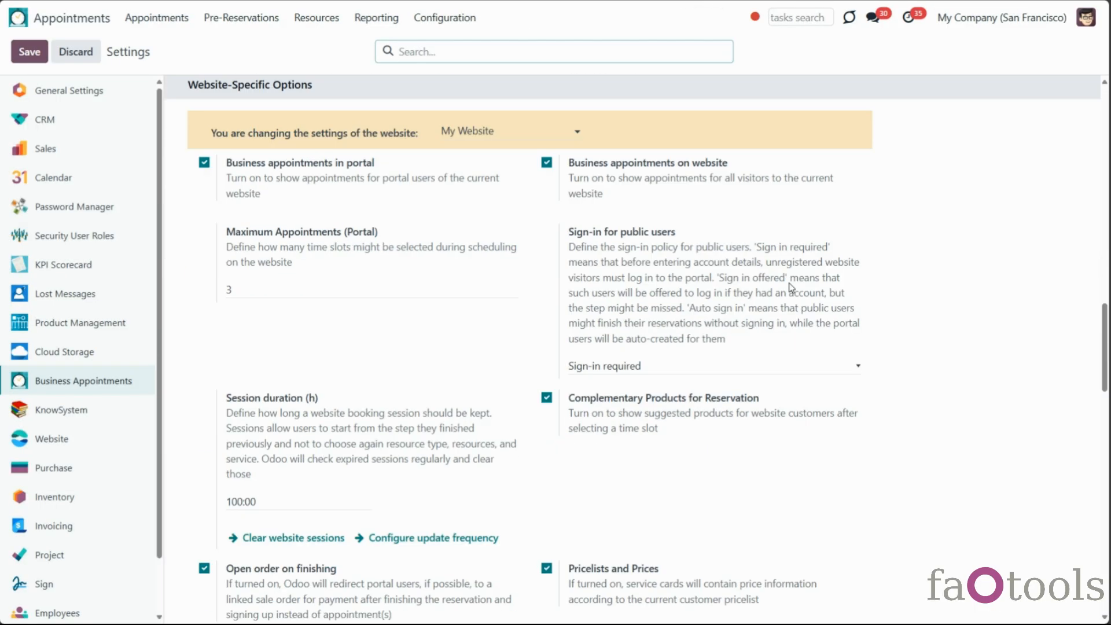
Switch the public-user policy to 'Sign-in offered', save, and follow the booking form's sign-in link
left_click(706, 365)
left_click(670, 415)
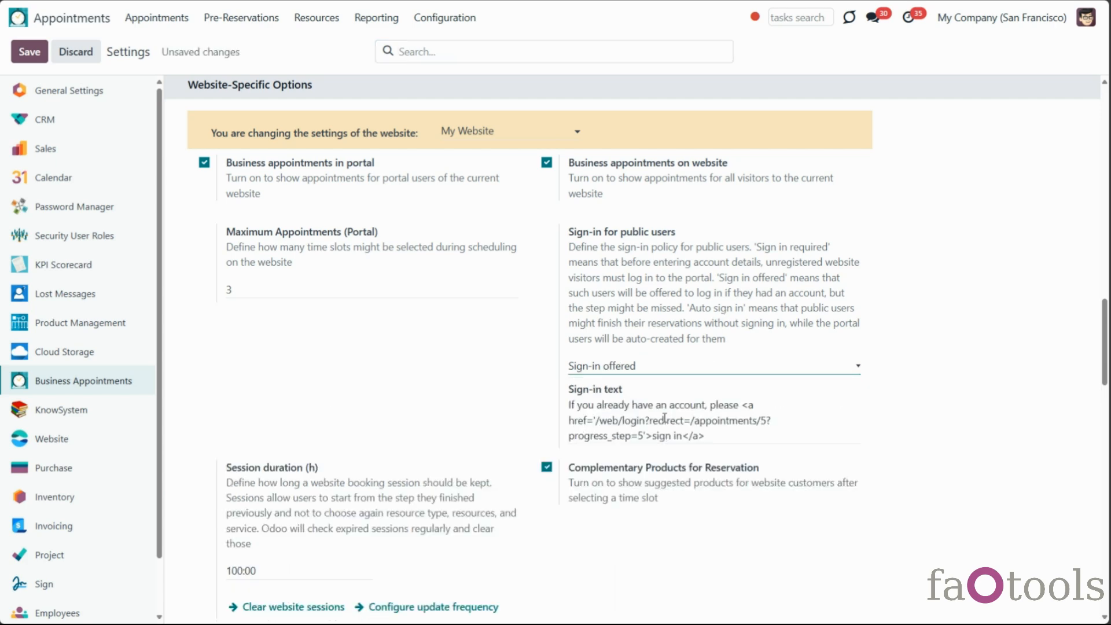
scroll(718, 388, "down", 2)
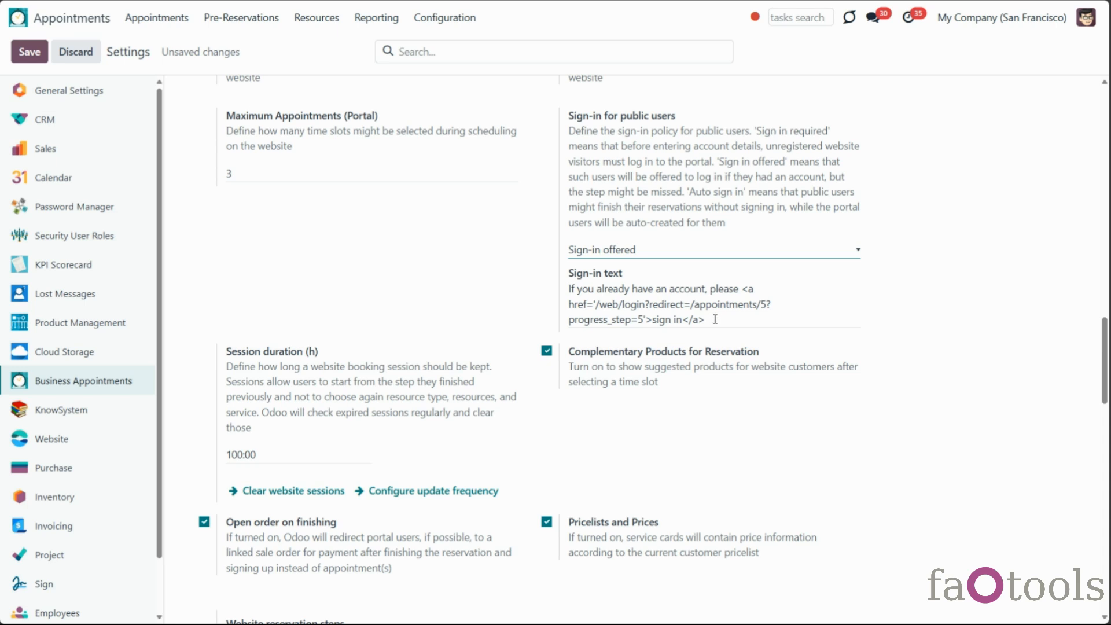
left_click_drag(714, 319, 563, 296)
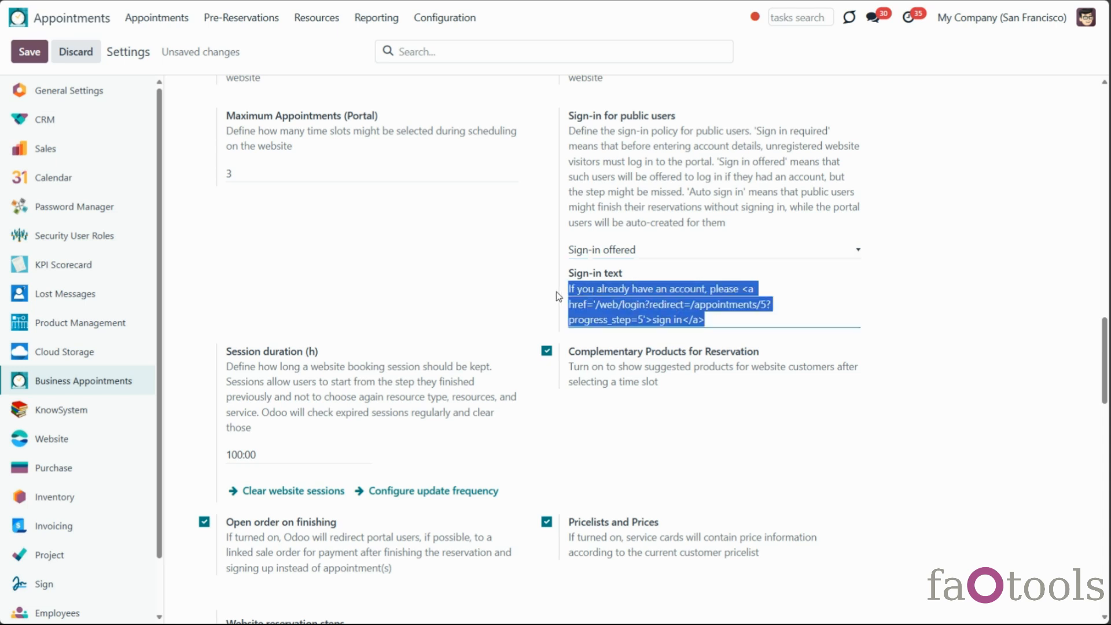
left_click(618, 306)
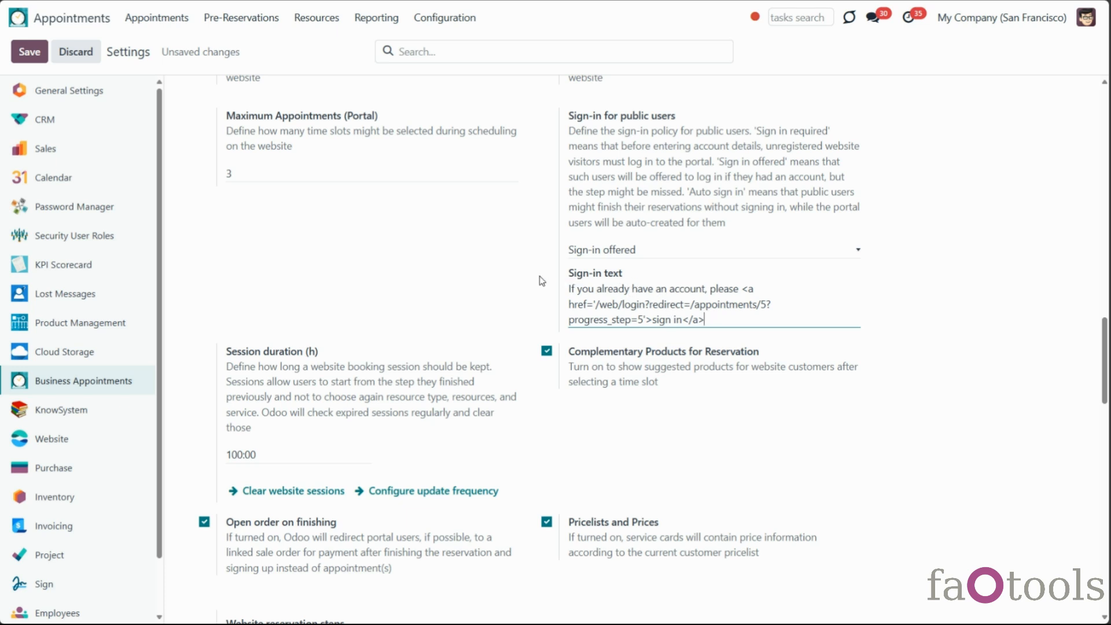
left_click(30, 52)
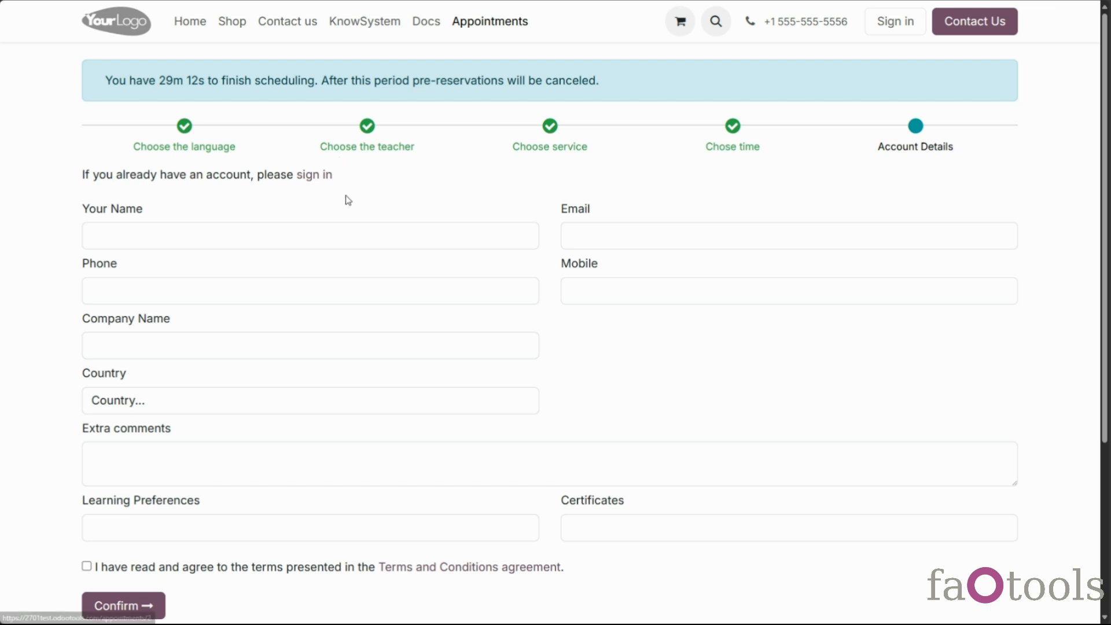
left_click(317, 181)
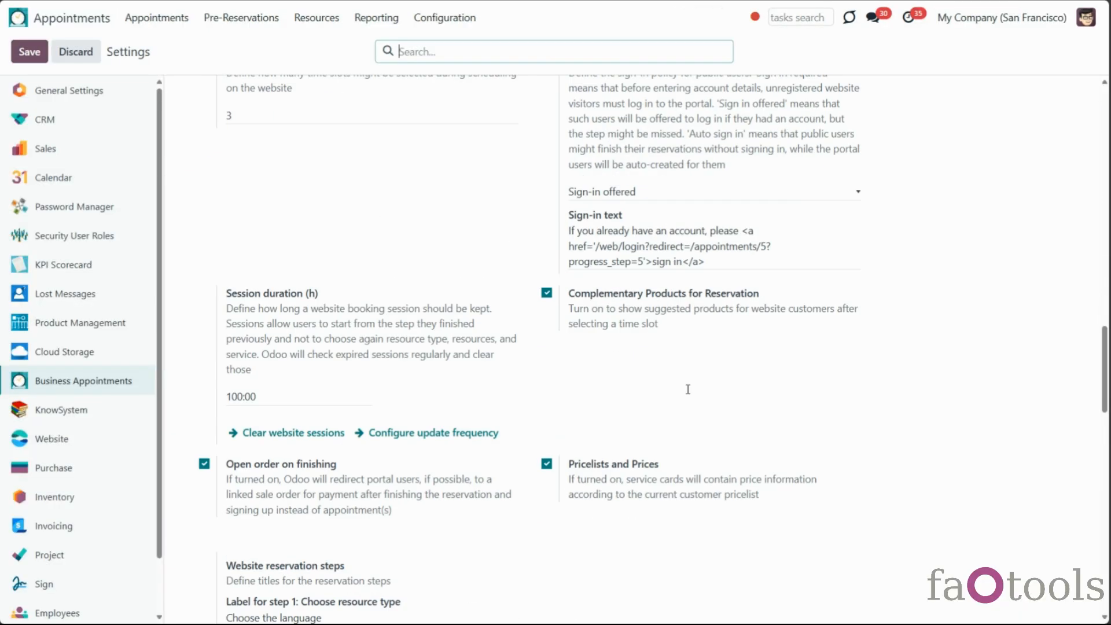
Set the public-user sign-in policy to Auto sign-in and save
scroll(687, 389, "up", 2)
left_click(666, 316)
left_click(637, 377)
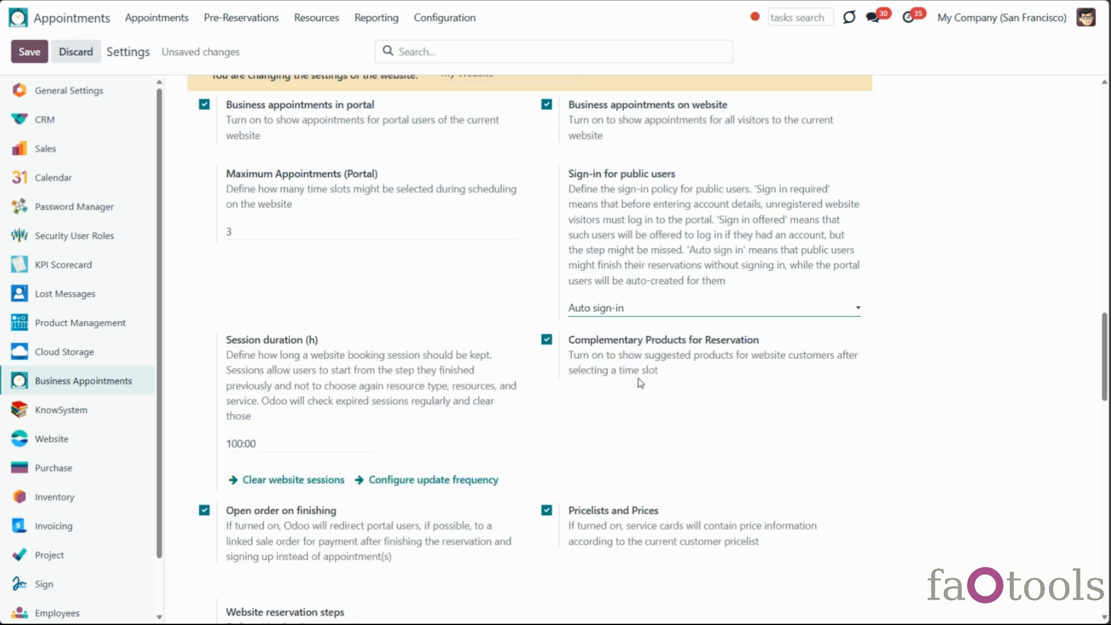
left_click(25, 57)
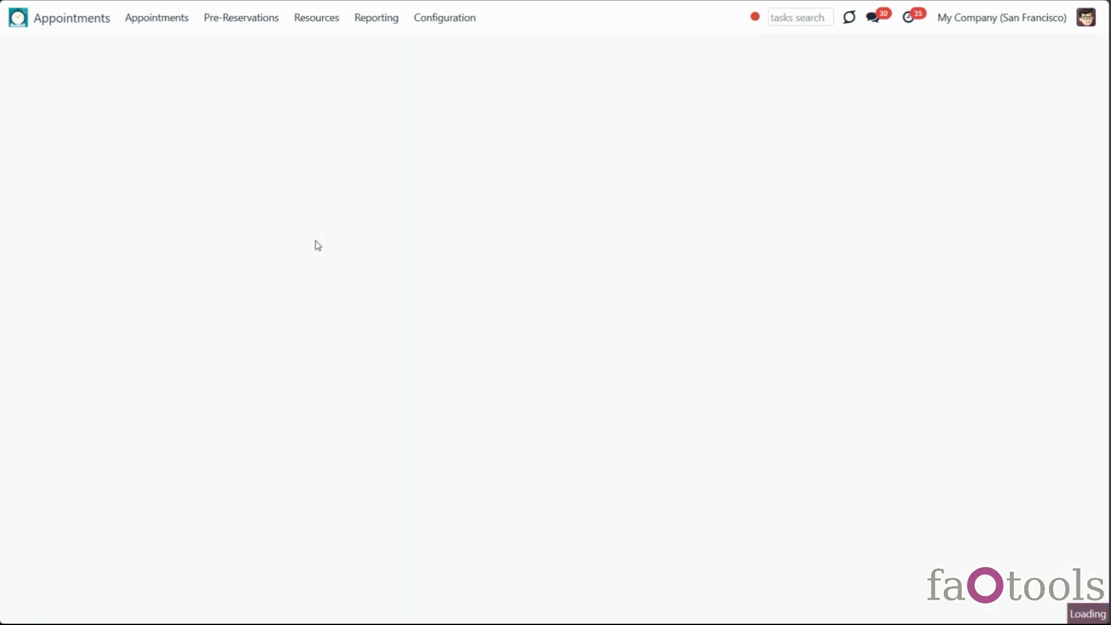
Correct the e-mail's '.com' ending and go to the portal password setup page
type("cpm")
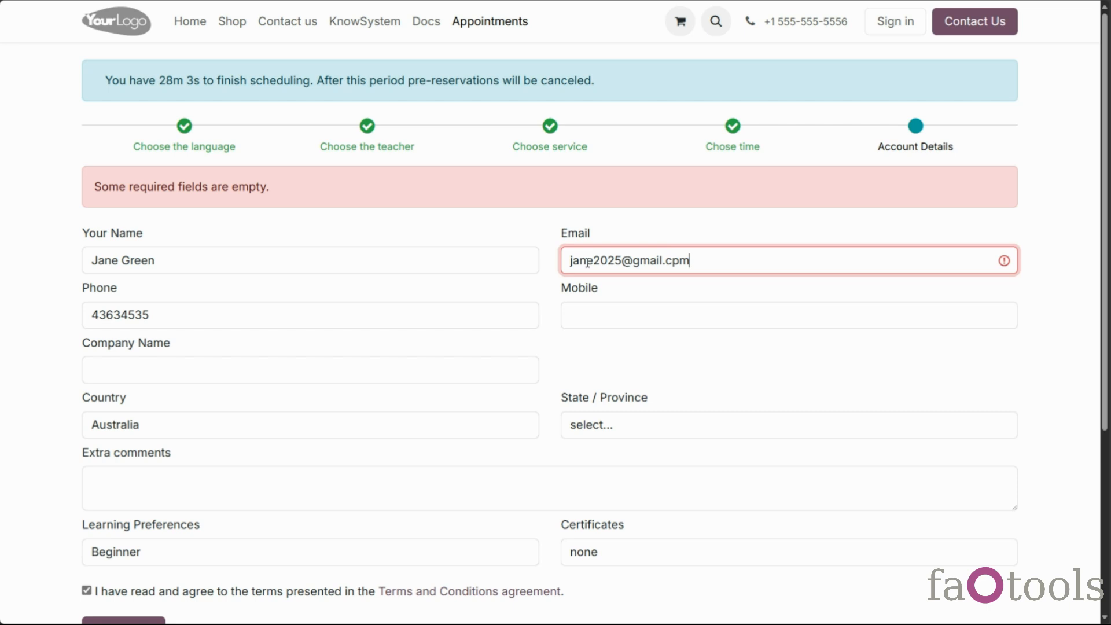
key("BackSpace")
key("BackSpace")
type("om")
scroll(404, 359, "down", 5)
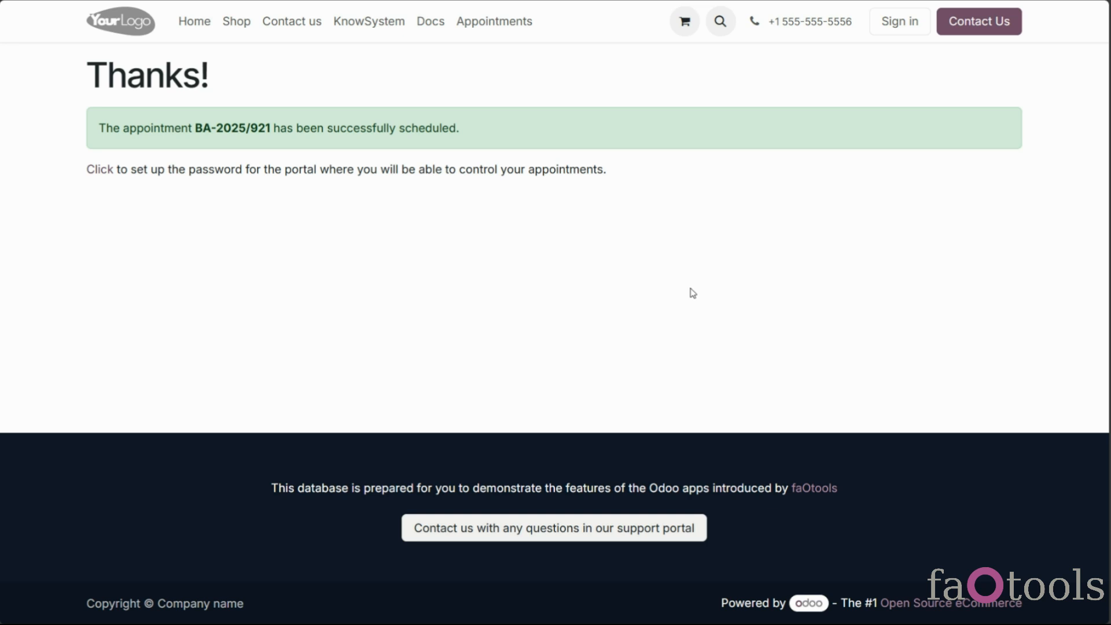
left_click(100, 172)
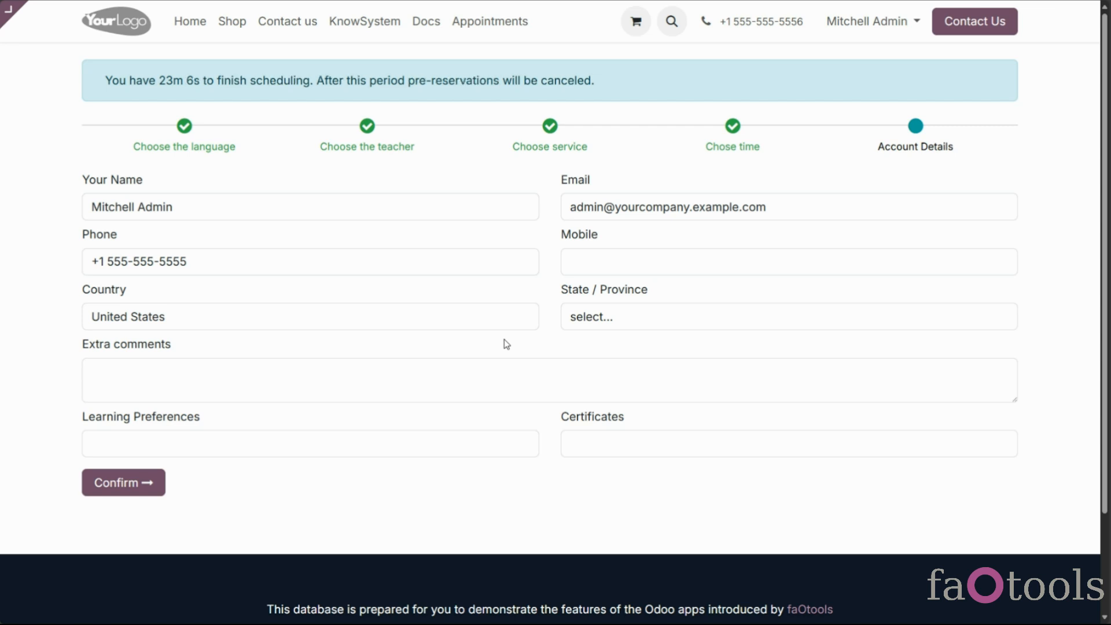
Submit Account Details and review the prefilled Your Name and Email fields
left_click(140, 491)
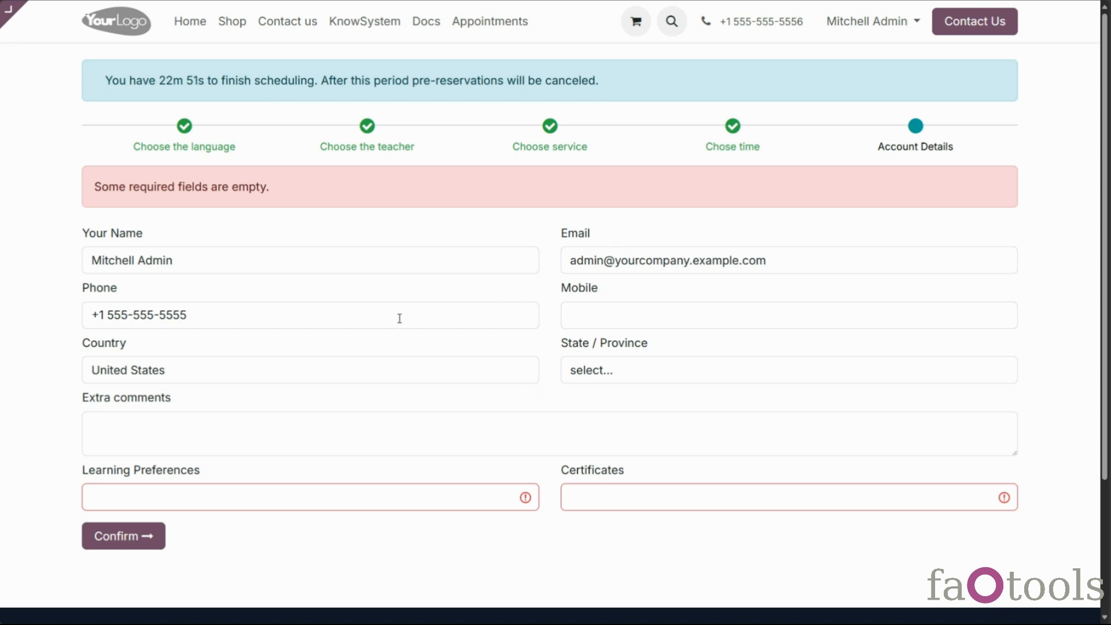
mouse_move(81, 228)
left_mouse_down()
mouse_move(145, 236)
mouse_move(87, 235)
left_mouse_up()
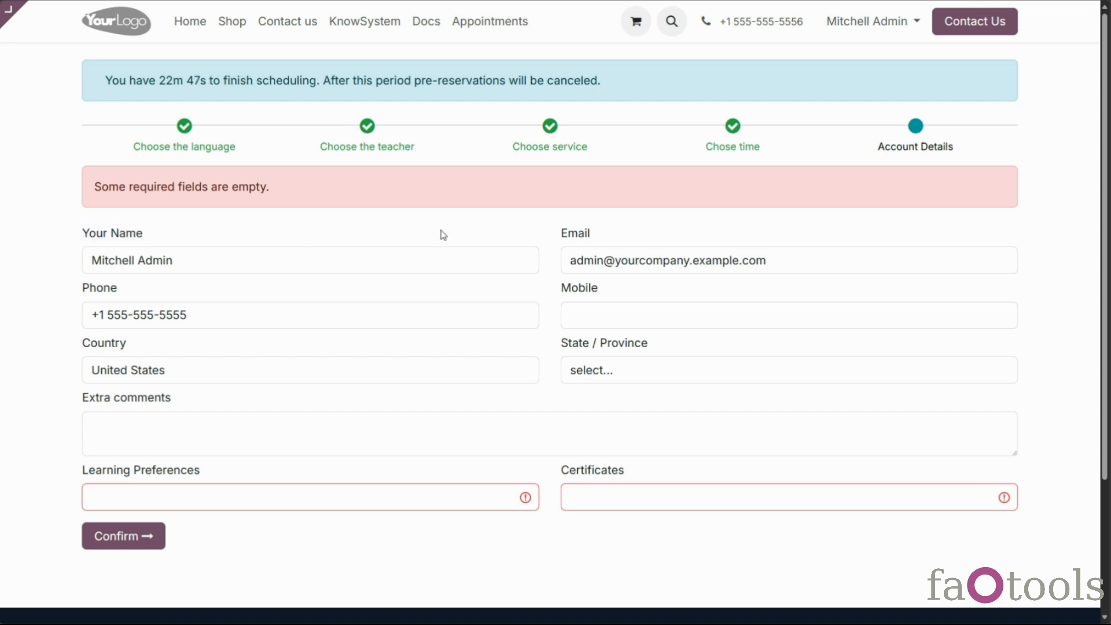
mouse_move(561, 235)
left_mouse_down()
mouse_move(613, 238)
mouse_move(561, 241)
left_mouse_up()
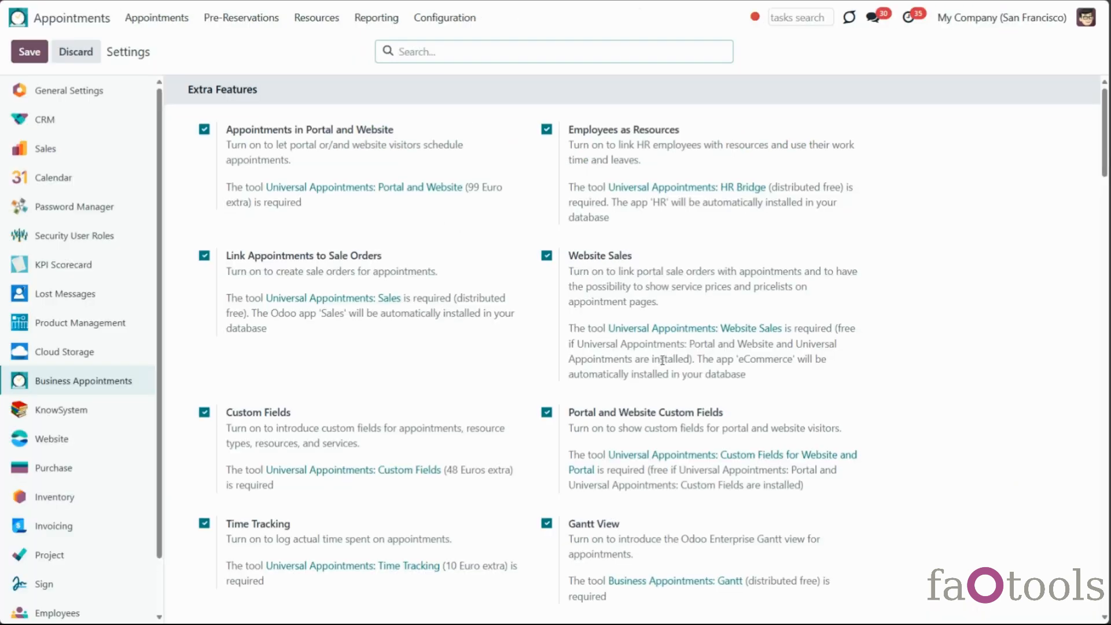
Move Country from the mandatory to the optional account details
scroll(695, 370, "down", 10)
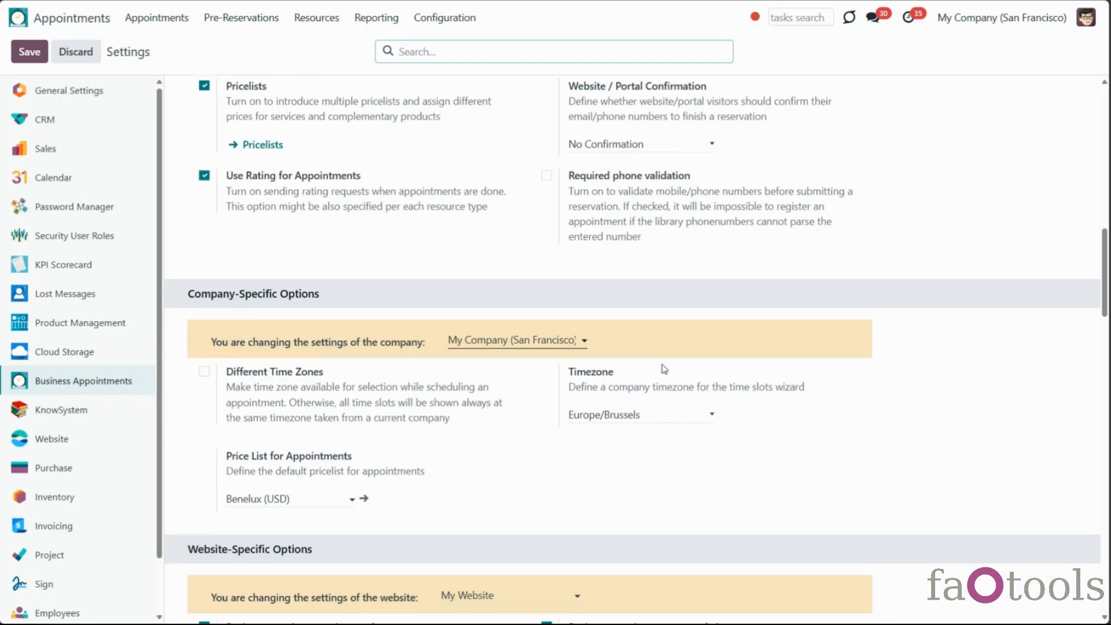
scroll(664, 368, "down", 6)
scroll(664, 368, "down", 2)
scroll(664, 369, "down", 9)
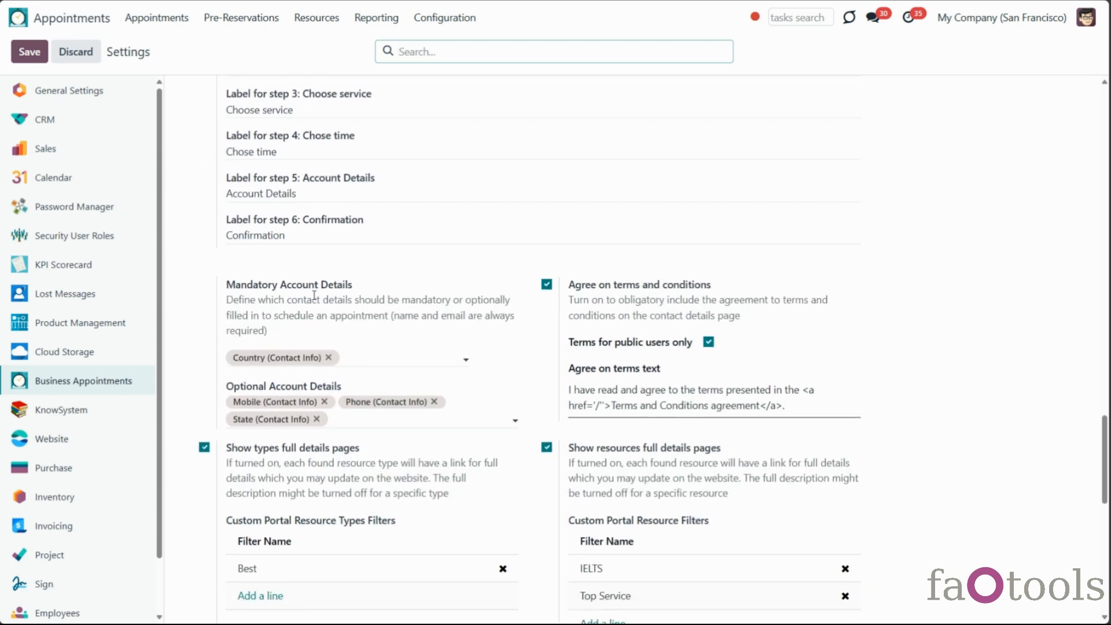
left_click(328, 357)
left_click(327, 356)
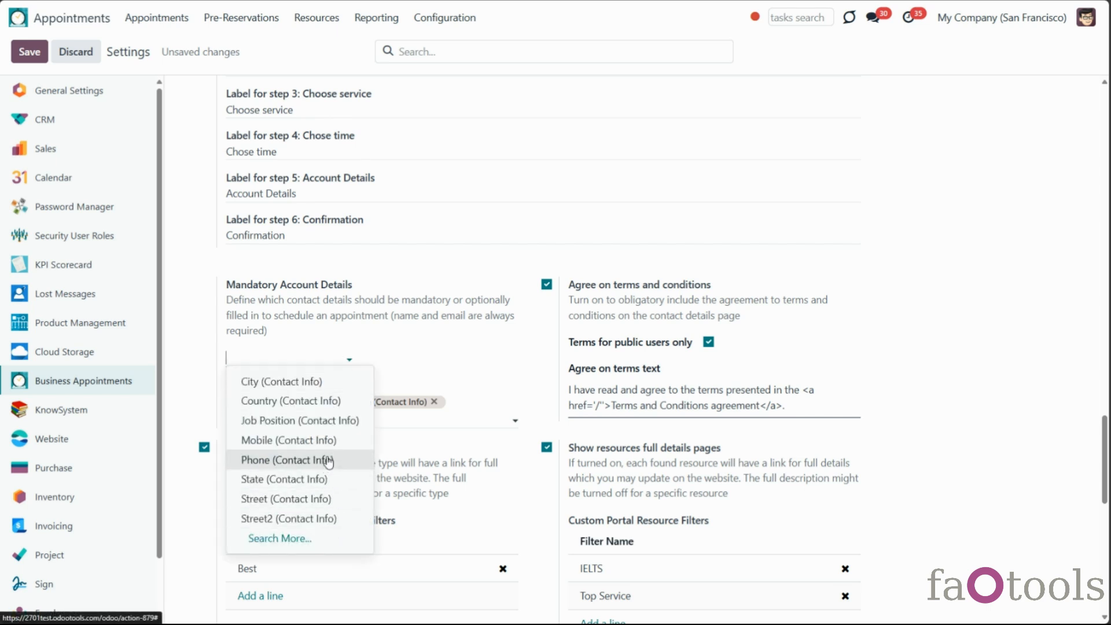
left_click(389, 379)
left_click(356, 420)
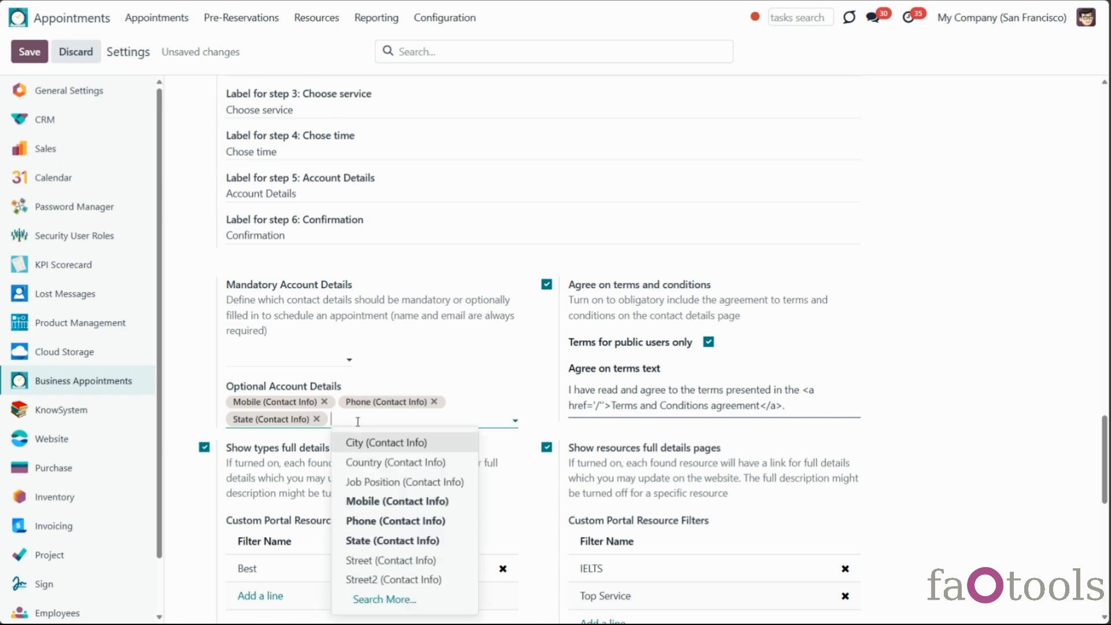
left_click(392, 461)
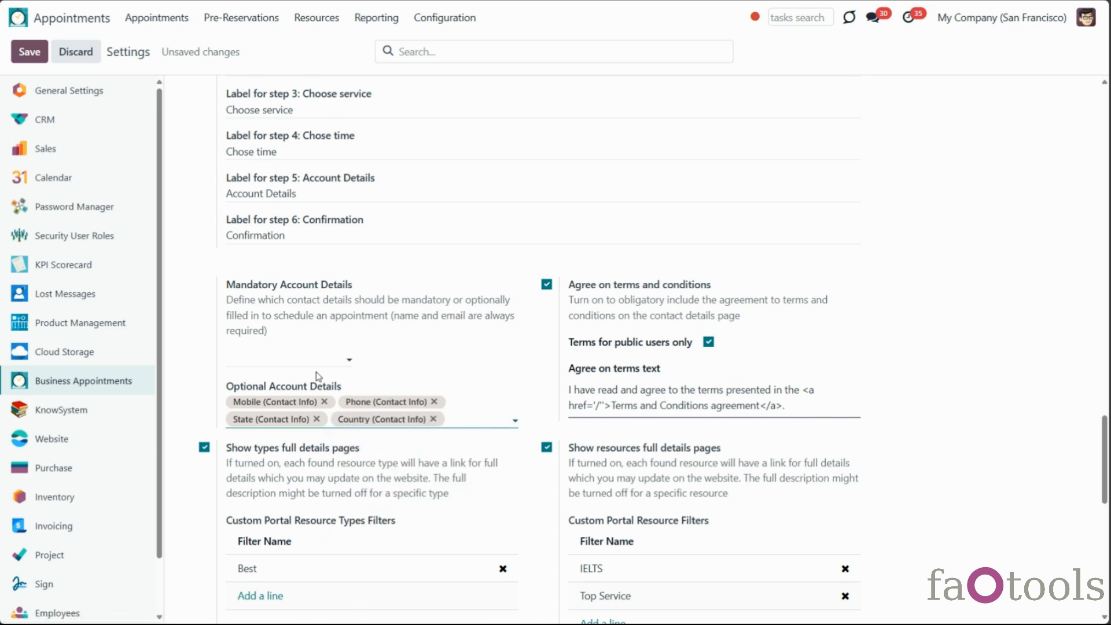
Drop State, make Phone mandatory, save, and open the Appointment Fields list
left_click(316, 418)
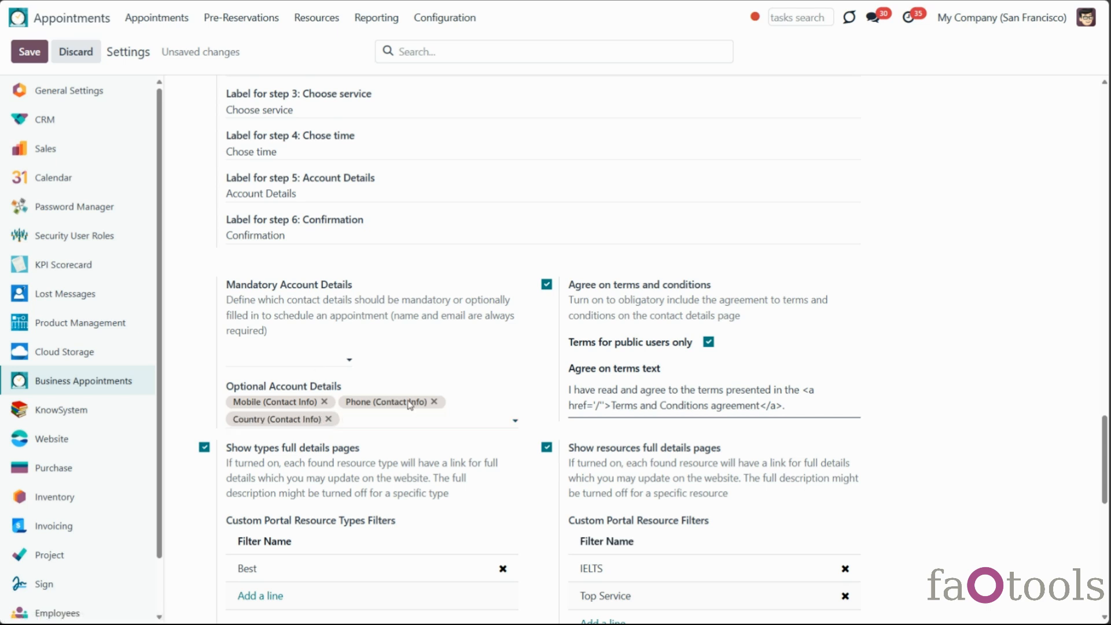
left_click(433, 402)
left_click(347, 360)
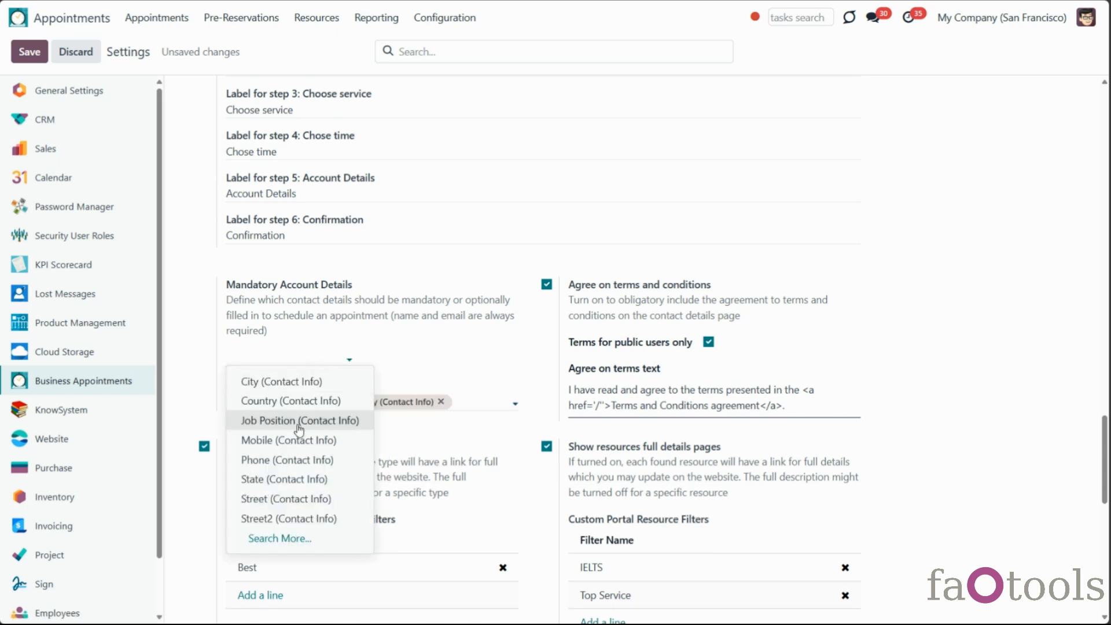
left_click(296, 459)
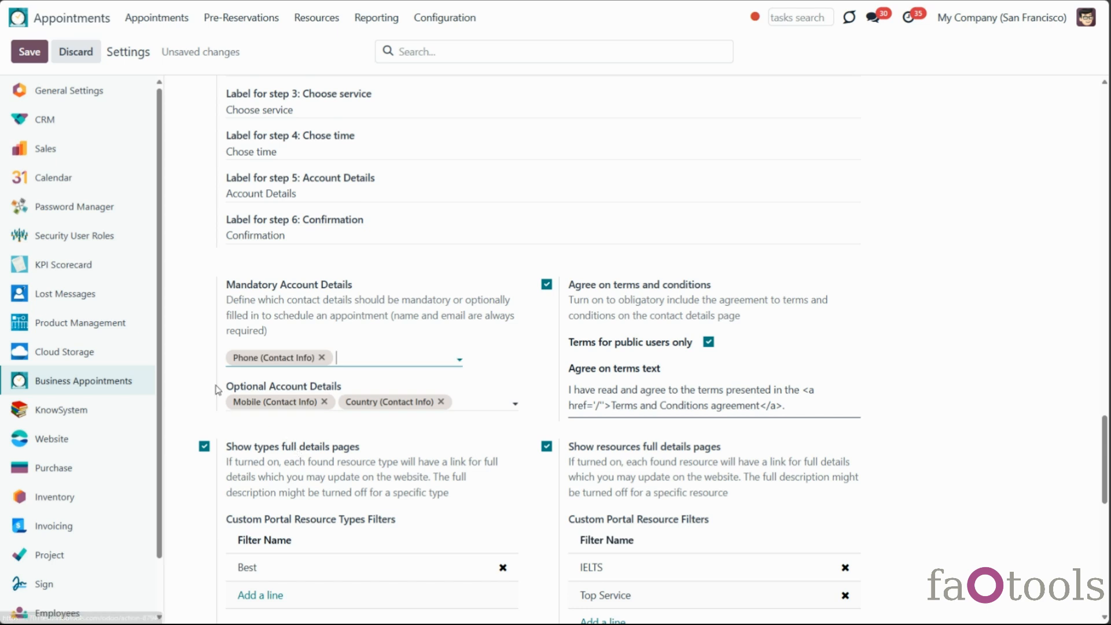
left_click(33, 61)
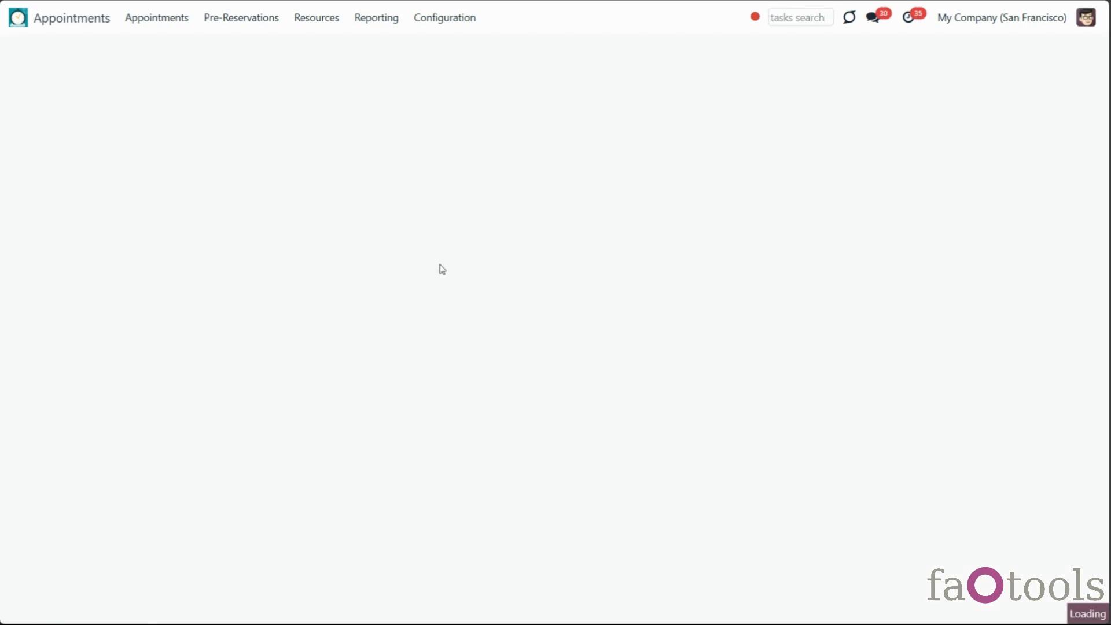
left_click(446, 18)
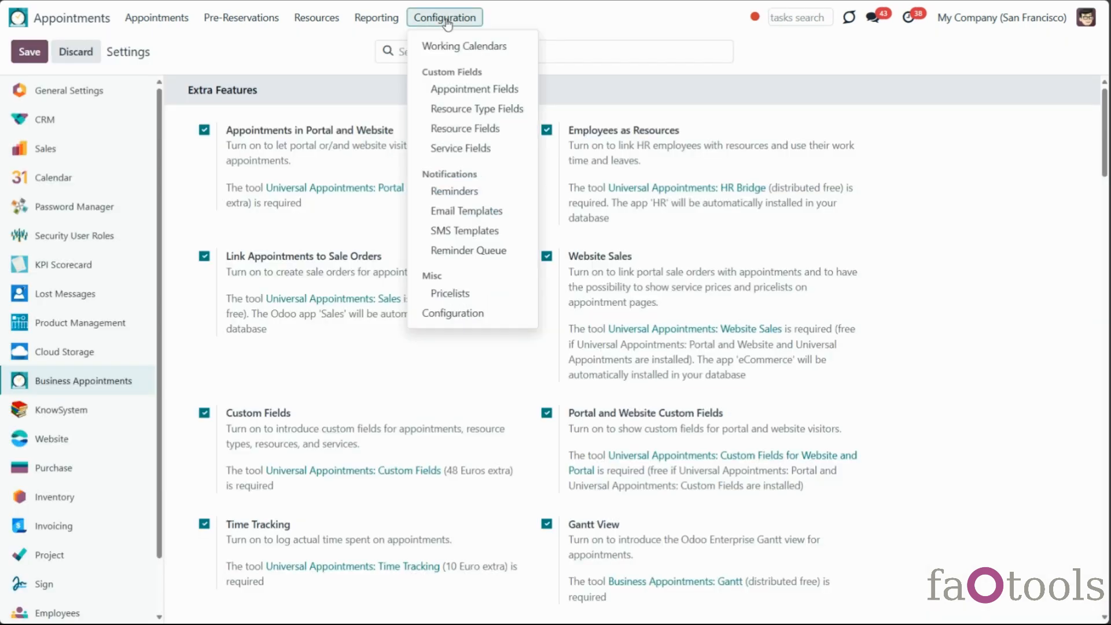
left_click(453, 93)
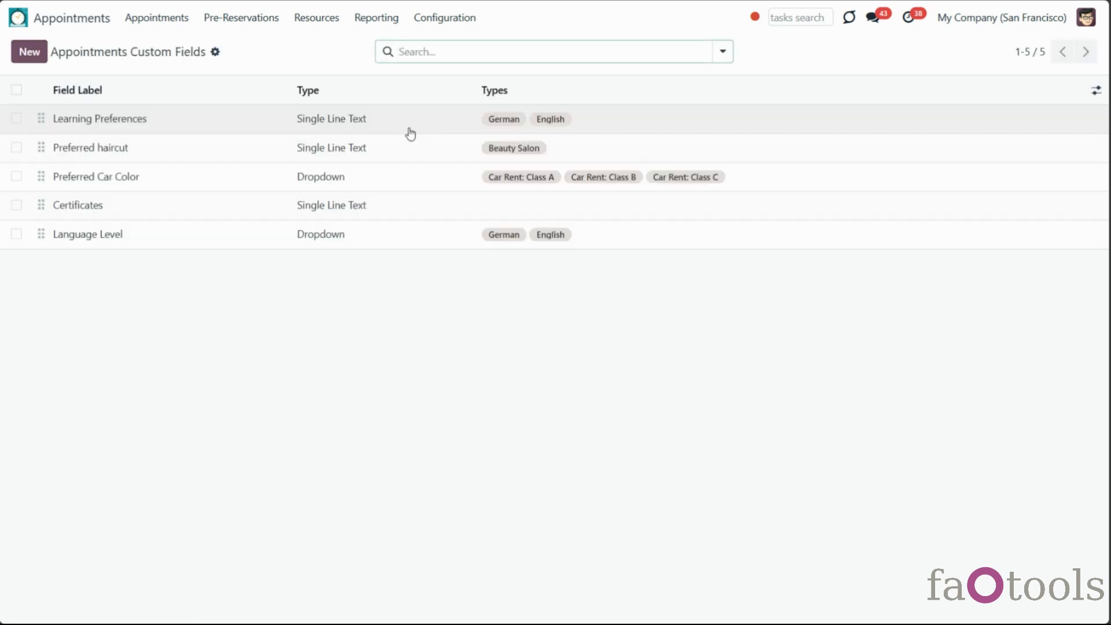
Open the Language Level field settings and preview its choices on the booking form
left_click(273, 243)
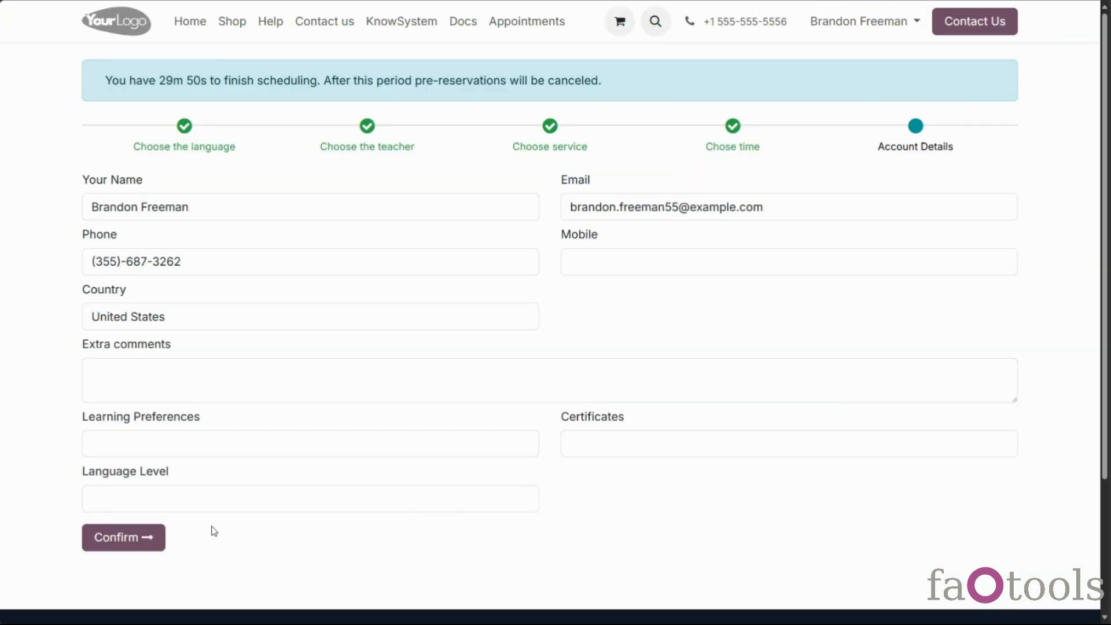
left_click(110, 500)
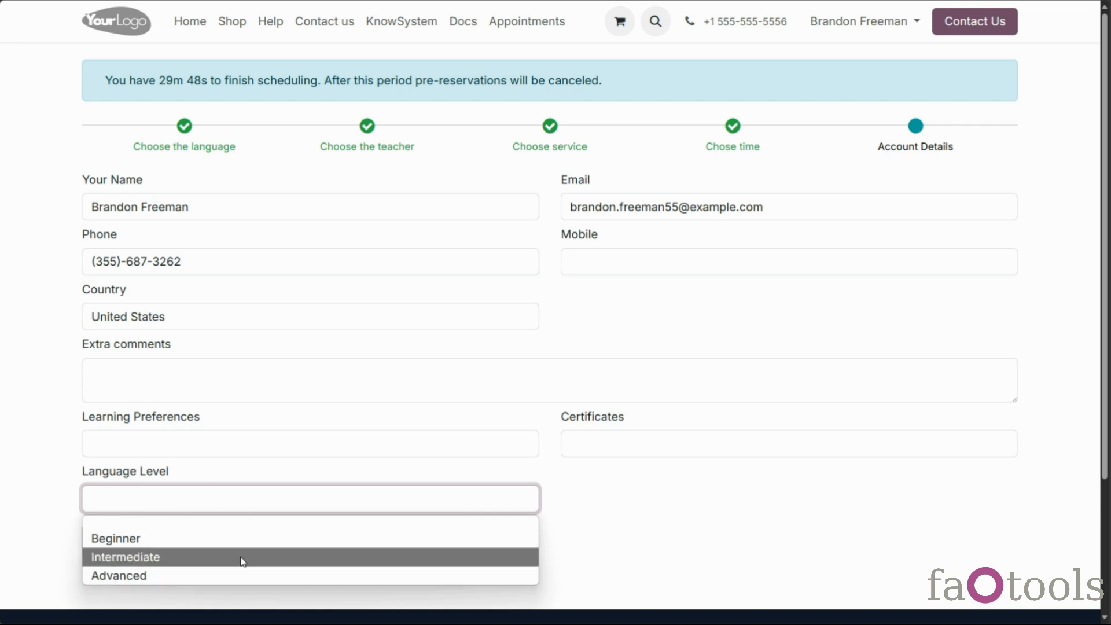
left_click(657, 501)
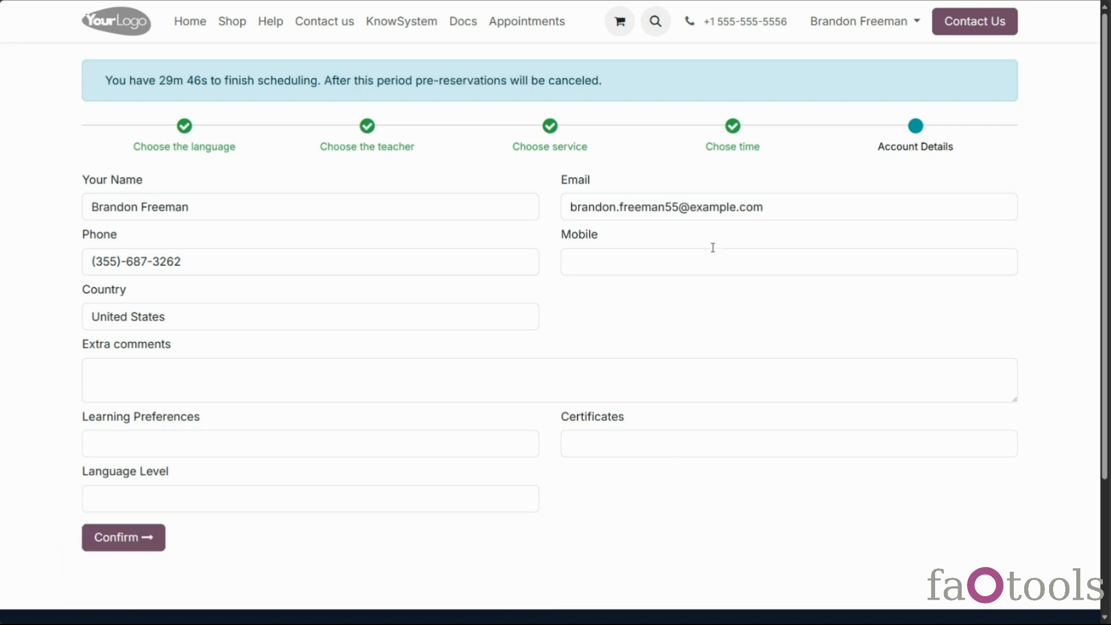
Try confirming the booking with the e-mail's domain deleted, then restore the full address
left_click_drag(679, 207, 887, 193)
key("BackSpace")
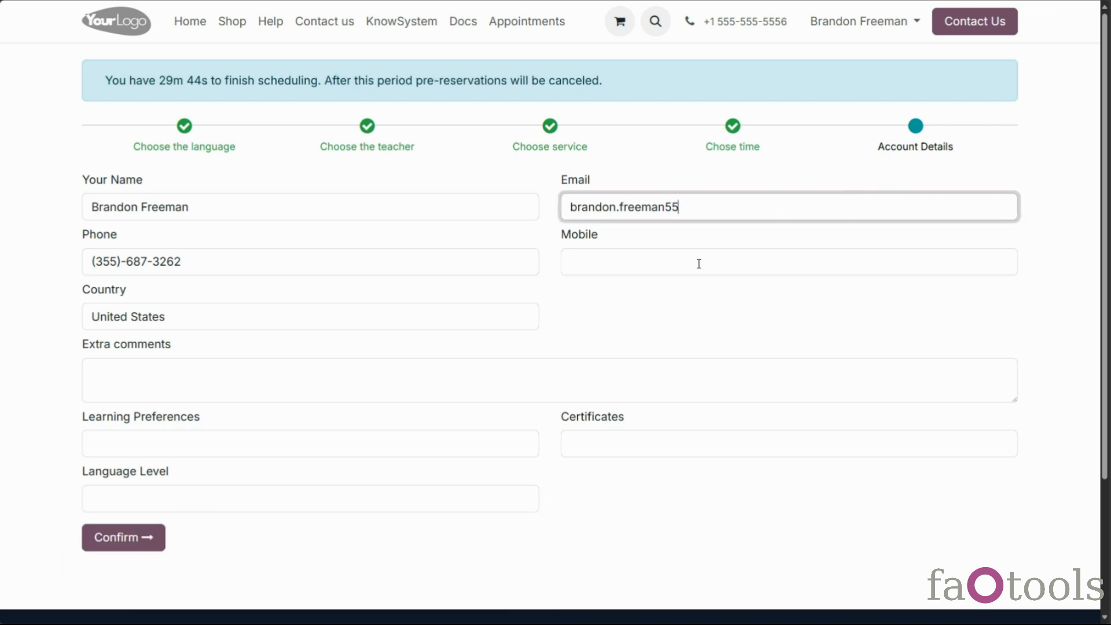
left_click(148, 537)
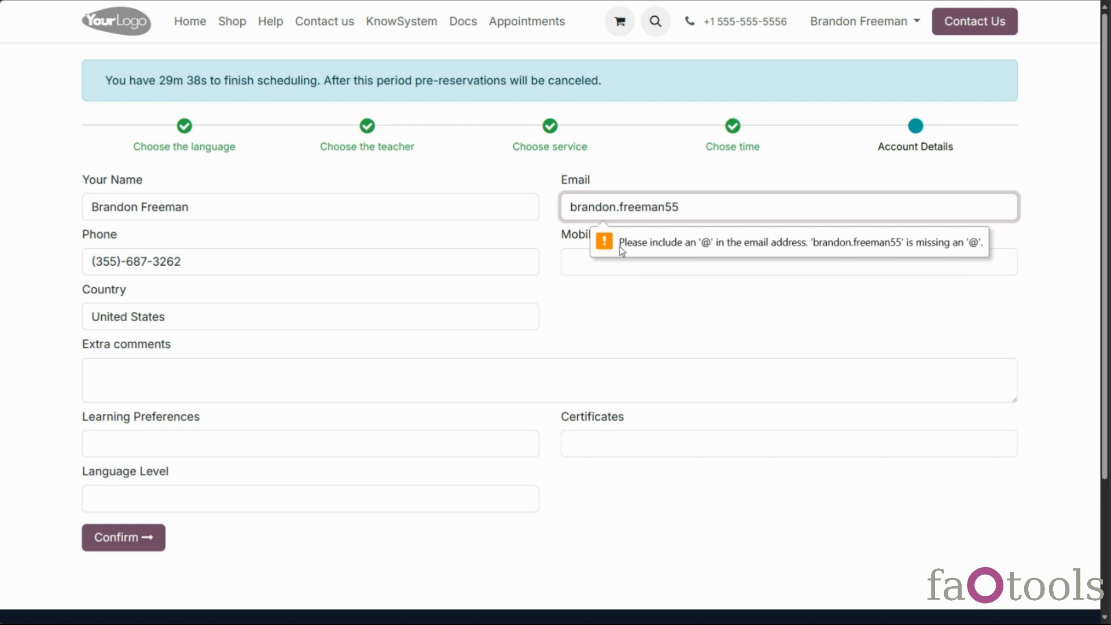
left_click_drag(686, 214, 562, 217)
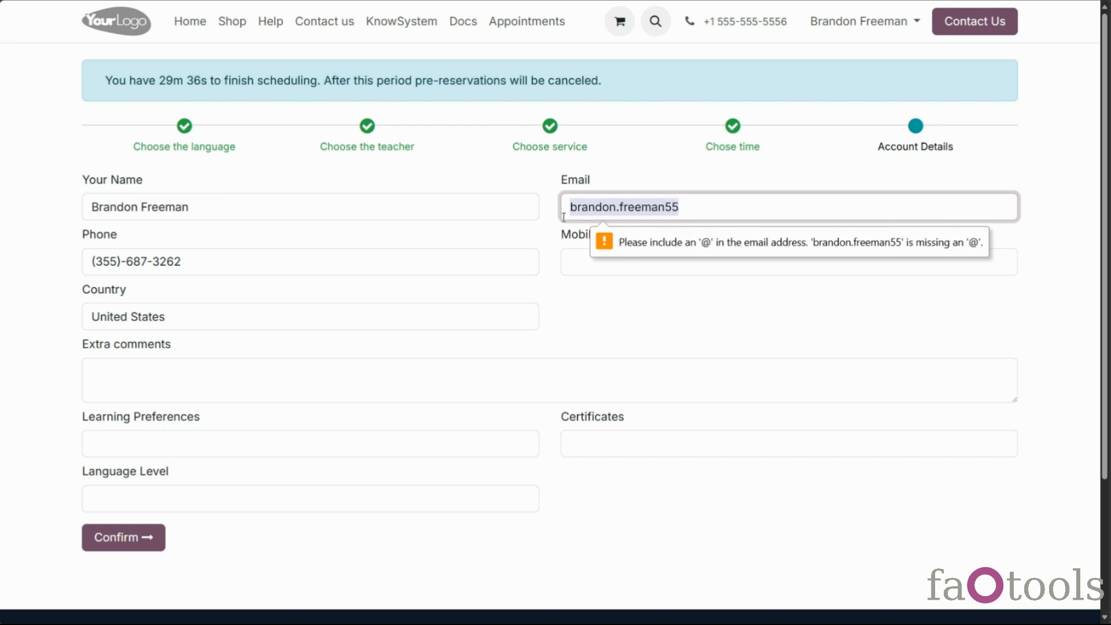
key("ctrl+v")
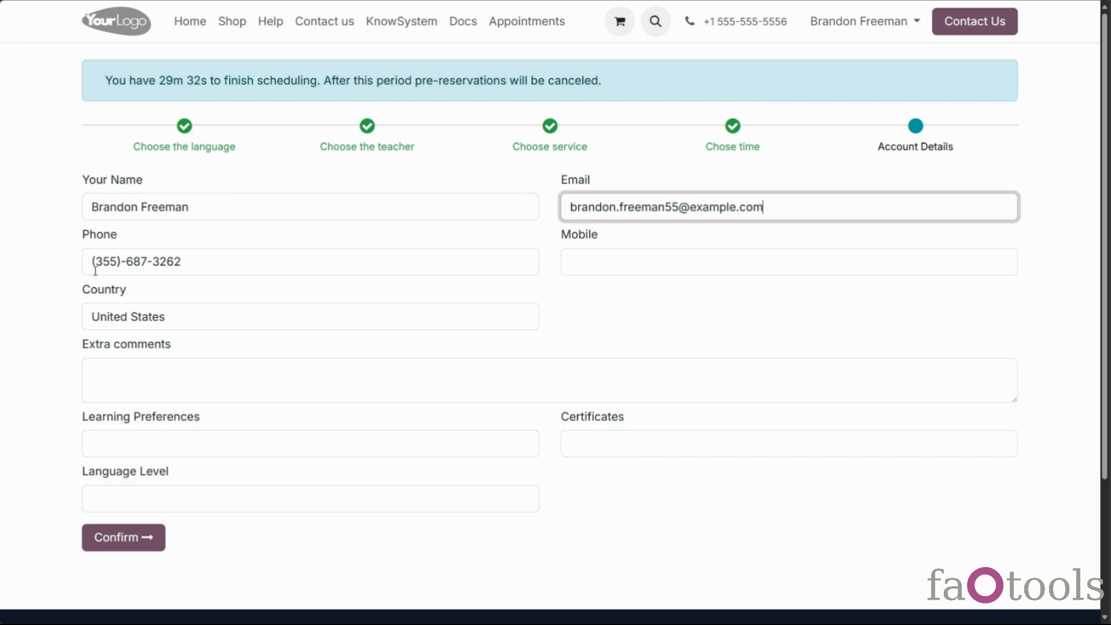
Enable Required phone validation and save the settings
left_click_drag(96, 260, 229, 249)
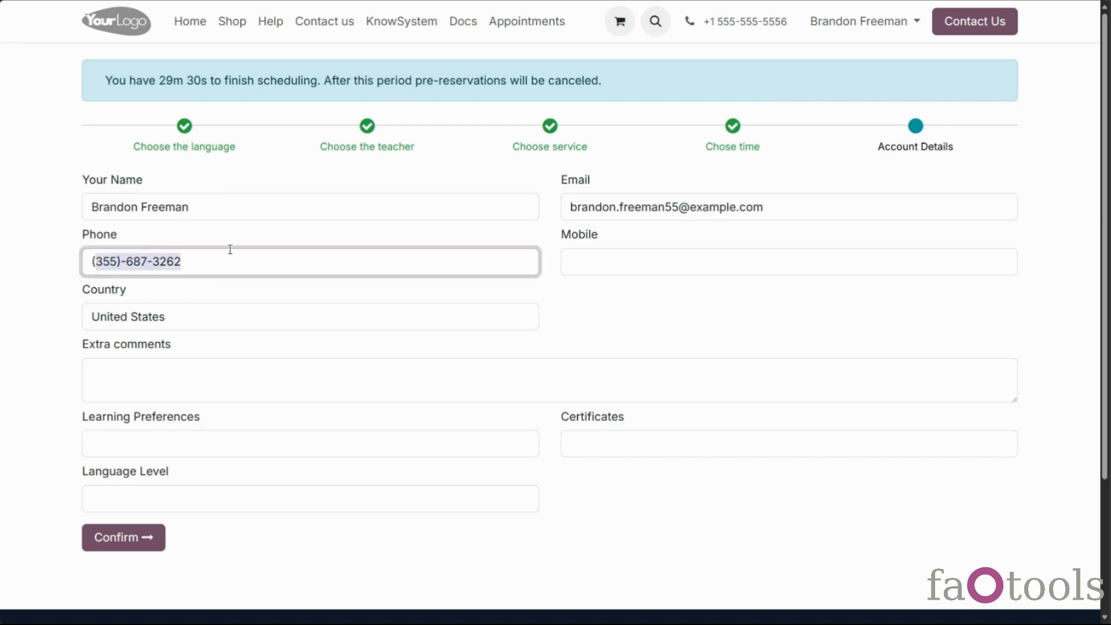
left_click(206, 300)
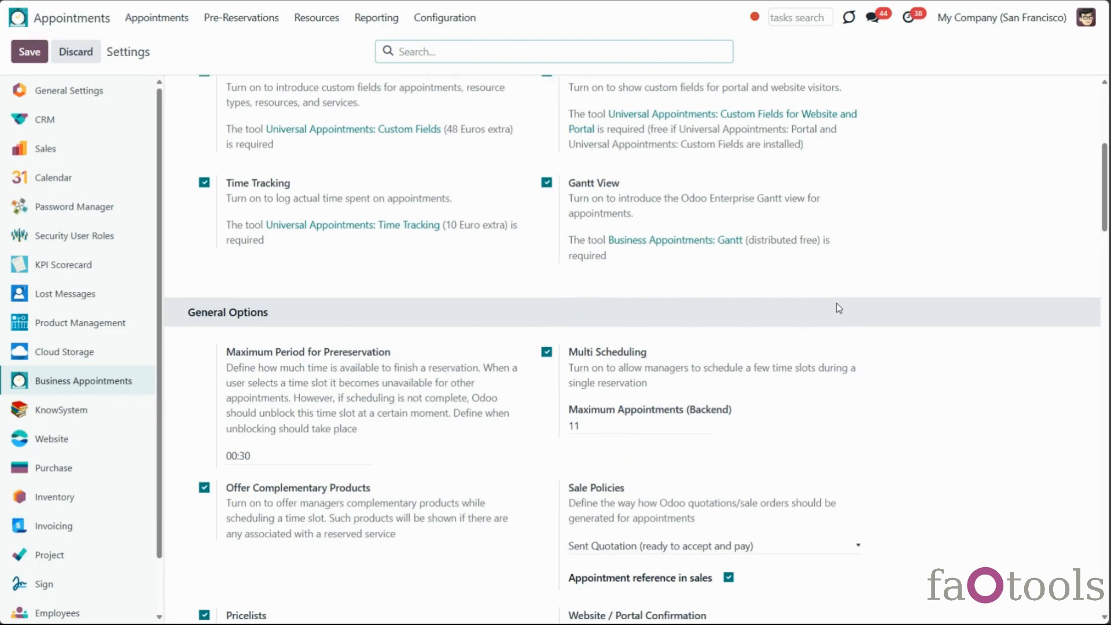
scroll(836, 307, "down", 4)
left_click(546, 468)
left_click(29, 51)
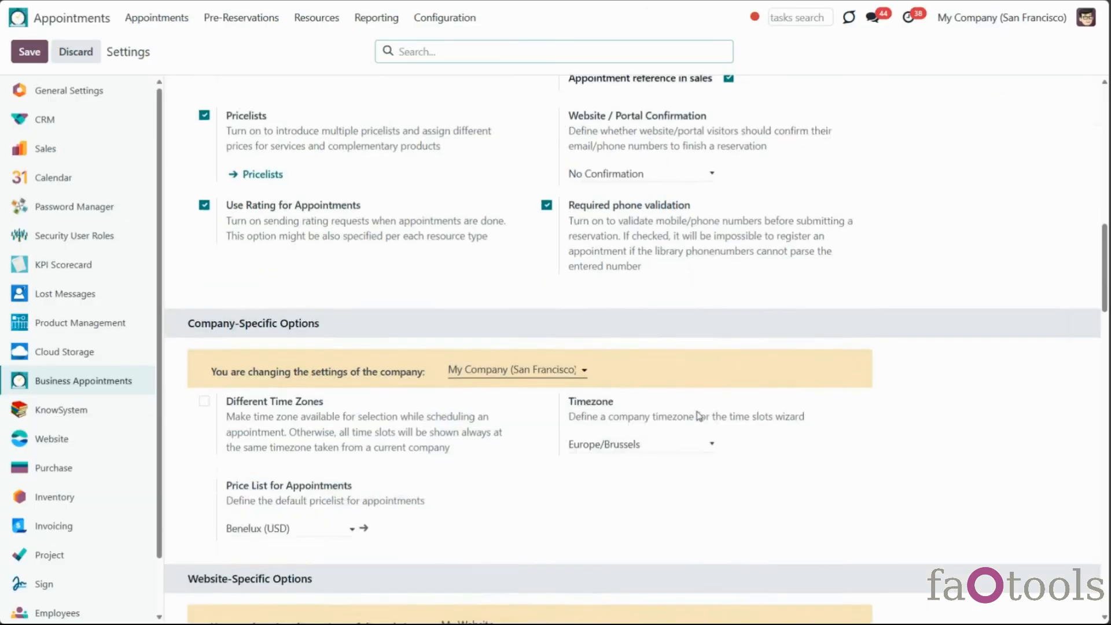
Enable Agree on terms and conditions and save
scroll(698, 416, "down", 4)
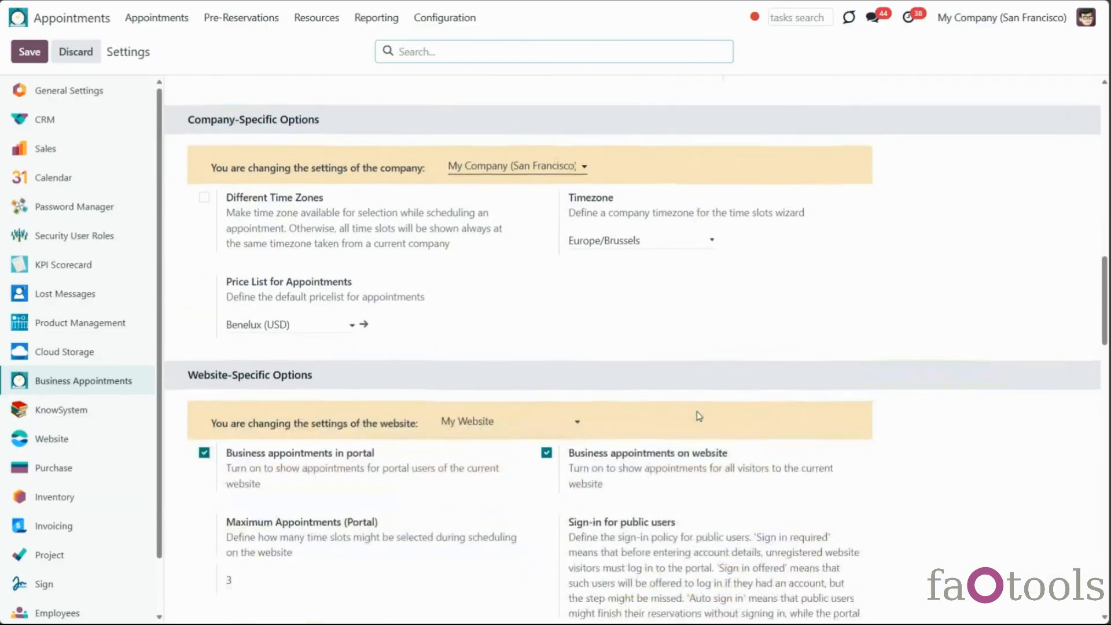
scroll(698, 415, "down", 6)
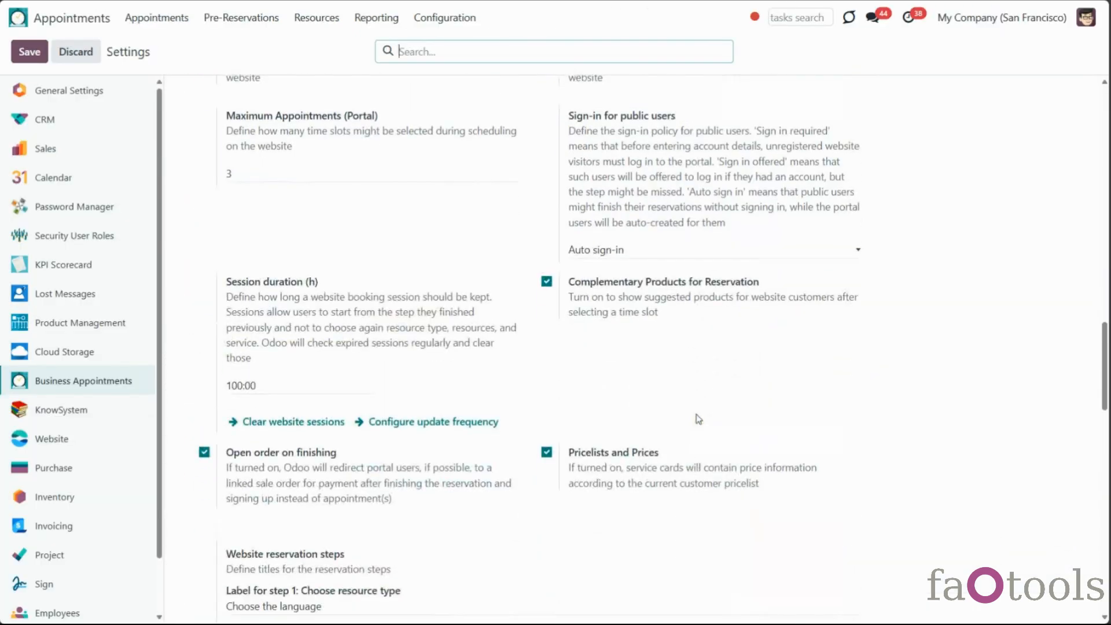
scroll(698, 419, "down", 10)
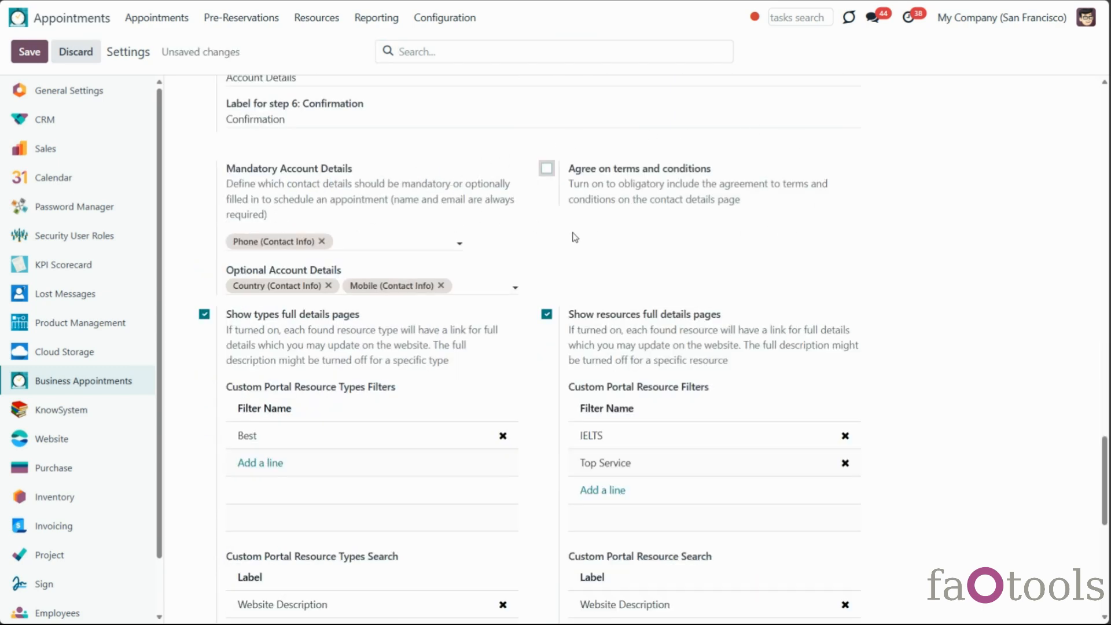
left_click(545, 169)
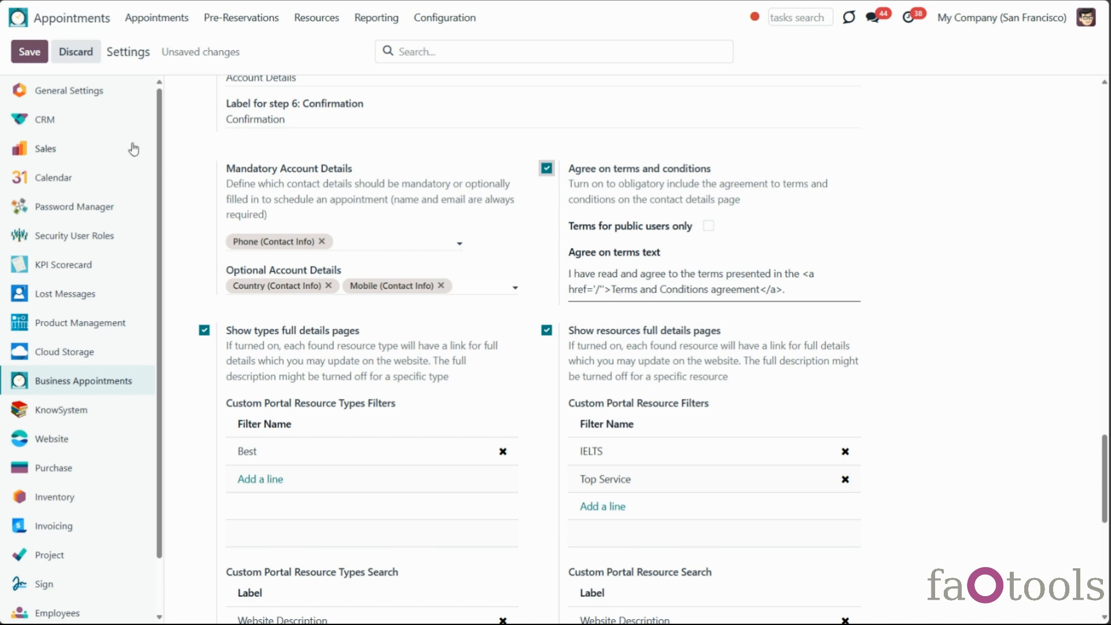
left_click(29, 51)
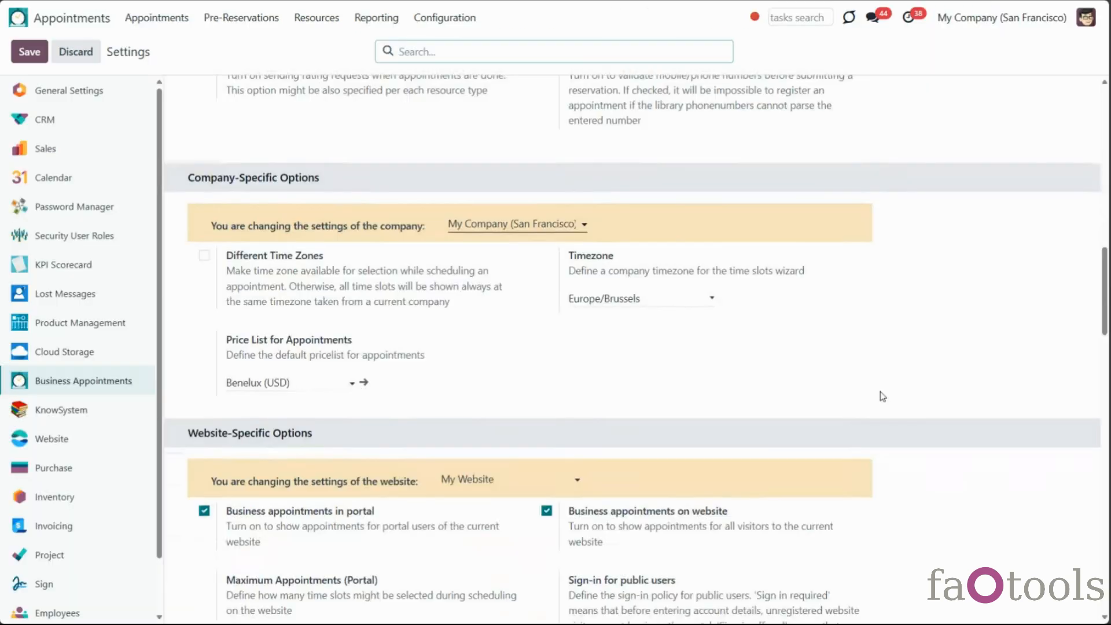
Enable Terms for public users only and save the settings
scroll(880, 396, "down", 5)
scroll(880, 397, "down", 3)
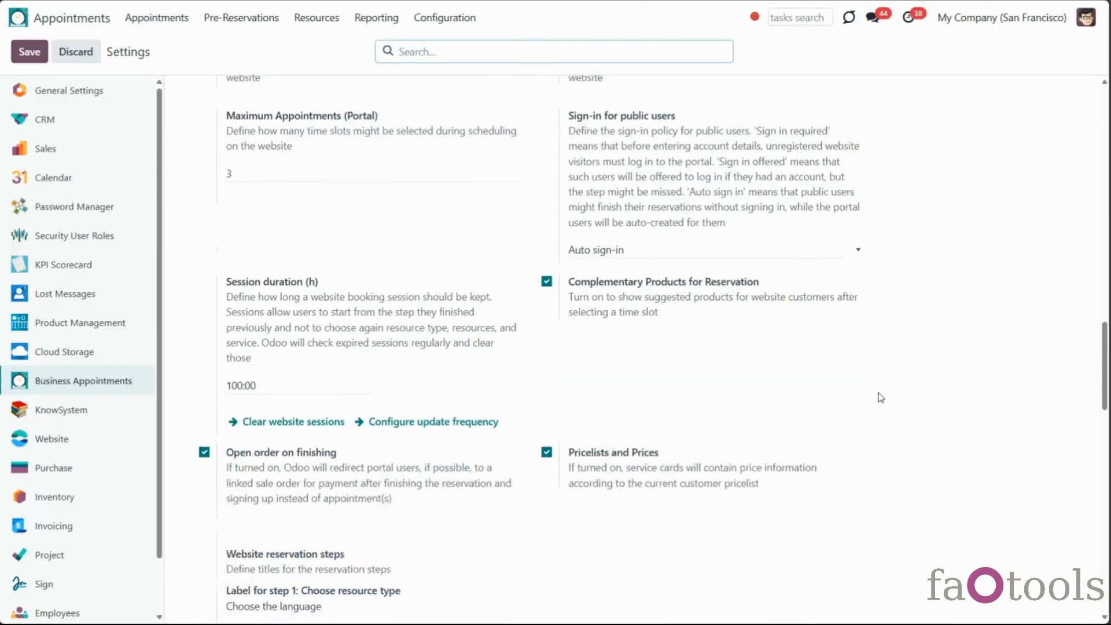
scroll(881, 398, "down", 5)
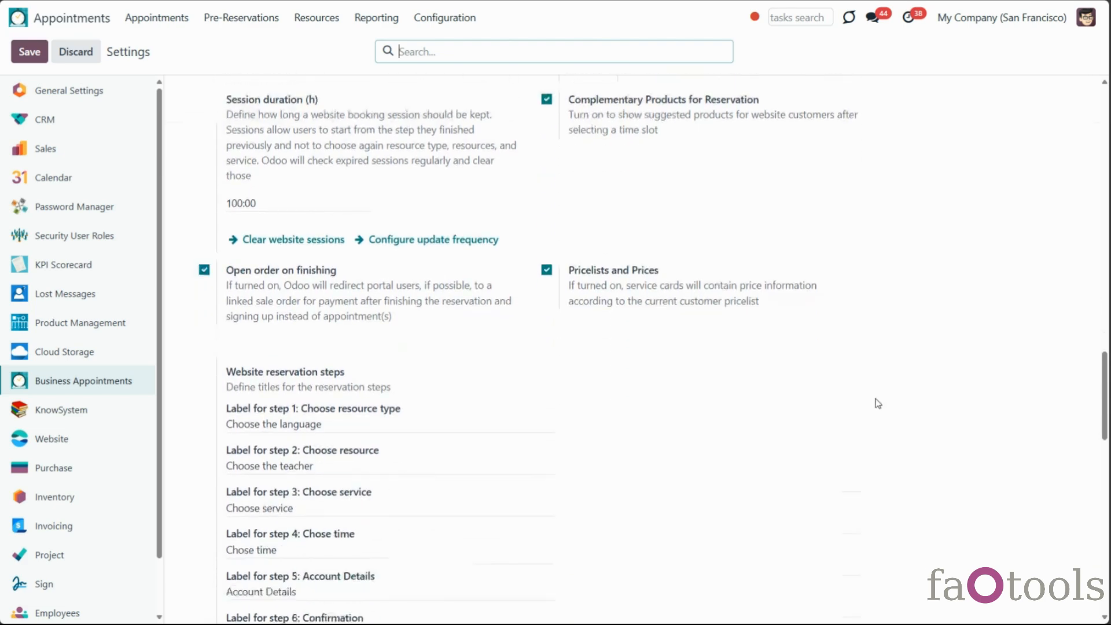
scroll(875, 402, "down", 5)
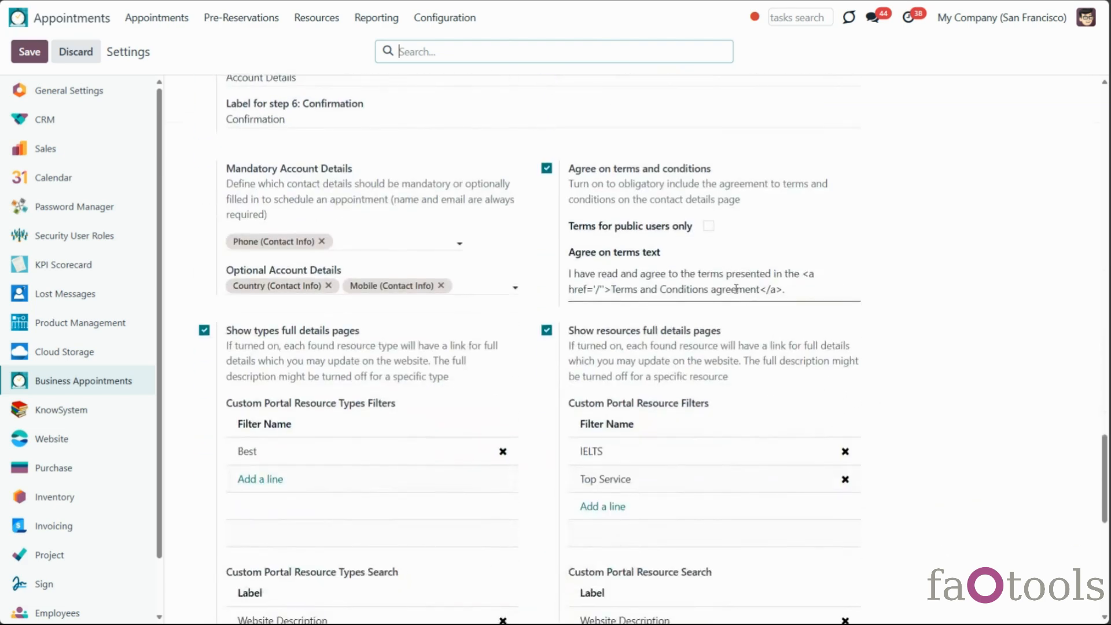
left_click(708, 225)
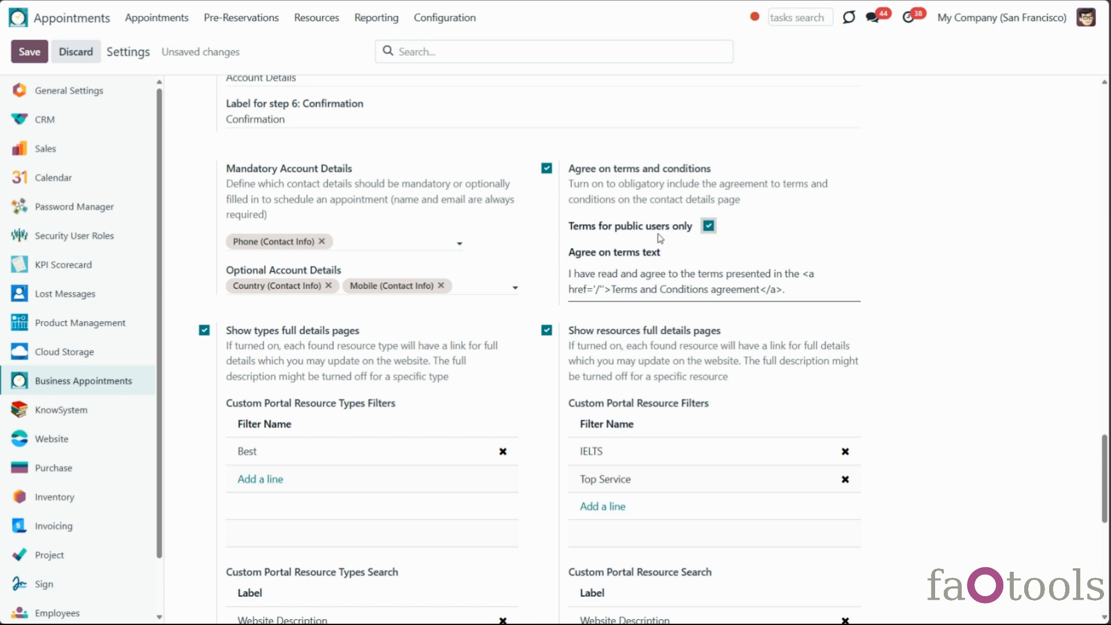
left_click(26, 58)
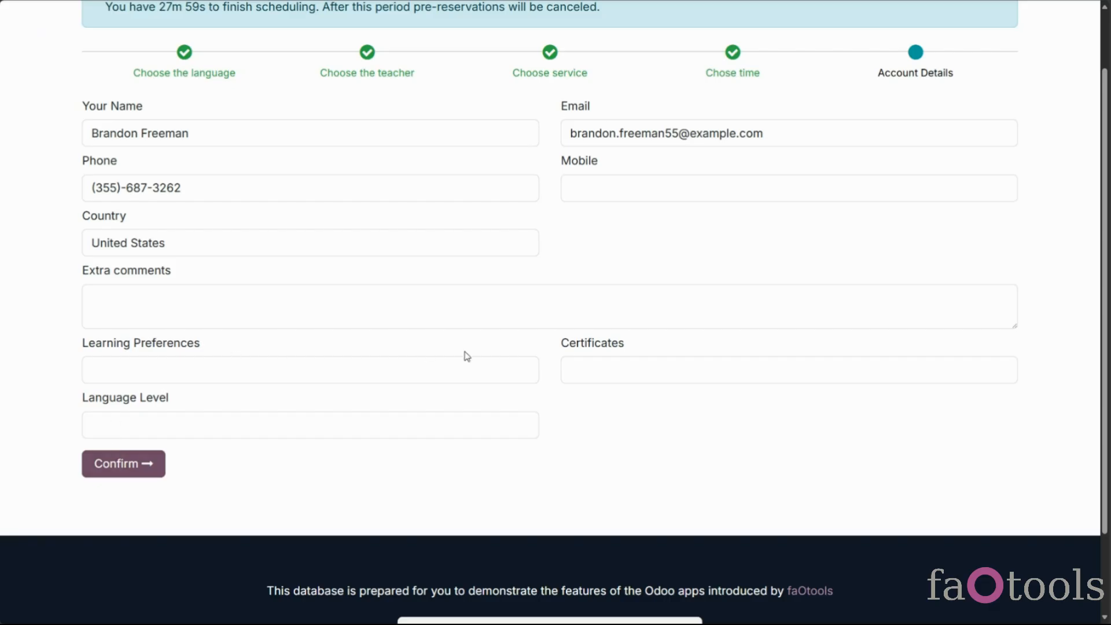
scroll(555, 488, "up", 2)
Confirm the booking with the entered account details and return to My Appointments
left_click(836, 29)
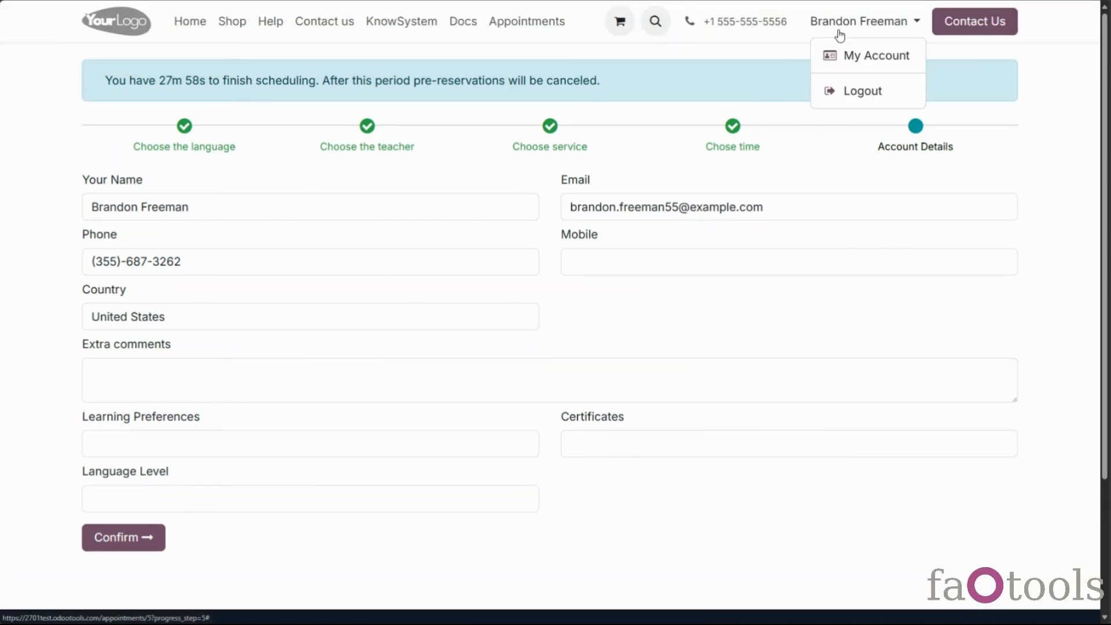
left_click(449, 536)
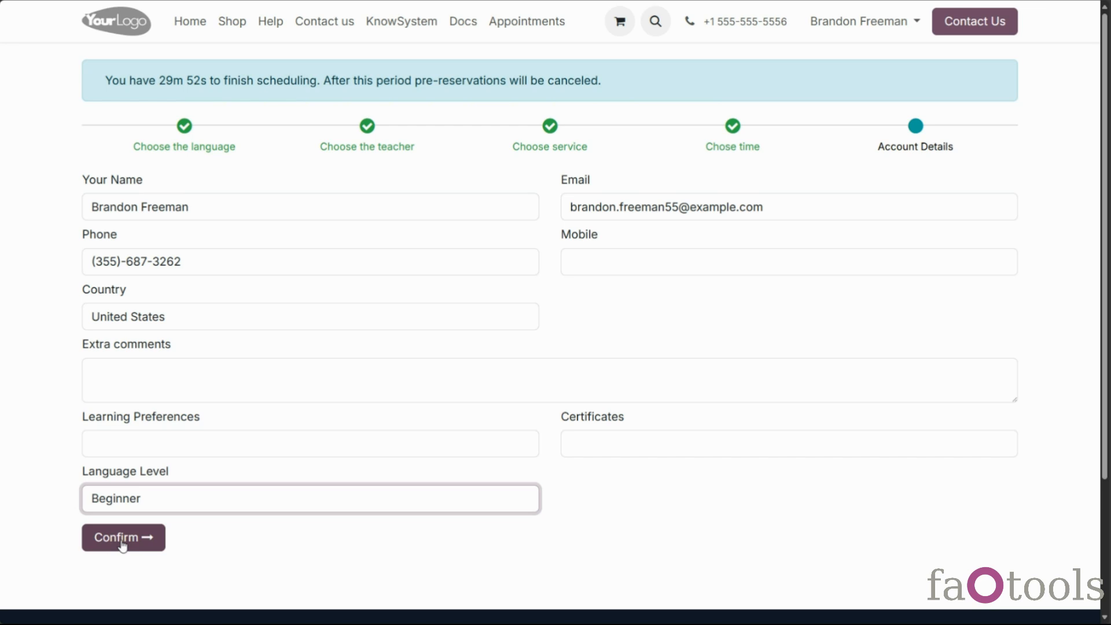
left_click(123, 538)
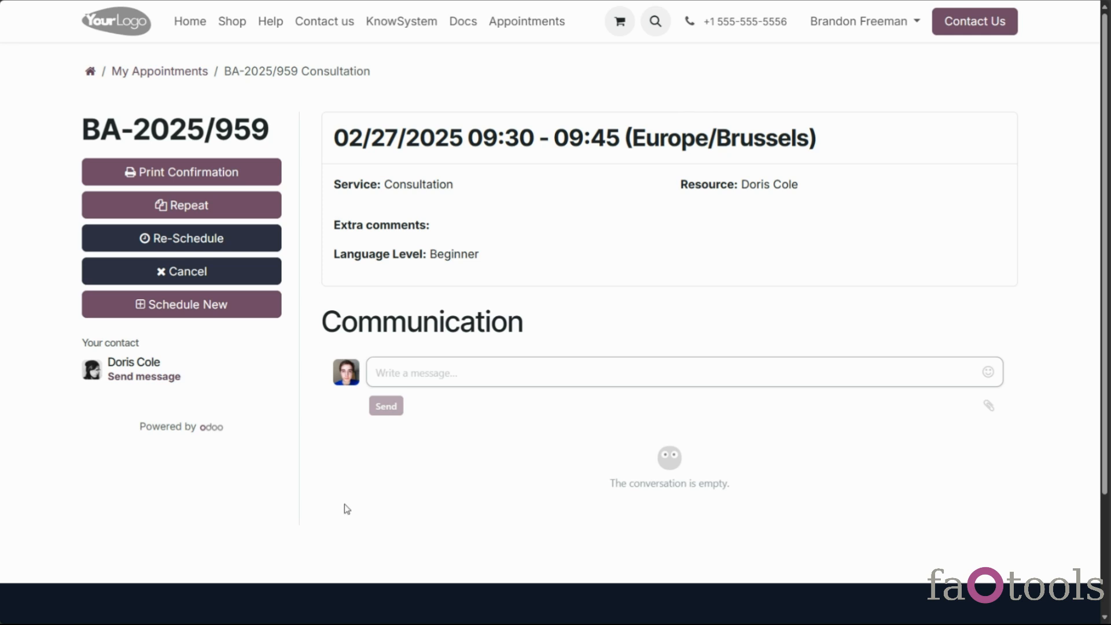
left_click(171, 71)
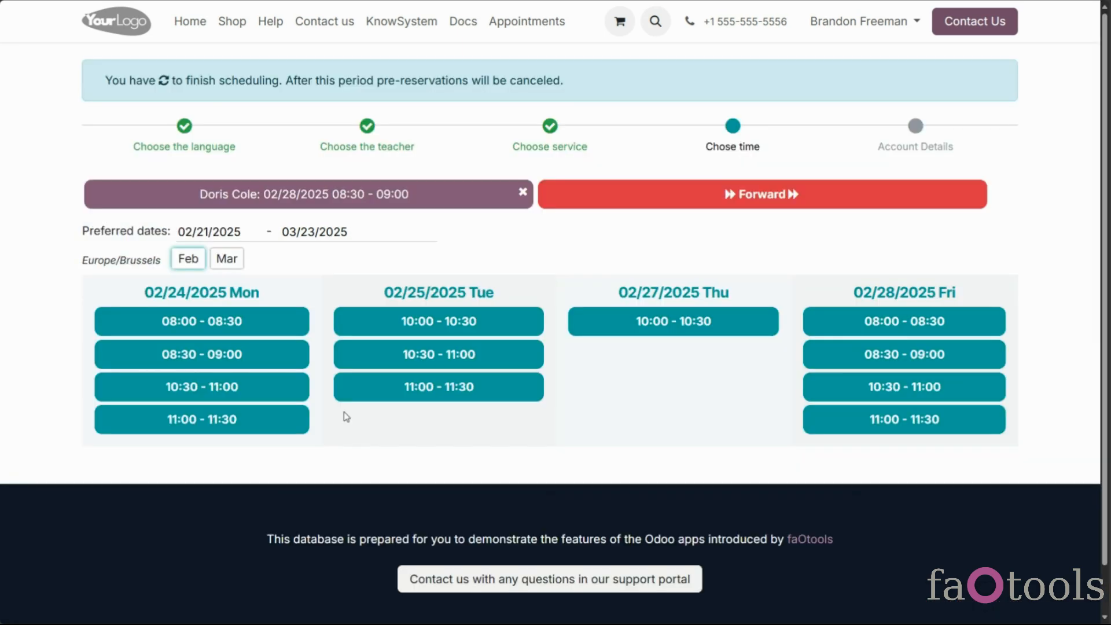
Rebook with language level Beginner and accept the terms and conditions
left_click(639, 200)
left_click(292, 499)
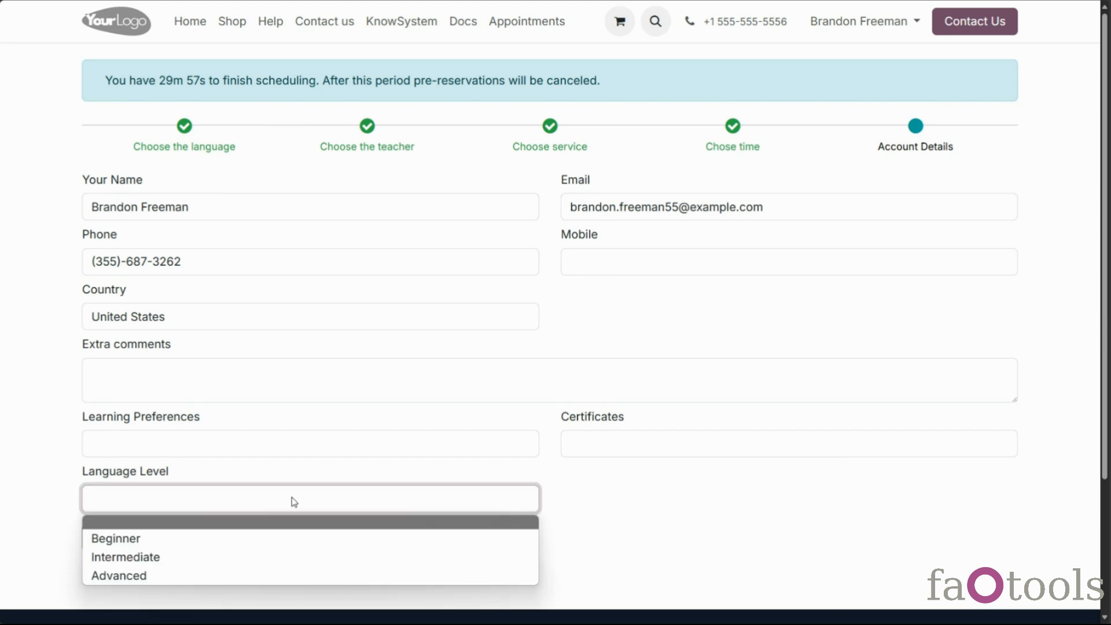
left_click(245, 556)
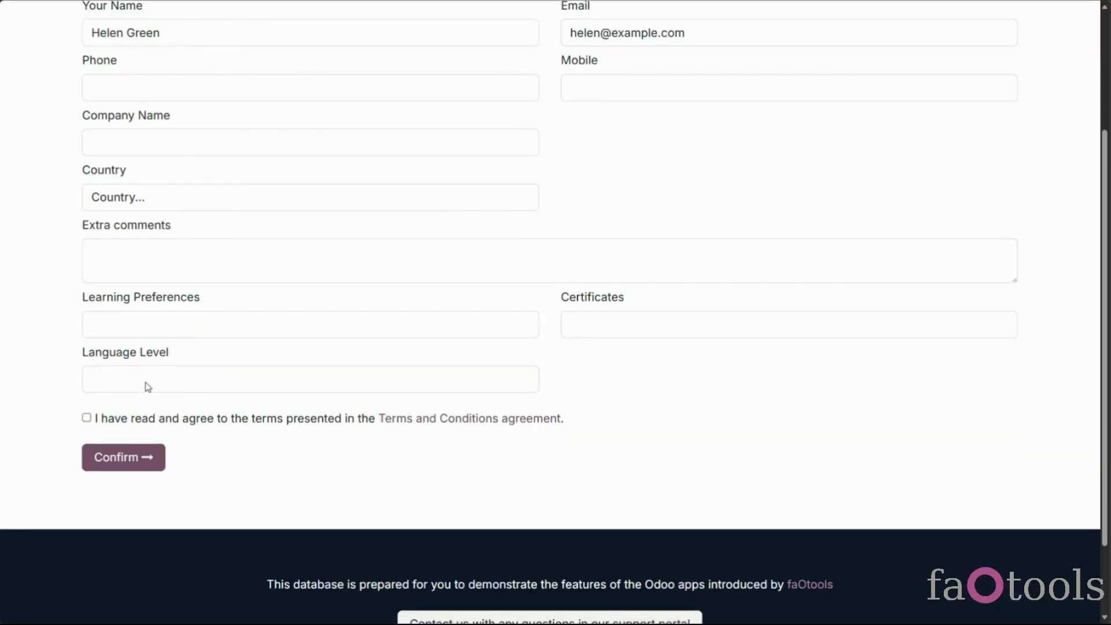
left_click(145, 387)
left_click(132, 421)
left_click(87, 418)
scroll(532, 337, "down", 1)
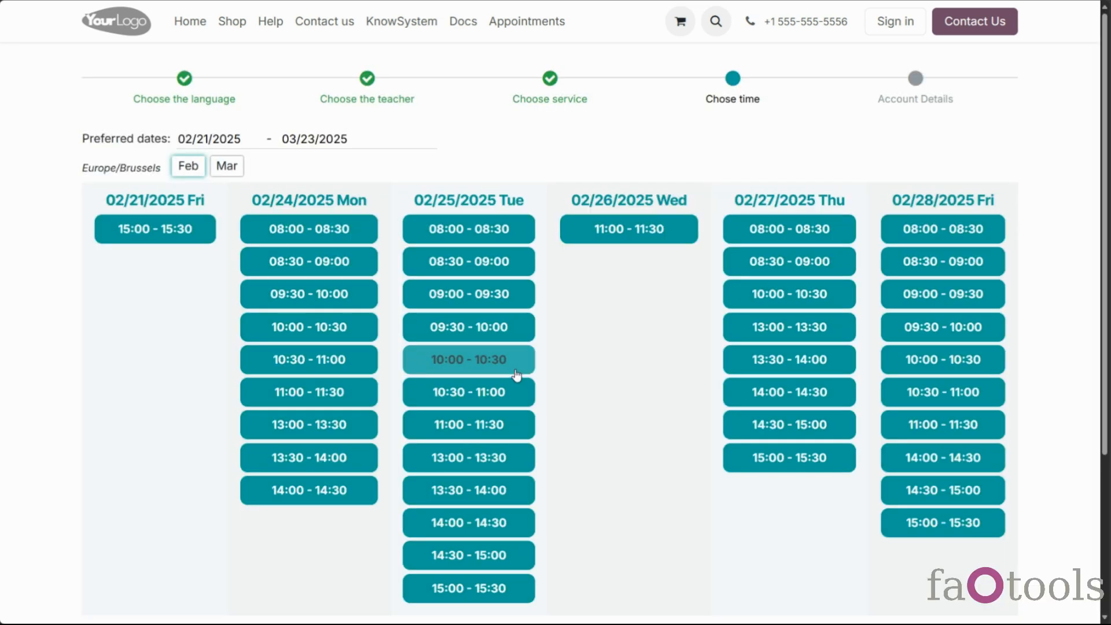
Choose a time slot and continue with No Complementaries Needed
left_click(509, 364)
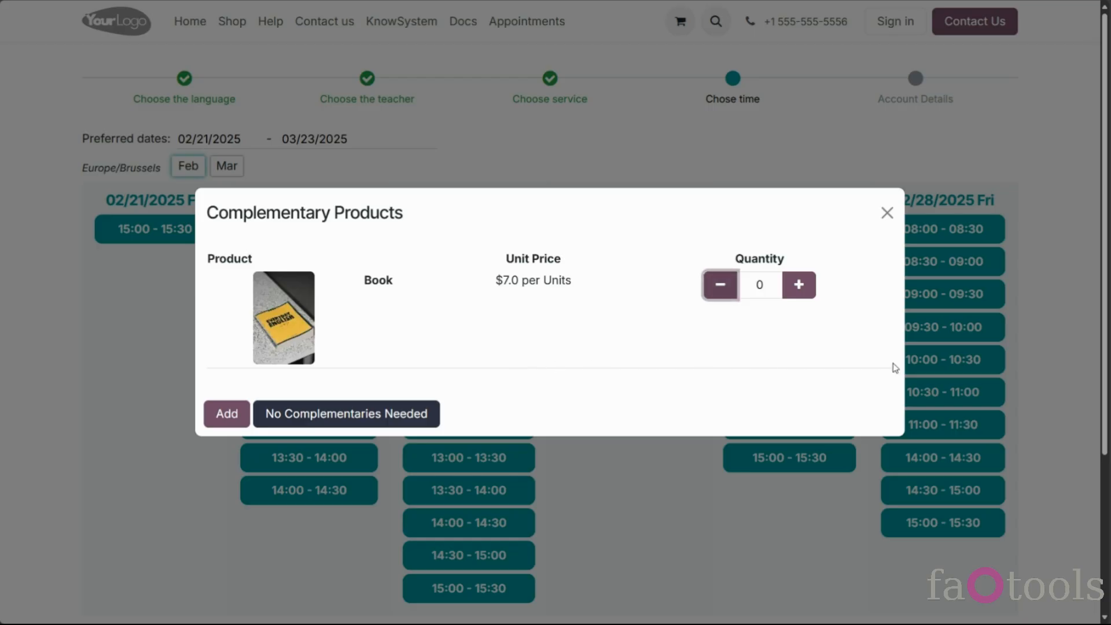
left_click(400, 419)
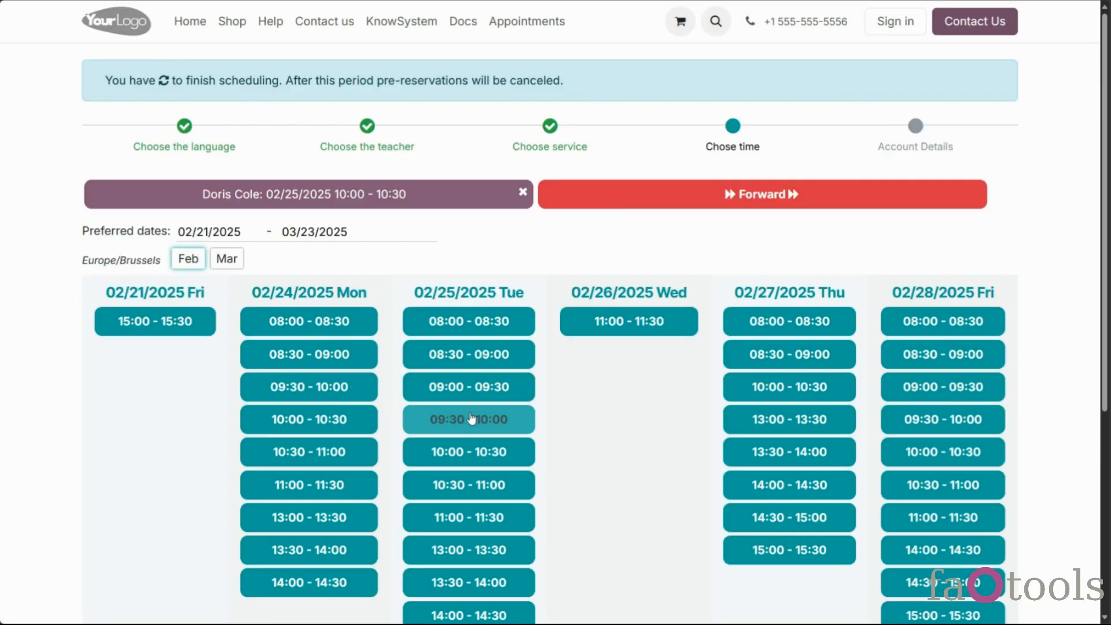
left_click(635, 203)
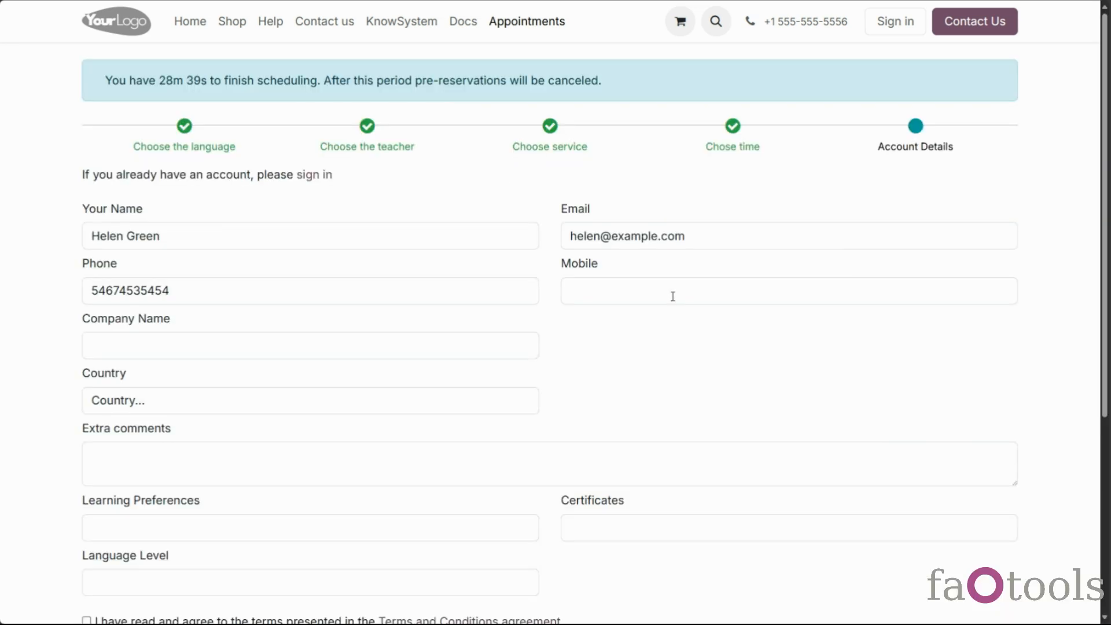
Set Language Level to Intermediate and accept the Terms and Conditions
scroll(673, 296, "down", 1)
scroll(672, 296, "down", 1)
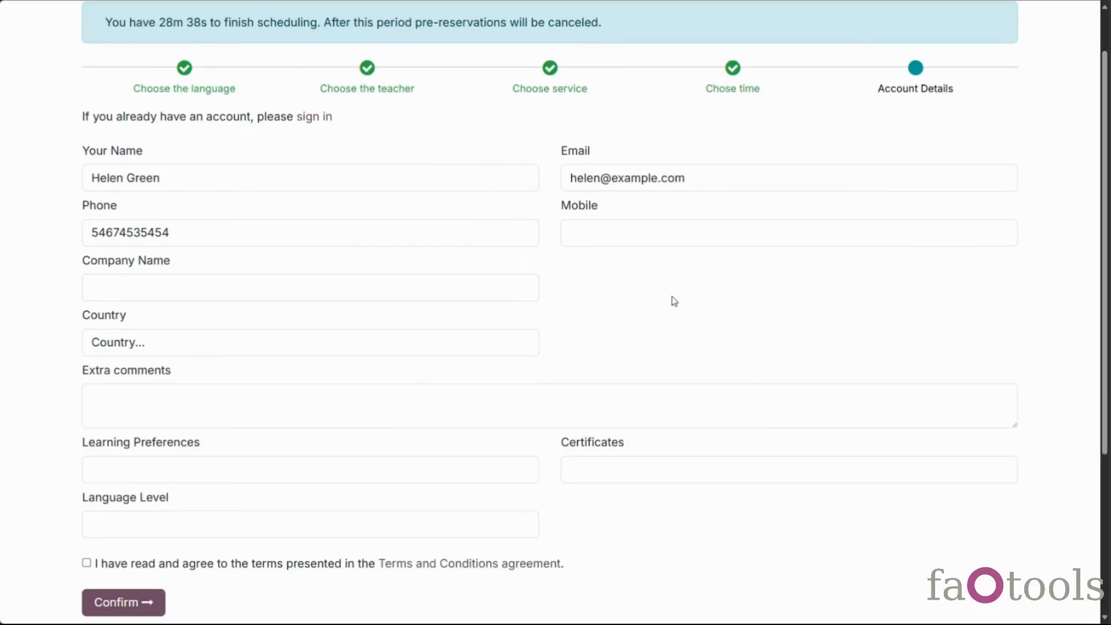
left_click(374, 520)
left_click(334, 580)
left_click(152, 564)
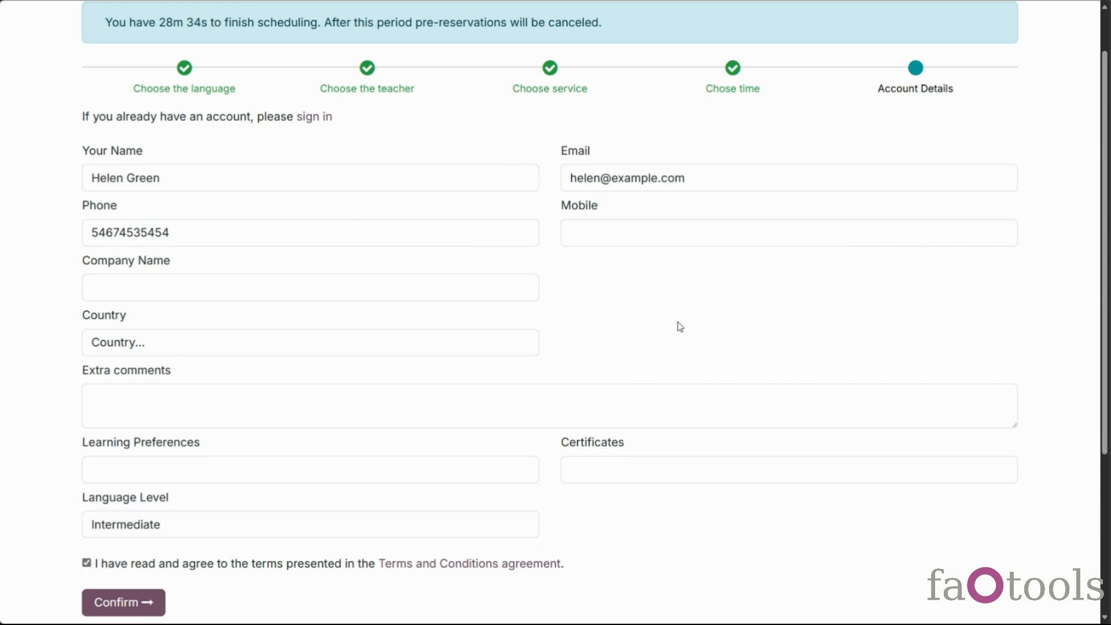
scroll(681, 326, "up", 1)
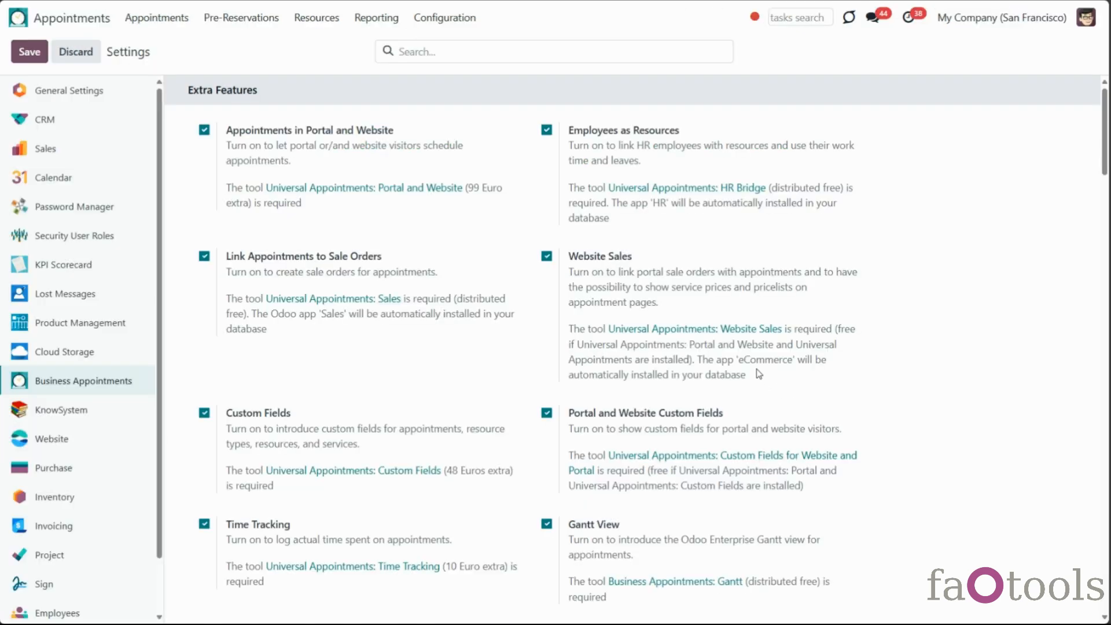
Set Website / Portal Confirmation to Email Confirmation
scroll(751, 388, "down", 5)
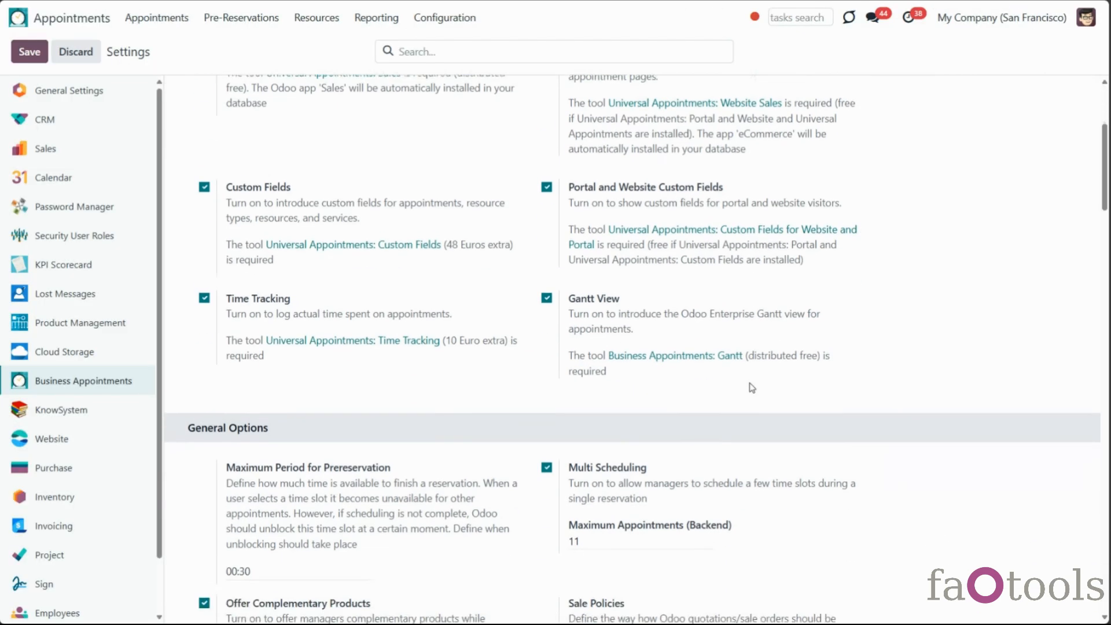
scroll(751, 389, "down", 5)
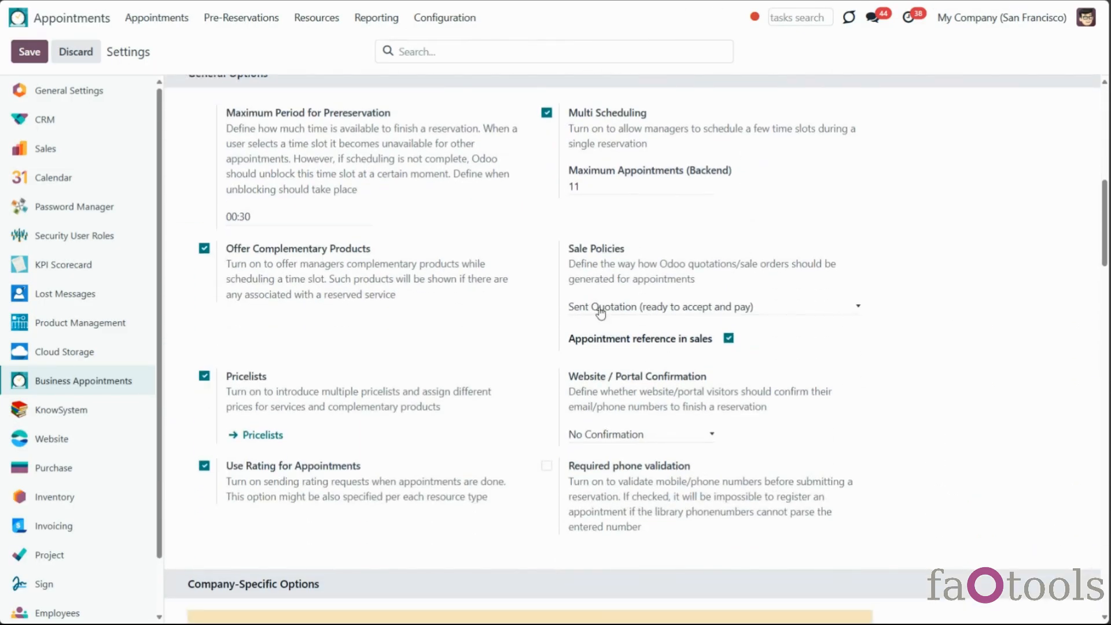
scroll(384, 265, "up", 1)
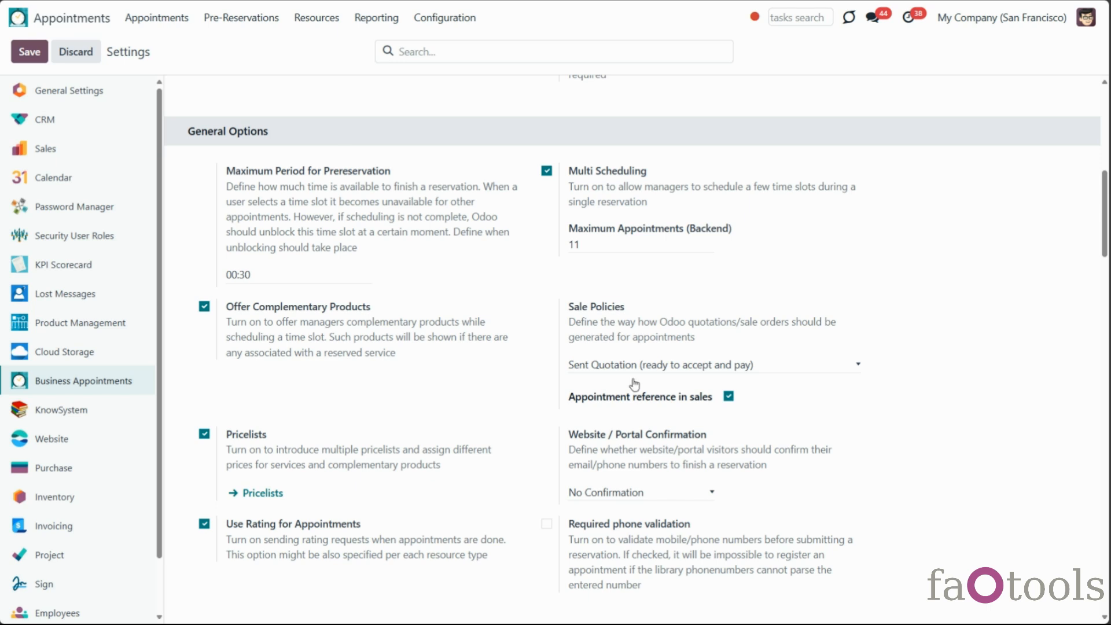
scroll(817, 443, "down", 1)
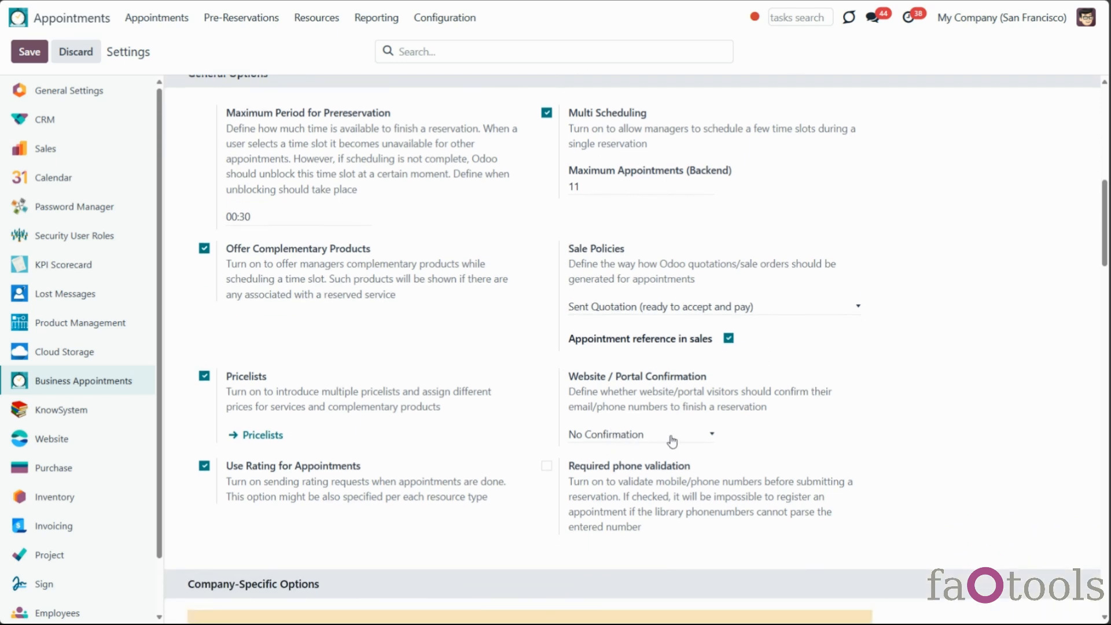
left_click(707, 439)
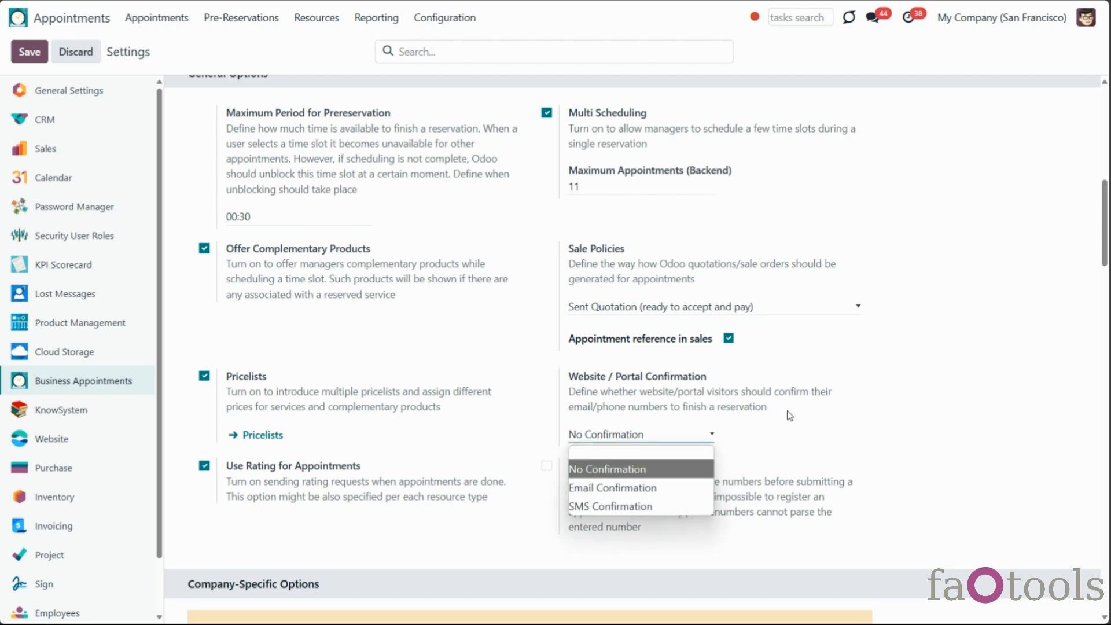
scroll(799, 413, "down", 1)
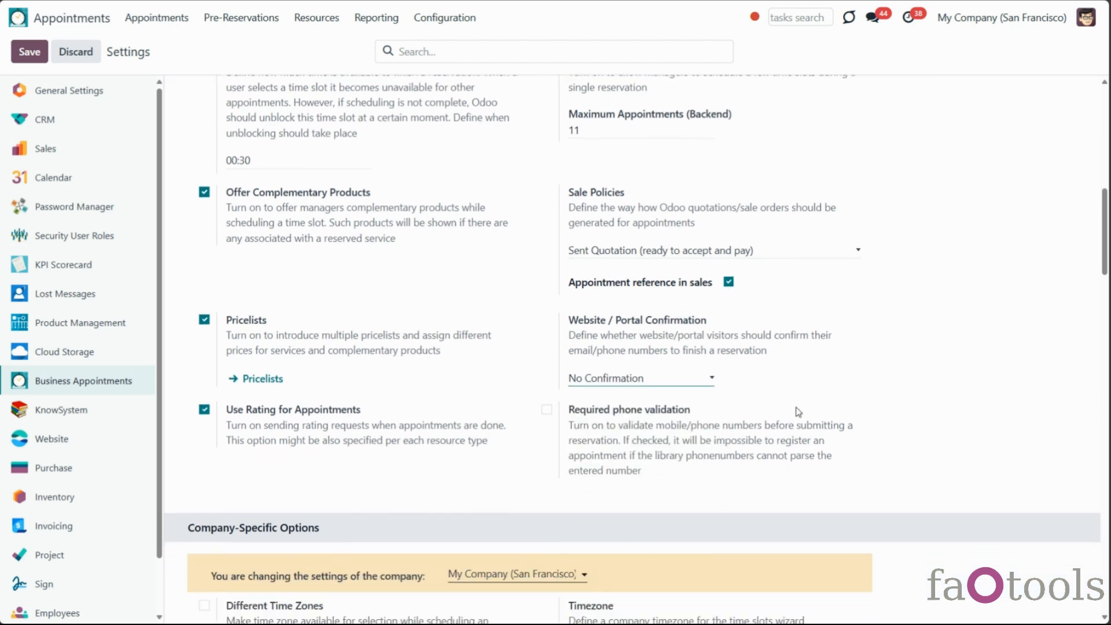
left_click(698, 380)
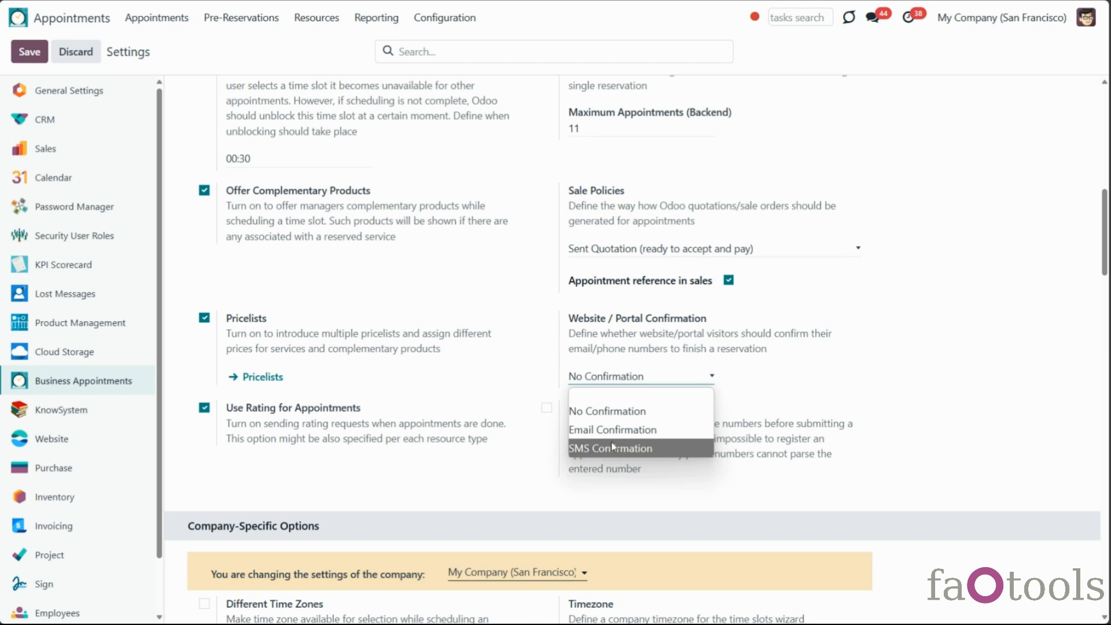
left_click(663, 431)
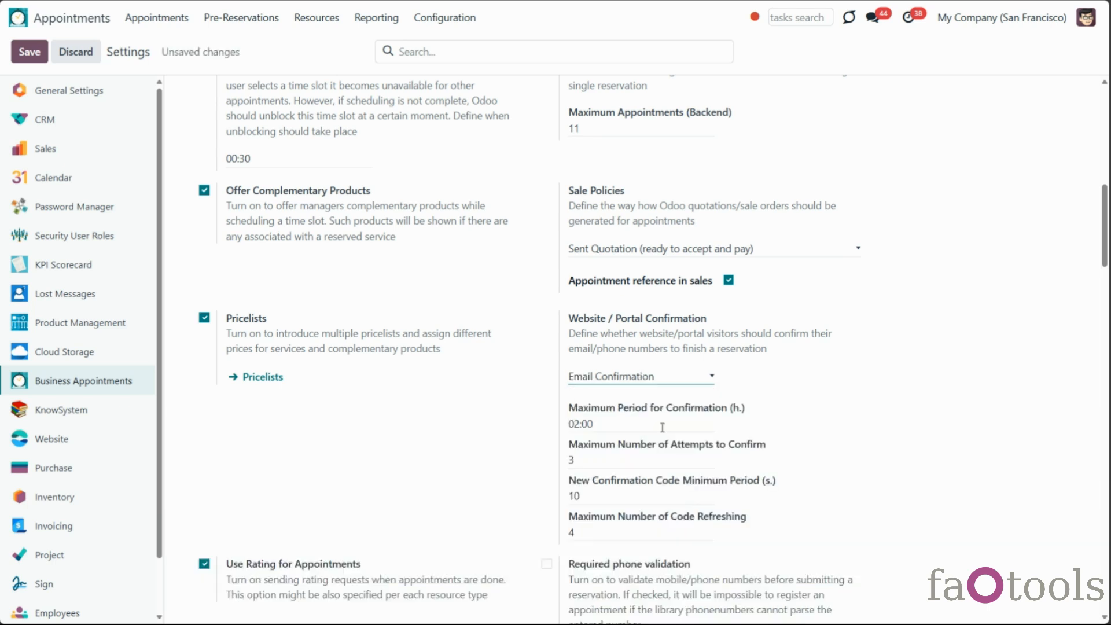
Change Maximum Period for Confirmation to 01:00 hours
scroll(663, 427, "down", 1)
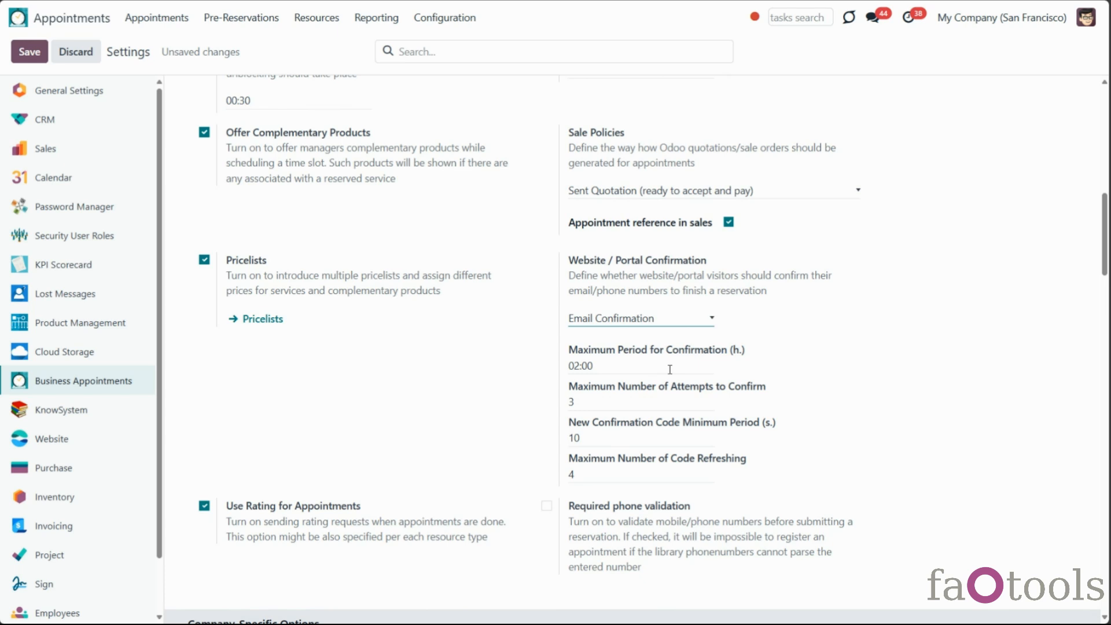
left_click(687, 365)
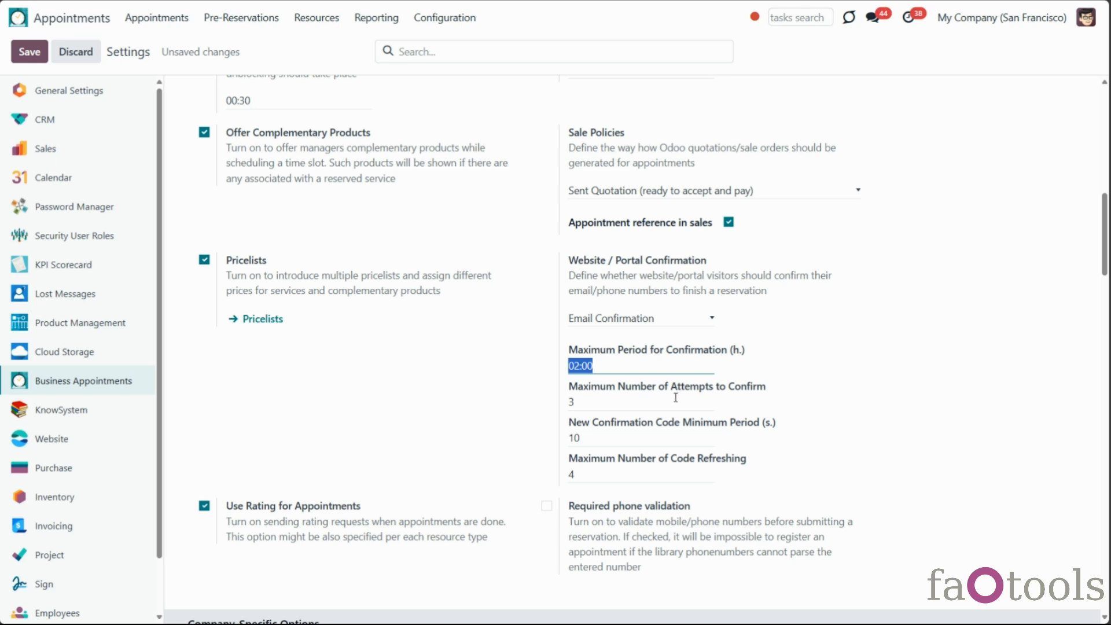
left_click(579, 368)
left_click_drag(574, 368, 579, 369)
type("1")
left_click(827, 403)
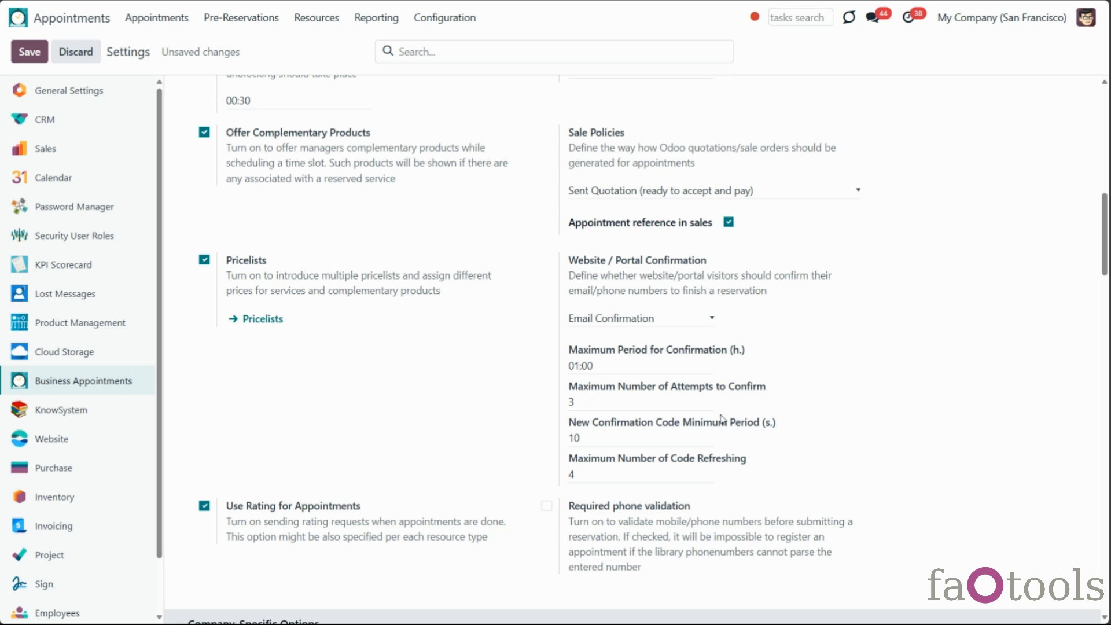
left_click(663, 439)
Save a 30-second code minimum period and 3 code refreshes, then resend the confirmation code
type("3")
key("Tab")
type("3")
left_click(29, 52)
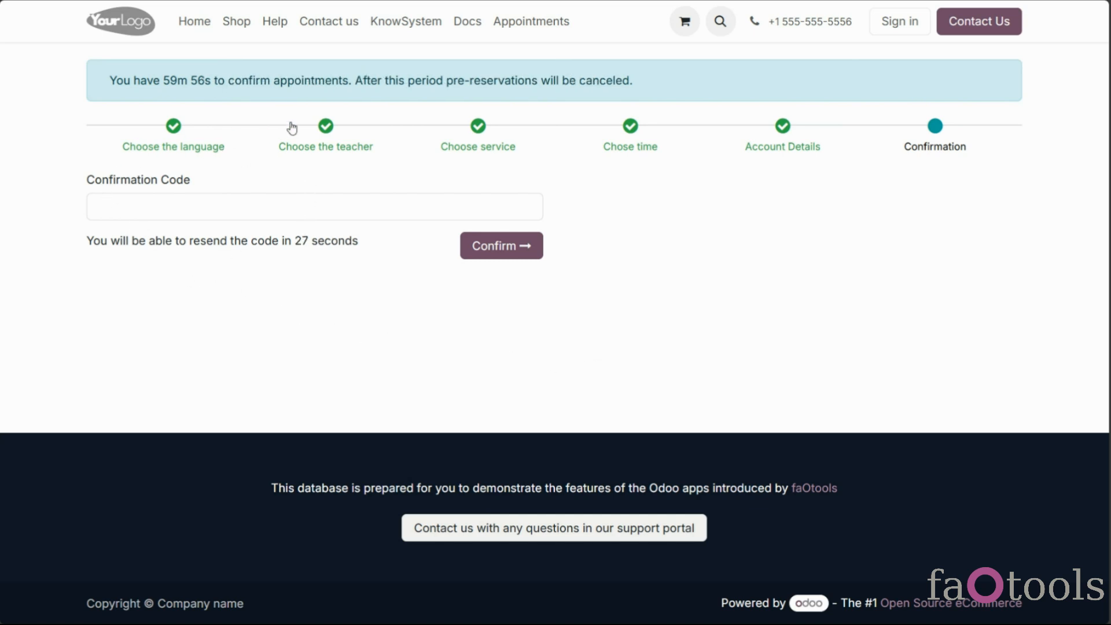
mouse_move(164, 78)
left_mouse_down()
mouse_move(370, 81)
mouse_move(204, 93)
mouse_move(164, 81)
left_mouse_up()
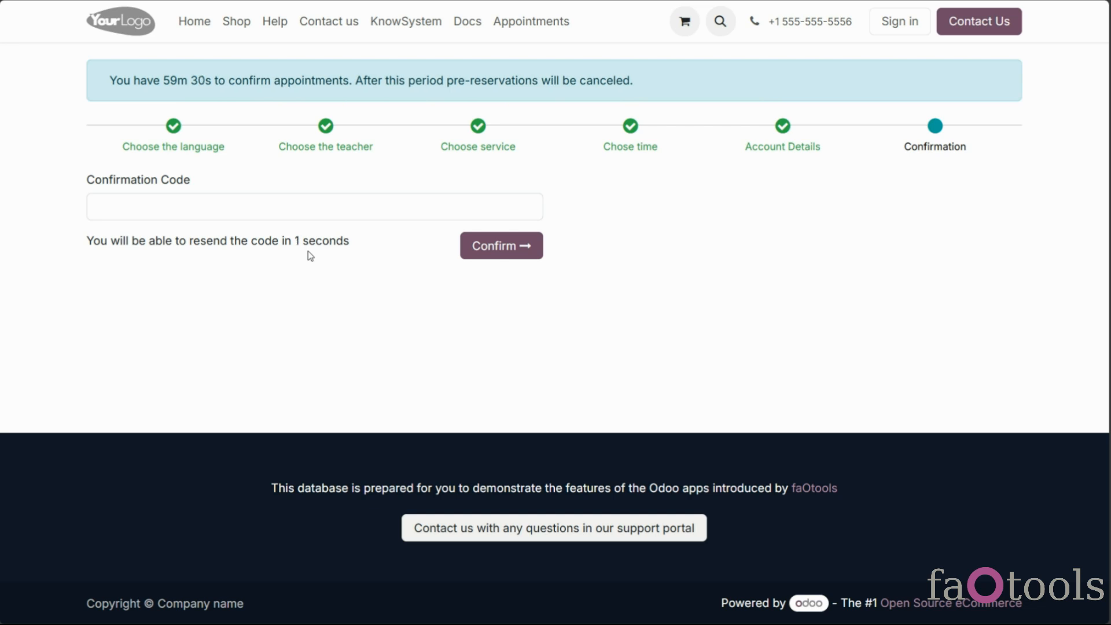
left_click(176, 247)
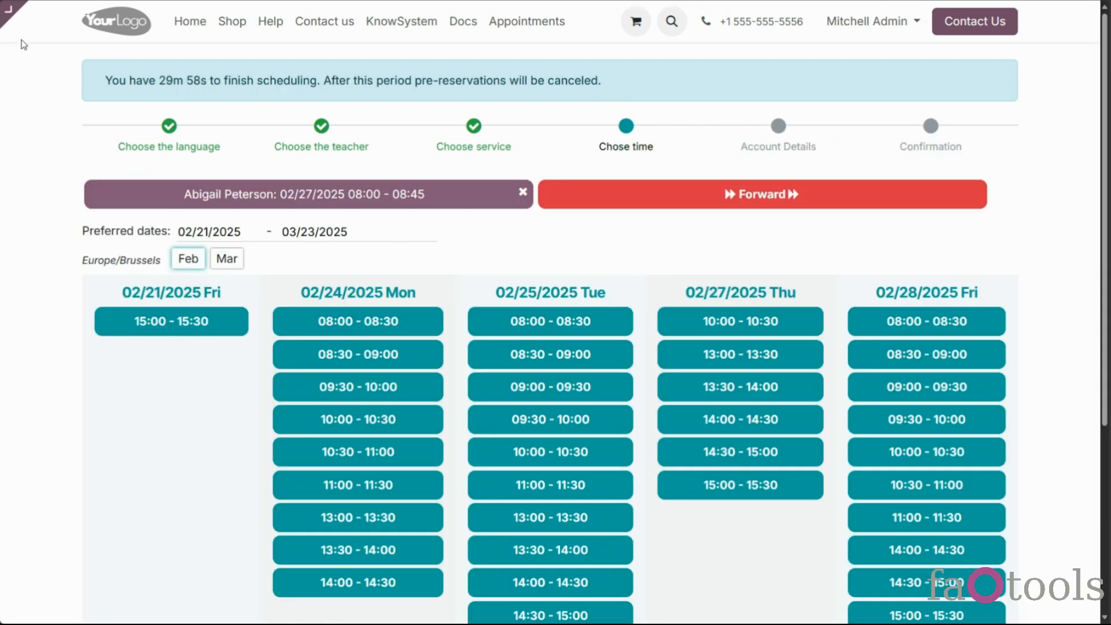
Switch off Show Expiration in the booking page's Customize options
left_click(52, 12)
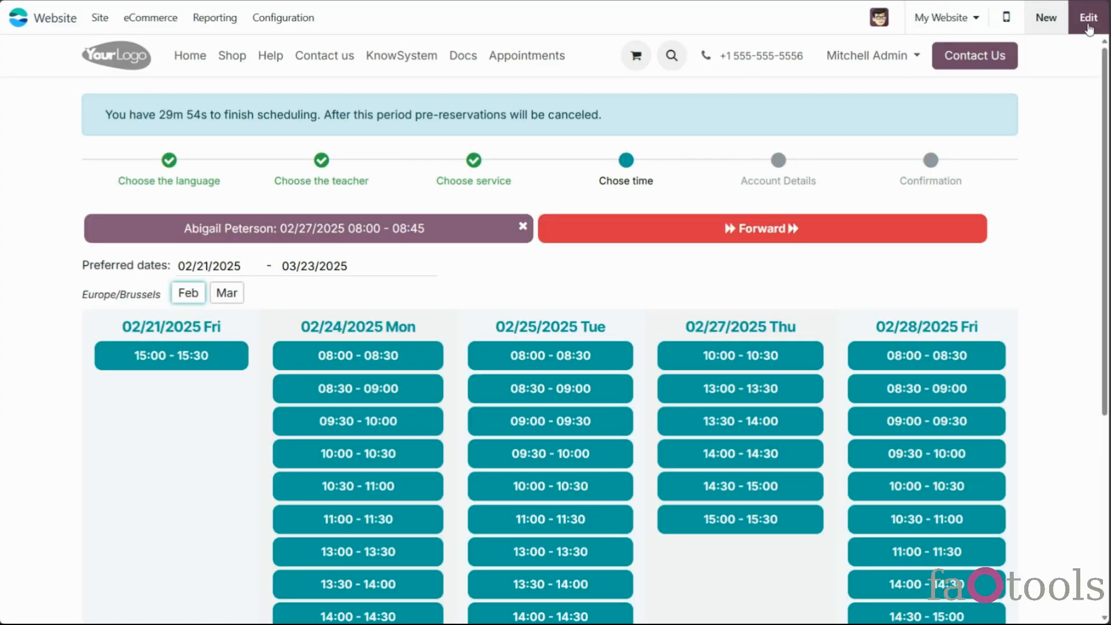
left_click(1088, 27)
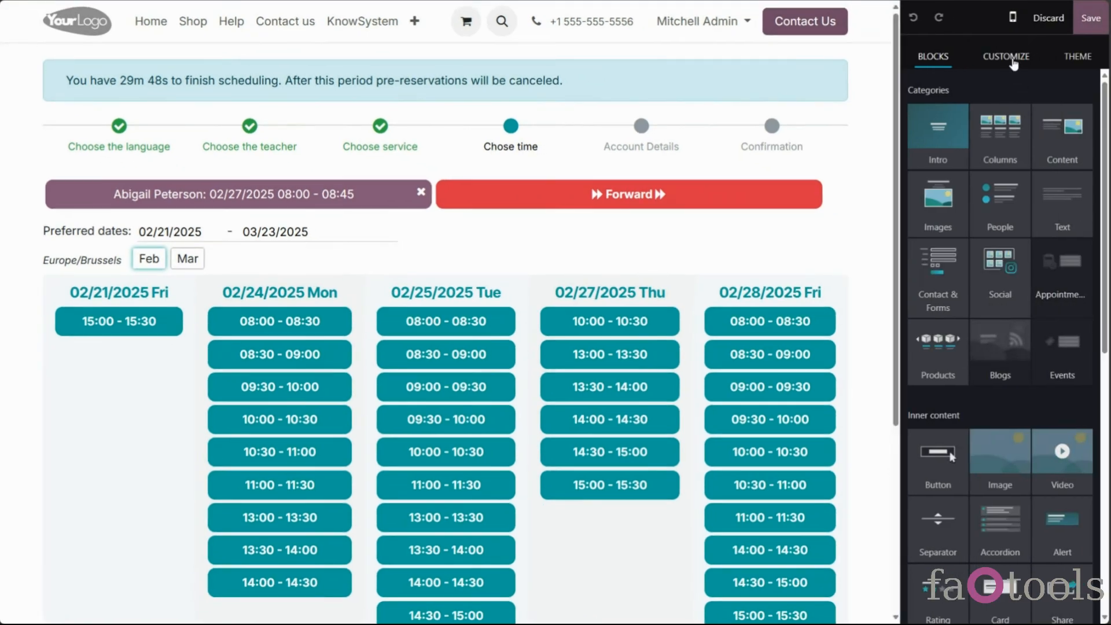
left_click(1006, 56)
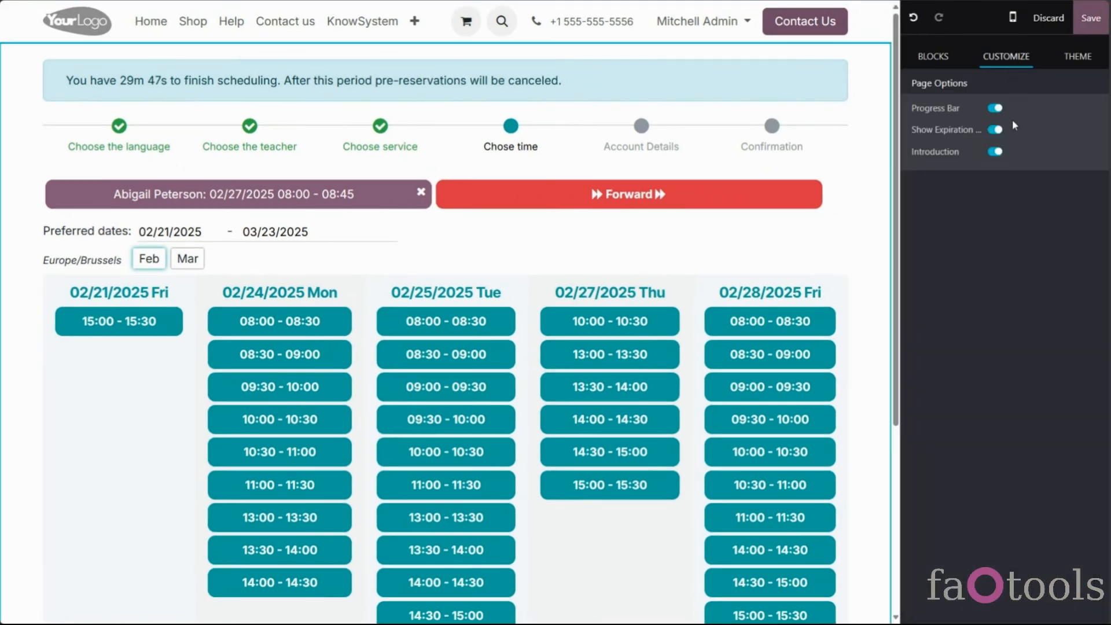
left_click(995, 130)
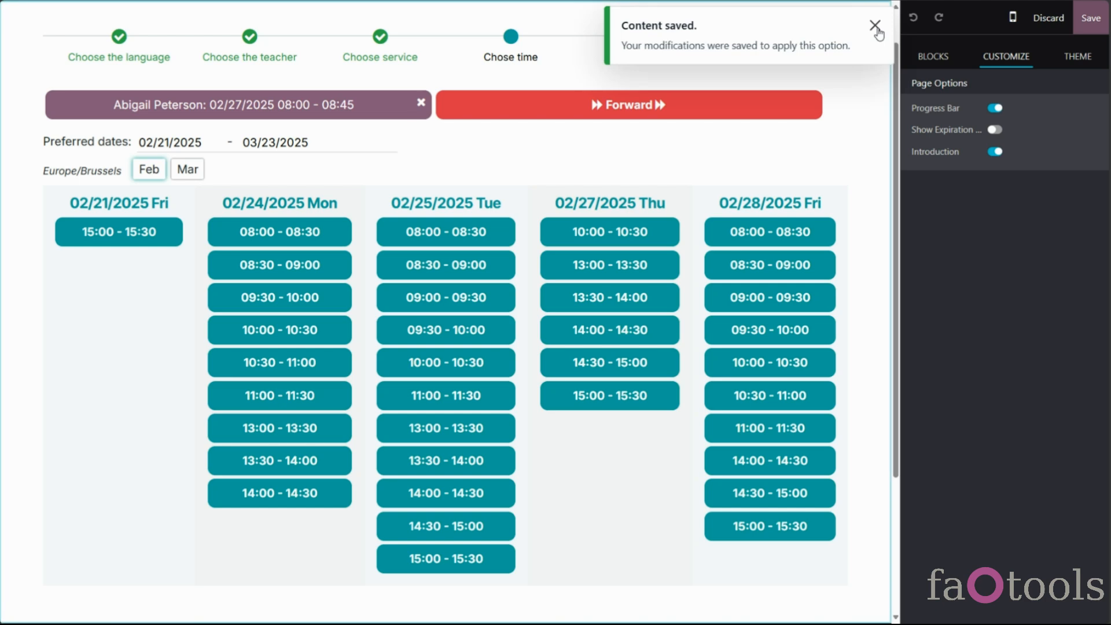
left_click(874, 25)
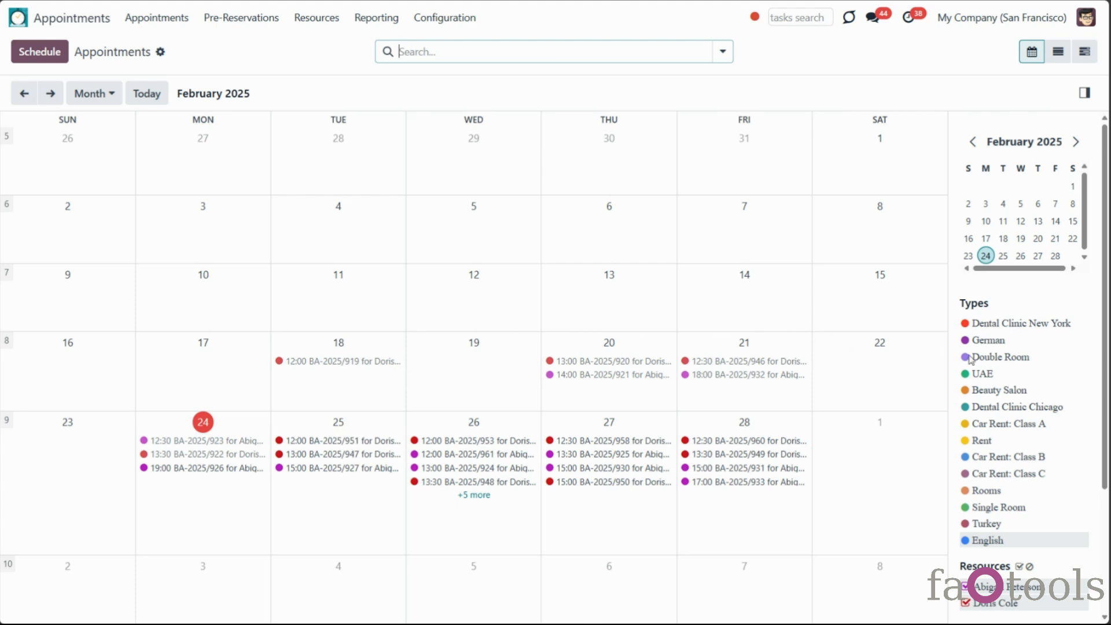
Try the Website/Portal and Backend filters, then clear them and preview the 25–26 February bookings
left_click(721, 53)
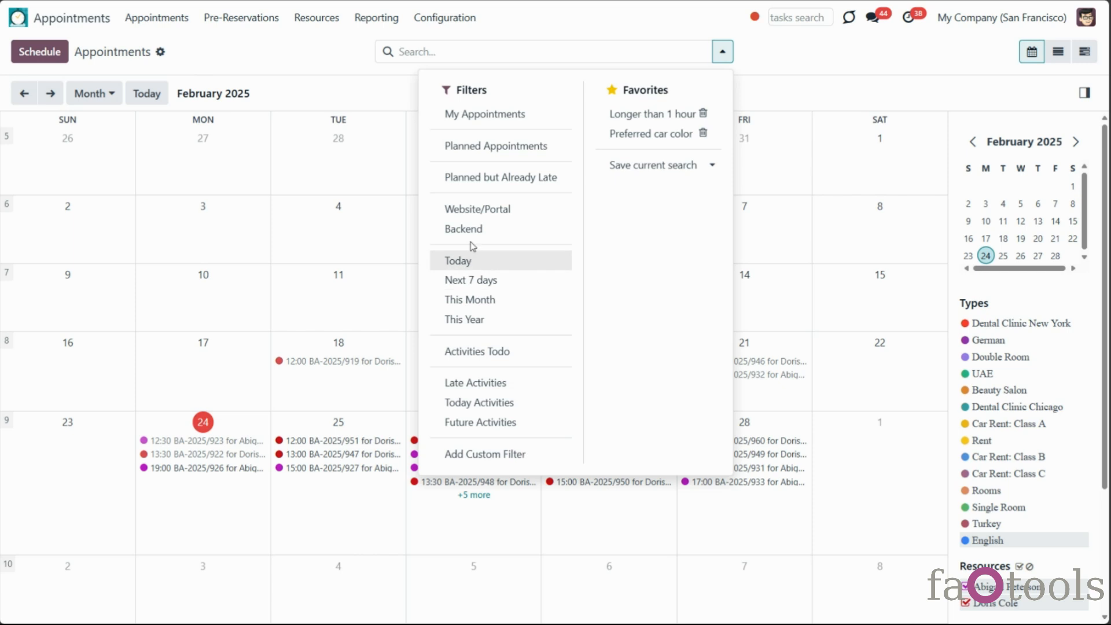
left_click(479, 209)
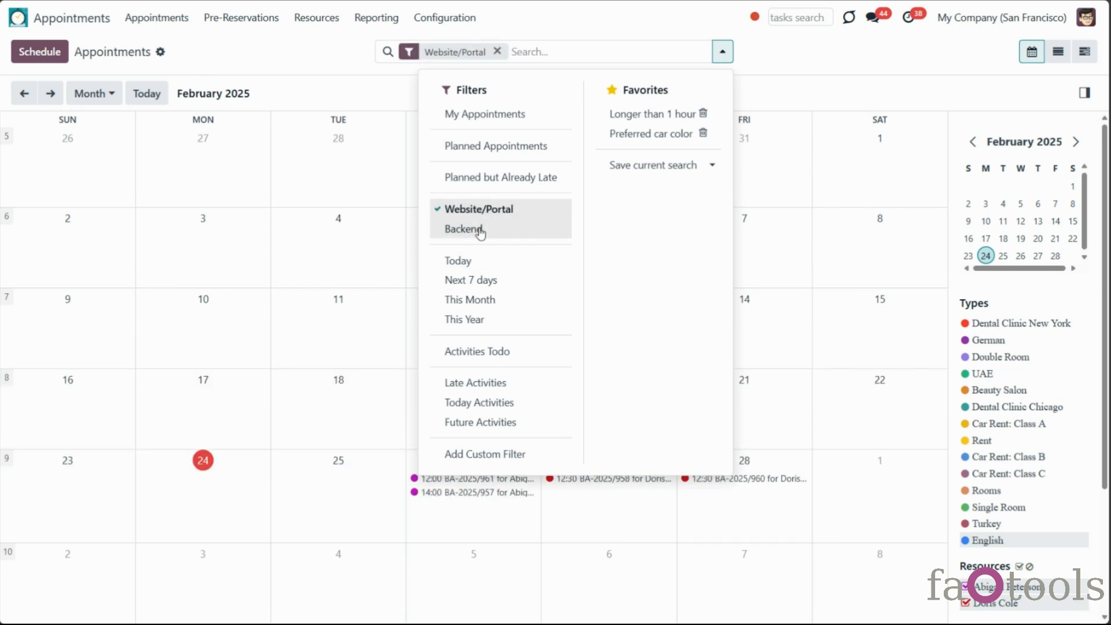
left_click(479, 229)
left_click(479, 210)
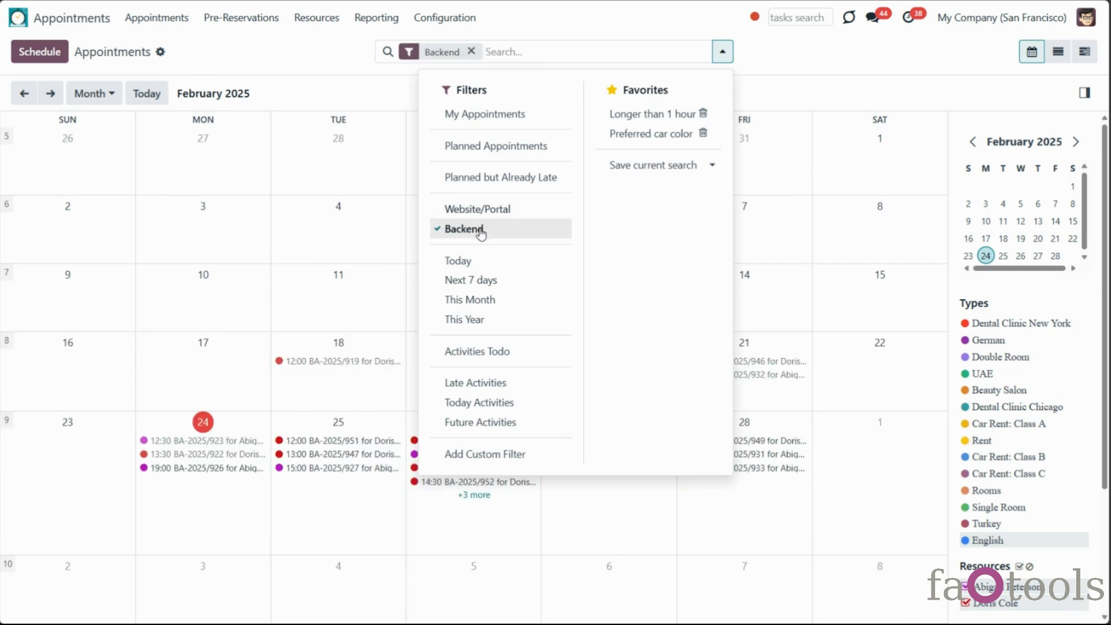
left_click(479, 229)
left_click(770, 70)
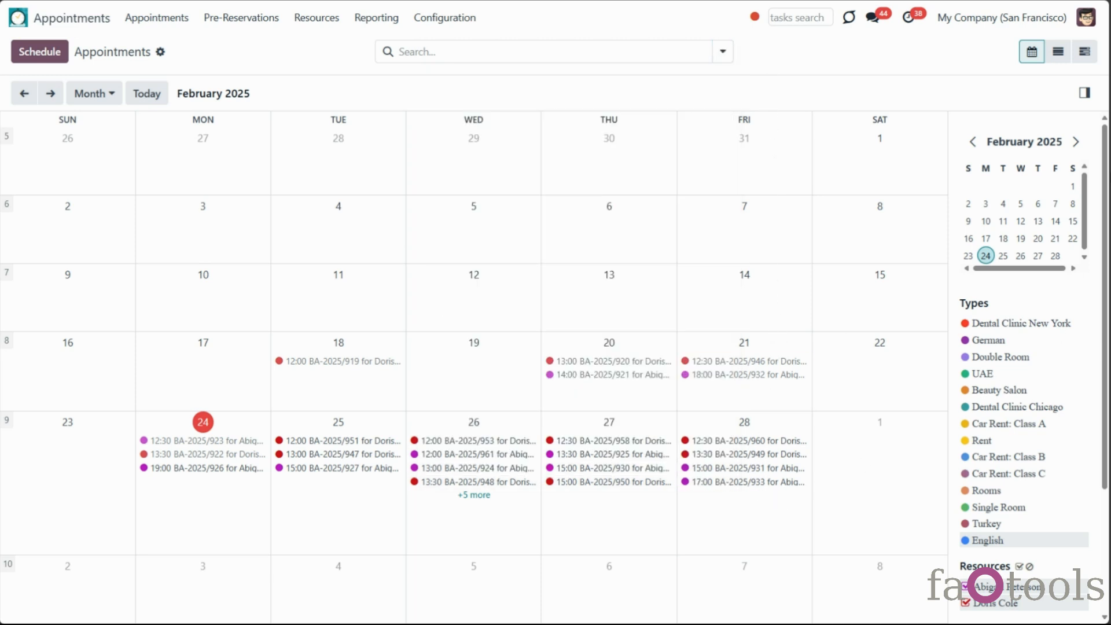
scroll(985, 584, "down", 3)
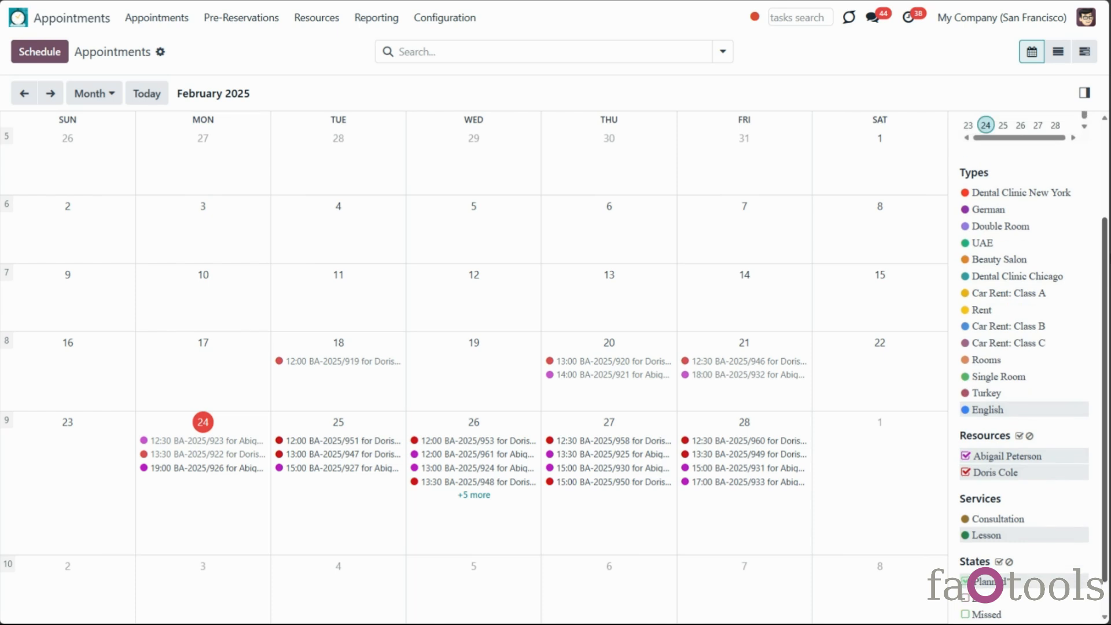
scroll(985, 585, "up", 3)
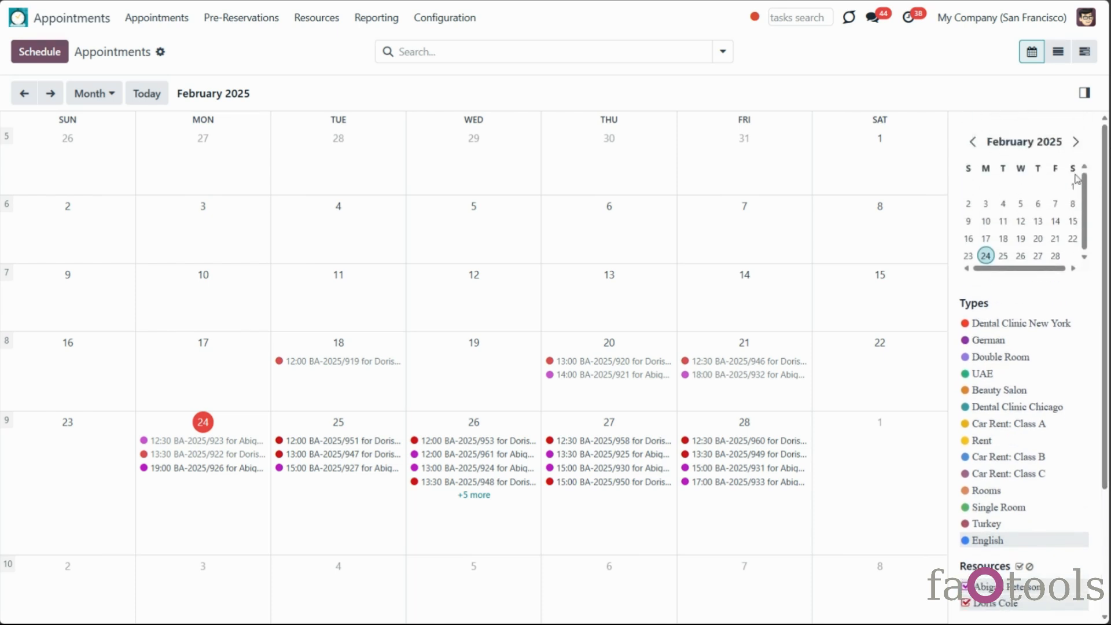
left_click(459, 454)
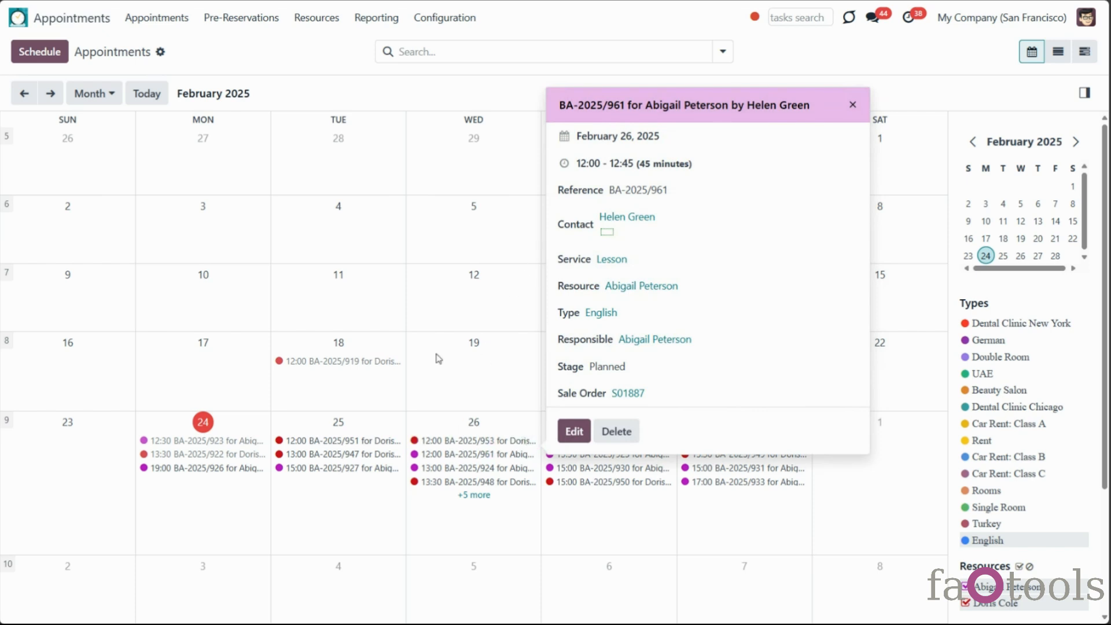
left_click(309, 441)
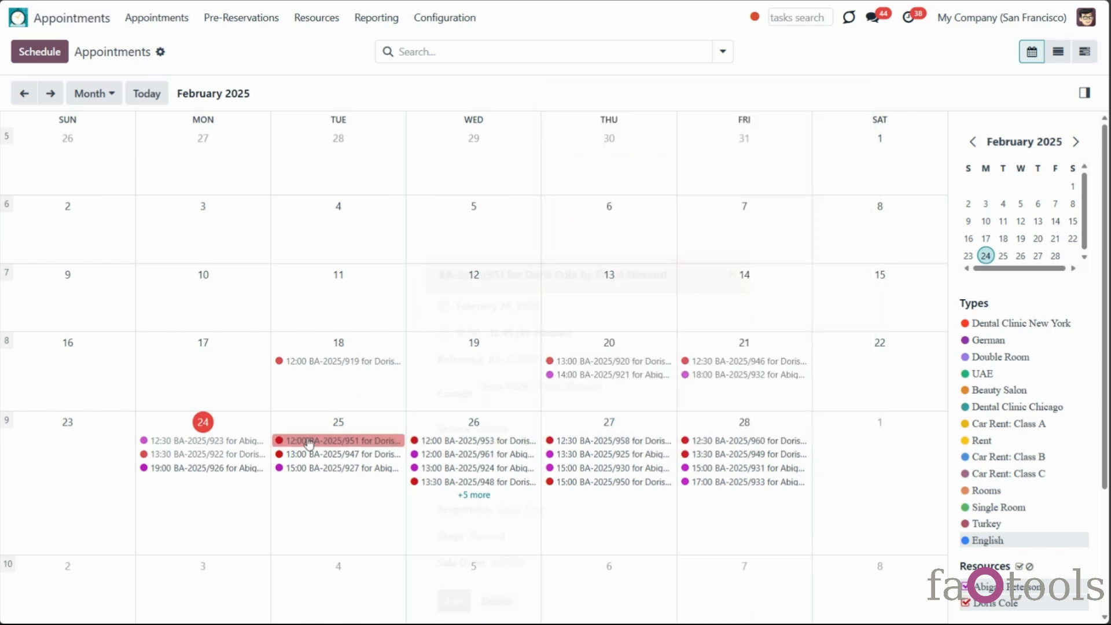
Cycle the calendar through Day, Week, Month and Year views, ending on February 2025
left_click(109, 97)
left_click(90, 124)
left_click(87, 96)
left_click(88, 145)
left_click(98, 94)
left_click(91, 162)
left_click(94, 94)
left_click(91, 179)
left_click(100, 94)
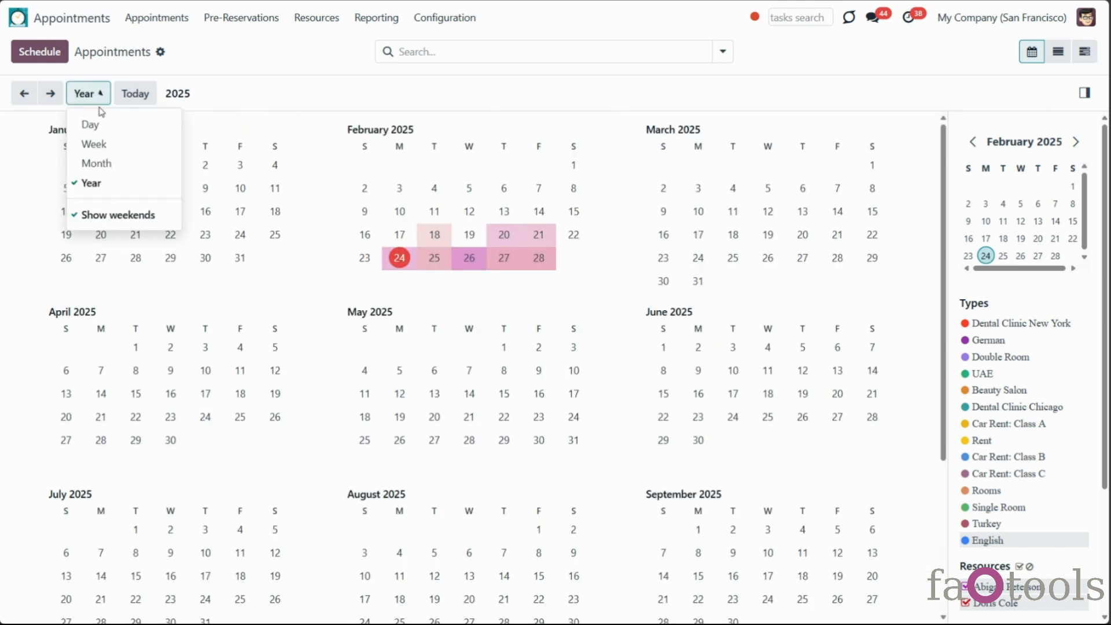
left_click(98, 164)
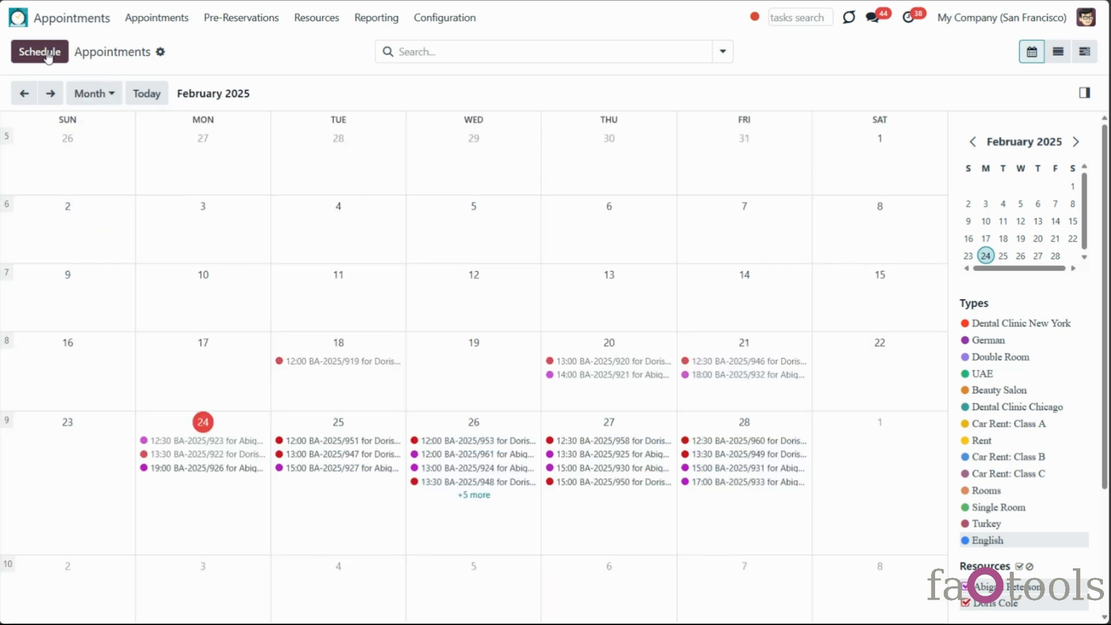
Page from January to March 2025, then jump back to Today
left_click(24, 93)
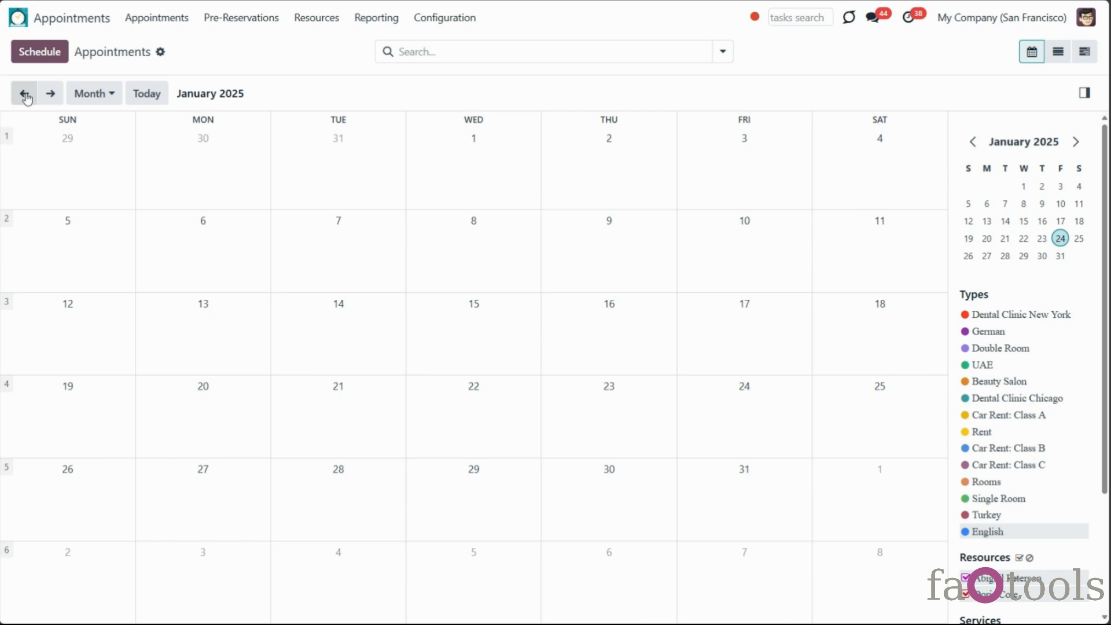
left_click(50, 94)
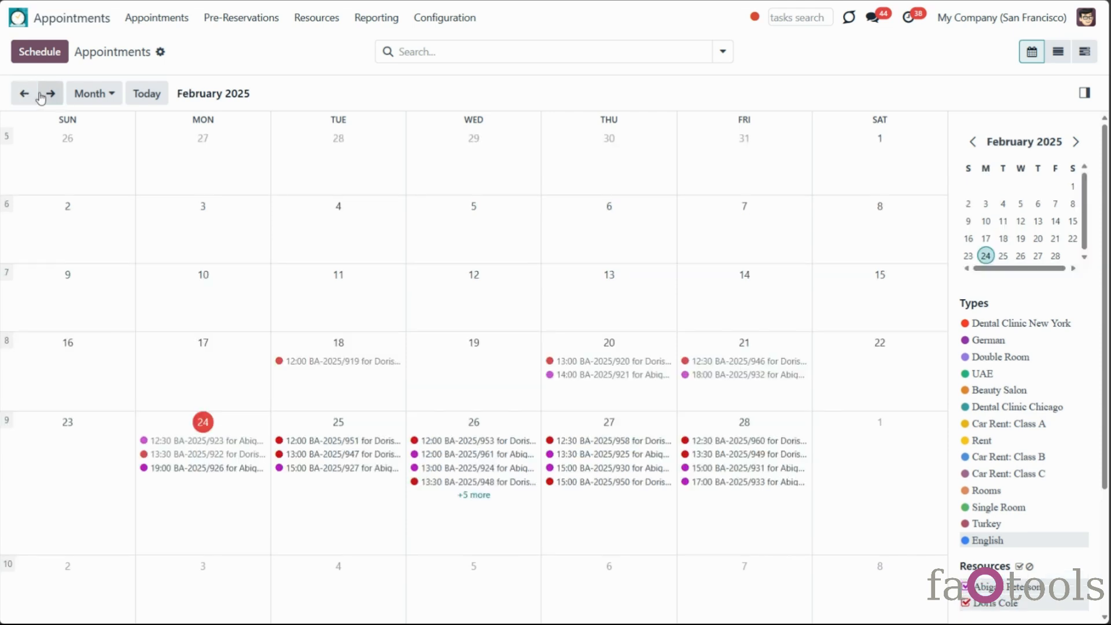
left_click(42, 94)
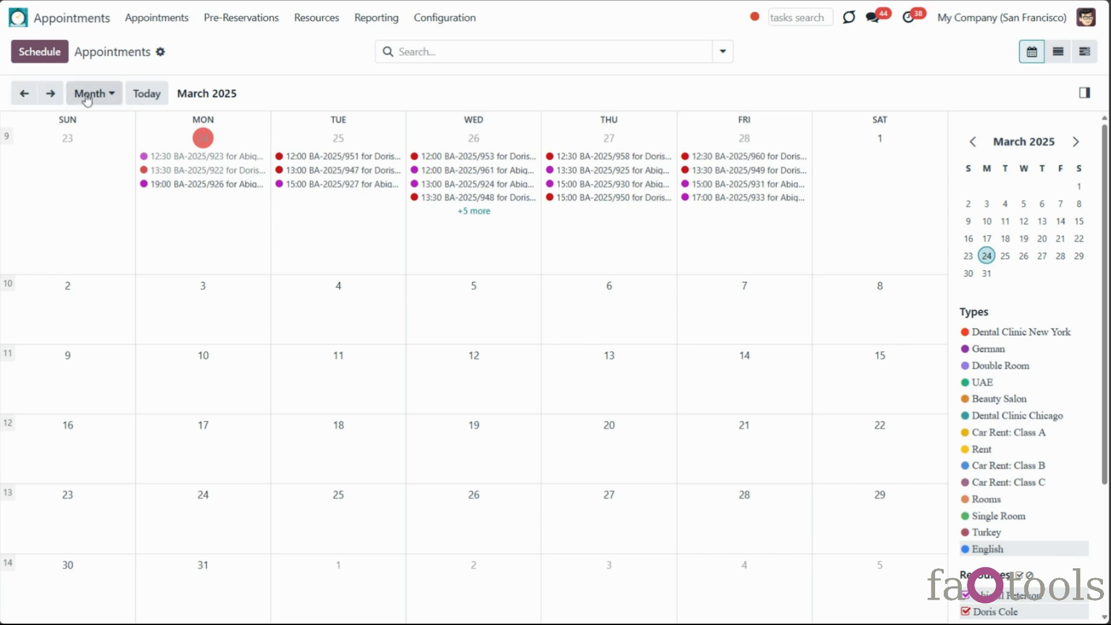
left_click(146, 107)
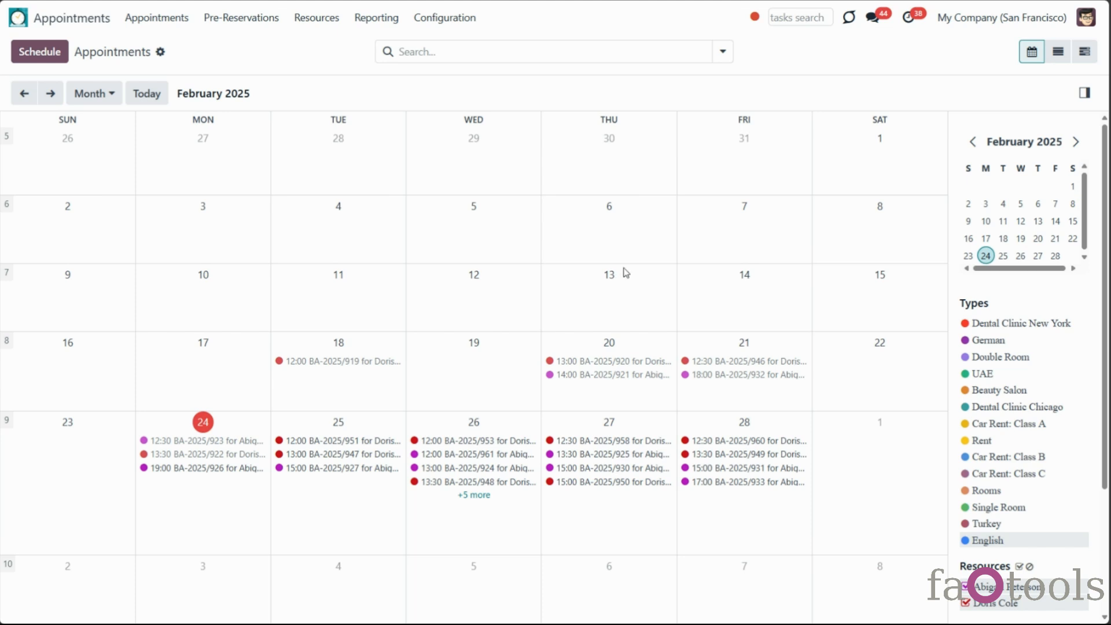
Filter to Planned Appointments, try a contact search for 'azure', then remove that facet
left_click(718, 58)
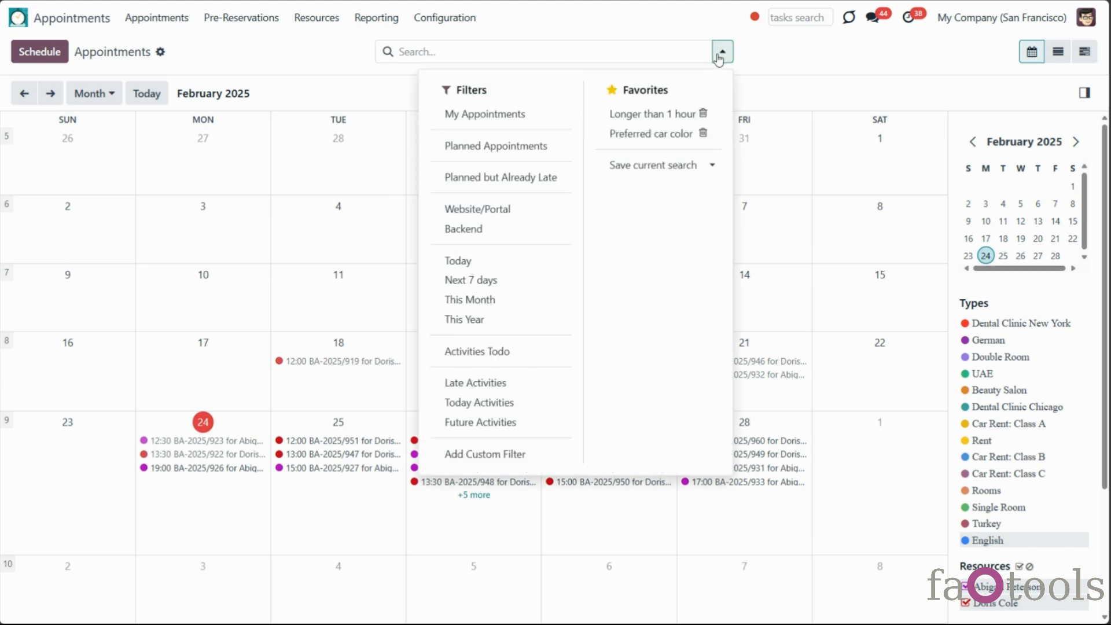
left_click(535, 149)
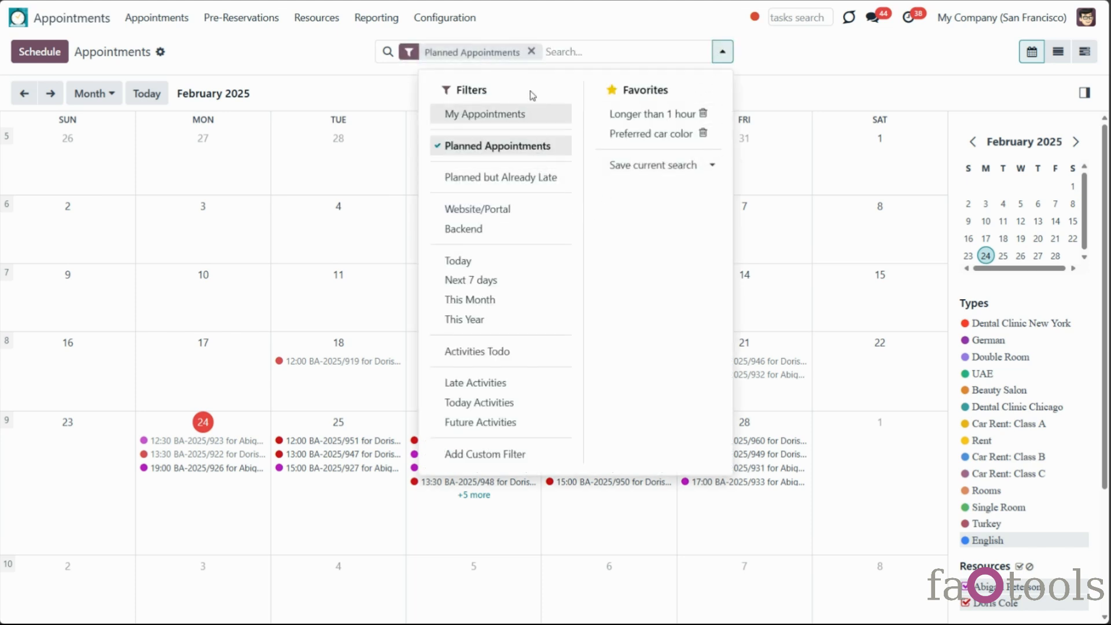
left_click(552, 51)
type("a")
key("BackSpace")
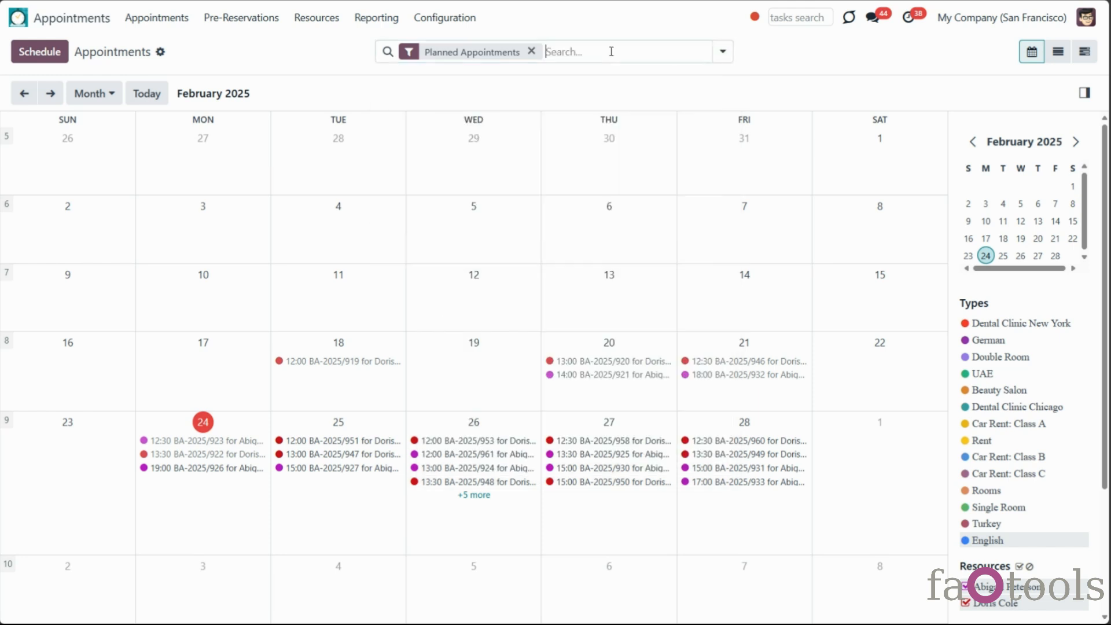
left_click(610, 51)
type("azure")
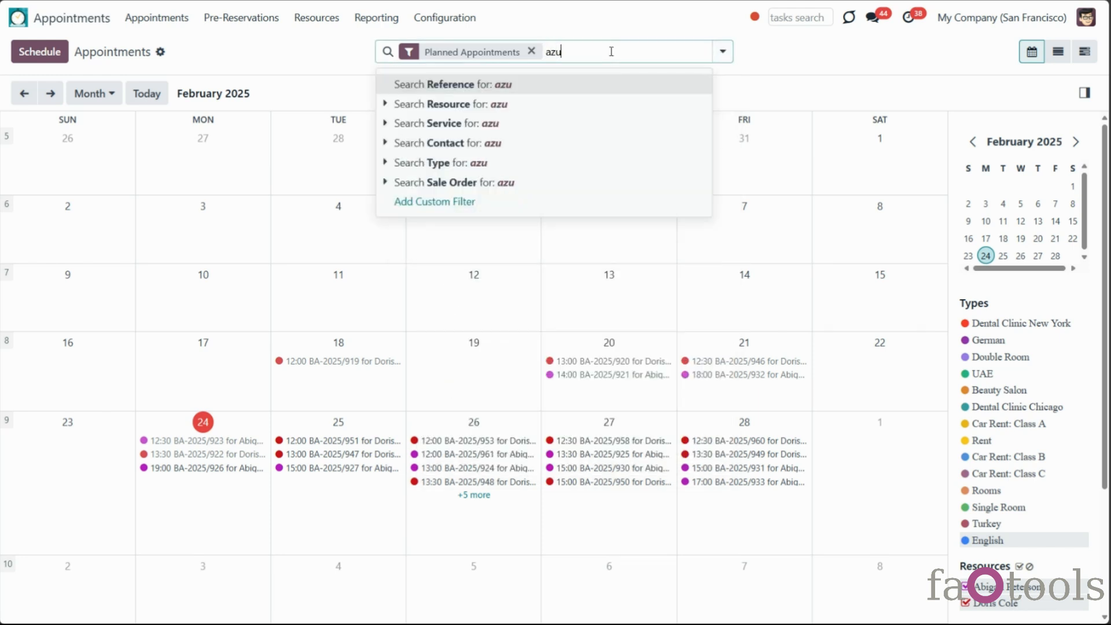
left_click(484, 144)
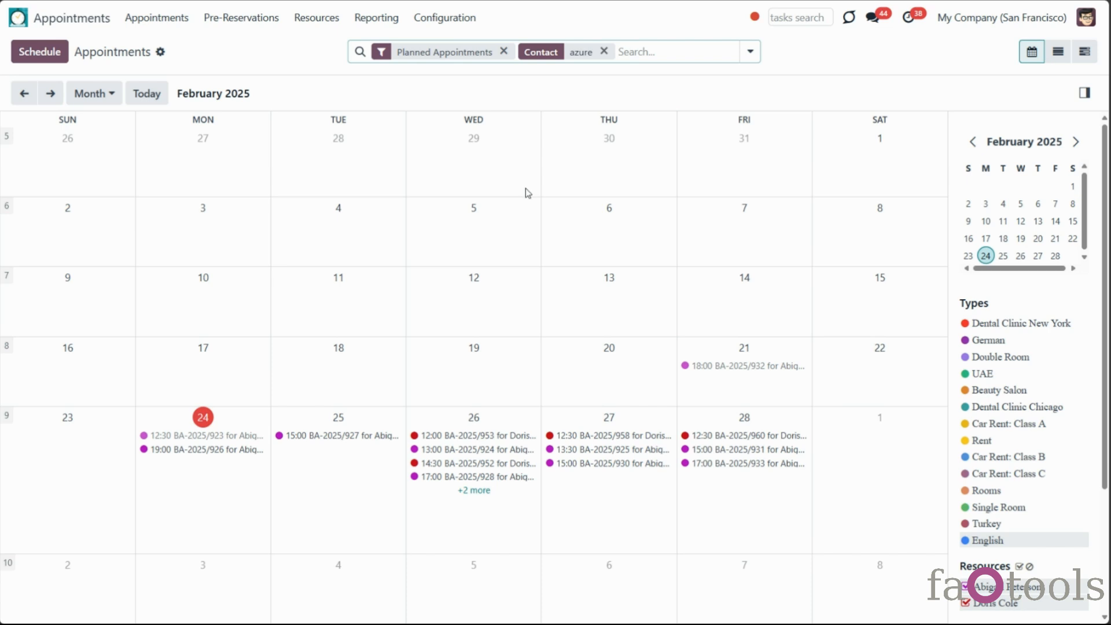
left_click(603, 51)
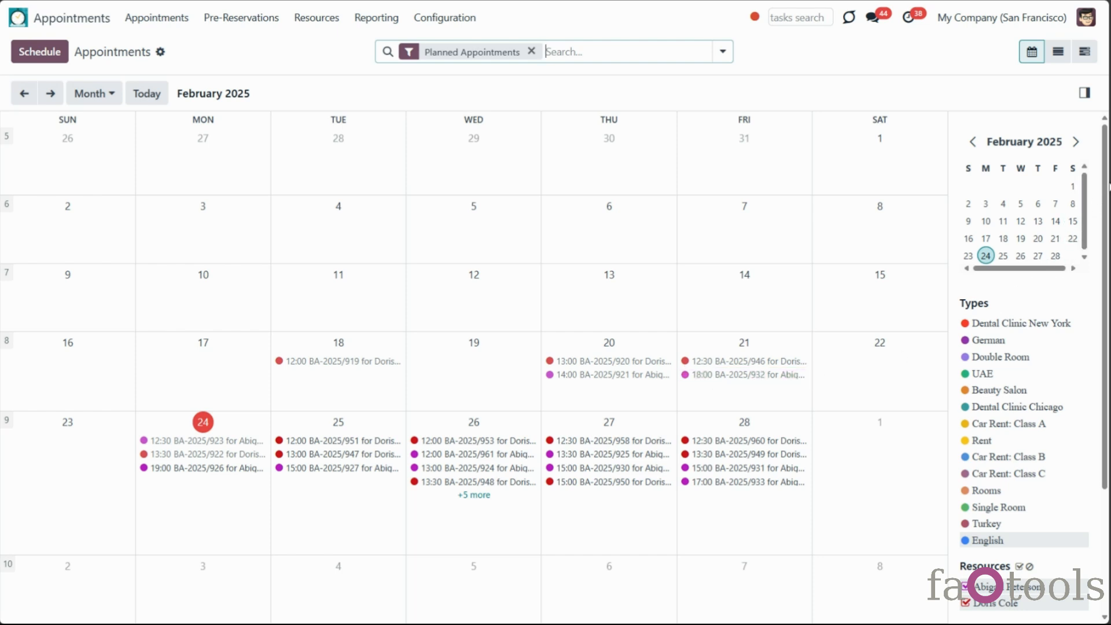
scroll(1106, 186, "down", 3)
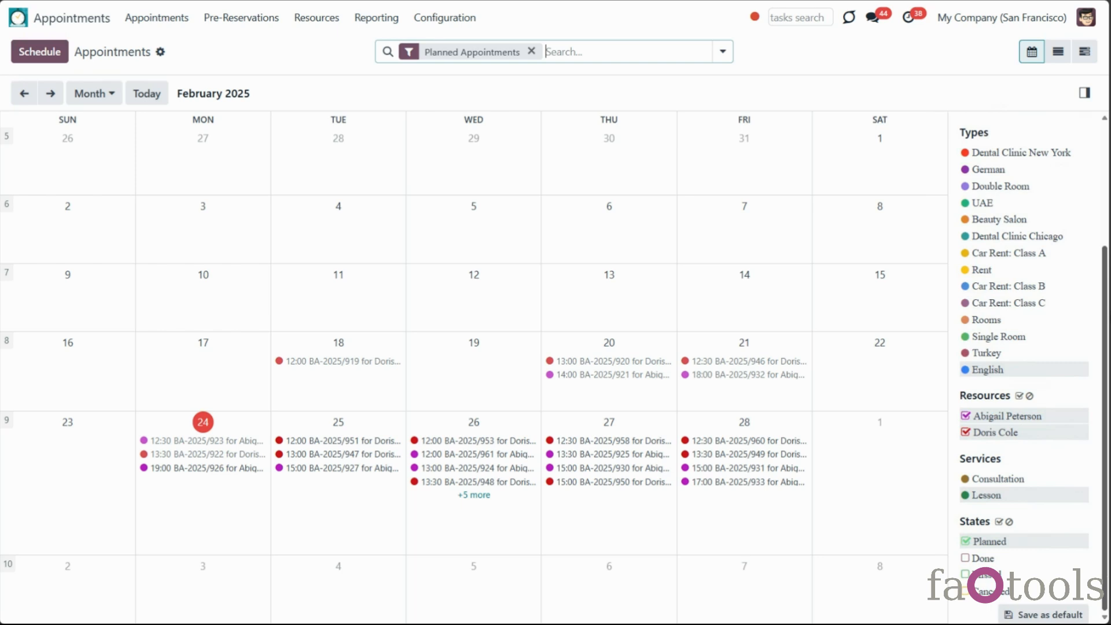
scroll(1107, 215, "up", 3)
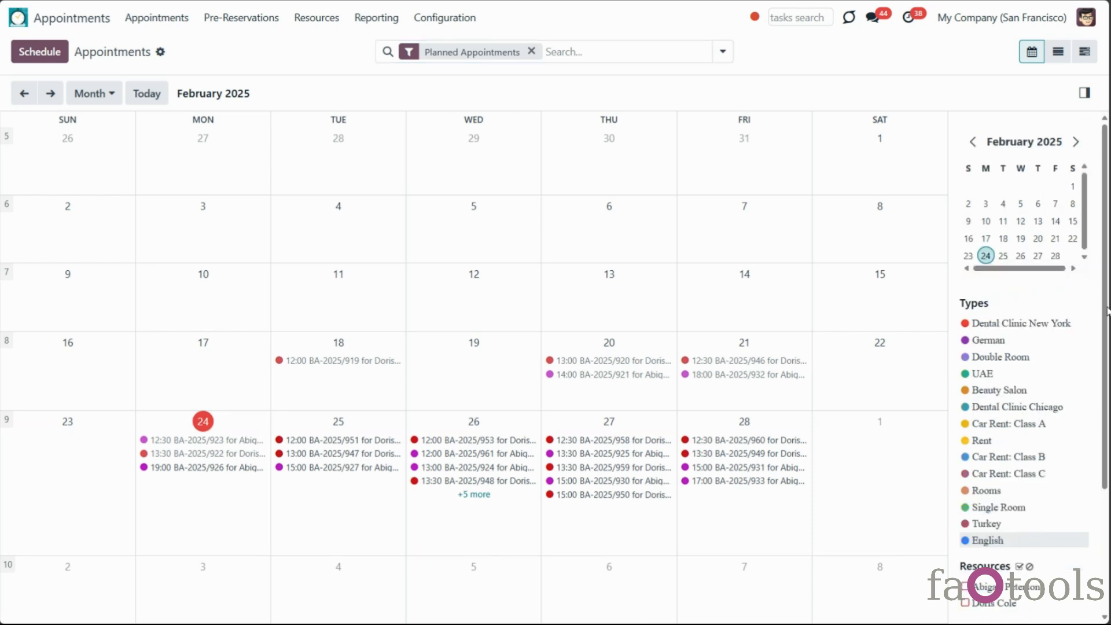
left_click_drag(1104, 330, 1094, 259)
Browse the mini calendar through 10 and 18 February, returning to the 16–22 February week
left_click(1020, 238)
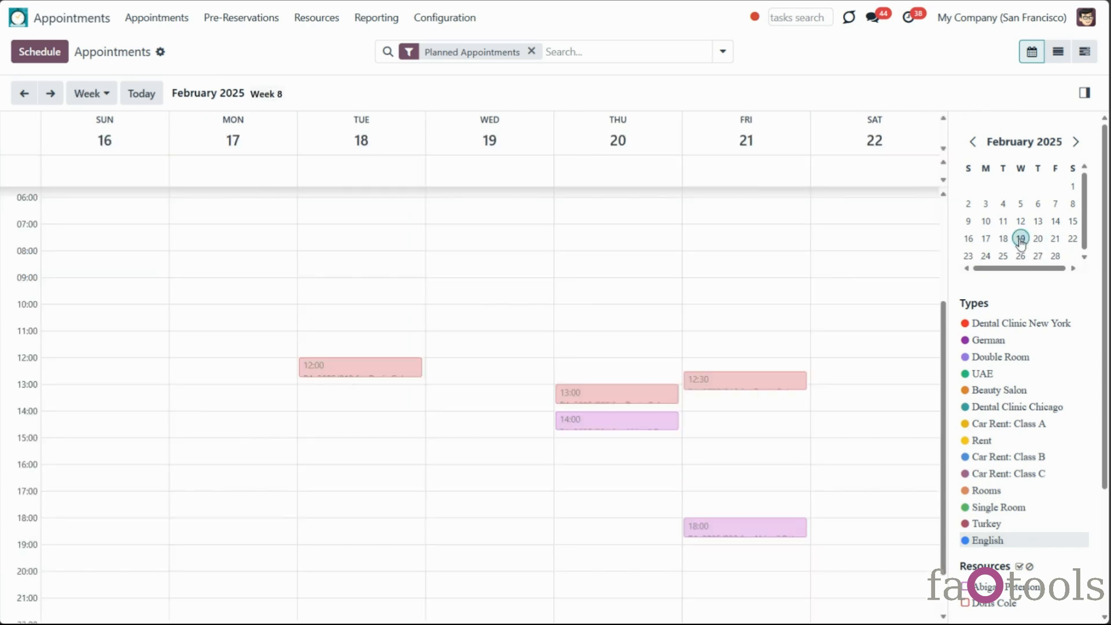
left_click(985, 222)
left_click(986, 222)
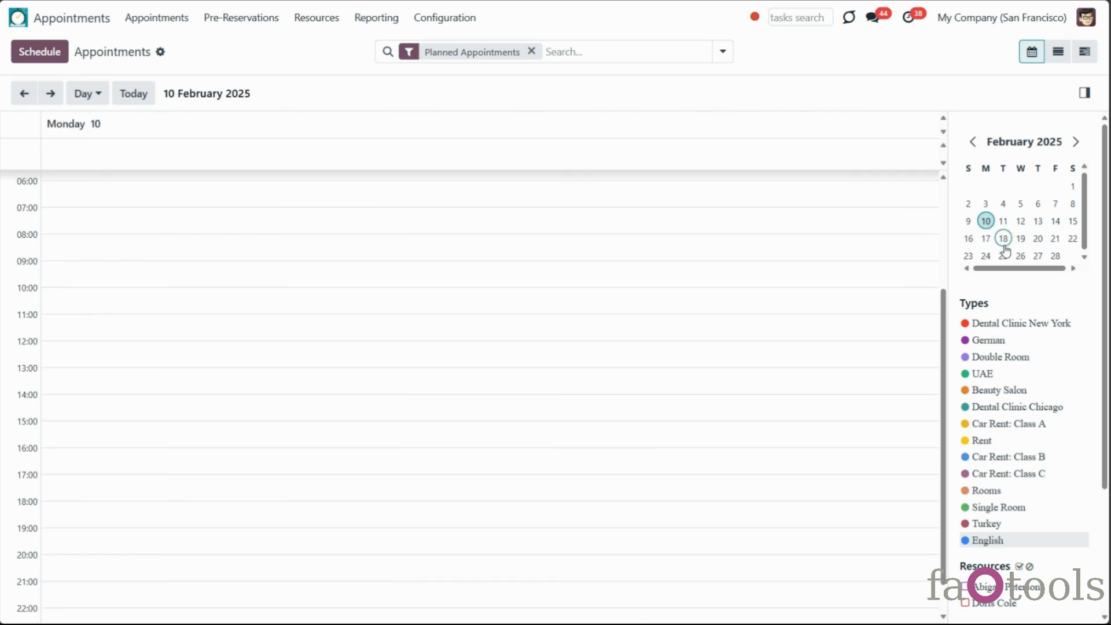
left_click(1003, 239)
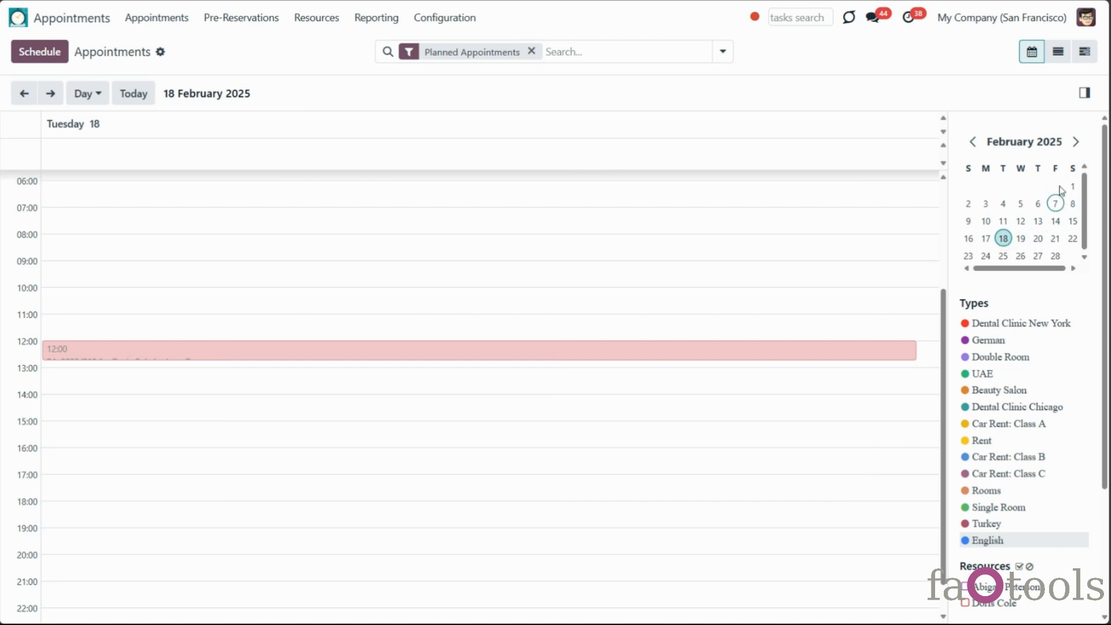
left_click(973, 143)
left_click(974, 145)
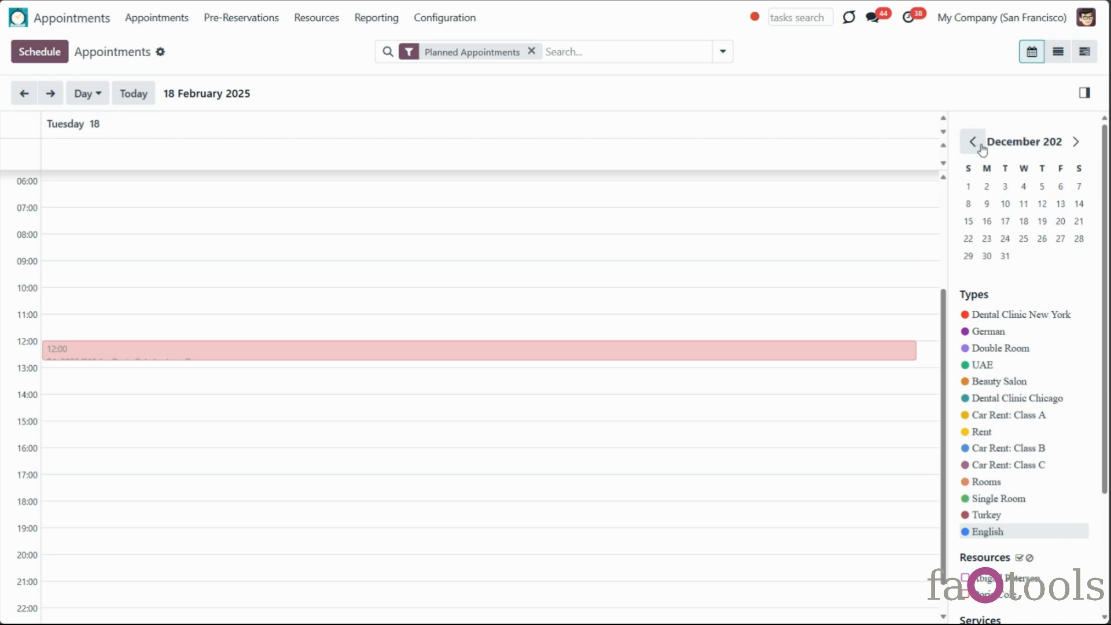
left_click(1075, 142)
left_click(1076, 143)
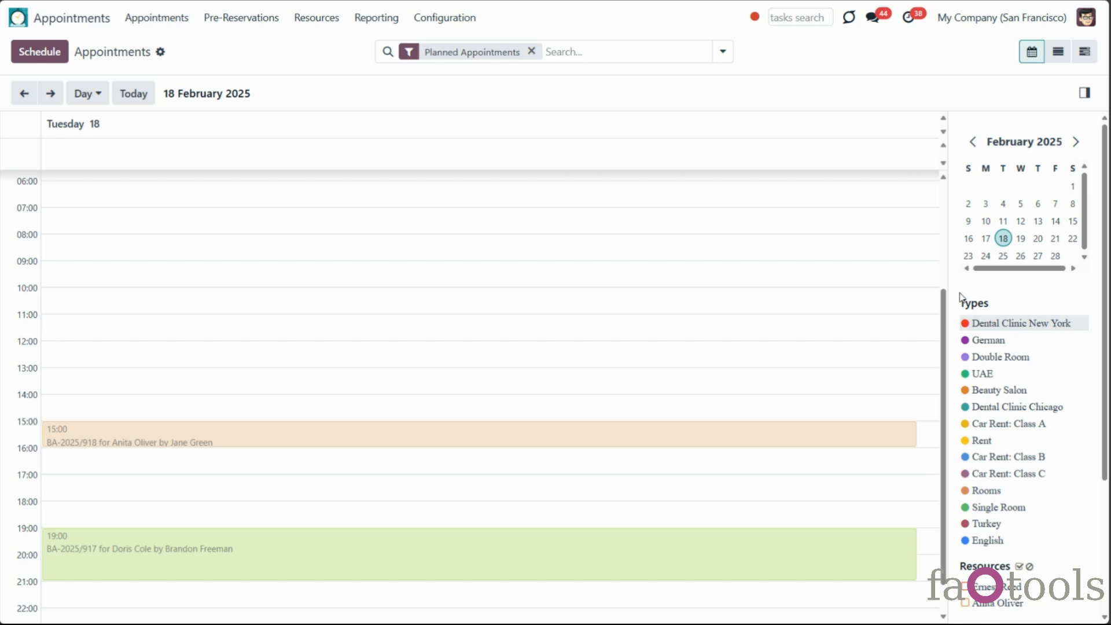
left_click(1003, 238)
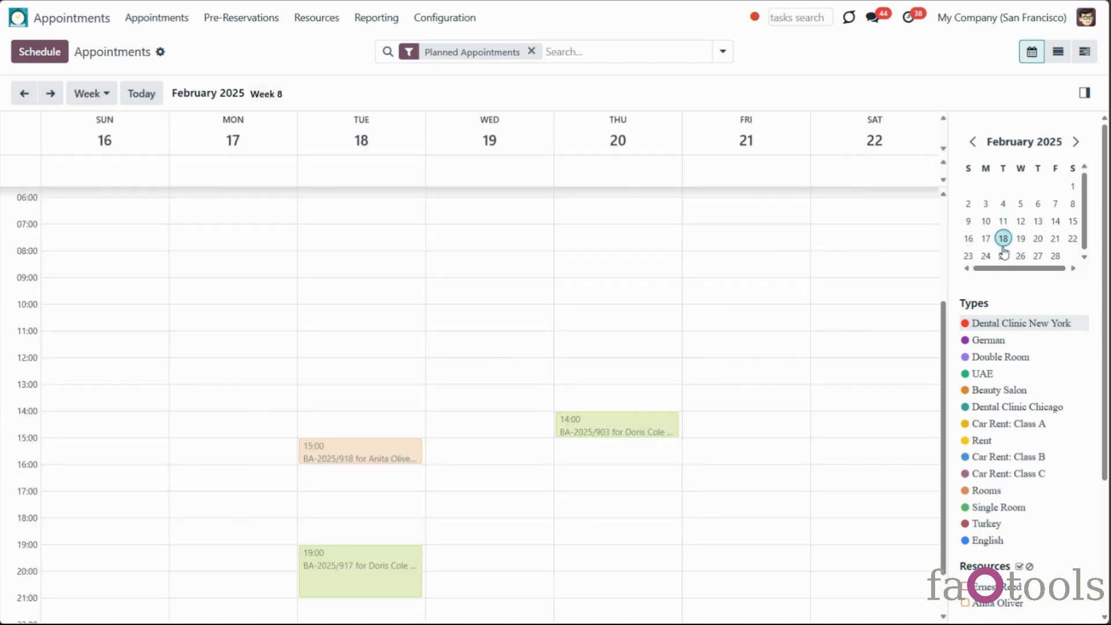
Tick both dental clinic resources under Resources
scroll(1024, 441, "down", 1)
scroll(1025, 441, "down", 3)
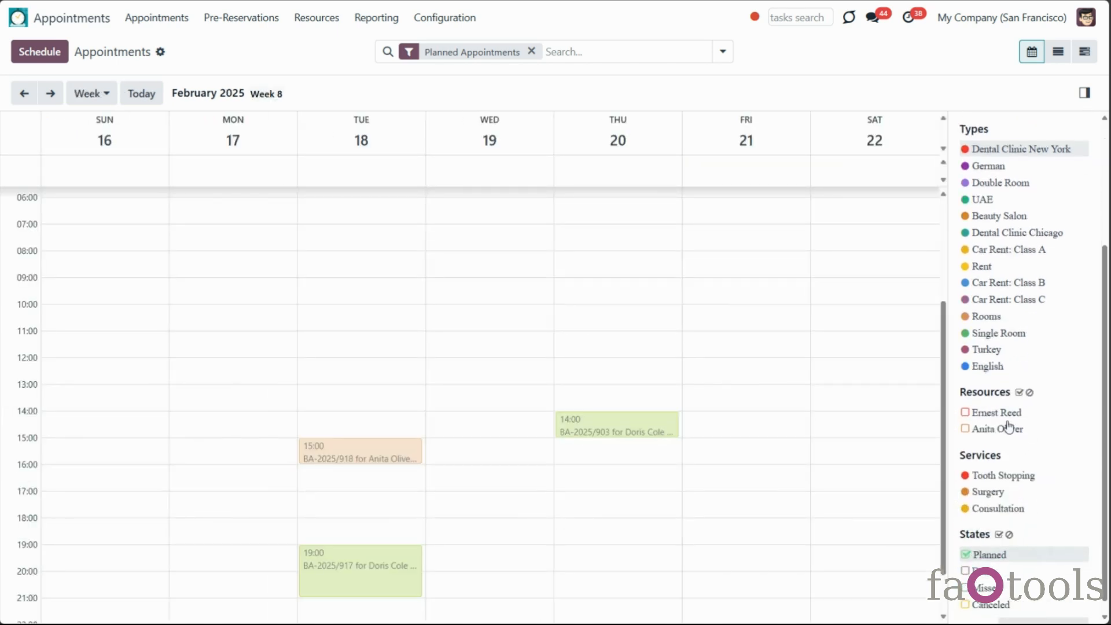
left_click(1004, 412)
left_click(1003, 429)
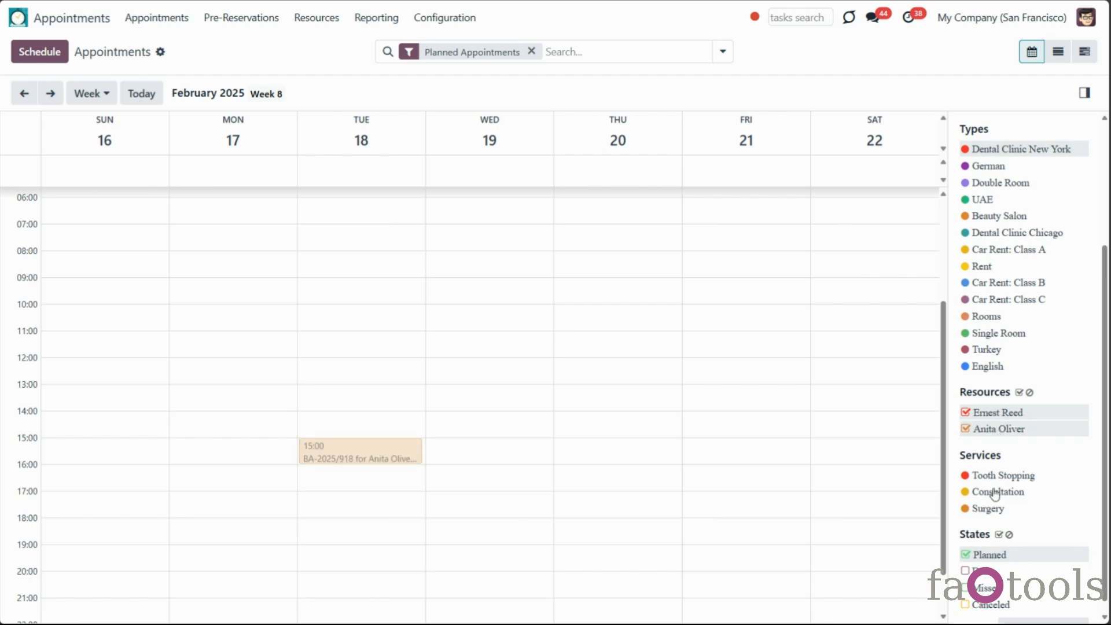
Untick Planned and filter the calendar to the English appointment type
left_click(981, 556)
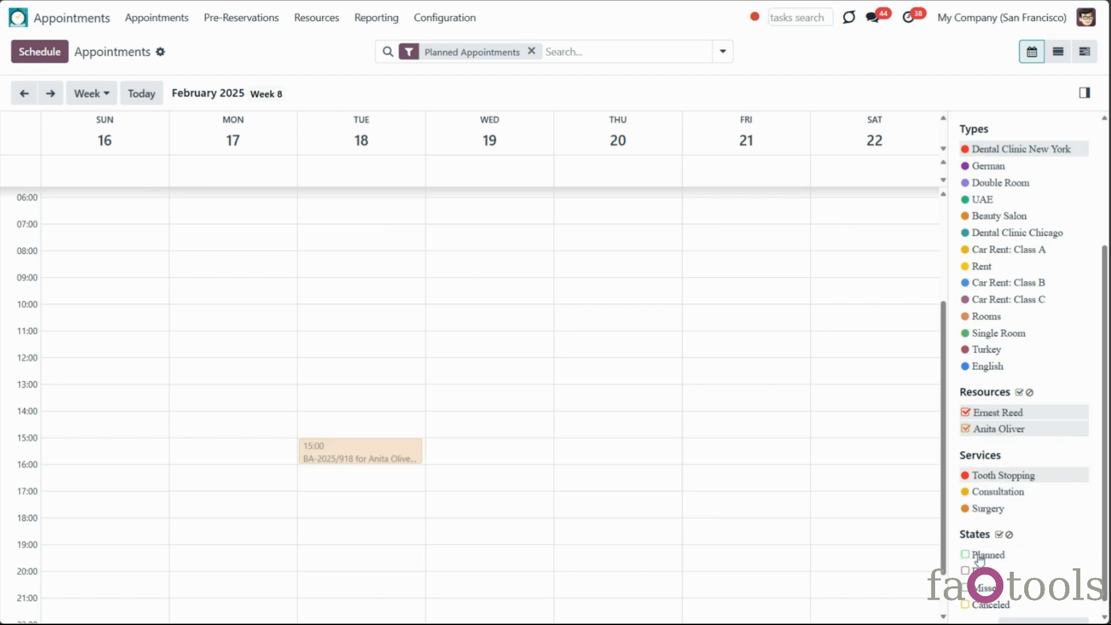
left_click(992, 168)
left_click(1007, 386)
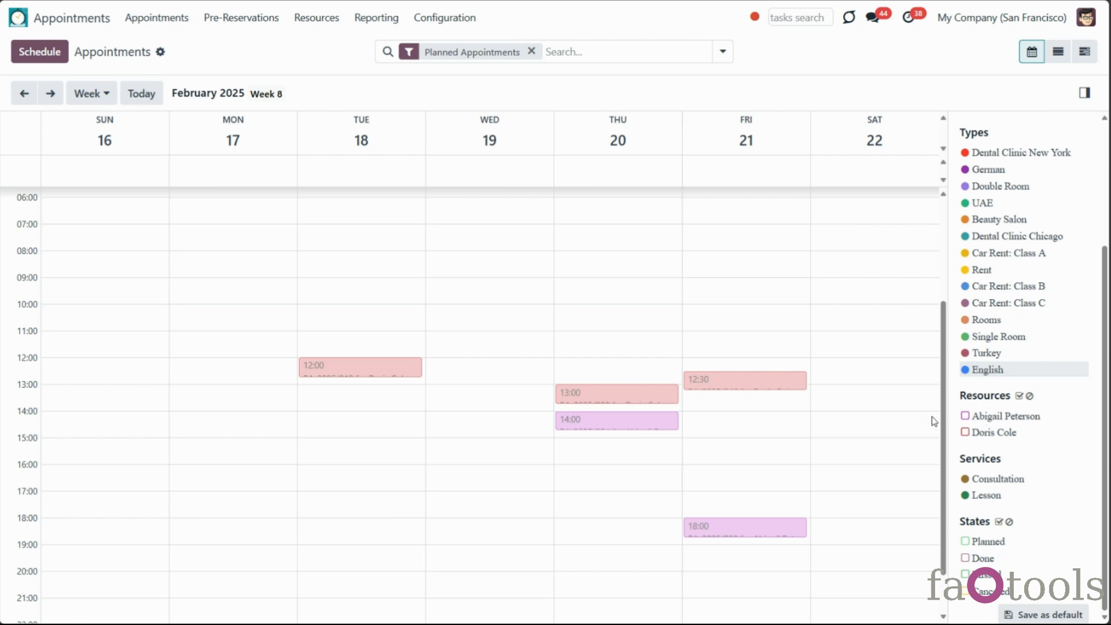
Toggle the resource filters, ending with all resources selected
left_click(964, 417)
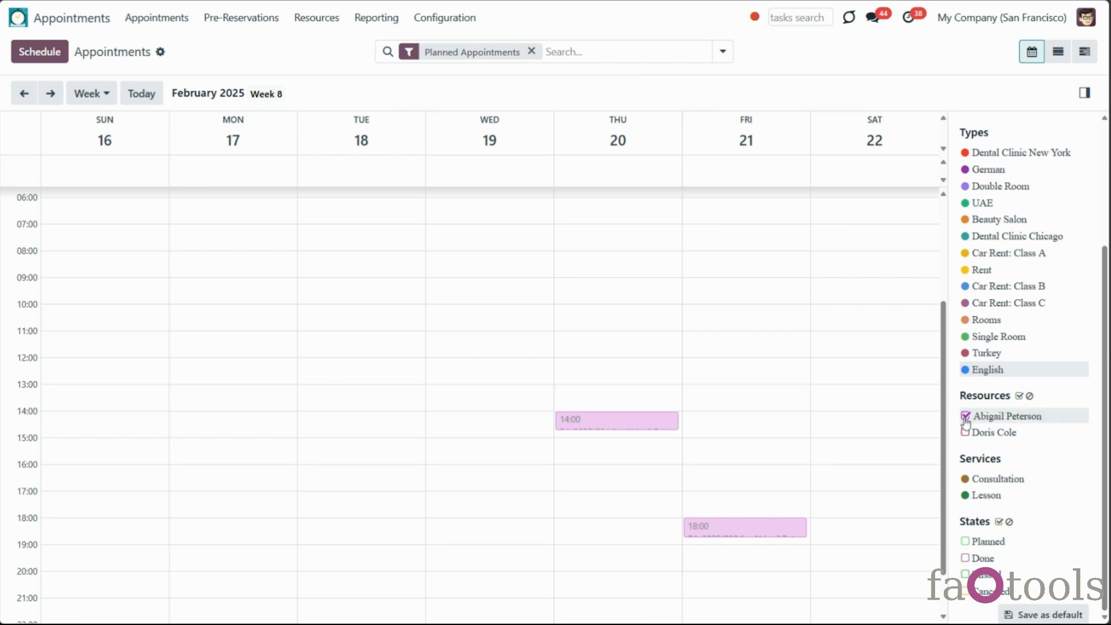
left_click(964, 432)
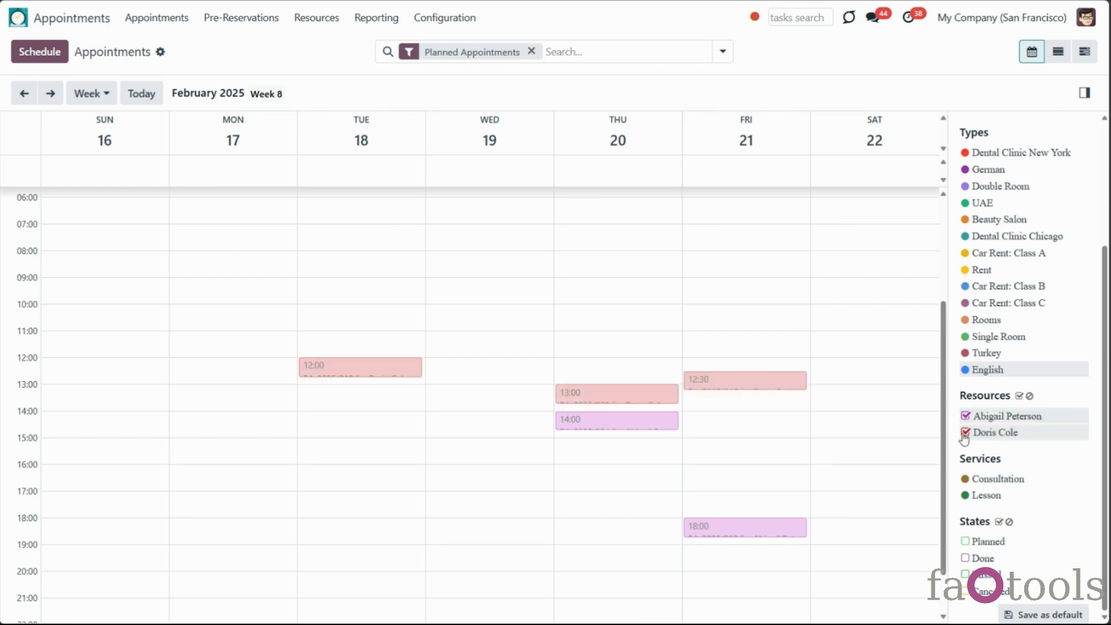
left_click(963, 418)
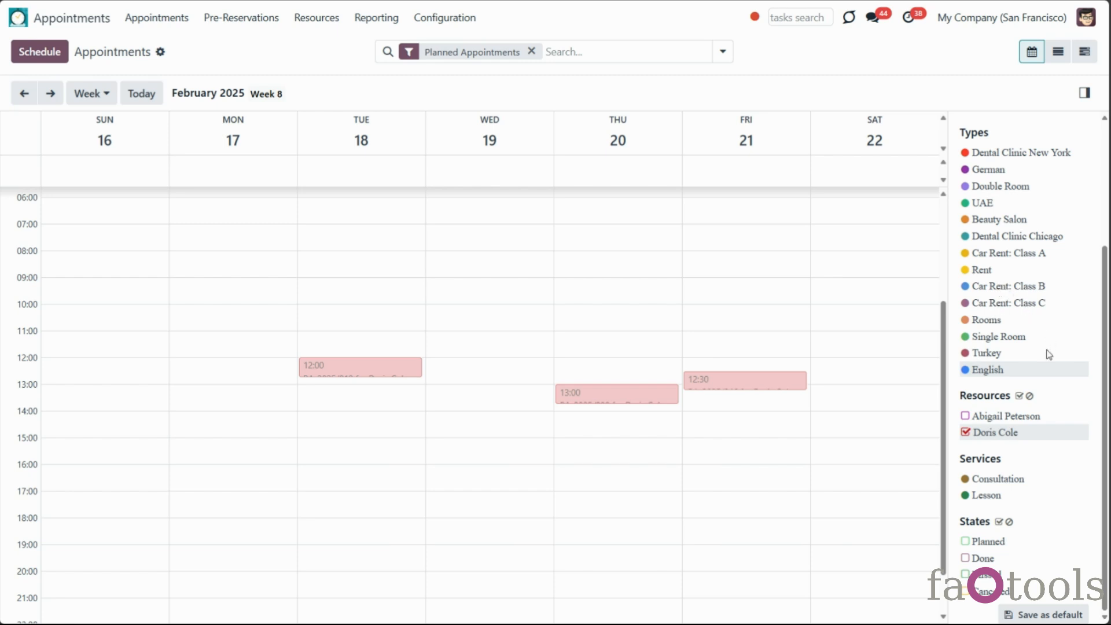
left_click(1031, 398)
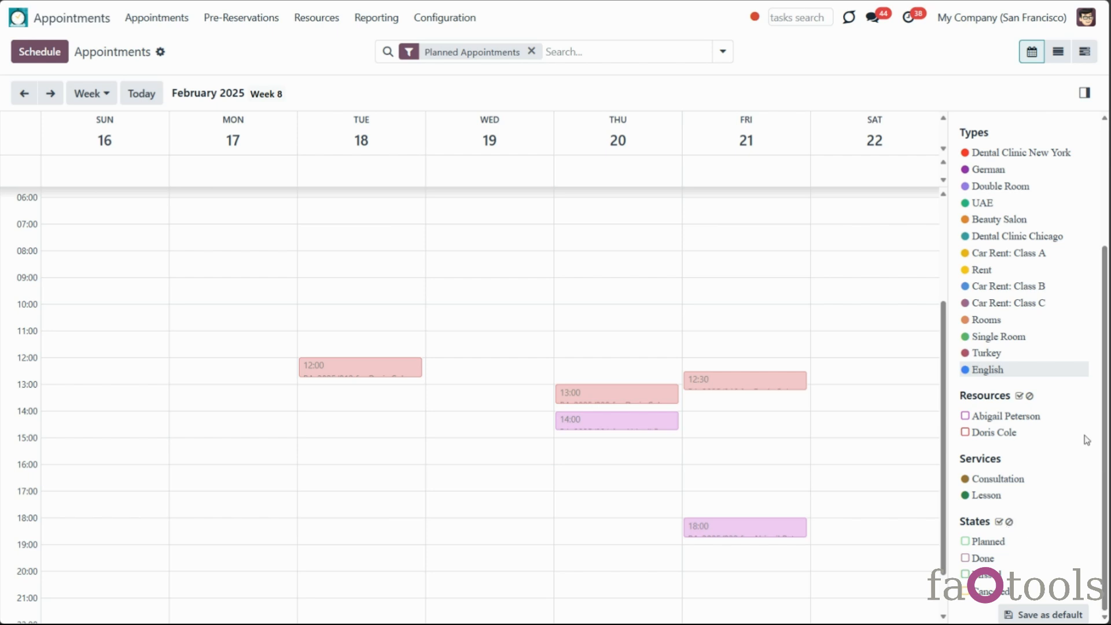
left_click(1019, 397)
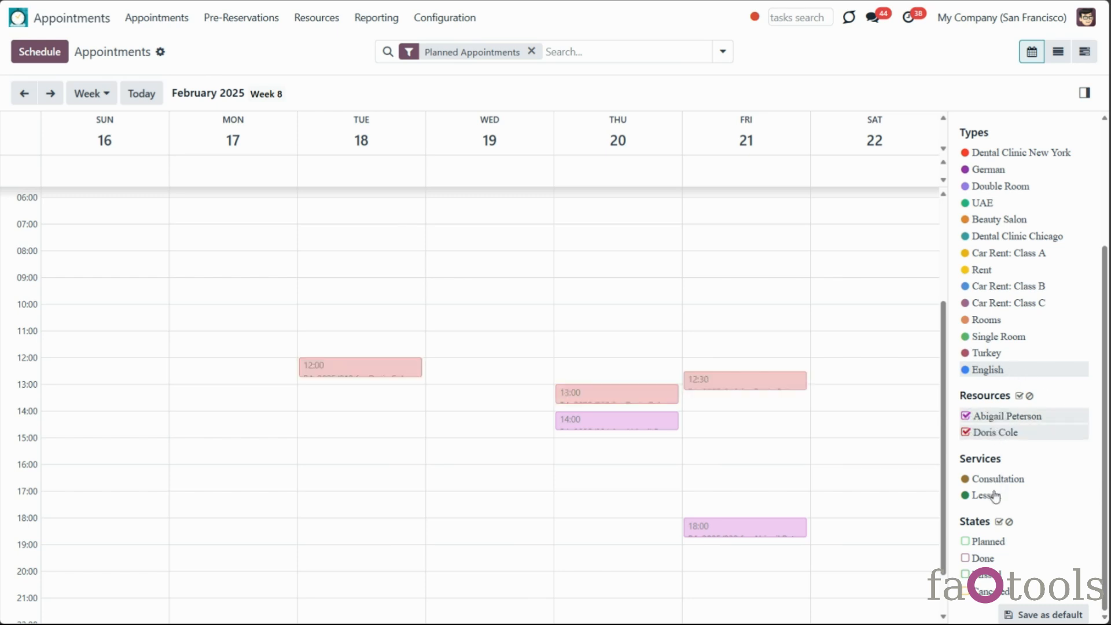
Include Planned and Done states, then return to the apps home screen
left_click(978, 541)
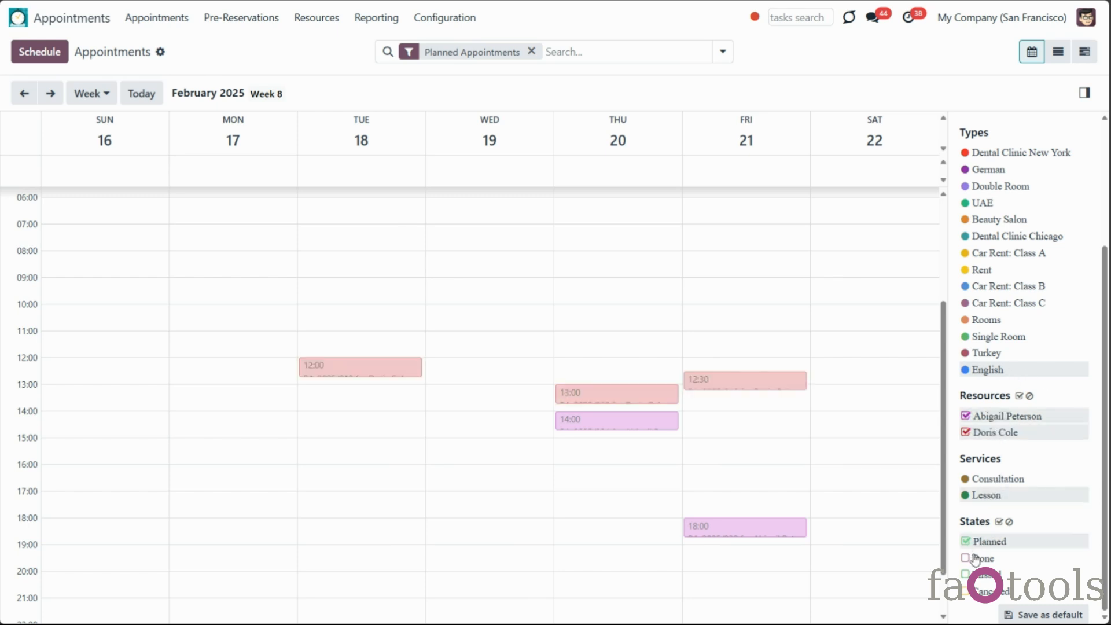
left_click(977, 559)
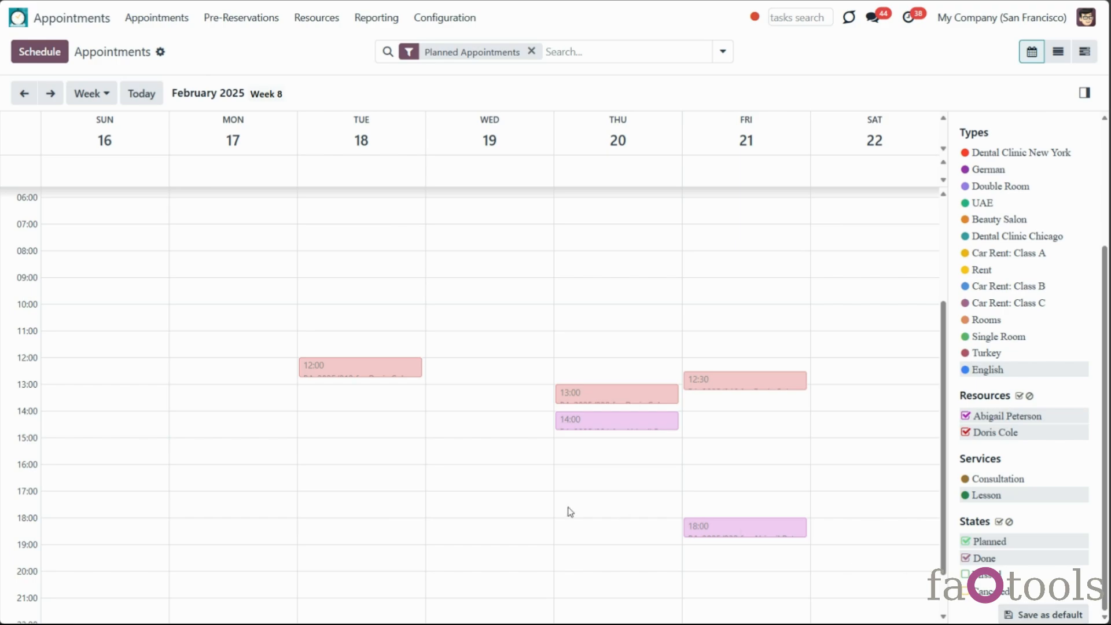
left_click(57, 24)
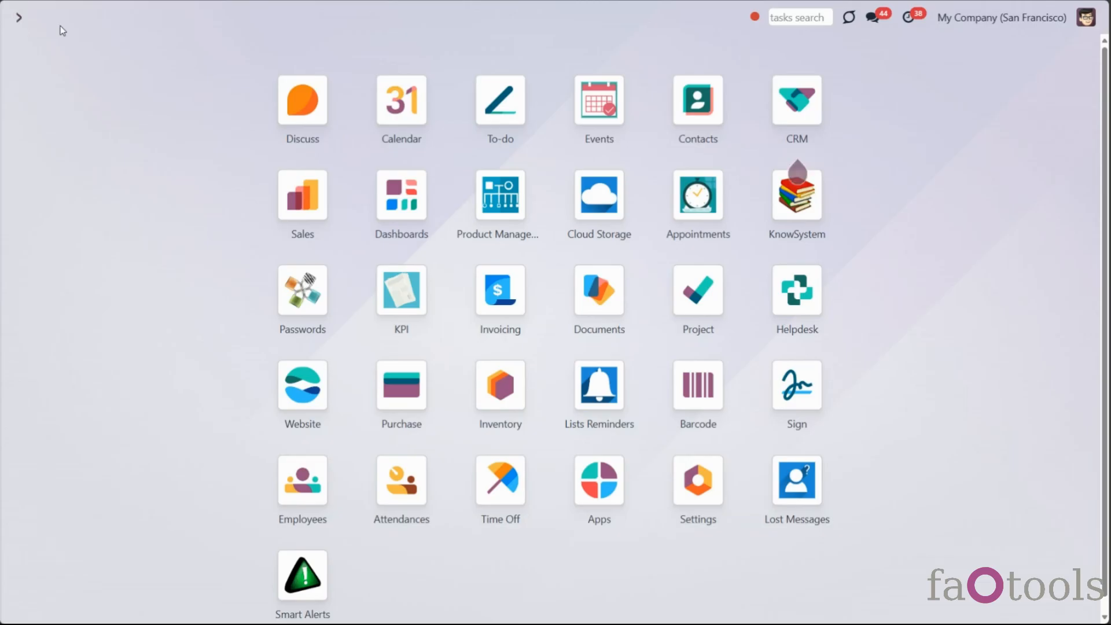
Reopen Appointments, untick the Done and Planned states, and switch to Month view
left_click(683, 209)
scroll(1108, 197, "down", 2)
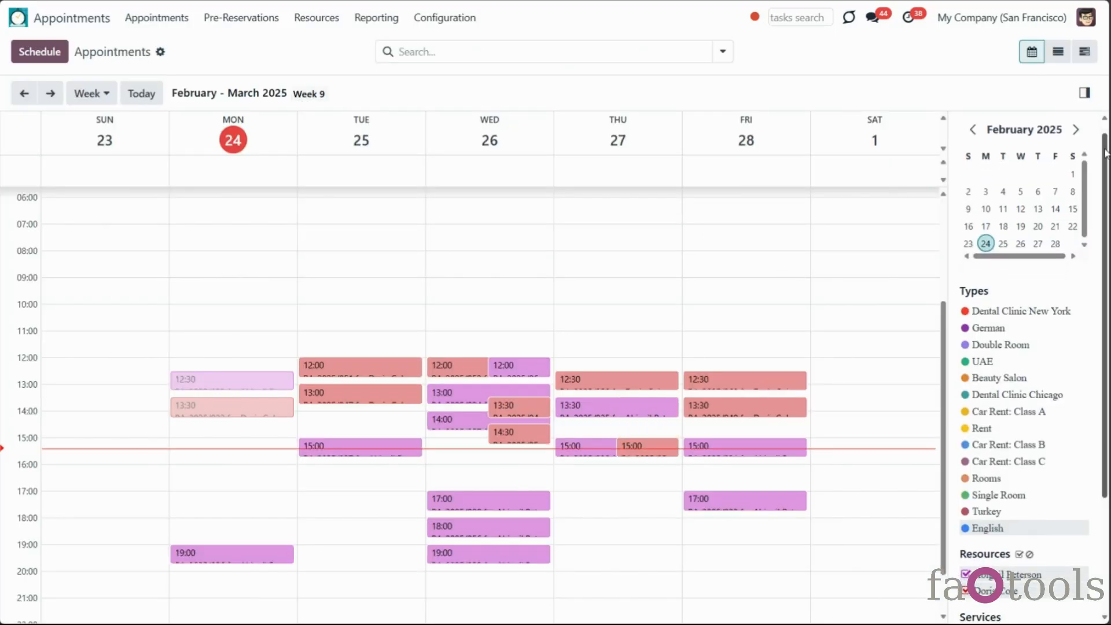
scroll(1108, 197, "down", 2)
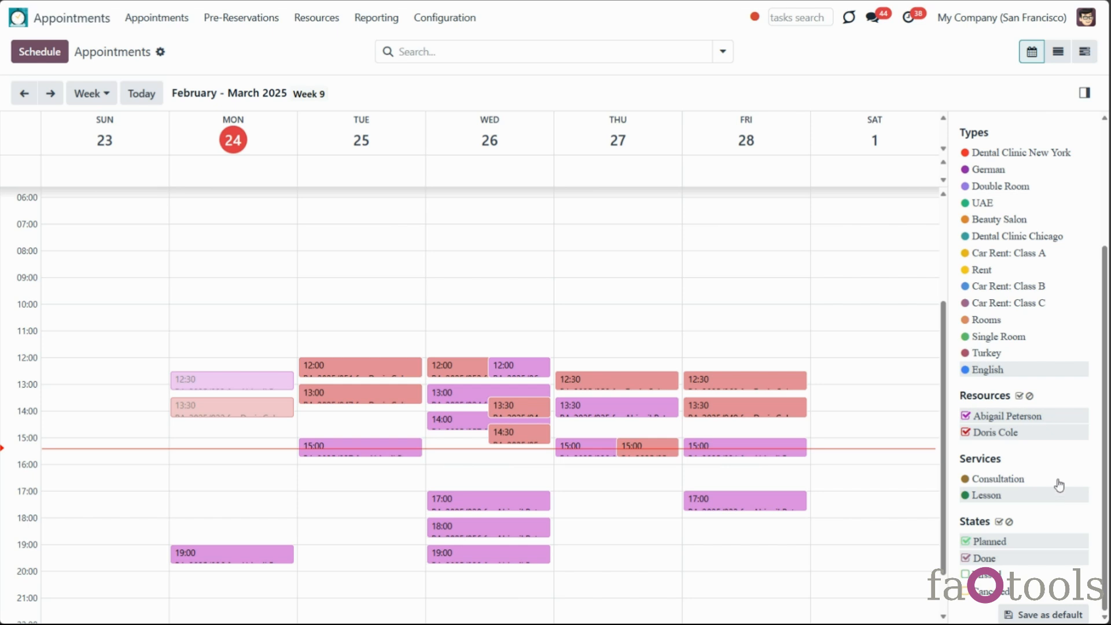
left_click(966, 559)
left_click(965, 541)
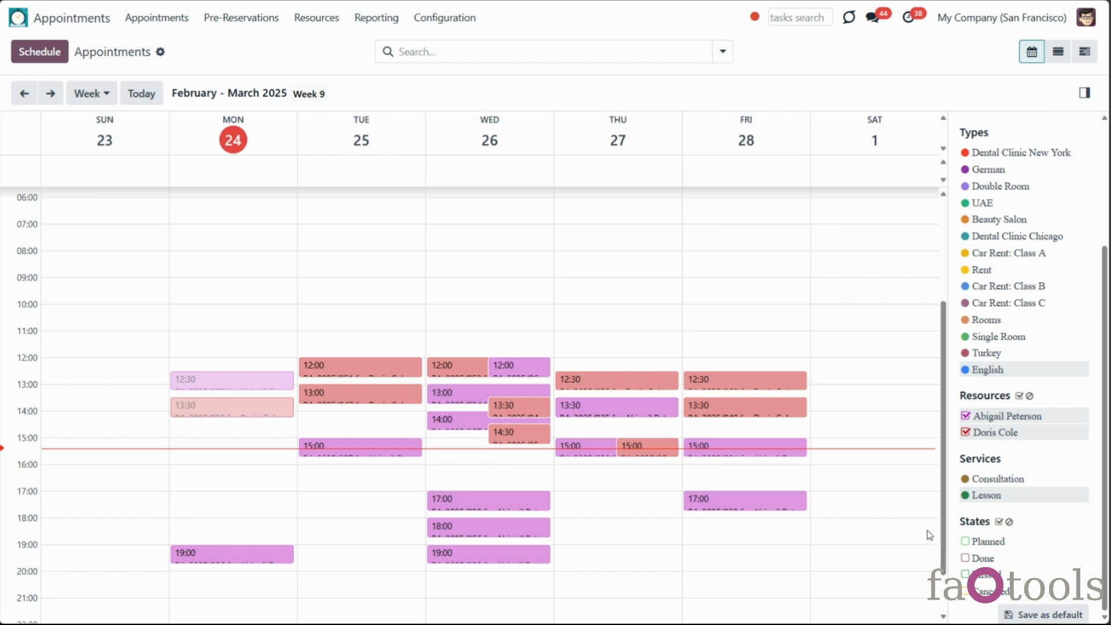
left_click(101, 92)
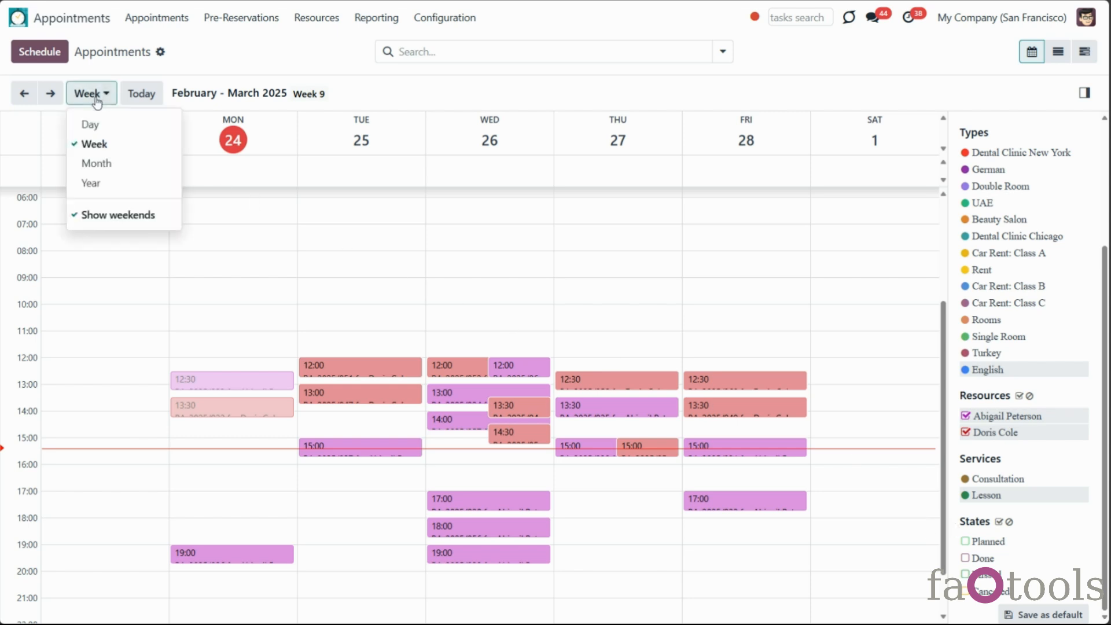
left_click(112, 162)
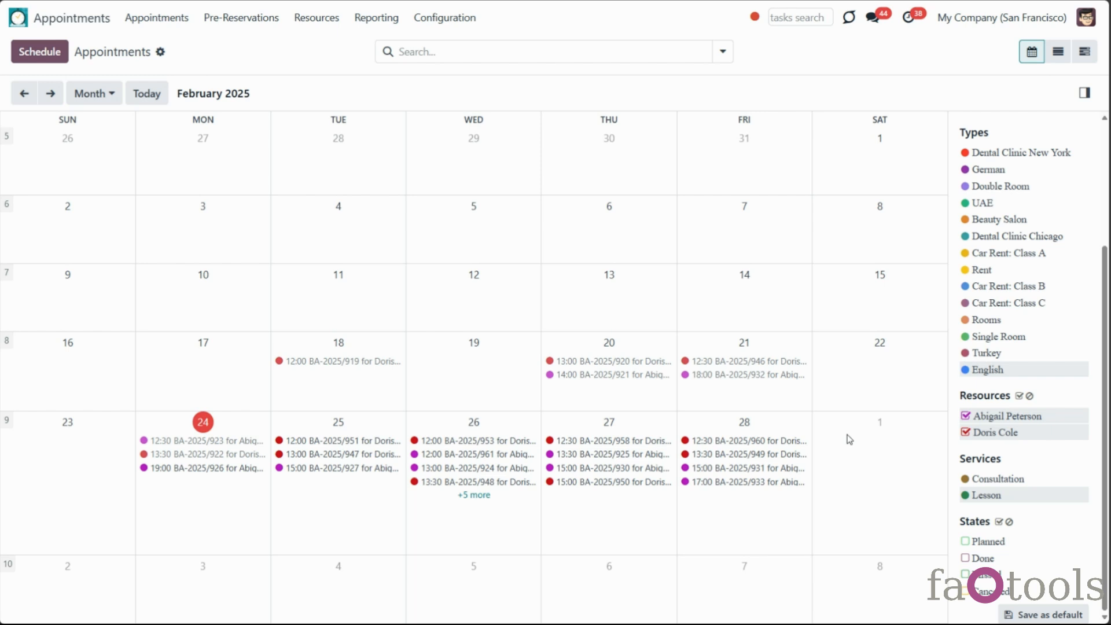
Preview the 27 February 12:30 booking, then activate developer mode in Settings
left_click(597, 445)
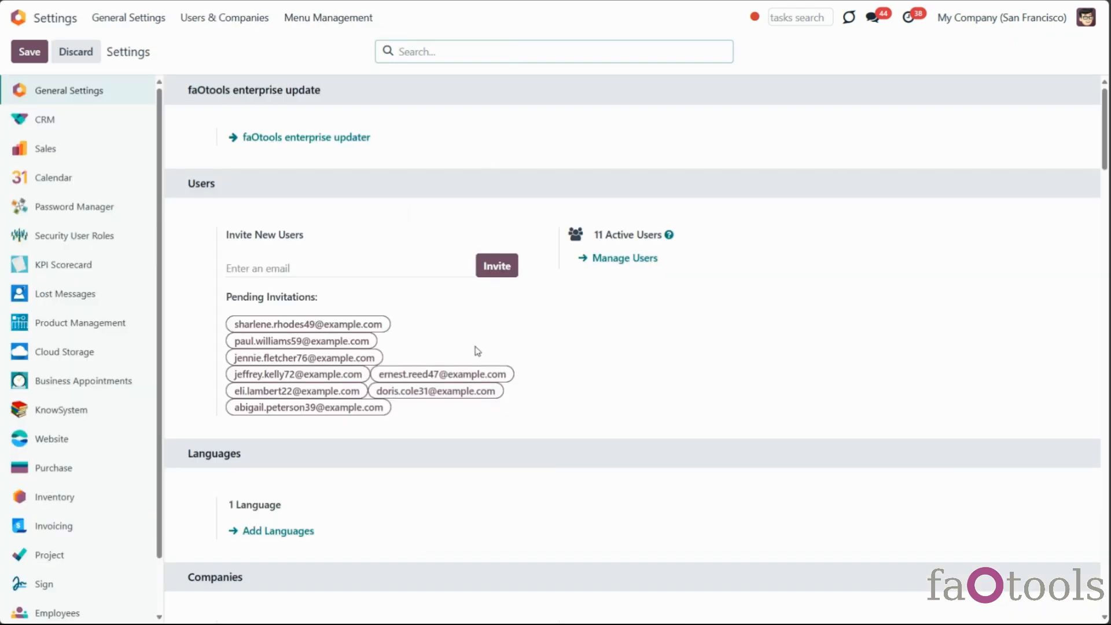
scroll(471, 261, "down", 7)
scroll(572, 441, "down", 20)
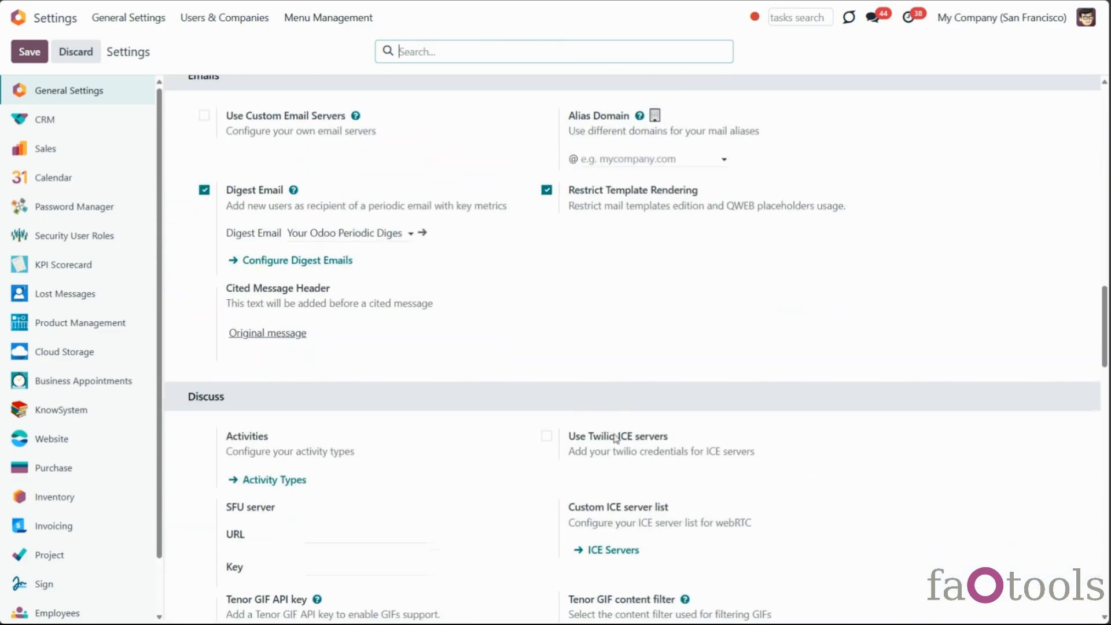
scroll(597, 443, "down", 10)
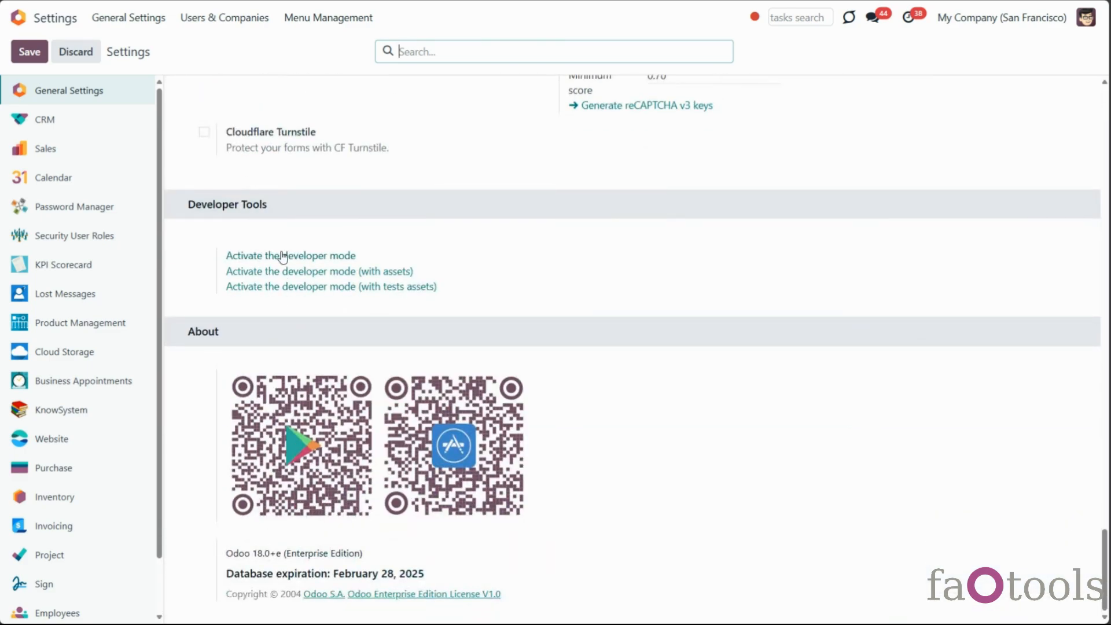
left_click(310, 255)
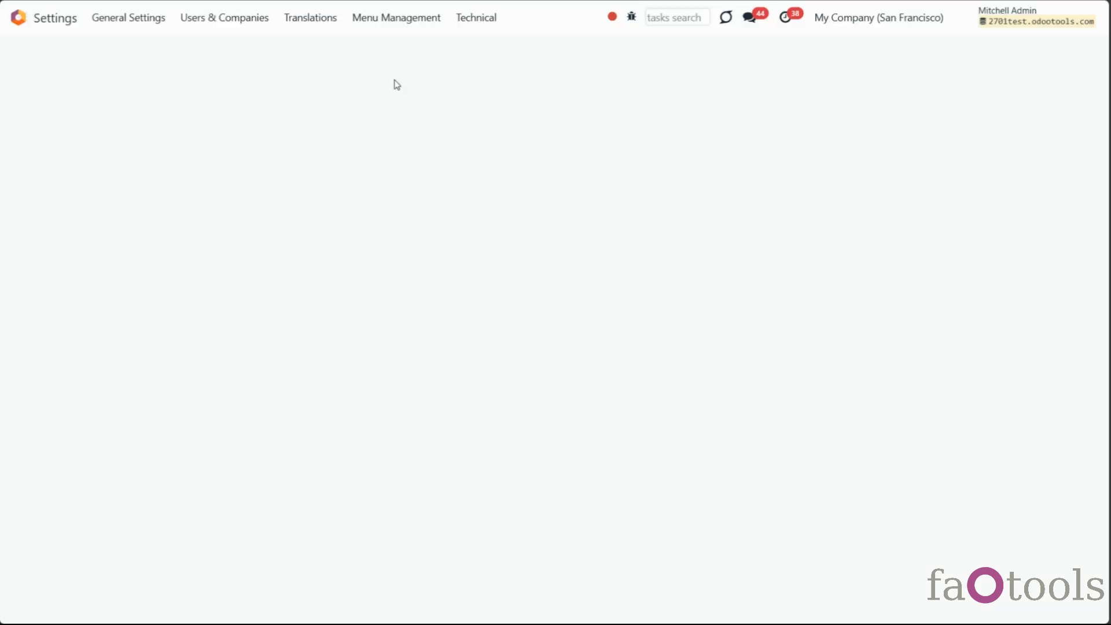
Open Technical > Sequences
left_click(487, 18)
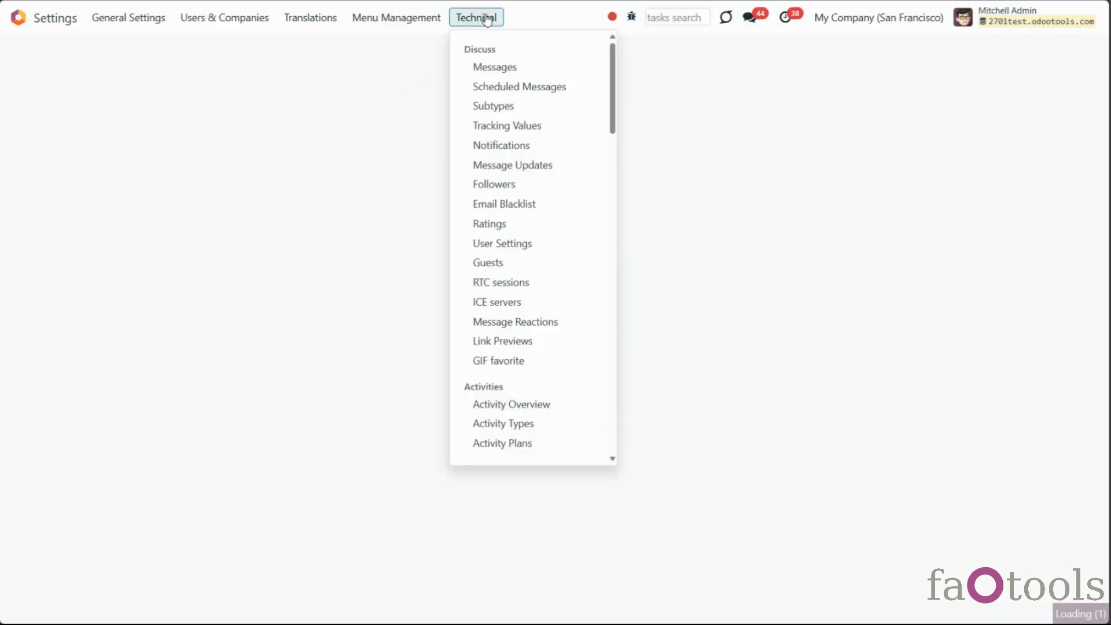
scroll(564, 266, "down", 10)
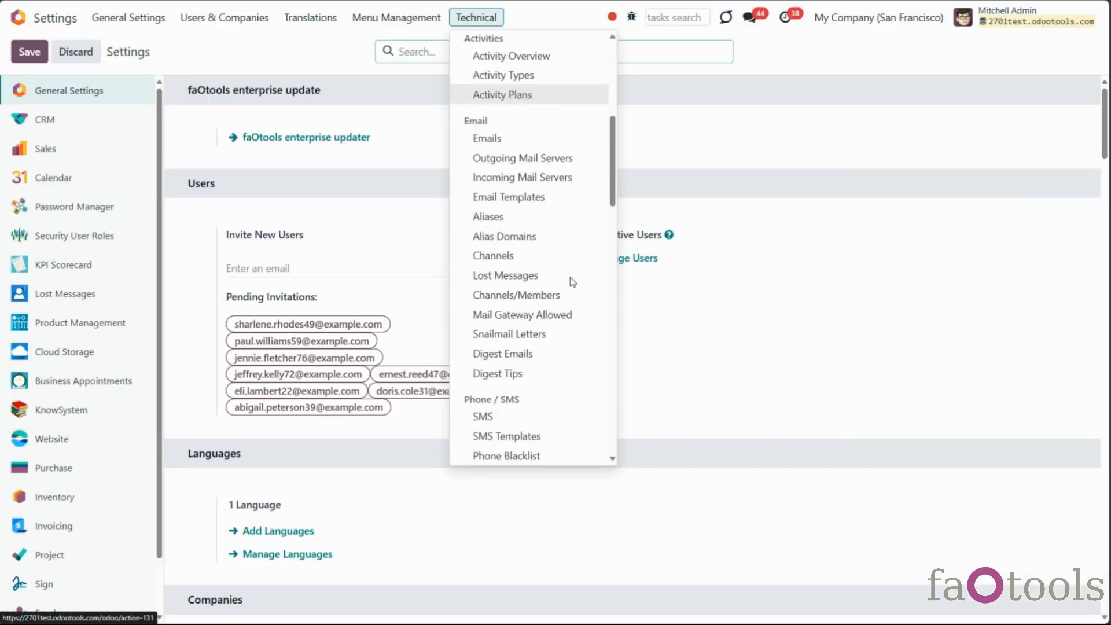
scroll(572, 283, "down", 10)
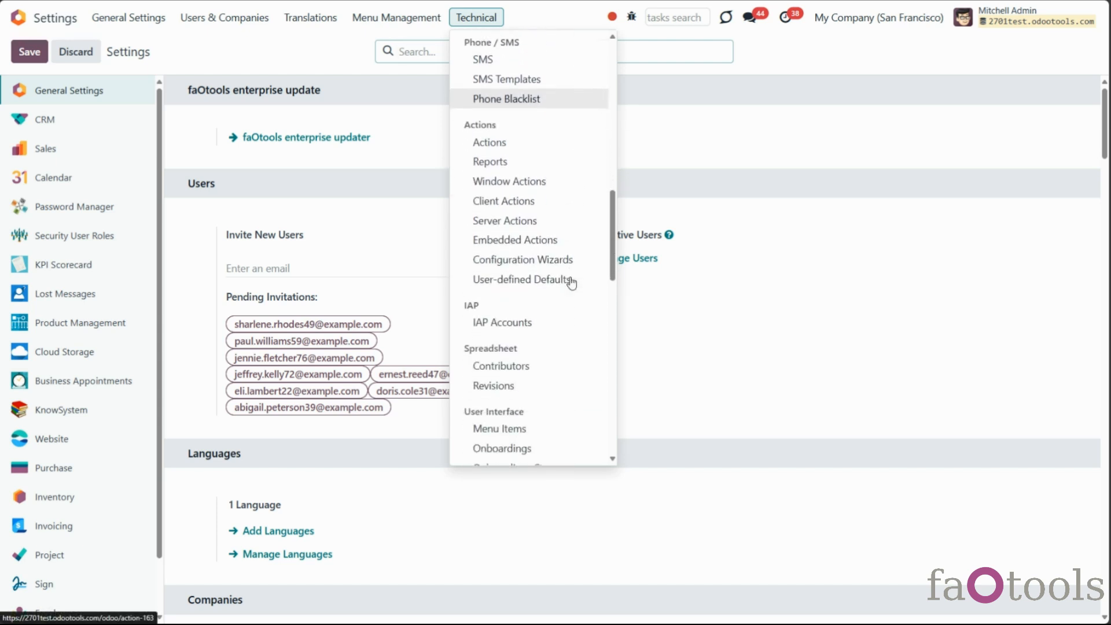
scroll(570, 283, "down", 10)
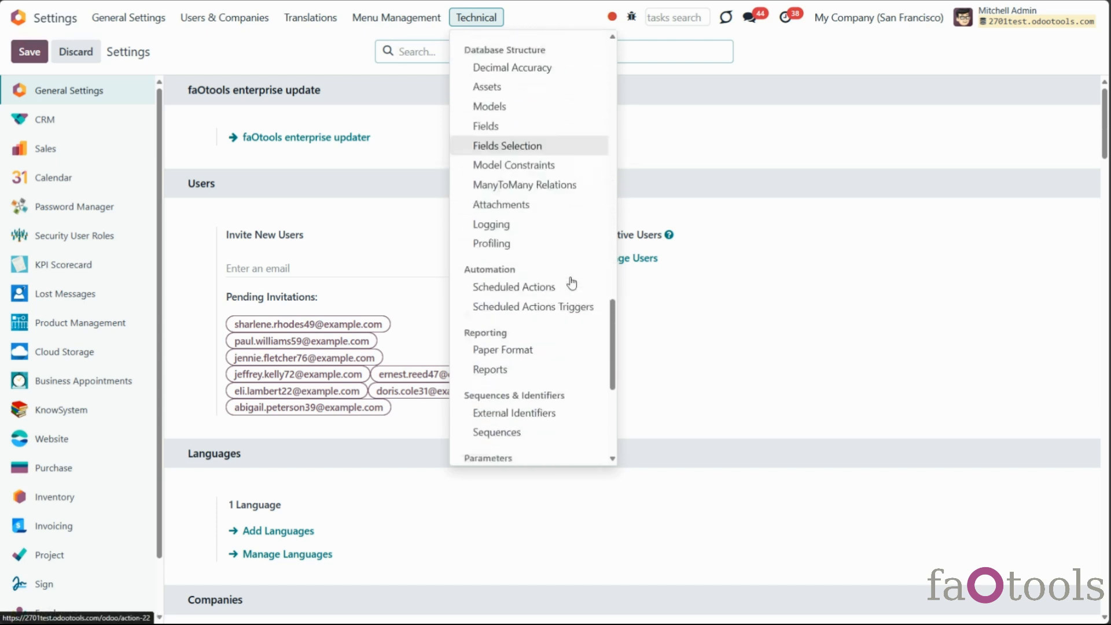
left_click(517, 209)
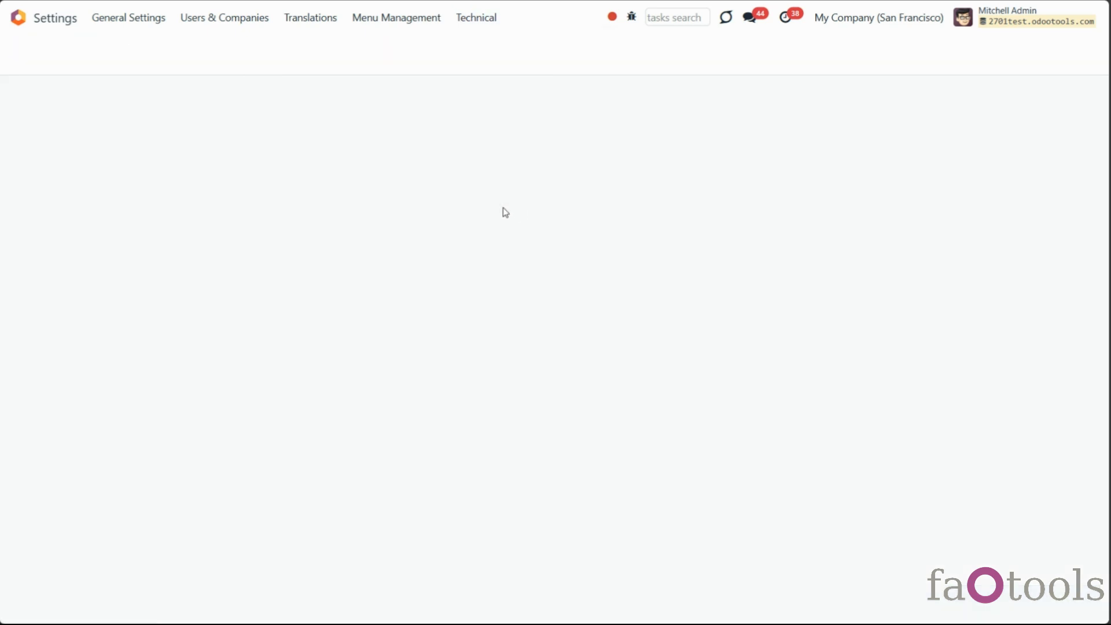
Open the Feb 27, 12:30 Lesson appointment BA-2025/958 in its full edit form
left_click(403, 186)
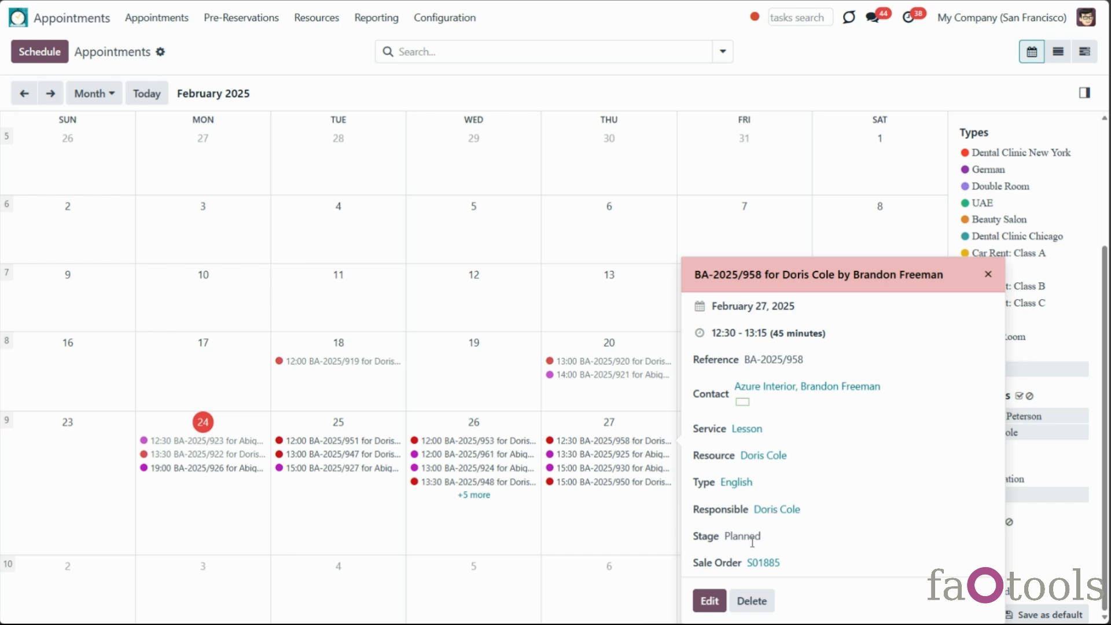
left_click(710, 600)
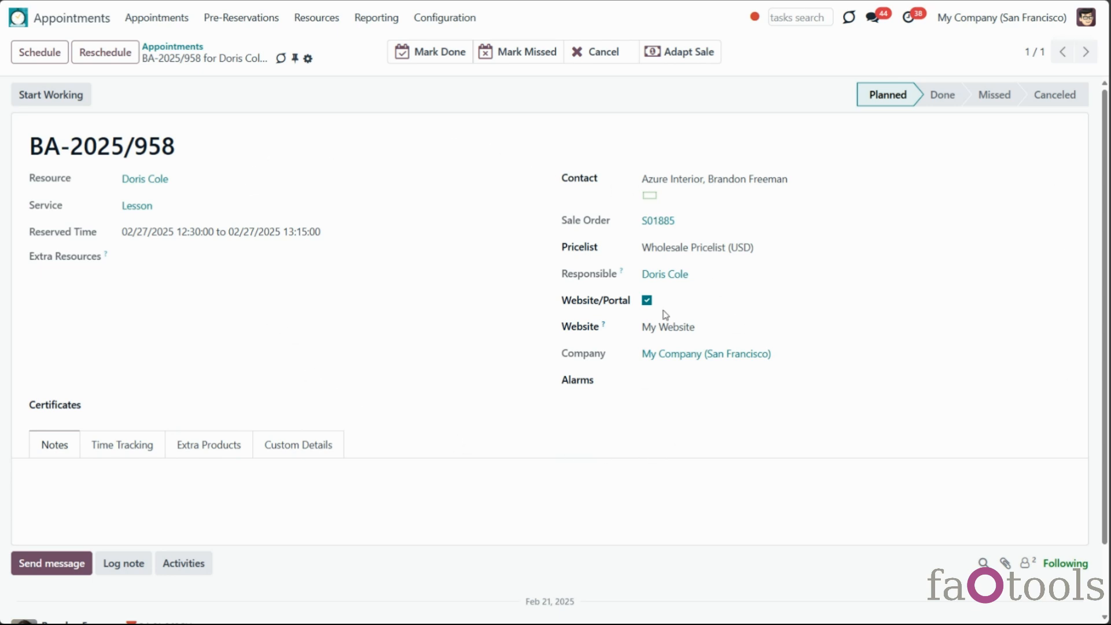
Add a 15-minute SMS alarm and a 1-hour email alarm to the appointment
left_click(657, 382)
left_click(673, 406)
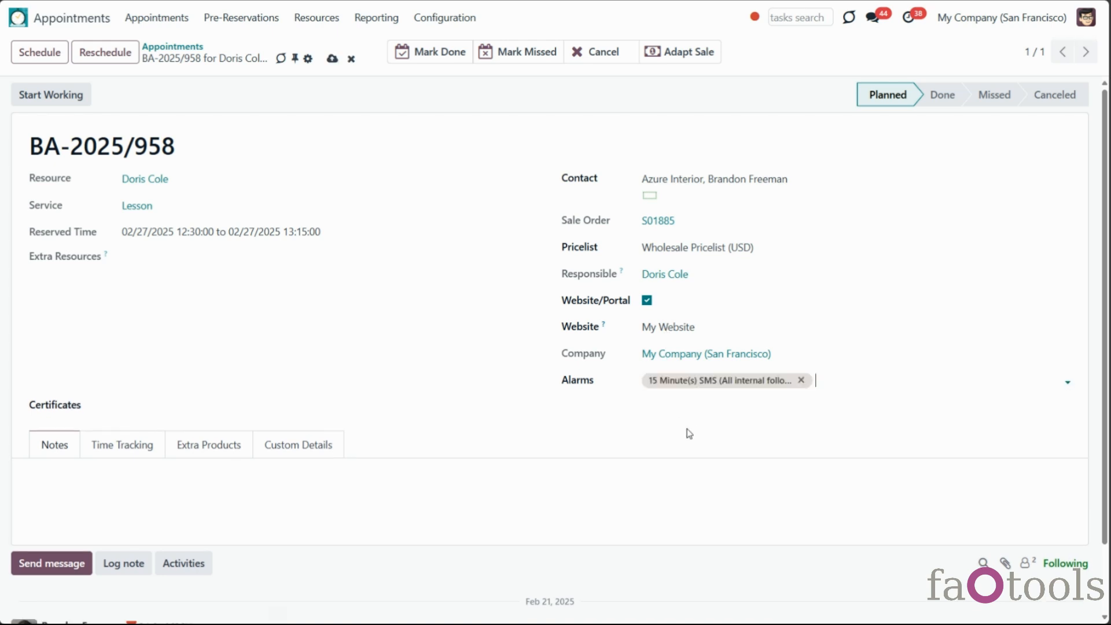
left_click(827, 382)
left_click(833, 419)
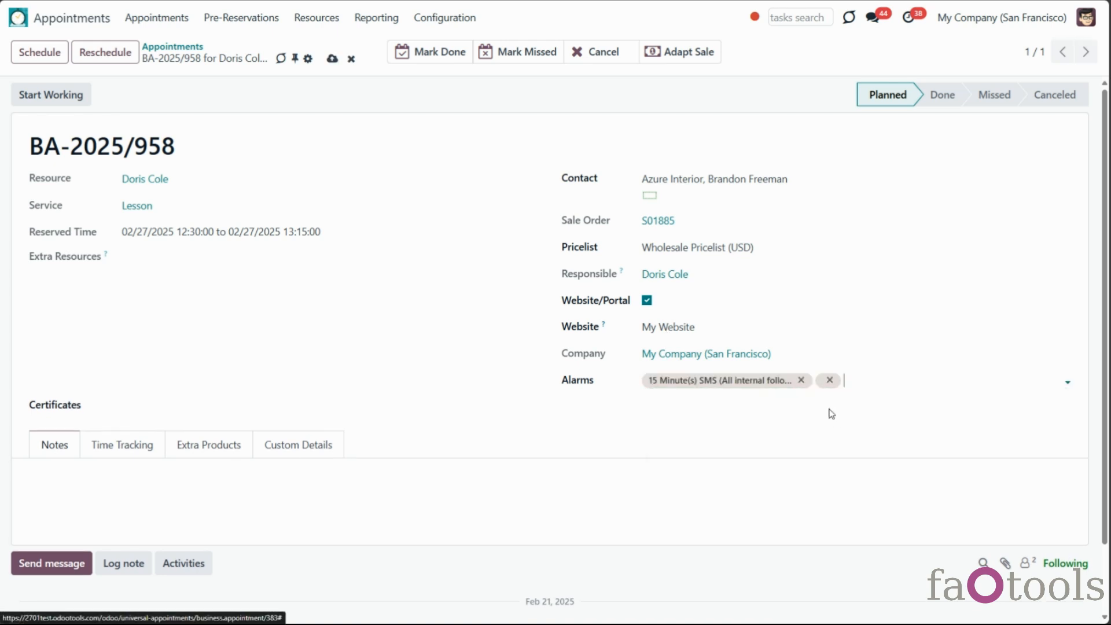
Look through the contact choices and keep the website as My Website
left_click(727, 179)
left_click(729, 181)
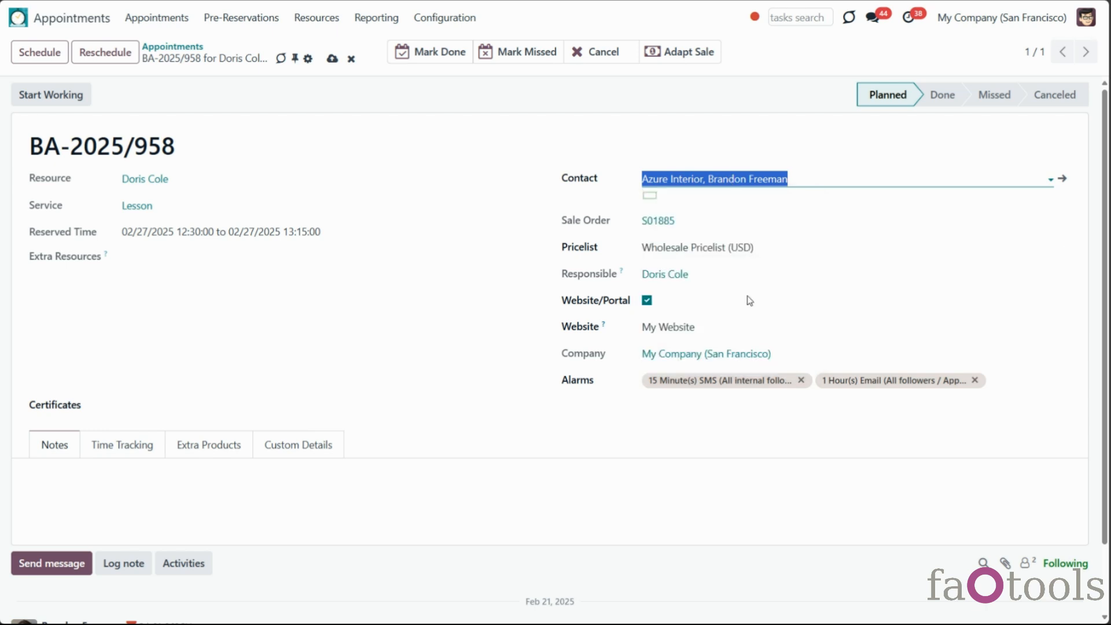
left_click(696, 330)
left_click(526, 325)
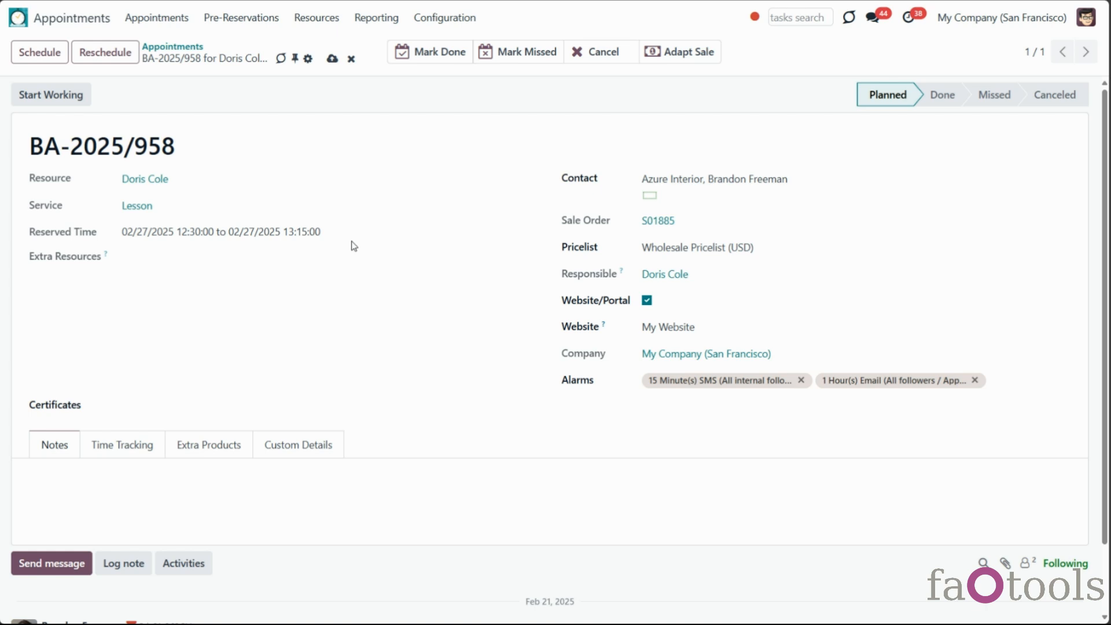
Add [Al-96-no] Book with quantity 2 on the Extra Products tab
scroll(357, 254, "down", 2)
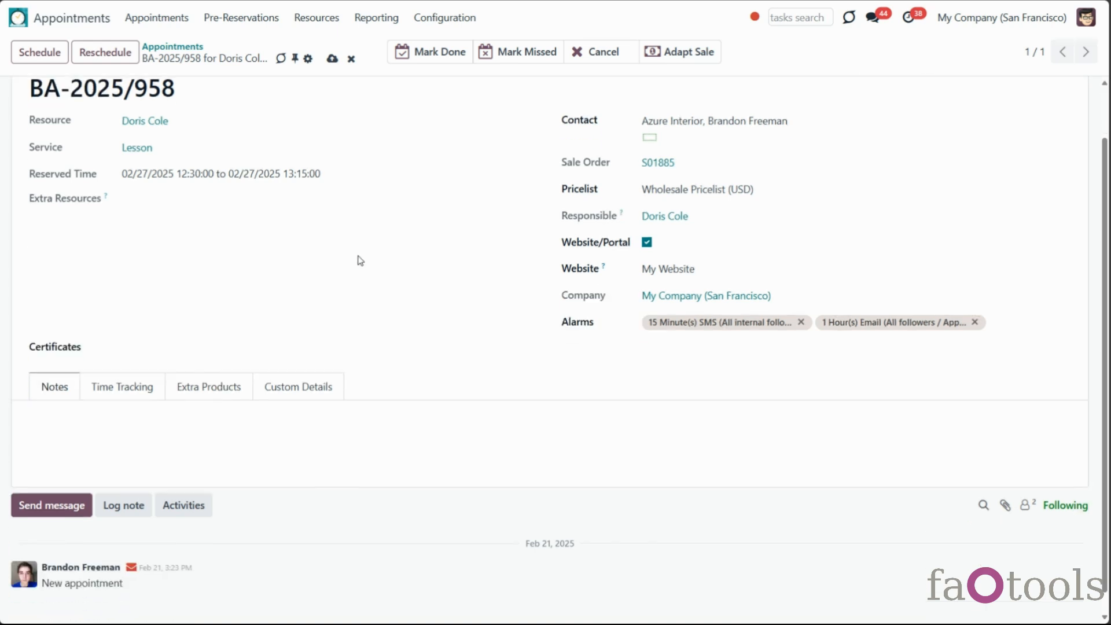
left_click(228, 368)
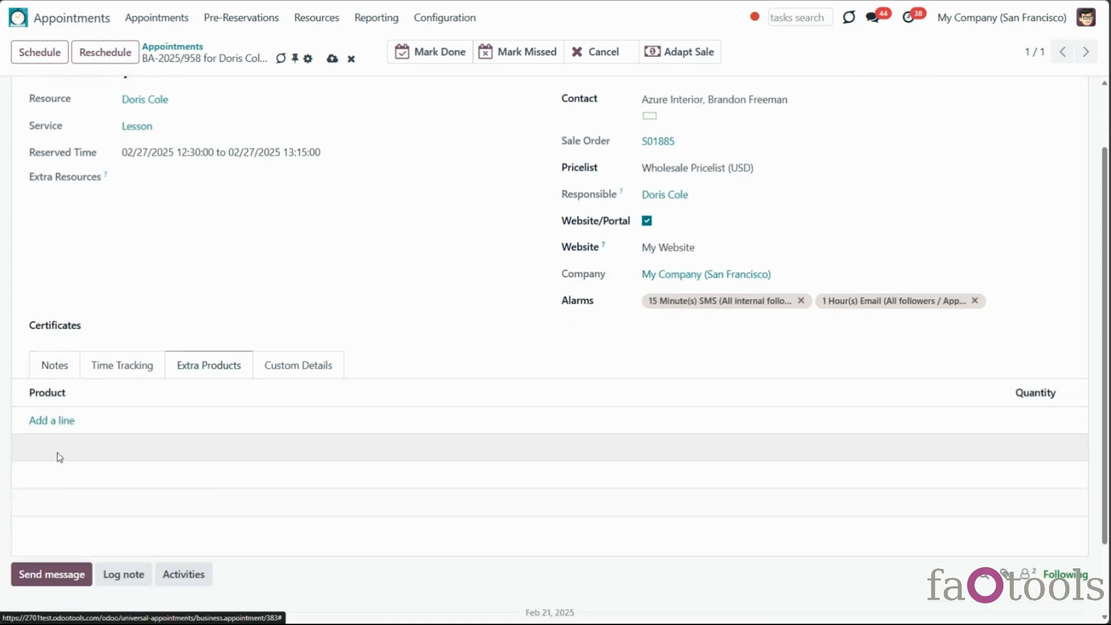
left_click(55, 420)
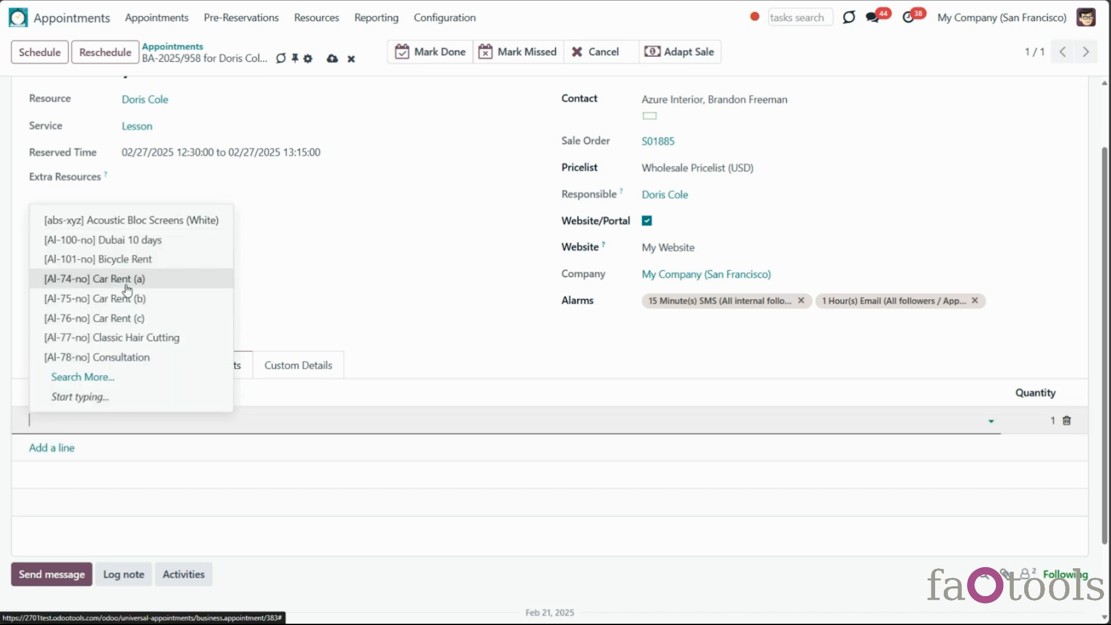
type("b")
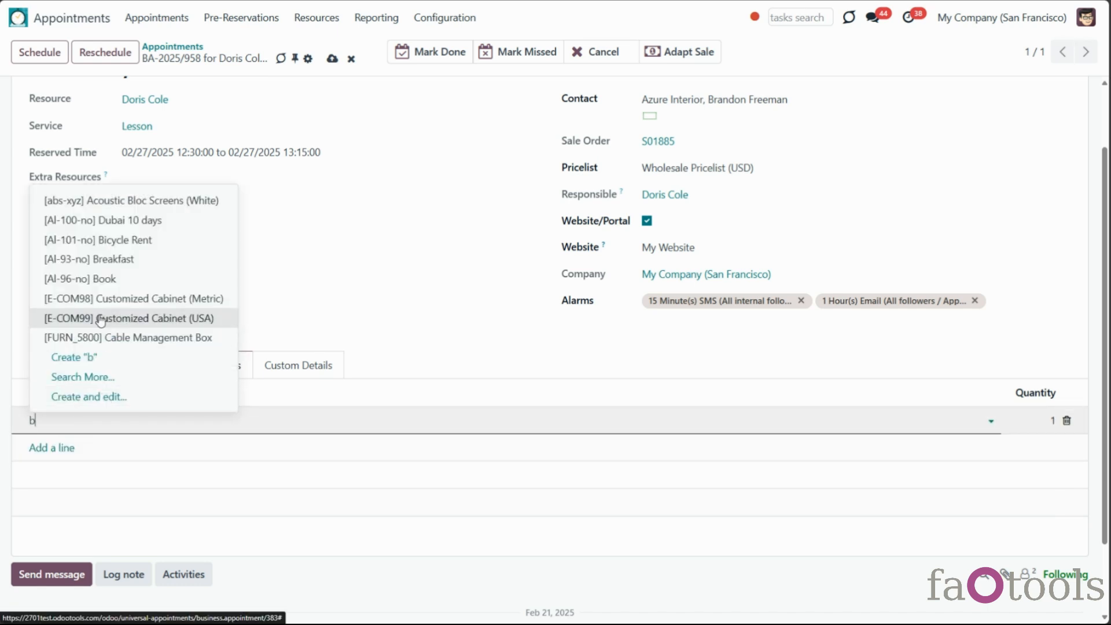
left_click(101, 278)
left_click(1037, 420)
type("2")
left_click(932, 402)
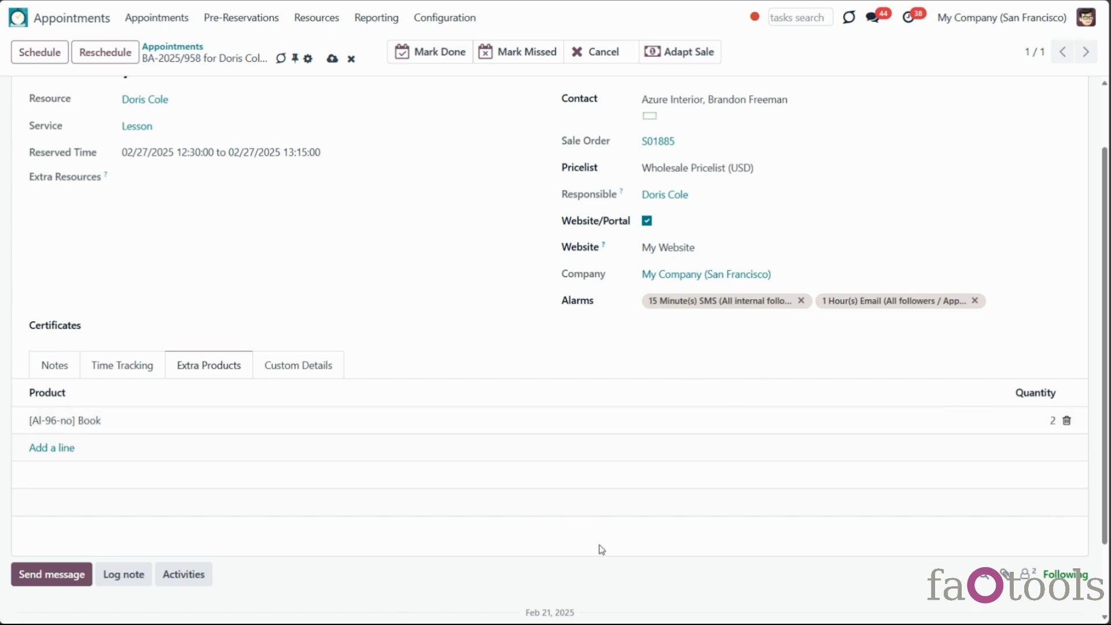
scroll(583, 492, "up", 2)
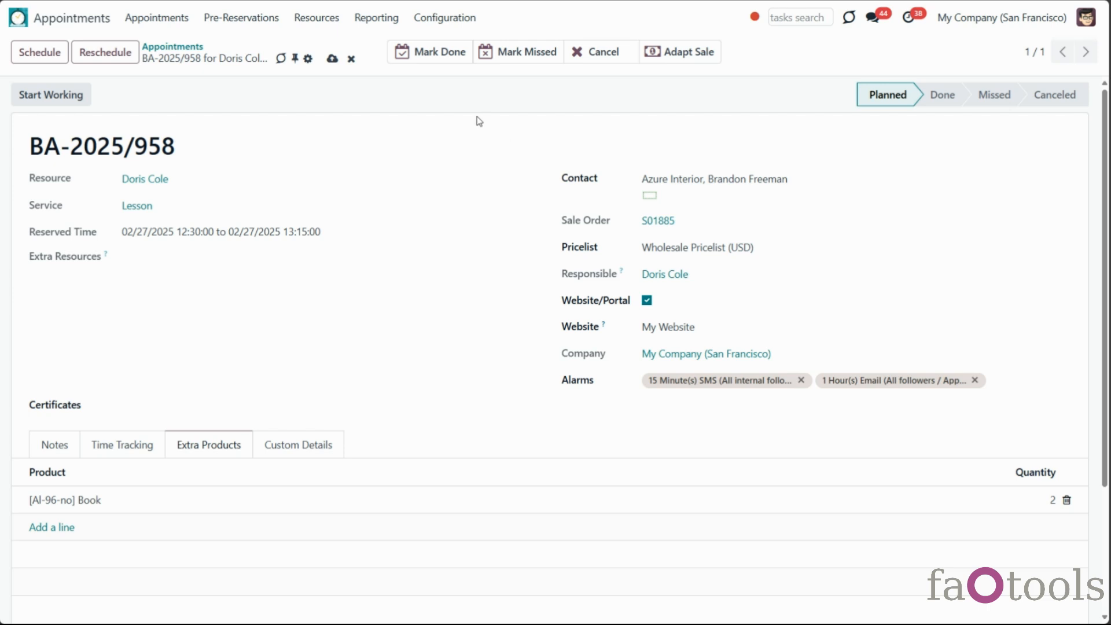
Save BA-2025/958, then mark it Done, Missed and Canceled, re-planning it after each
left_click(332, 58)
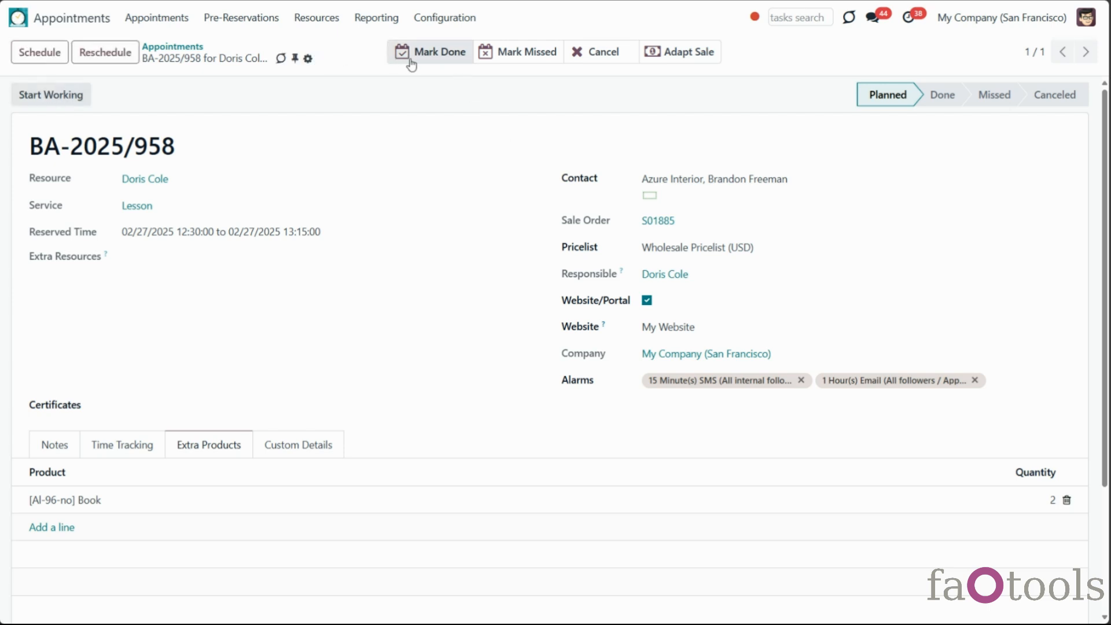
left_click(444, 57)
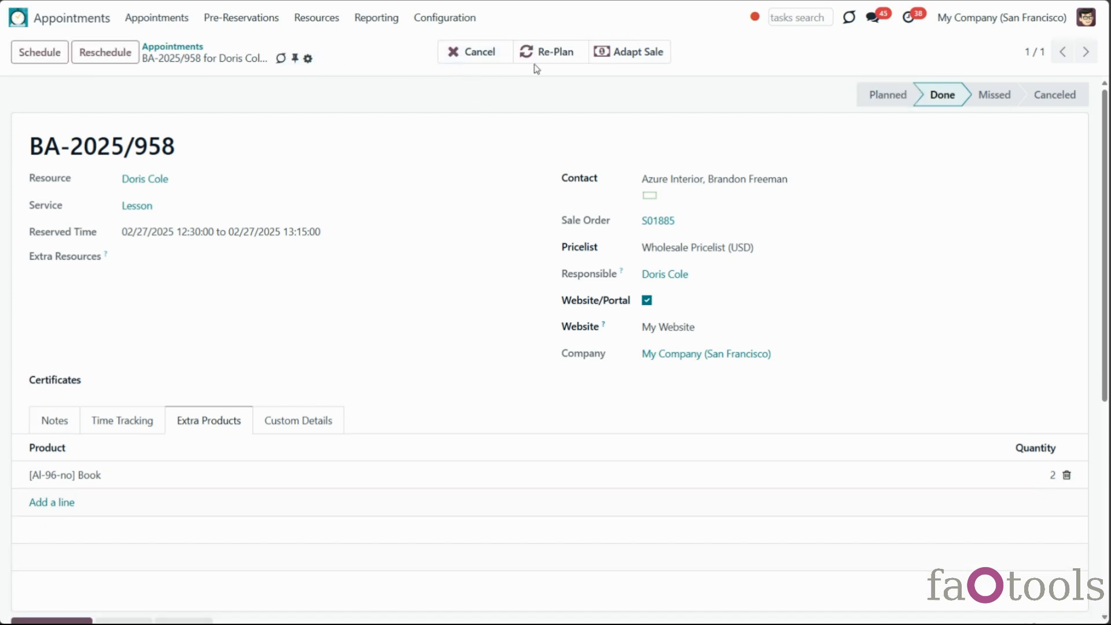
left_click(537, 61)
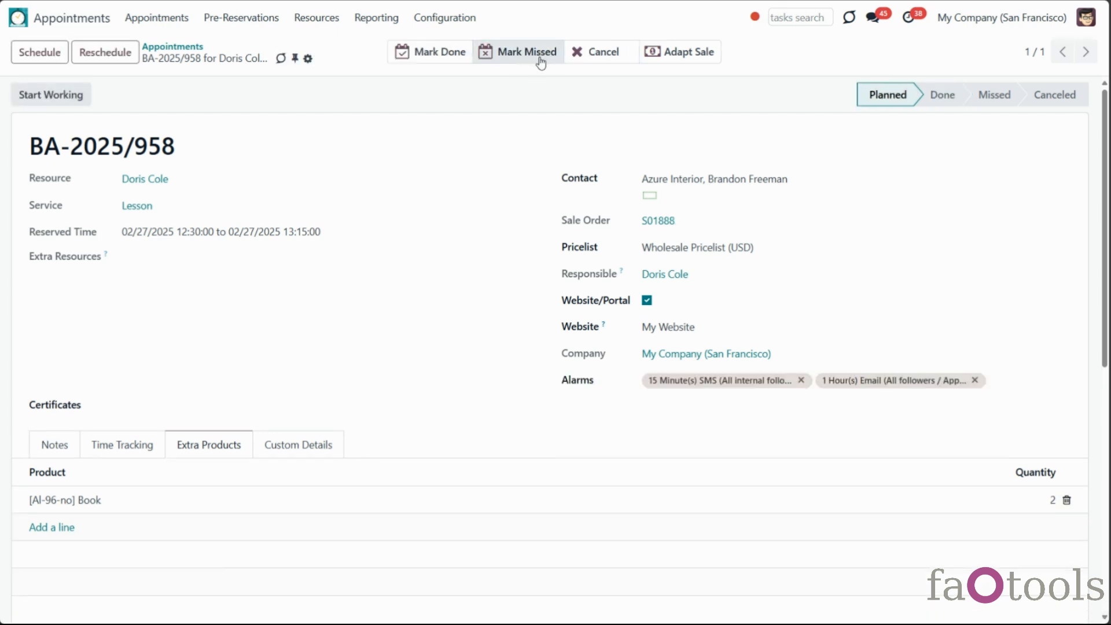
left_click(540, 60)
left_click(552, 63)
left_click(594, 68)
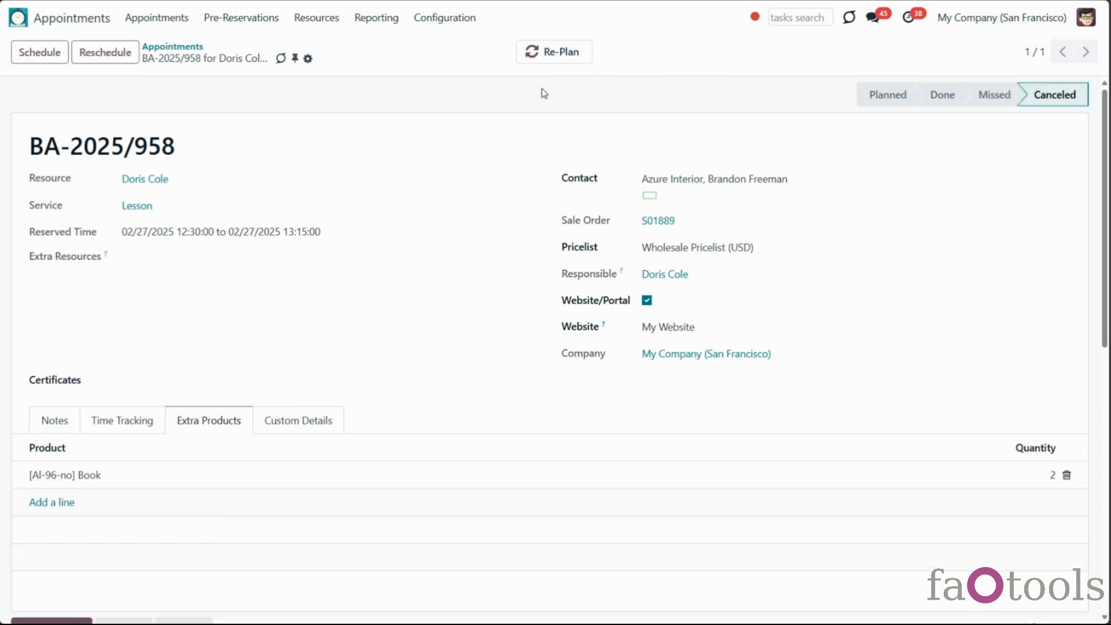
left_click(554, 60)
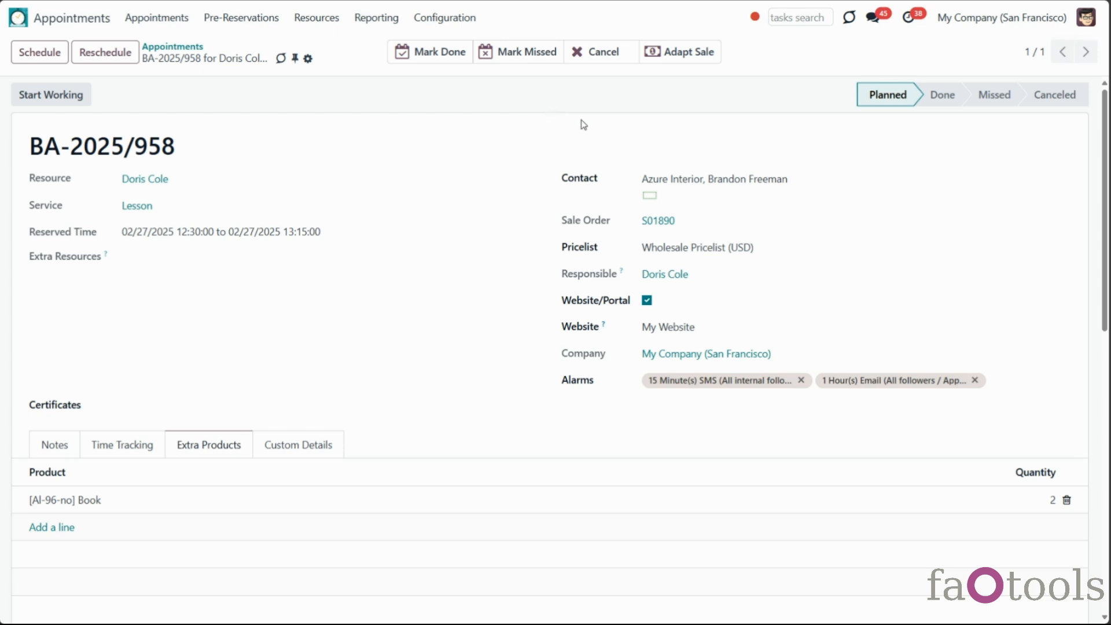
Scroll through the chatter to review the logged stage changes
scroll(541, 217, "down", 5)
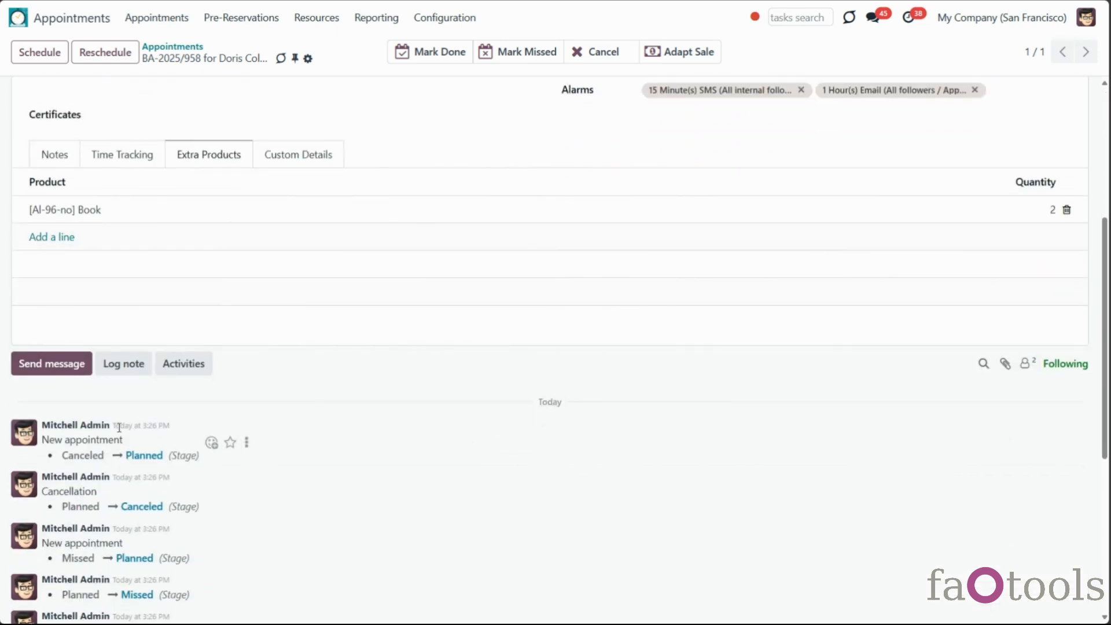
scroll(464, 337, "up", 3)
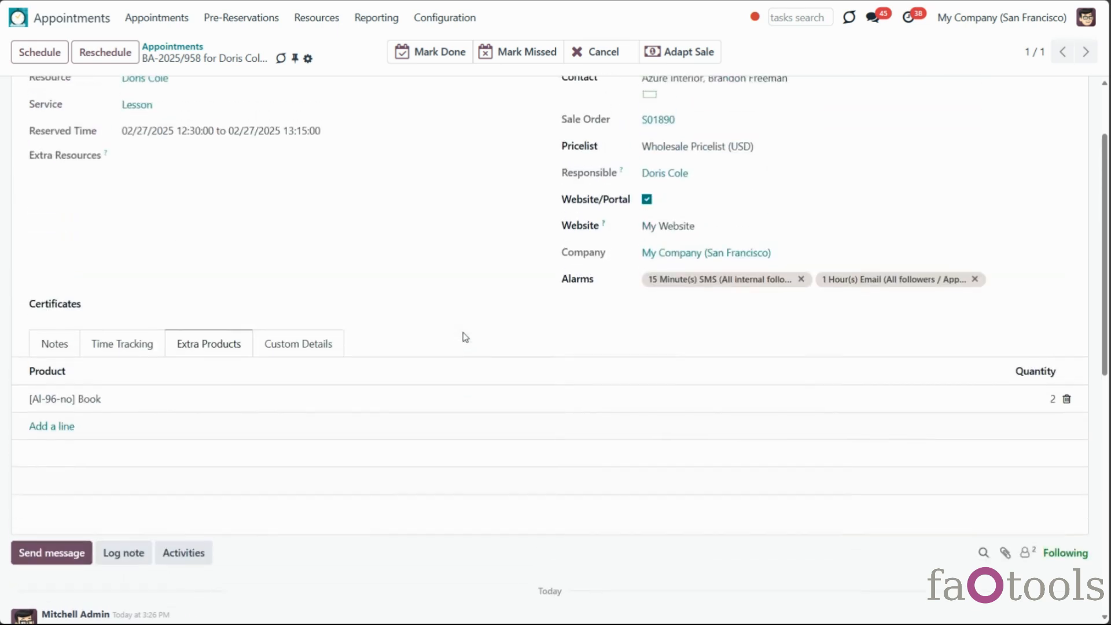
scroll(465, 336, "up", 2)
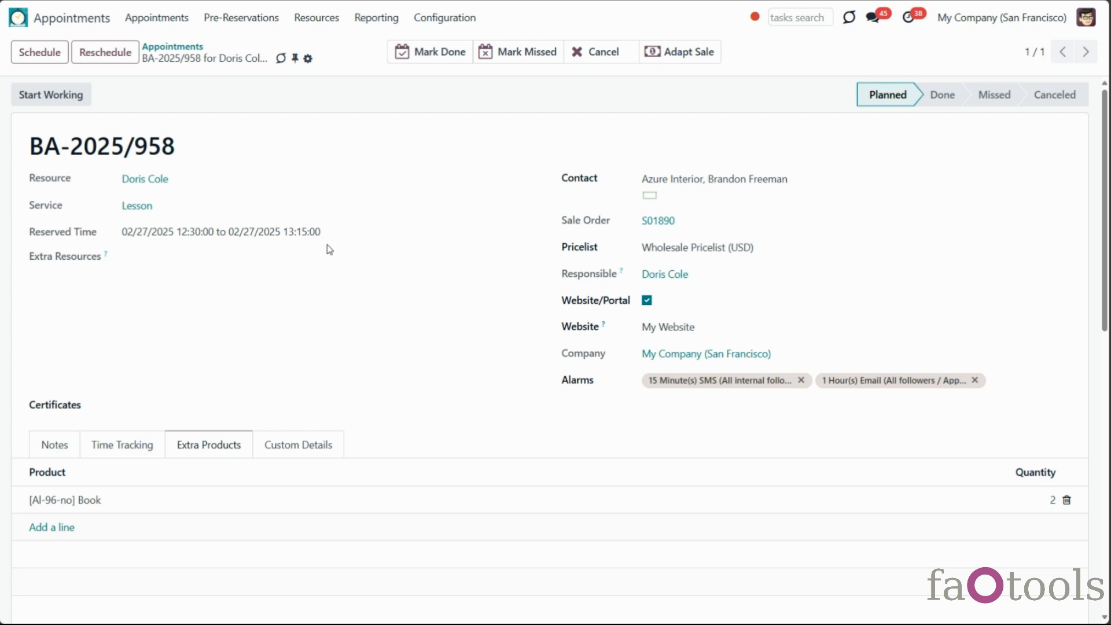
scroll(271, 429, "down", 10)
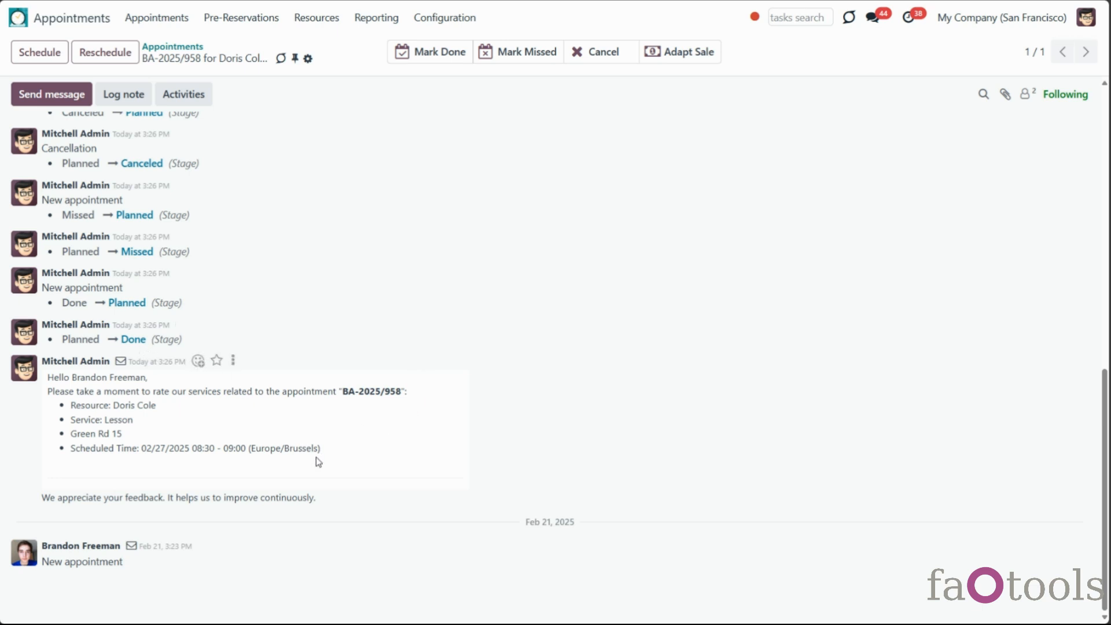
scroll(319, 461, "up", 10)
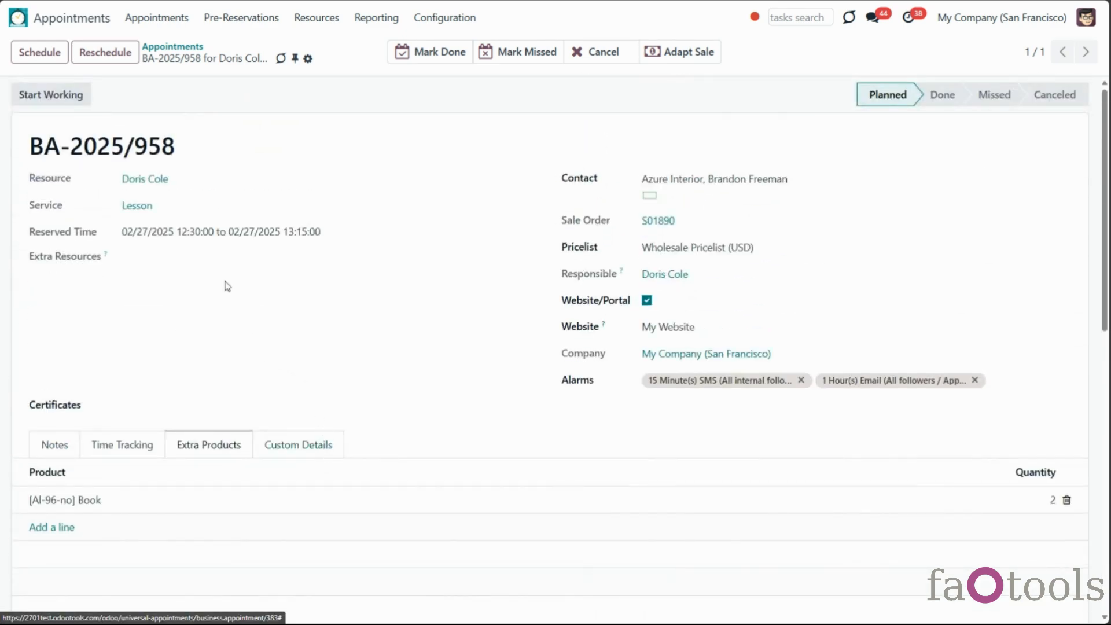
Drag BA-2025/919 toward Feb 25 but abandon the reschedule, then open BA-2025/961 in full
left_click(179, 25)
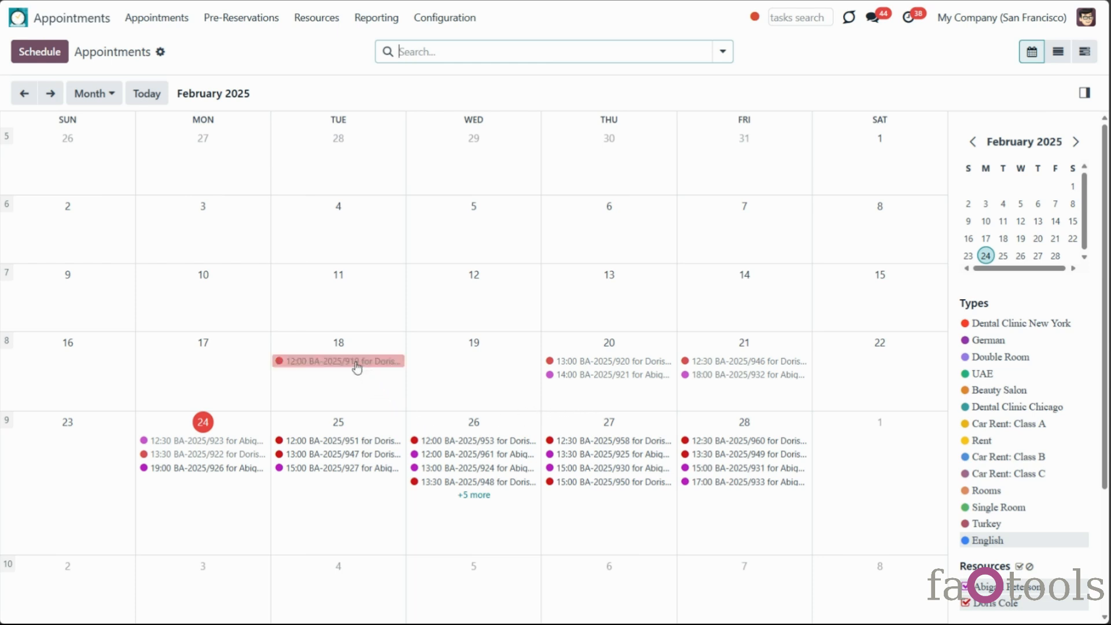
left_click_drag(357, 368, 385, 520)
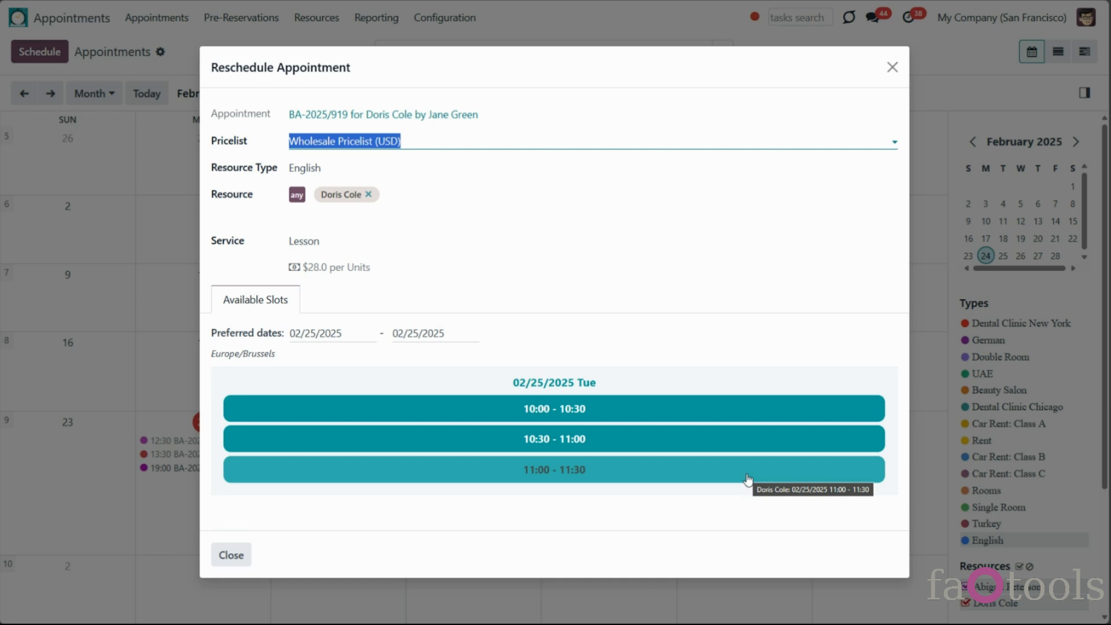
left_click(892, 68)
left_click(521, 454)
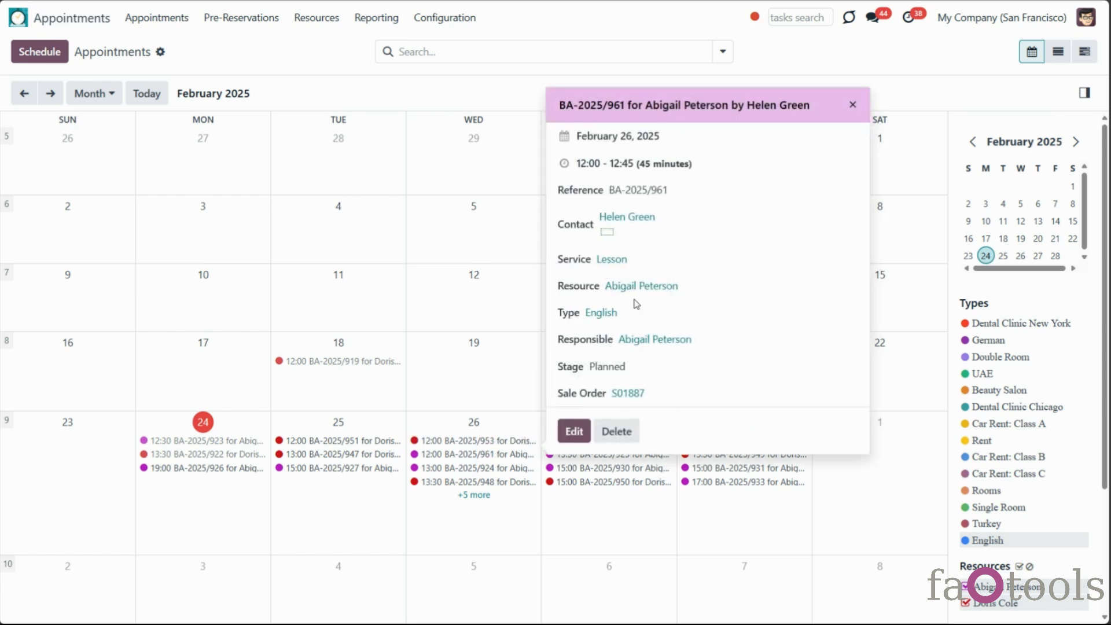
left_click(575, 431)
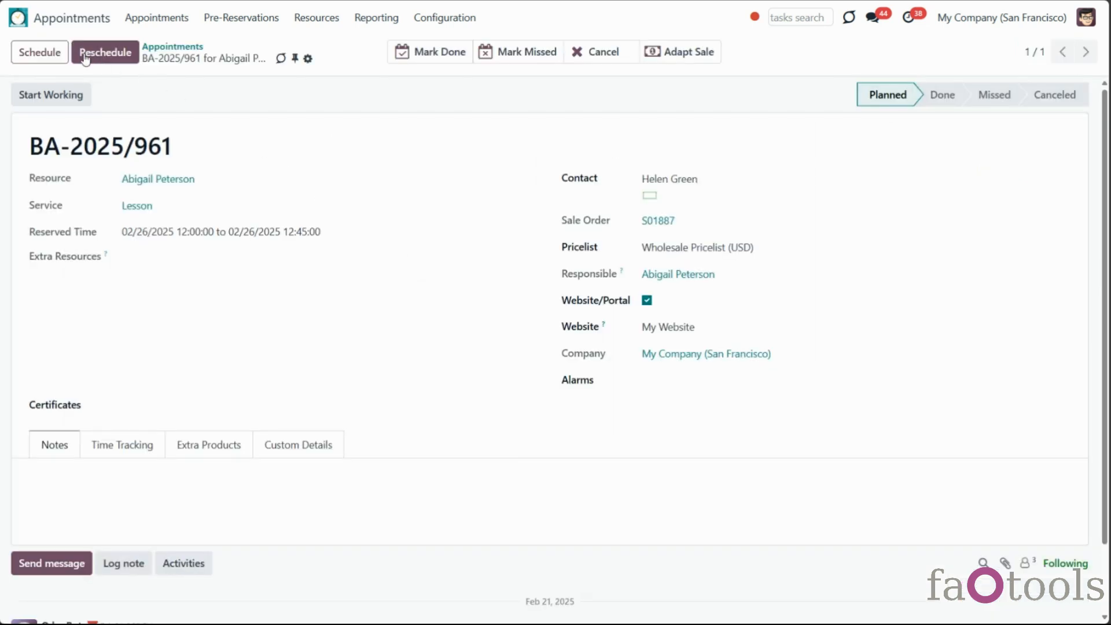
Reschedule BA-2025/961 to Tuesday 25 February via a Feb 24–28 range, with no complementary products
left_click(107, 58)
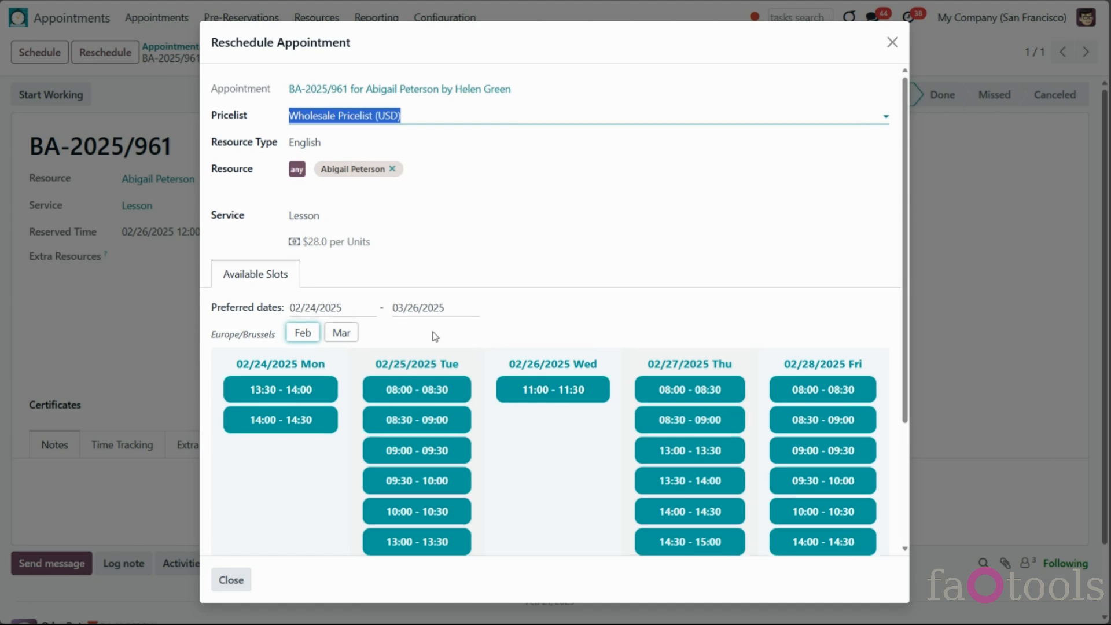
scroll(434, 334, "down", 3)
scroll(384, 289, "up", 2)
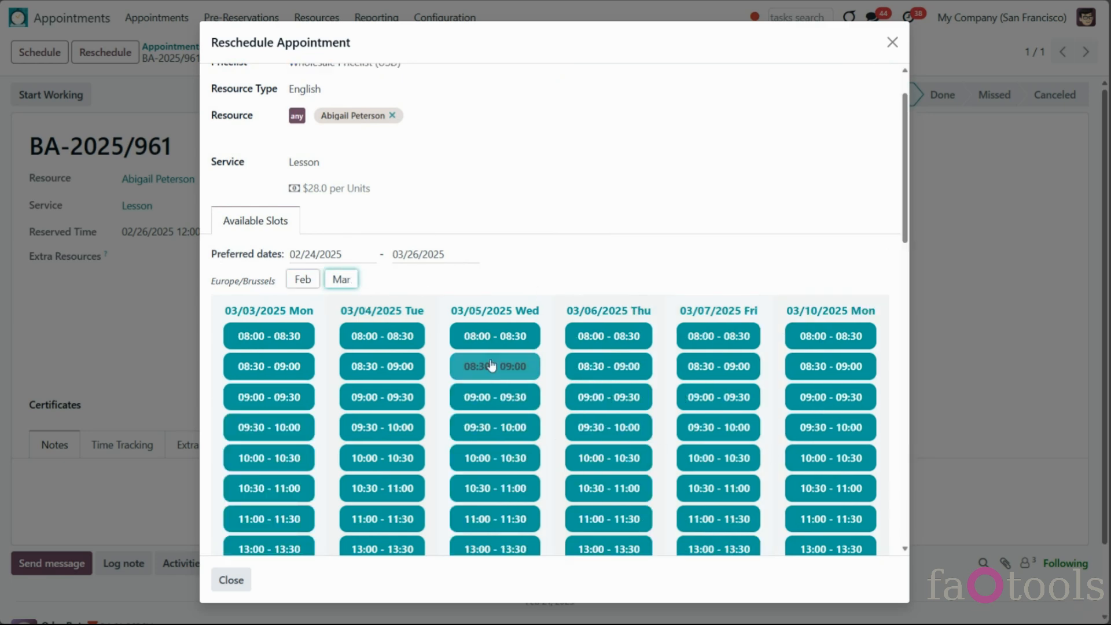
left_click(451, 259)
left_click(275, 503)
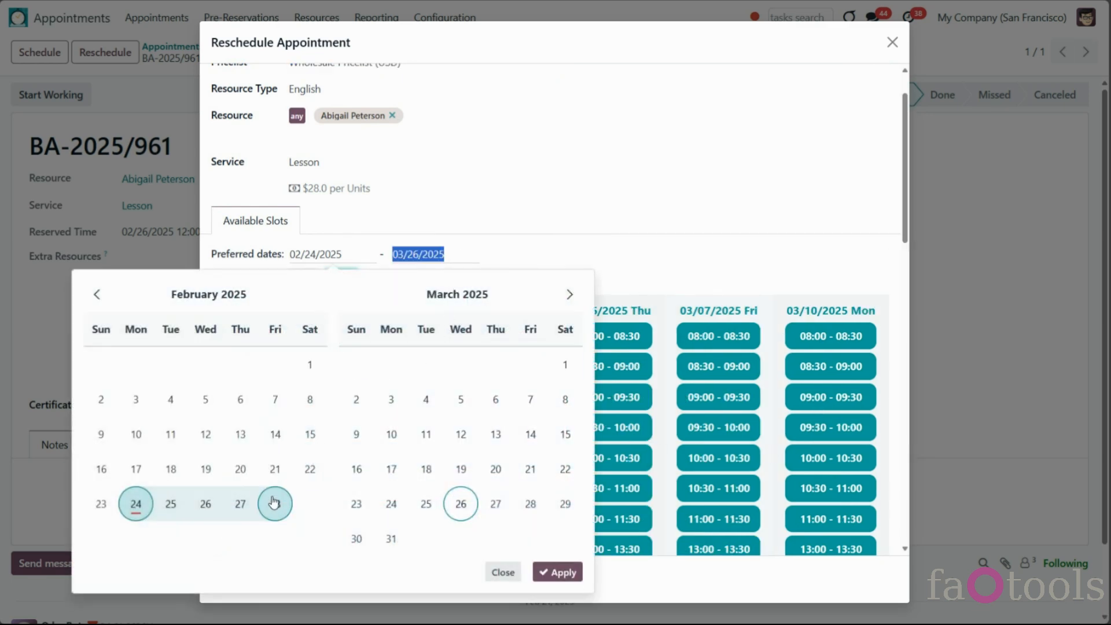
left_click(575, 571)
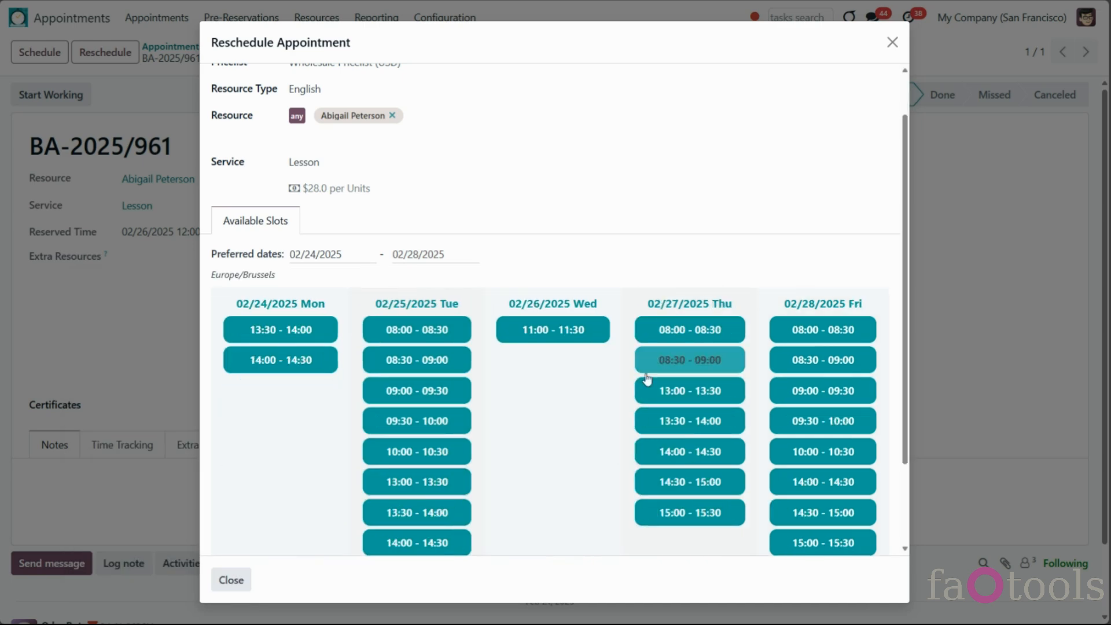
scroll(647, 380, "down", 2)
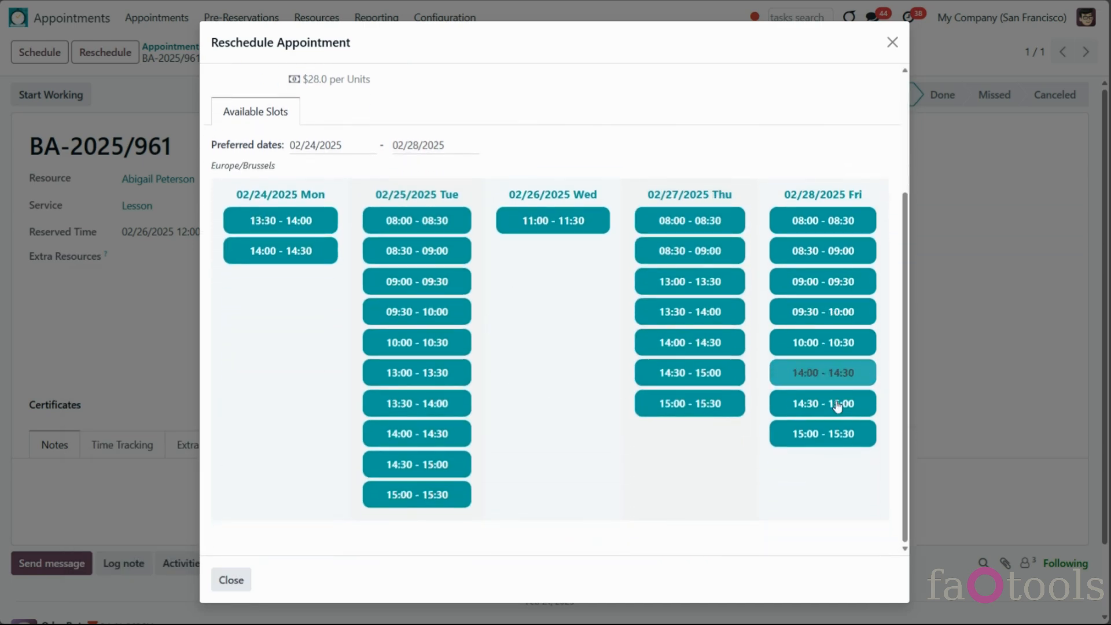
scroll(579, 412, "up", 3)
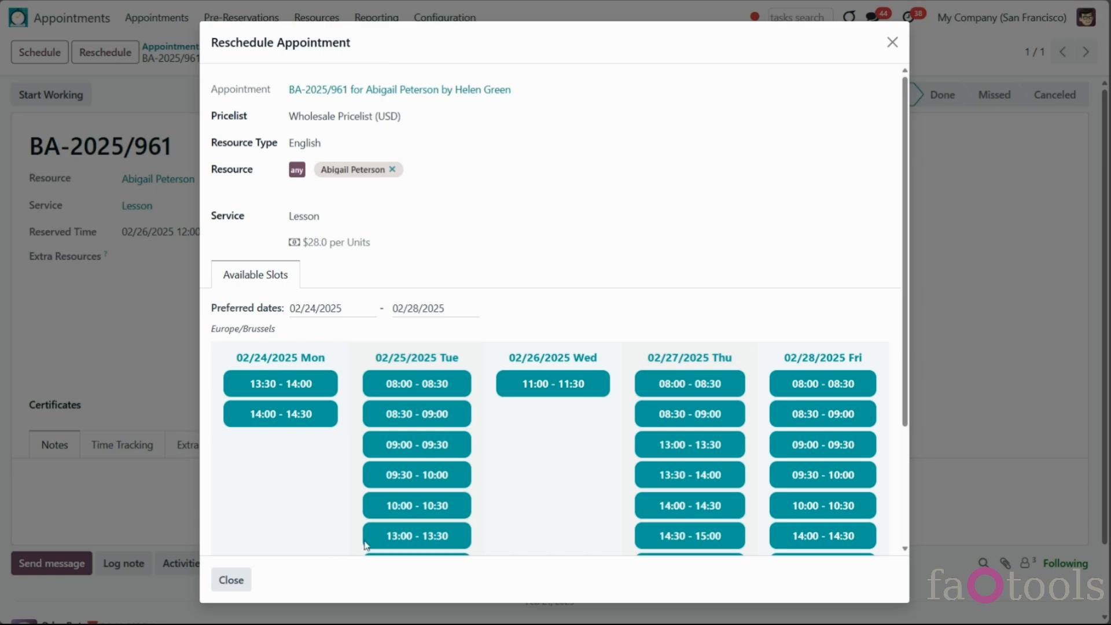
left_click(416, 505)
left_click(325, 415)
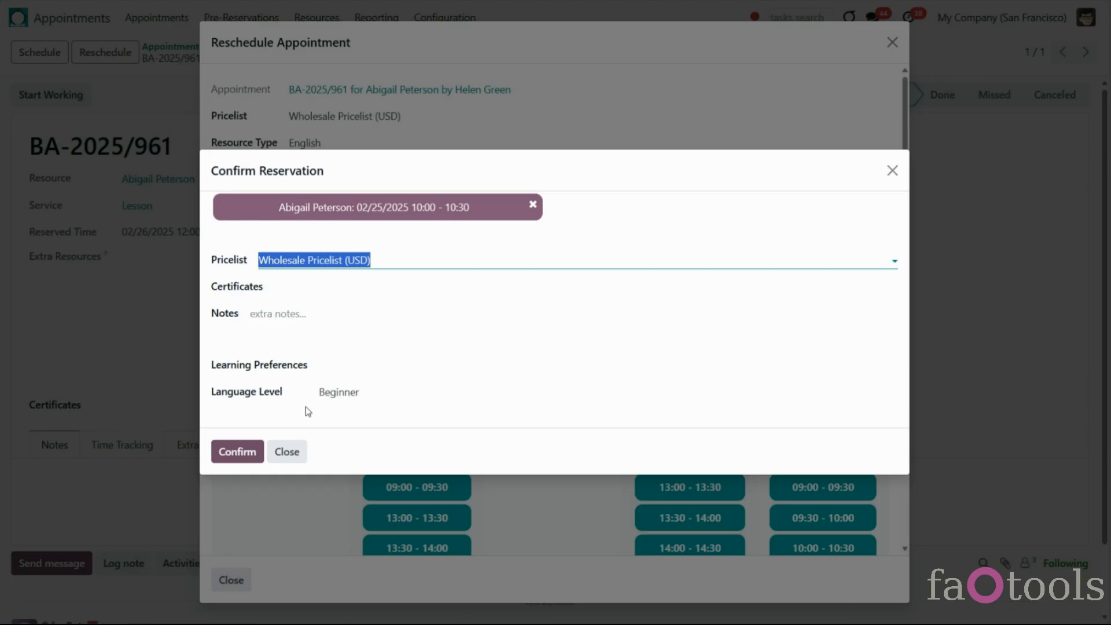
left_click(237, 451)
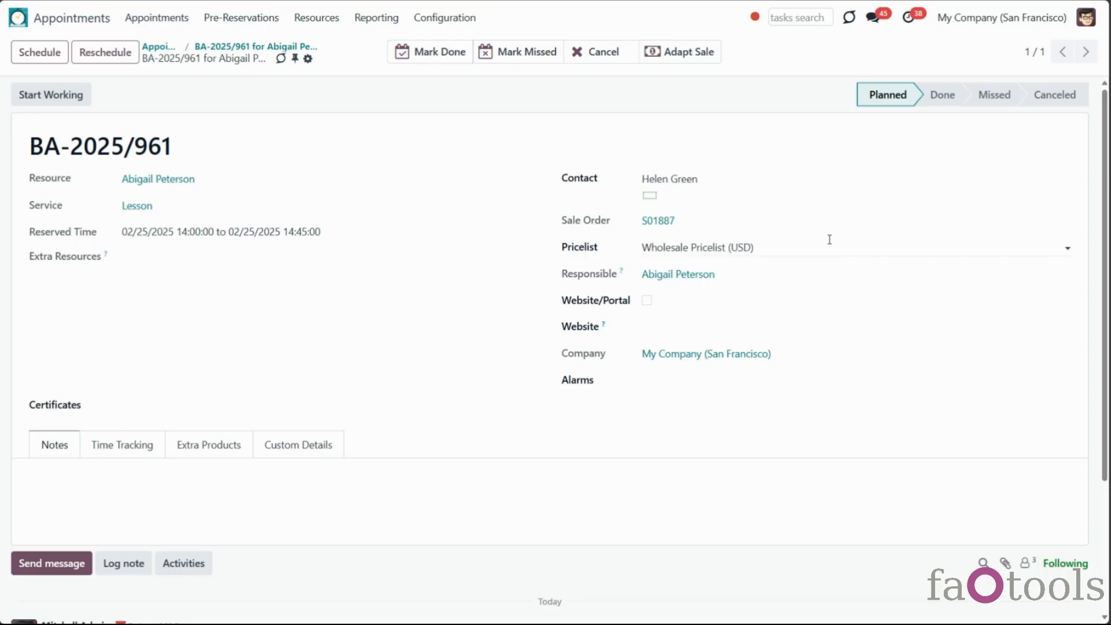
left_click(781, 178)
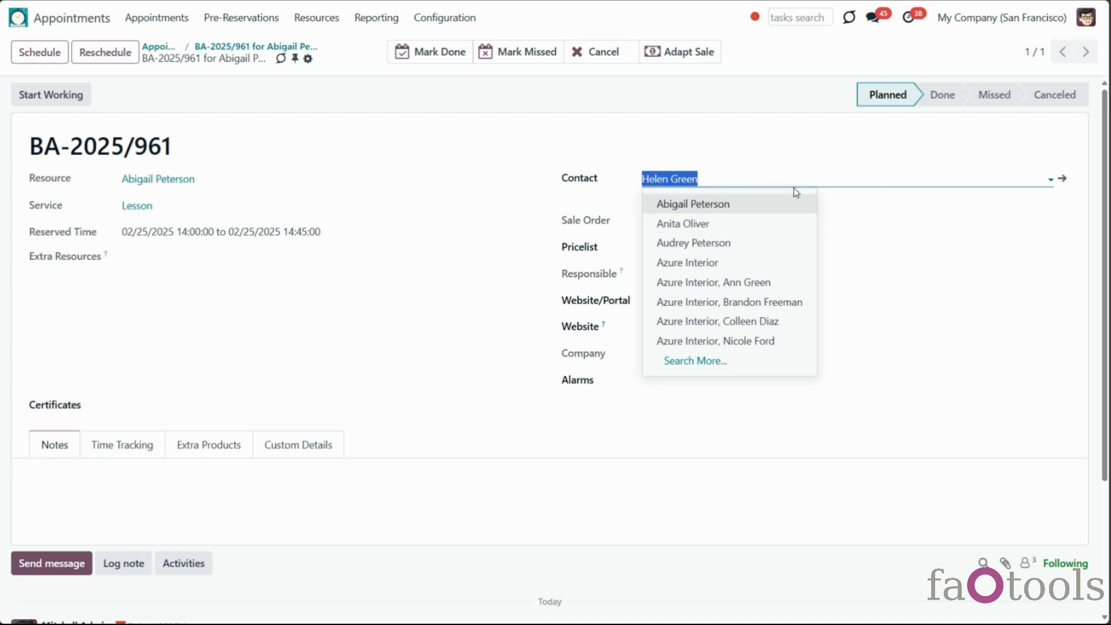
left_click(638, 155)
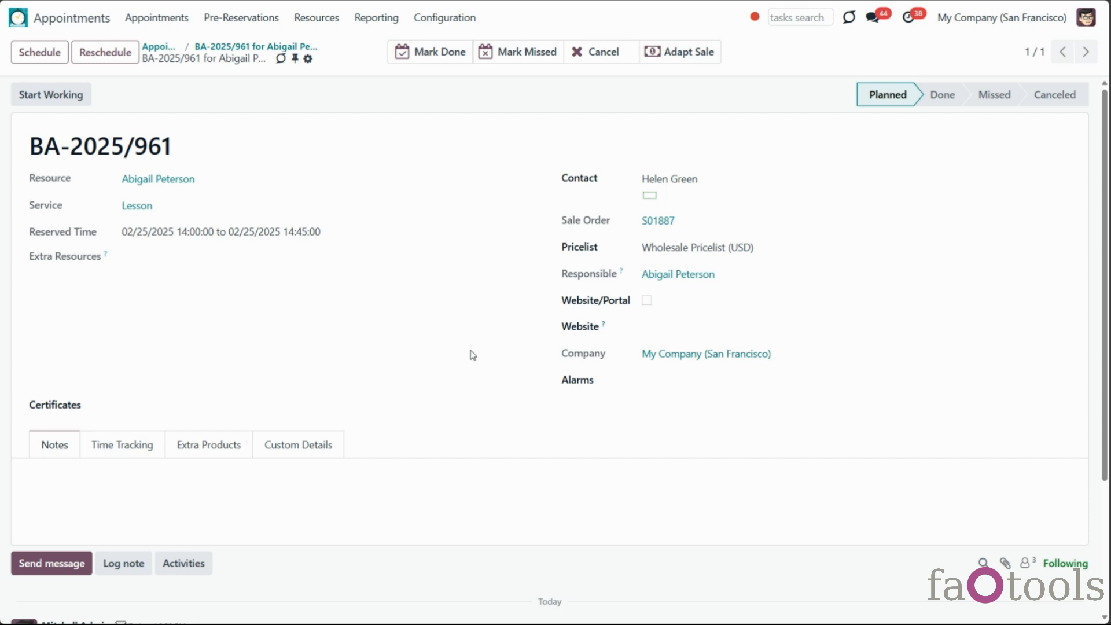
scroll(373, 391, "down", 3)
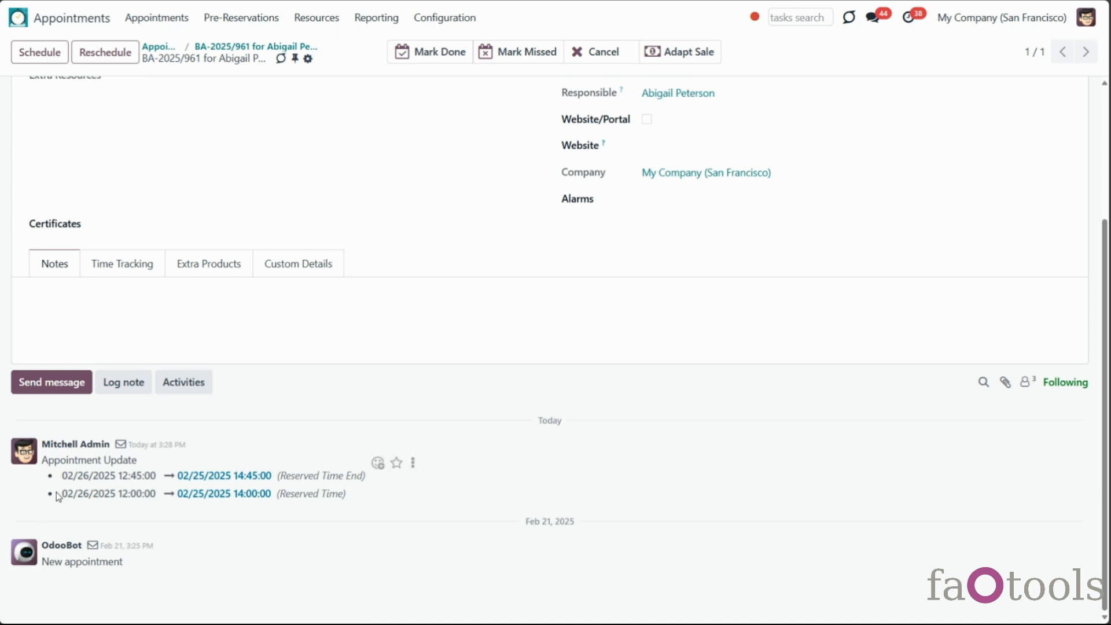
Send 'Hello!' to BA-2025/961's followers, check its recipients, and show the three-follower list
left_click(42, 383)
type("Hello!")
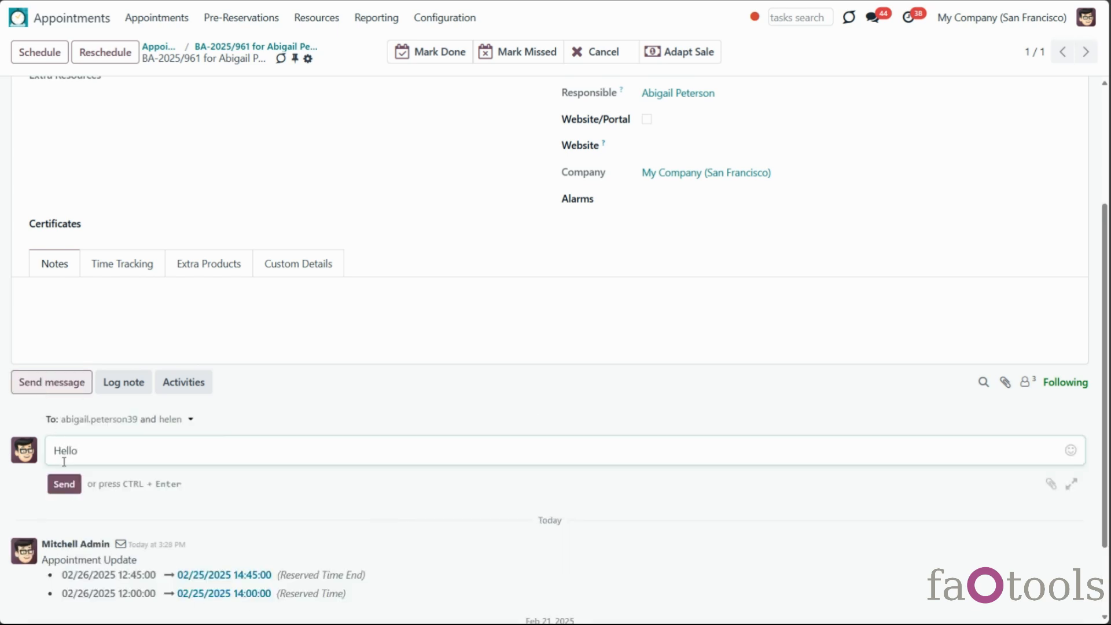
left_click(64, 484)
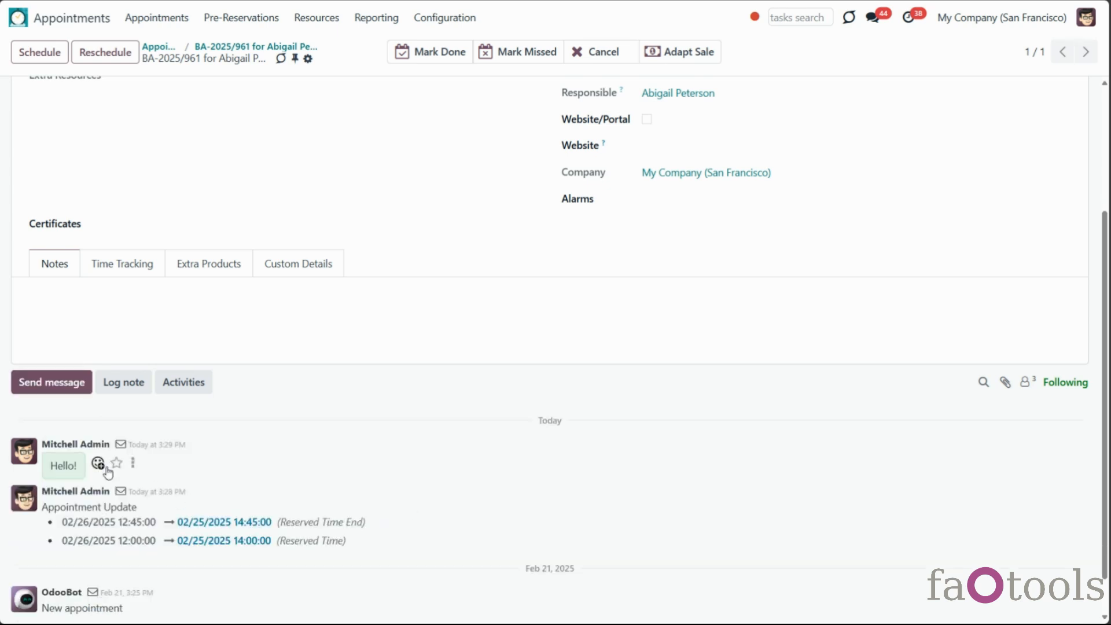
left_click(121, 446)
left_click(120, 445)
left_click(1026, 381)
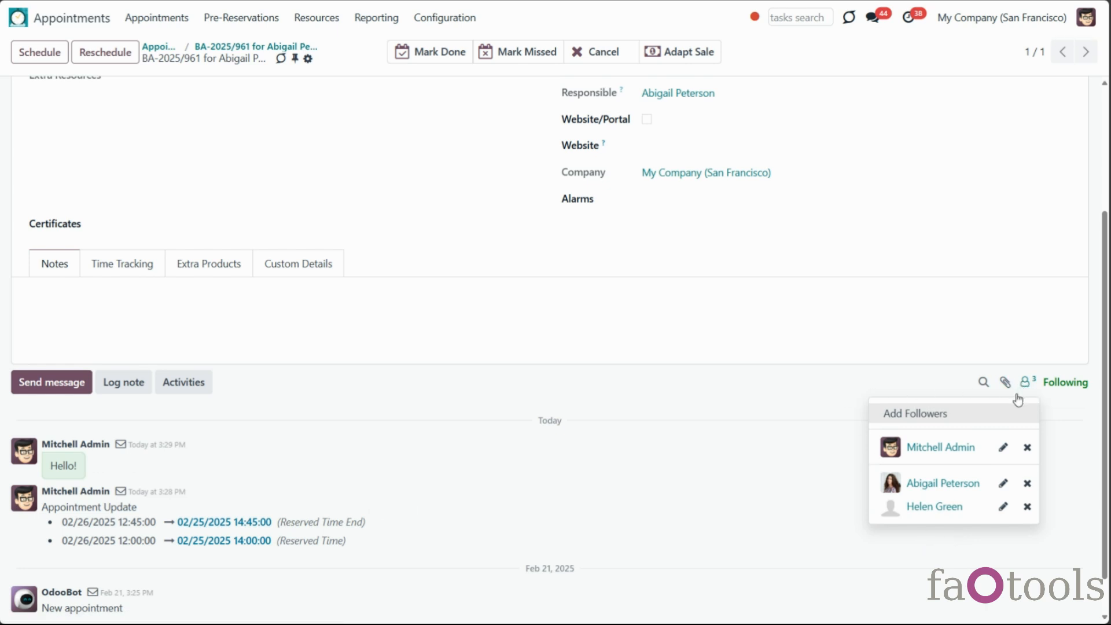
Add one more contact as a follower of BA-2025/961 and review the four-follower list
left_click(974, 415)
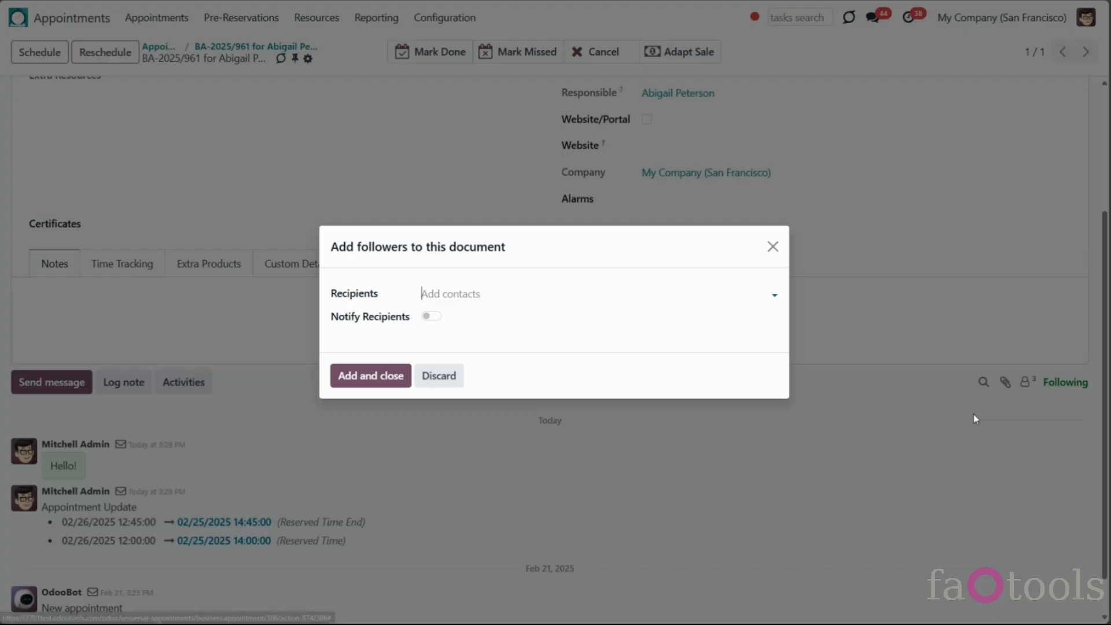
left_click(525, 294)
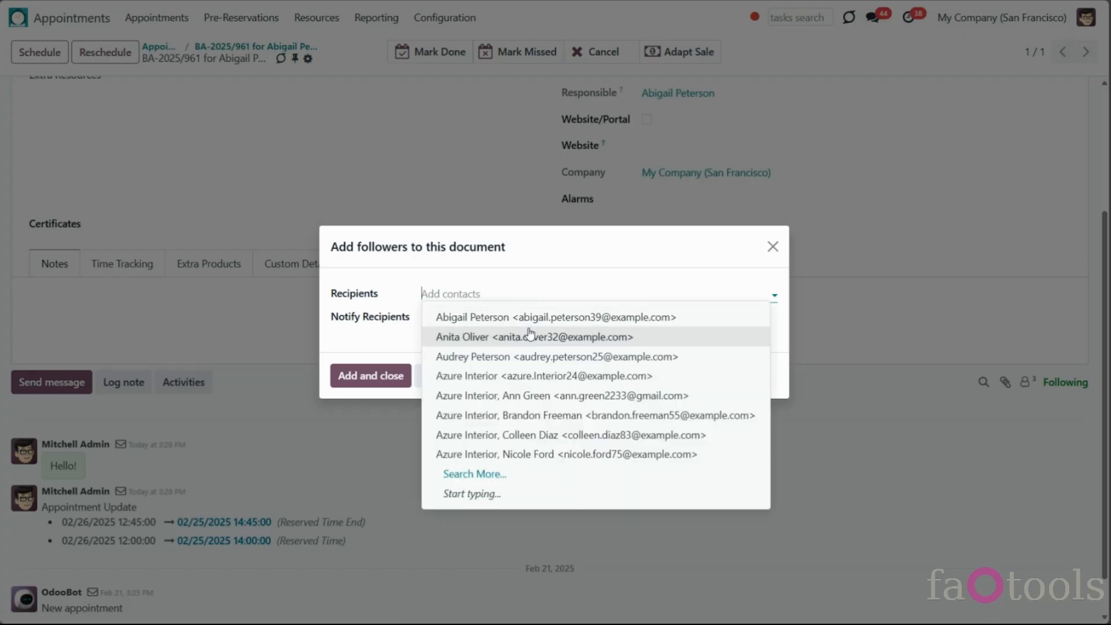
left_click(530, 335)
left_click(371, 375)
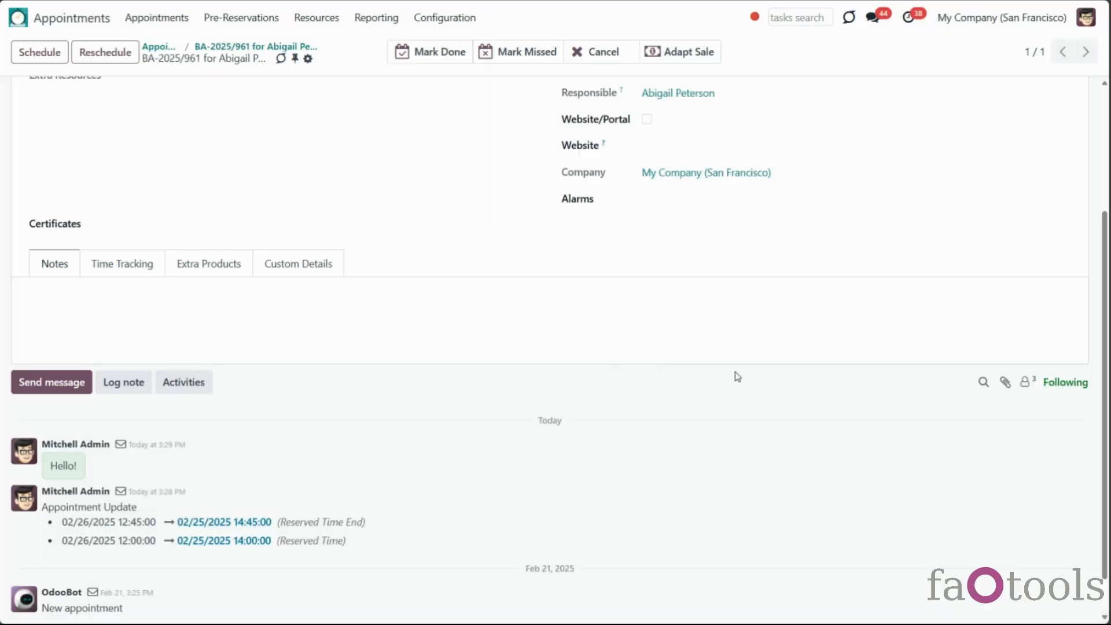
left_click(1024, 381)
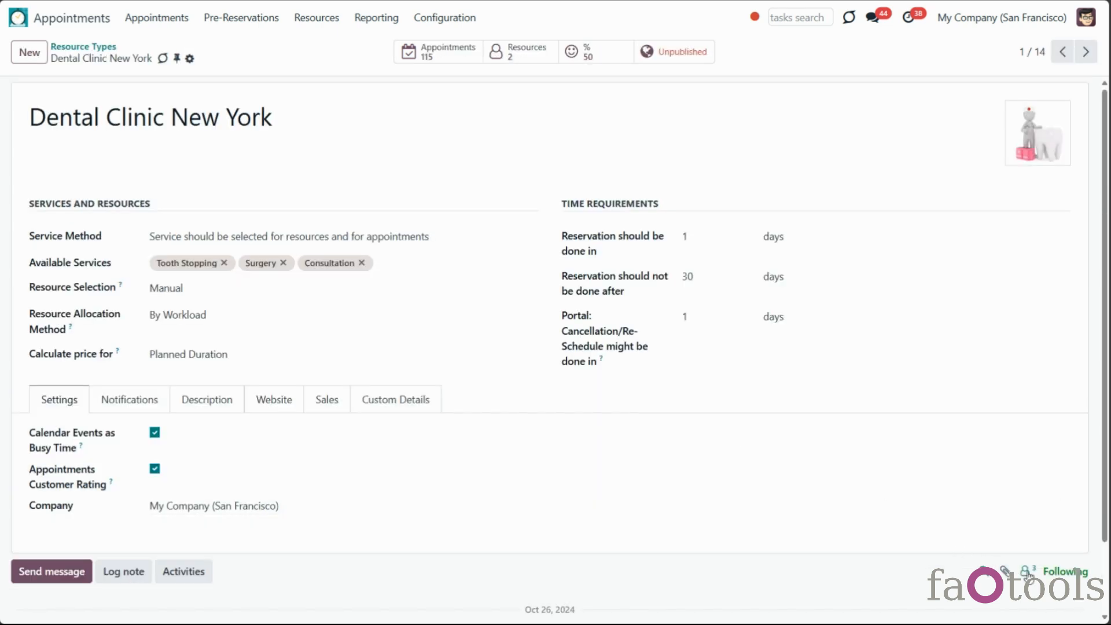
left_click(1027, 573)
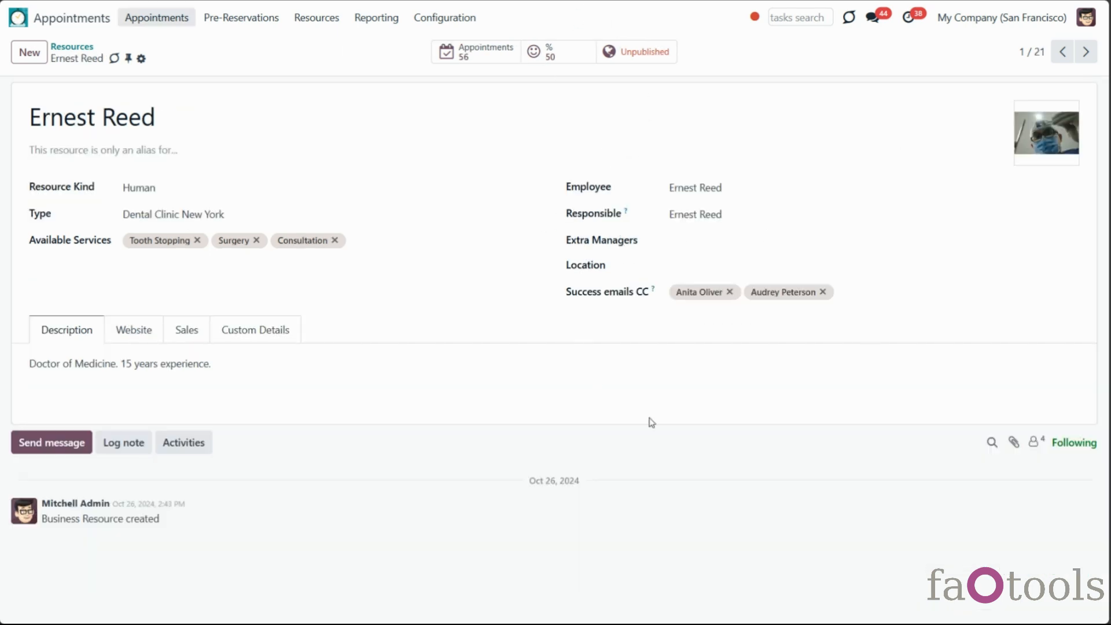
Show the five followers of the resource's Tooth Stopping appointment
left_click(1032, 443)
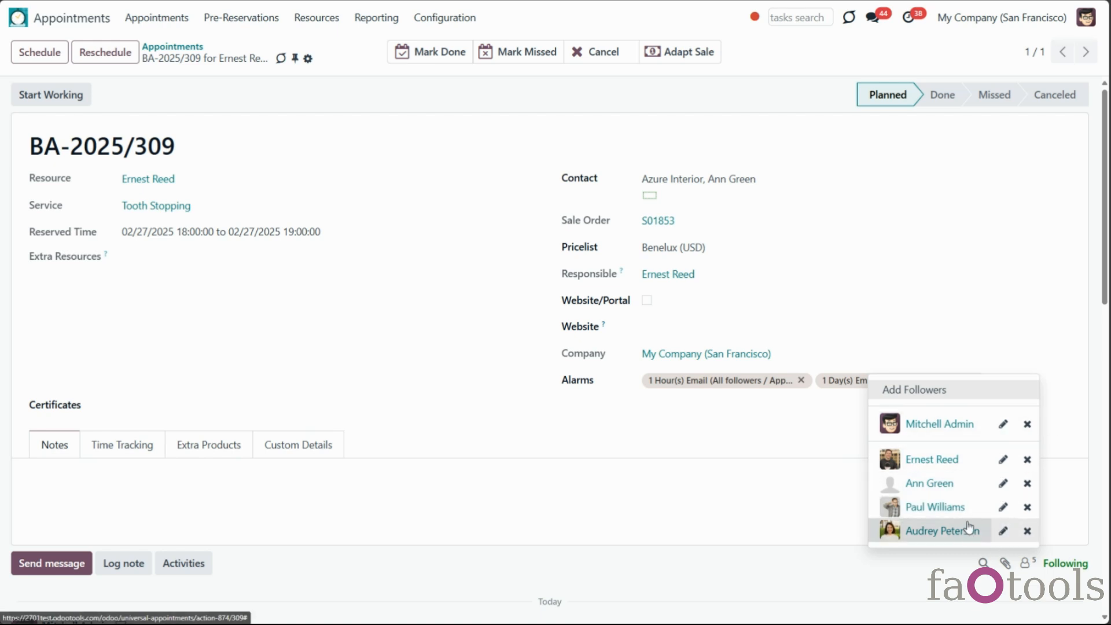
Tick Appointment Rating and Appointments Cancellation in one follower's notification subscriptions
left_click(1004, 507)
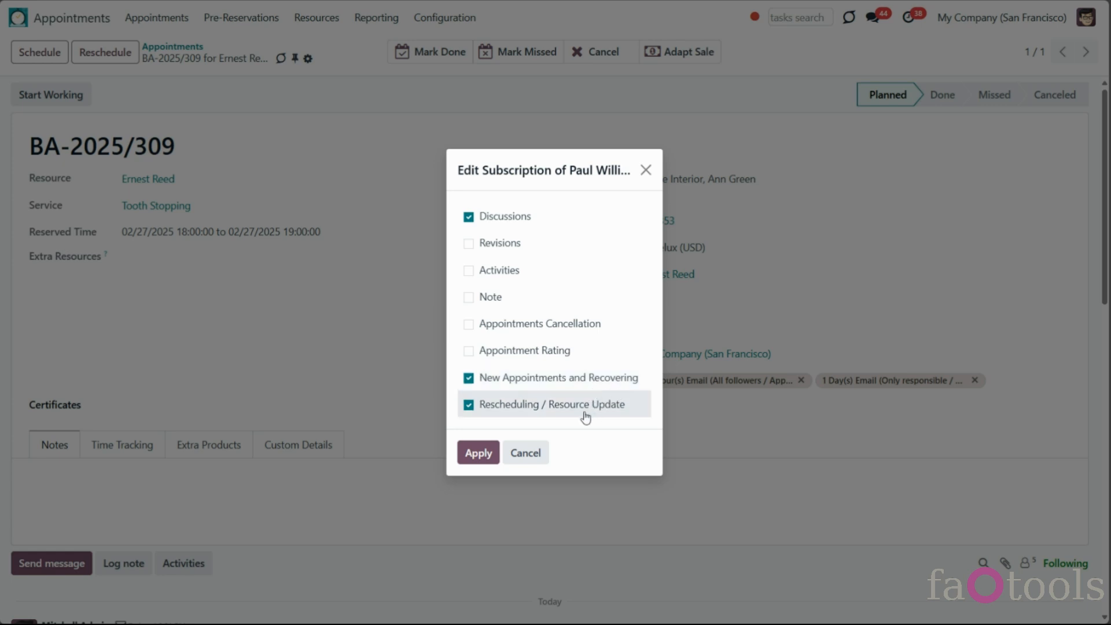
left_click(468, 354)
left_click(468, 325)
Apply the follower's updated subscription preferences and scroll through the chatter
left_click(478, 453)
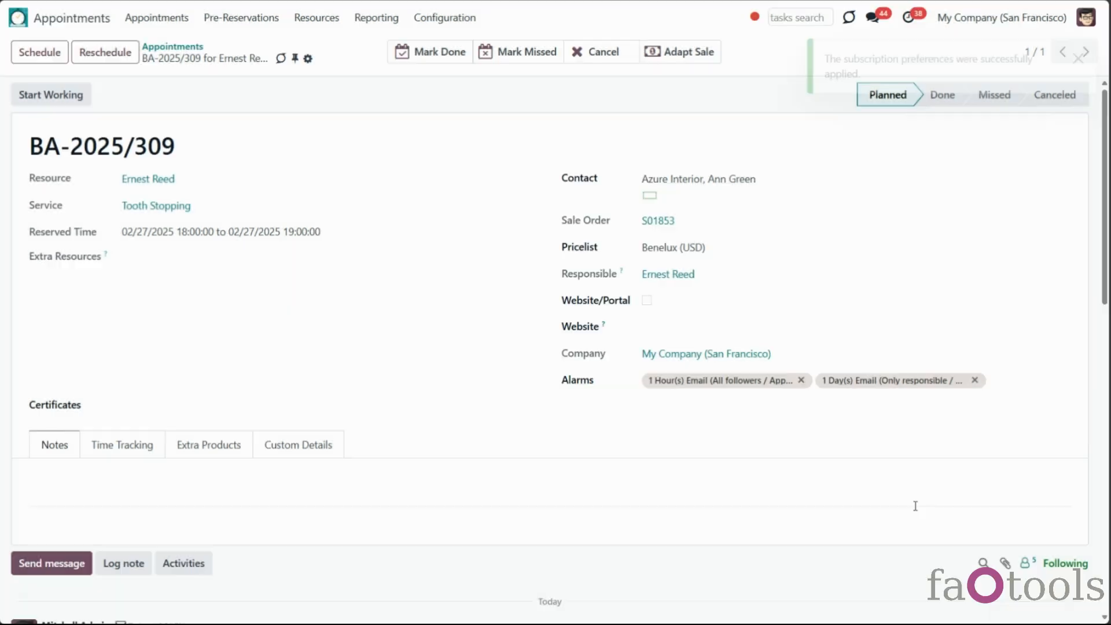
scroll(917, 499, "down", 2)
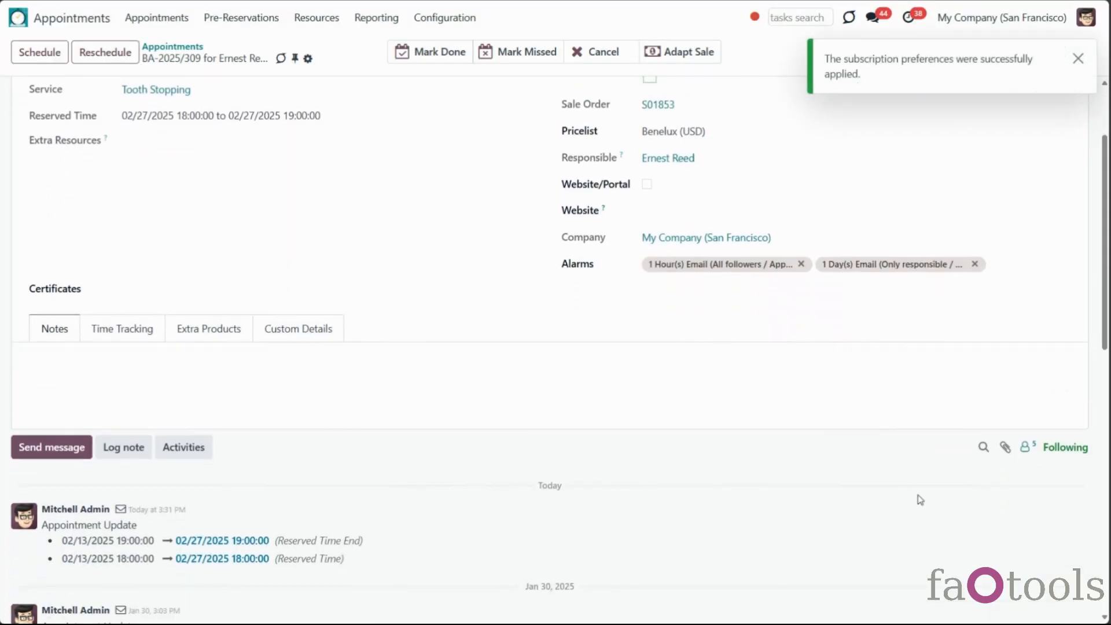
scroll(918, 497, "down", 1)
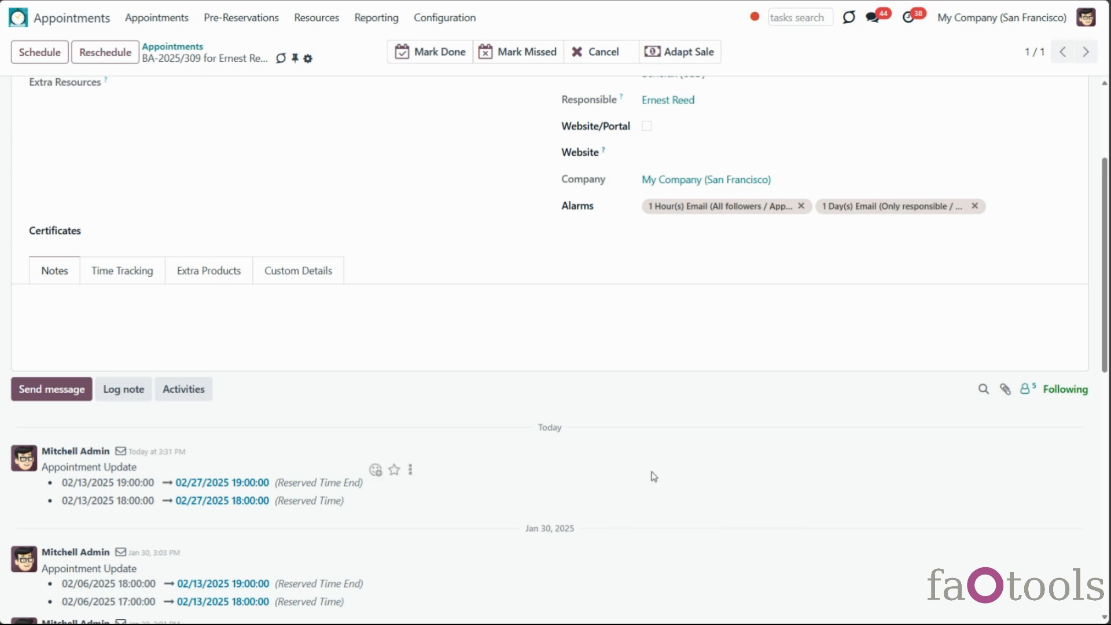
scroll(647, 459, "up", 3)
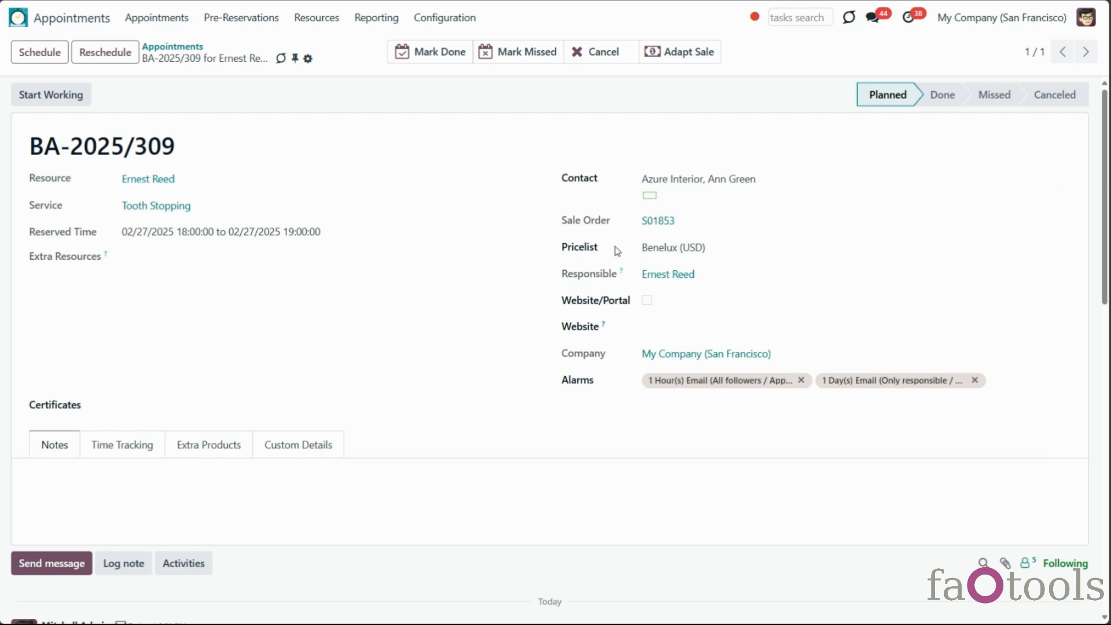
scroll(463, 367, "down", 3)
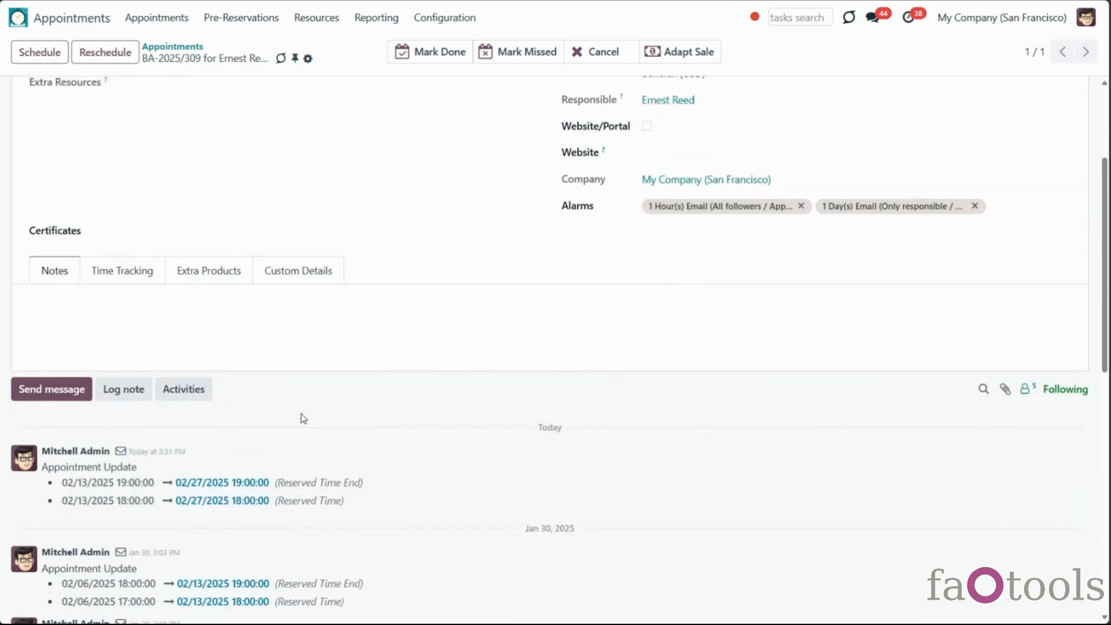
scroll(302, 418, "up", 1)
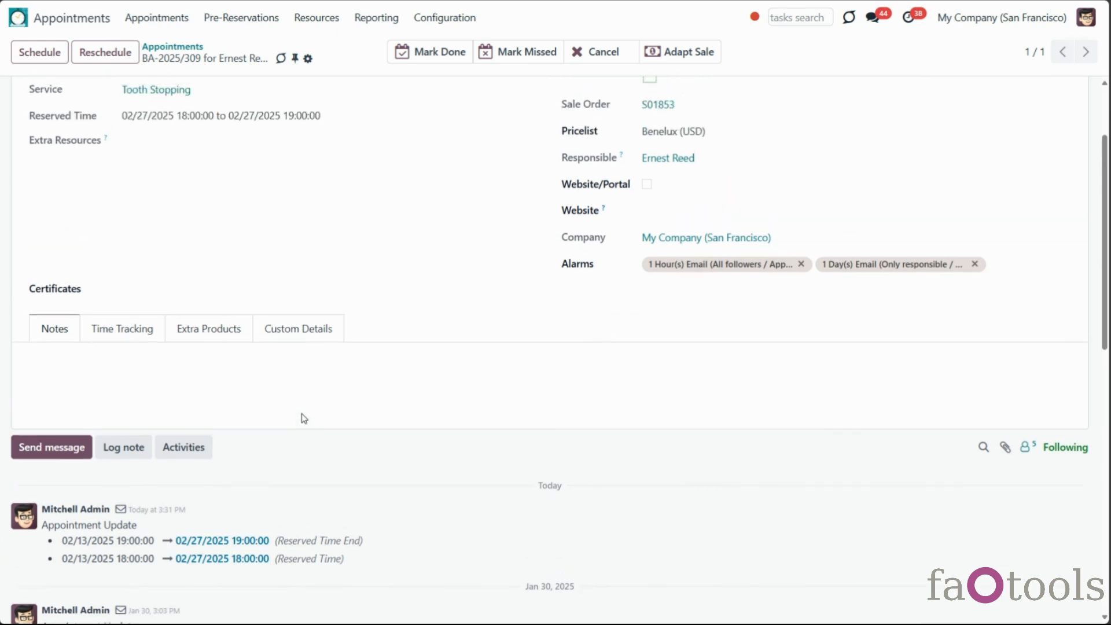
Send a greeting addressed to the follower by first name, check its recipients, and show the follower list
left_click(84, 449)
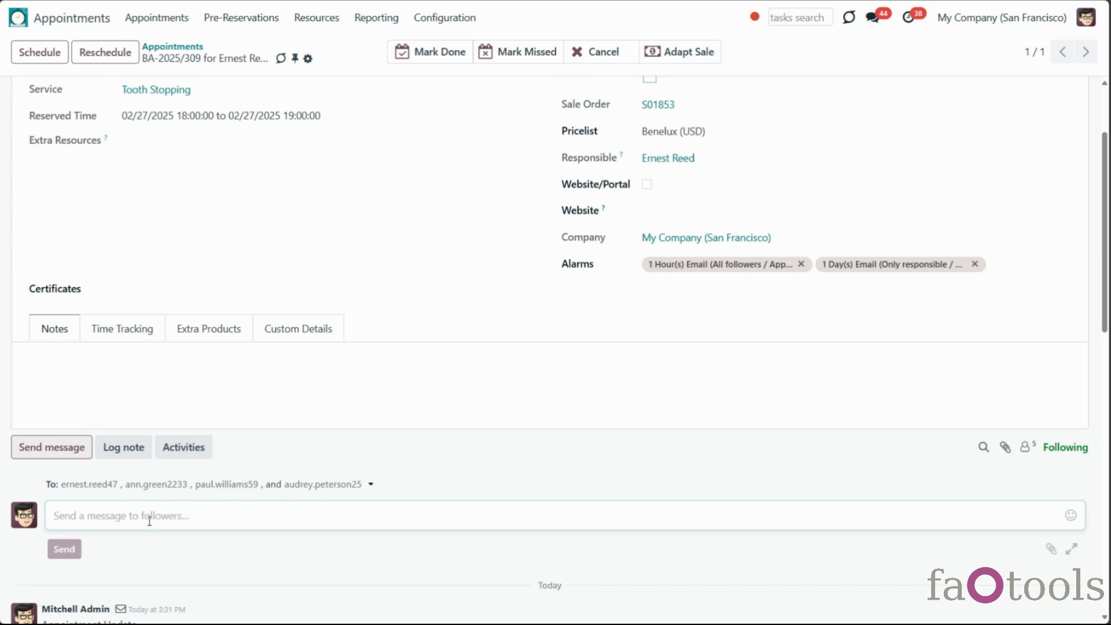
type("Hello, Ann!")
left_click(64, 549)
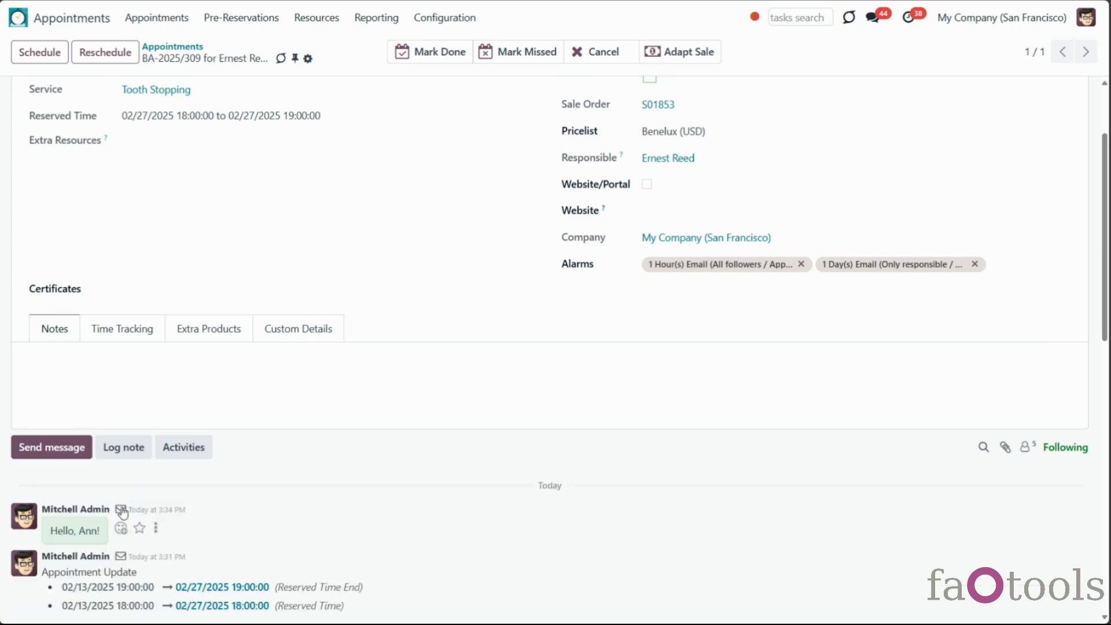
left_click(121, 509)
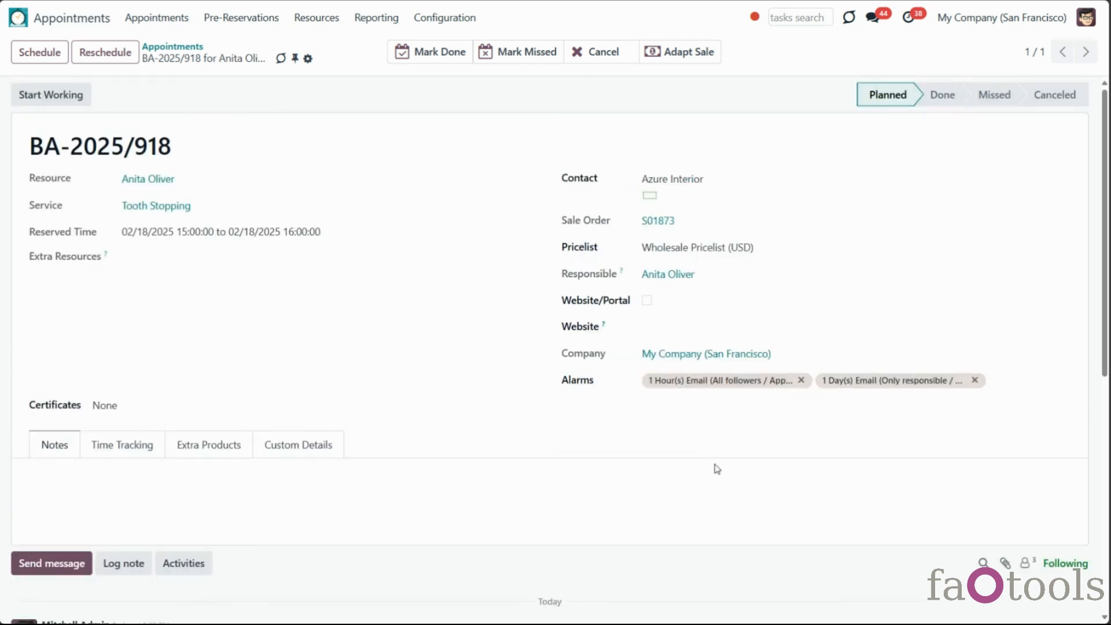
scroll(716, 468, "down", 3)
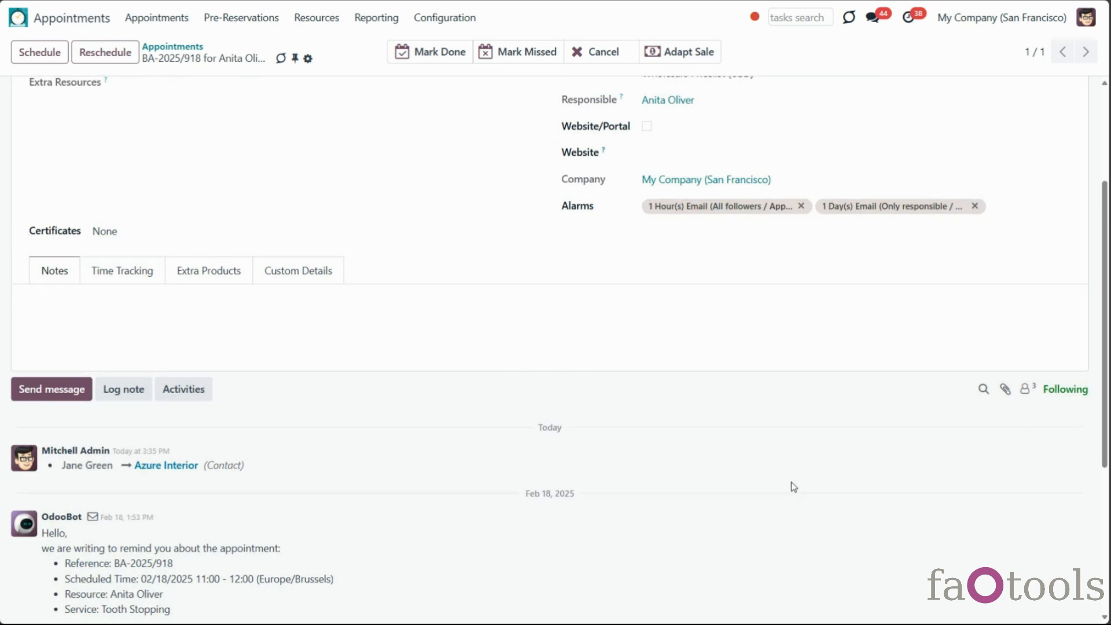
left_click(1024, 389)
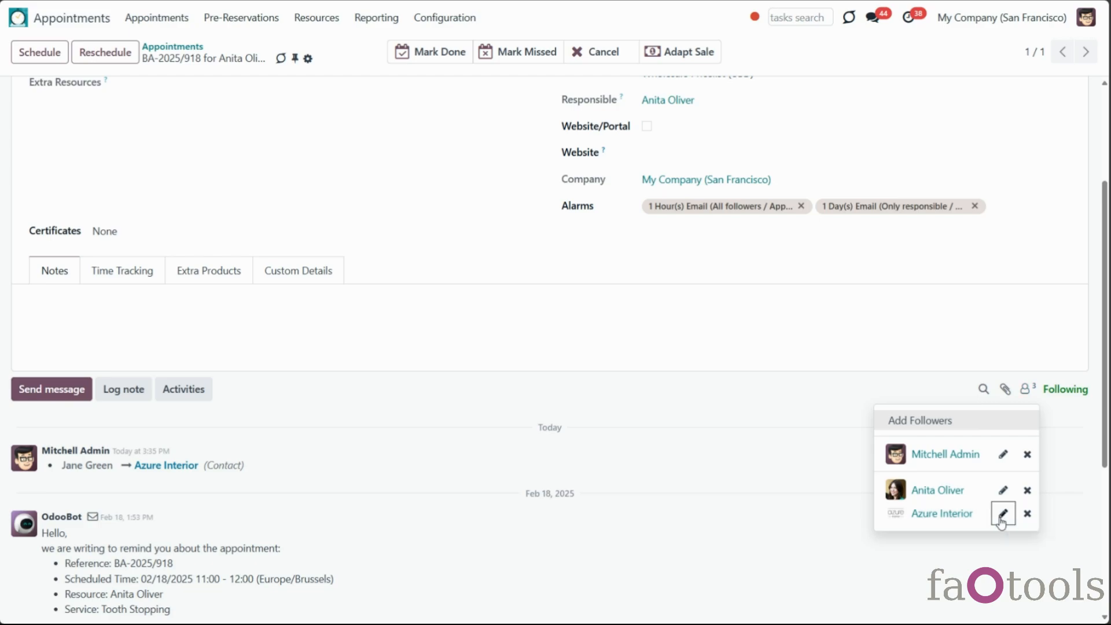
left_click(1002, 514)
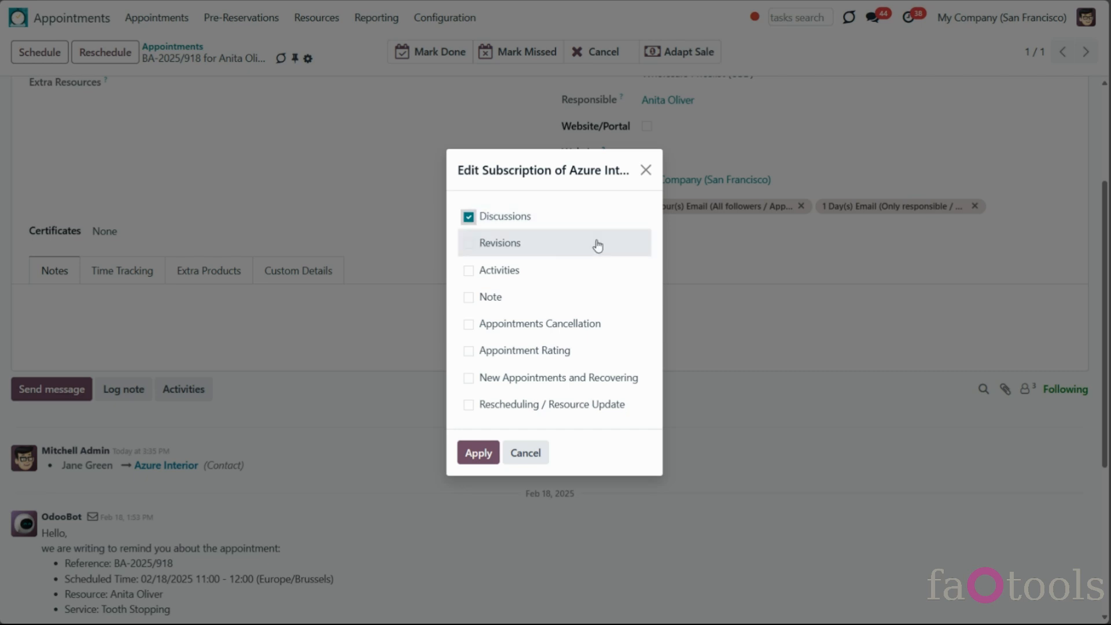
scroll(578, 277, "up", 1)
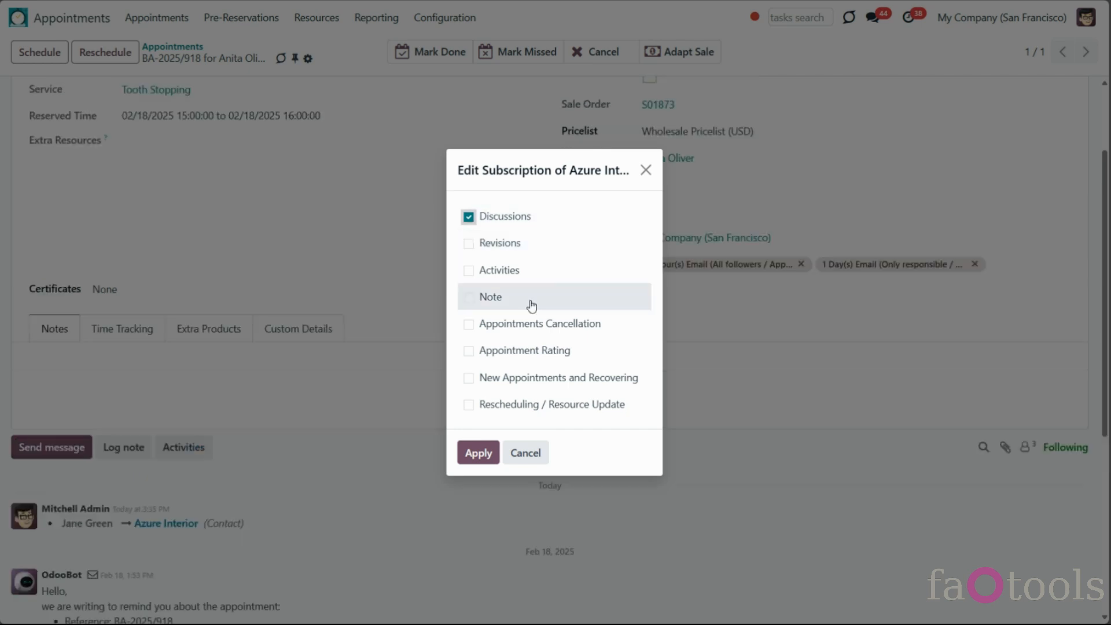
left_click(645, 170)
scroll(437, 303, "down", 5)
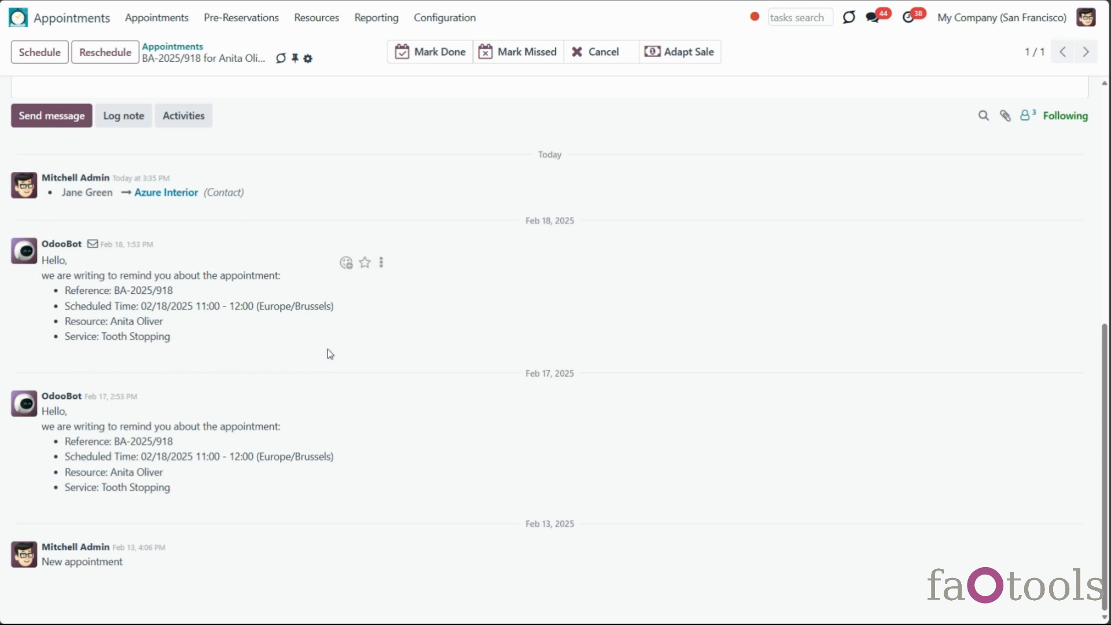
scroll(327, 353, "up", 2)
scroll(327, 348, "up", 1)
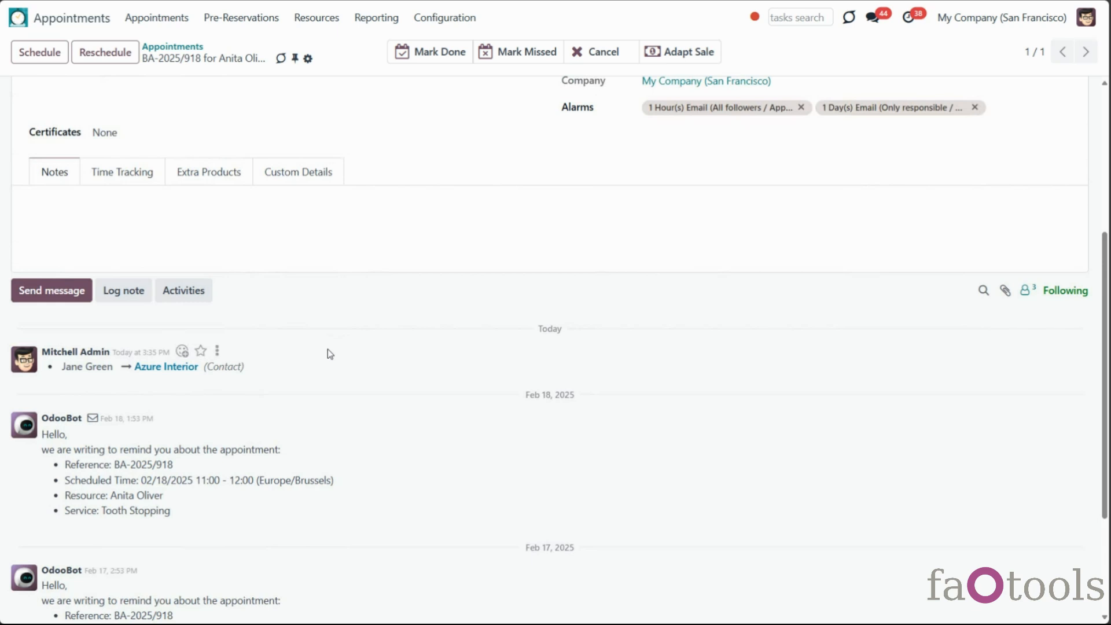
scroll(328, 350, "down", 1)
scroll(327, 353, "up", 4)
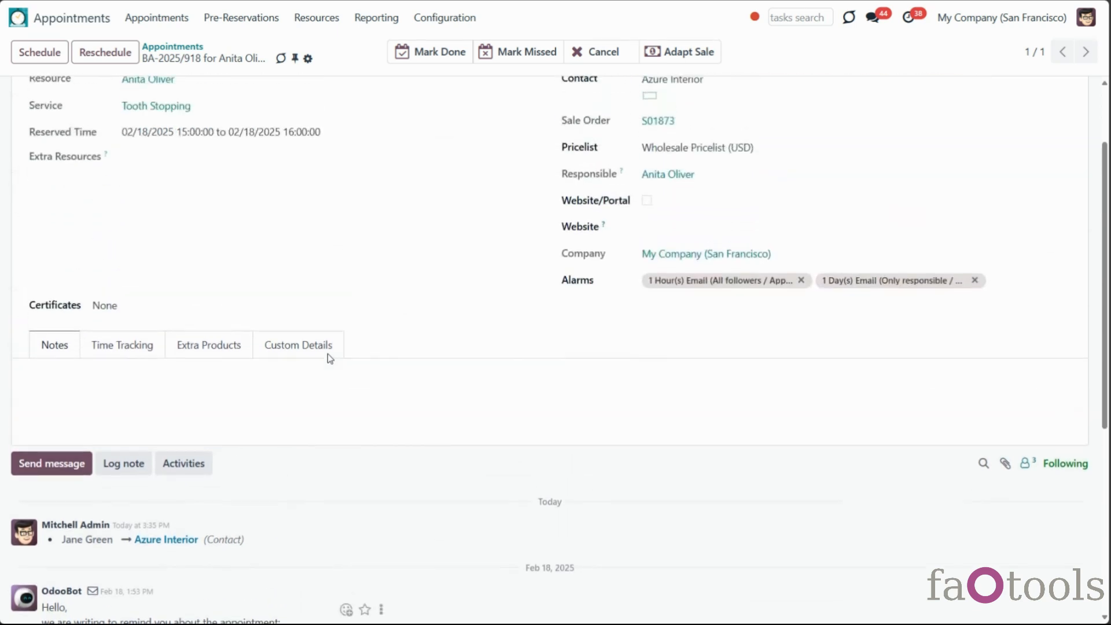
scroll(328, 354, "up", 2)
left_click(317, 17)
Open the Dental Clinic New York resource type and review the Success Email template options under Notifications
left_click(319, 45)
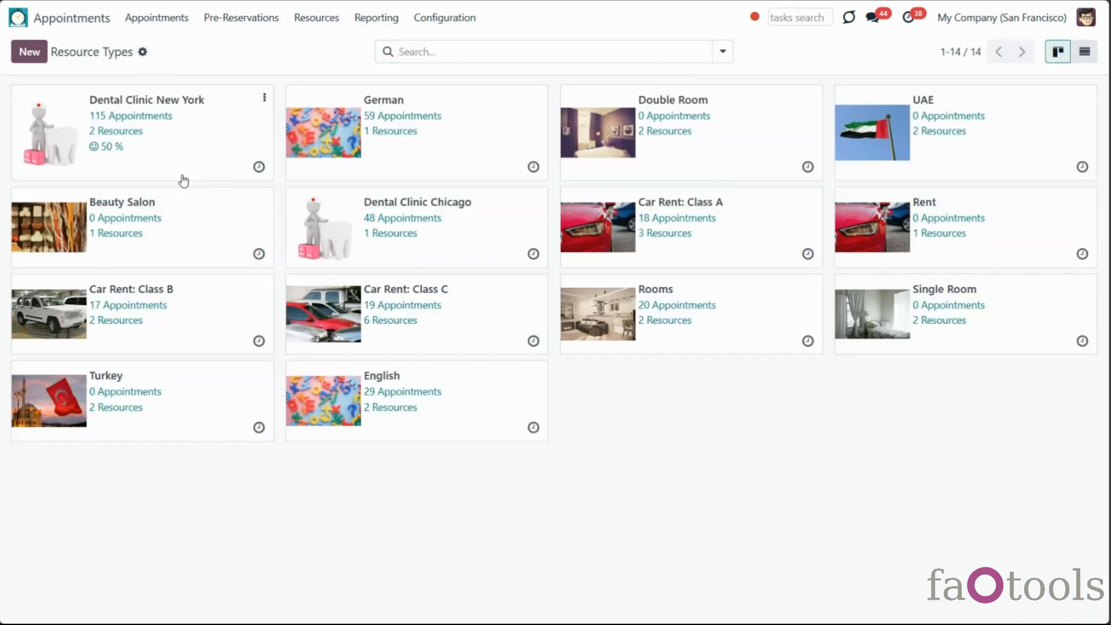
left_click(184, 180)
scroll(204, 238, "down", 3)
left_click(154, 314)
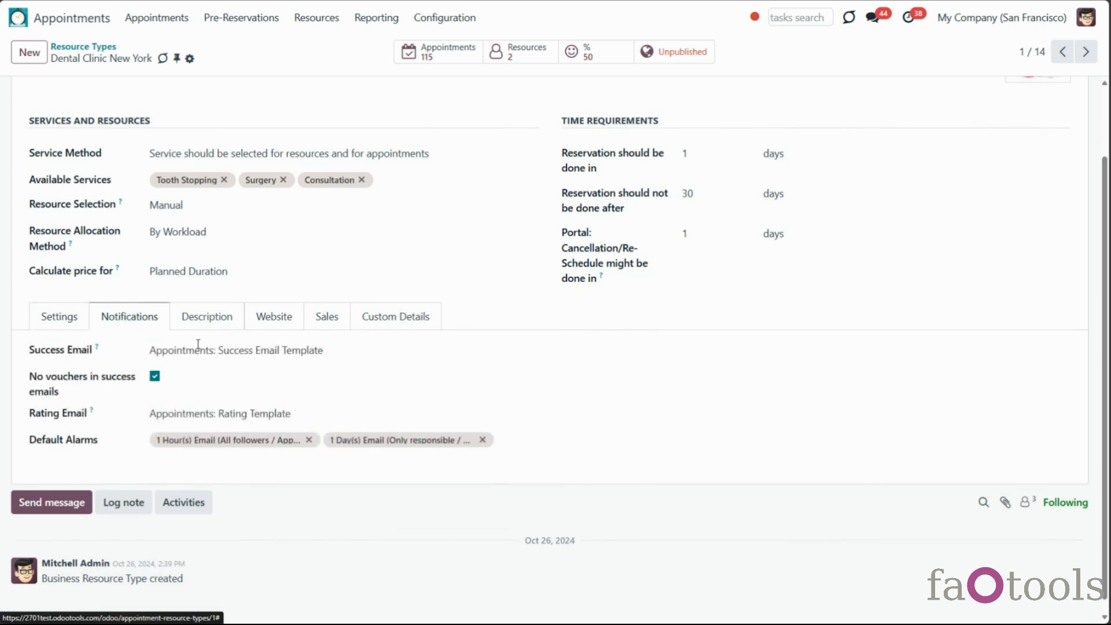
left_click(248, 349)
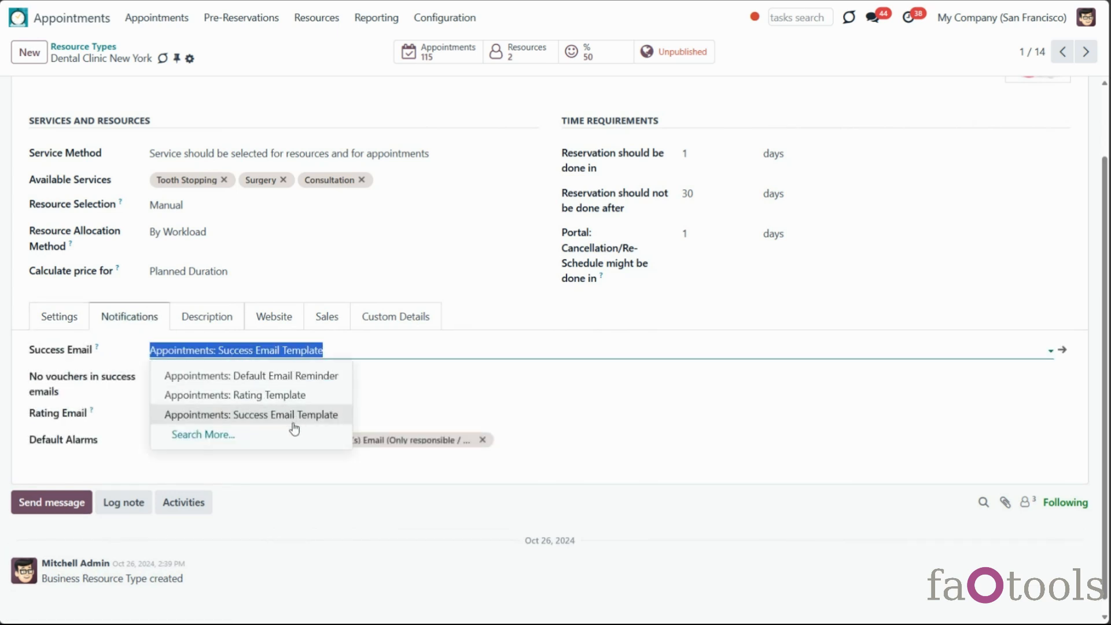
left_click(402, 381)
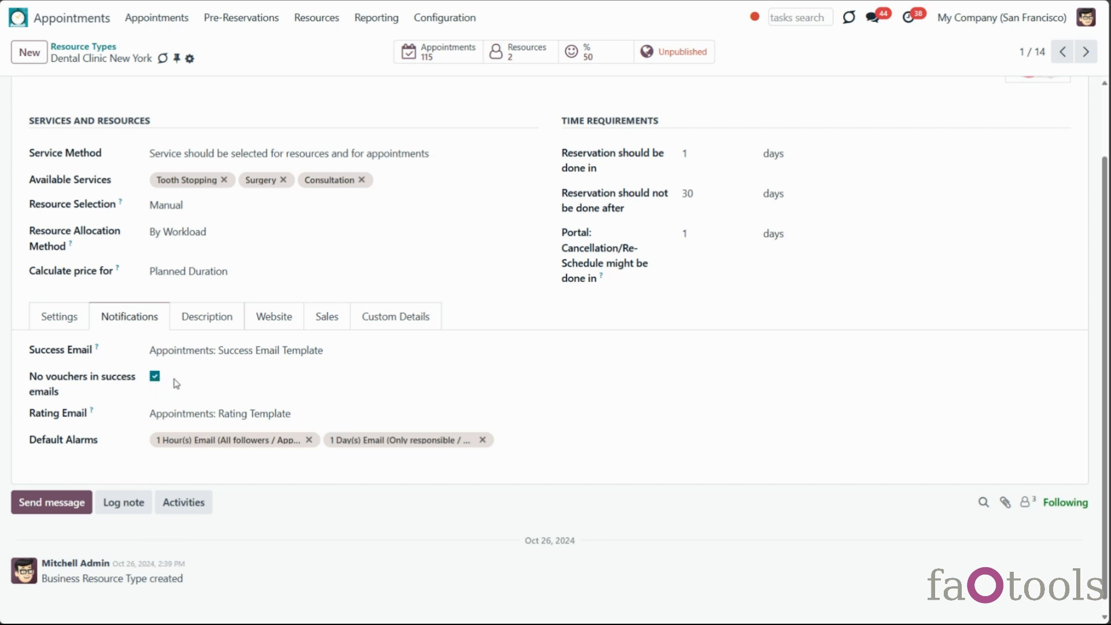
left_click(444, 18)
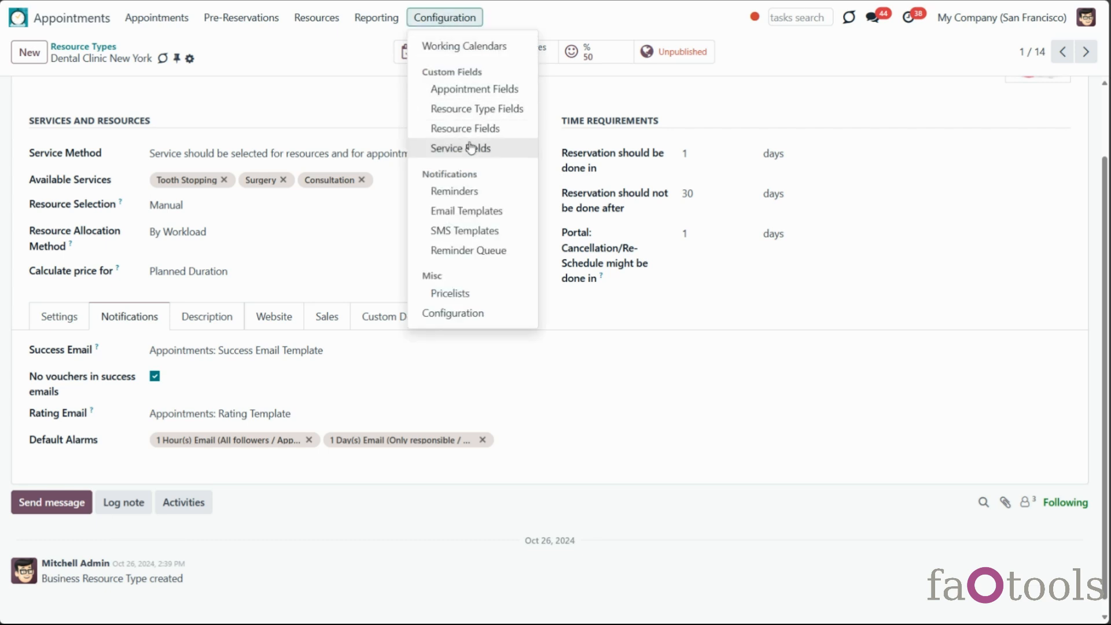
Open the Appointments: Success Email Template from the email templates list
left_click(510, 212)
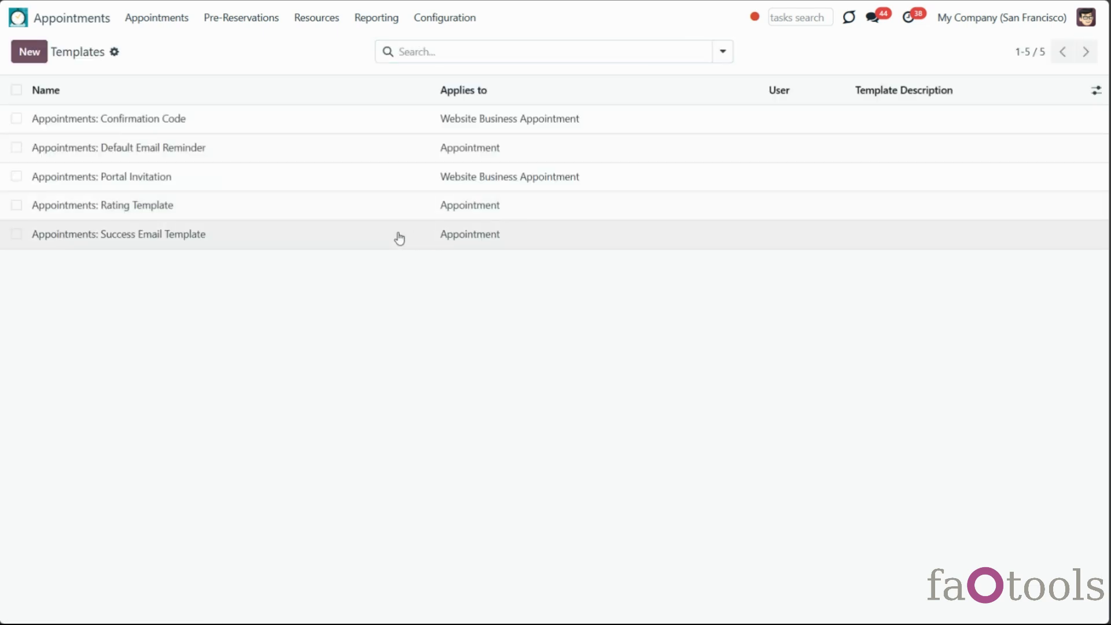
left_click(399, 237)
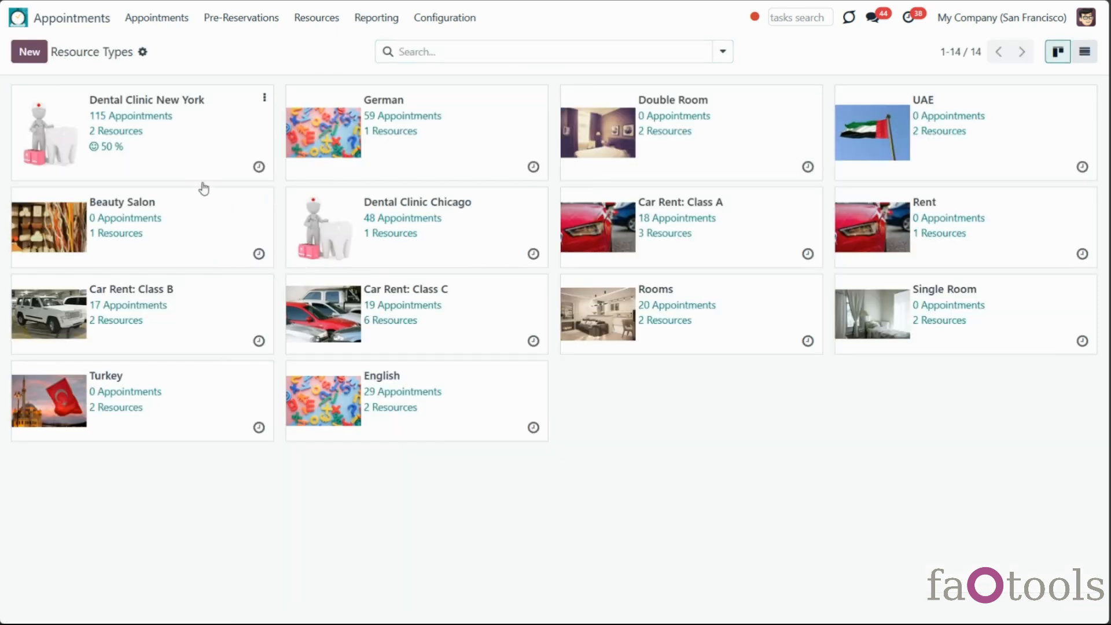
Open Dental Clinic New York's Notifications and inspect its linked success email template
left_click(199, 171)
left_click(159, 408)
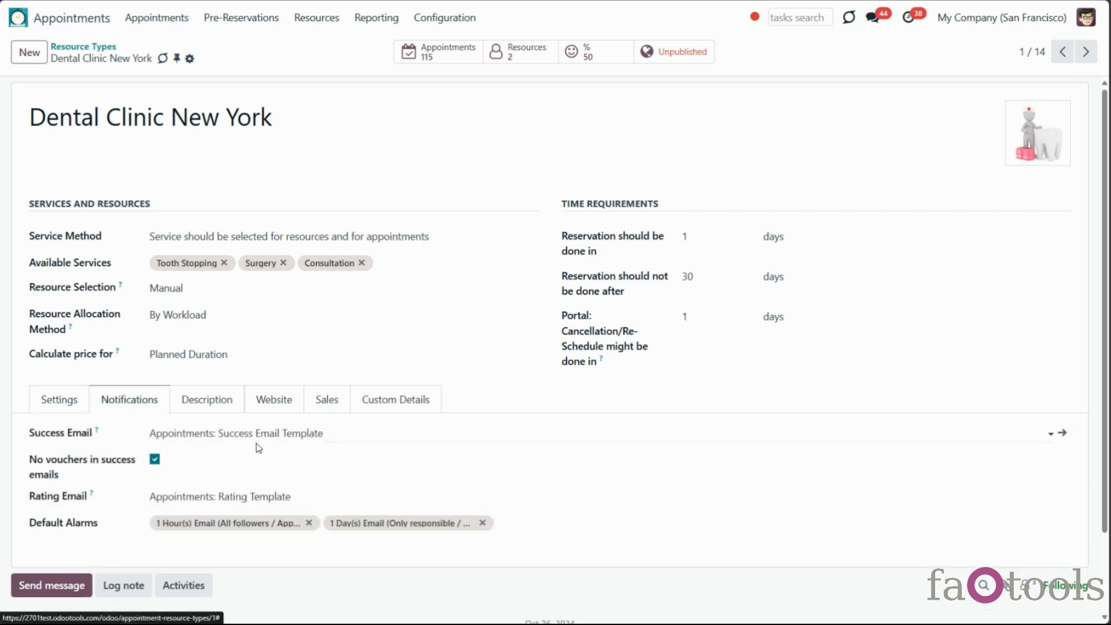
left_click(1054, 441)
left_click(145, 47)
Reselect Appointments: Success Email Template as the Success Email and save the resource type
left_click(338, 435)
type("new")
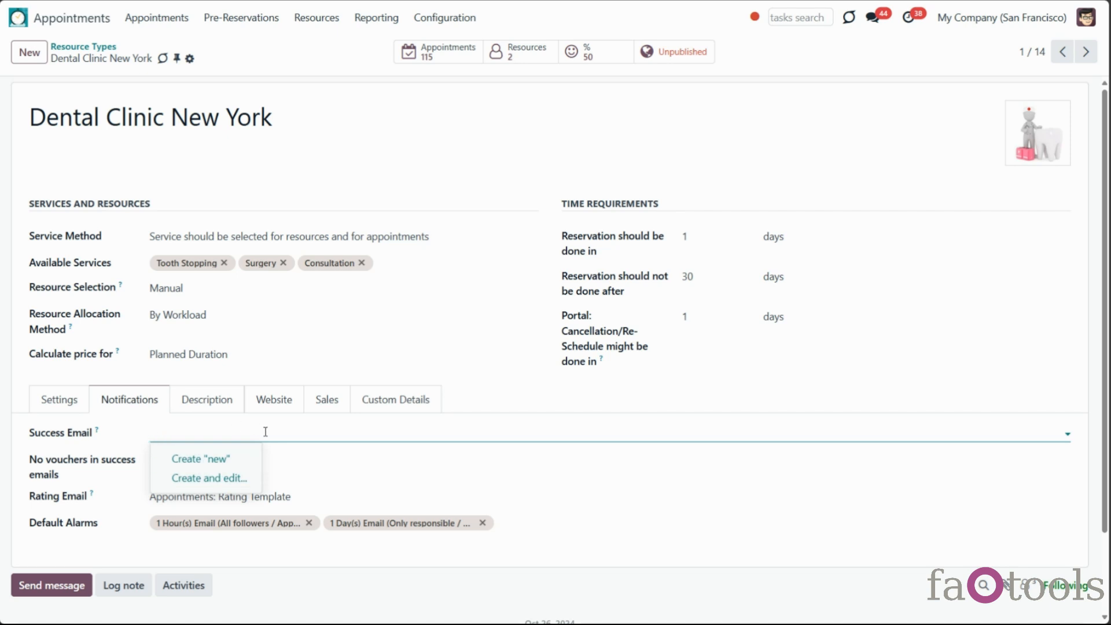
left_click(255, 374)
left_click(227, 439)
left_click(230, 497)
left_click(214, 59)
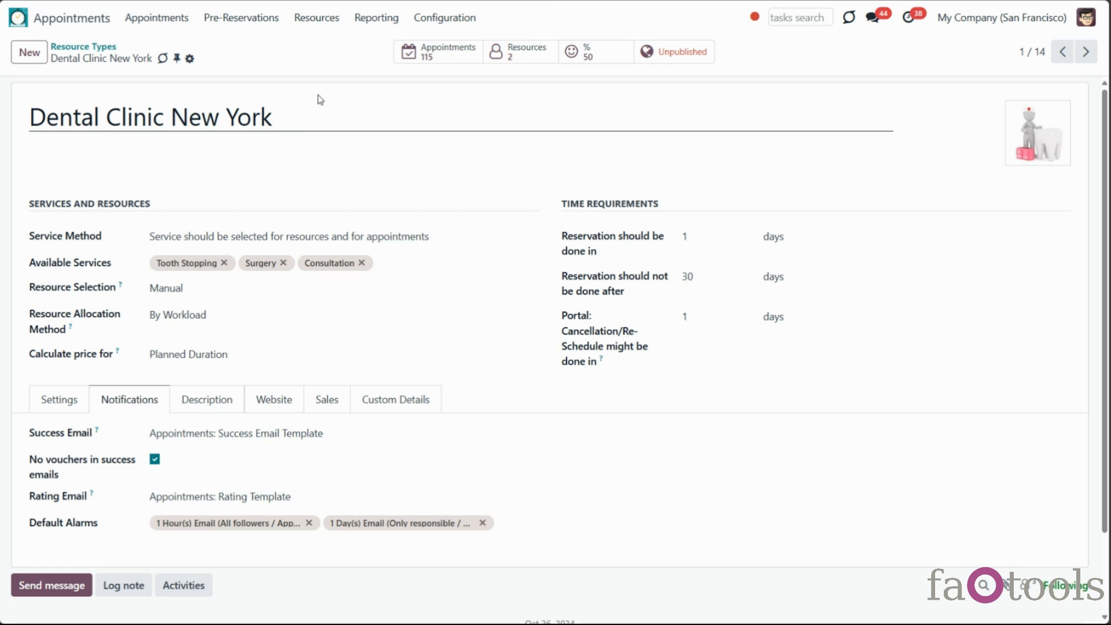
left_click(317, 18)
left_click(317, 65)
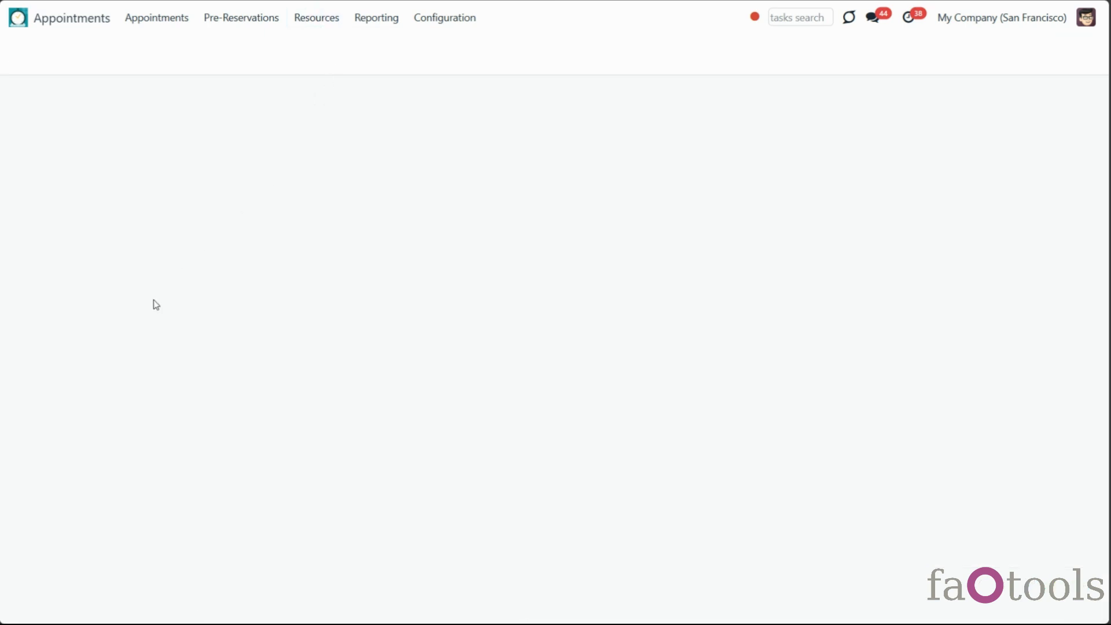
Open the doctor's resource record and scroll down to its Success emails CC recipients
left_click(171, 210)
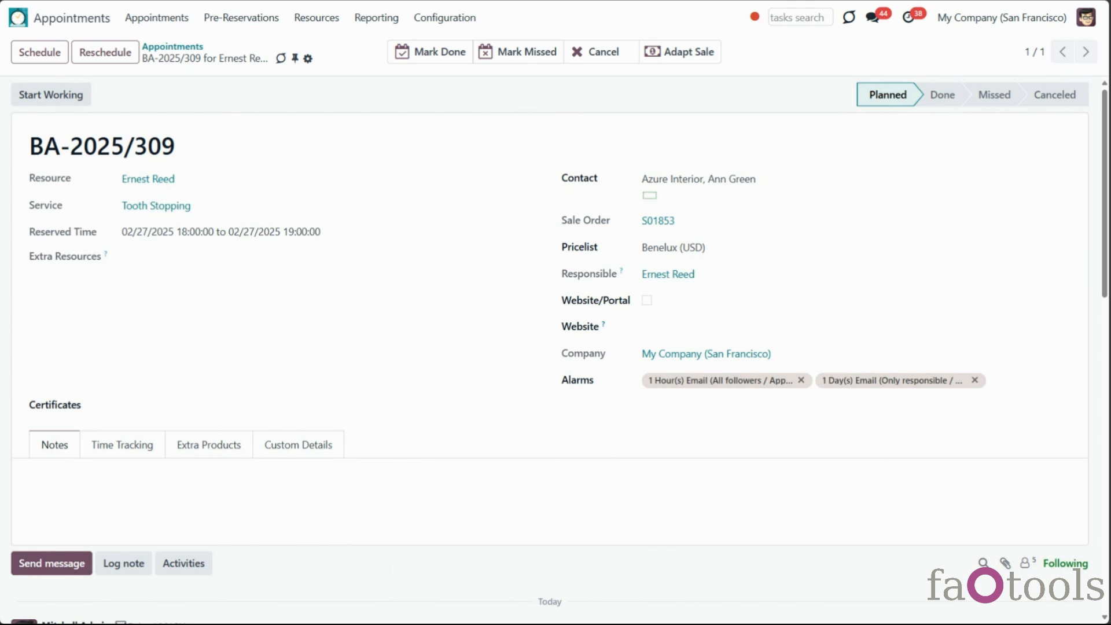
scroll(141, 474, "down", 3)
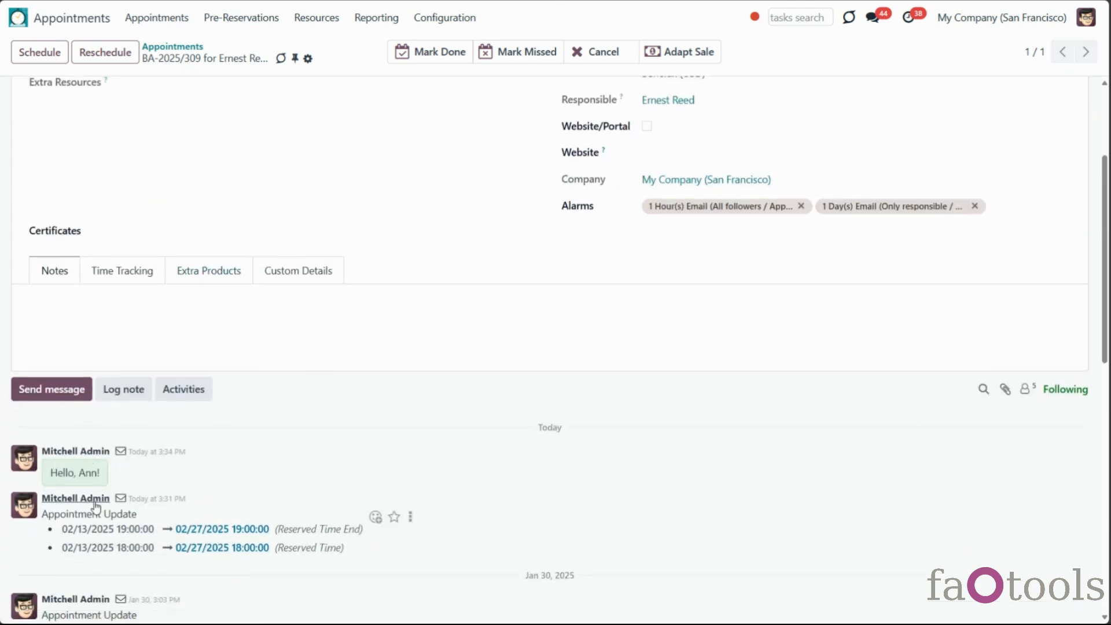
left_click(121, 450)
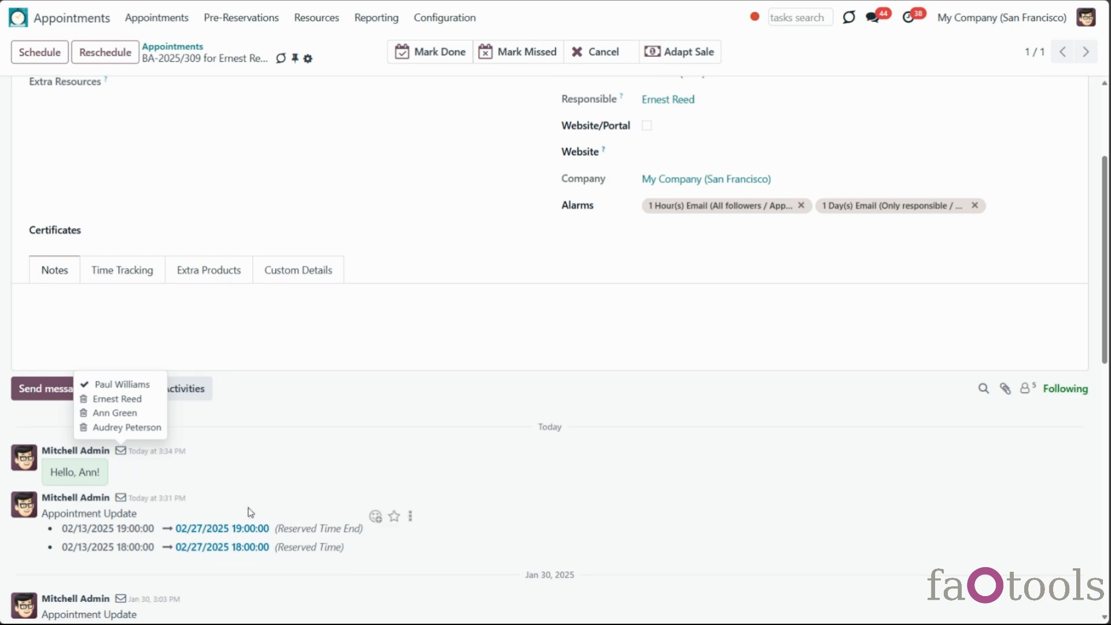
scroll(250, 511, "down", 3)
scroll(438, 549, "down", 4)
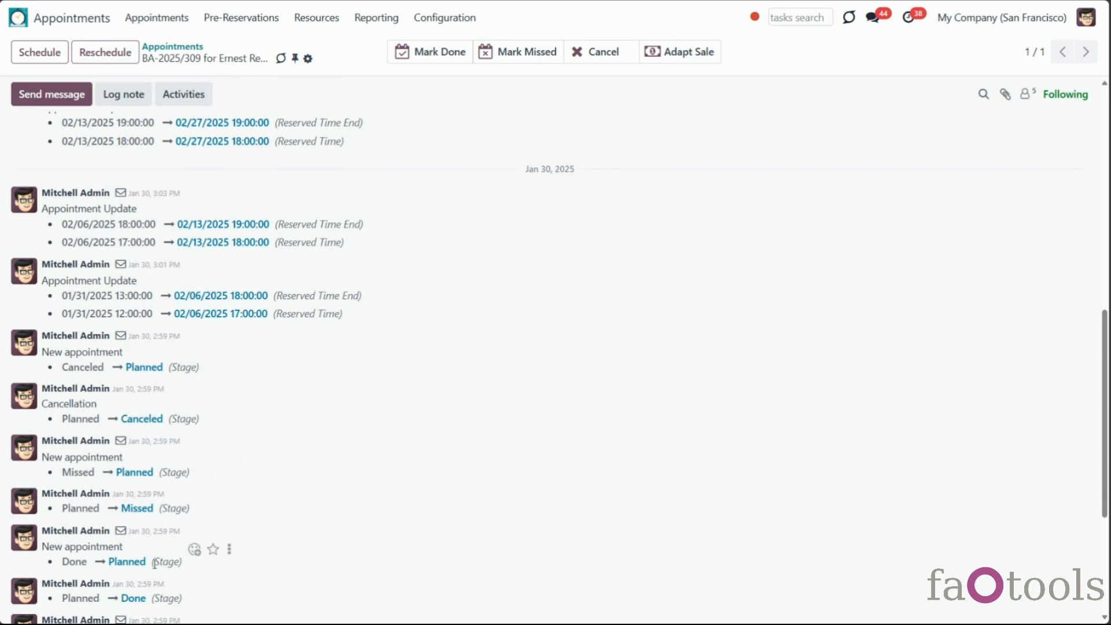
scroll(111, 477, "down", 2)
scroll(112, 477, "down", 1)
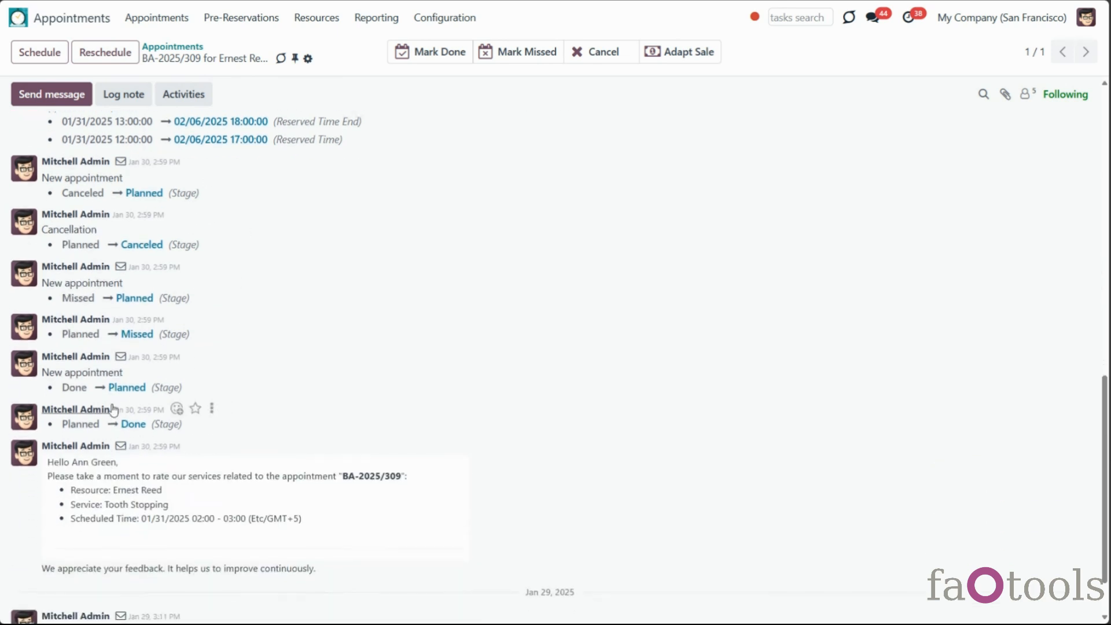
left_click(121, 358)
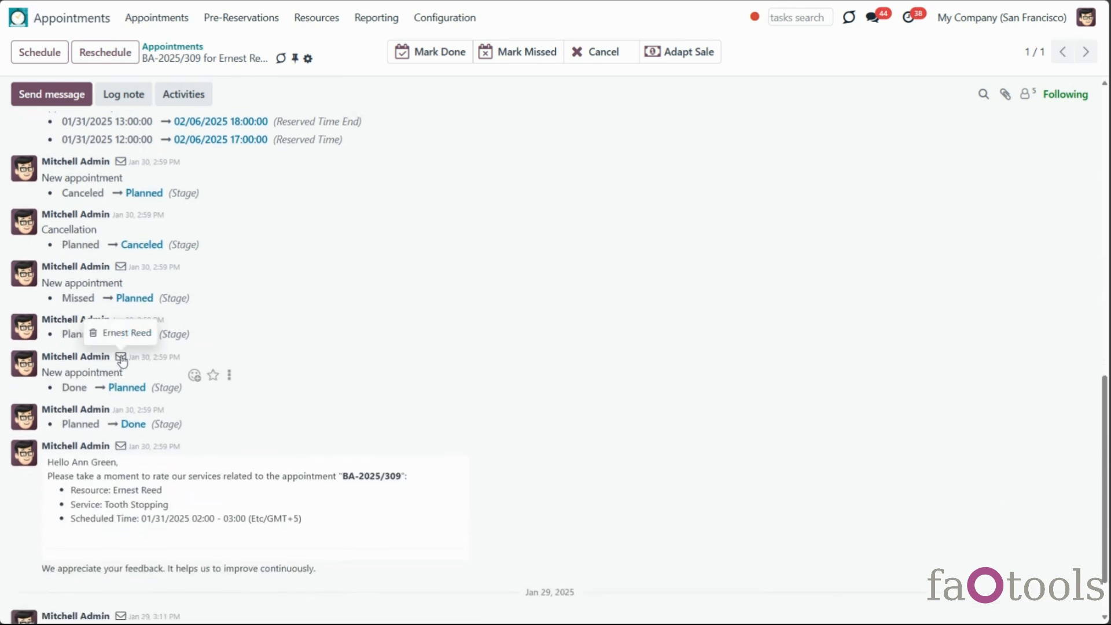
left_click(120, 267)
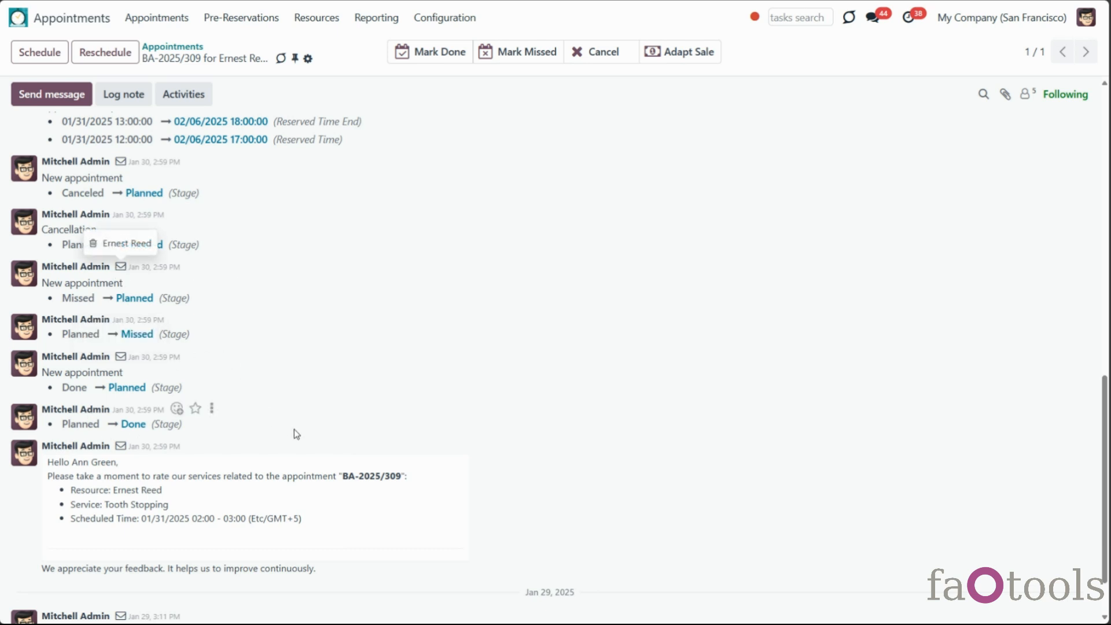
scroll(294, 428, "up", 3)
scroll(294, 434, "down", 5)
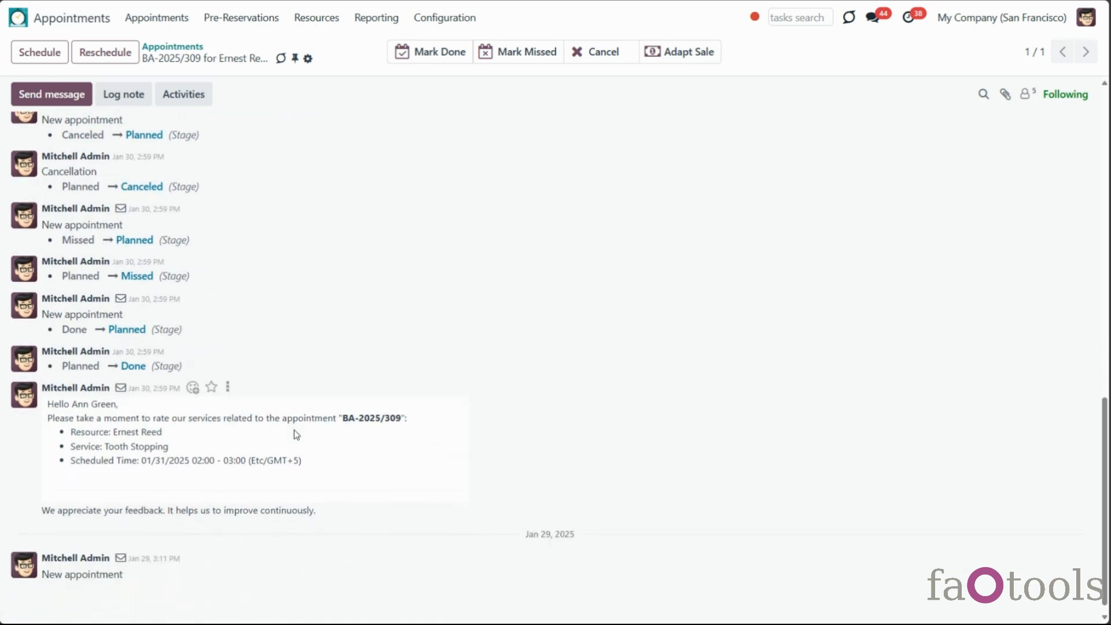
scroll(294, 430, "up", 3)
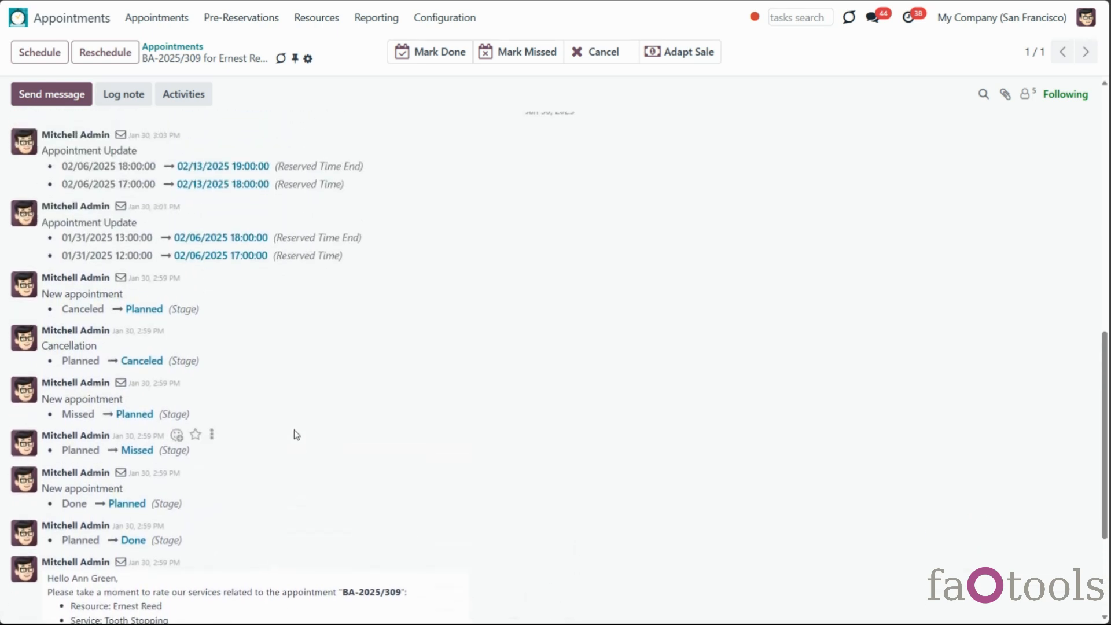
left_click(121, 208)
scroll(397, 531, "up", 10)
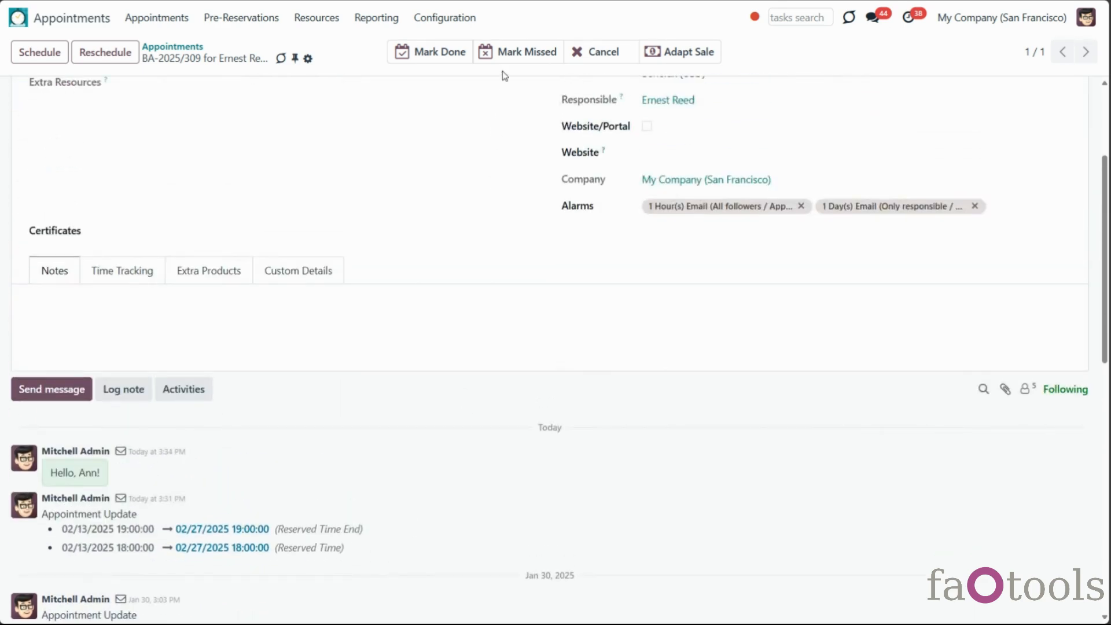
Mark appointment BA-2025/309 as Done and check the rating request email in its chatter
left_click(453, 52)
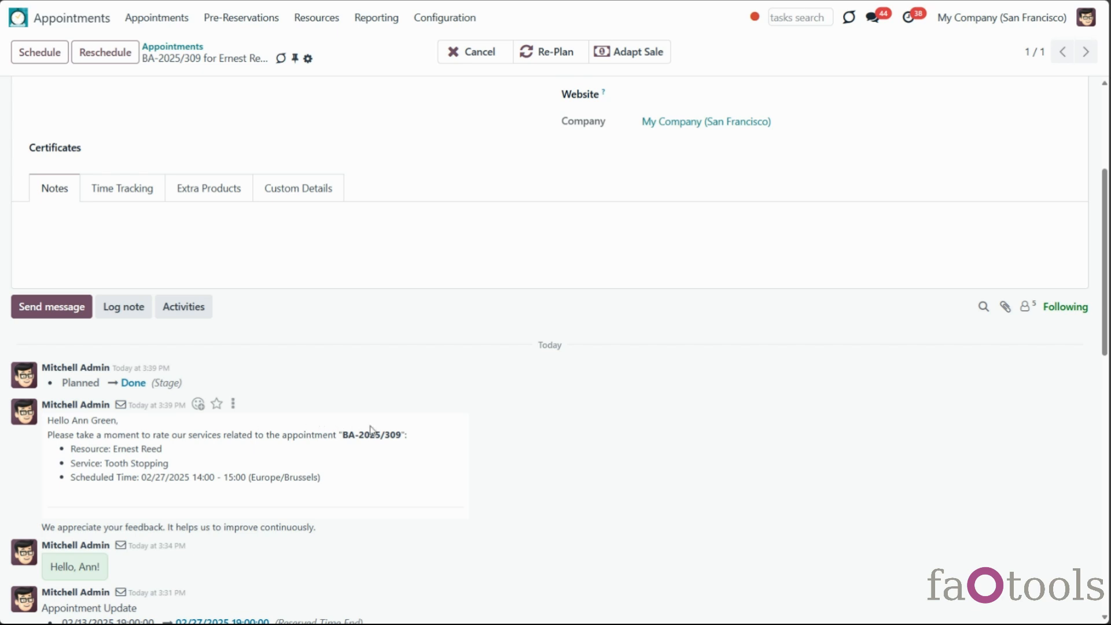
mouse_move(122, 393)
scroll(411, 418, "up", 4)
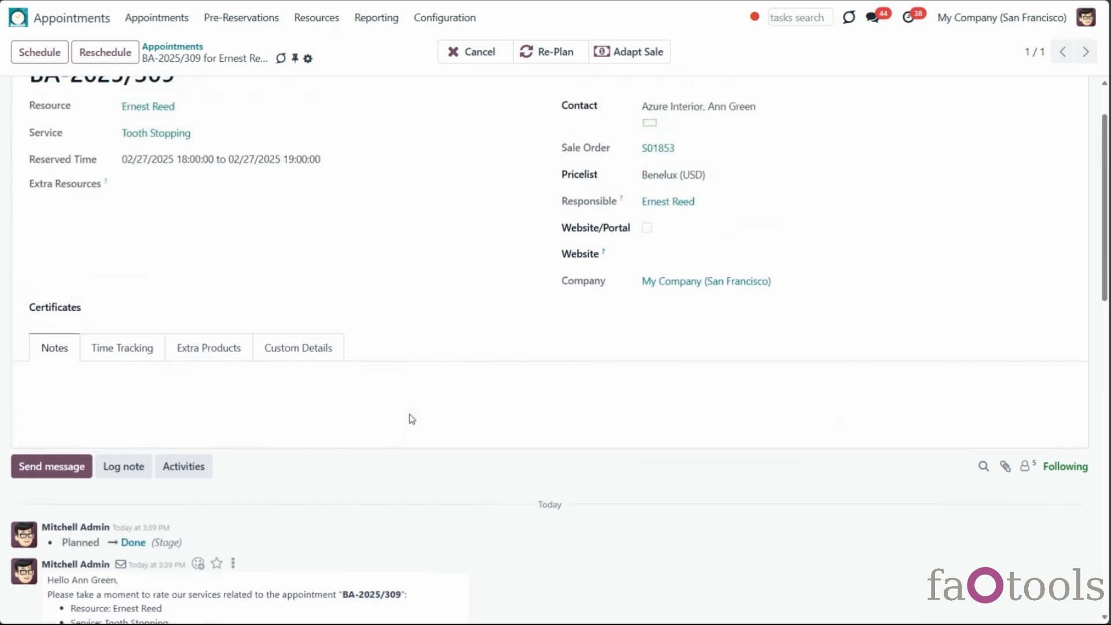
left_click(446, 18)
Open the appointment settings and scroll to the Website-Specific Options for portal business appointments
left_click(487, 319)
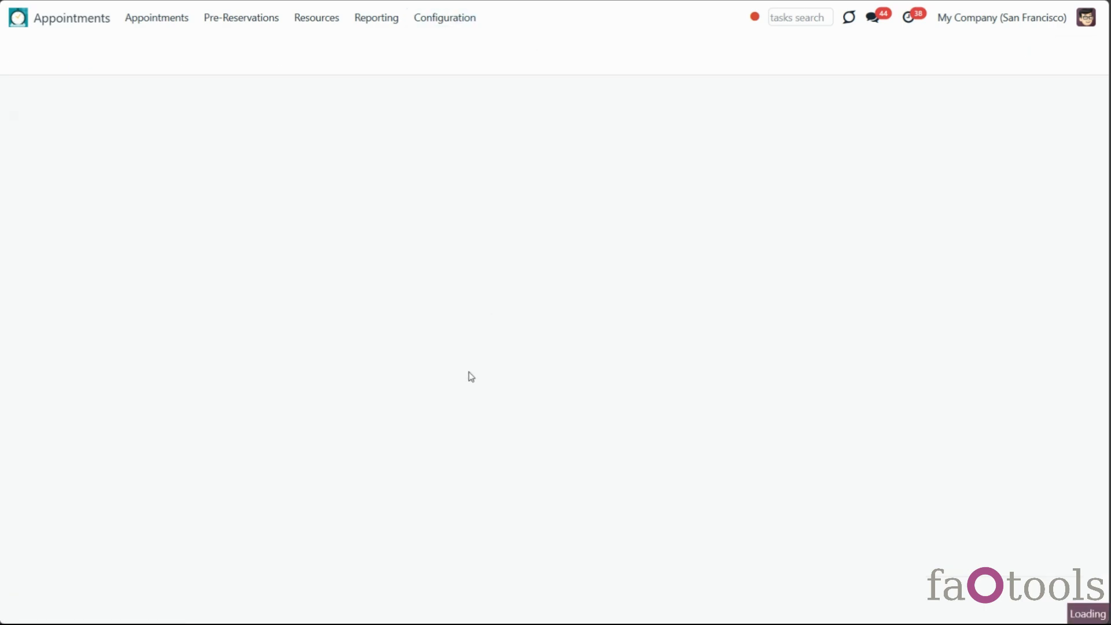
scroll(470, 377, "down", 8)
scroll(471, 399, "down", 10)
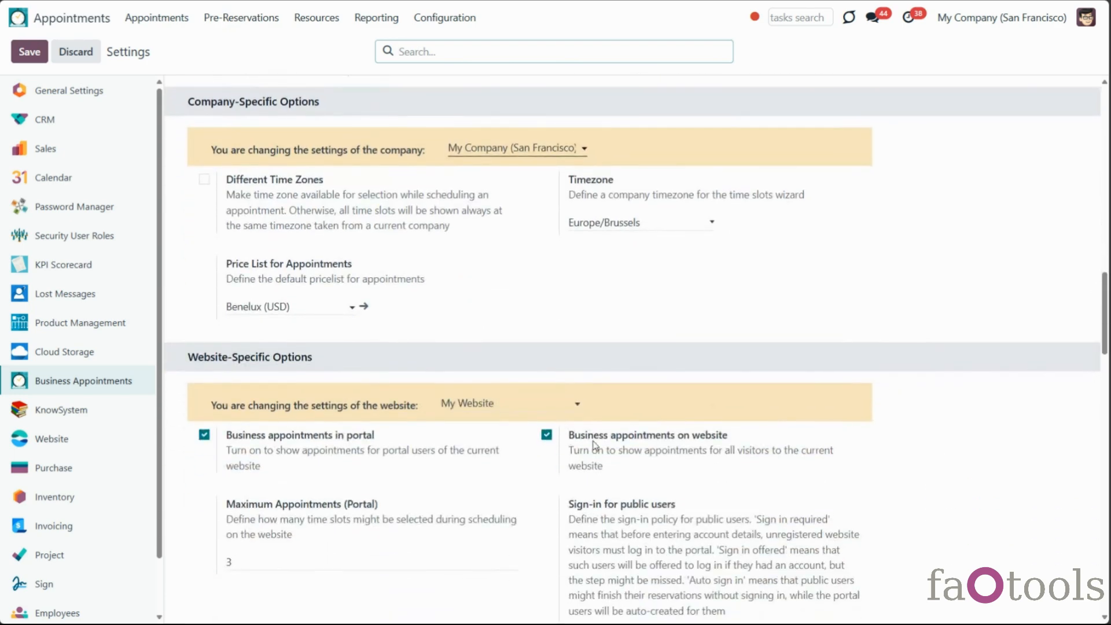
scroll(590, 443, "down", 1)
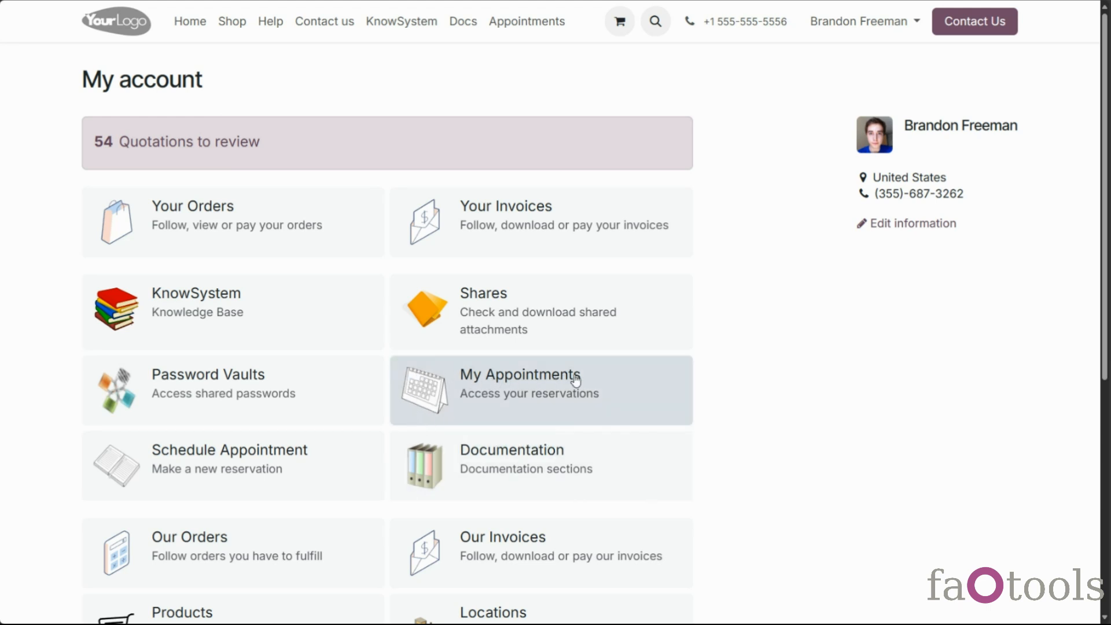
Open the My Appointments card to list the customer's bookings
left_click(606, 401)
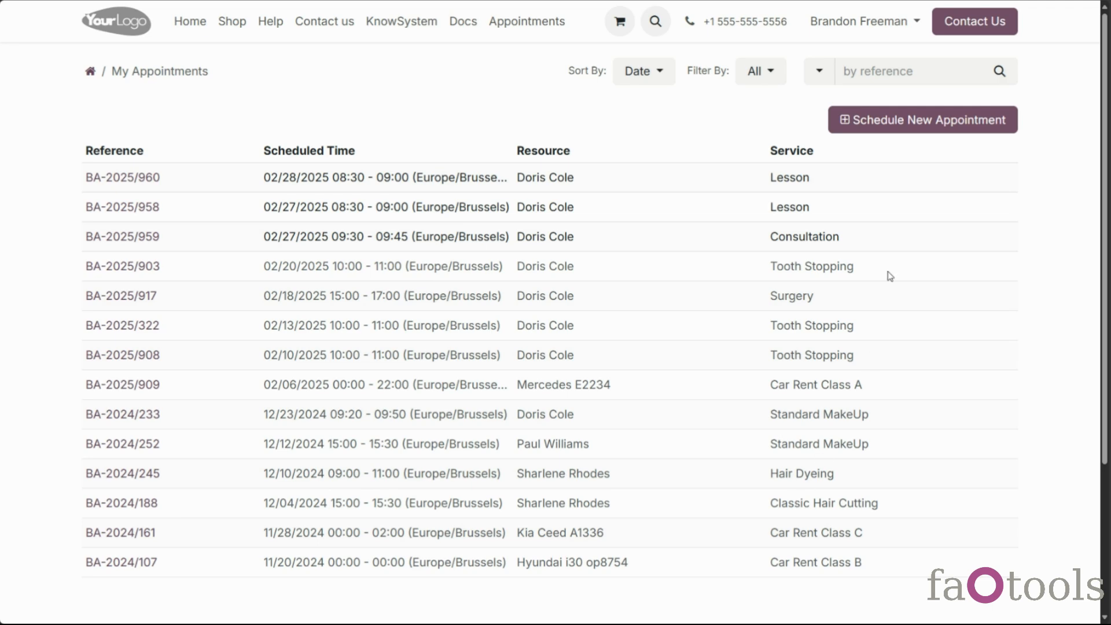
left_click(934, 128)
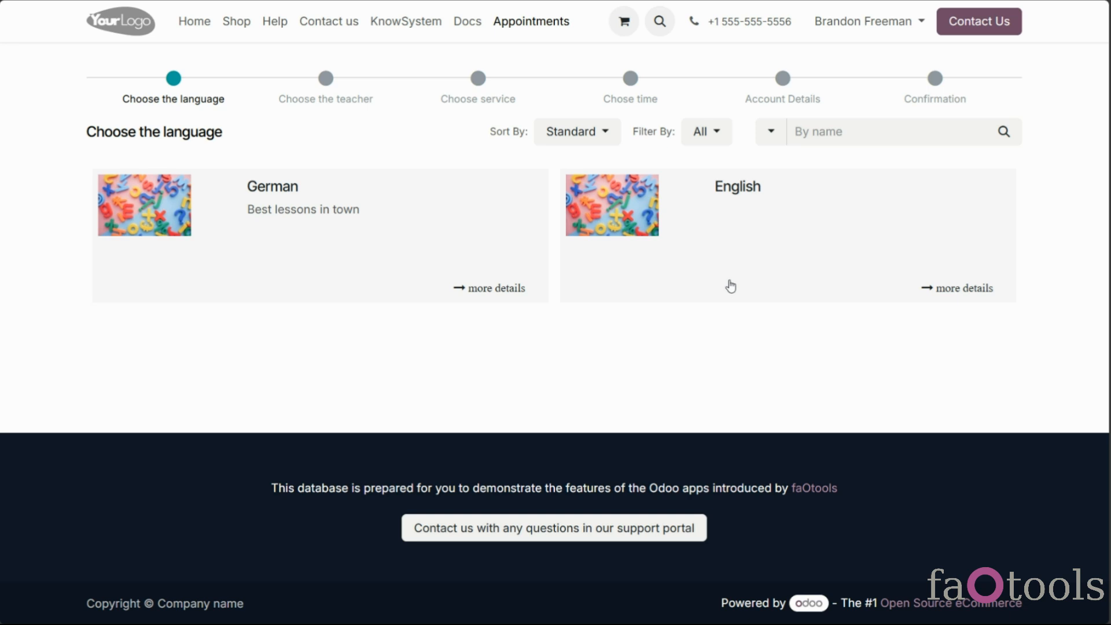
left_click(729, 284)
left_click(957, 141)
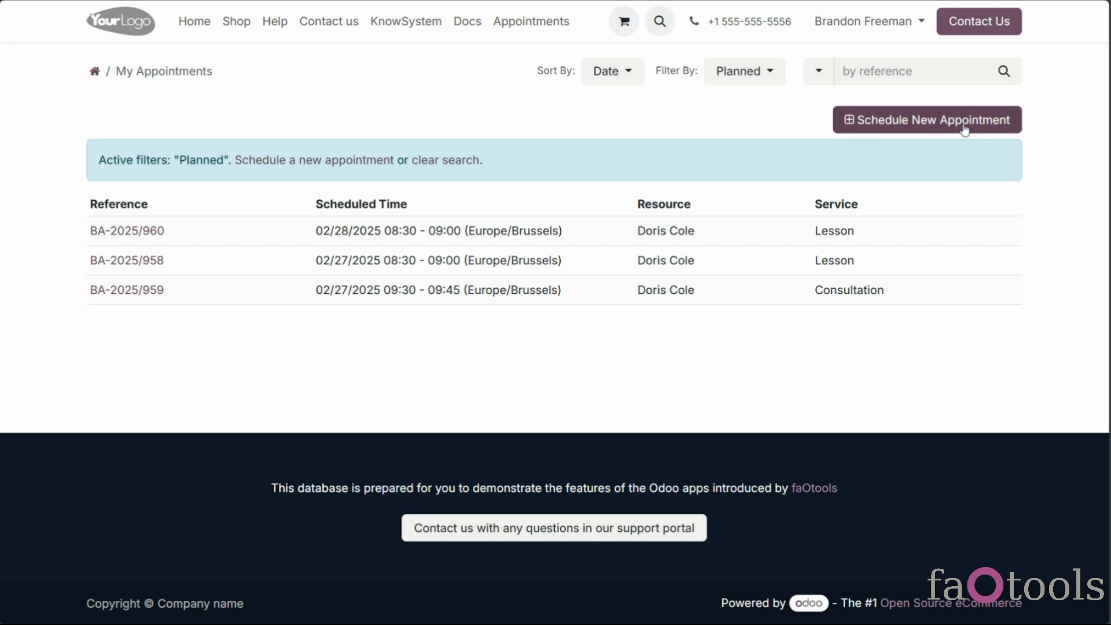
left_click(963, 127)
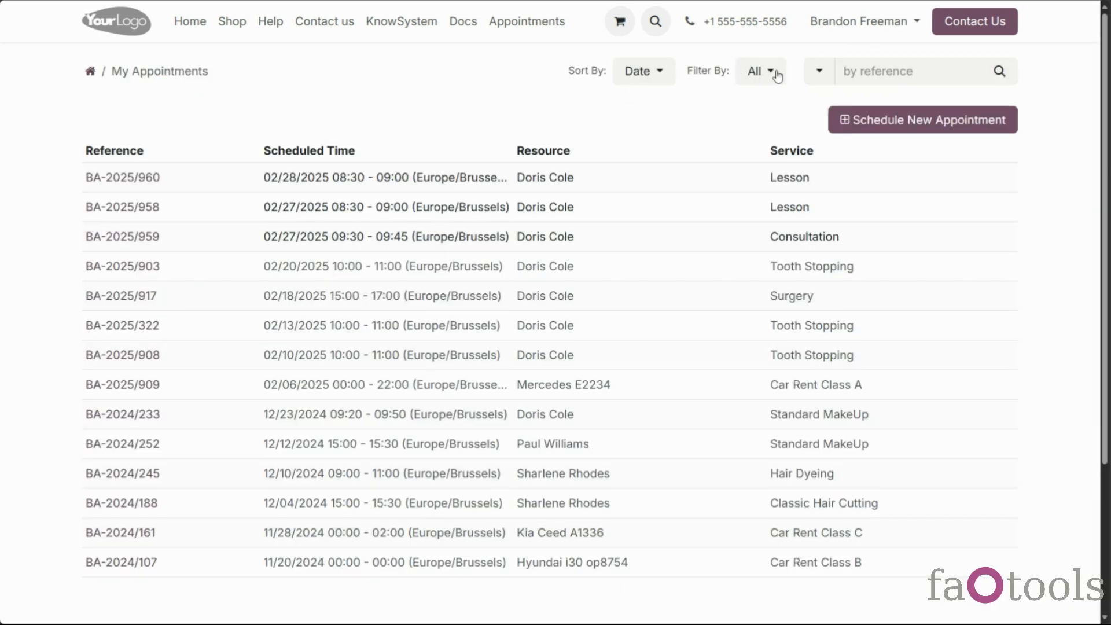
left_click(776, 73)
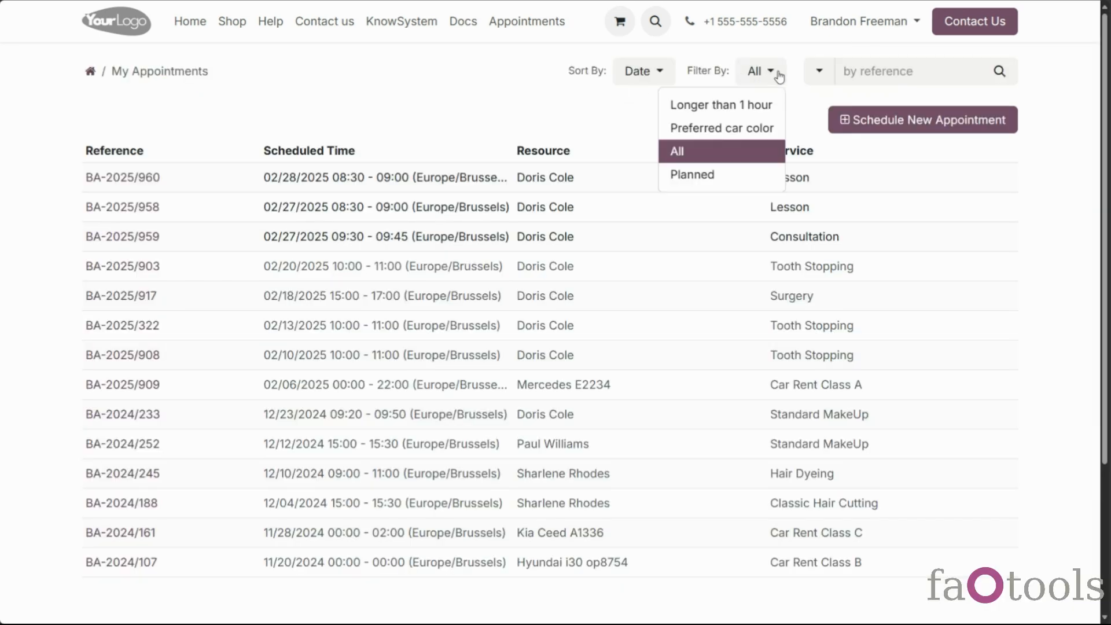
left_click(644, 83)
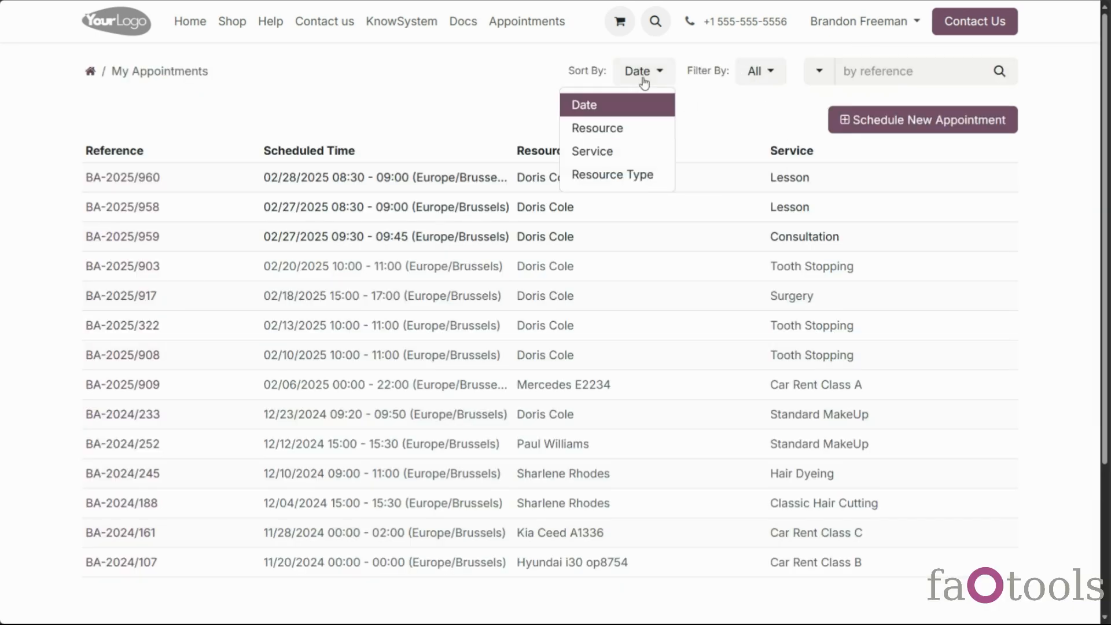
left_click(830, 73)
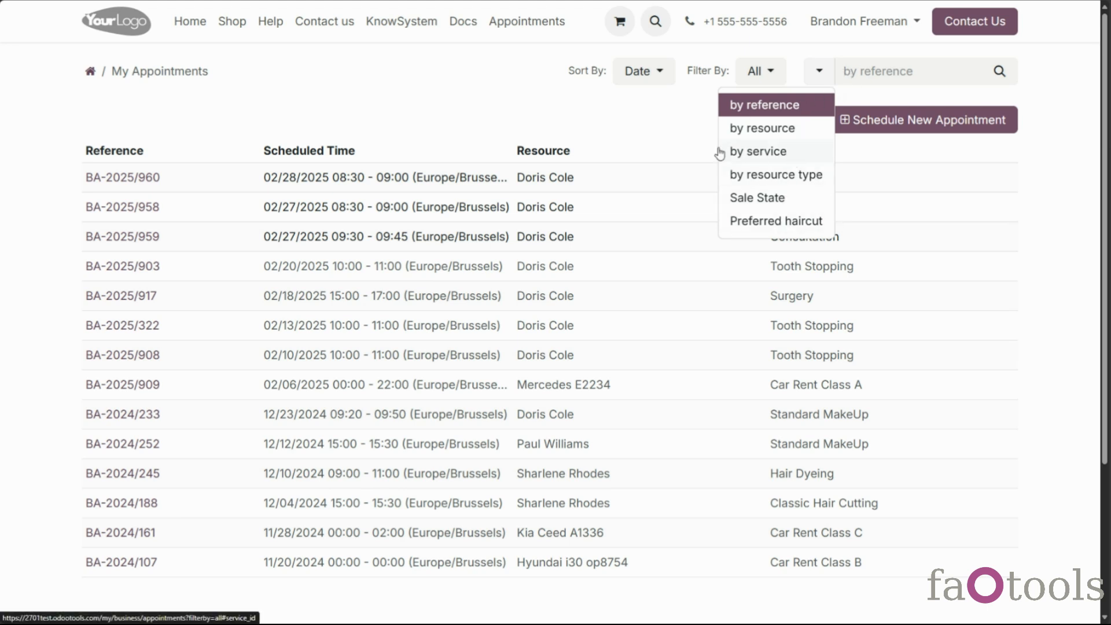
left_click(693, 143)
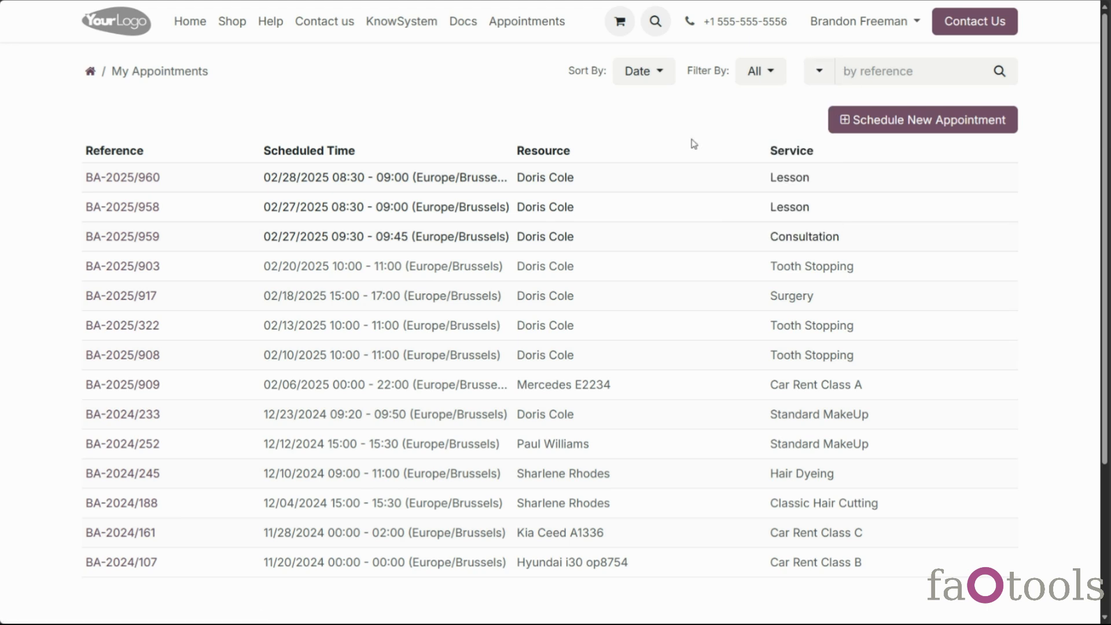
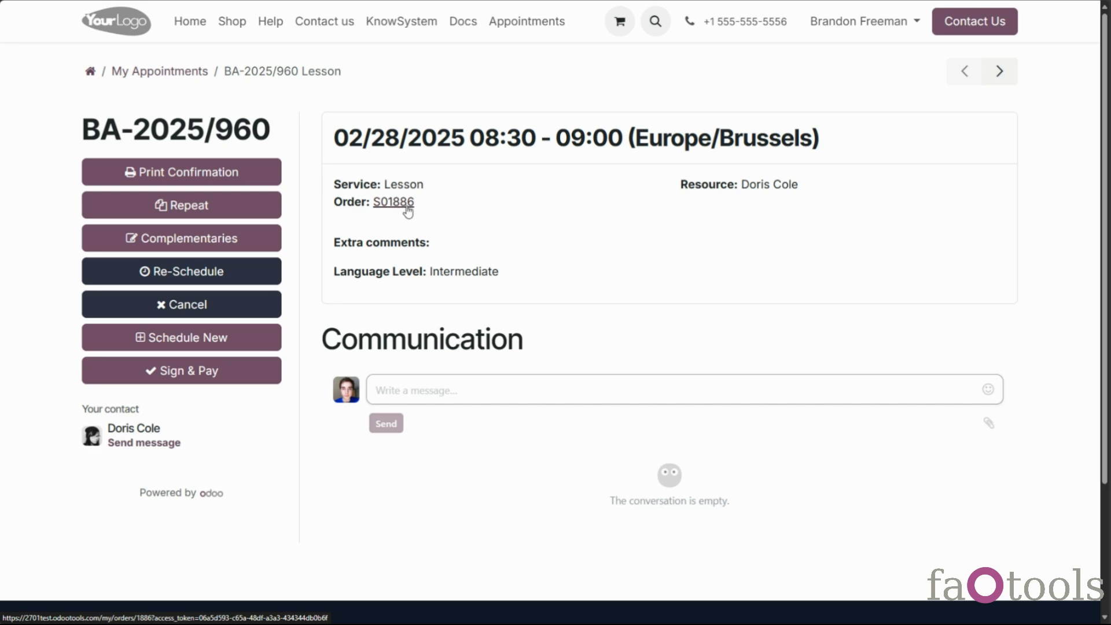
View the linked sale order, then browse records back to the BA-2025/960 Lesson appointment
left_click(399, 202)
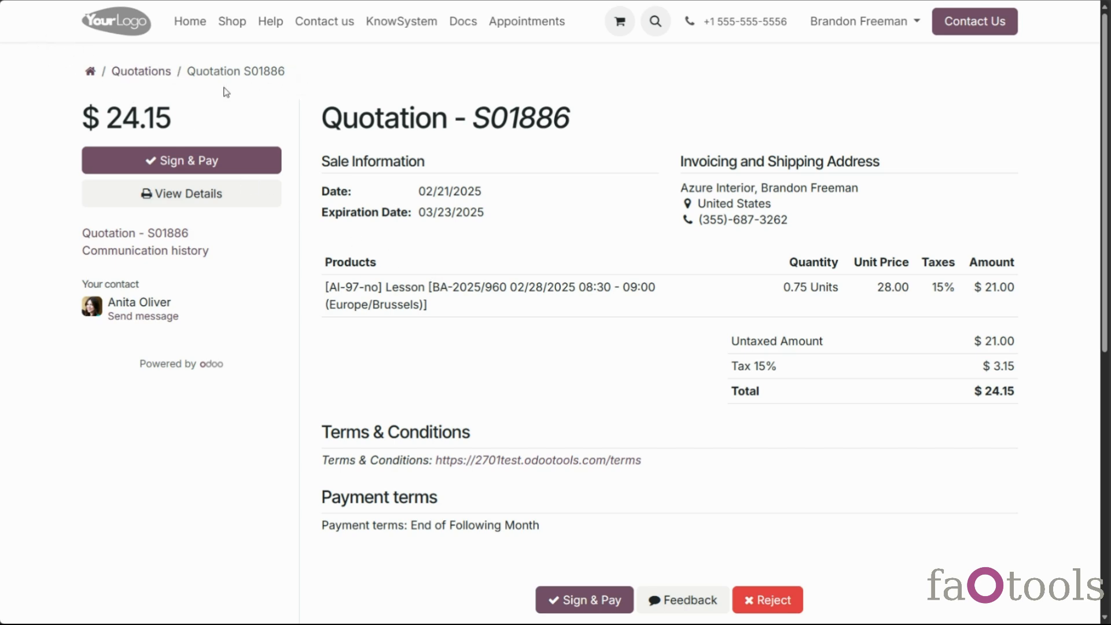
left_click(19, 0)
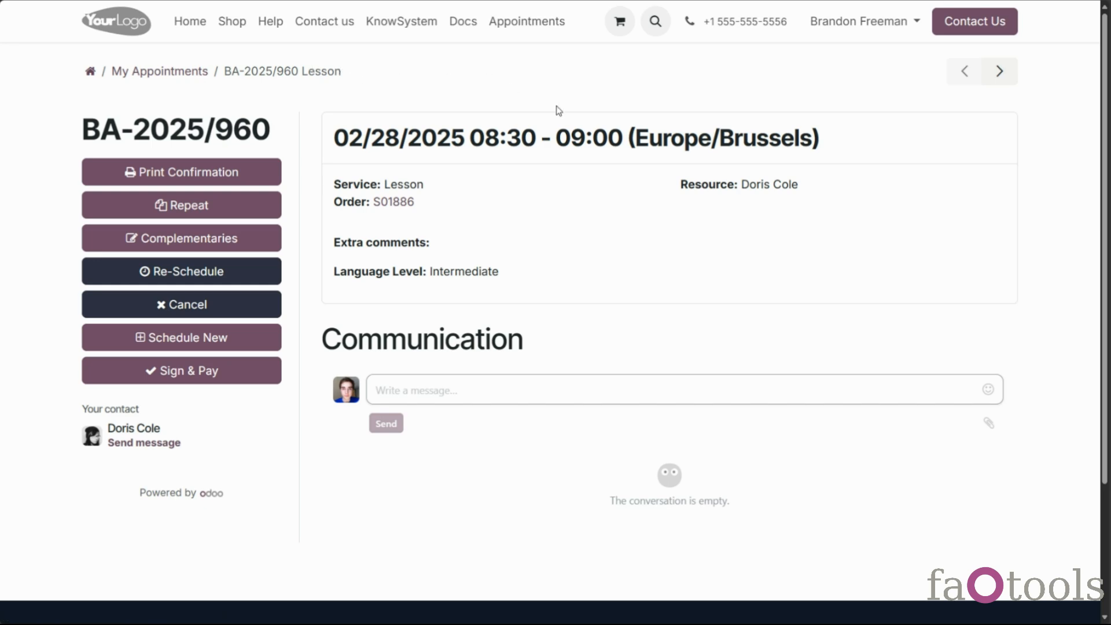
left_click(1004, 72)
left_click(959, 76)
left_click(959, 80)
left_click(961, 78)
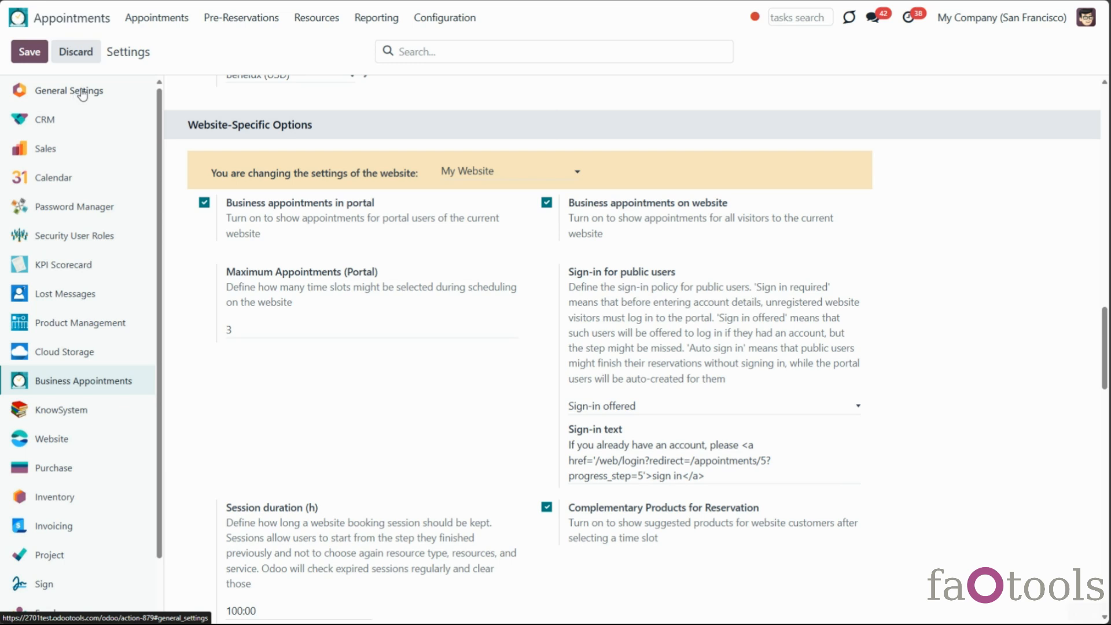
Open the document layout configuration from the general settings
left_click(82, 91)
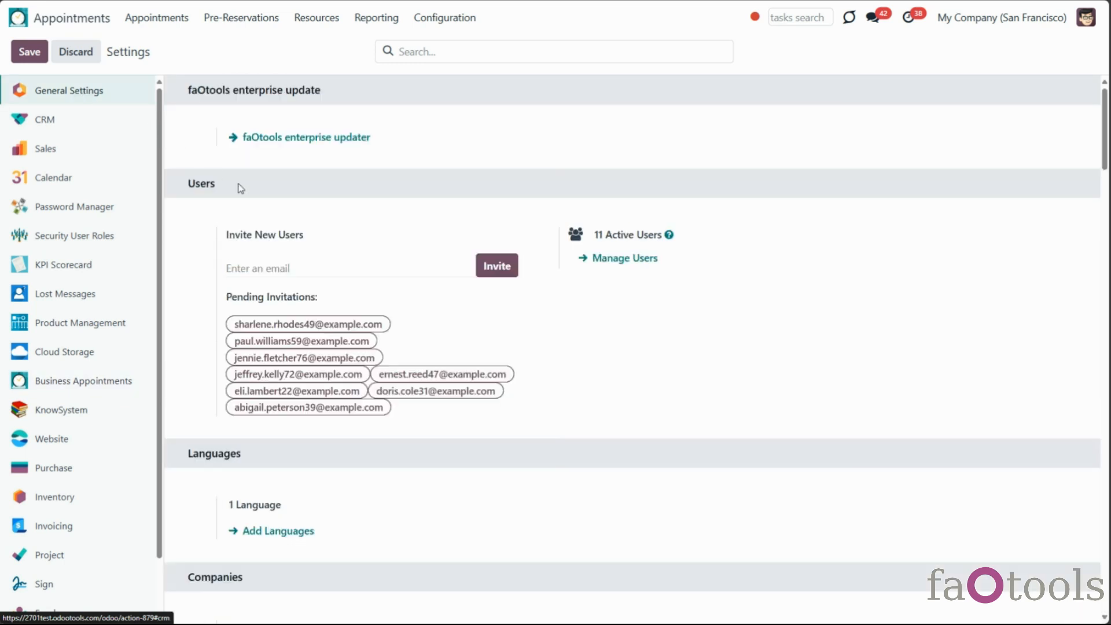
scroll(330, 250, "down", 5)
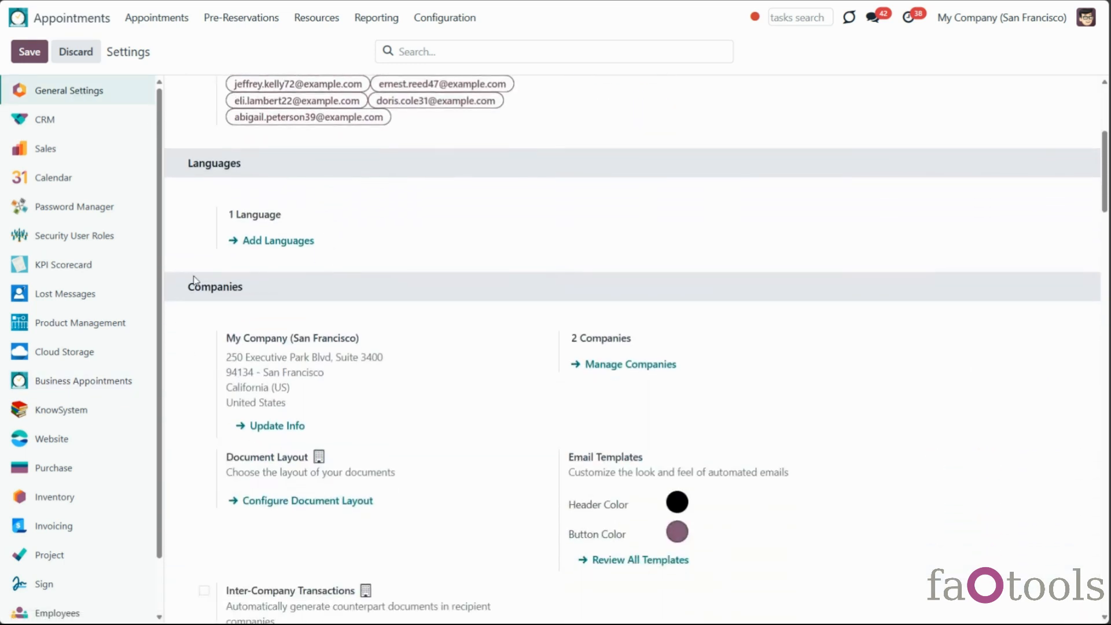
scroll(292, 347, "down", 2)
left_click(302, 384)
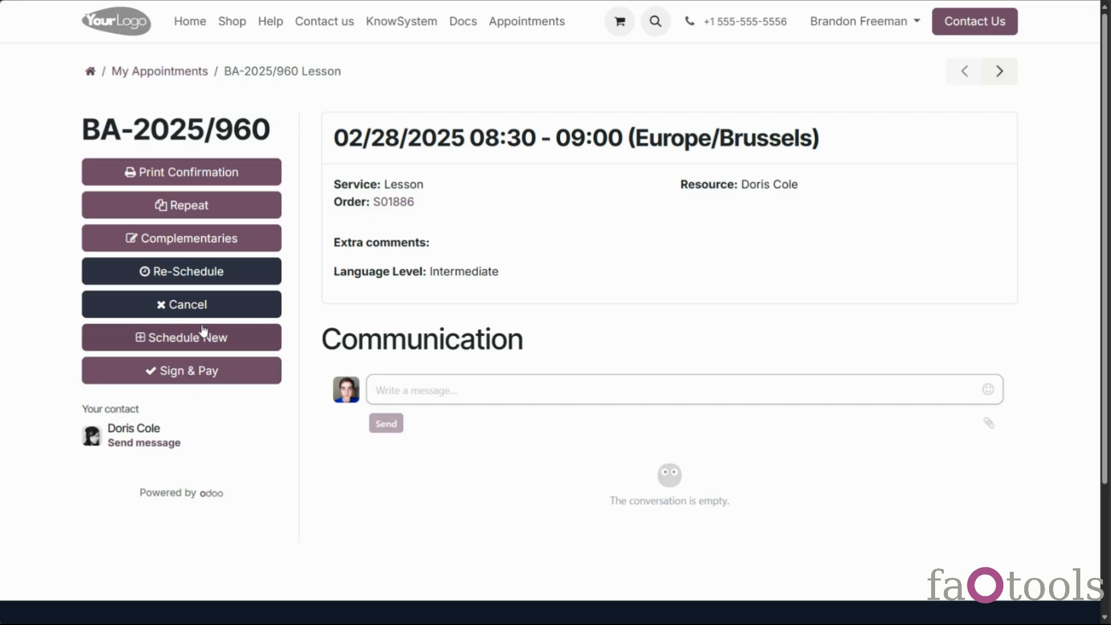
Book a repeat Lesson in the 02/27 10:00 slot with no complementary products
left_click(220, 213)
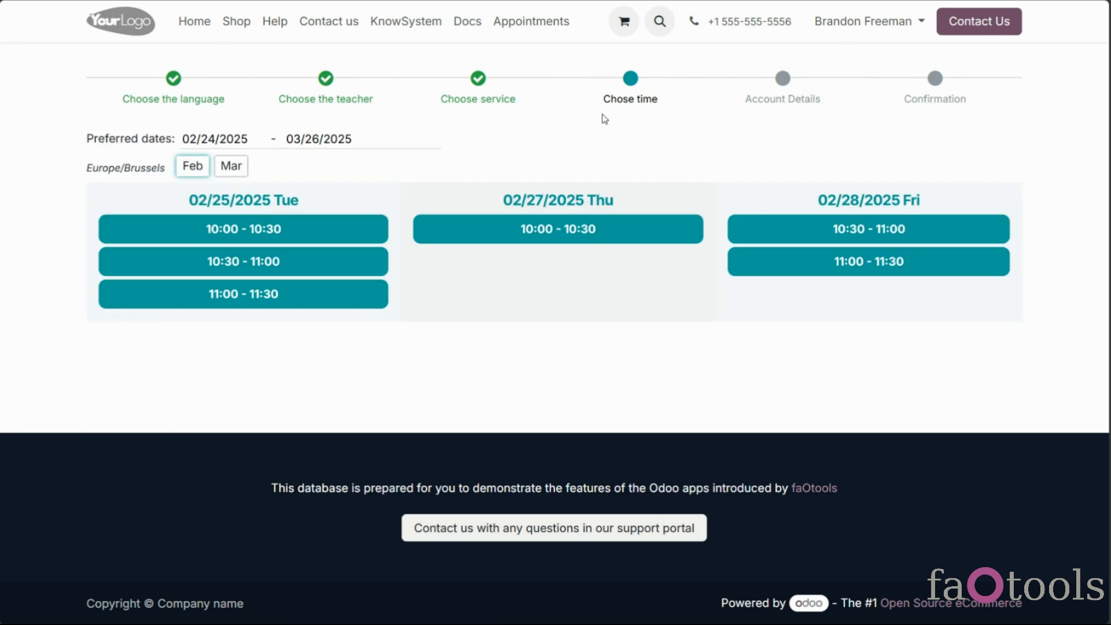
left_click(579, 234)
left_click(384, 414)
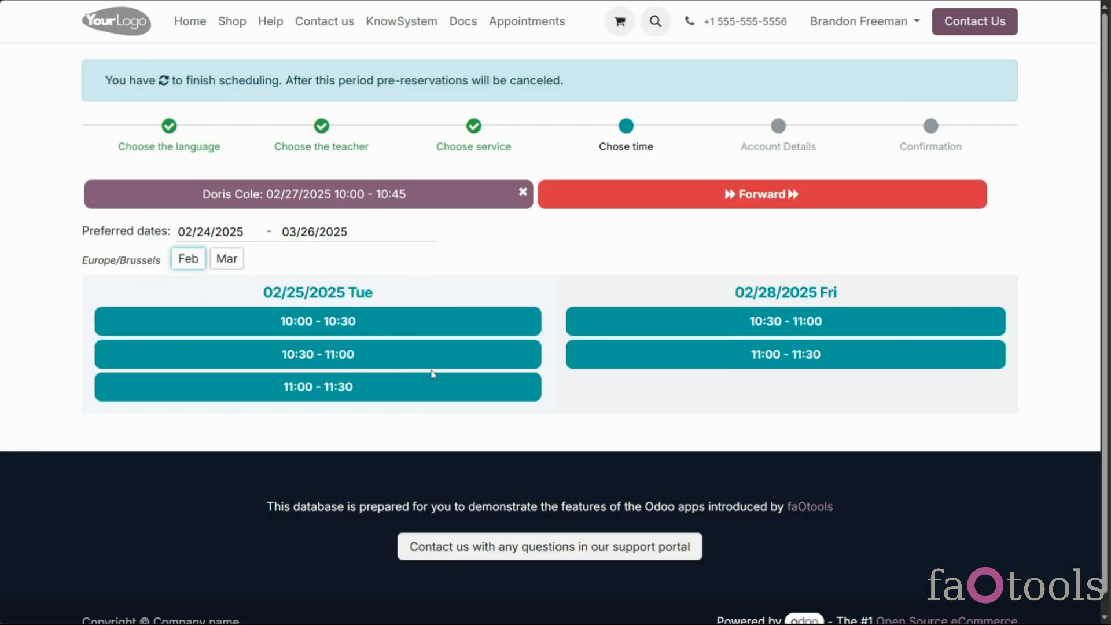
left_click(634, 207)
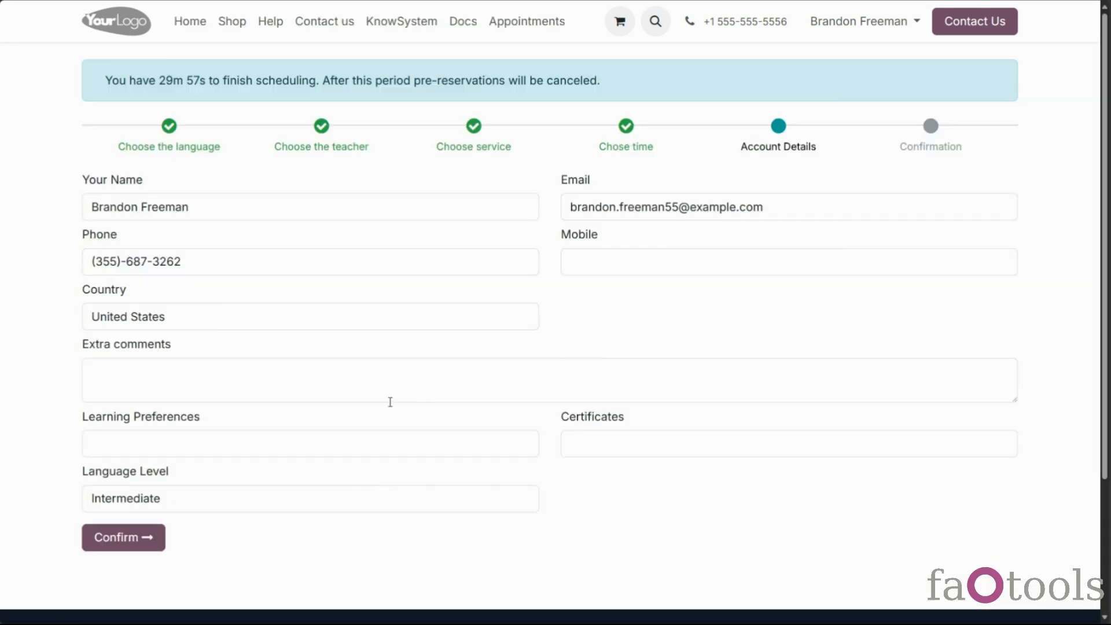
left_click(124, 535)
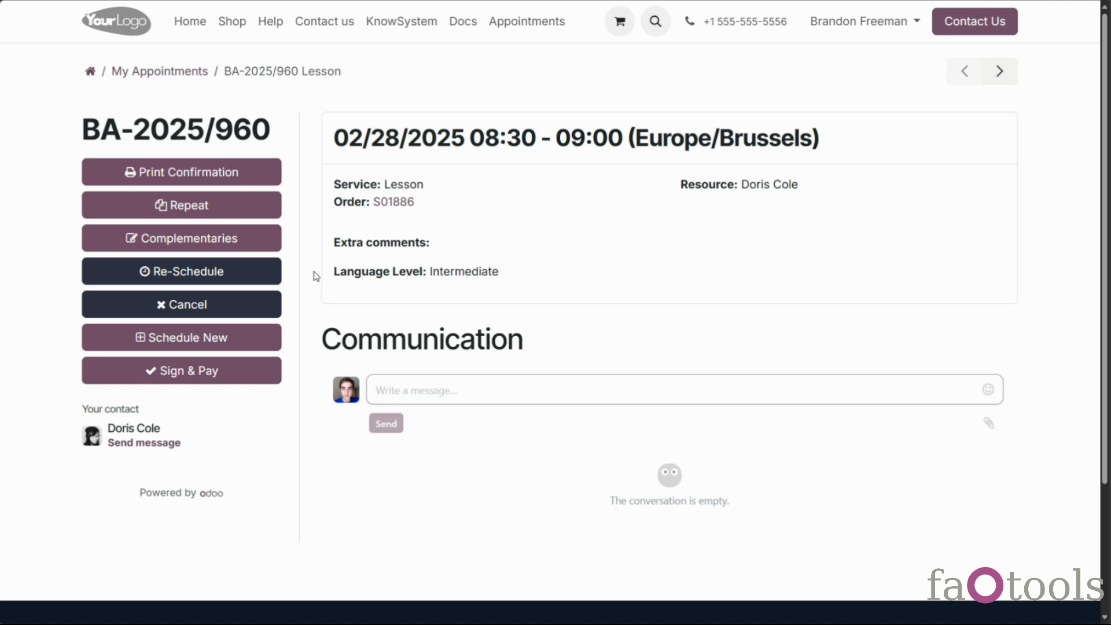
Add 2 Books as complementary products to appointment BA-2025/960
left_click(241, 248)
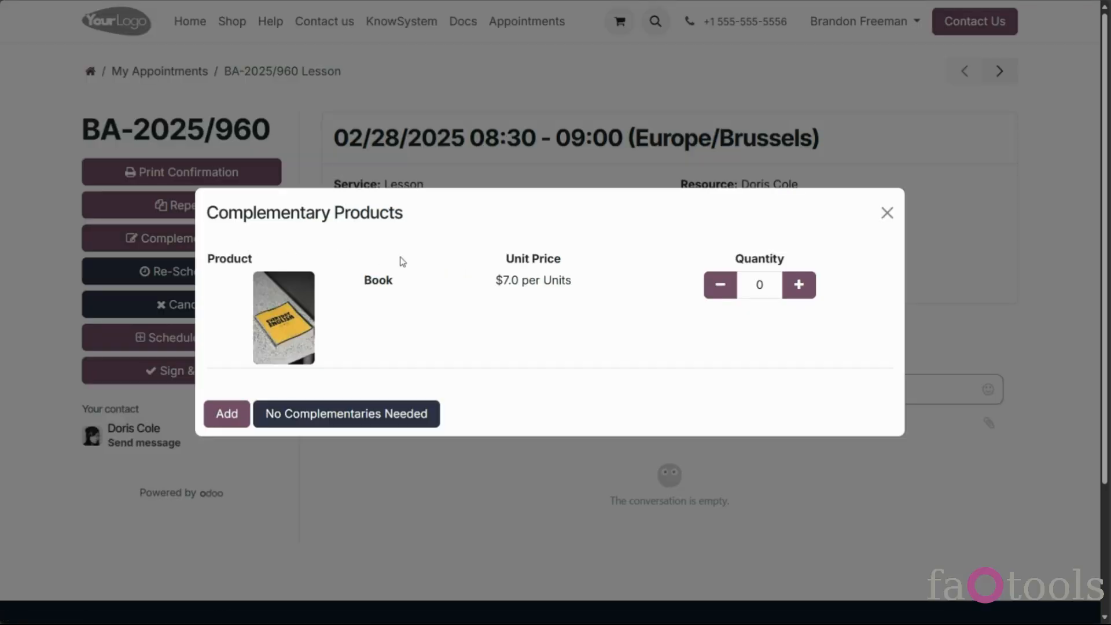
left_click(799, 286)
left_click(799, 285)
left_click(799, 285)
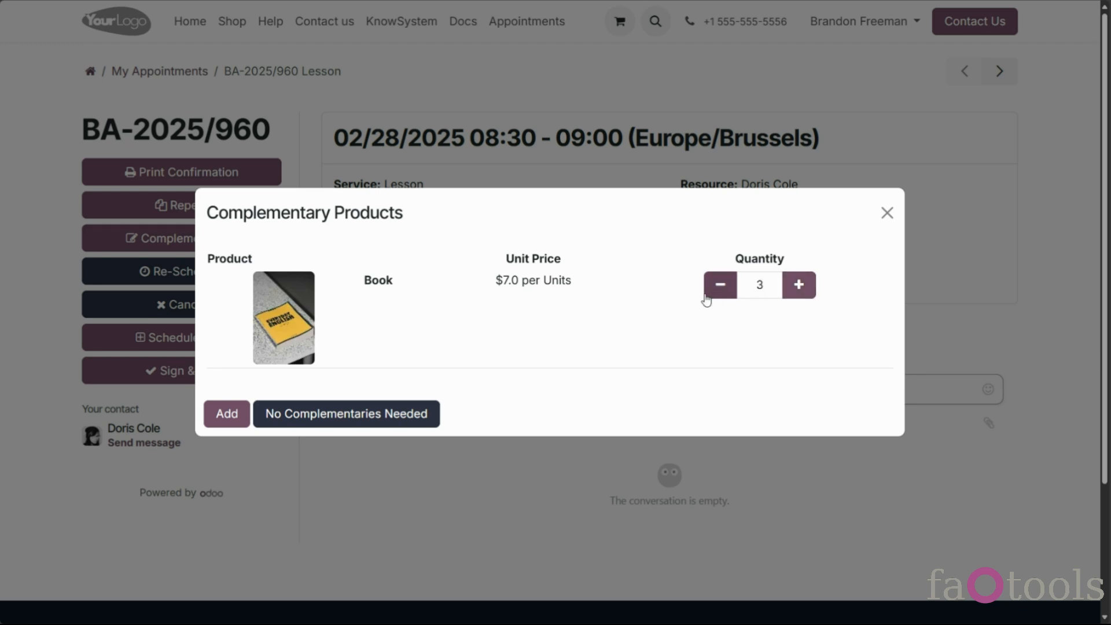
left_click(213, 413)
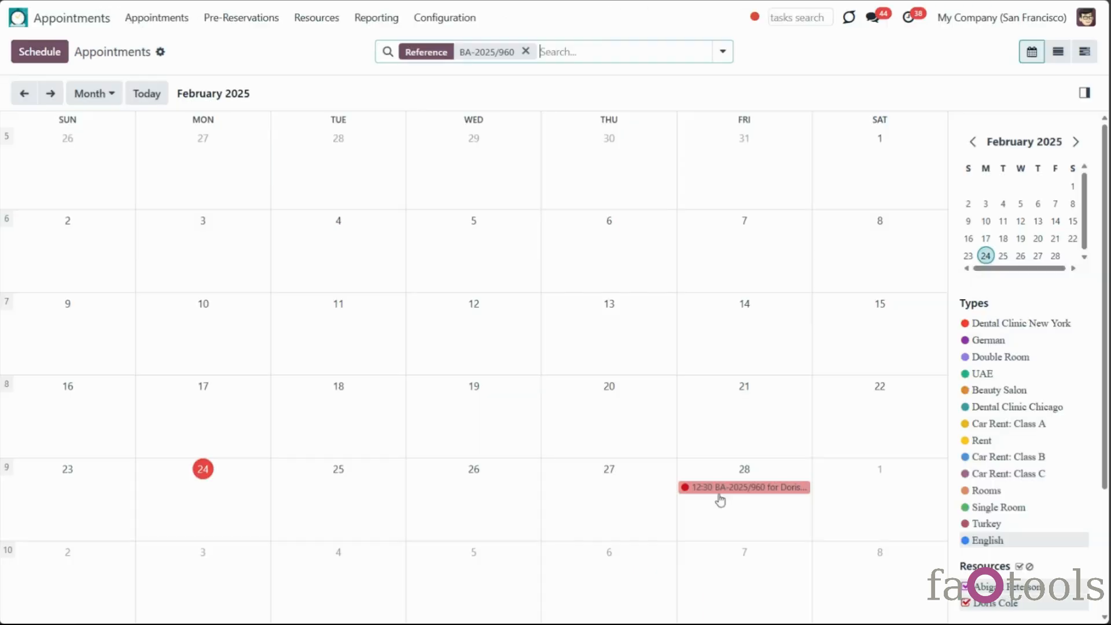
Adapt the Feb 28 appointment's sale order in the backend and open S01886
left_click(719, 496)
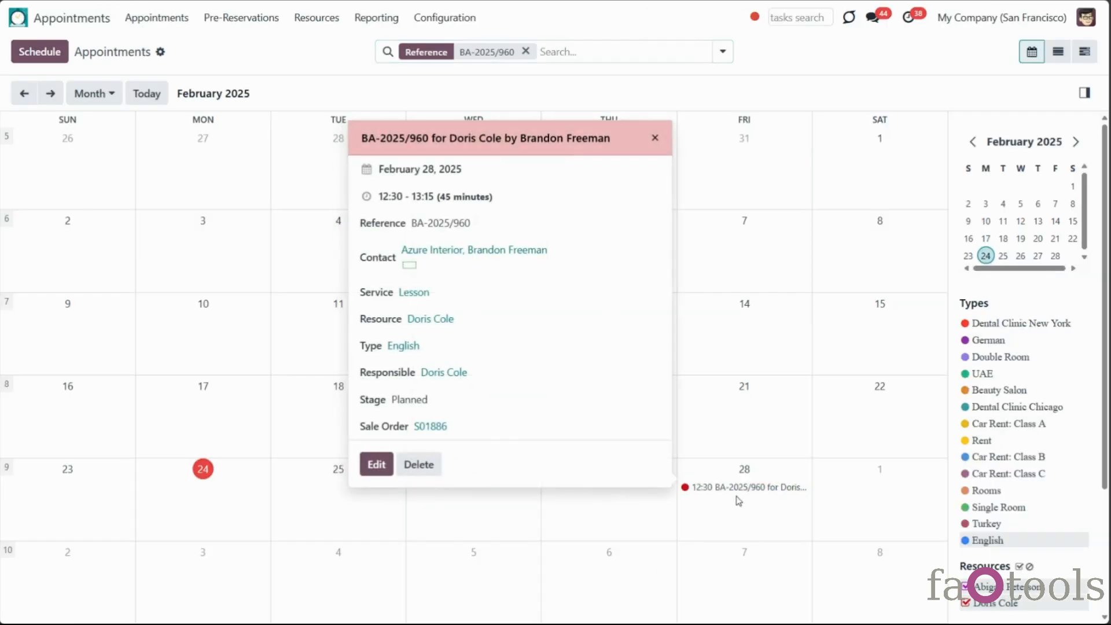
left_click(379, 469)
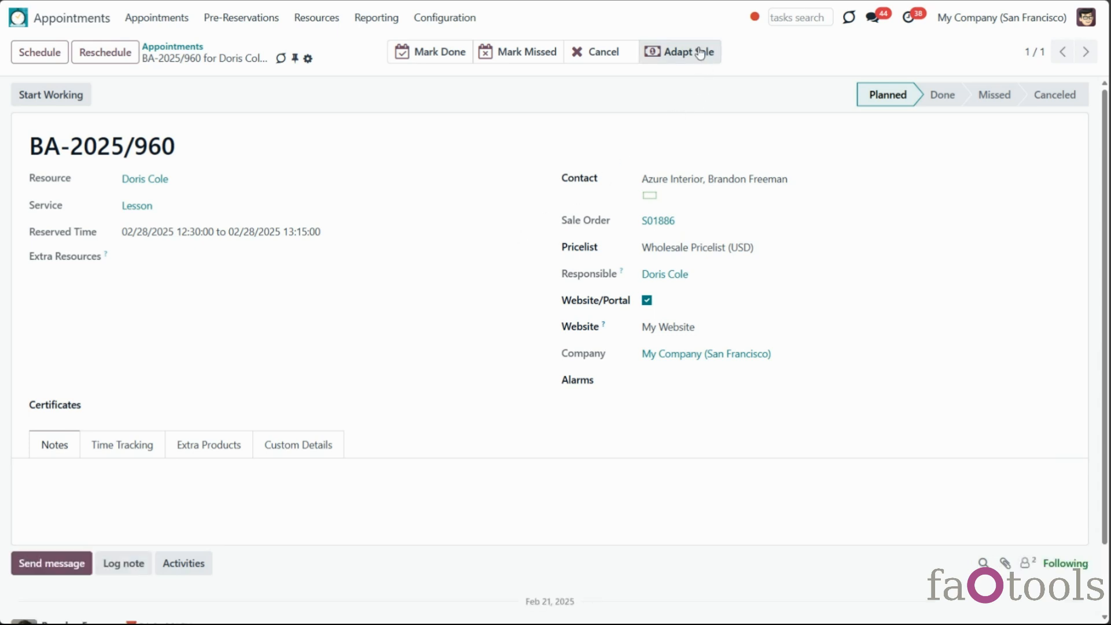
left_click(682, 49)
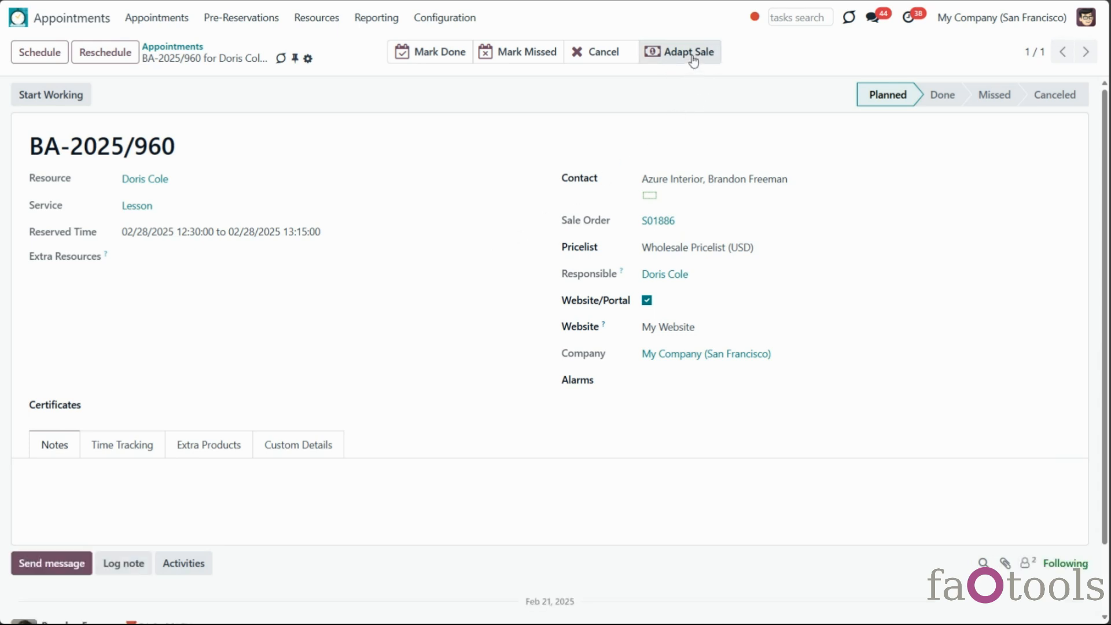
left_click(655, 222)
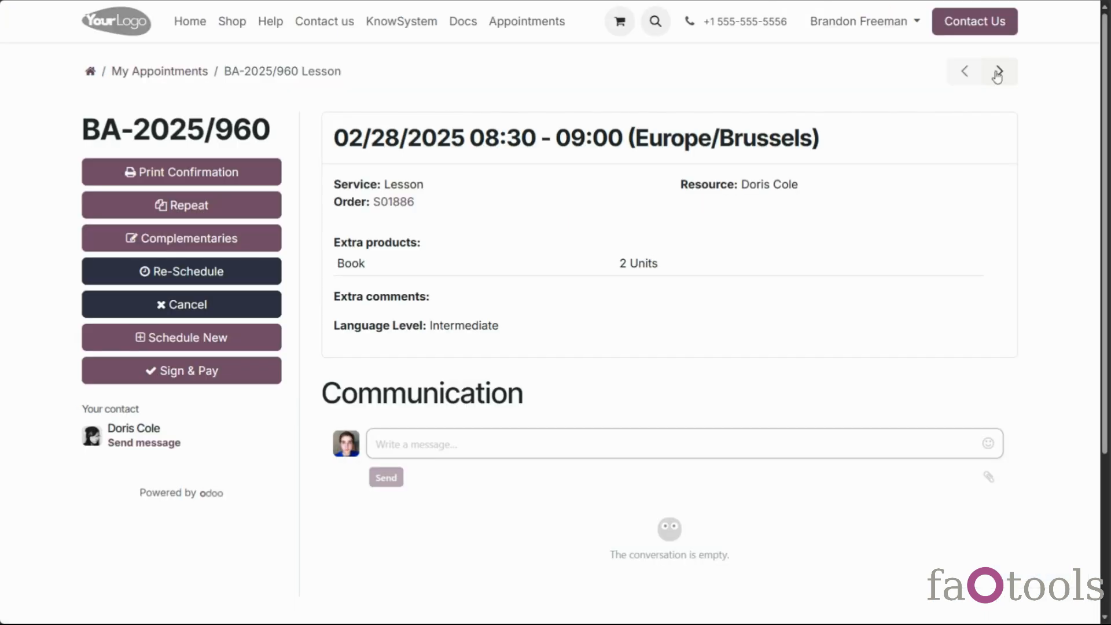
Reschedule BA-2025/960 to the 02/28 11:00–11:30 slot, without complementaries
left_click(998, 71)
left_click(998, 71)
left_click(198, 273)
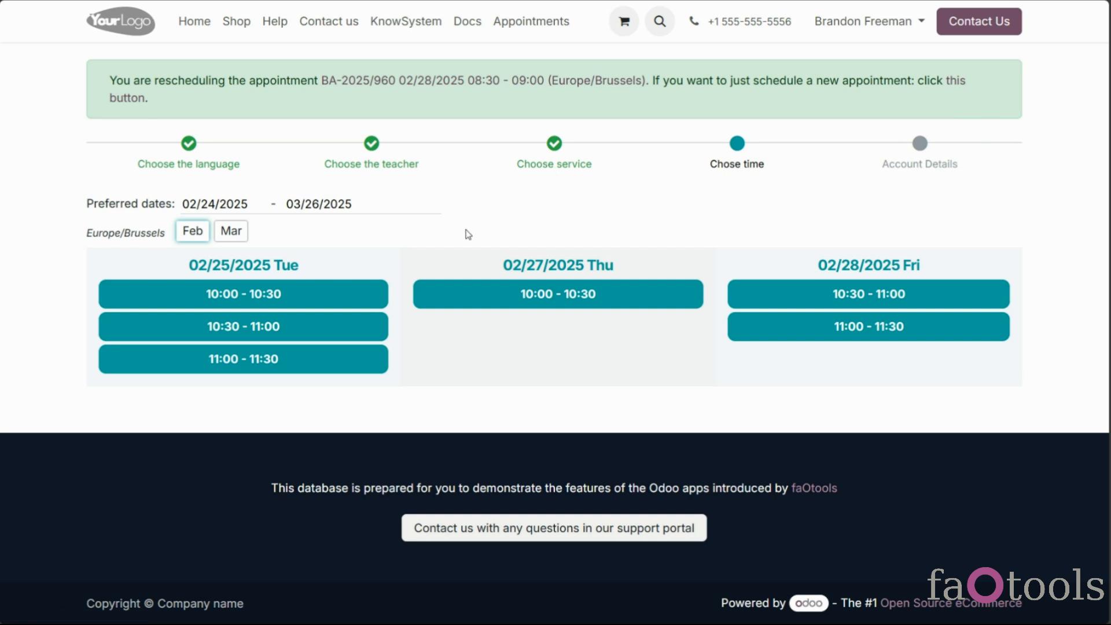
left_click(370, 166)
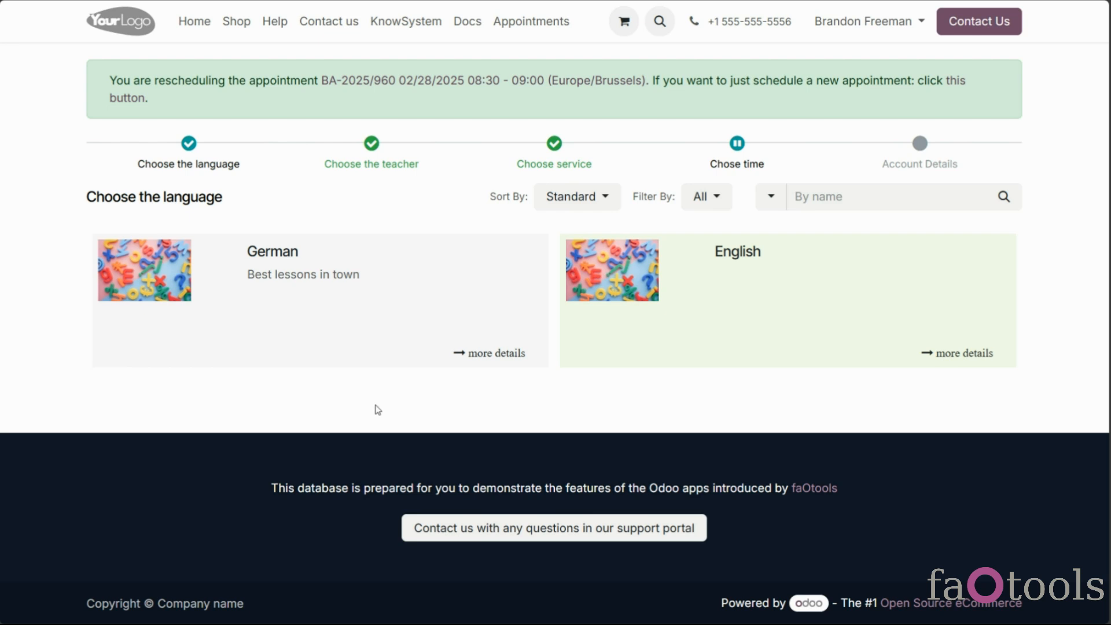
left_click(737, 163)
left_click(871, 334)
left_click(421, 419)
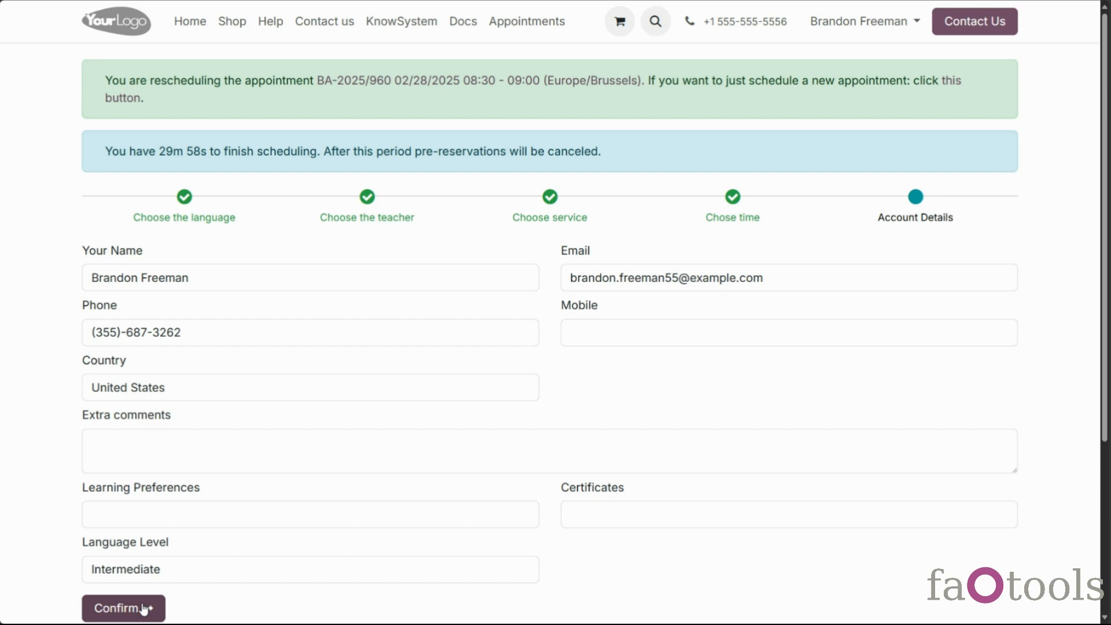
scroll(597, 323, "down", 1)
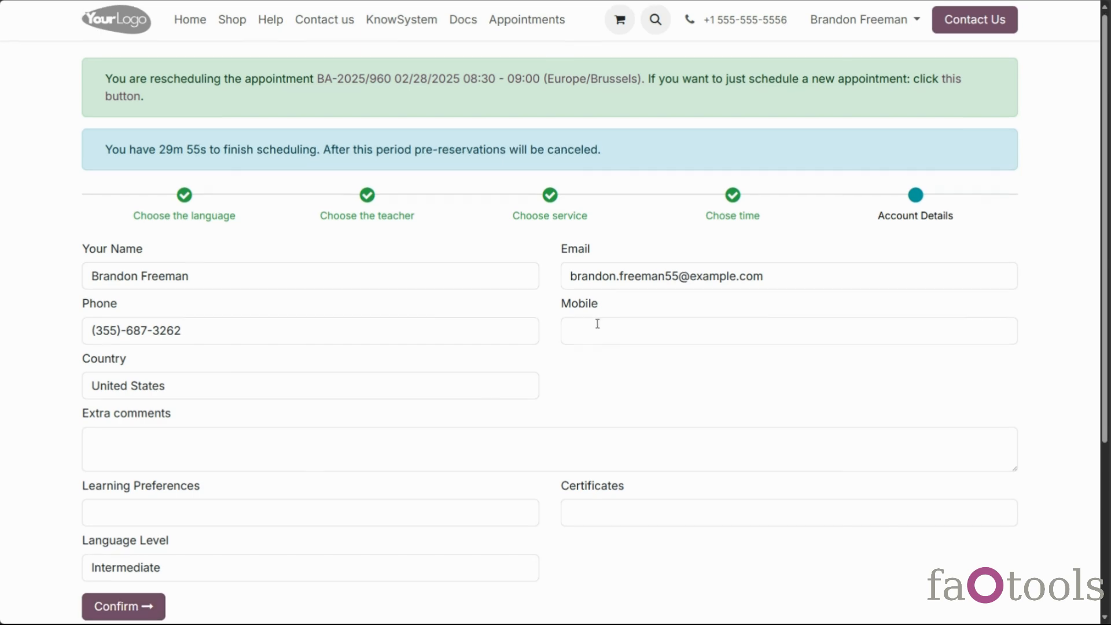
left_click(99, 543)
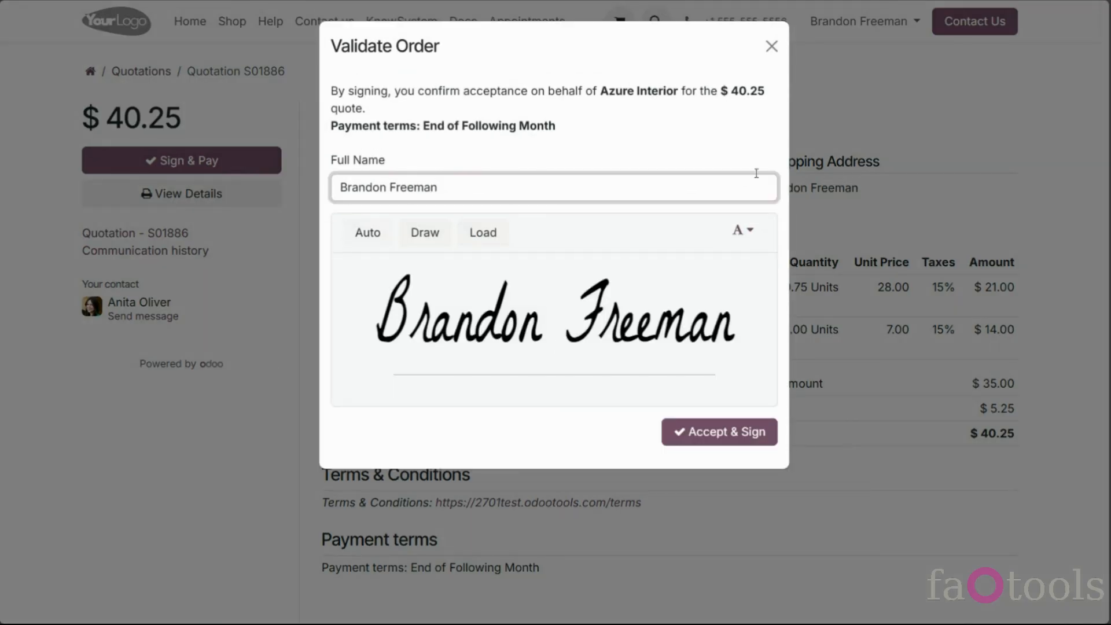
left_click(772, 46)
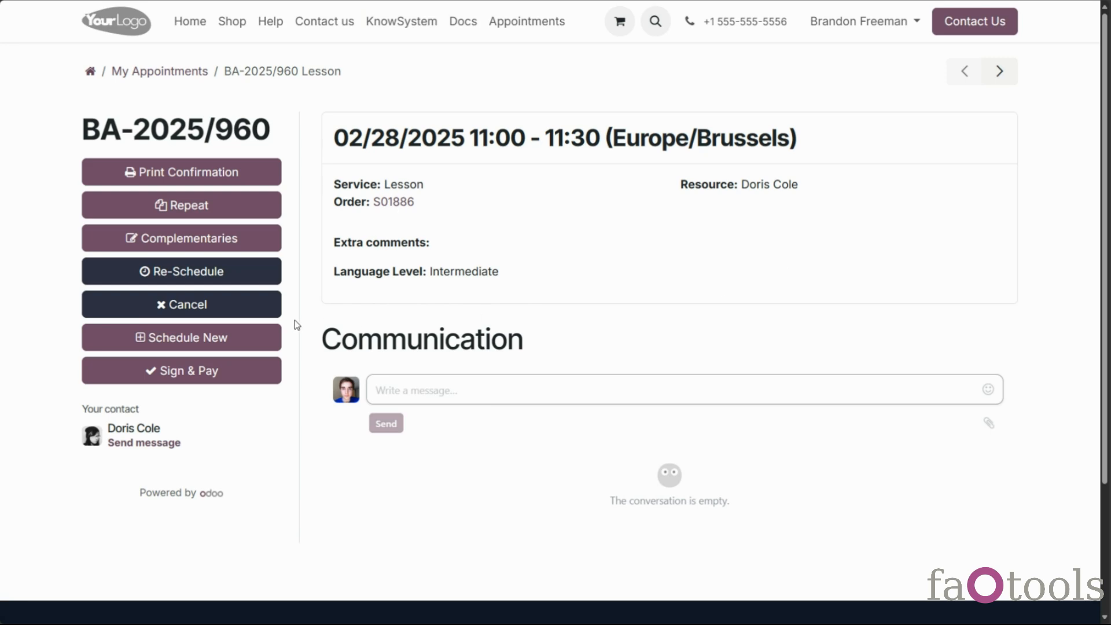
Cancel BA-2025/960 and open the English appointment type
left_click(250, 310)
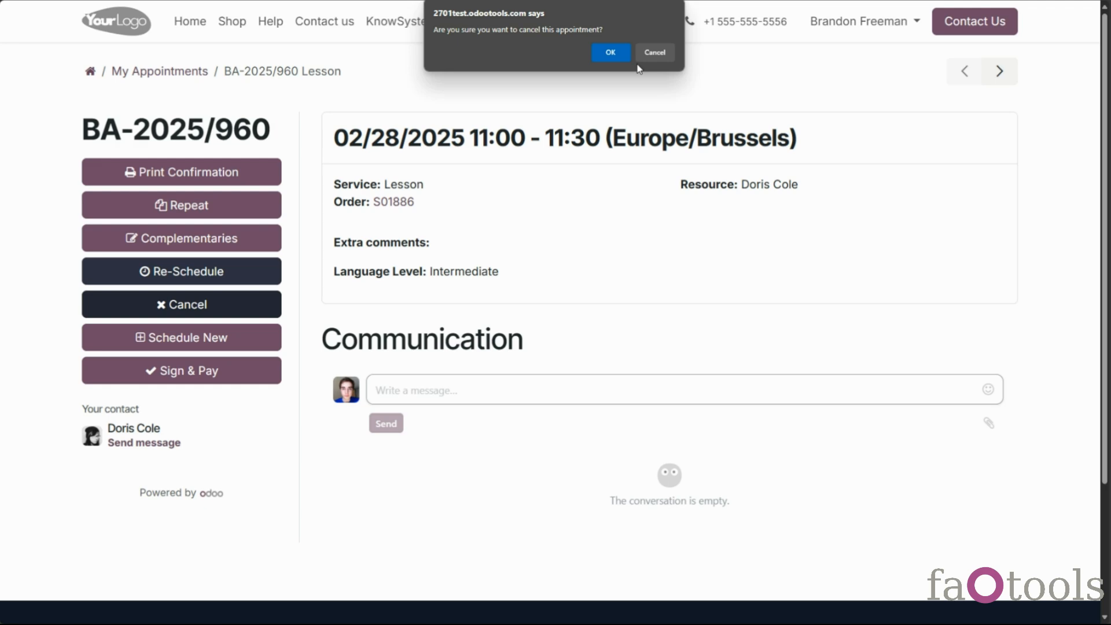
left_click(610, 51)
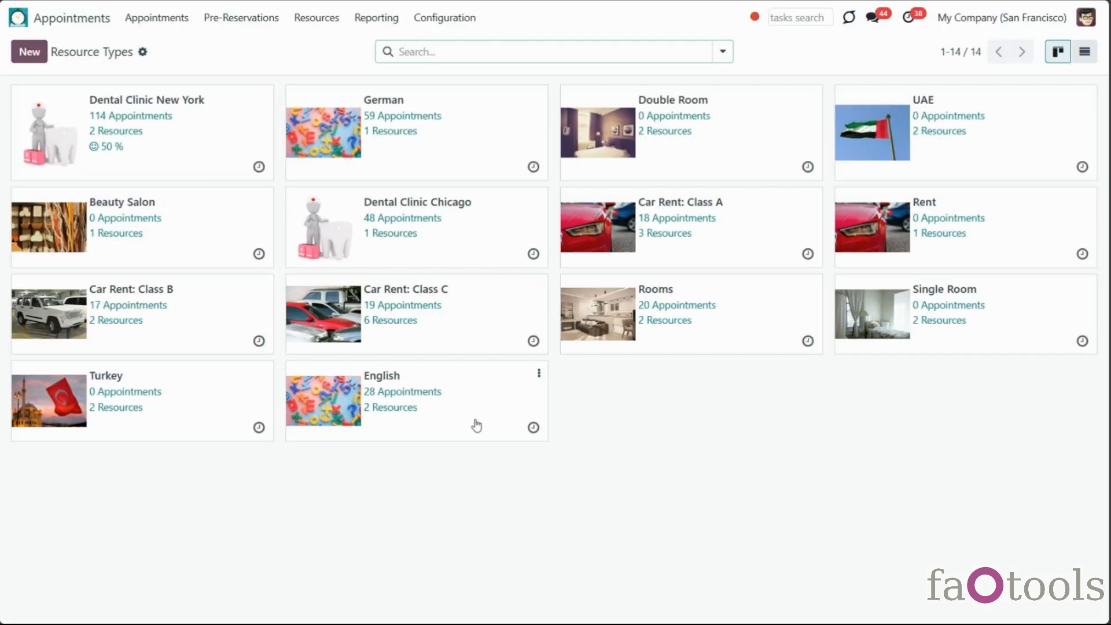
left_click(476, 423)
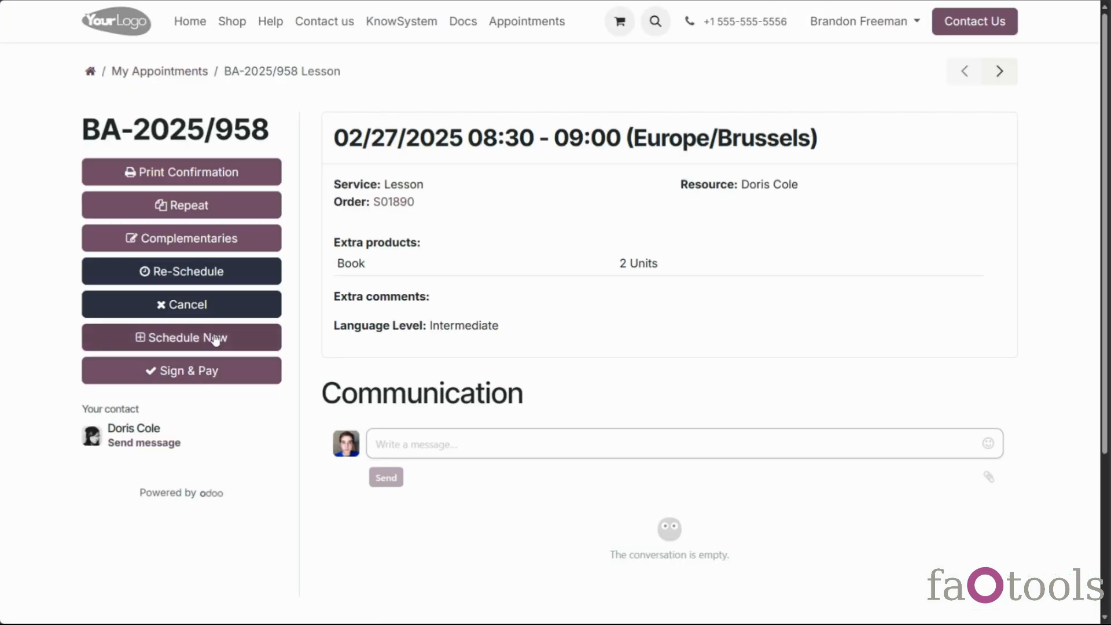
left_click(215, 339)
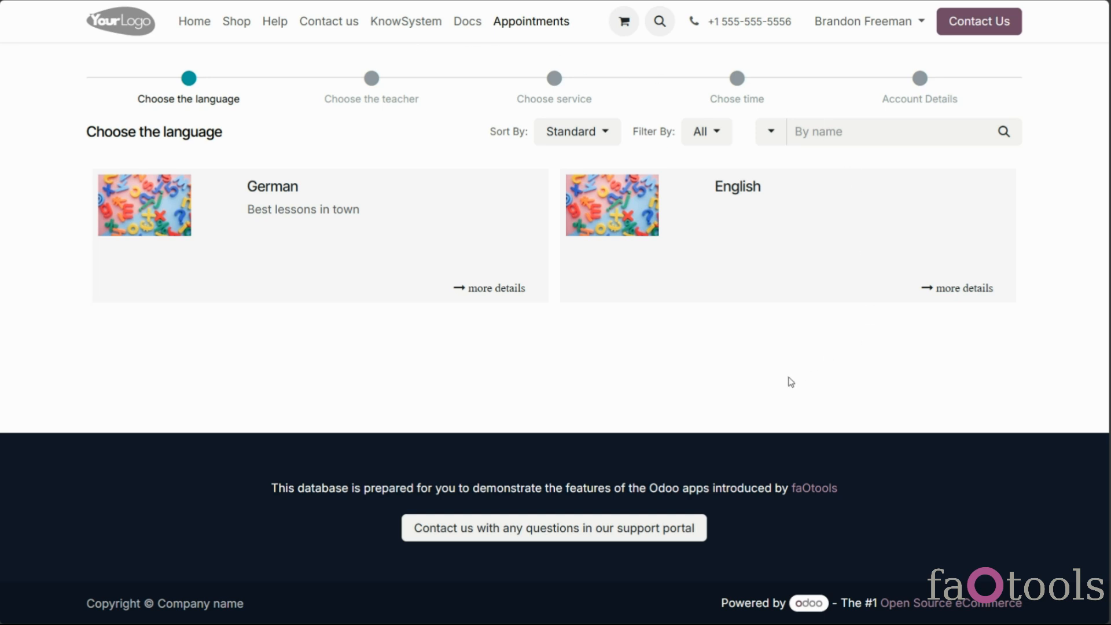
left_click(766, 294)
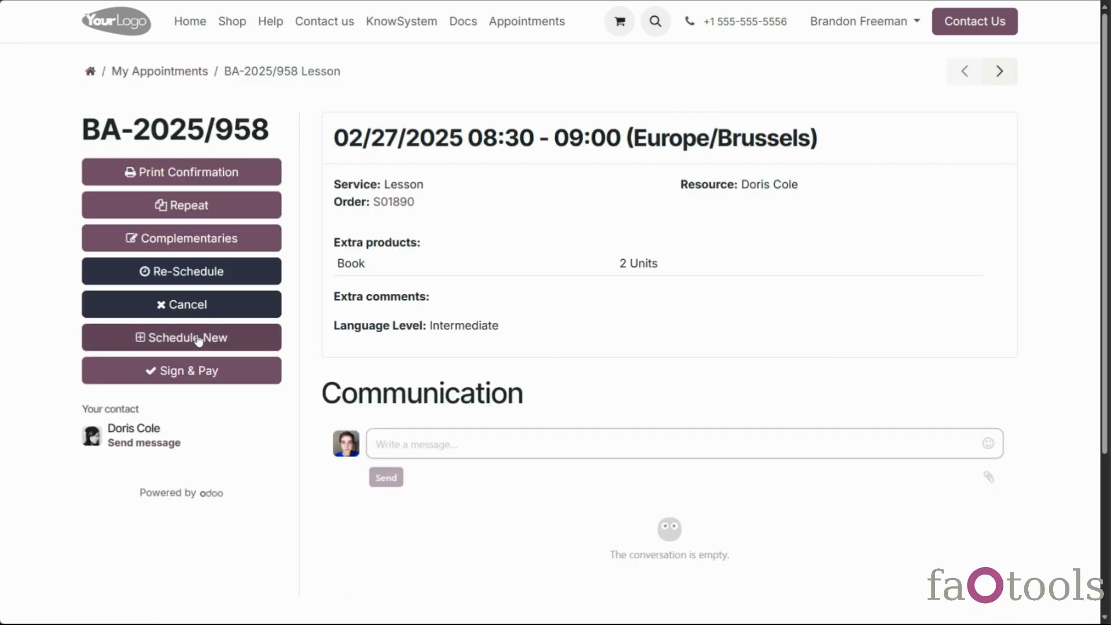
left_click(199, 340)
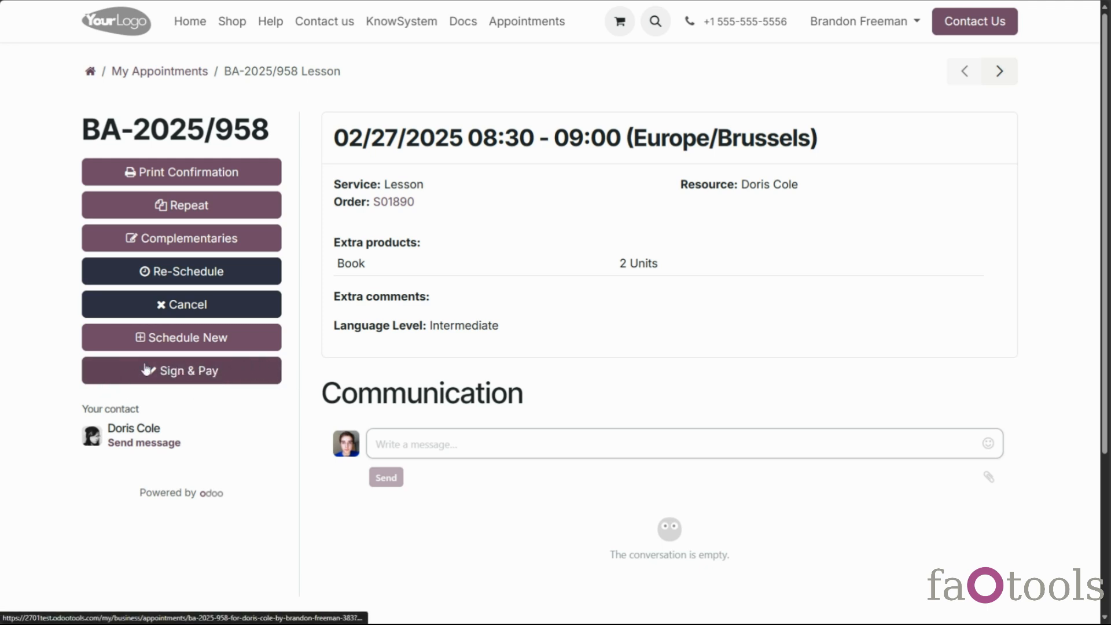
Send a 'Hello!' message with an attached image to the teacher from the portal
left_click(214, 381)
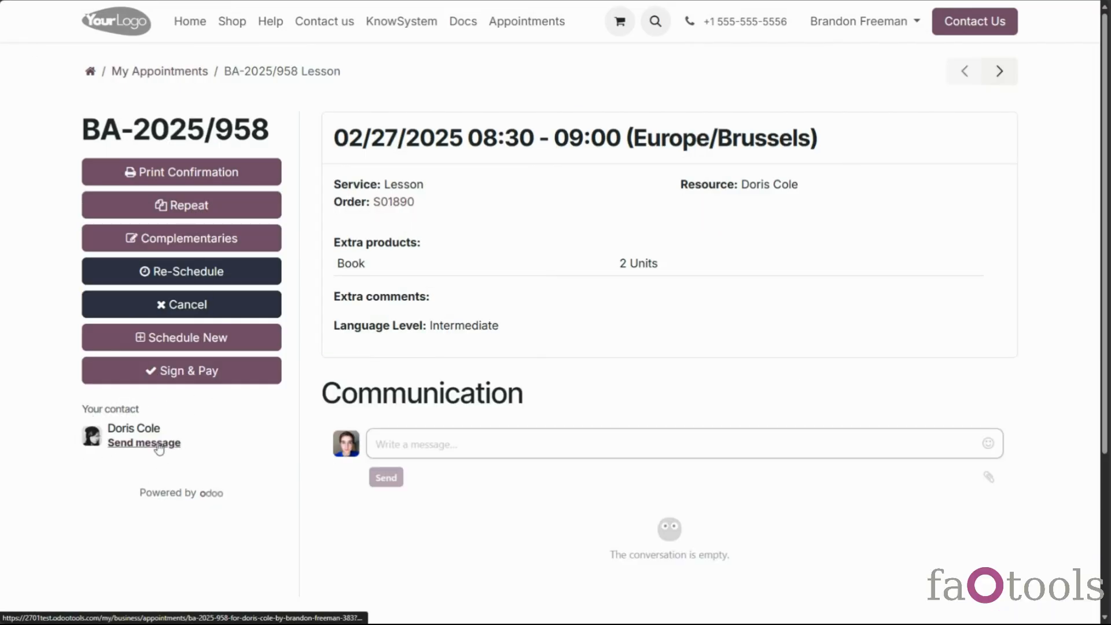
left_click(162, 444)
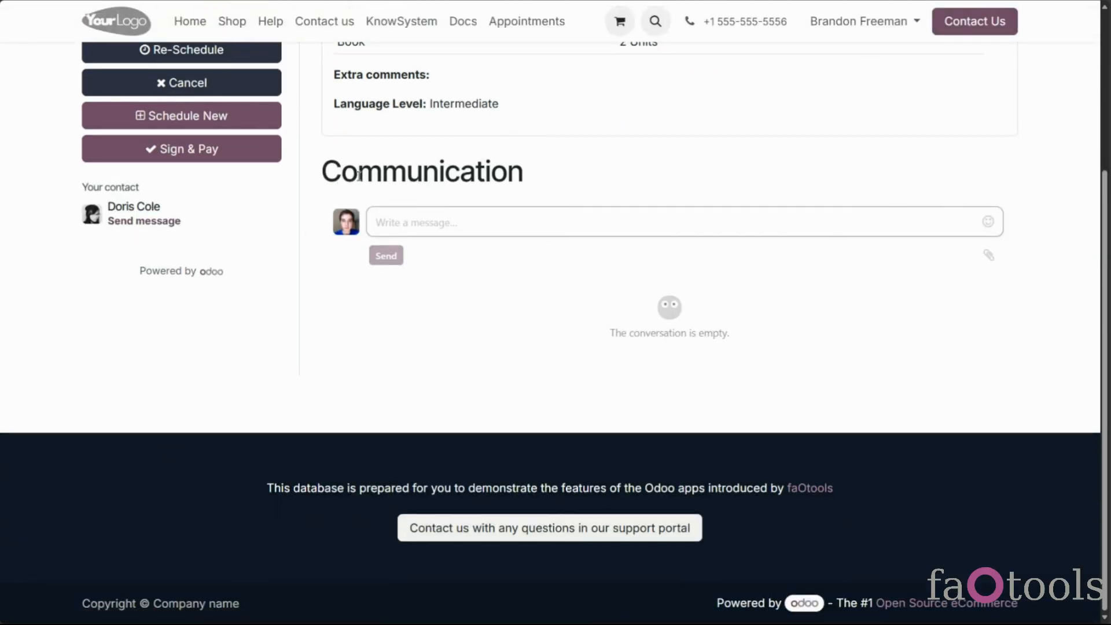
left_click(446, 225)
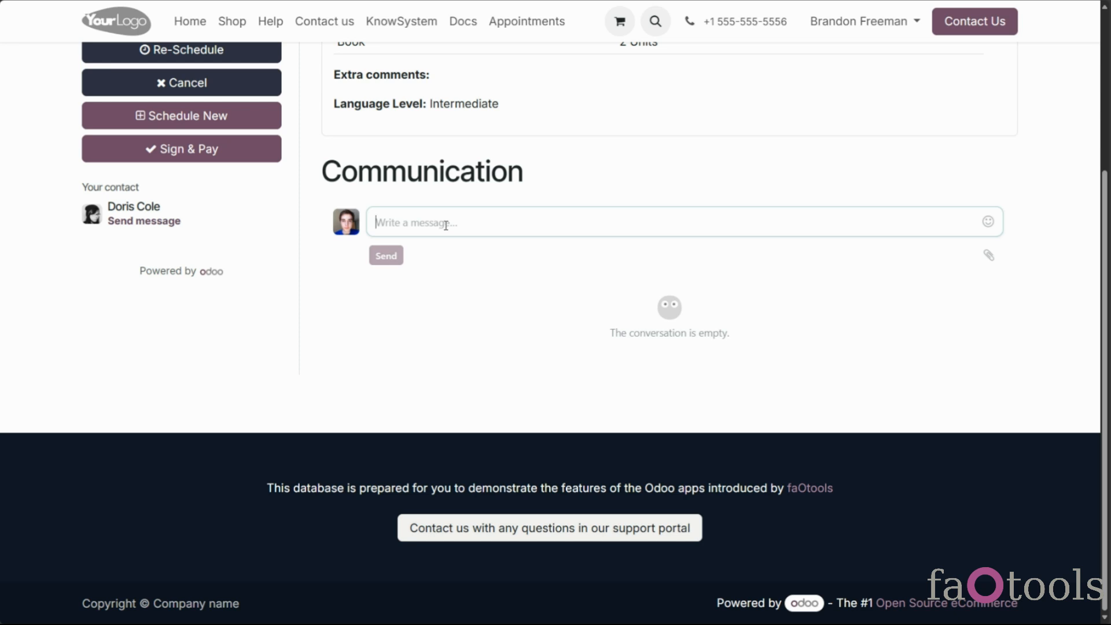
type("Hello")
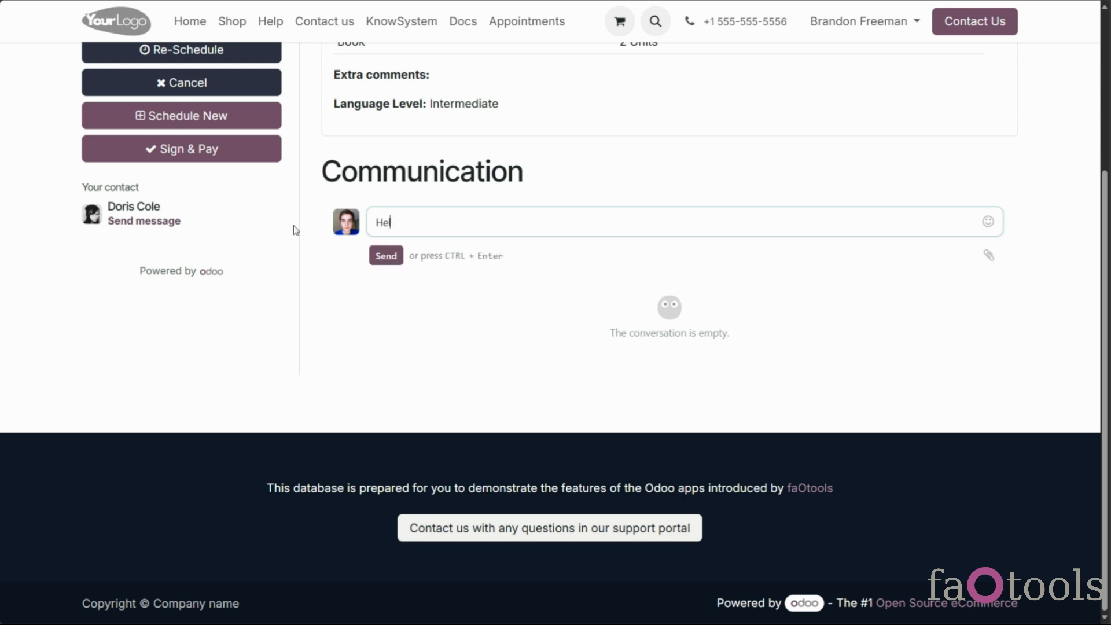
type("!")
left_click(989, 255)
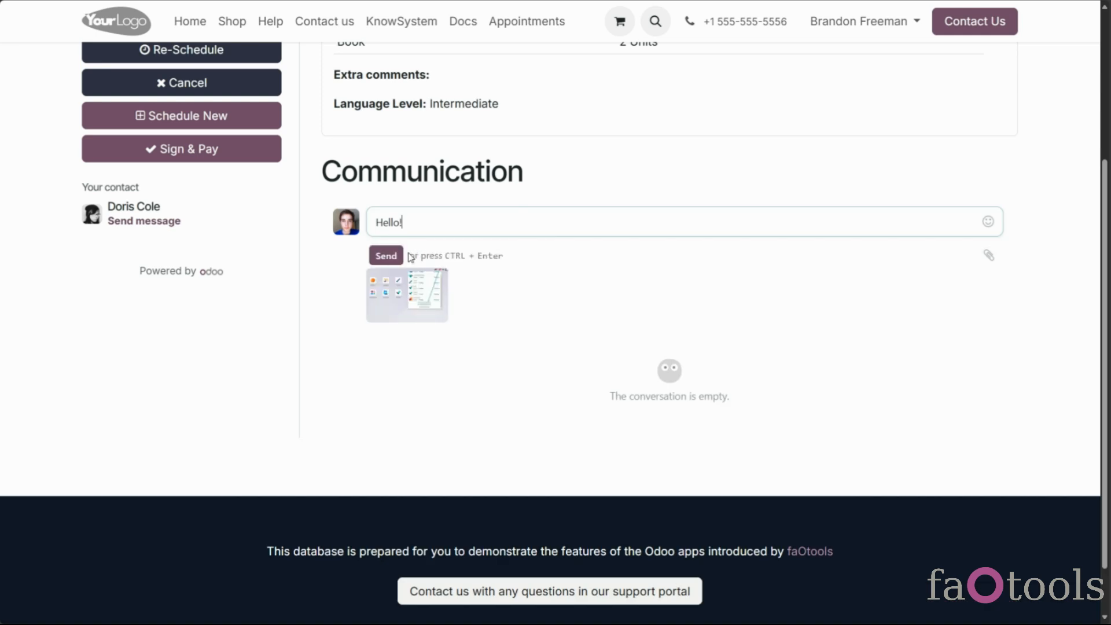
left_click(385, 256)
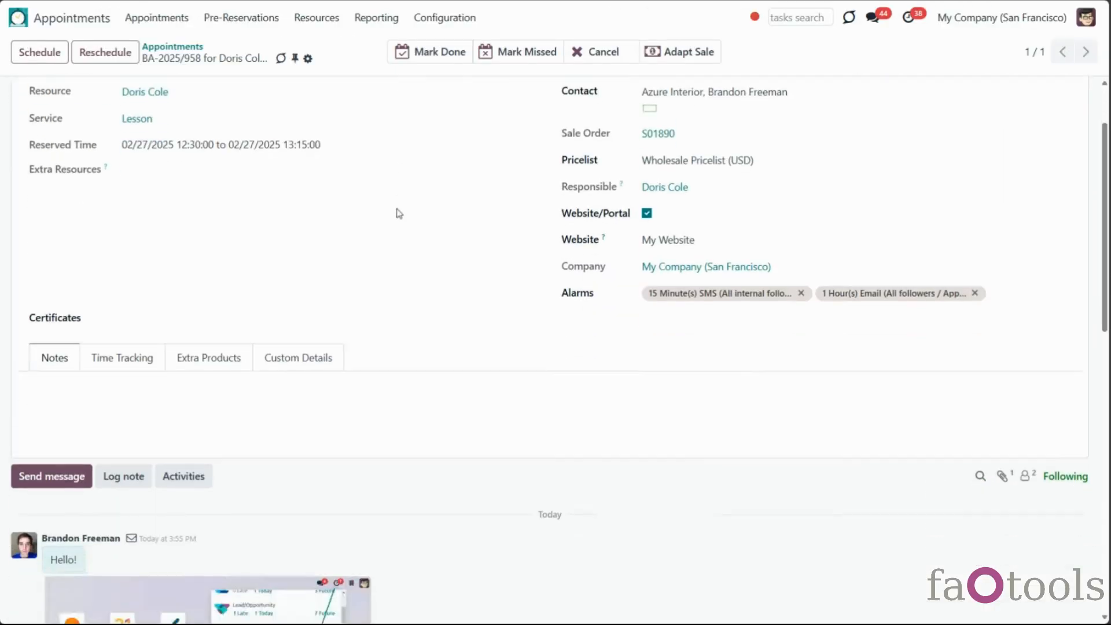
Look through the appointment Configuration settings, then list the 14 Resource Types
scroll(399, 214, "down", 6)
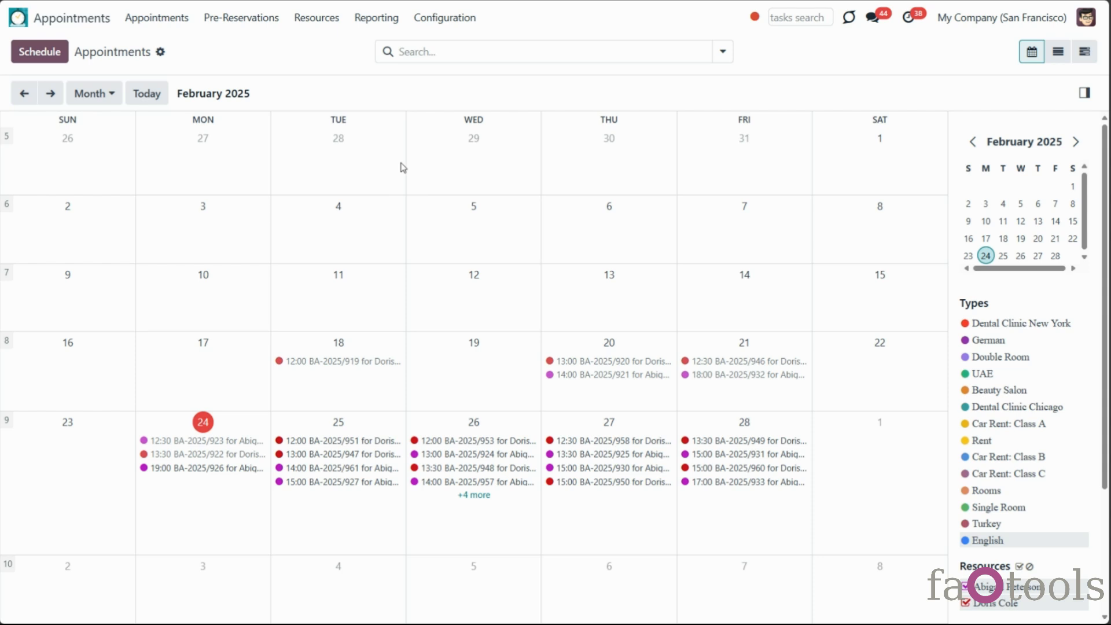
left_click(442, 18)
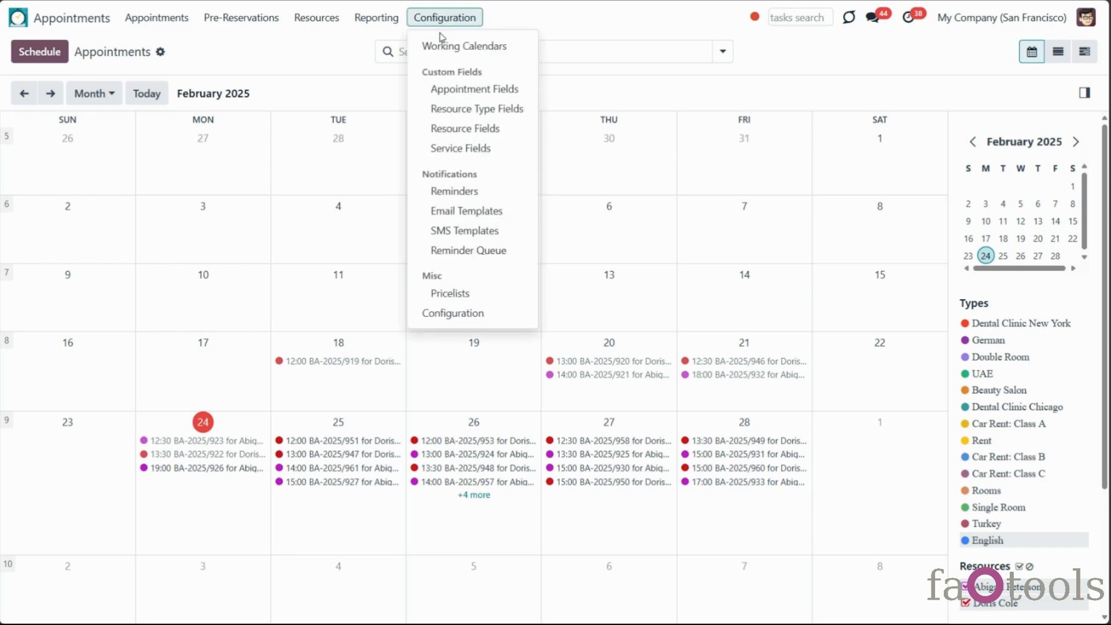
left_click(492, 311)
scroll(445, 355, "down", 12)
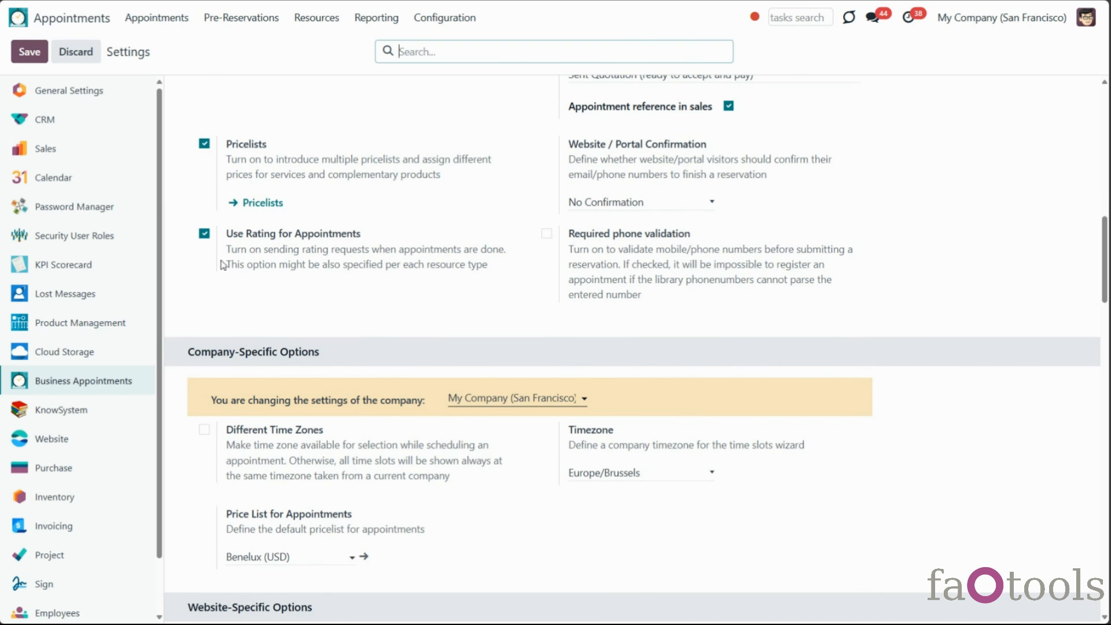
left_click(319, 18)
left_click(329, 45)
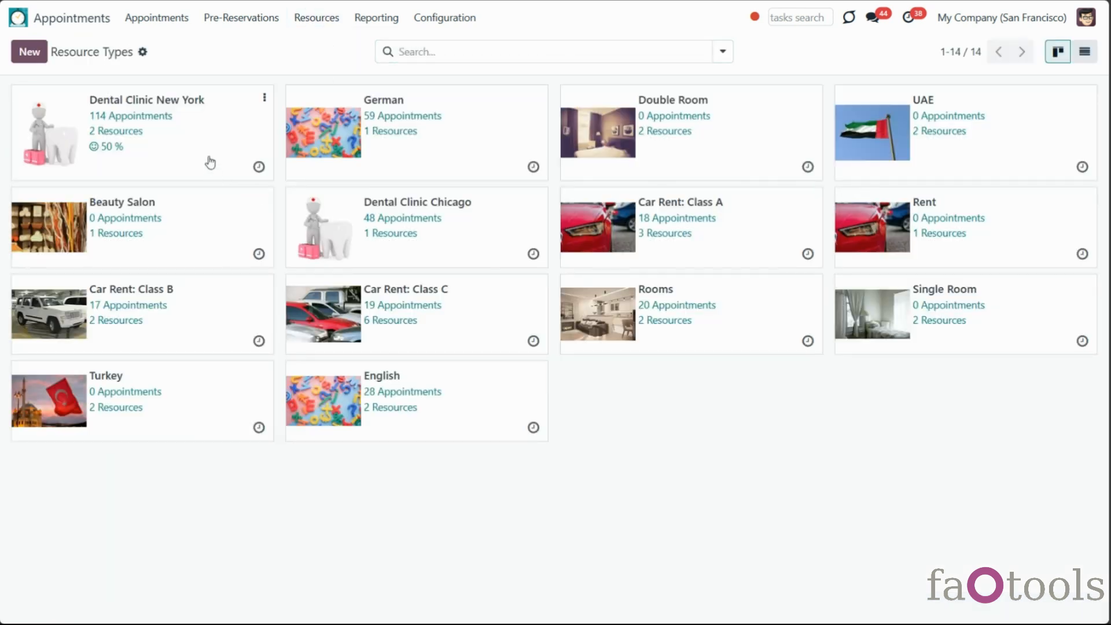
Show the Notifications tab of the Dental Clinic New York resource type
left_click(210, 163)
scroll(167, 341, "down", 1)
left_click(152, 342)
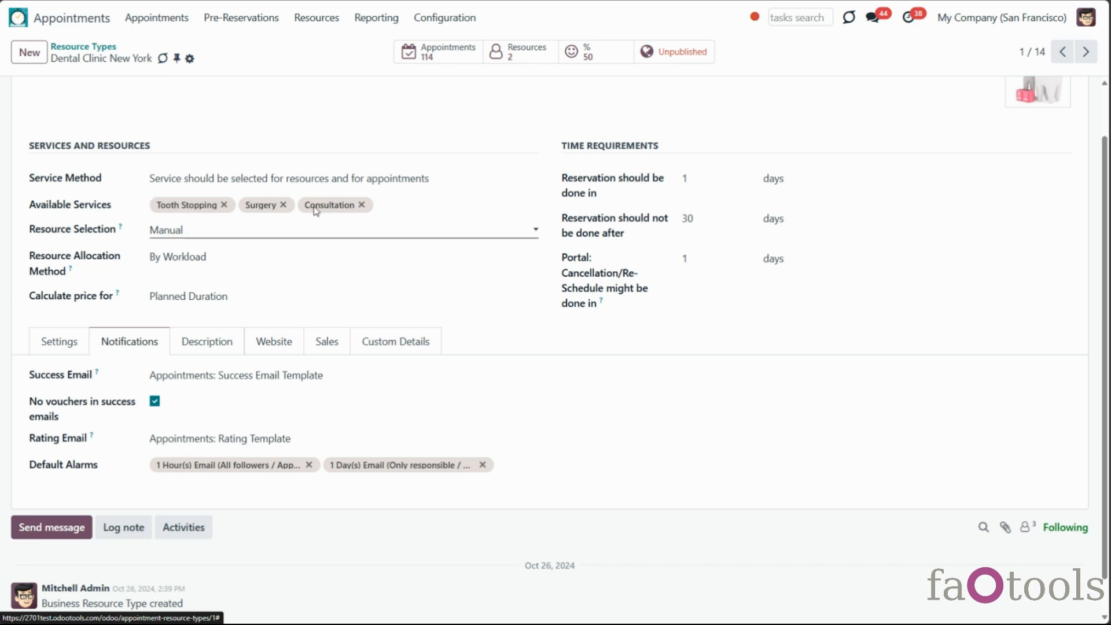
left_click(437, 18)
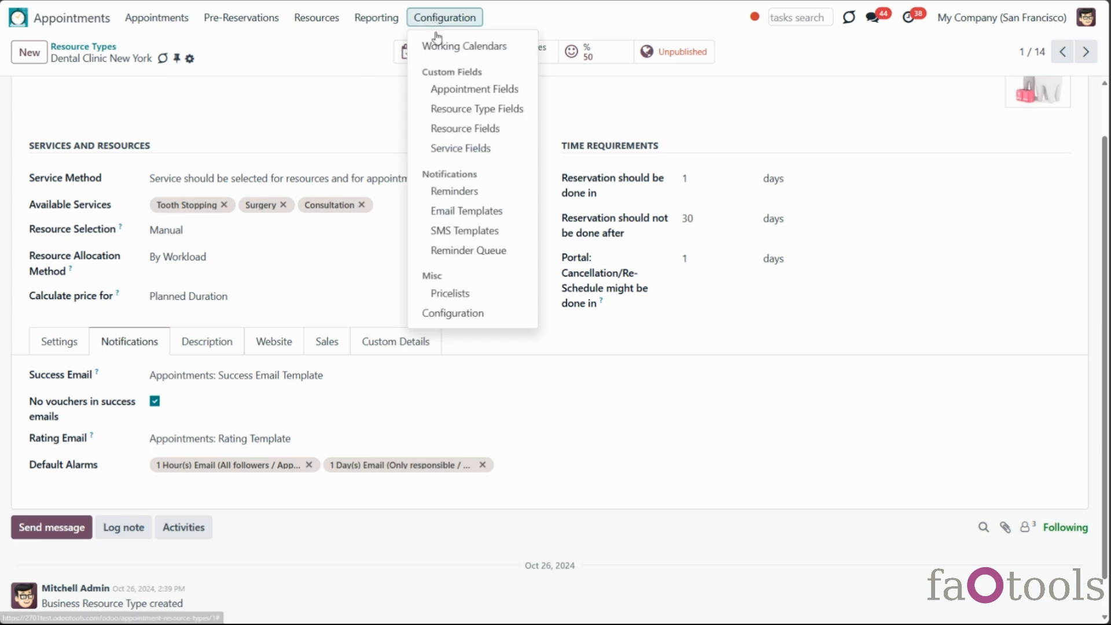
Open the Appointments: Rating Template and scroll through its satisfaction survey email
left_click(461, 210)
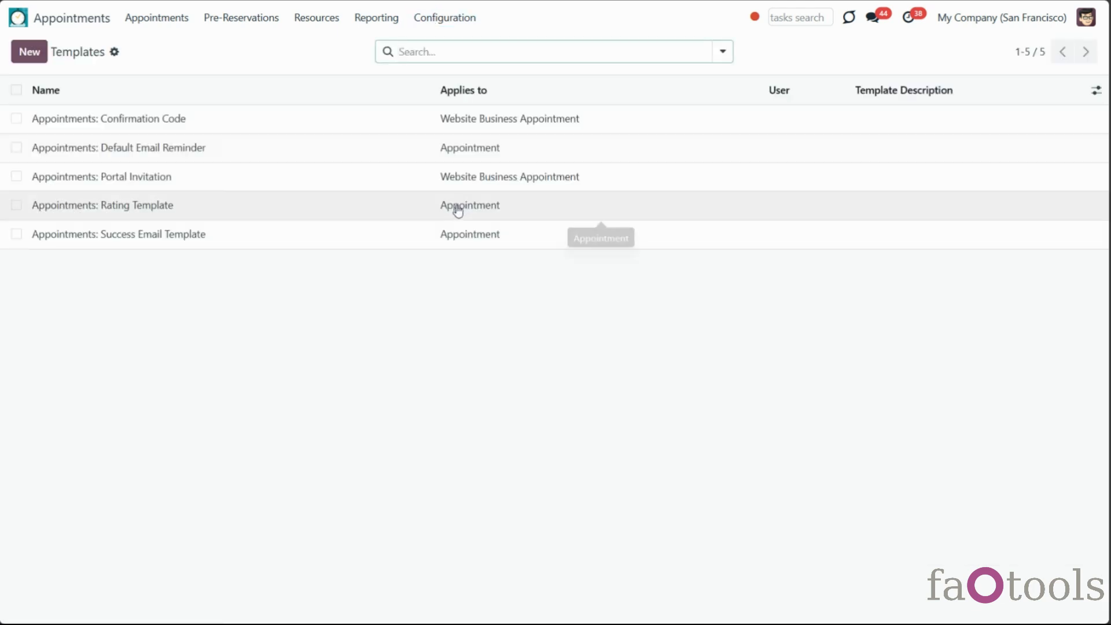
left_click(146, 206)
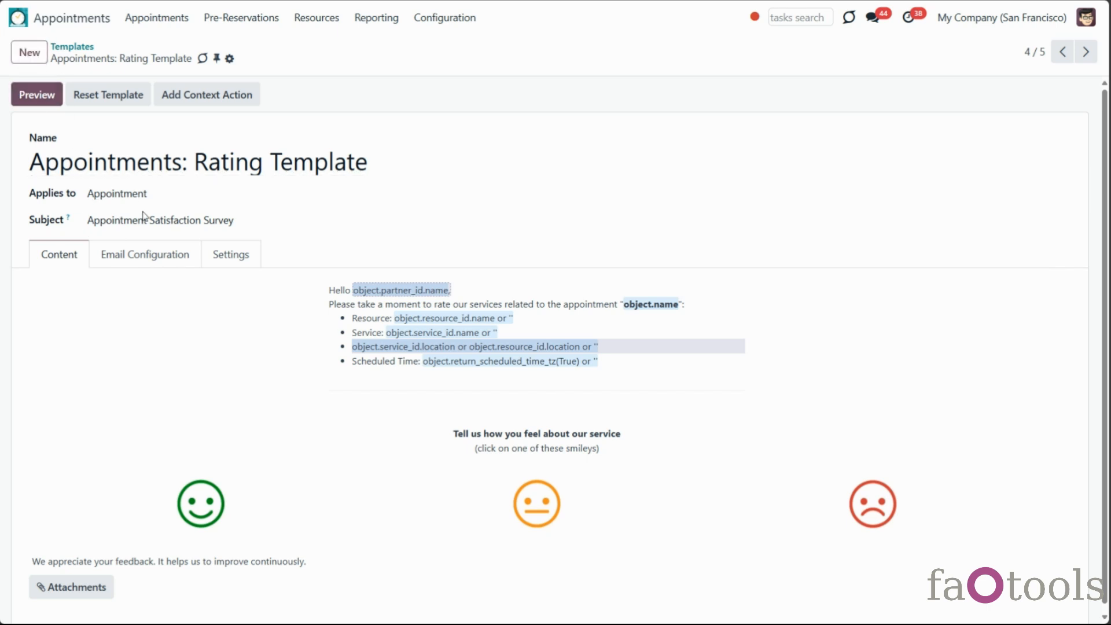
scroll(285, 236, "down", 1)
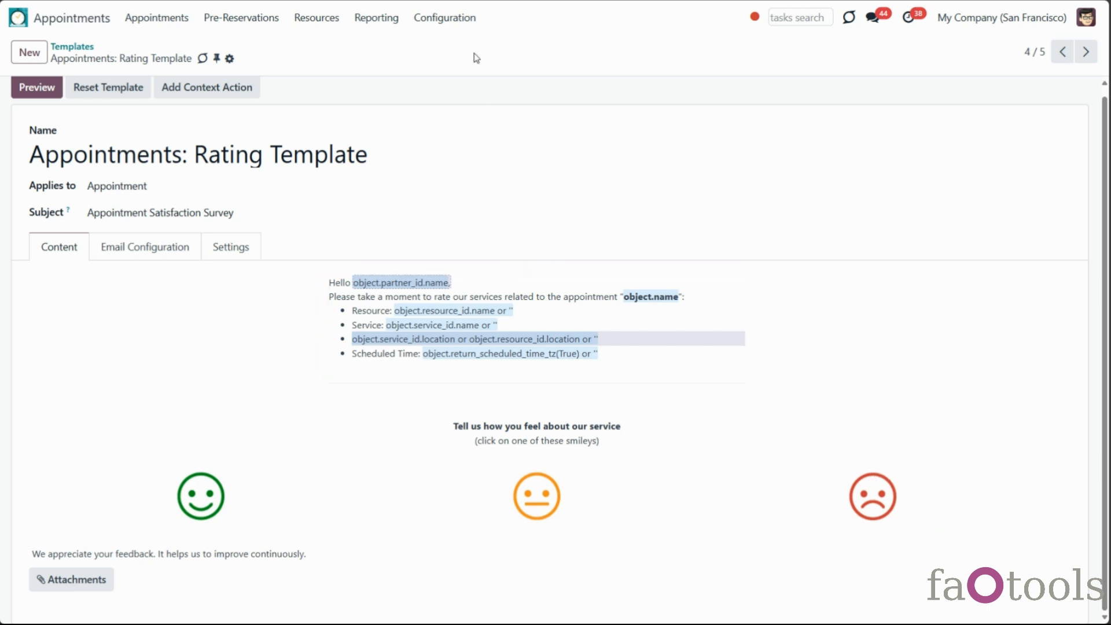
Open the Customer Ratings report and remove its group-by facet
left_click(396, 19)
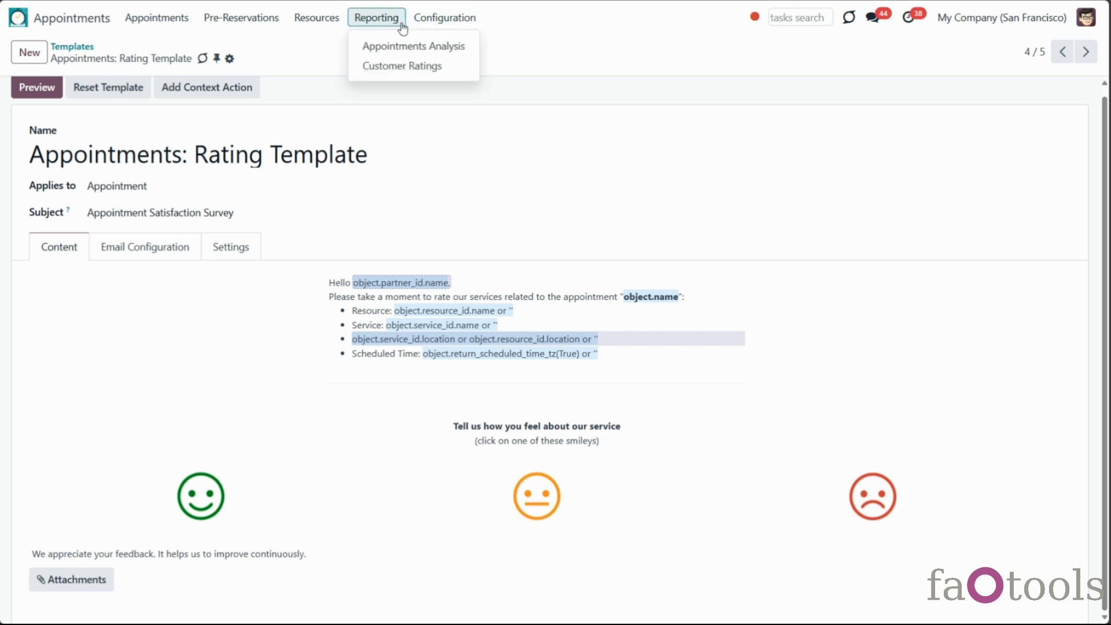
left_click(408, 70)
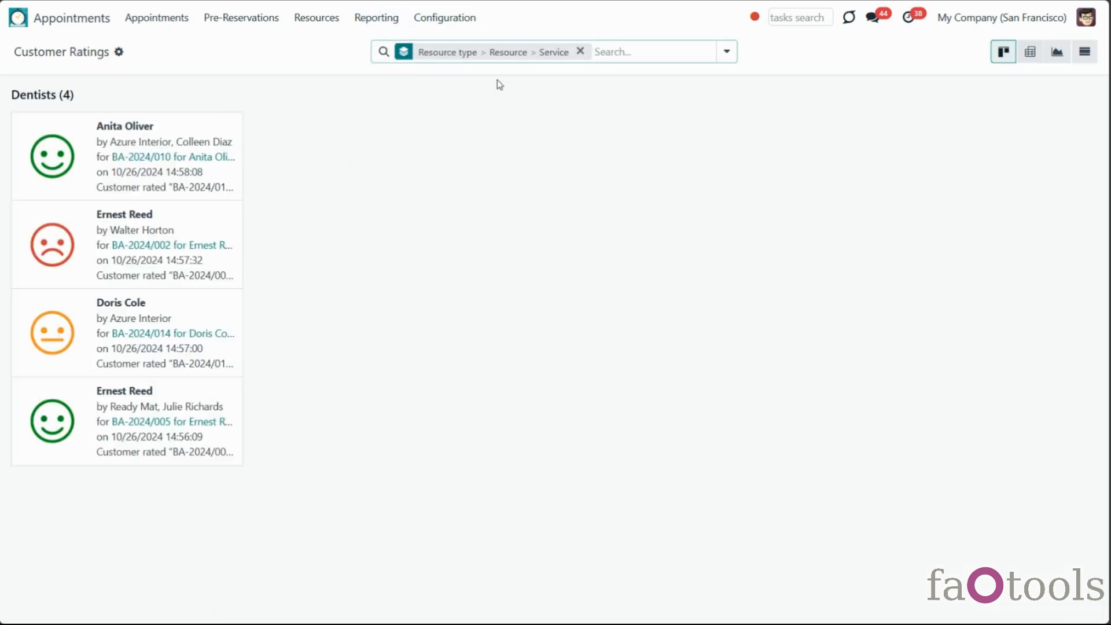
left_click(581, 51)
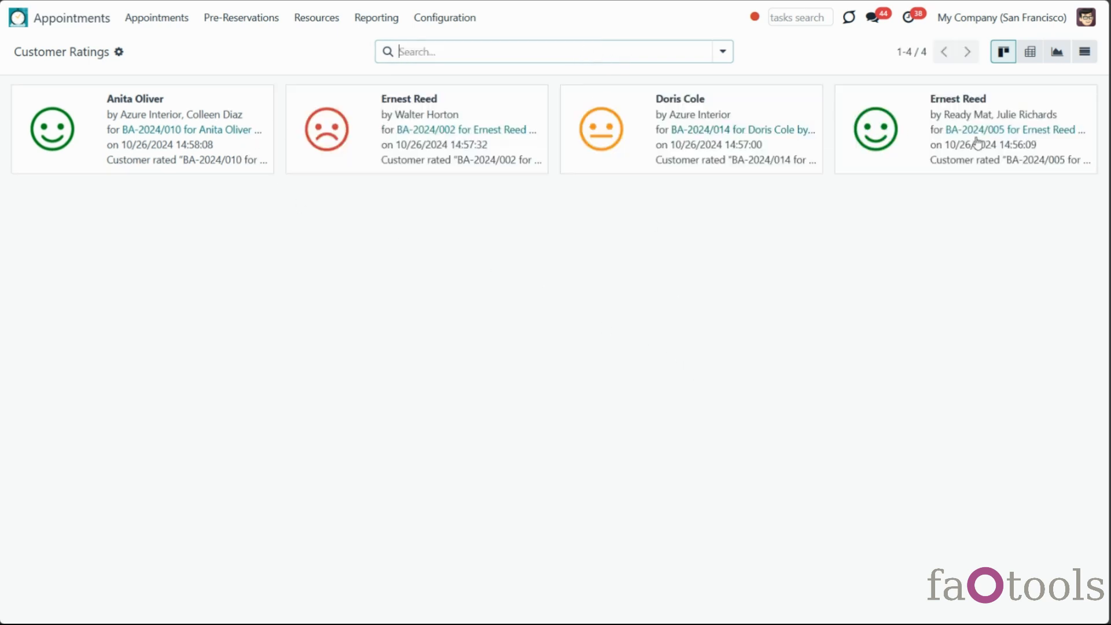
Browse the Dental Clinic New York resource type and the Ernest Reed resource
left_click(300, 22)
left_click(309, 46)
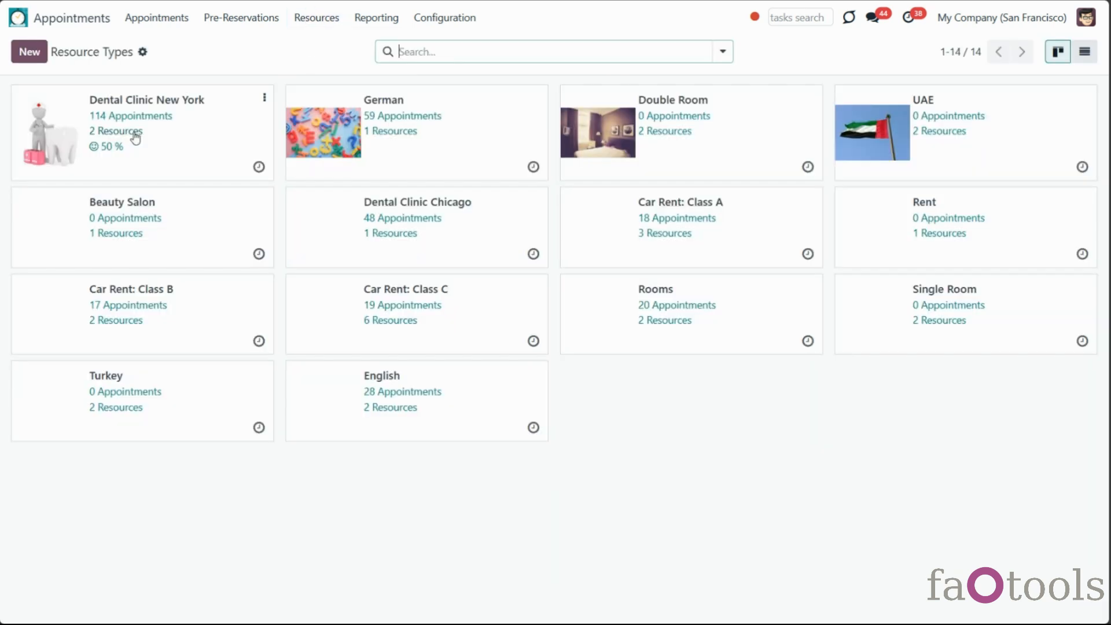
left_click(163, 159)
left_click(332, 20)
left_click(331, 73)
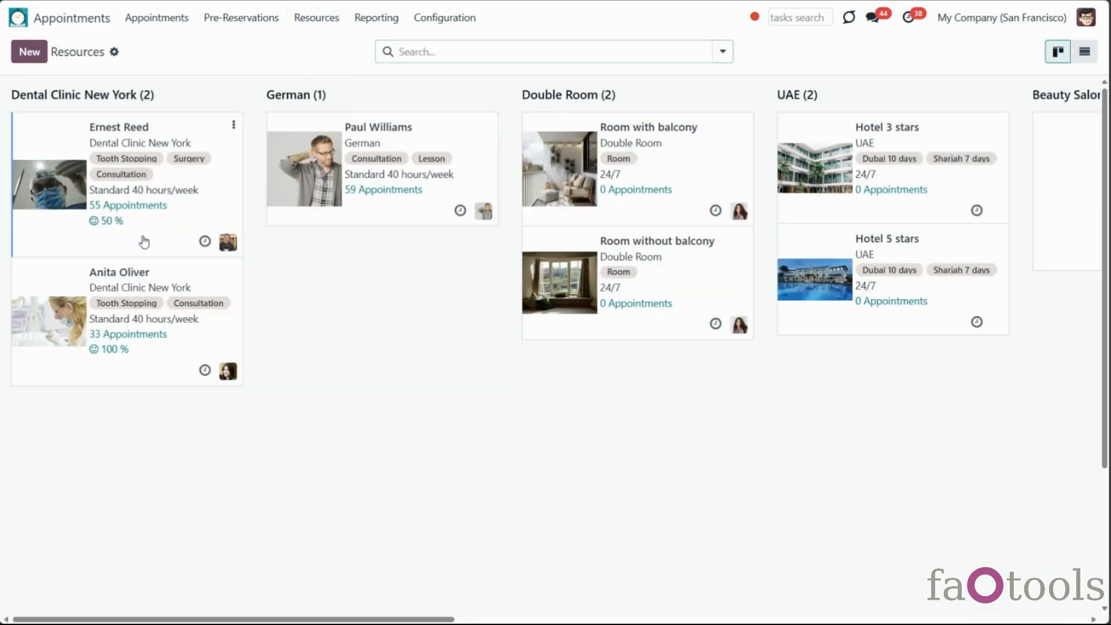
left_click(144, 242)
Check the Consultation service's customer rating, then open the Car Rent Class A service
left_click(322, 18)
left_click(317, 99)
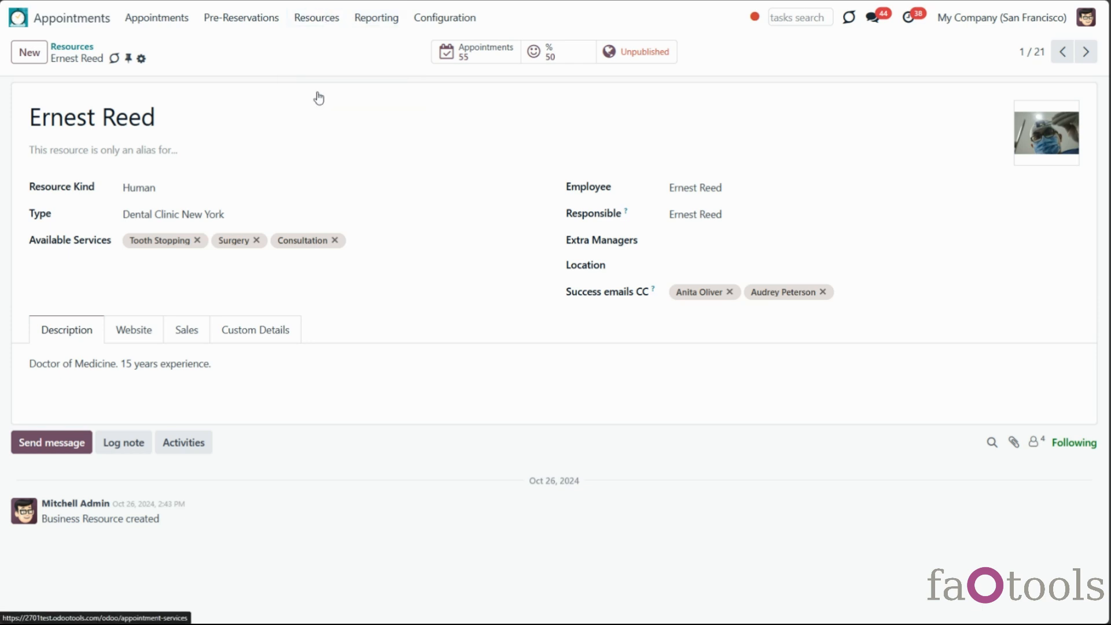
left_click(116, 161)
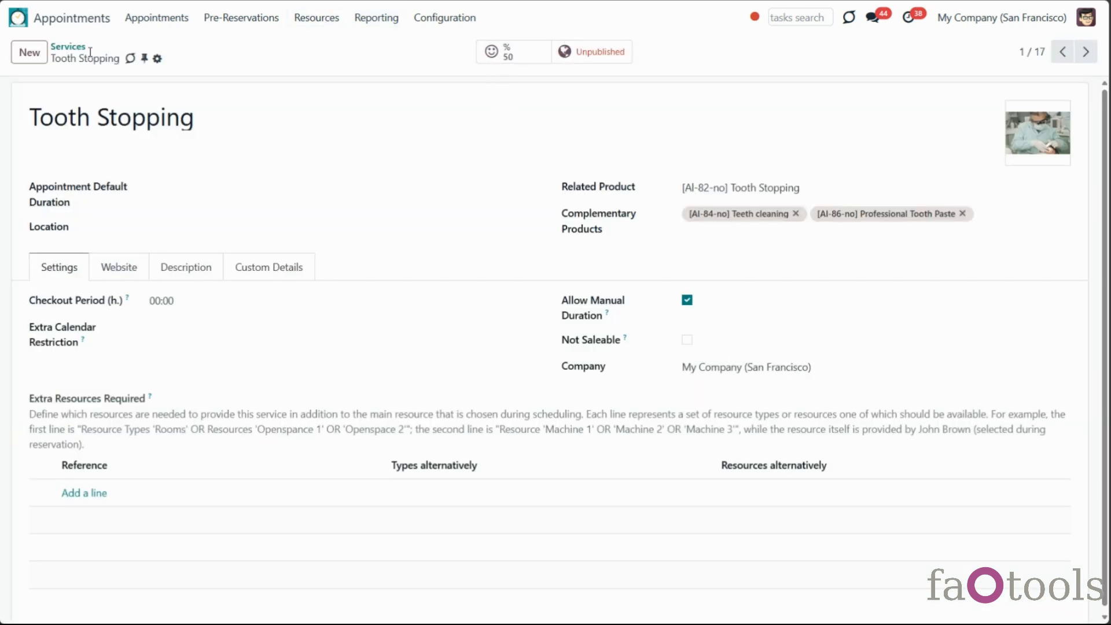
left_click(72, 47)
left_click(574, 118)
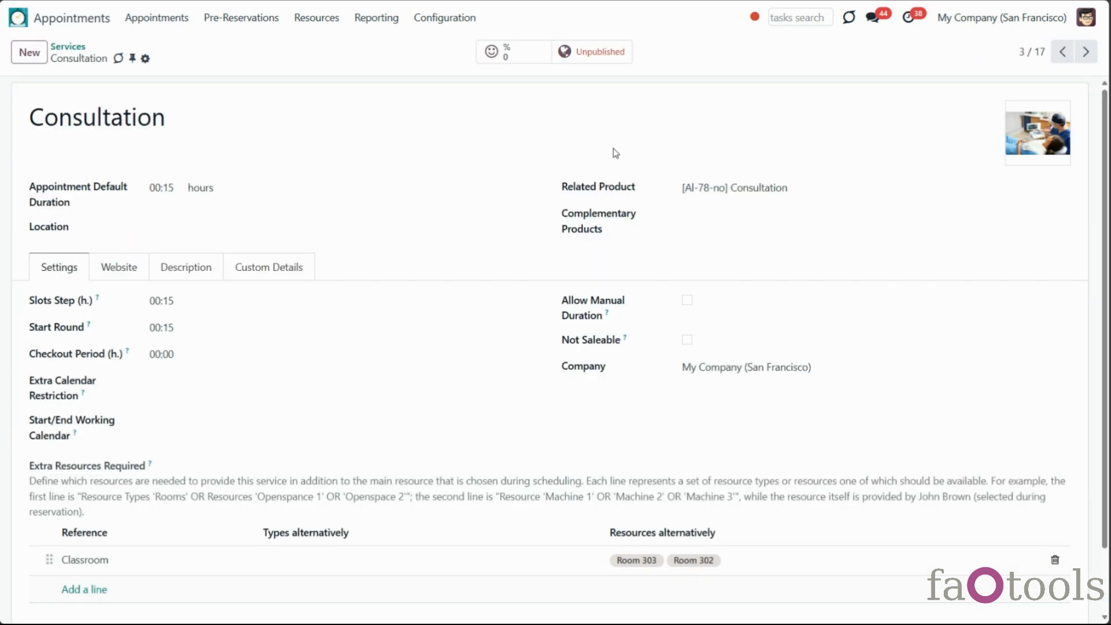
left_click(526, 57)
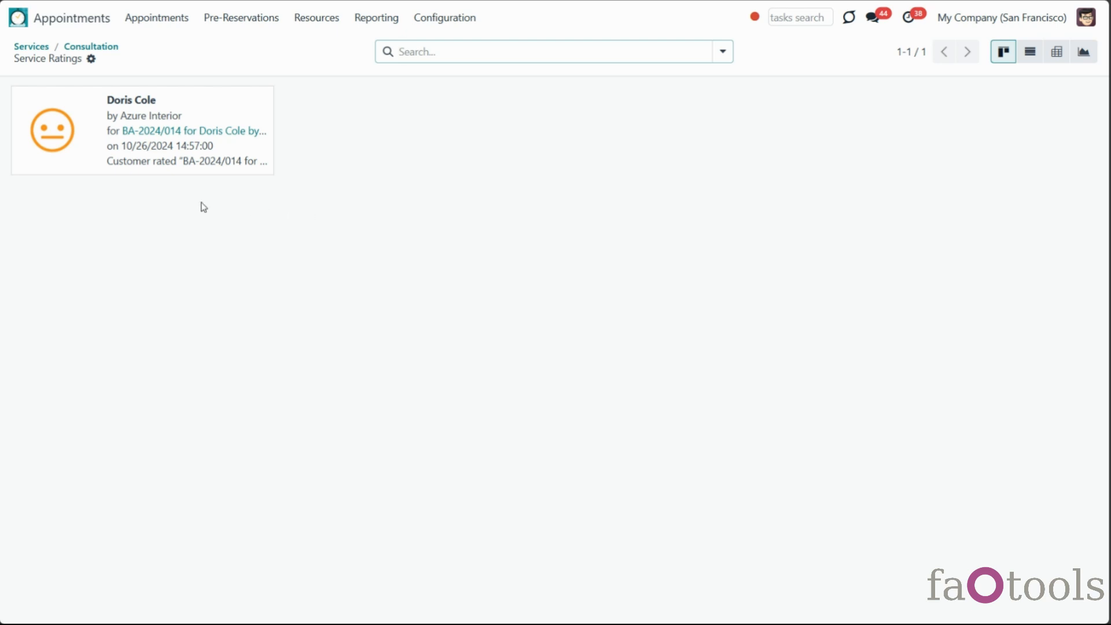
left_click(31, 46)
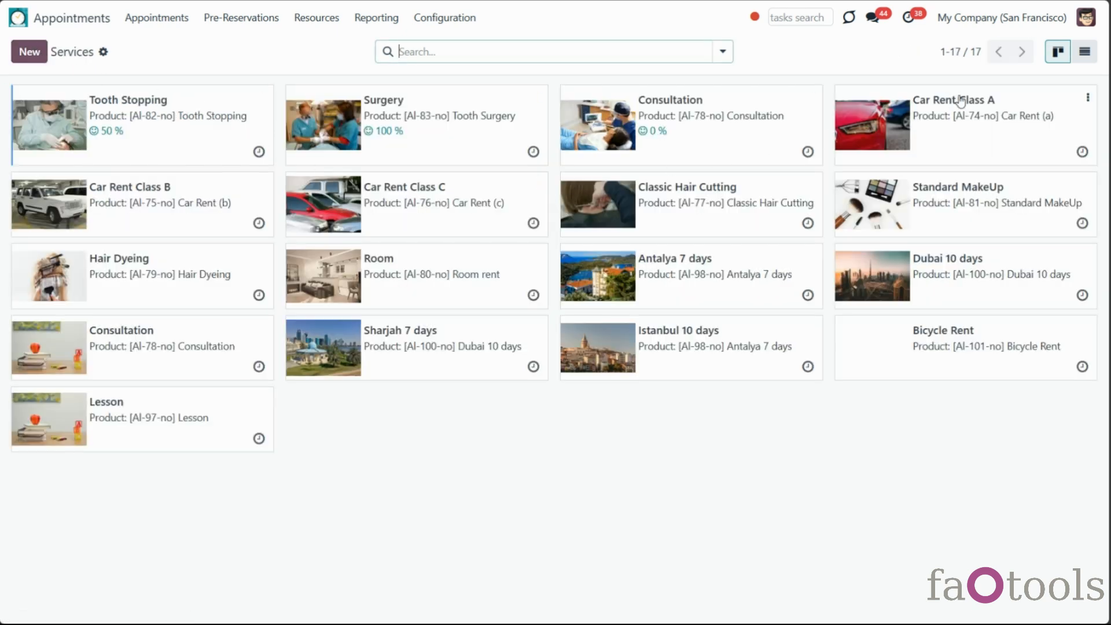
left_click(995, 145)
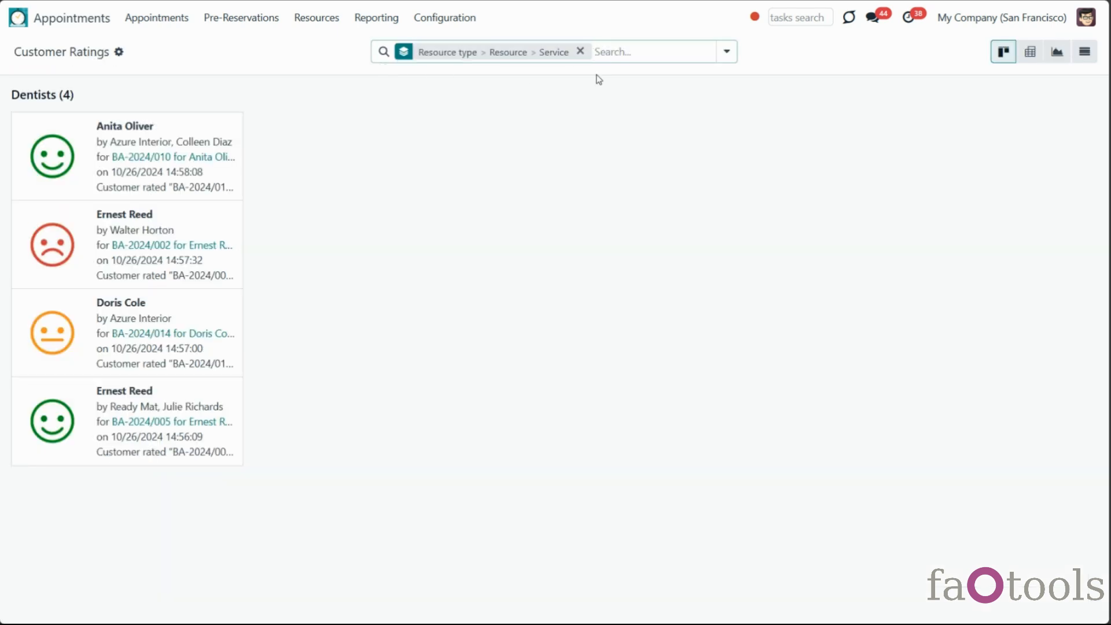
View customer ratings as a pivot, a graph, then a list, and expand the Dentists group
left_click(1031, 52)
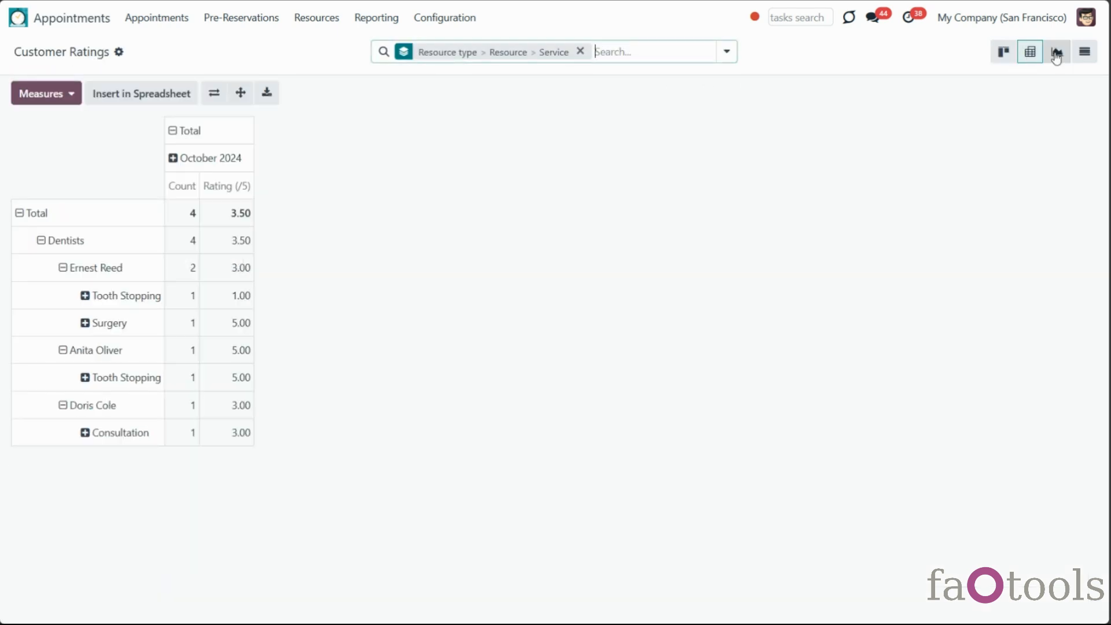
left_click(1055, 56)
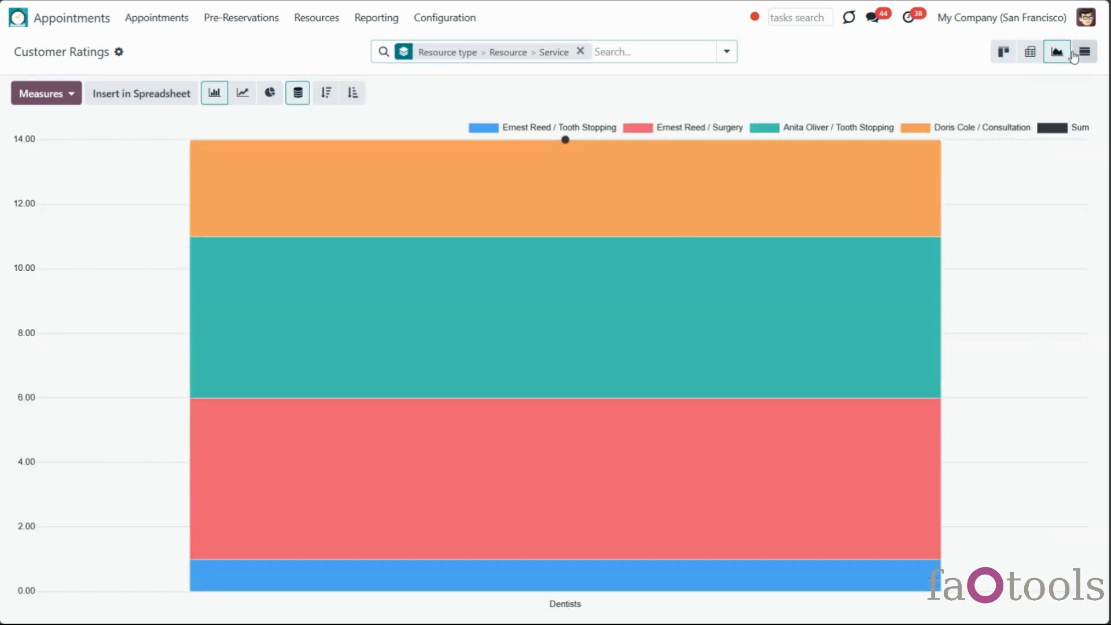
left_click(1074, 55)
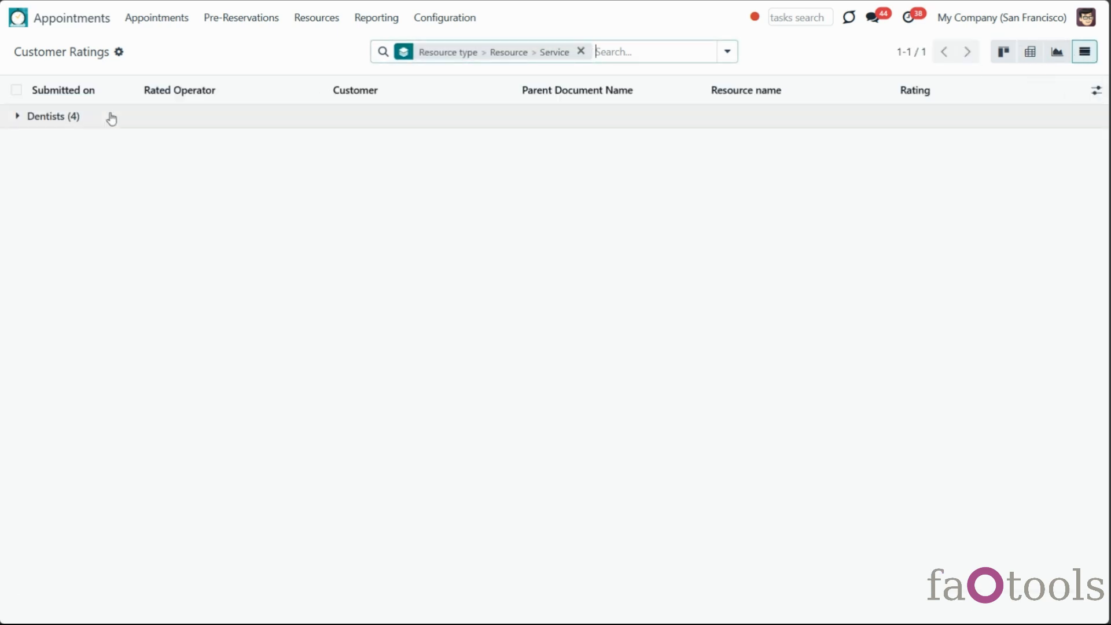
left_click(19, 123)
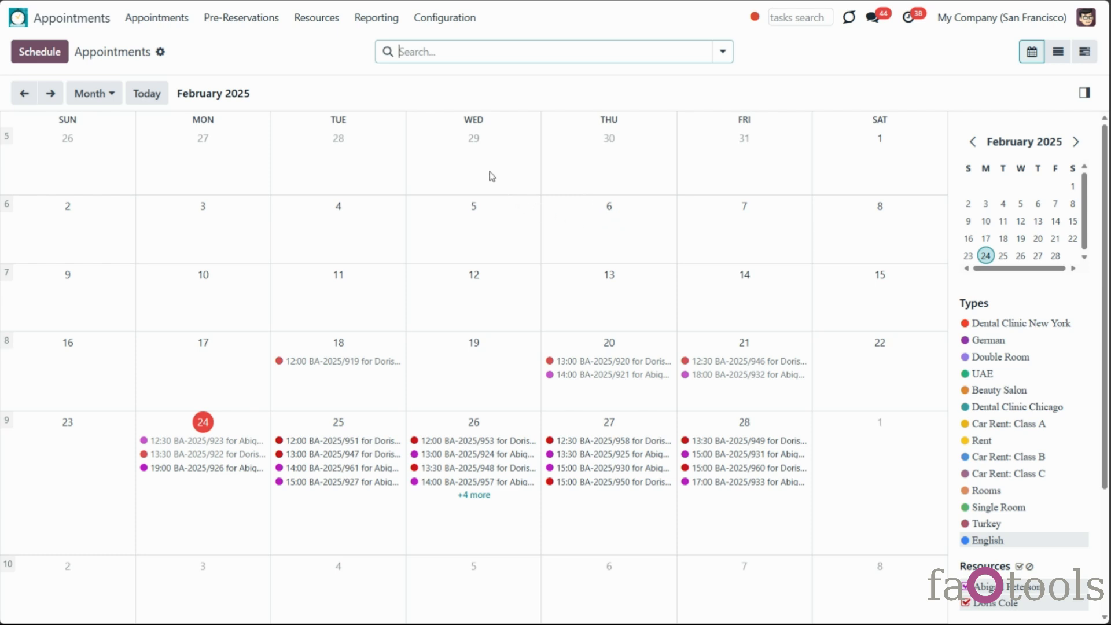
Open Appointments Analysis, remove the Done Appointments filter, and show duration as a pivot table
left_click(369, 26)
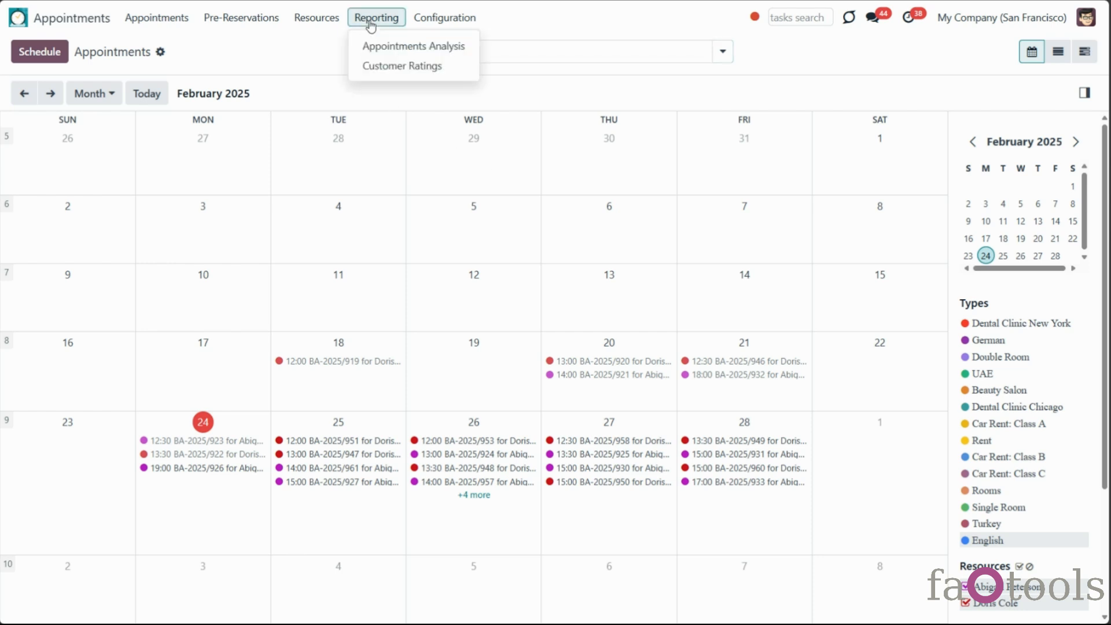
left_click(389, 46)
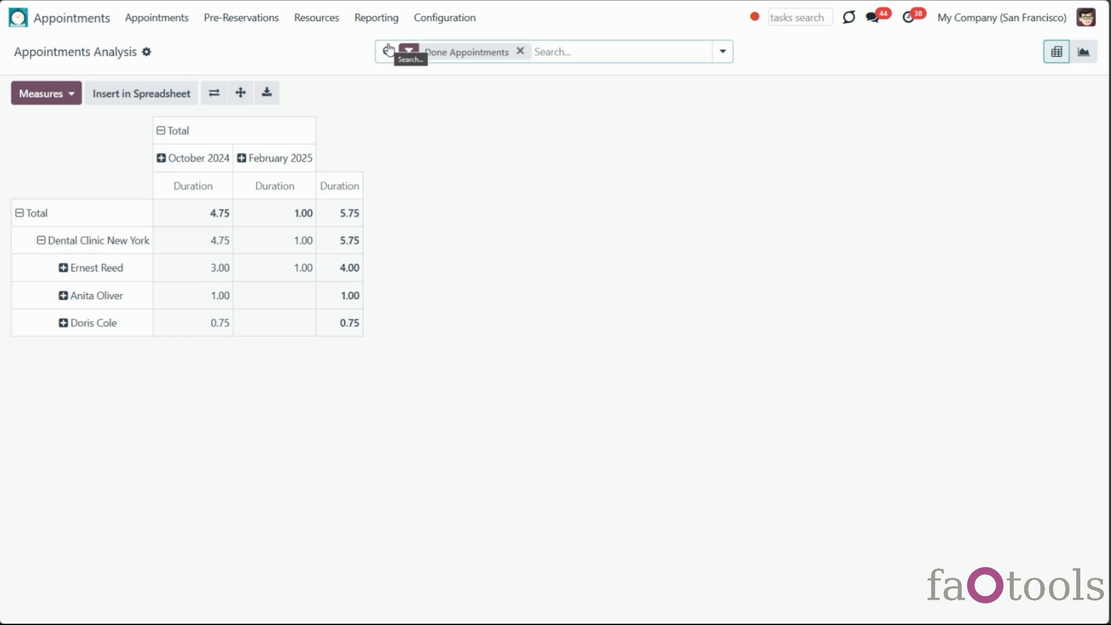
left_click(1082, 61)
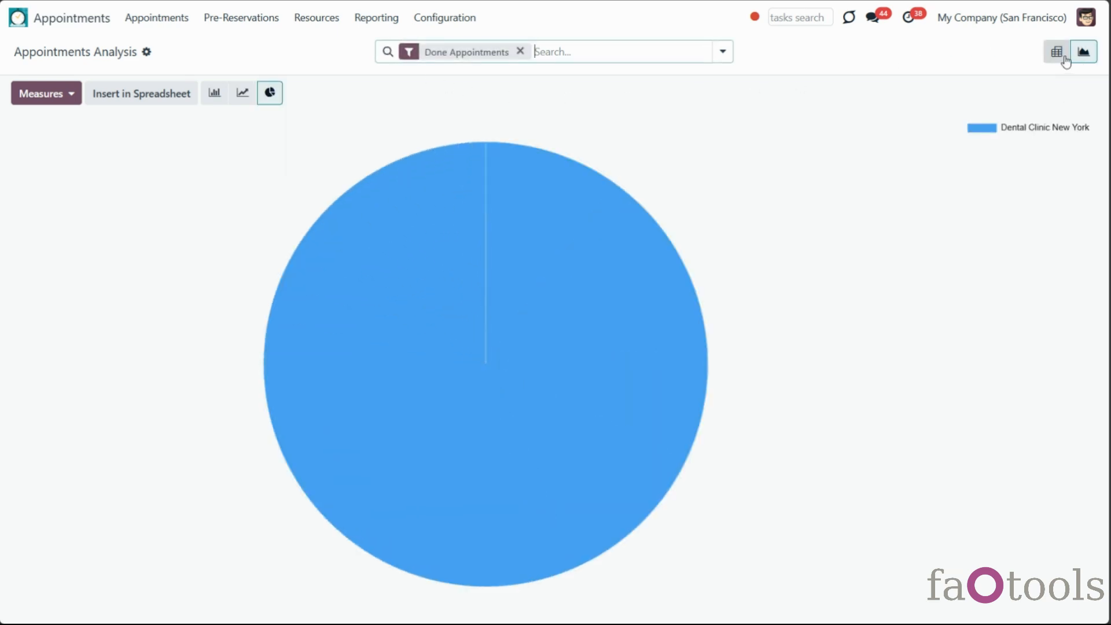
left_click(520, 51)
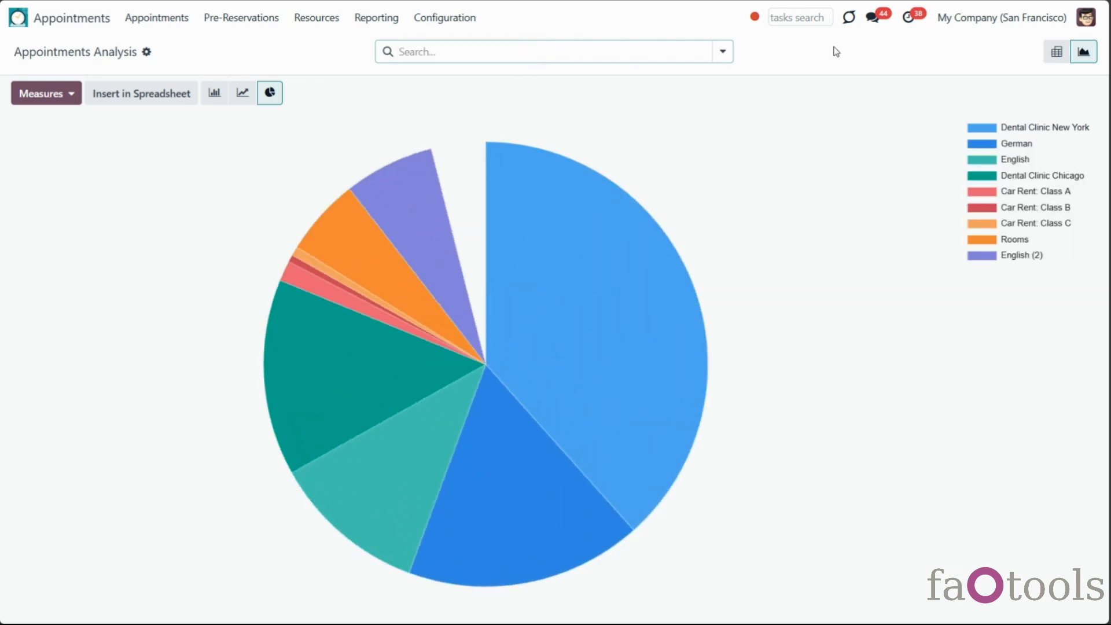
left_click(1056, 52)
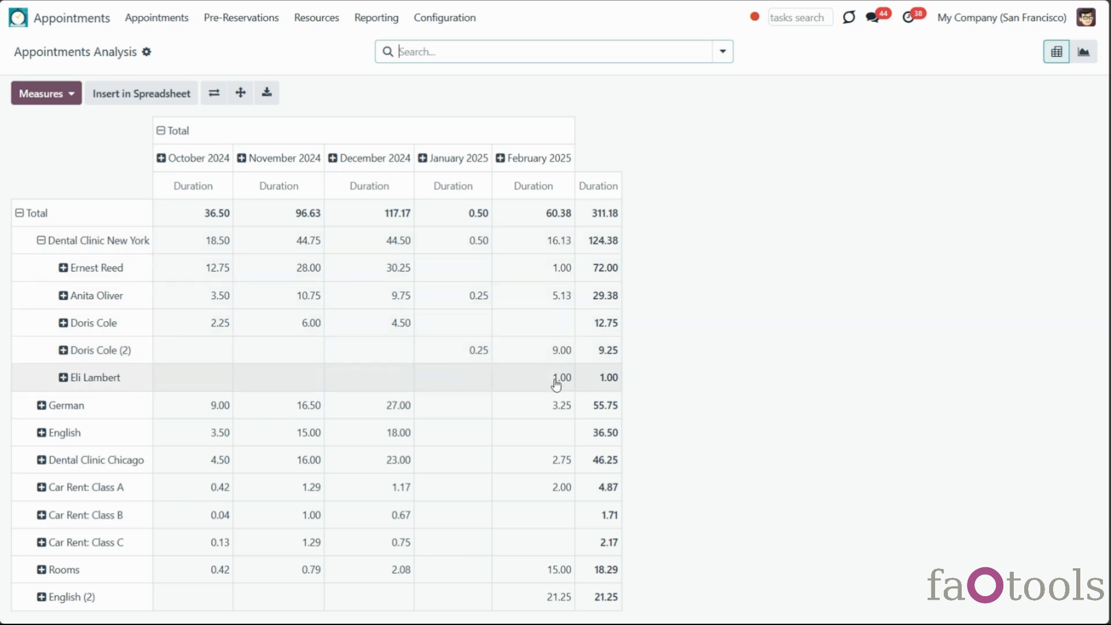
Try Sale Total and Tracked Duration measures, keep only Duration, and collapse rows into one Total
left_click(36, 99)
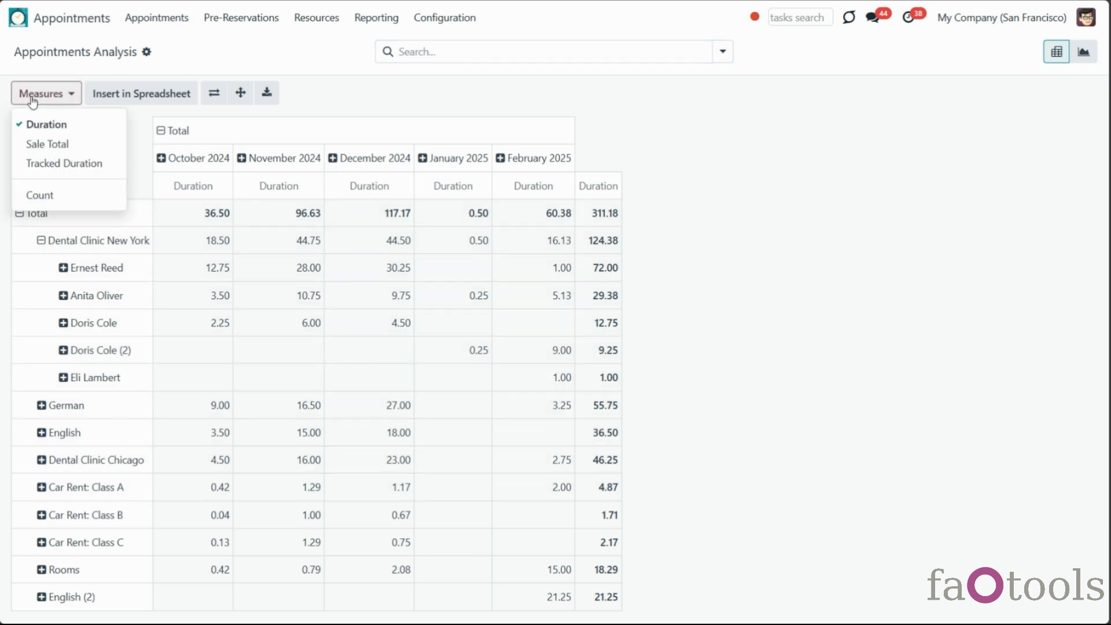
left_click(61, 145)
left_click(65, 165)
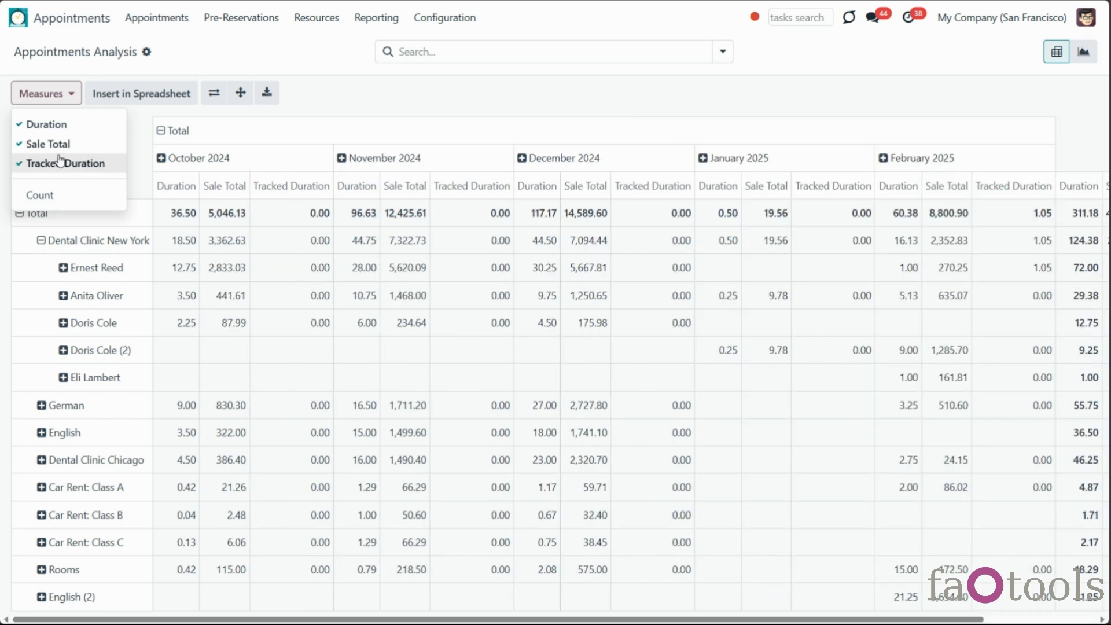
left_click(57, 145)
left_click(49, 124)
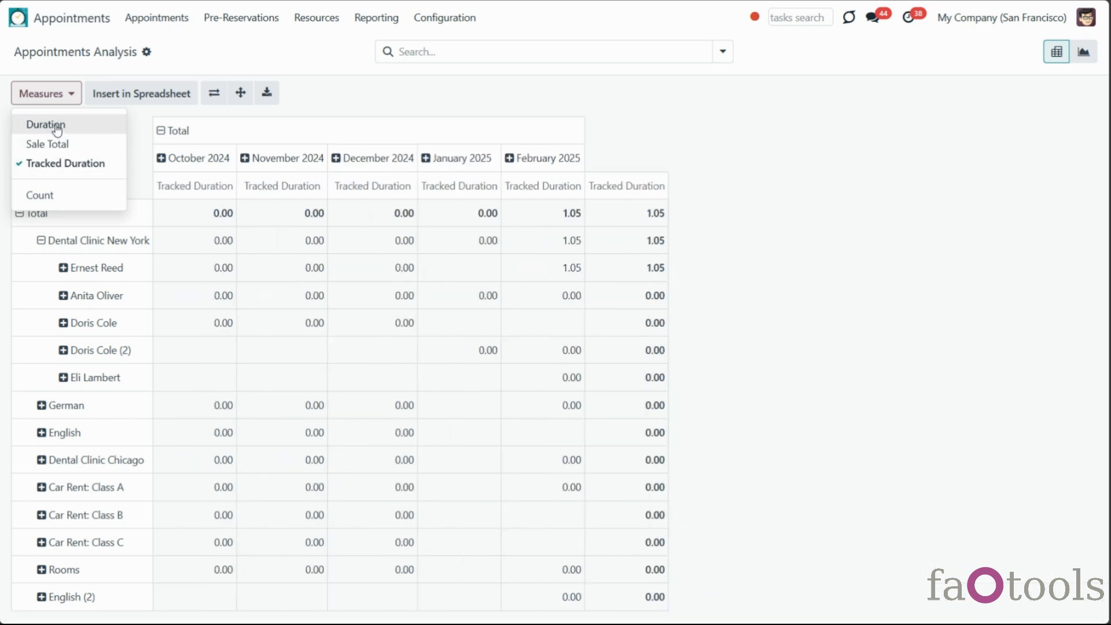
left_click(99, 165)
left_click(89, 131)
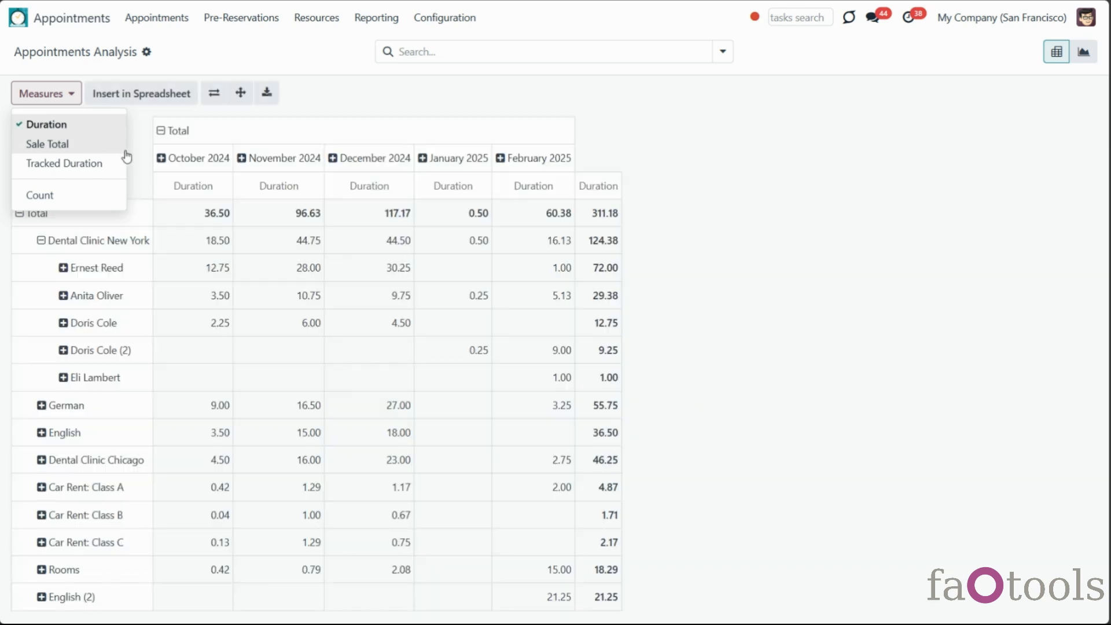
left_click(621, 114)
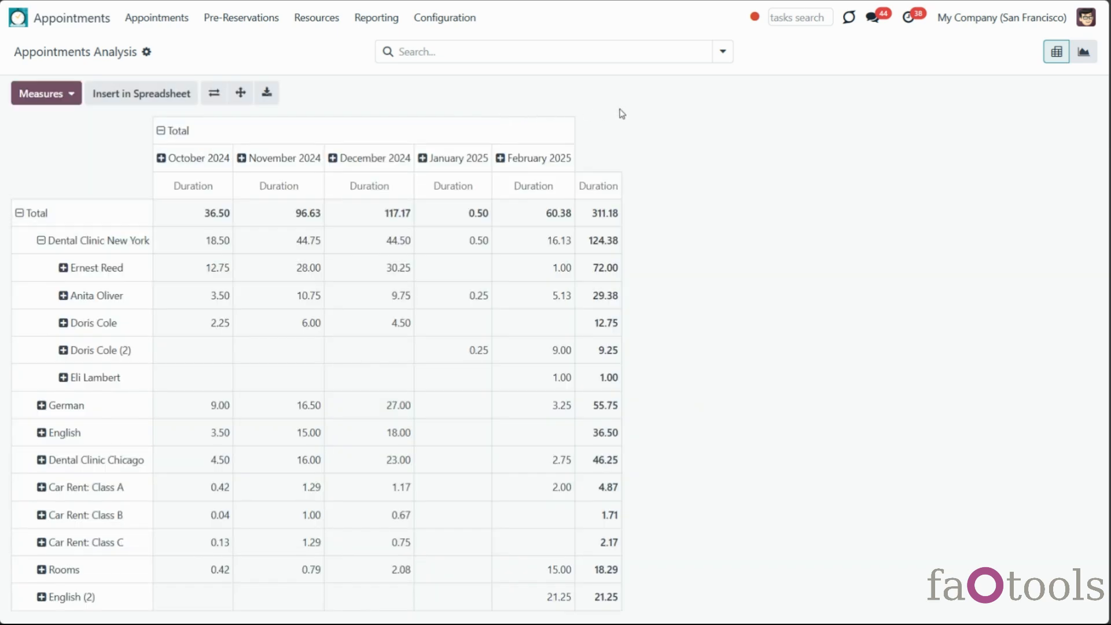
left_click(26, 213)
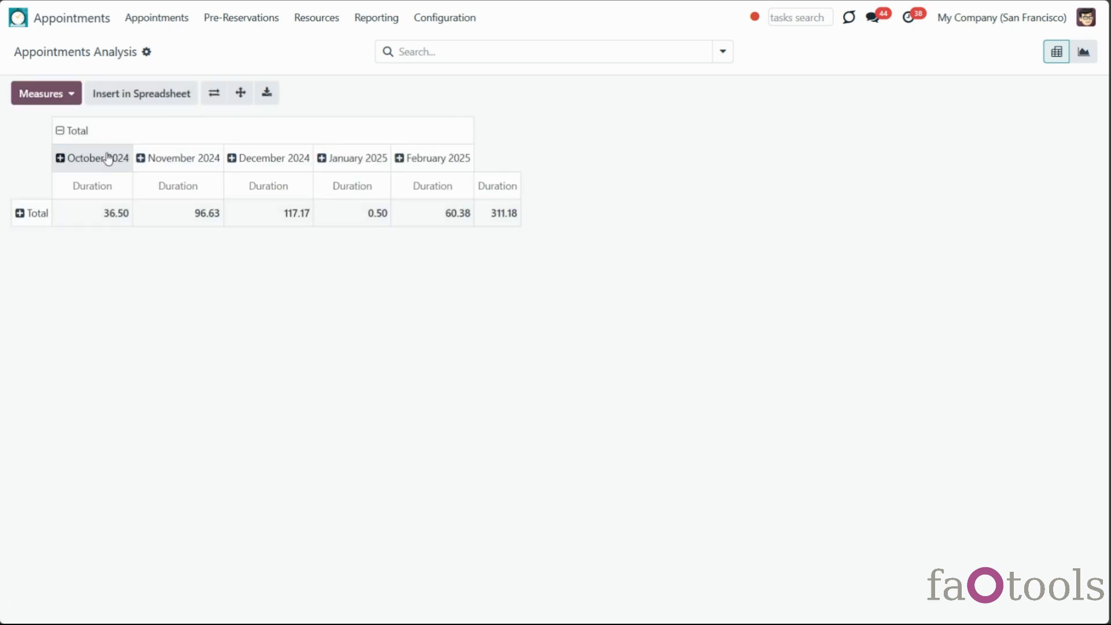
Collapse month columns, group rows by Resource Type, and split Dental Clinic New York by prime resource
left_click(66, 133)
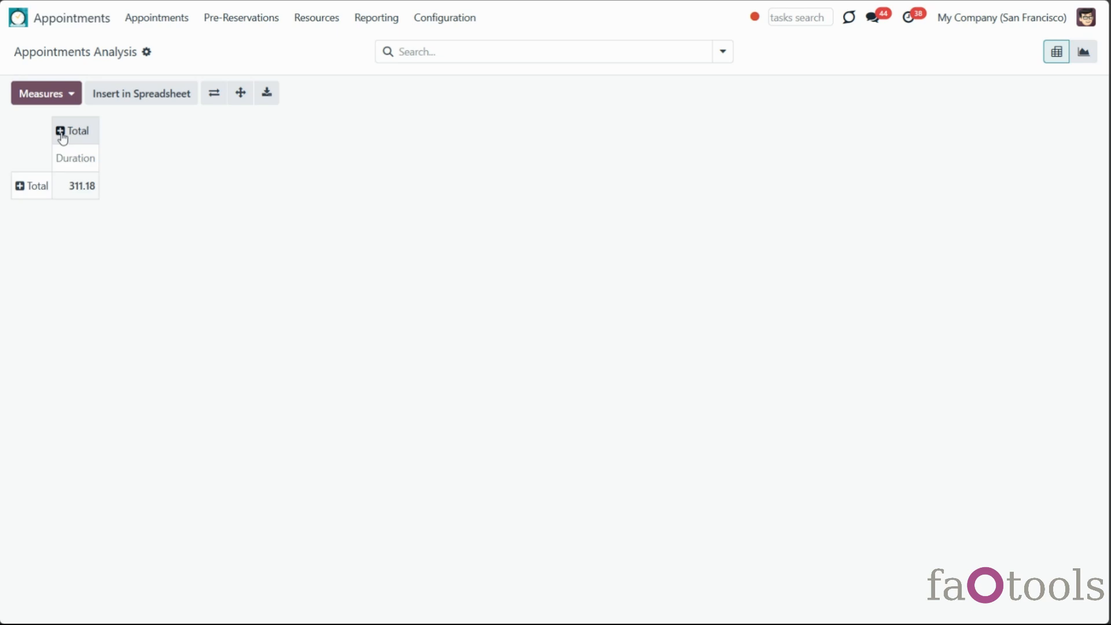
left_click(20, 187)
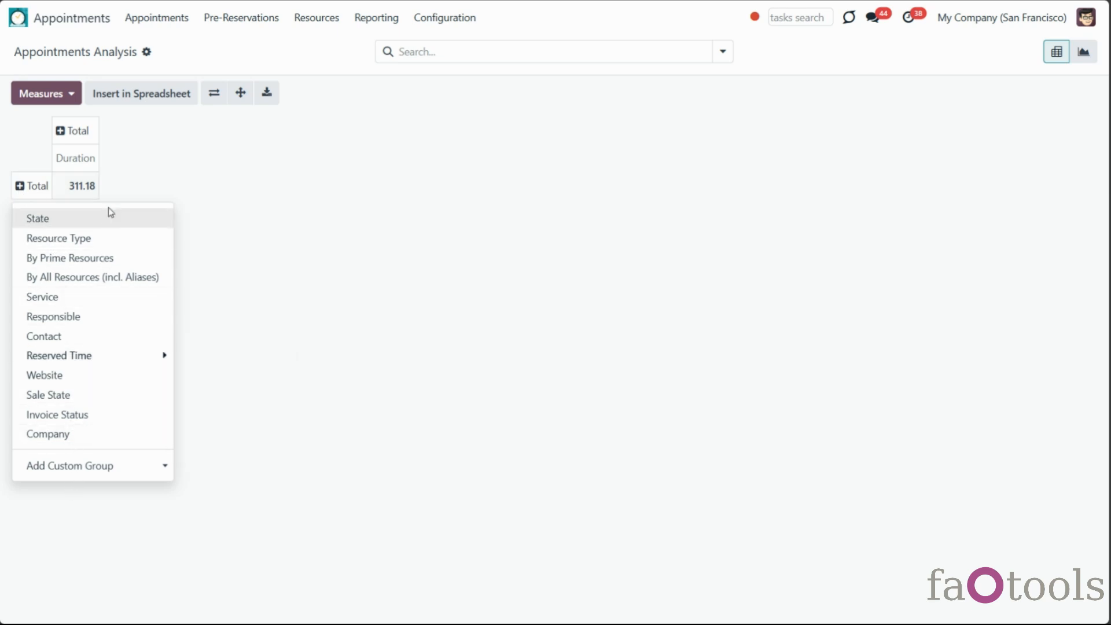
left_click(108, 238)
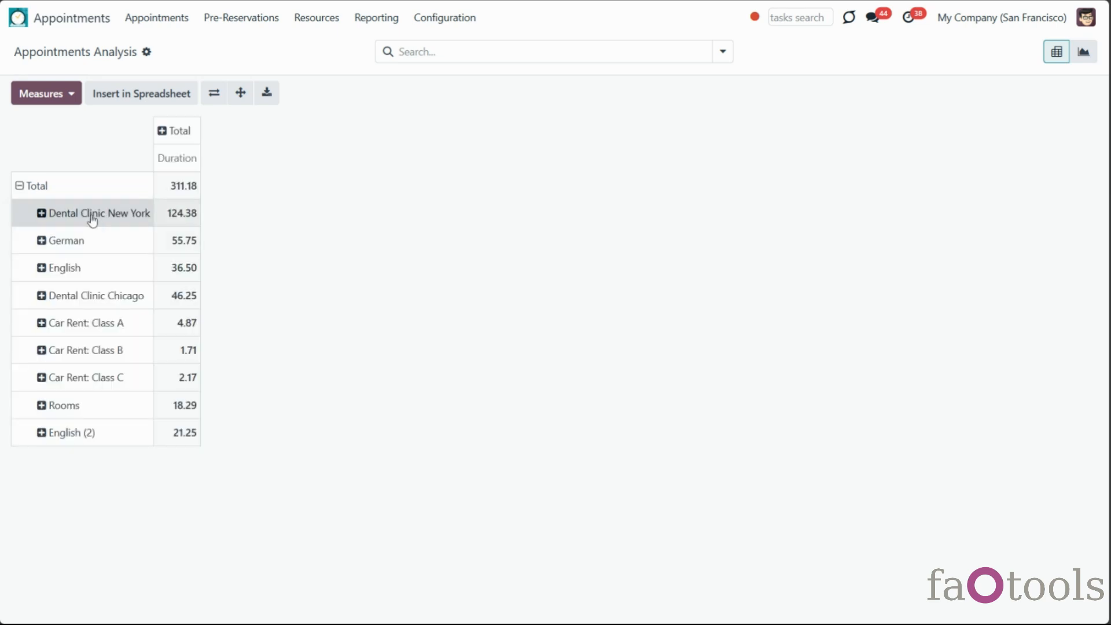
left_click(42, 214)
left_click(74, 287)
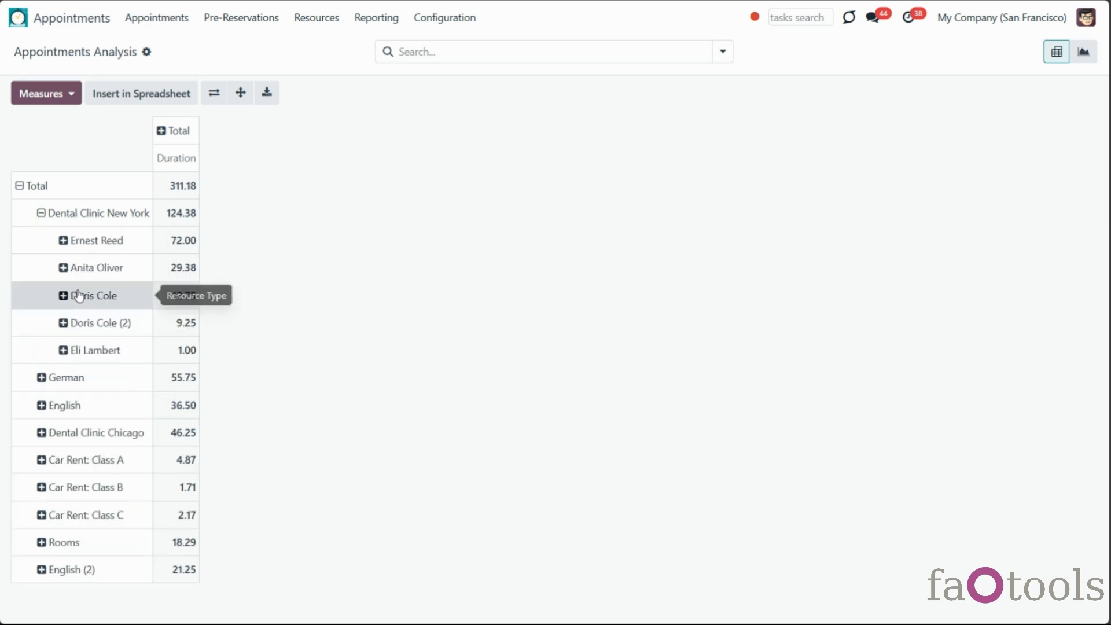
Split Ernest Reed by service, briefly Tooth Stopping by website, and split columns by State
left_click(65, 245)
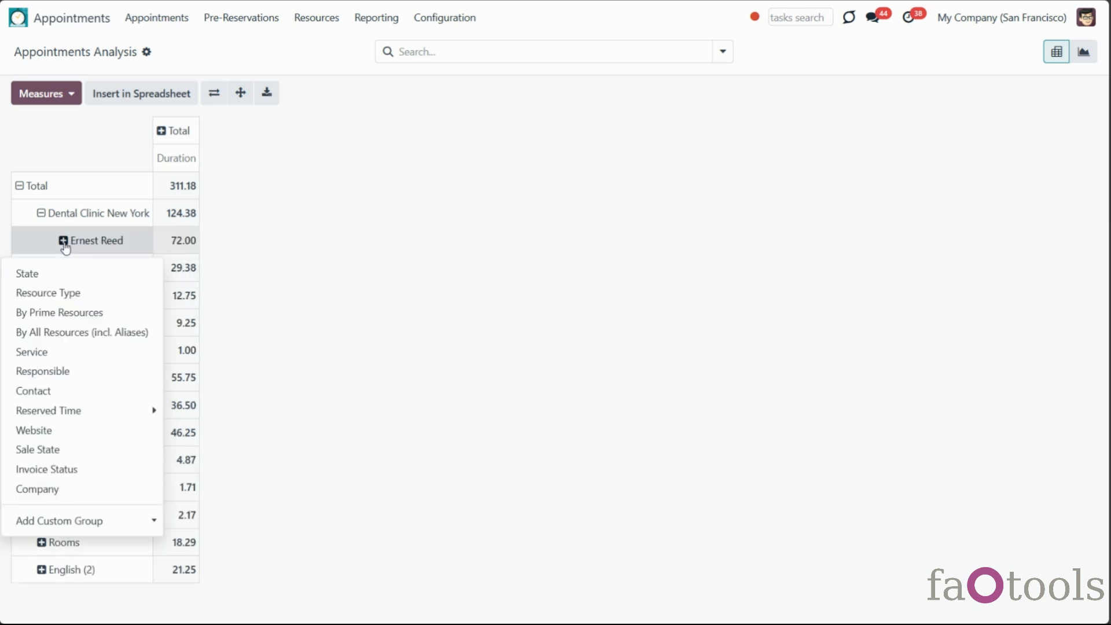
left_click(83, 352)
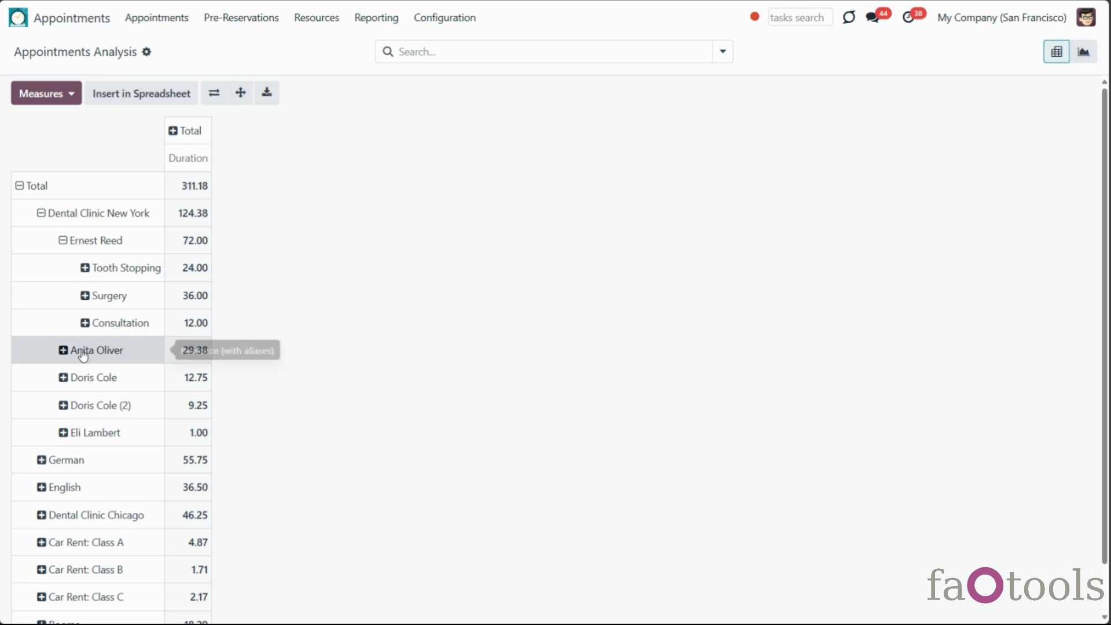
left_click(87, 269)
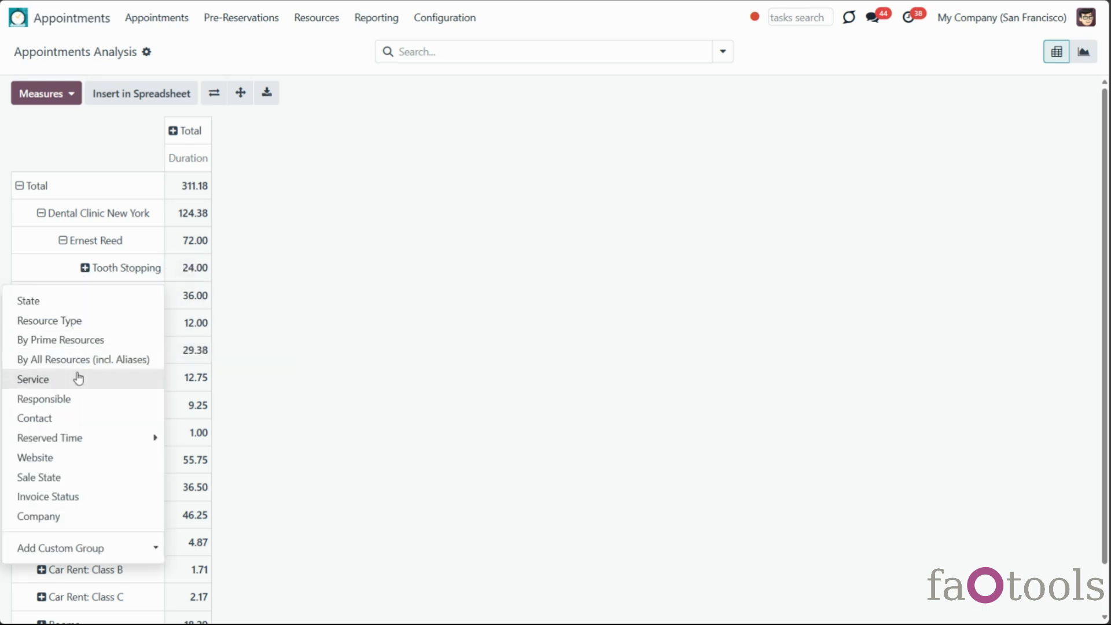
left_click(83, 460)
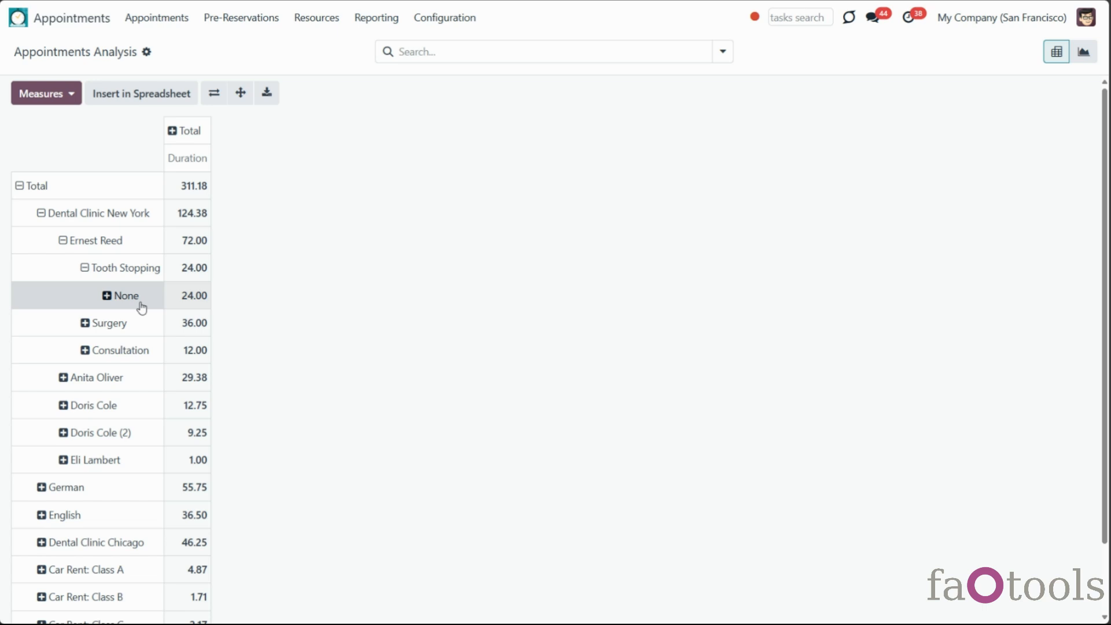
left_click(84, 268)
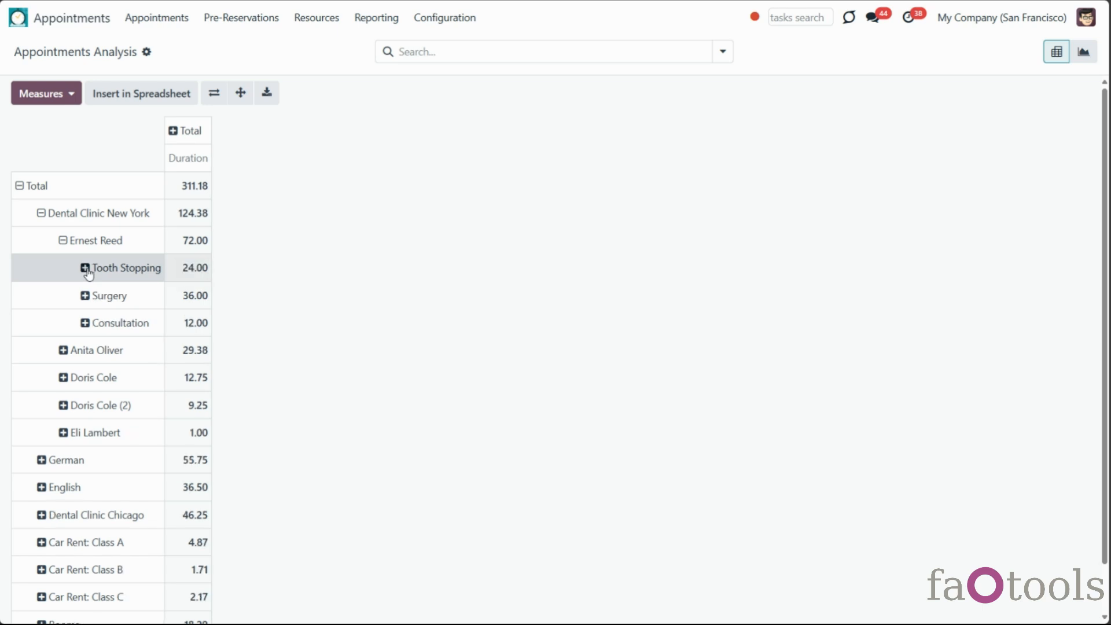
left_click(173, 133)
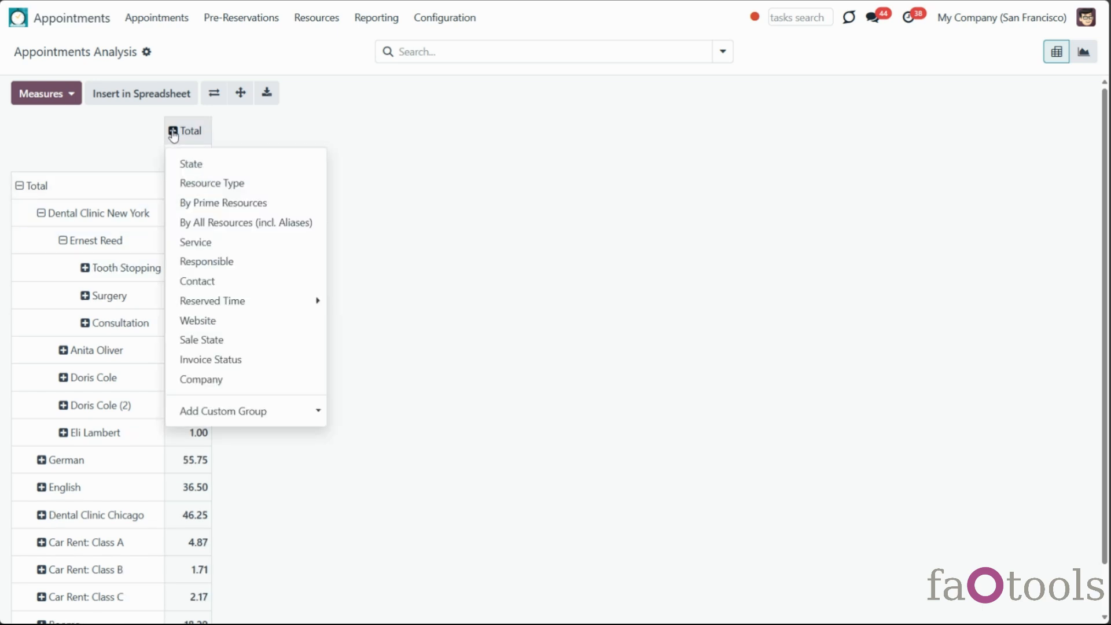
left_click(230, 172)
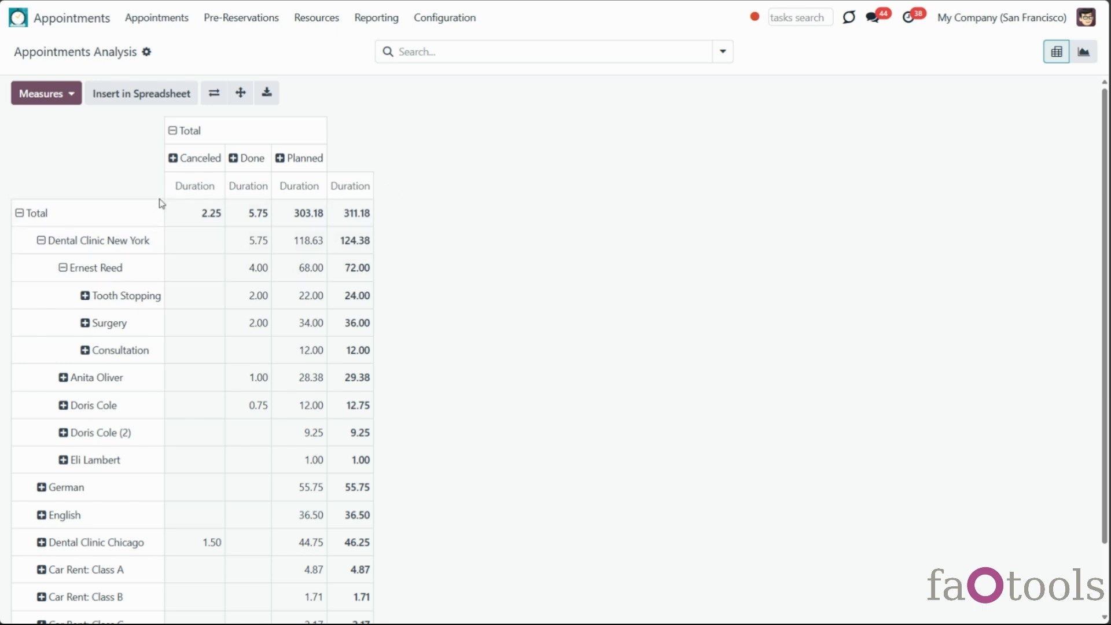
Re-group the pivot columns by State and flip the axes twice, back to the original layout
left_click(173, 135)
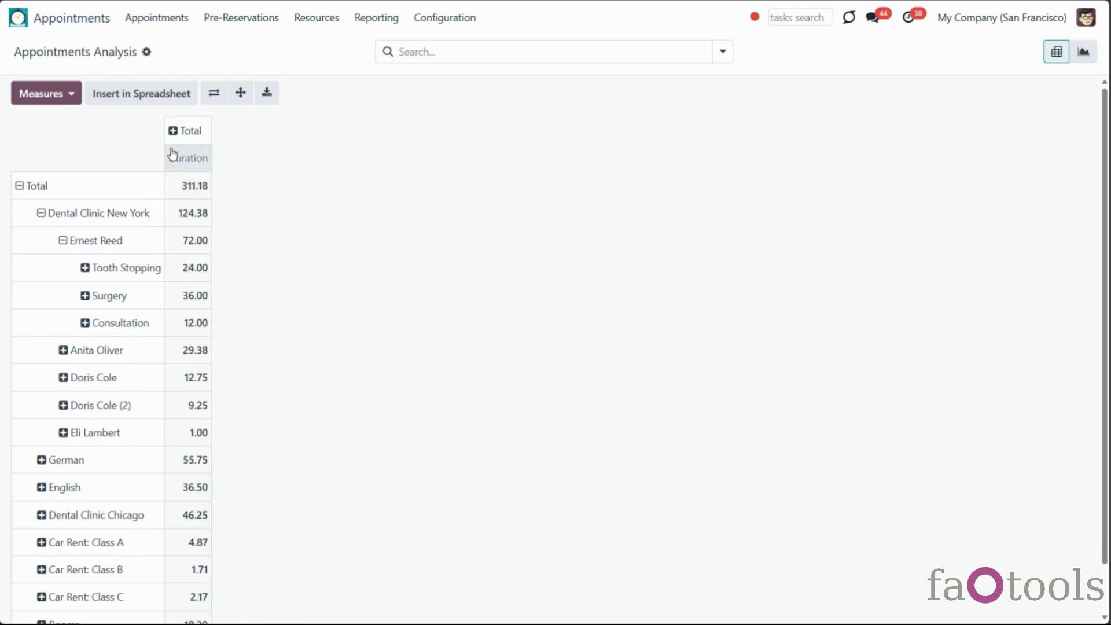
left_click(172, 133)
left_click(190, 166)
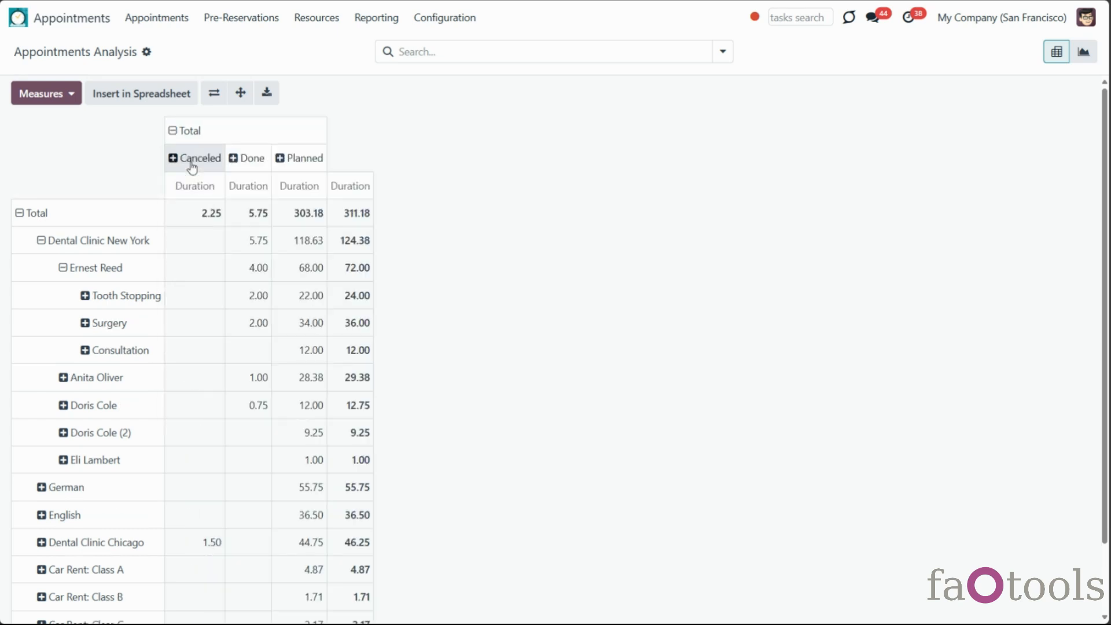
left_click(214, 96)
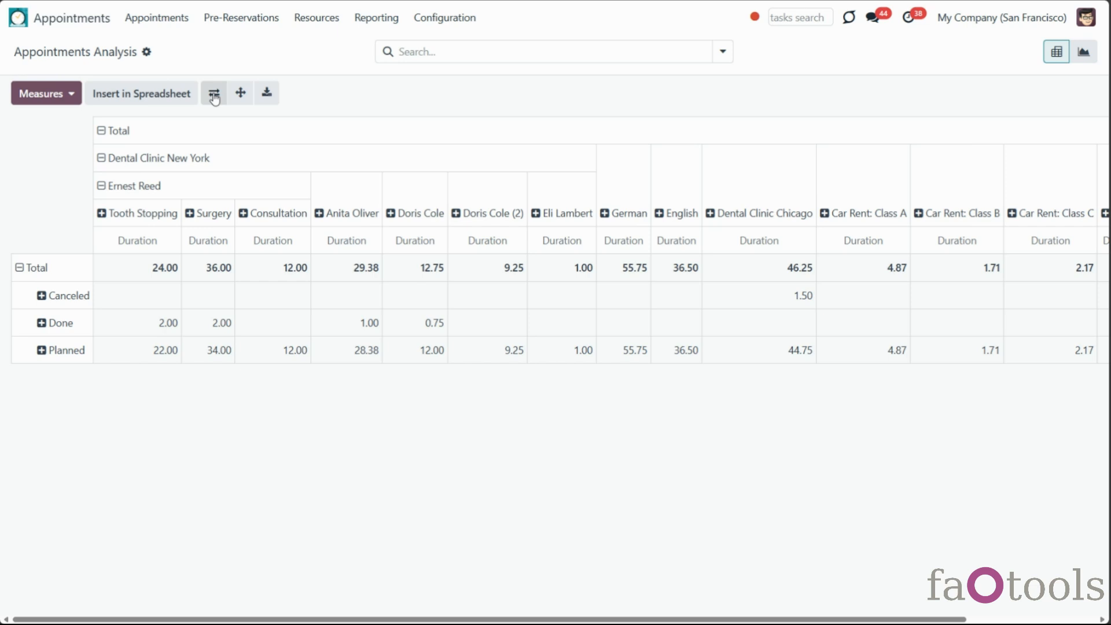
left_click(214, 96)
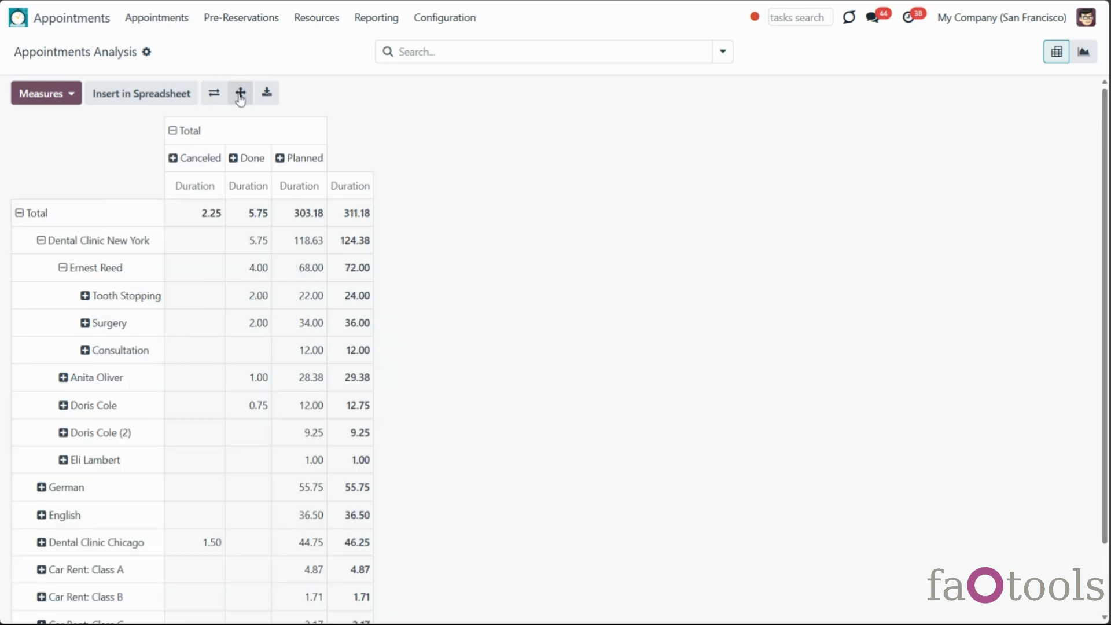
Expand all row groups and export the pivot as Pivot Untitled (appointment.analytic).xlsx, then open it
left_click(240, 96)
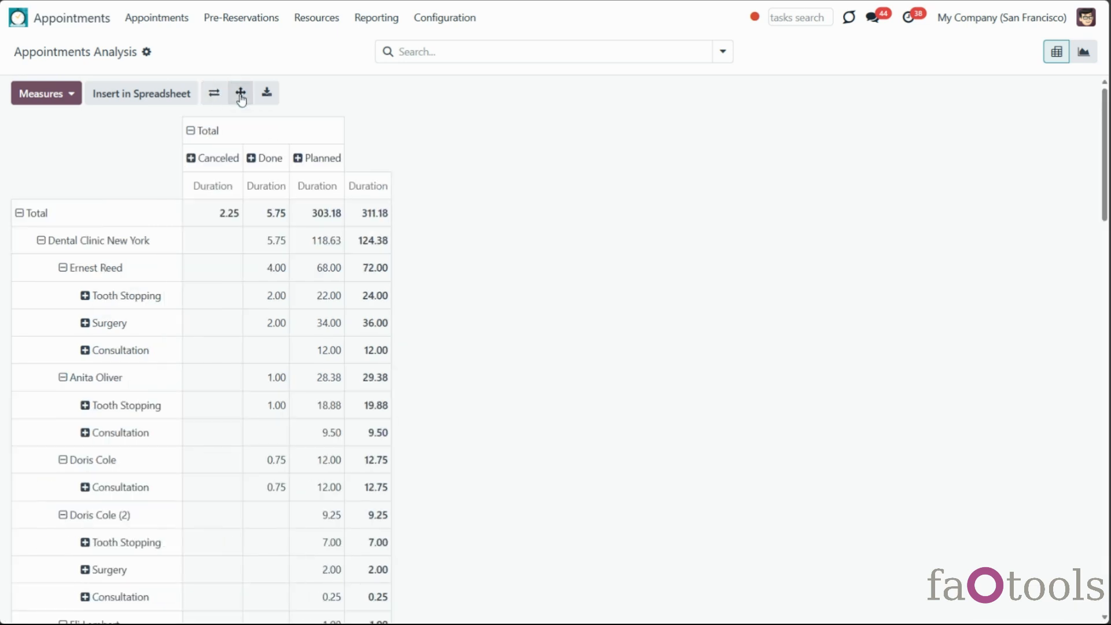
scroll(125, 399, "down", 5)
scroll(120, 423, "up", 5)
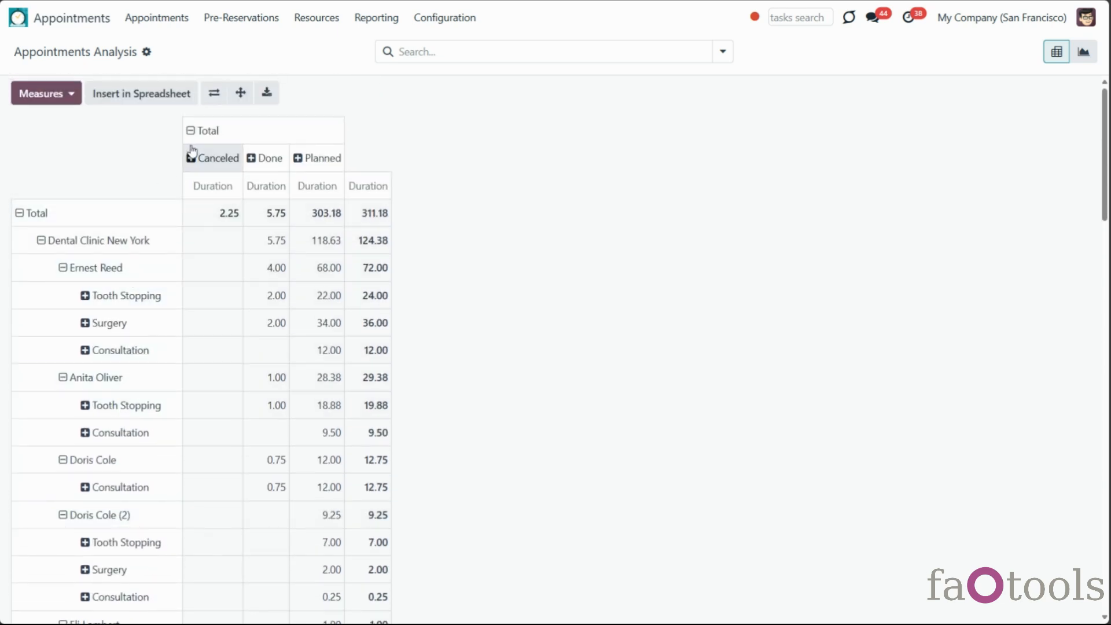
left_click(275, 98)
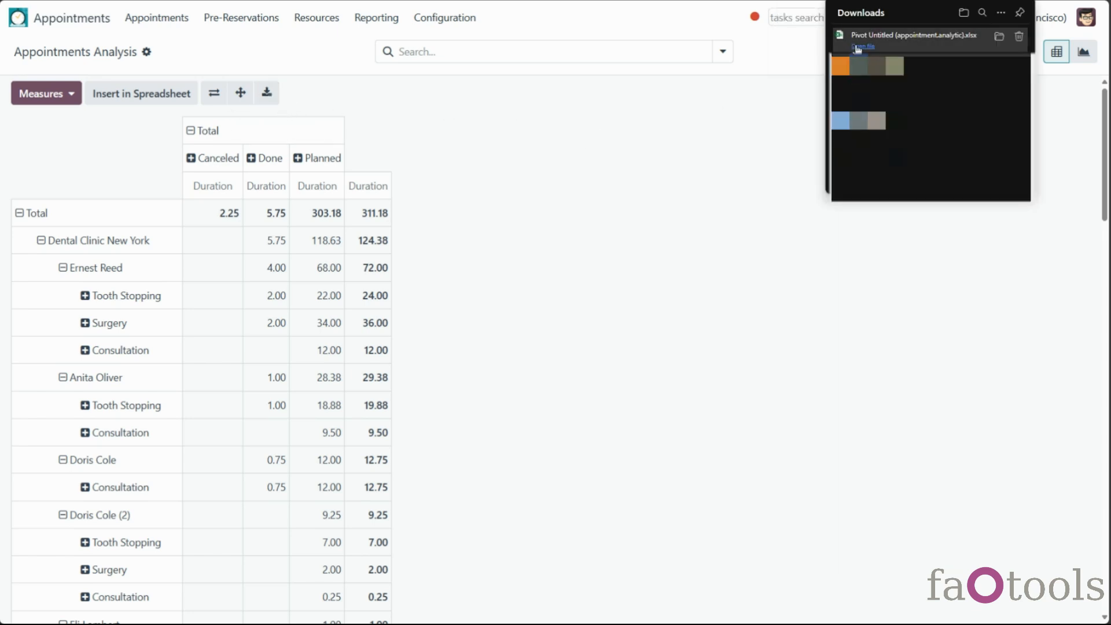
left_click(857, 48)
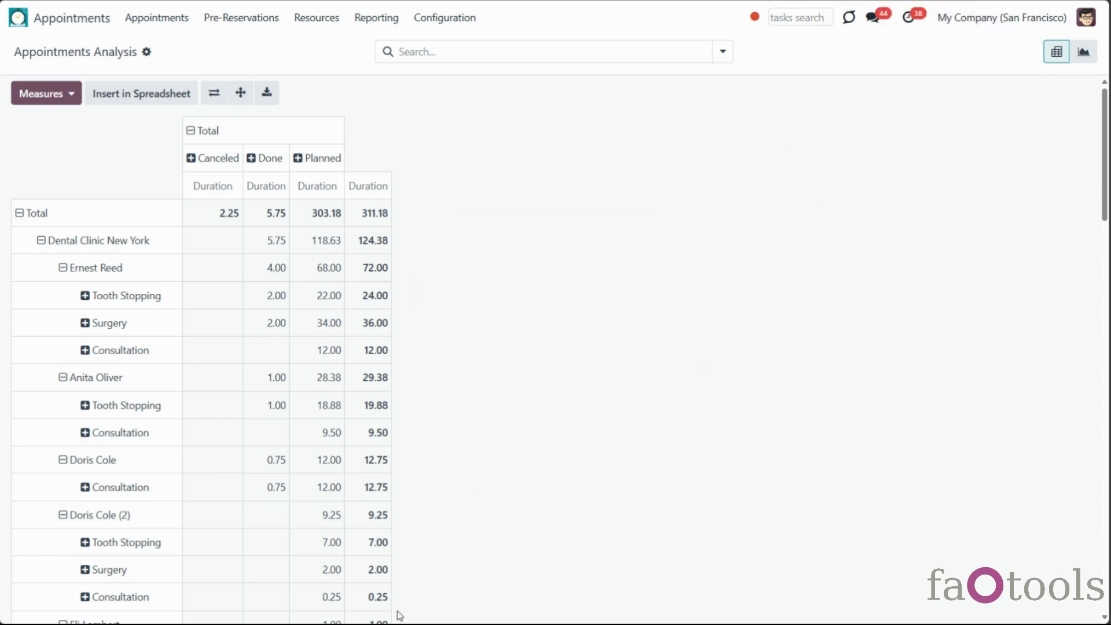
left_click(370, 567)
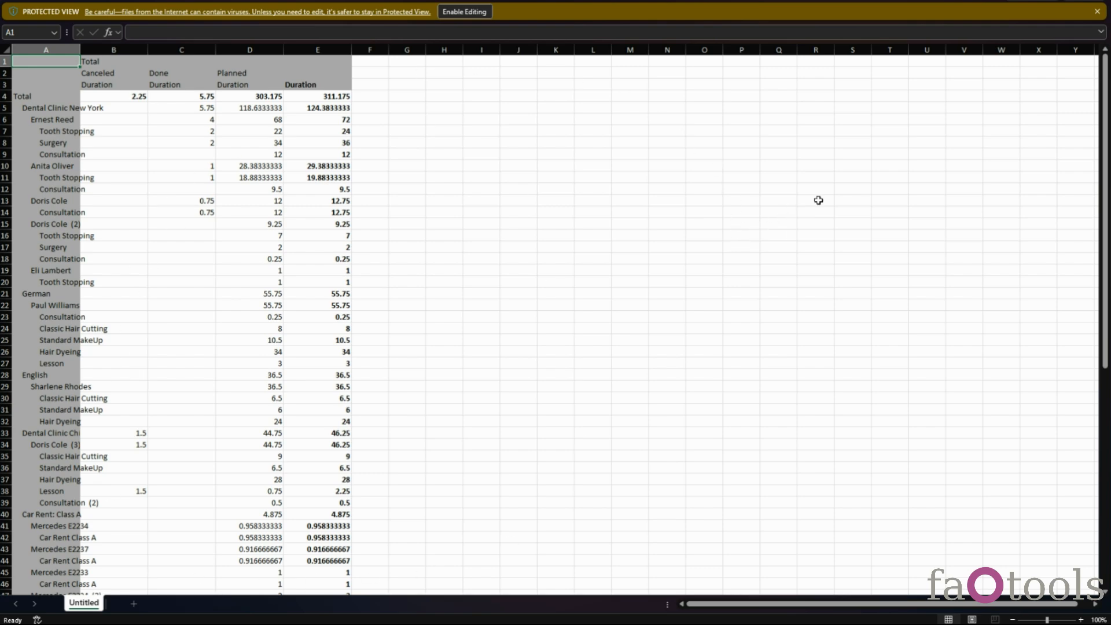
left_click(1096, 1)
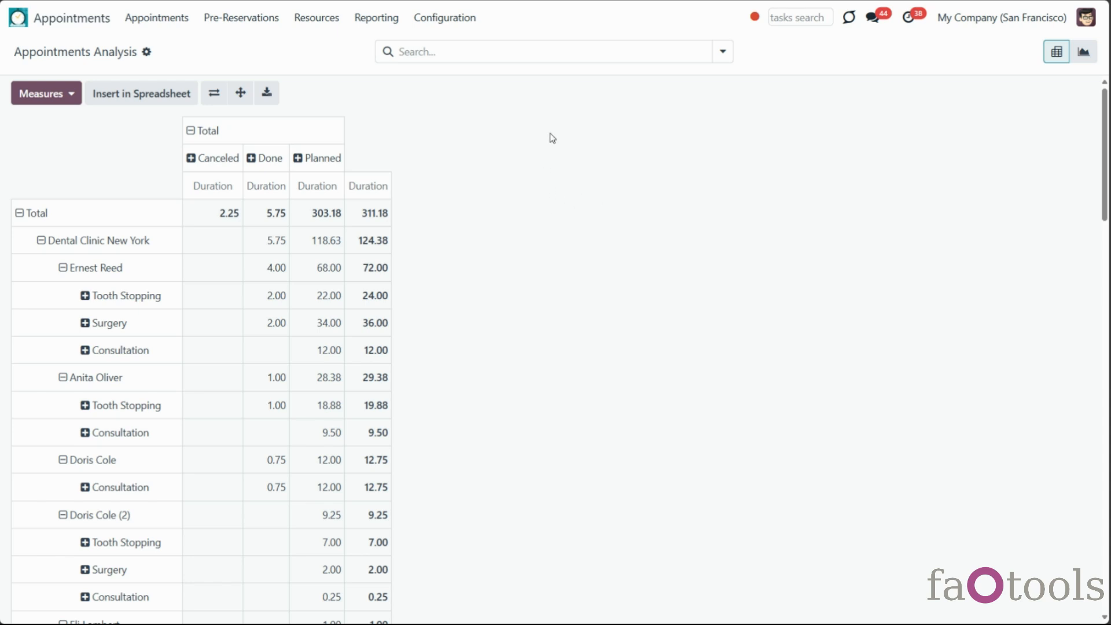
Group rows by Resource Type and By All Resources (incl. Aliases), dropping the trial Service grouping
left_click(723, 53)
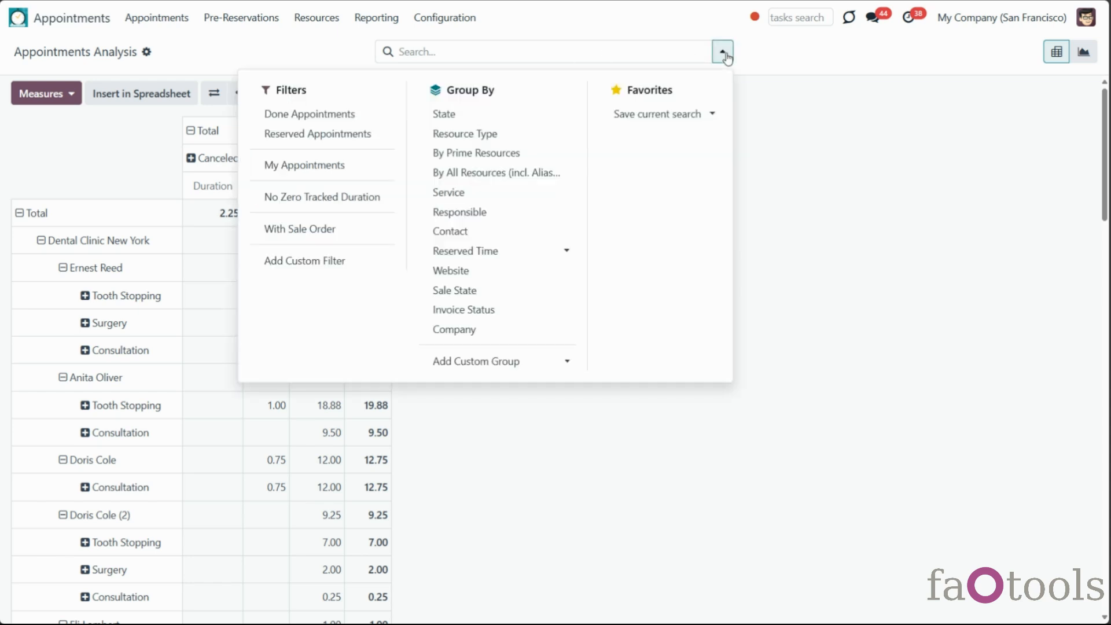
left_click(474, 135)
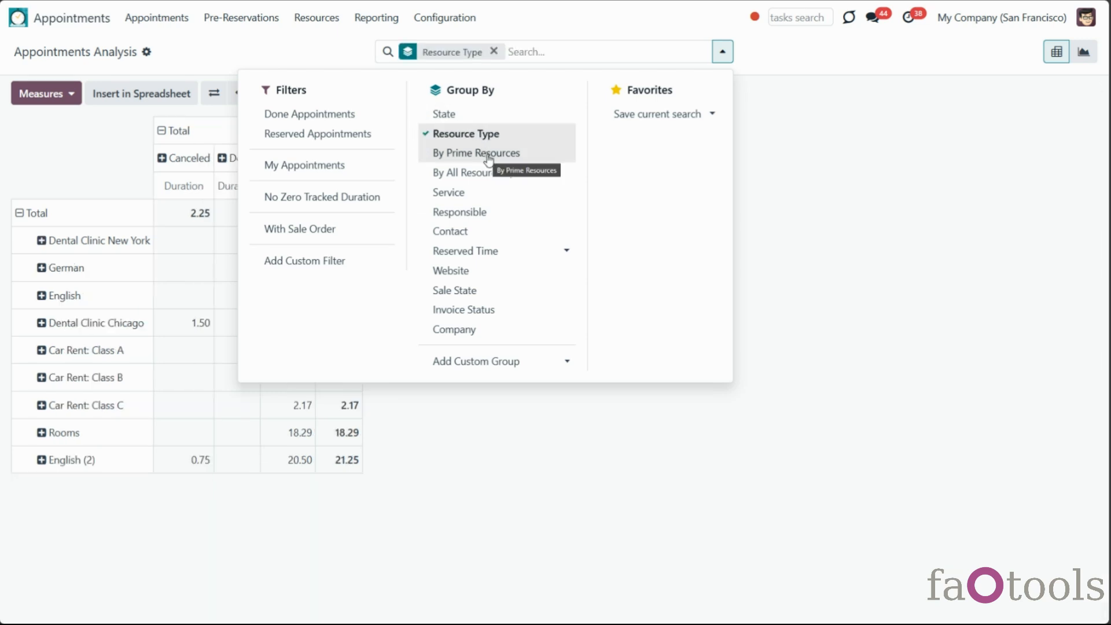
left_click(507, 174)
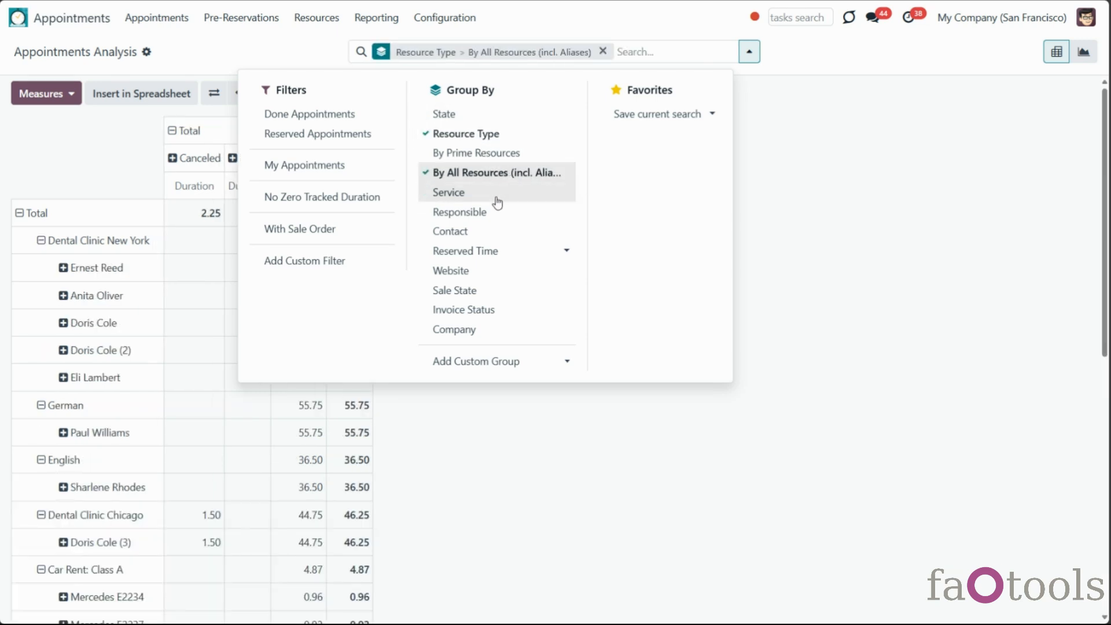
left_click(496, 201)
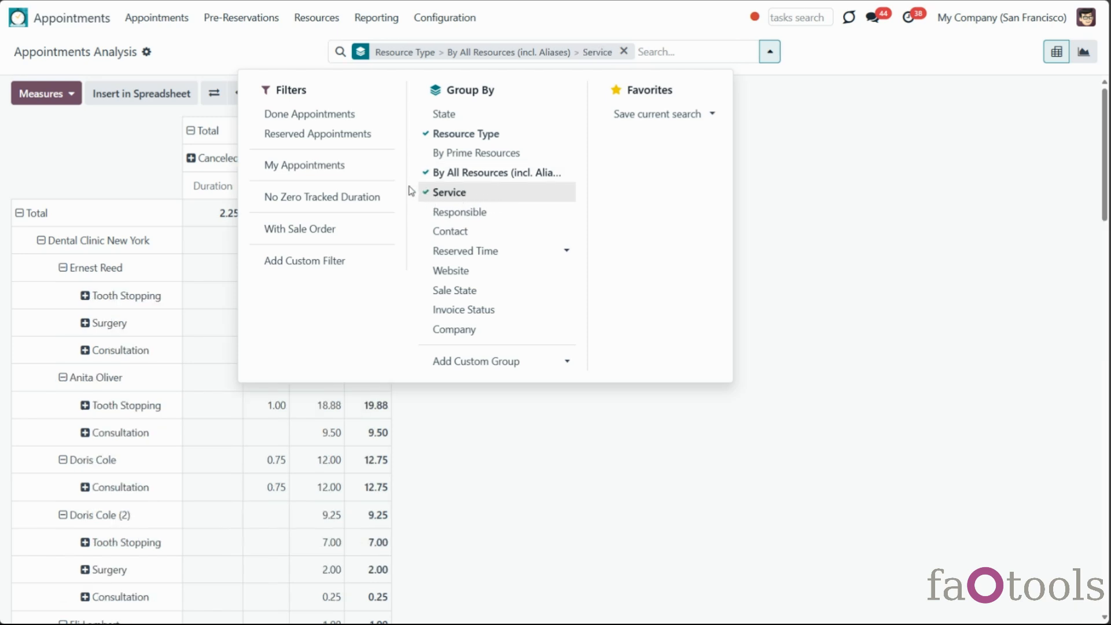
left_click(369, 167)
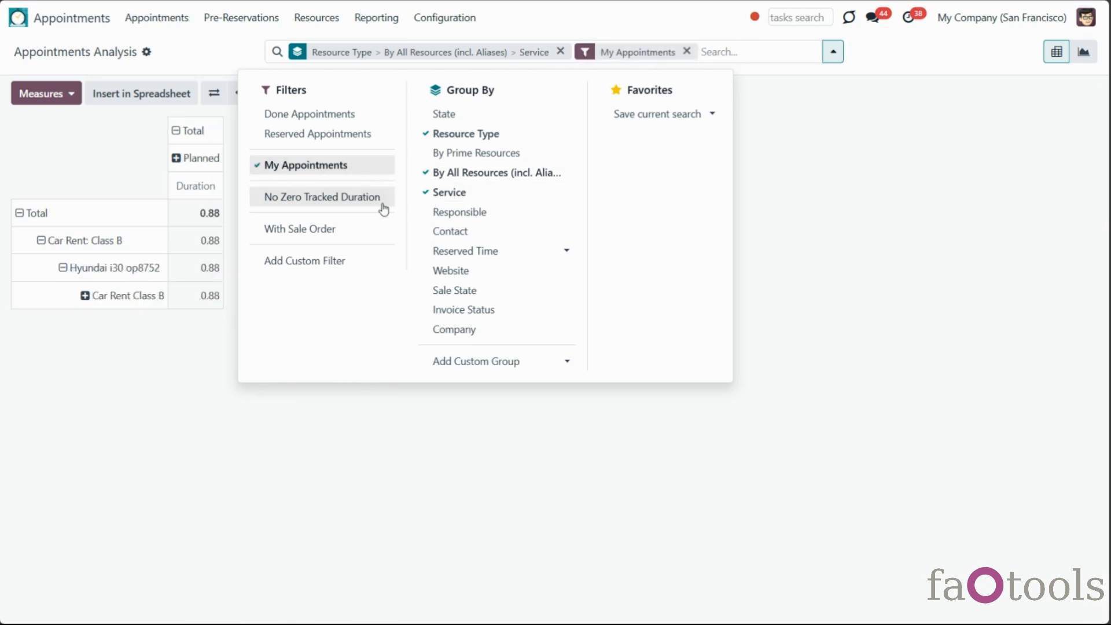
left_click(336, 166)
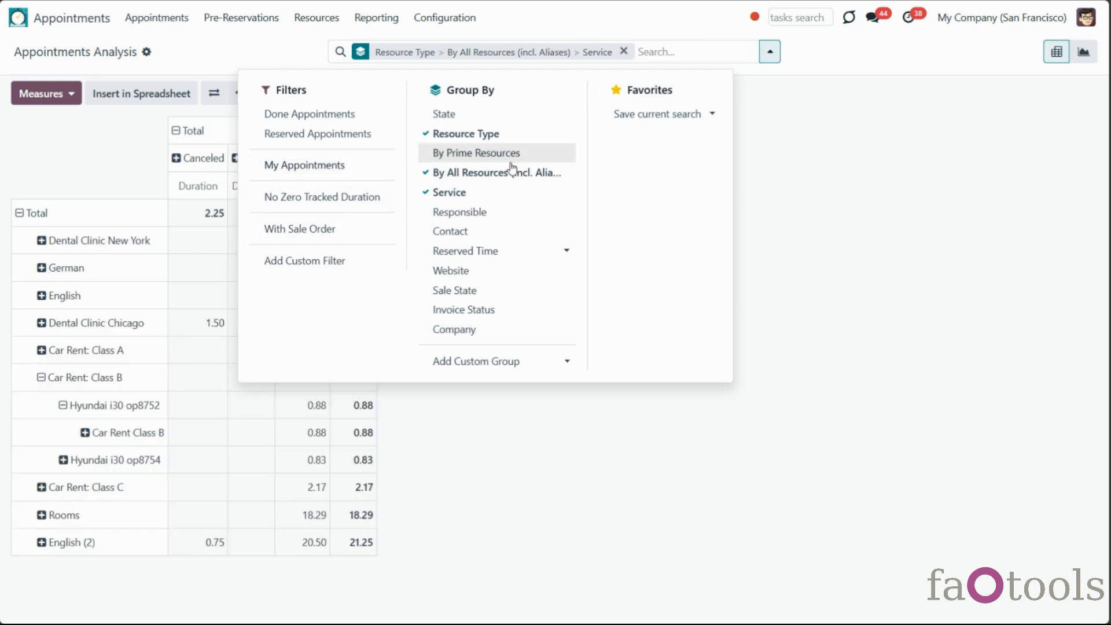
left_click(502, 192)
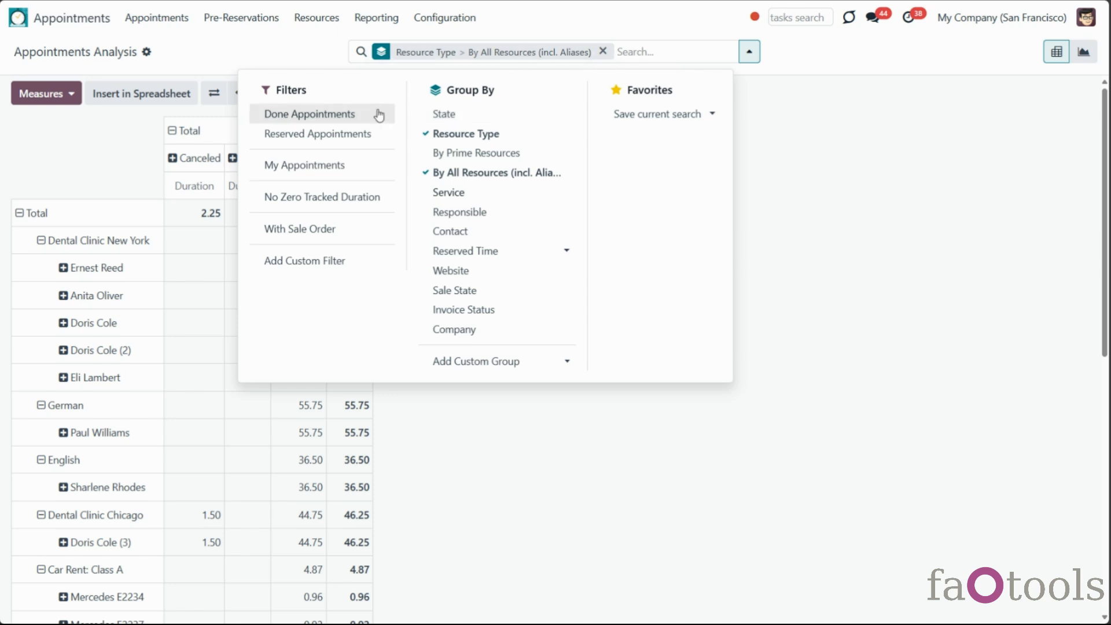
Try the Done, Reserved and My Appointments filters, then clear them all
left_click(348, 116)
left_click(348, 135)
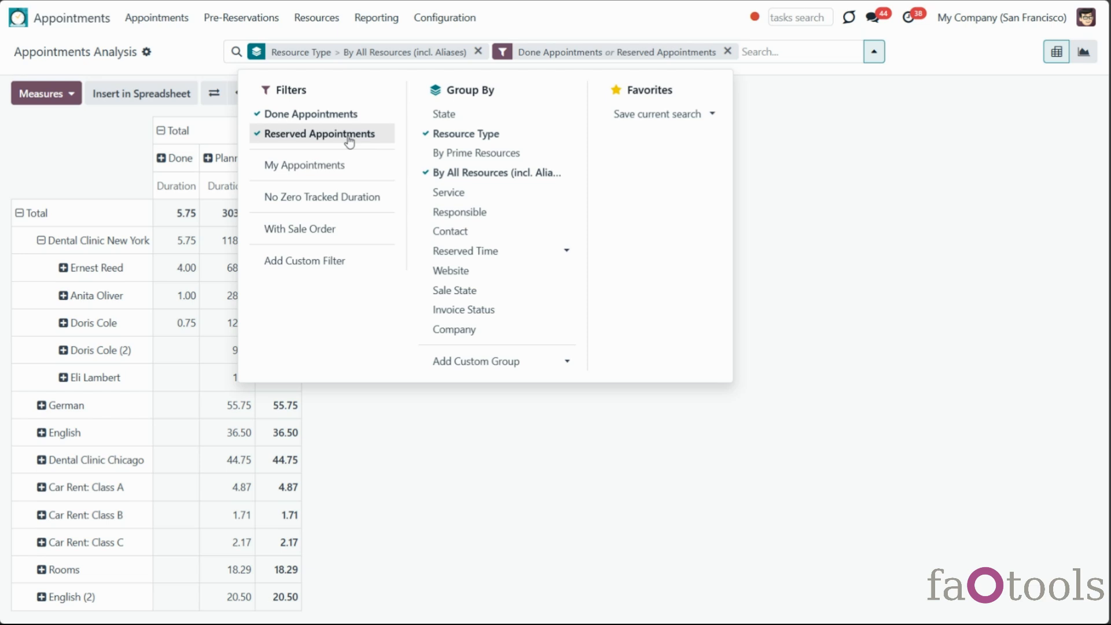
left_click(348, 137)
left_click(336, 168)
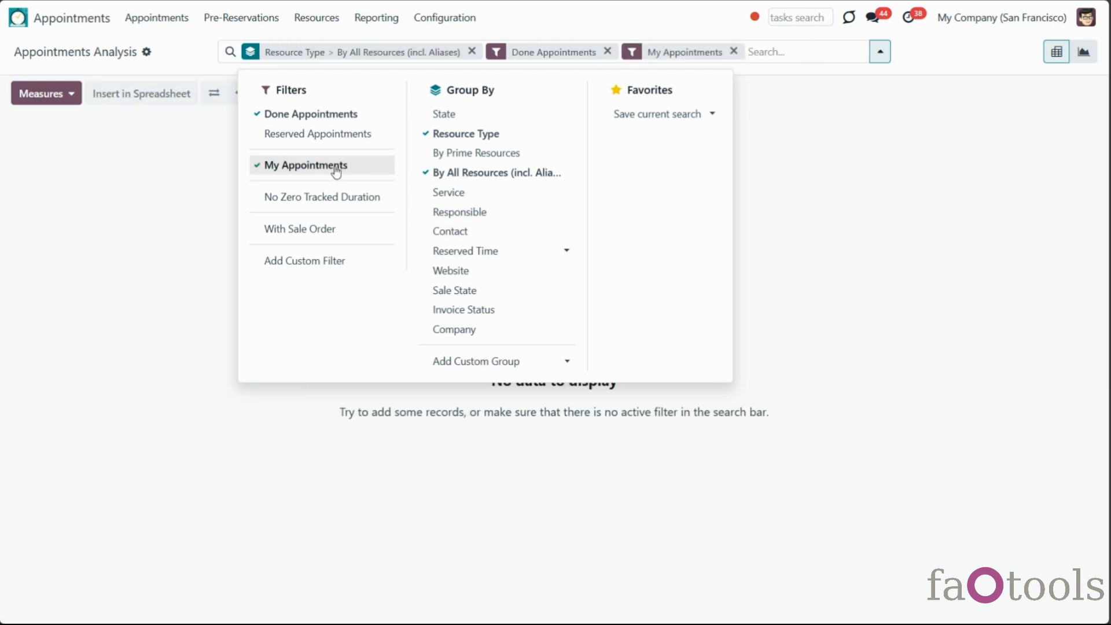
left_click(336, 168)
left_click(342, 116)
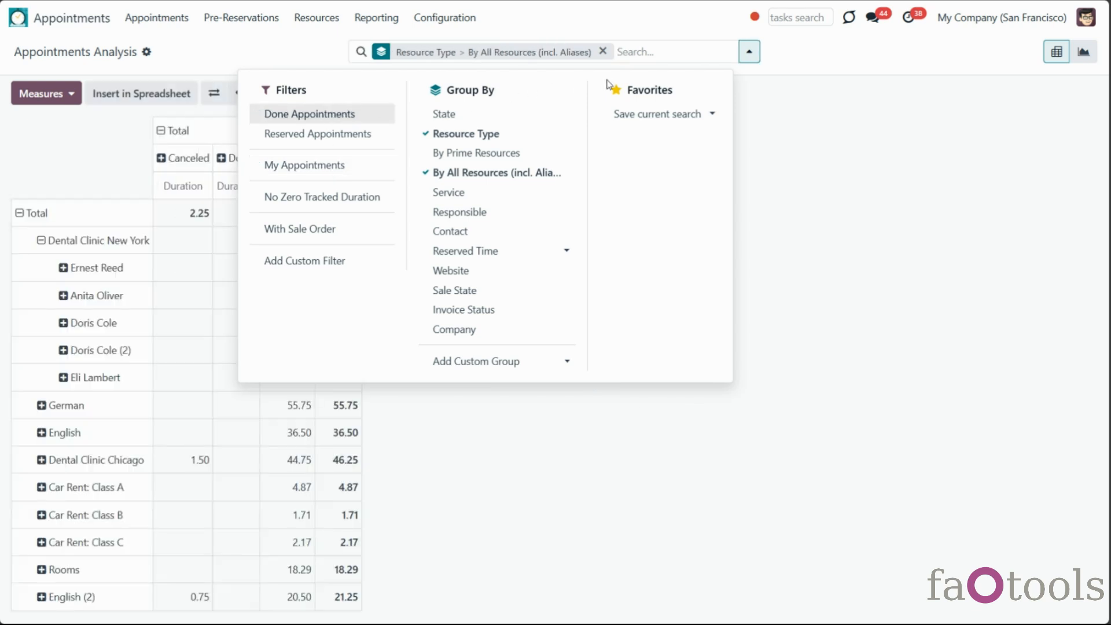
left_click(673, 52)
Search contacts for 'azure', then clear that and the Resource Type facet and switch to the graph view
type("azure")
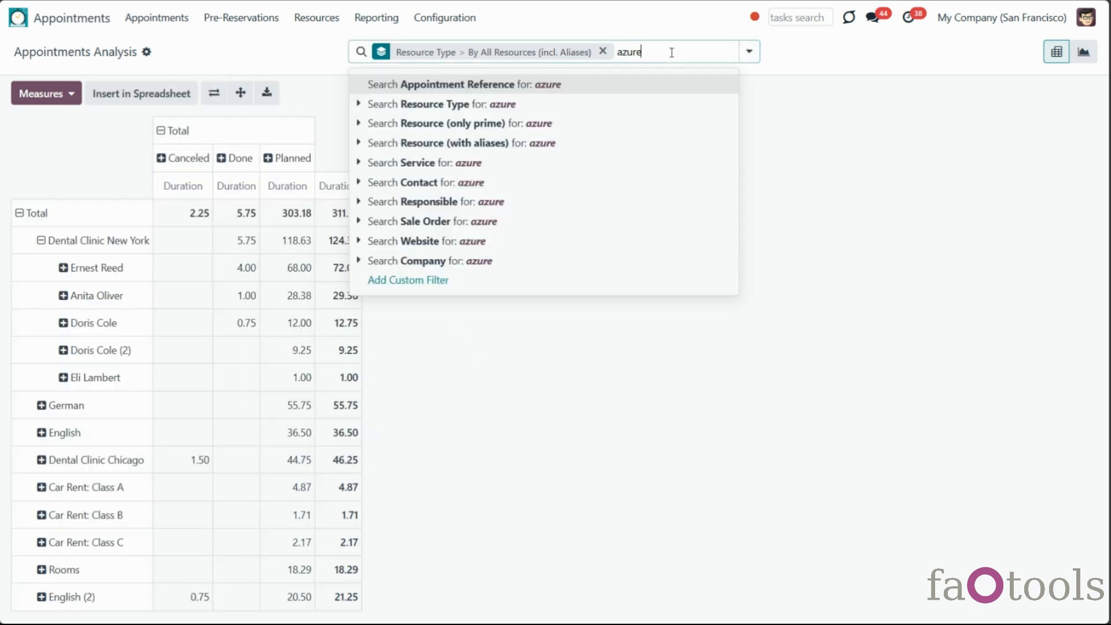
left_click(492, 181)
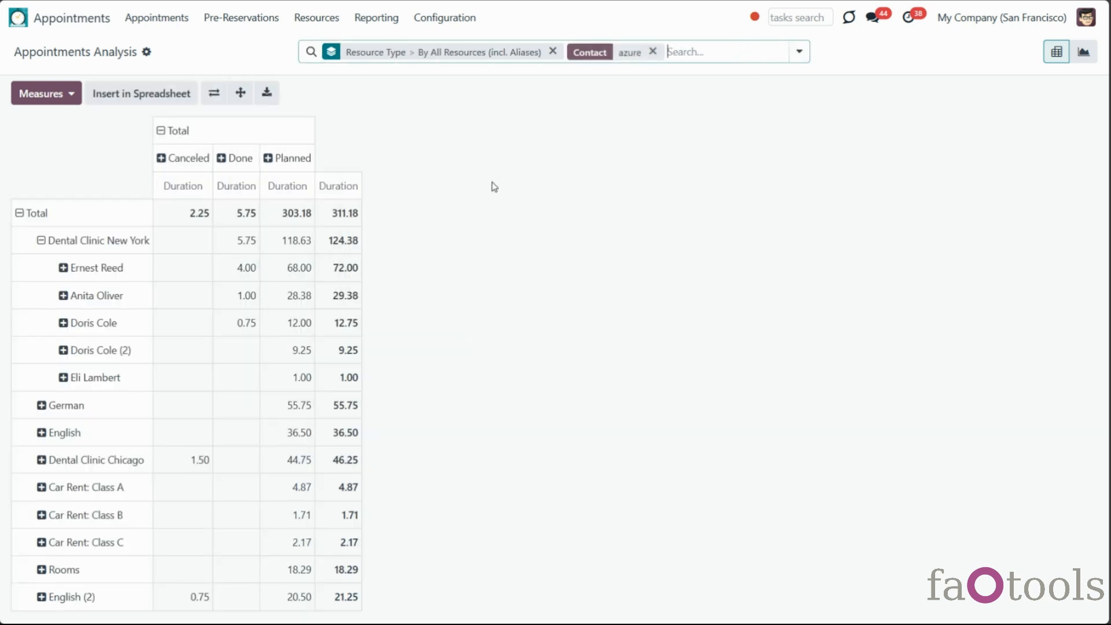
left_click(653, 51)
left_click(602, 51)
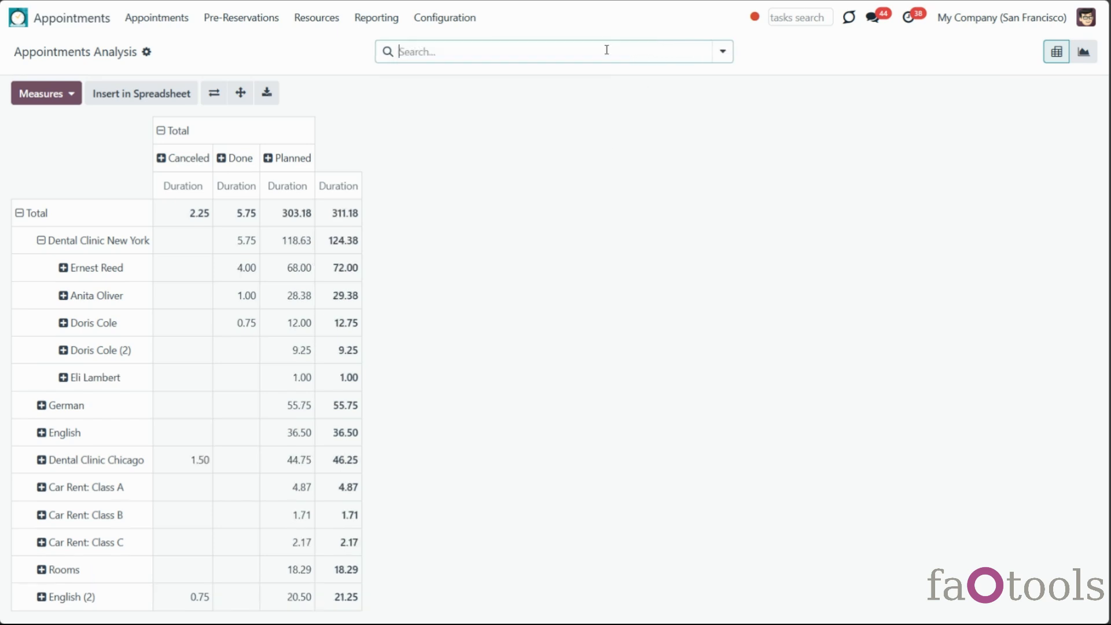
left_click(1080, 56)
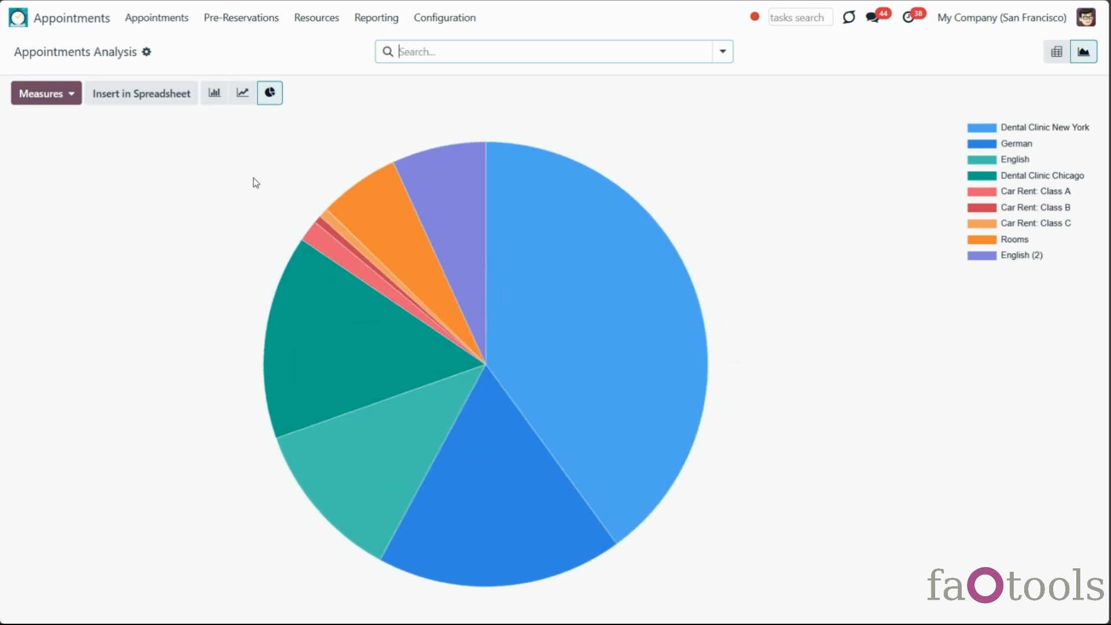
Switch the duration chart between bar, line and pie styles
left_click(214, 96)
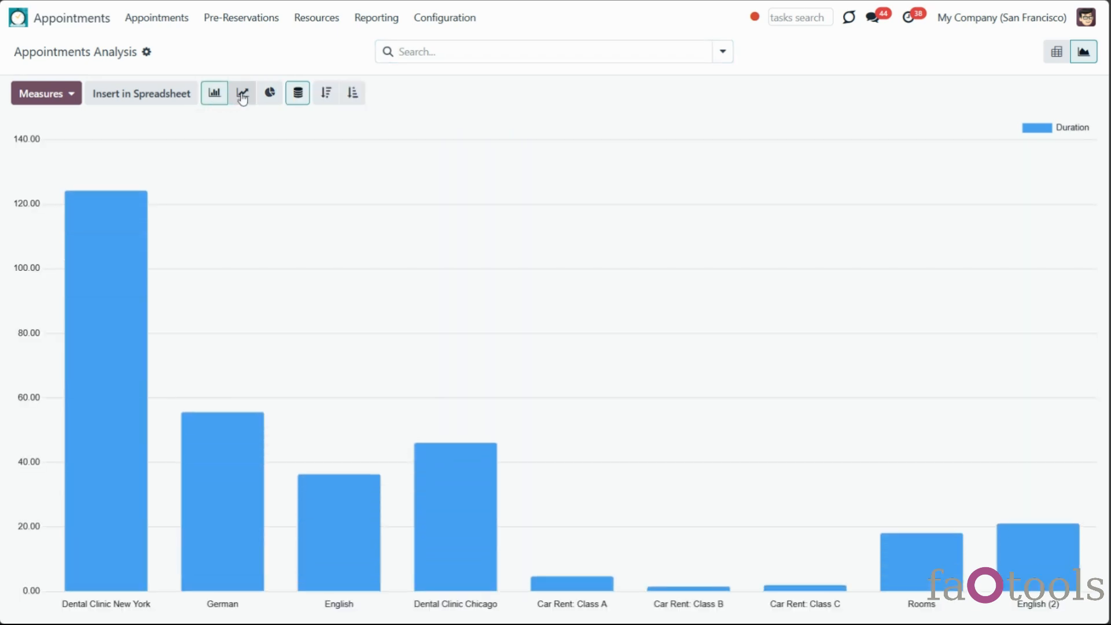
left_click(242, 94)
left_click(266, 100)
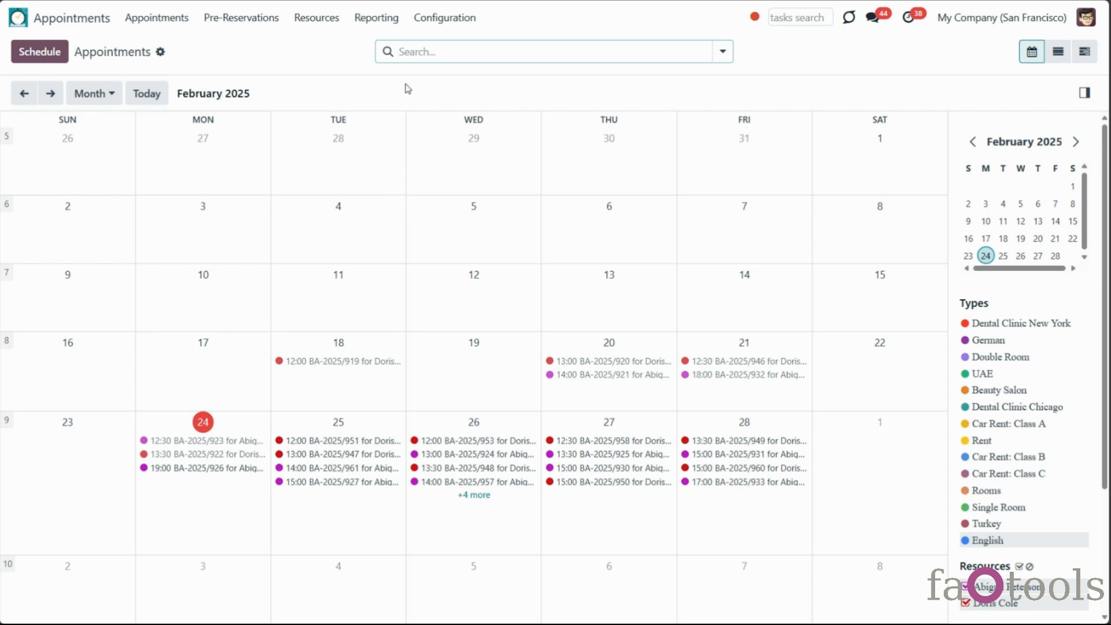
Check the Dental Clinic New York resource type's default alarms: 2 Hour(s) Email and 1 Day(s) Email
left_click(317, 17)
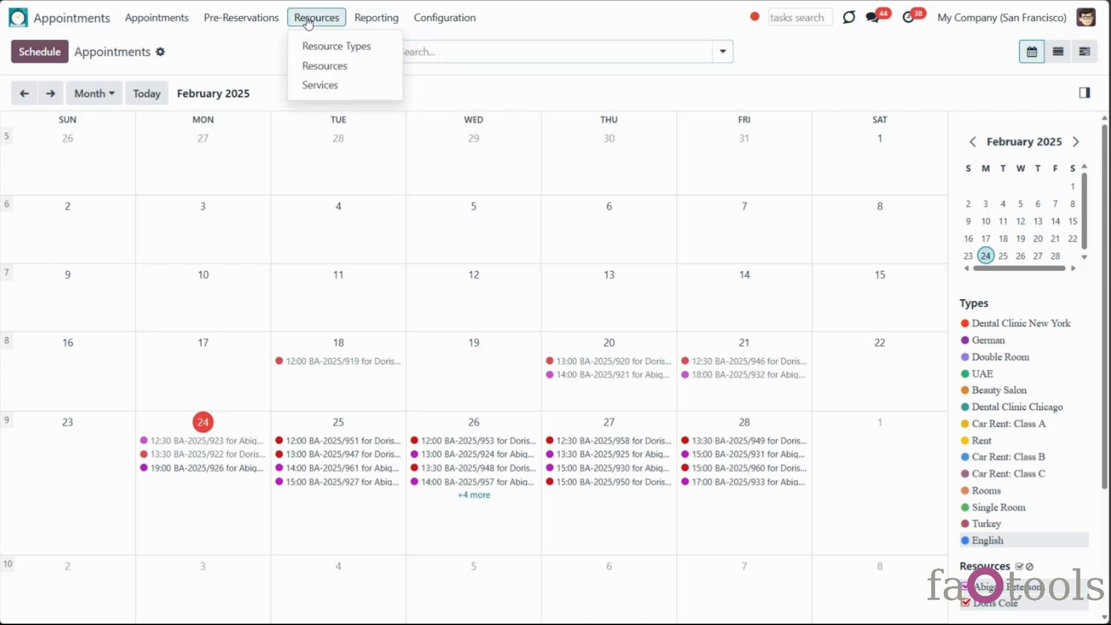
left_click(310, 43)
left_click(145, 160)
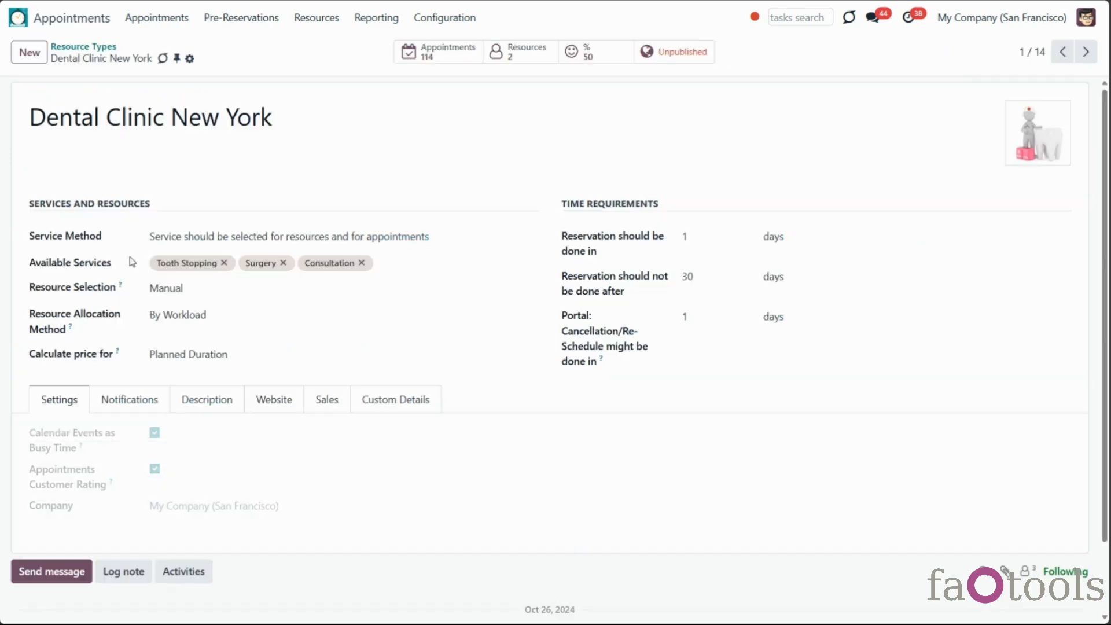
left_click(116, 401)
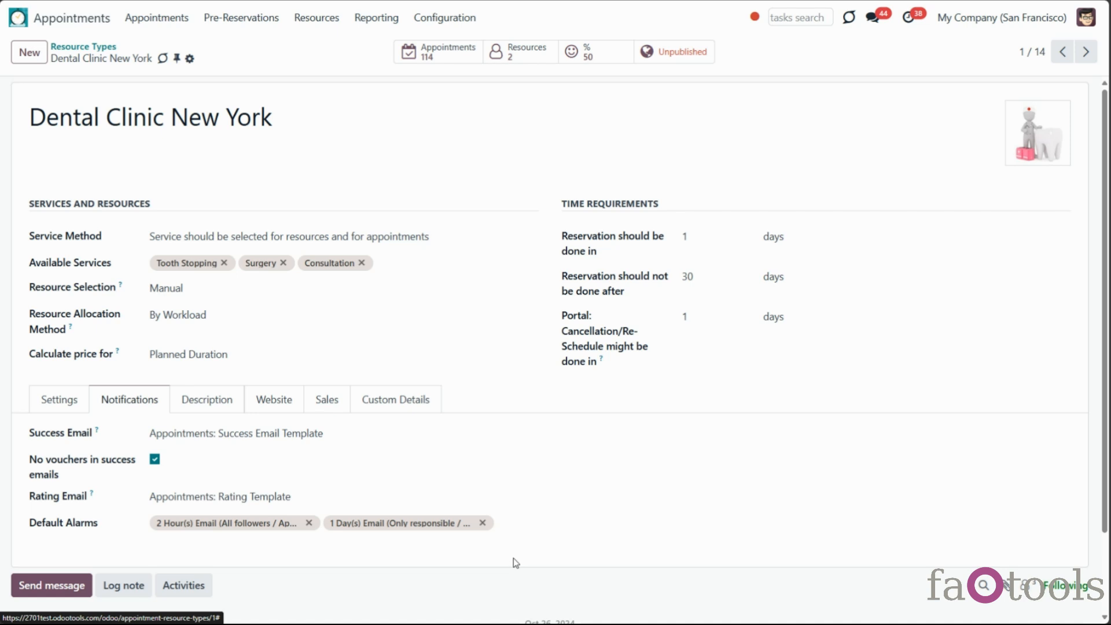
left_click(519, 526)
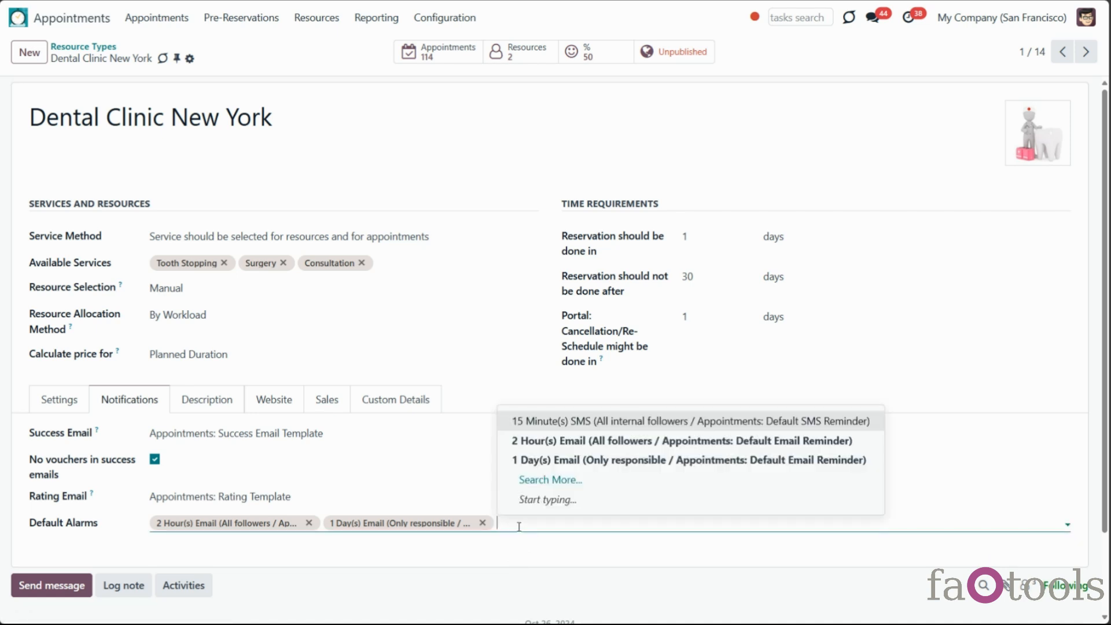
left_click(520, 537)
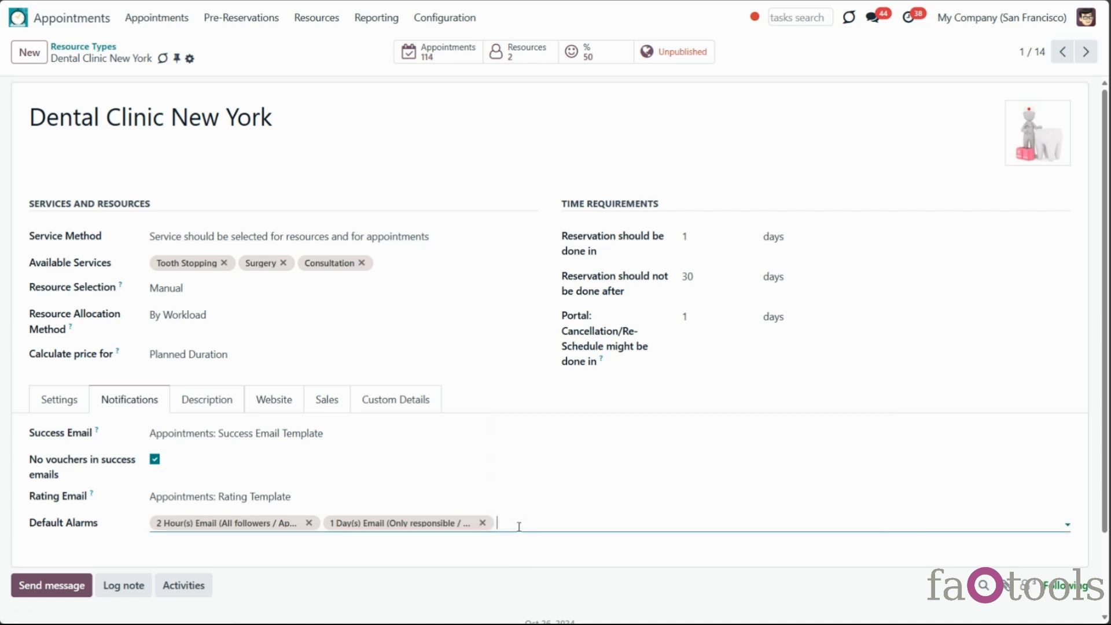
left_click(457, 20)
Browse reminders, expanding the SMS (1) and Email (2) groups, and start a new 1 Day(s) Email reminder
left_click(446, 197)
left_click(21, 142)
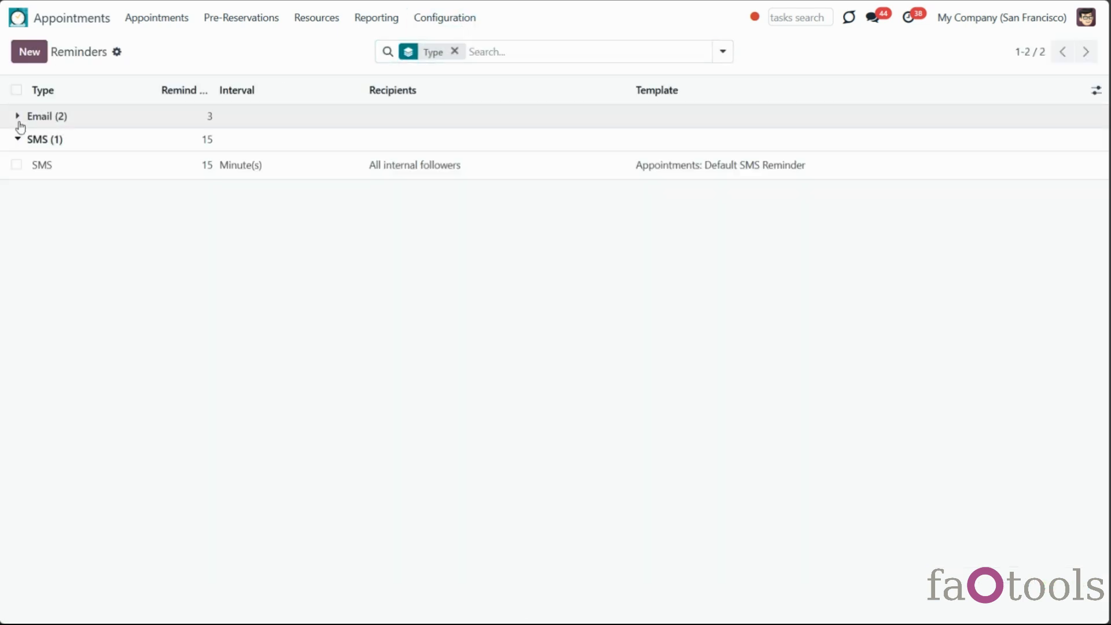
left_click(18, 122)
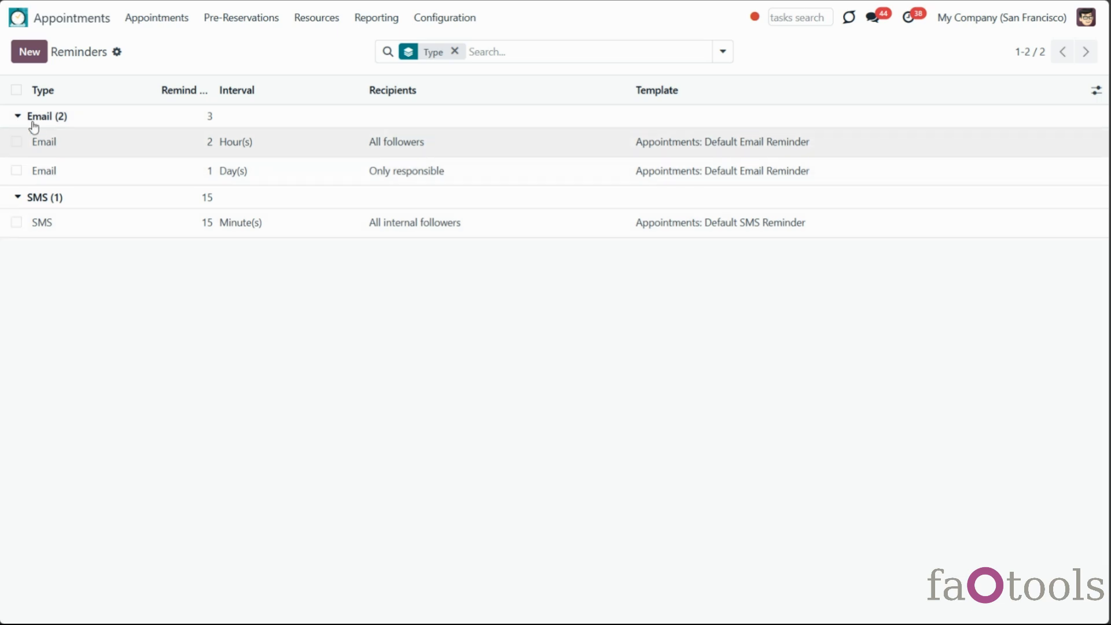
left_click(30, 52)
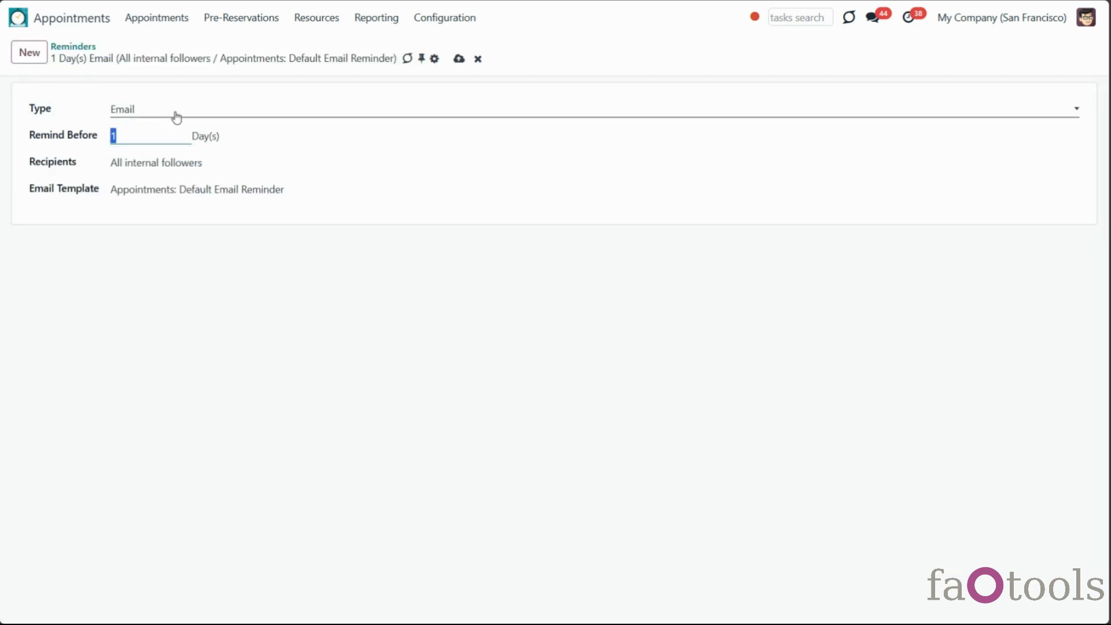
left_click(242, 109)
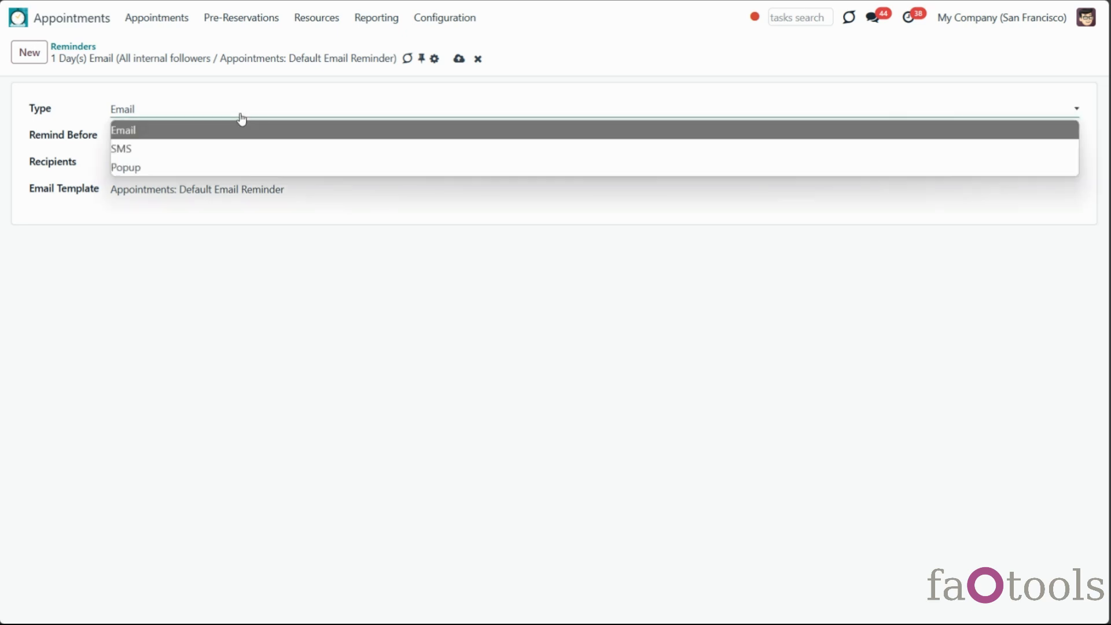
left_click(251, 153)
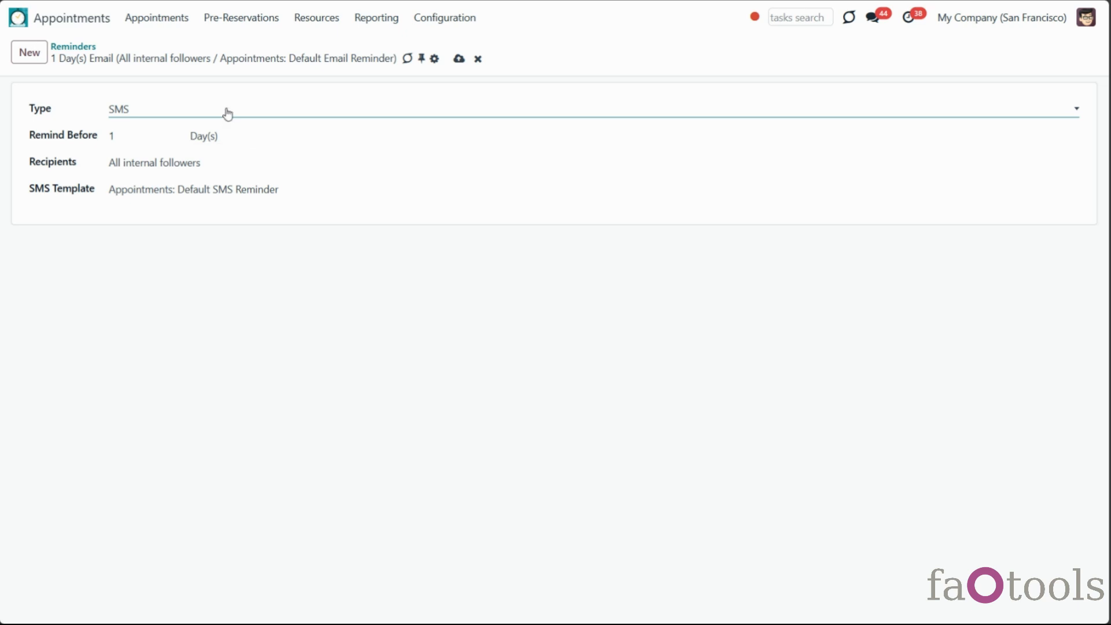
left_click(154, 112)
left_click(158, 131)
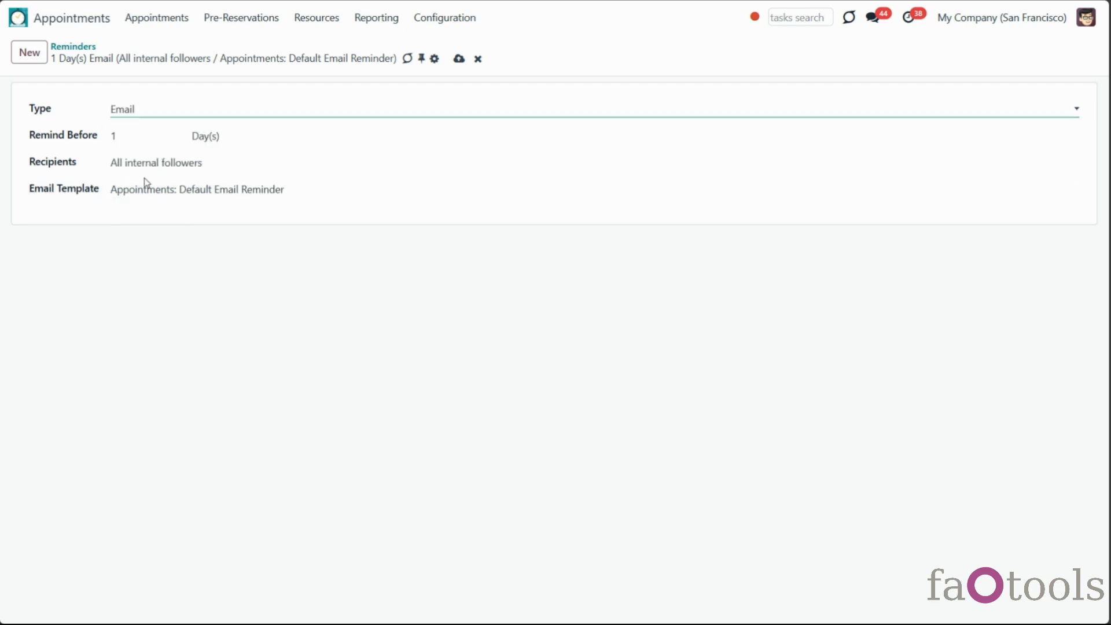
left_click(174, 194)
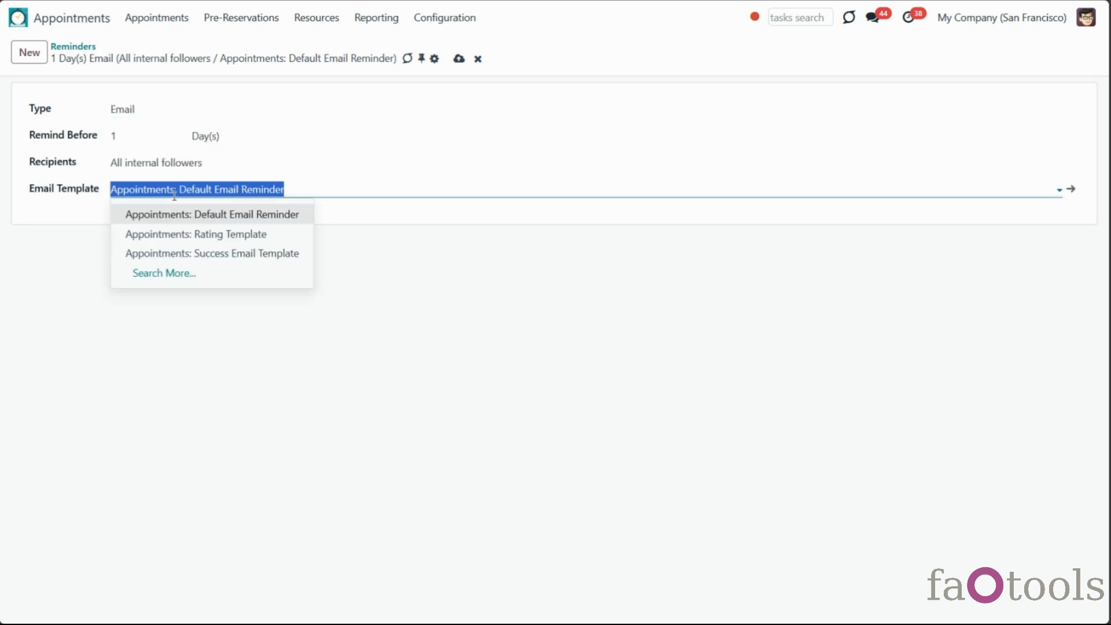
left_click(349, 213)
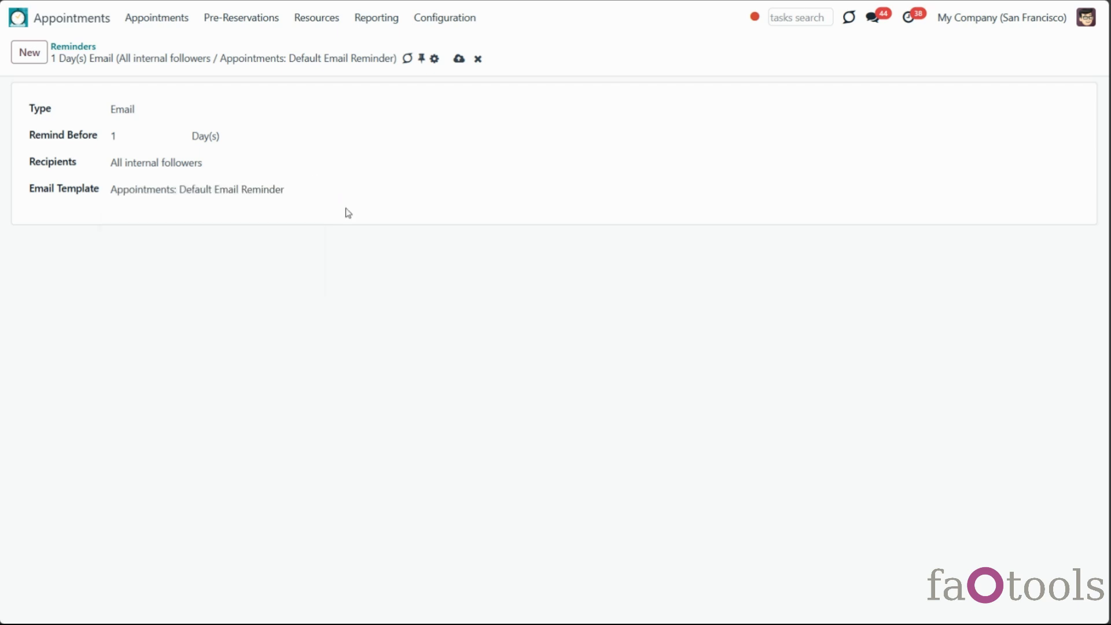
left_click(437, 20)
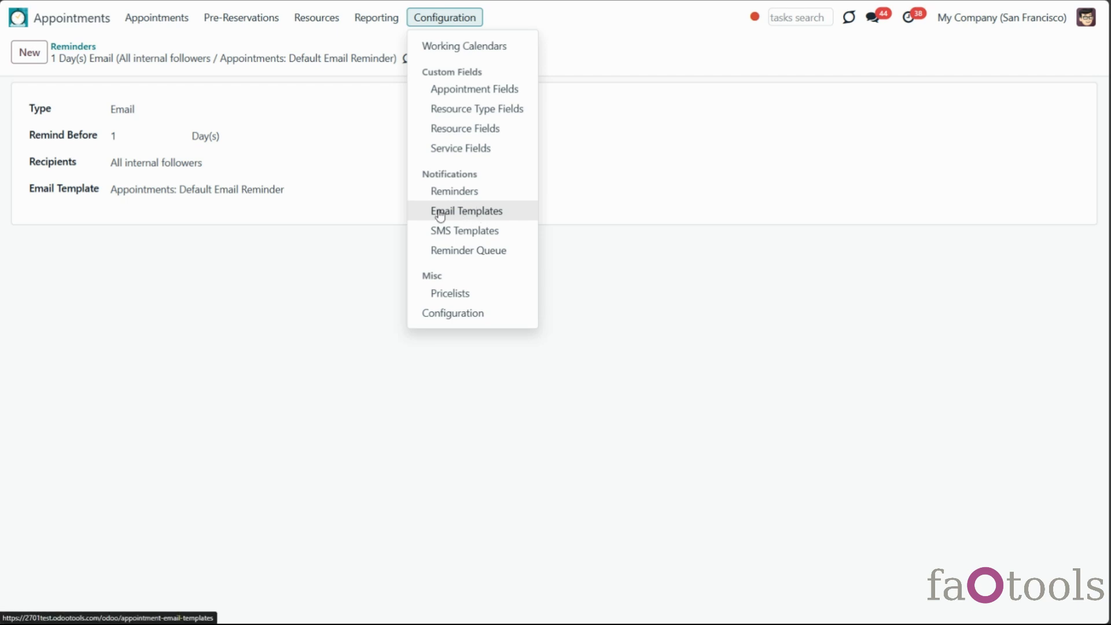
left_click(245, 242)
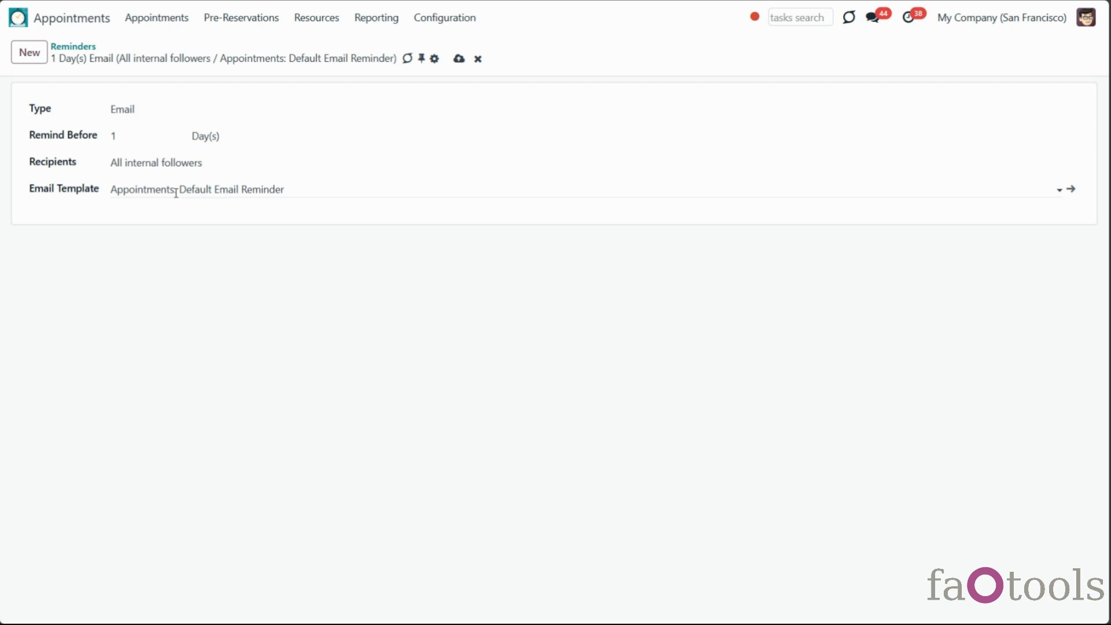
left_click(435, 22)
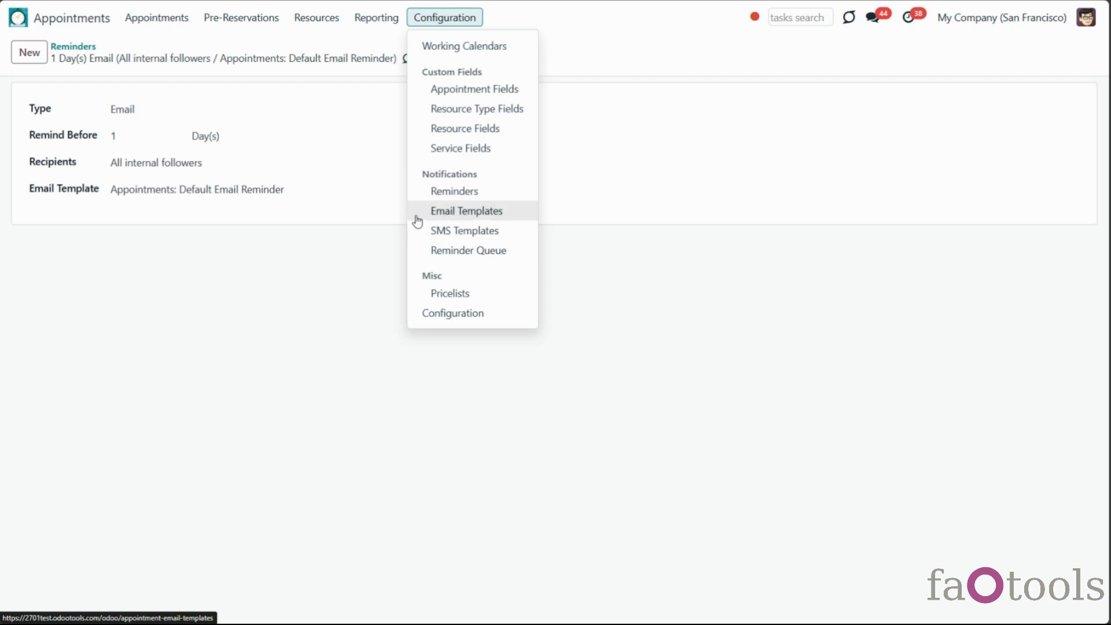
left_click(324, 218)
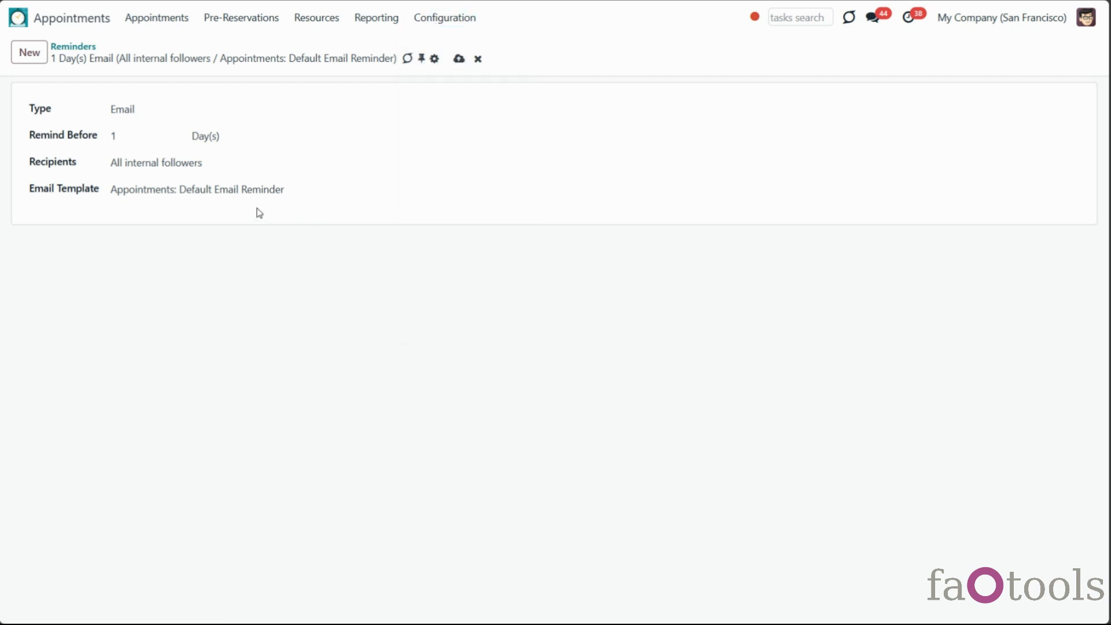
Change the reminder's lead time unit from Day(s) to Hour(s)
left_click(200, 139)
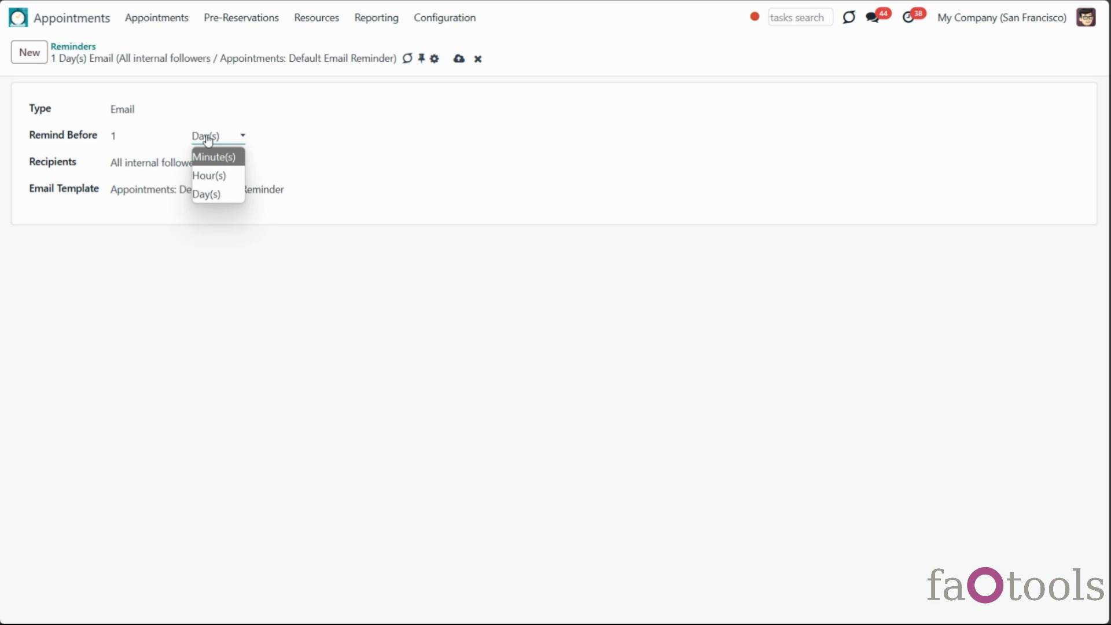
left_click(211, 176)
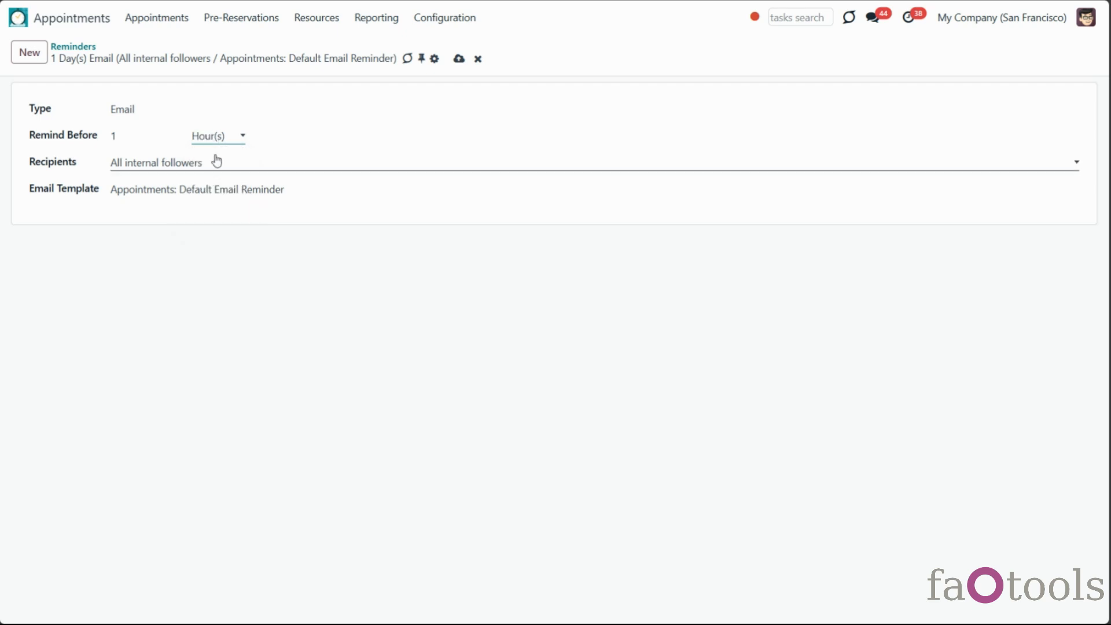
left_click(216, 161)
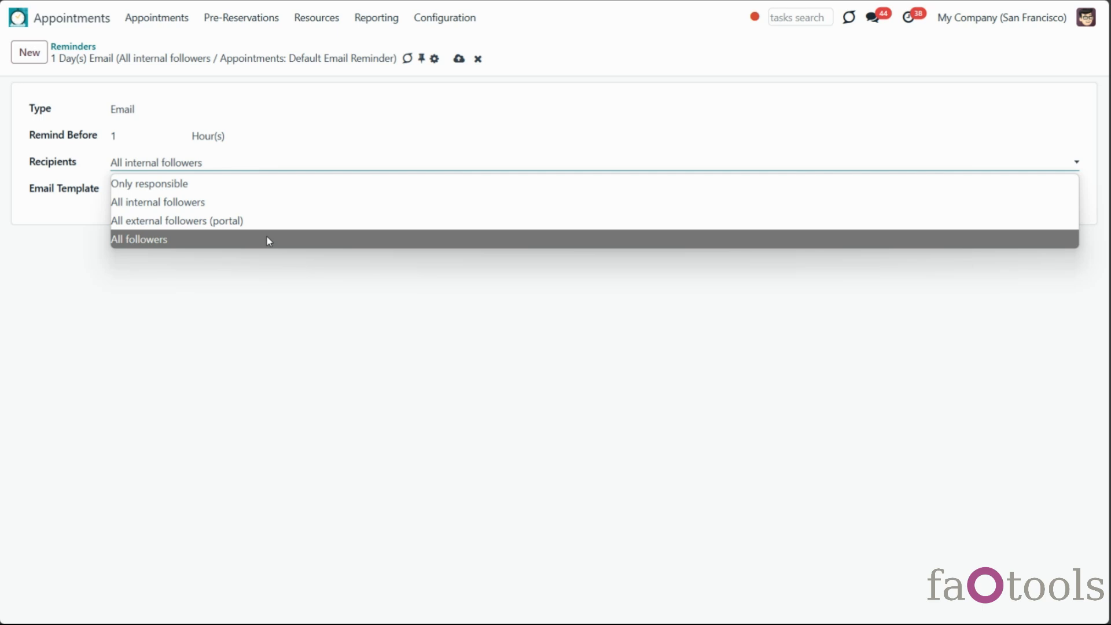
Keep the reminder type as Email, send it to All followers, save, and open Dental Clinic New York
left_click(197, 109)
left_click(199, 166)
left_click(199, 168)
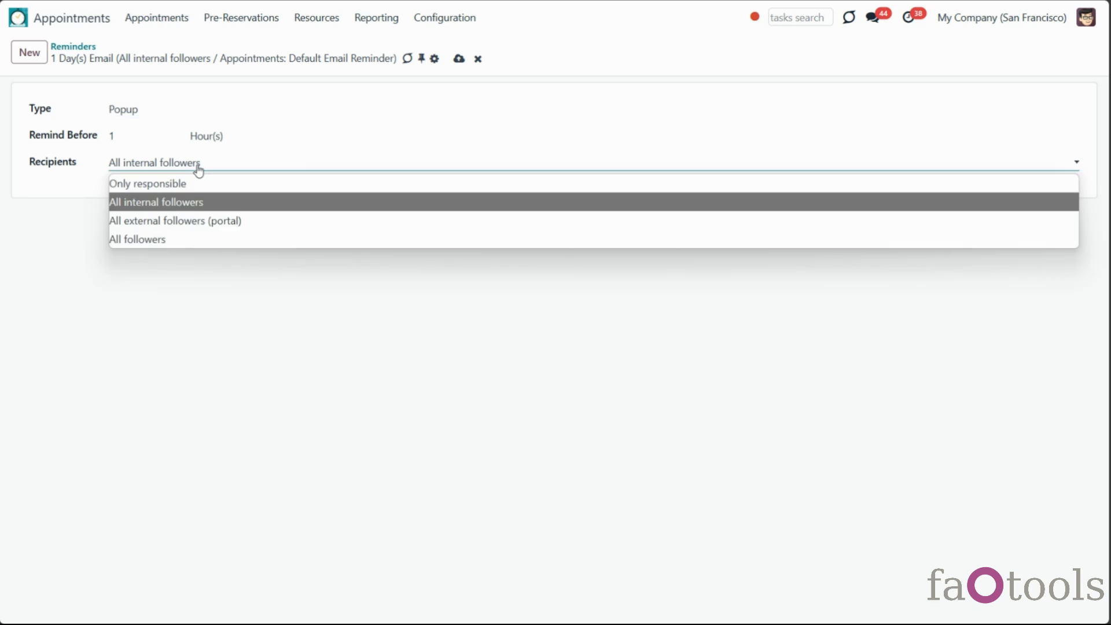
left_click(198, 169)
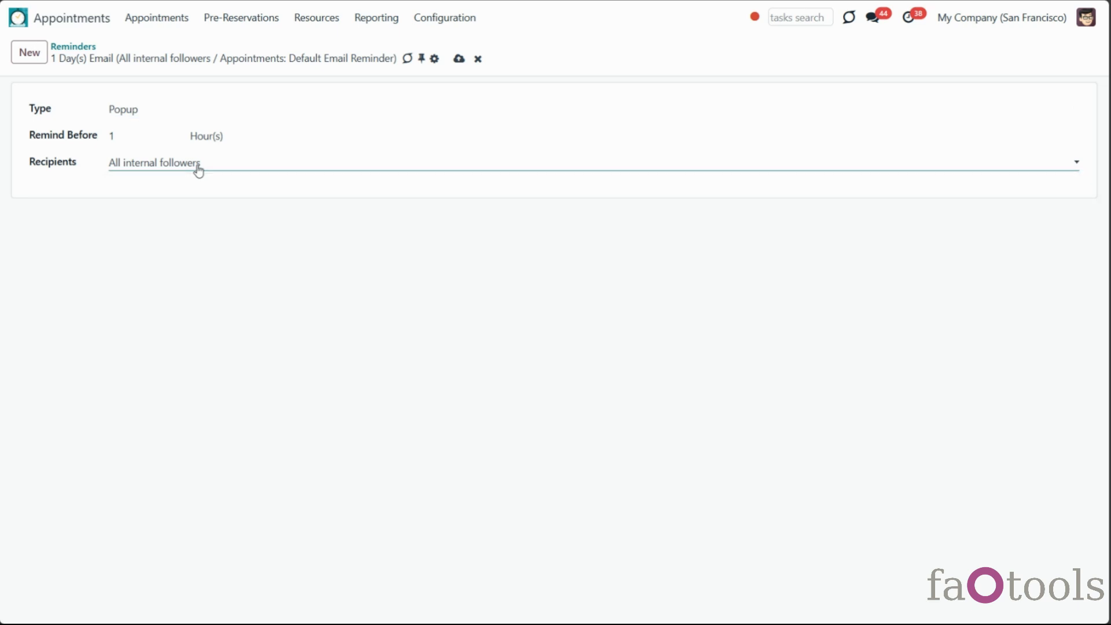
left_click(193, 118)
left_click(188, 130)
left_click(183, 168)
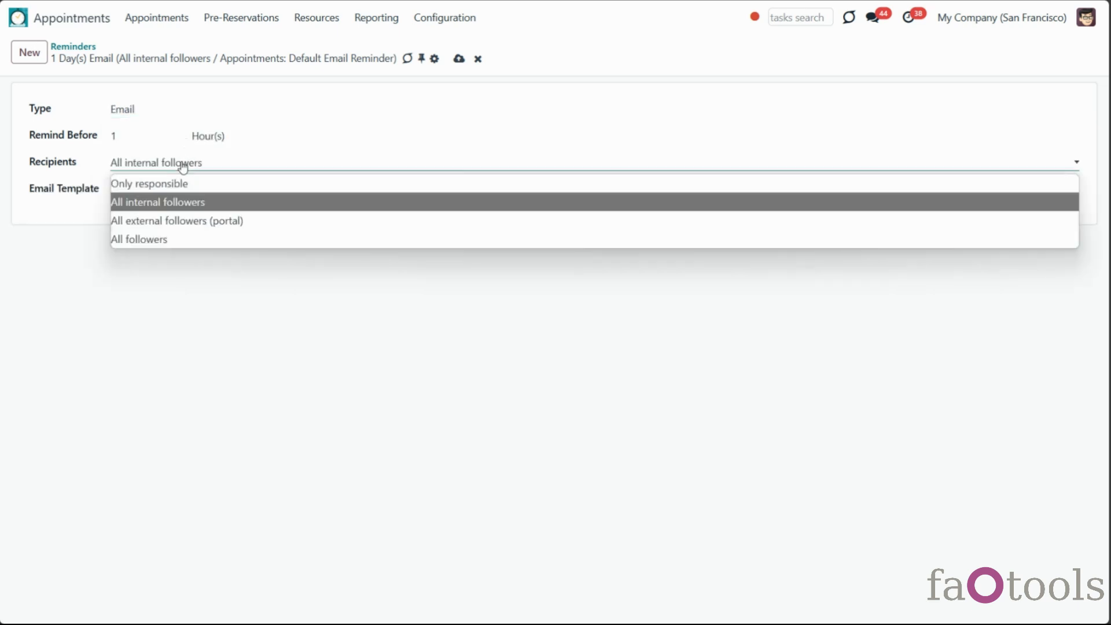
left_click(191, 239)
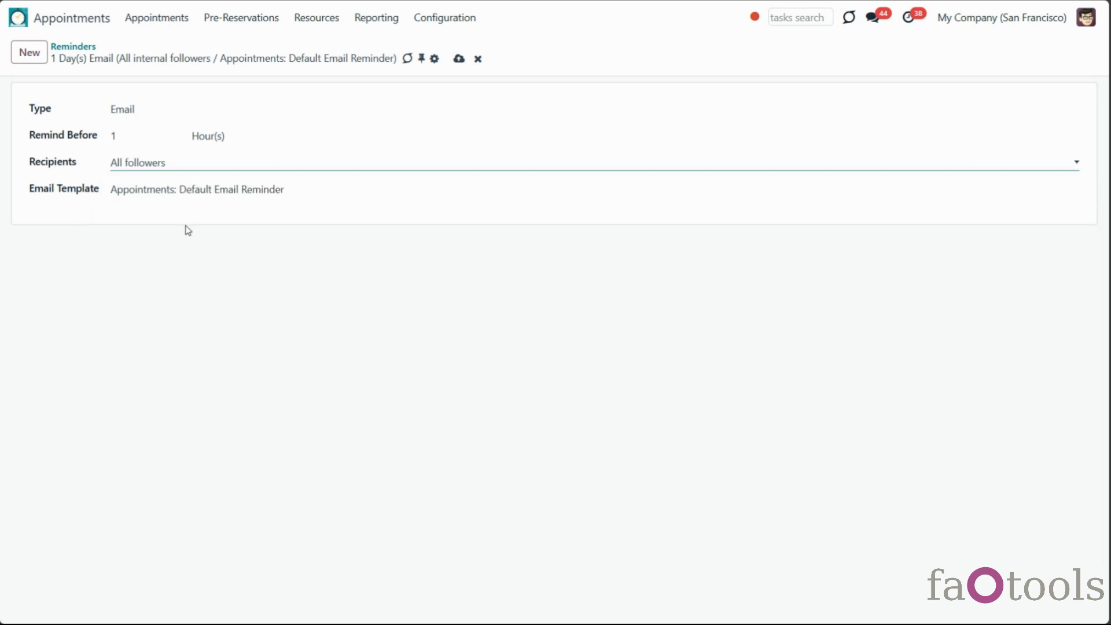
left_click(459, 58)
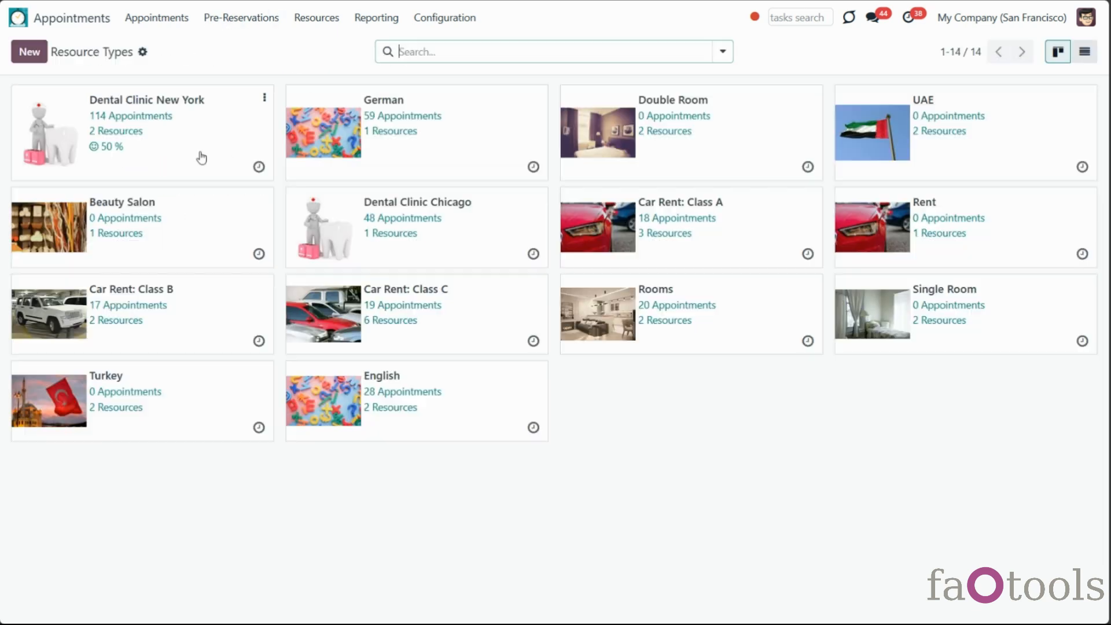
left_click(200, 156)
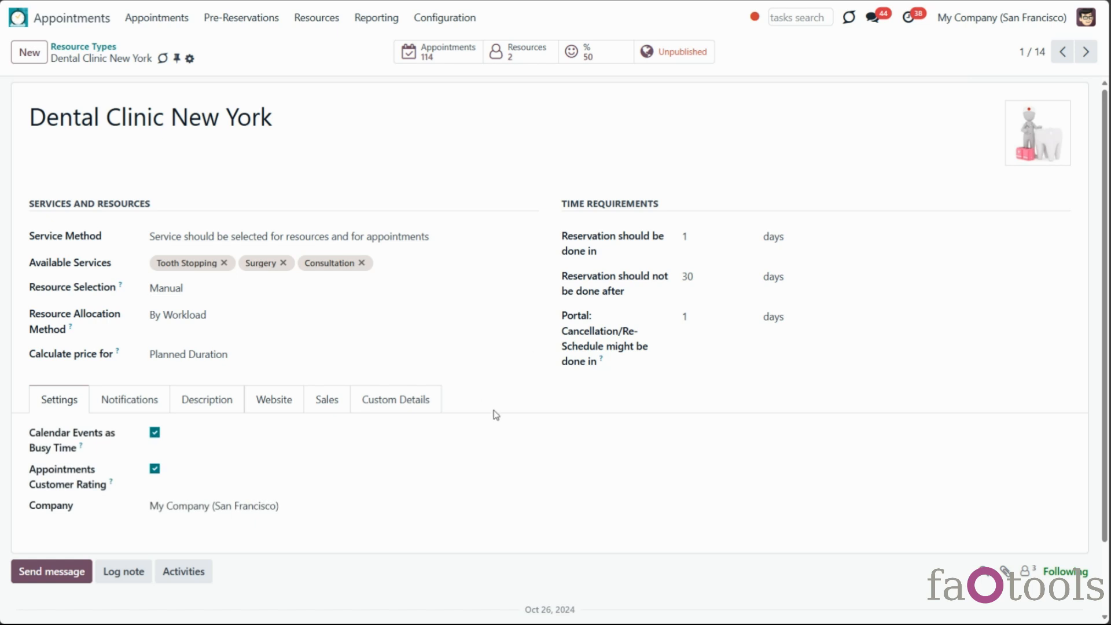
Add the 1 Hour(s) Email reminder to Dental Clinic New York's default alarms on Notifications
left_click(130, 399)
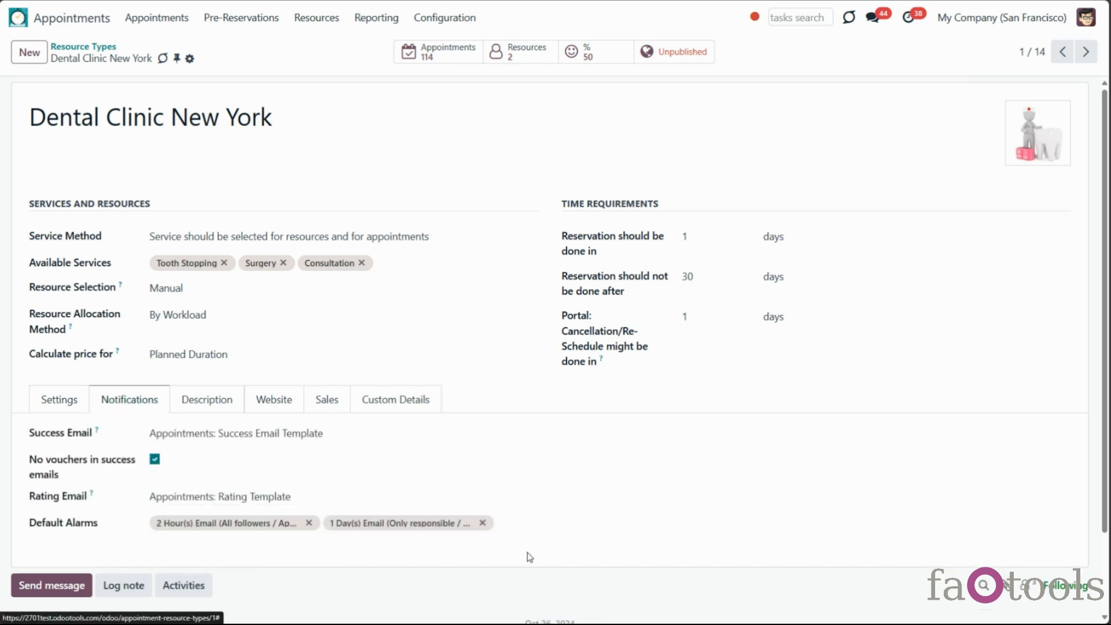
left_click(521, 523)
left_click(574, 399)
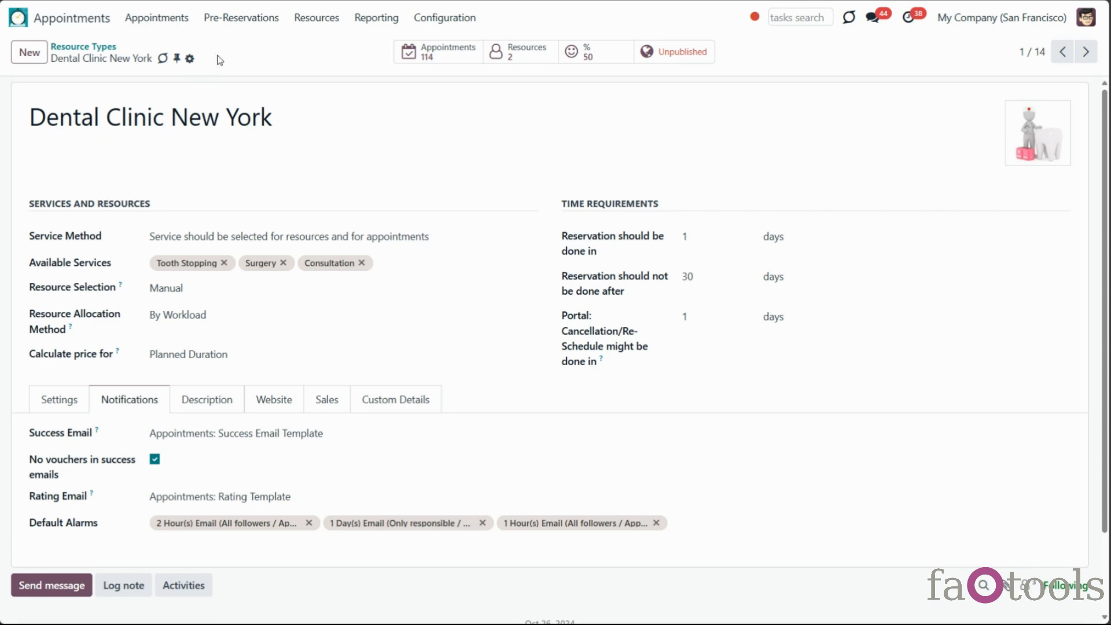
Give appointment BA-2025/957 a 15 Minute(s) SMS alarm and a 1 Hour(s) Email alarm, and save
left_click(145, 23)
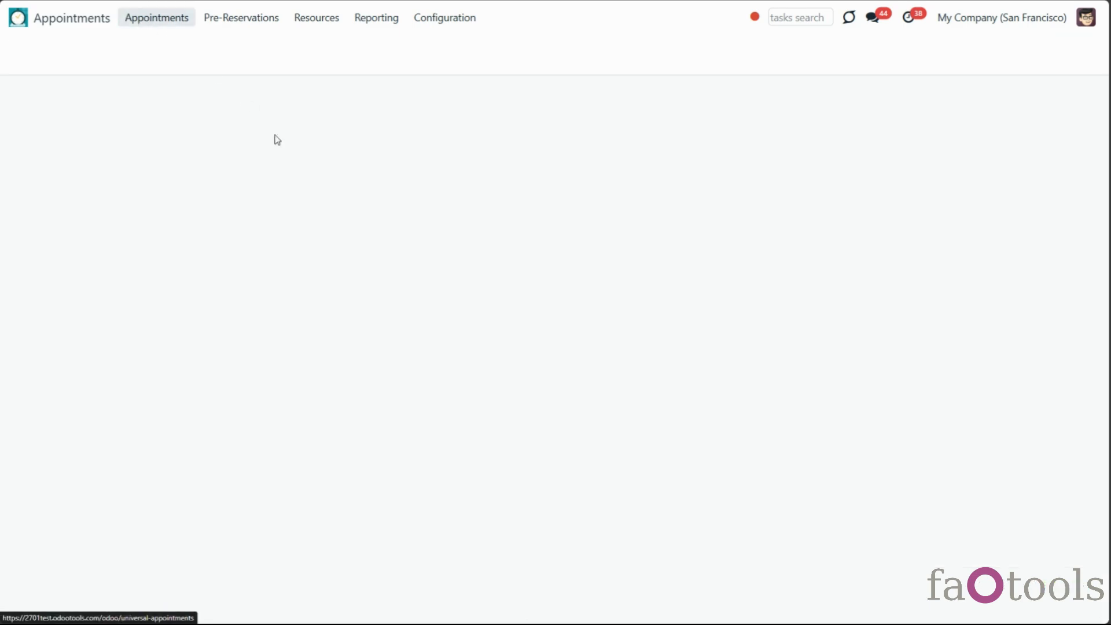
left_click(522, 481)
left_click(573, 456)
left_click(654, 382)
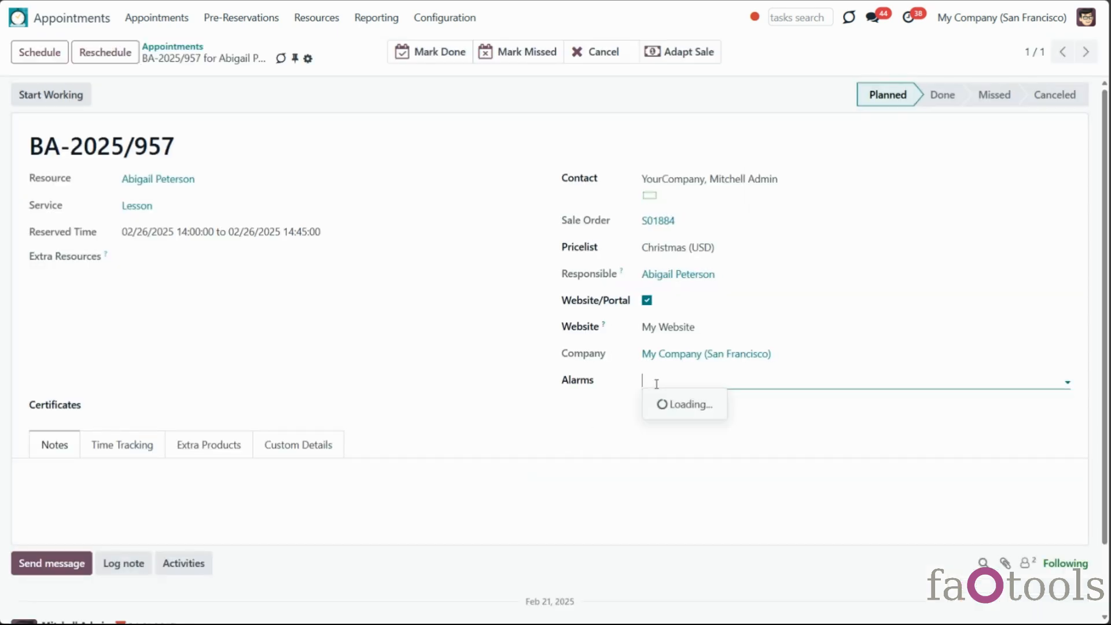
left_click(665, 402)
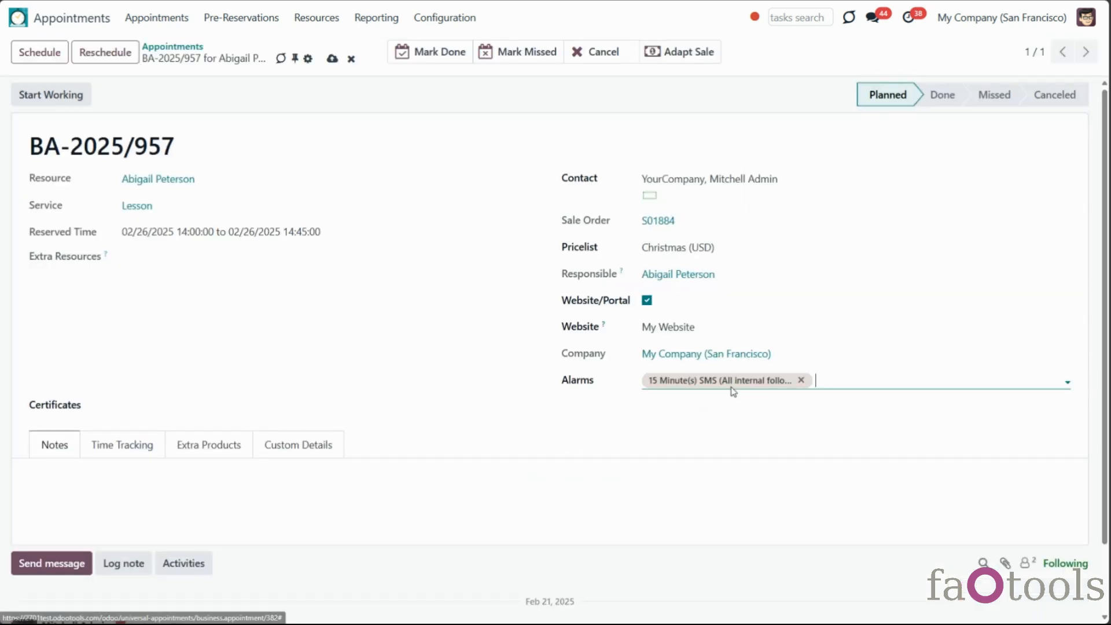
left_click(852, 378)
left_click(866, 427)
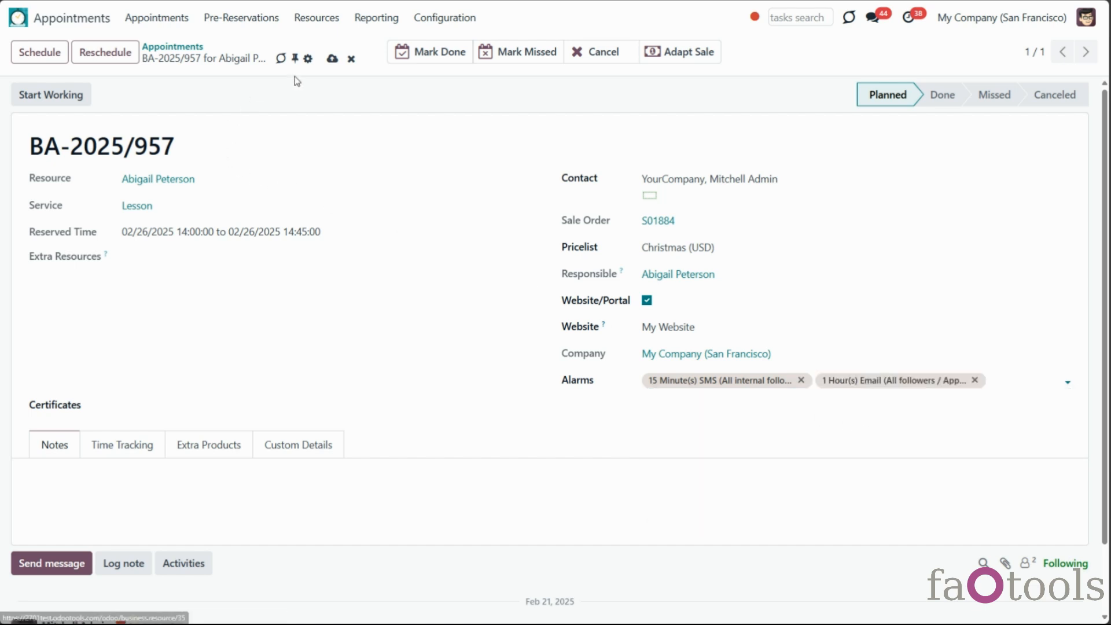
left_click(332, 59)
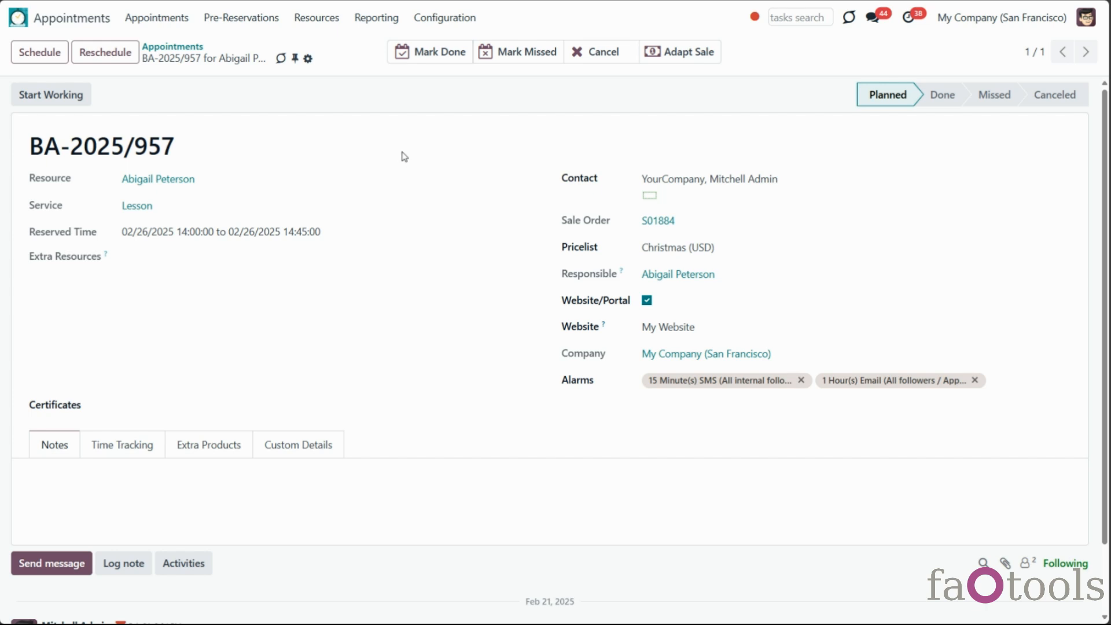
left_click(441, 18)
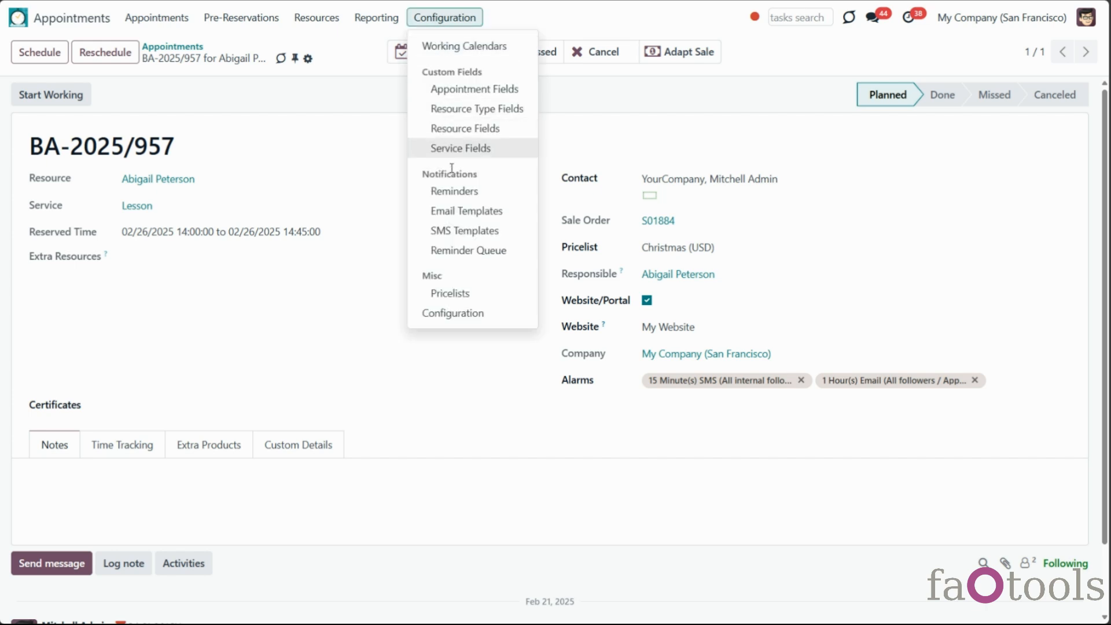
Open the Reminder Queue and view one queued reminder's details
left_click(453, 251)
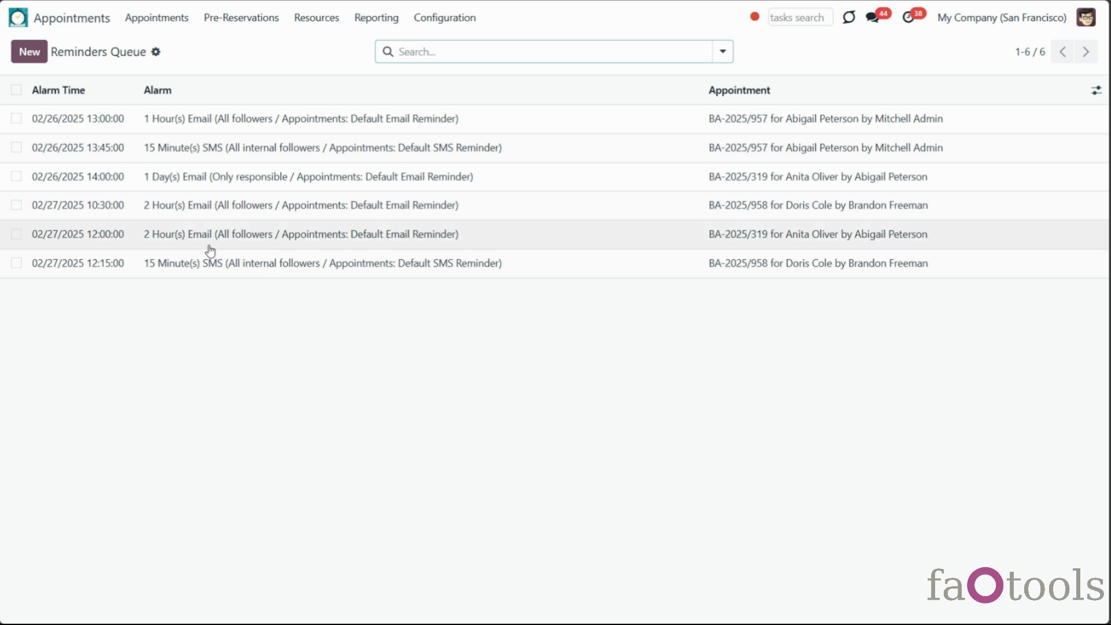
left_click(318, 205)
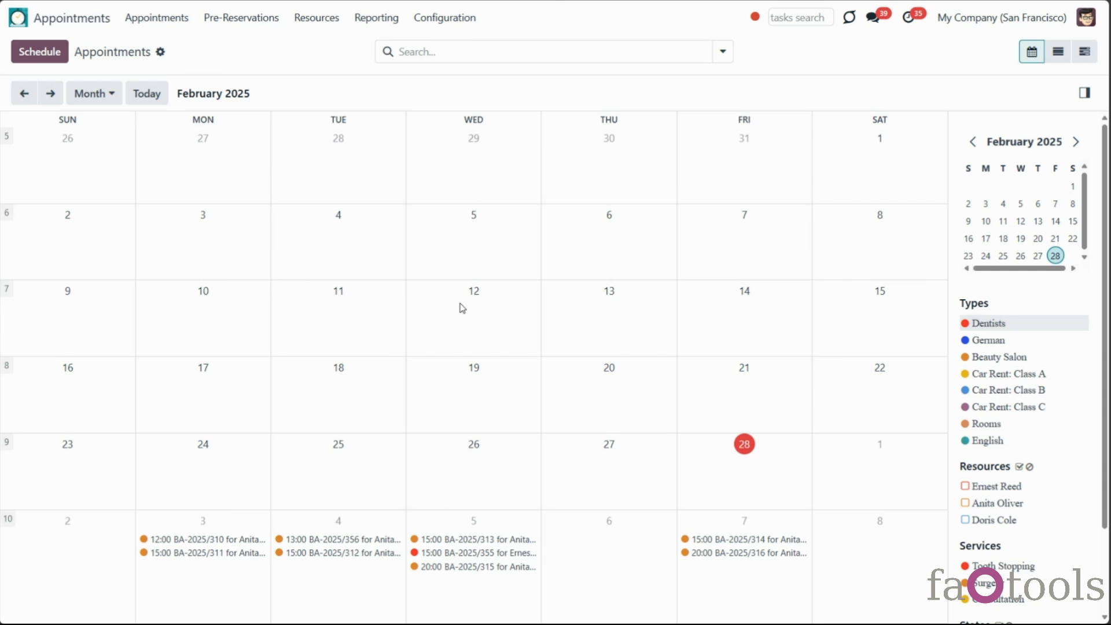
Open sale order S01847 from appointment BA-2025/356, then the Configuration settings page
left_click(373, 543)
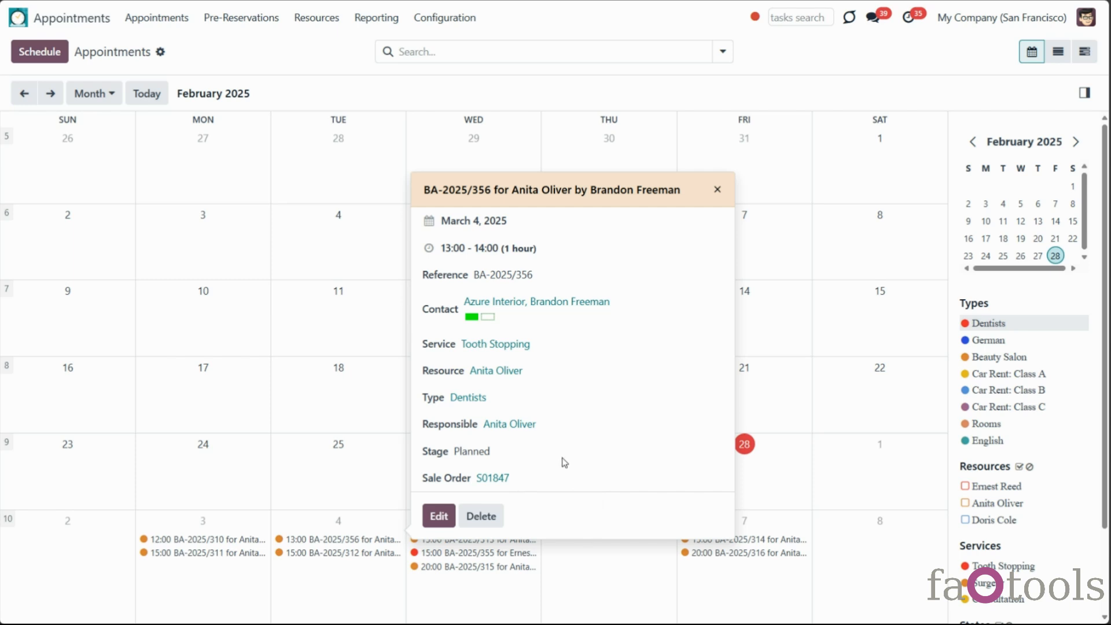
left_click(491, 483)
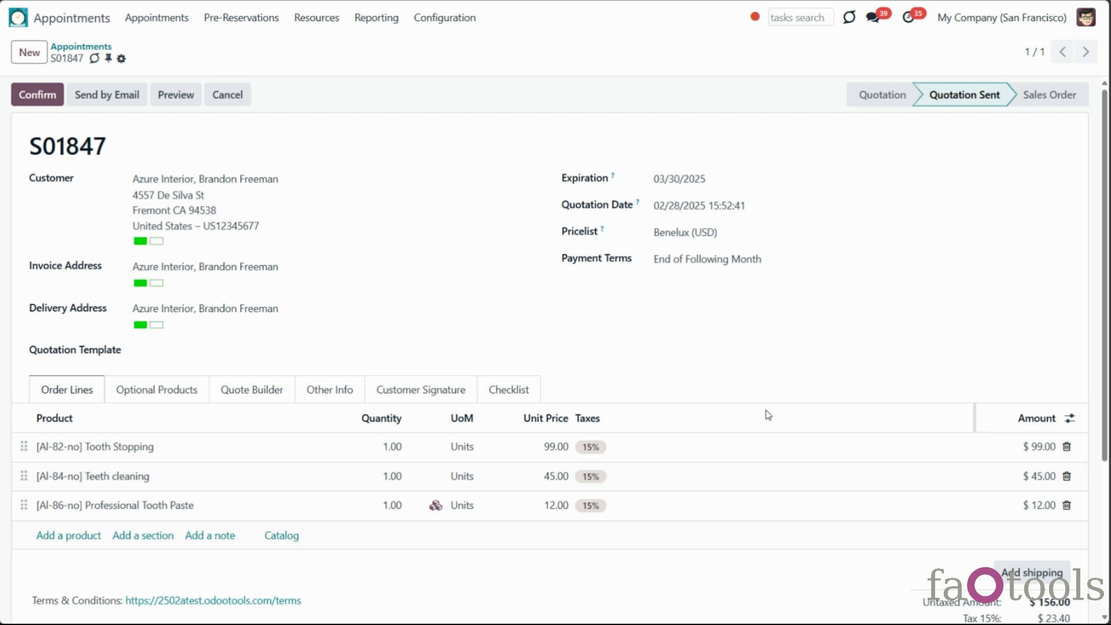
left_click(445, 17)
left_click(457, 313)
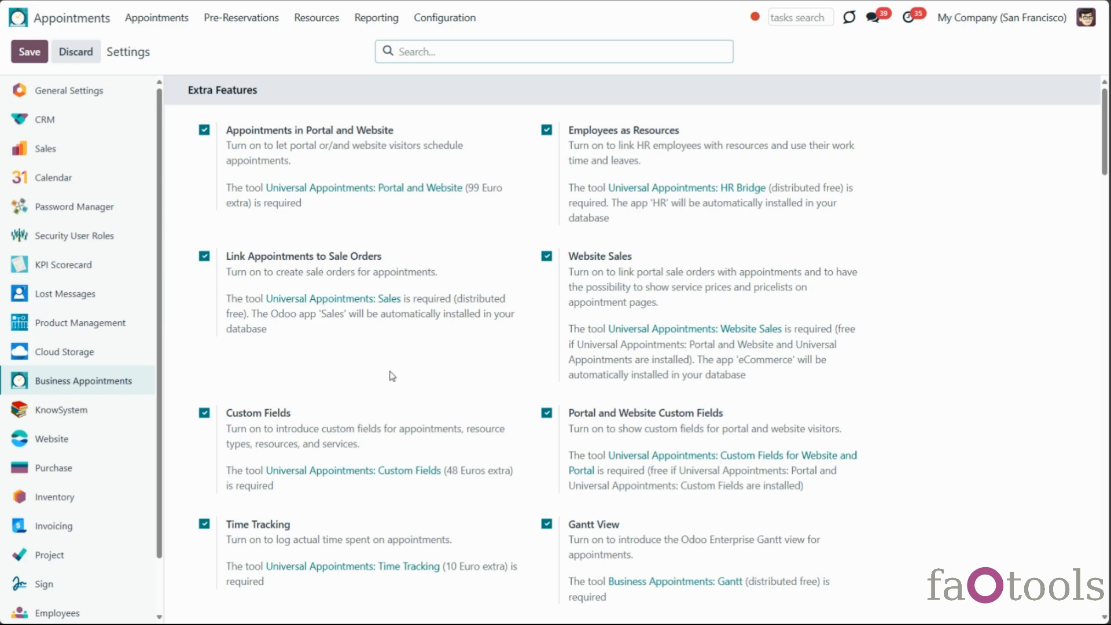
Review the Sale Policies options, keeping Sent Quotation, and look at quotation S01847's signing dialog
scroll(390, 376, "down", 9)
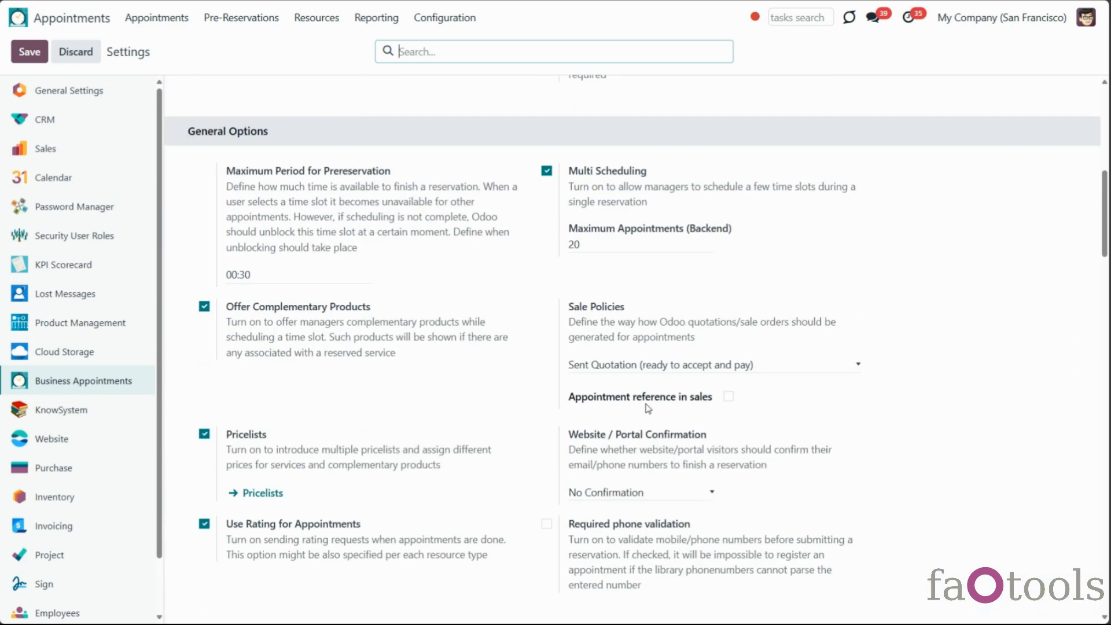
left_click(797, 364)
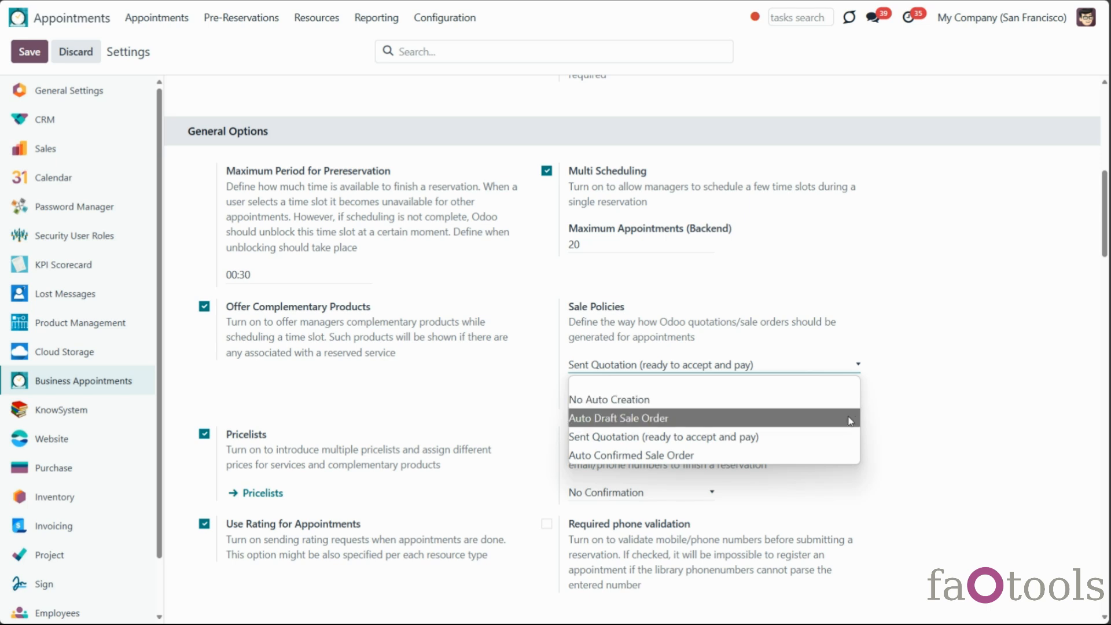
left_click(838, 439)
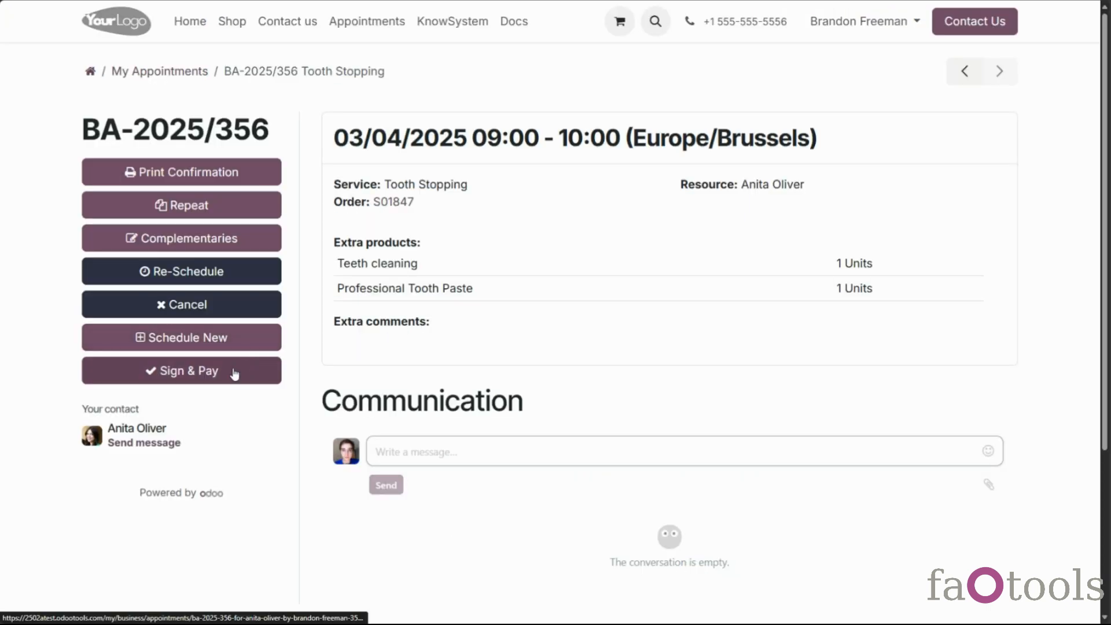
left_click(234, 373)
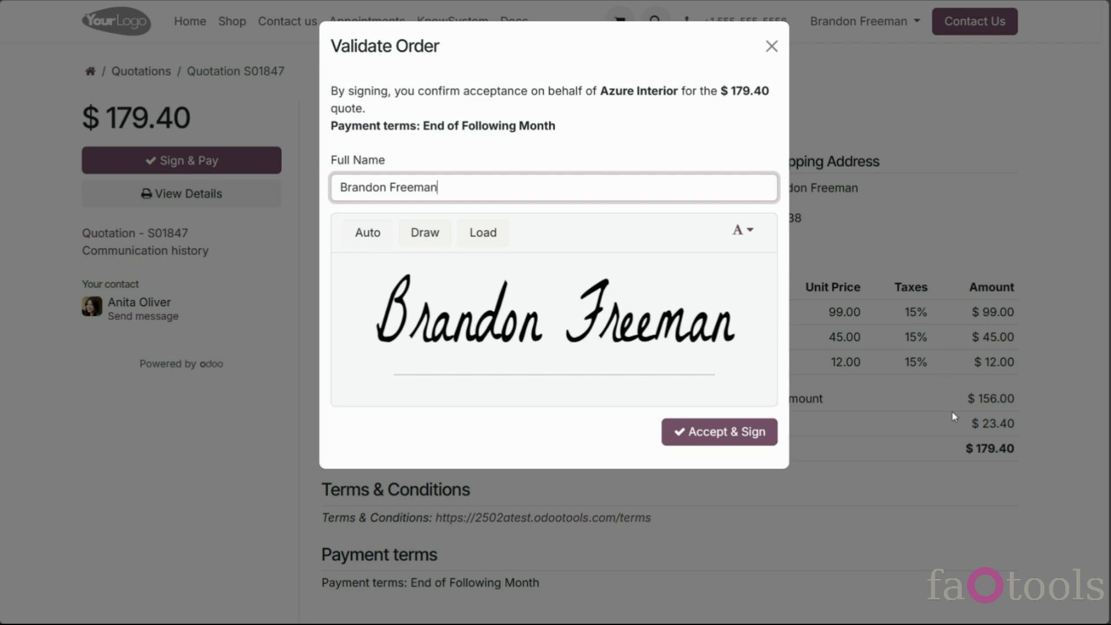
left_click(771, 47)
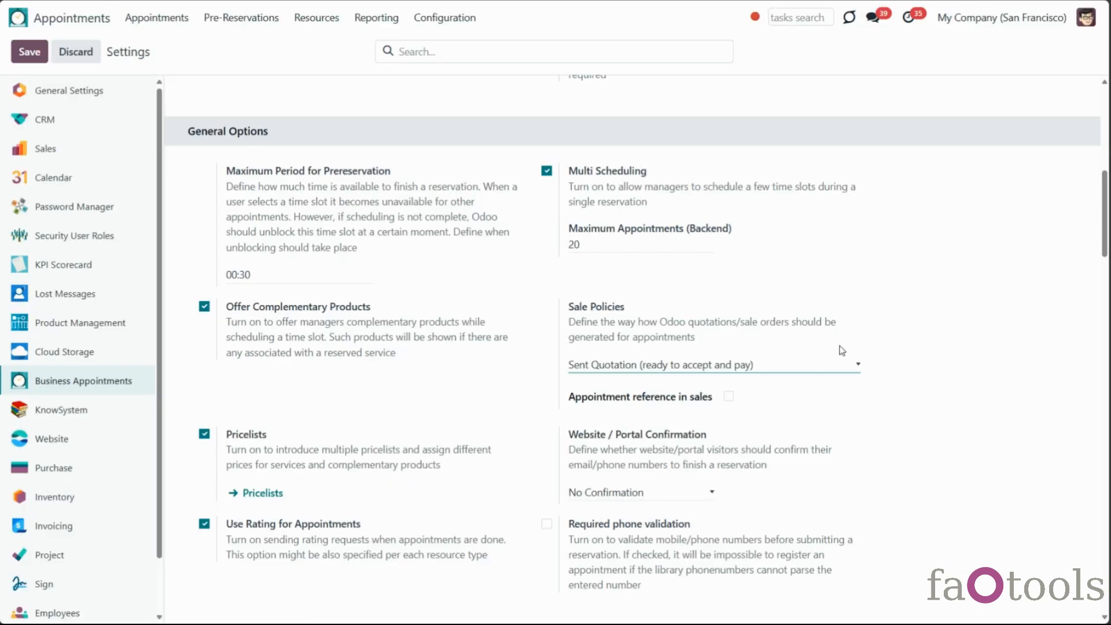
Set Sale Policies to Auto Confirmed Sale Order and save the settings
left_click(732, 371)
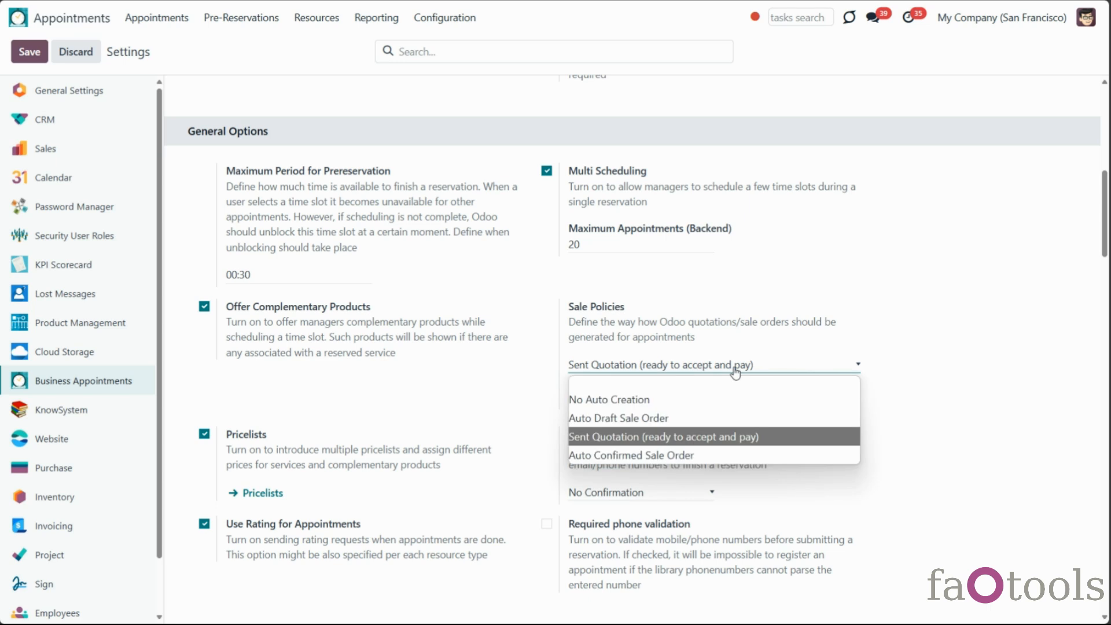
left_click(701, 455)
left_click(29, 52)
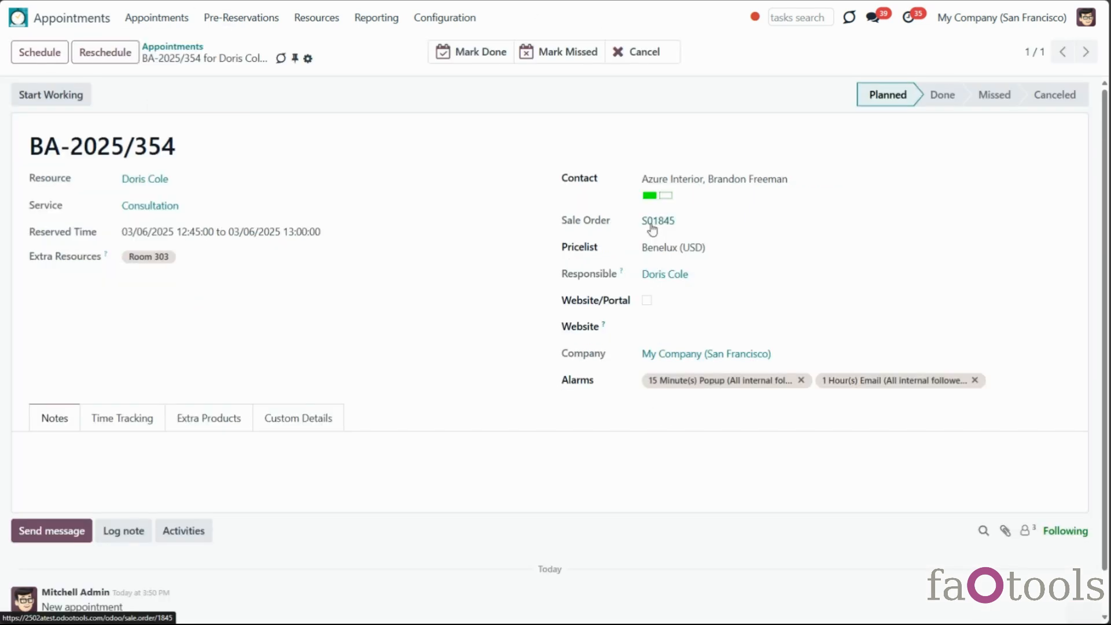
Check linked sale order S01845, then set the sale policy to Auto Draft Sale Order
left_click(652, 223)
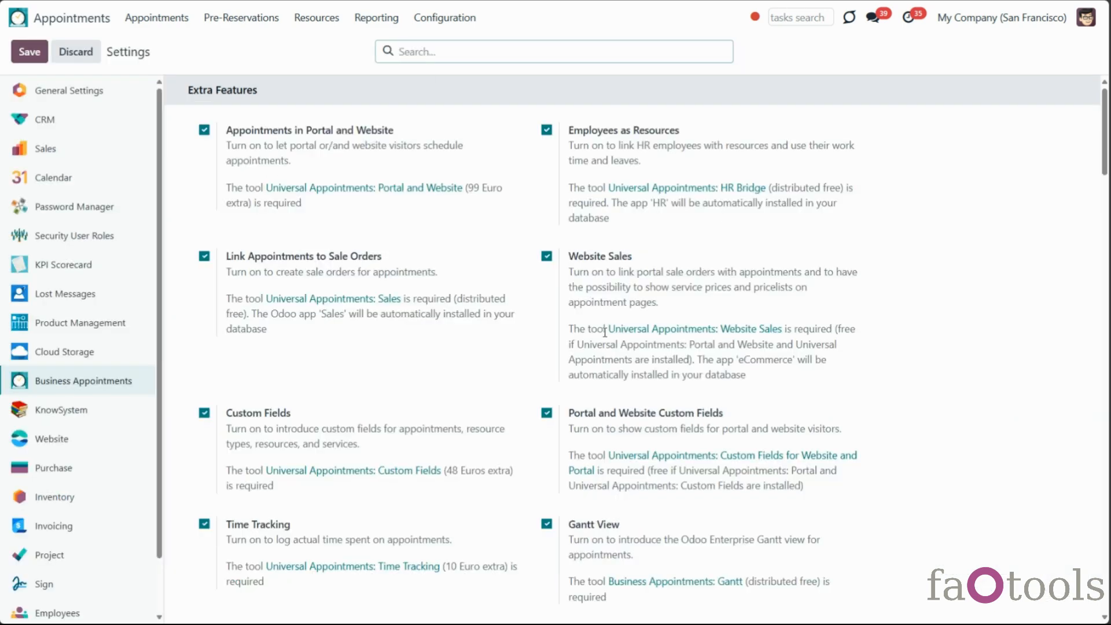
scroll(613, 339, "down", 11)
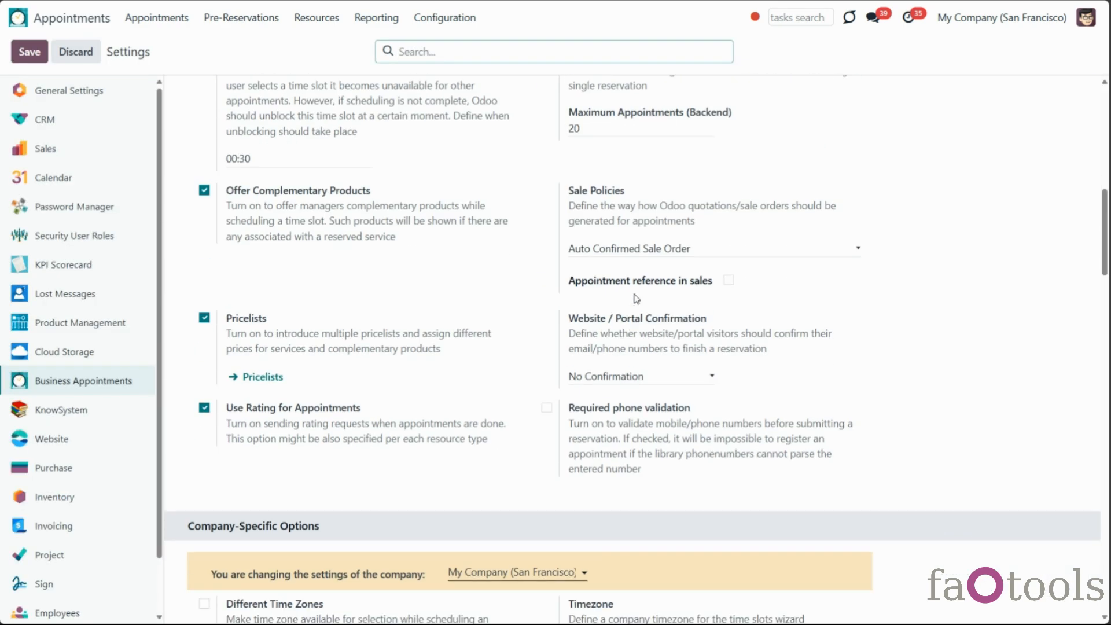
left_click(635, 252)
left_click(646, 301)
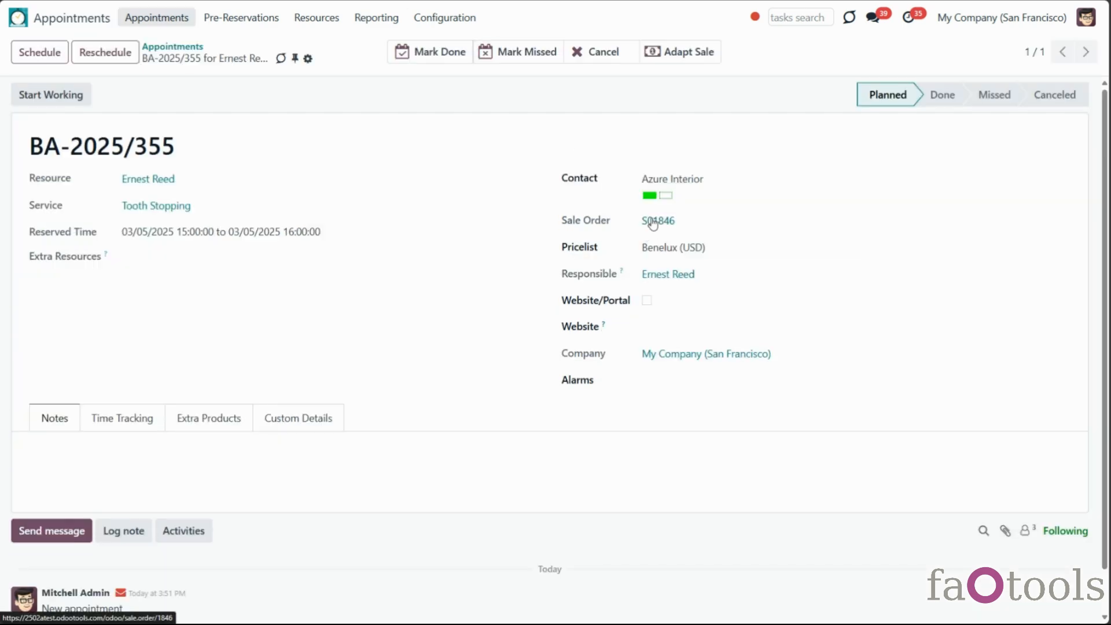
Add 2 units of Professional Tooth Paste to quotation S01846 and save it
left_click(651, 227)
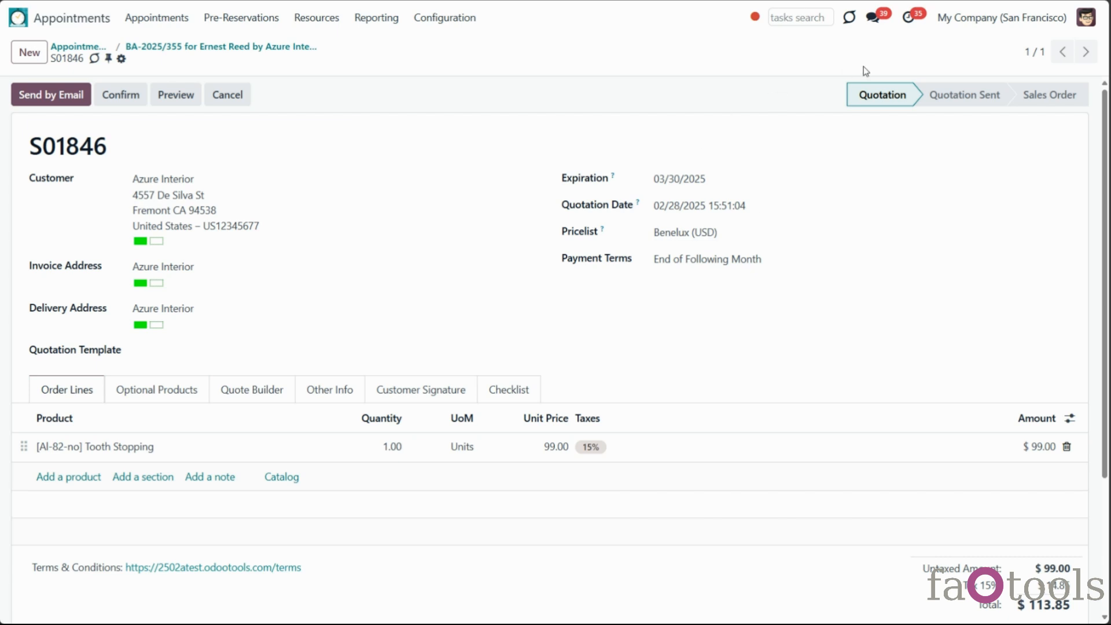
left_click(67, 476)
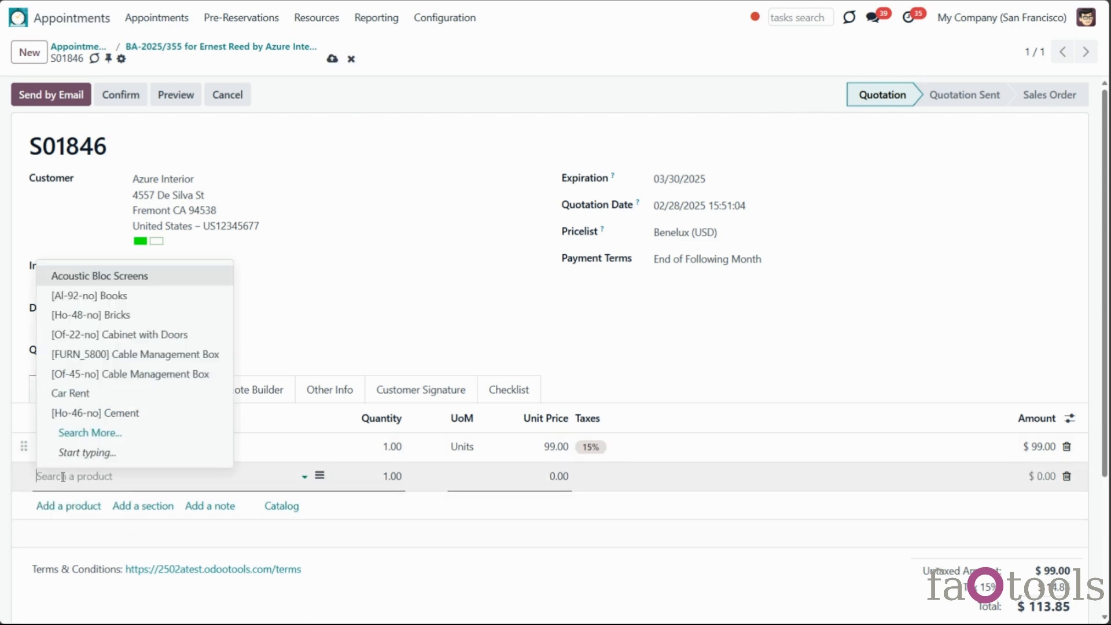
type("too")
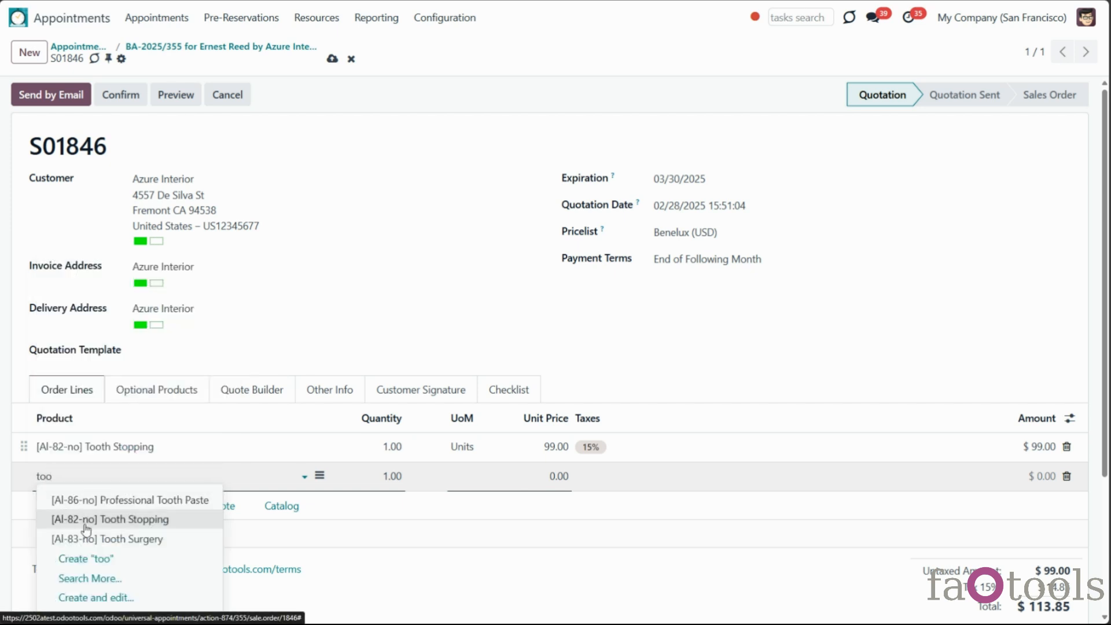
left_click(87, 500)
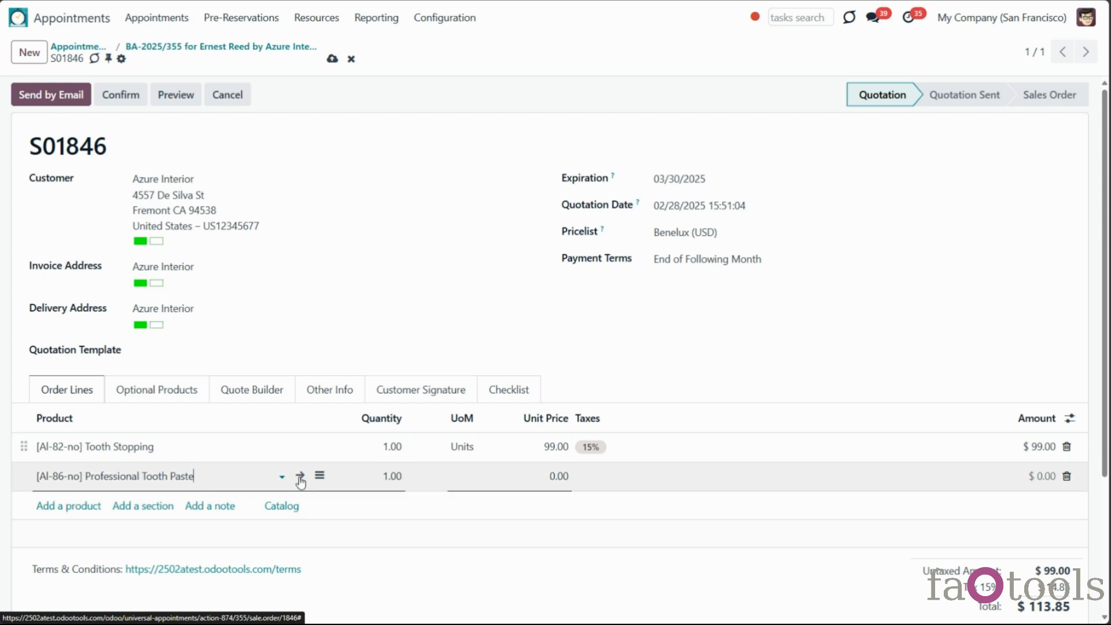
left_click(383, 478)
left_click(385, 478)
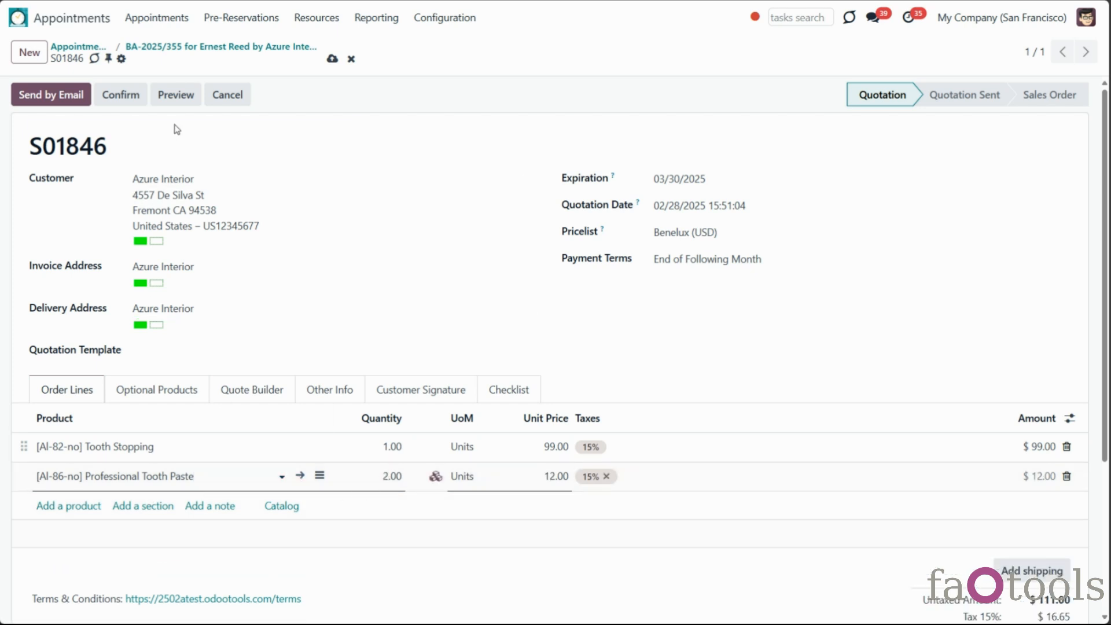
left_click(332, 59)
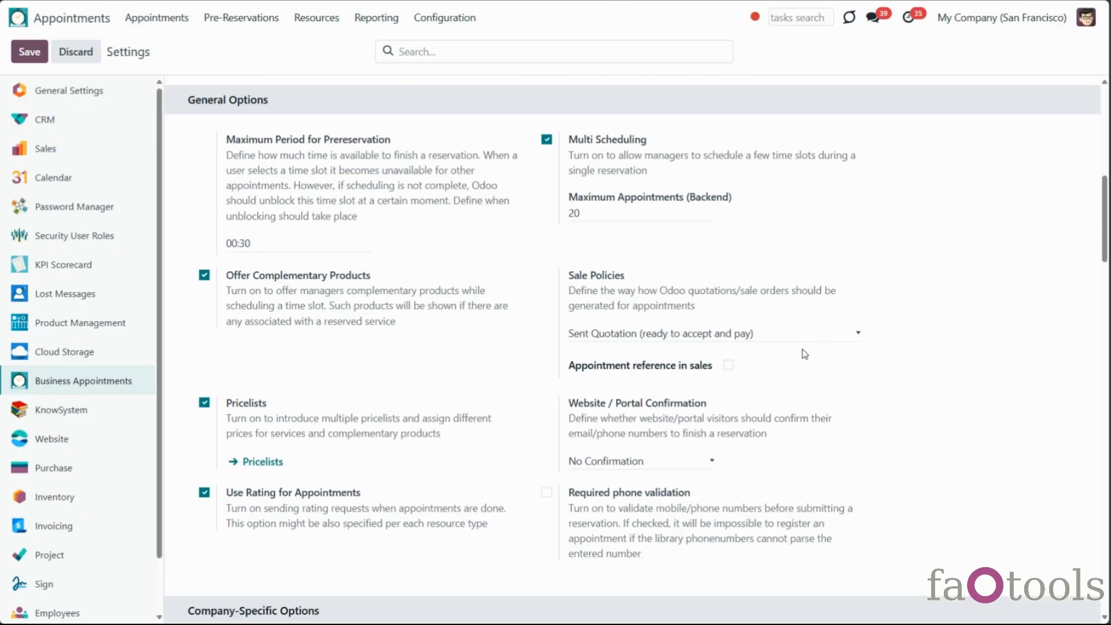
Set Sale Policies back to Sent Quotation (ready to accept and pay) and save
scroll(635, 257, "down", 1)
left_click(634, 254)
left_click(636, 284)
left_click(44, 60)
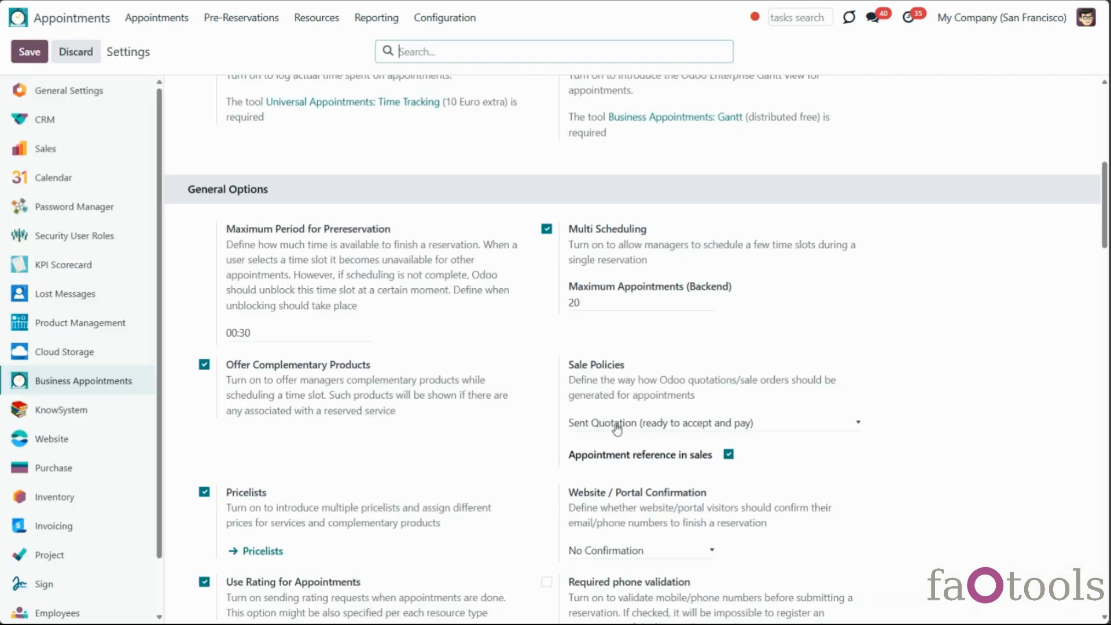
Under Resources > Services, mark Consultation as Not Saleable and save it
left_click(617, 428)
left_click(829, 380)
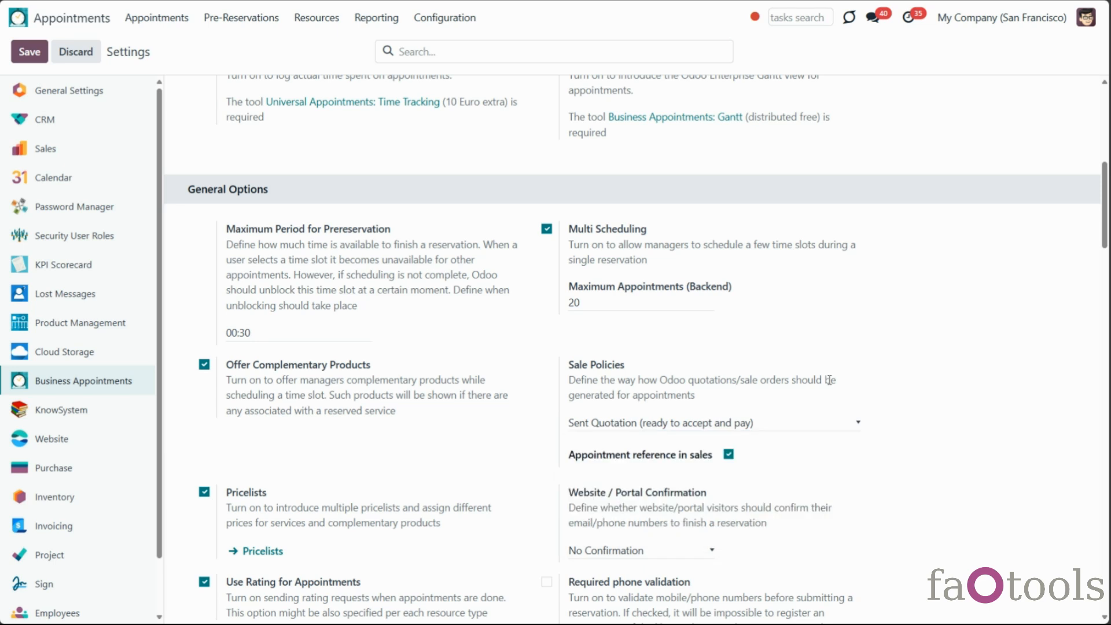
left_click(334, 22)
left_click(317, 86)
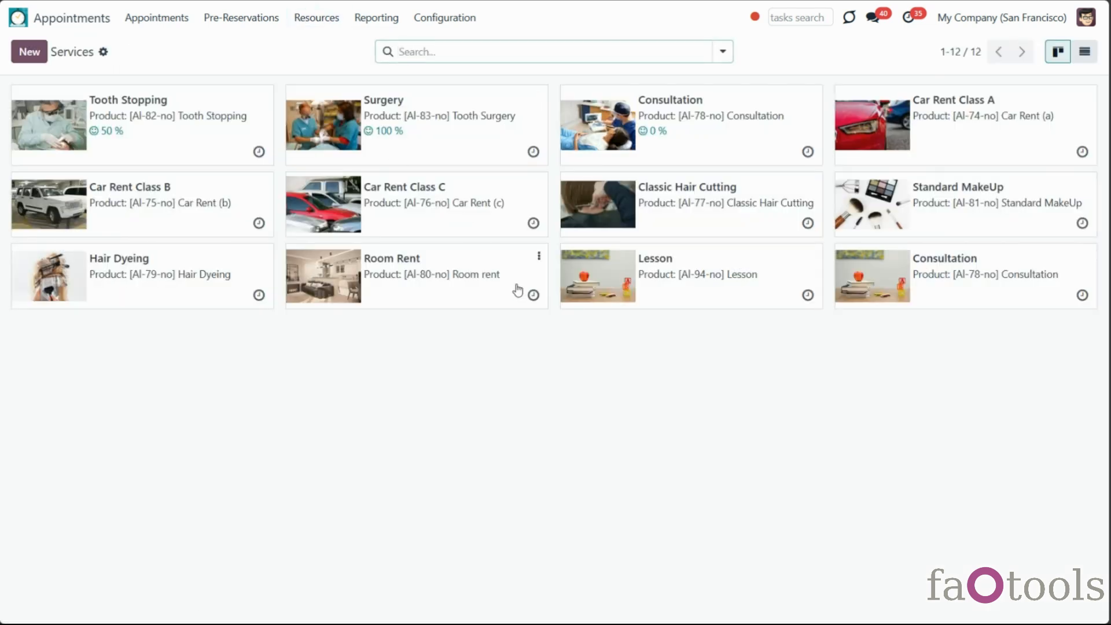
left_click(932, 304)
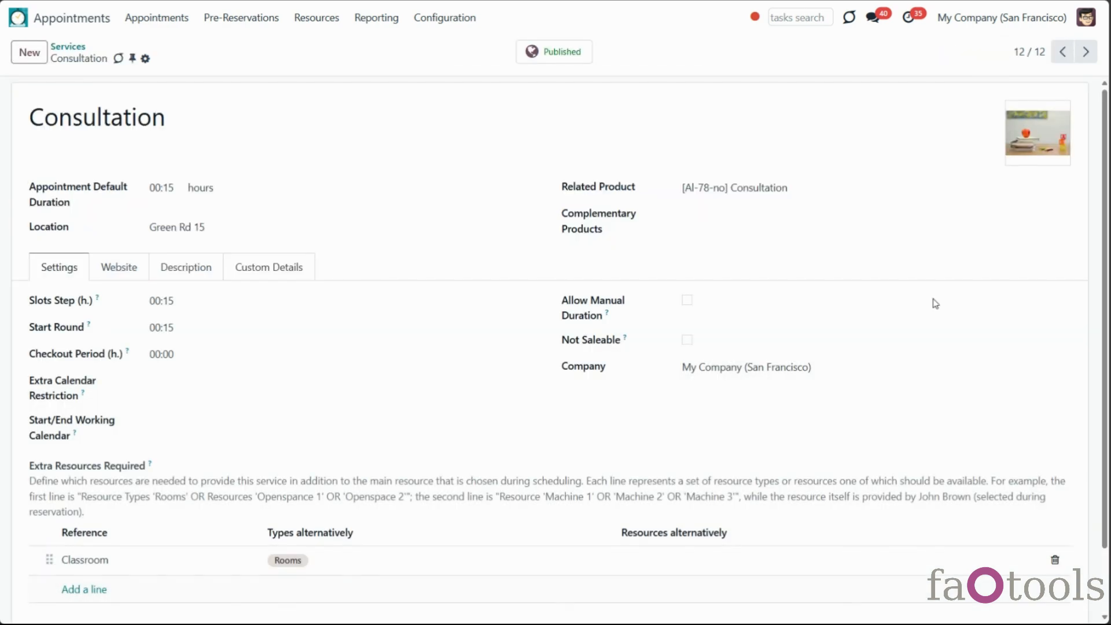
left_click(686, 340)
left_click(168, 59)
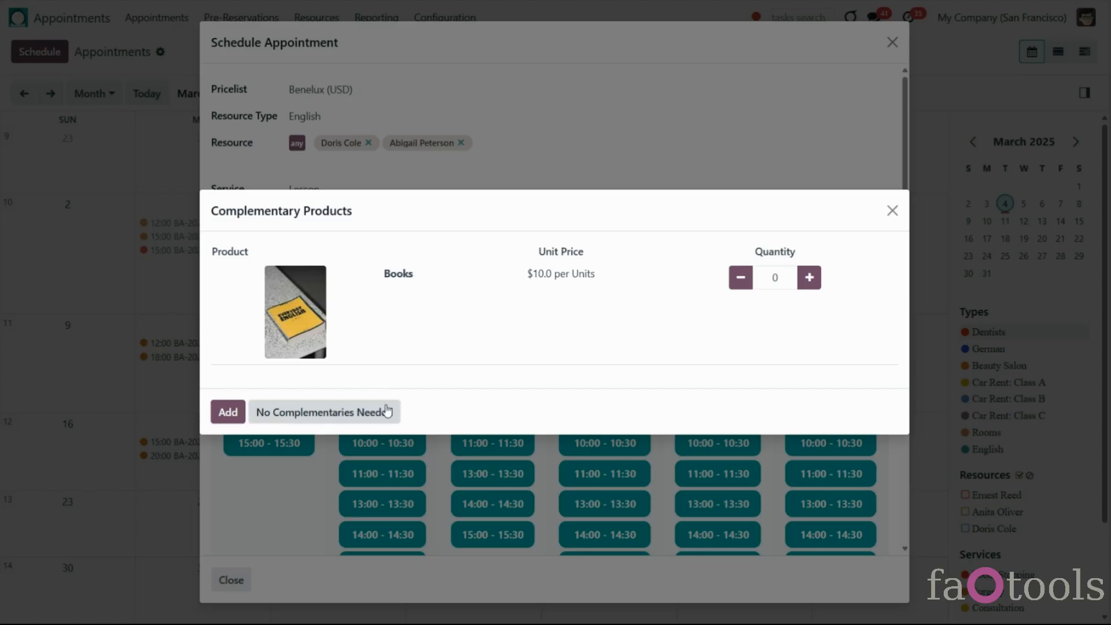
Pick Lesson time slots, dismissing the complementary products suggestions
left_click(384, 412)
left_click(386, 413)
left_click(501, 490)
left_click(378, 412)
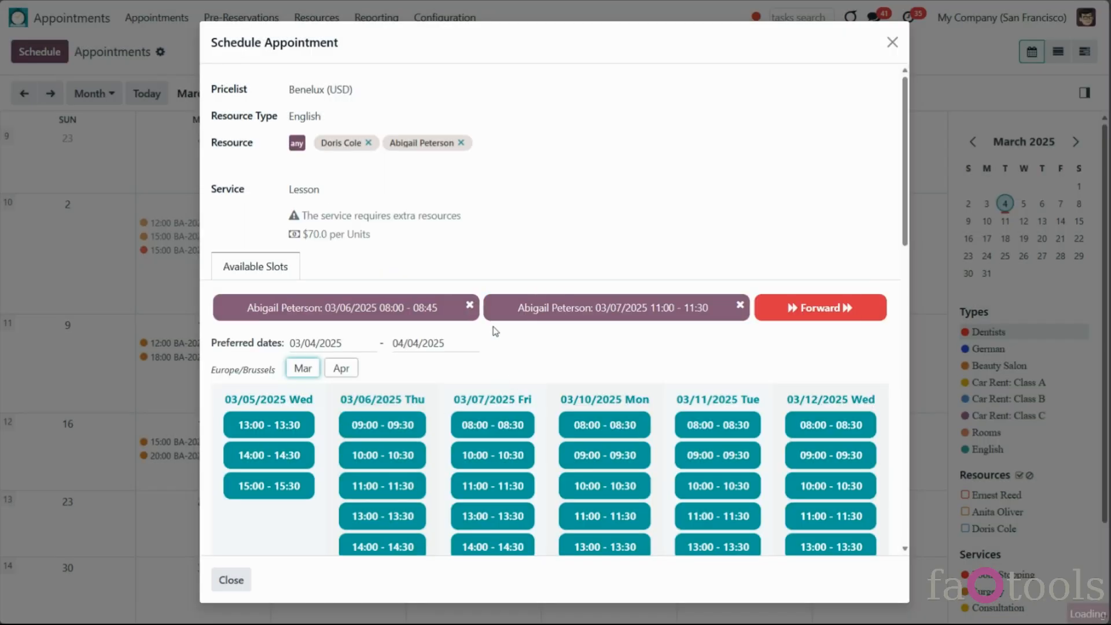
Book a Consultation at 08:30 - 08:45 on 03/07 for the chosen contact and confirm
left_click(344, 189)
left_click(345, 235)
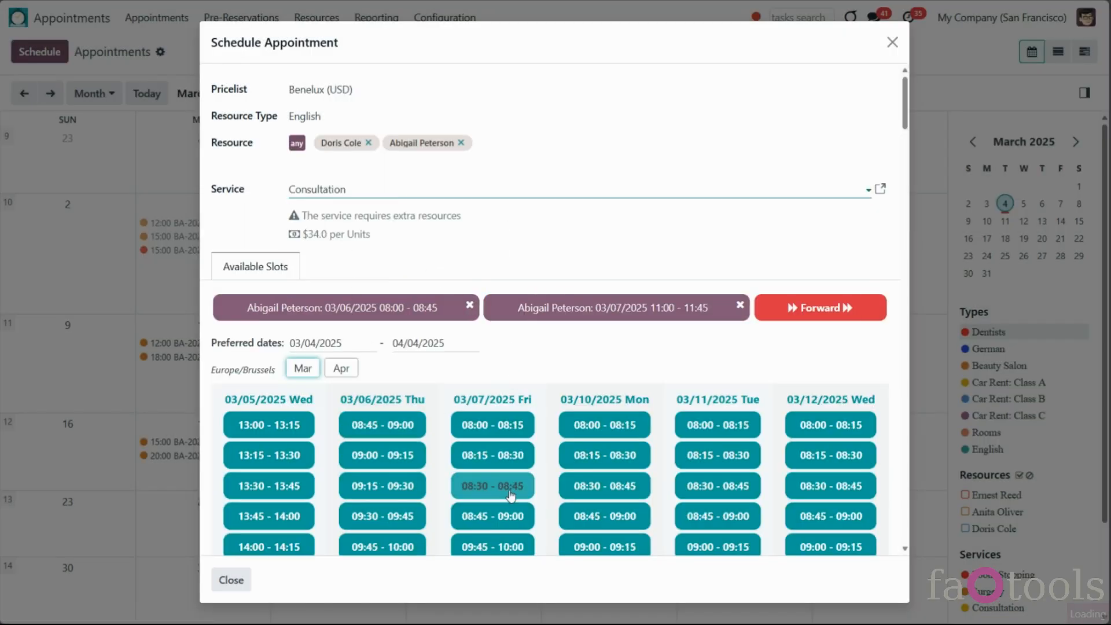
left_click(501, 489)
left_click(405, 340)
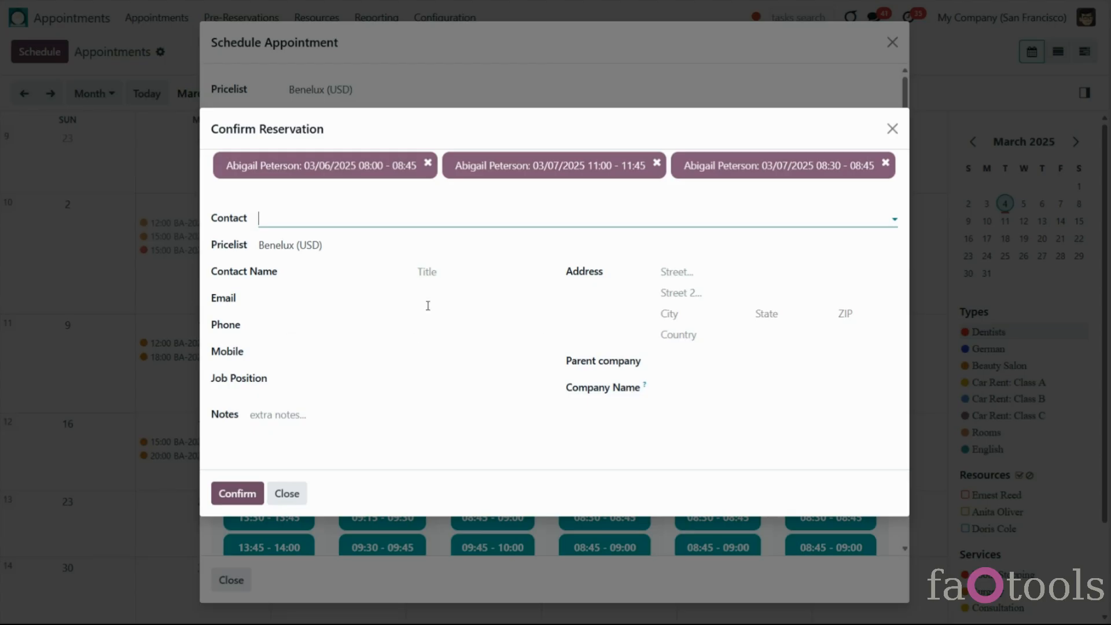
left_click(472, 220)
left_click(382, 322)
left_click(237, 429)
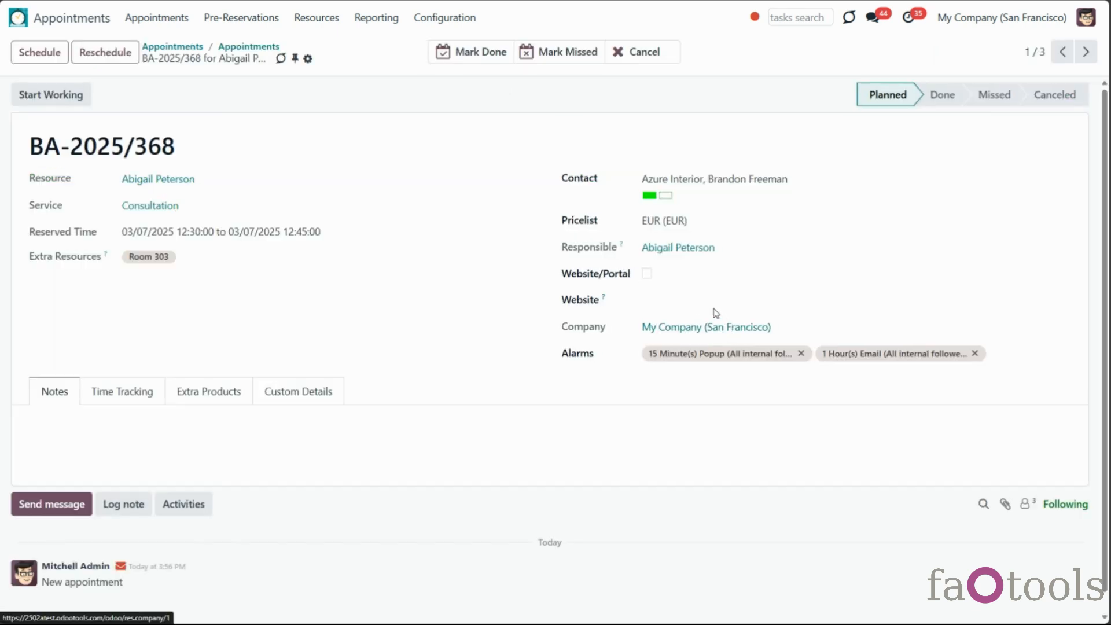
Page through the other two new appointments, view sale order S01853, then open Settings
left_click(1084, 51)
left_click(1084, 54)
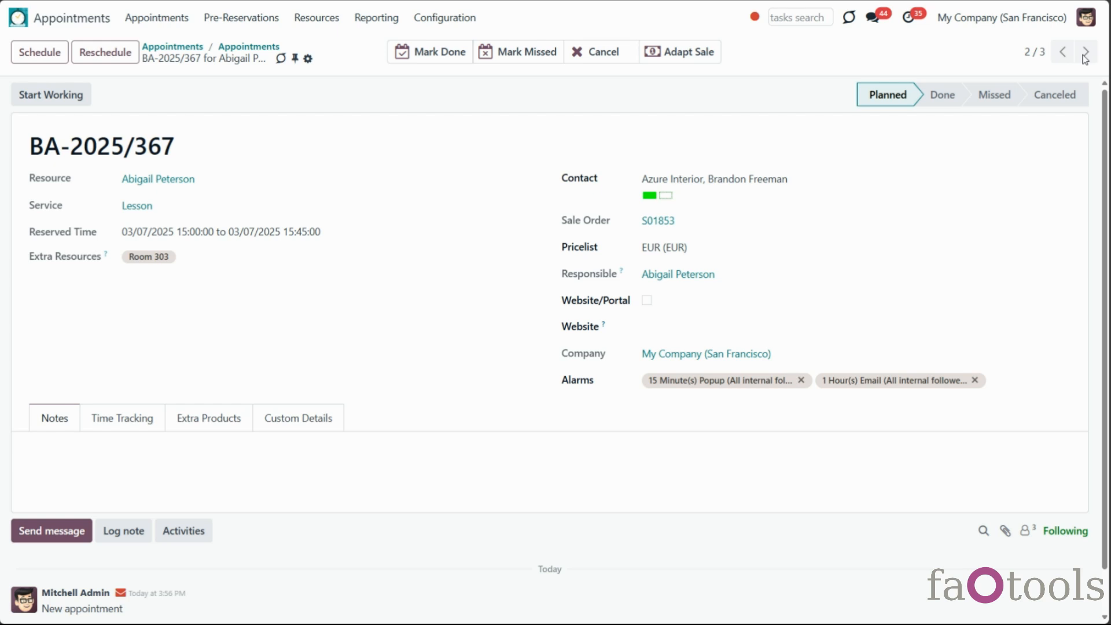
left_click(660, 222)
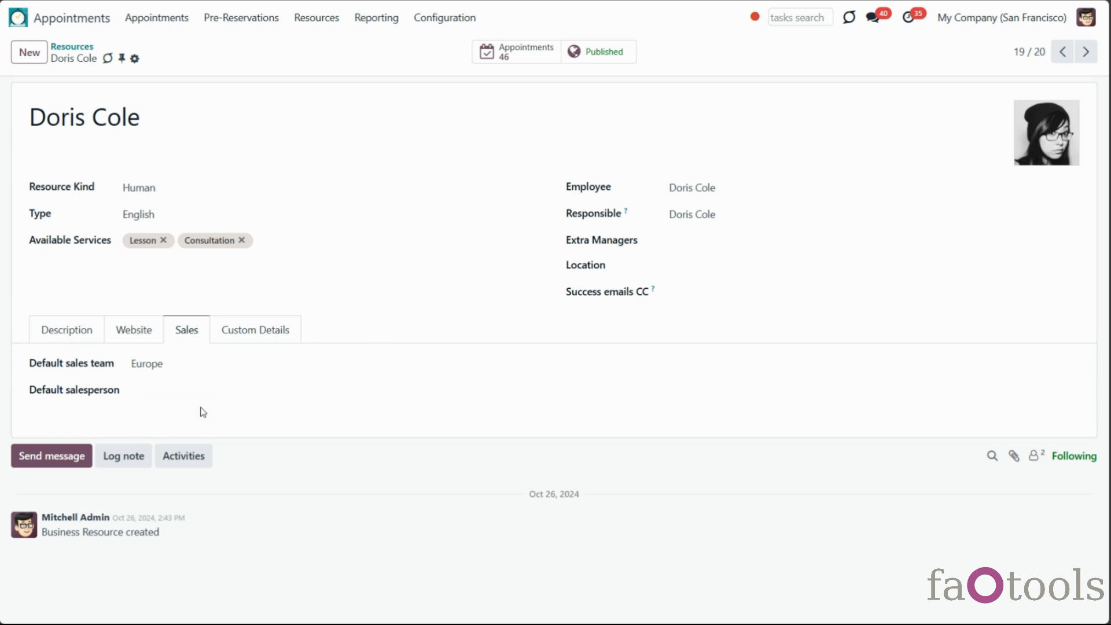
left_click(445, 17)
left_click(460, 295)
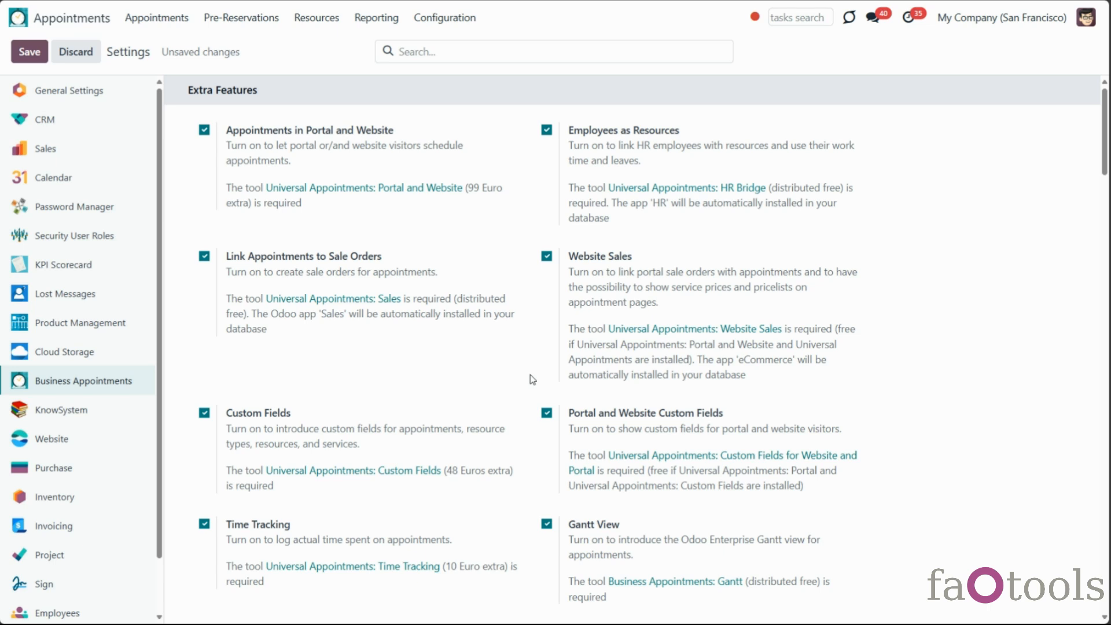
Scroll down to the Website-Specific Options and back, then open the Sale Policies choices
scroll(532, 379, "down", 15)
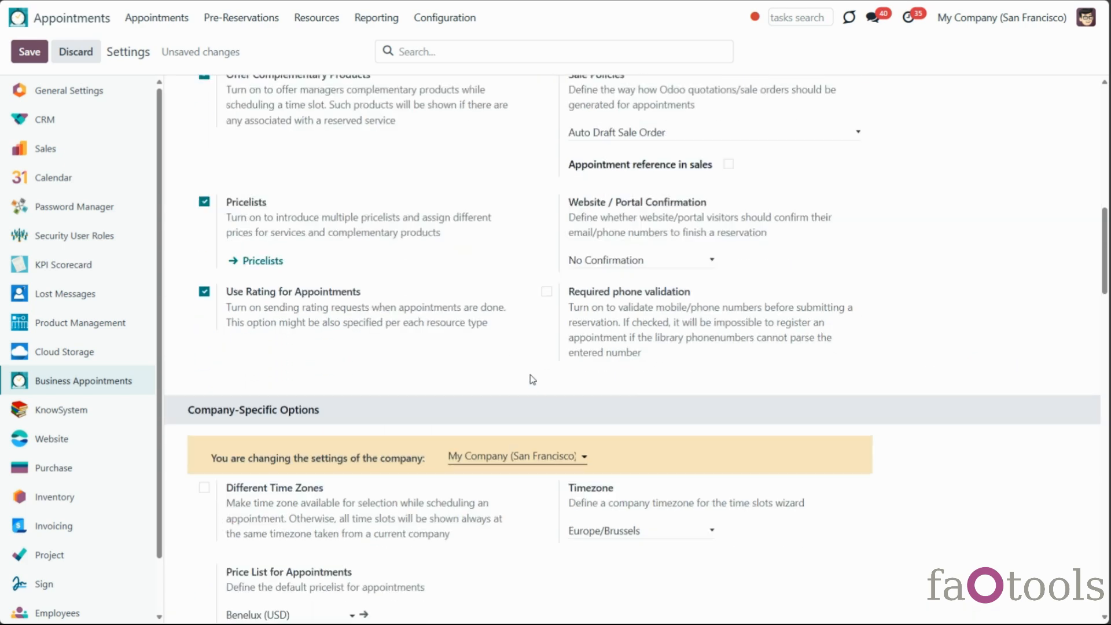
scroll(533, 380, "down", 5)
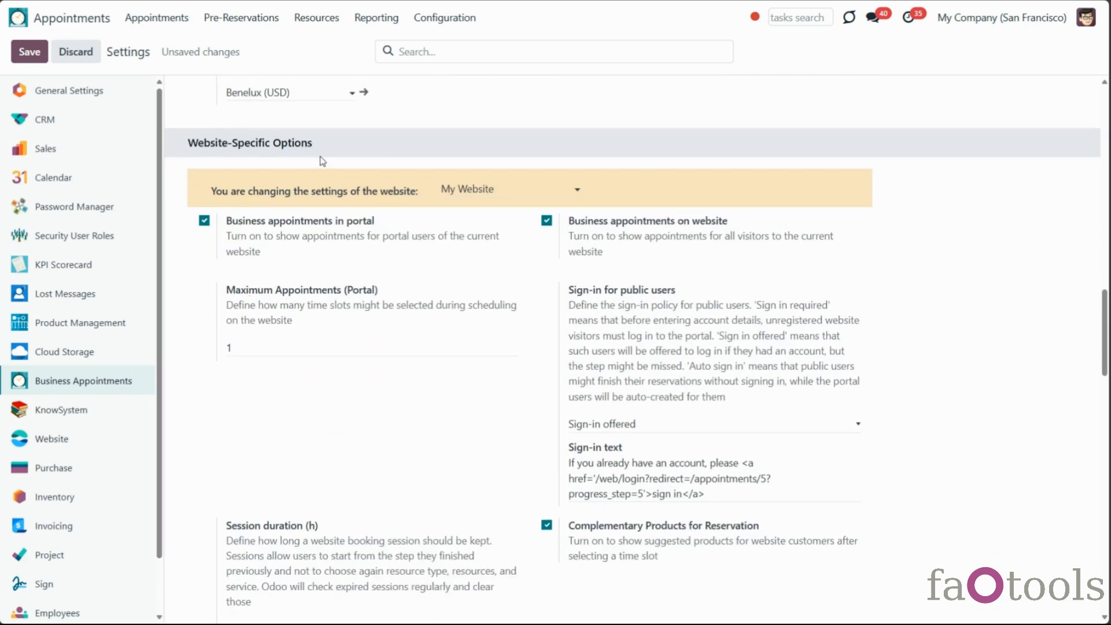
scroll(404, 352, "down", 5)
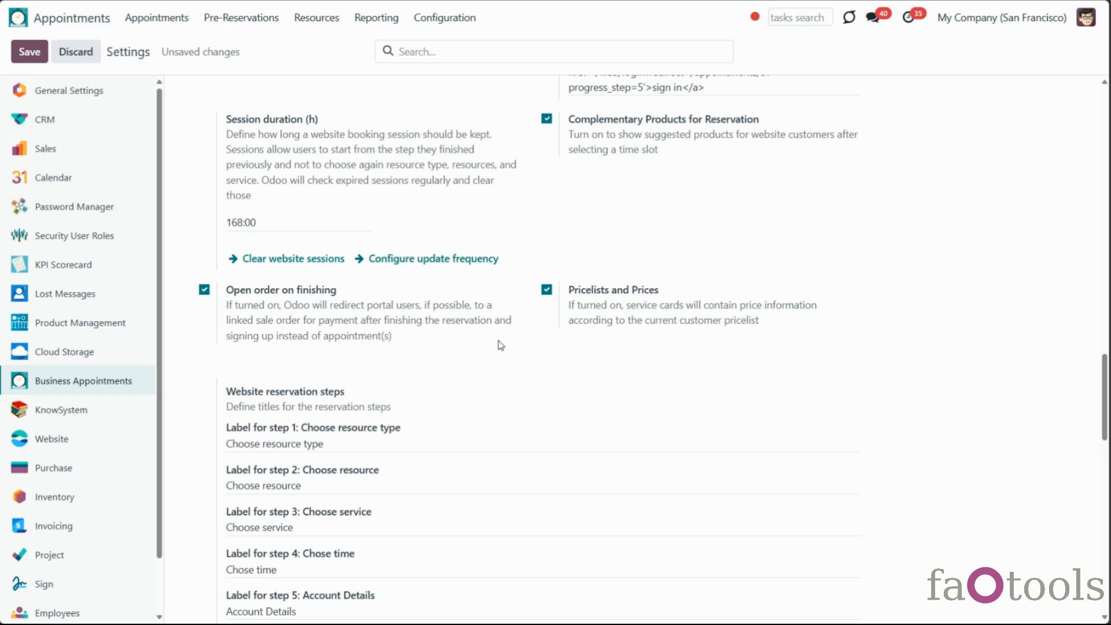
scroll(507, 346, "up", 15)
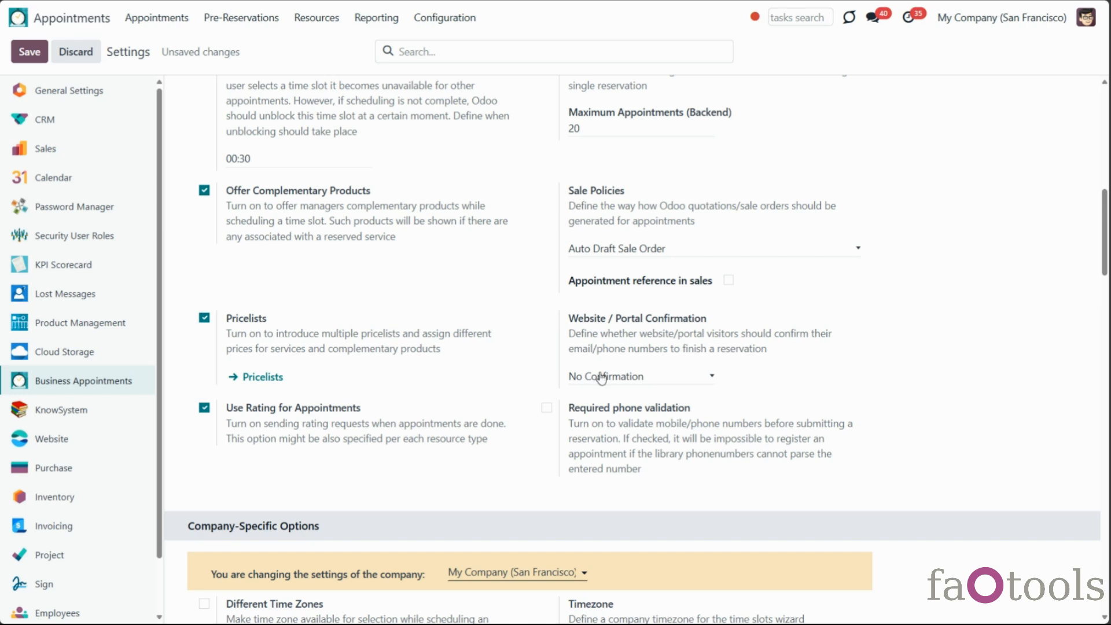
scroll(602, 377, "up", 5)
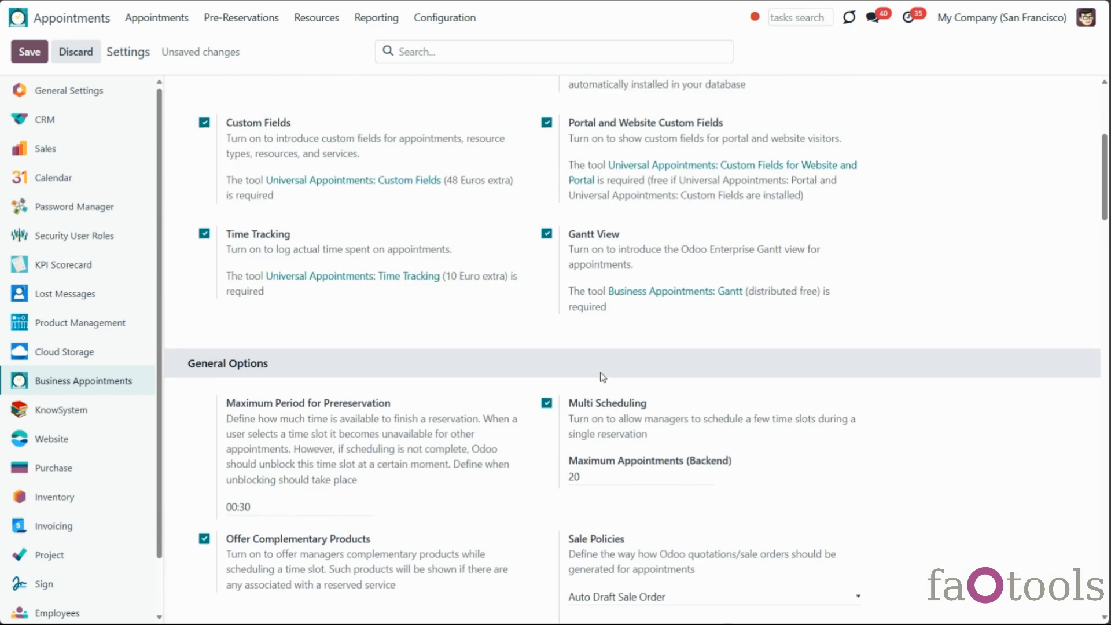
scroll(602, 377, "down", 2)
left_click(637, 481)
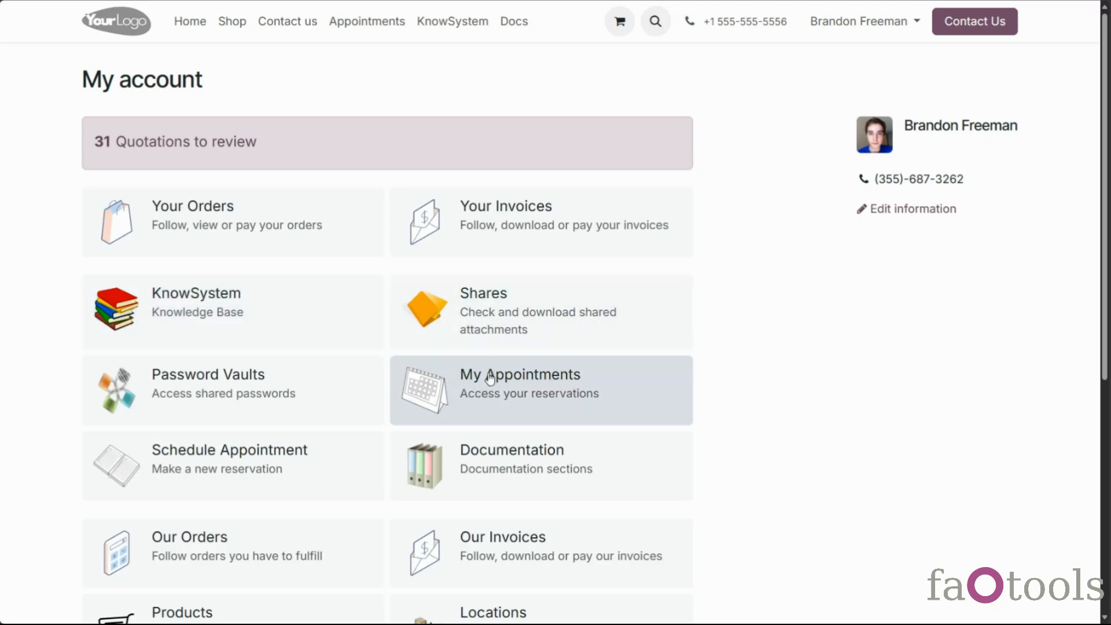
Open portal appointment BA-2025/358 and quotation S01848's signing dialog, then dismiss it unsigned
left_click(521, 376)
left_click(129, 243)
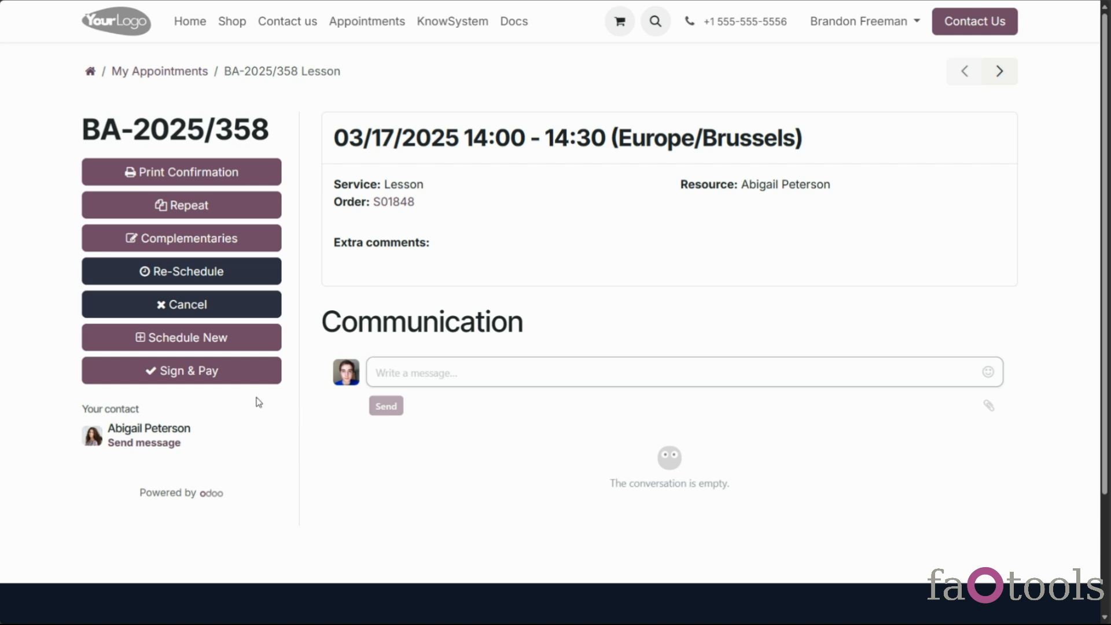
left_click(247, 381)
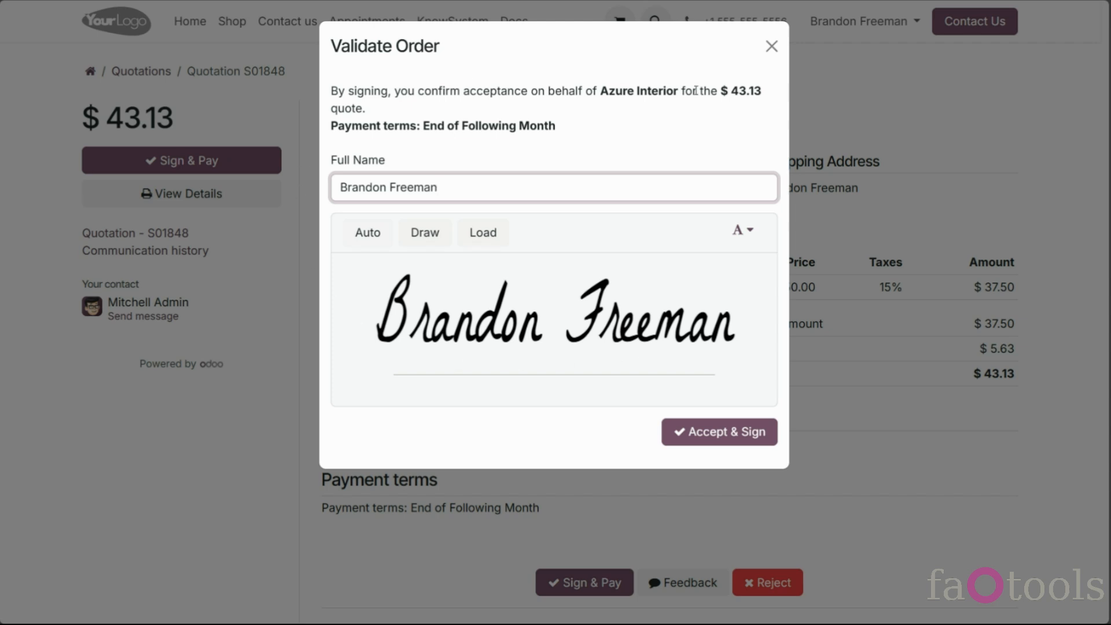
left_click(771, 47)
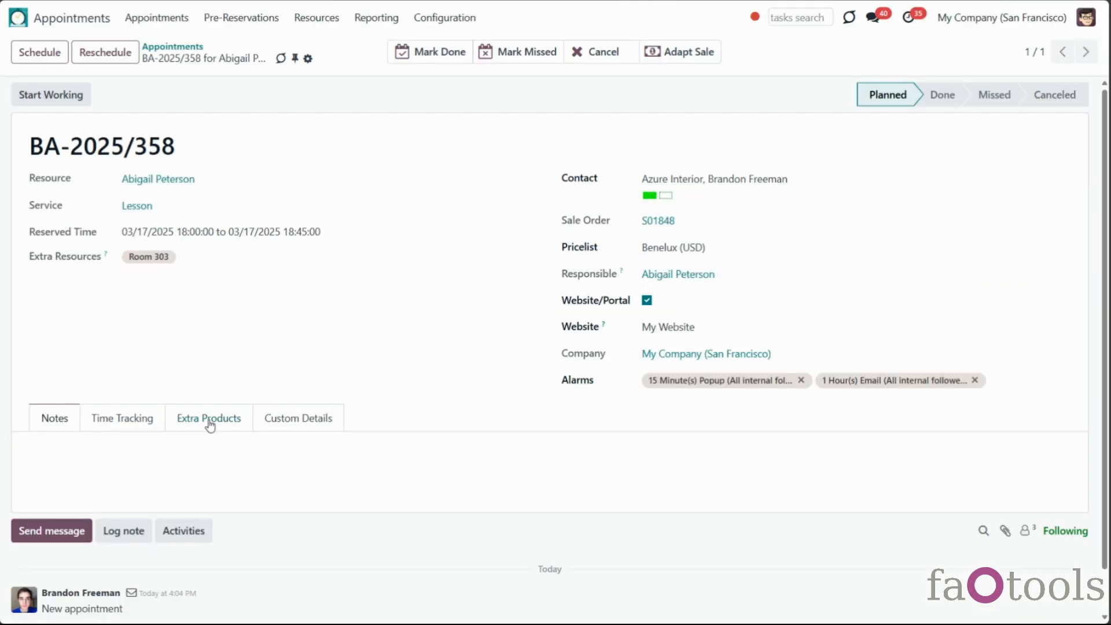
Add Books with quantity 3 as an extra product on appointment BA-2025/358
left_click(38, 473)
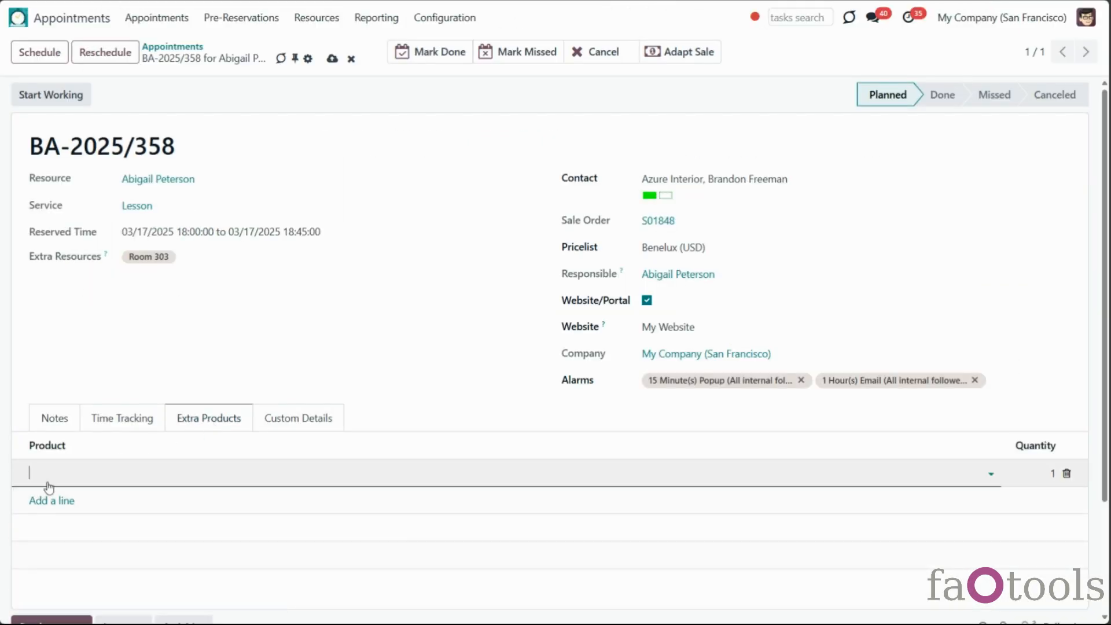
type("book")
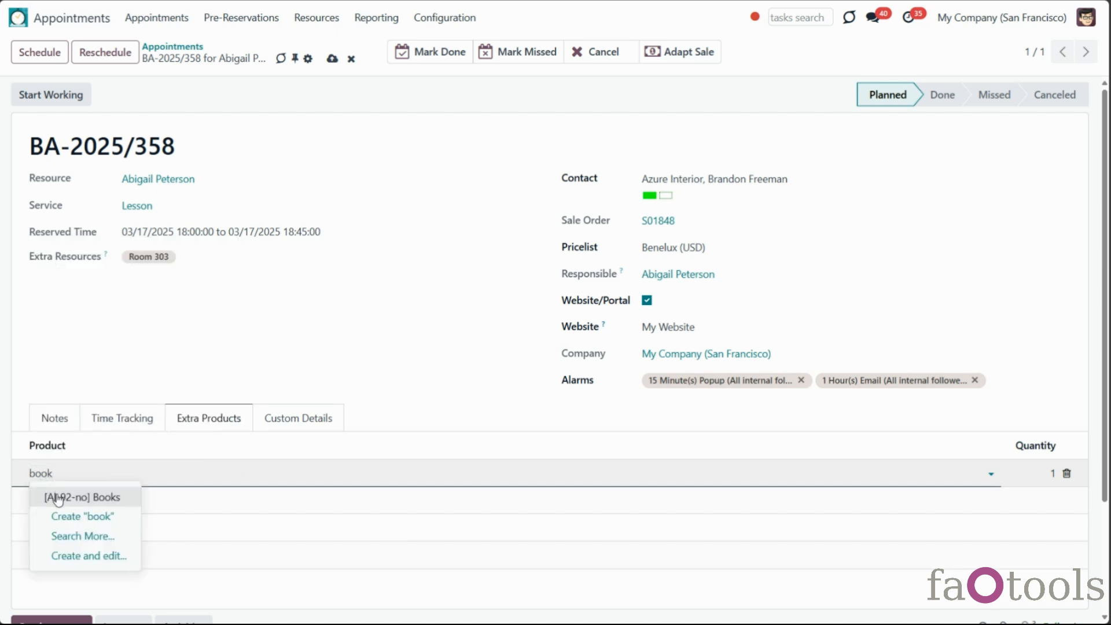
left_click(53, 497)
left_click(1035, 474)
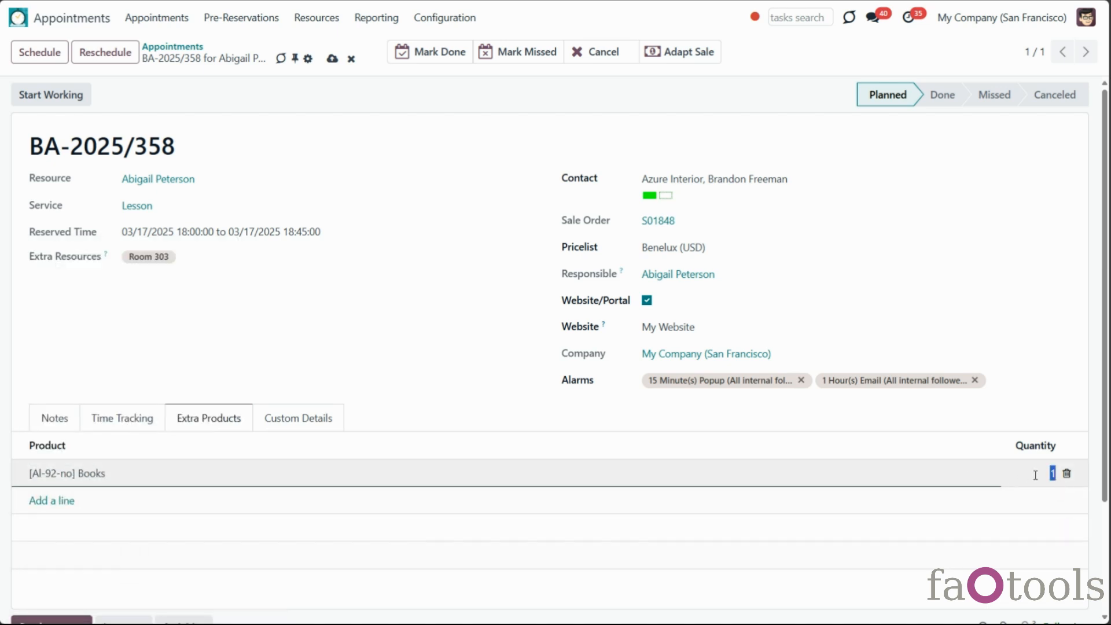
type("3")
Save the appointment, review its complementary products, and adapt sale order S01848 to match
left_click(332, 58)
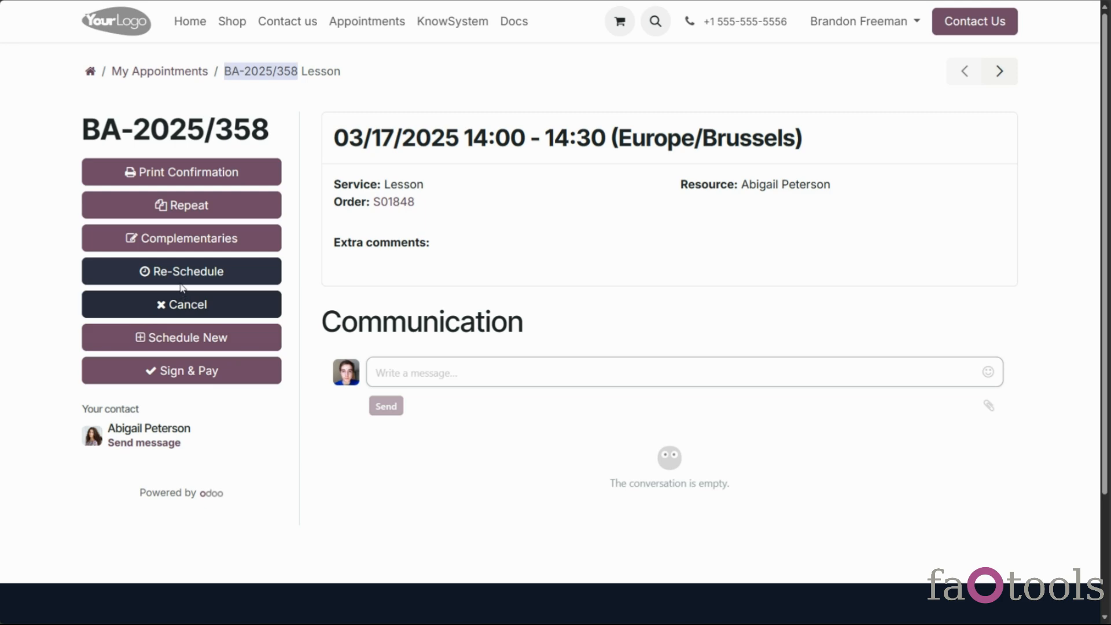
left_click(193, 241)
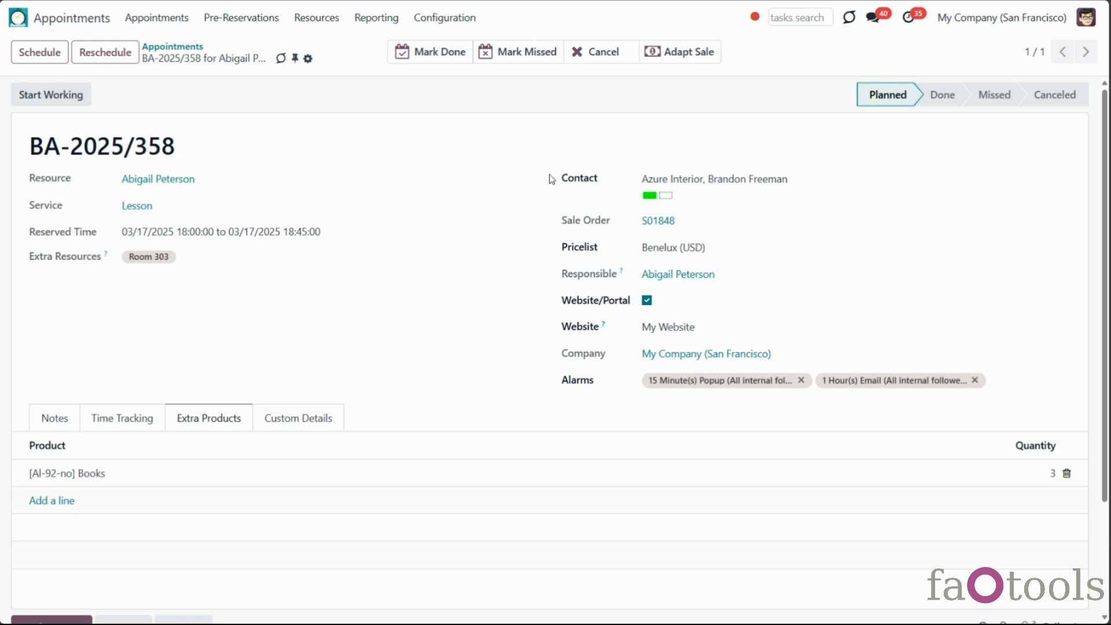
left_click(672, 57)
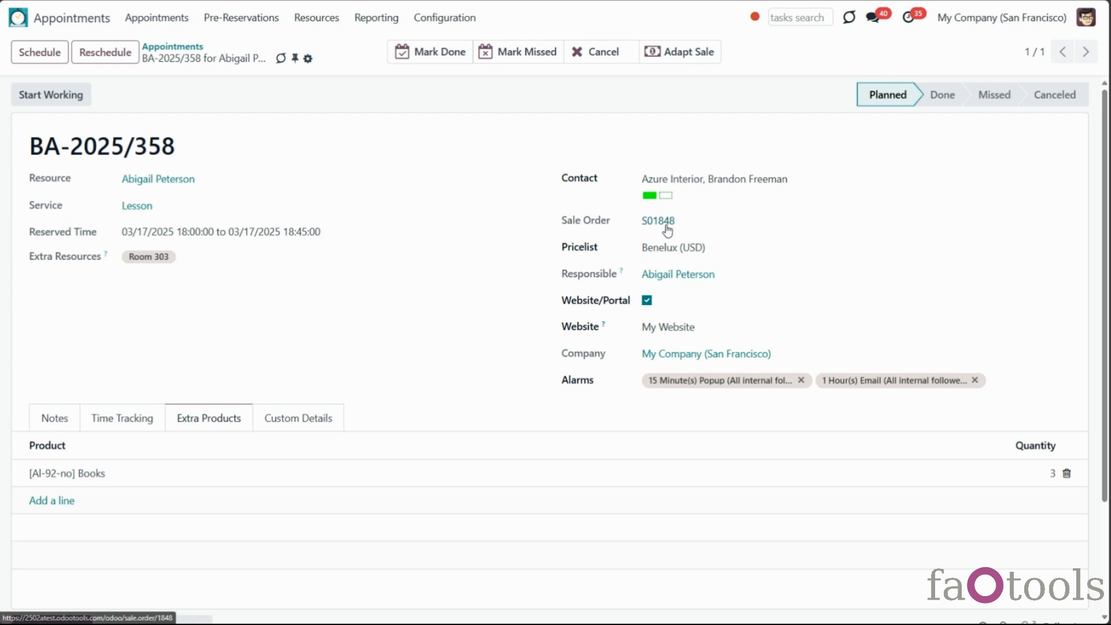
Confirm S01848 as a sales order and go back to appointment BA-2025/358
left_click(646, 237)
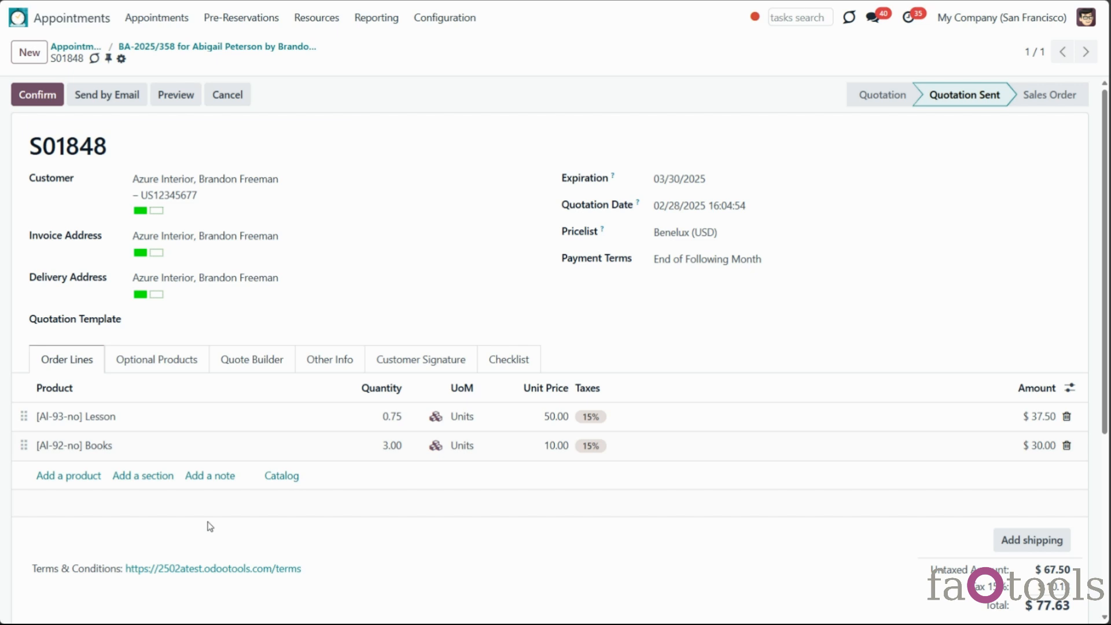
left_click(44, 94)
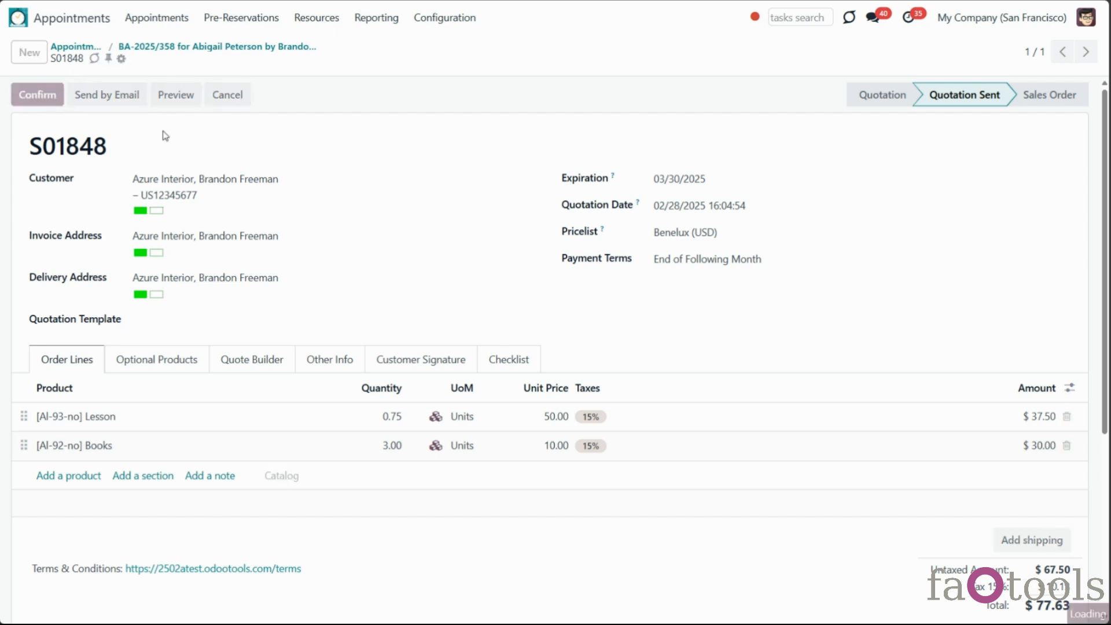
left_click(178, 48)
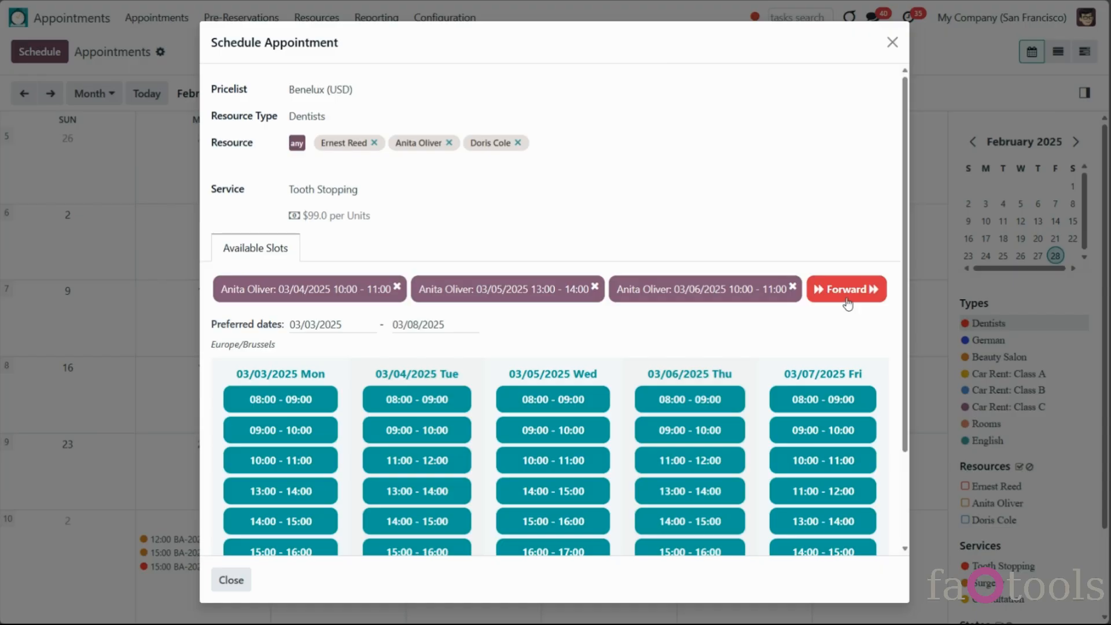
Confirm the three Tooth Stopping slots for the chosen contact, then open BA-2025/362's quotation S01850
left_click(845, 300)
left_click(260, 218)
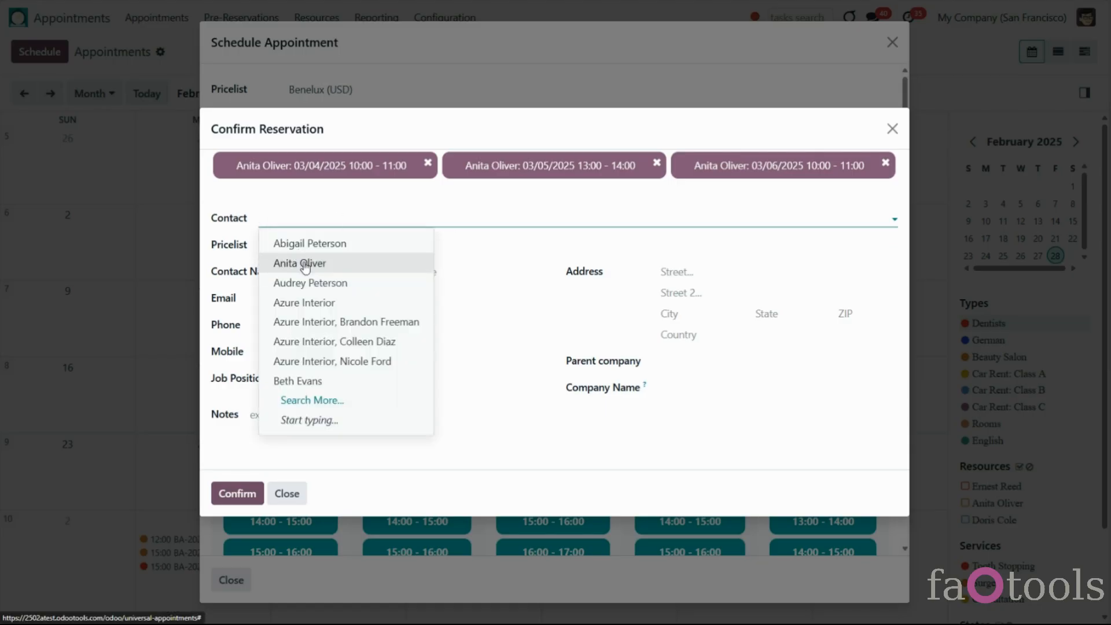
left_click(334, 379)
left_click(237, 431)
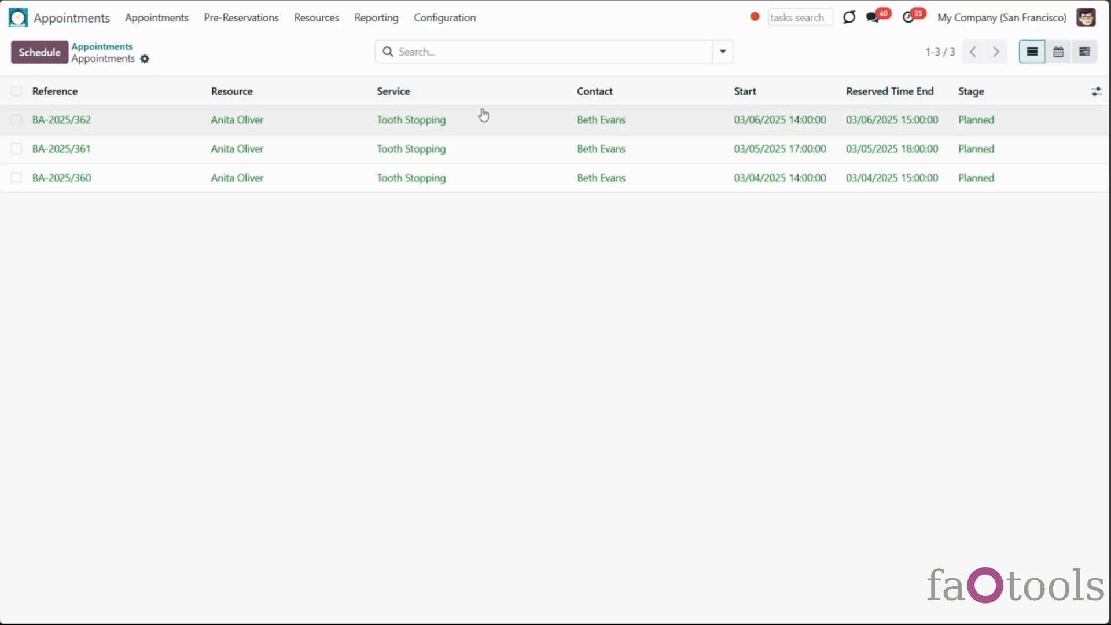
left_click(511, 127)
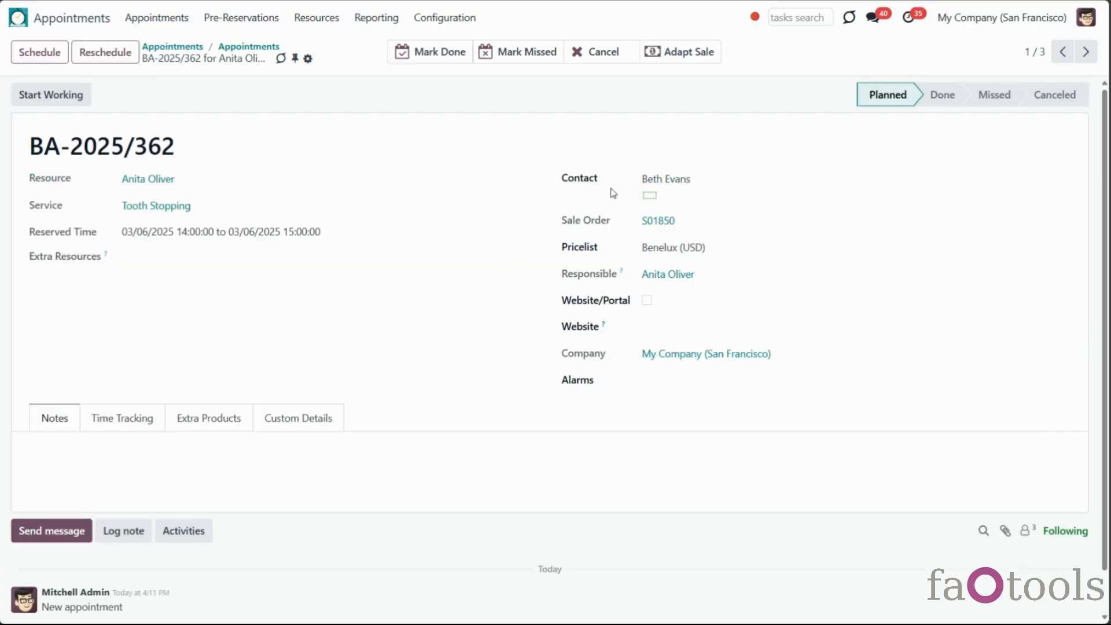
left_click(665, 222)
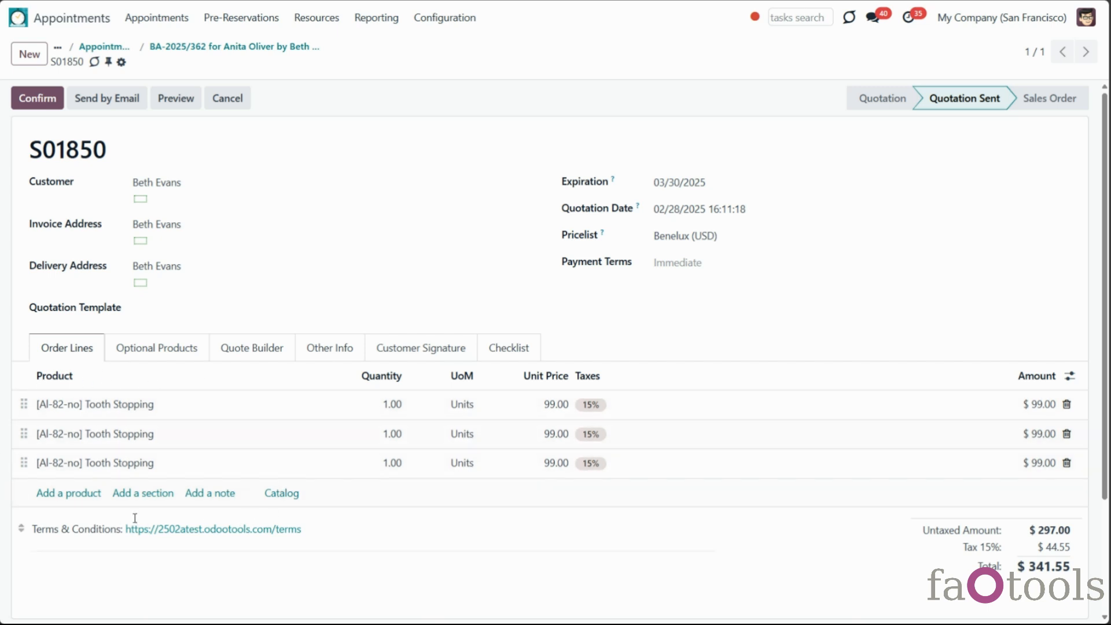
Tick Appointment reference in sales under General Options in the appointment settings and save
left_click(471, 20)
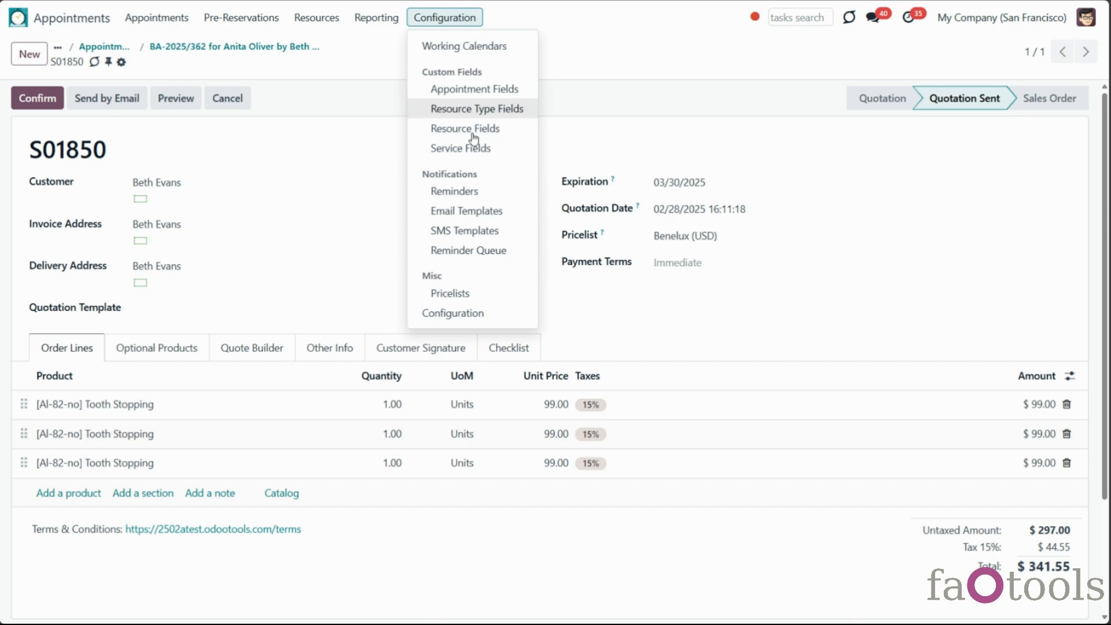
left_click(476, 313)
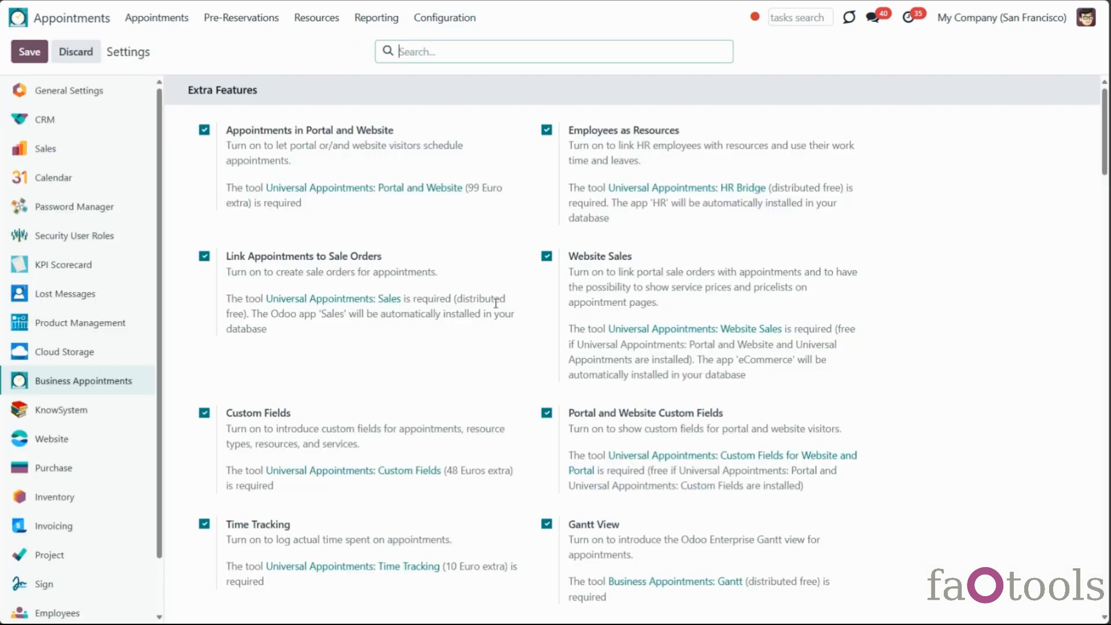
scroll(553, 324, "down", 3)
scroll(557, 328, "down", 5)
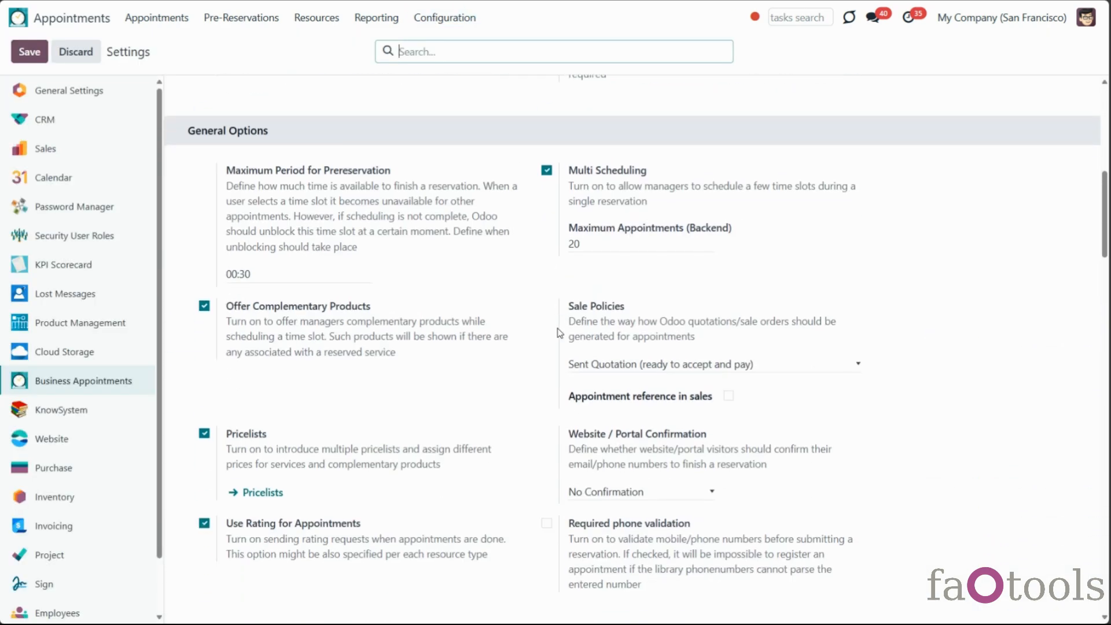
left_click(728, 339)
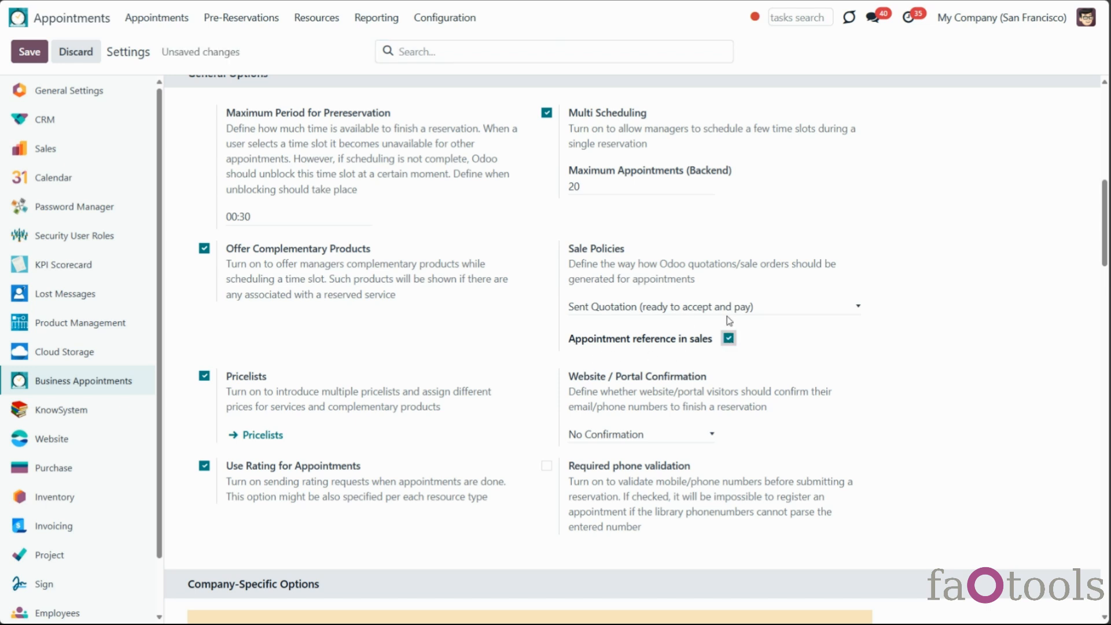
left_click(29, 52)
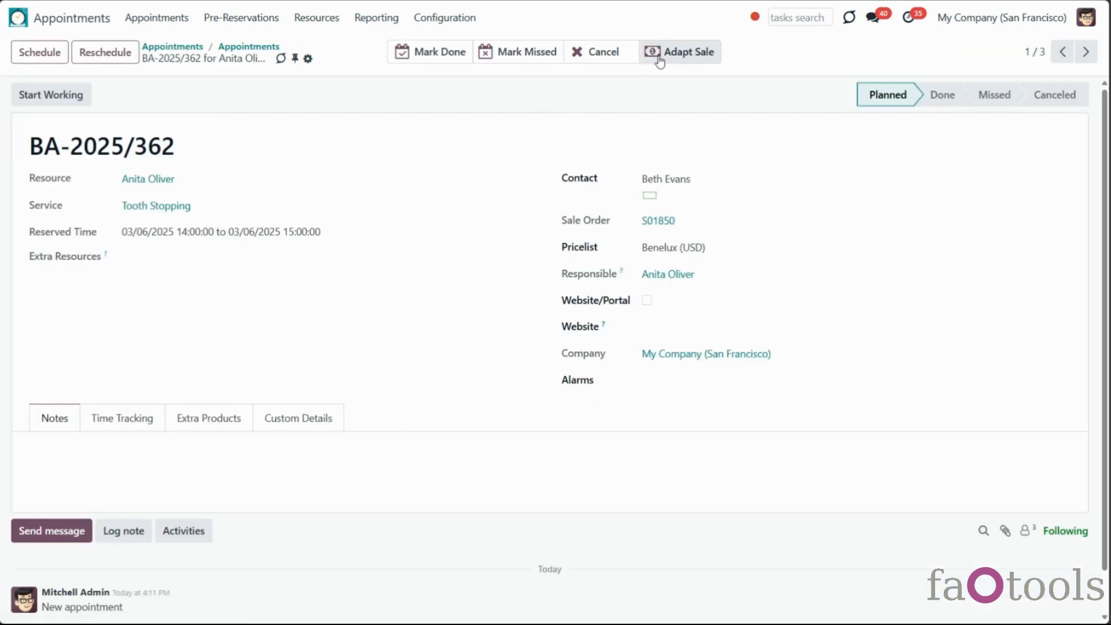
Adapt S01850 from BA-2025/362 and check its referenced Tooth Stopping line, then return
left_click(666, 53)
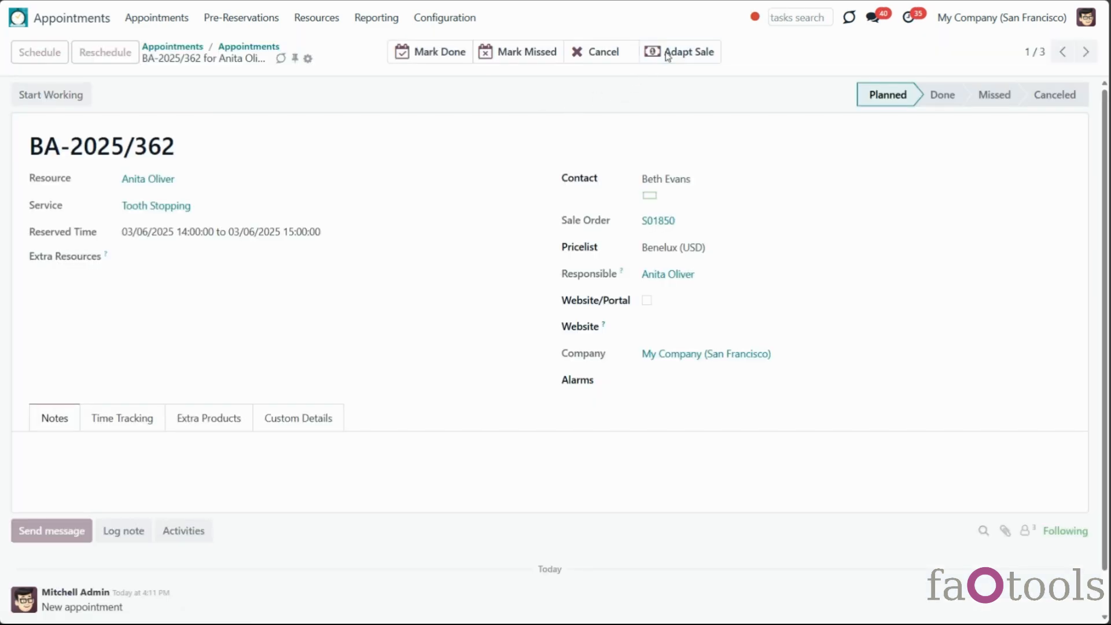
left_click(669, 221)
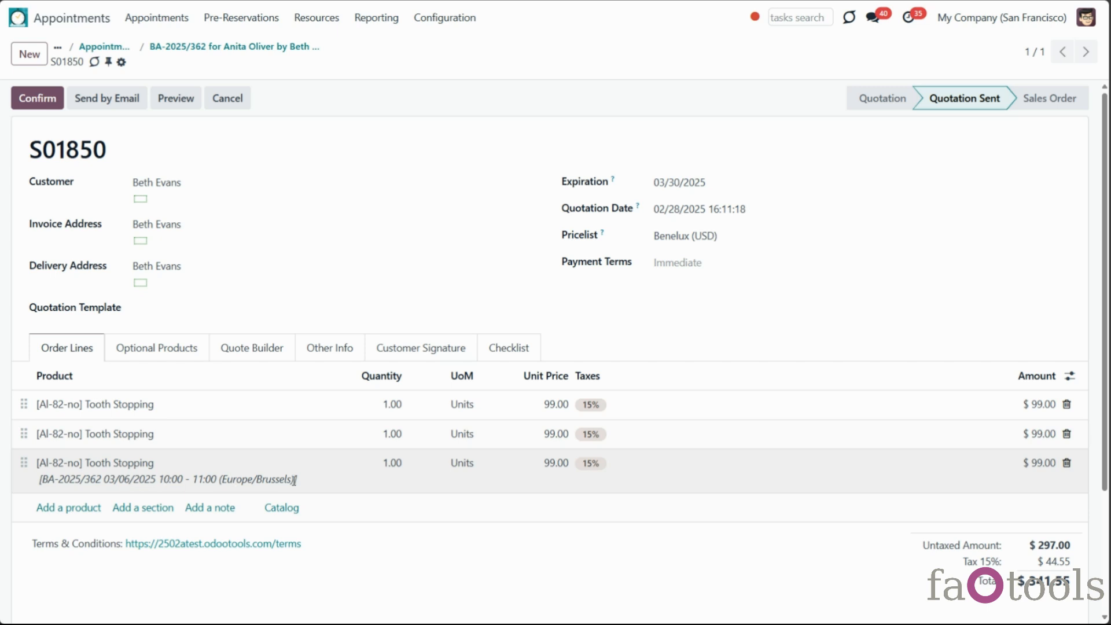
left_click(282, 47)
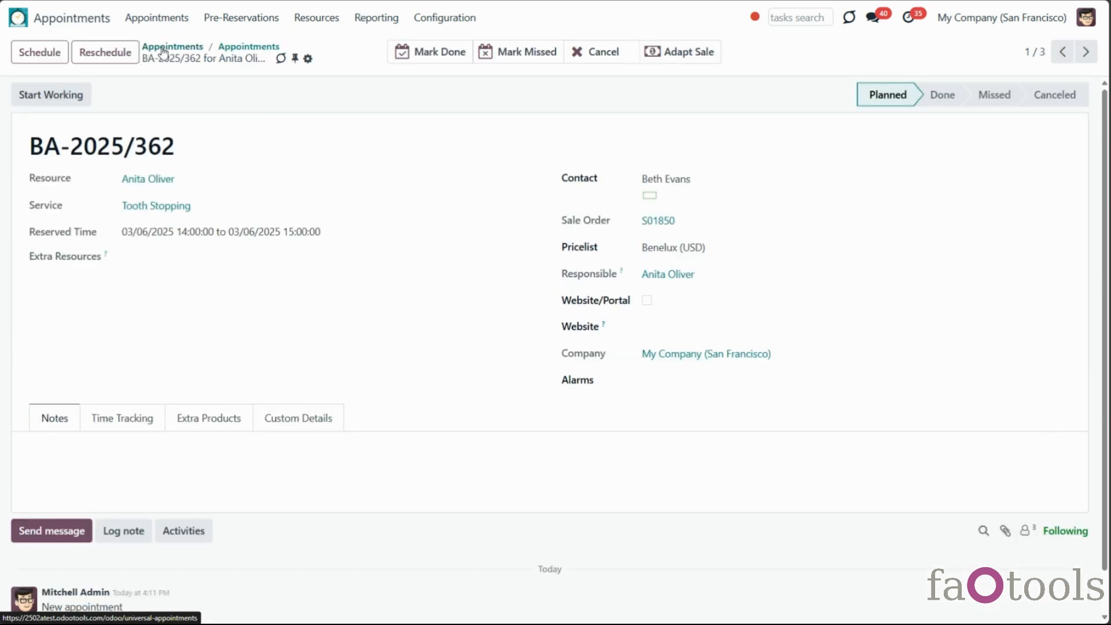
Switch BA-2025/362 to the Christmas (USD) pricelist, sync S01850, and review its prices and Other Info
left_click(694, 248)
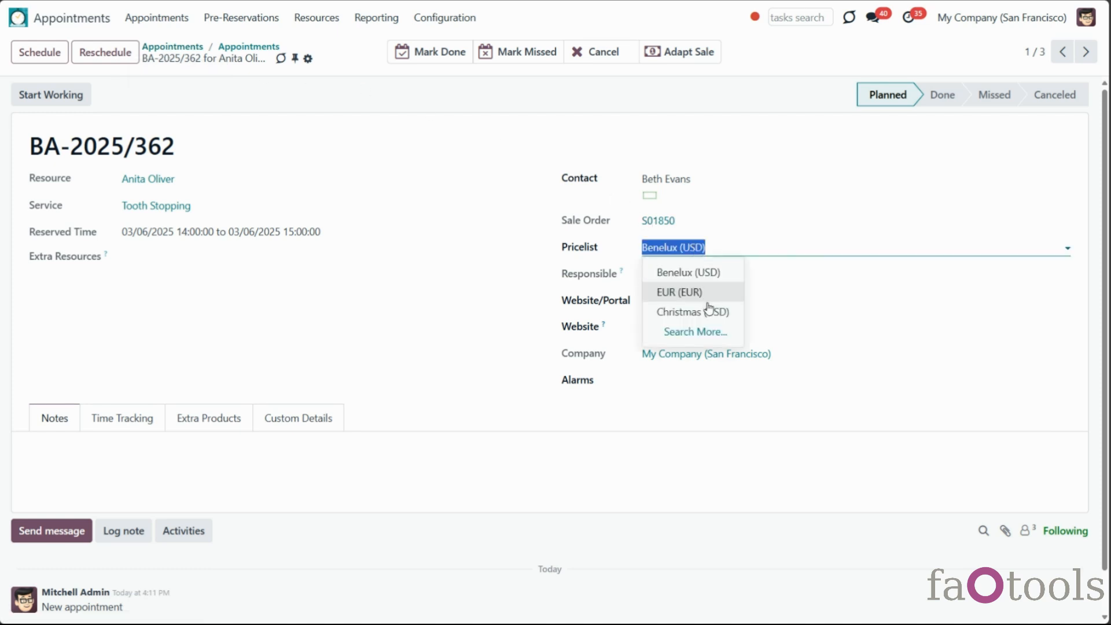
left_click(711, 311)
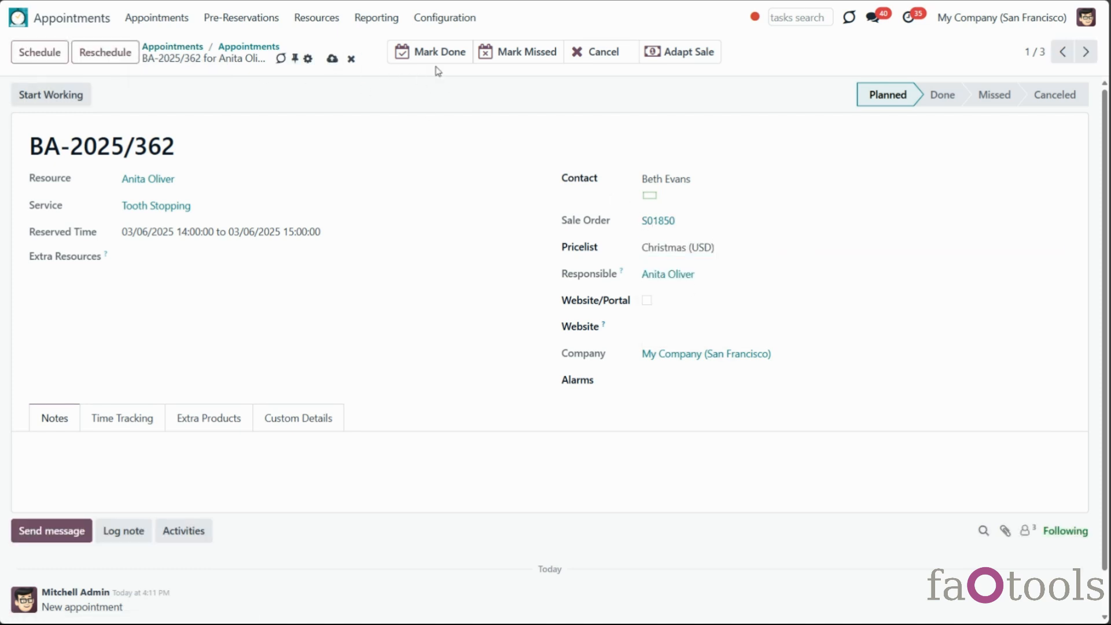
left_click(683, 57)
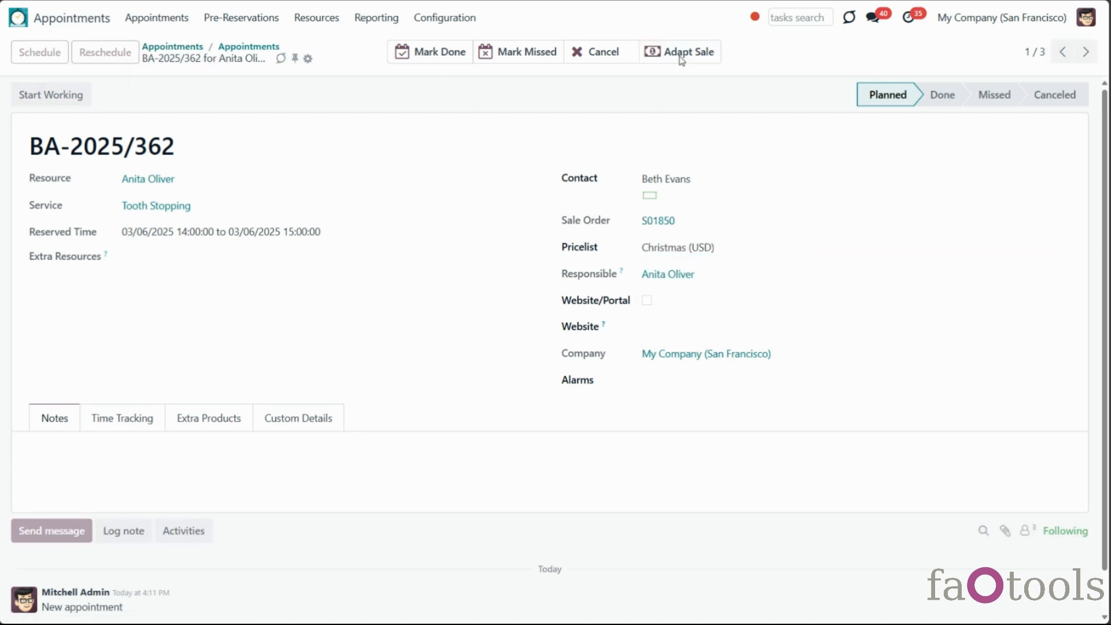
left_click(649, 226)
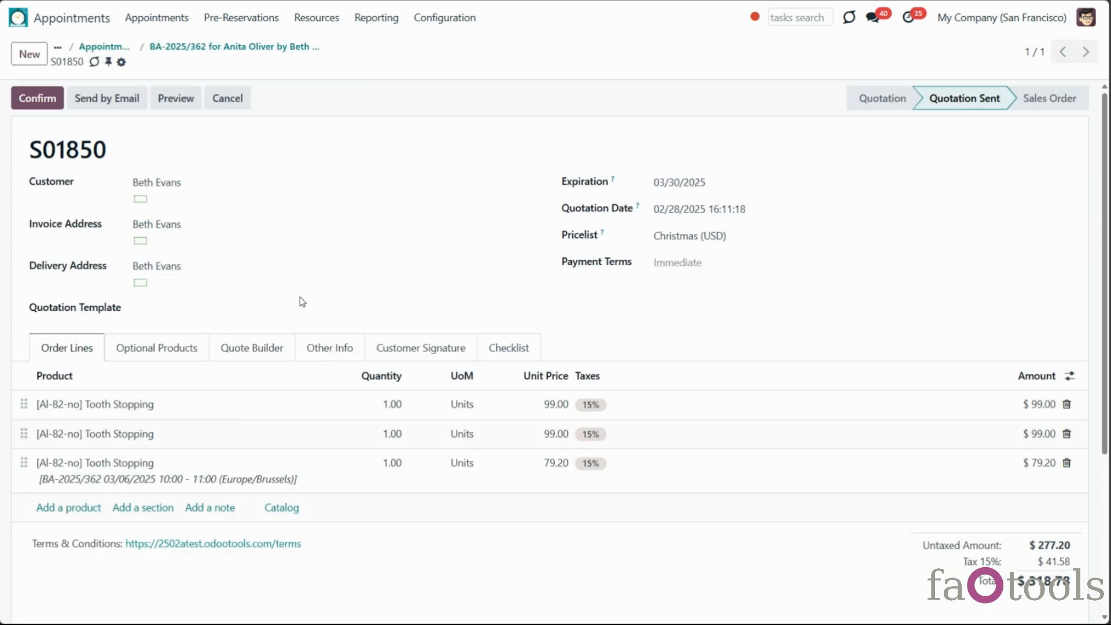
left_click(326, 350)
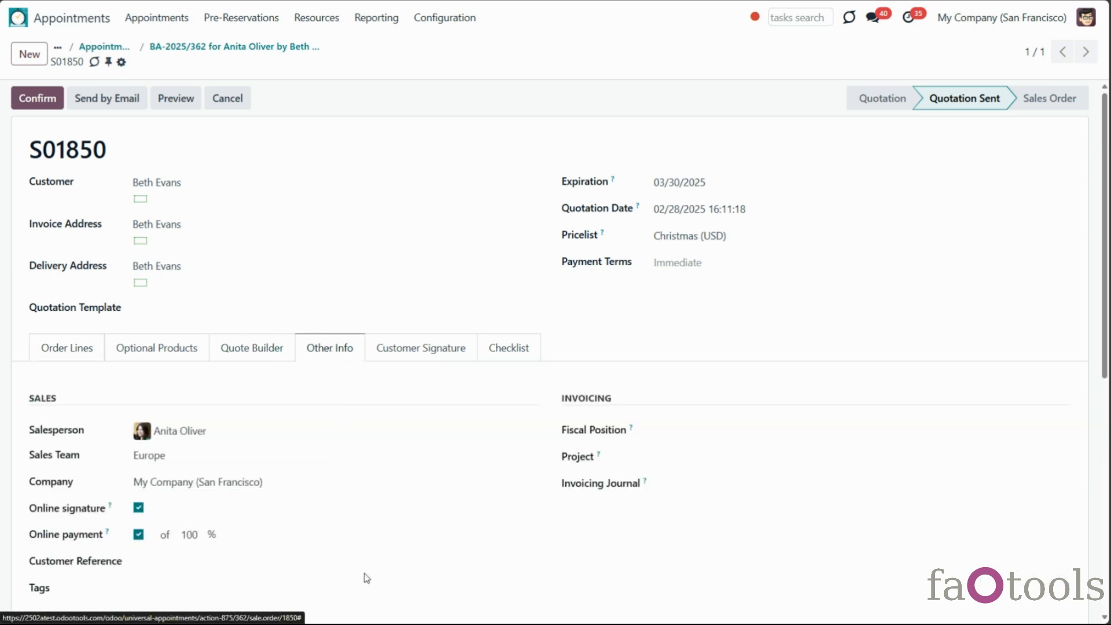
left_click(286, 47)
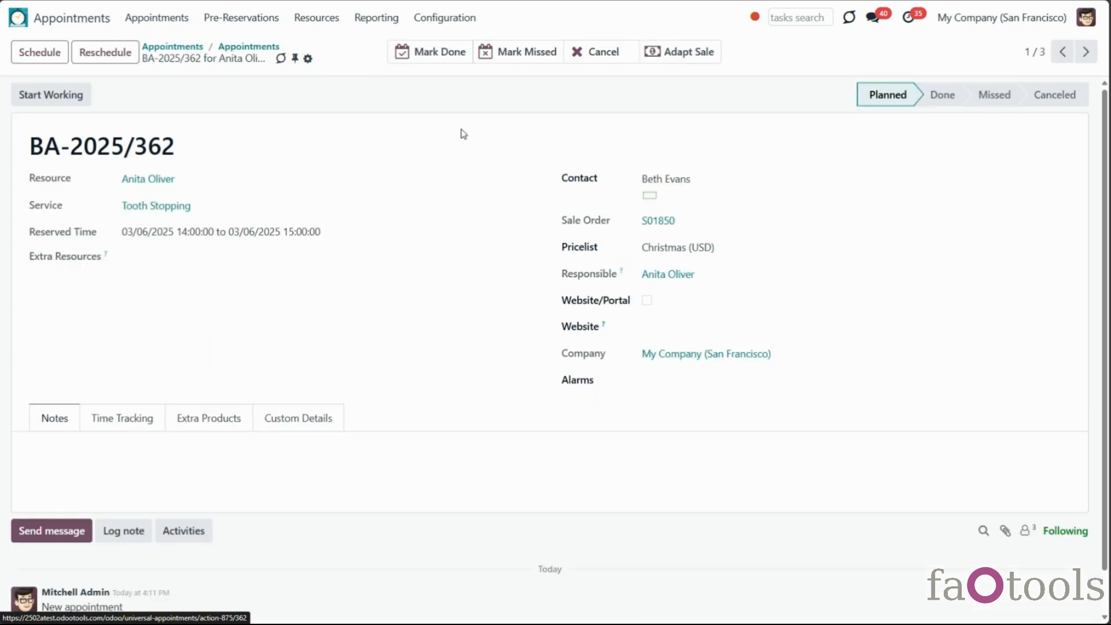
Cancel BA-2025/362 and verify S01850 now has two Tooth Stopping lines totalling $227.70
left_click(603, 55)
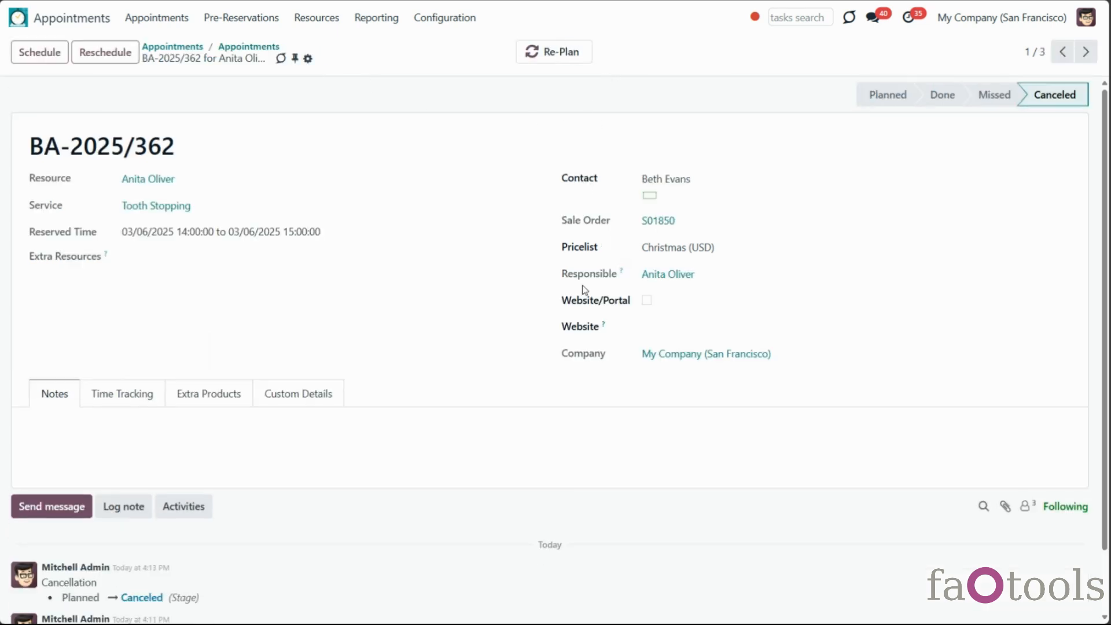
left_click(655, 226)
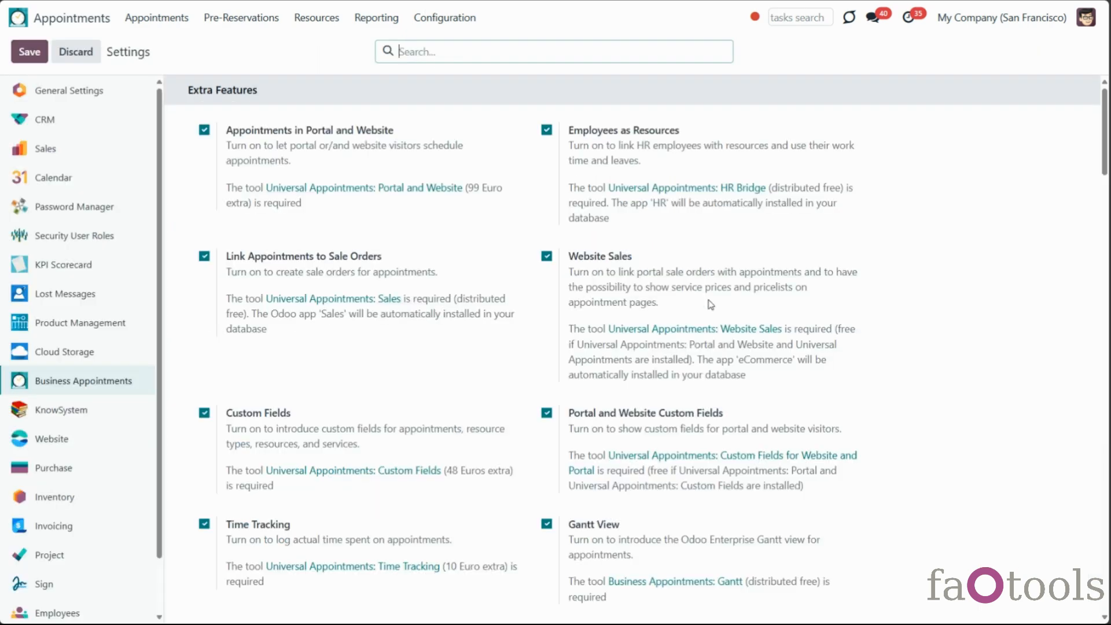
Scroll through the Settings page, then go back to the February 2025 appointments calendar
scroll(710, 304, "down", 3)
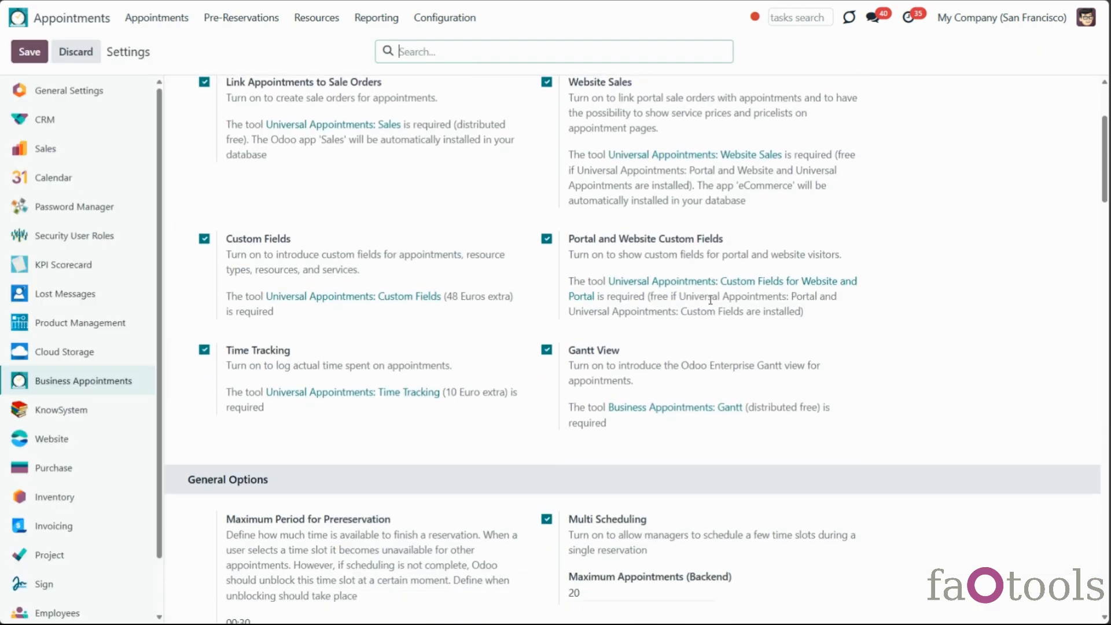
scroll(710, 300, "down", 8)
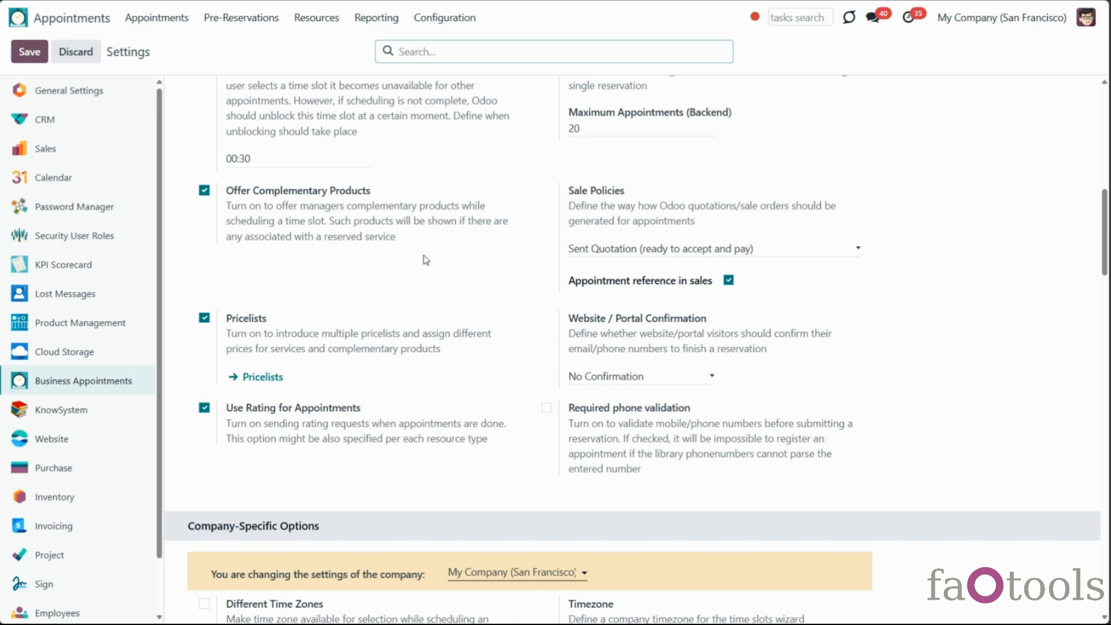
left_click(156, 17)
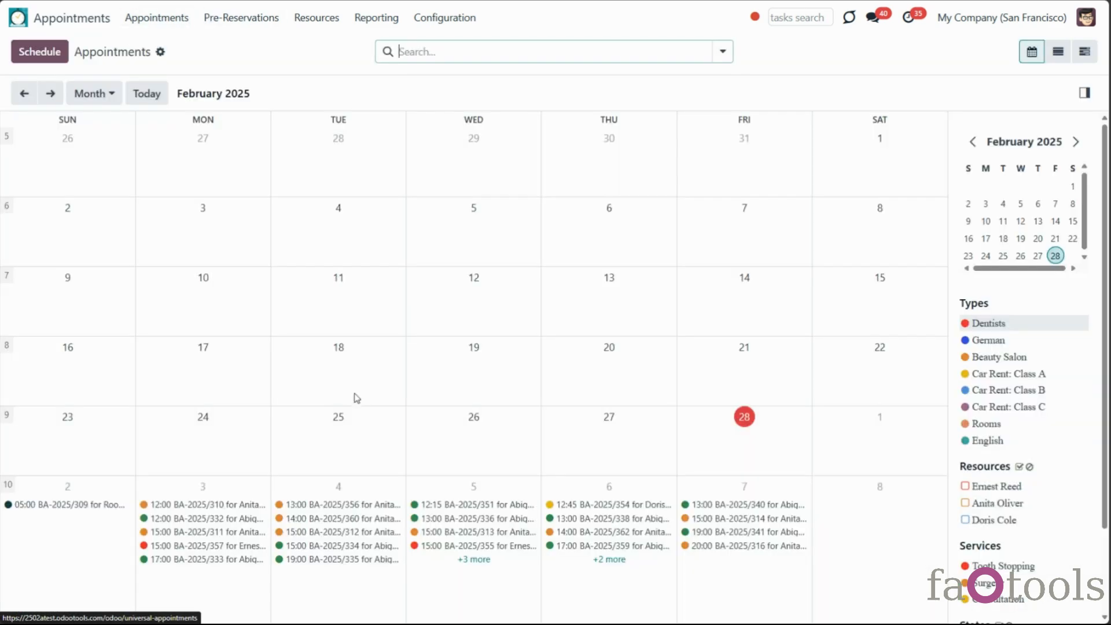
Start a Surgery booking for the 03/05 15:00–17:00 slot
left_click(471, 247)
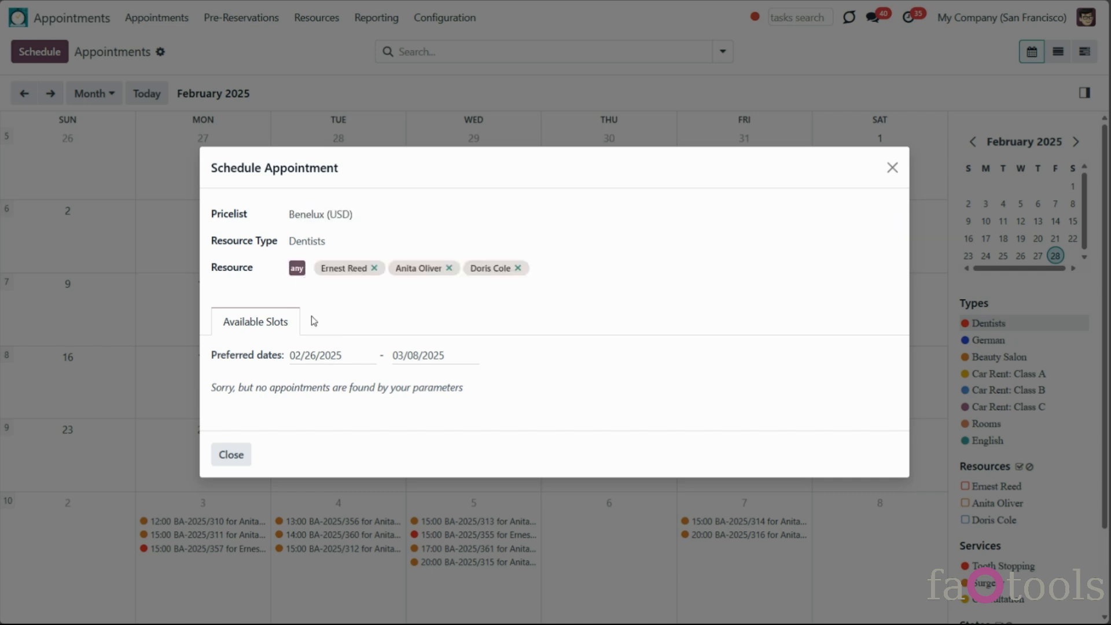
left_click(333, 298)
left_click(349, 349)
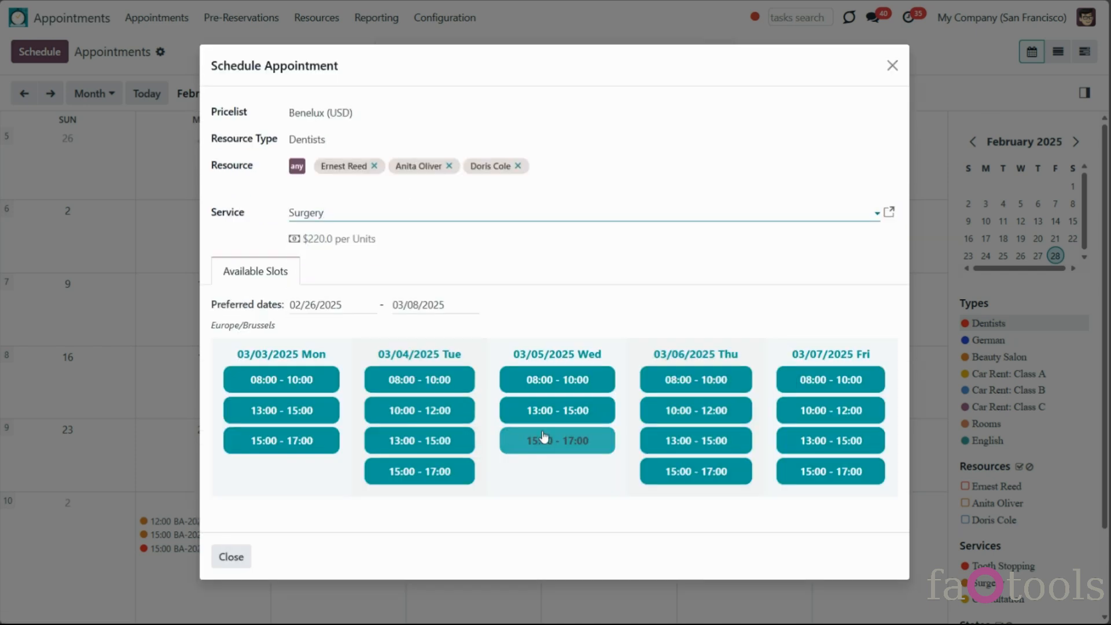
left_click(554, 439)
left_click(604, 291)
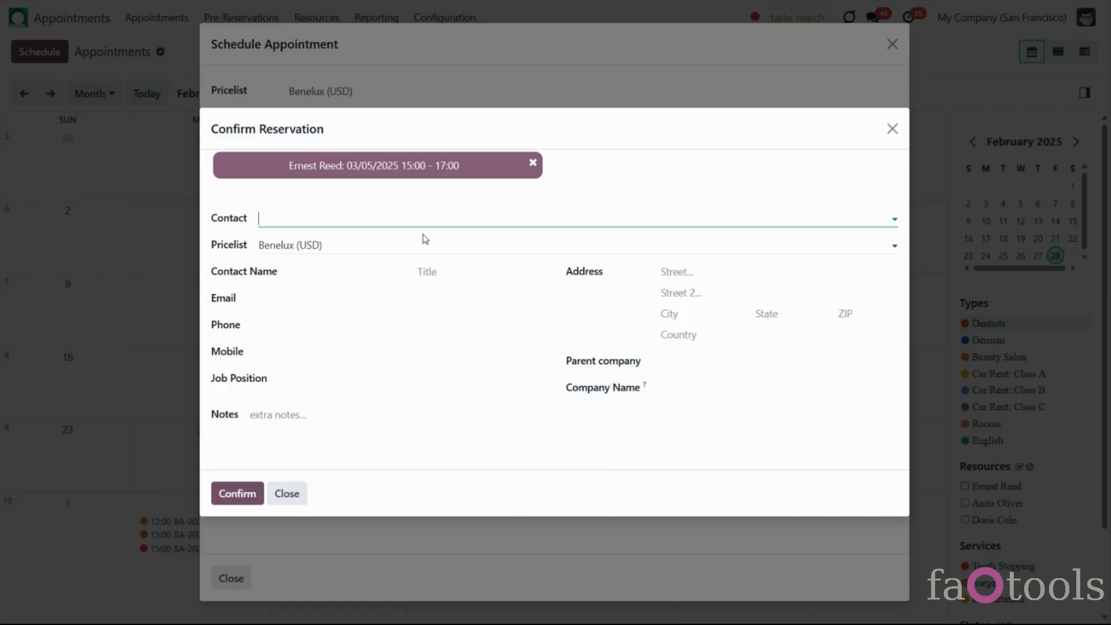
Set the reservation contact to Azure Interior and pricelist to EUR (EUR), then close without booking
left_click(391, 243)
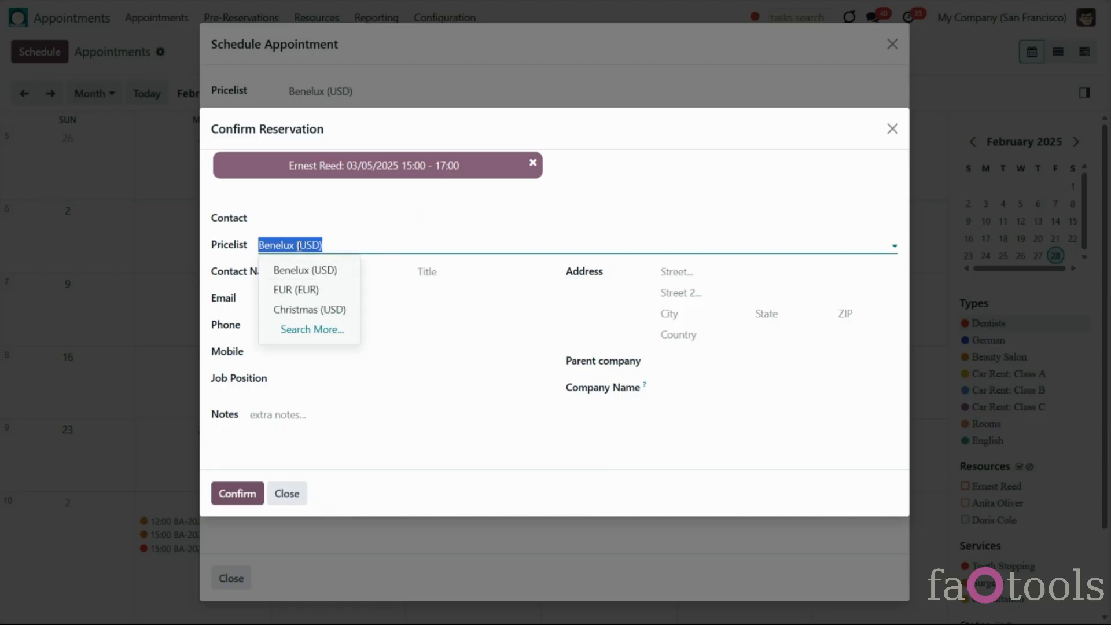
left_click(353, 217)
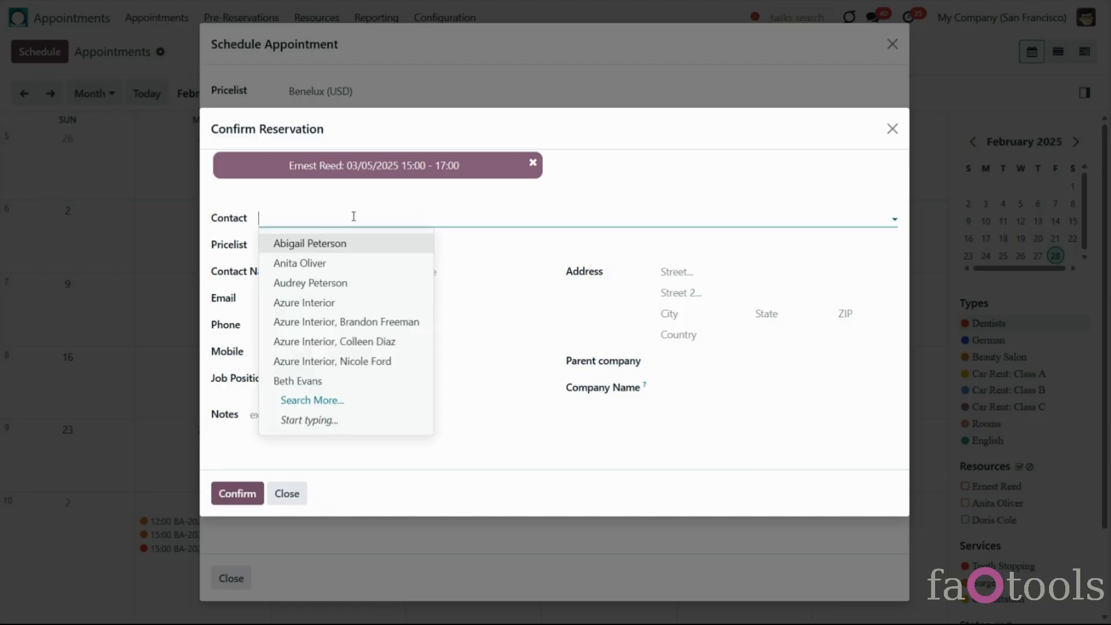
left_click(367, 303)
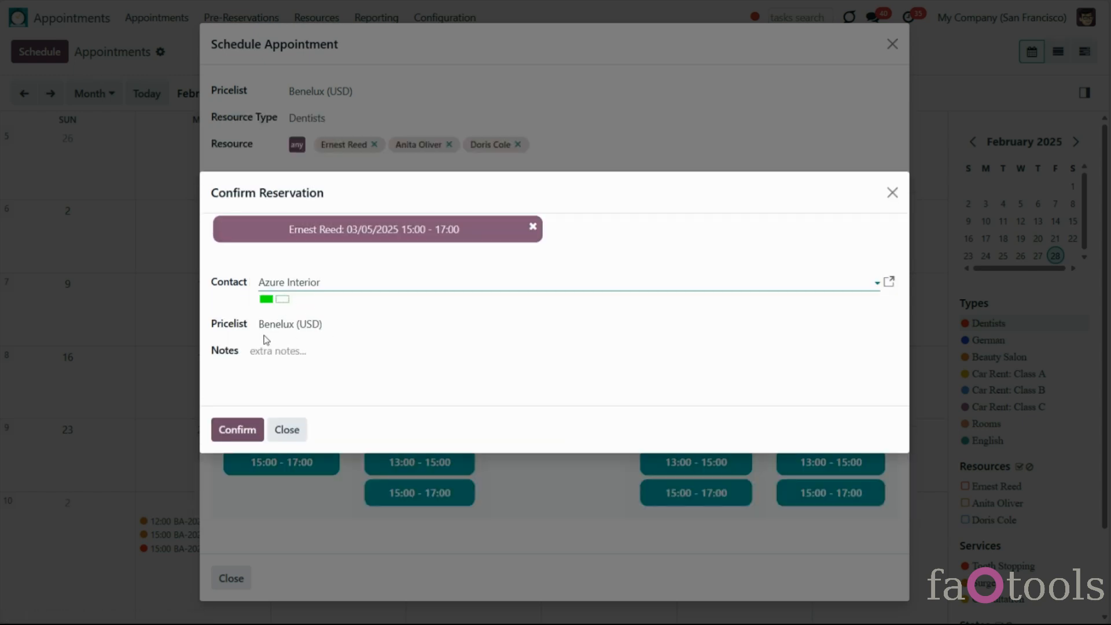
left_click(356, 325)
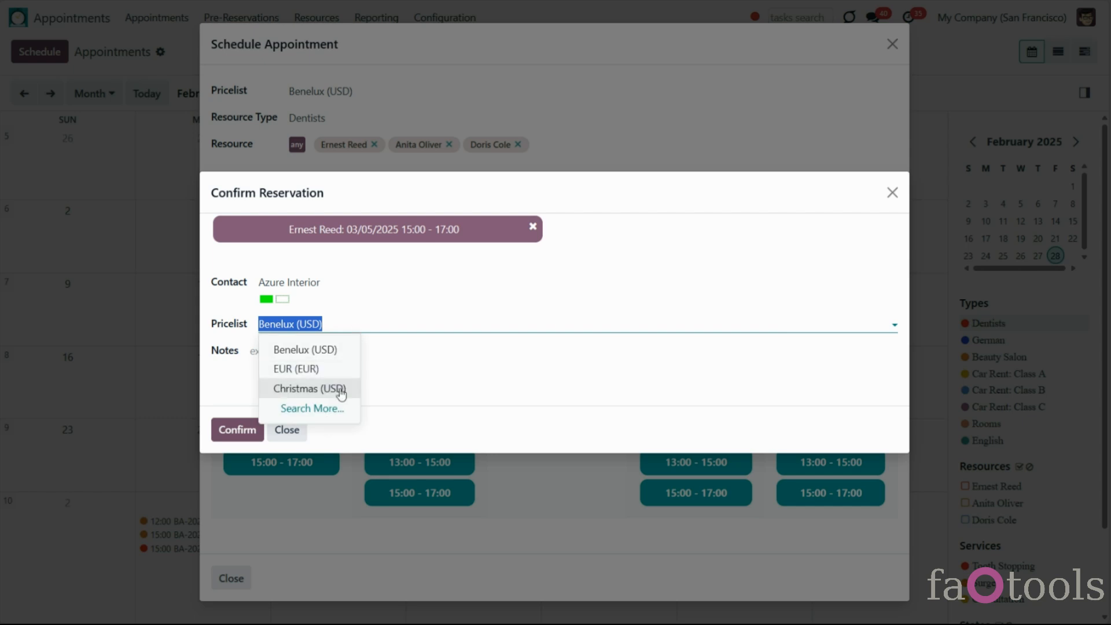
left_click(337, 369)
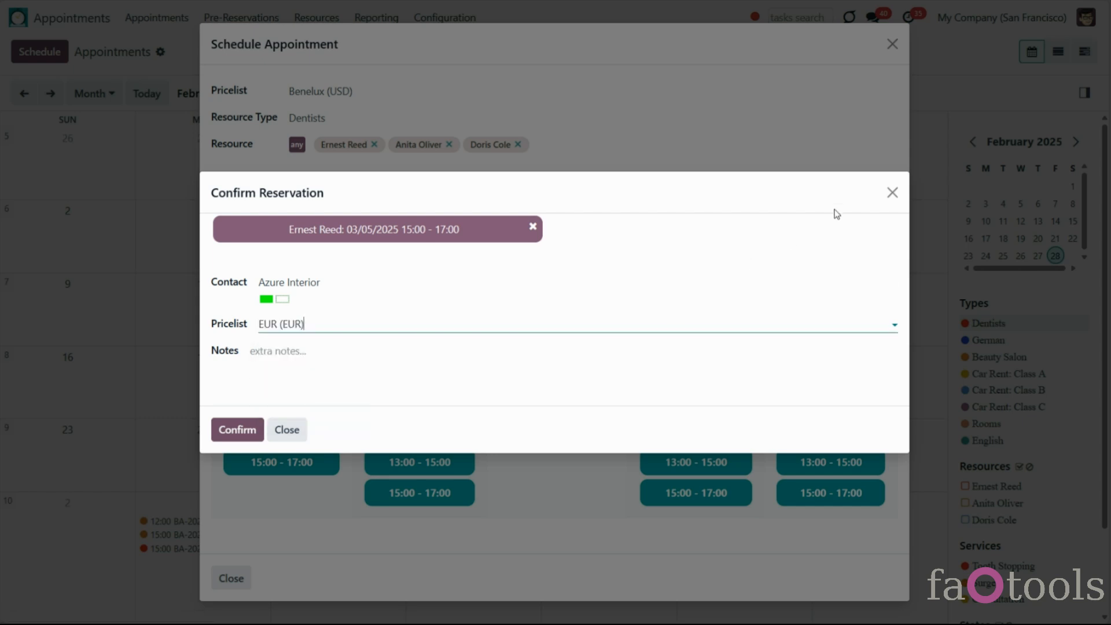
left_click(892, 192)
Set appointment BA-2025/363's pricelist to Christmas (USD) and save it
left_click(892, 44)
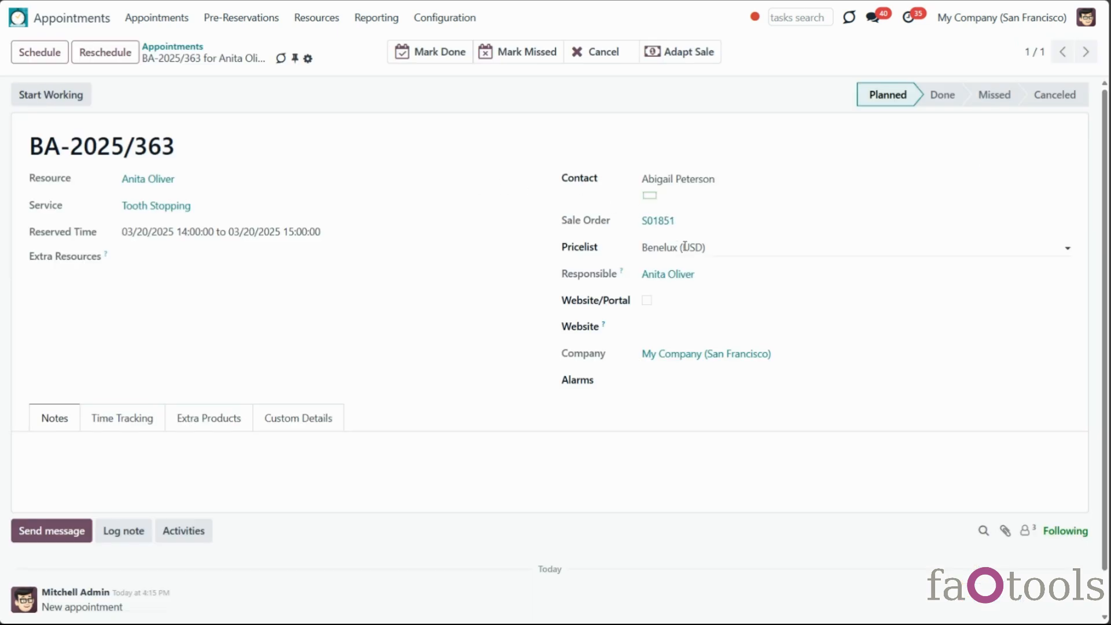
left_click(685, 248)
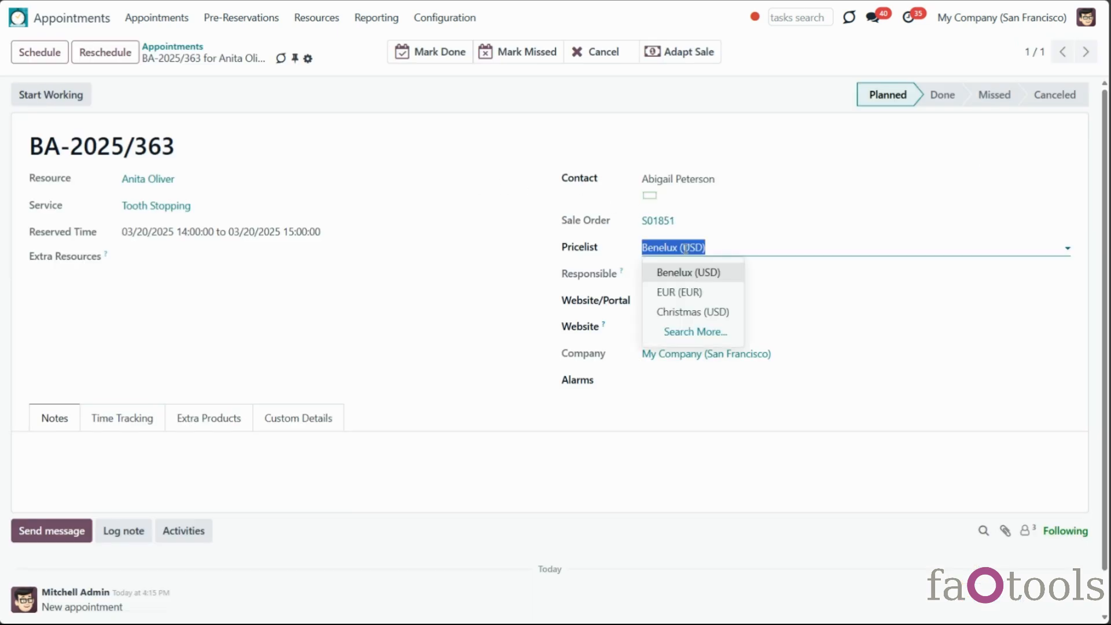
left_click(703, 312)
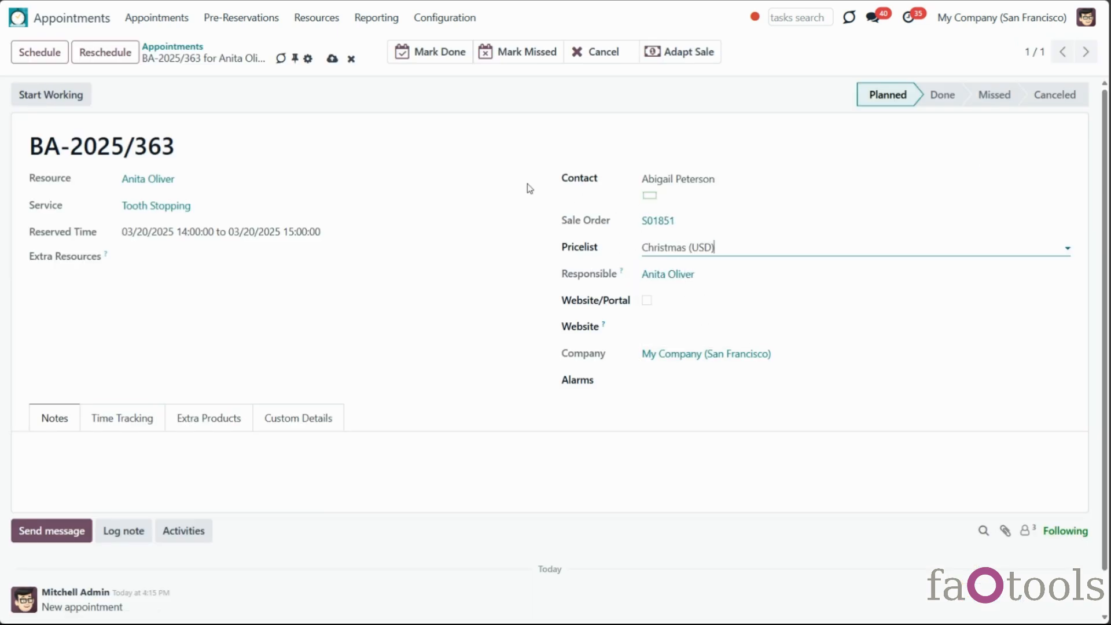
left_click(331, 59)
Adapt sale order S01851 to Christmas (USD), then confirm the website booking page keeps Benelux
left_click(681, 56)
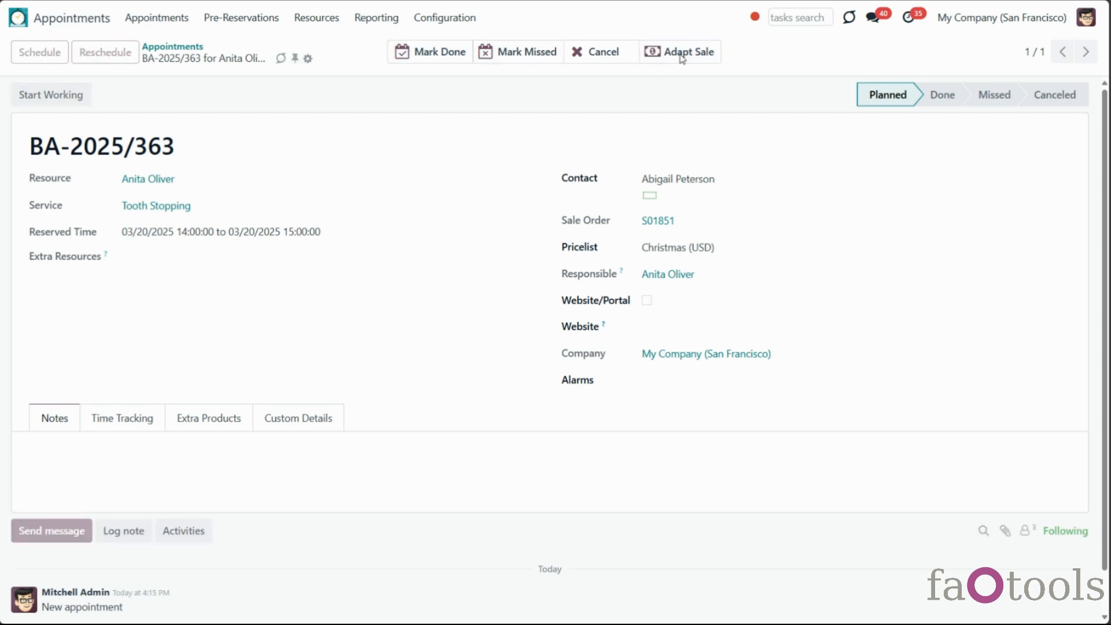
left_click(663, 226)
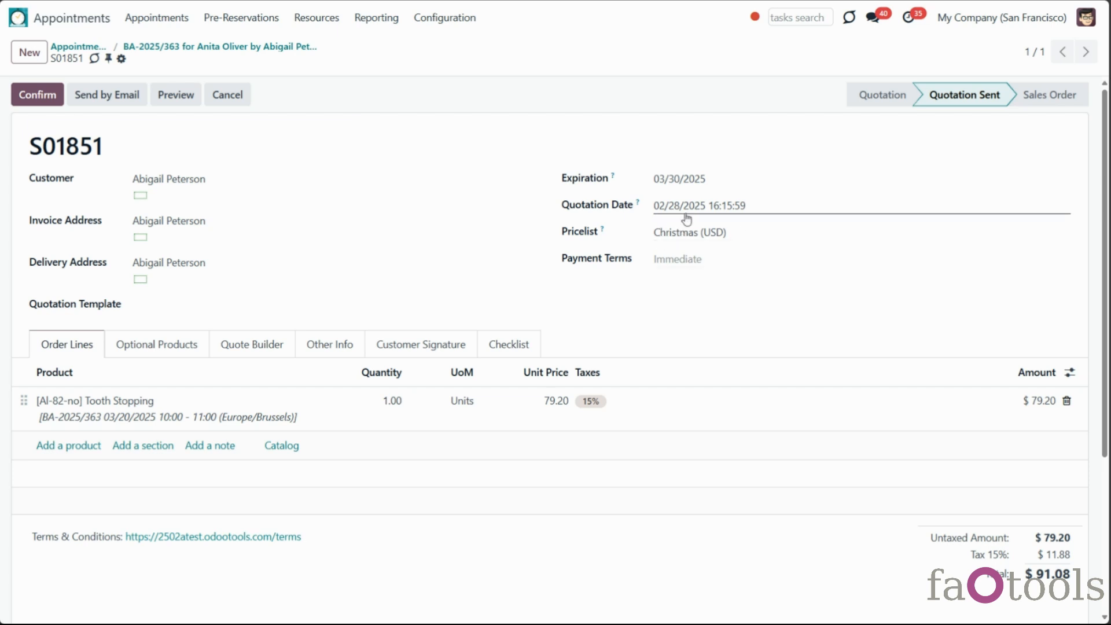
left_click(756, 232)
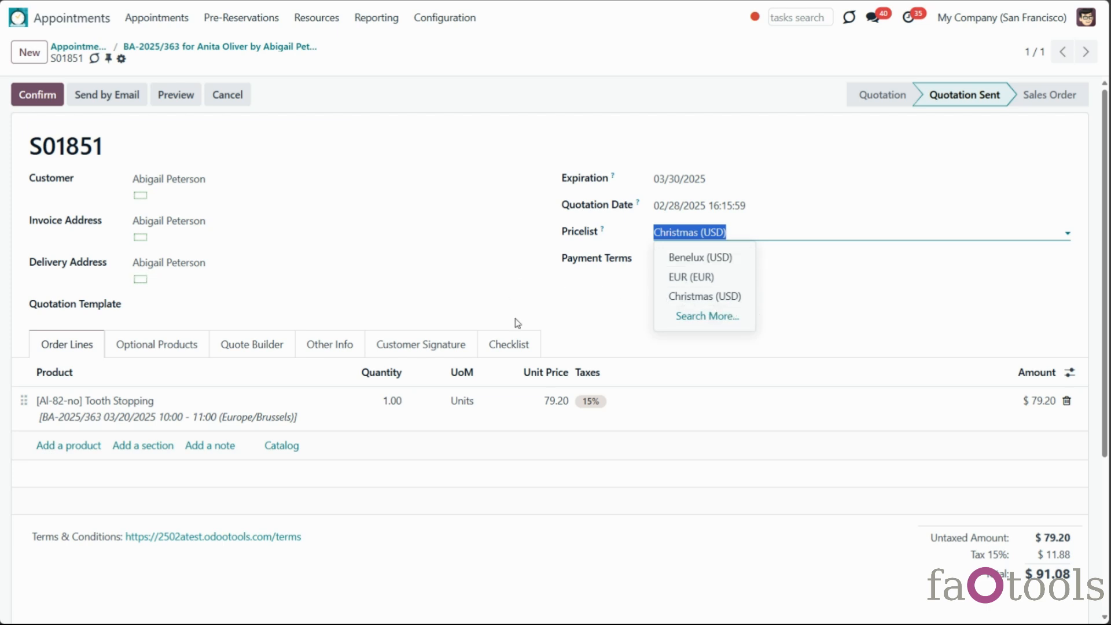
left_click(593, 326)
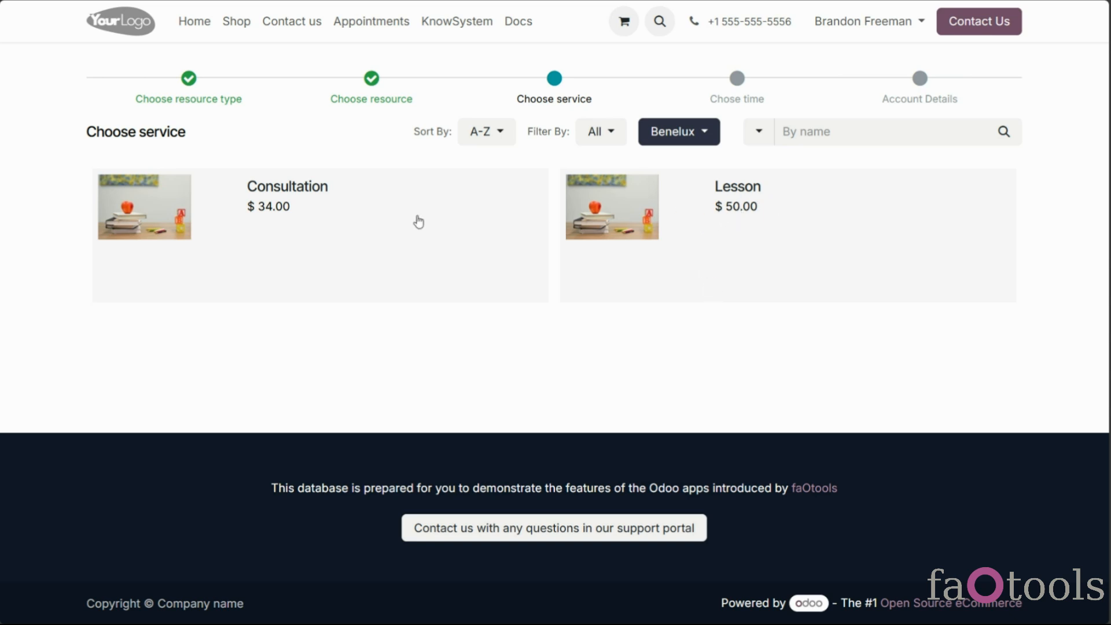
left_click(704, 139)
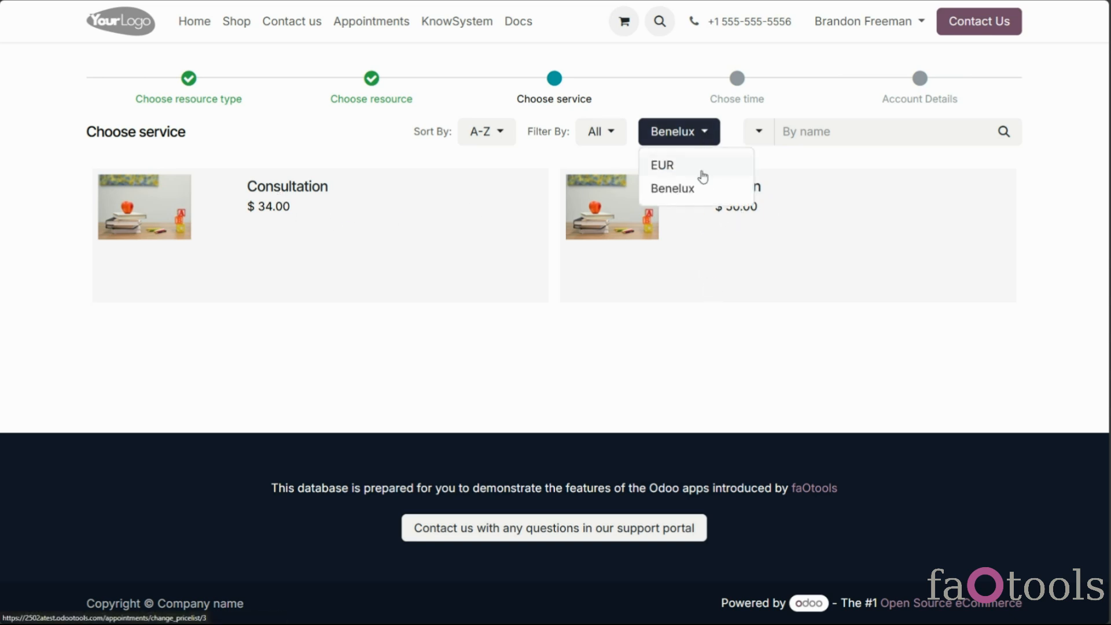
left_click(727, 320)
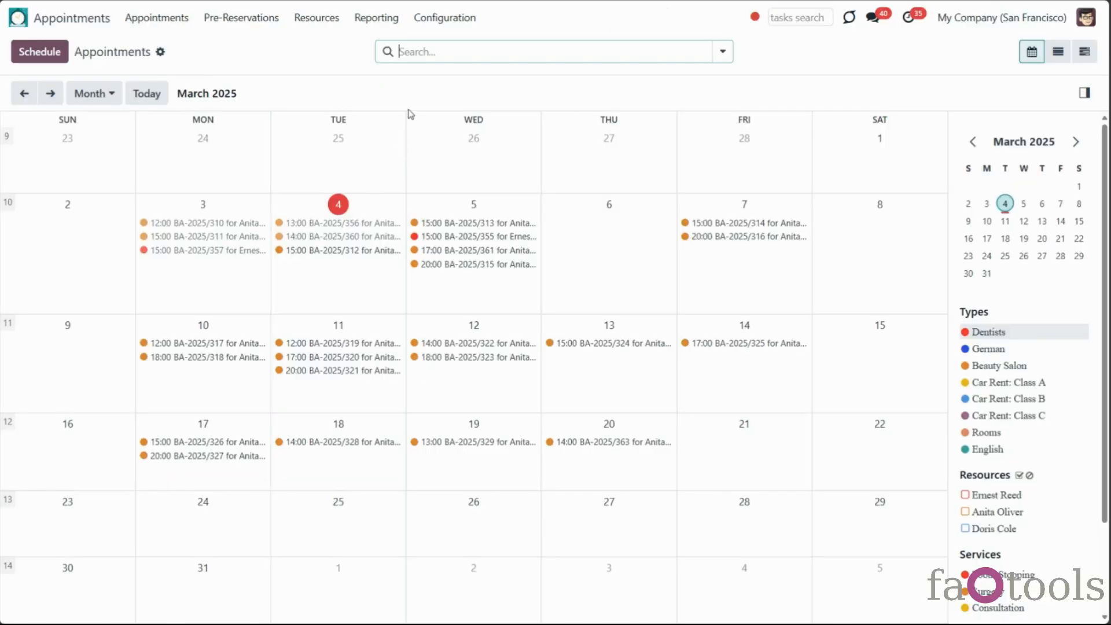
Open the appointment settings and scroll to the Pricelists and Pricelists and Prices options
left_click(442, 18)
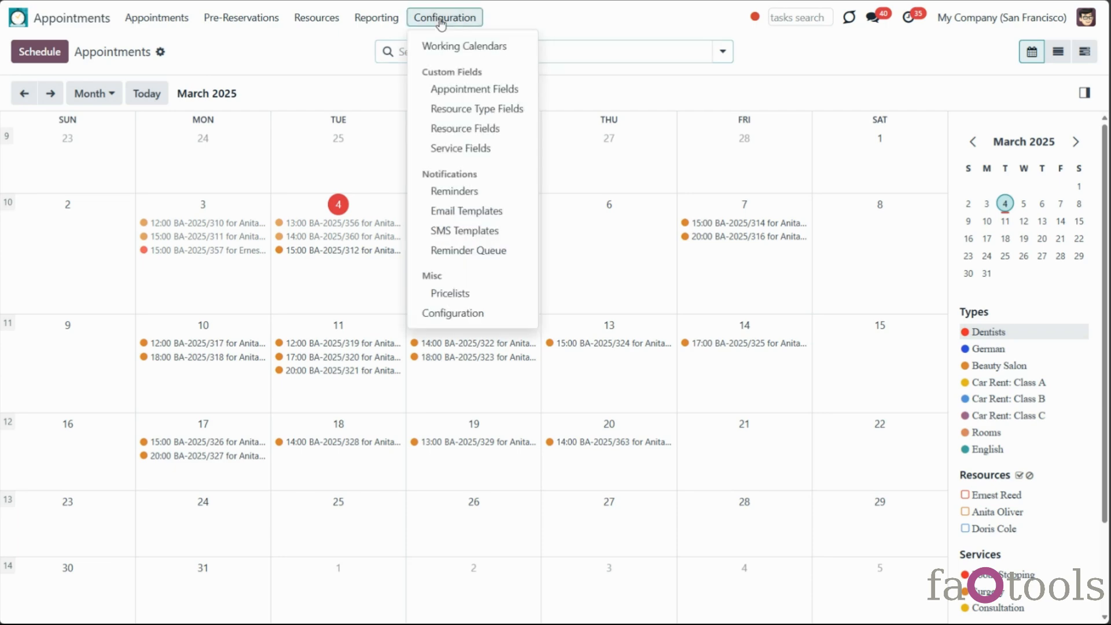
left_click(491, 315)
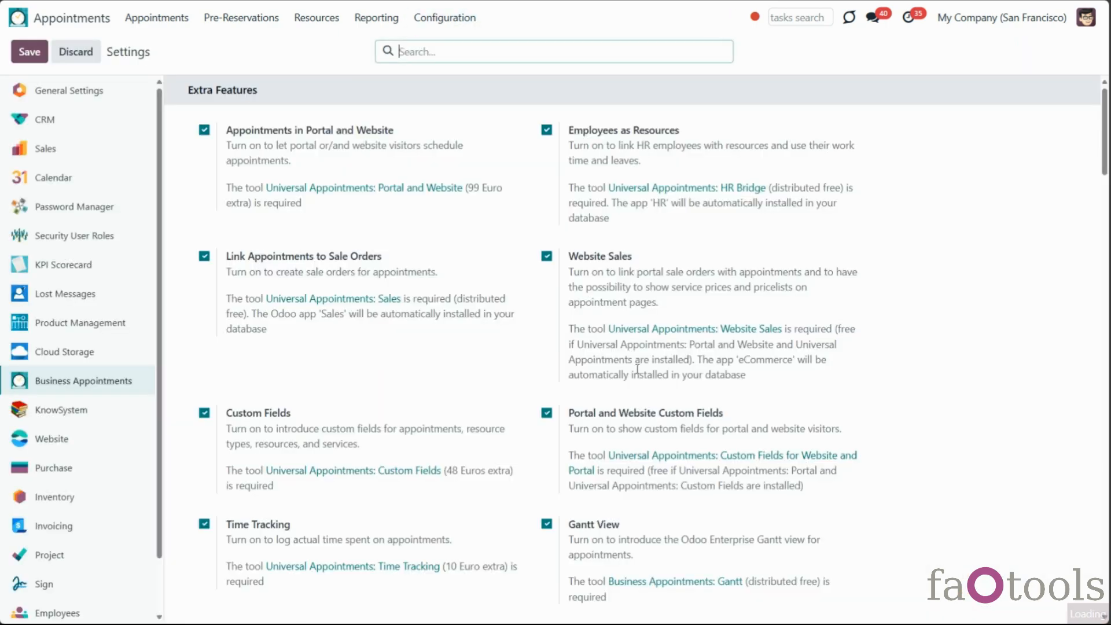
scroll(640, 373, "down", 7)
scroll(644, 378, "down", 15)
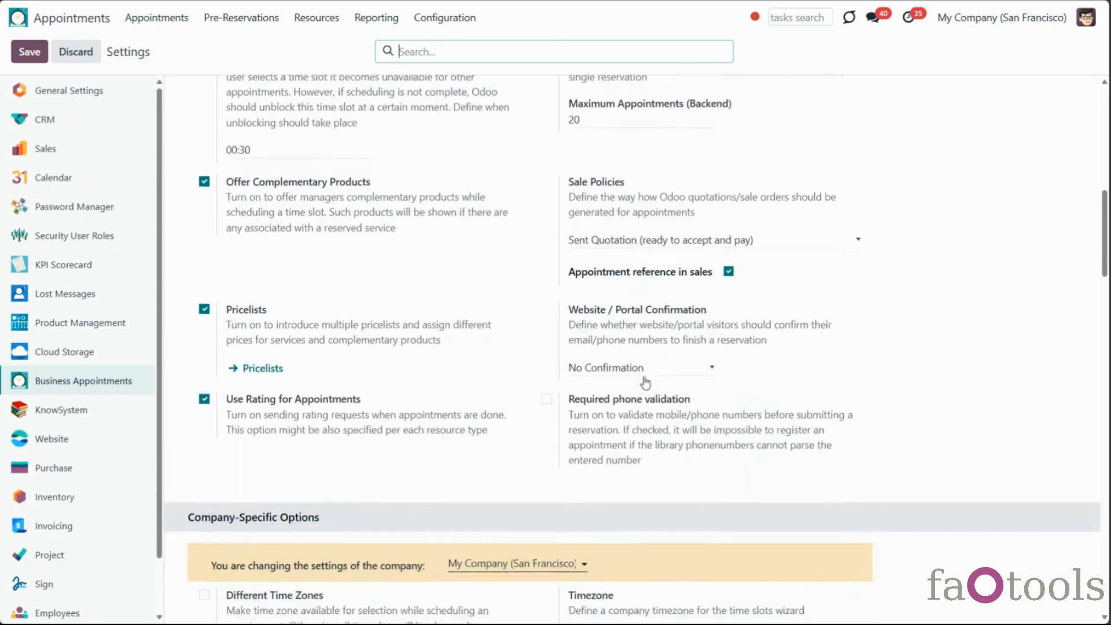
scroll(647, 386, "down", 5)
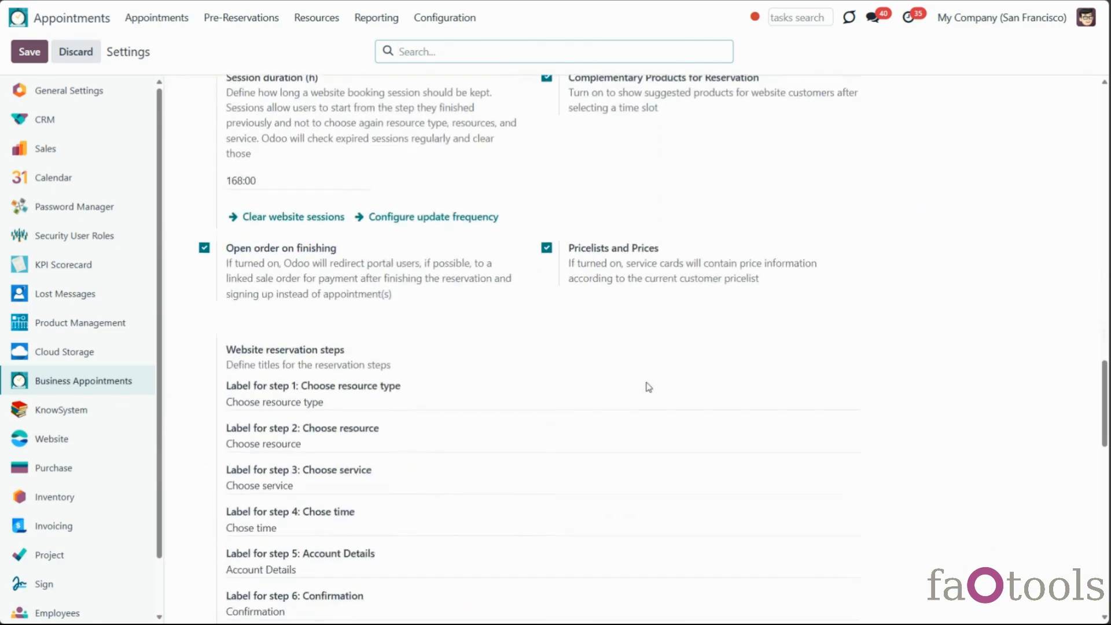
scroll(647, 386, "up", 6)
scroll(649, 386, "down", 1)
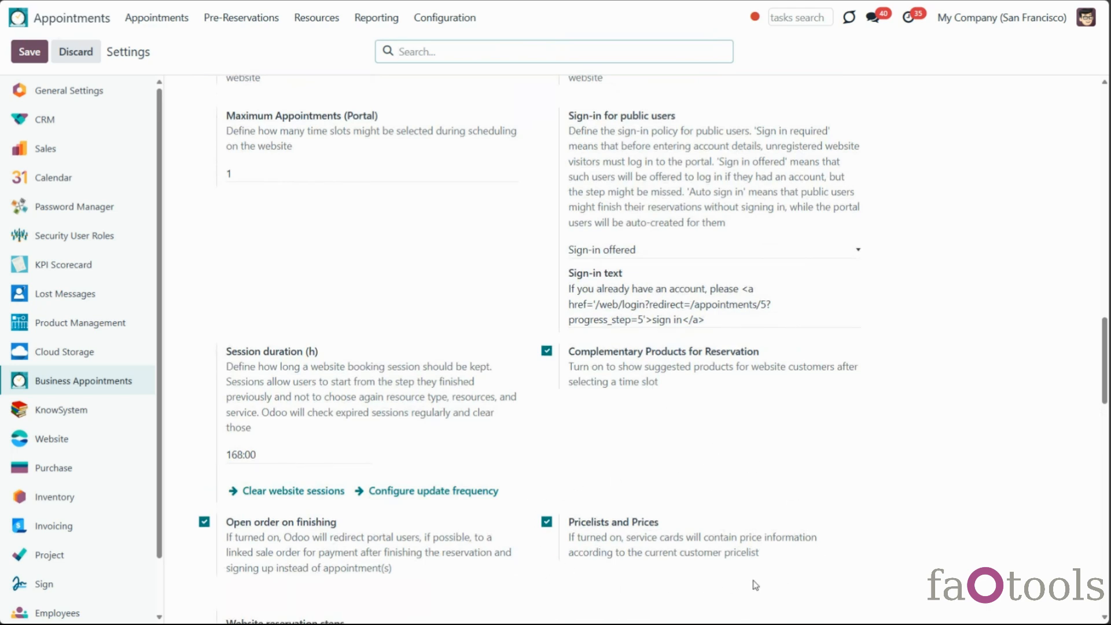
left_click(324, 18)
In the Lesson service's related product, change the Sales Price from 50.00 to 70.00 and save
left_click(327, 86)
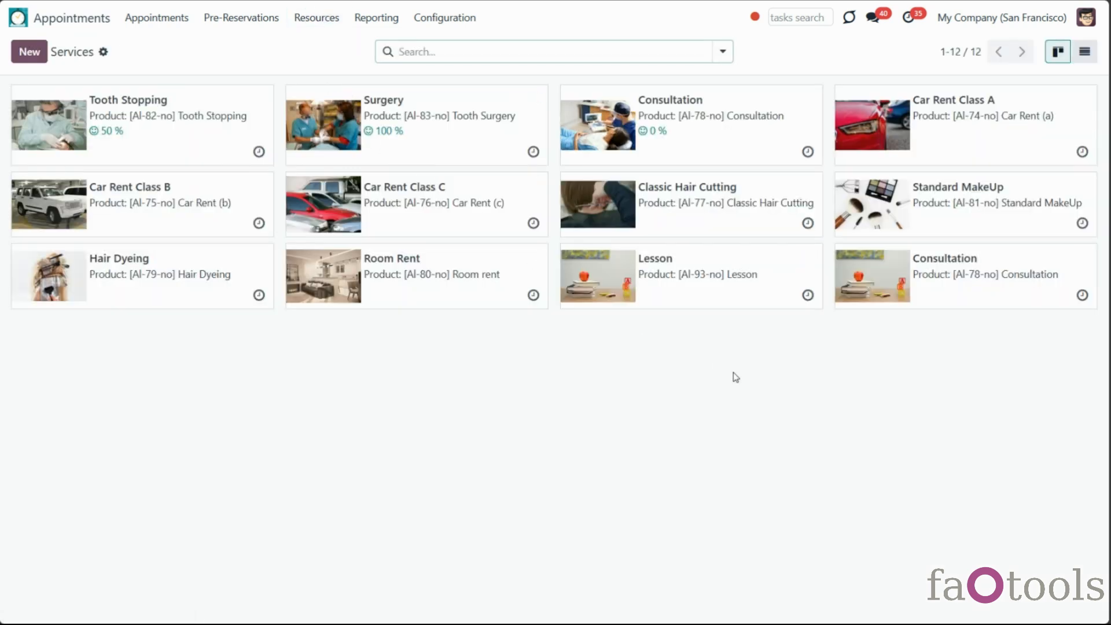
left_click(690, 292)
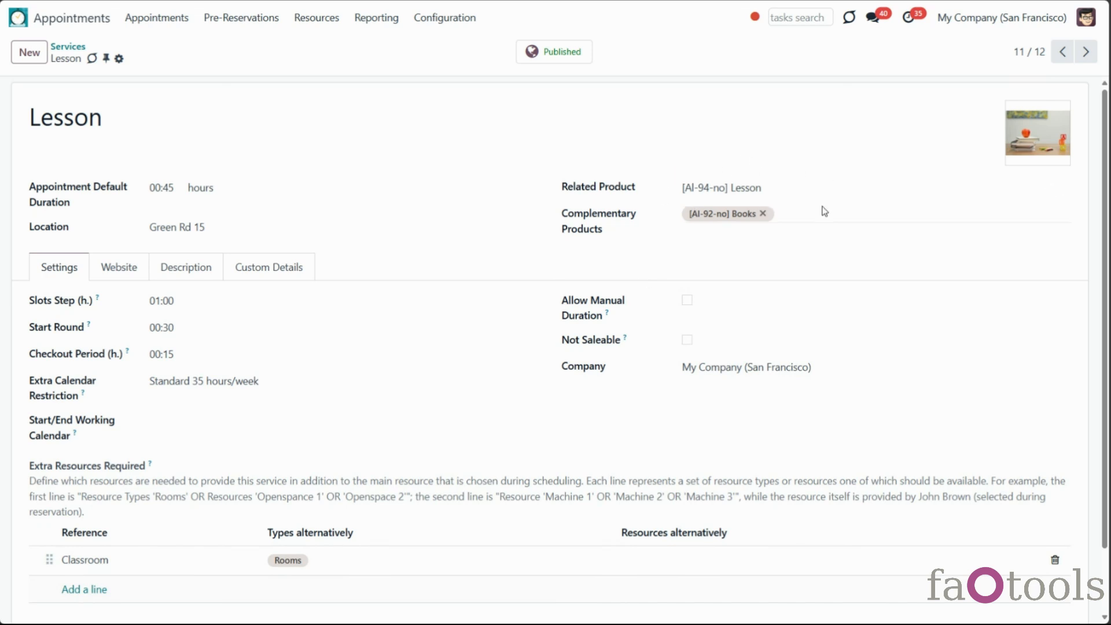
left_click(1067, 189)
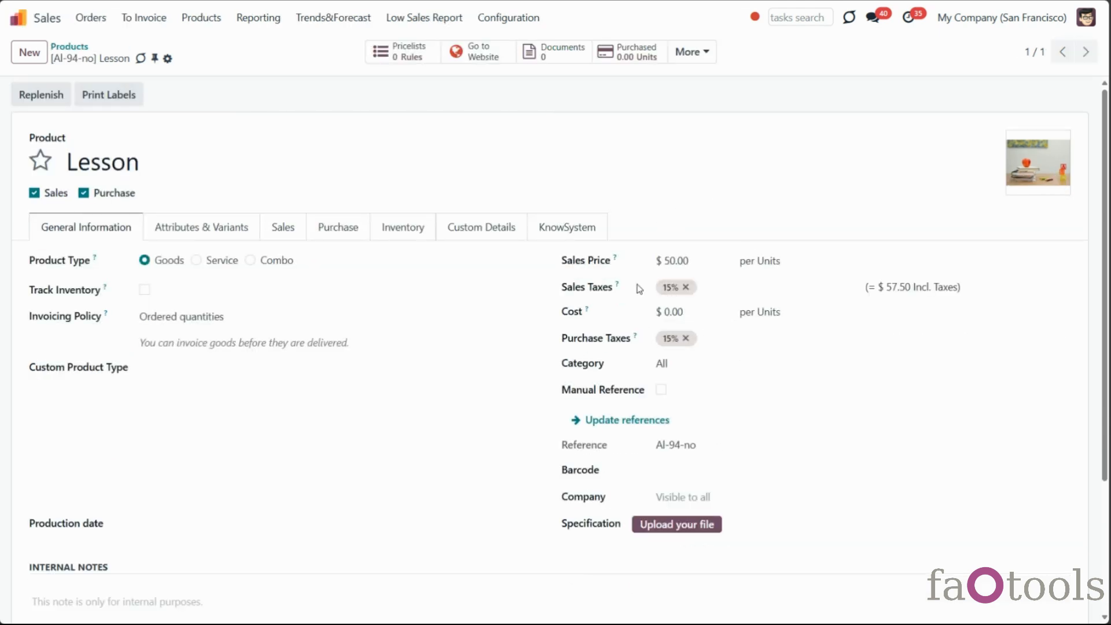
left_click(672, 262)
left_click(672, 262)
left_click_drag(670, 262, 659, 262)
type("7")
left_click(192, 59)
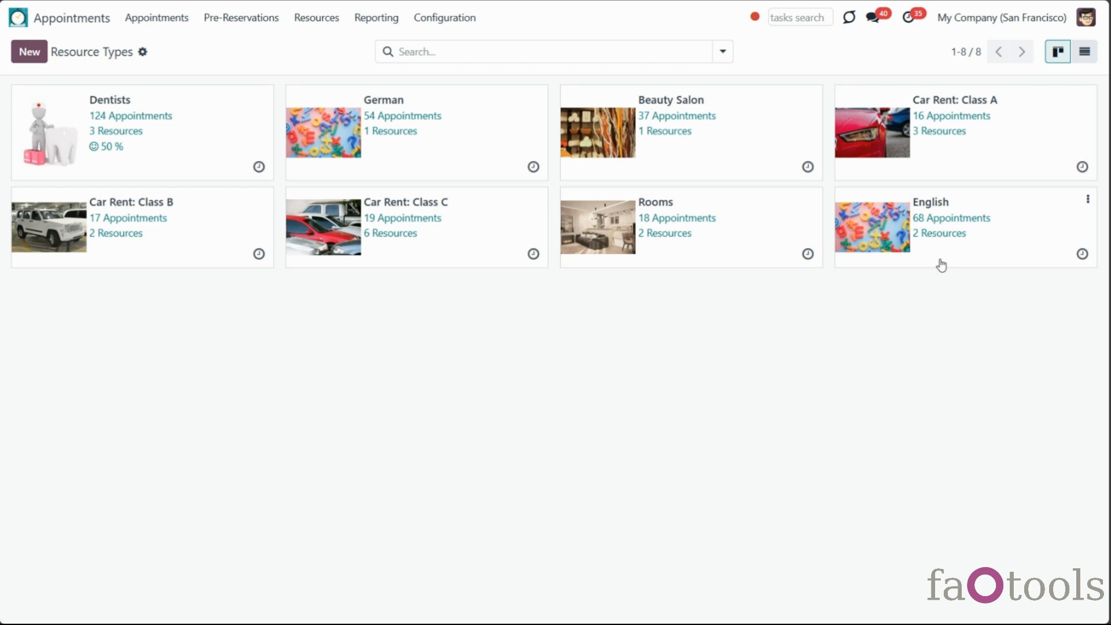
Open the English resource type and leave Calculate price for set to Planned Duration
left_click(941, 265)
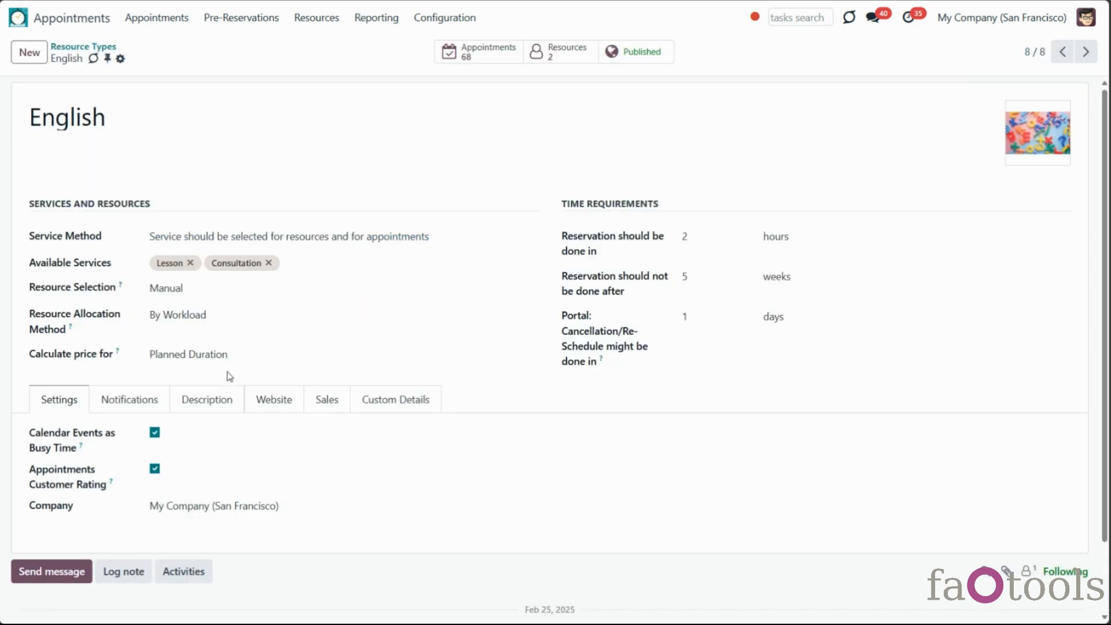
left_click(270, 358)
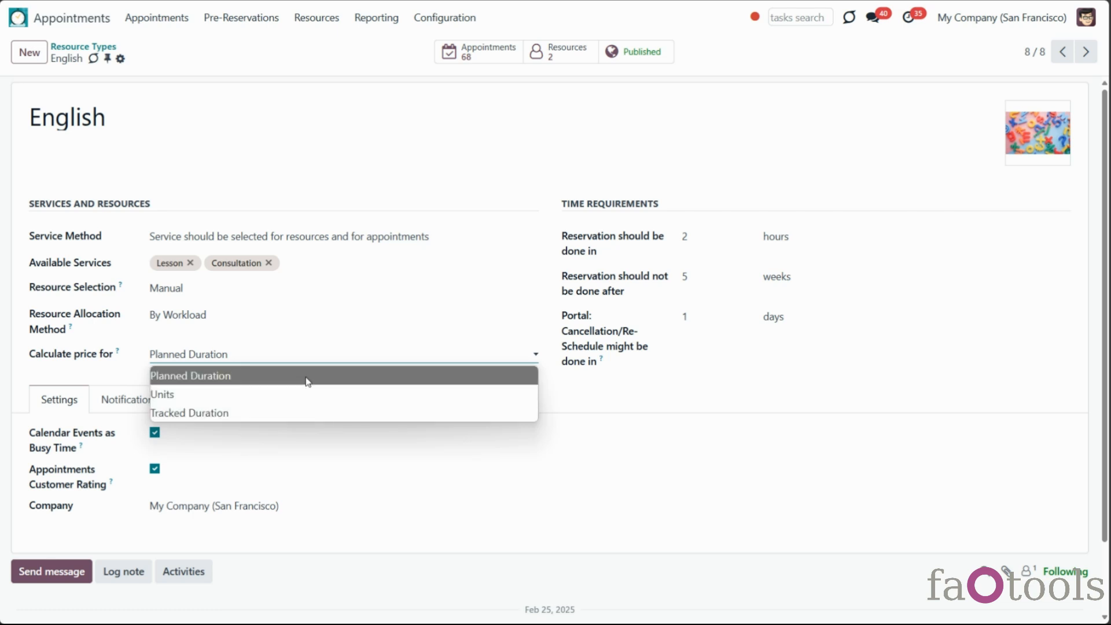
left_click(307, 381)
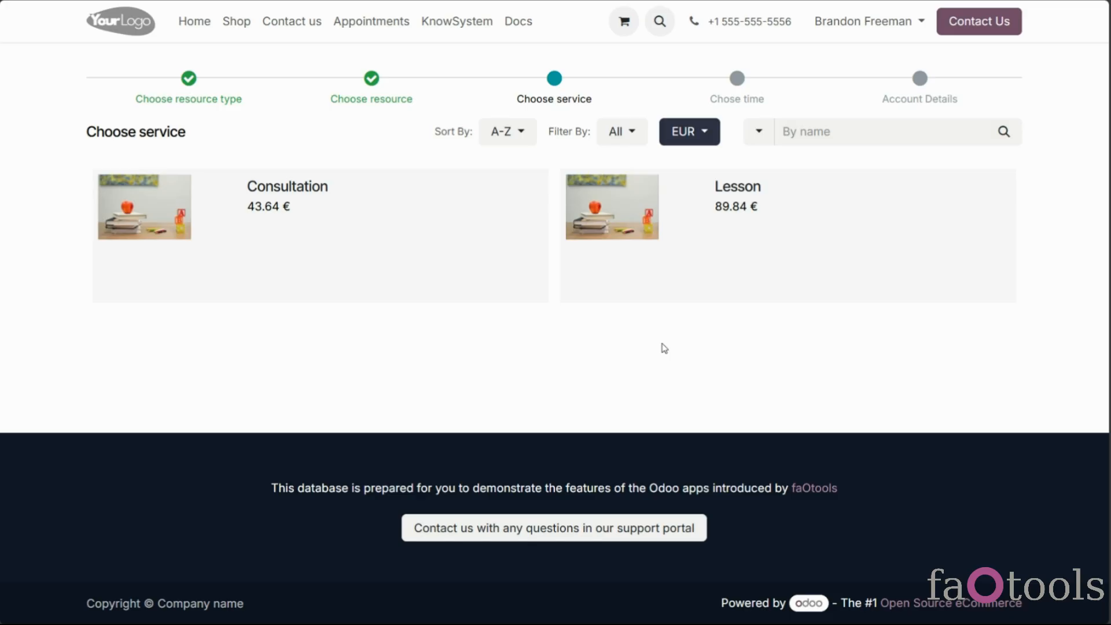
left_click(674, 145)
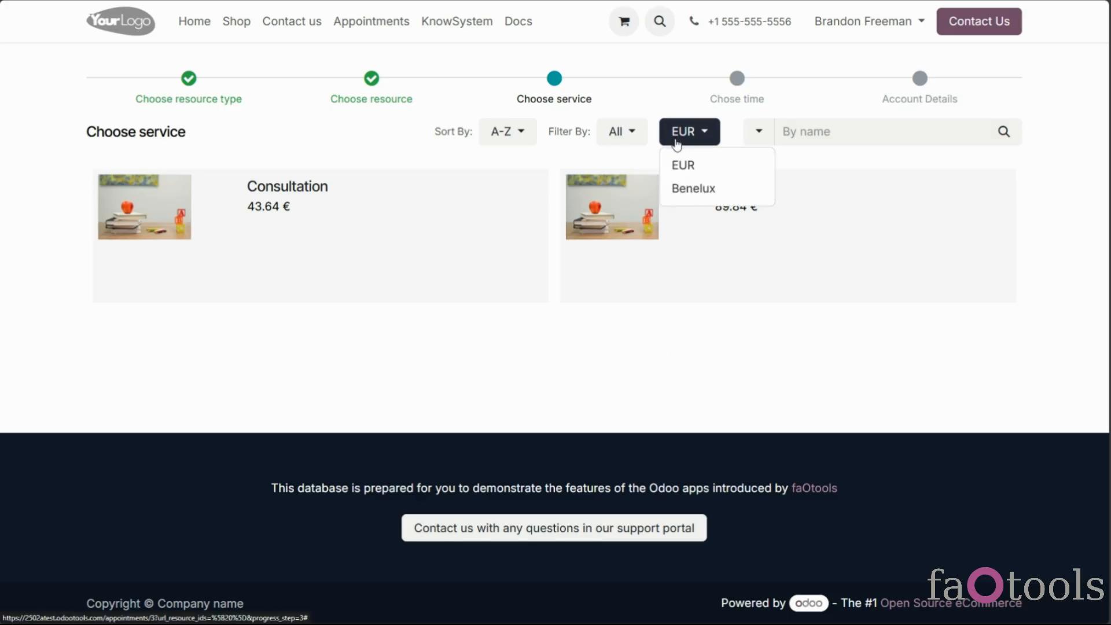
left_click(686, 191)
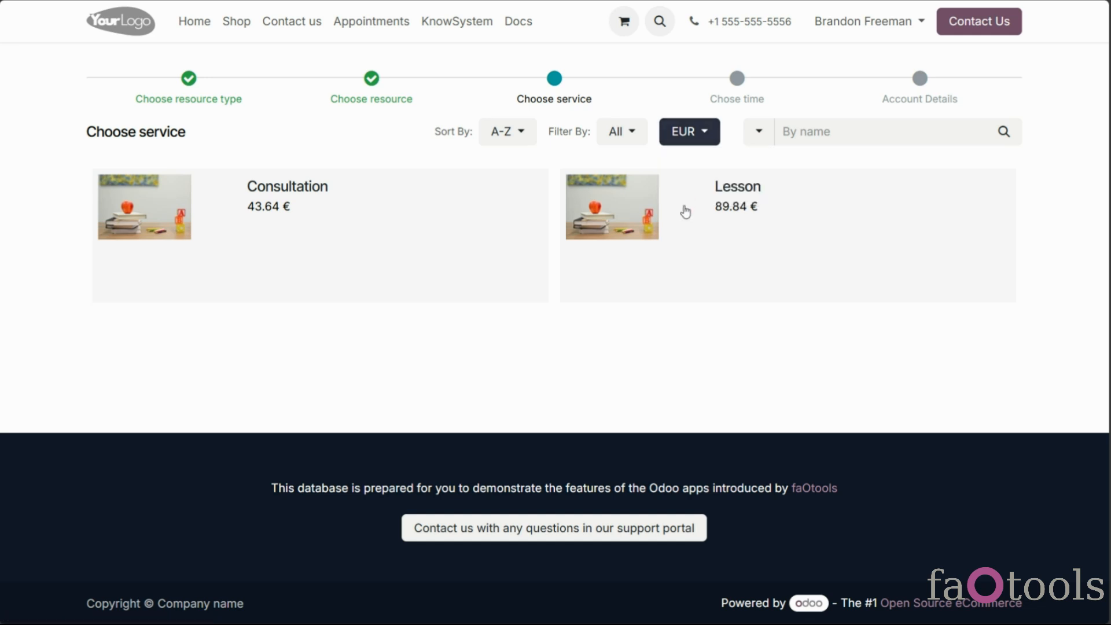
left_click(683, 135)
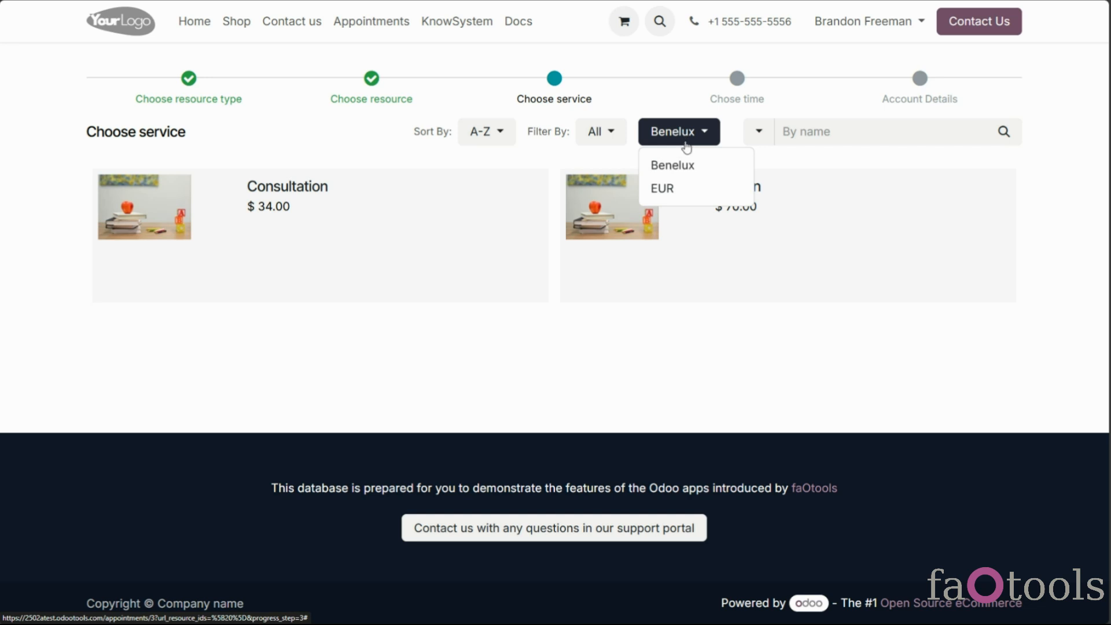
left_click(696, 196)
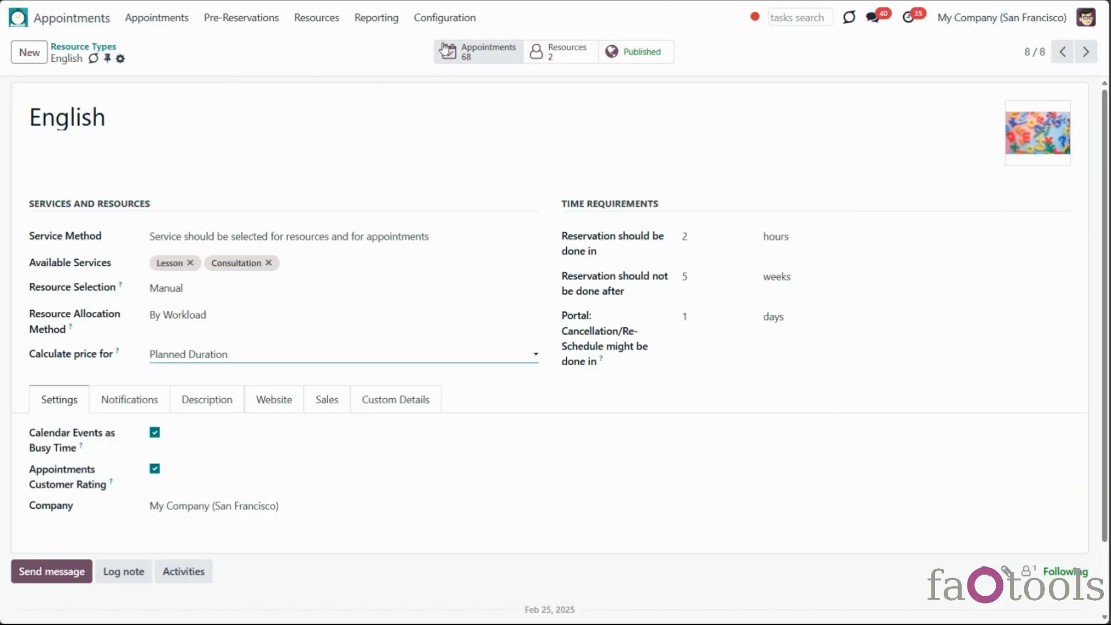
left_click(444, 17)
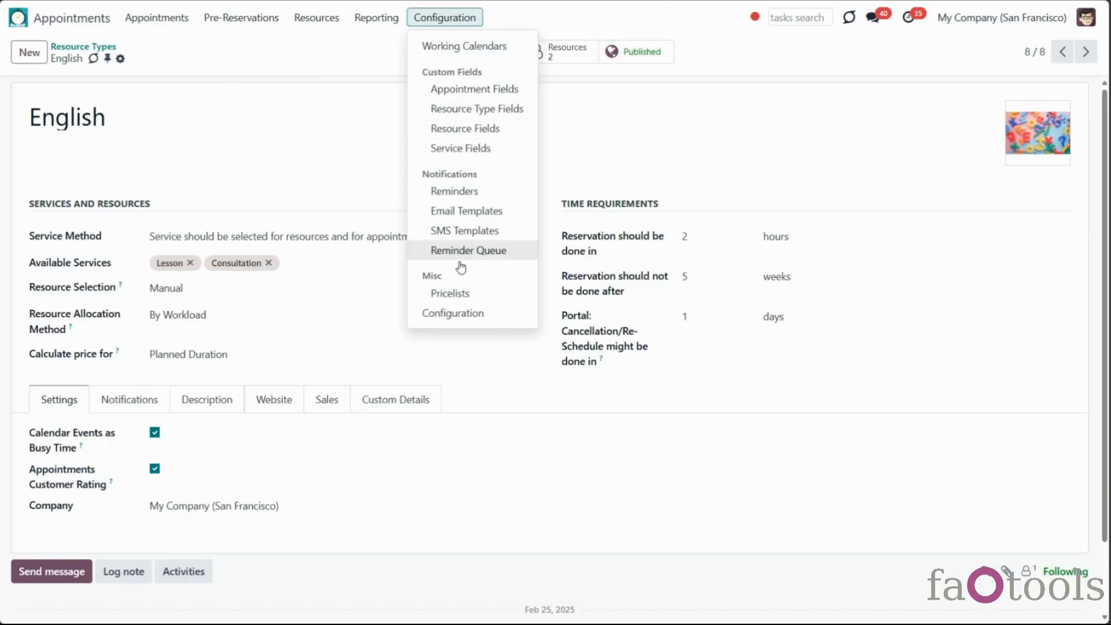
On the Christmas pricelist's Ecommerce settings, keep My Website, tick Selectable, and save
left_click(457, 294)
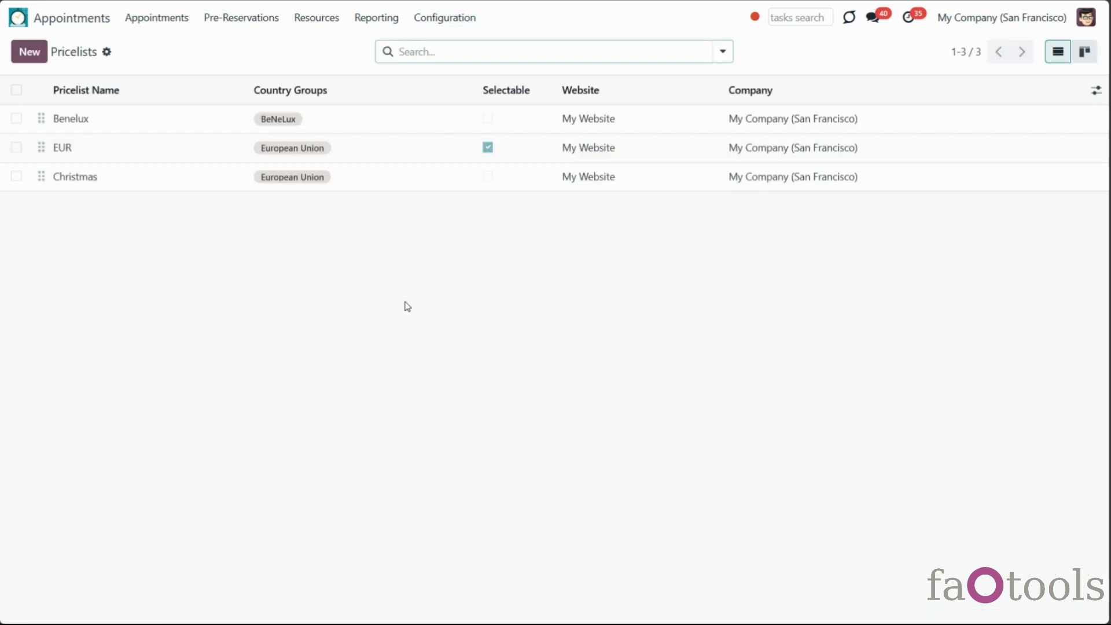
left_click(208, 179)
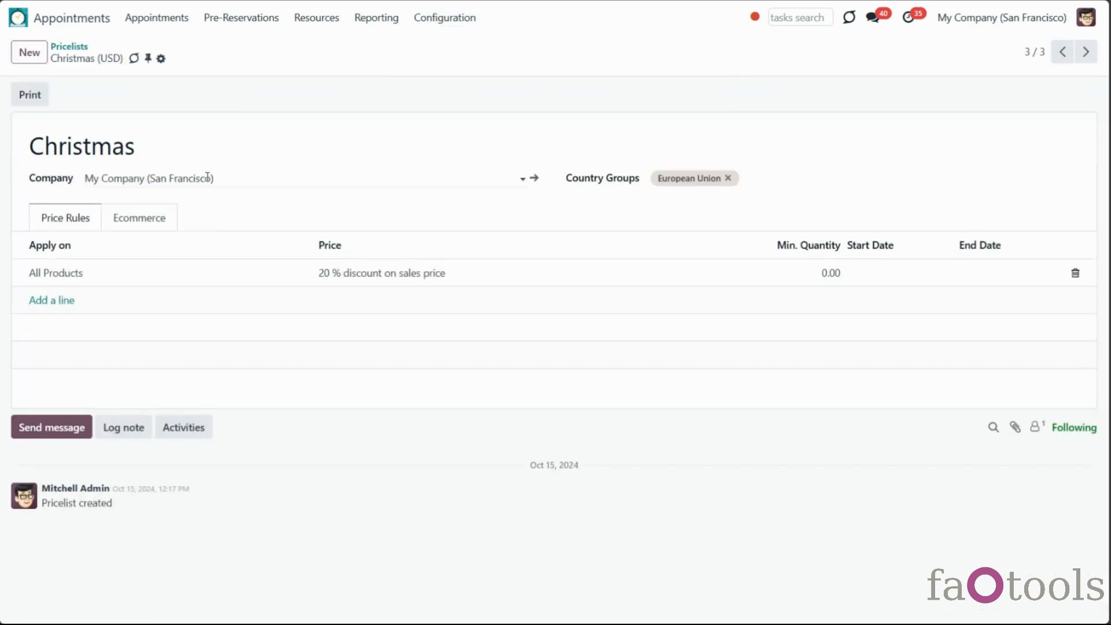
left_click(169, 219)
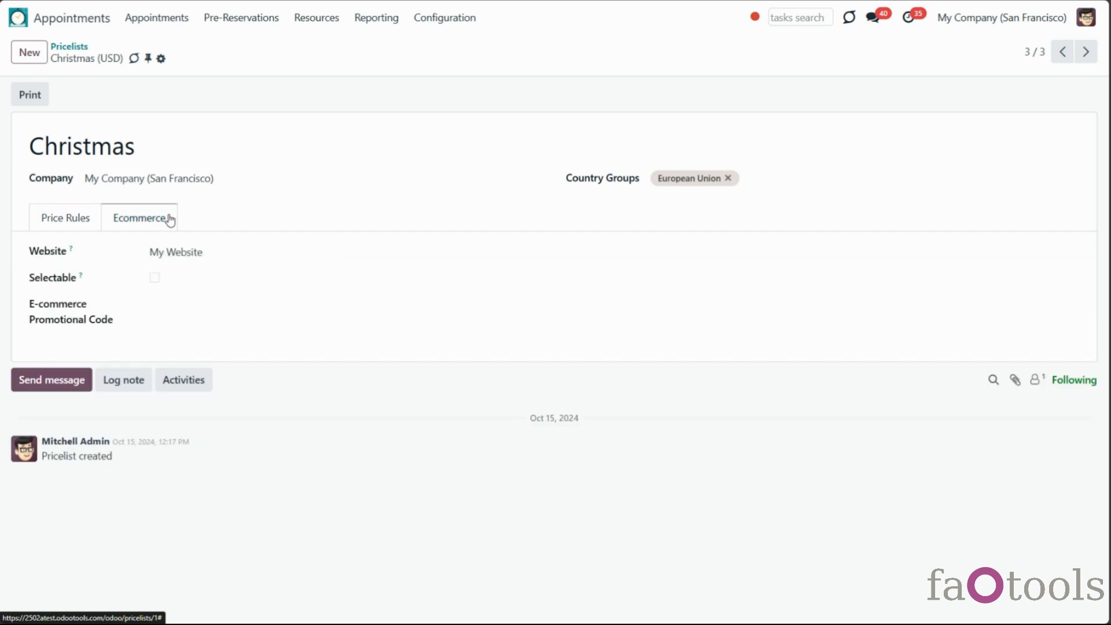
left_click(168, 250)
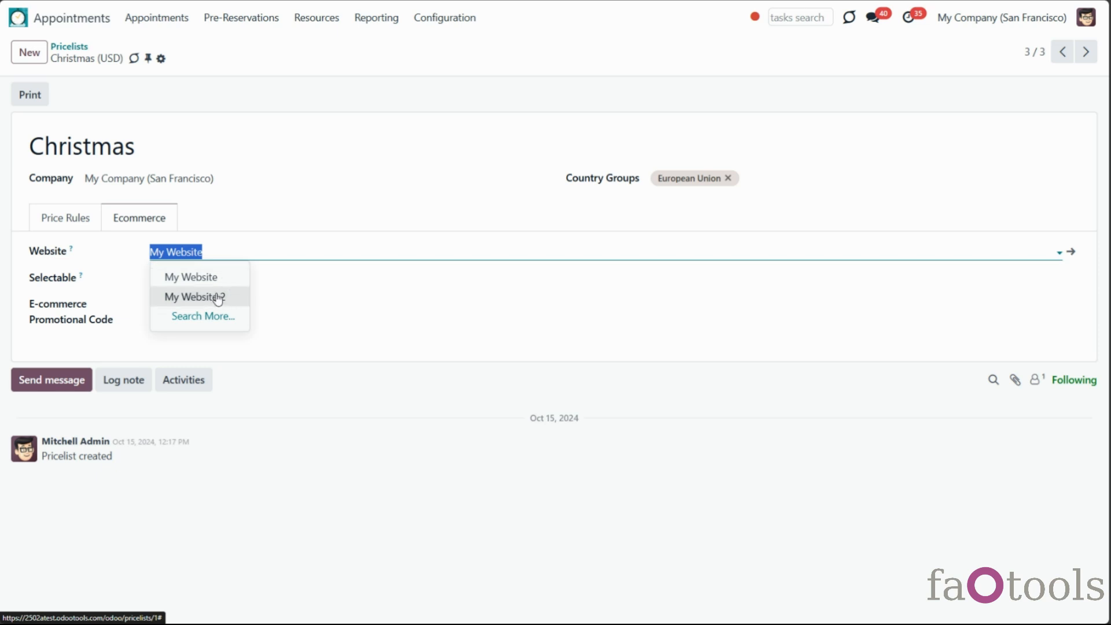
left_click(141, 285)
left_click(154, 280)
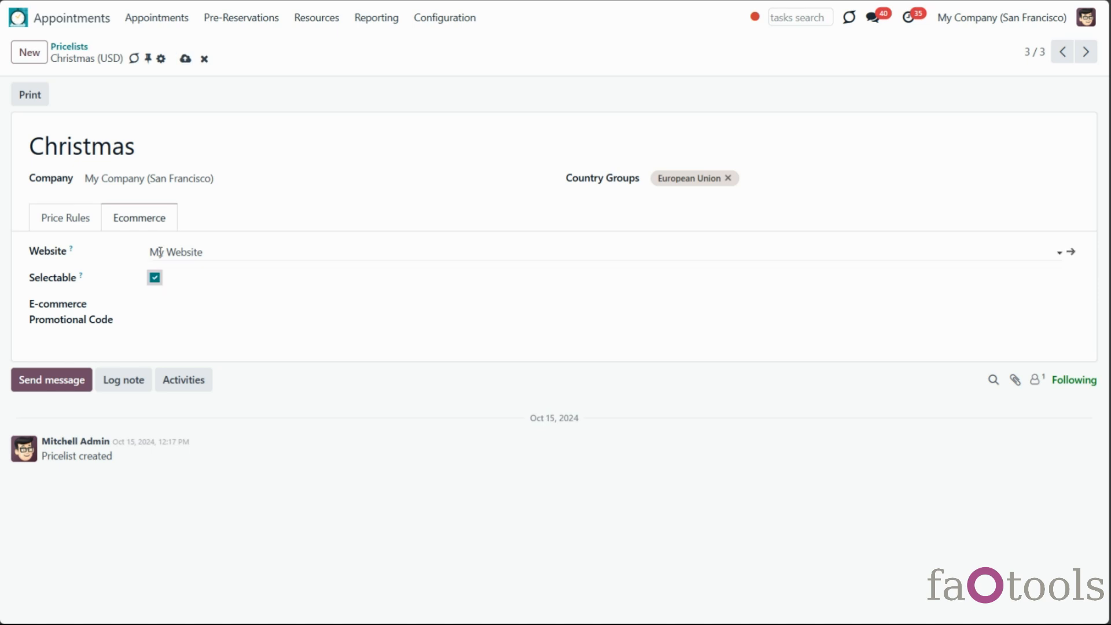
left_click(184, 59)
In Contacts, change Azure Interior's pricelist from Benelux (USD) to EUR (EUR)
left_click(18, 18)
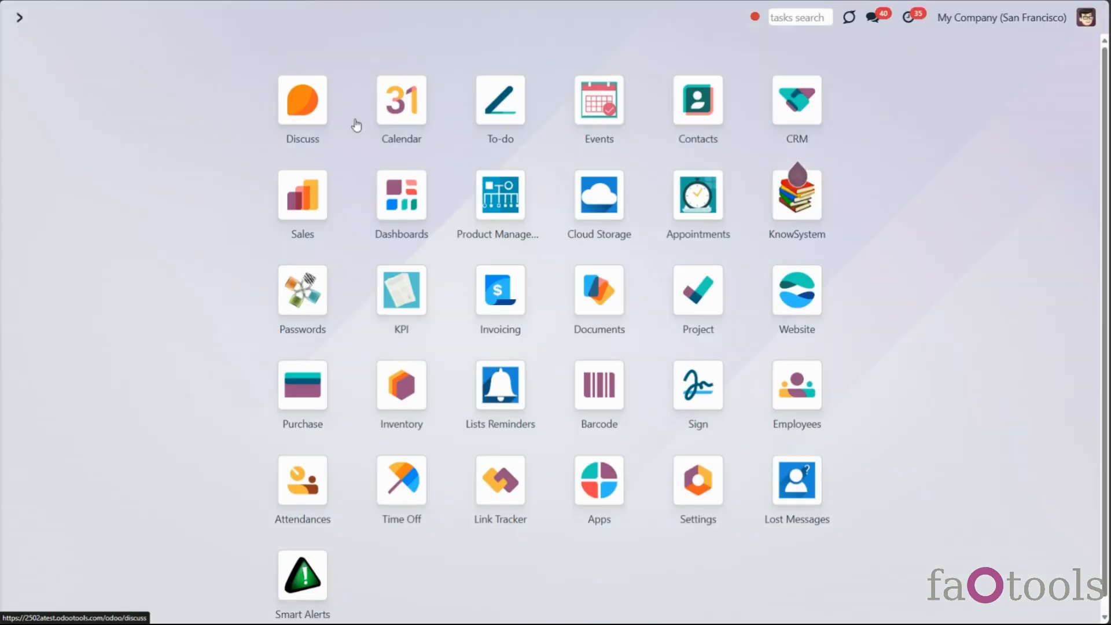
left_click(701, 102)
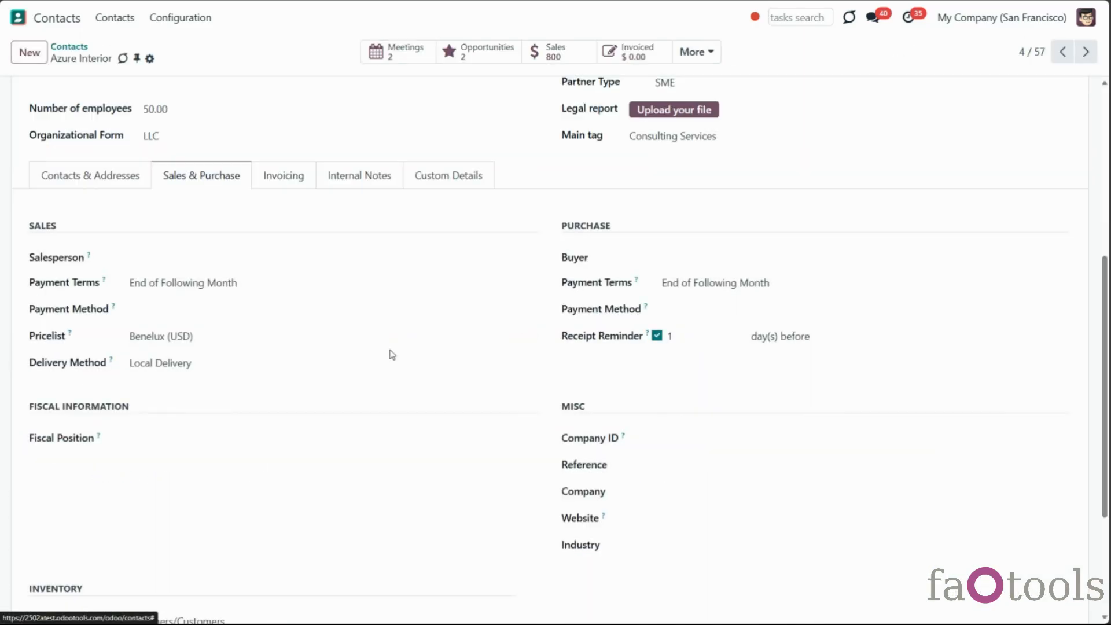
left_click(214, 338)
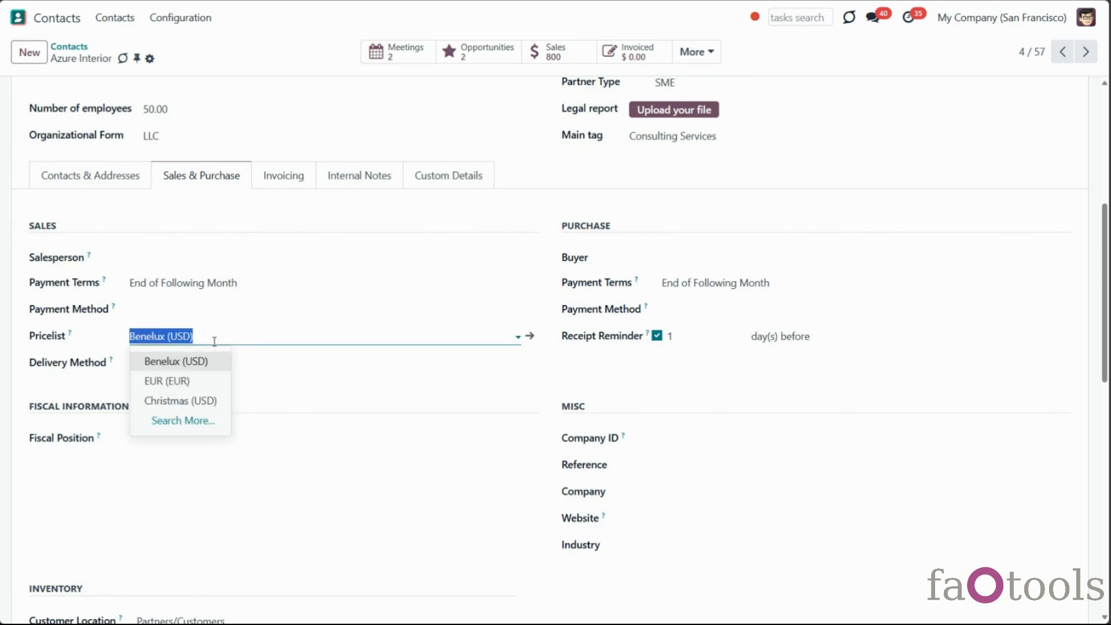
left_click(199, 382)
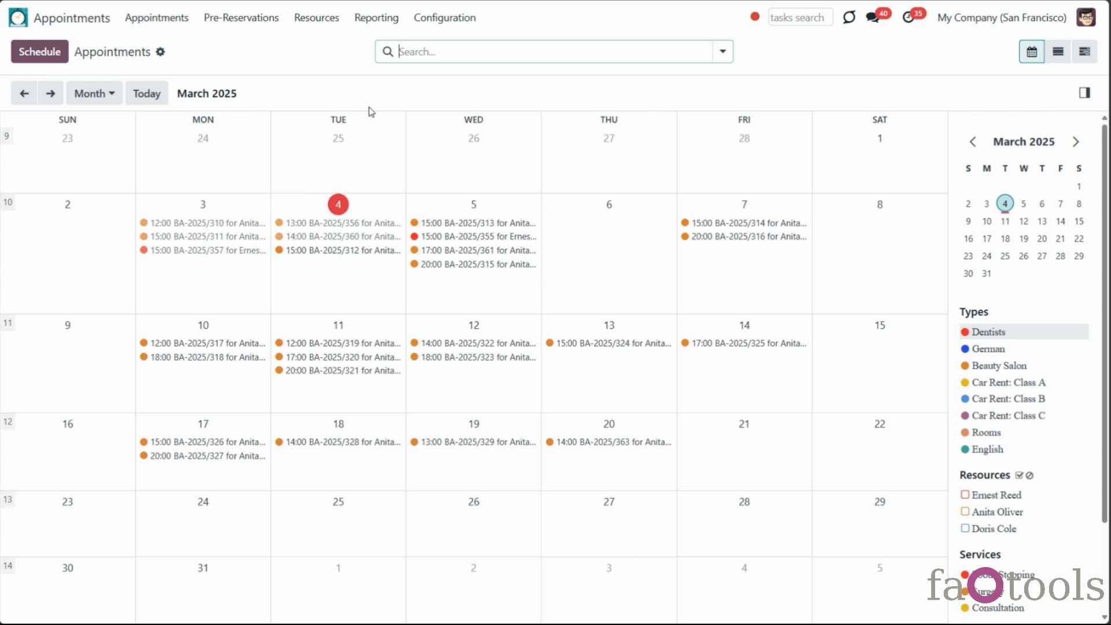
Open the English resource type and enable Cancel Not Paid Website Reservations on its Sales tab
left_click(318, 18)
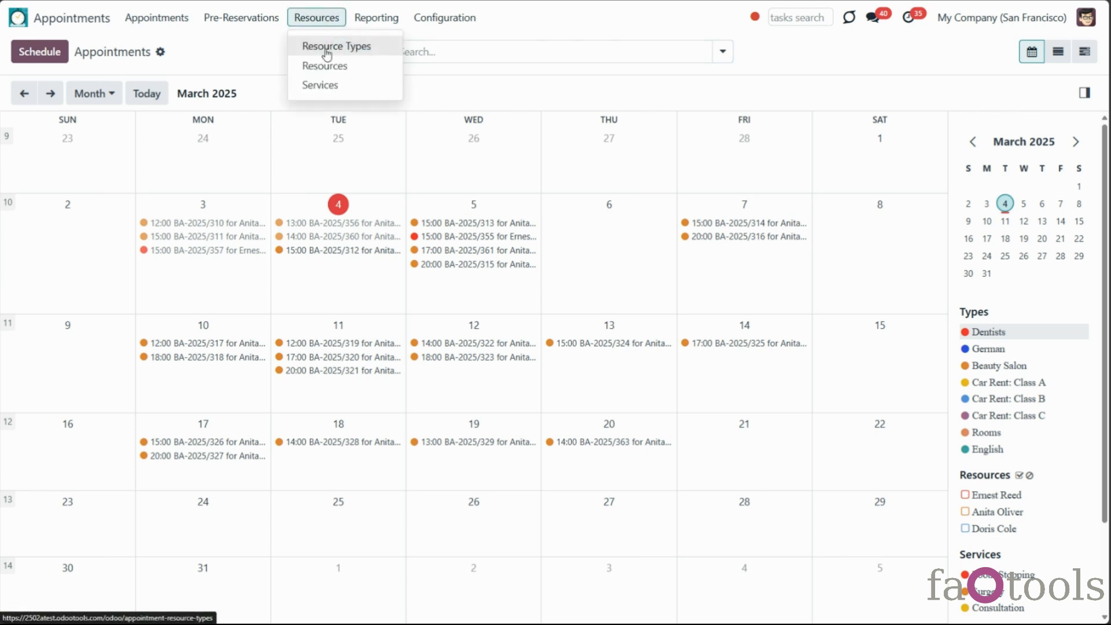
left_click(328, 48)
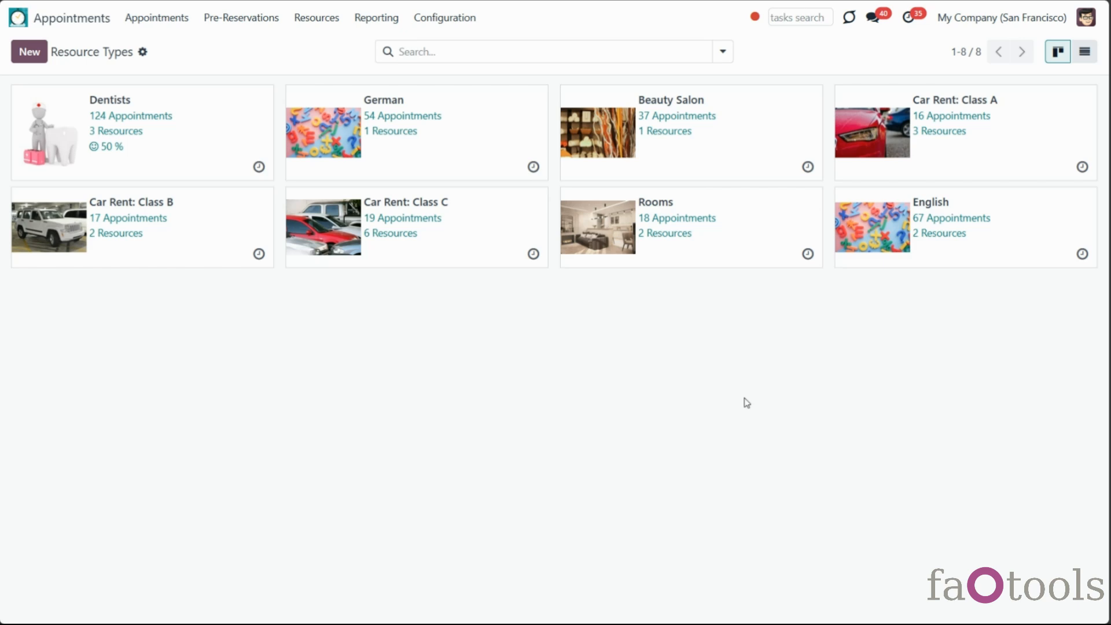
left_click(849, 242)
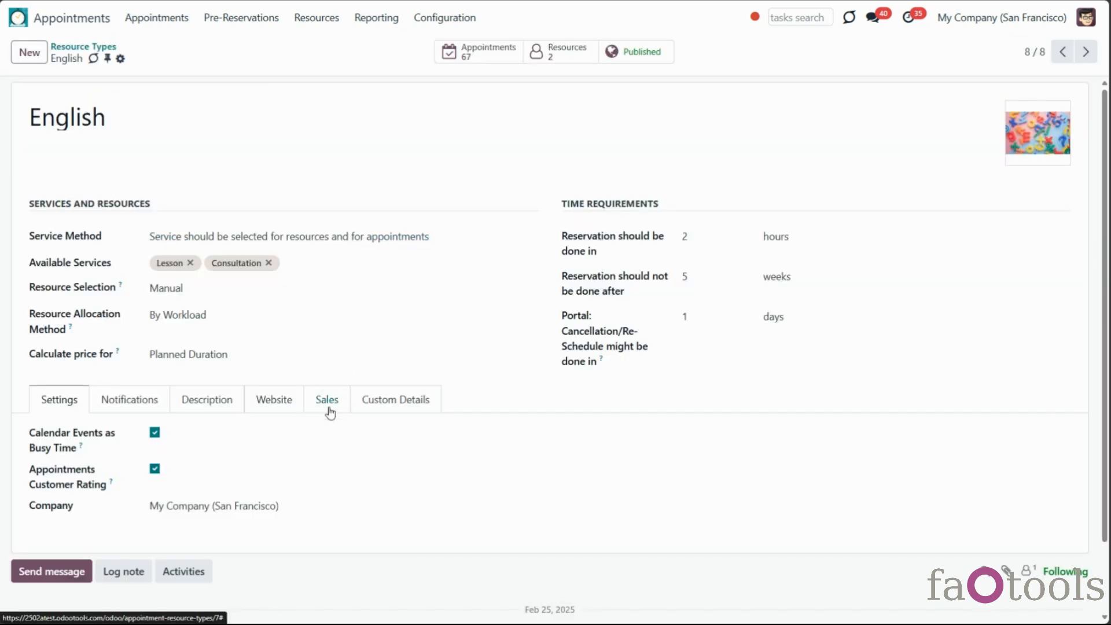
left_click(328, 407)
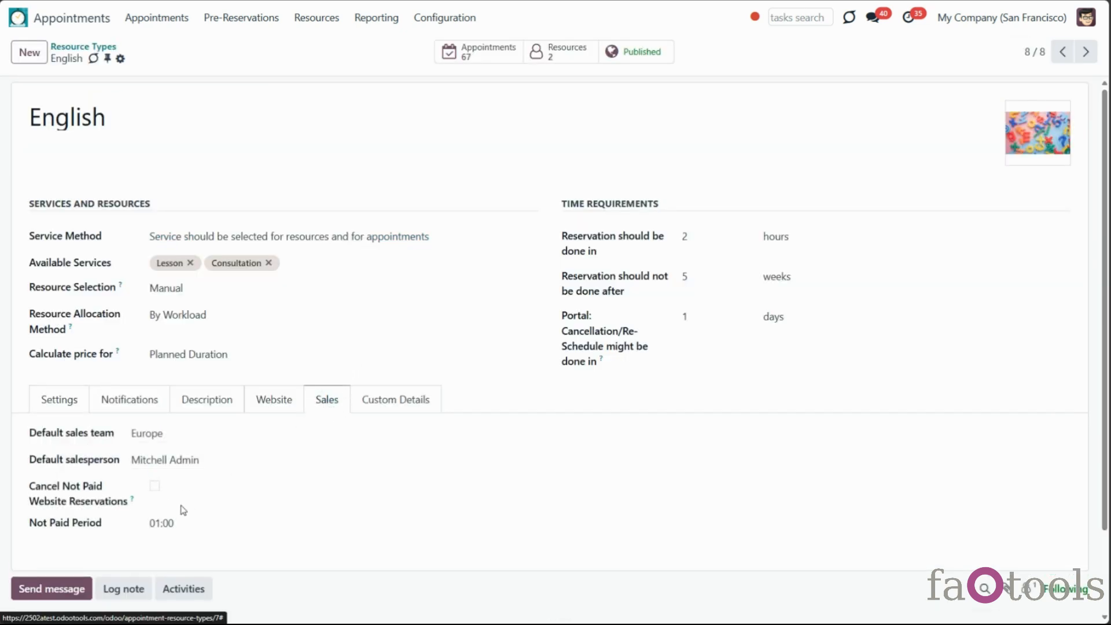
left_click(155, 485)
Set the Not Paid Period to 00:30 and save the resource type
scroll(184, 547, "down", 1)
left_click(159, 464)
left_click(159, 465)
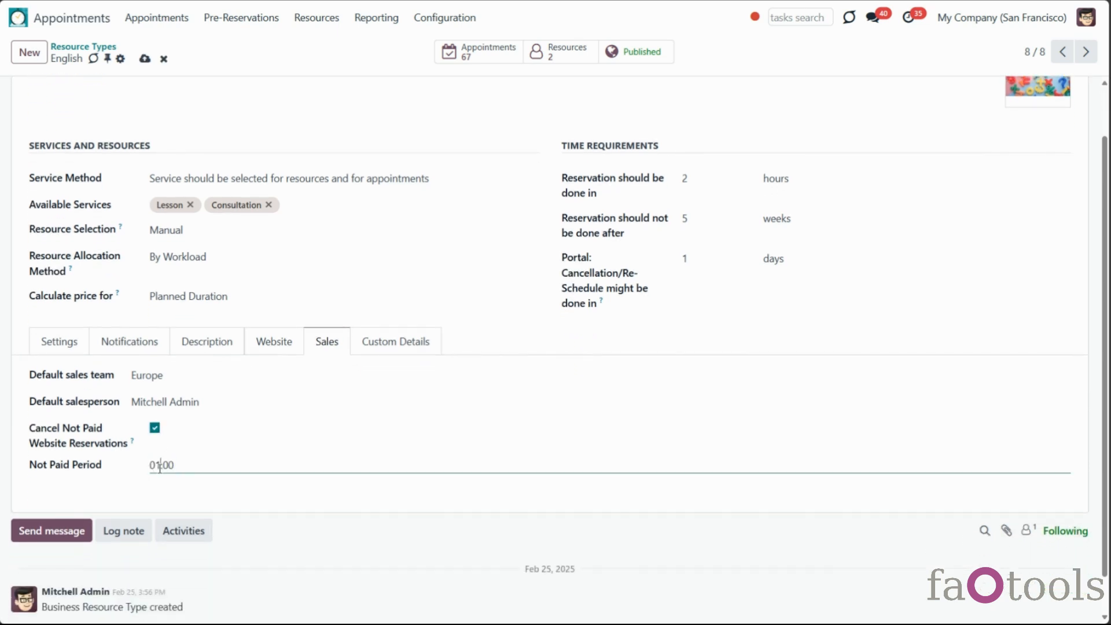
left_click_drag(168, 466, 165, 466)
type("30")
left_click(146, 59)
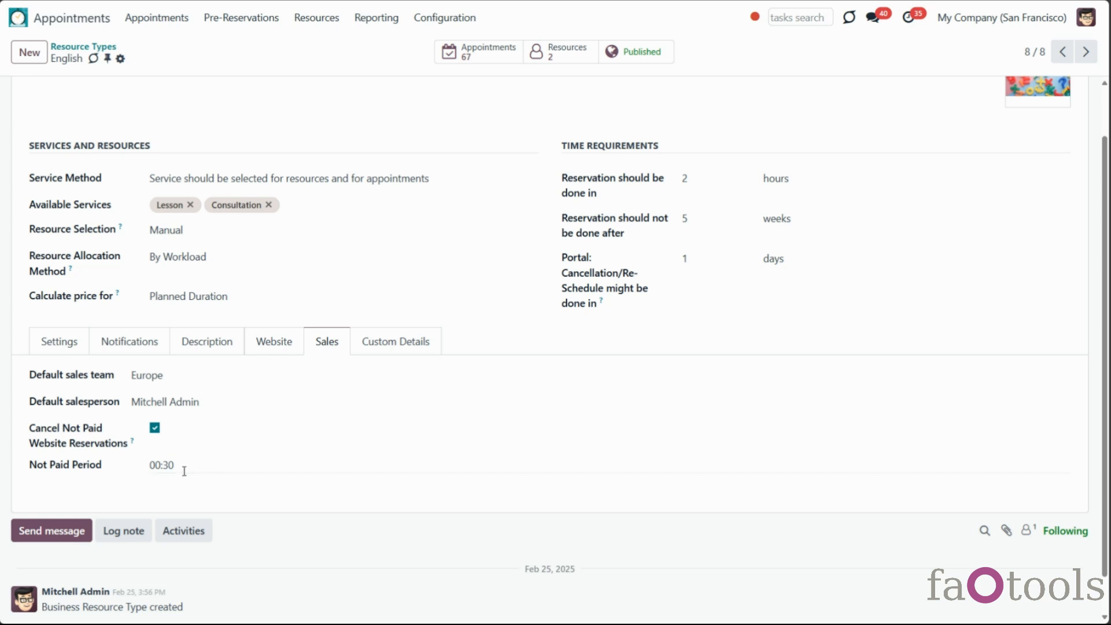
Activate developer mode in the Settings app
left_click(6, 27)
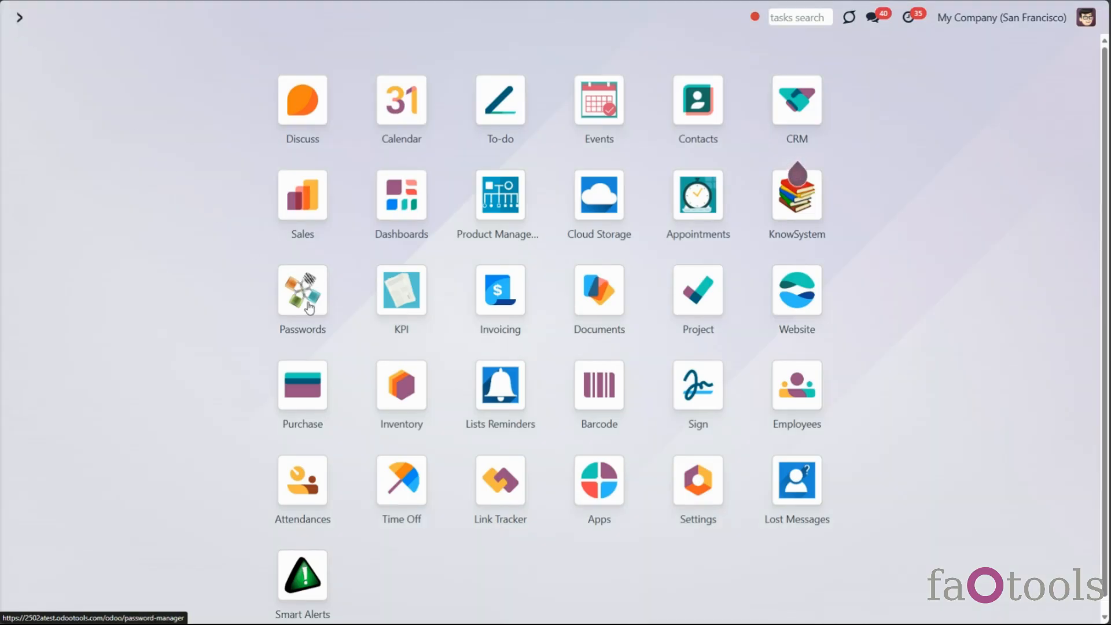
left_click(678, 473)
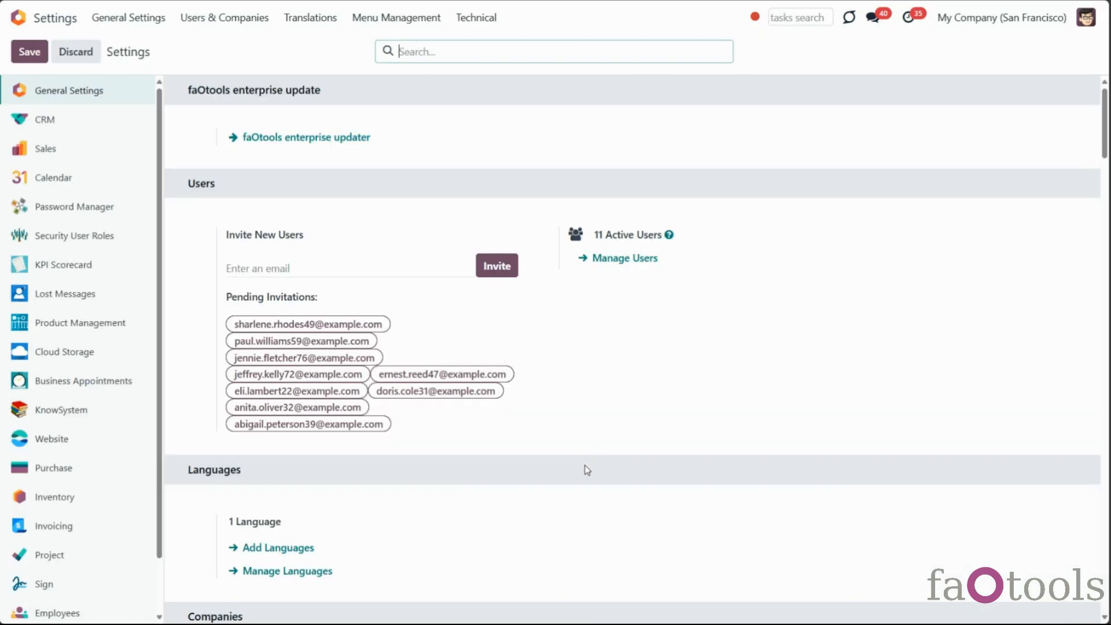
scroll(585, 469, "down", 10)
scroll(585, 522, "down", 20)
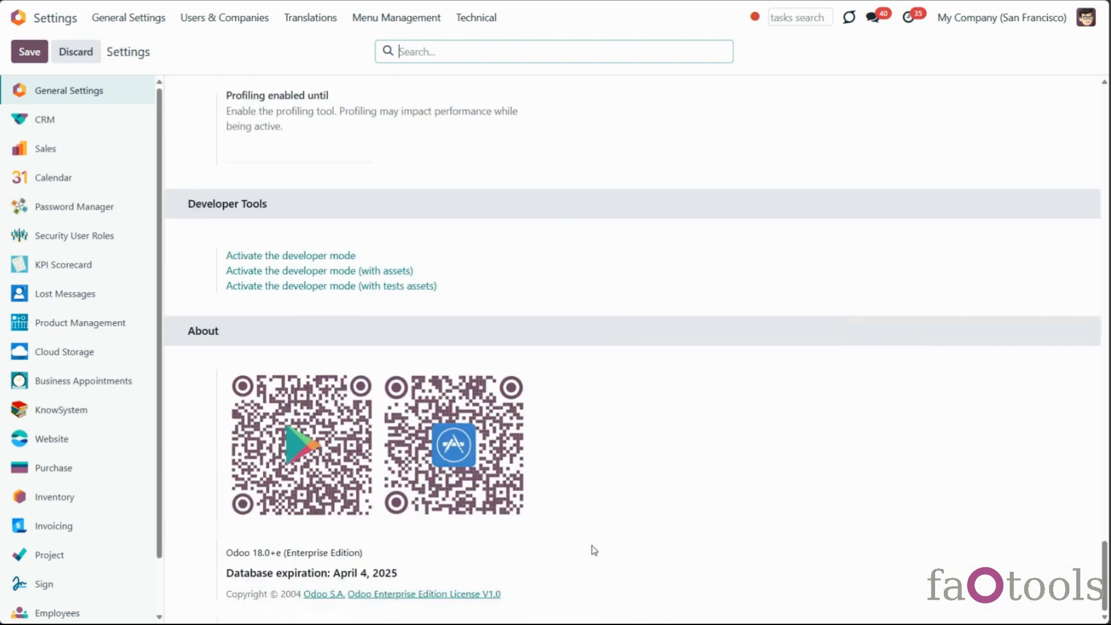
left_click(322, 256)
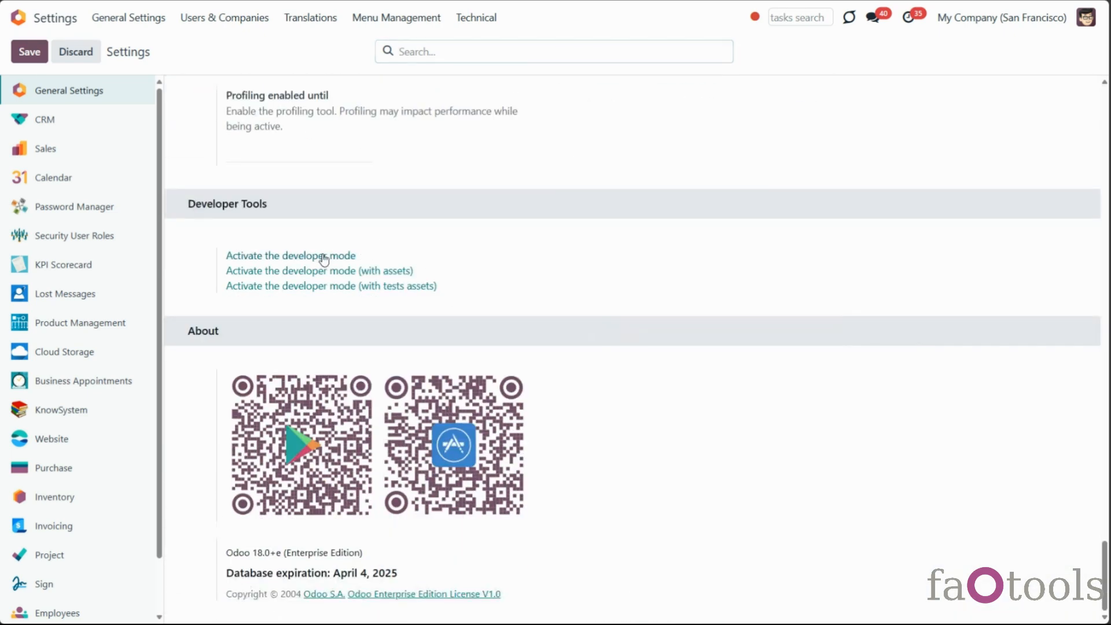
Open the '[Universal Appointments] Cancel not paid website appointments' scheduled action
left_click(476, 18)
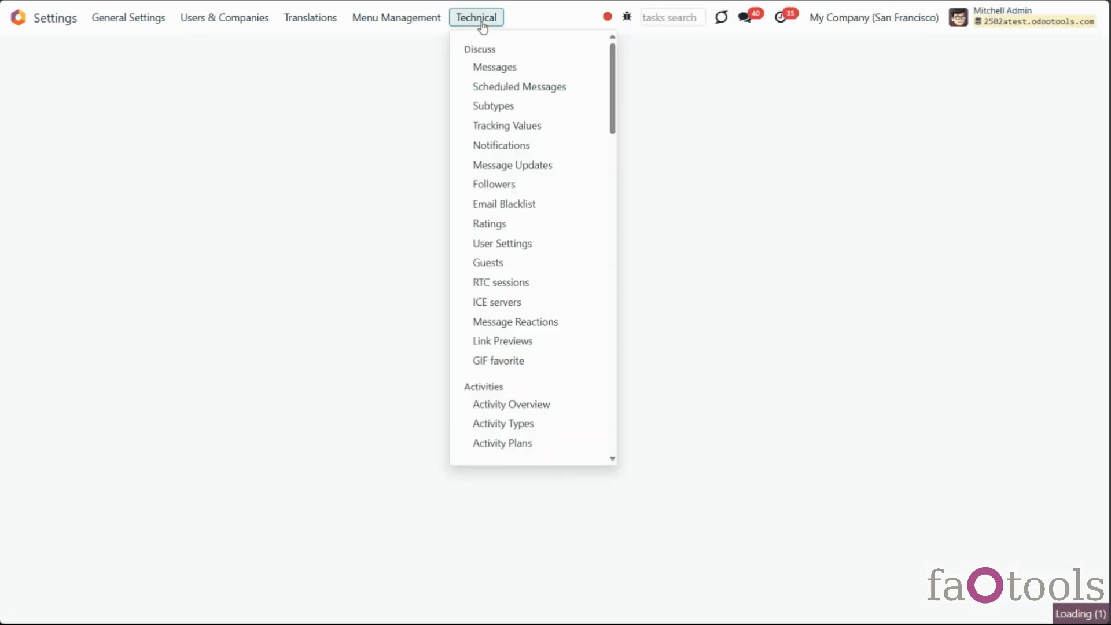
scroll(546, 270, "down", 5)
scroll(546, 270, "down", 10)
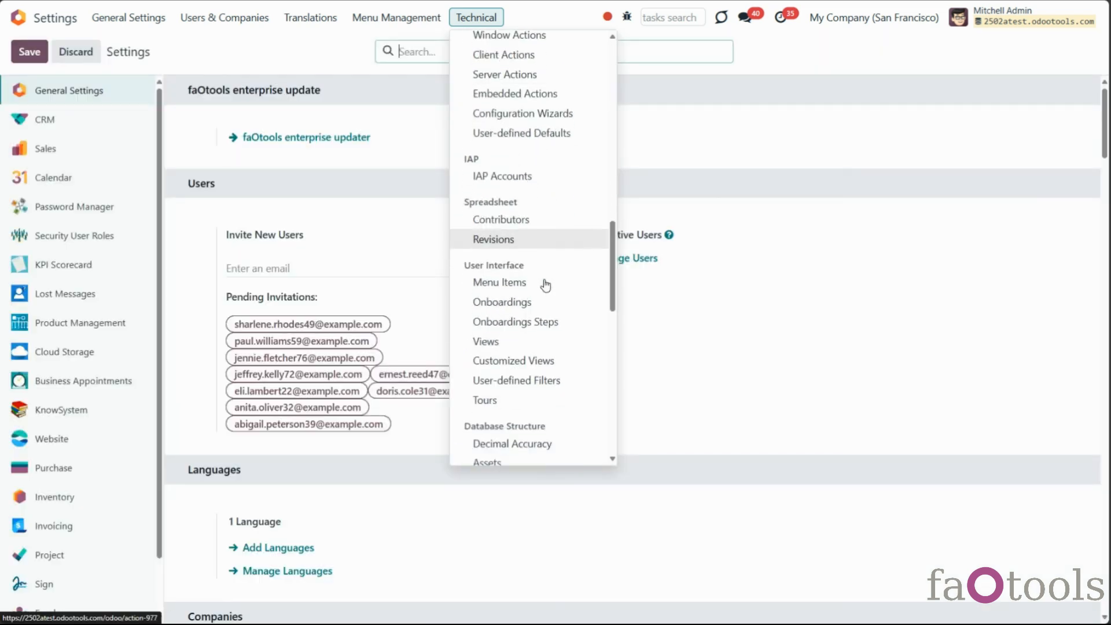
scroll(546, 283, "down", 3)
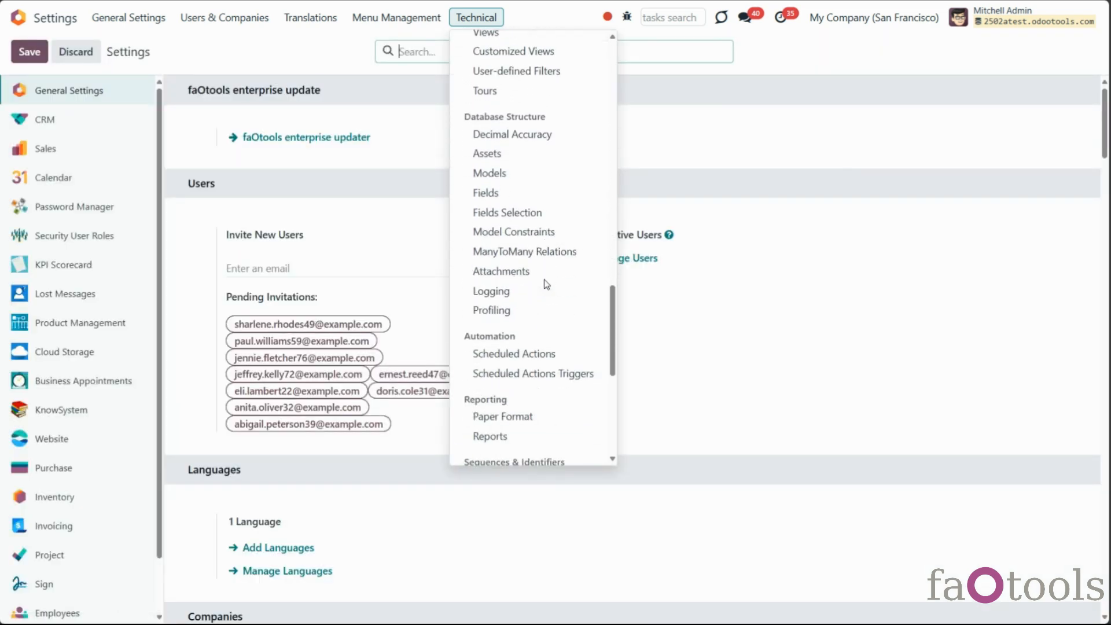
left_click(530, 351)
scroll(460, 347, "down", 15)
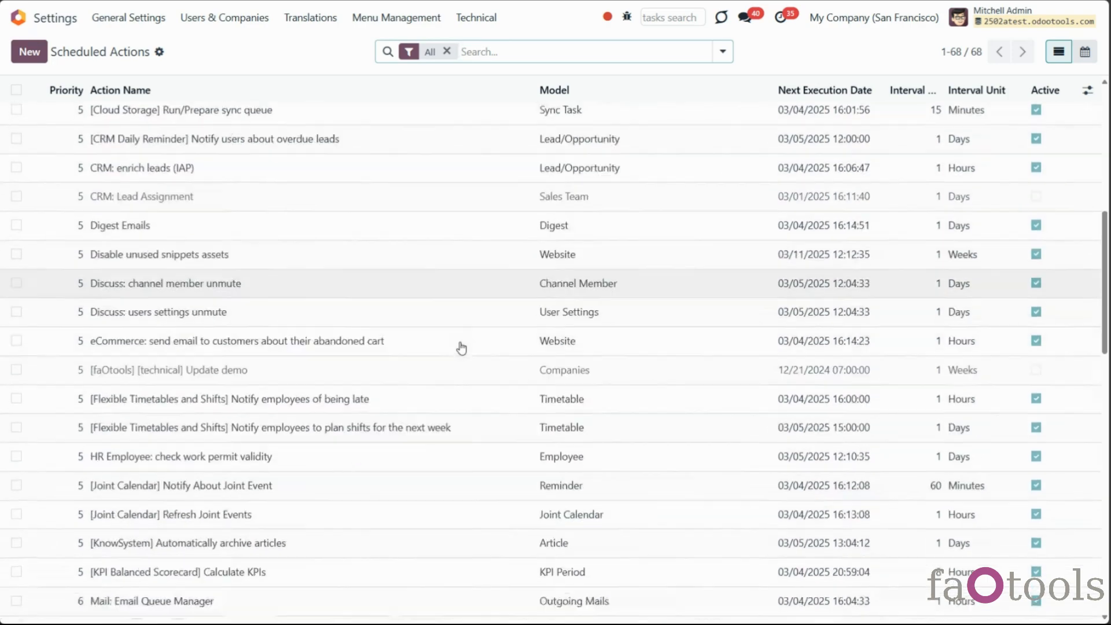
scroll(461, 349, "down", 7)
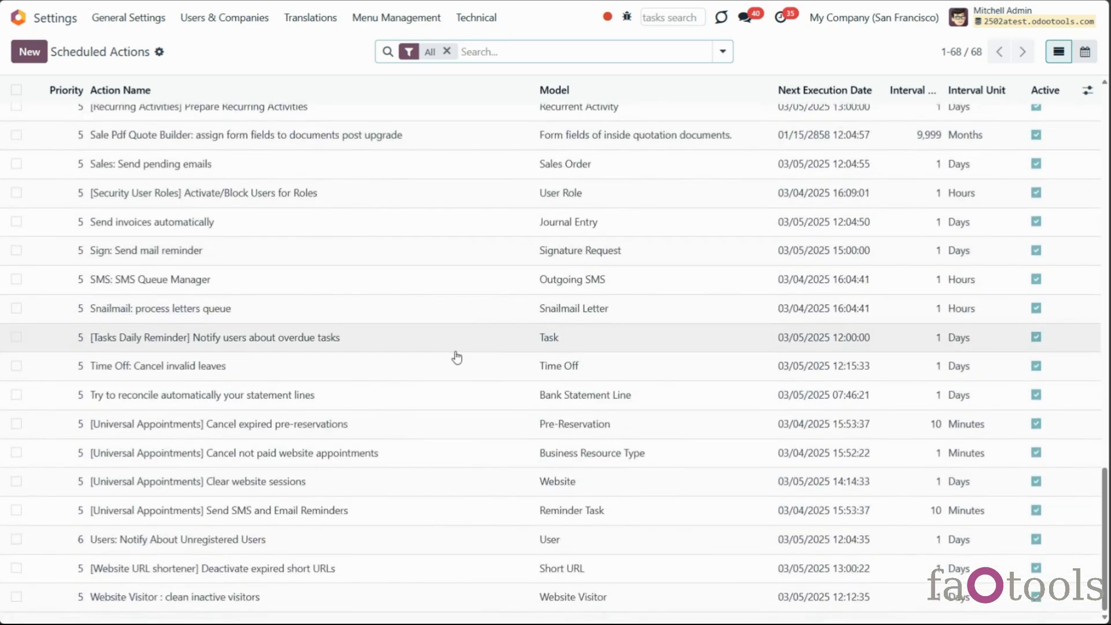
left_click(383, 457)
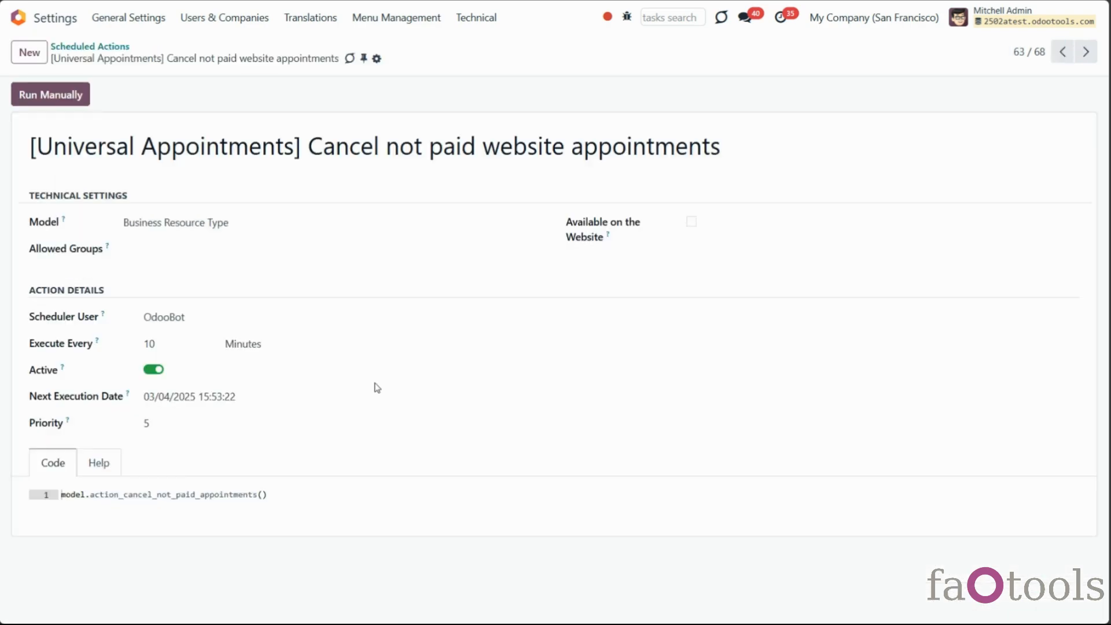
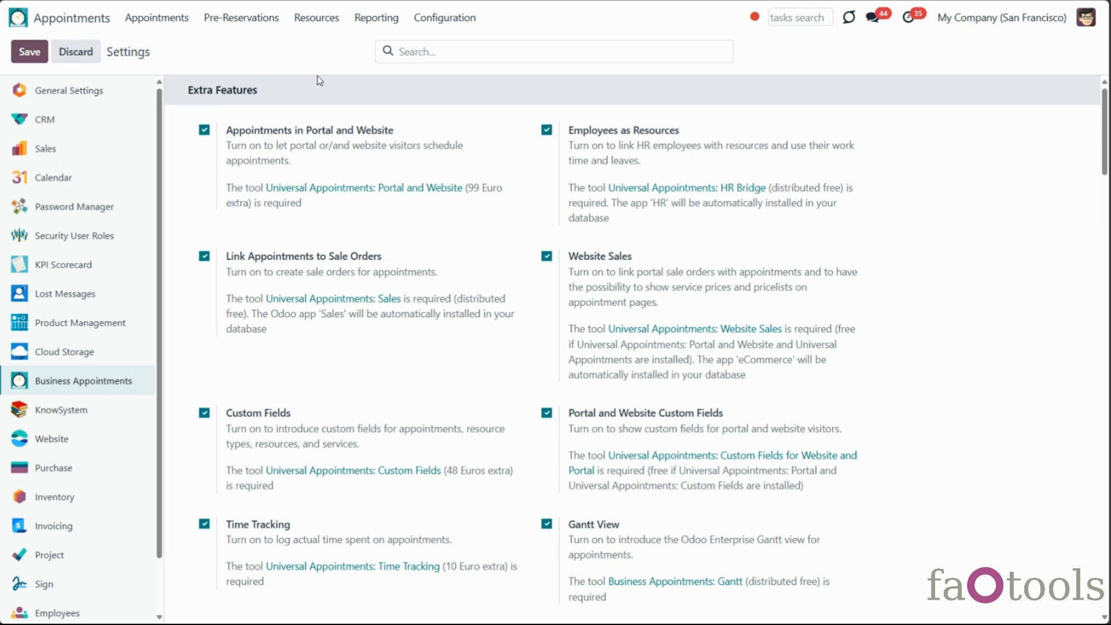
Create a new resource of kind Human linked to an employee
left_click(317, 18)
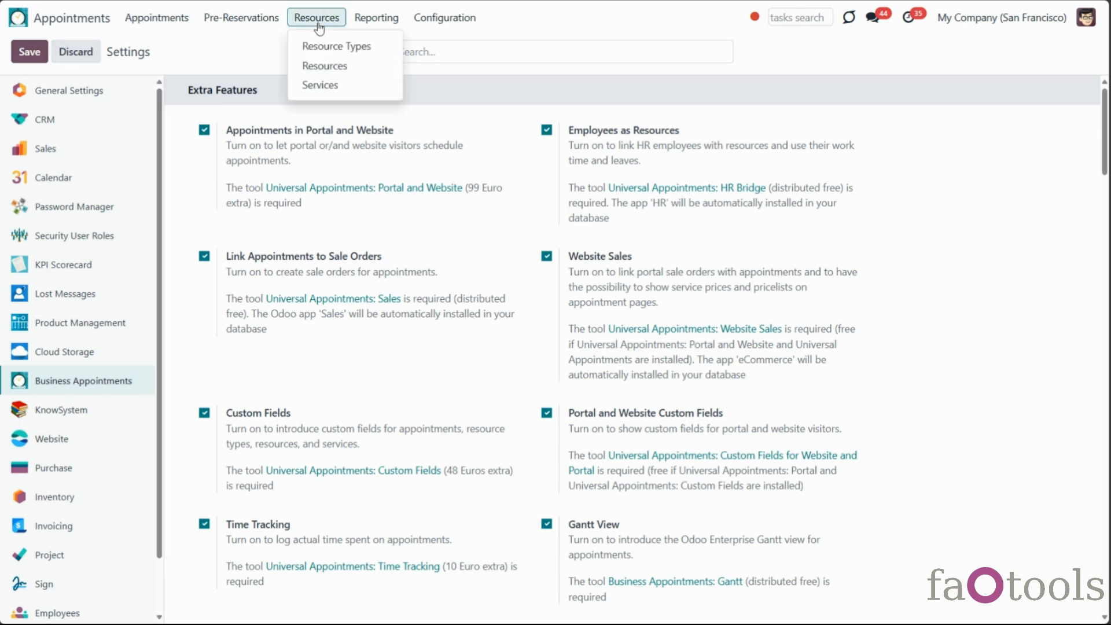
left_click(325, 66)
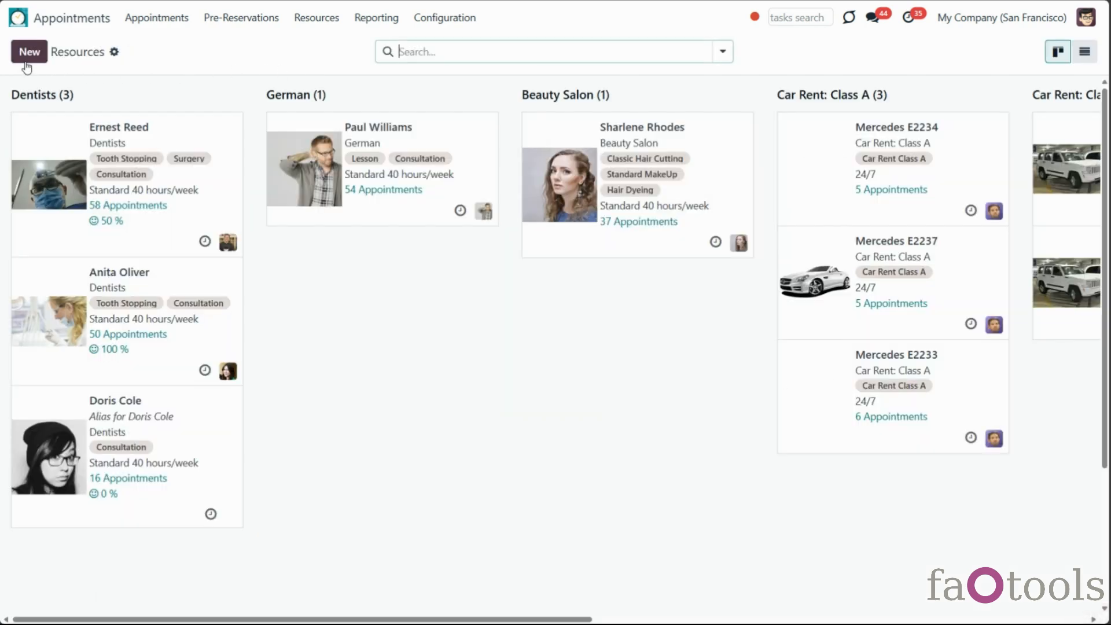
left_click(26, 58)
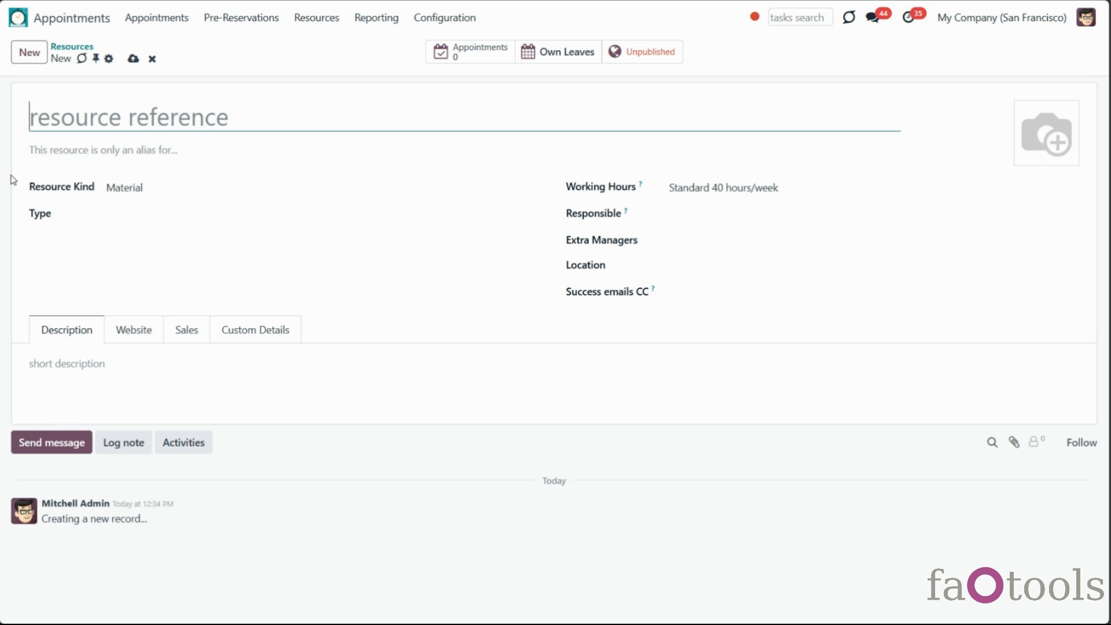
left_click(199, 188)
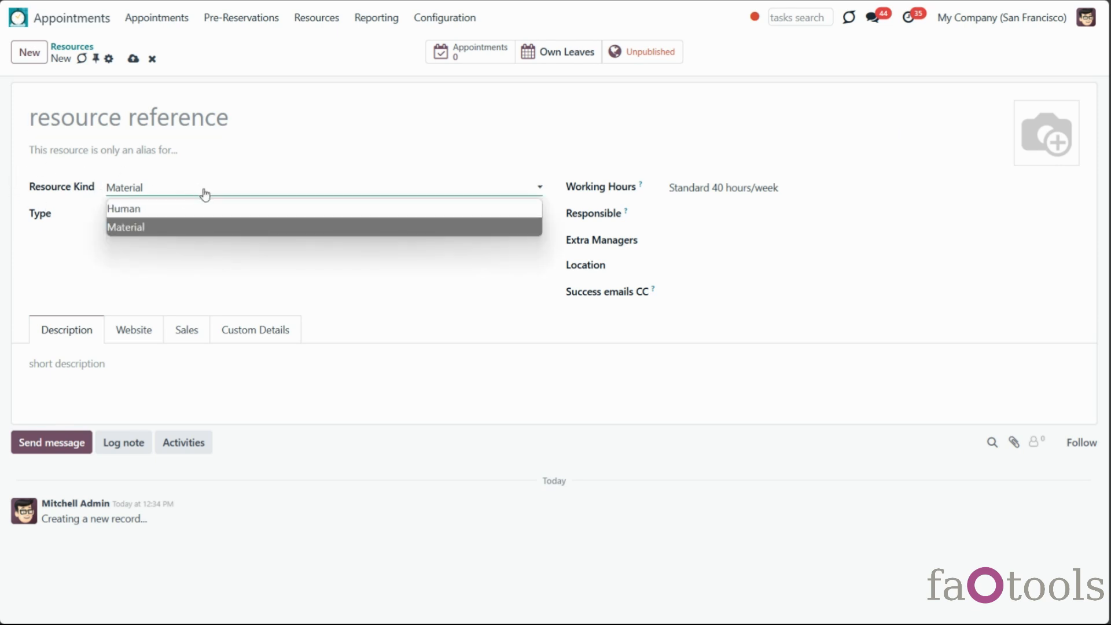
left_click(235, 210)
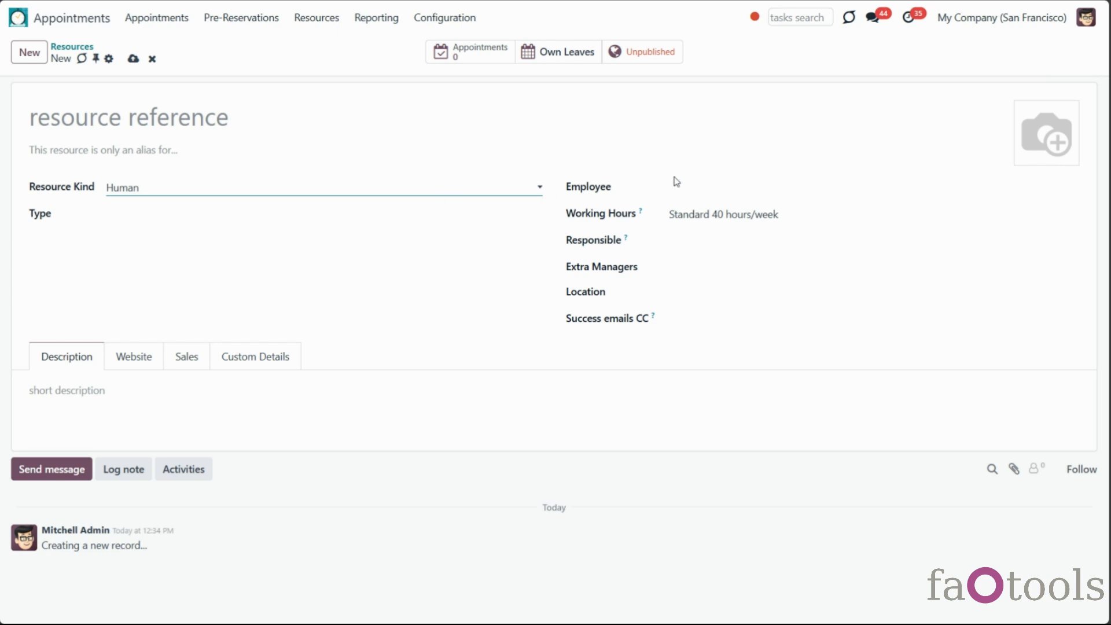
left_click(698, 191)
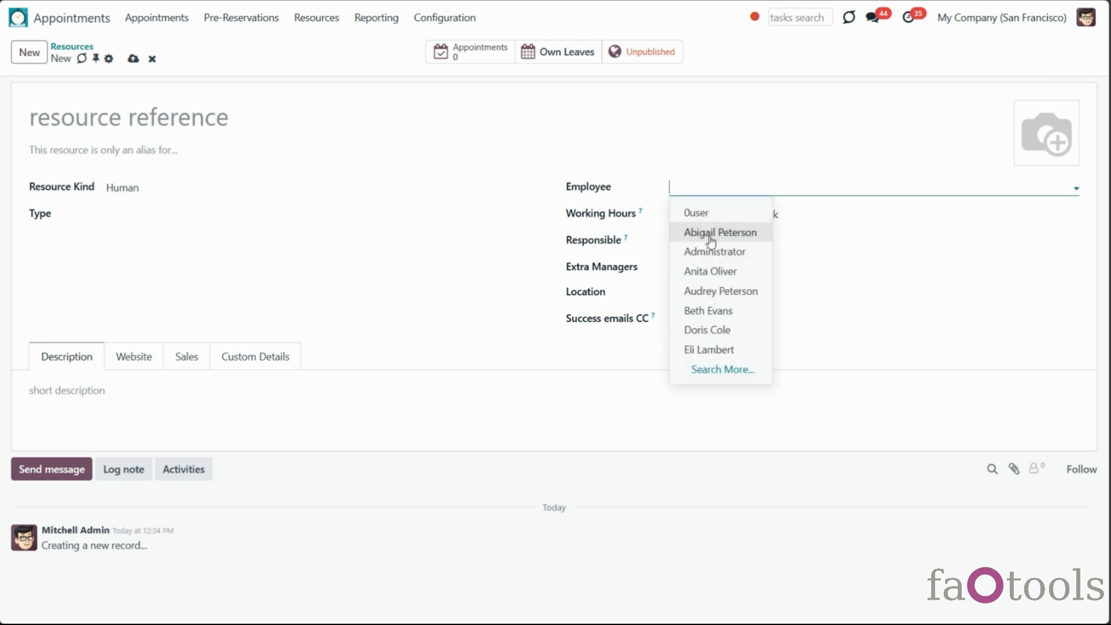
left_click(738, 349)
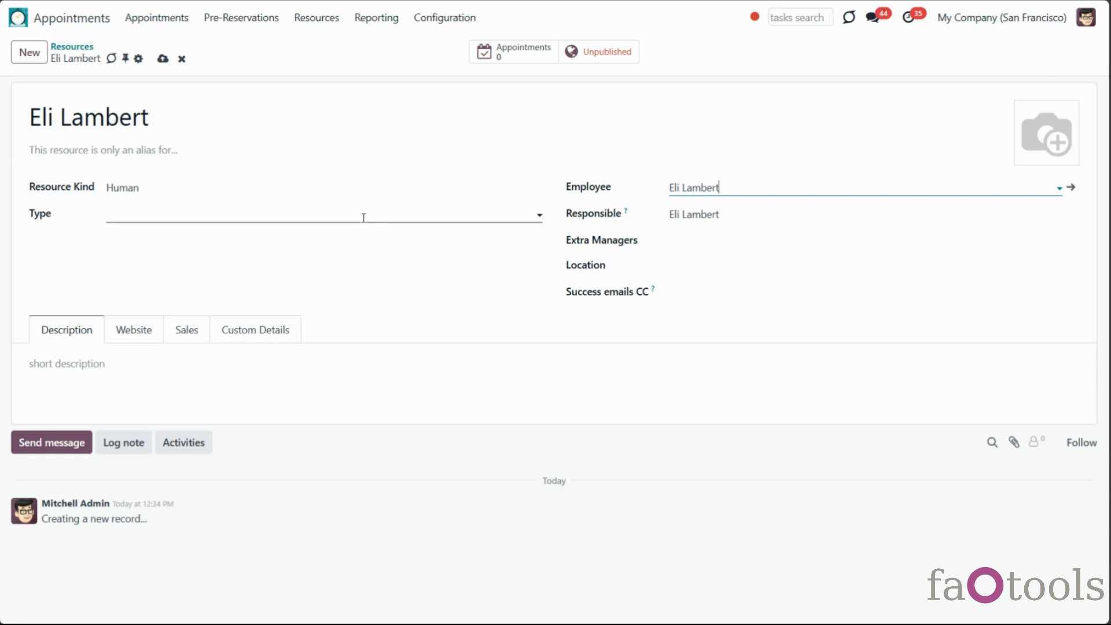
Set the resource type to English, save it, and return to the resources board
left_click(363, 218)
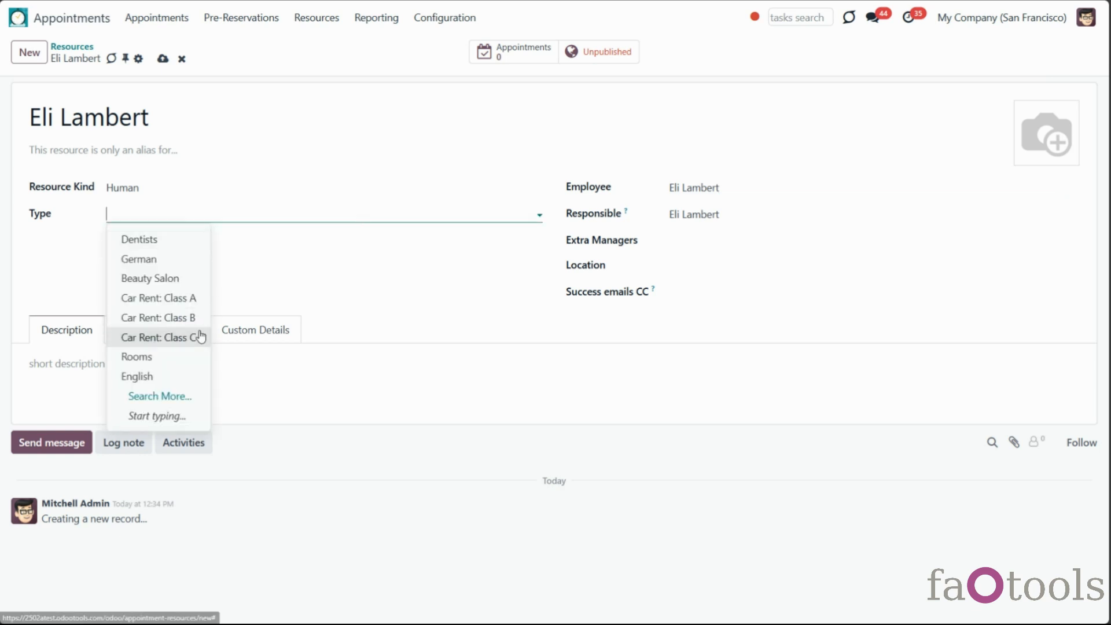
left_click(177, 378)
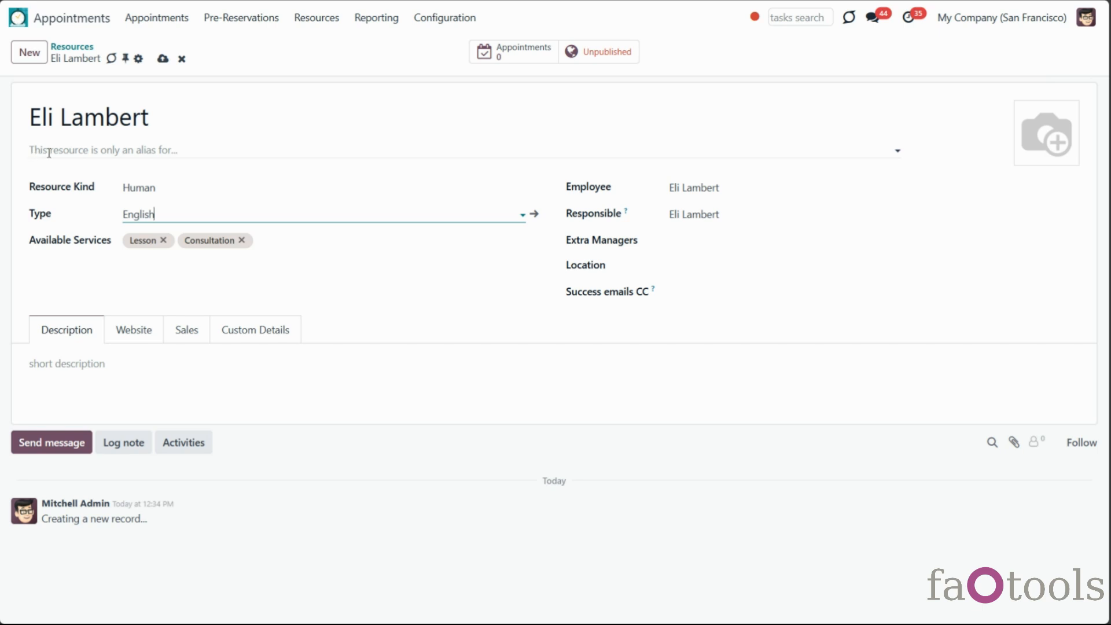
left_click(129, 148)
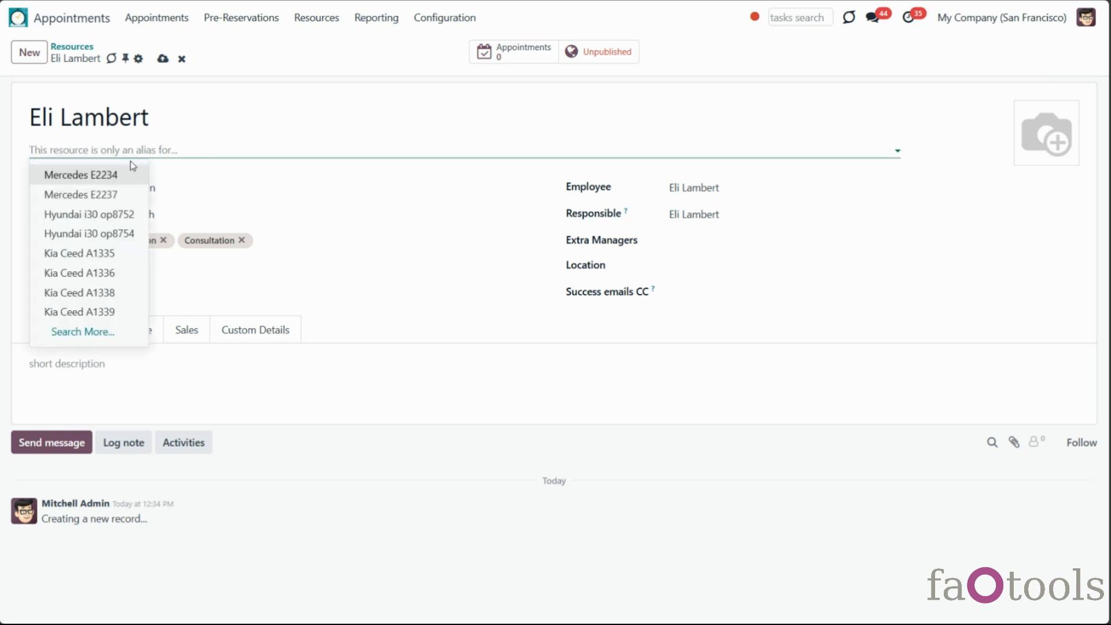
left_click(151, 150)
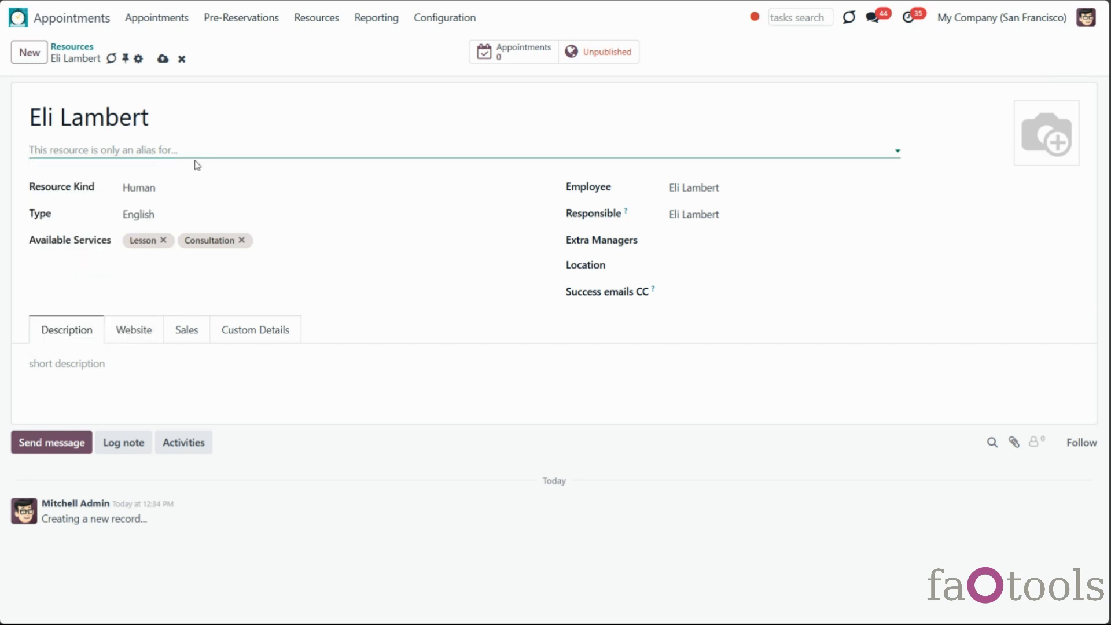
left_click(163, 58)
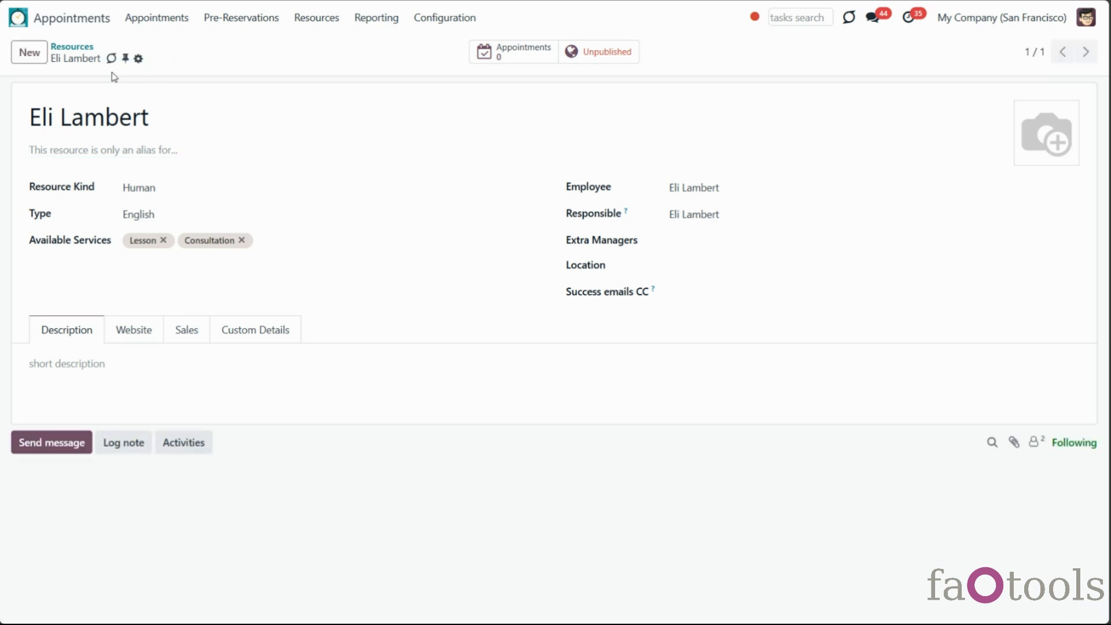
left_click(72, 46)
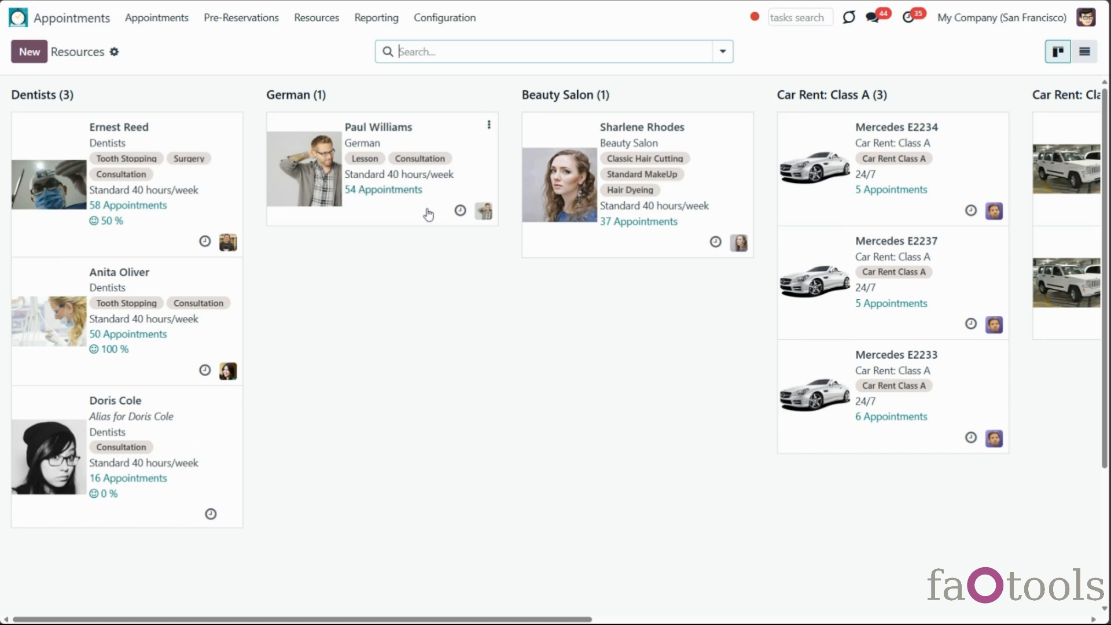
Check the time off on the Standard 40 hours/week schedule, then view Resource Types
left_click_drag(557, 619, 1107, 566)
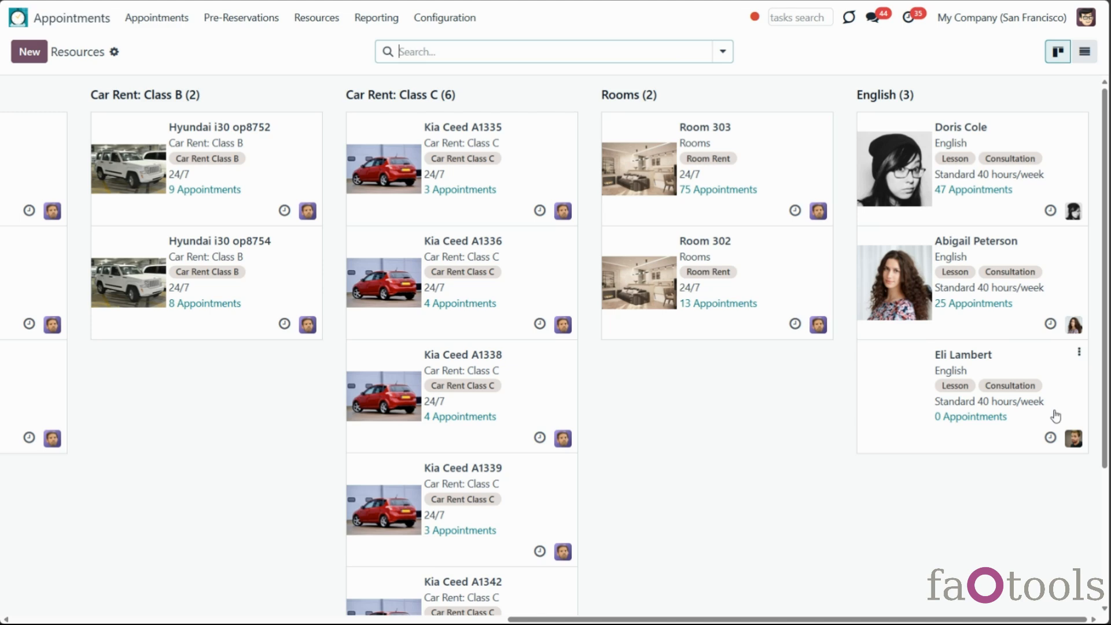
left_click(438, 21)
left_click(444, 51)
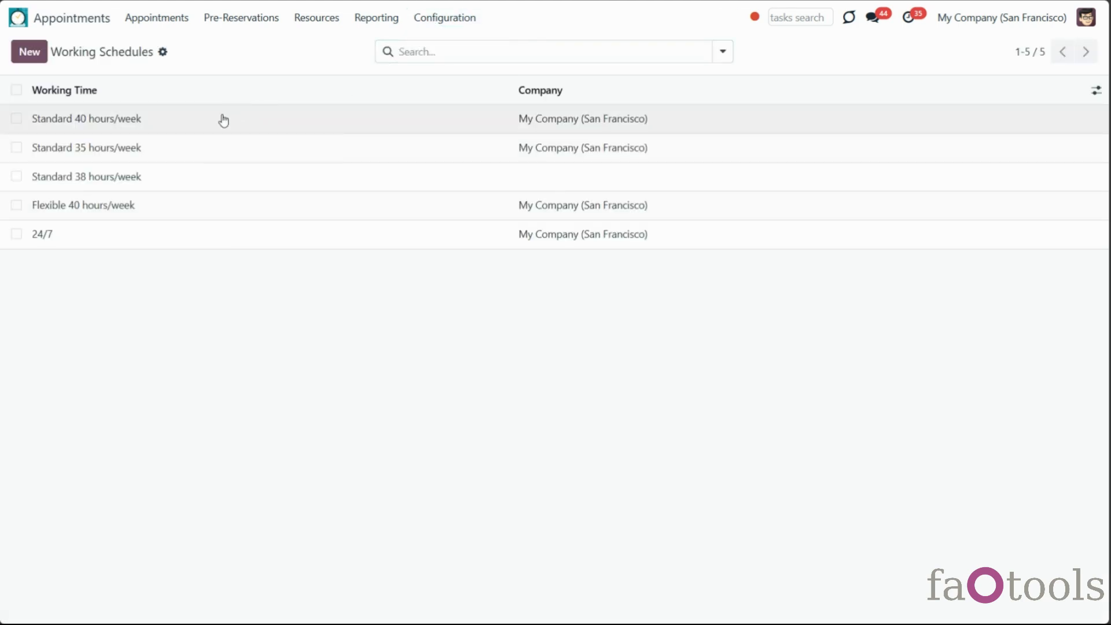
left_click(223, 119)
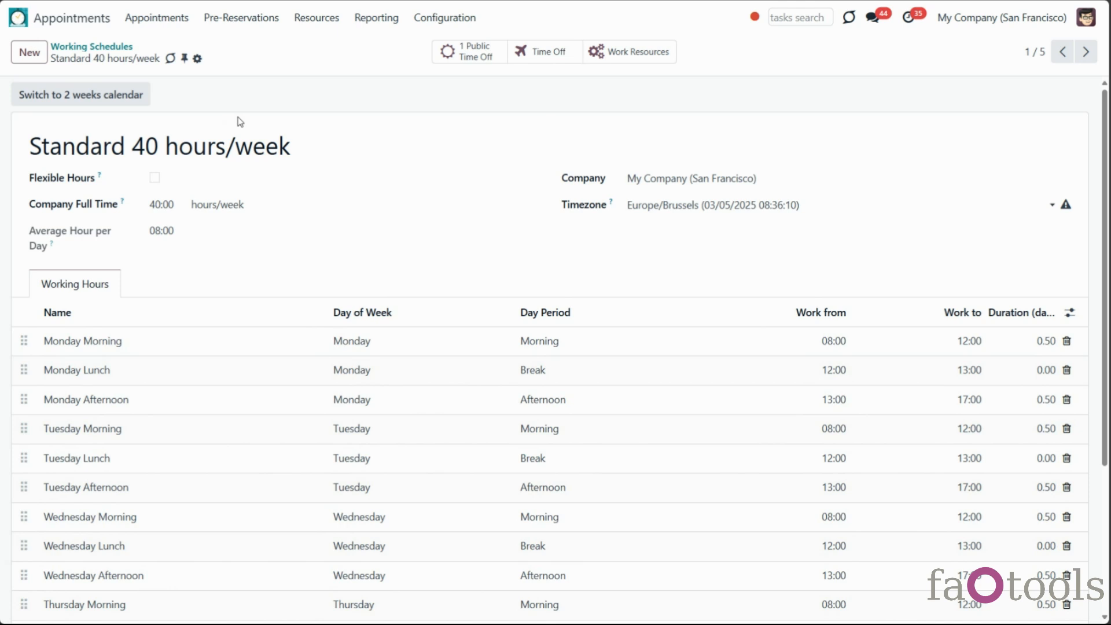
left_click(524, 60)
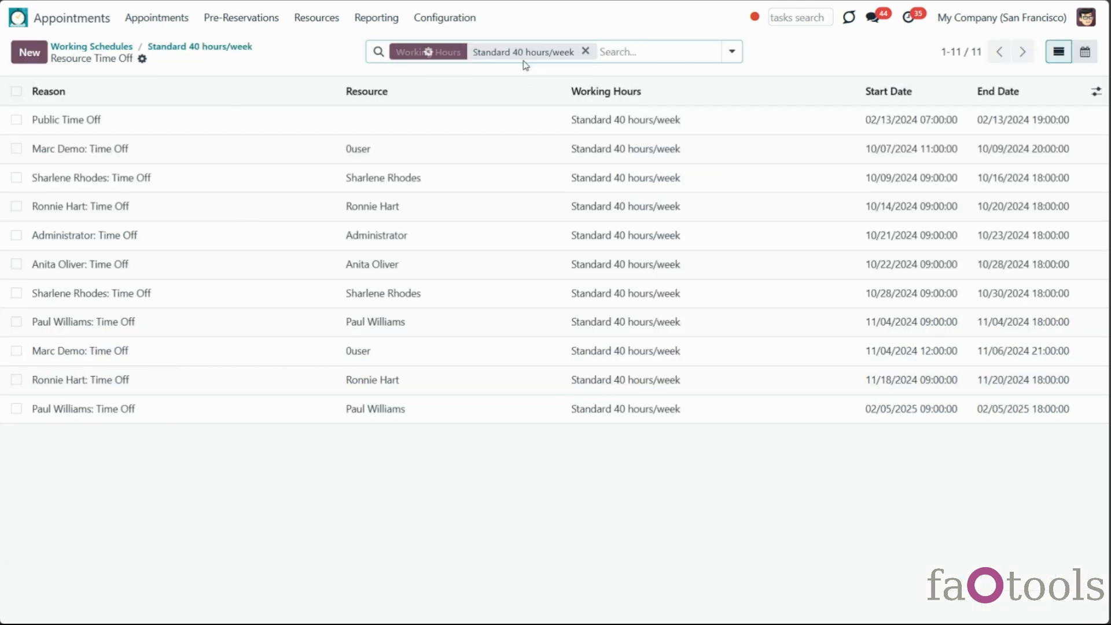
left_click(328, 23)
left_click(338, 49)
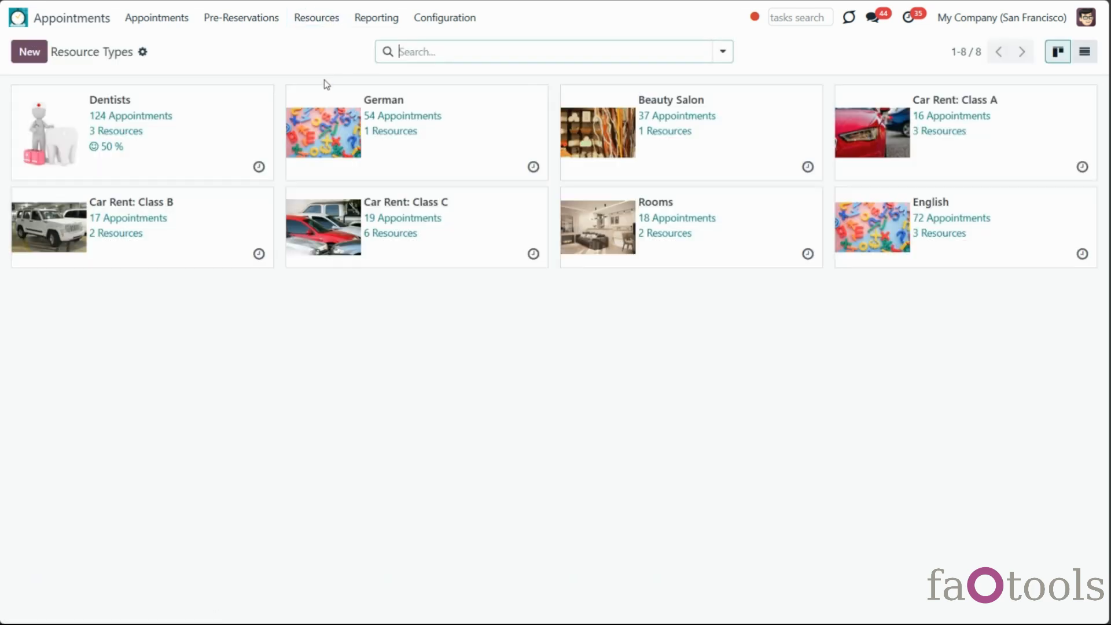
Open the English resource type card, then scroll the Extra Features settings
left_click(981, 265)
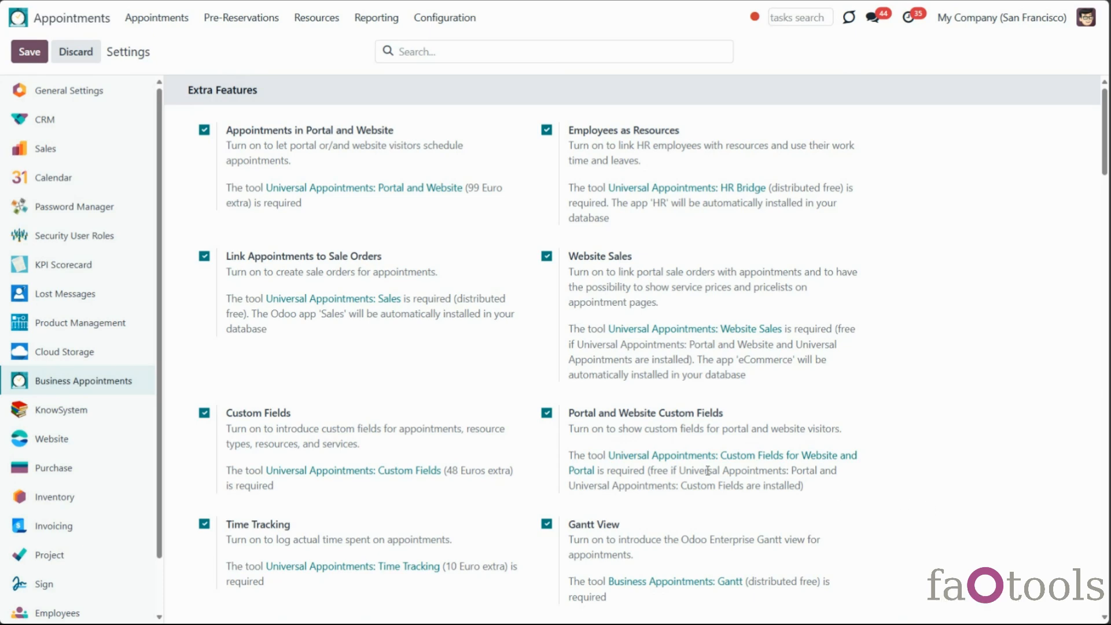
scroll(467, 455, "down", 1)
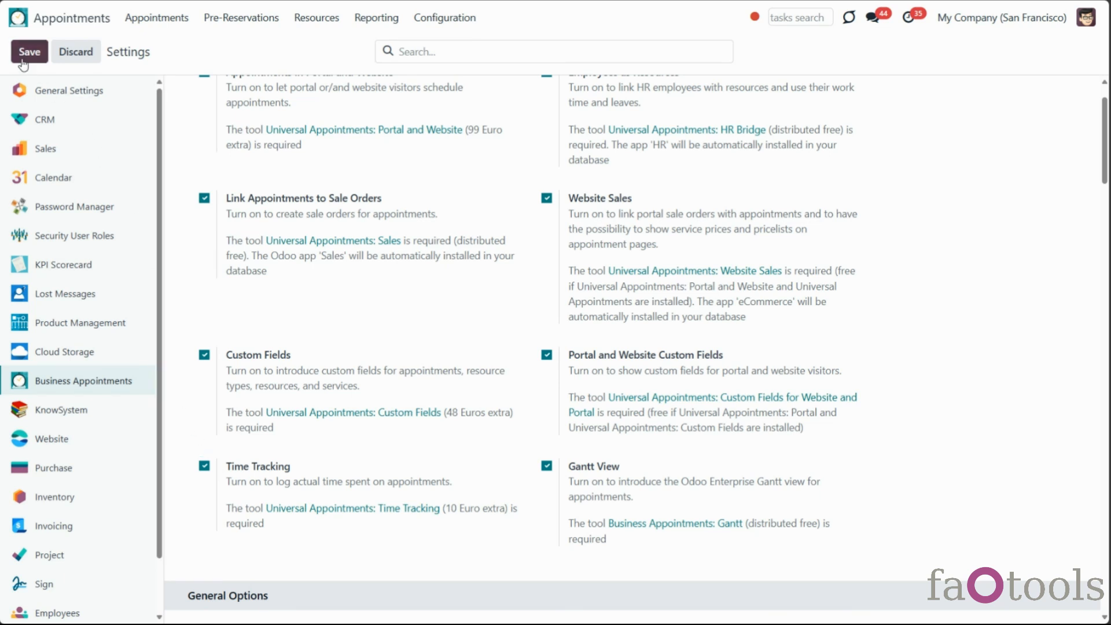
Open appointment BA-2025/315, run two test time-tracking sessions, then delete both entries
left_click(161, 21)
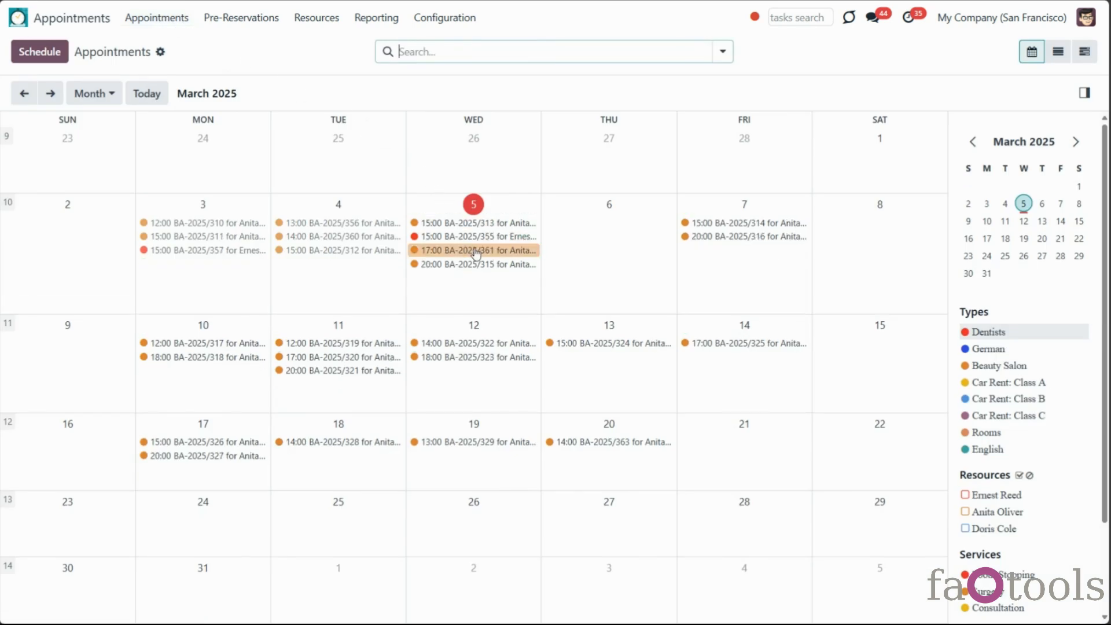
left_click(482, 265)
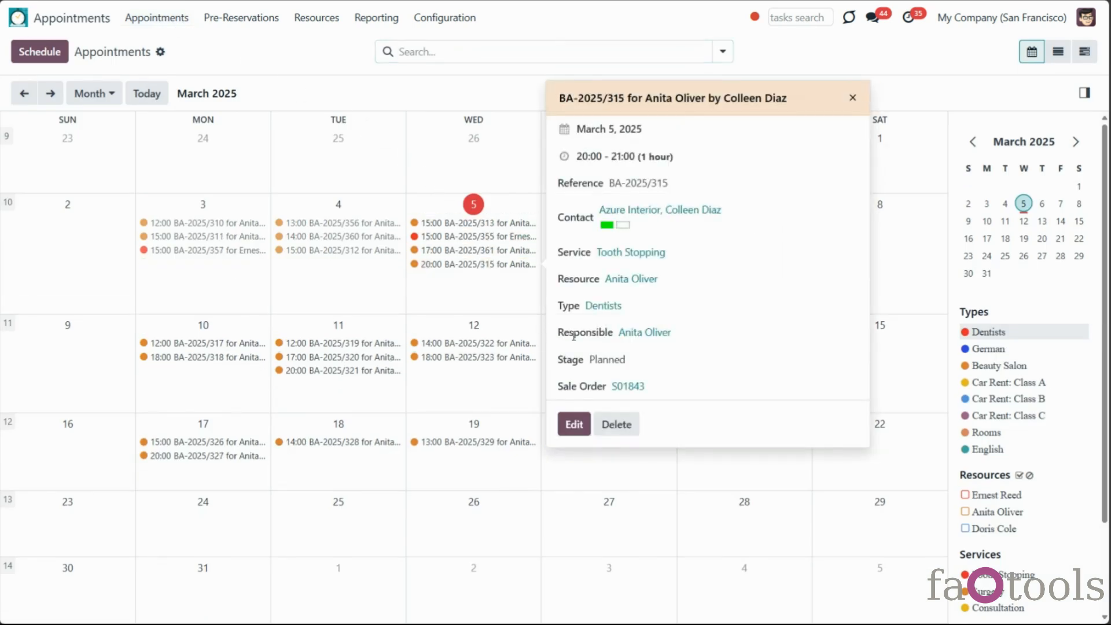
left_click(573, 424)
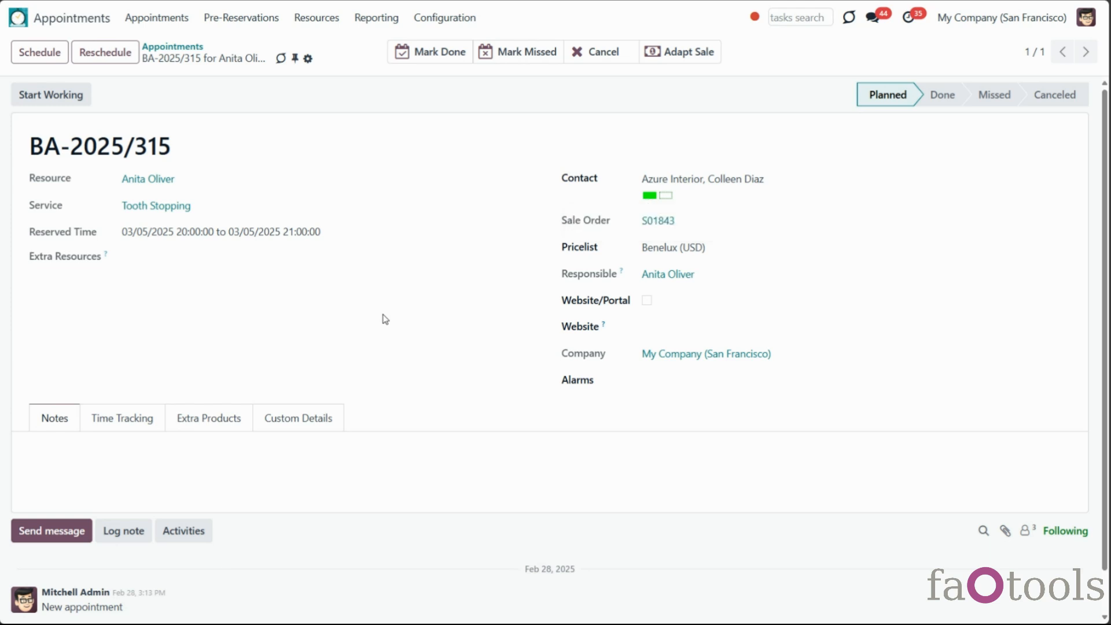
left_click(73, 97)
left_click(55, 98)
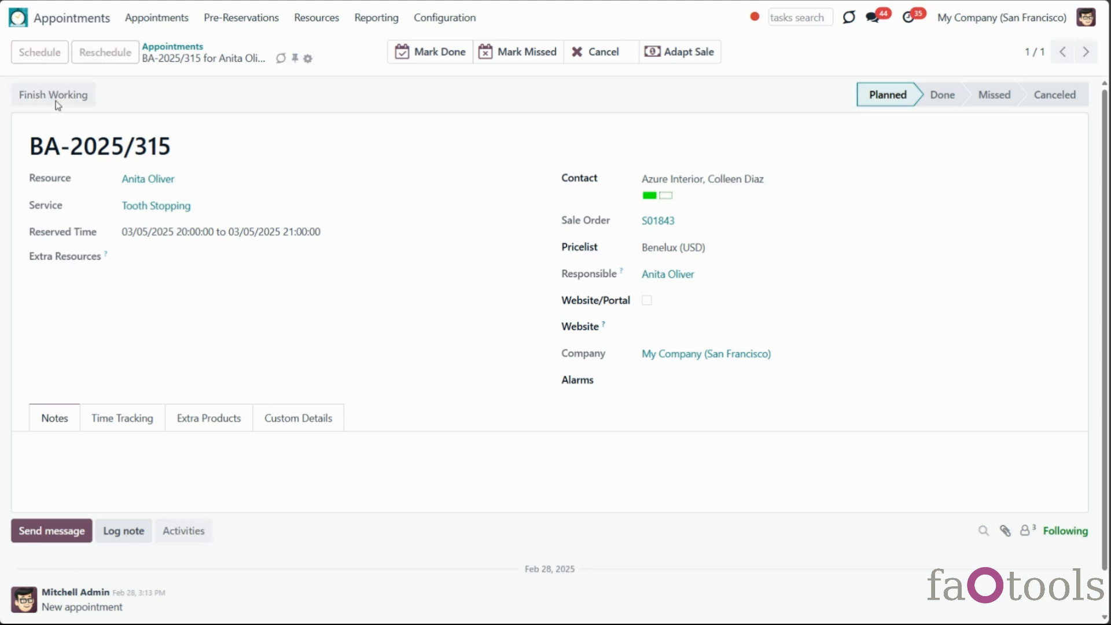
left_click(61, 100)
left_click(58, 100)
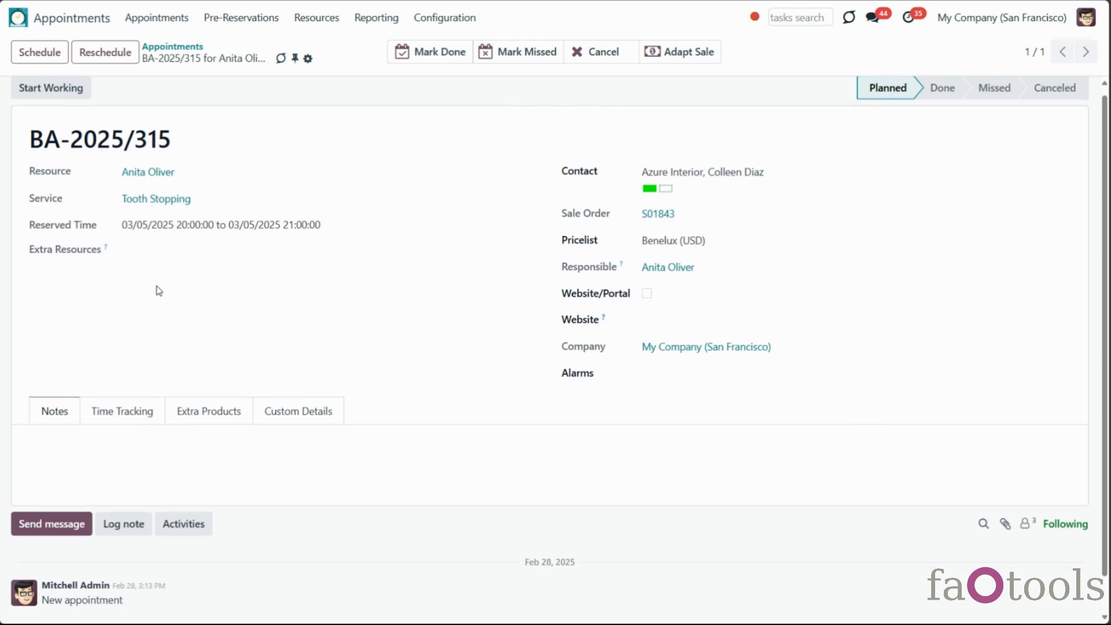
scroll(159, 291, "down", 1)
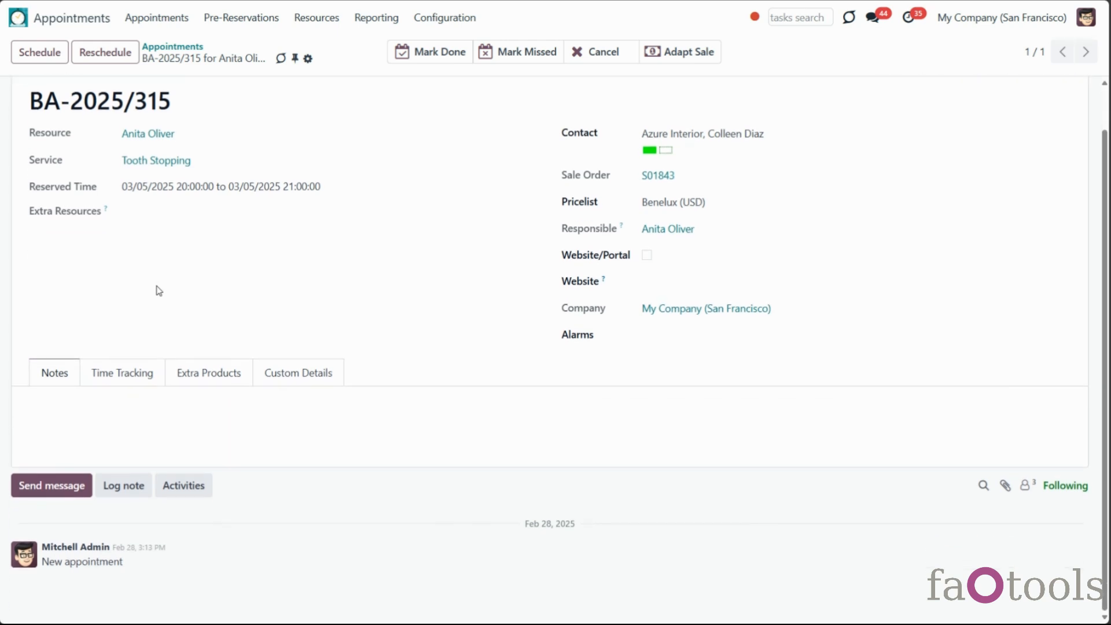
left_click(120, 379)
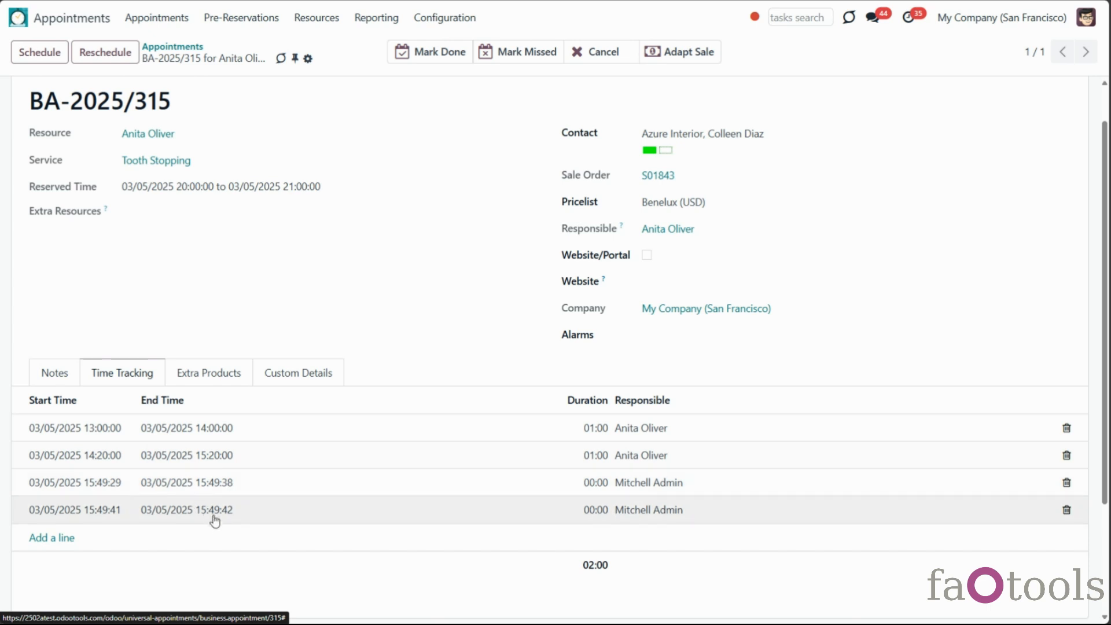
left_click(1067, 510)
left_click(1066, 483)
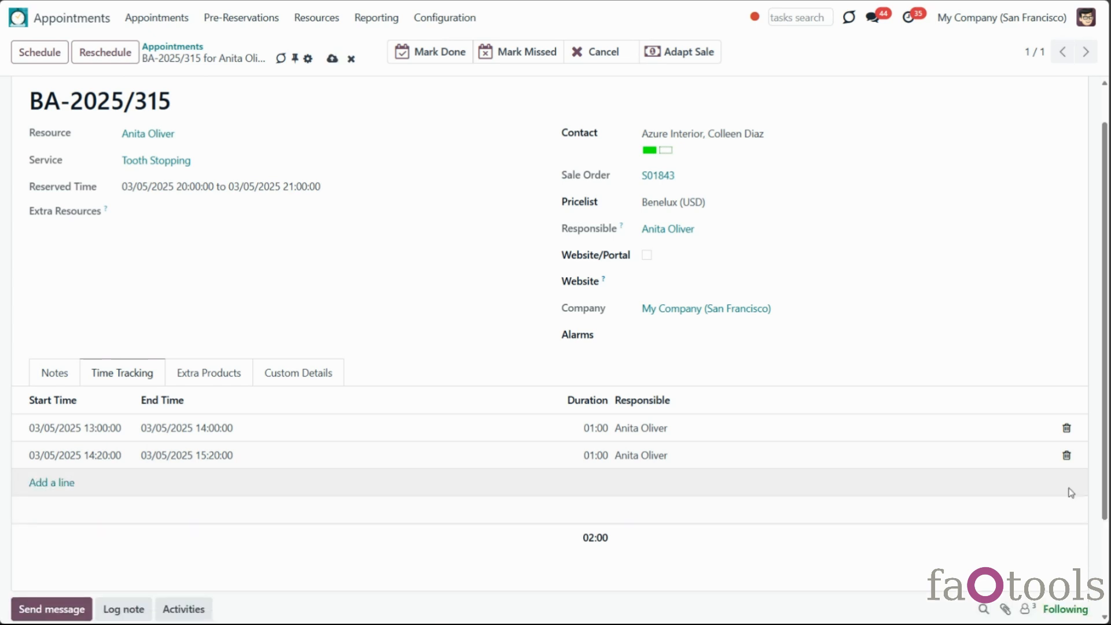
Add a time-tracking line from 15:20 to 15:25 and save the appointment
left_click(53, 484)
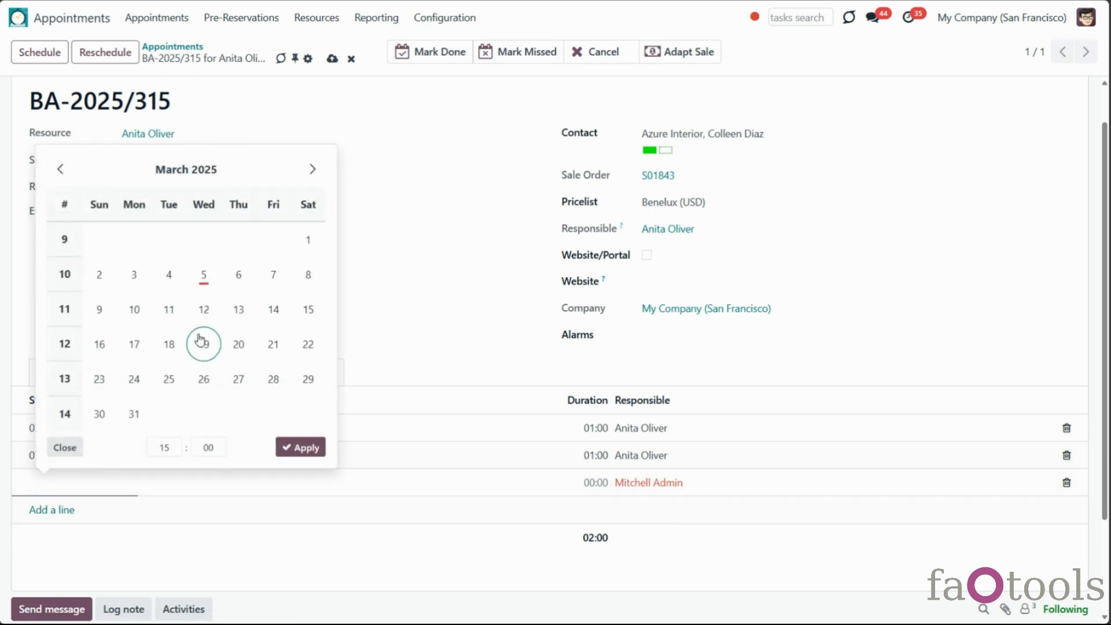
left_click(173, 448)
left_click(169, 341)
left_click(208, 447)
left_click(211, 308)
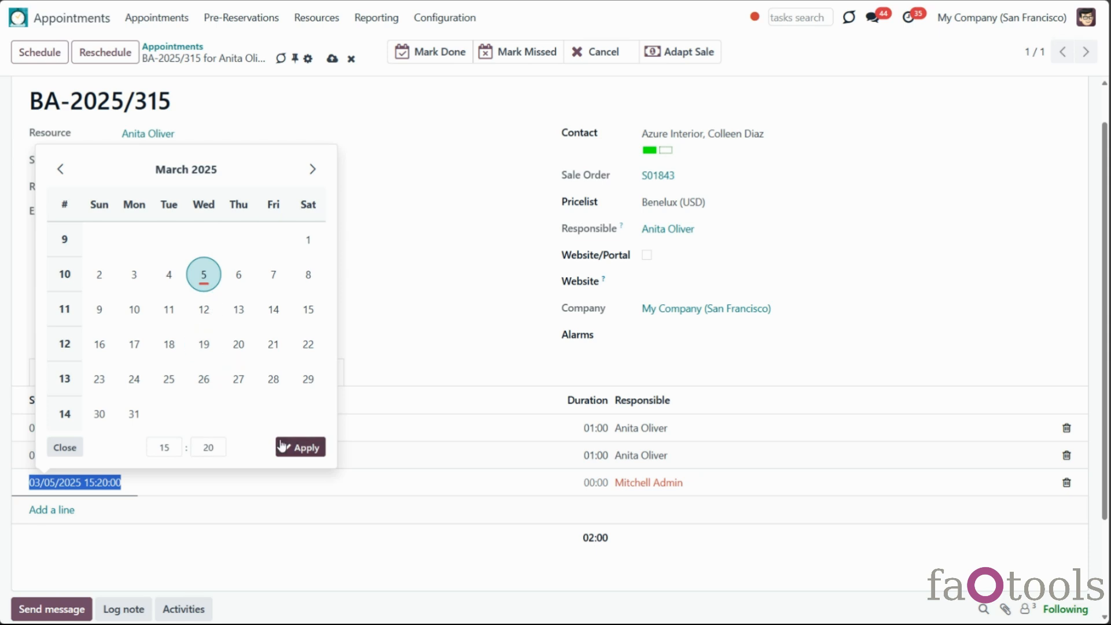
left_click(231, 486)
left_click(215, 447)
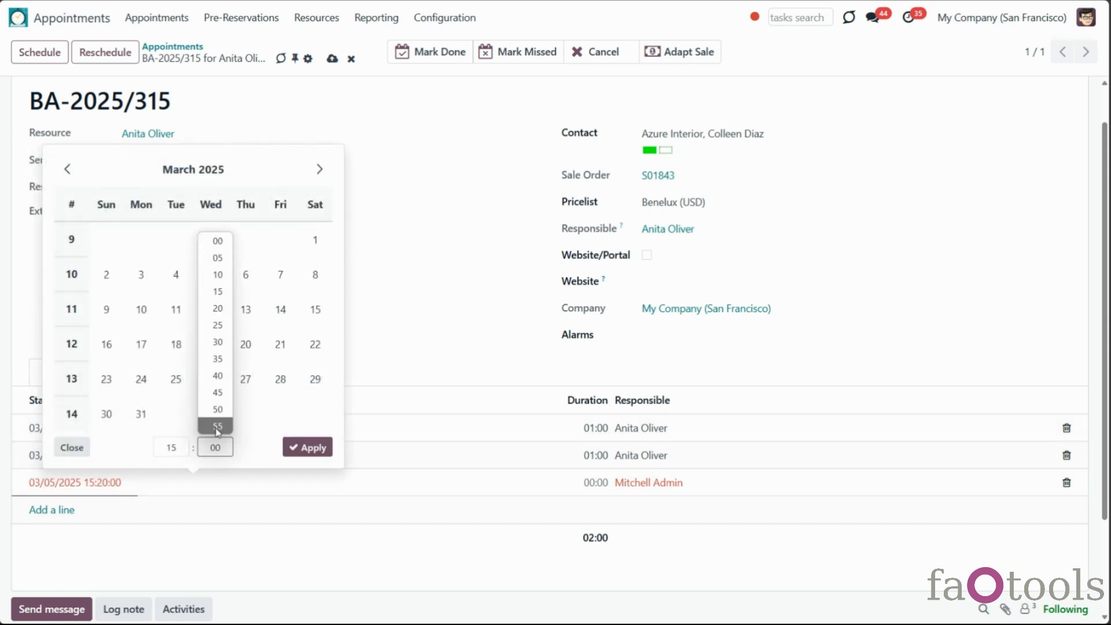
left_click(213, 324)
left_click(305, 448)
left_click(463, 575)
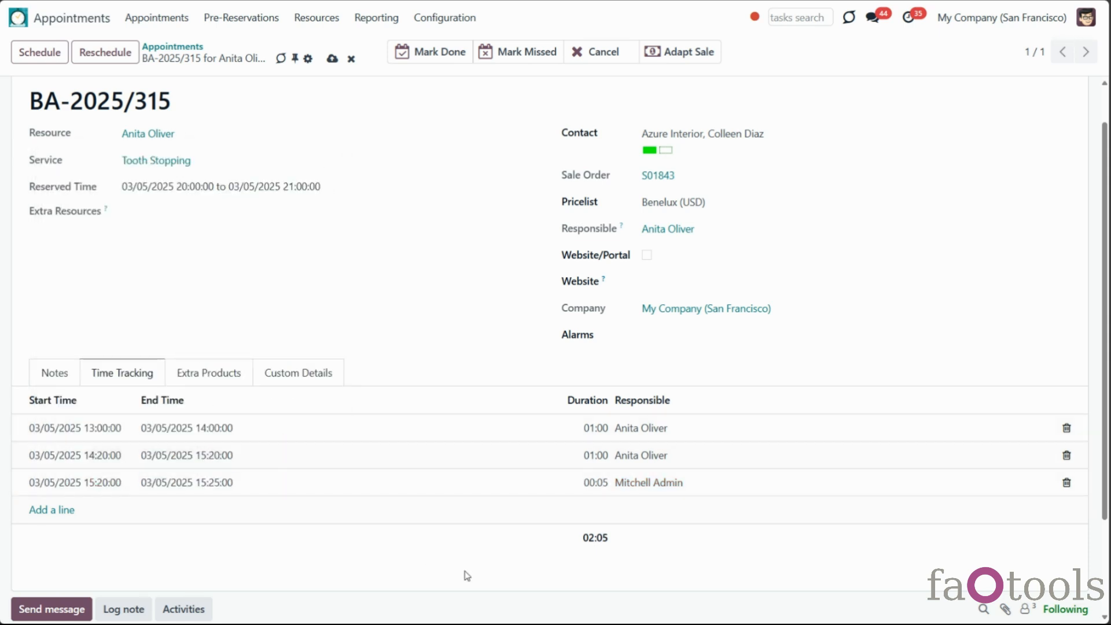
scroll(359, 133, "up", 1)
left_click(333, 59)
Set the Dentists resource type to calculate price for Tracked Duration and save
left_click(317, 17)
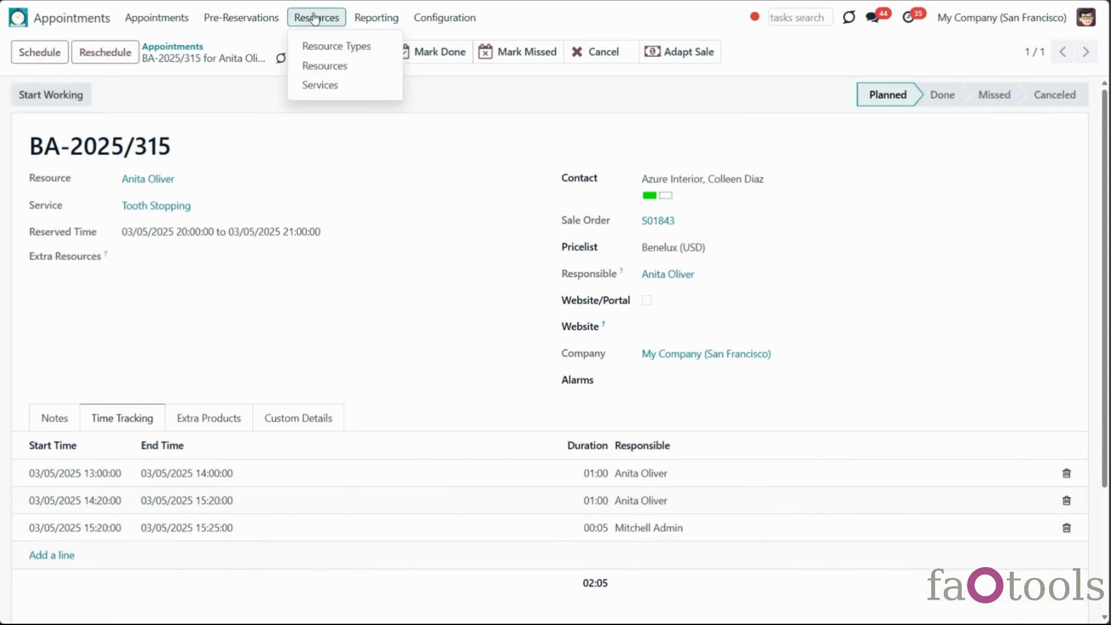
left_click(335, 49)
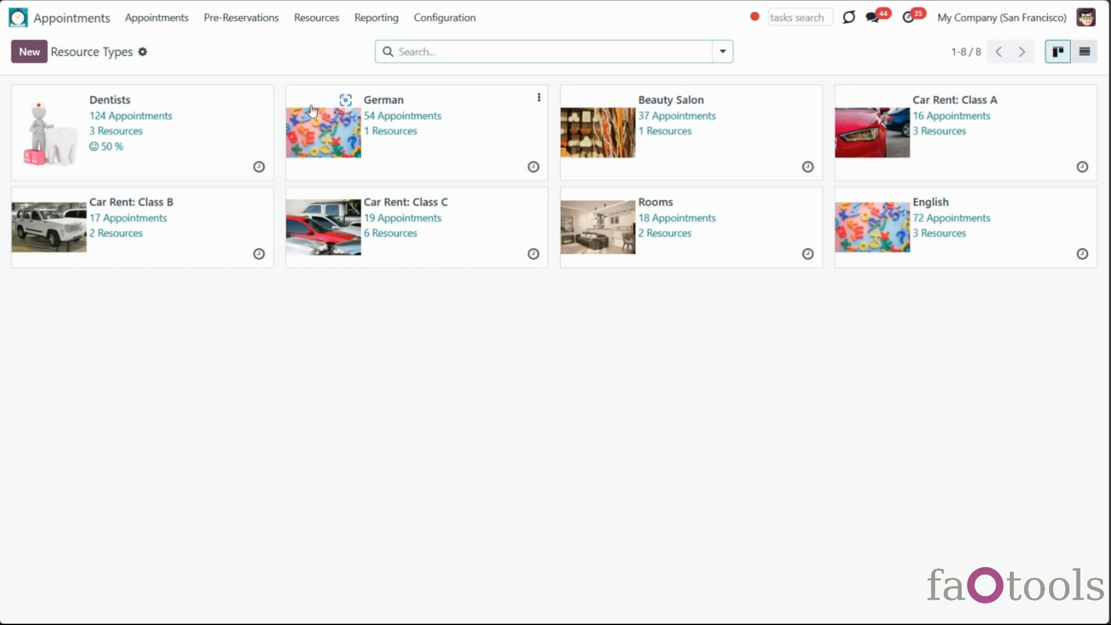
left_click(201, 170)
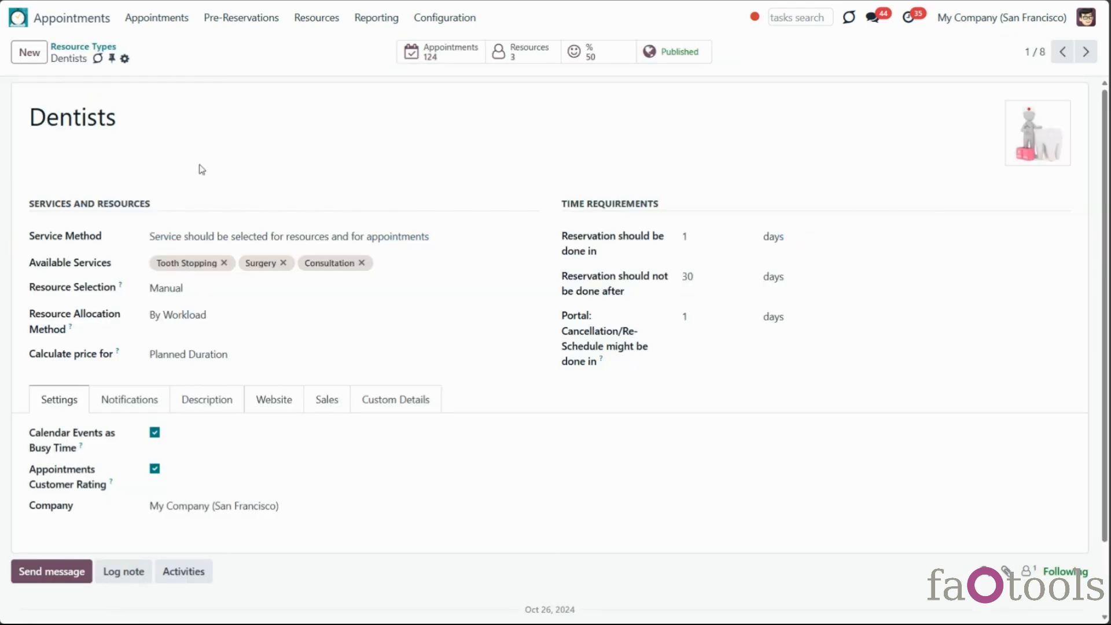
left_click(221, 353)
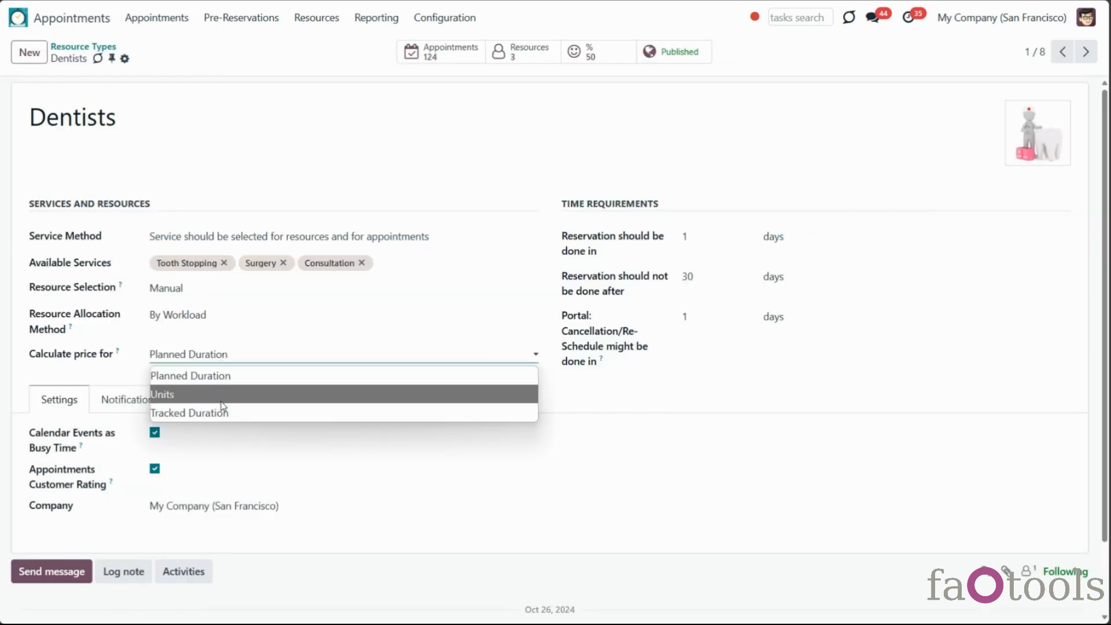
left_click(224, 413)
left_click(150, 59)
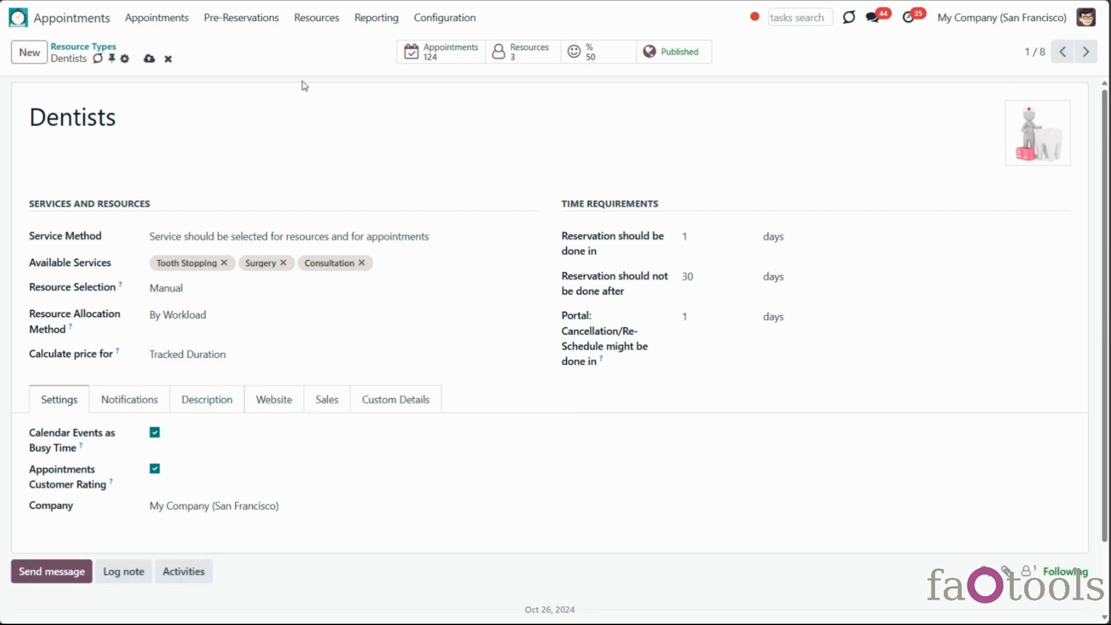
Open appointment BA-2025/315 and its linked sale order S01843
left_click(188, 22)
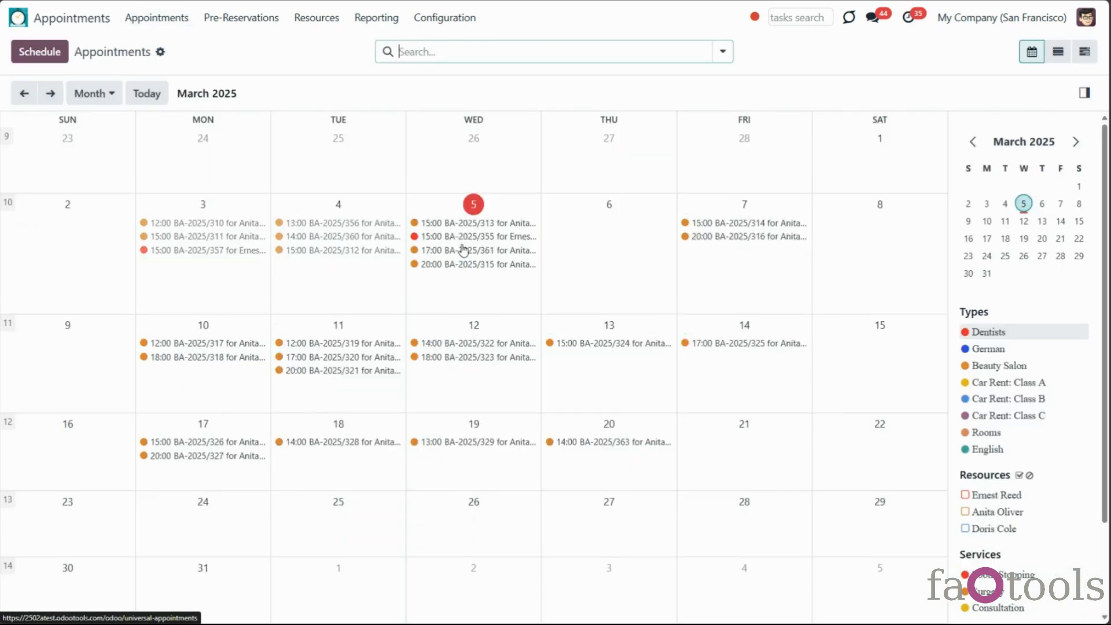
left_click(462, 264)
left_click(574, 423)
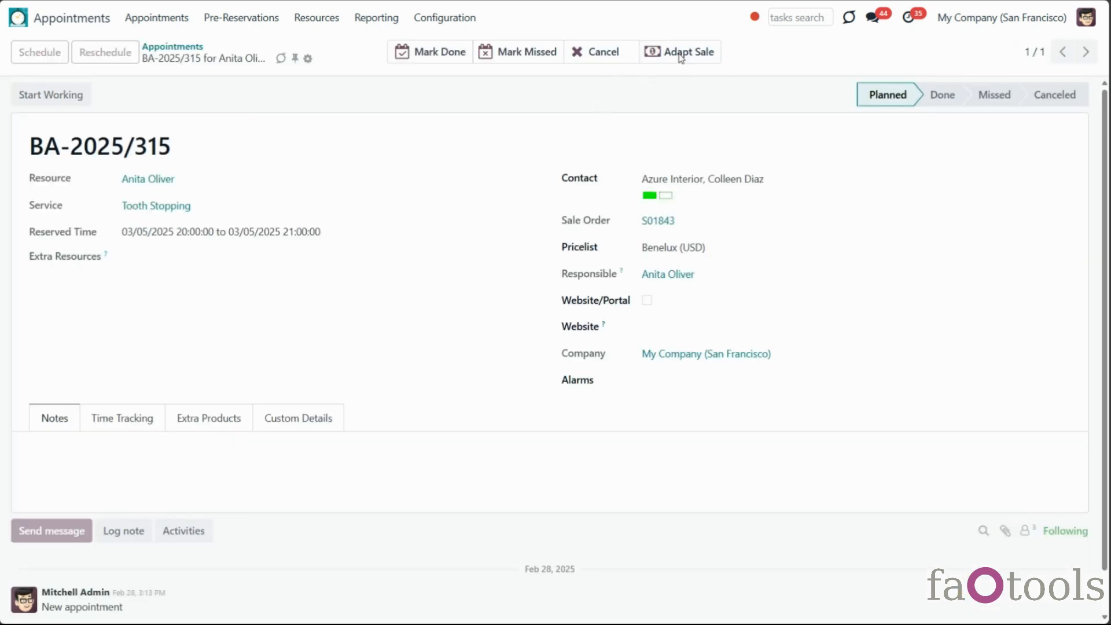
left_click(672, 221)
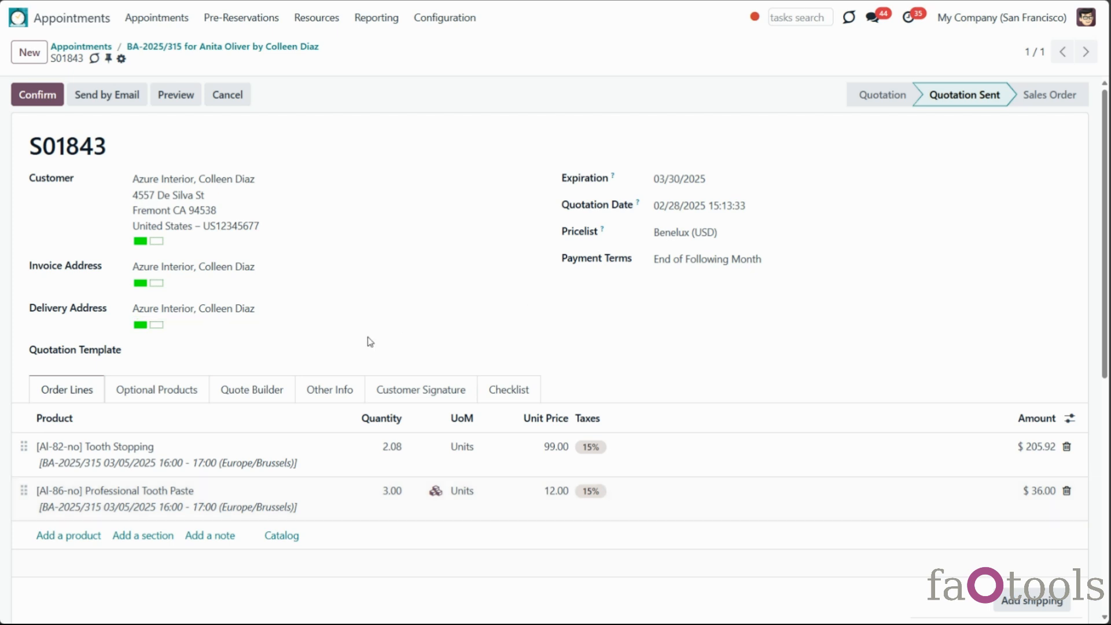
Show Appointments Analysis by Tracked Duration instead of Duration, without the Done Appointments filter
left_click(377, 19)
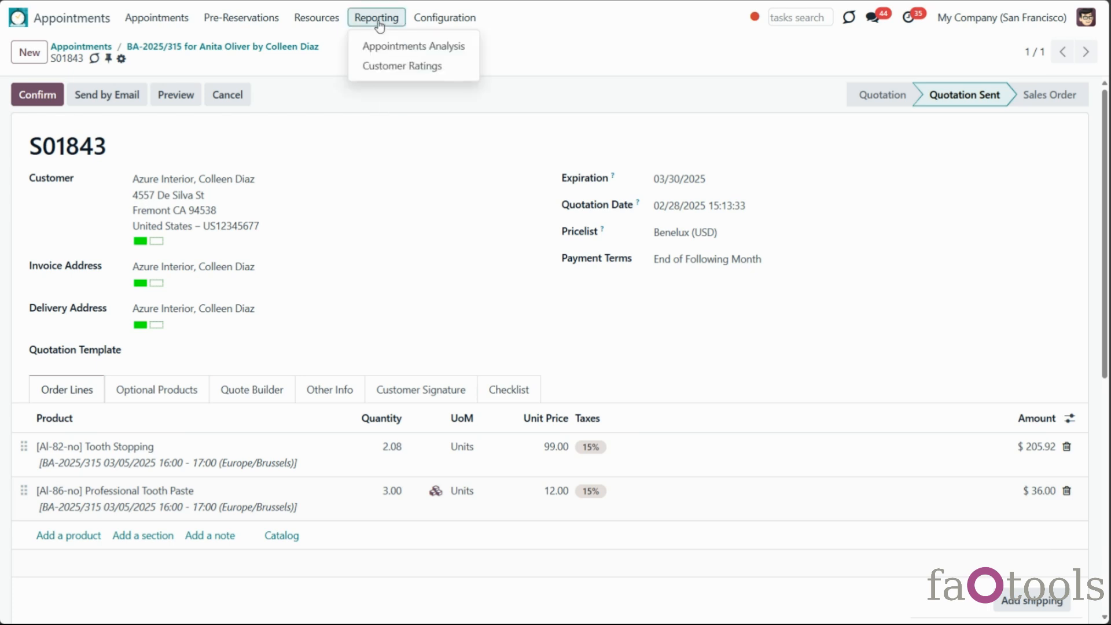
left_click(389, 46)
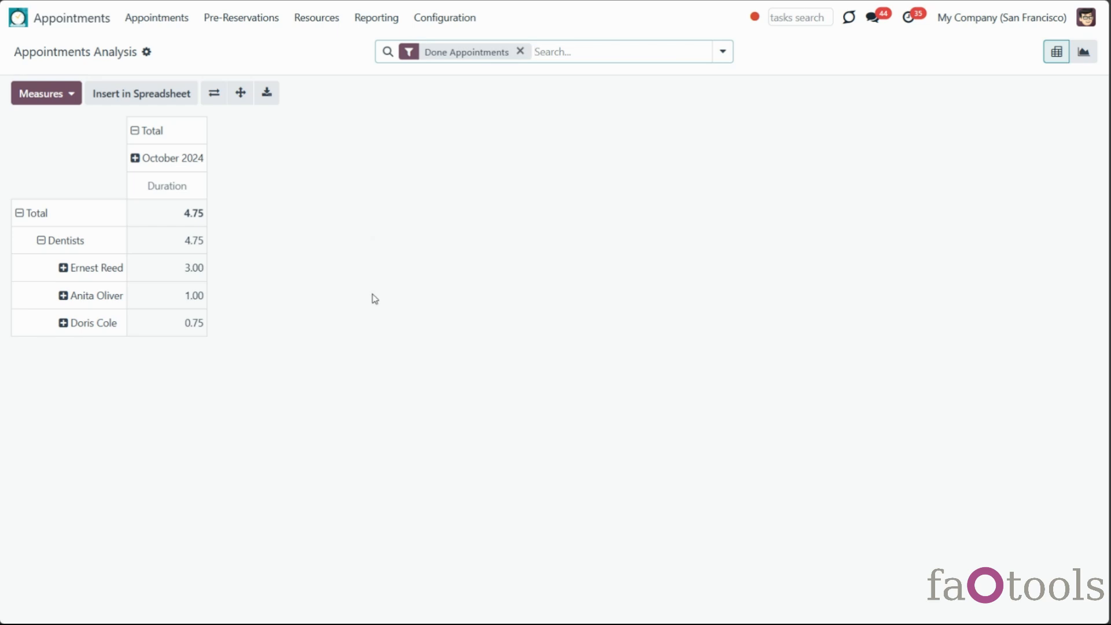
left_click(76, 103)
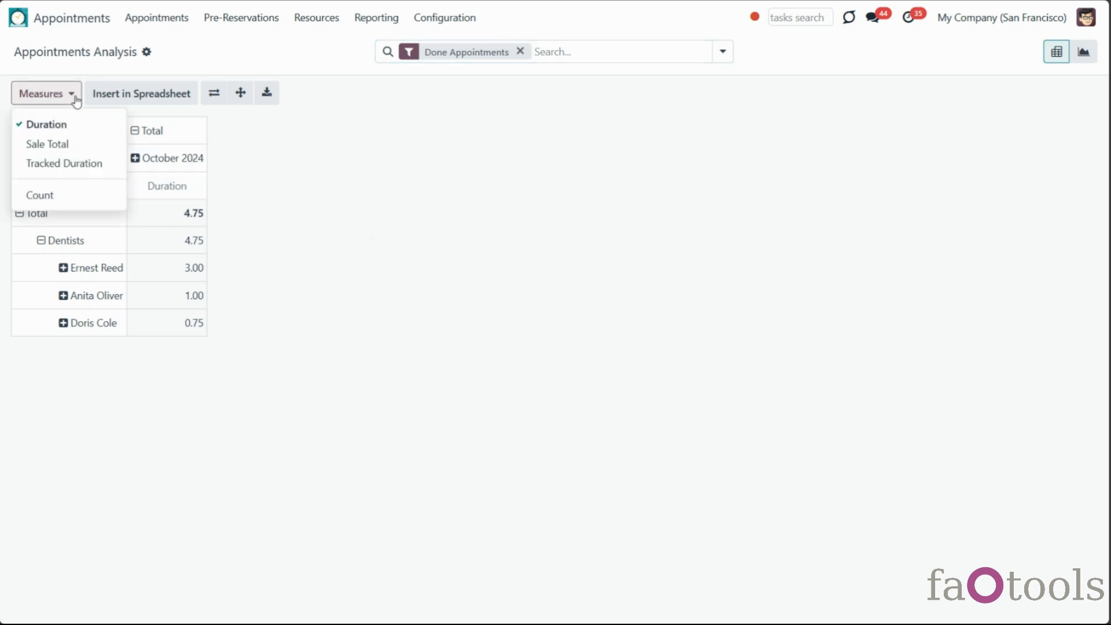
left_click(109, 169)
left_click(99, 125)
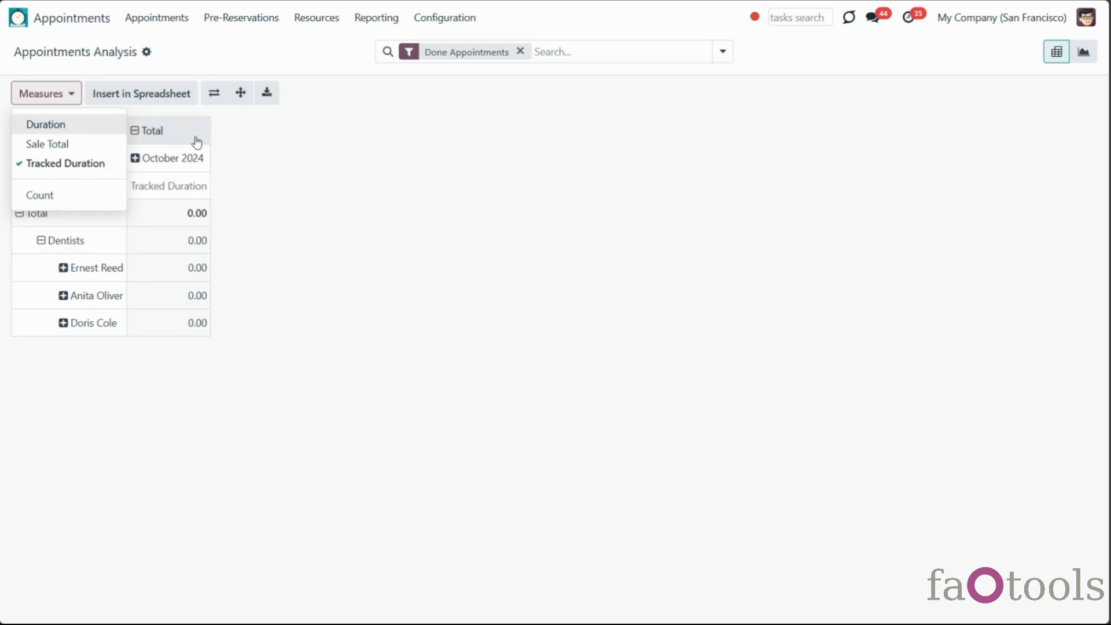
left_click(348, 101)
left_click(520, 52)
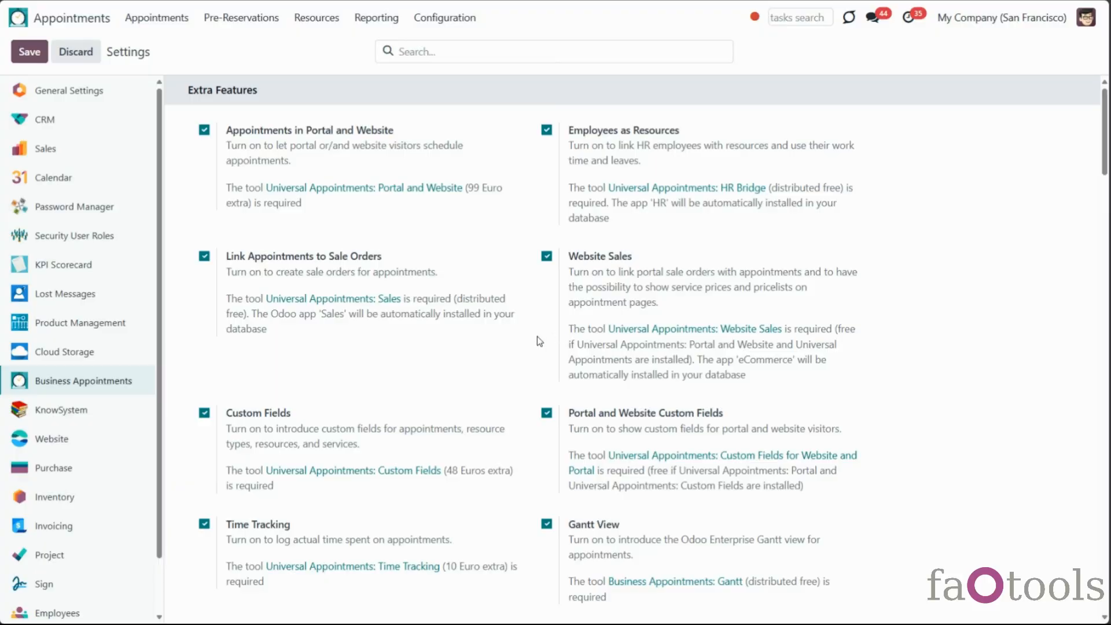
Scroll the Business Appointments settings to the Extra Features such as Time Tracking and Custom Fields
scroll(535, 335, "down", 2)
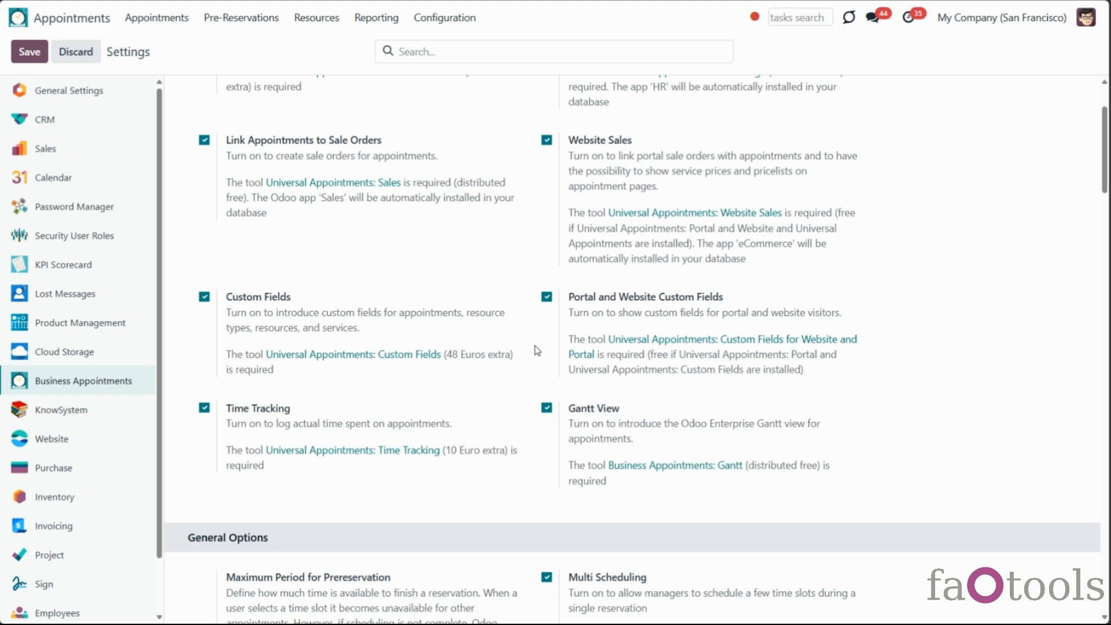
Create a new appointment field labelled 'Purpose of Learning' with type Dropdown
left_click(435, 18)
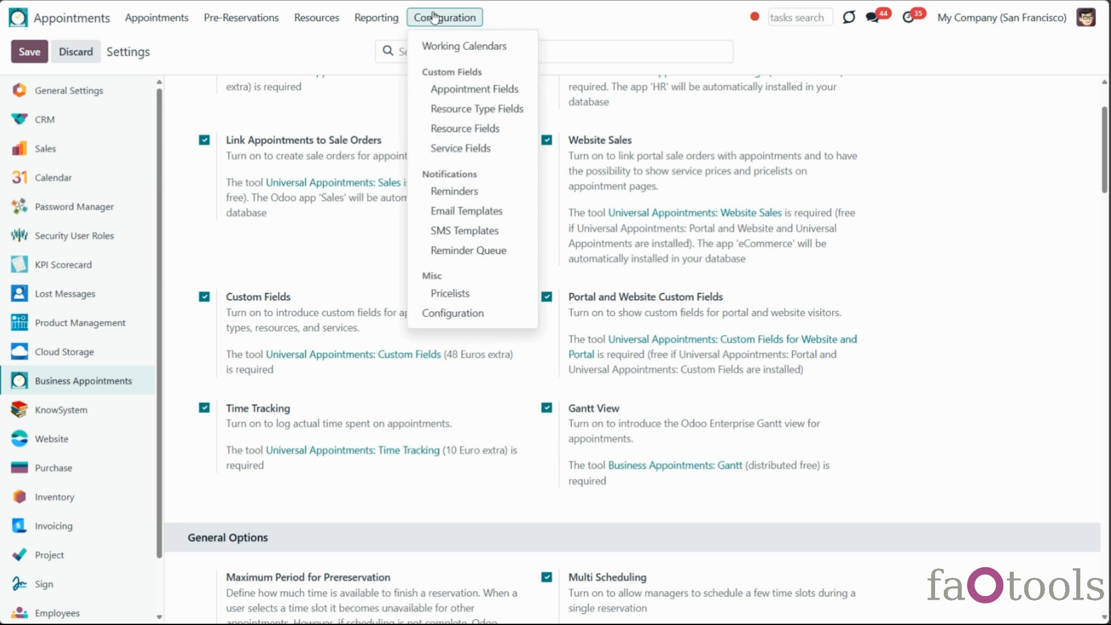
left_click(473, 90)
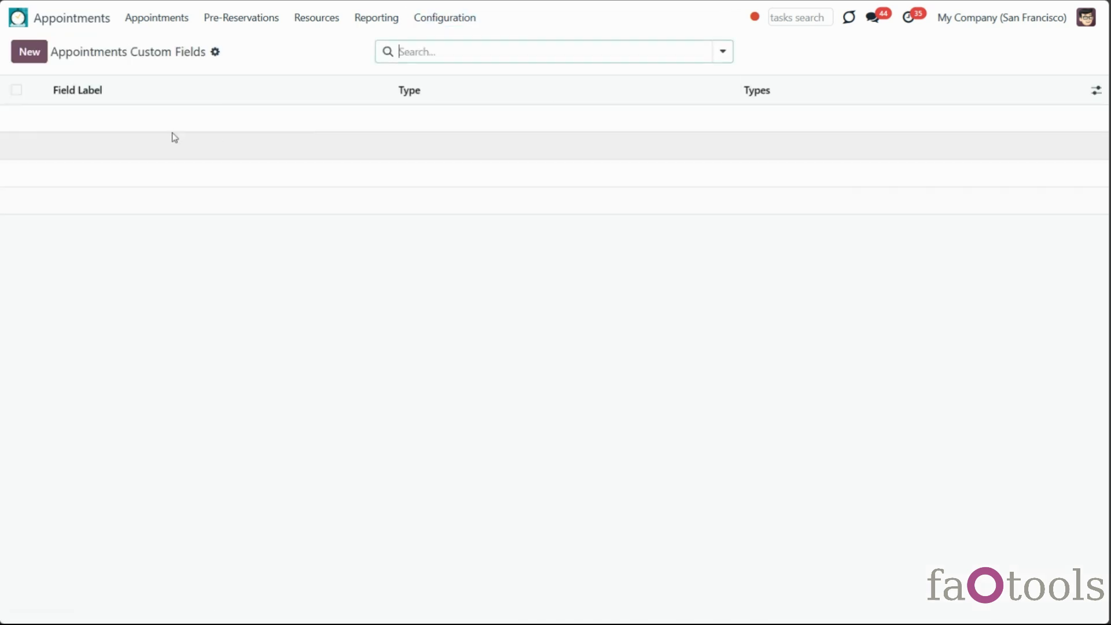
left_click(27, 53)
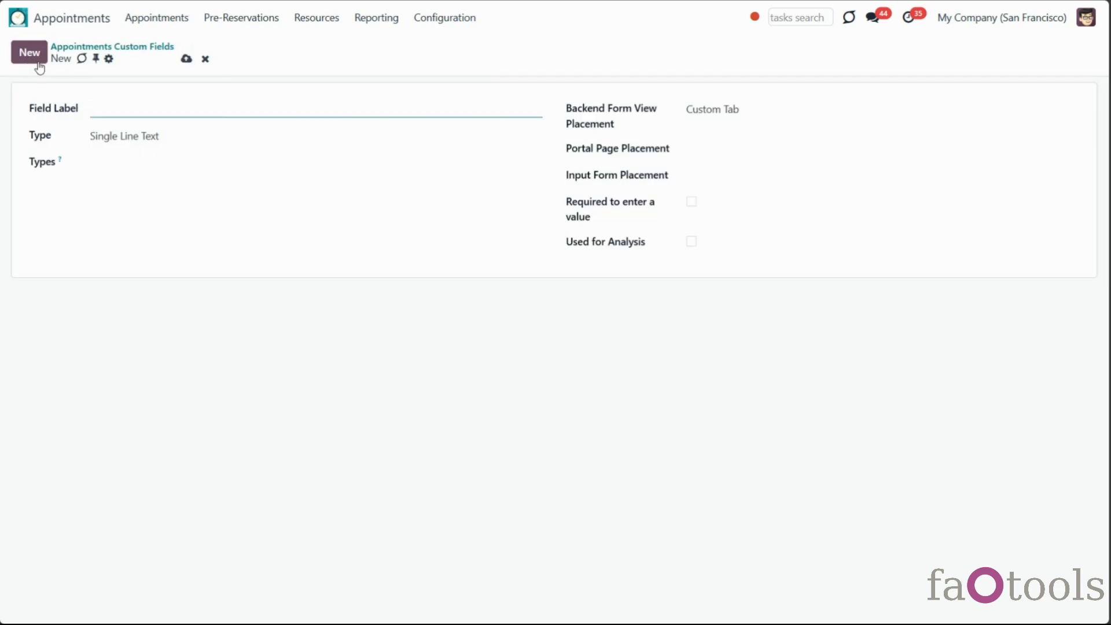
type("Purpose of Learning")
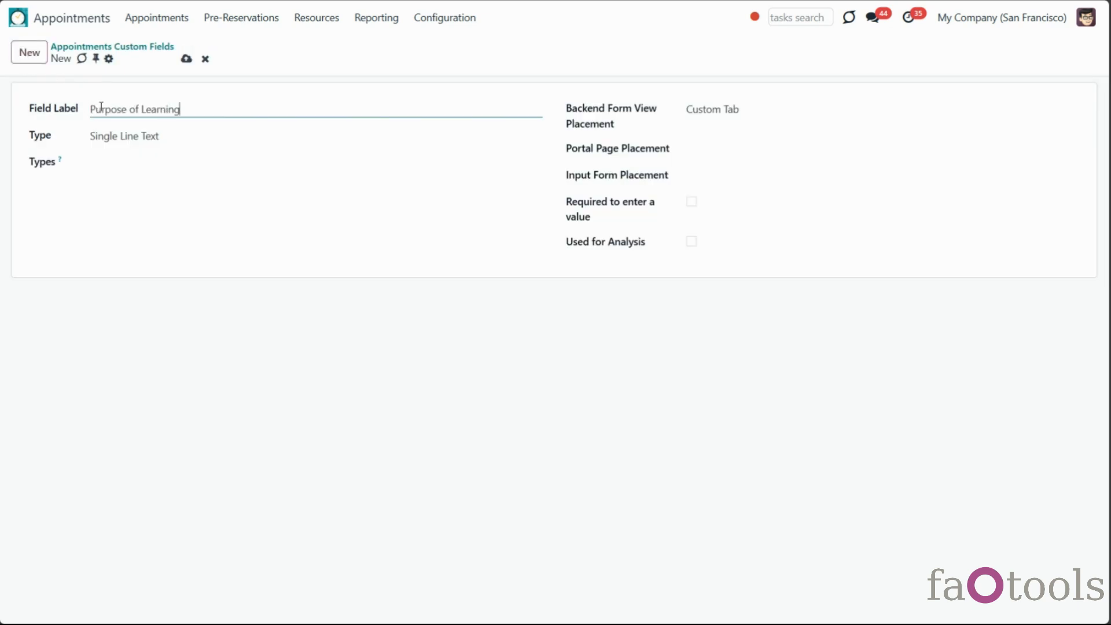
left_click(197, 145)
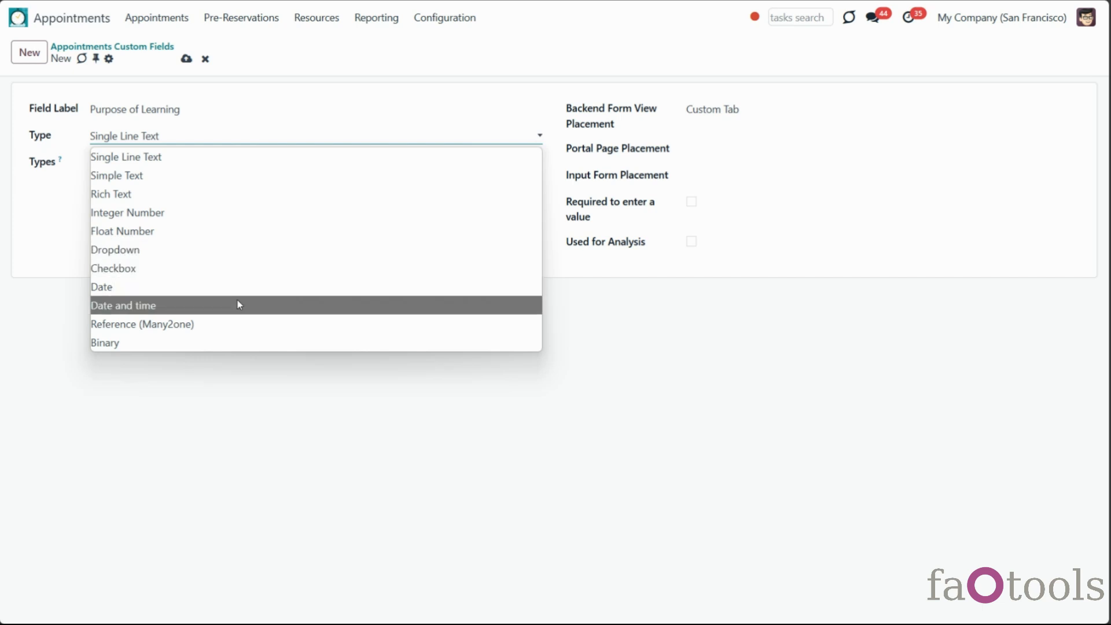
left_click(235, 251)
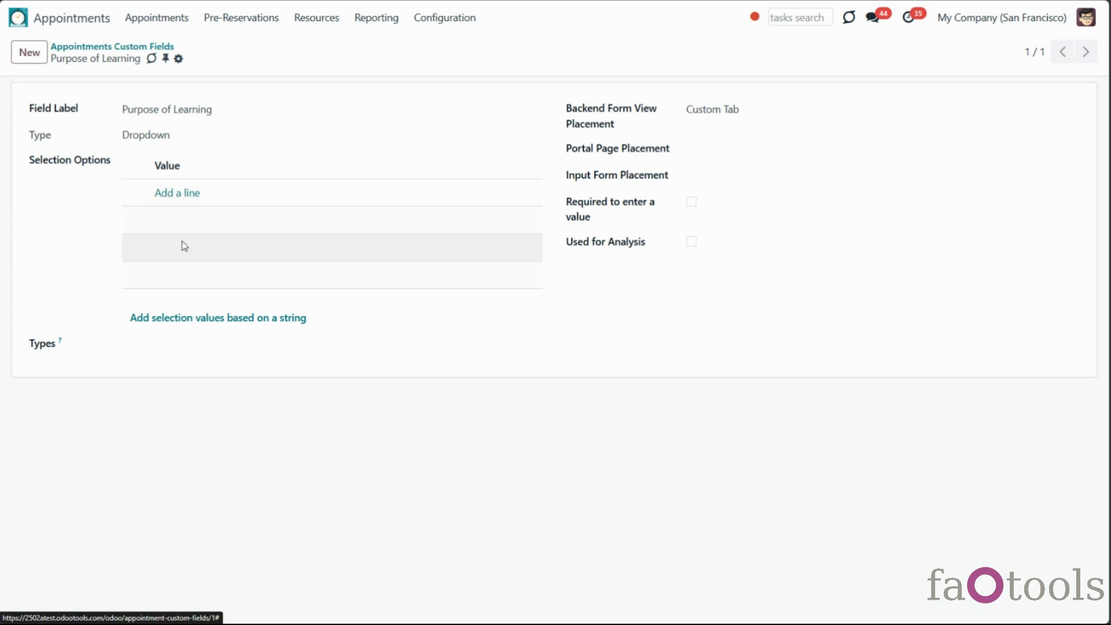
Generate the options Work, School, Travel, Migration and Fun from a comma-separated string
left_click(273, 322)
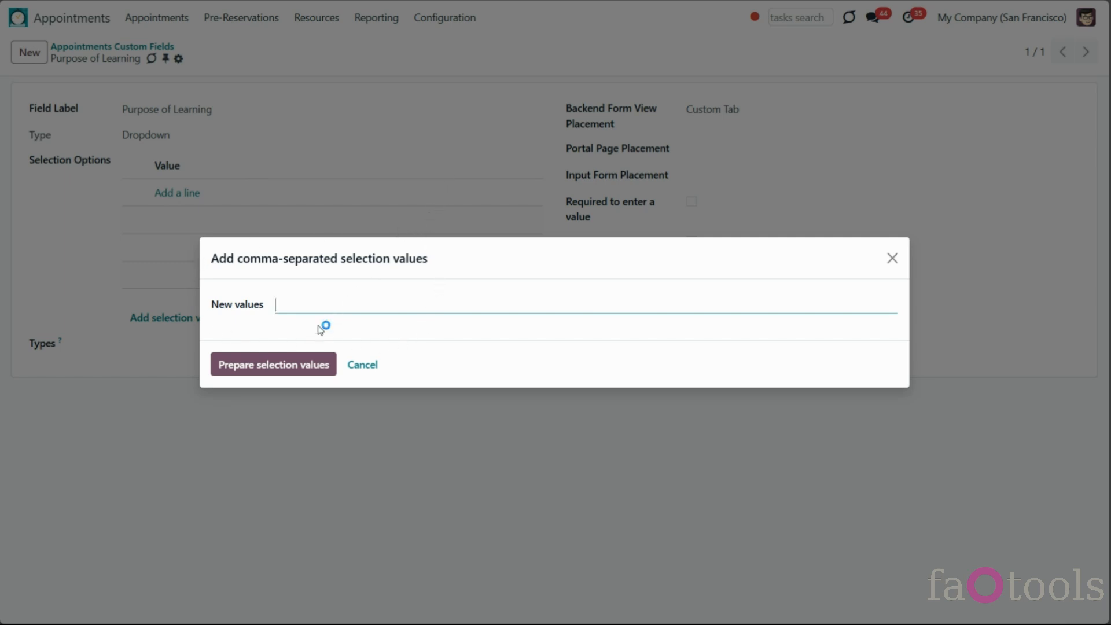
type("Work, School, Travel, Migration, Fun")
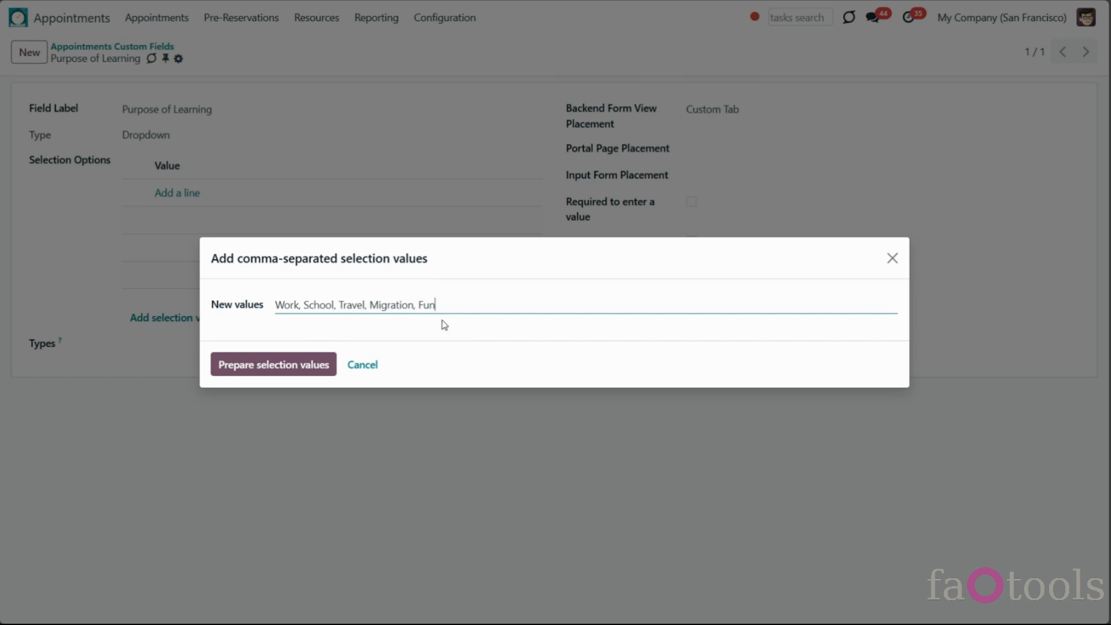
left_click(305, 368)
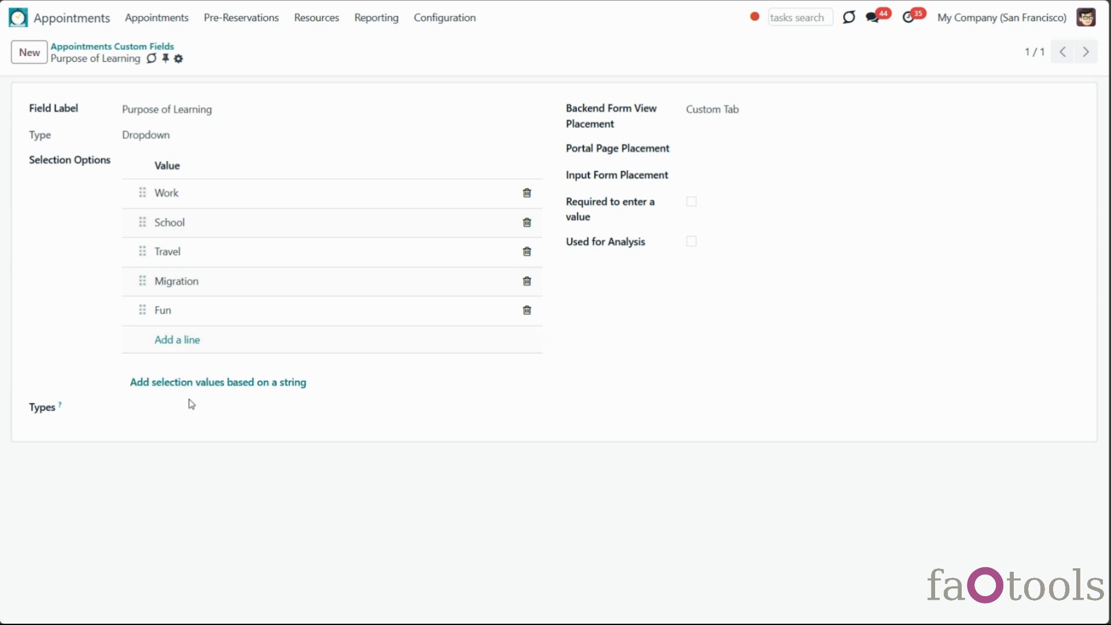
left_click(210, 411)
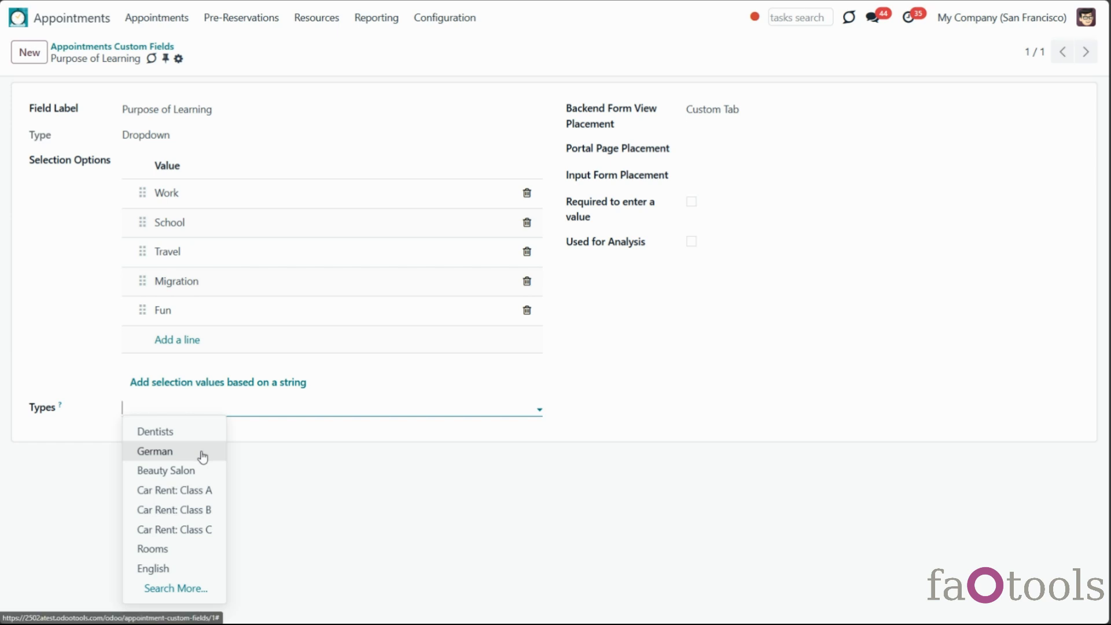
Apply Purpose of Learning to the German and English resource types
left_click(204, 451)
left_click(236, 409)
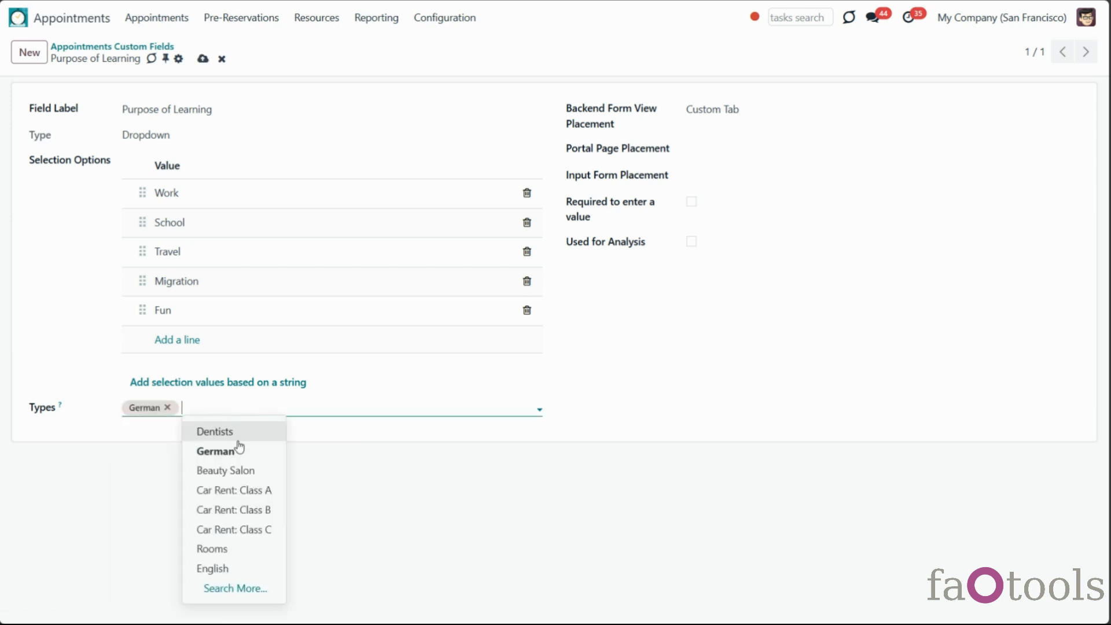
left_click(261, 565)
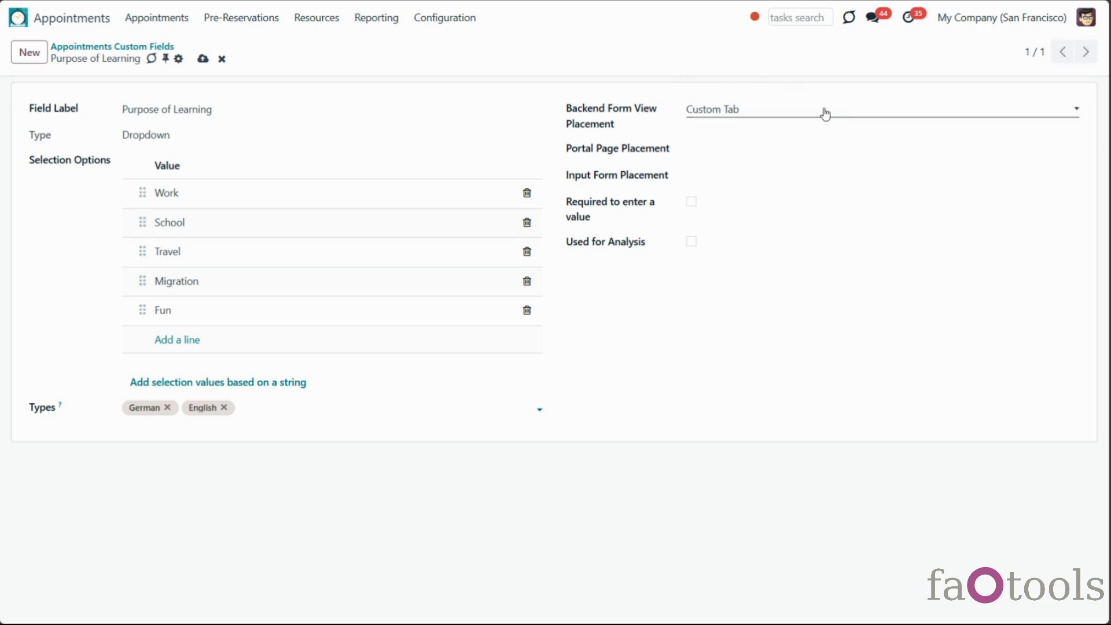
Keep the backend form placement on Custom Tab and bring up the portal page placement choices
left_click(824, 114)
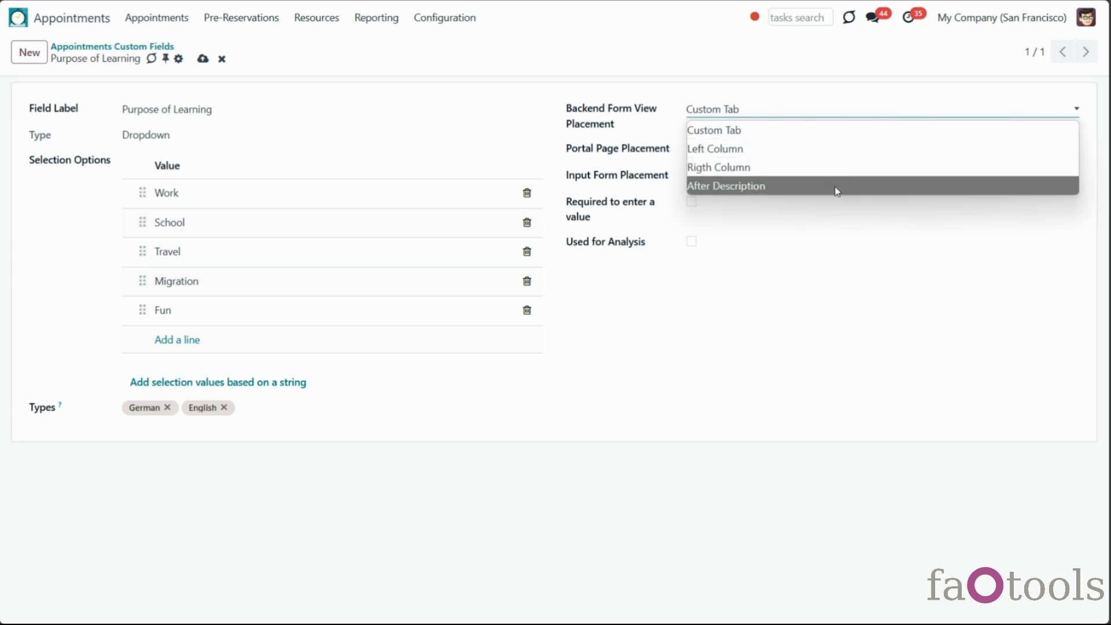
left_click(823, 132)
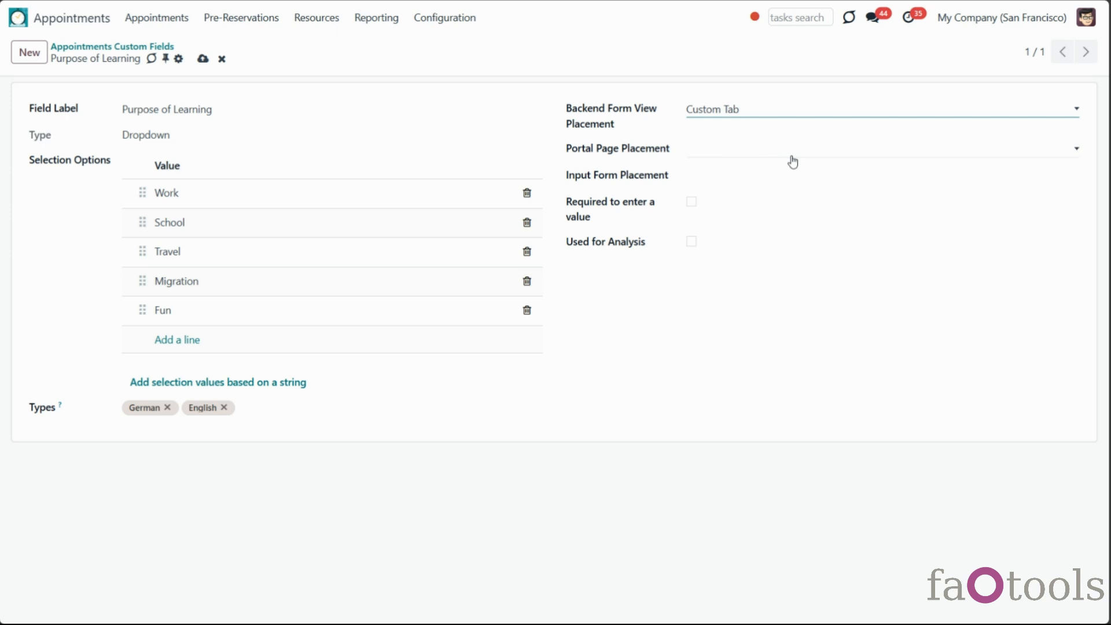
left_click(792, 162)
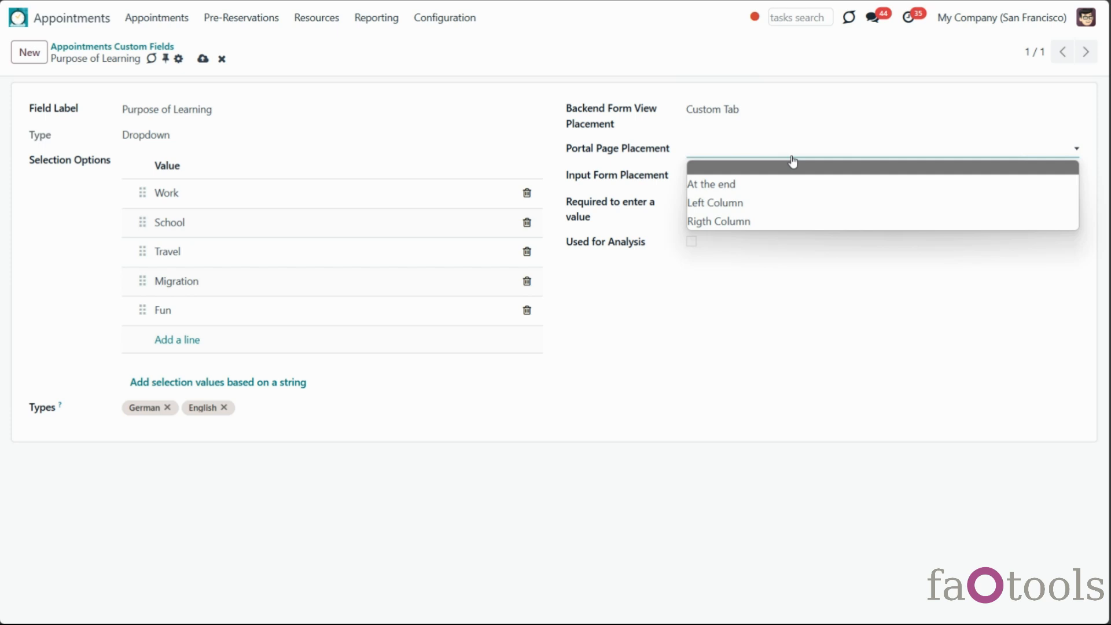
Place Purpose of Learning at the end of the portal page and input form, required and used for analysis, then save
left_click(801, 185)
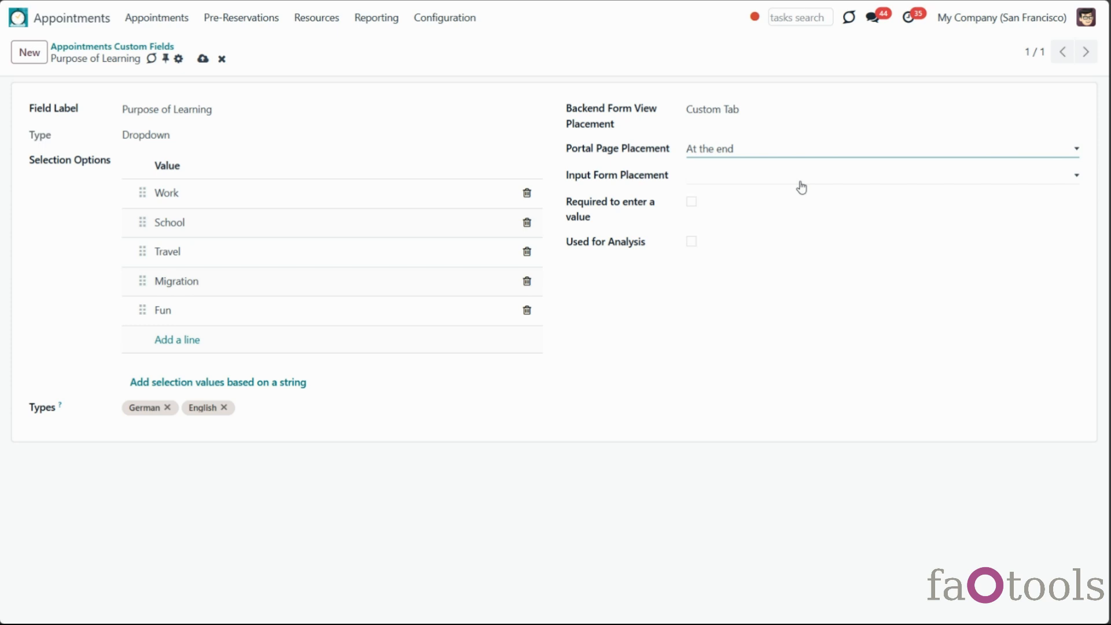
left_click(801, 185)
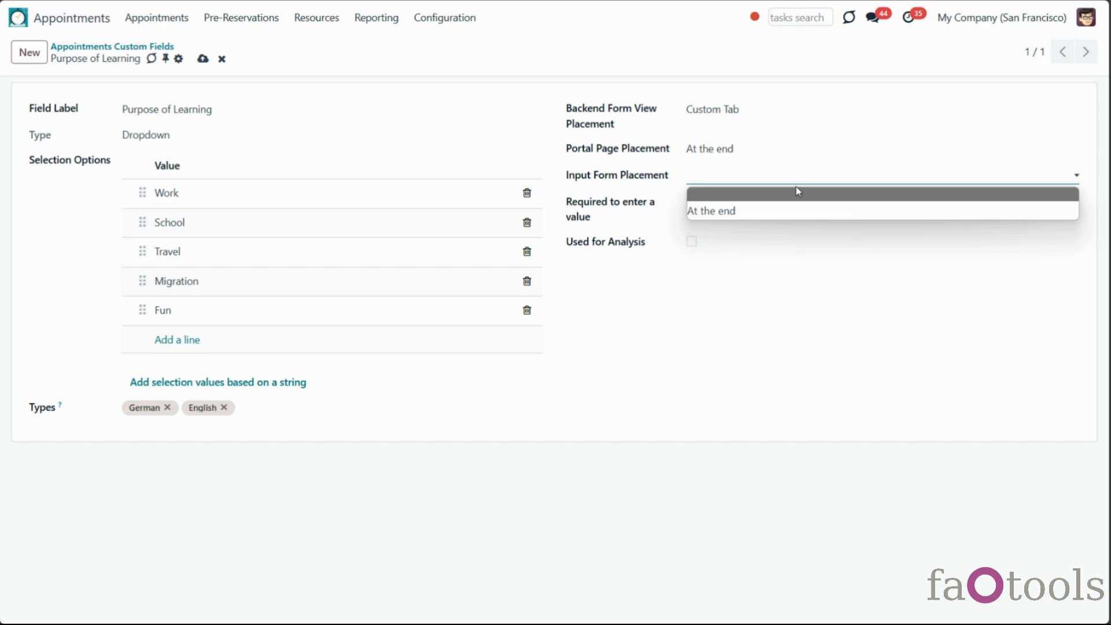
left_click(796, 211)
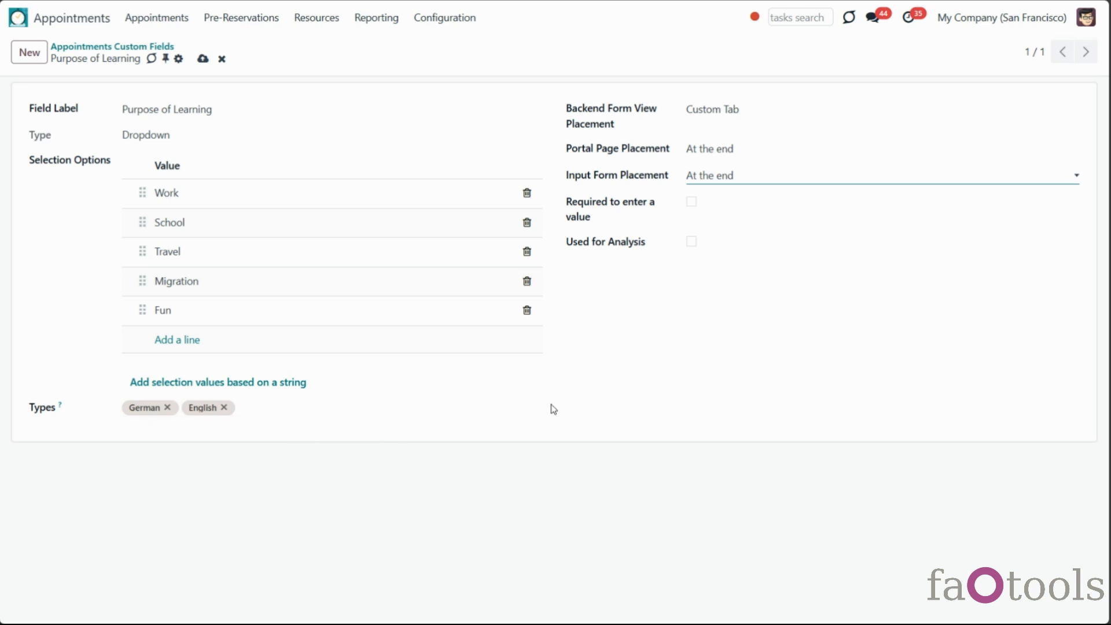
left_click(692, 202)
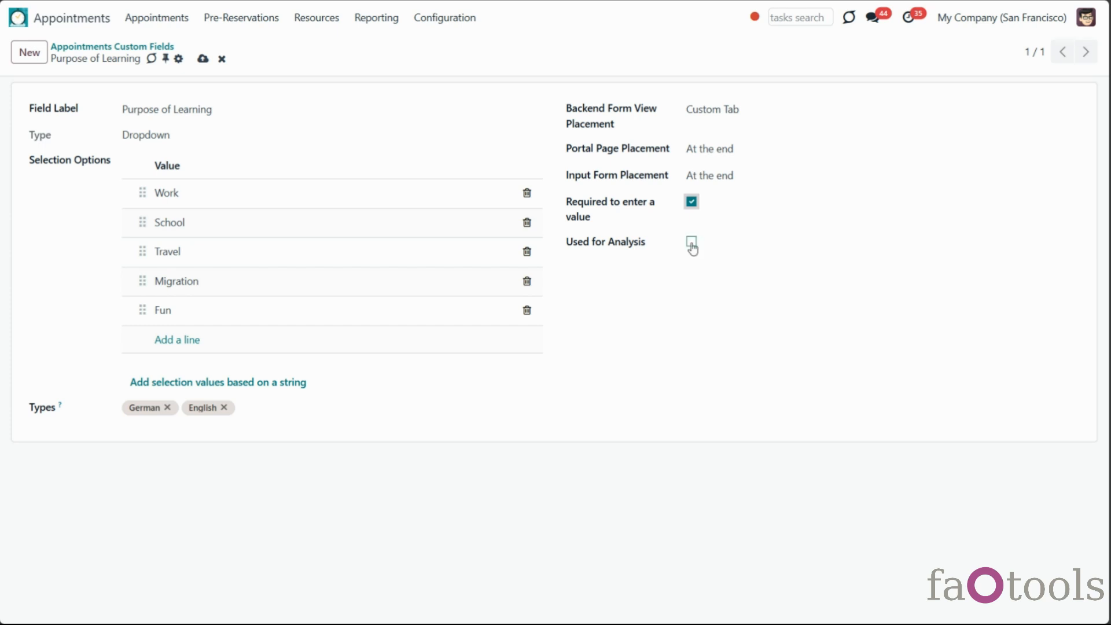
left_click(691, 243)
left_click(204, 59)
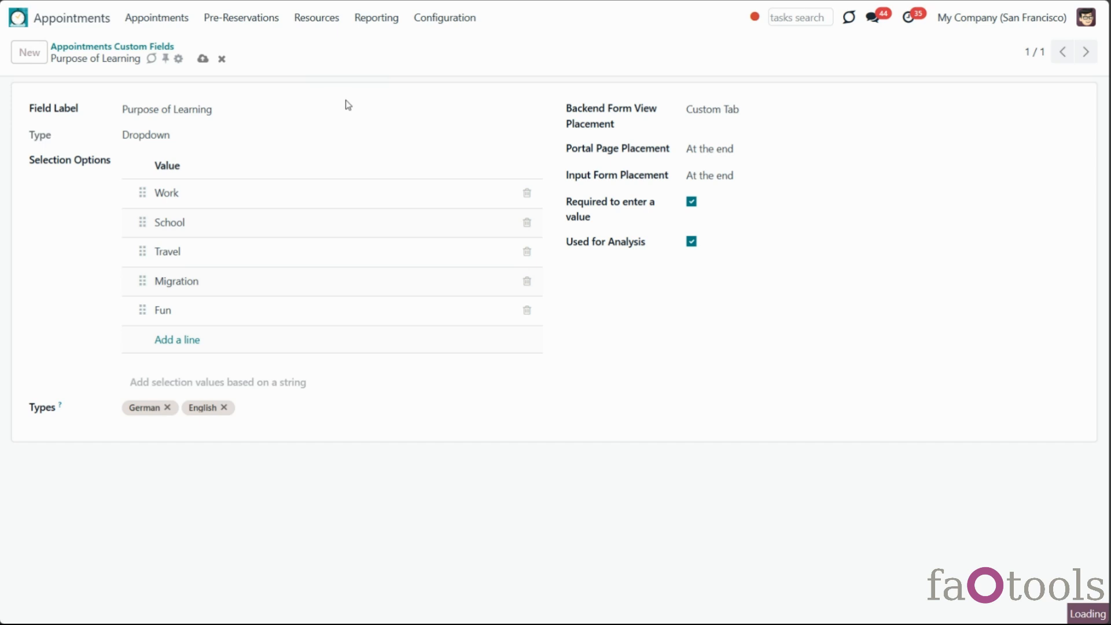
Create a new resource custom field labelled 'Certificates' of type Single Line Text
left_click(444, 18)
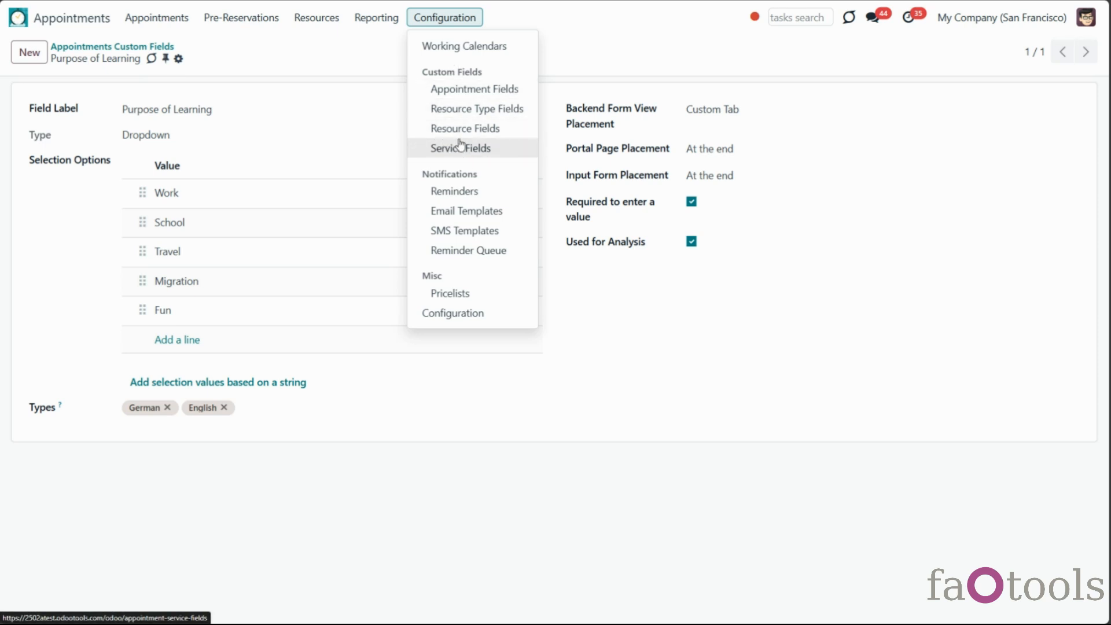
left_click(508, 136)
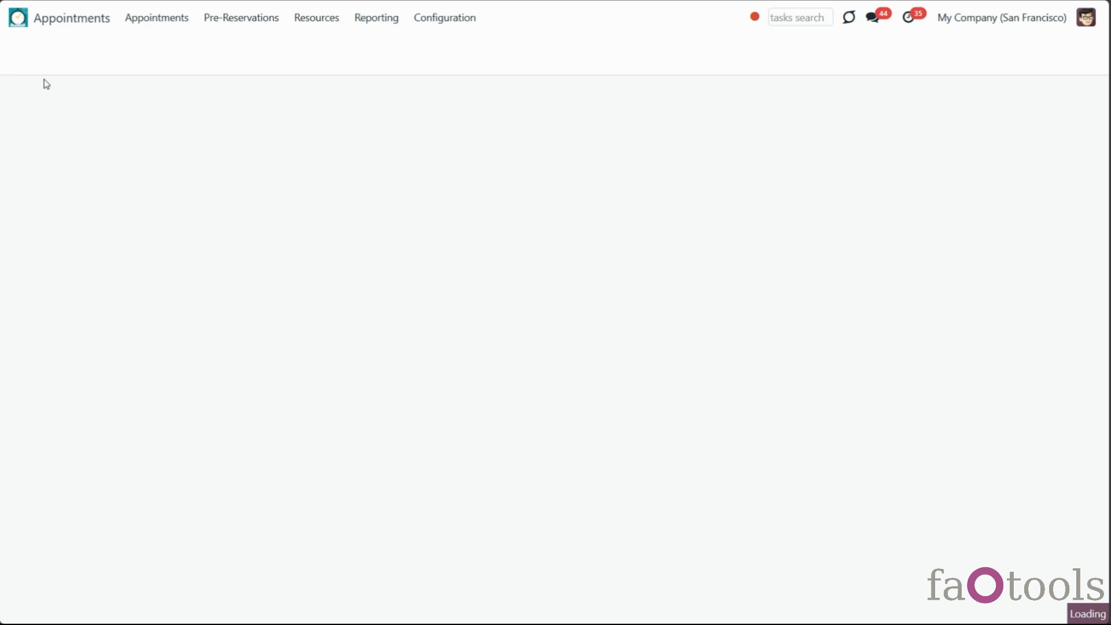
left_click(42, 56)
type("Certificates")
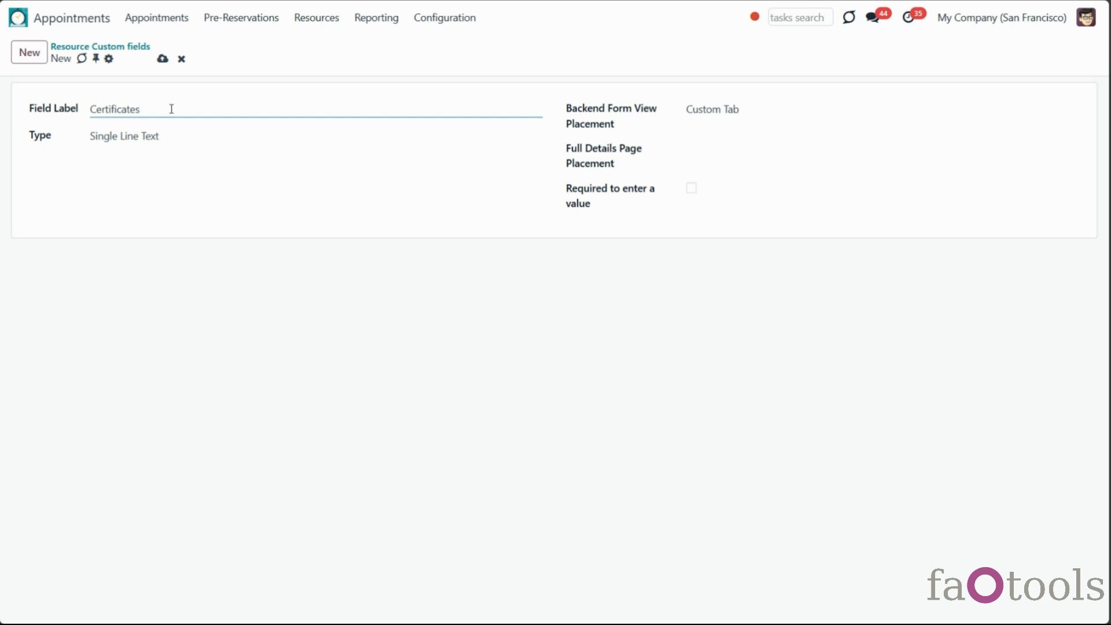
left_click(182, 140)
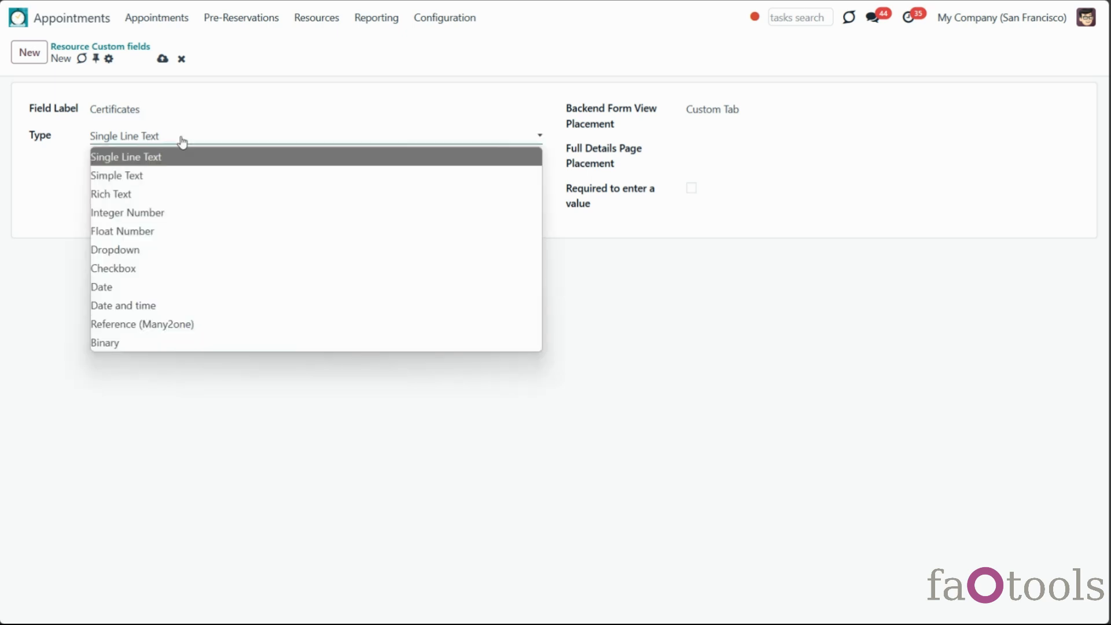
left_click(146, 162)
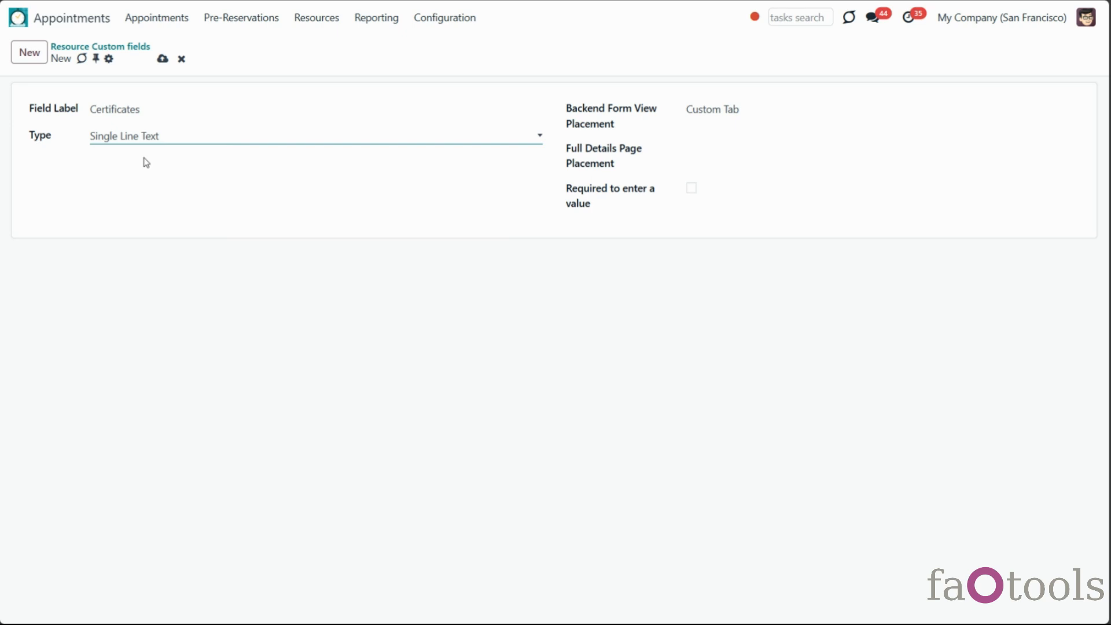
Place Certificates in the Backend Custom Tab and at the end of Full Details, then save
left_click(767, 119)
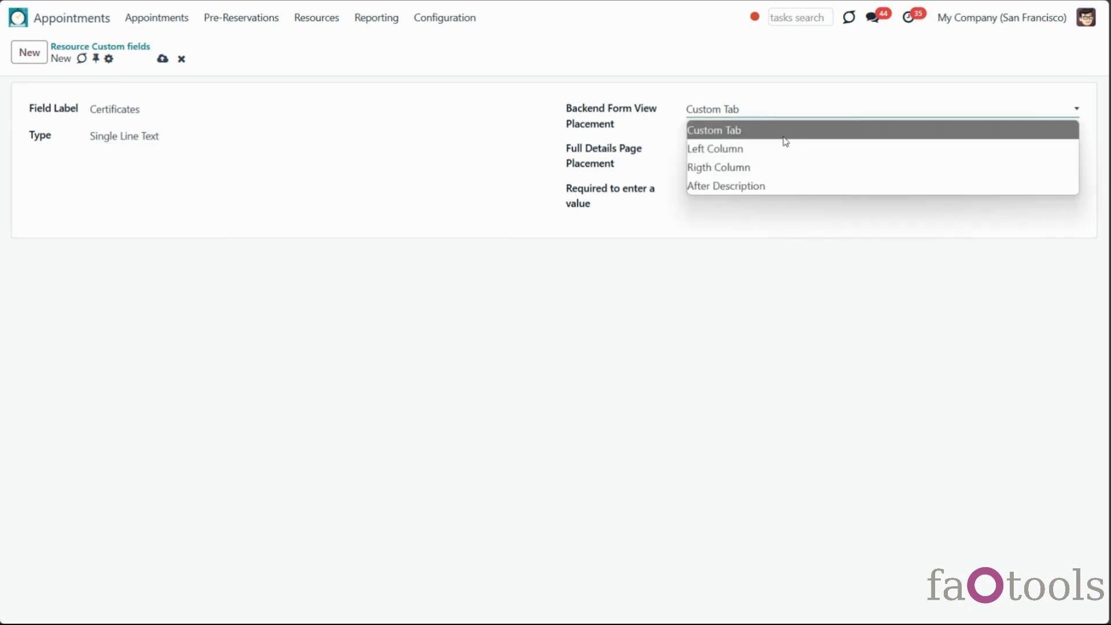
left_click(785, 139)
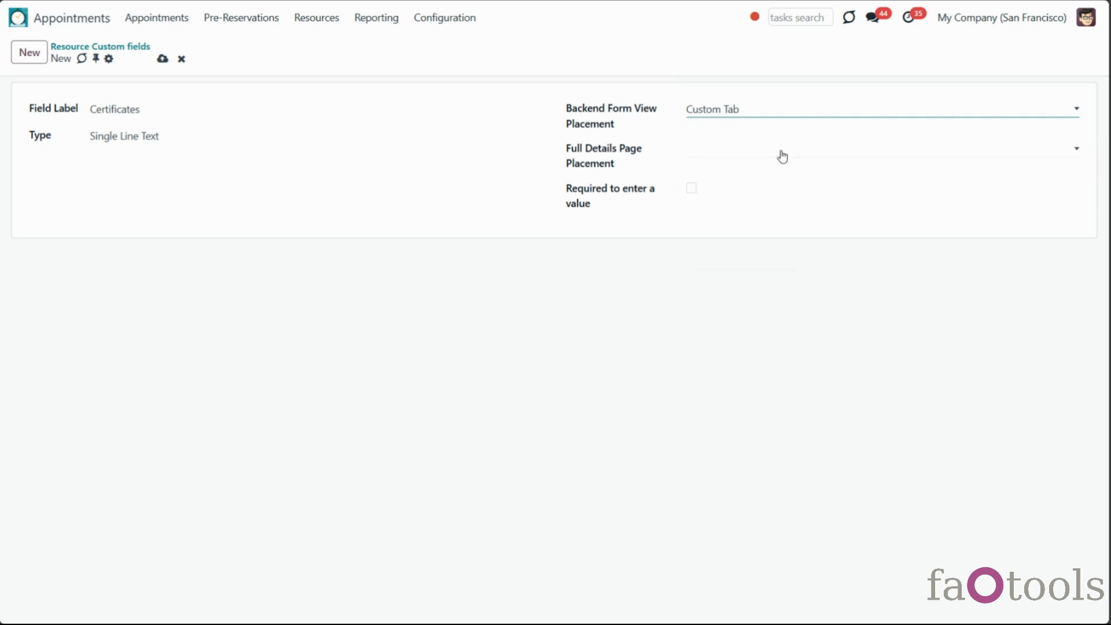
left_click(781, 151)
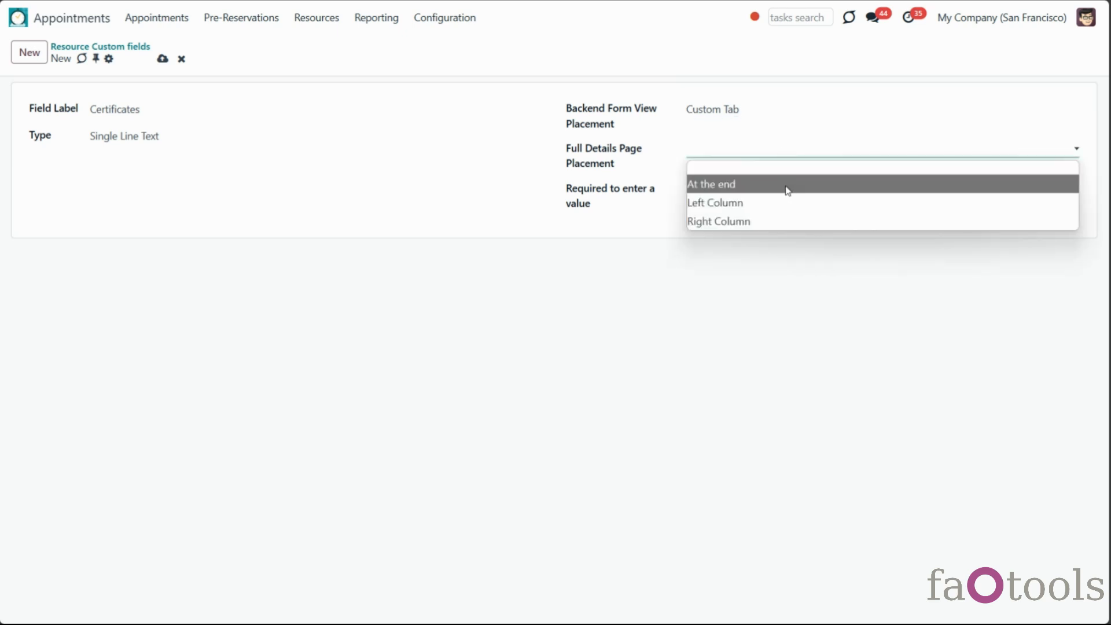
left_click(788, 191)
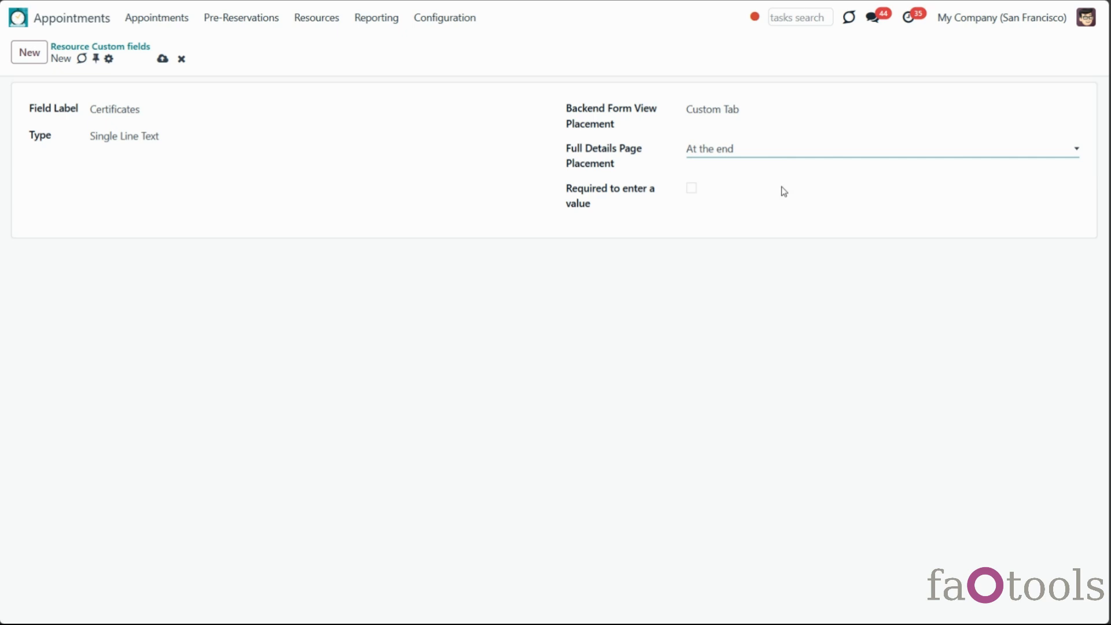
left_click(163, 60)
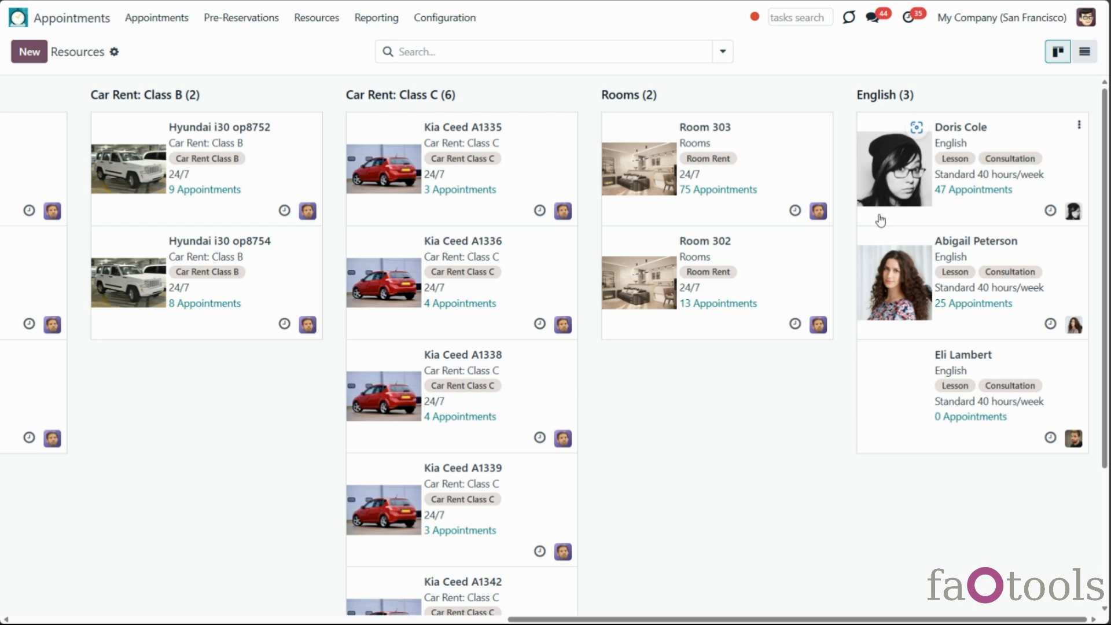
Paste 'IELTS, TKT' into an English resource's Certificates field under Custom Details and save
left_click(878, 219)
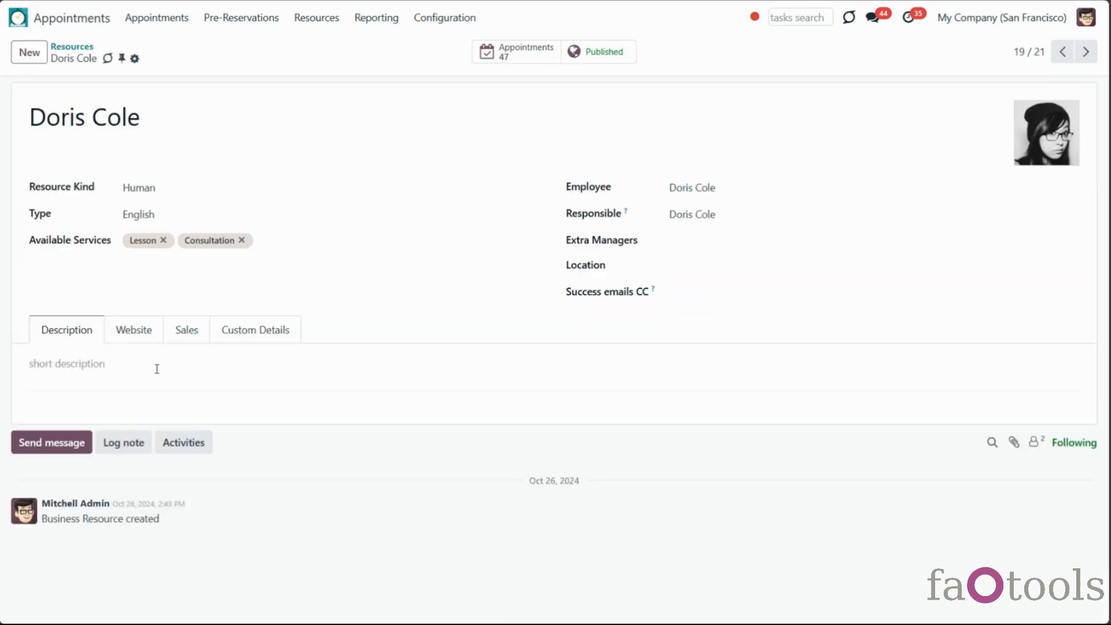
left_click(227, 330)
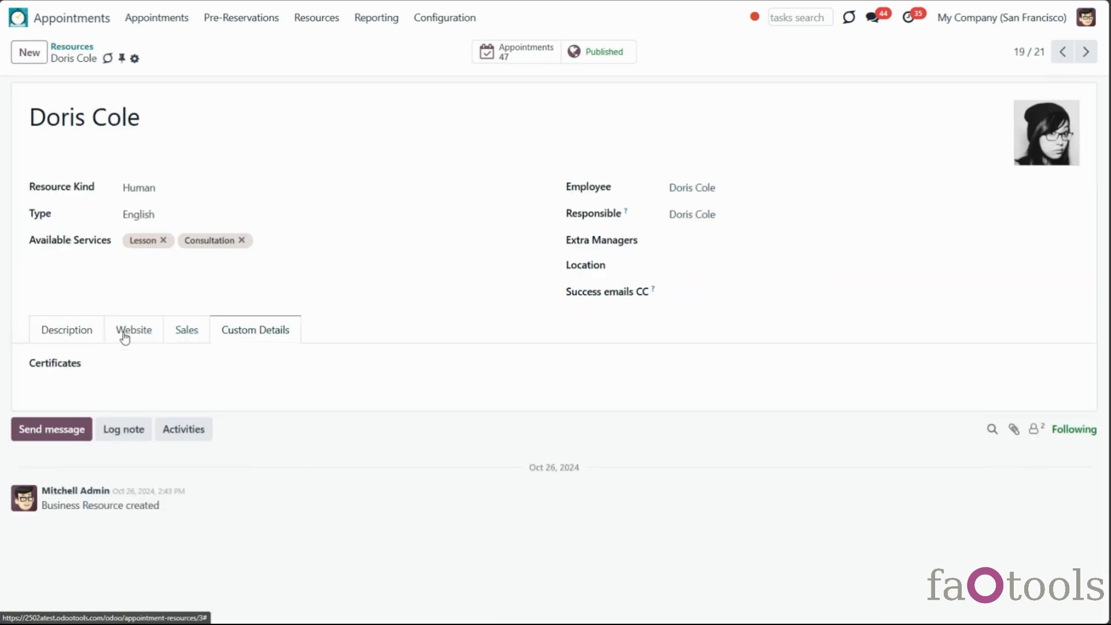
left_click(151, 363)
type("IELTS, TKT")
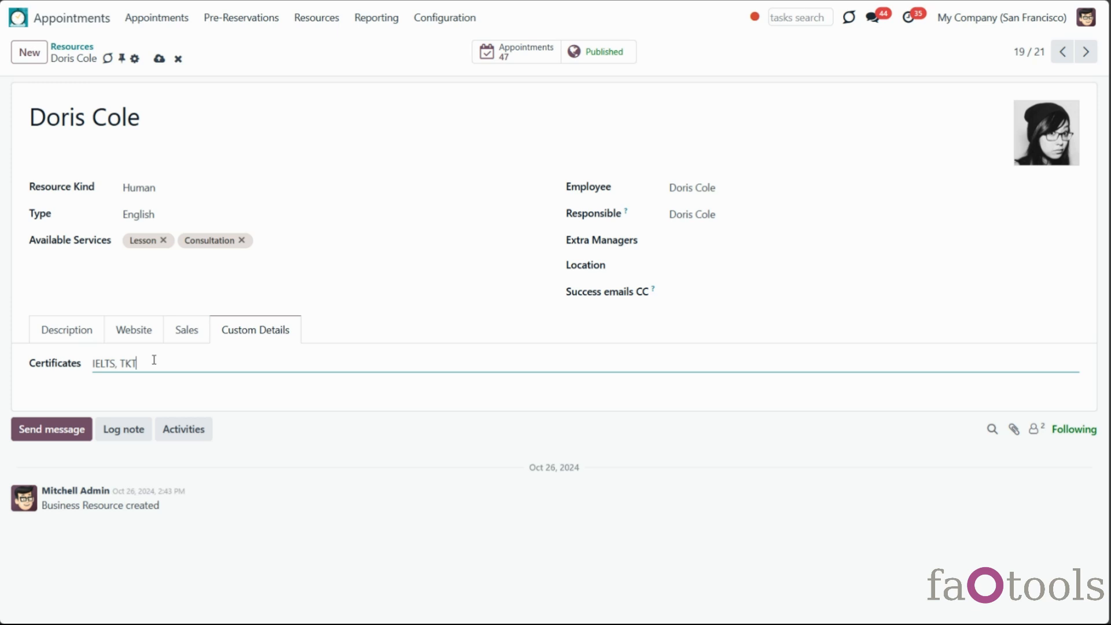
left_click(159, 59)
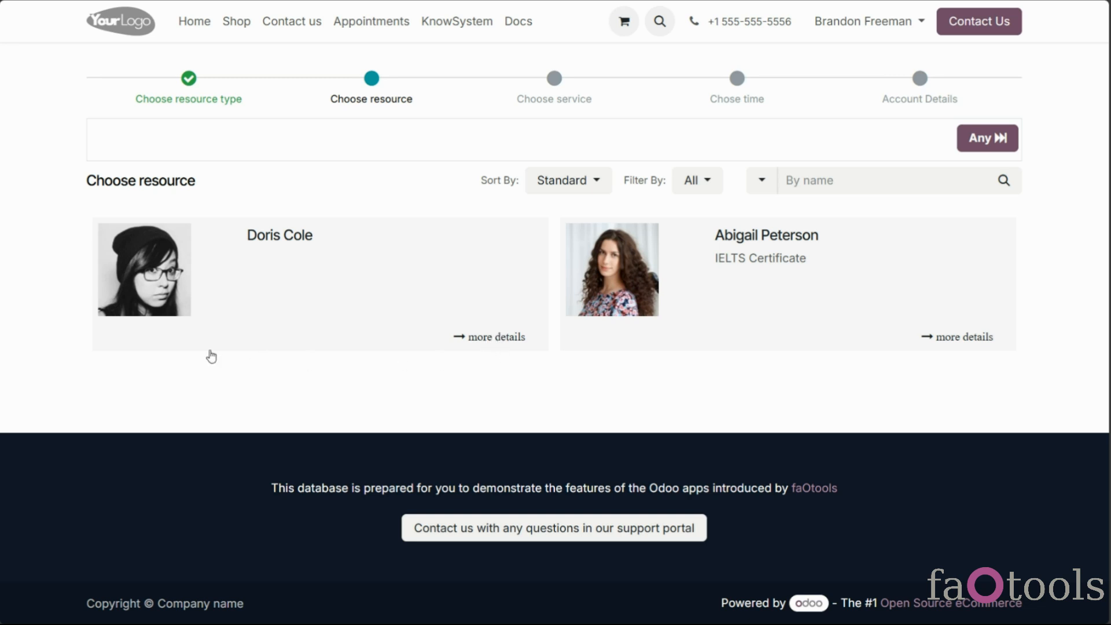
Book the 03/14 08:00 slot from the resource's details page, declining complementary products
left_click(507, 341)
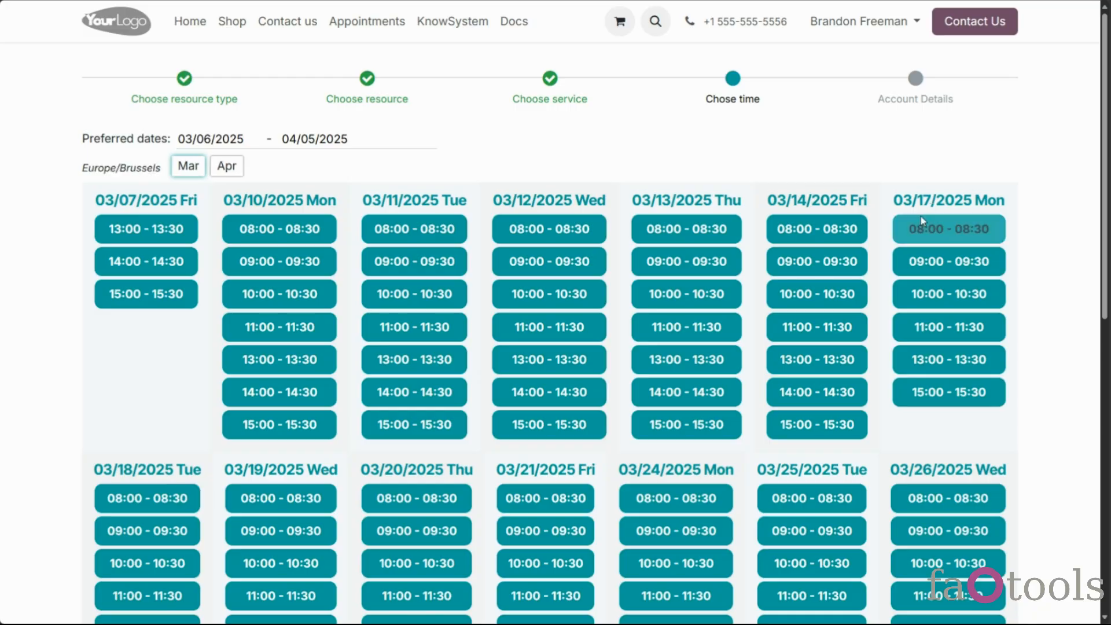
left_click(838, 228)
left_click(365, 427)
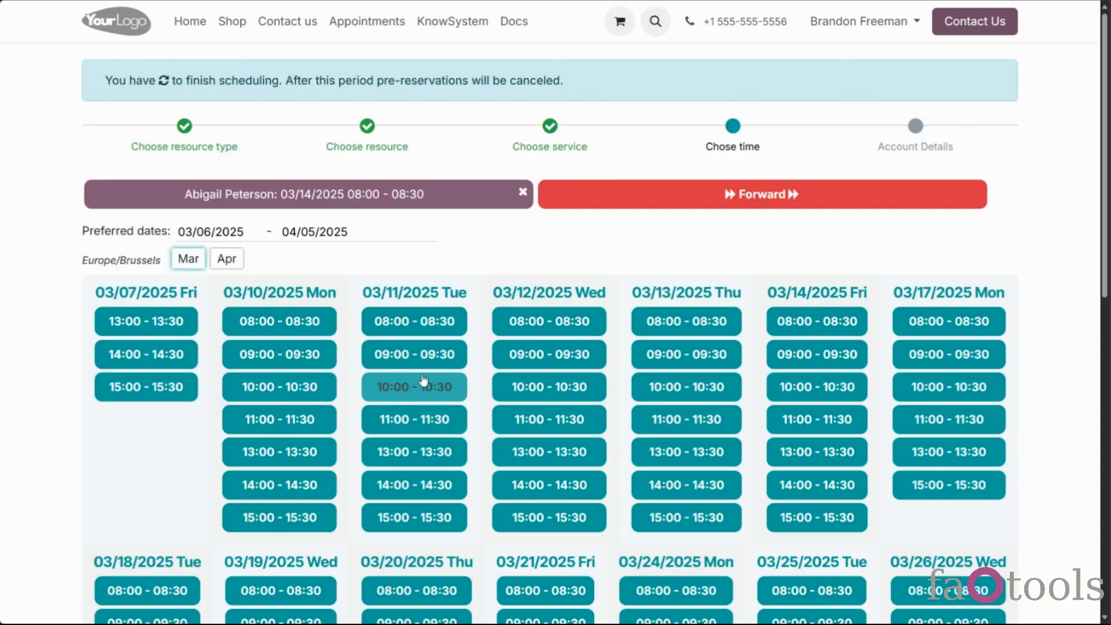
left_click(600, 195)
left_click(603, 196)
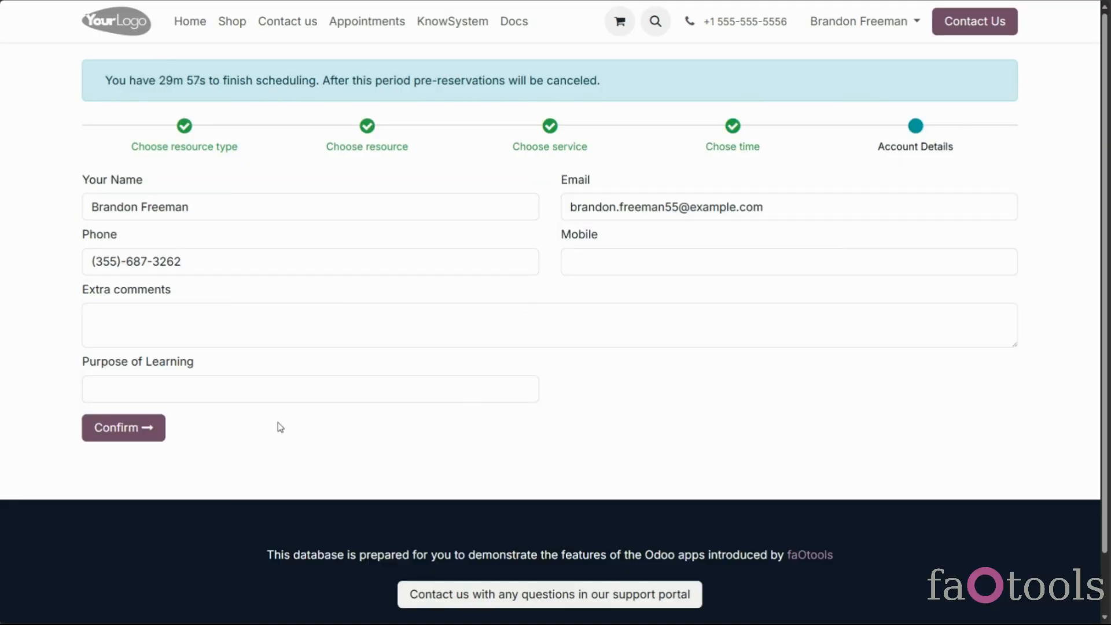
Set the booking form's Purpose of Learning to Travel
left_click(283, 392)
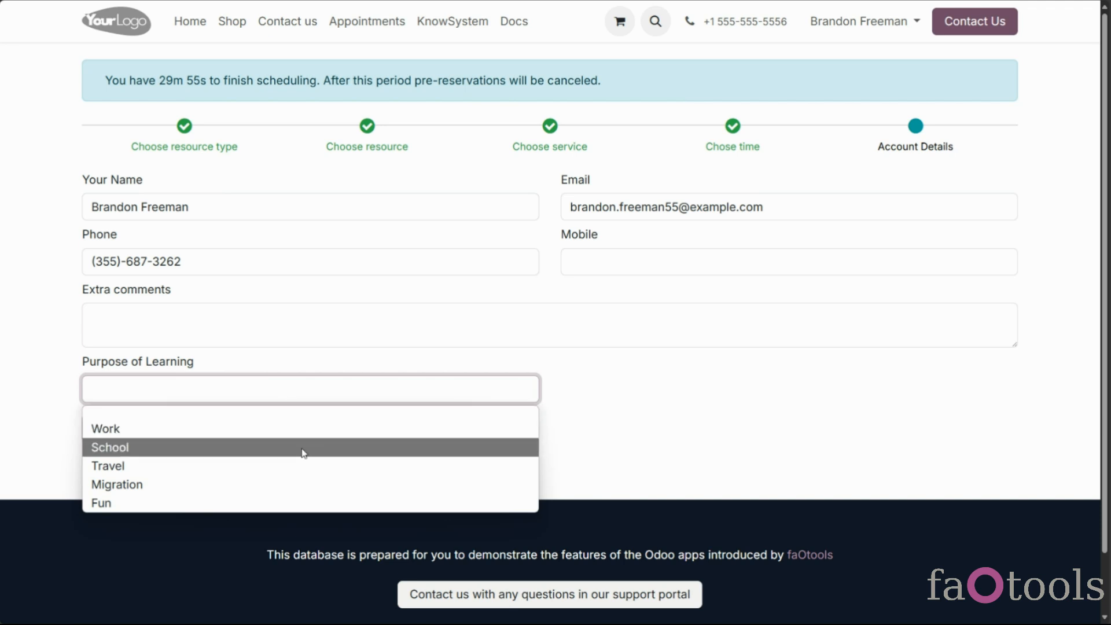
left_click(309, 439)
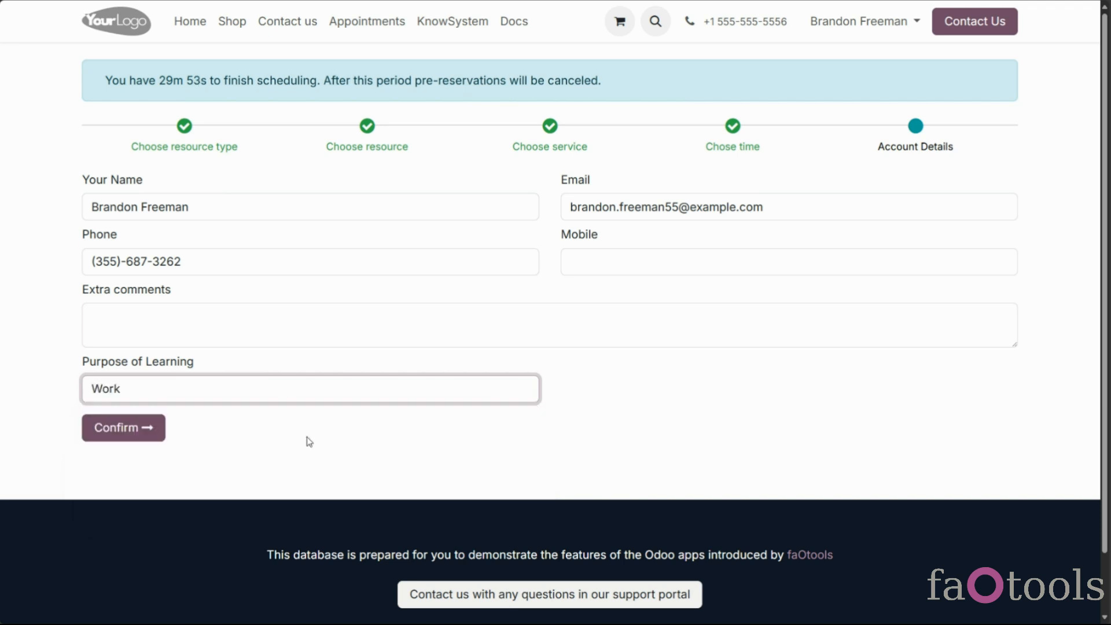
left_click(141, 428)
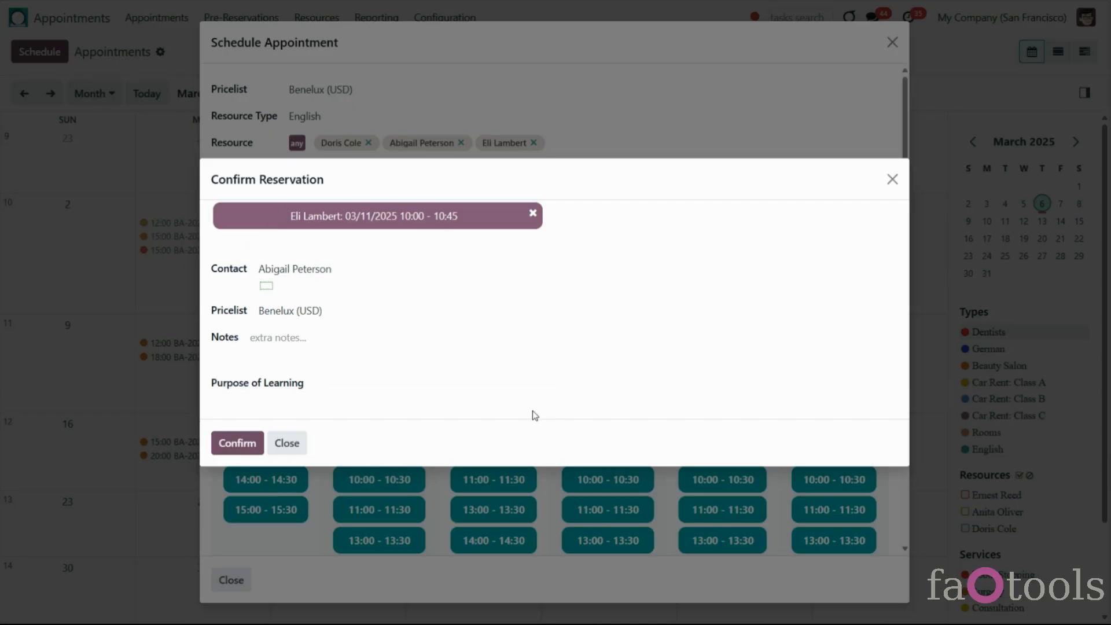
left_click(411, 387)
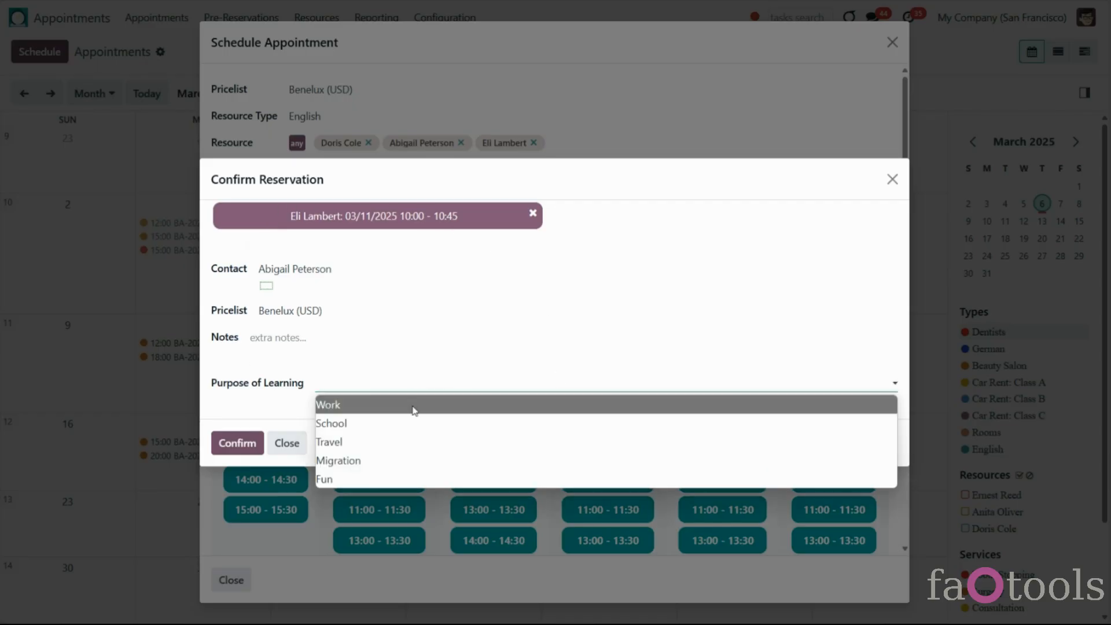
left_click(422, 442)
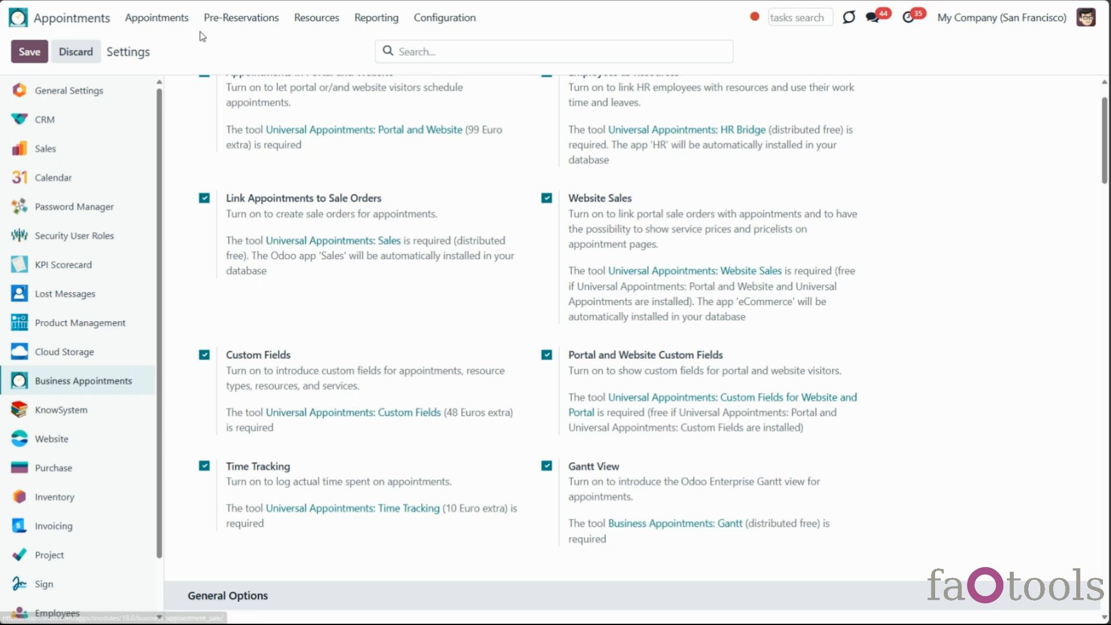
Switch the appointments to Gantt view and step the timeline to 03/06–03/08
left_click(185, 17)
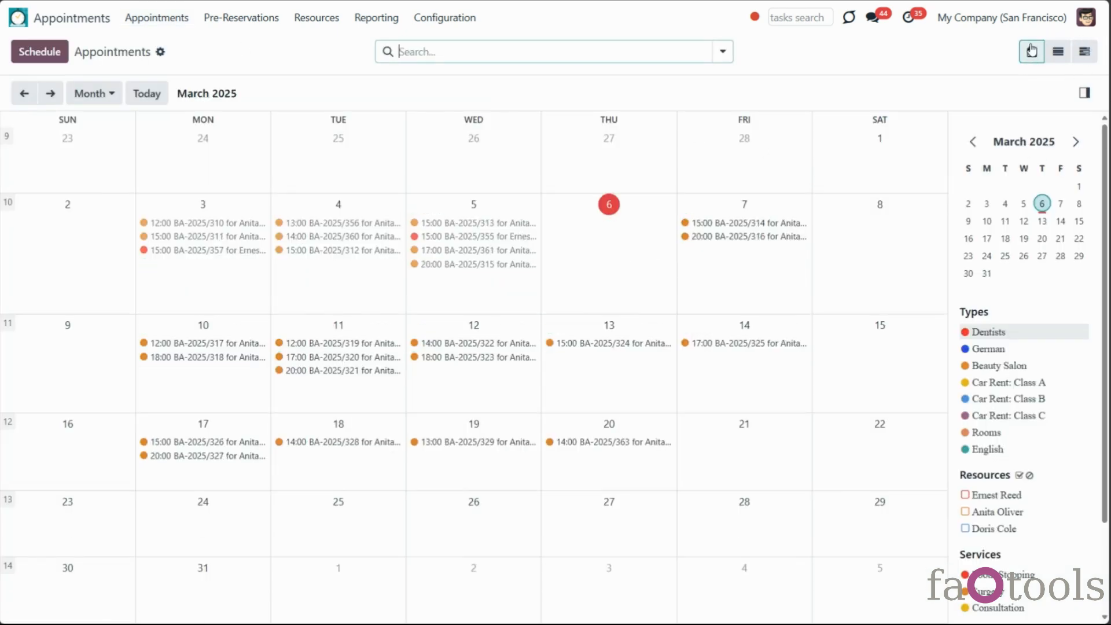
left_click(1084, 54)
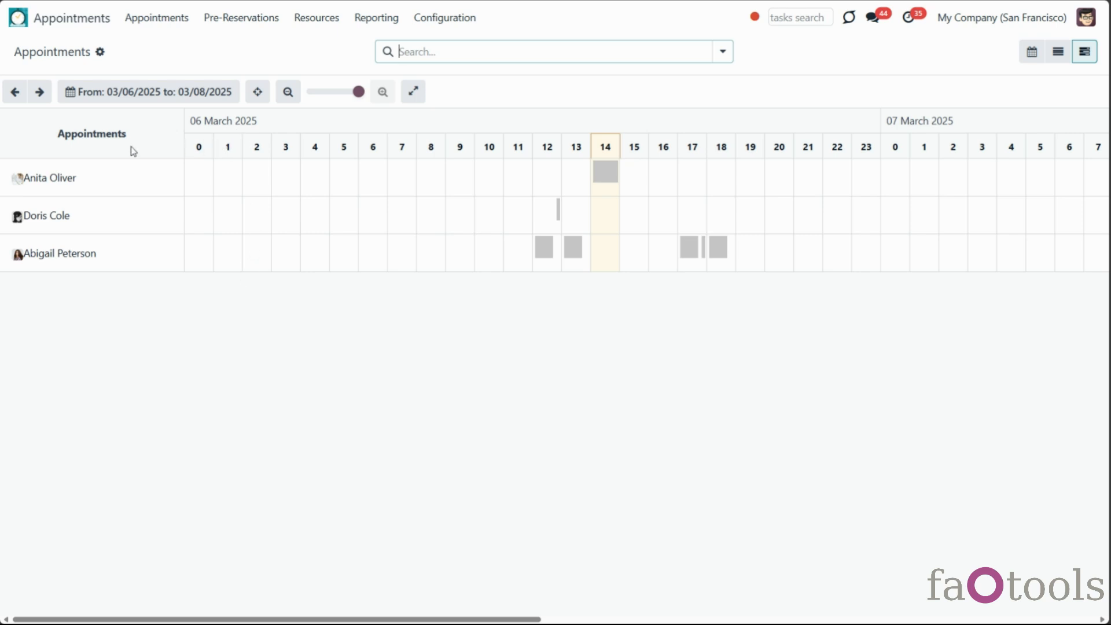
left_click(15, 91)
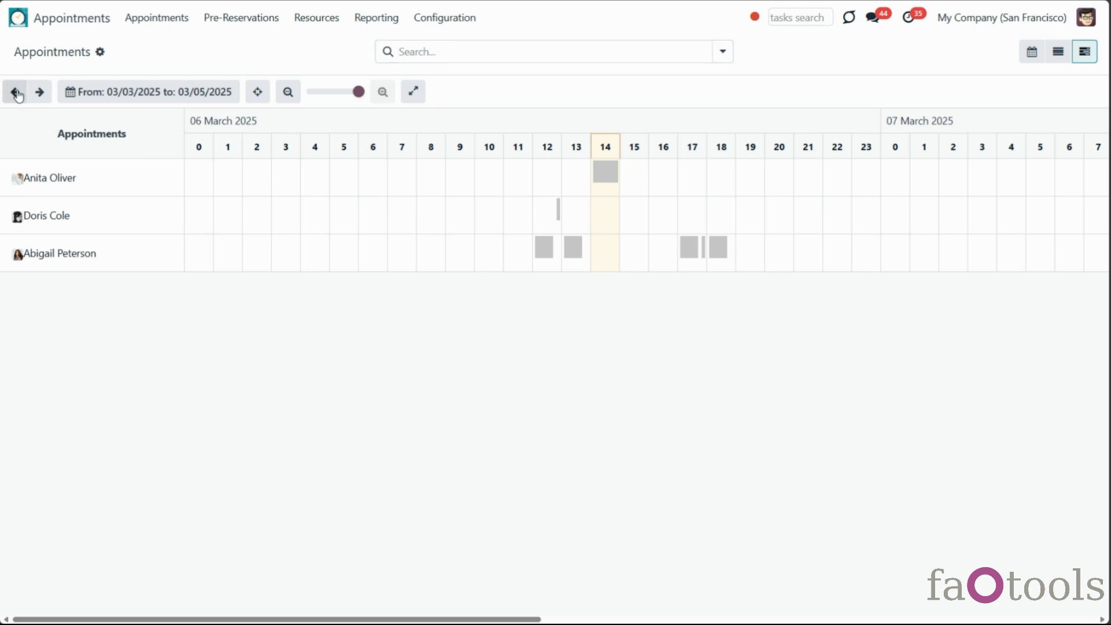
left_click(36, 95)
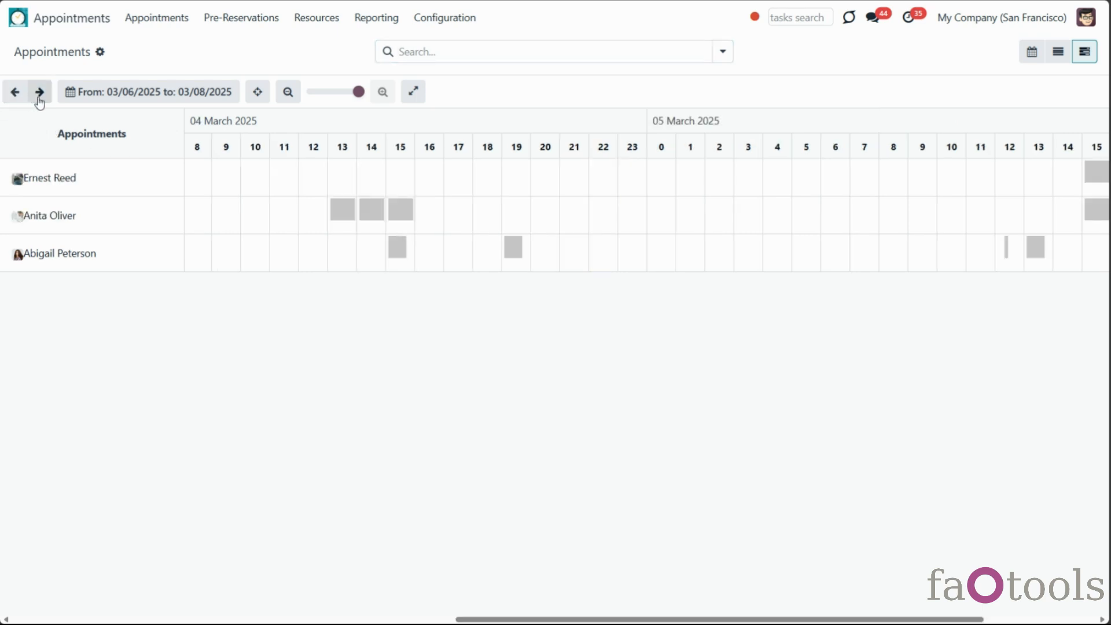
Try the Today, This week (W10 2025) and March 2025 date ranges
left_click(90, 95)
left_click(116, 123)
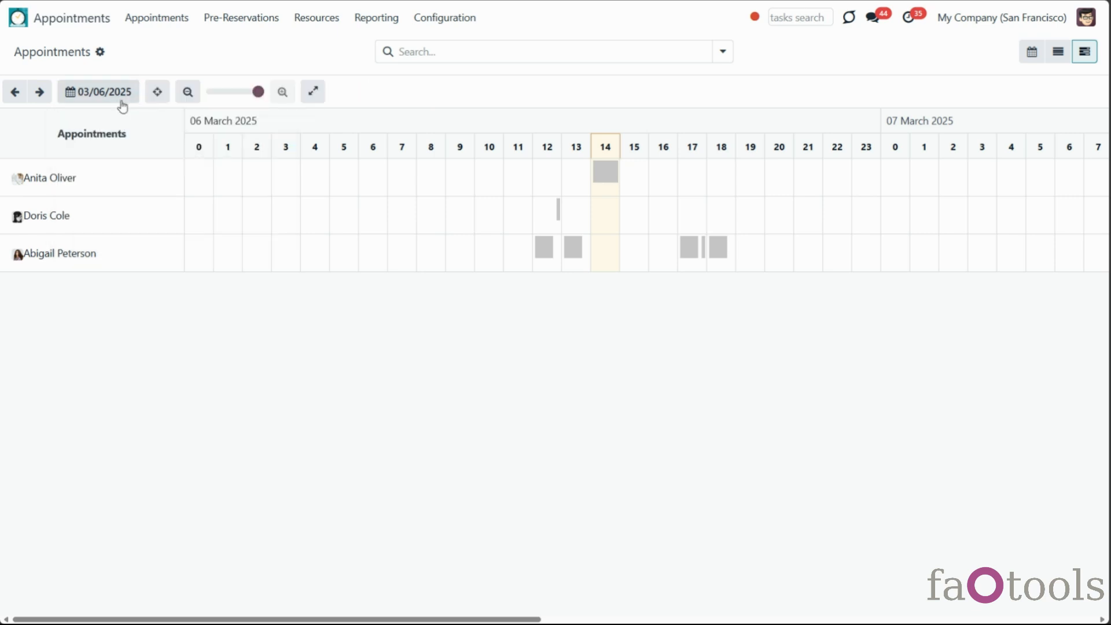
left_click(121, 96)
left_click(131, 153)
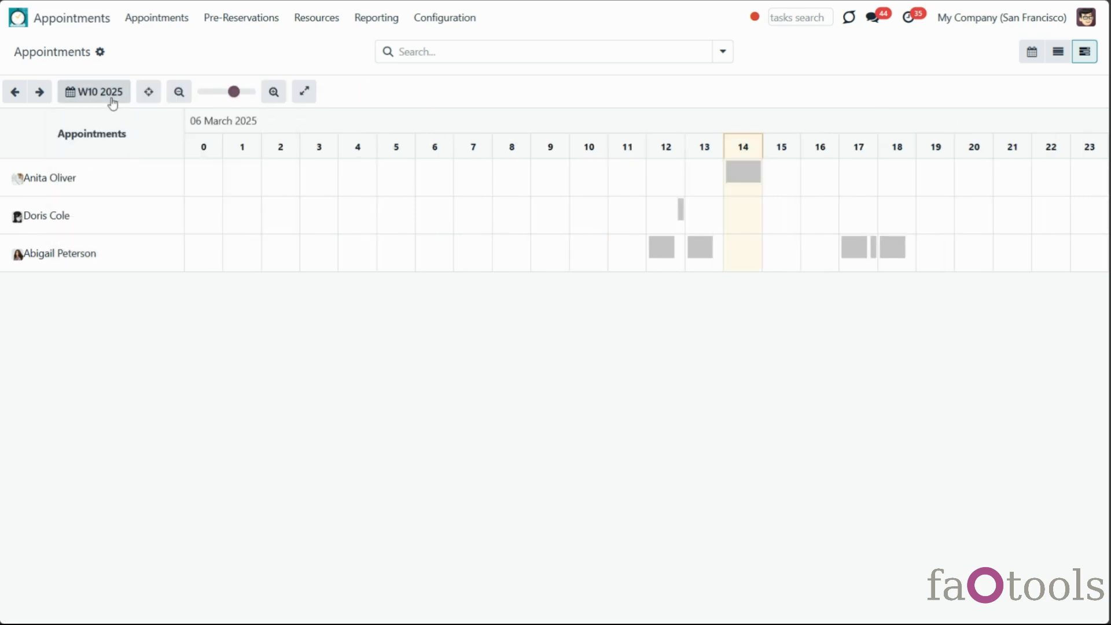
left_click(112, 99)
left_click(128, 162)
Show Q1 and the full year 2025, then return the timeline to today, 03/06/2025
left_click(115, 101)
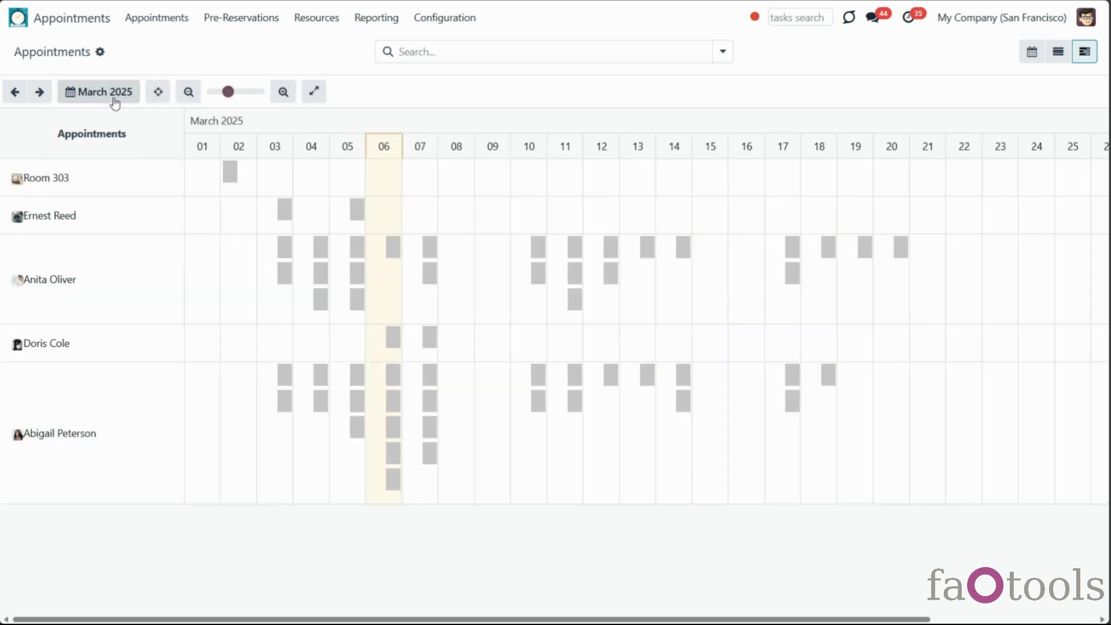
left_click(116, 181)
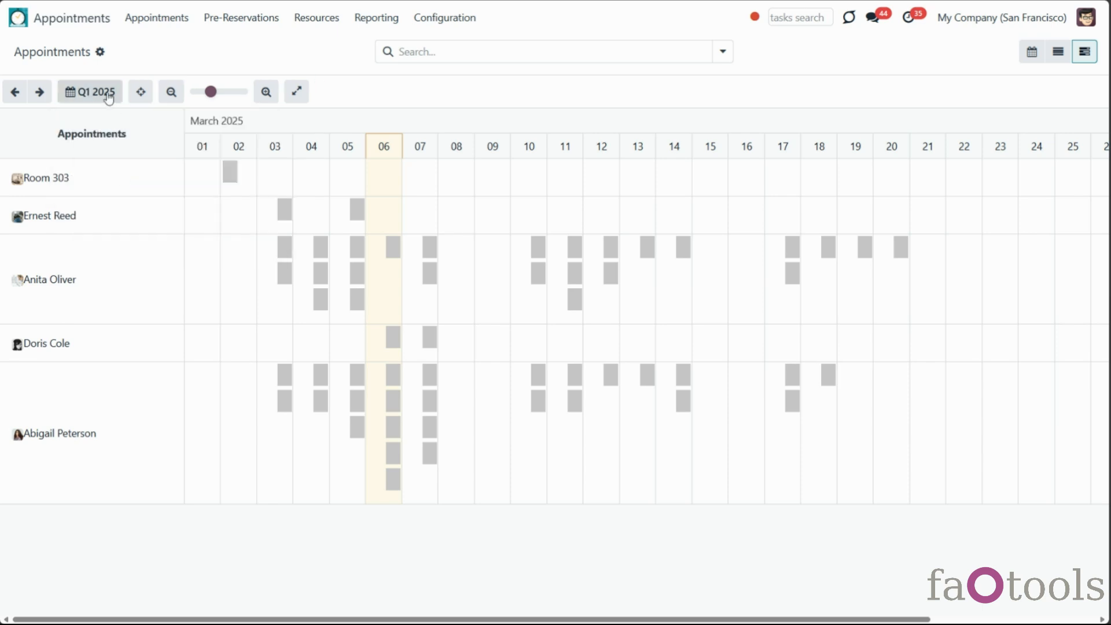
left_click(110, 97)
left_click(108, 202)
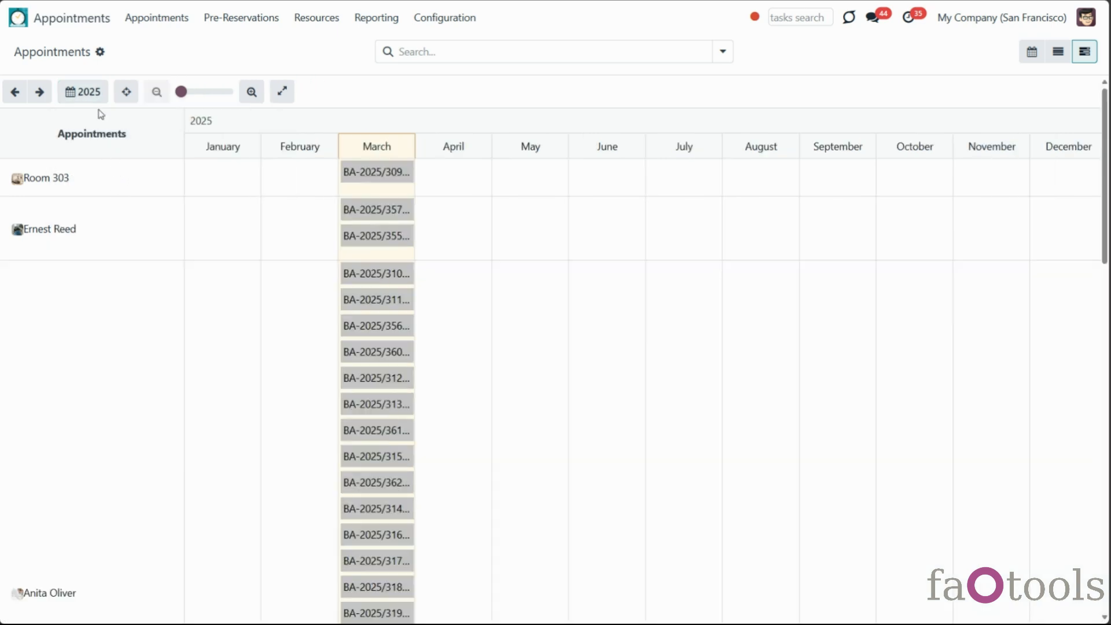
left_click(70, 91)
left_click(92, 121)
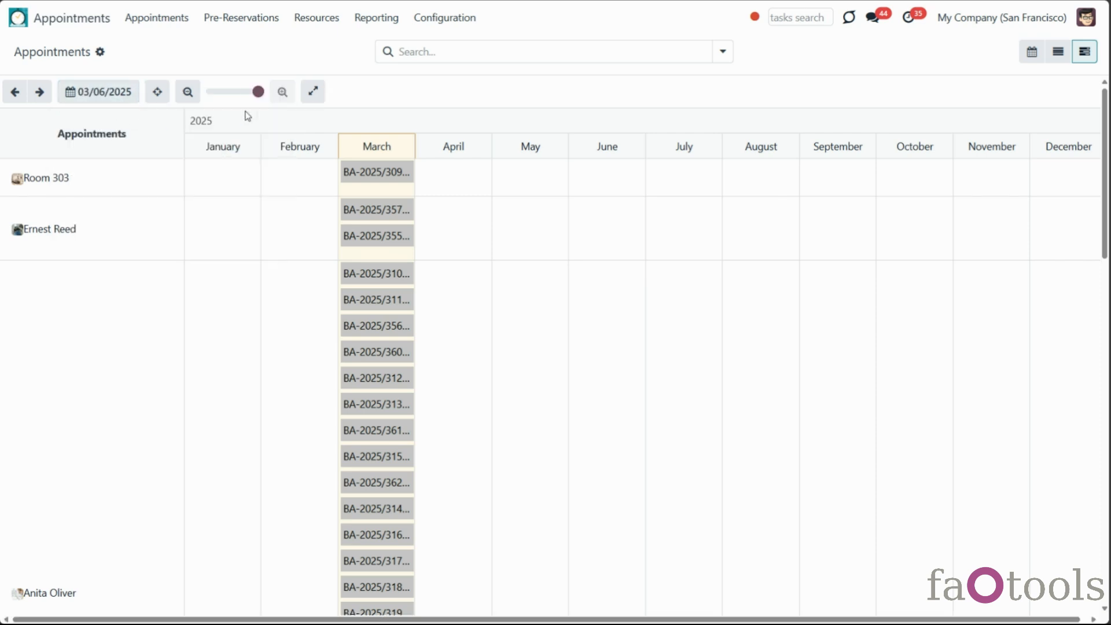
left_click(468, 49)
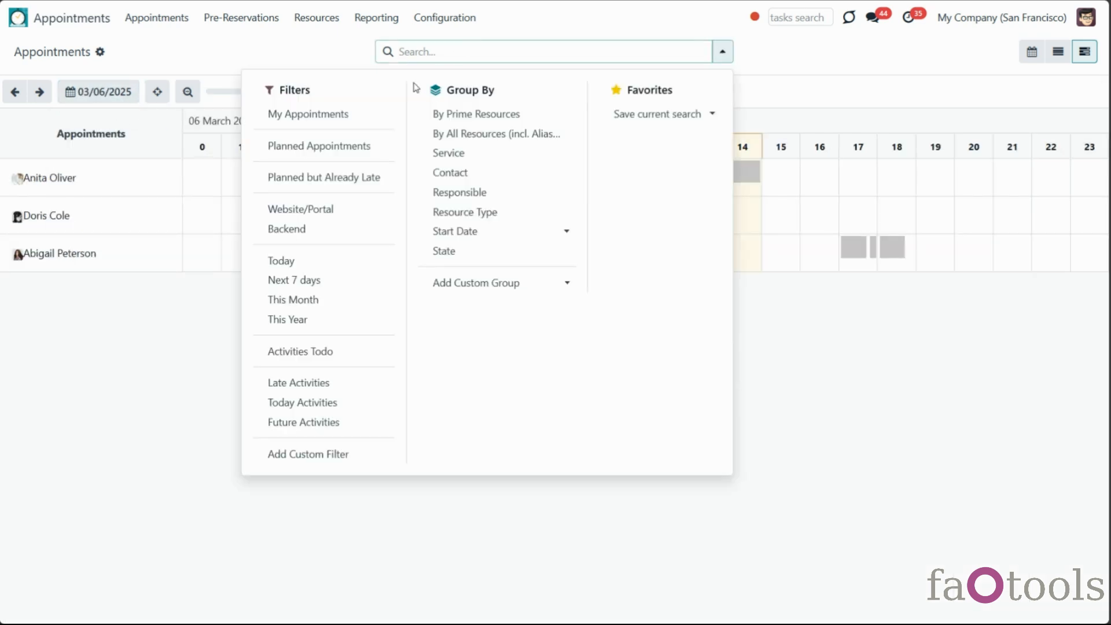
type("azure")
left_click(476, 143)
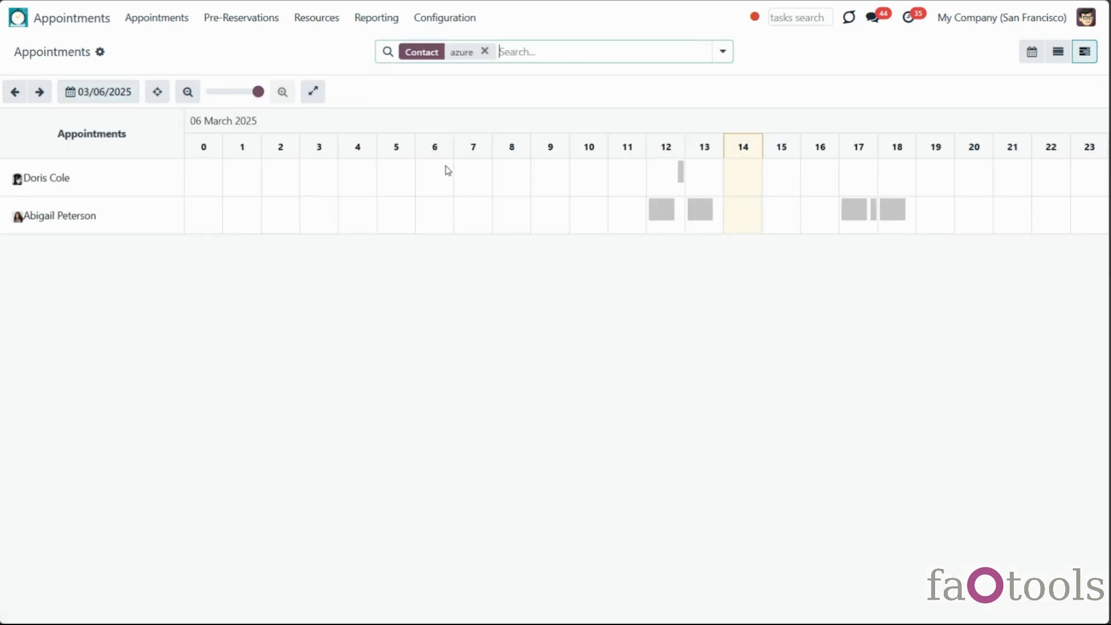
left_click(654, 210)
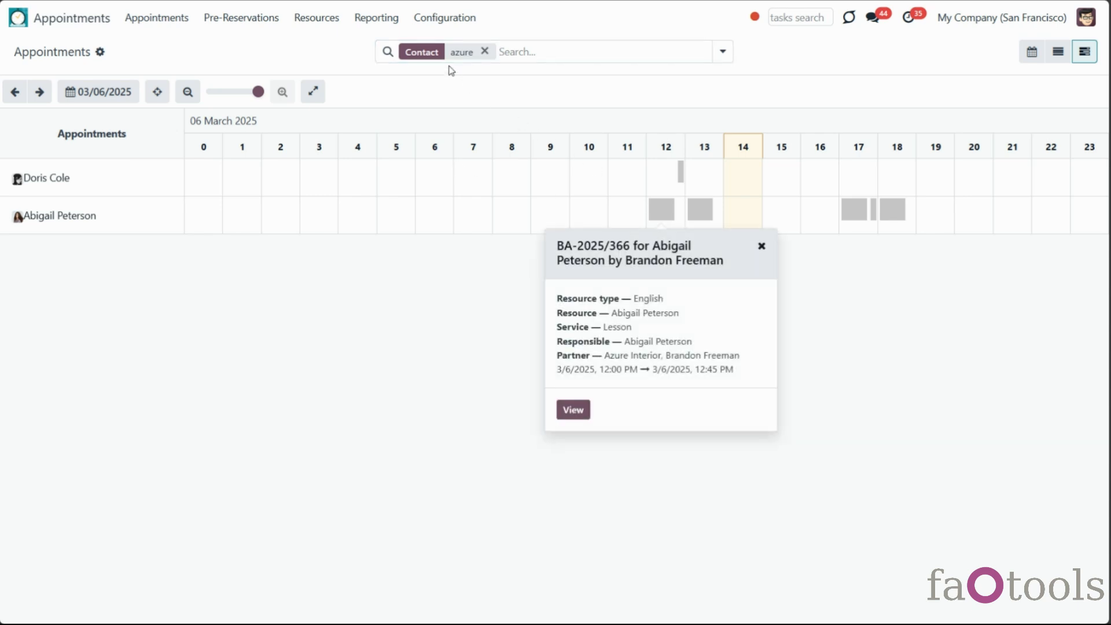
left_click(485, 52)
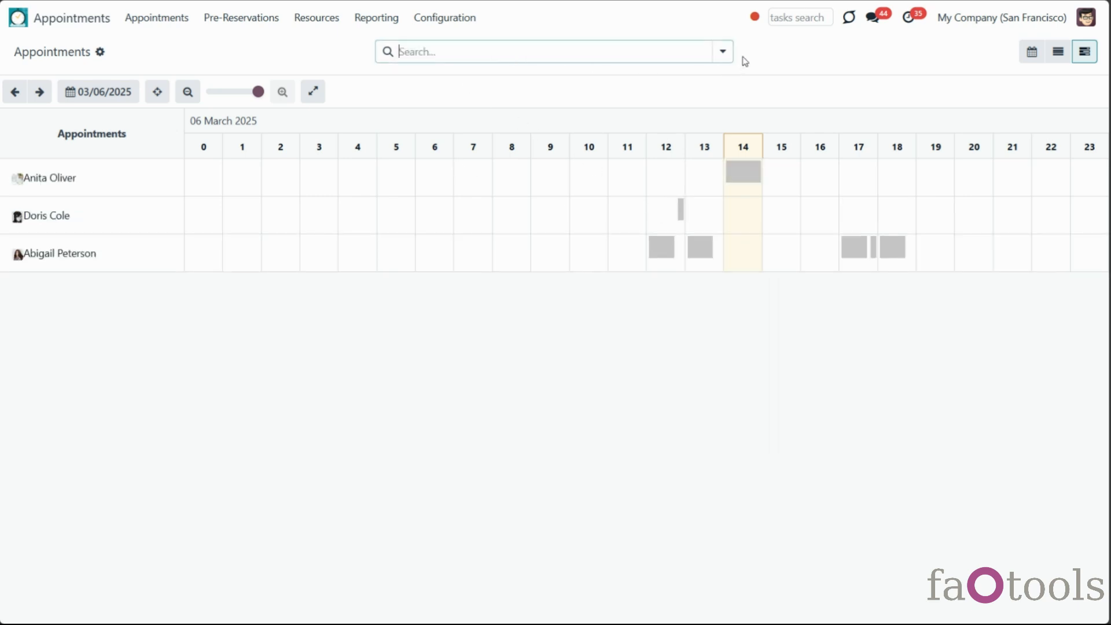
left_click(722, 54)
left_click(321, 116)
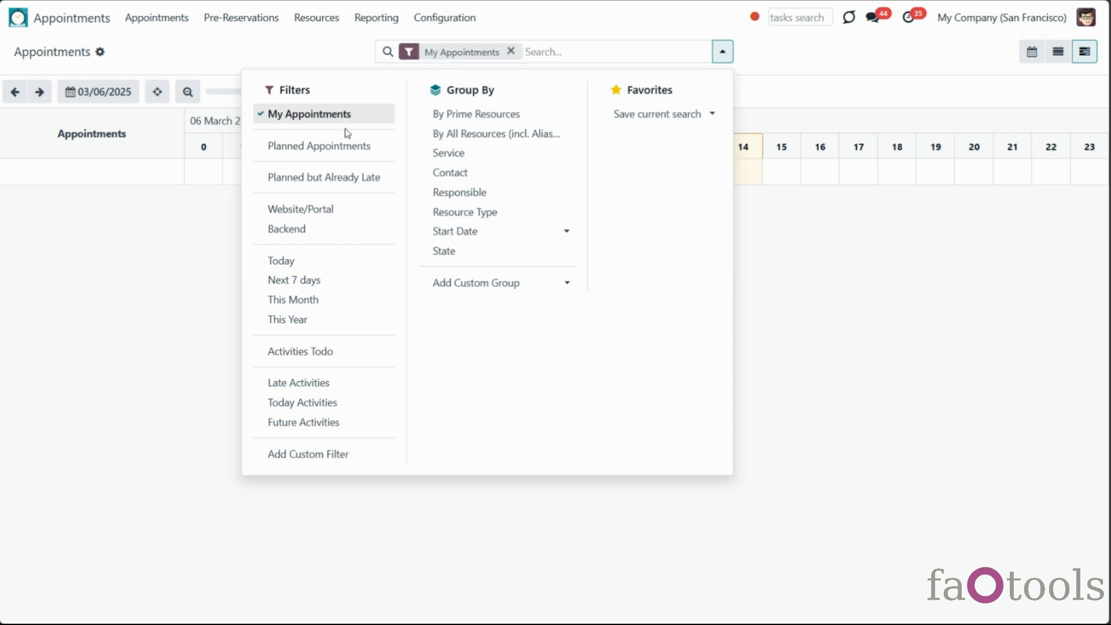
left_click(855, 297)
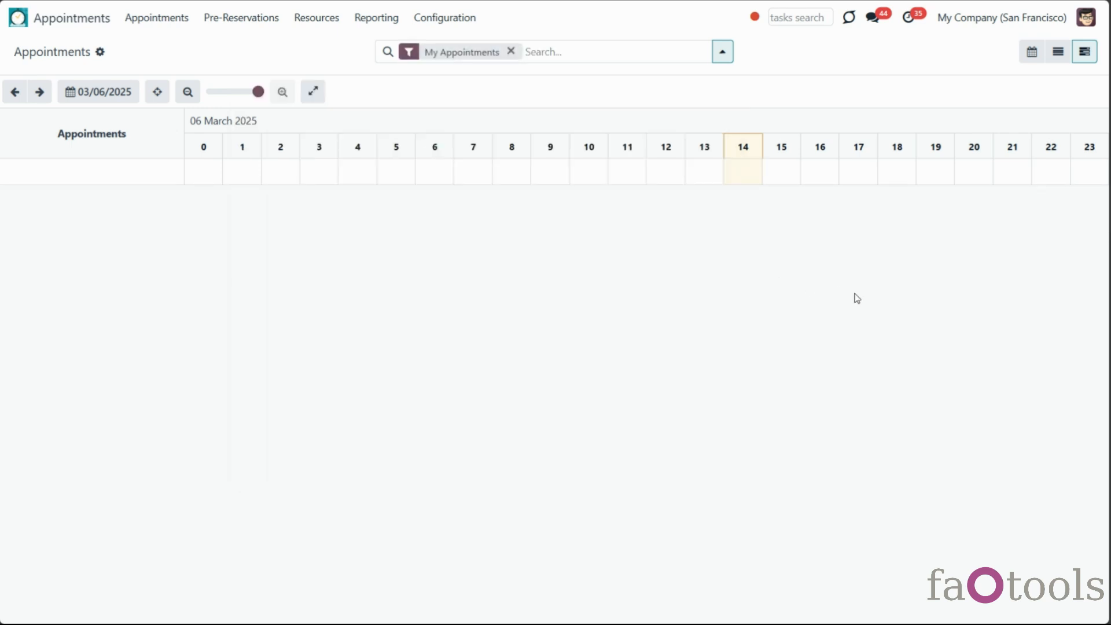
left_click(510, 51)
left_click(728, 55)
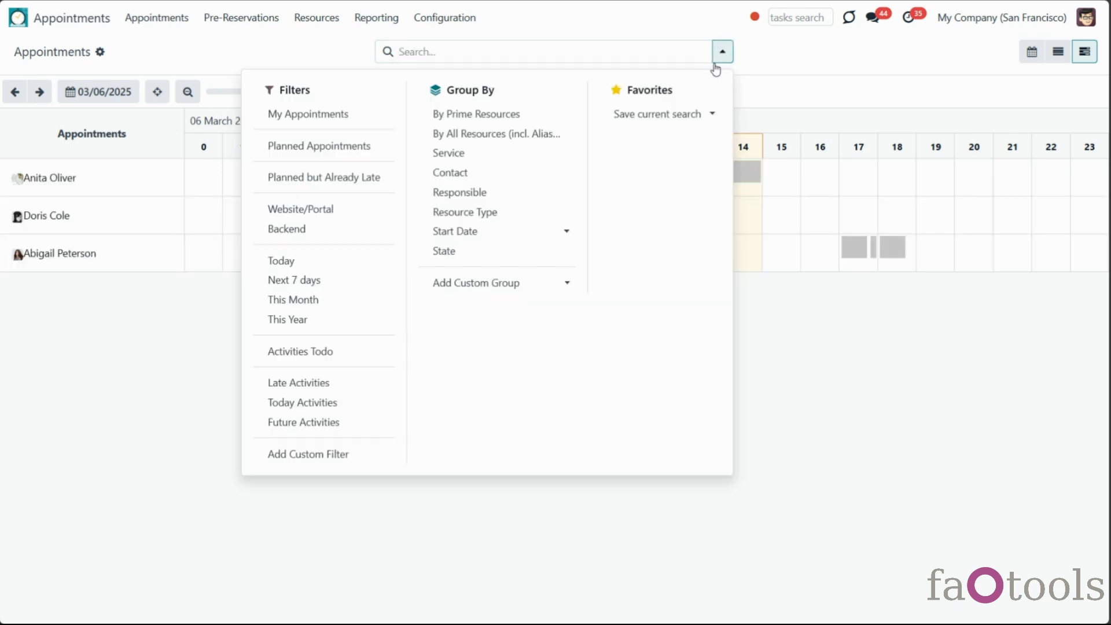
left_click(508, 132)
left_click(494, 158)
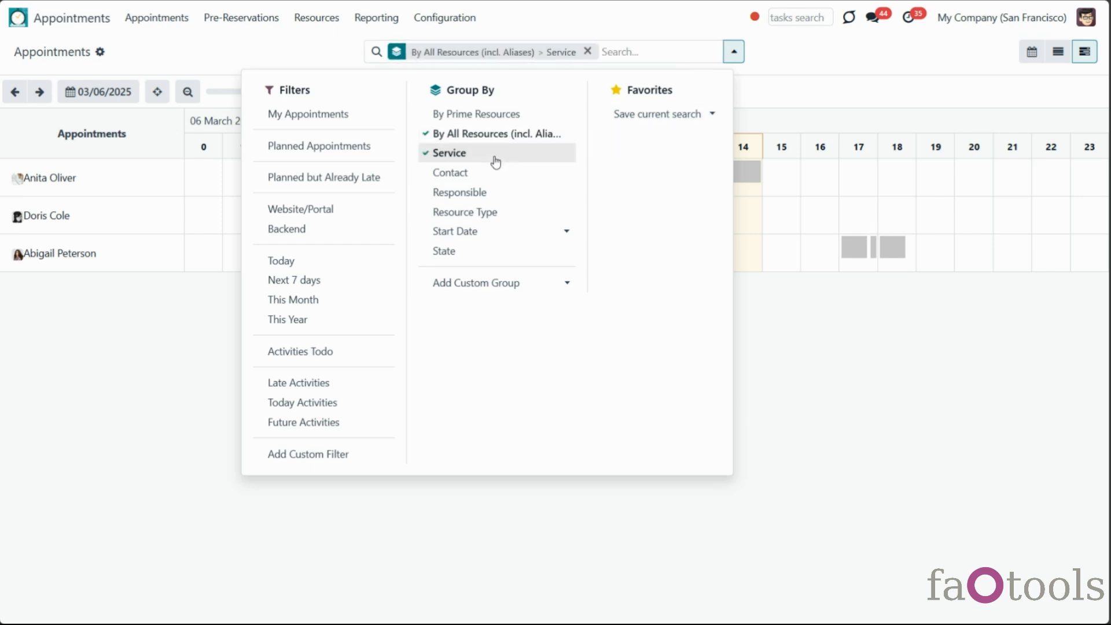
left_click(901, 430)
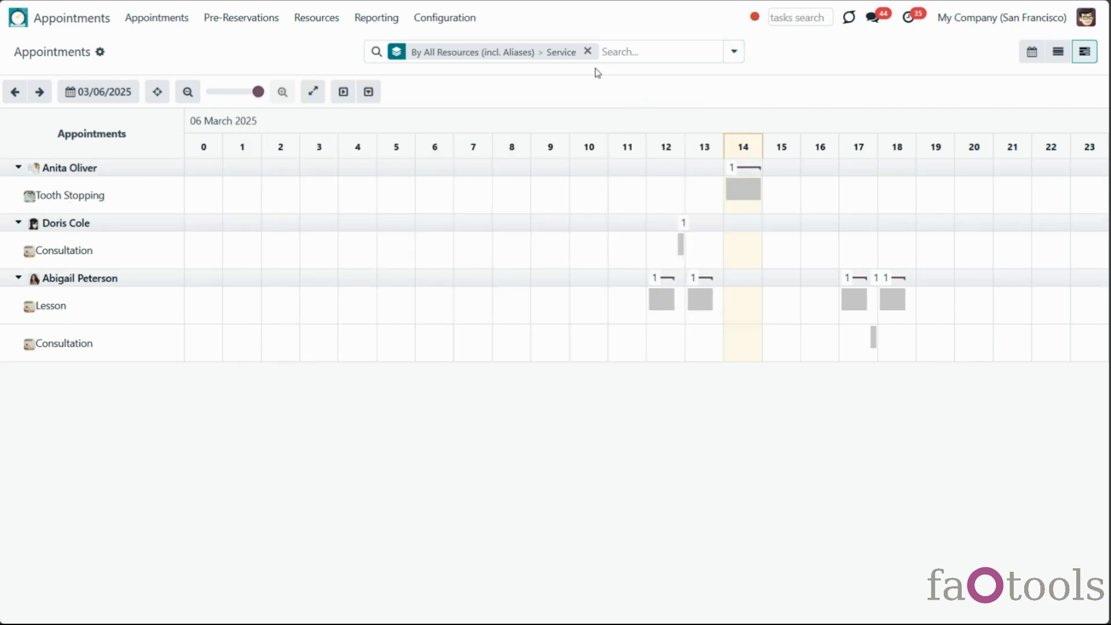
left_click(587, 52)
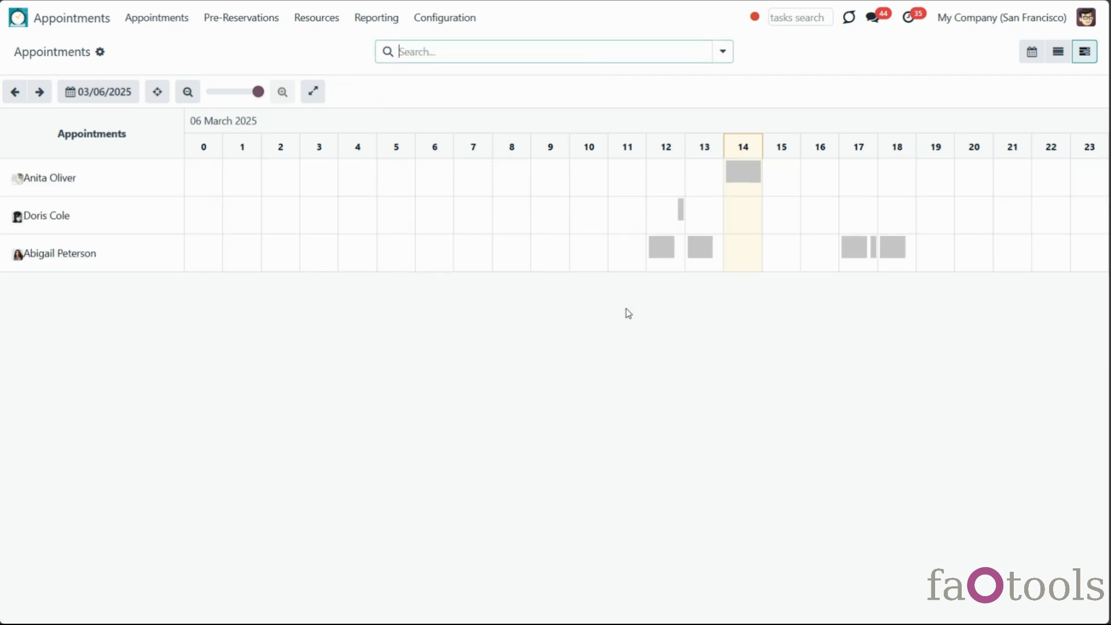
left_click(664, 252)
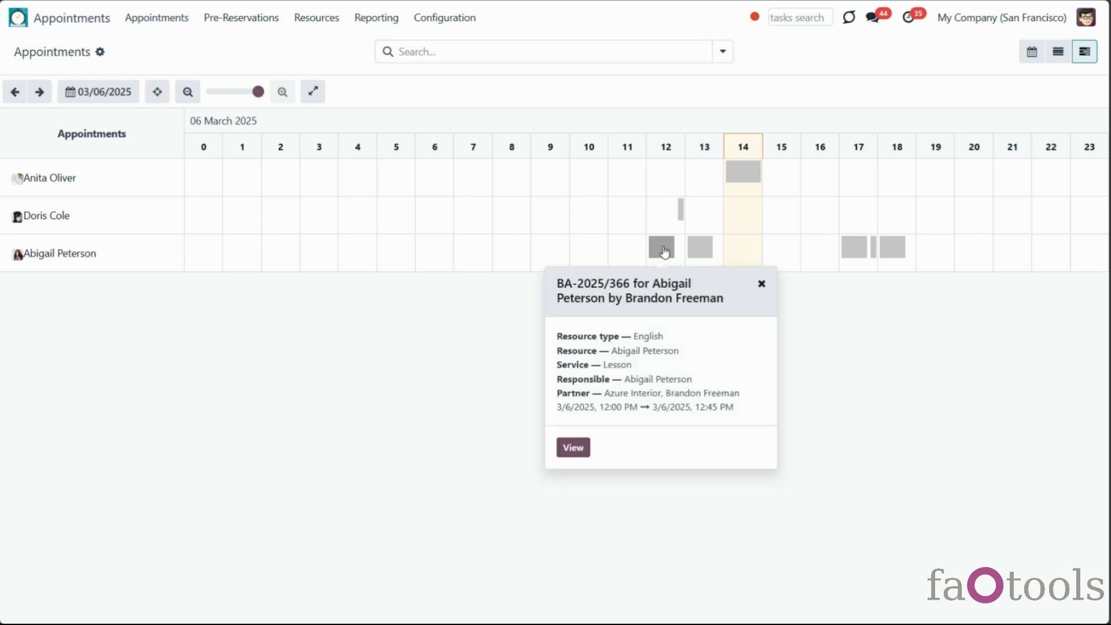
left_click(573, 450)
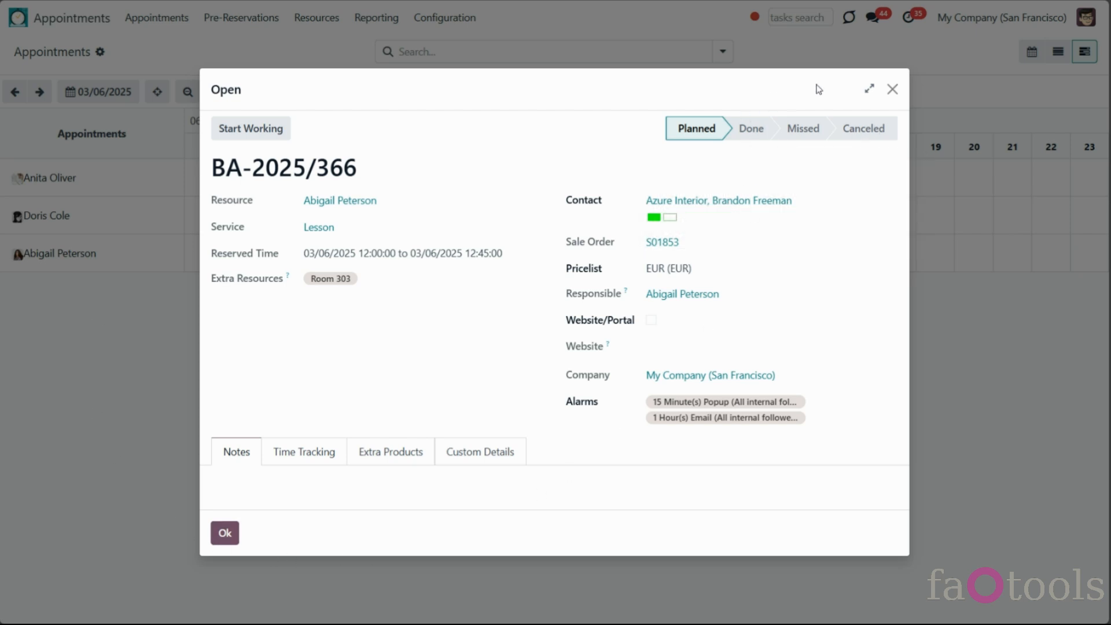
left_click(892, 90)
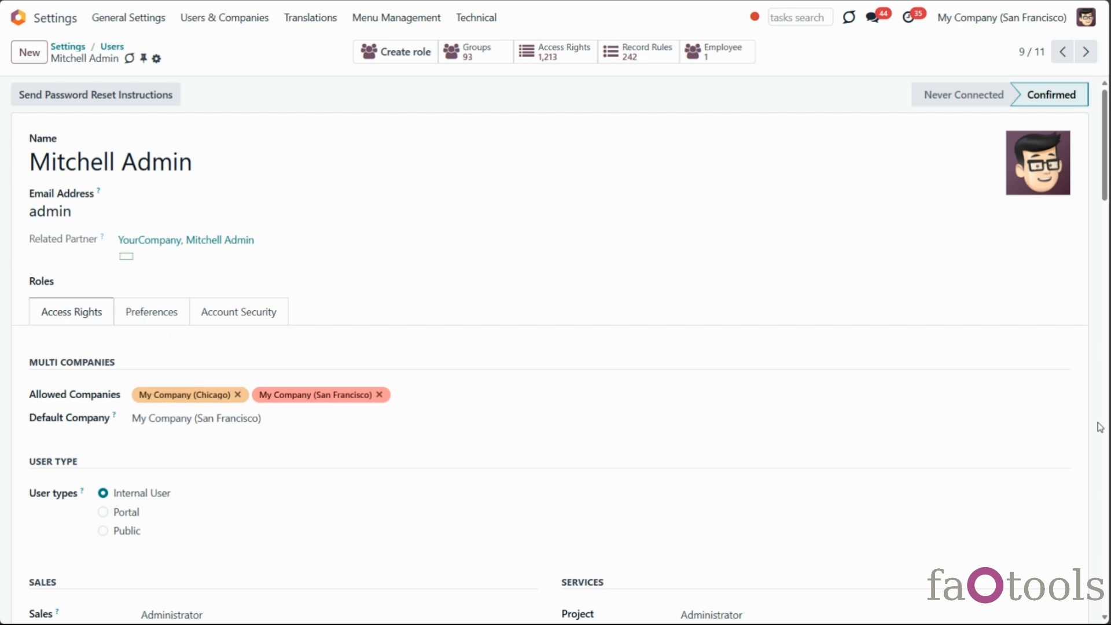
Scroll to Access Rights on the user form and list the Business Appointments access levels
scroll(1095, 426, "down", 4)
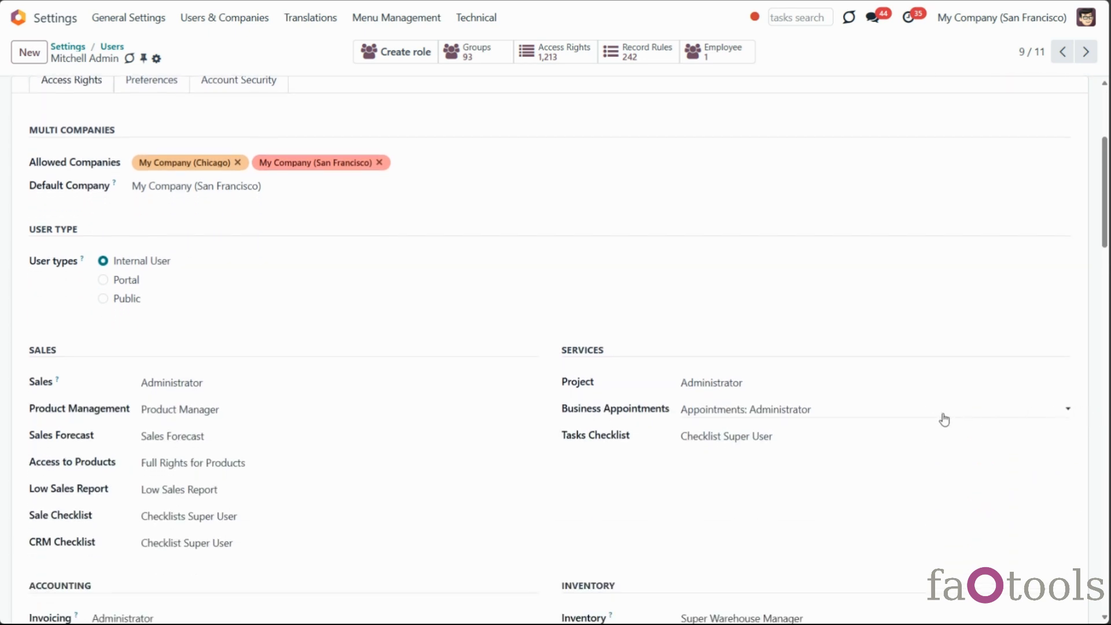
left_click(942, 419)
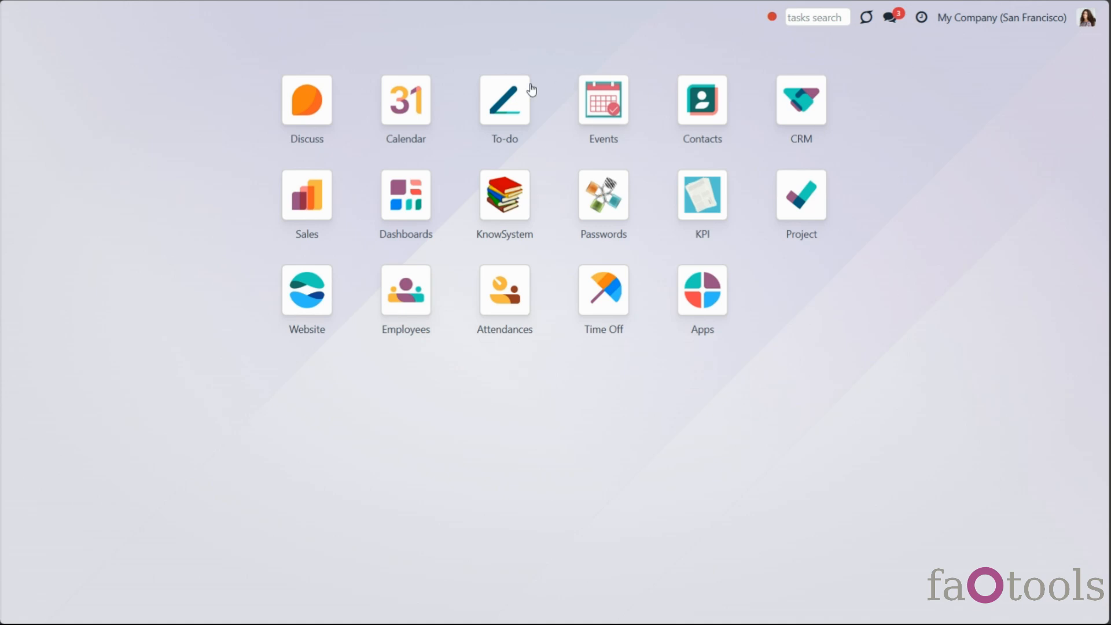
Check the restricted user's account, Reporting, Configuration and Resources menus
left_click(1088, 19)
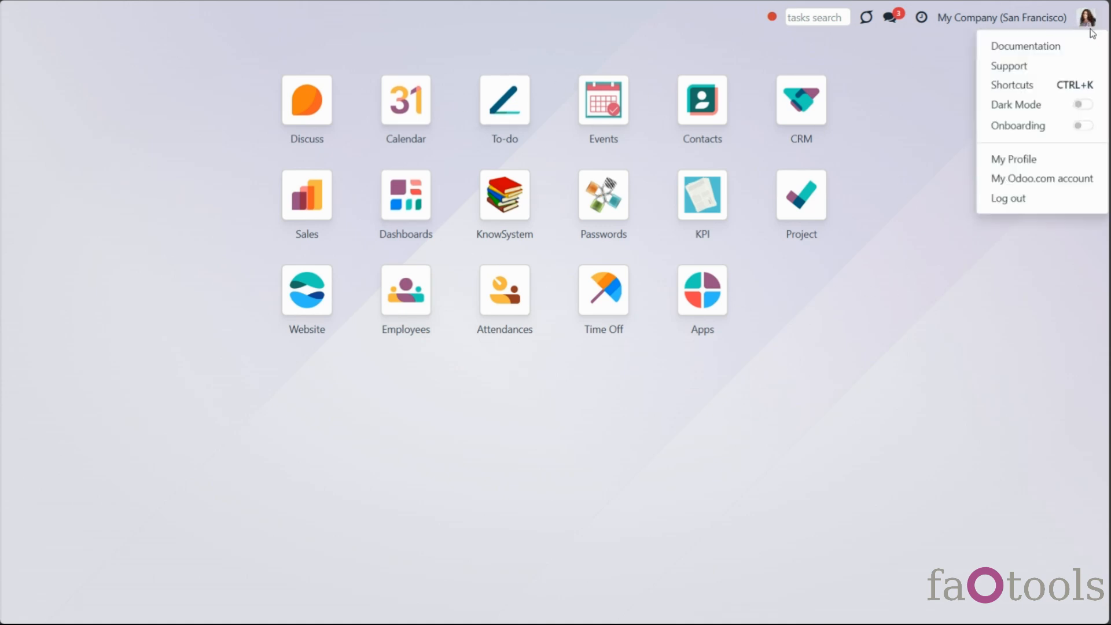
left_click(903, 424)
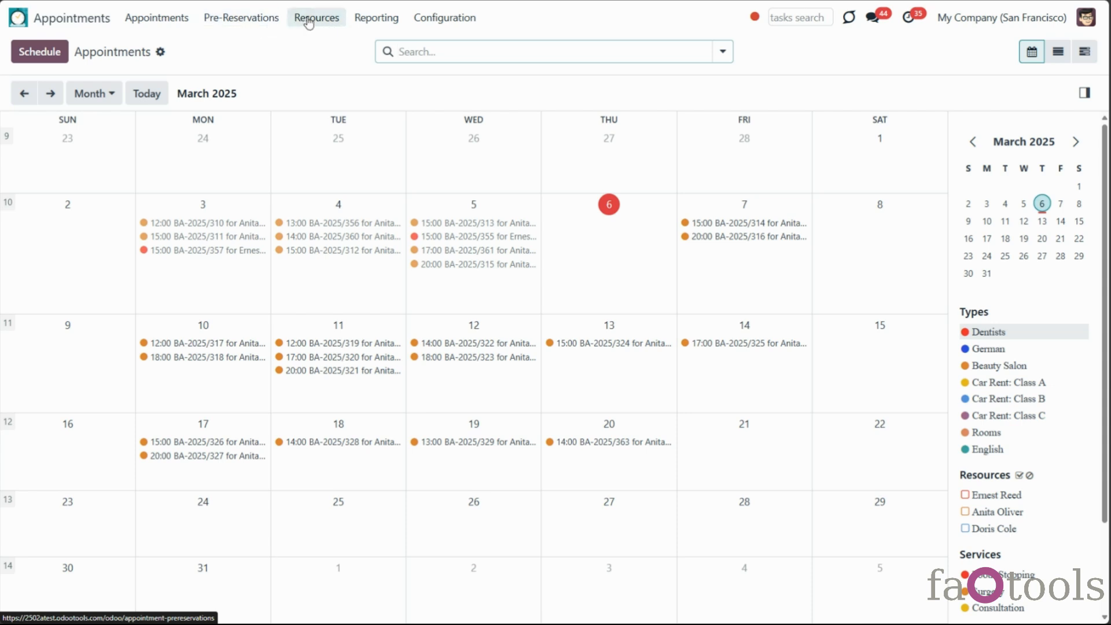
left_click(360, 22)
left_click(429, 19)
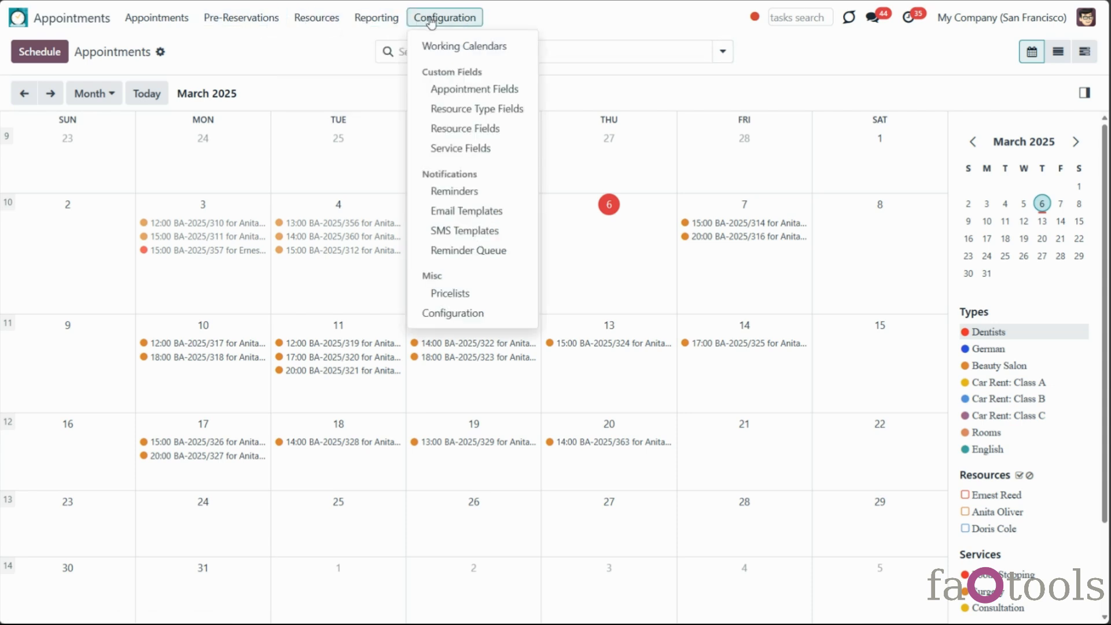
left_click(318, 20)
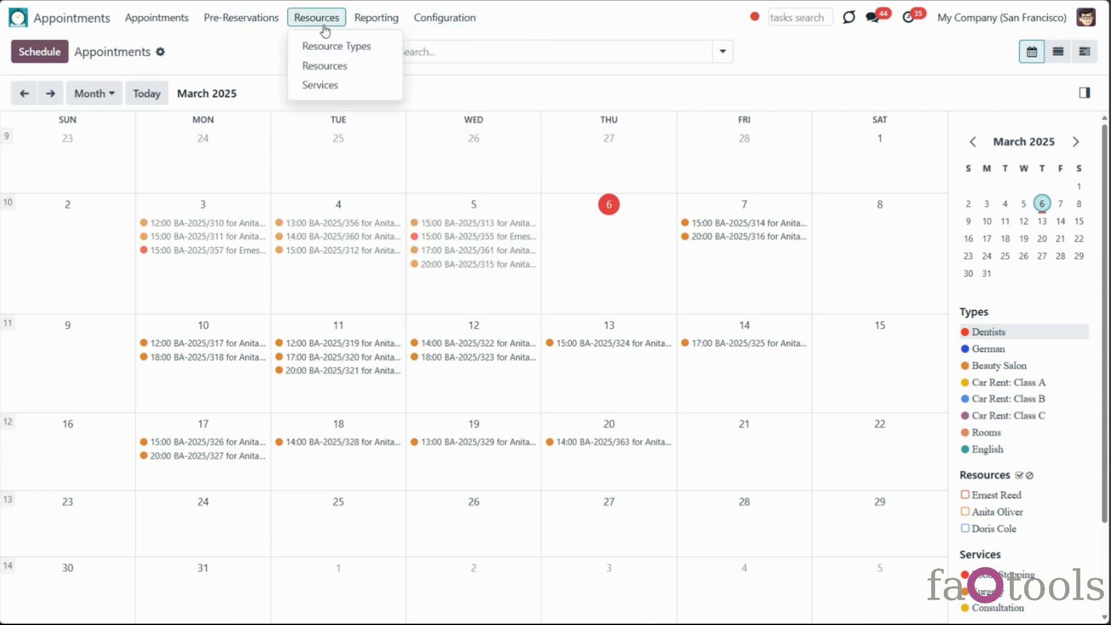
left_click(249, 59)
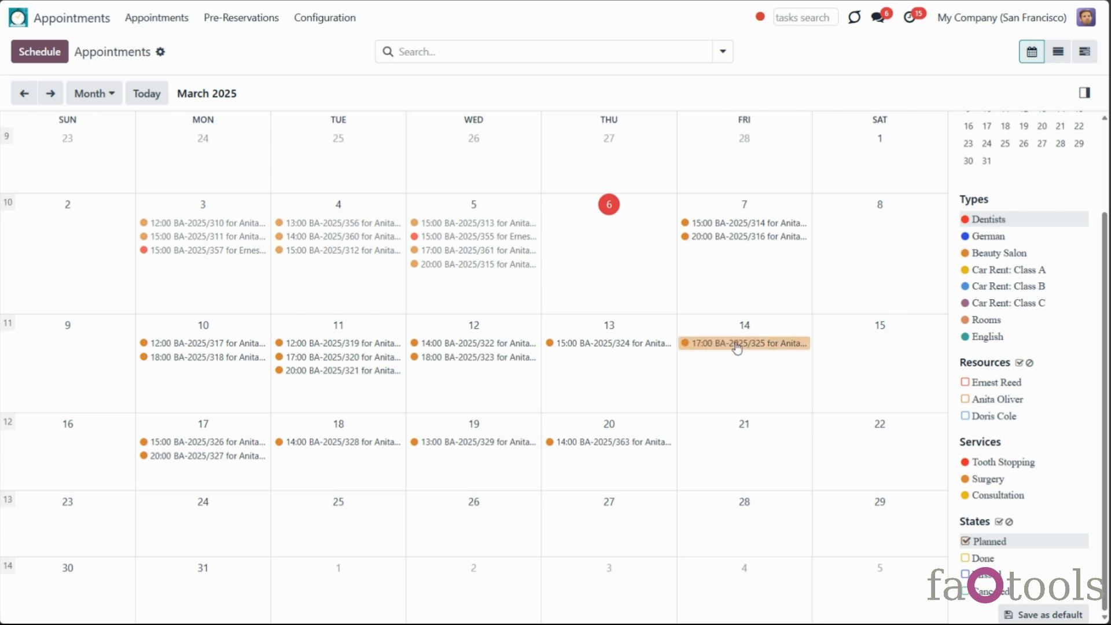
Open BA-2025/315, view its followers, and attempt Mark Done, which raises an access error
left_click(476, 265)
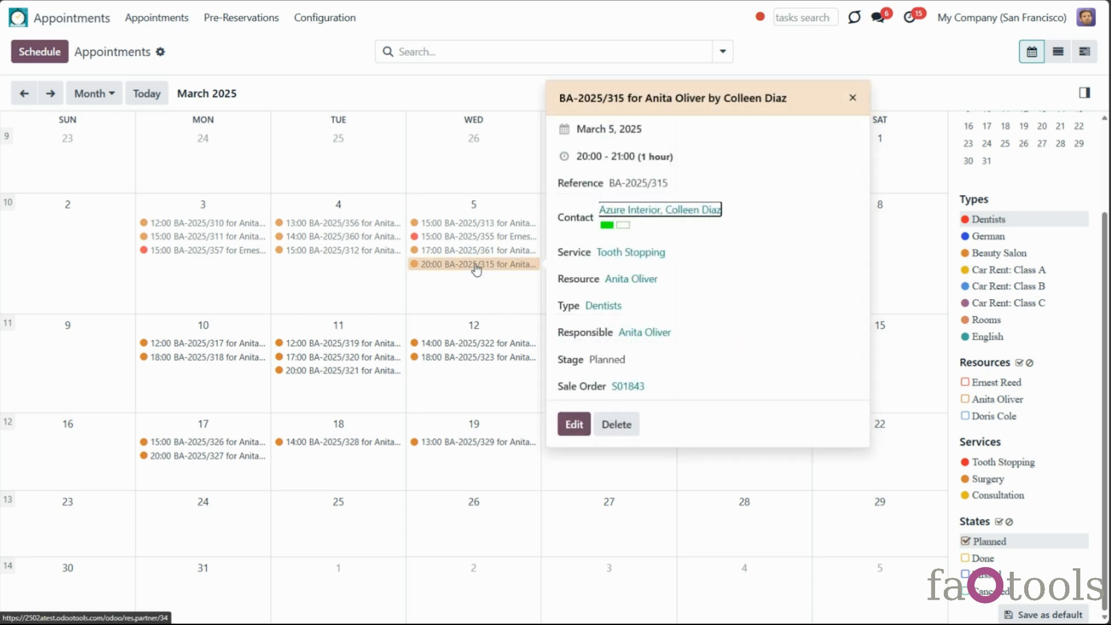
left_click(566, 428)
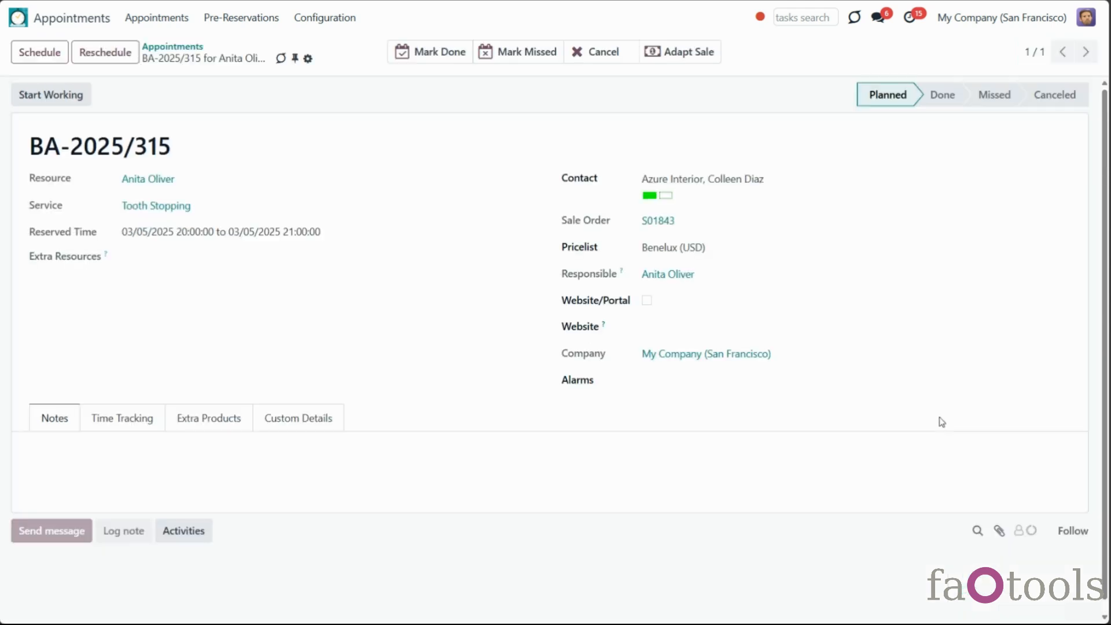
scroll(940, 421, "down", 1)
left_click(1026, 486)
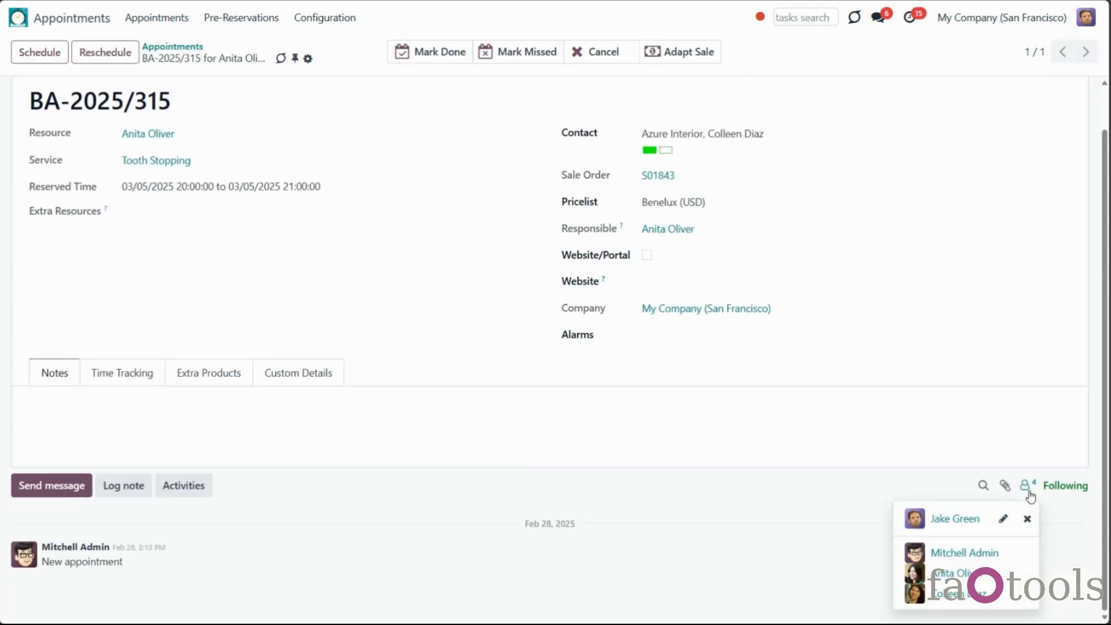
left_click(673, 429)
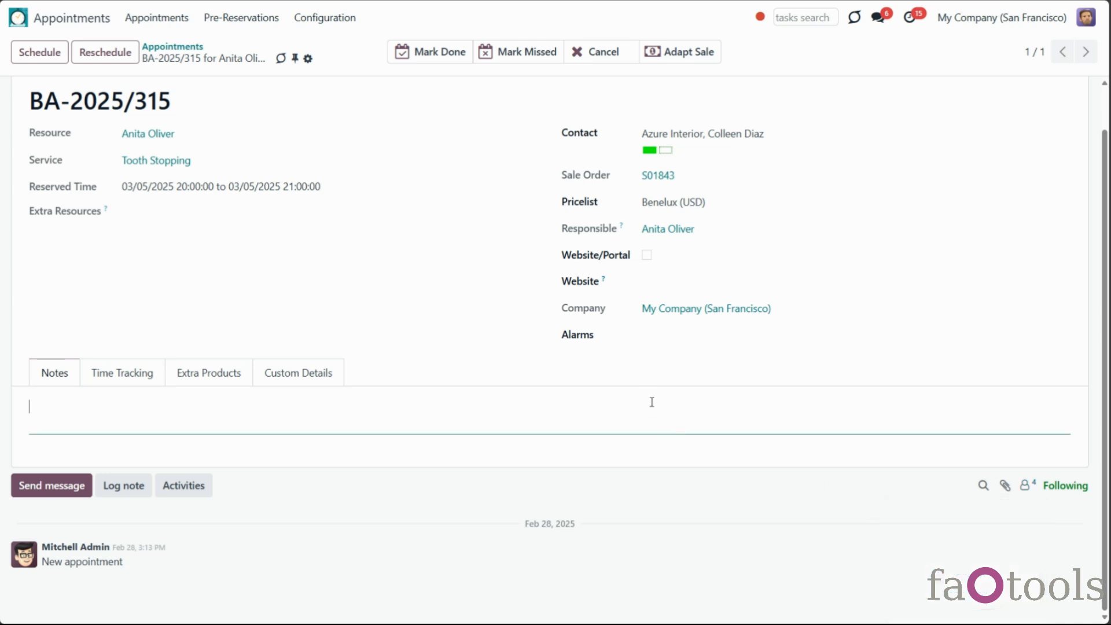
scroll(651, 403, "up", 1)
left_click(417, 51)
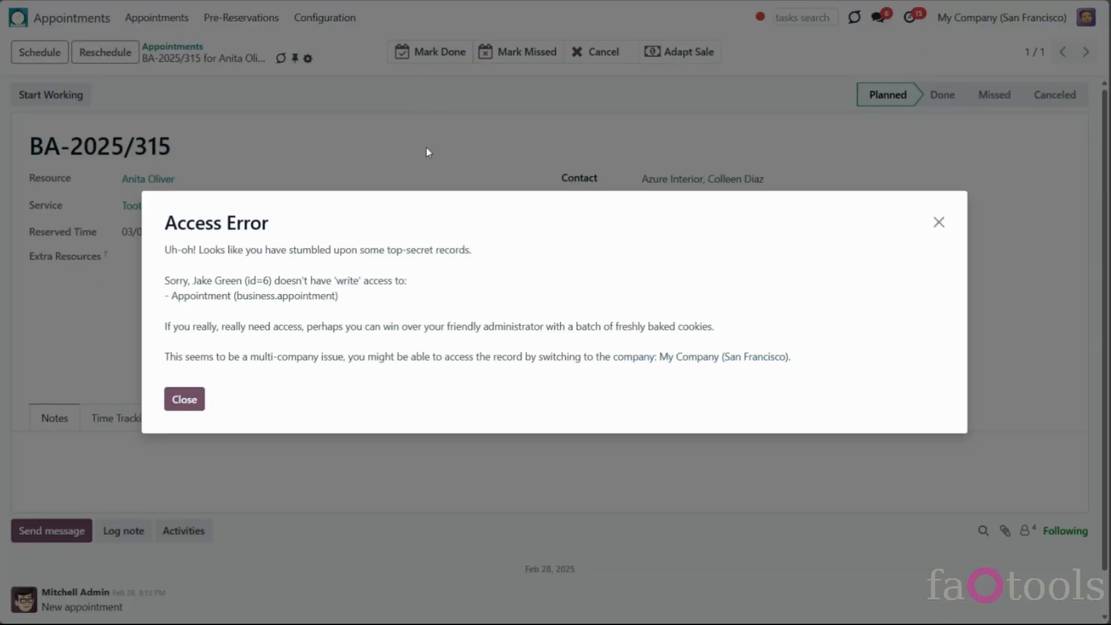
left_click(196, 405)
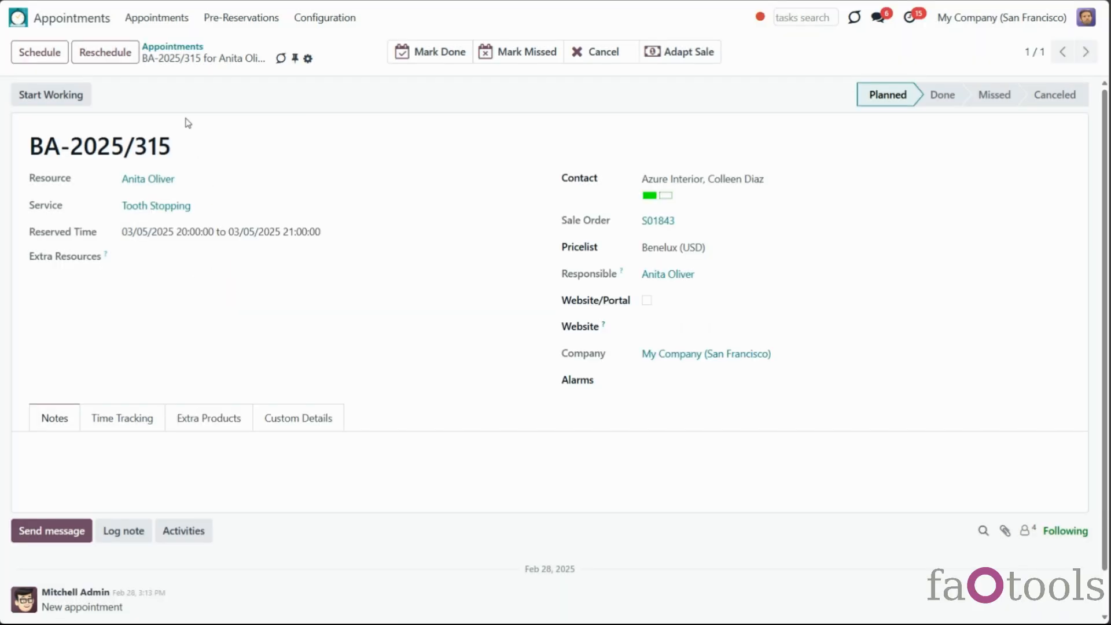
left_click(173, 47)
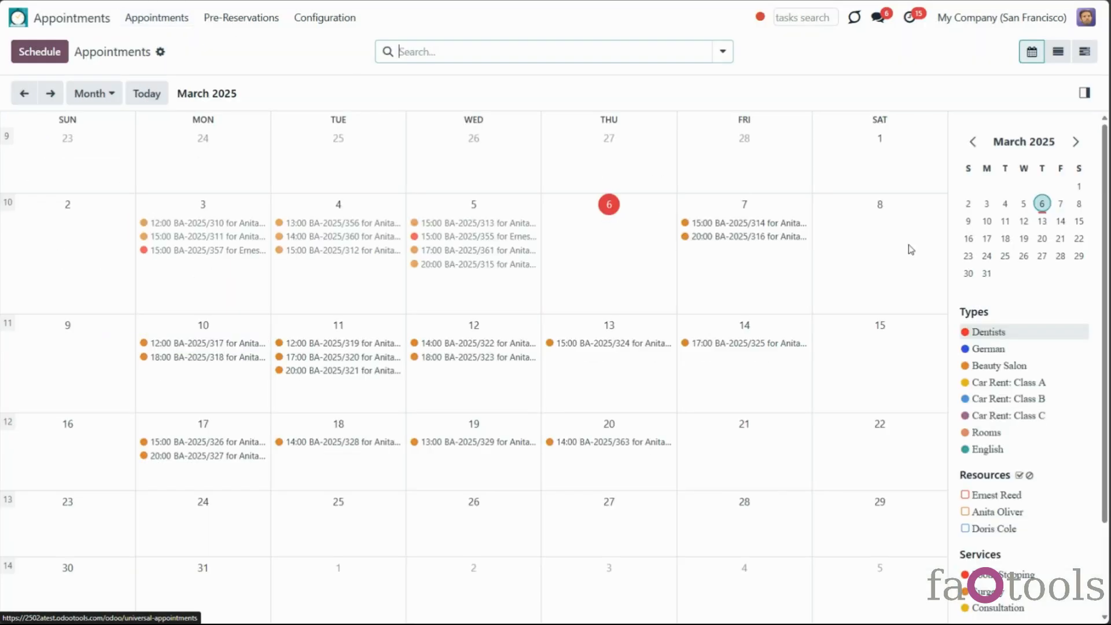
Filter to Car Rent: Class A and try creating and rescheduling bookings, cancelling both
left_click(991, 382)
left_click_drag(287, 271, 649, 468)
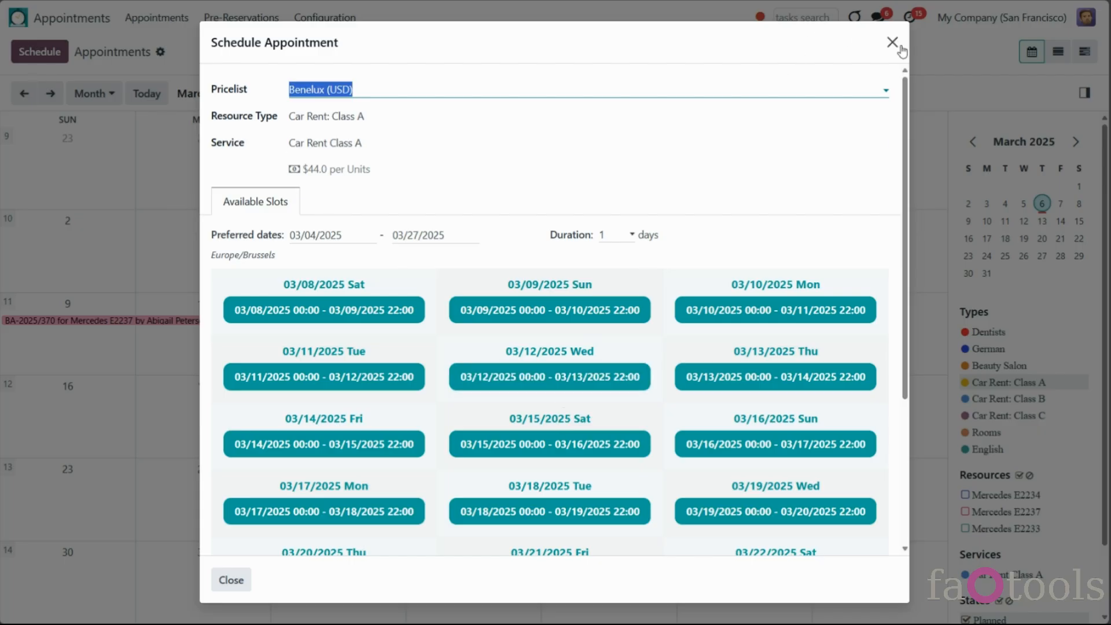
left_click(892, 42)
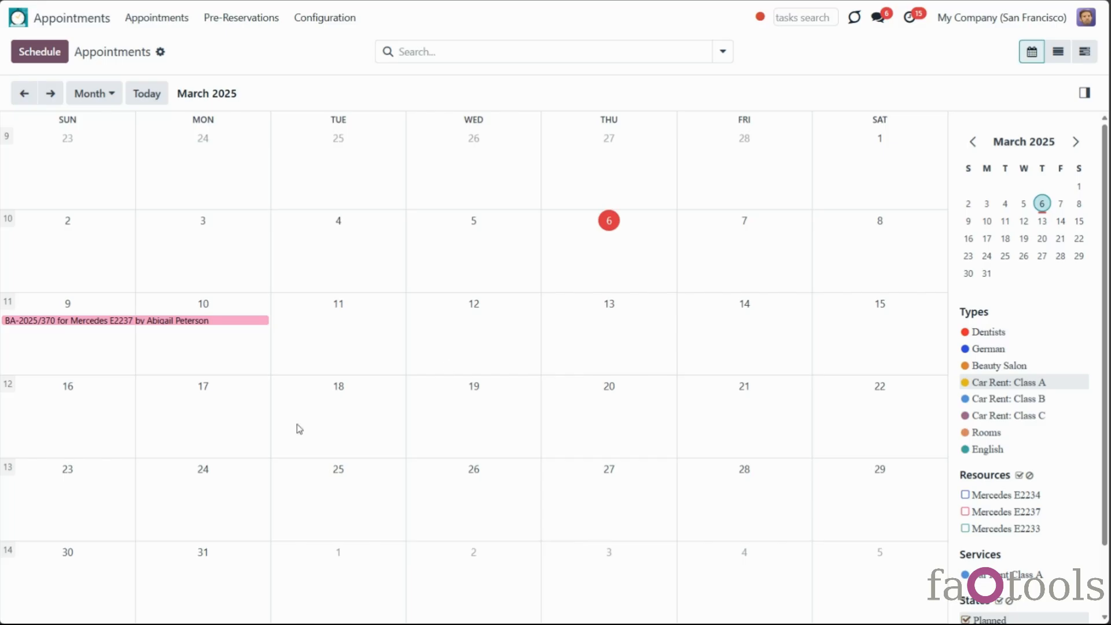
left_click_drag(223, 322, 335, 324)
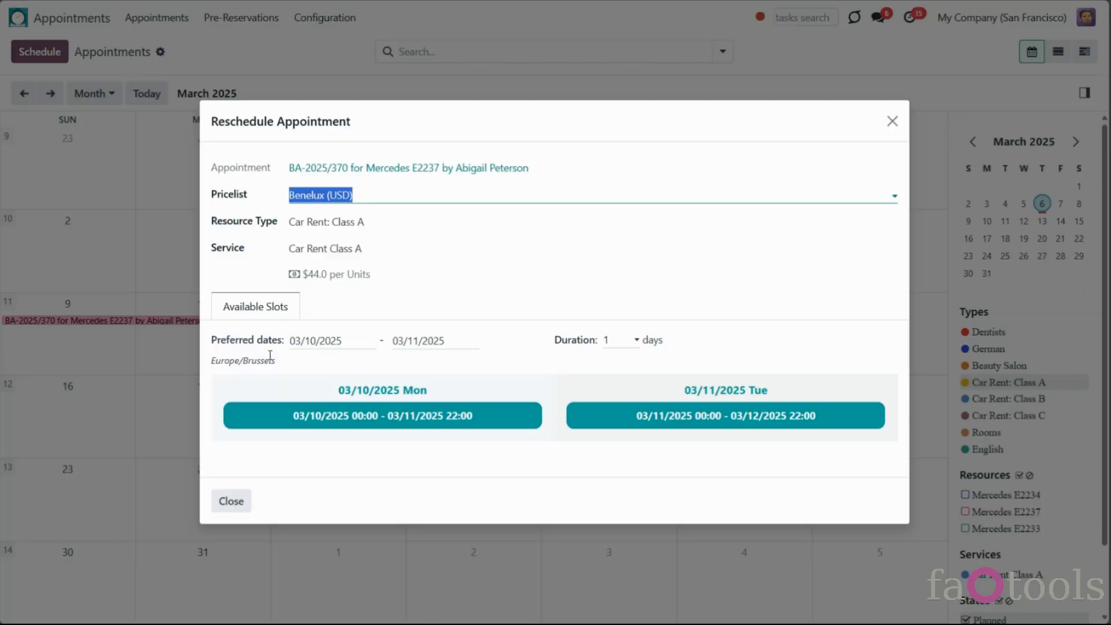
left_click(231, 501)
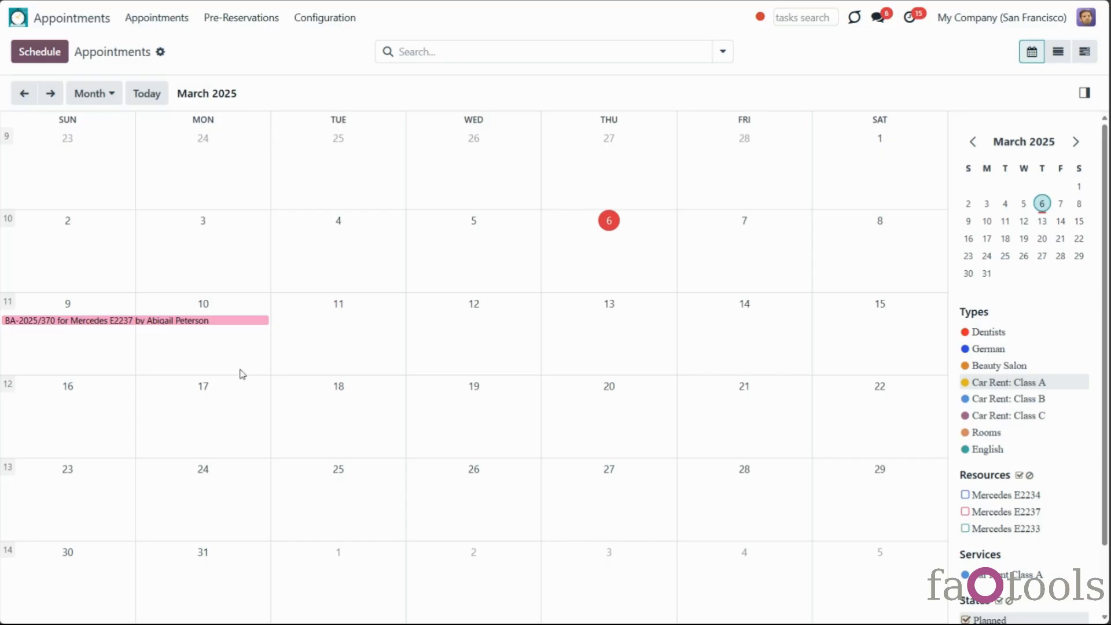
Delete booking BA-2025/370 and show the Dentists appointments again
left_click(236, 321)
left_click(347, 466)
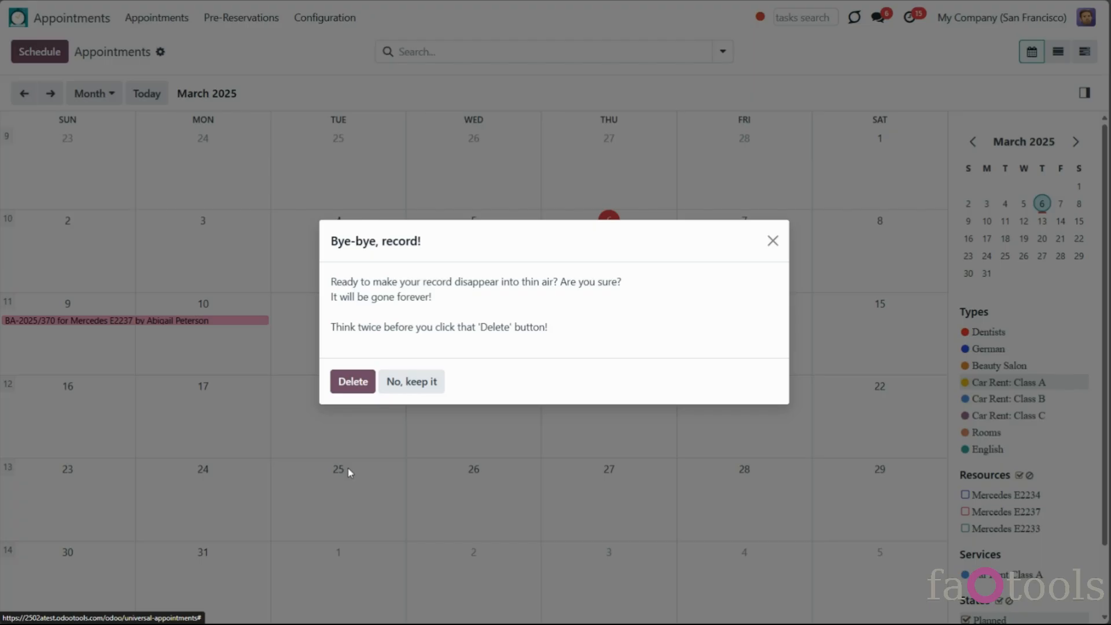
left_click(364, 382)
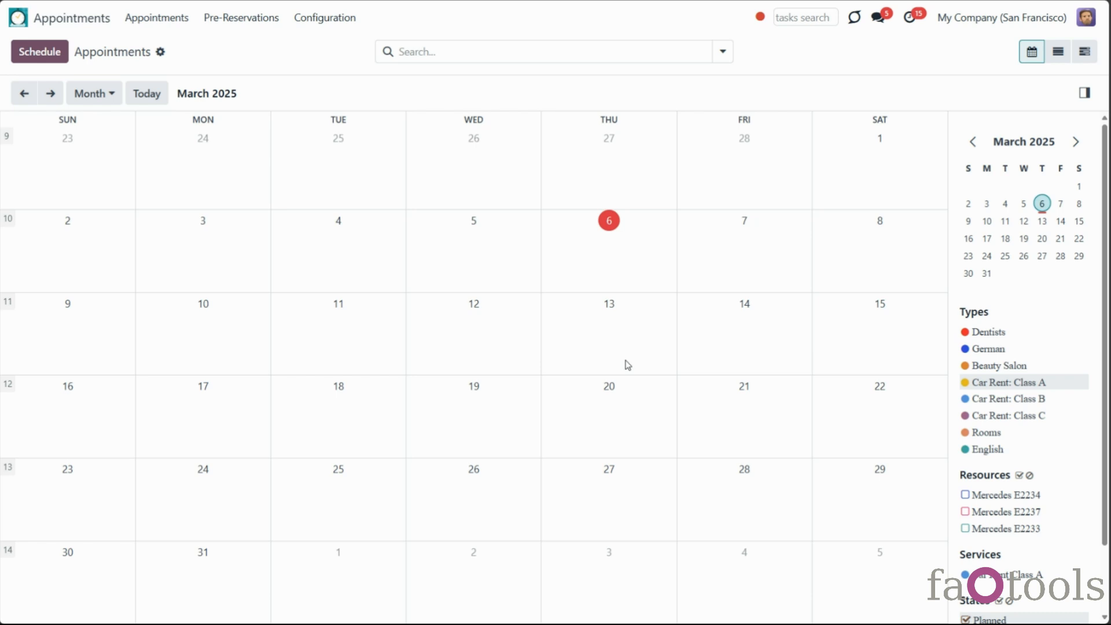
left_click(983, 332)
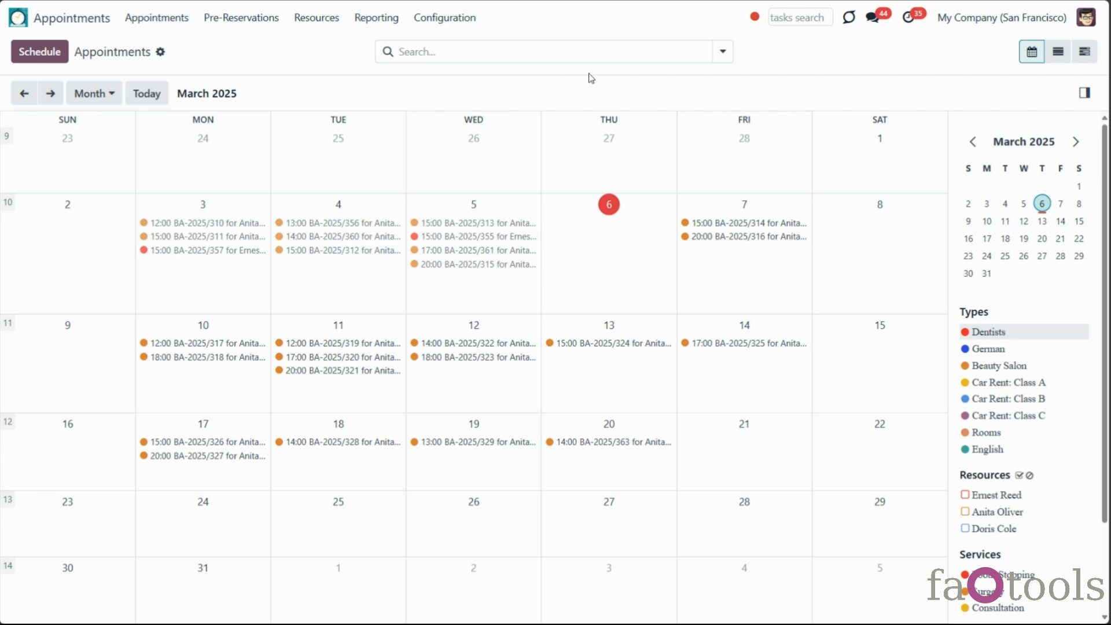
Make My Company (Chicago) the only active company, dropping San Francisco
left_click(963, 22)
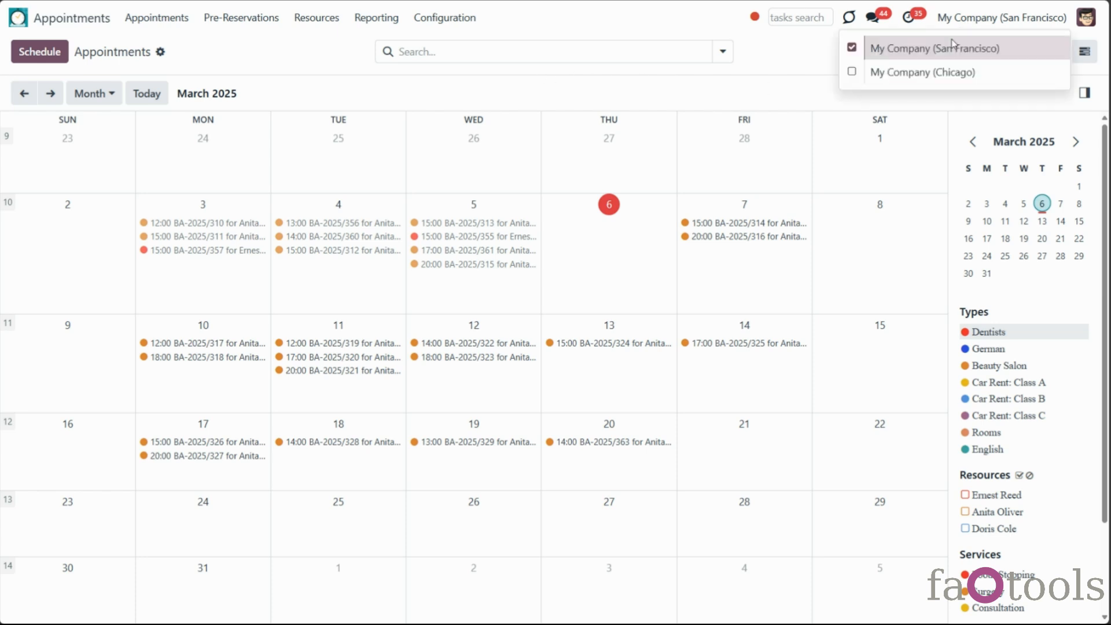
left_click(852, 71)
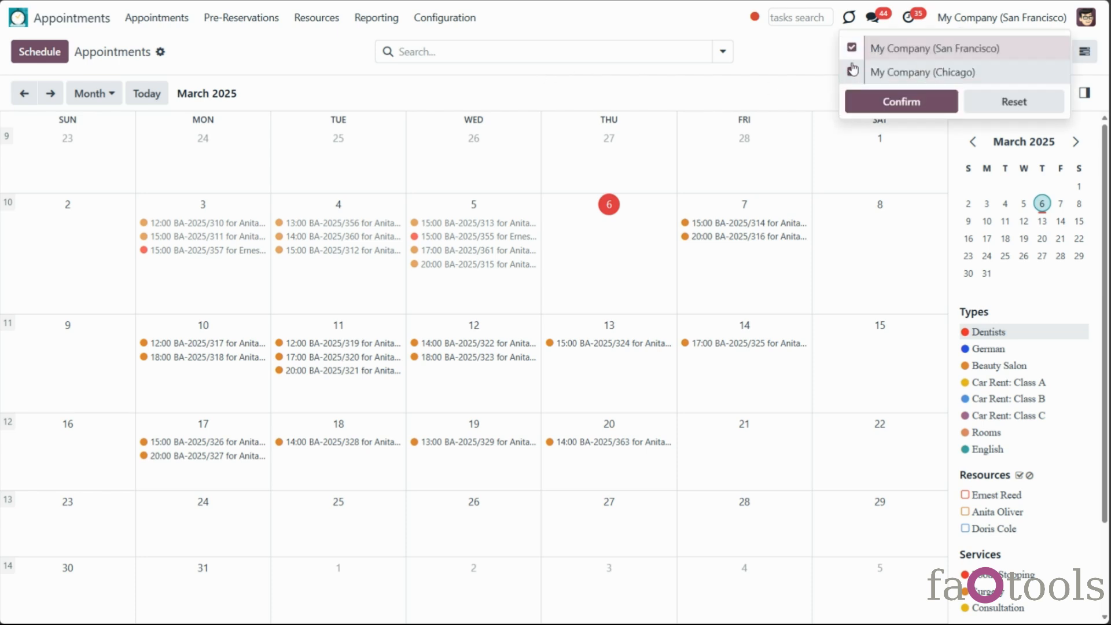
left_click(852, 48)
left_click(873, 98)
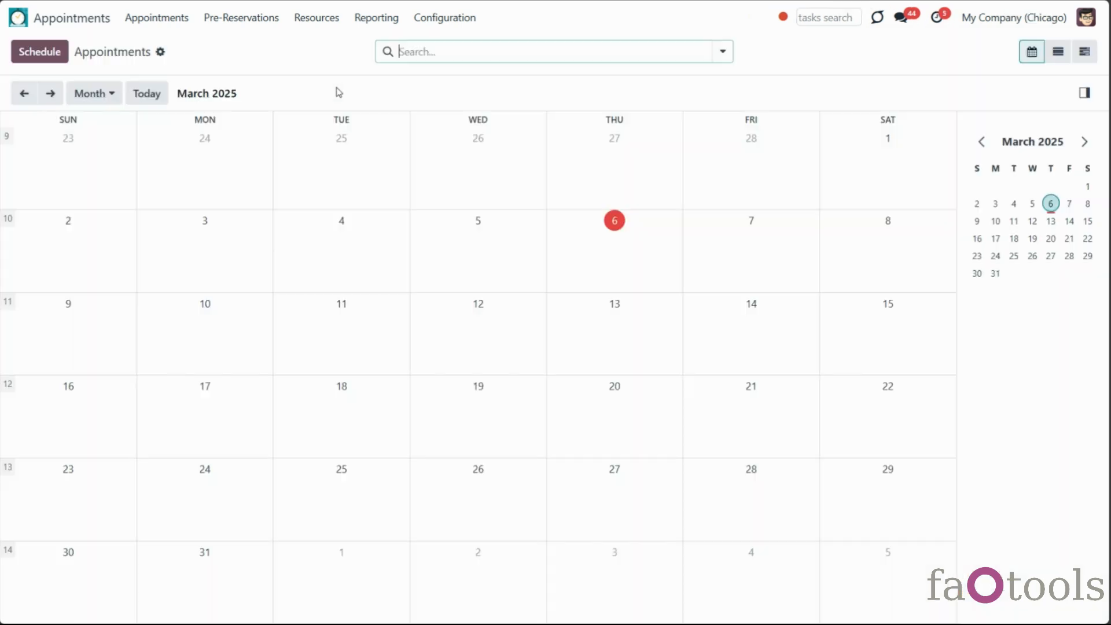
Review Chicago's resource types, resources and services, then open the Settings app
left_click(328, 19)
left_click(328, 46)
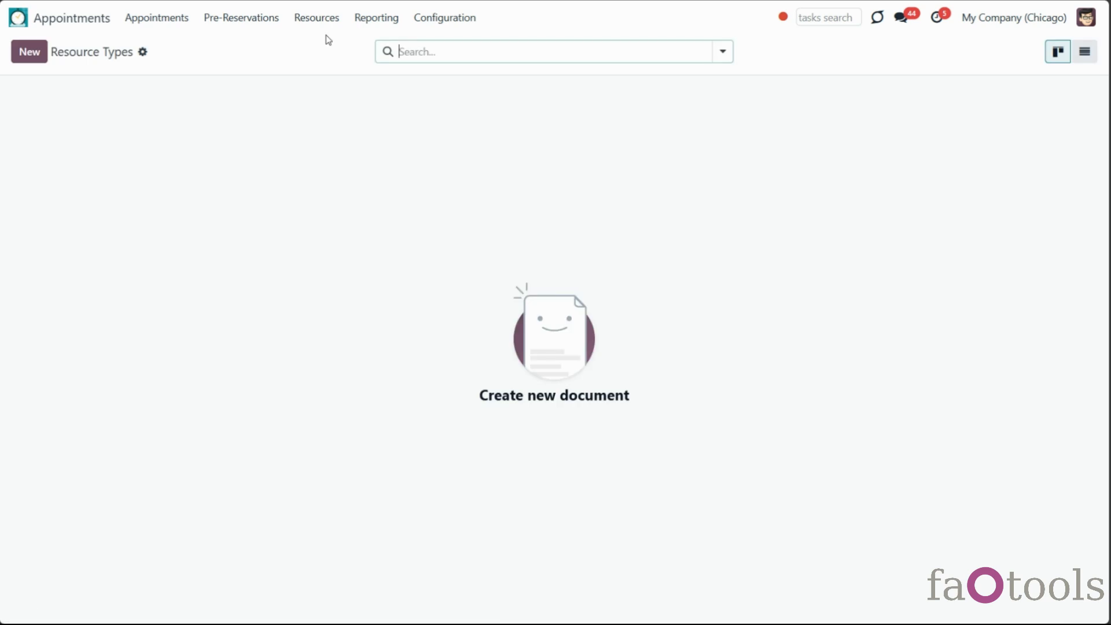
left_click(325, 21)
left_click(332, 71)
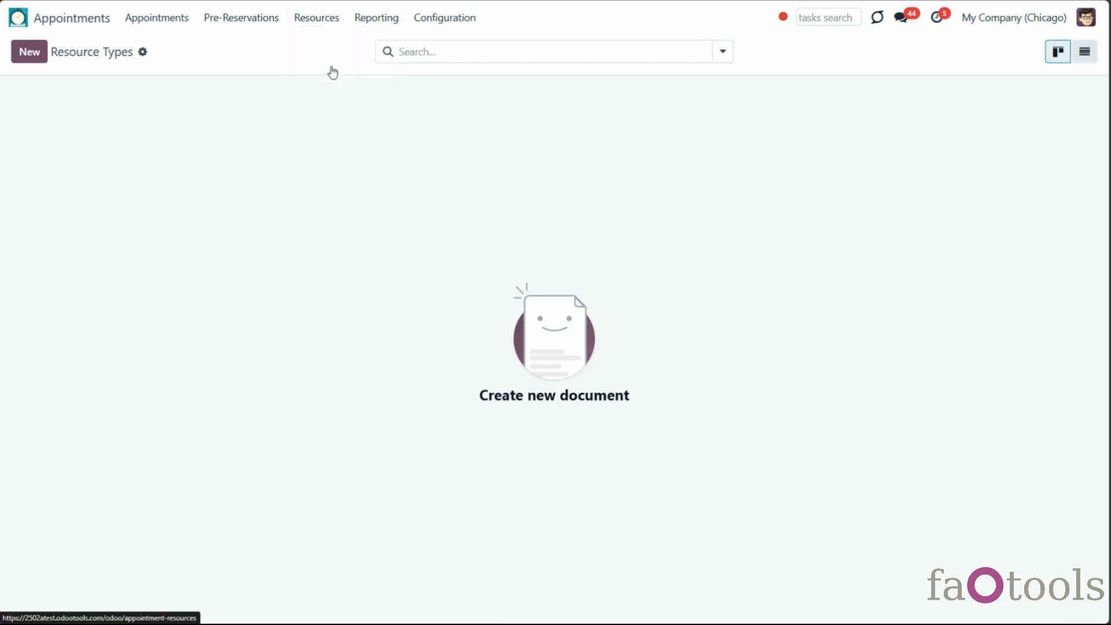
left_click(327, 19)
left_click(324, 90)
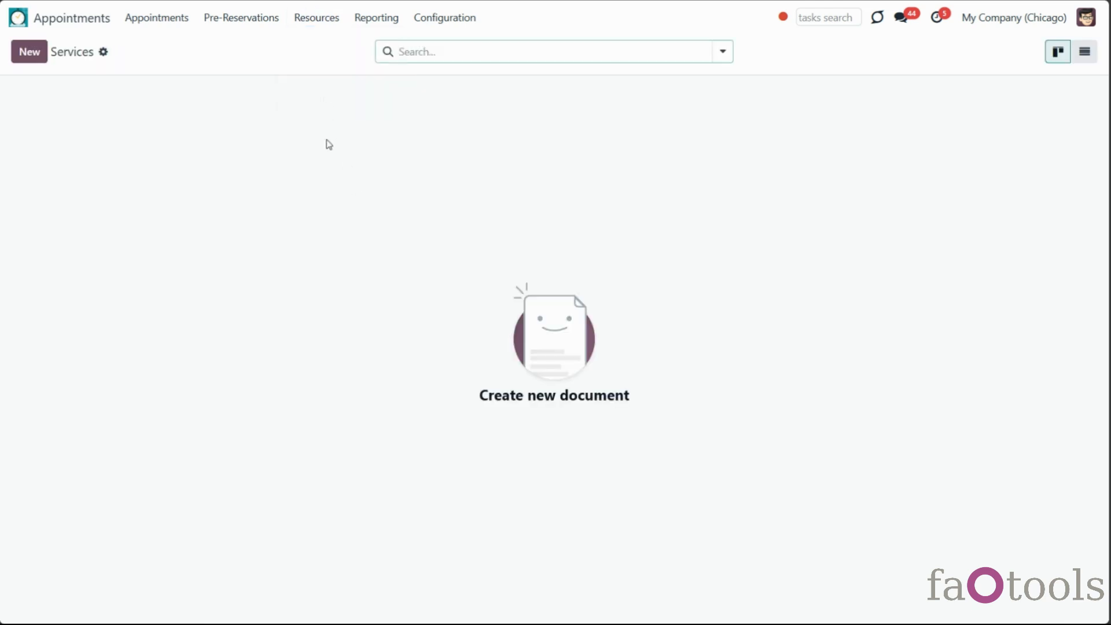
left_click(186, 18)
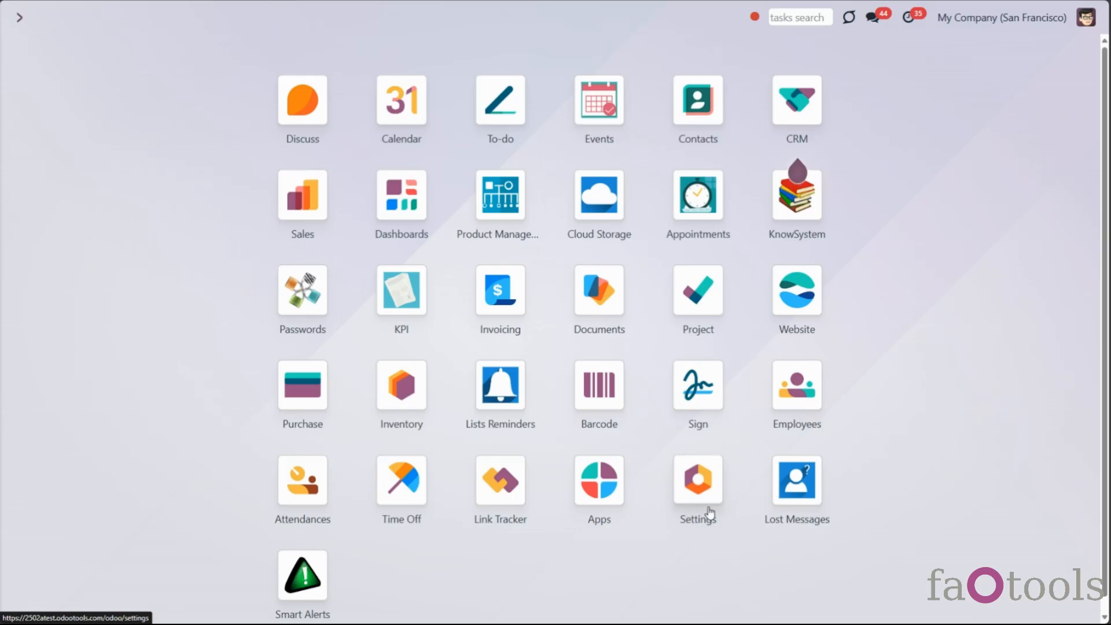
left_click(707, 510)
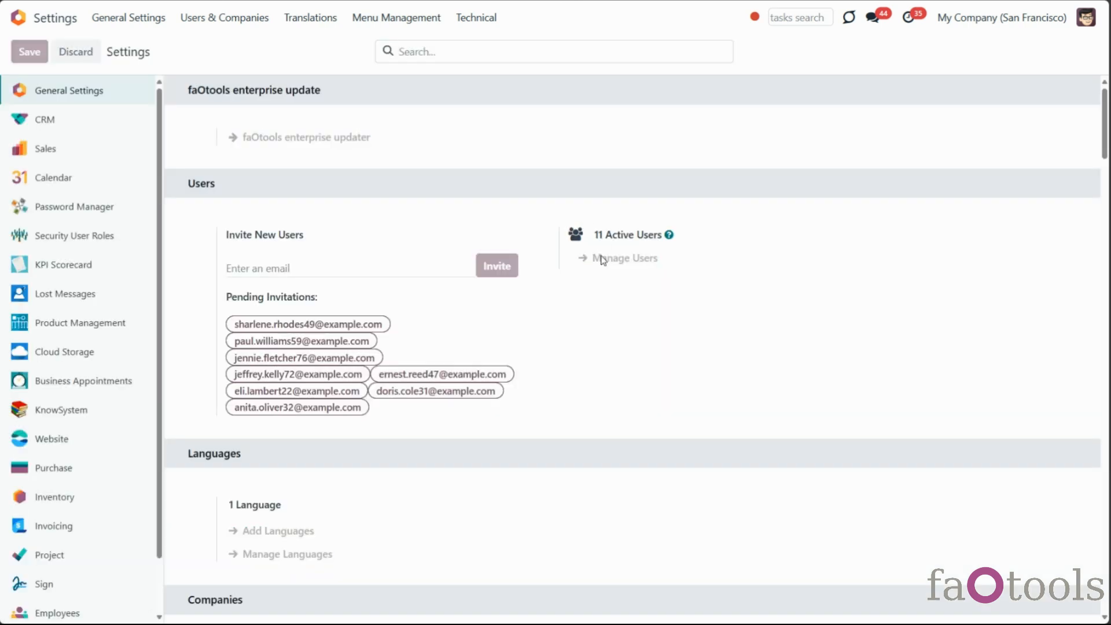
Give the first internal user 'Appointments: Only Own' Business Appointments access and save
left_click(602, 260)
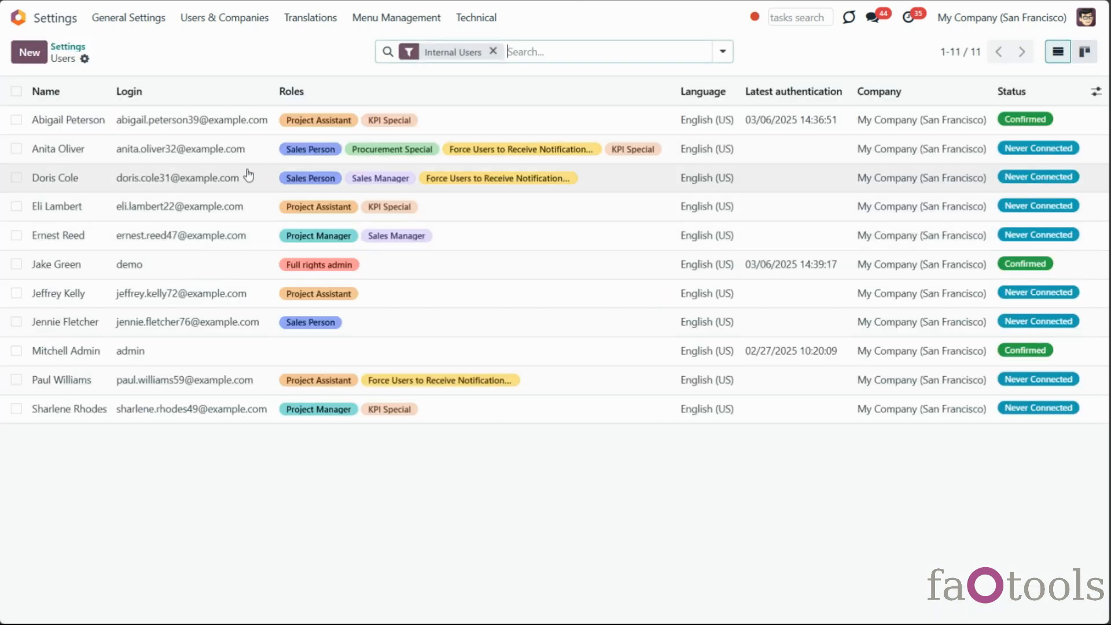
left_click(157, 122)
scroll(863, 333, "down", 5)
left_click(718, 351)
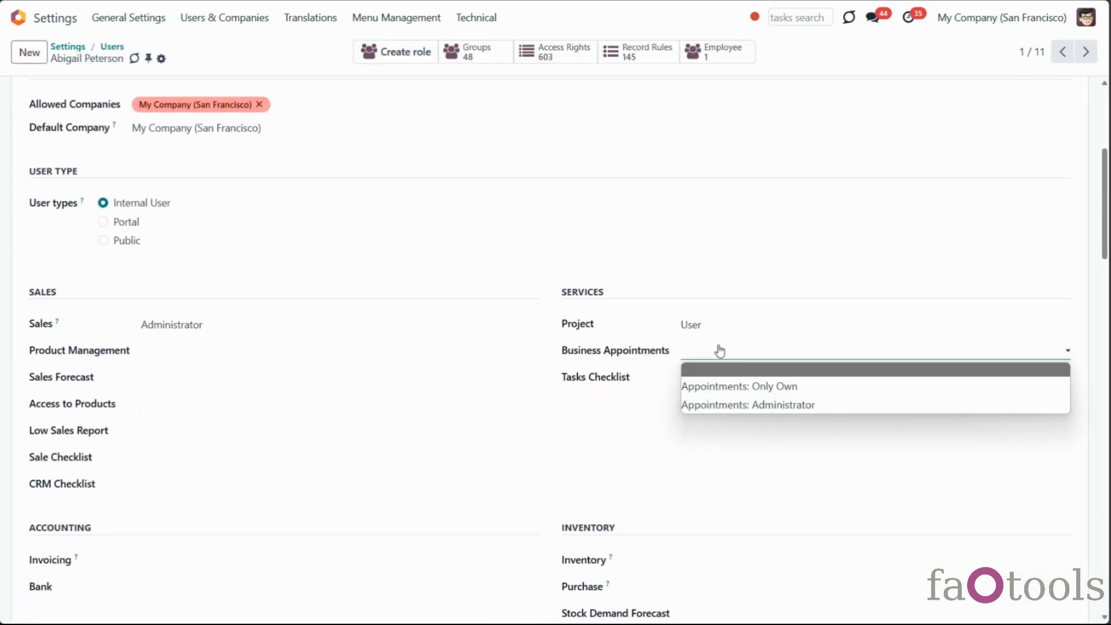
left_click(749, 385)
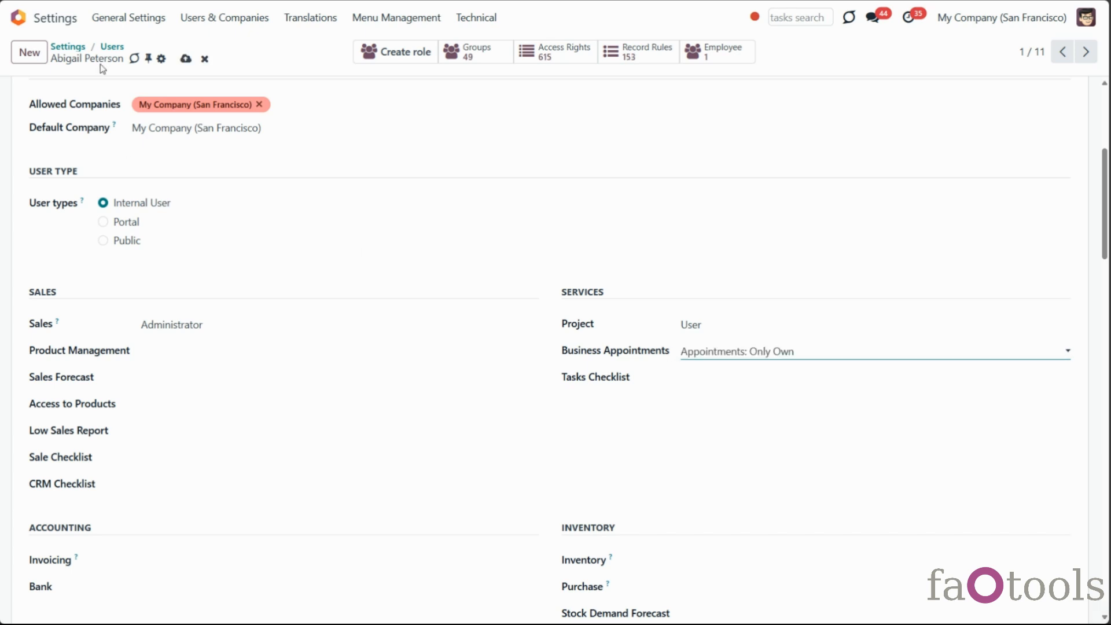
left_click(185, 59)
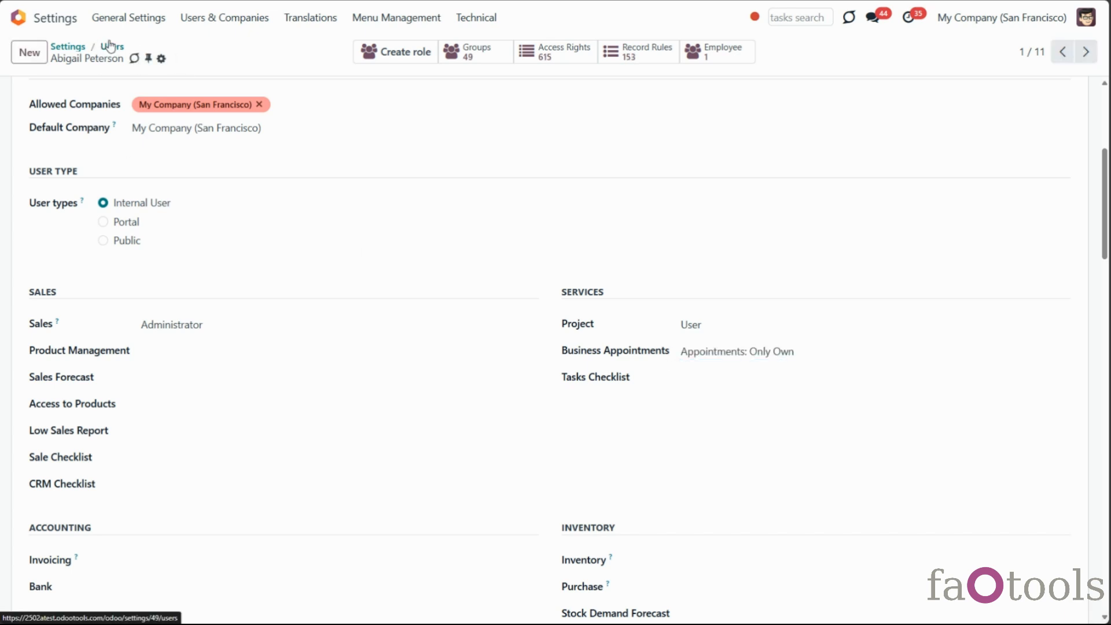
Open the full-rights admin user's form and scroll down to its Extra Rights
left_click(111, 48)
left_click(160, 263)
scroll(636, 295, "down", 15)
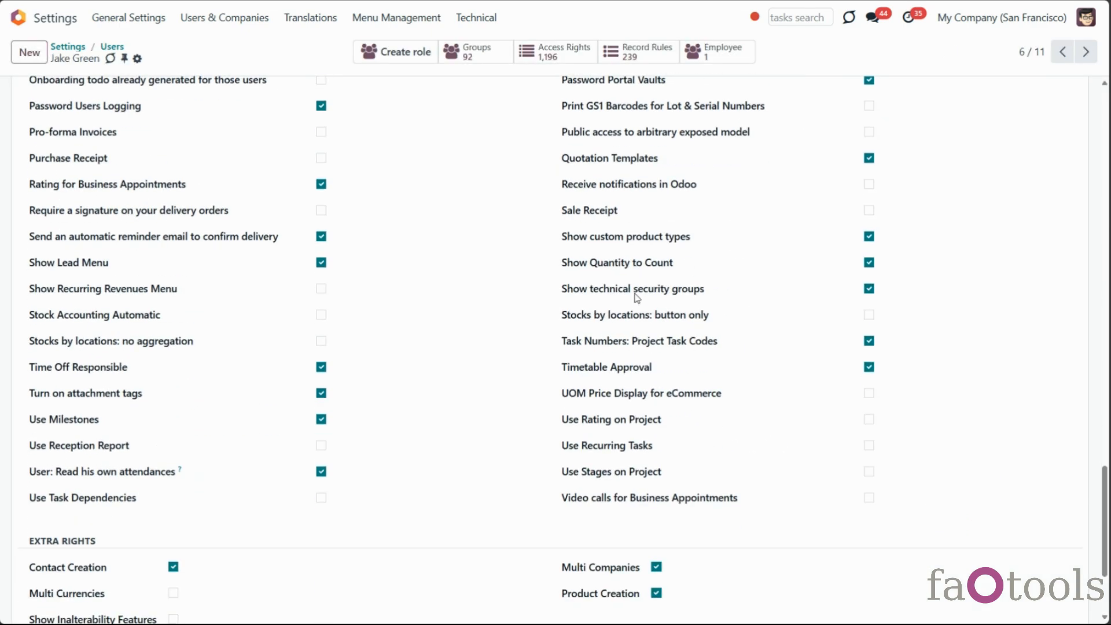
scroll(637, 298, "down", 3)
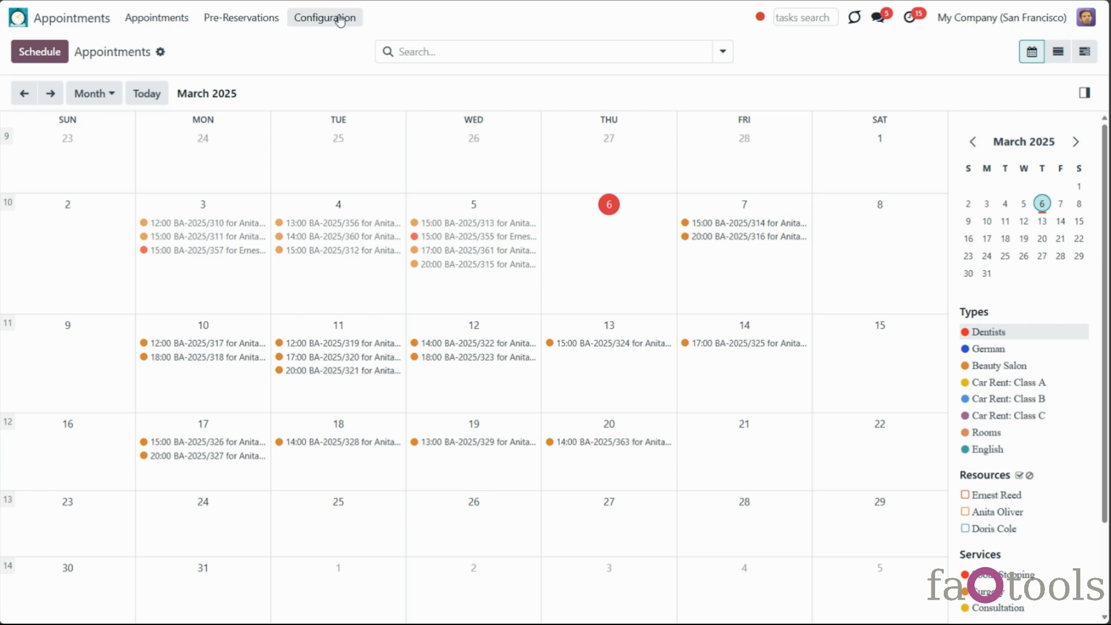
left_click(342, 17)
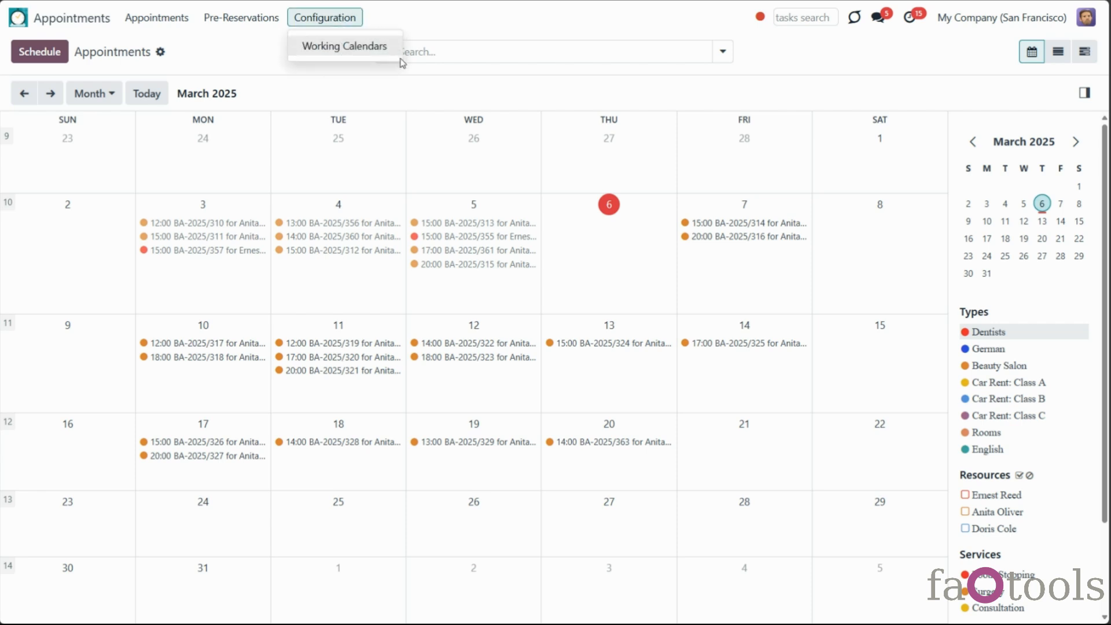
In Standard 40 hours/week, set Monday and Tuesday Morning start times to 06:00 and save
left_click(358, 48)
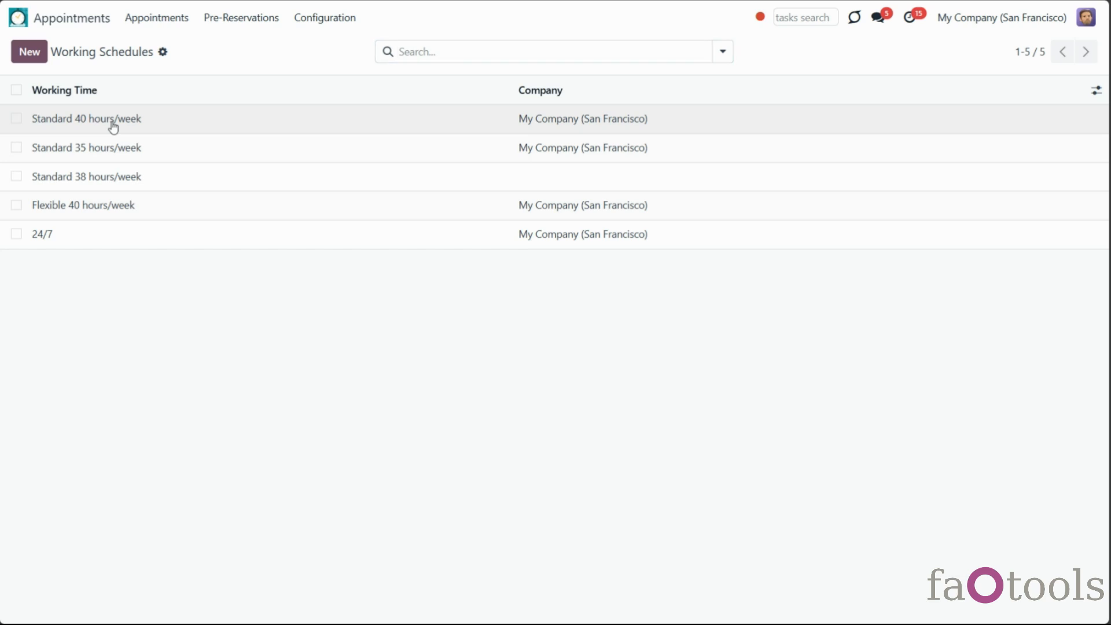
left_click(113, 124)
left_click(833, 341)
type("6")
left_click(830, 369)
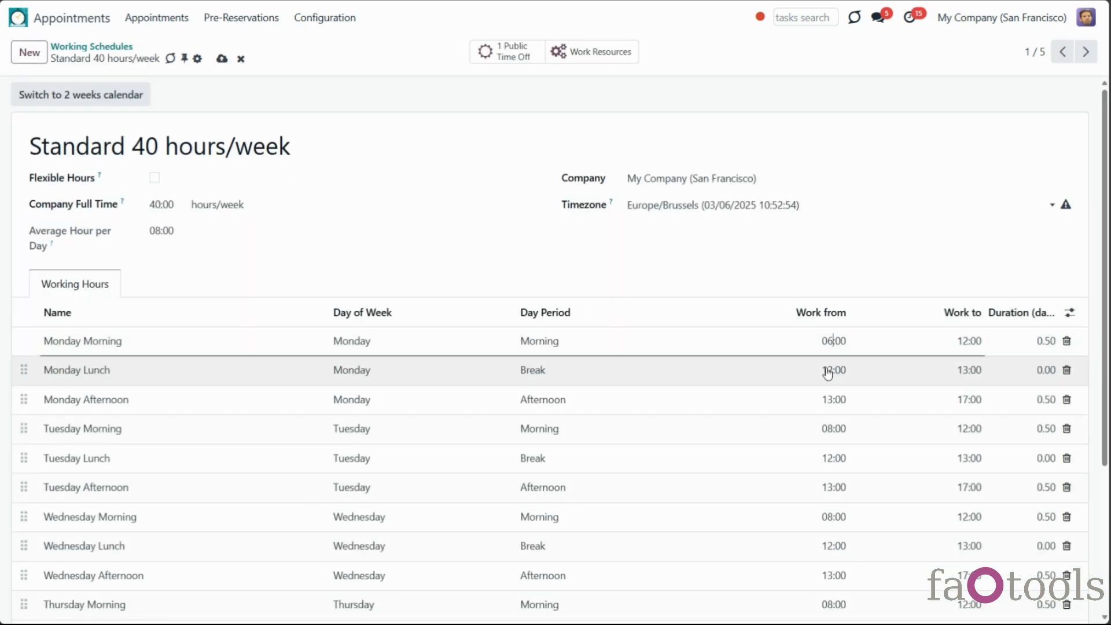
left_click_drag(827, 370, 833, 370)
left_click(831, 399)
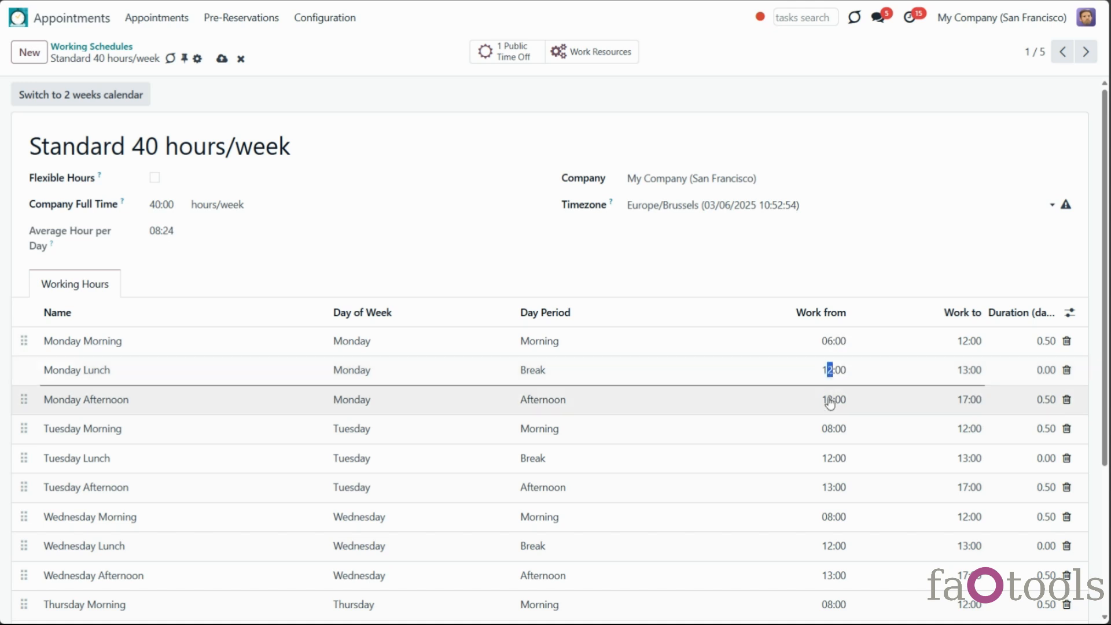
left_click(831, 428)
type("6")
left_click(222, 59)
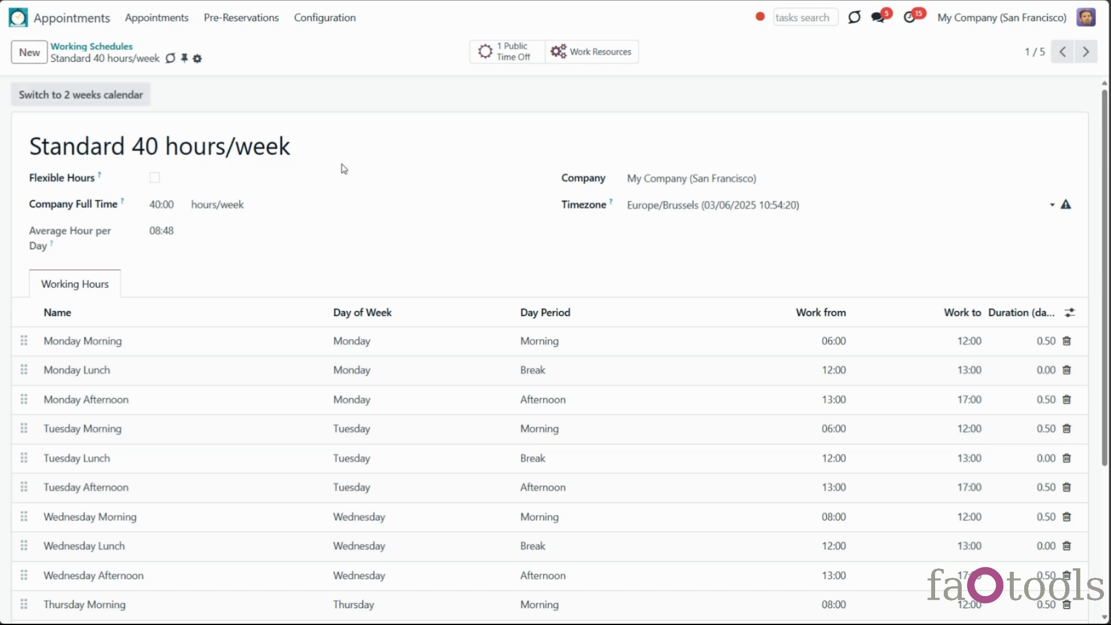
Clear the period filter on the schedule's Public Time Off and set its start date to 02/12/2024
left_click(526, 61)
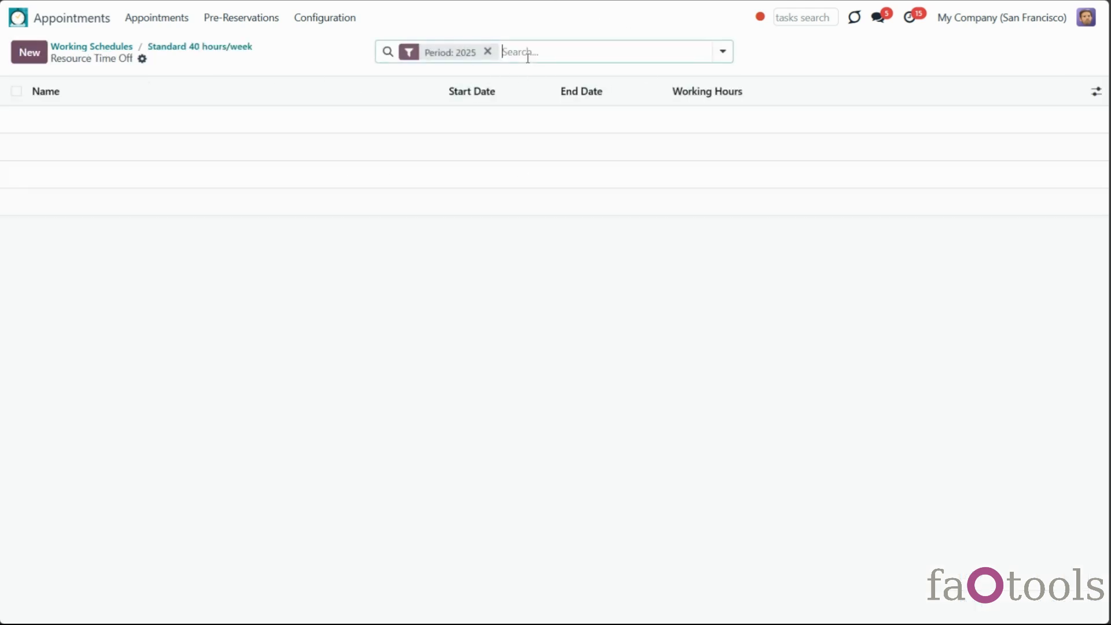
left_click(487, 52)
left_click(89, 119)
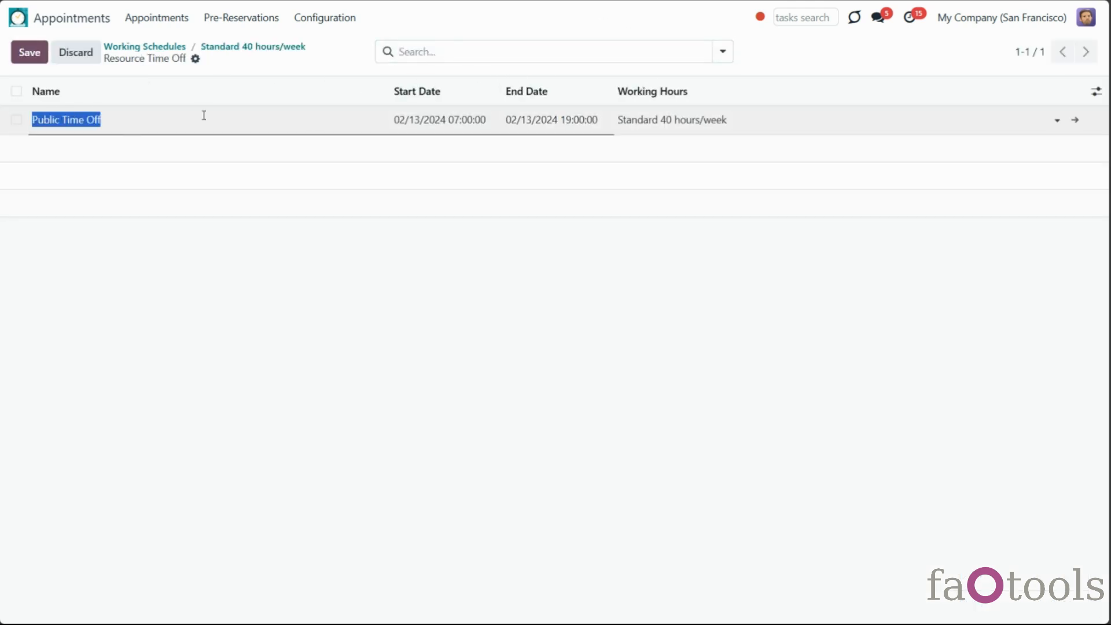
left_click(448, 122)
left_click(464, 300)
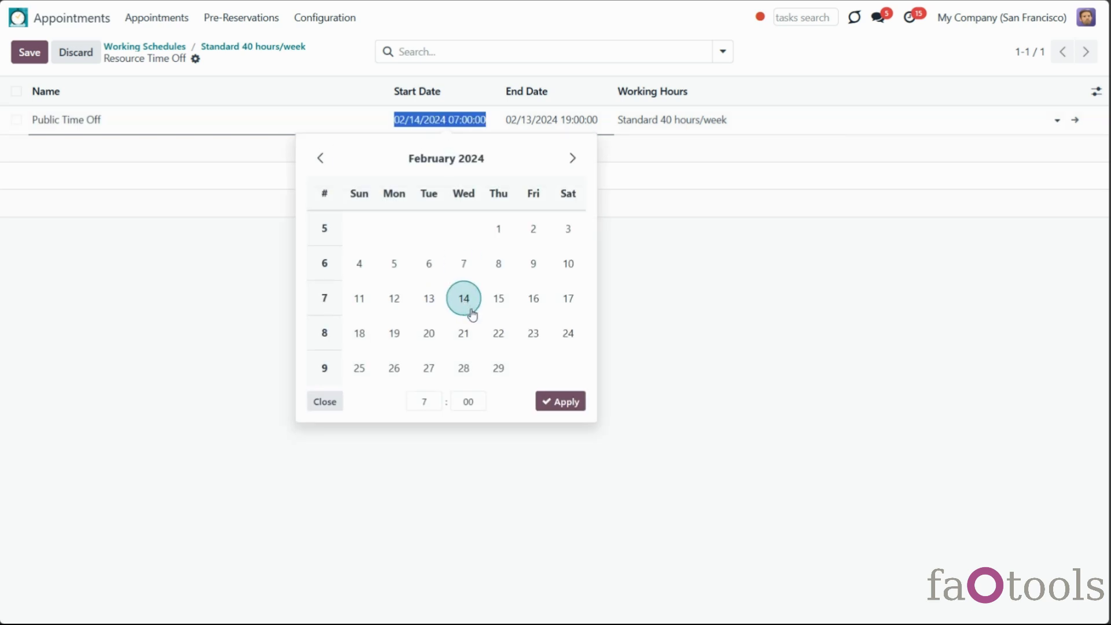
left_click(394, 298)
left_click(561, 400)
left_click(561, 122)
left_click(617, 123)
left_click(595, 281)
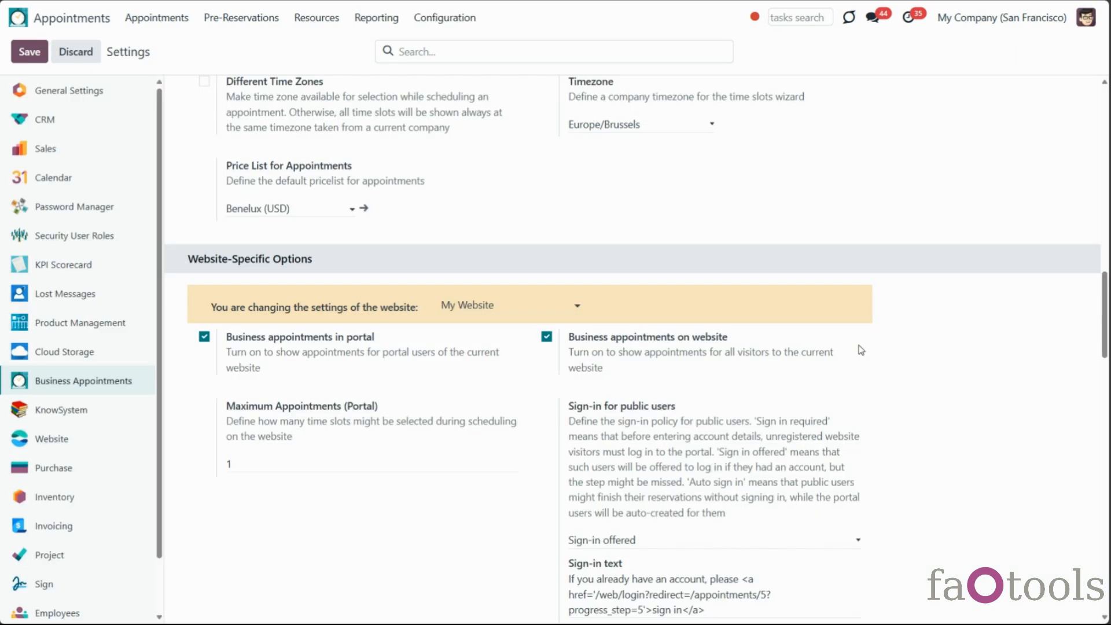
Uncheck Business appointments on website and Business appointments in portal for My Website
scroll(861, 350, "down", 4)
scroll(859, 345, "up", 3)
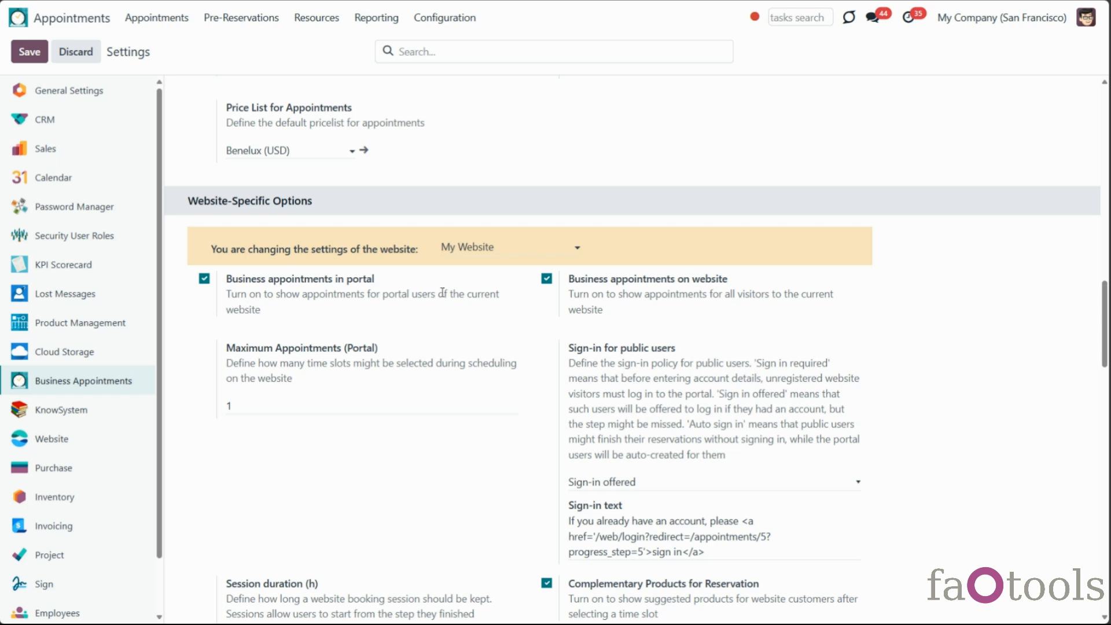
left_click(546, 278)
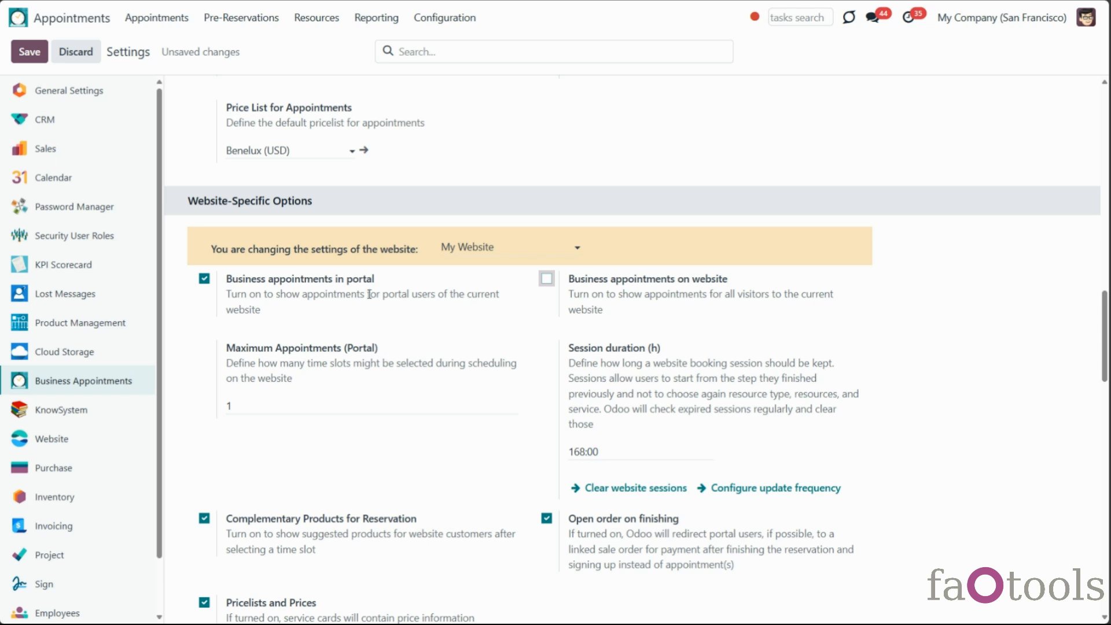
left_click(204, 278)
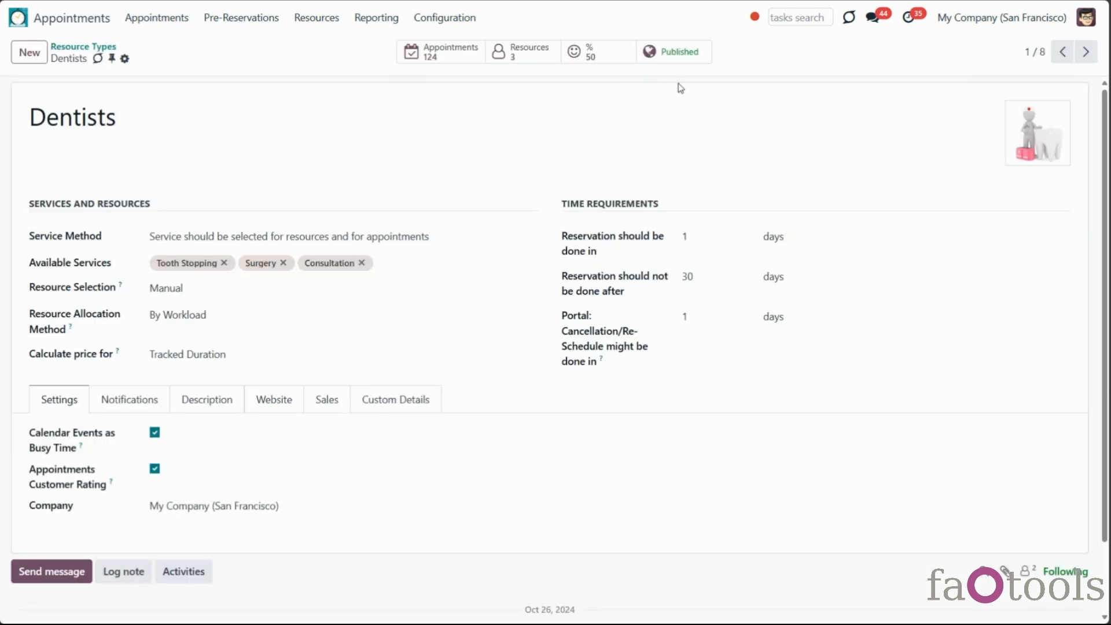
Open the first dentist resource record, then the Tooth Stopping service
left_click(321, 19)
left_click(323, 65)
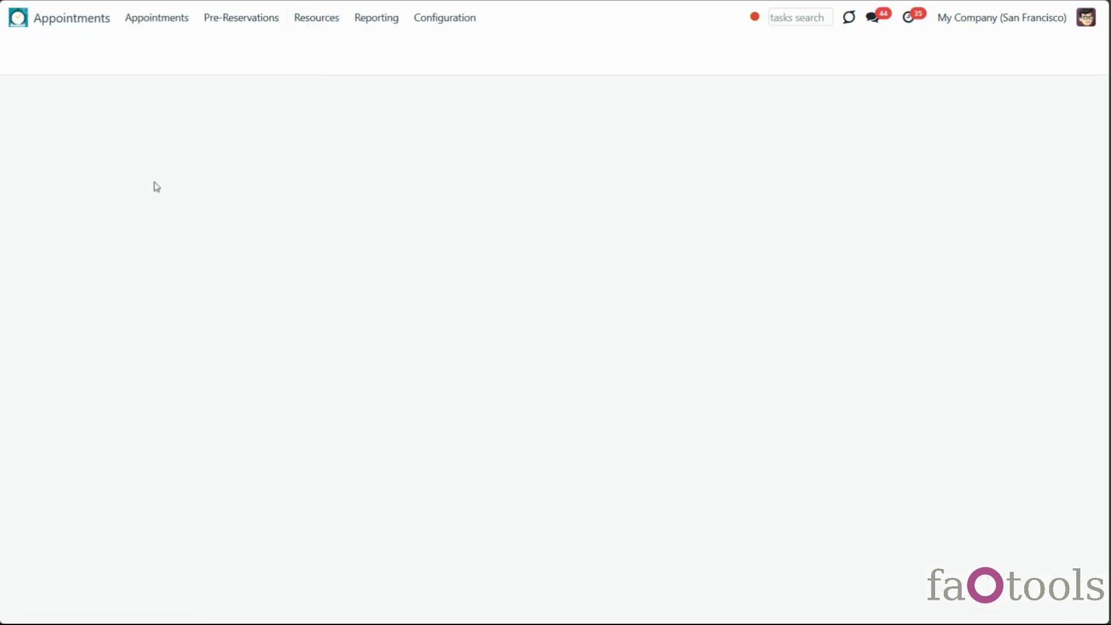
left_click(184, 231)
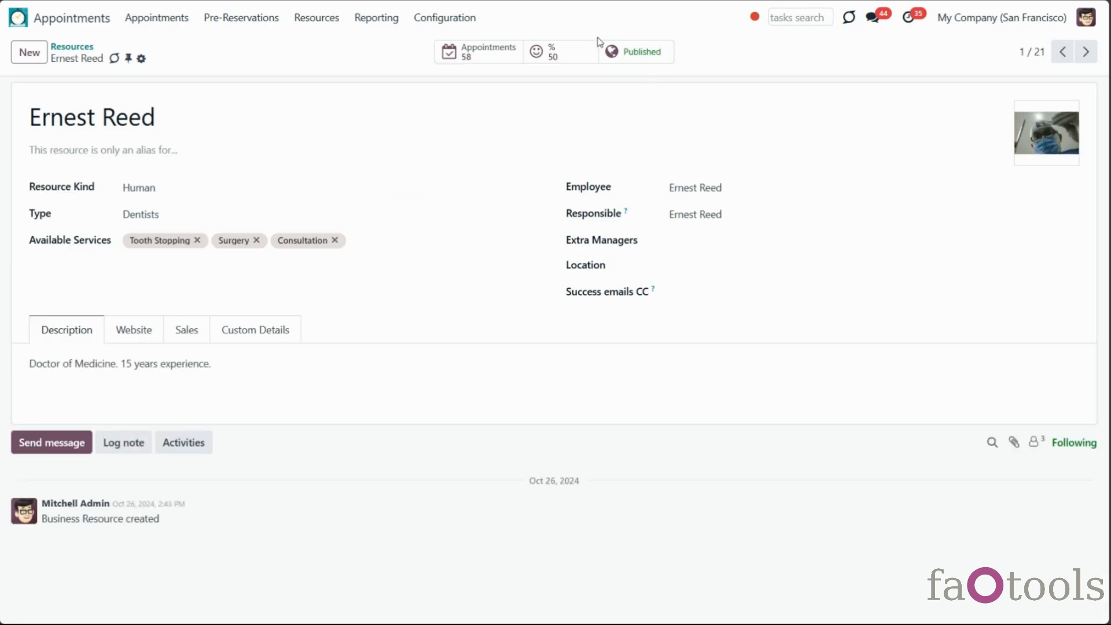
left_click(317, 18)
left_click(326, 84)
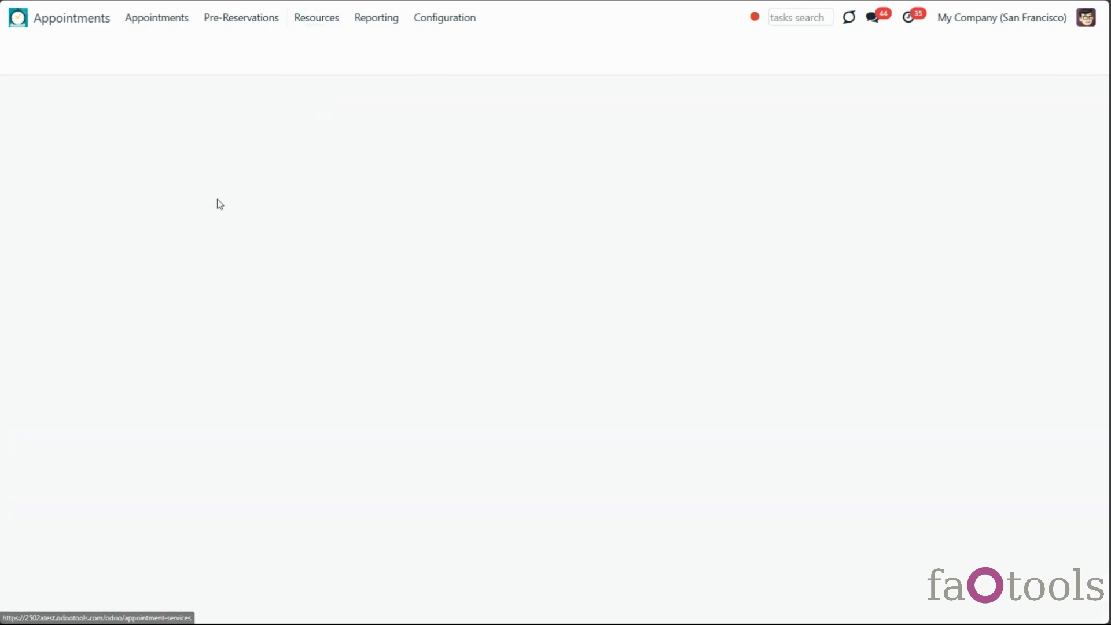
left_click(168, 162)
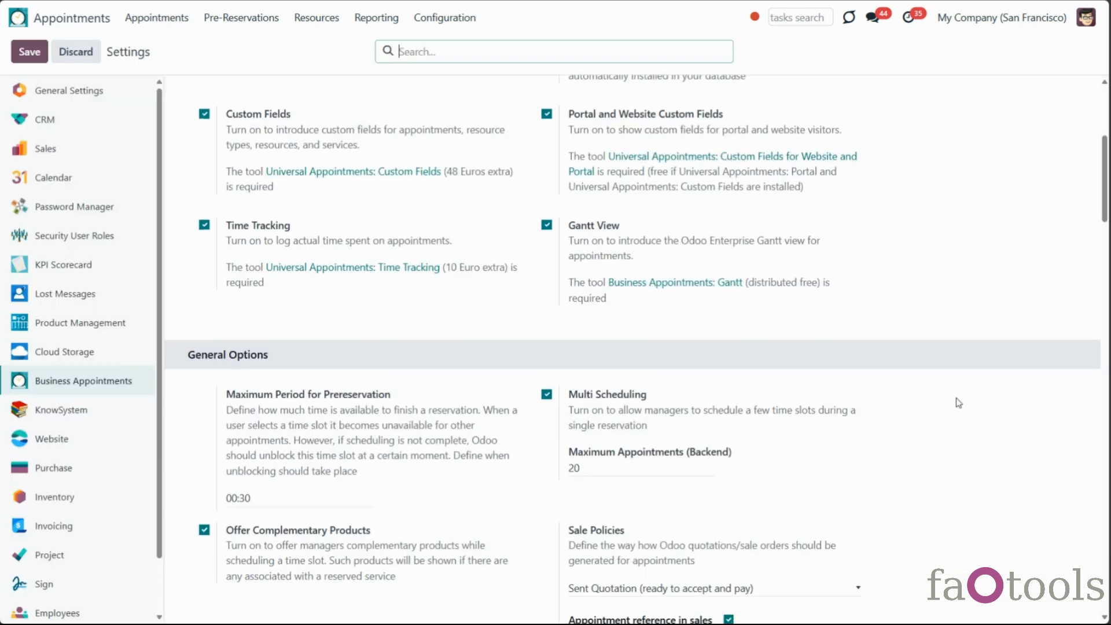
Inspect the website Sign-in options for public users in Settings without changing them
scroll(957, 405, "down", 4)
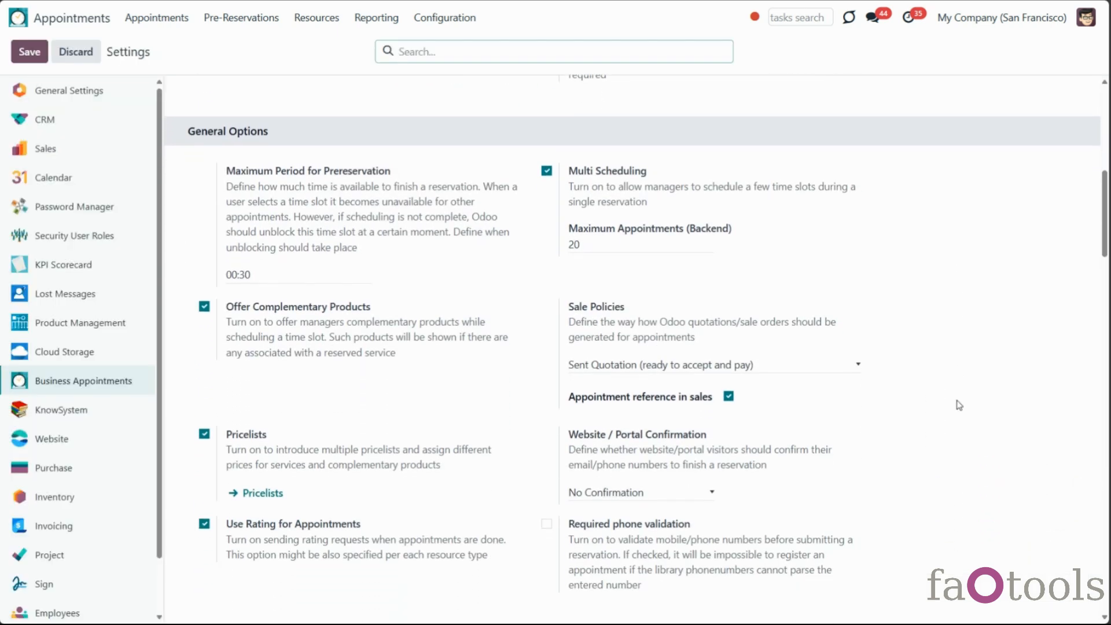
scroll(807, 430, "down", 5)
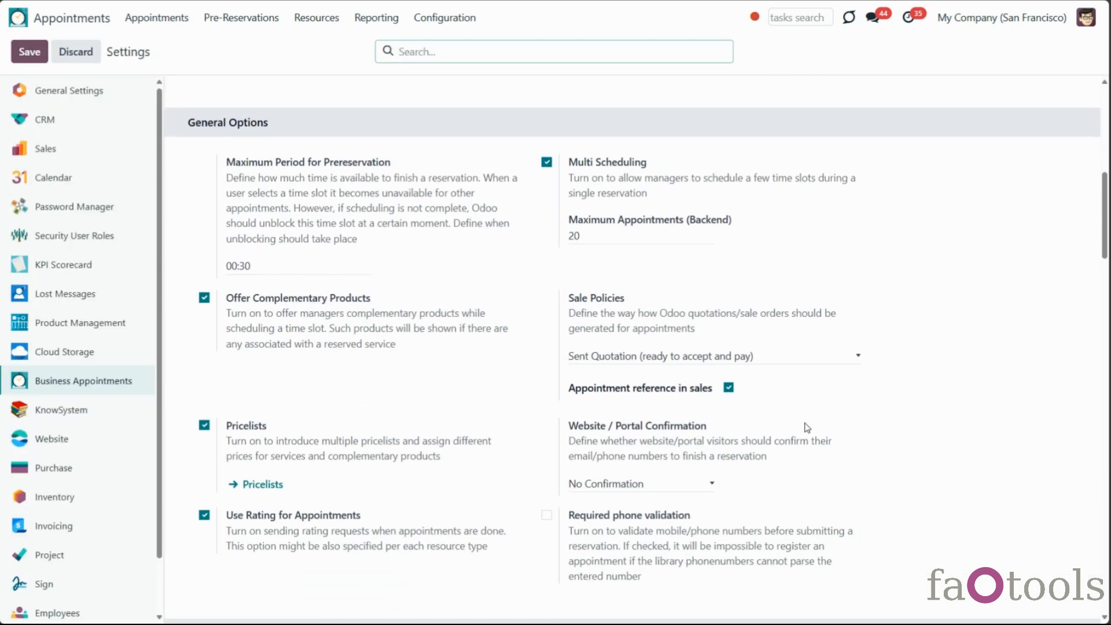
scroll(807, 423, "down", 8)
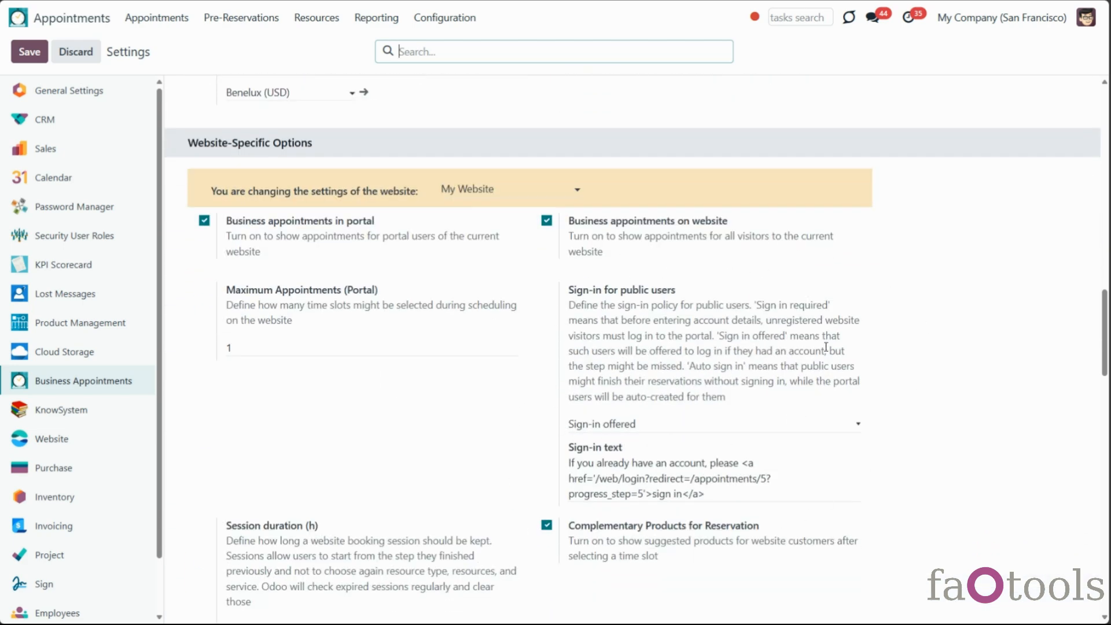
left_click(794, 424)
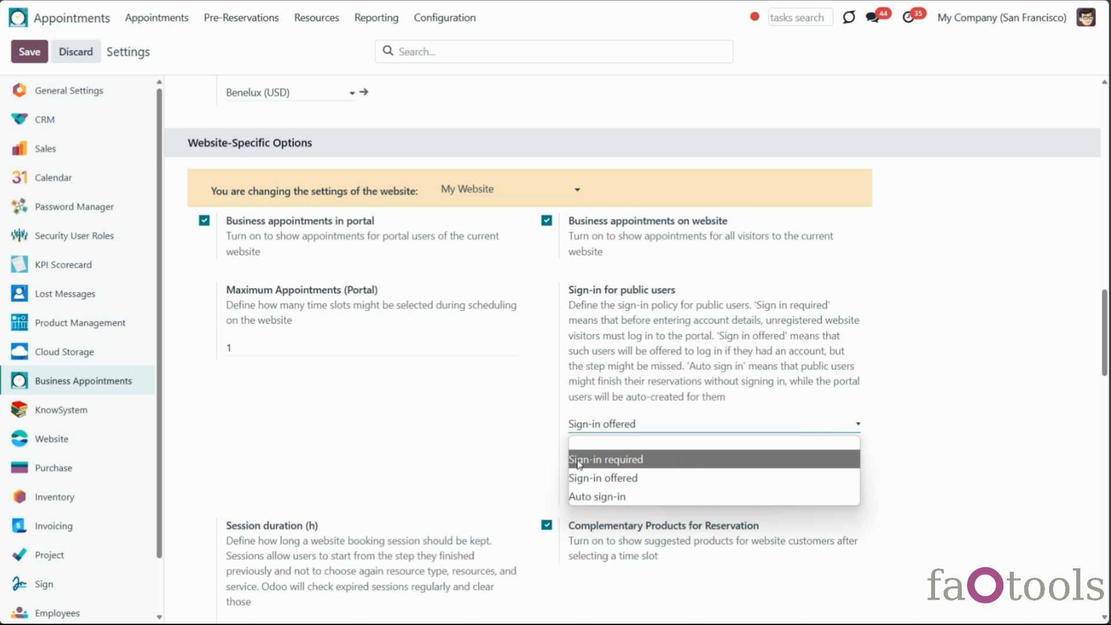
left_click(1031, 459)
scroll(305, 330, "up", 1)
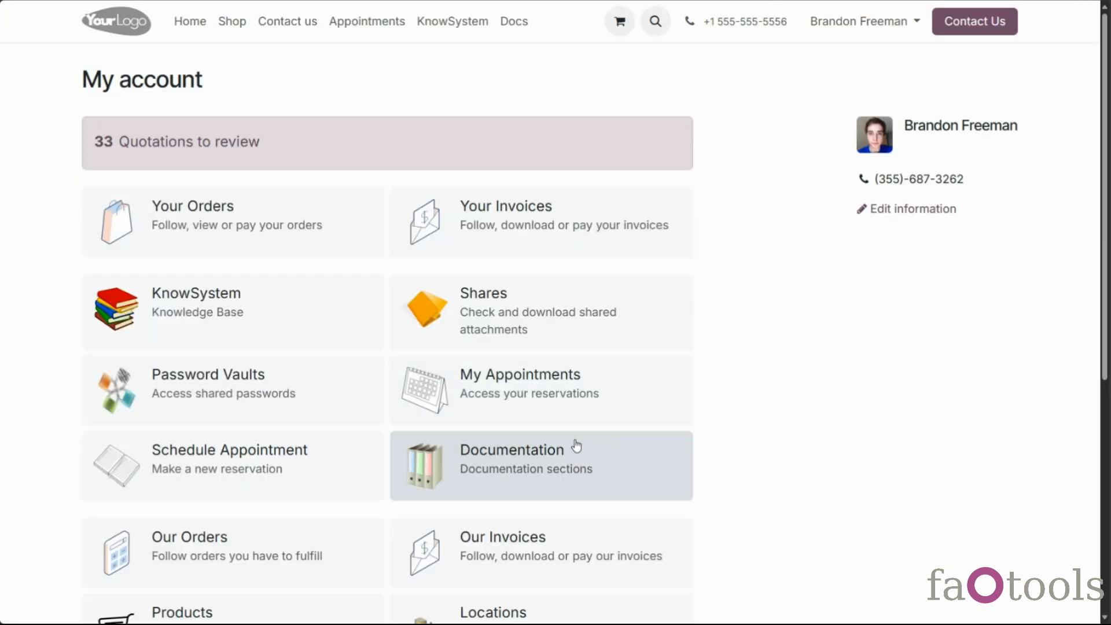
Open My Appointments and clear the Planned filter to list every appointment
left_click(622, 406)
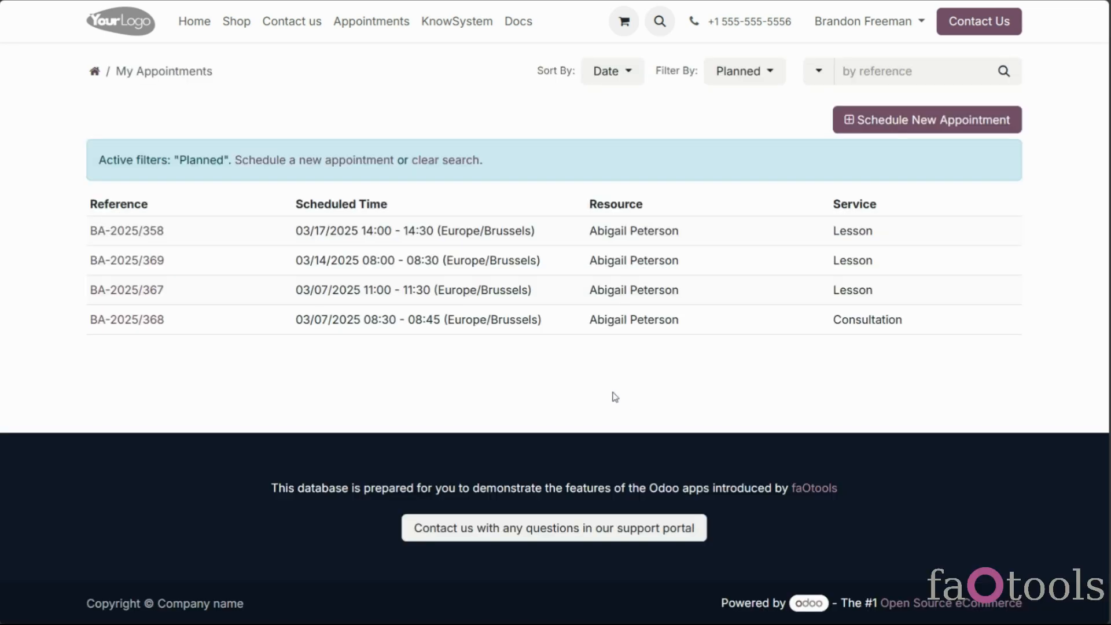
left_click(443, 163)
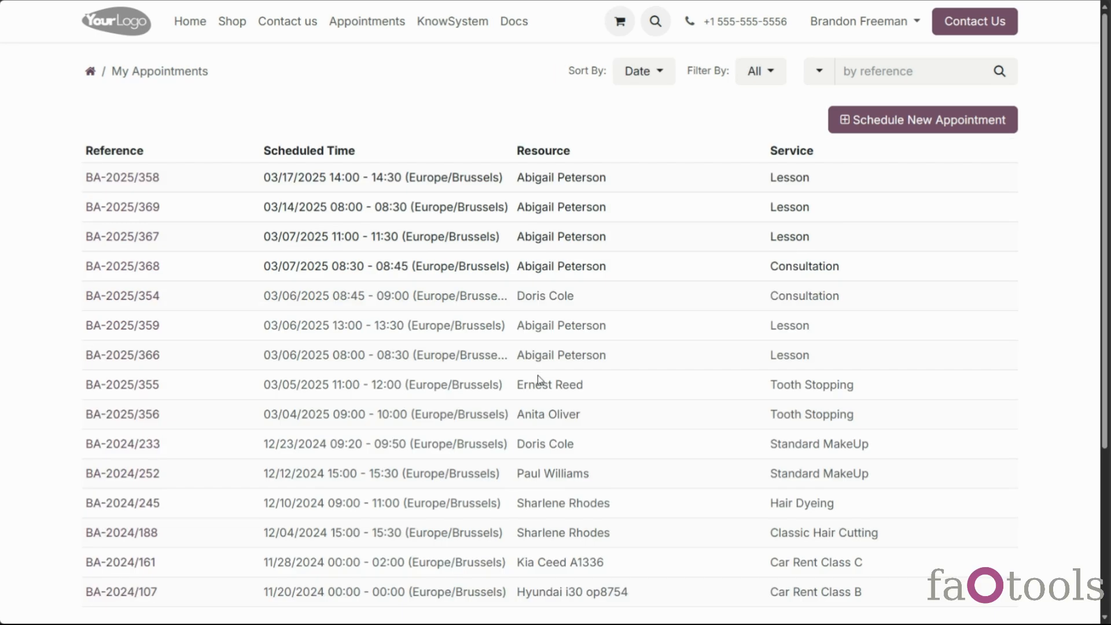
scroll(537, 373, "down", 3)
scroll(537, 373, "up", 2)
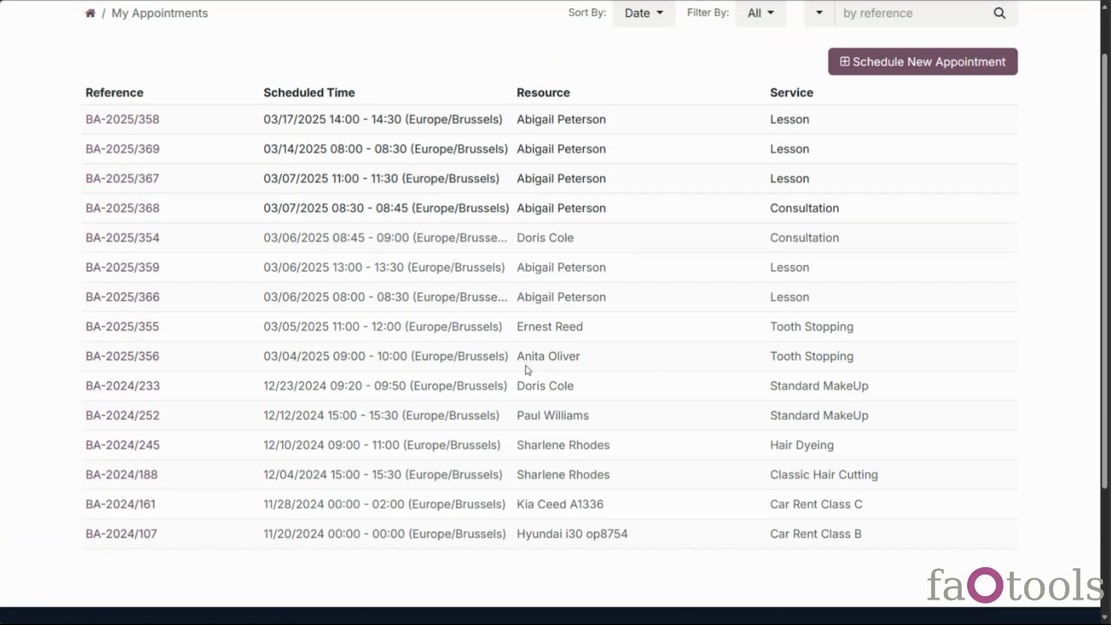
Open appointment BA-2025/358 and step forward to BA-2025/367
left_click(147, 119)
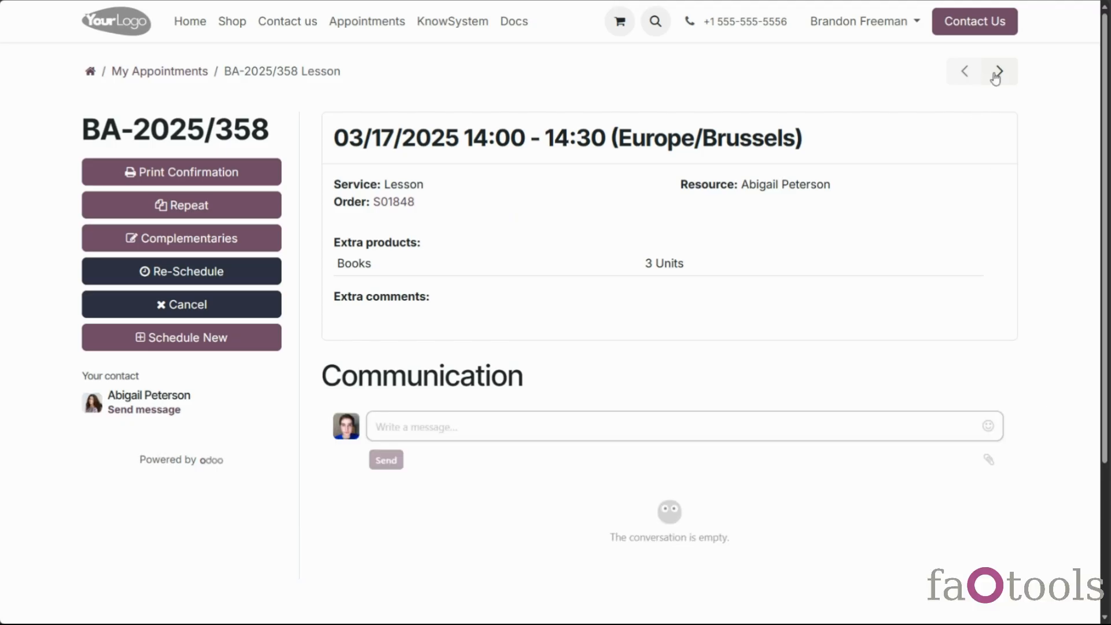
left_click(995, 77)
left_click(996, 76)
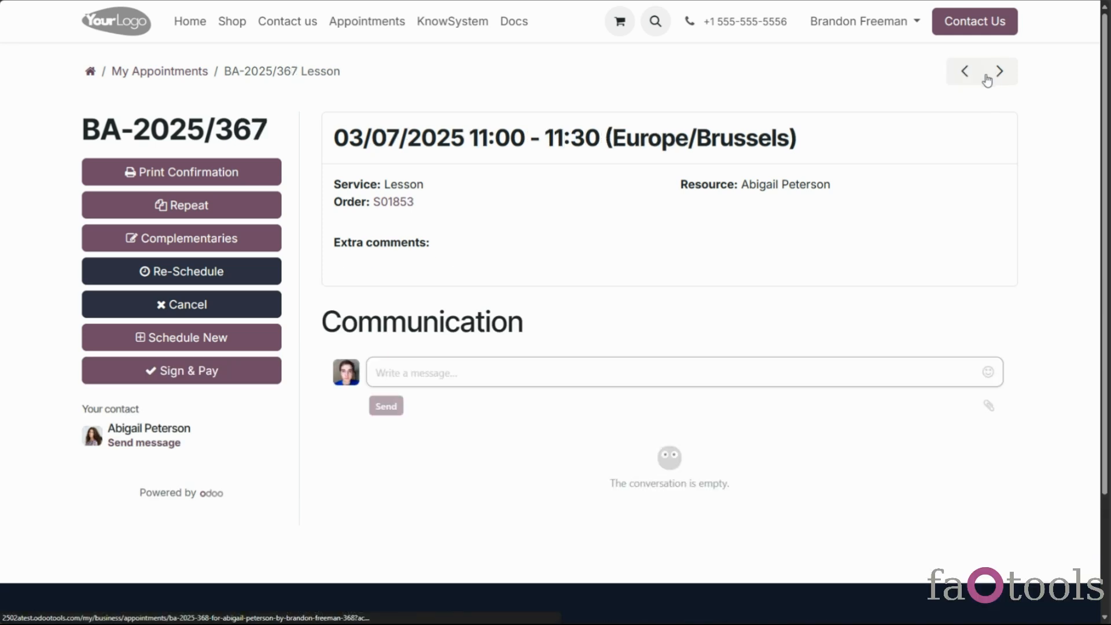